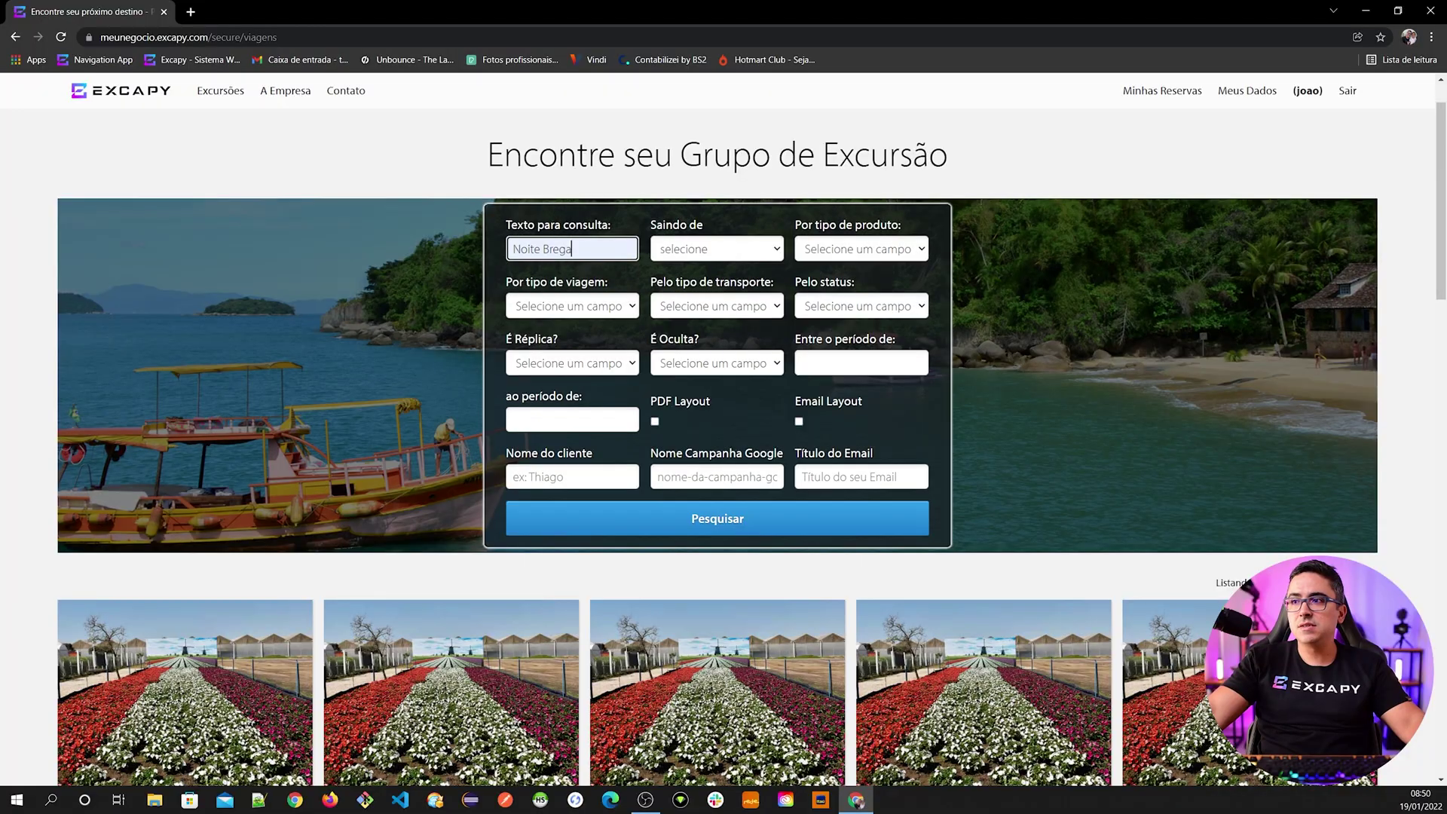
# - Search trips for 'Noite Brega' and scroll to the three matching Mira Serra Parque Hotel cards
pyautogui.scroll(-10, 678, 528)
pyautogui.scroll(-6, 637, 525)
pyautogui.scroll(7, 754, 528)
pyautogui.scroll(-5, 535, 522)
pyautogui.scroll(4, 533, 522)
pyautogui.scroll(-6, 533, 522)
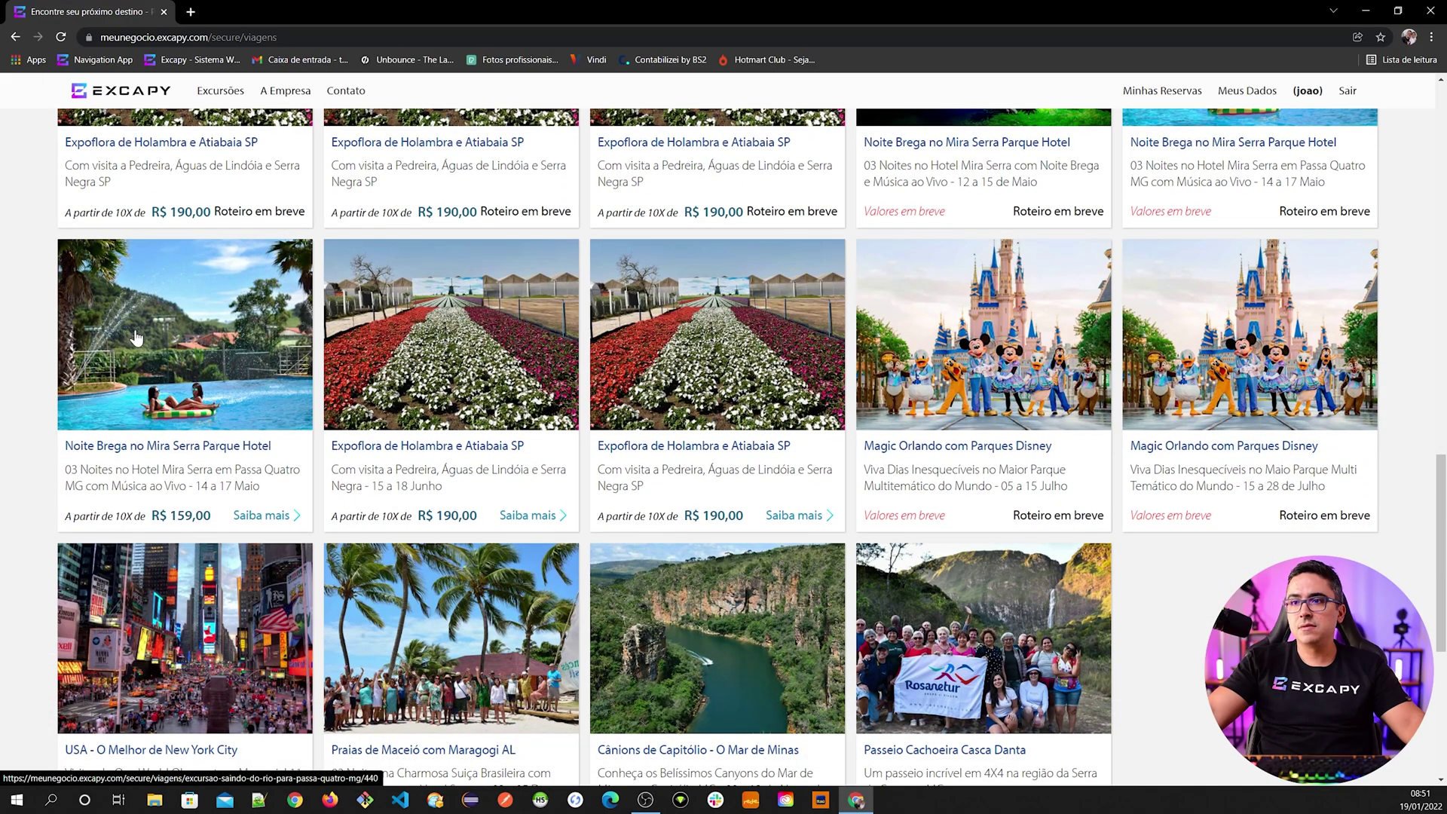
pyautogui.scroll(6, 544, 572)
pyautogui.scroll(10, 544, 572)
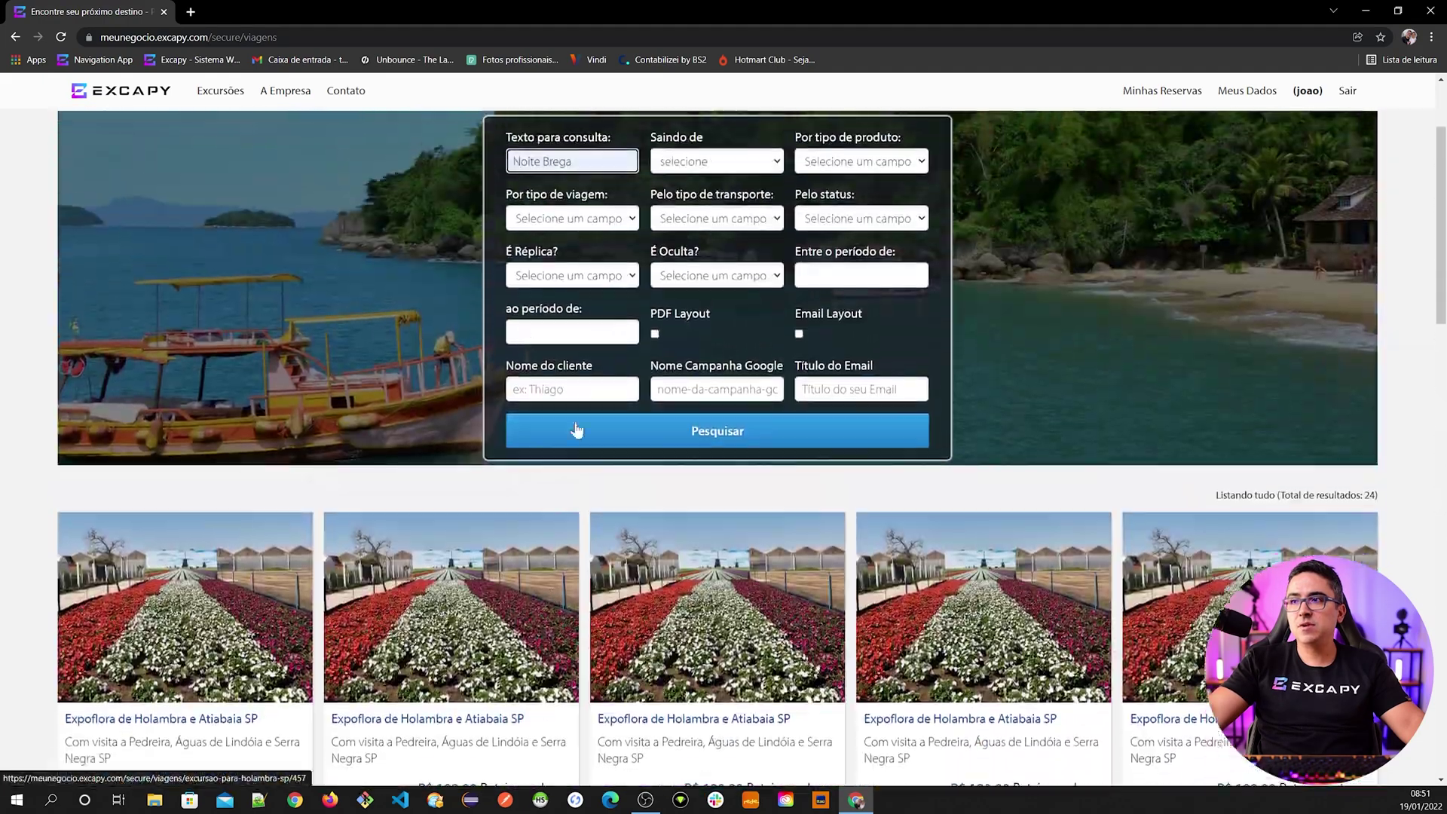
pyautogui.click(701, 443)
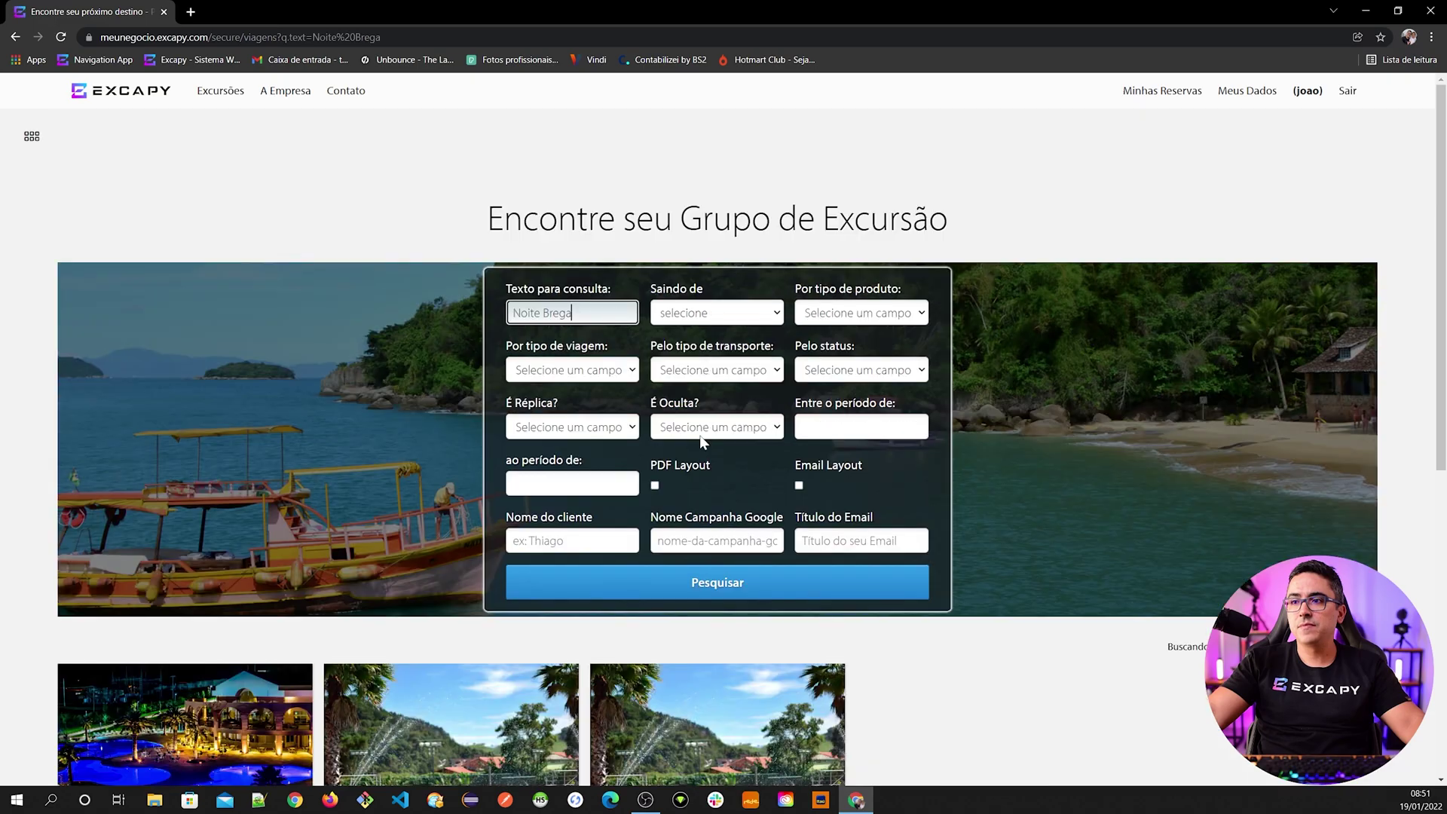
pyautogui.scroll(-5, 708, 434)
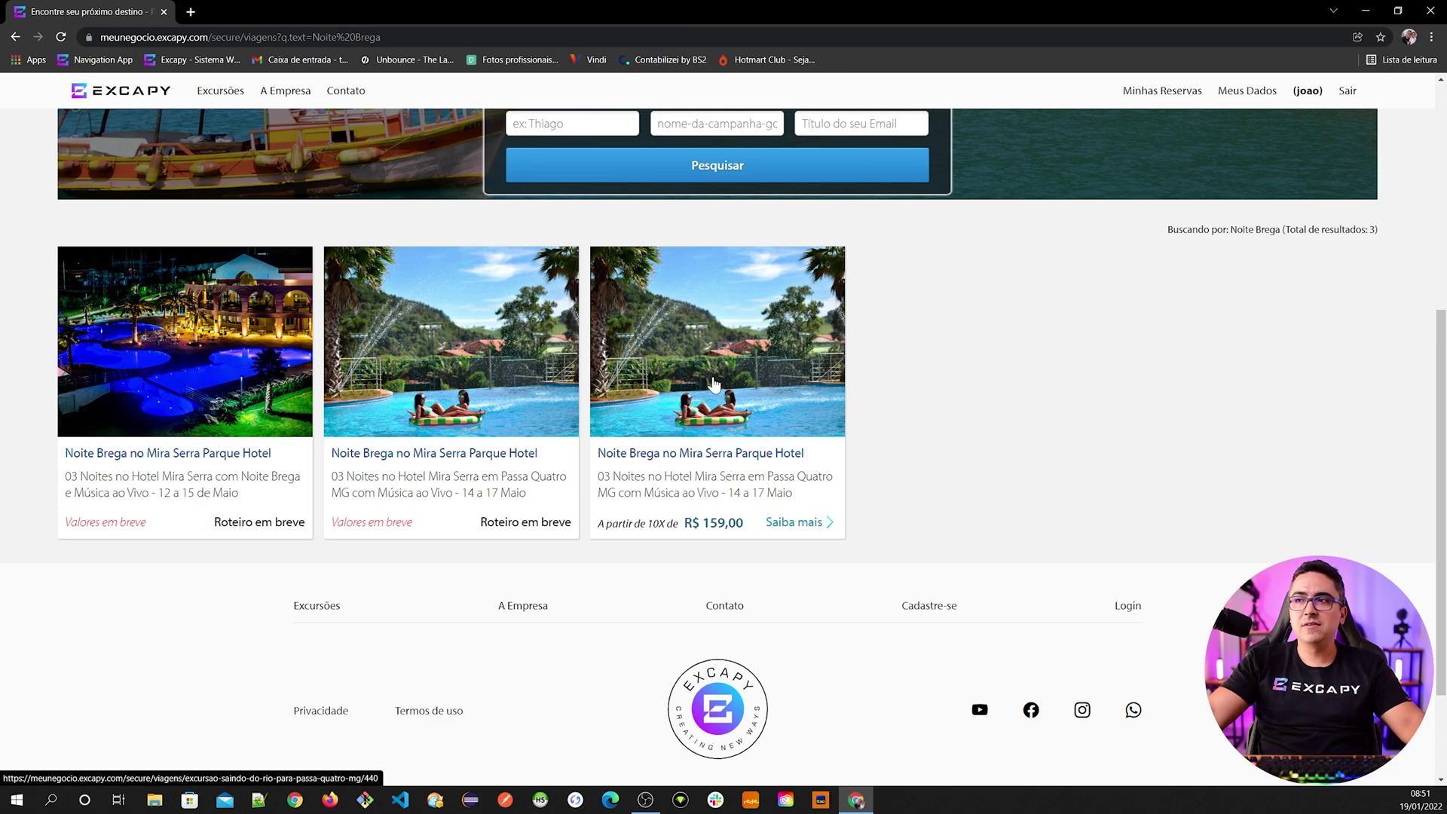
# - Open the R$ 159,00 Noite Brega trip and view Reservas Realizadas: 2 seats, 1 single room
pyautogui.click(718, 374)
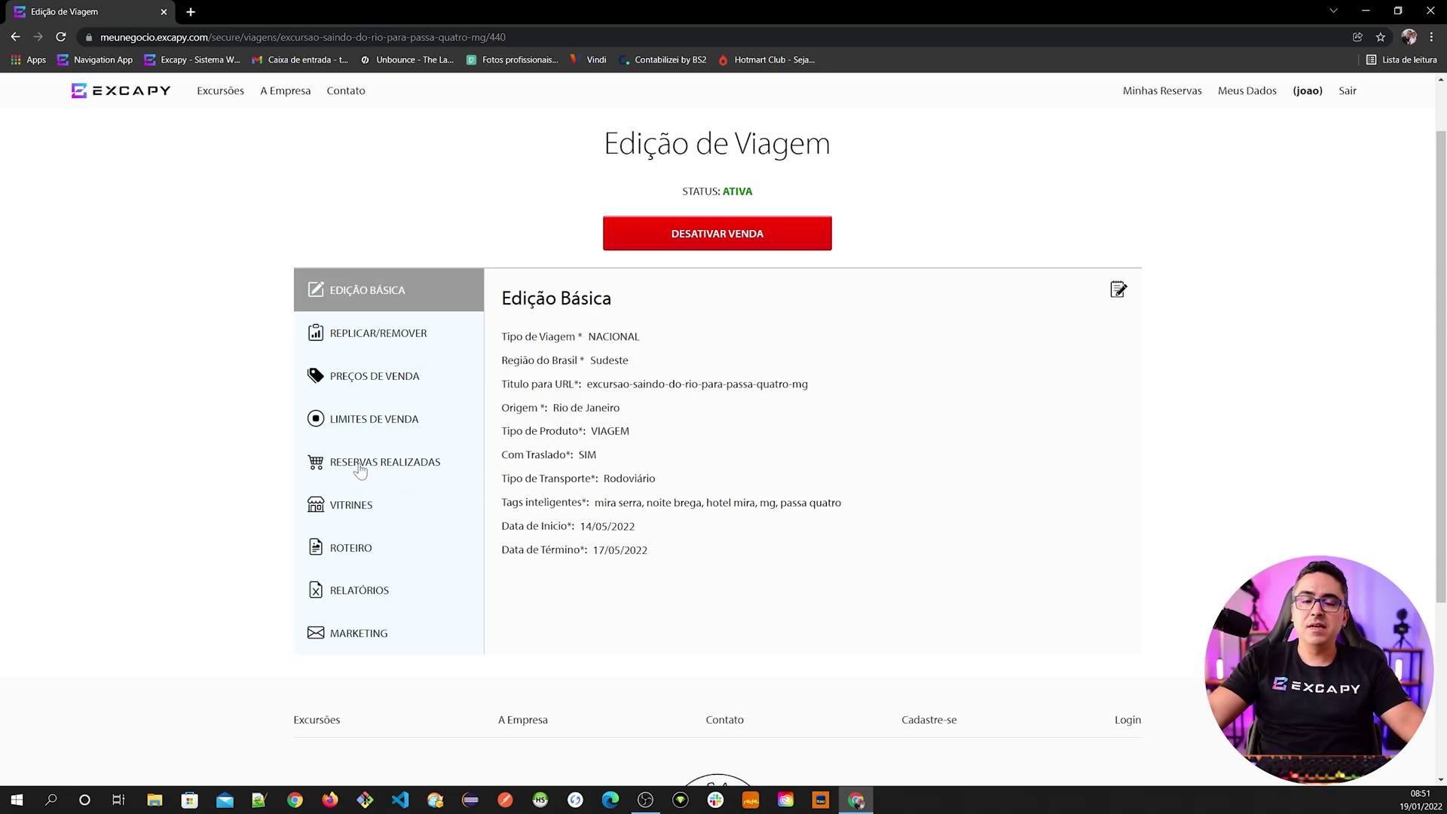
pyautogui.click(385, 467)
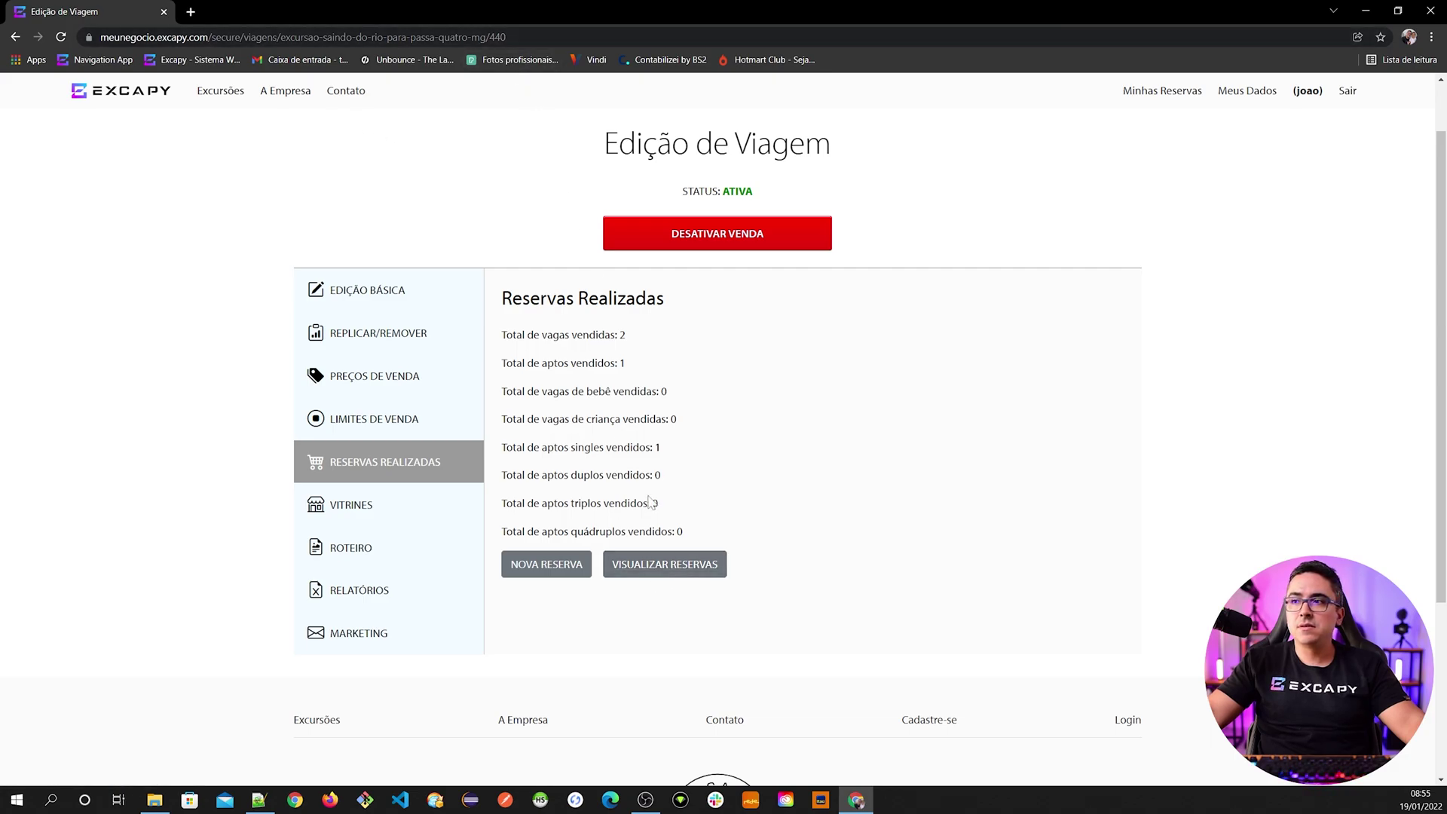
# - List the trip's individual reservations, then expand and collapse the Reservas menu section
pyautogui.click(663, 563)
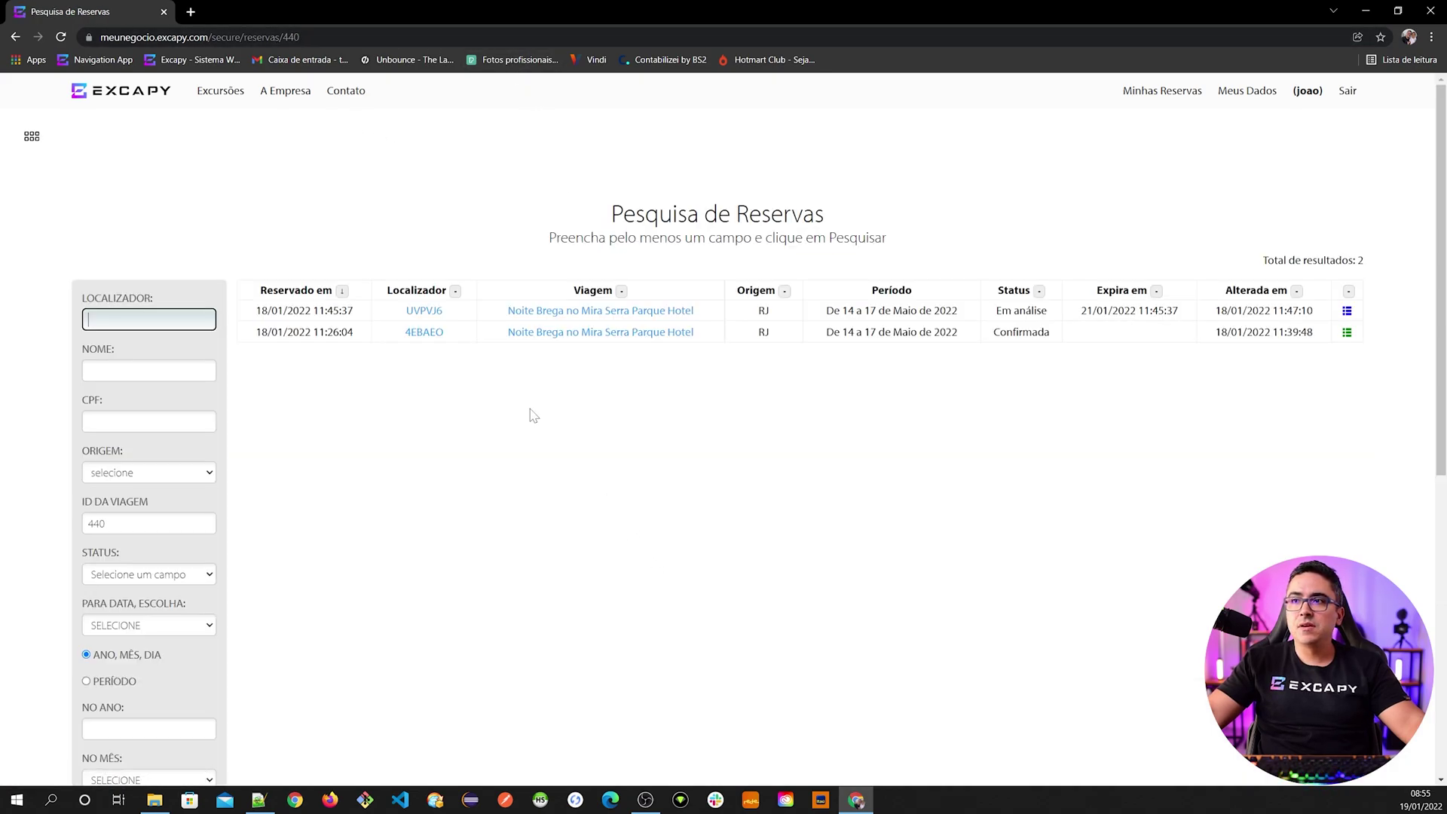
pyautogui.click(31, 137)
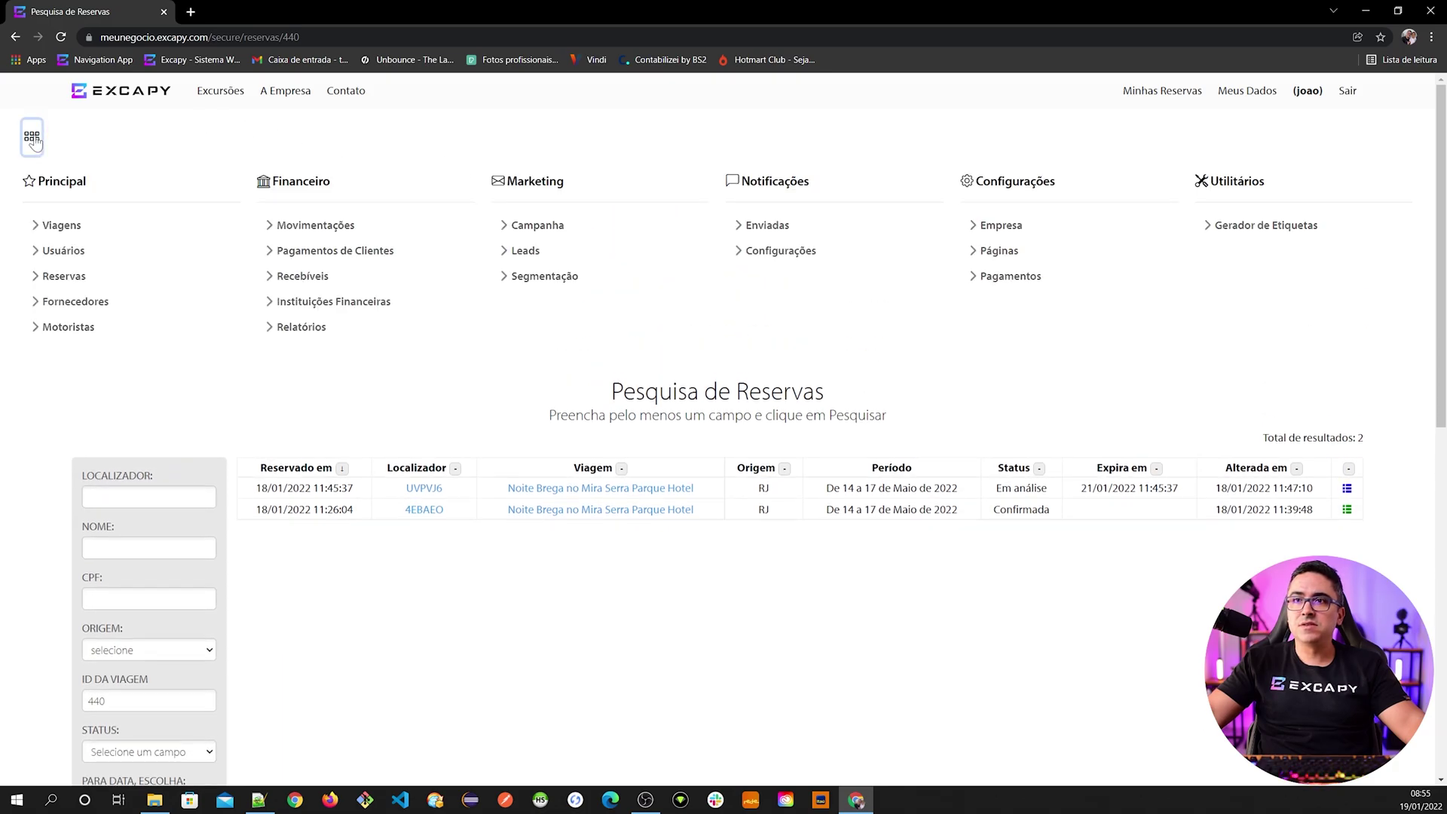
pyautogui.click(54, 278)
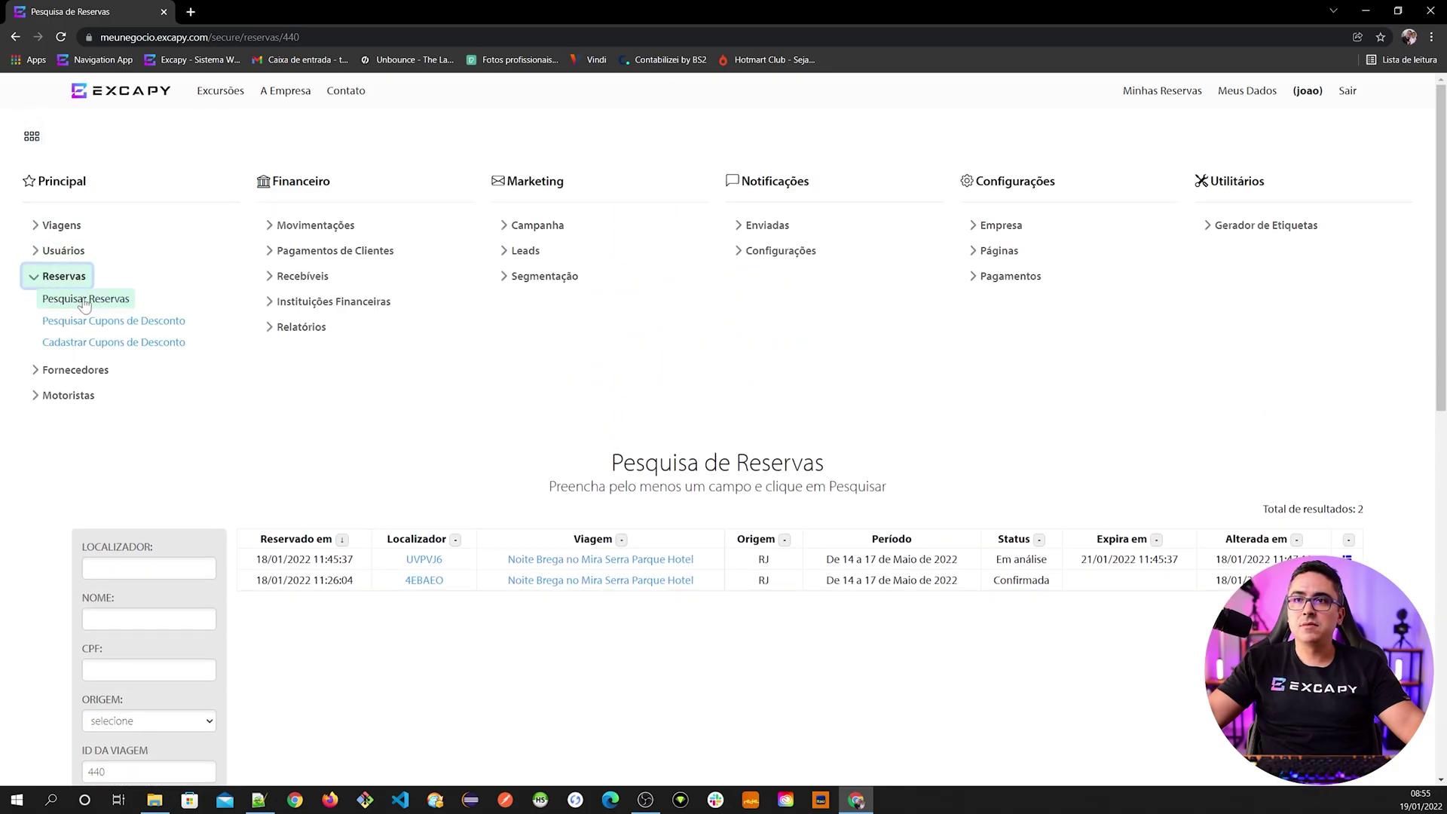
pyautogui.click(57, 277)
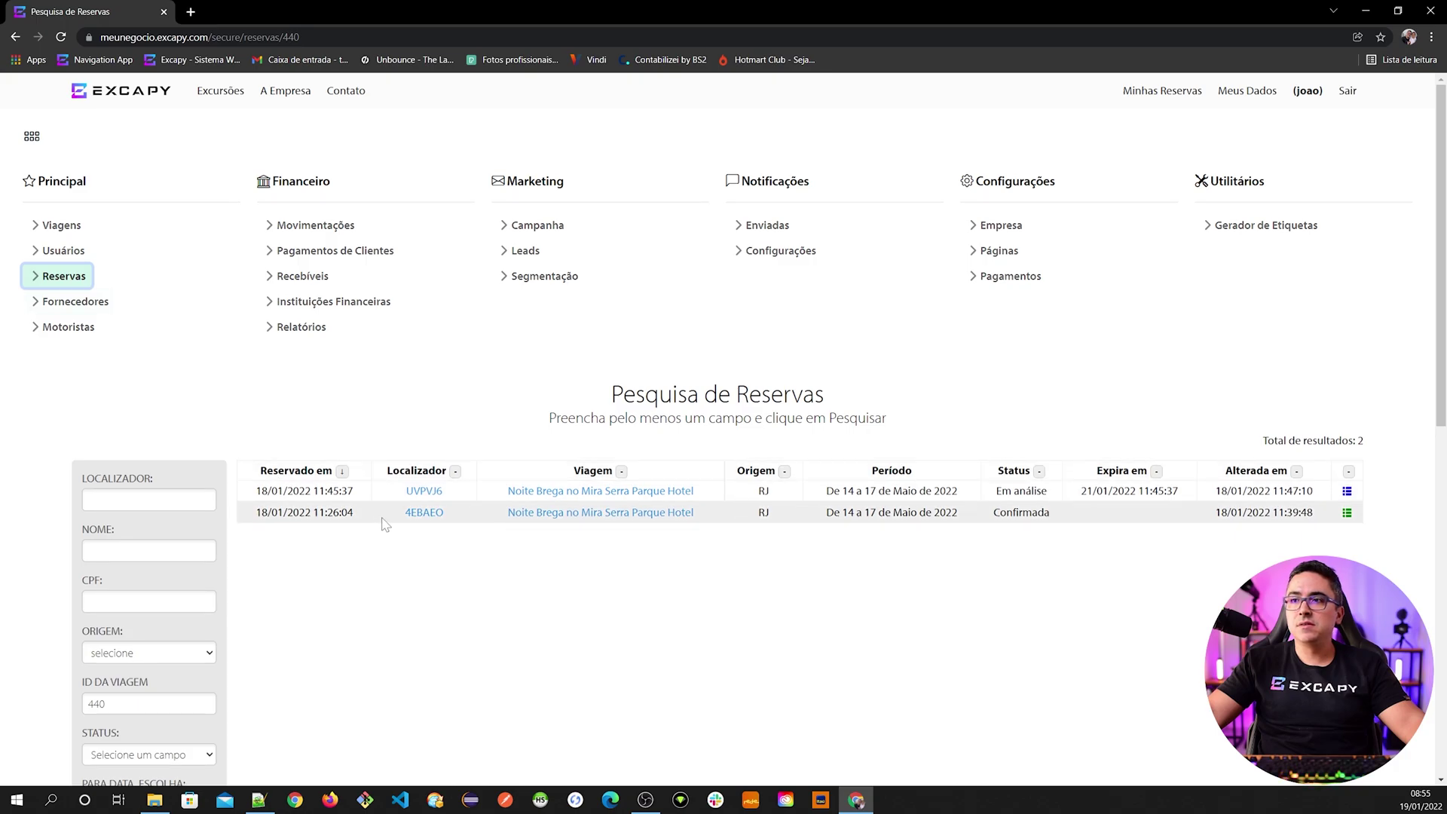
# - Check the ID DA VIAGEM filter holds 440, listing one Confirmada and one Em análise booking
pyautogui.scroll(-1, 407, 508)
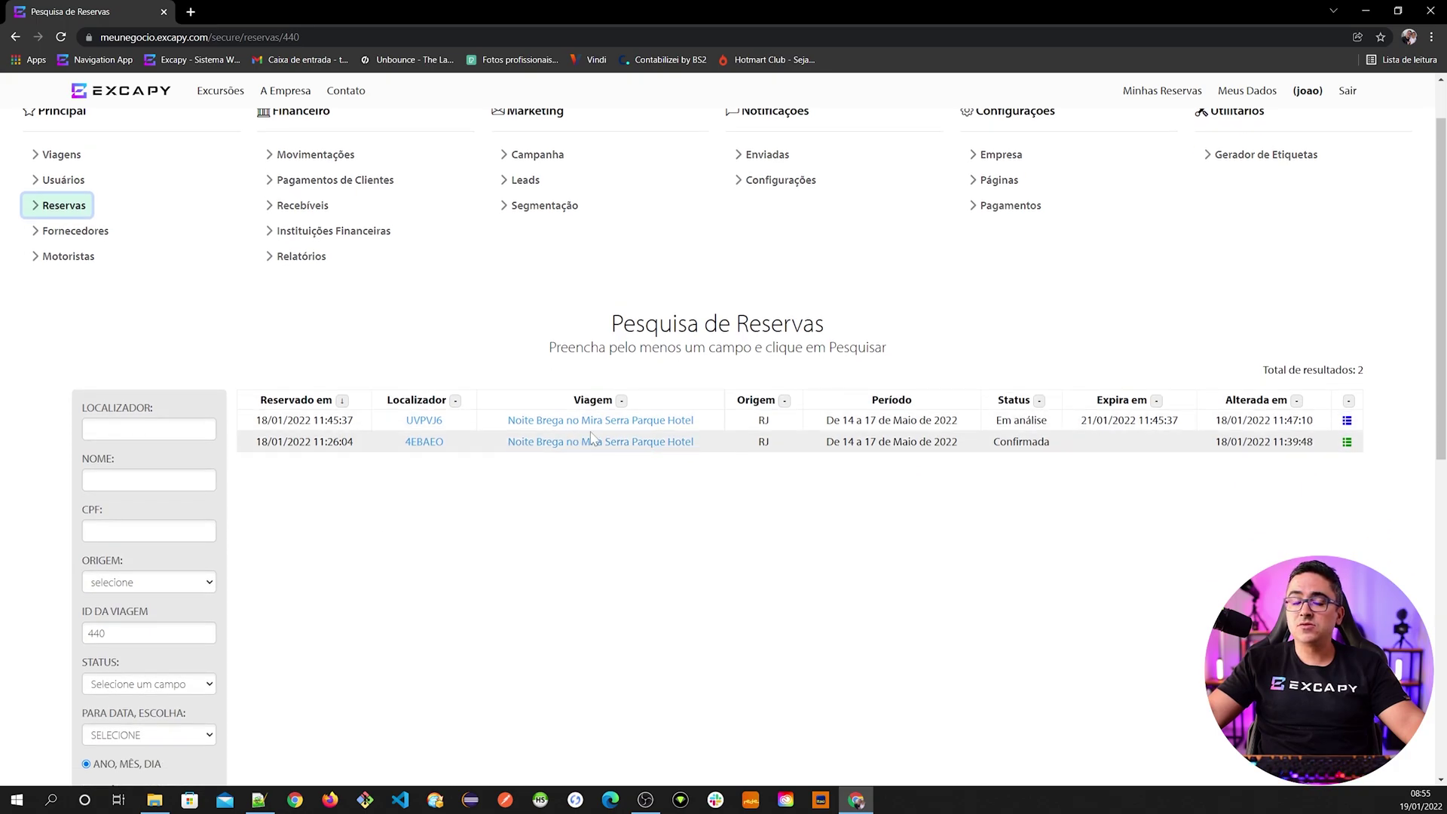
pyautogui.scroll(-1, 314, 524)
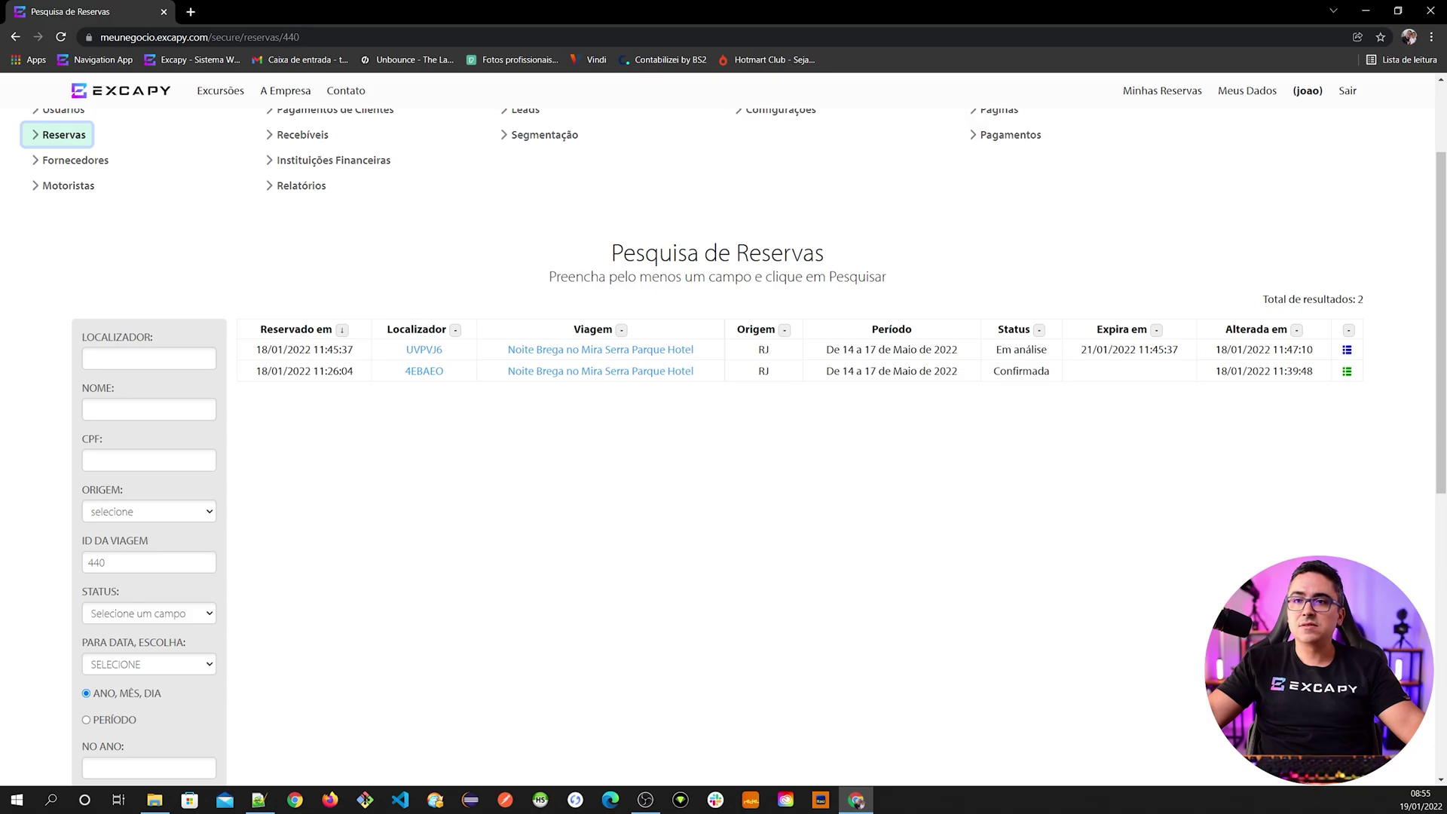
pyautogui.click(113, 564)
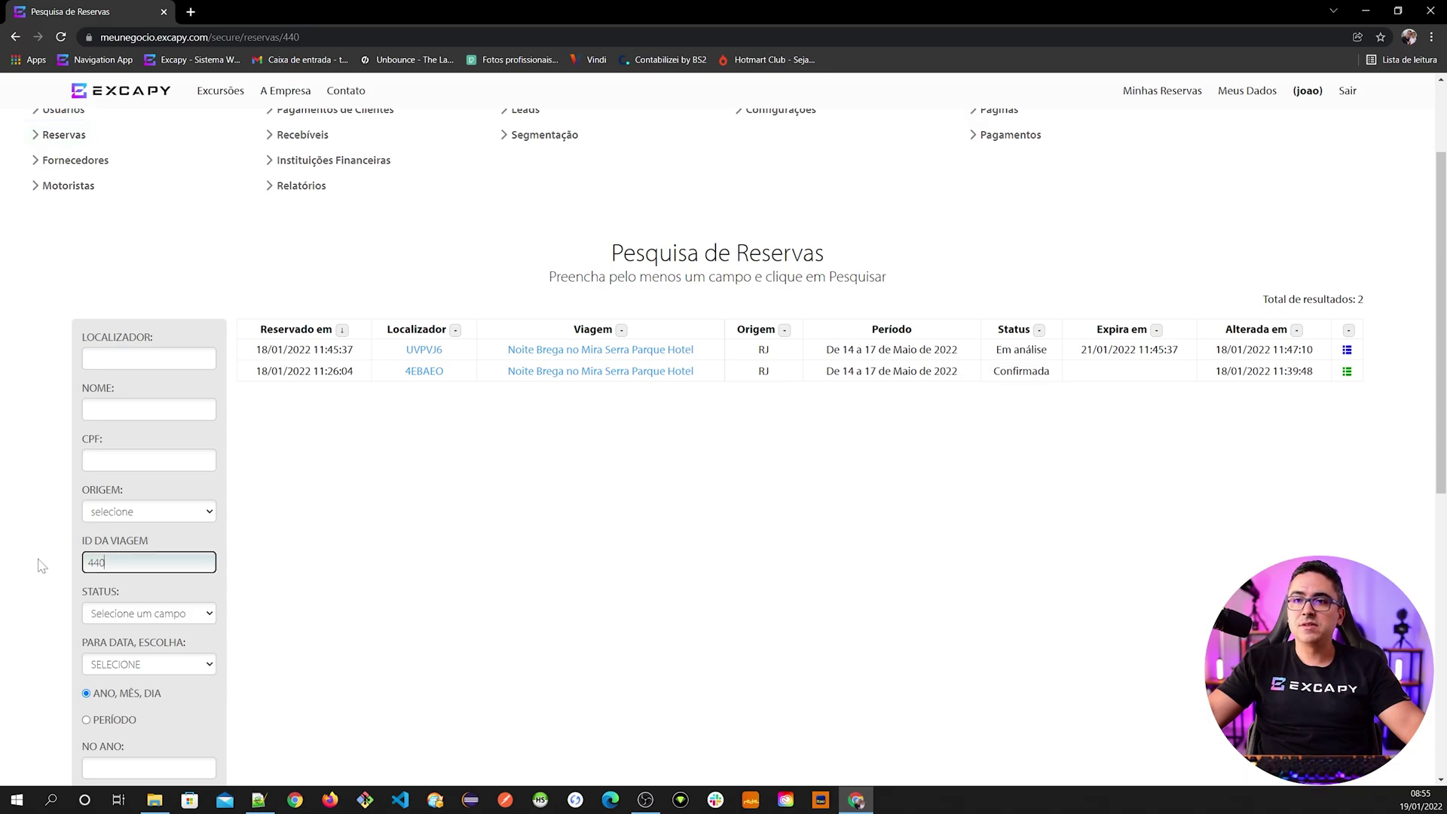
pyautogui.scroll(-5, 53, 562)
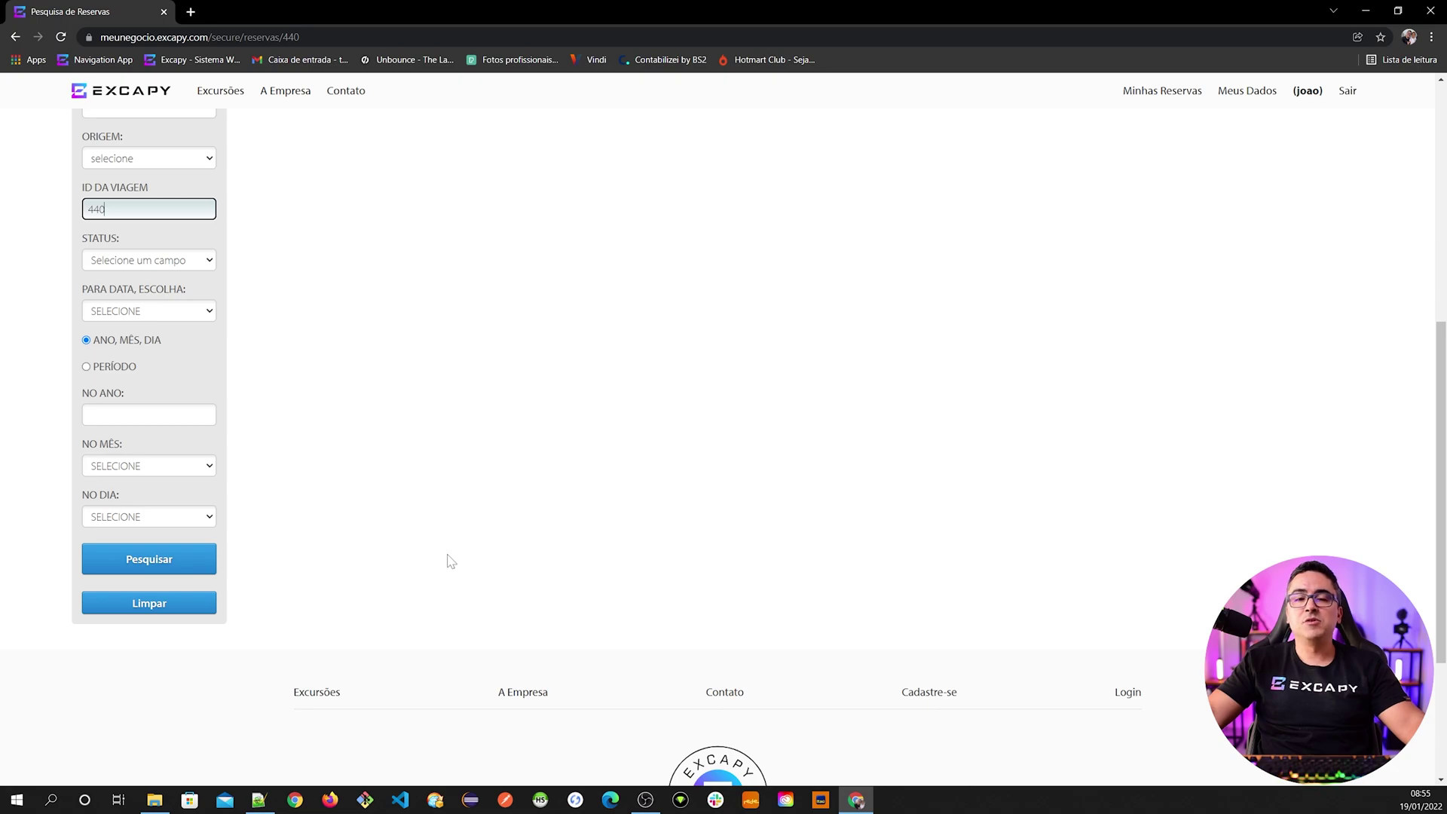
pyautogui.scroll(5, 450, 561)
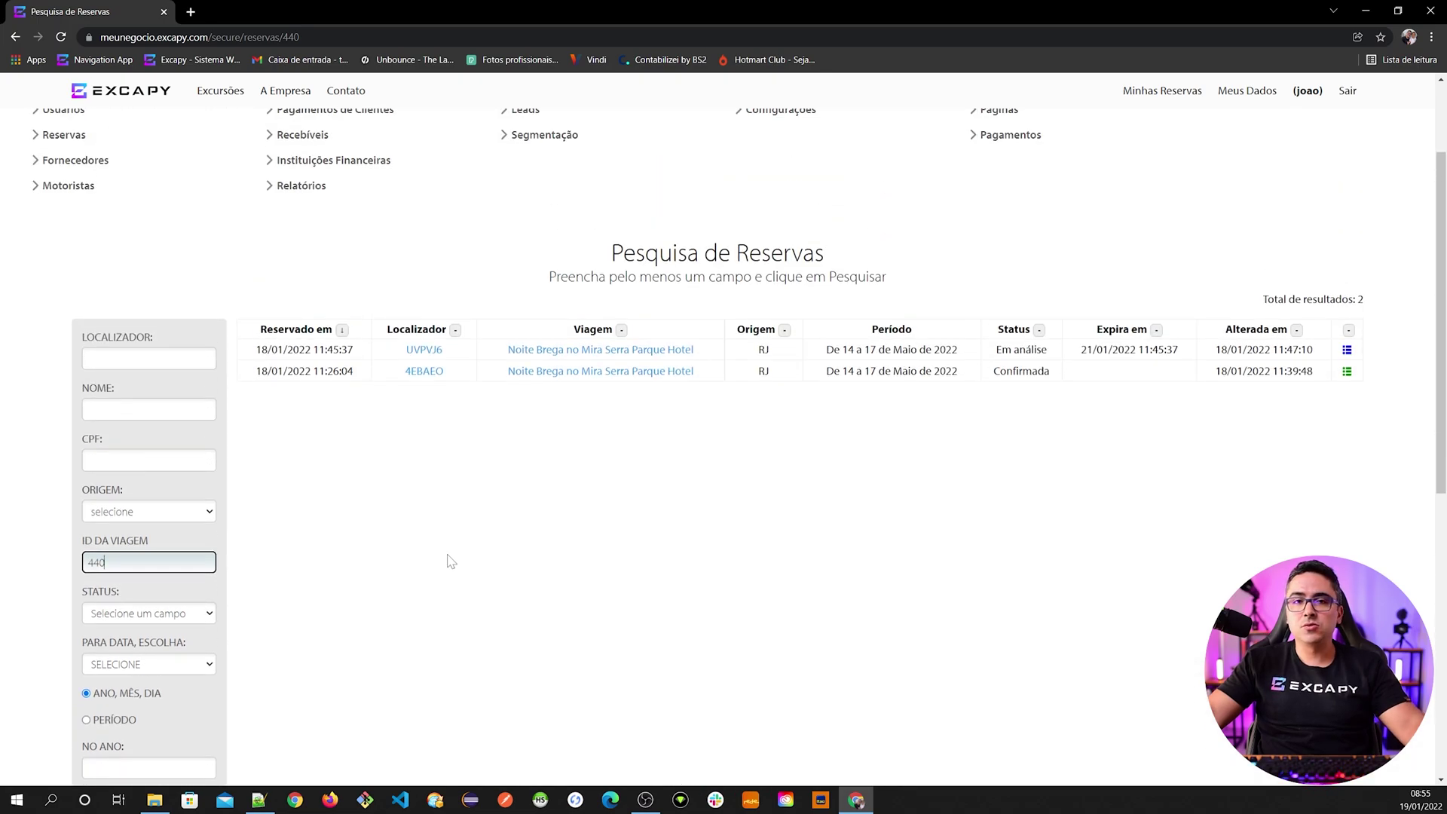
pyautogui.scroll(2, 450, 562)
pyautogui.scroll(-1, 524, 527)
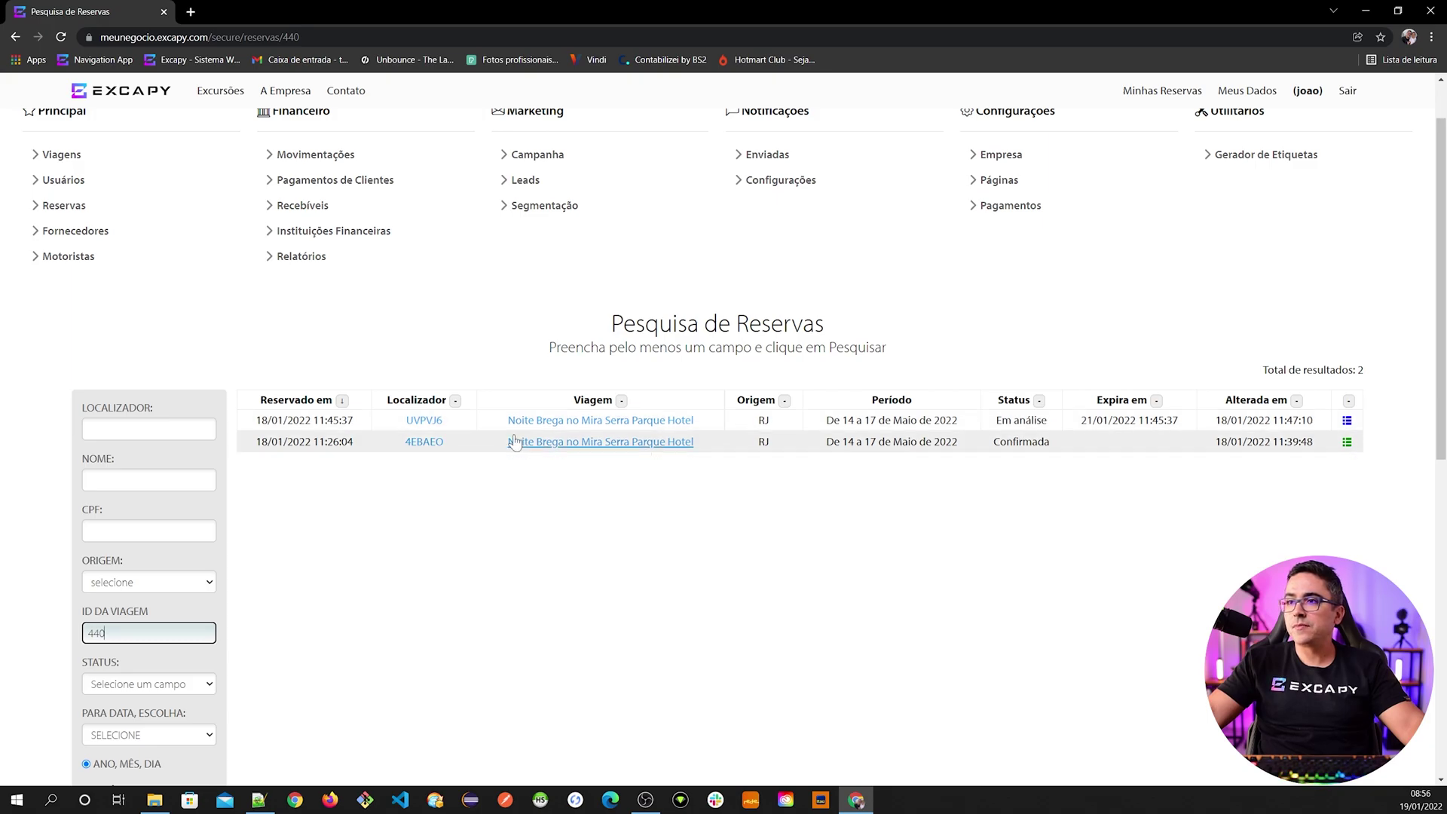
# - Review the confirmed reservation's details and return to the reservation list
pyautogui.click(433, 447)
pyautogui.scroll(-10, 433, 450)
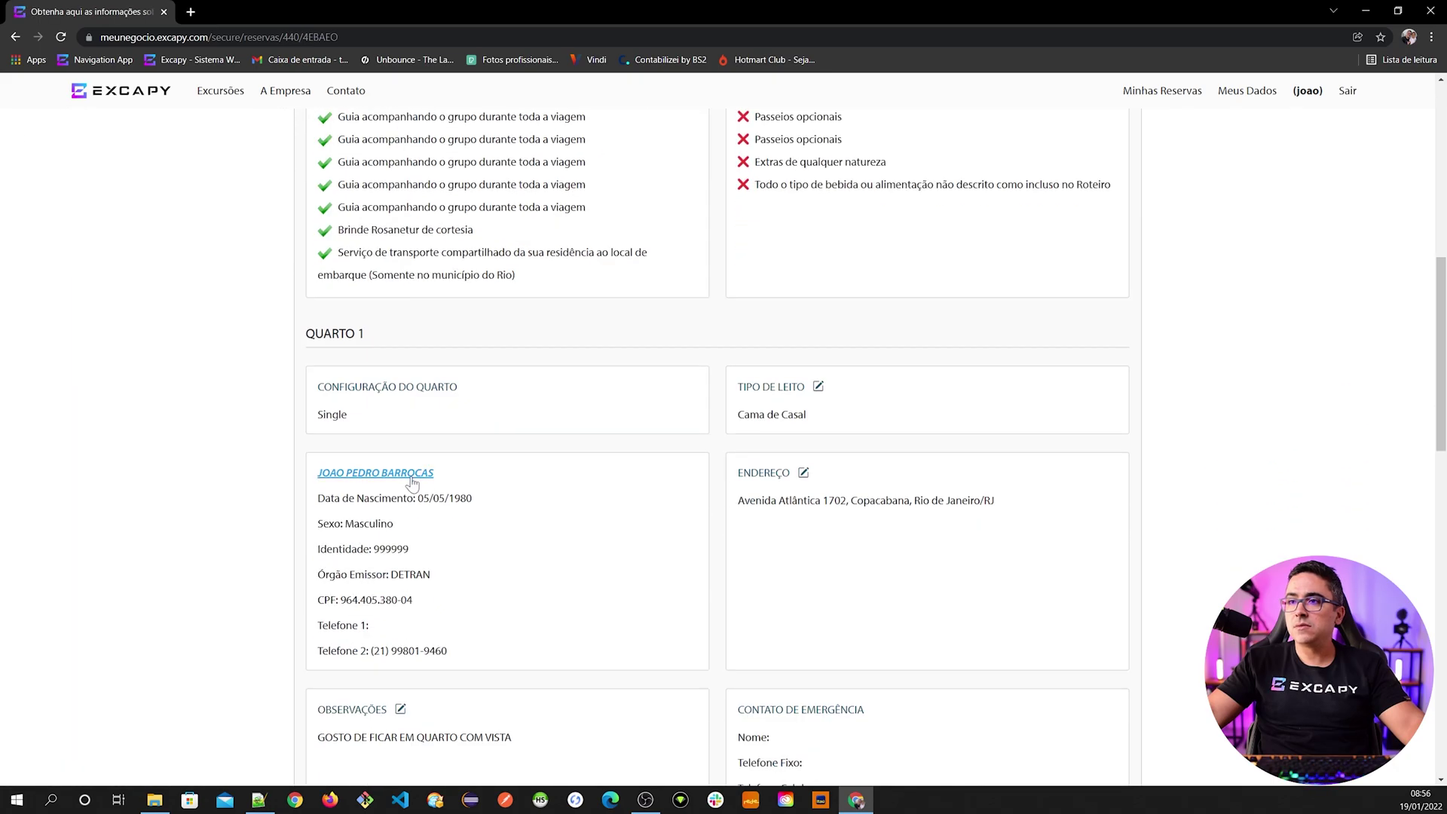
pyautogui.scroll(-4, 422, 483)
pyautogui.click(17, 37)
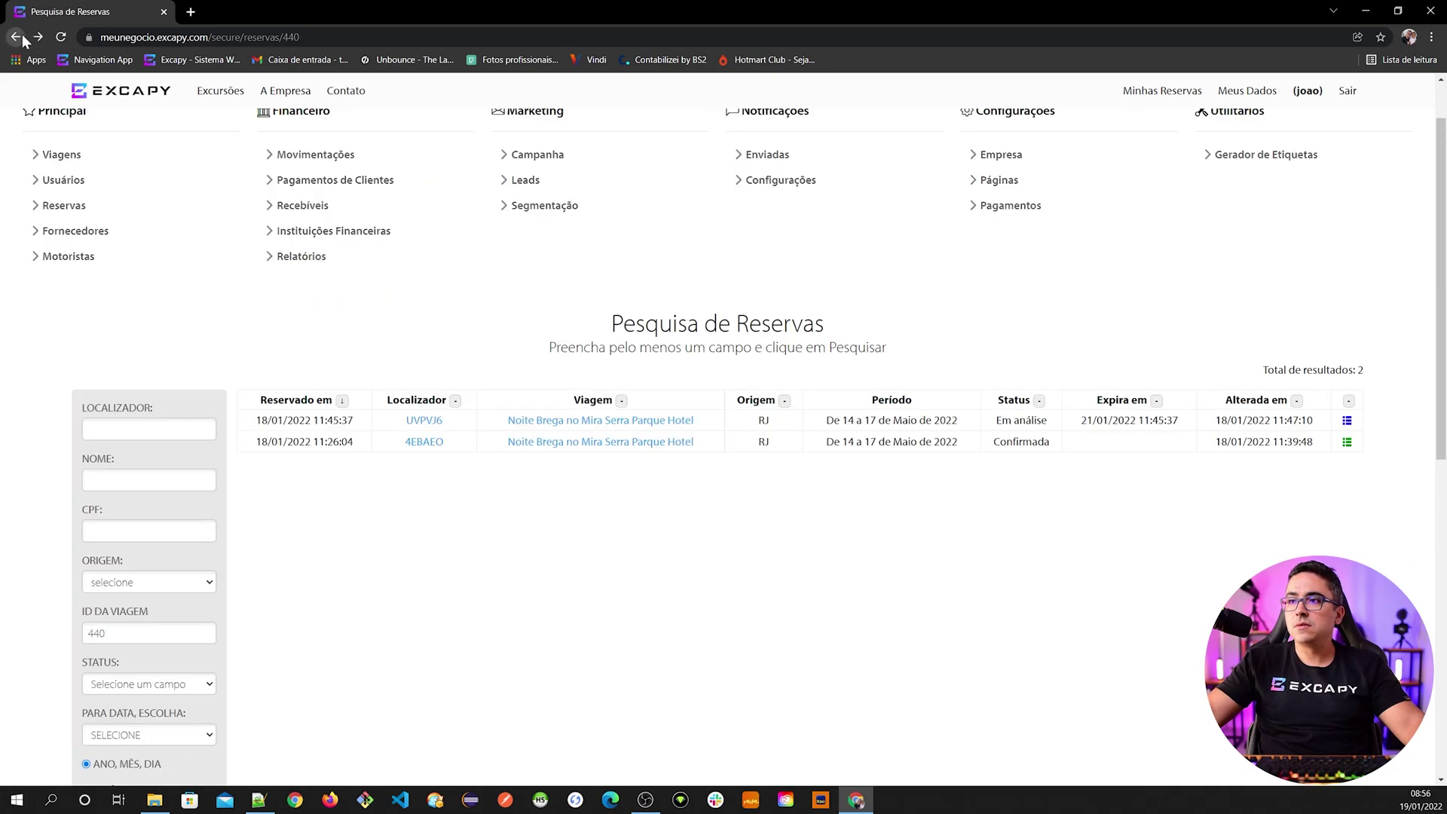
# - Review the in-analysis reservation's details, then return to the trip's Reservas Realizadas summary
pyautogui.click(432, 419)
pyautogui.scroll(-10, 404, 478)
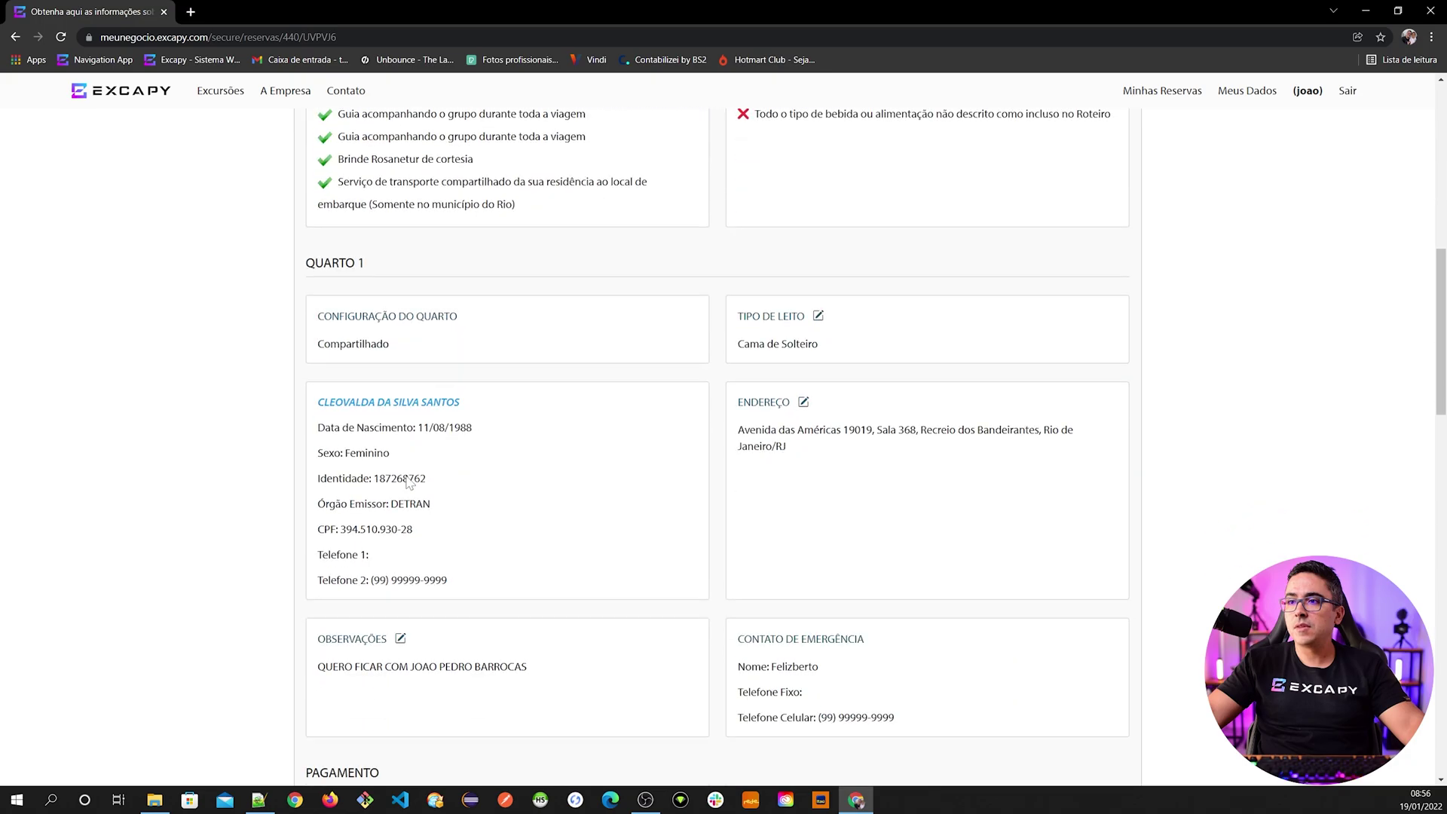
pyautogui.click(20, 37)
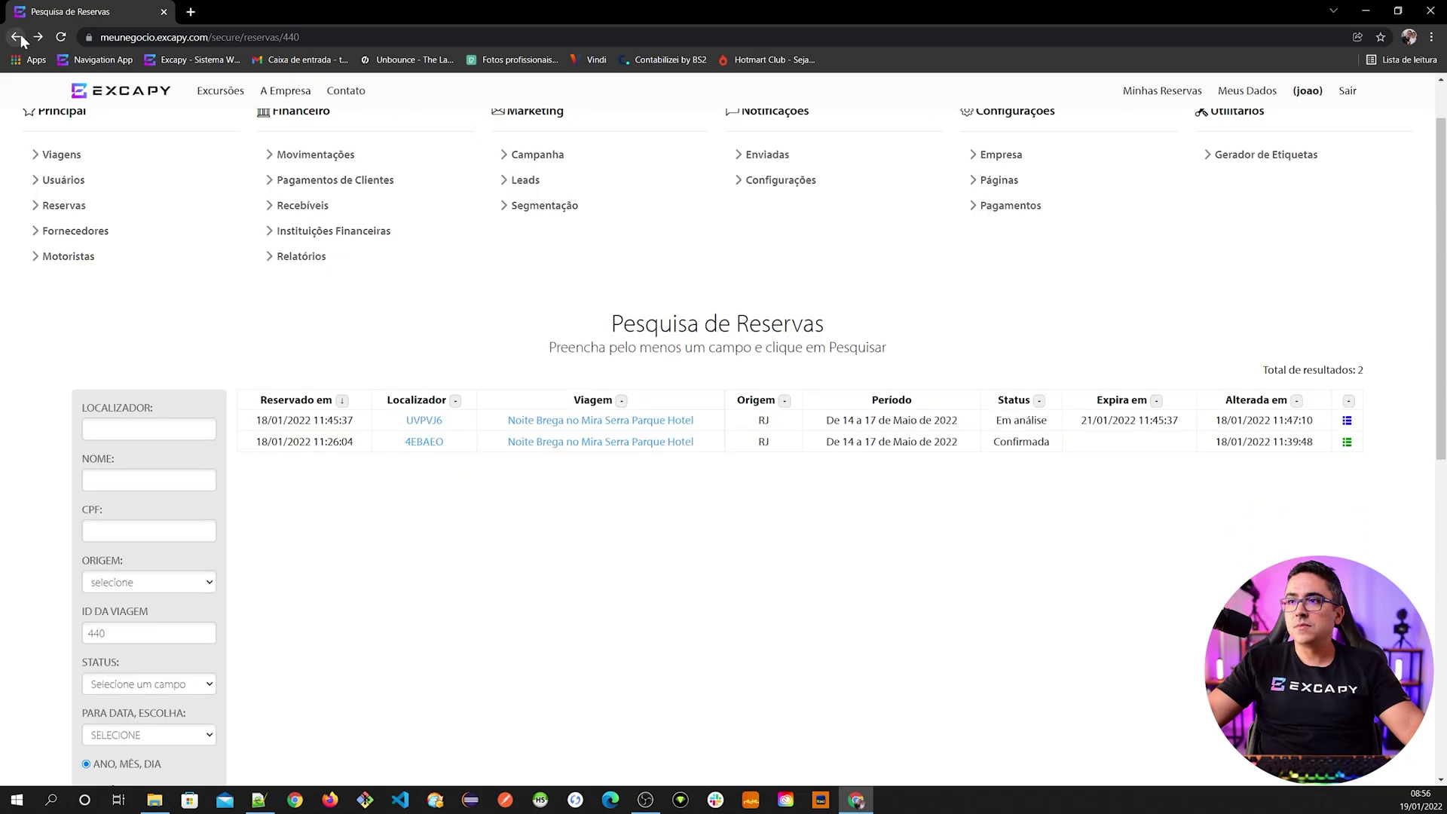
pyautogui.click(20, 37)
pyautogui.click(382, 481)
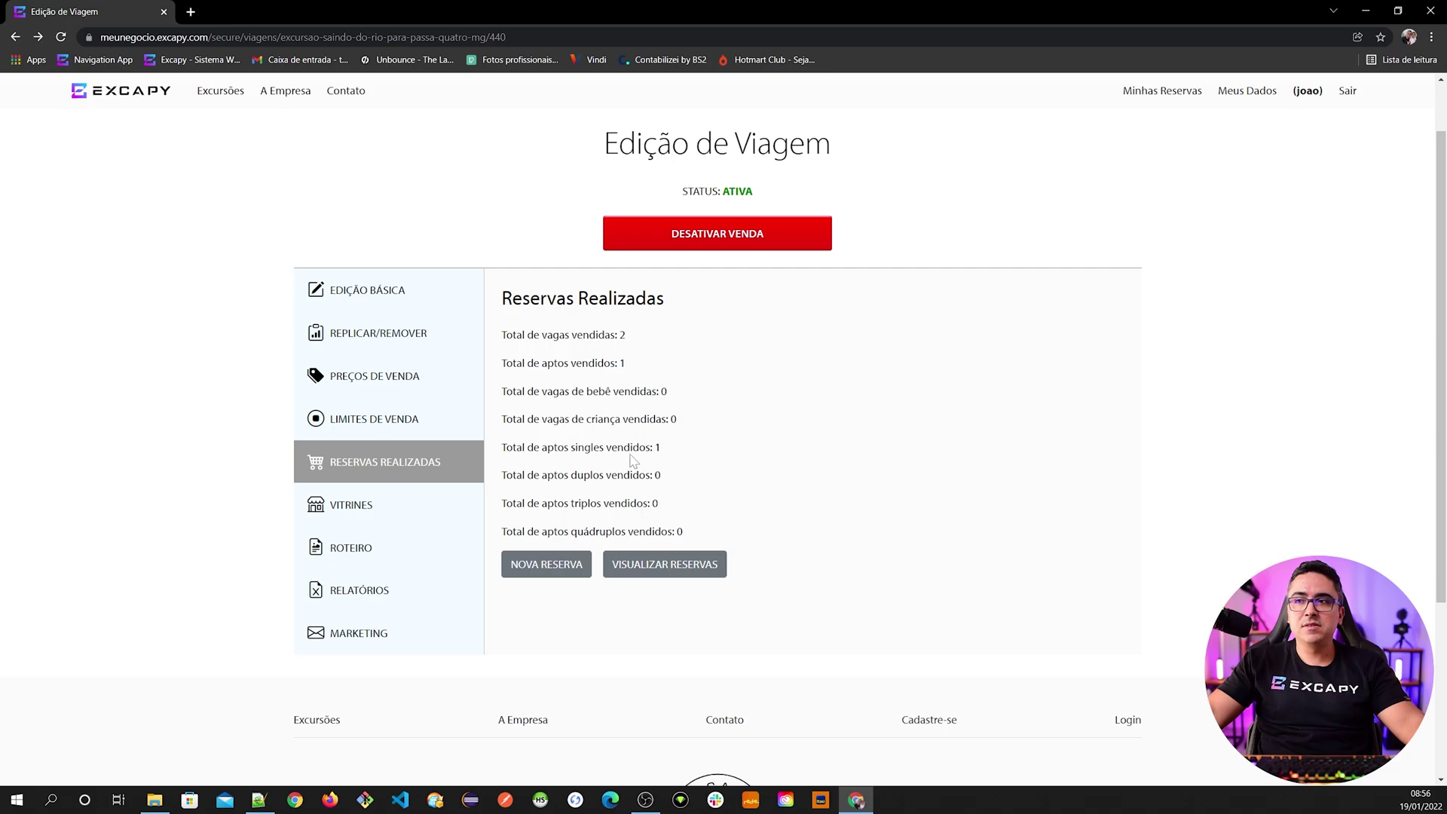
# - Start a new staff reservation for the Noite Brega trip
pyautogui.click(541, 573)
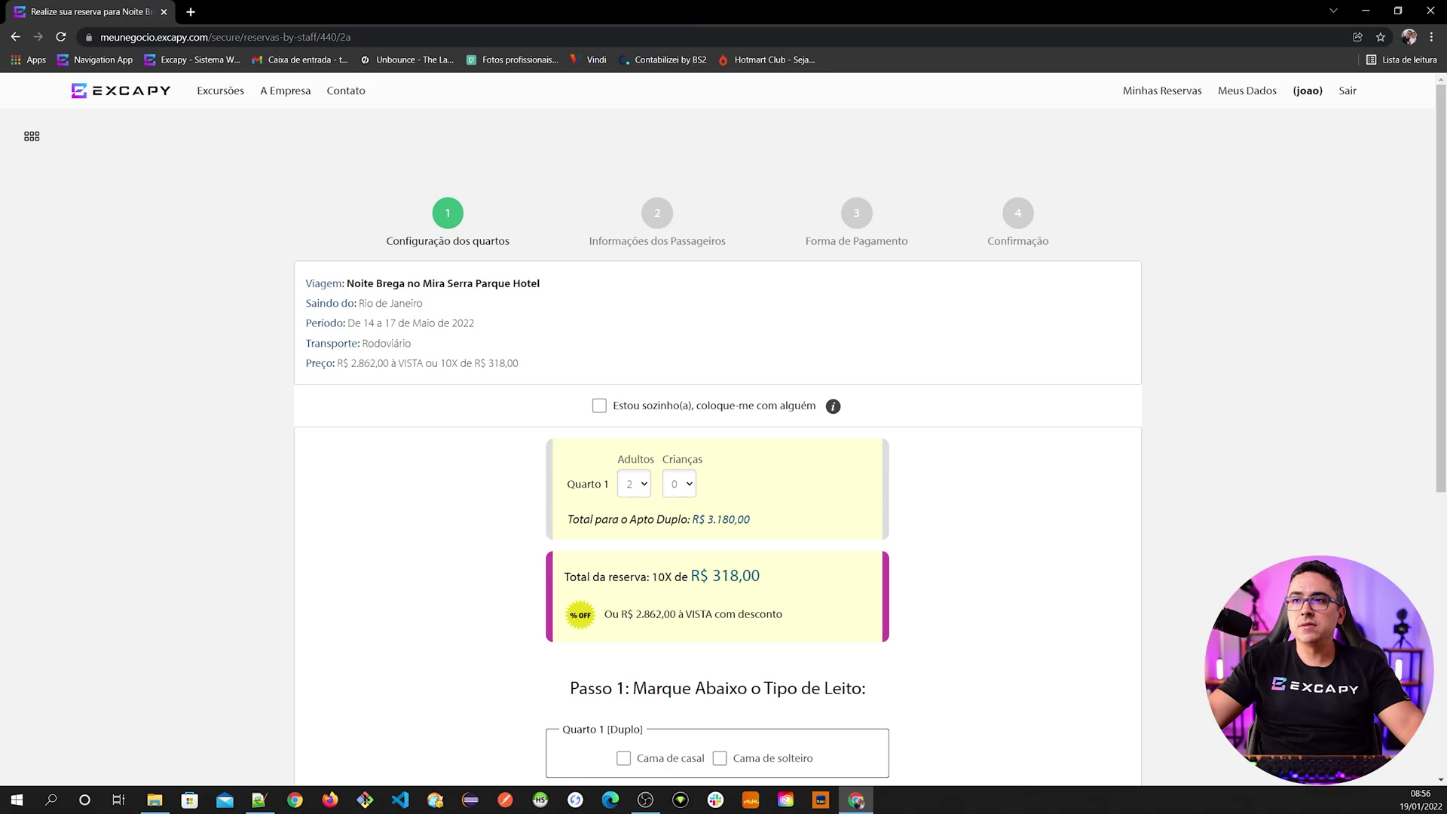
pyautogui.scroll(-2, 505, 374)
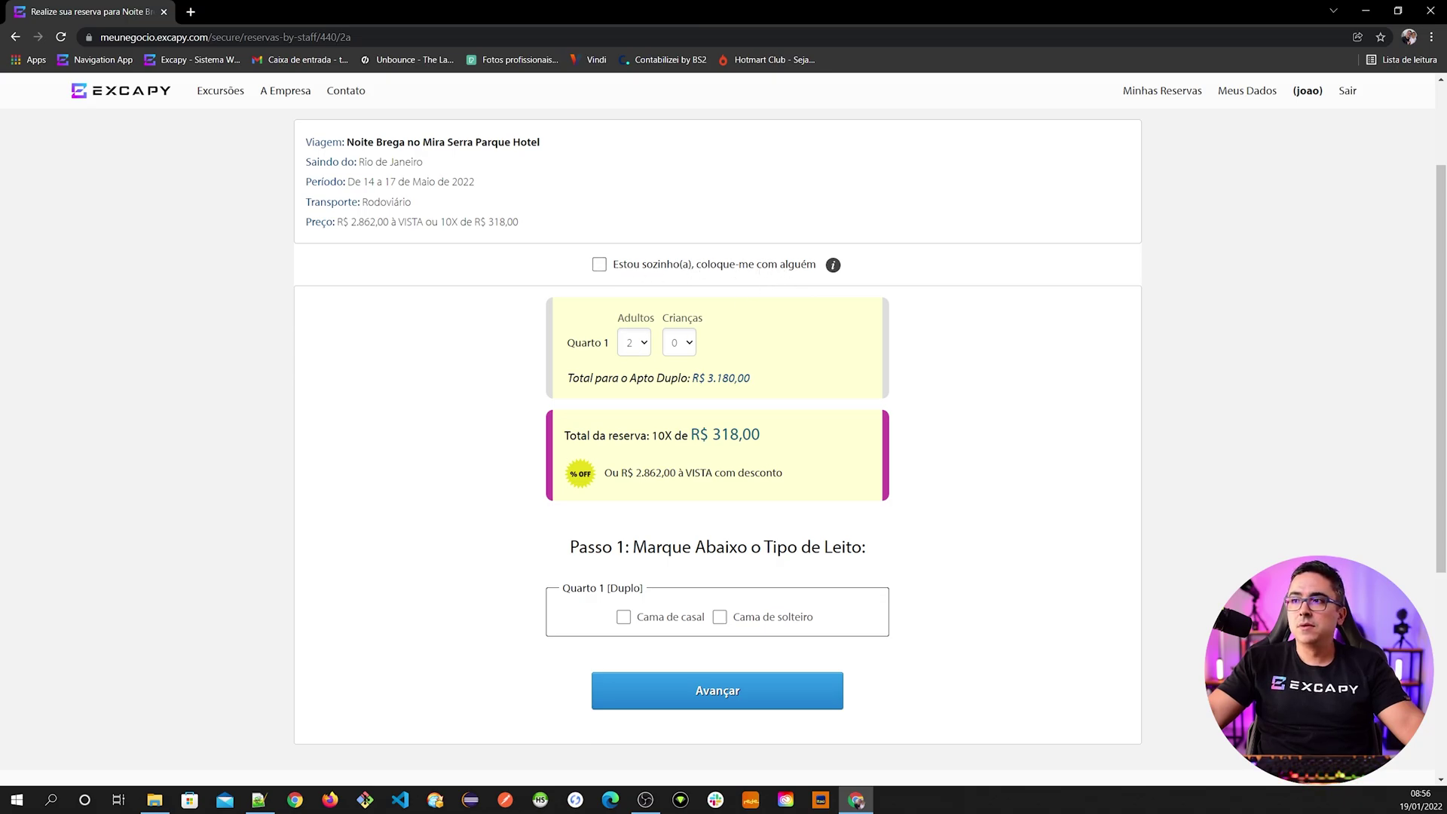
pyautogui.scroll(-1, 646, 343)
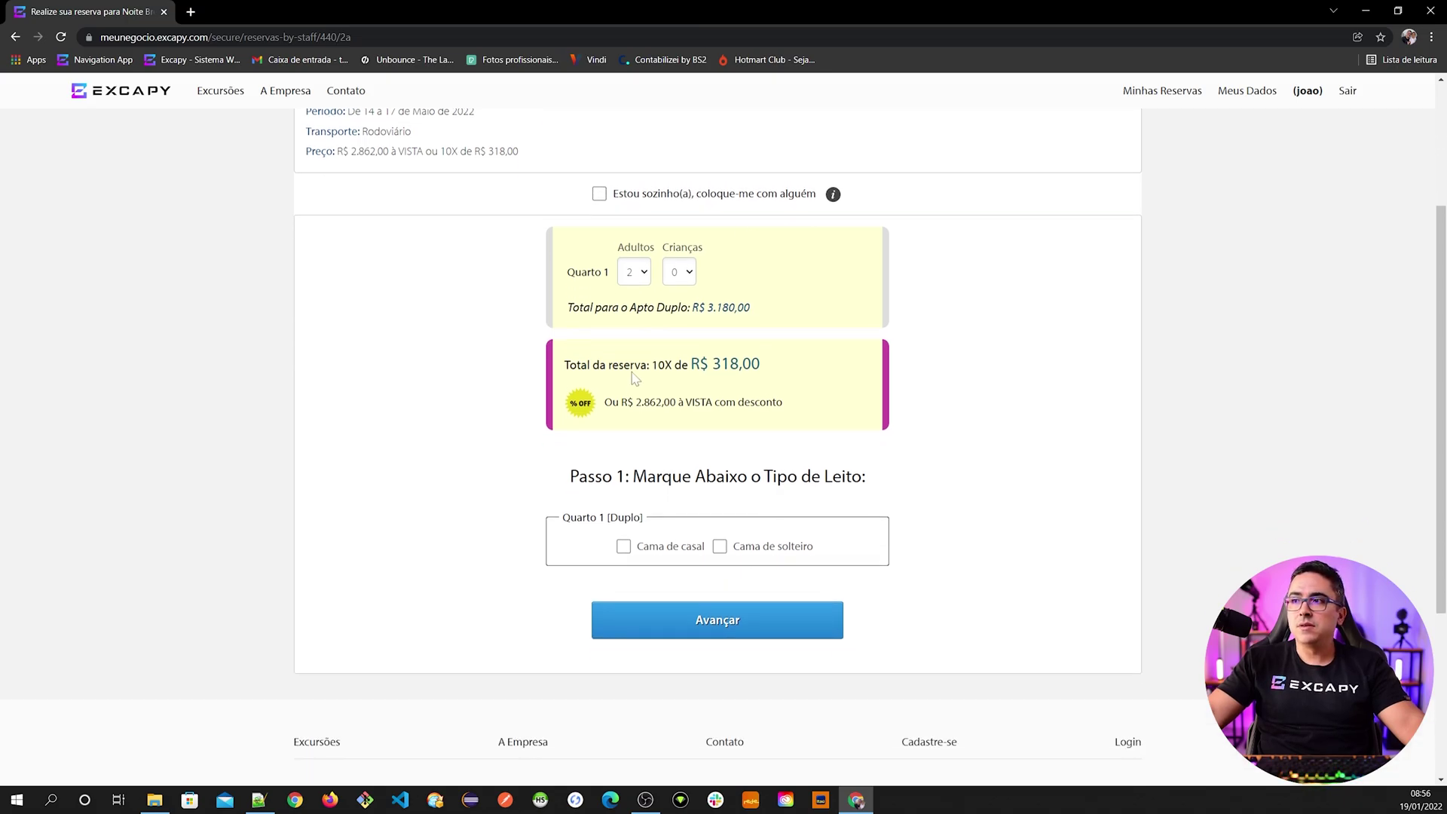
pyautogui.click(639, 276)
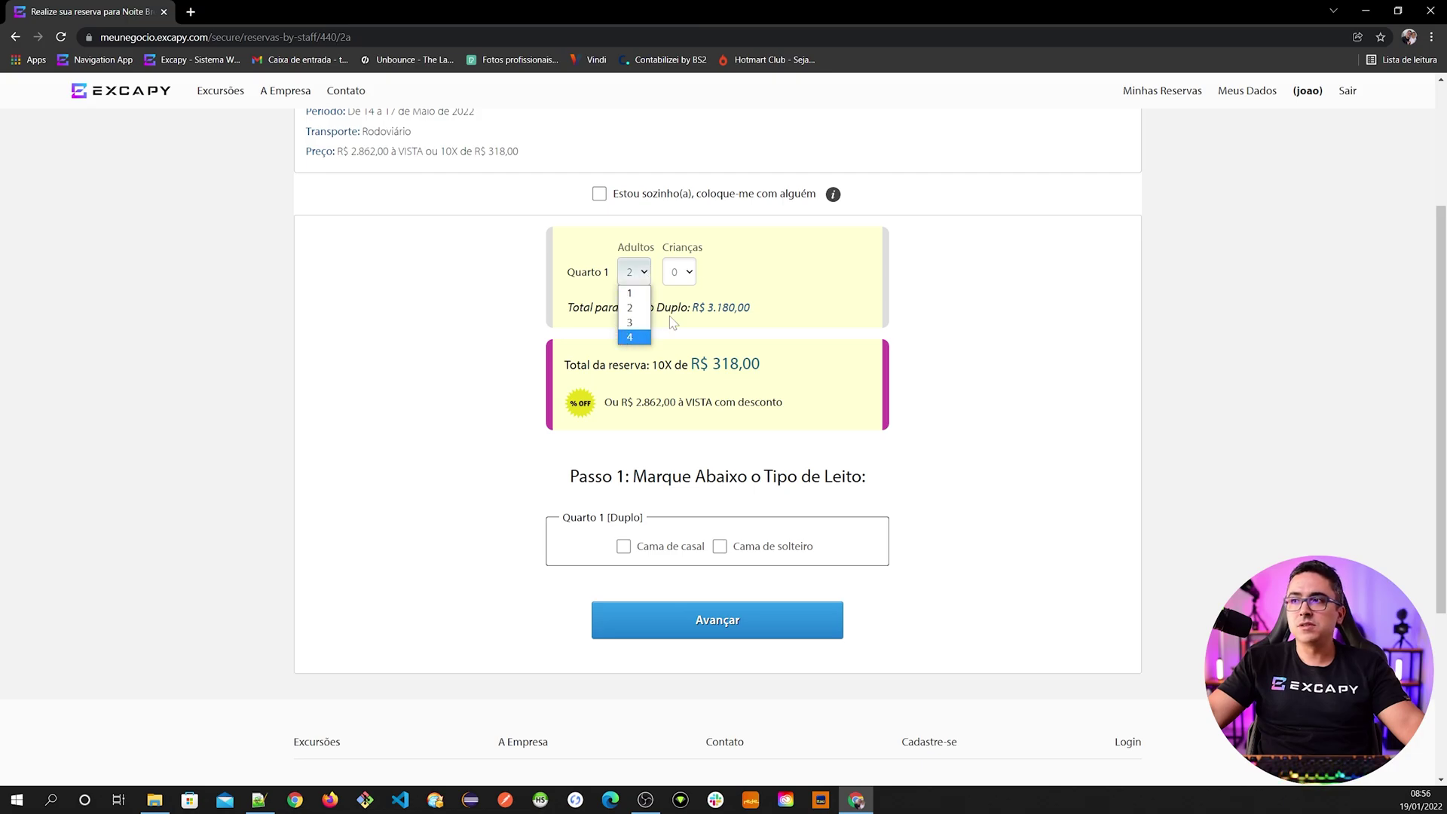
pyautogui.click(712, 322)
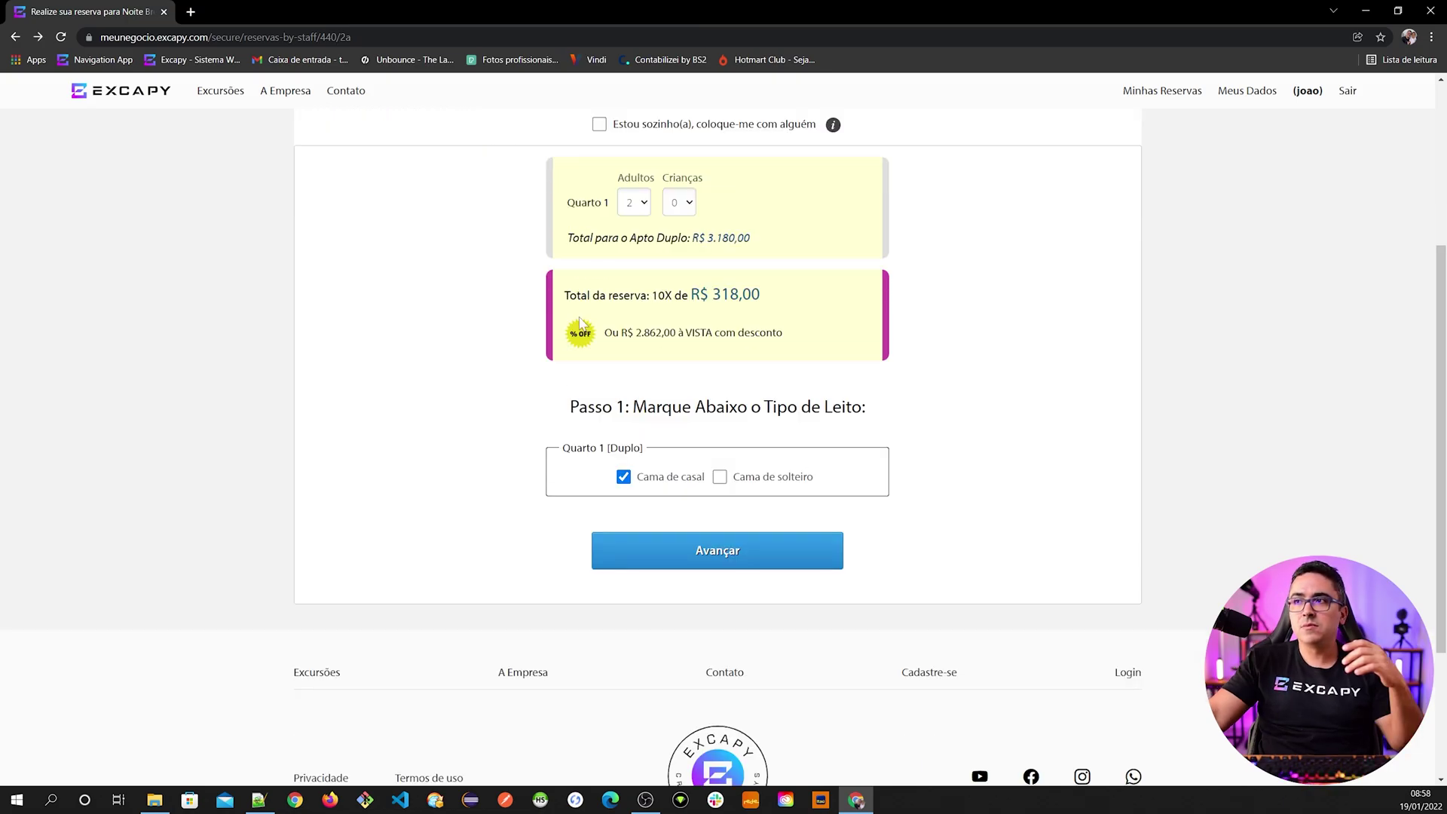
# - Set Quarto 1 to one adult (Apto Single, R$ 1.990,00) with Cama de casal ticked
pyautogui.scroll(1, 654, 371)
pyautogui.click(637, 275)
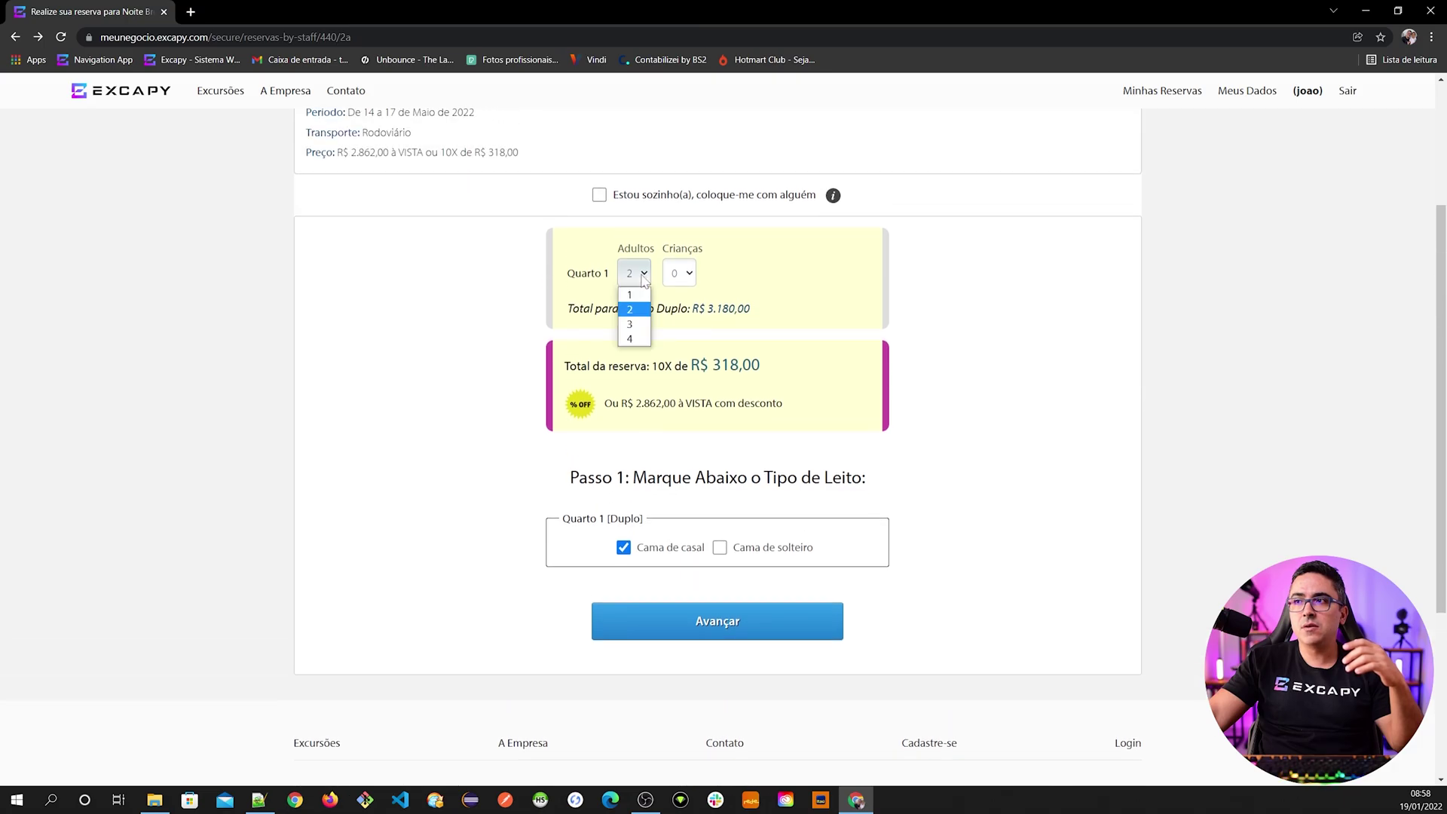
pyautogui.click(641, 299)
pyautogui.click(690, 365)
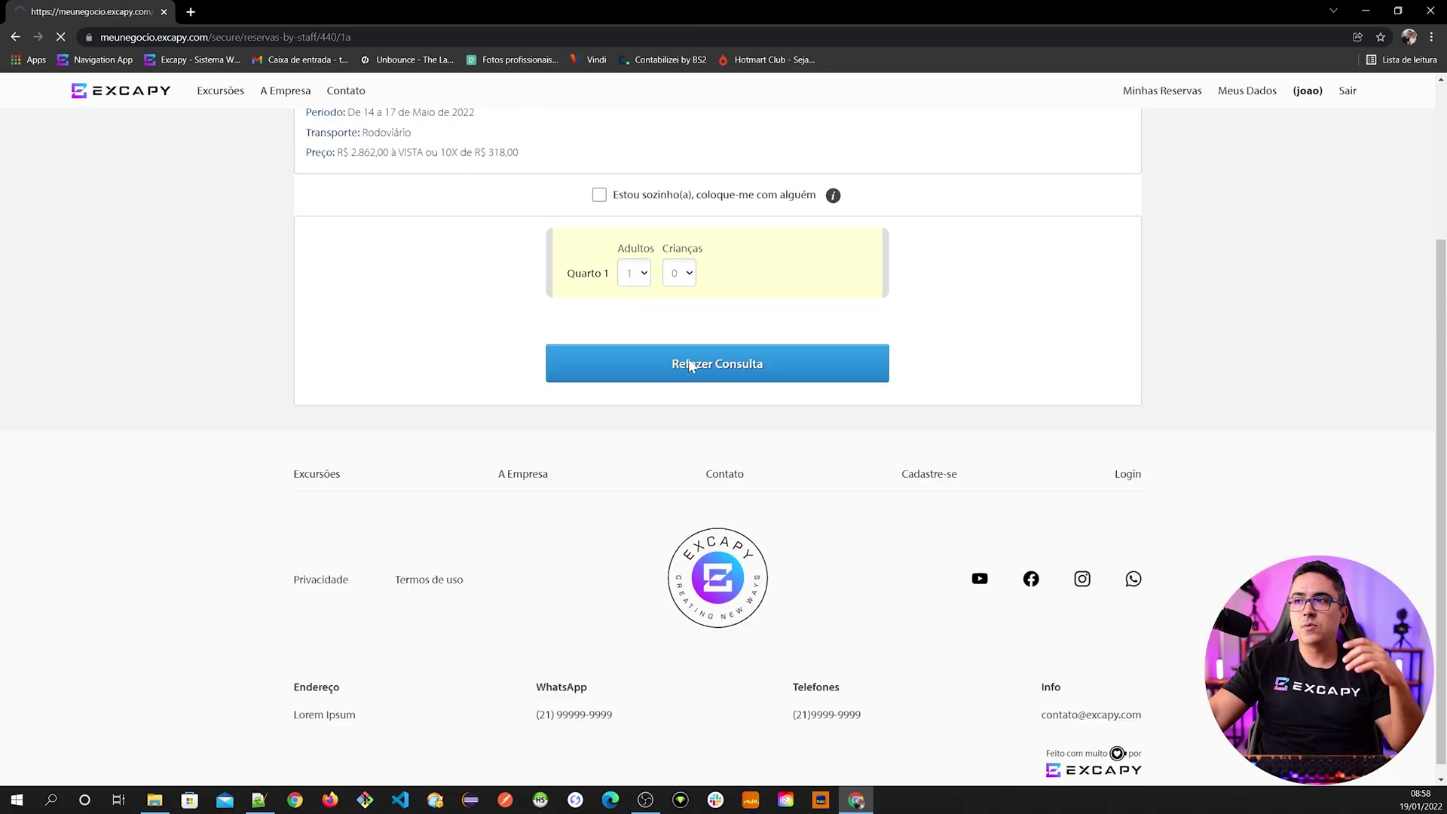
pyautogui.click(655, 552)
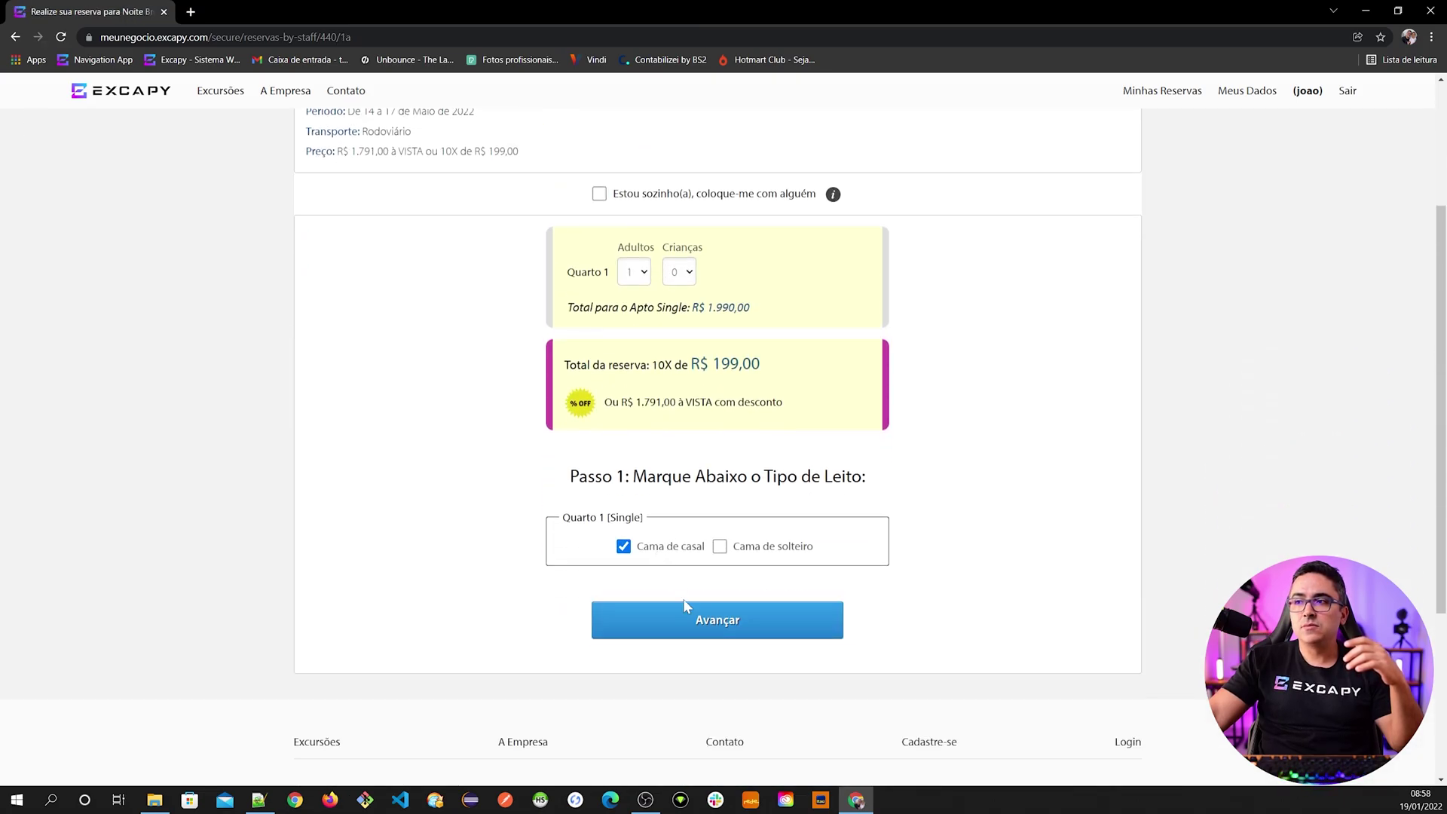
# - On Passo 2, search registered passengers by a passenger's first name, then close the results
pyautogui.click(747, 621)
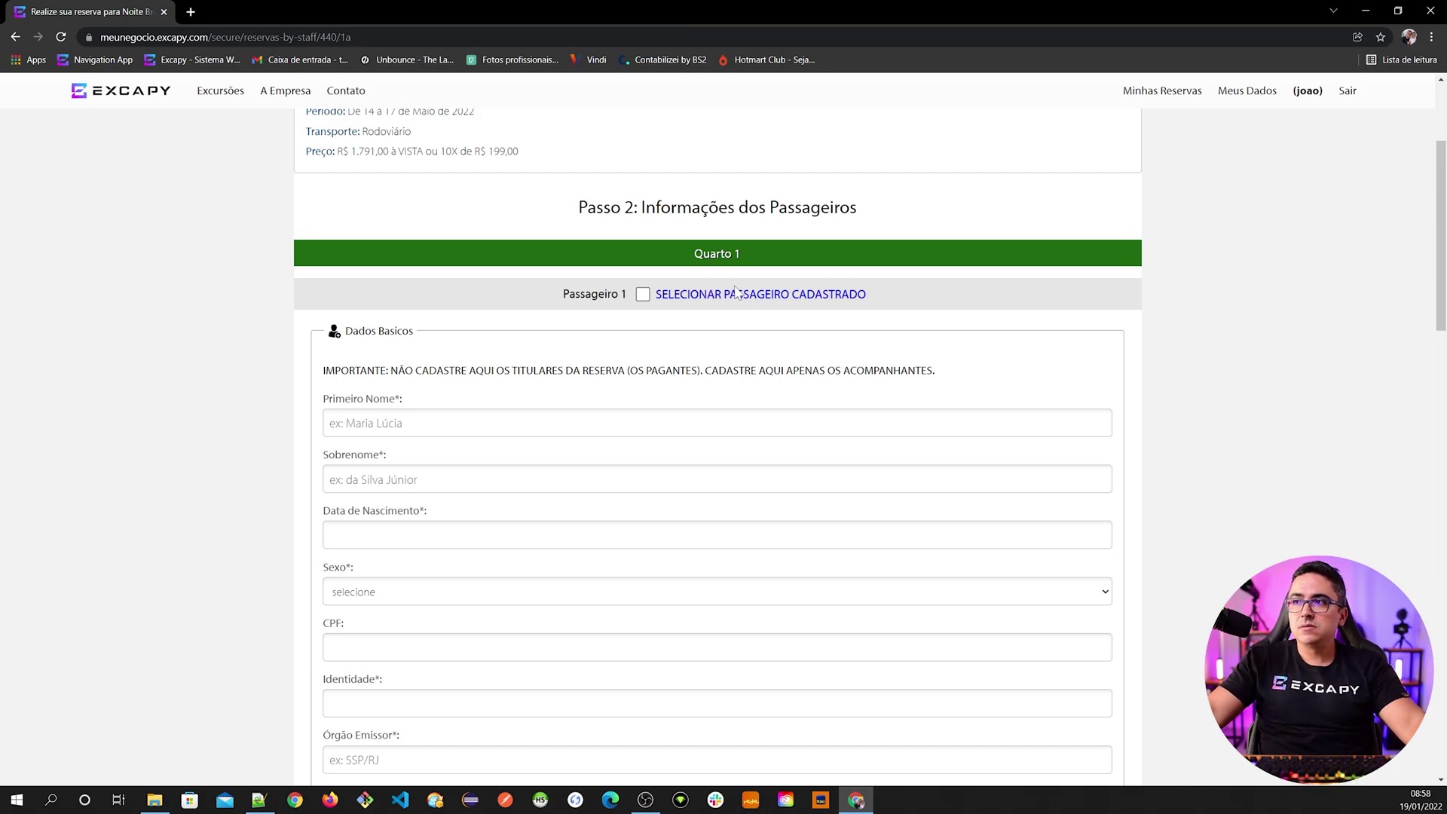
pyautogui.click(727, 295)
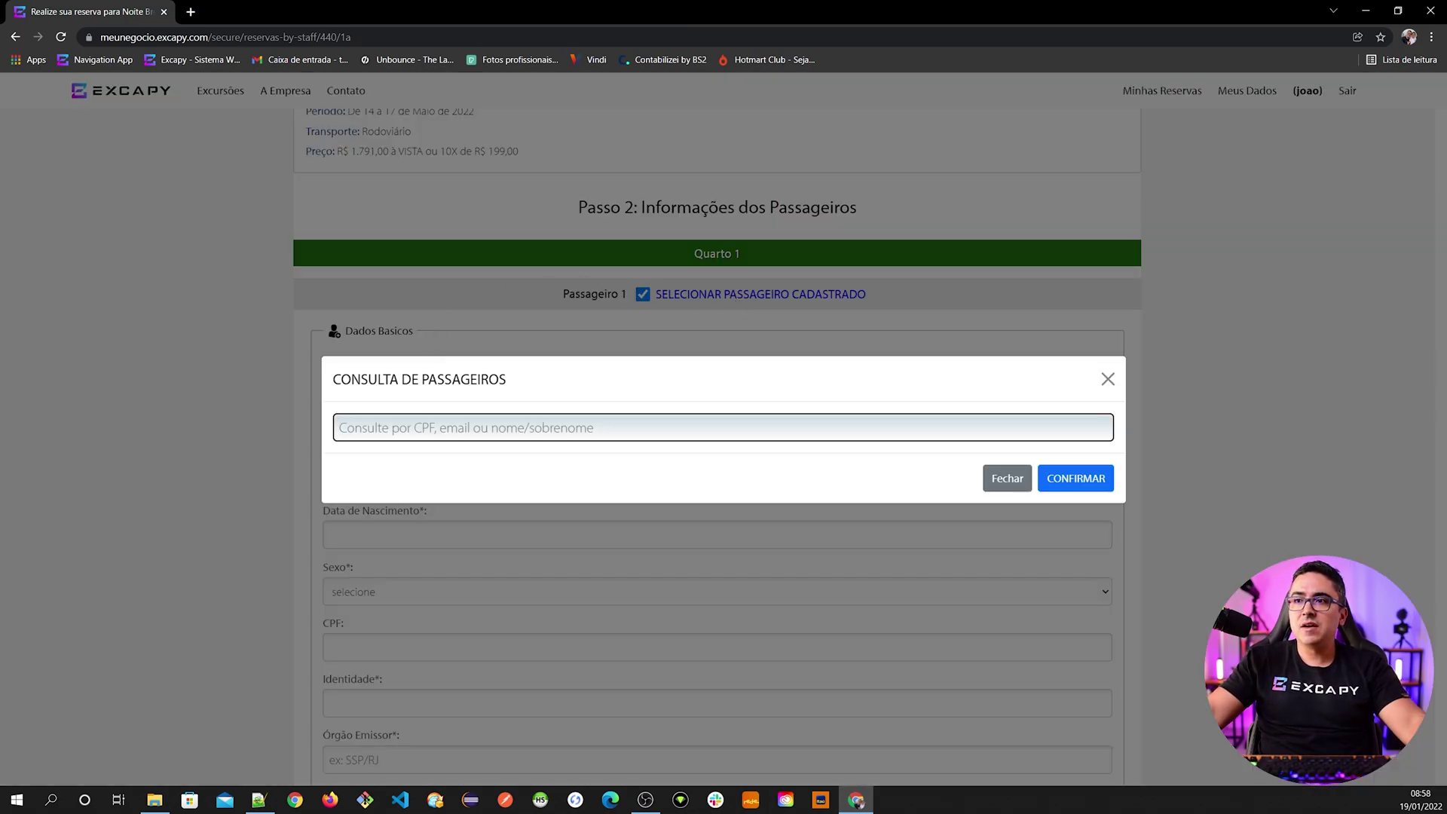
pyautogui.click(462, 430)
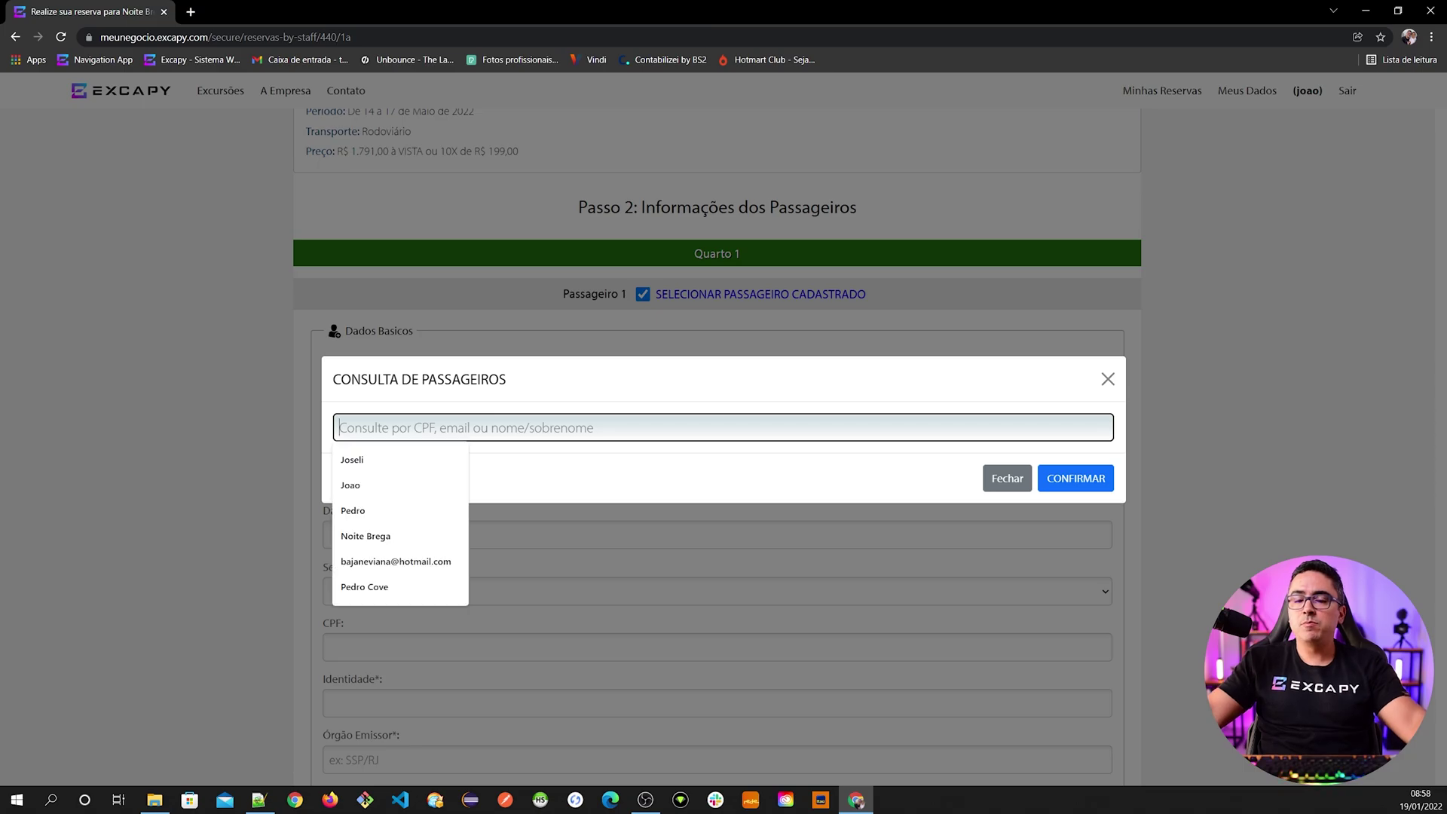
pyautogui.write('Joao')
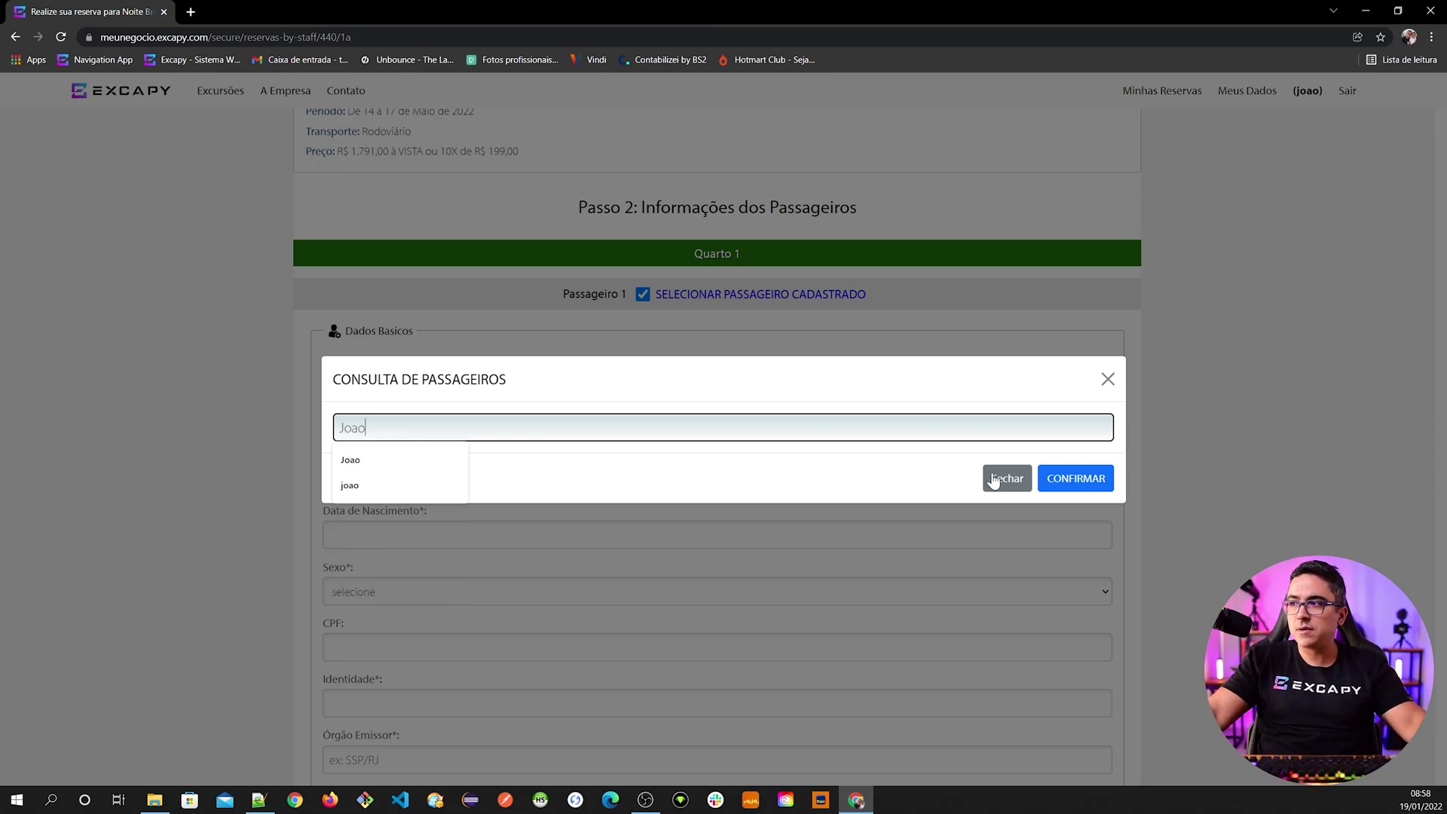
pyautogui.click(1070, 477)
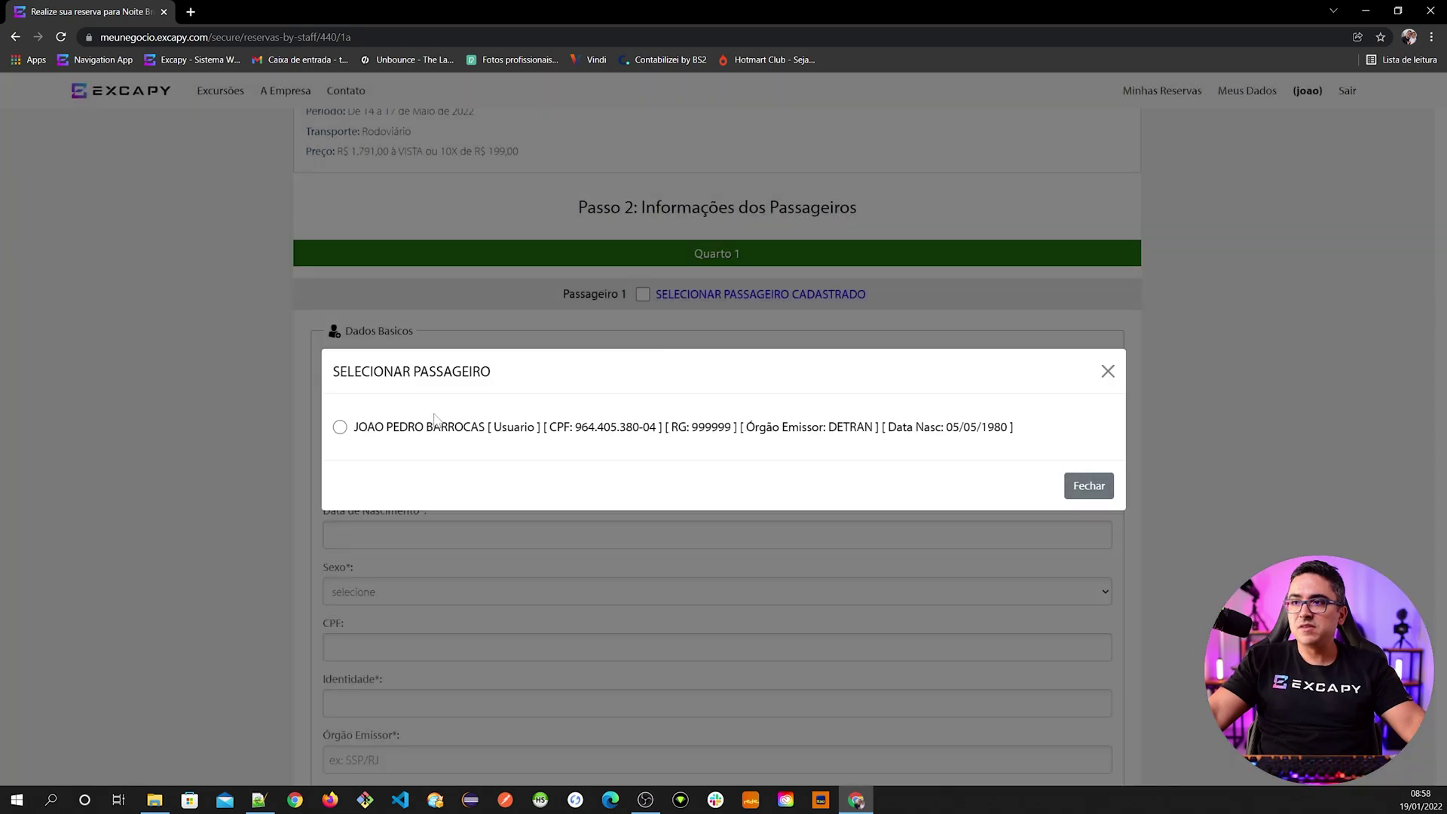
pyautogui.click(1089, 486)
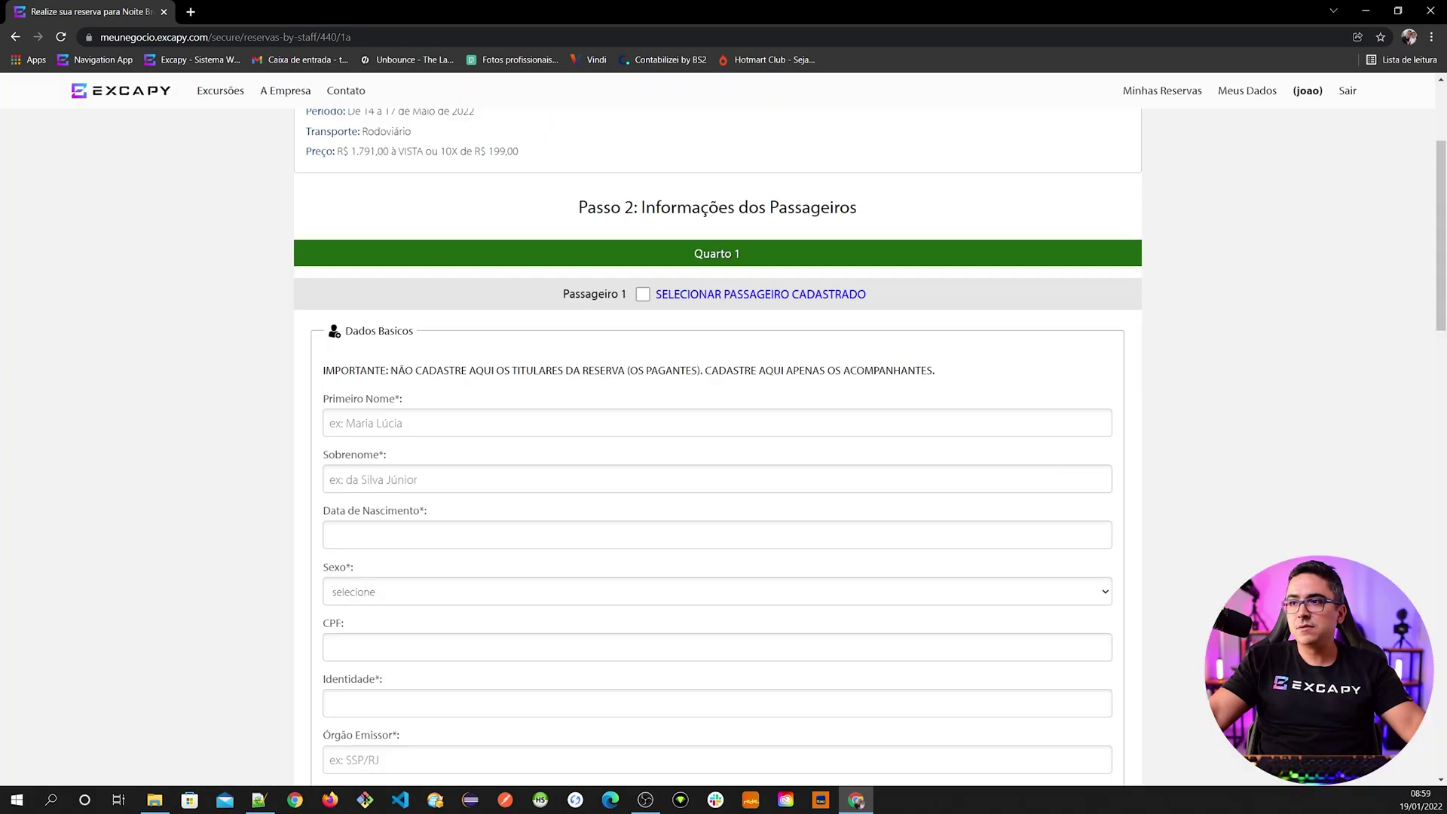
# - Search registered passengers for 'a' and set a non-user passenger as Passageiro 1
pyautogui.click(708, 295)
pyautogui.click(542, 428)
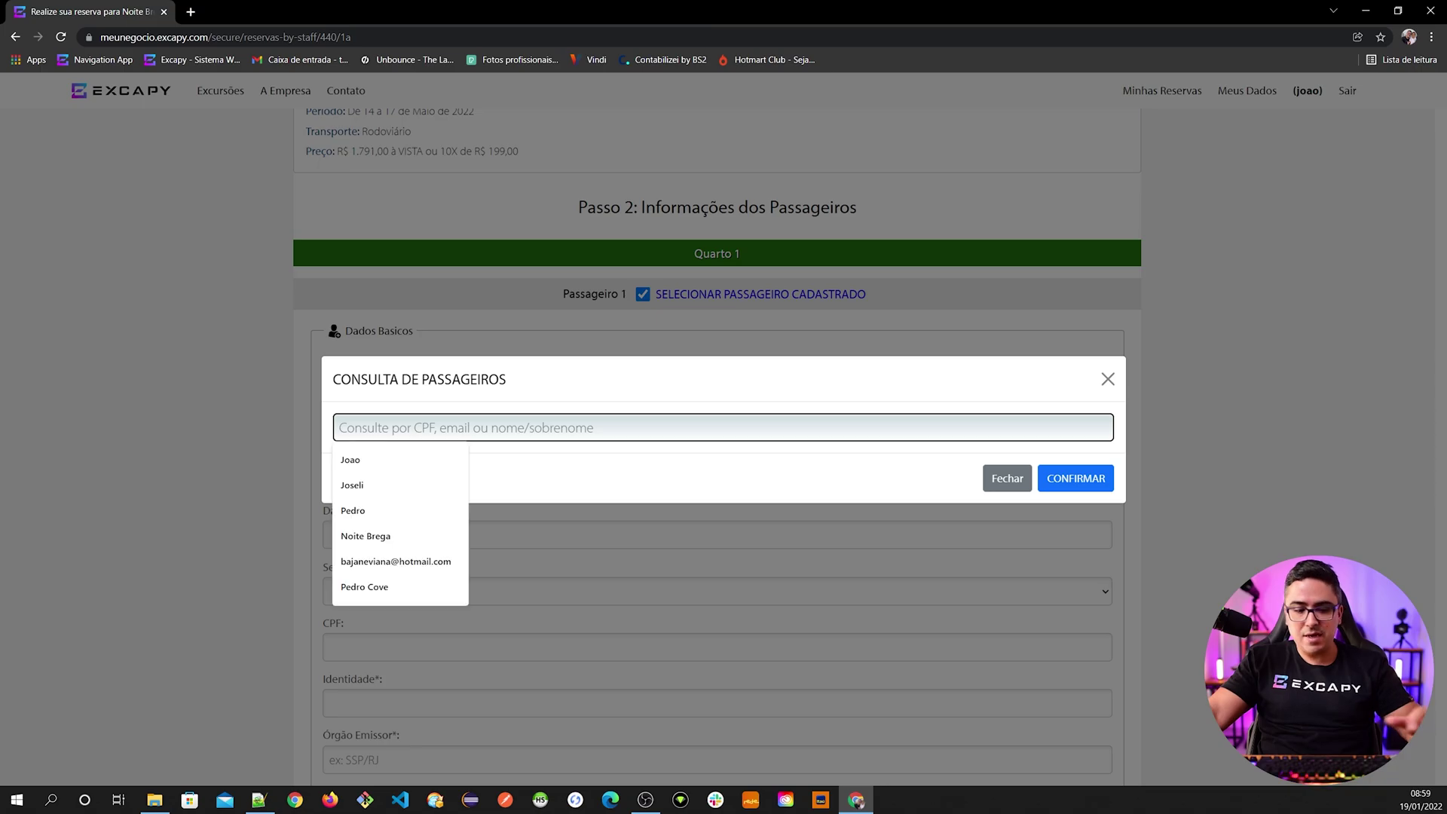
pyautogui.write('a')
pyautogui.click(1065, 473)
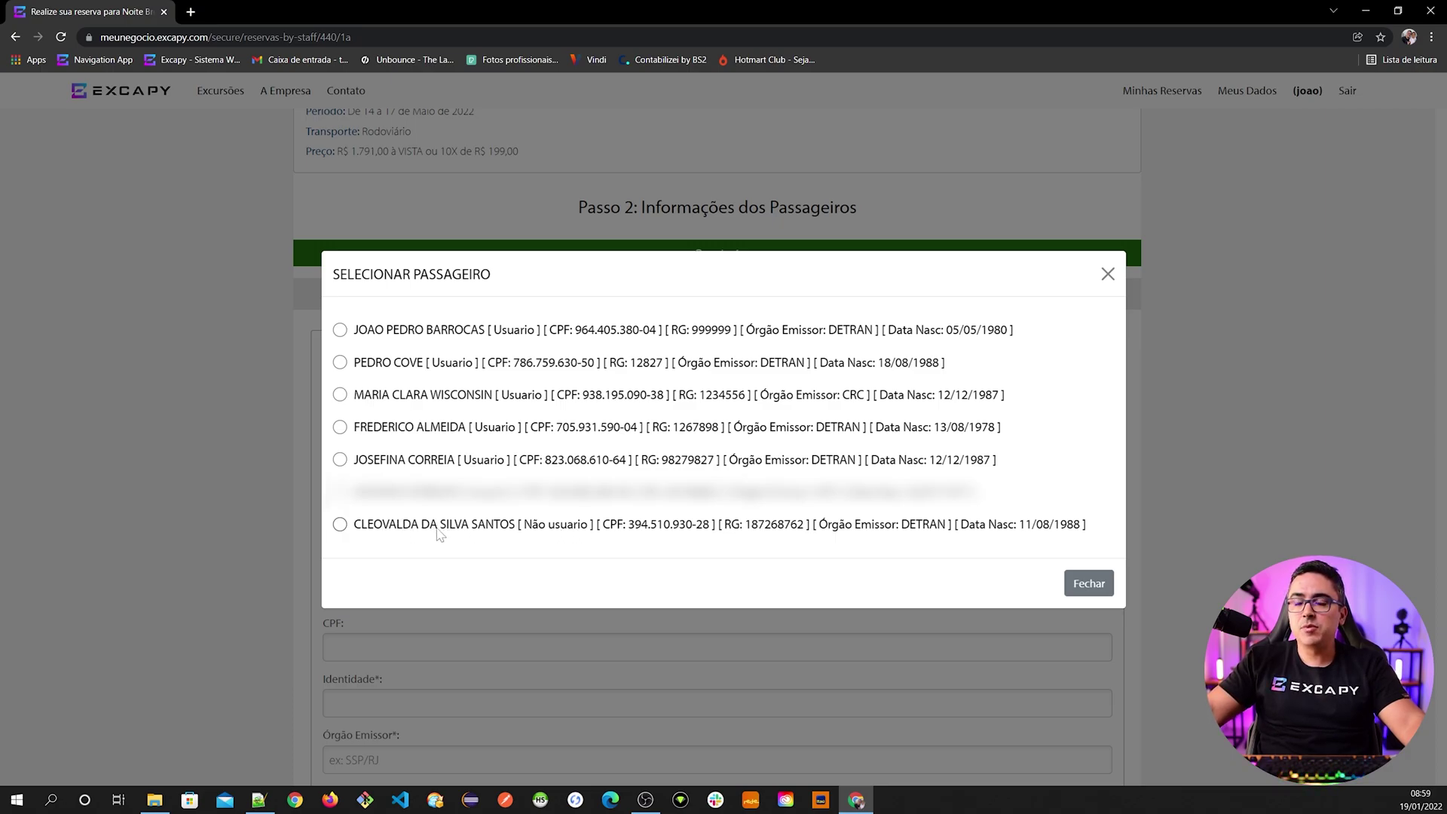
pyautogui.click(340, 524)
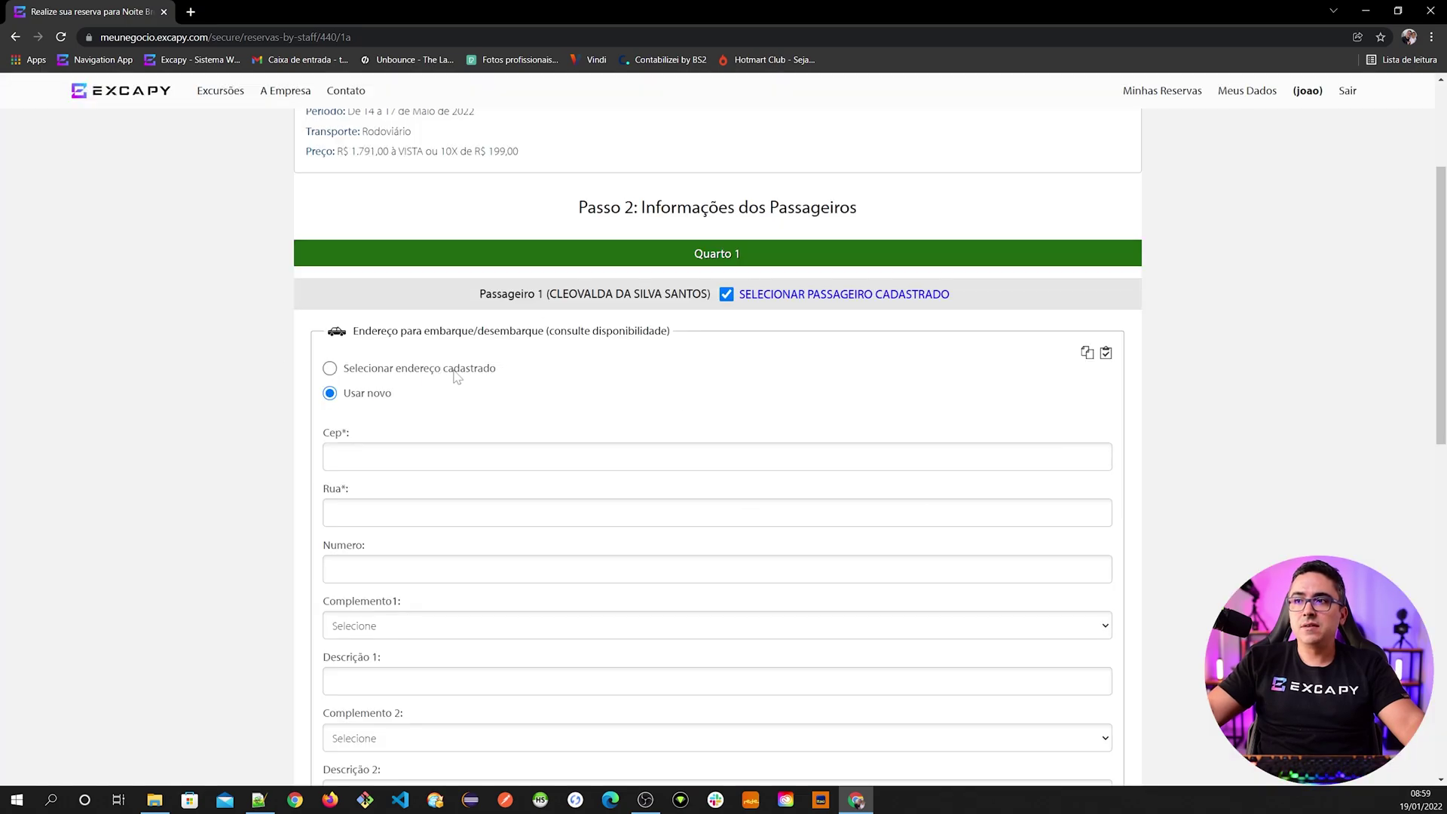
pyautogui.scroll(-3, 522, 712)
pyautogui.scroll(4, 527, 665)
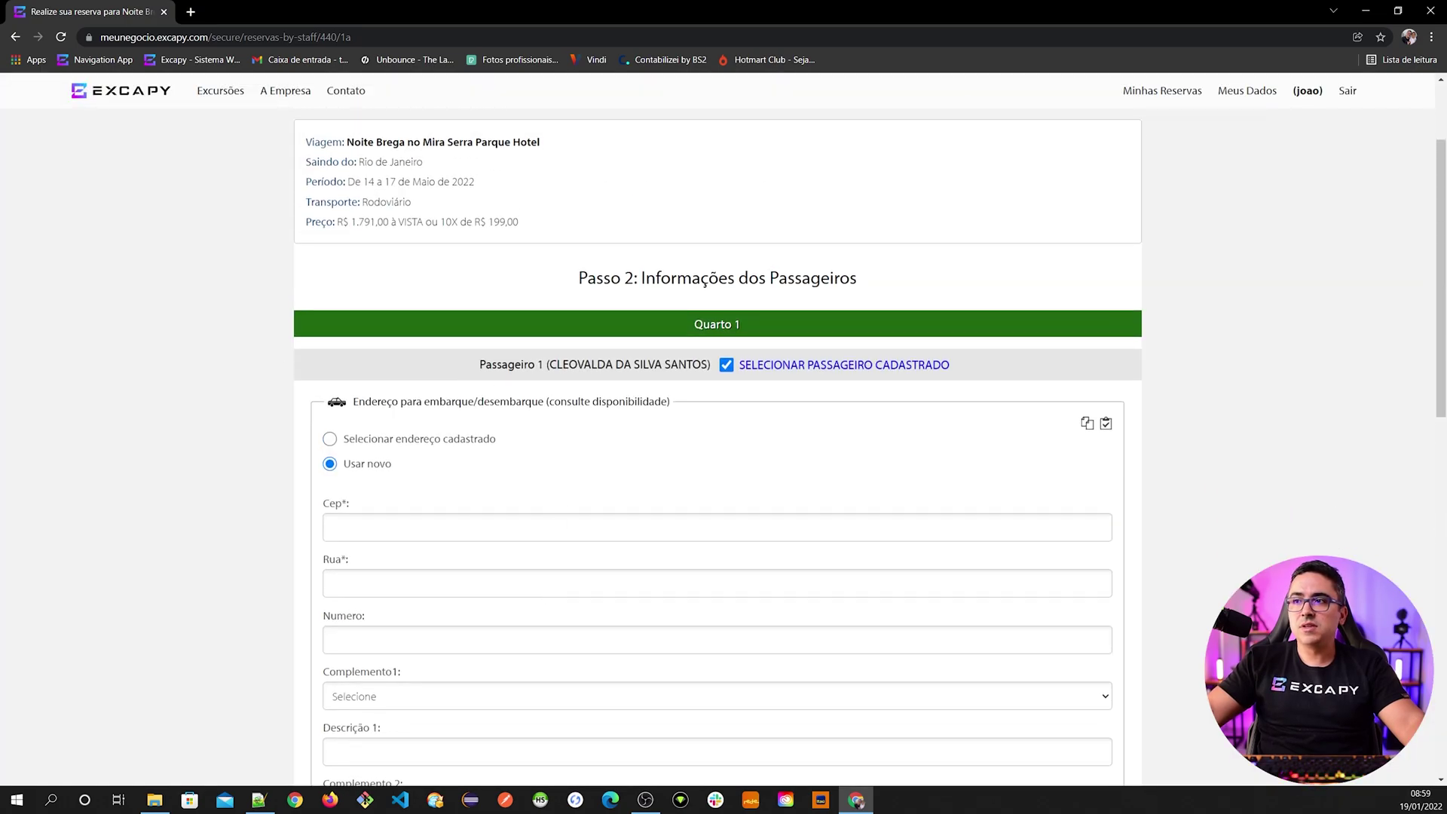
# - Re-search registered passengers for 'a' and make the fifth result Passageiro 1 instead
pyautogui.click(767, 375)
pyautogui.click(710, 371)
pyautogui.write('a')
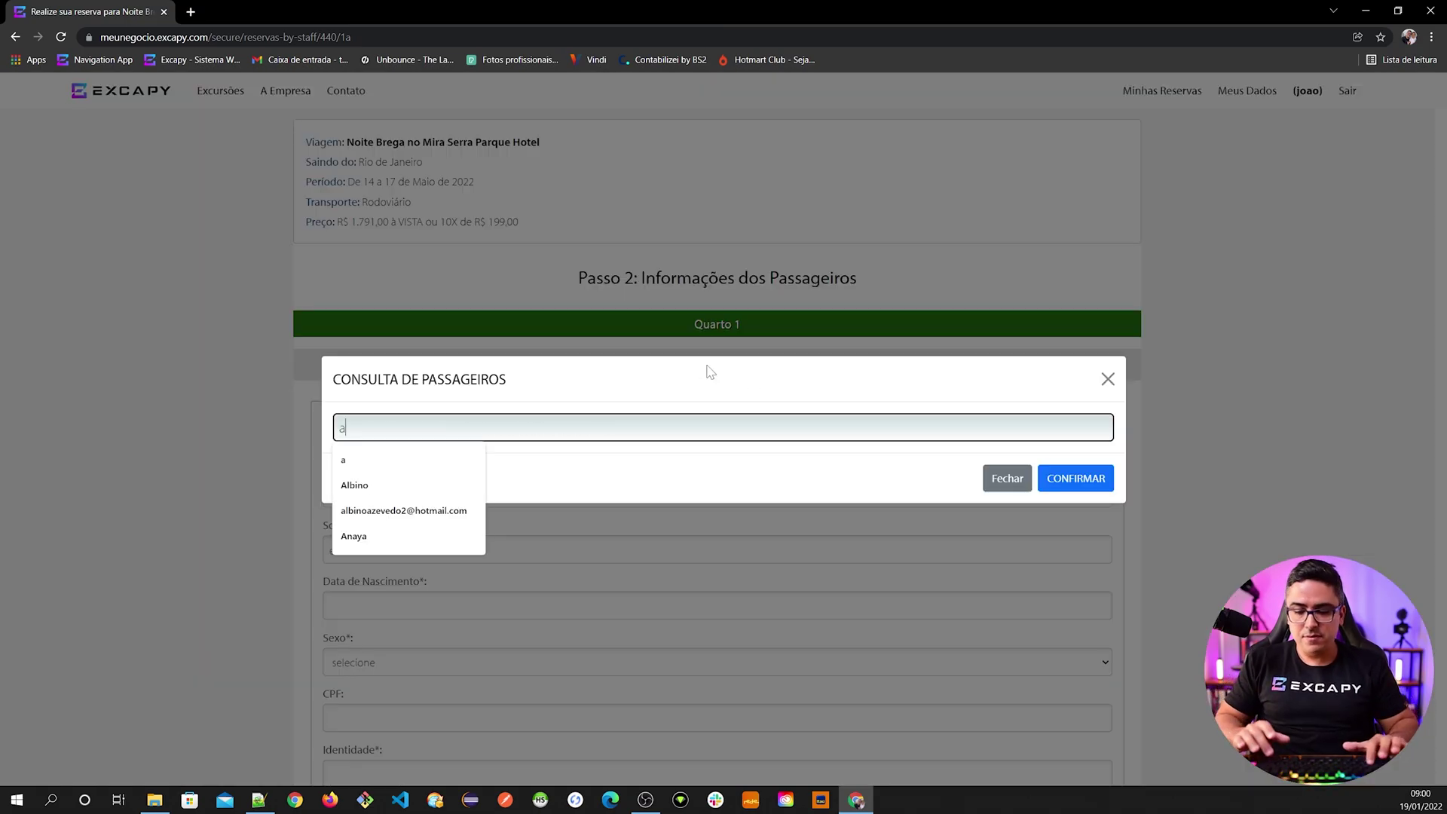
pyautogui.click(1074, 476)
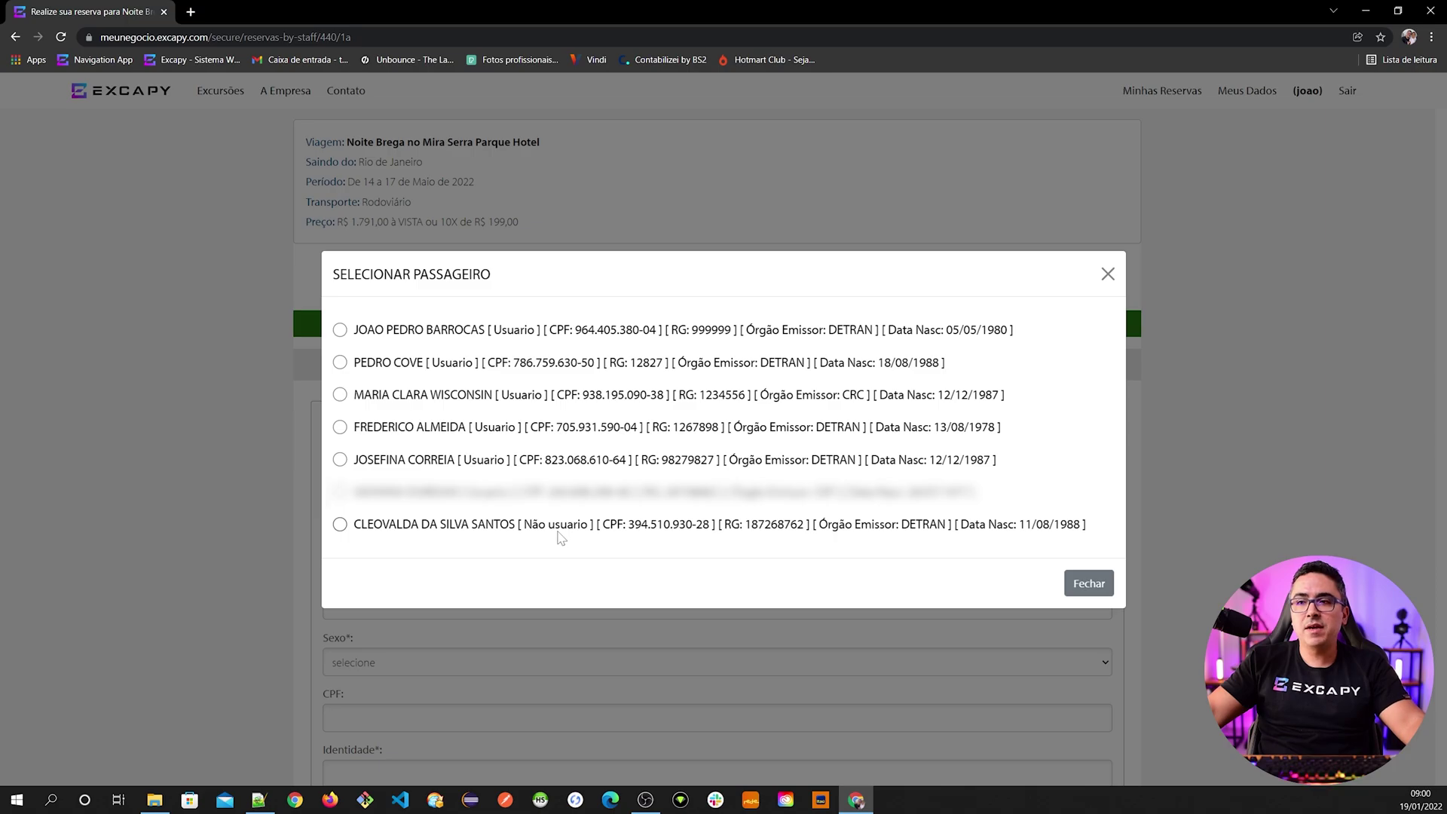
pyautogui.click(468, 527)
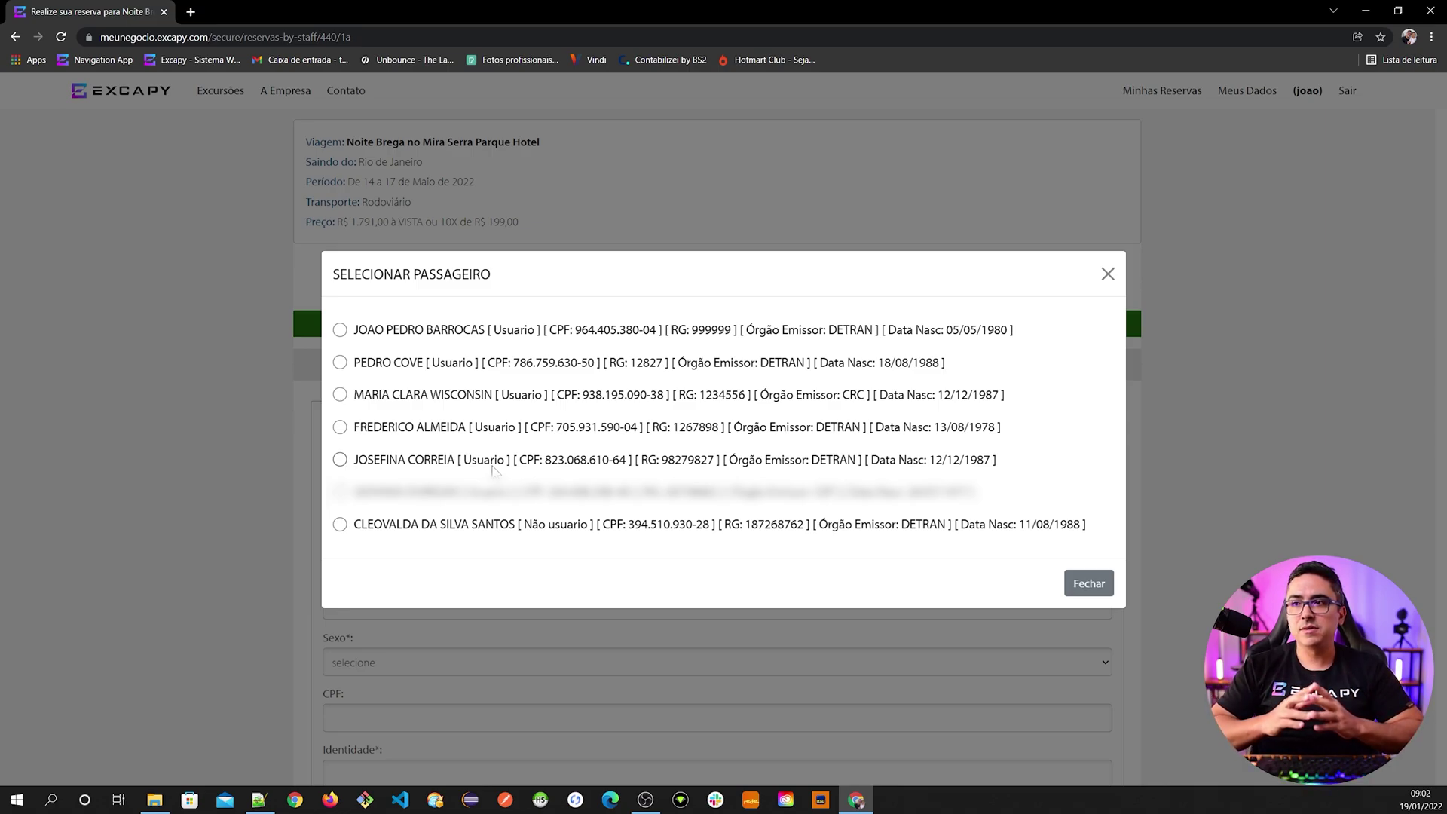
pyautogui.click(379, 465)
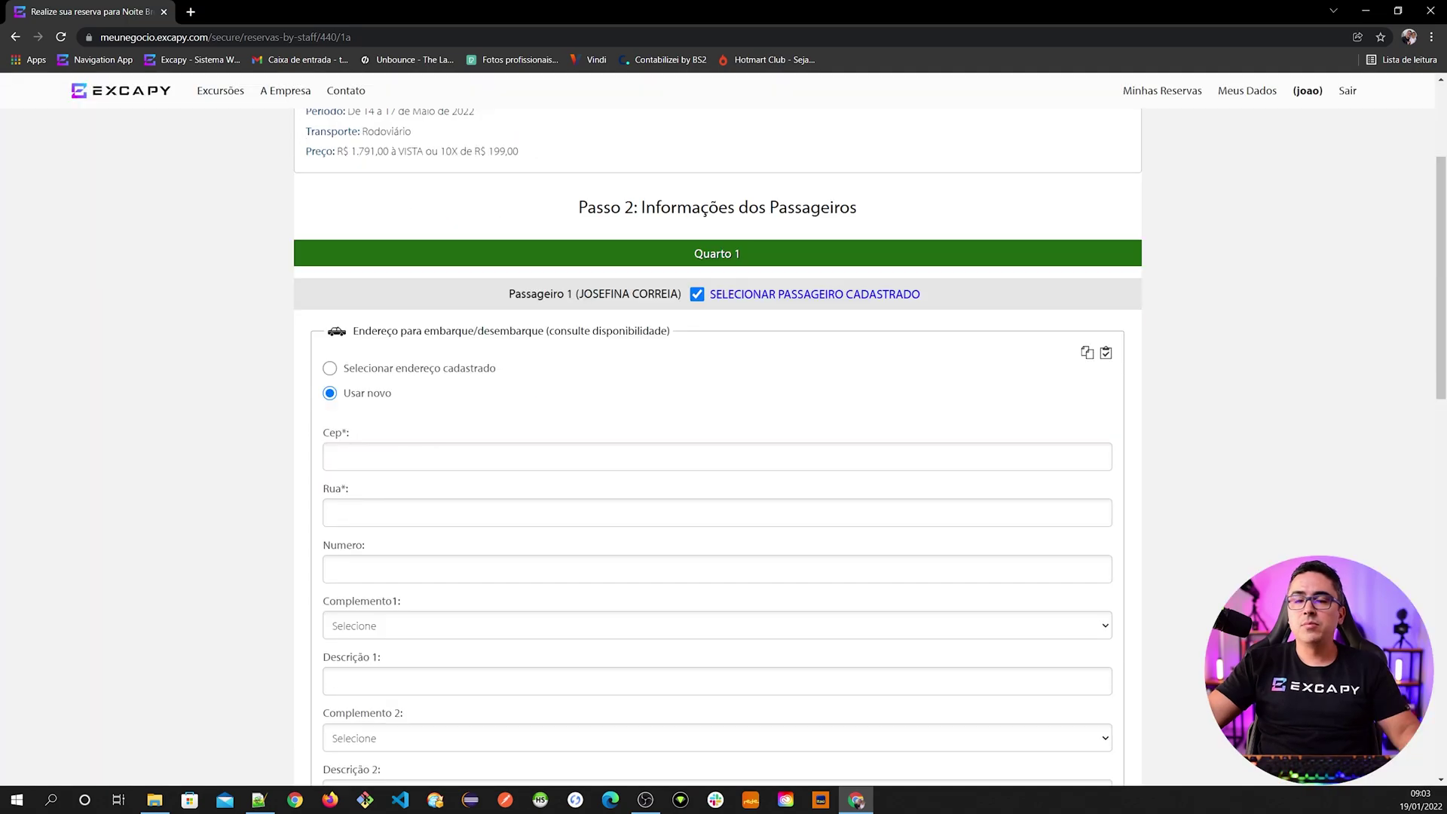
# - Highlight the Passageiro 1 label and the boarding address heading for emphasis
pyautogui.moveTo(509, 294); pyautogui.dragTo(678, 301)
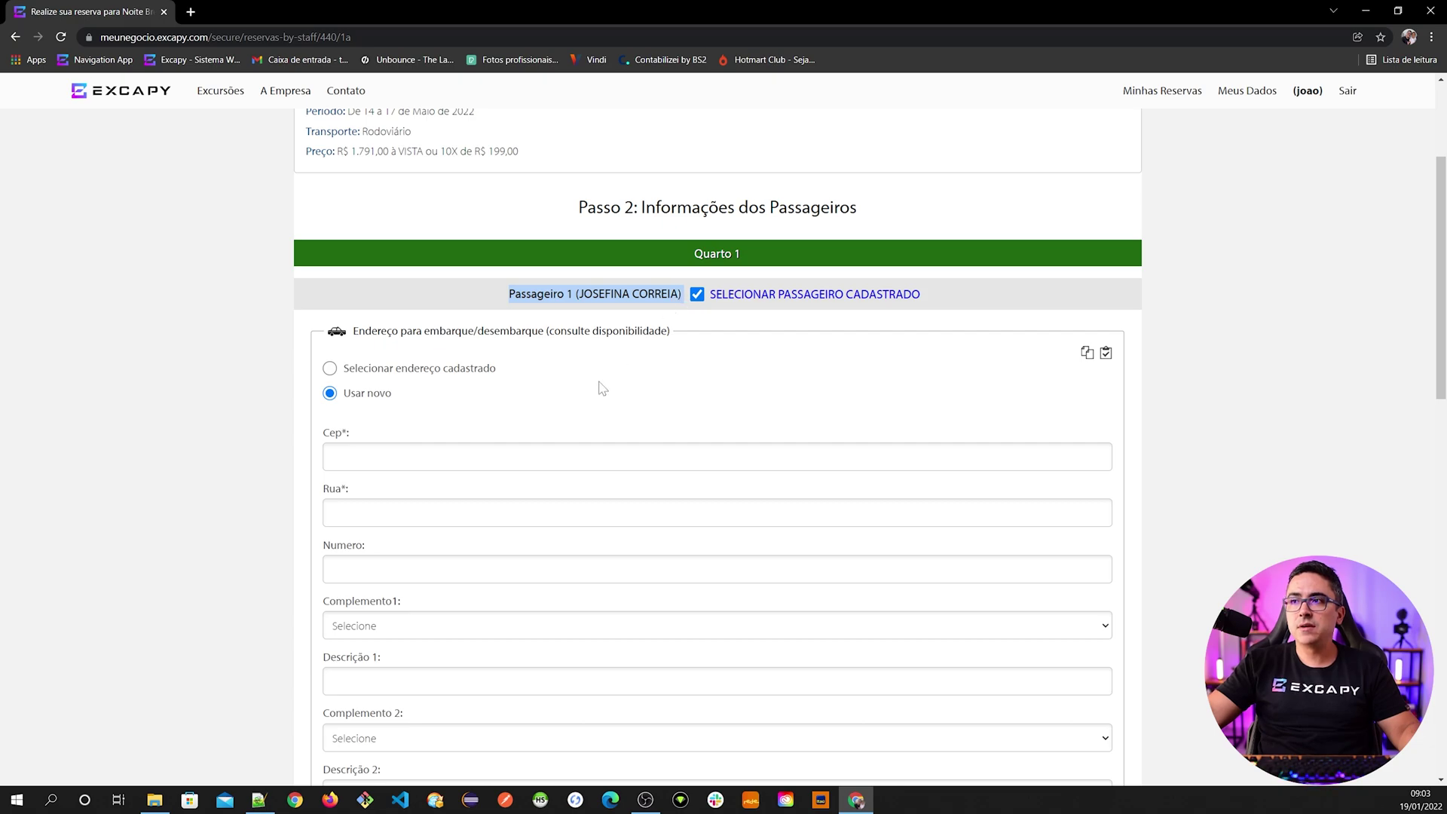
pyautogui.click(541, 350)
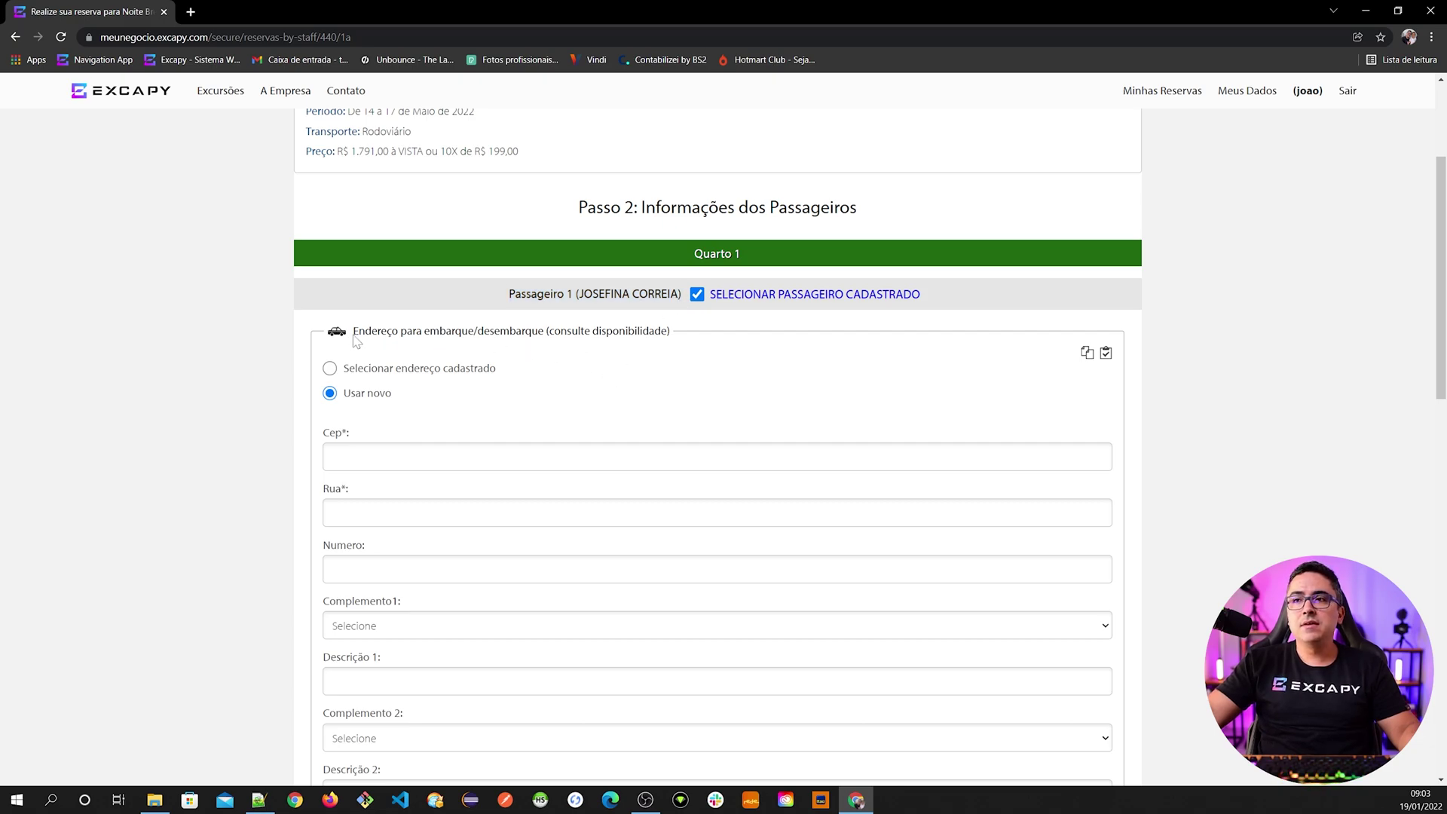
pyautogui.moveTo(353, 332); pyautogui.dragTo(571, 355)
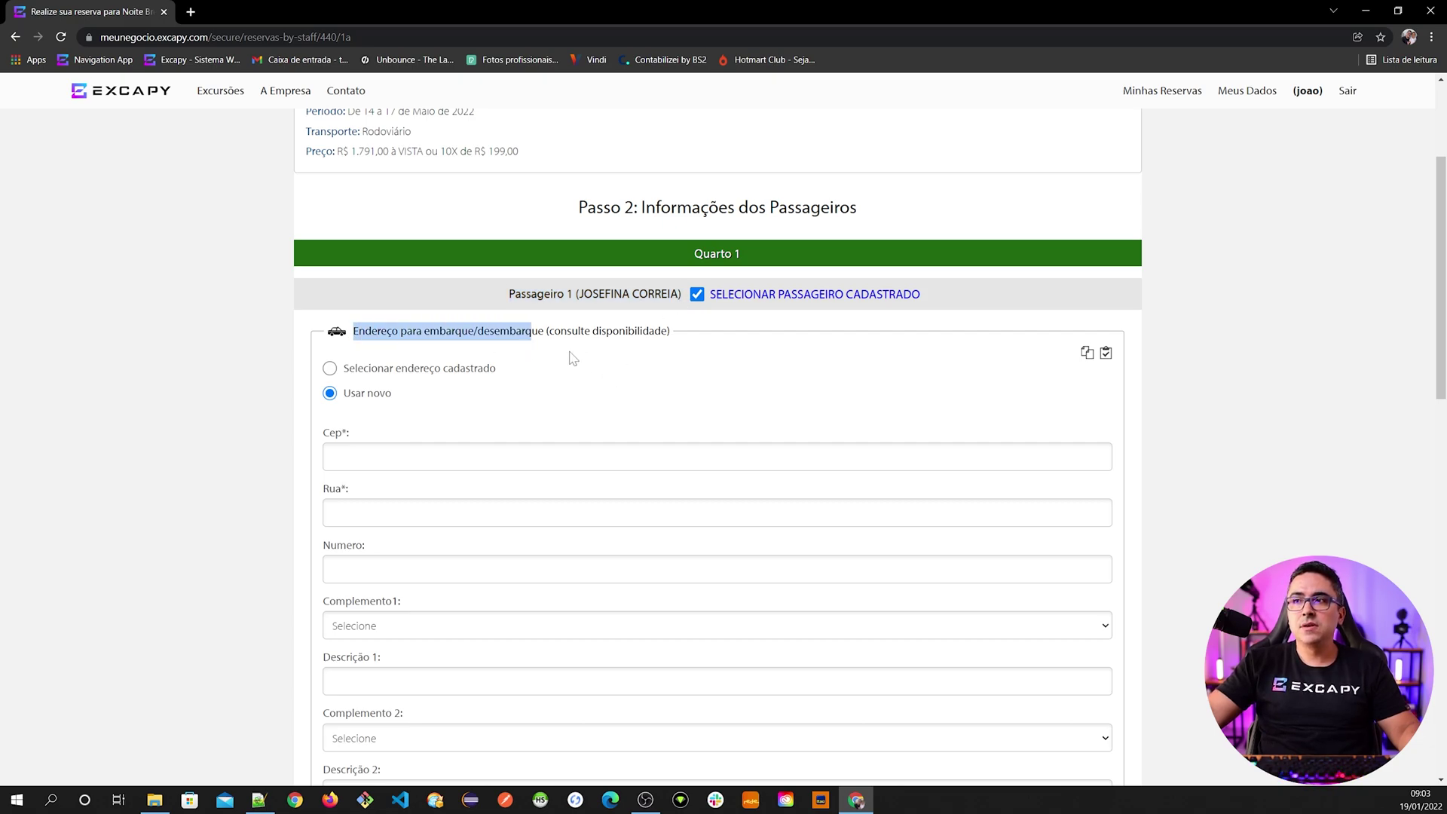
pyautogui.click(571, 355)
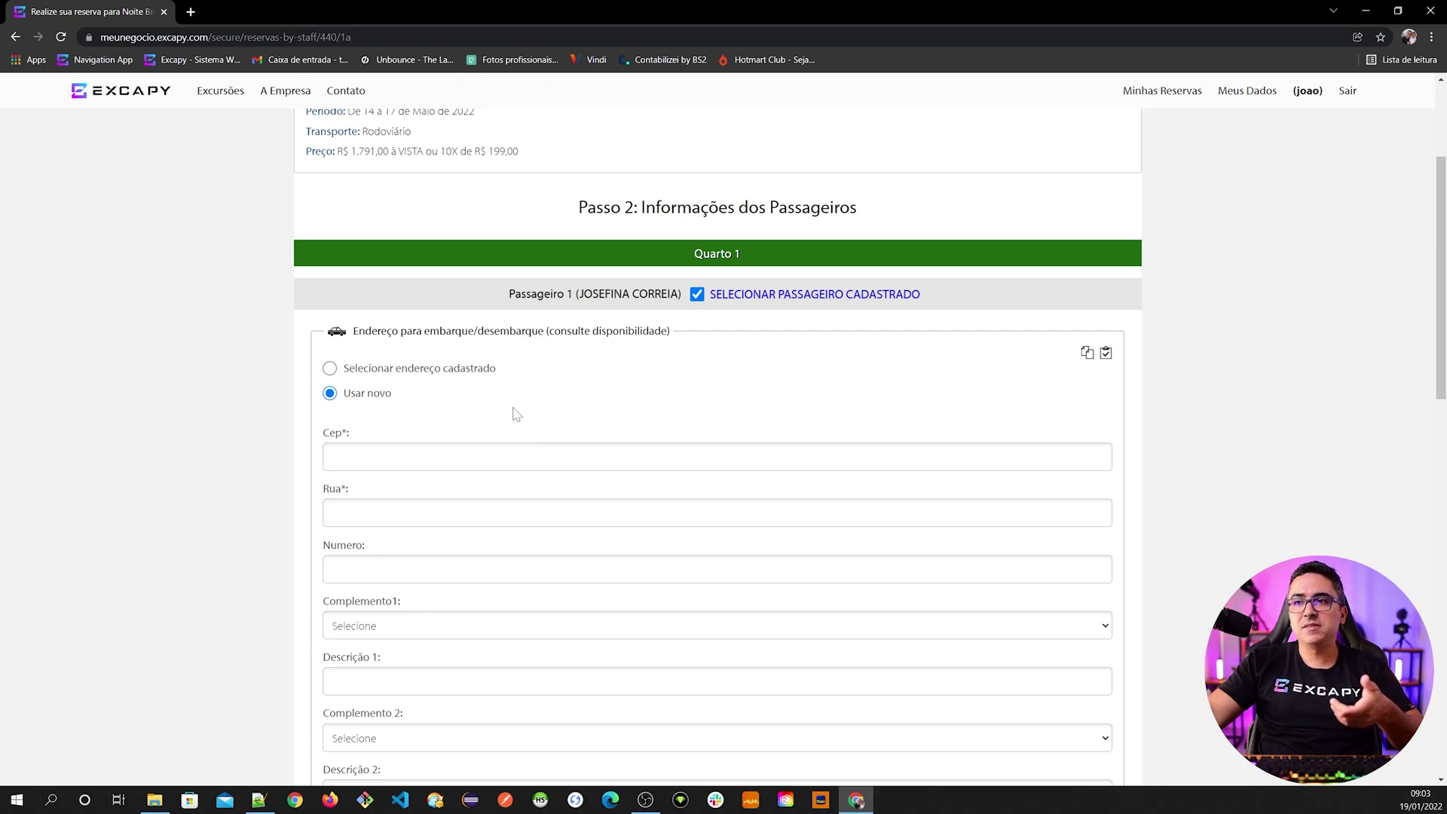
pyautogui.scroll(-1, 420, 436)
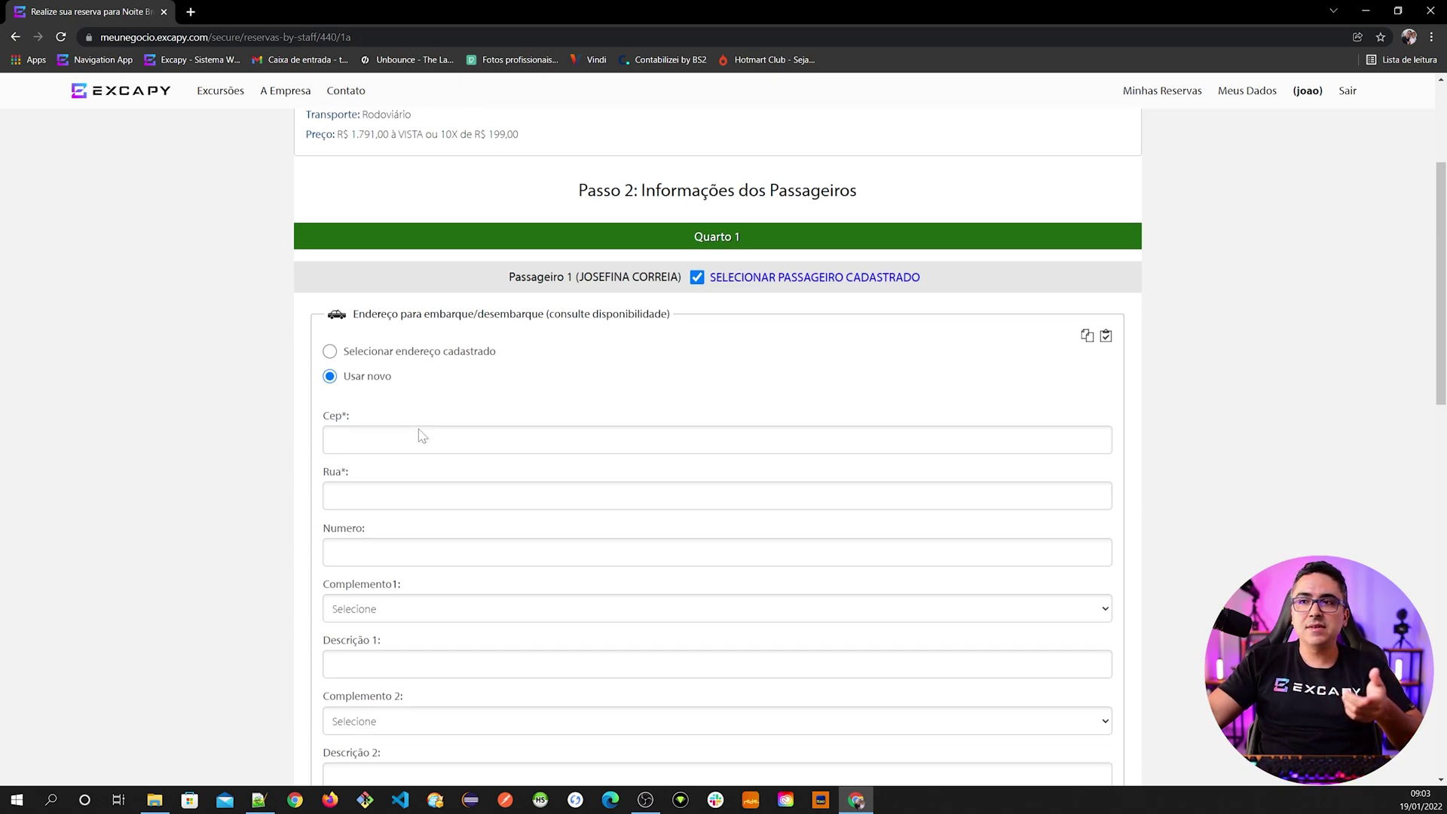
pyautogui.scroll(-2, 416, 400)
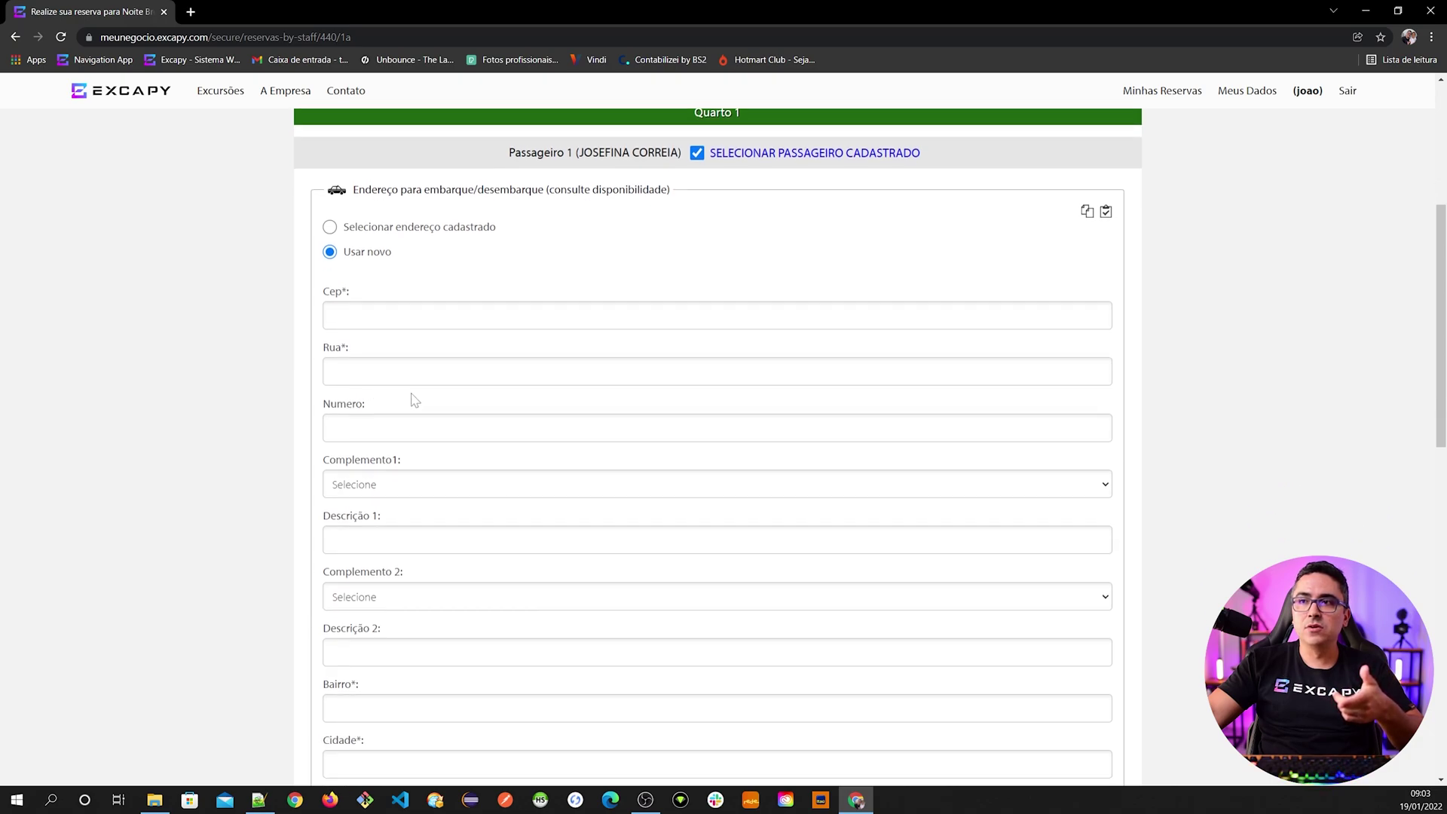
pyautogui.scroll(1, 416, 400)
pyautogui.scroll(-3, 411, 443)
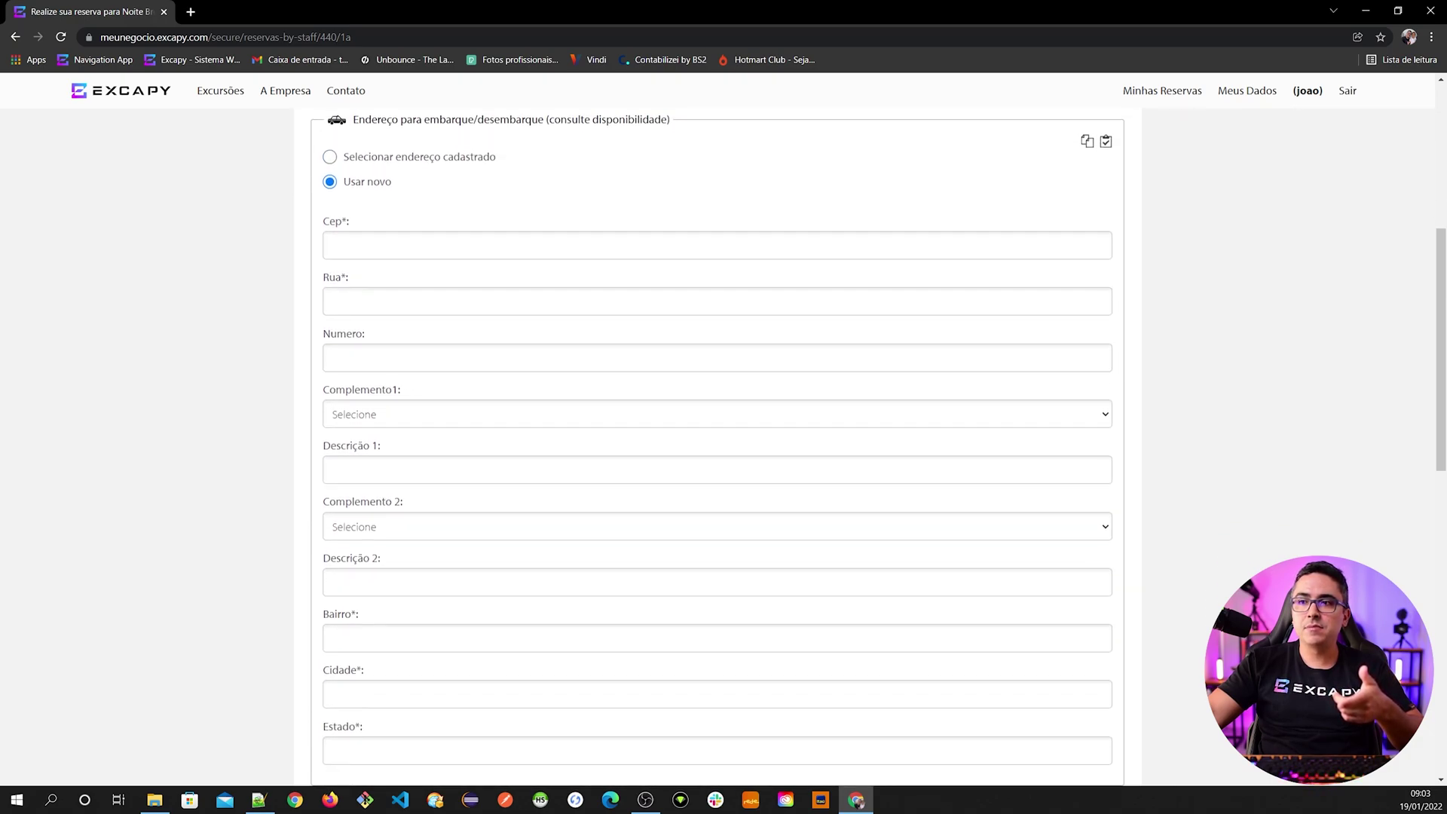
pyautogui.scroll(5, 411, 443)
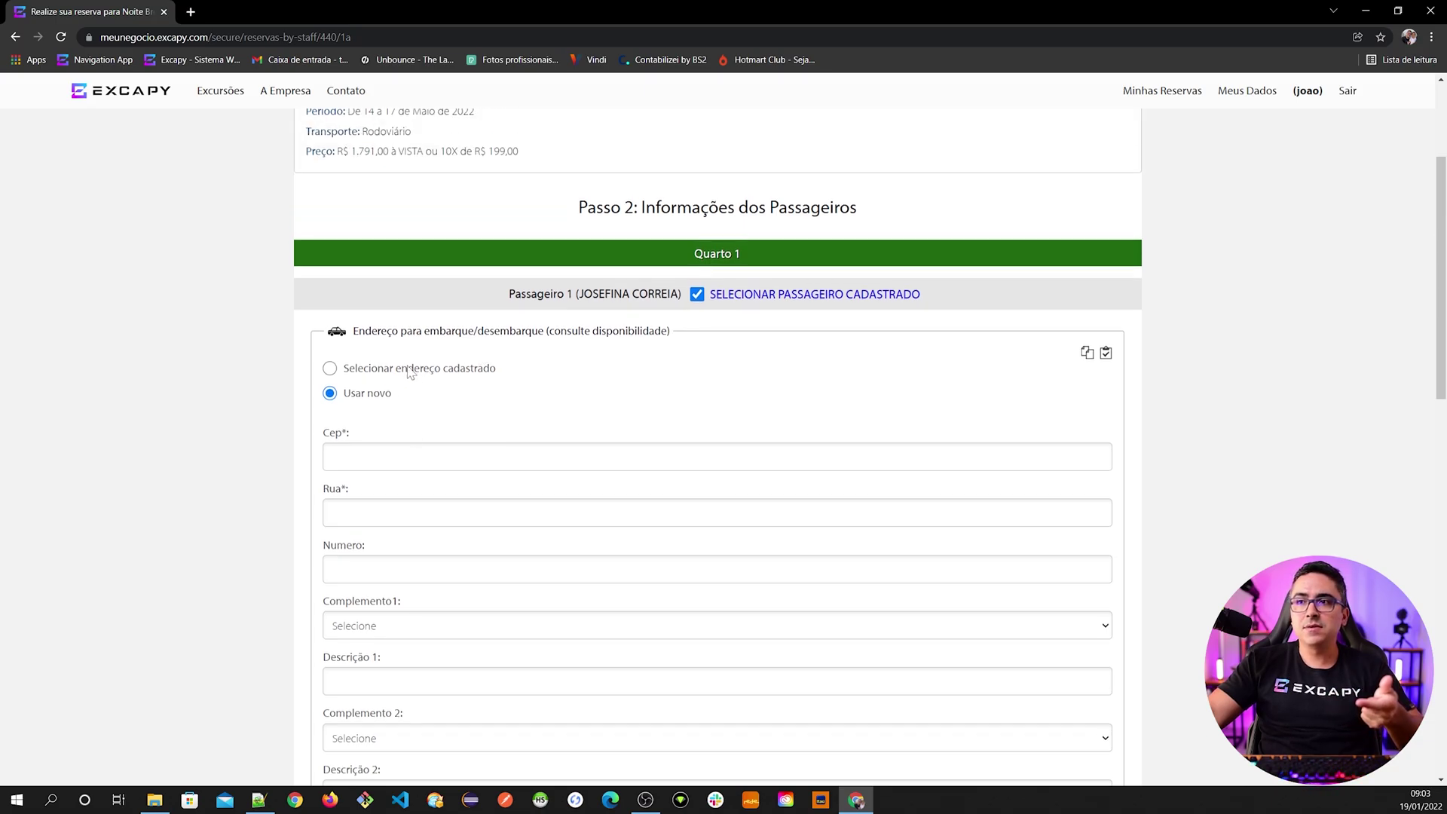
# - Try the saved-address option, then switch back to entering a new postal code
pyautogui.click(411, 371)
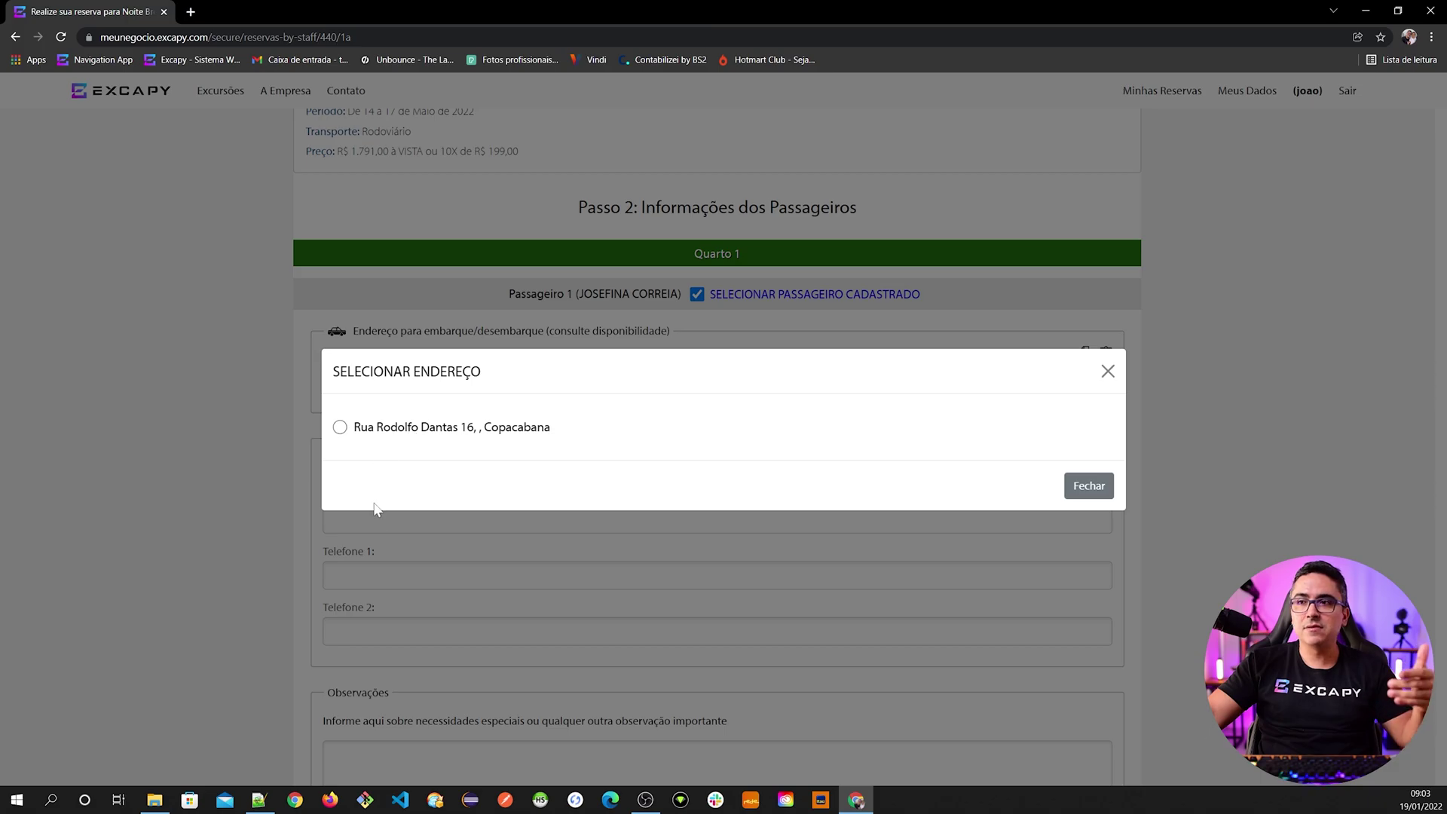
pyautogui.click(456, 528)
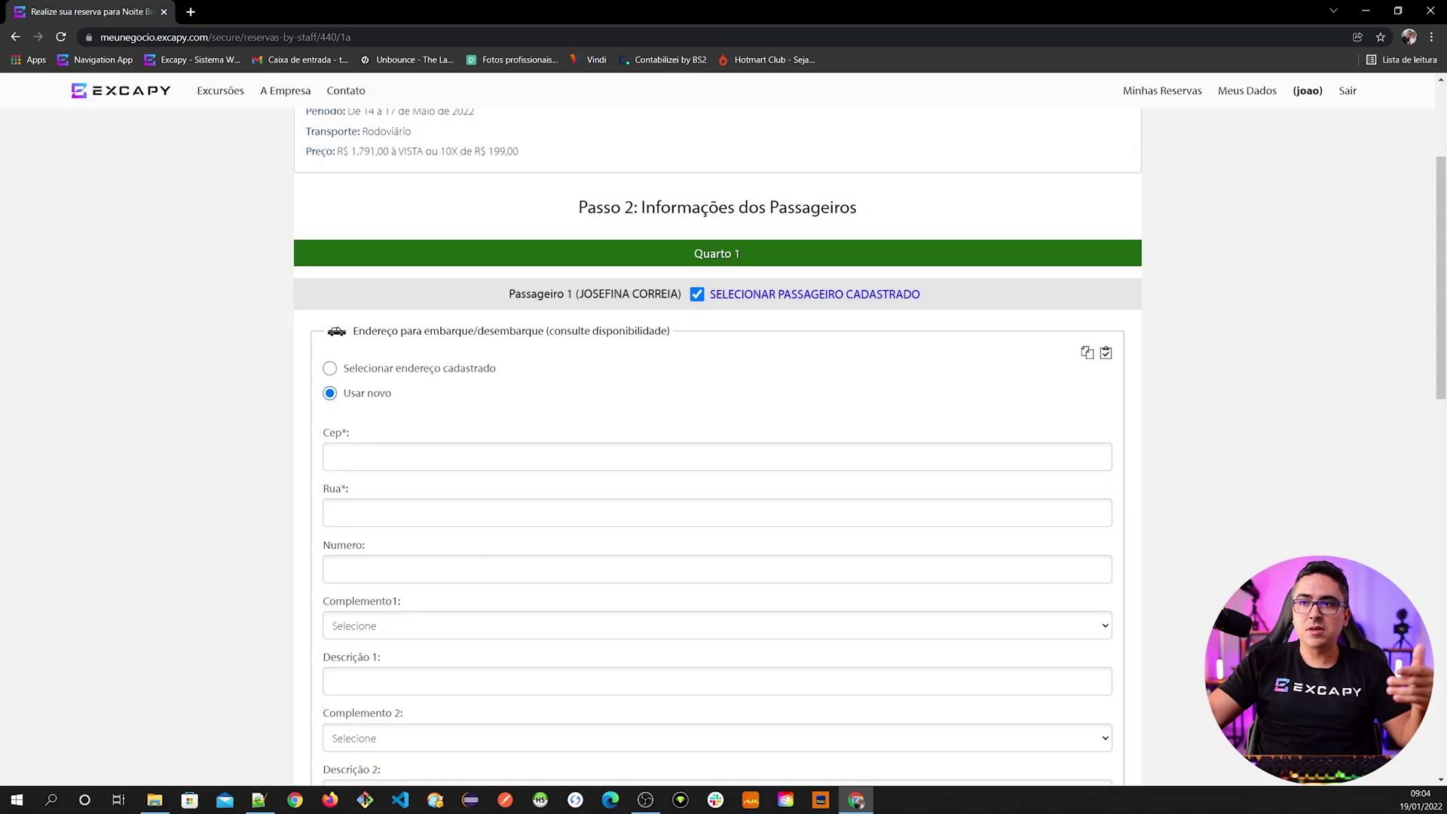
pyautogui.click(354, 457)
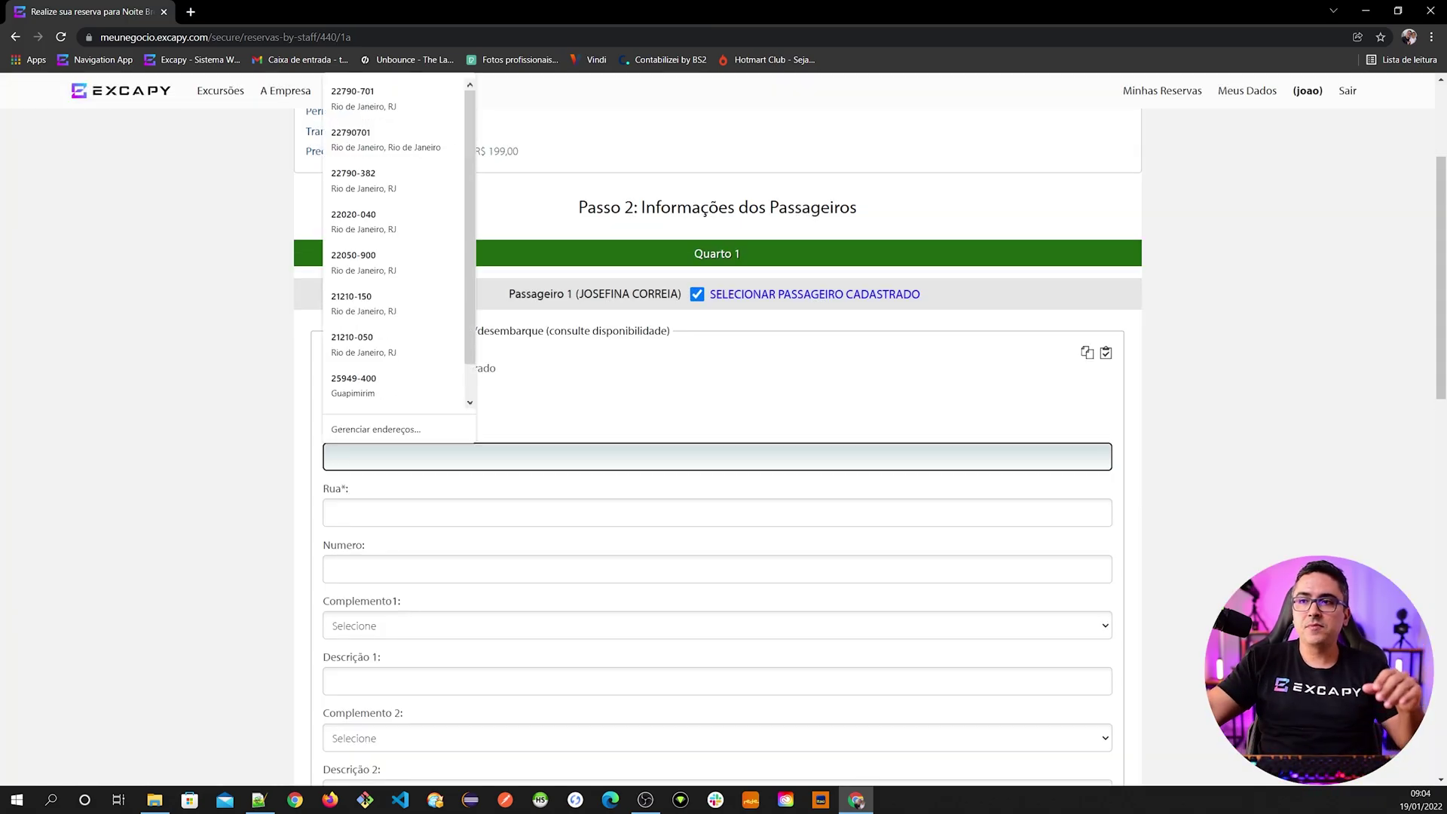
pyautogui.click(279, 513)
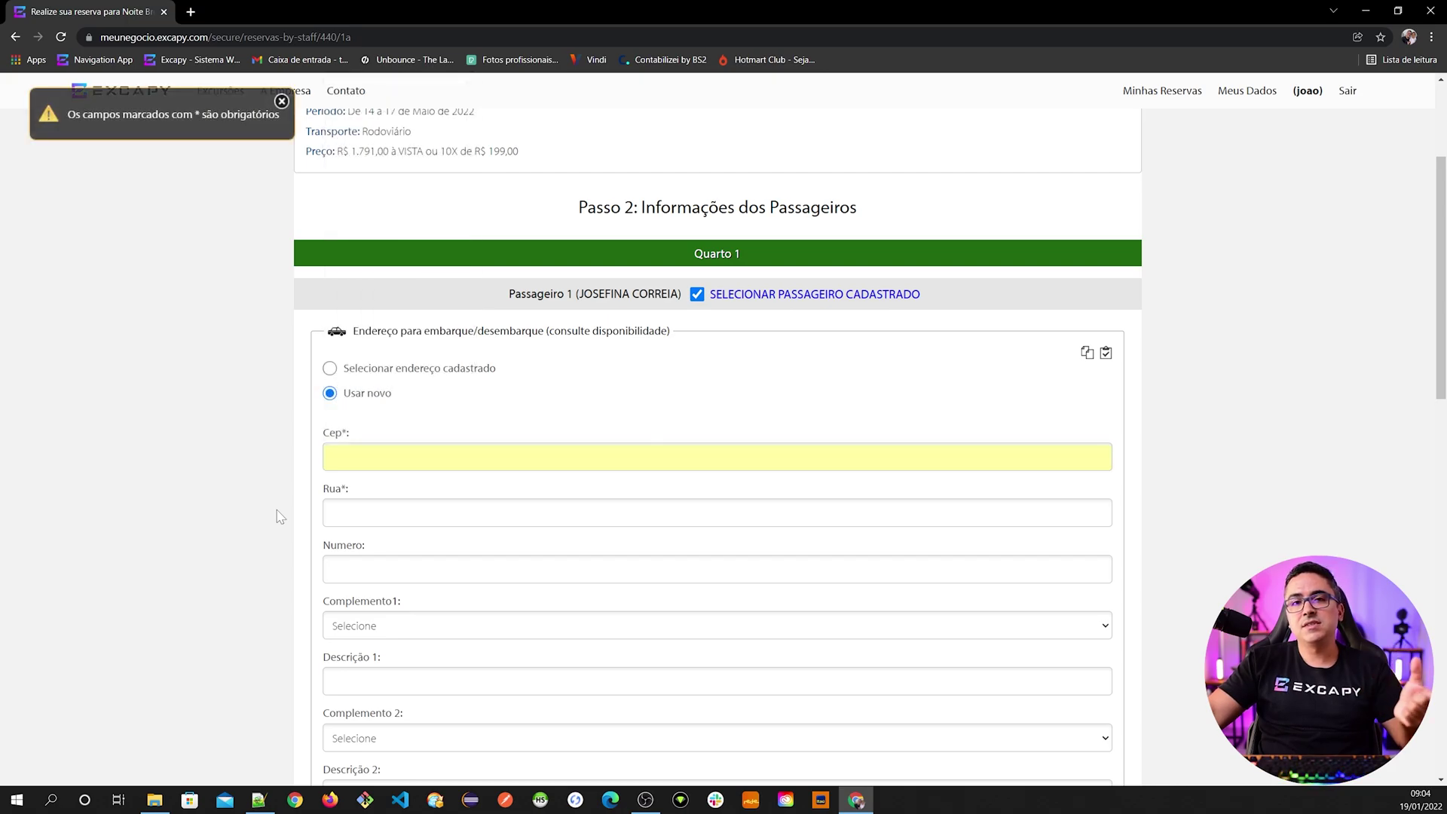
# - Use the passenger's saved address for boarding, leaving the emergency contact empty
pyautogui.click(419, 373)
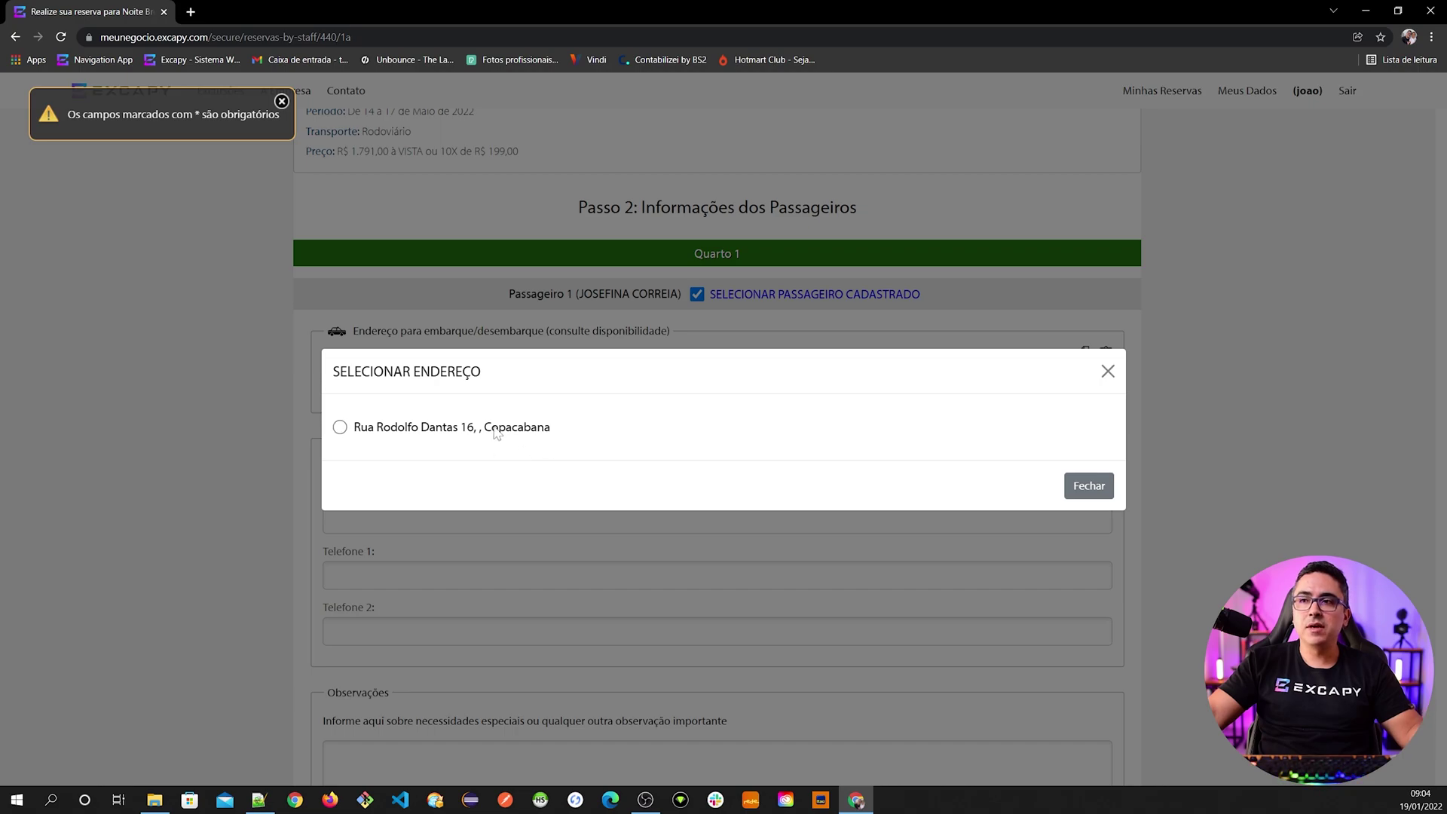
pyautogui.click(427, 431)
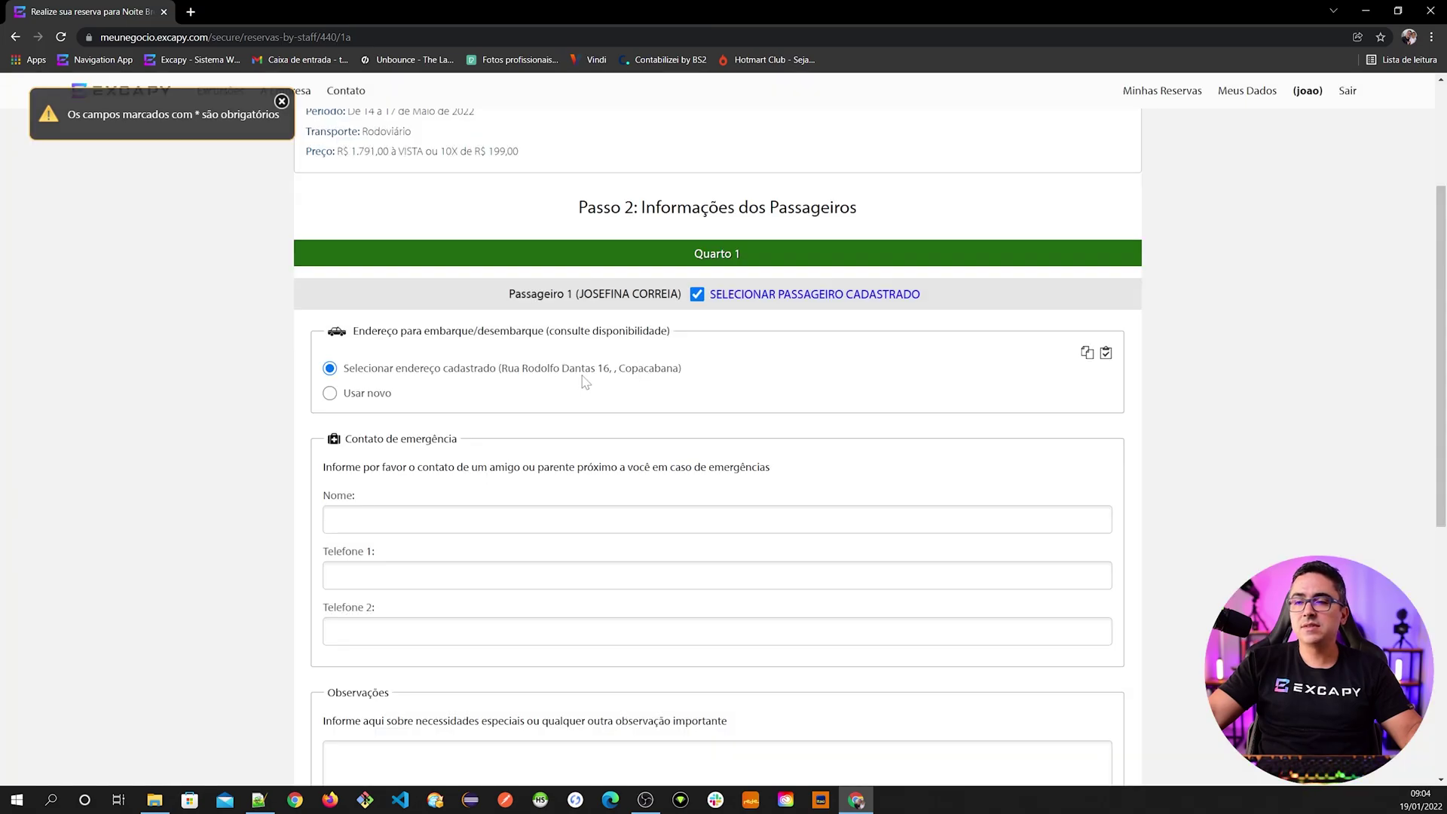
pyautogui.scroll(-1, 456, 501)
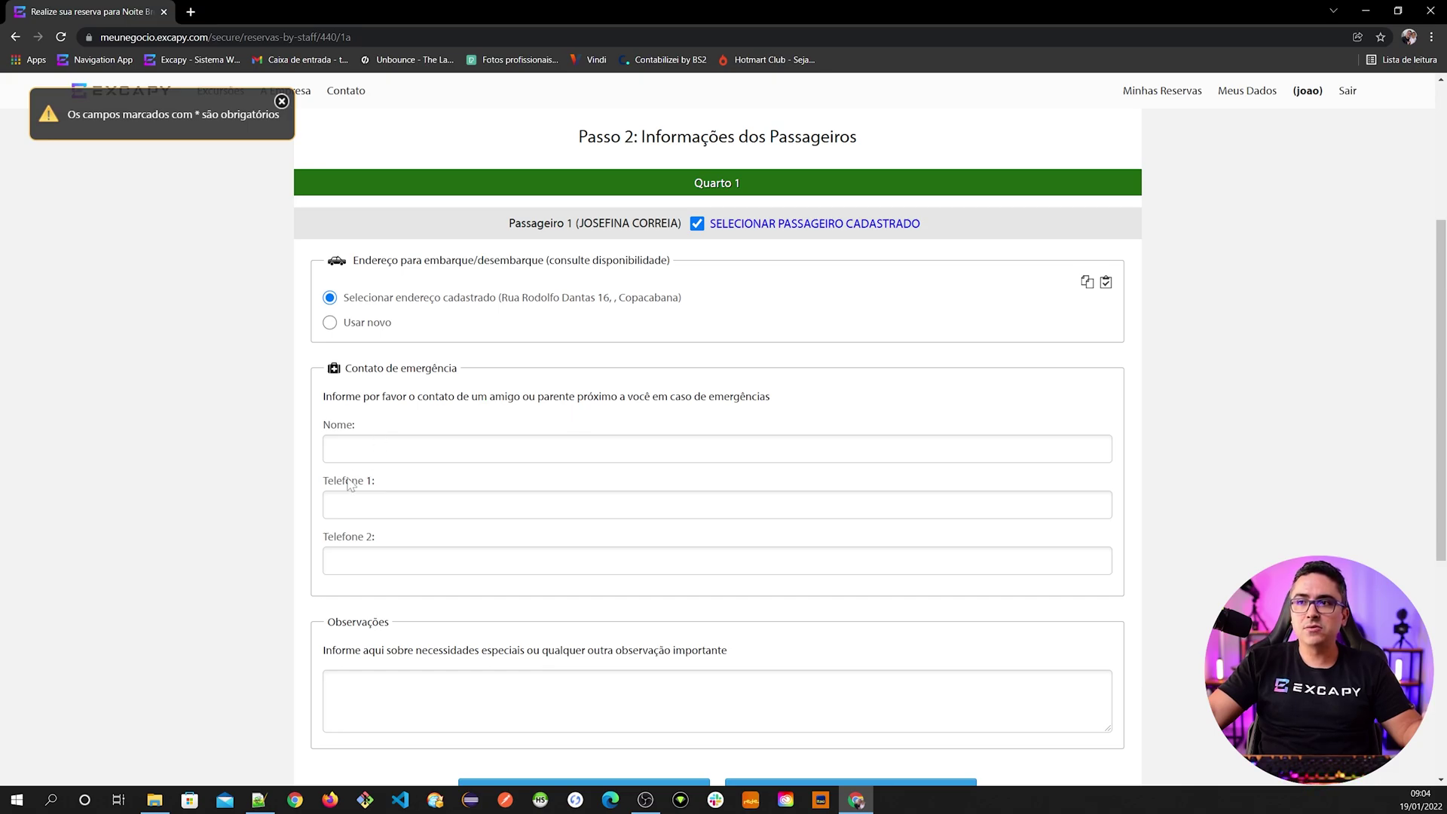
pyautogui.scroll(-2, 356, 480)
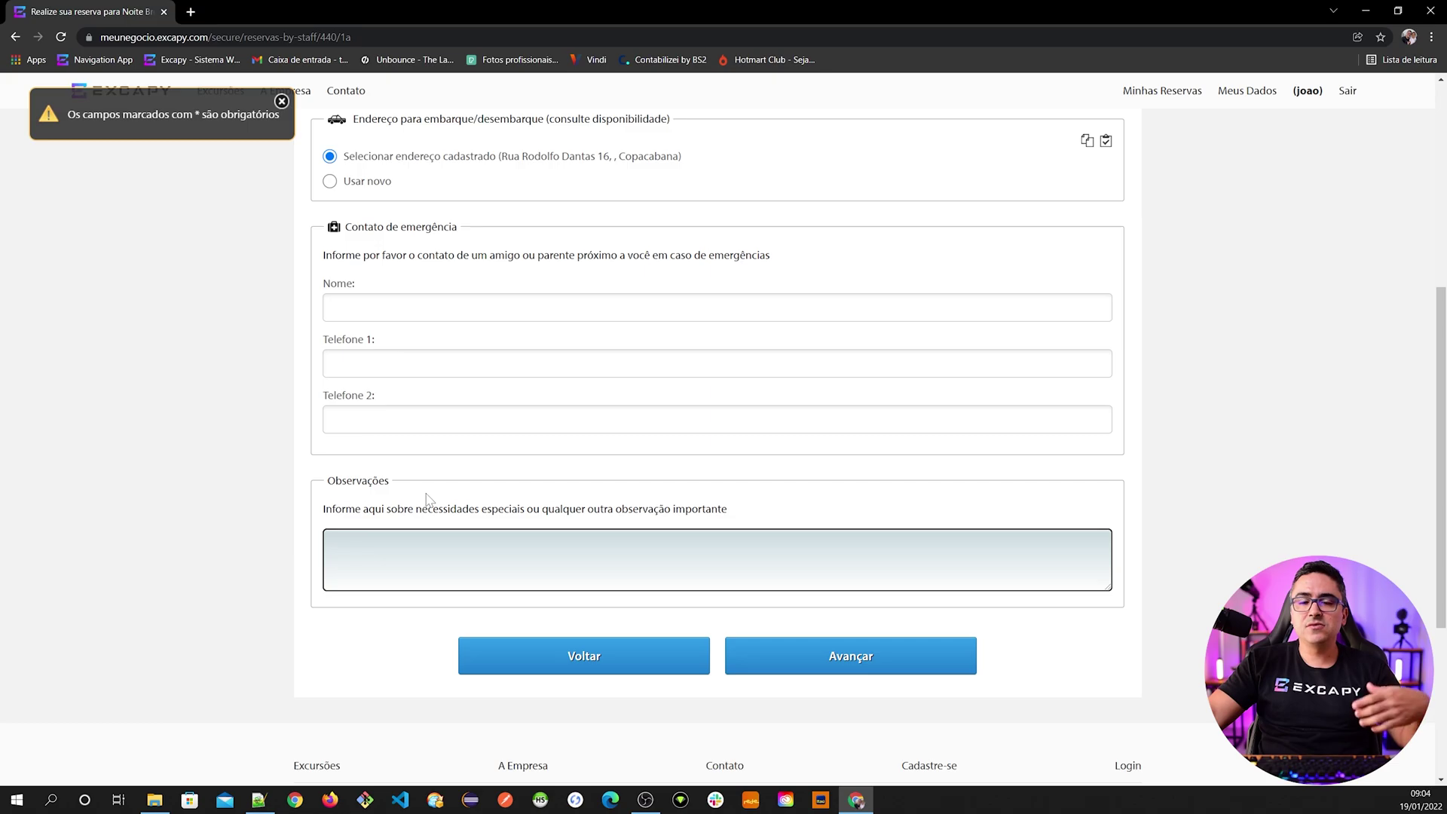
pyautogui.scroll(3, 426, 498)
pyautogui.scroll(-3, 478, 500)
# - Advance to Passo 3 Forma de Pagamento, step back to Passo 2, then advance again
pyautogui.click(867, 659)
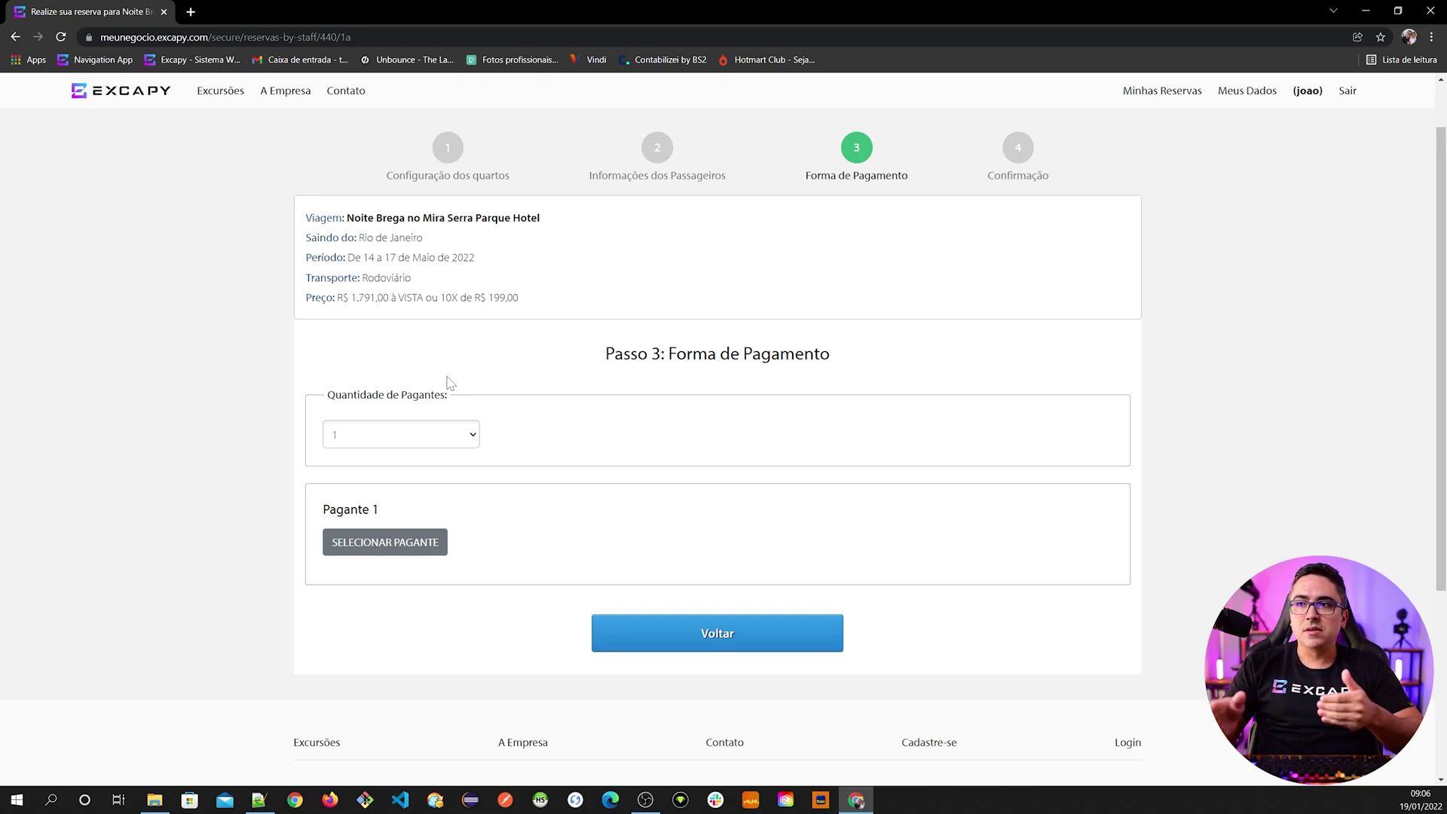
pyautogui.click(680, 633)
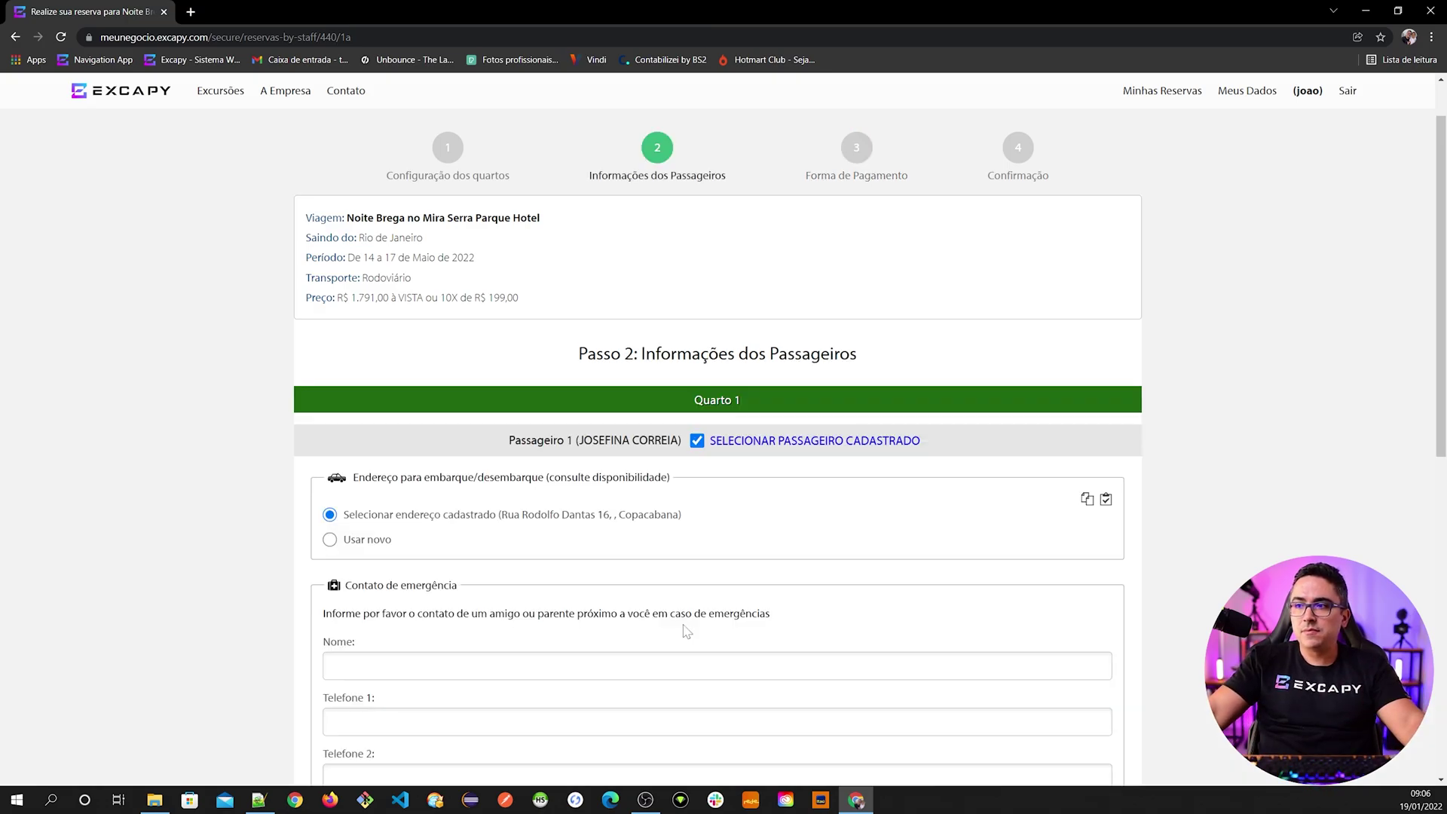
pyautogui.scroll(-3, 681, 618)
pyautogui.scroll(-5, 718, 430)
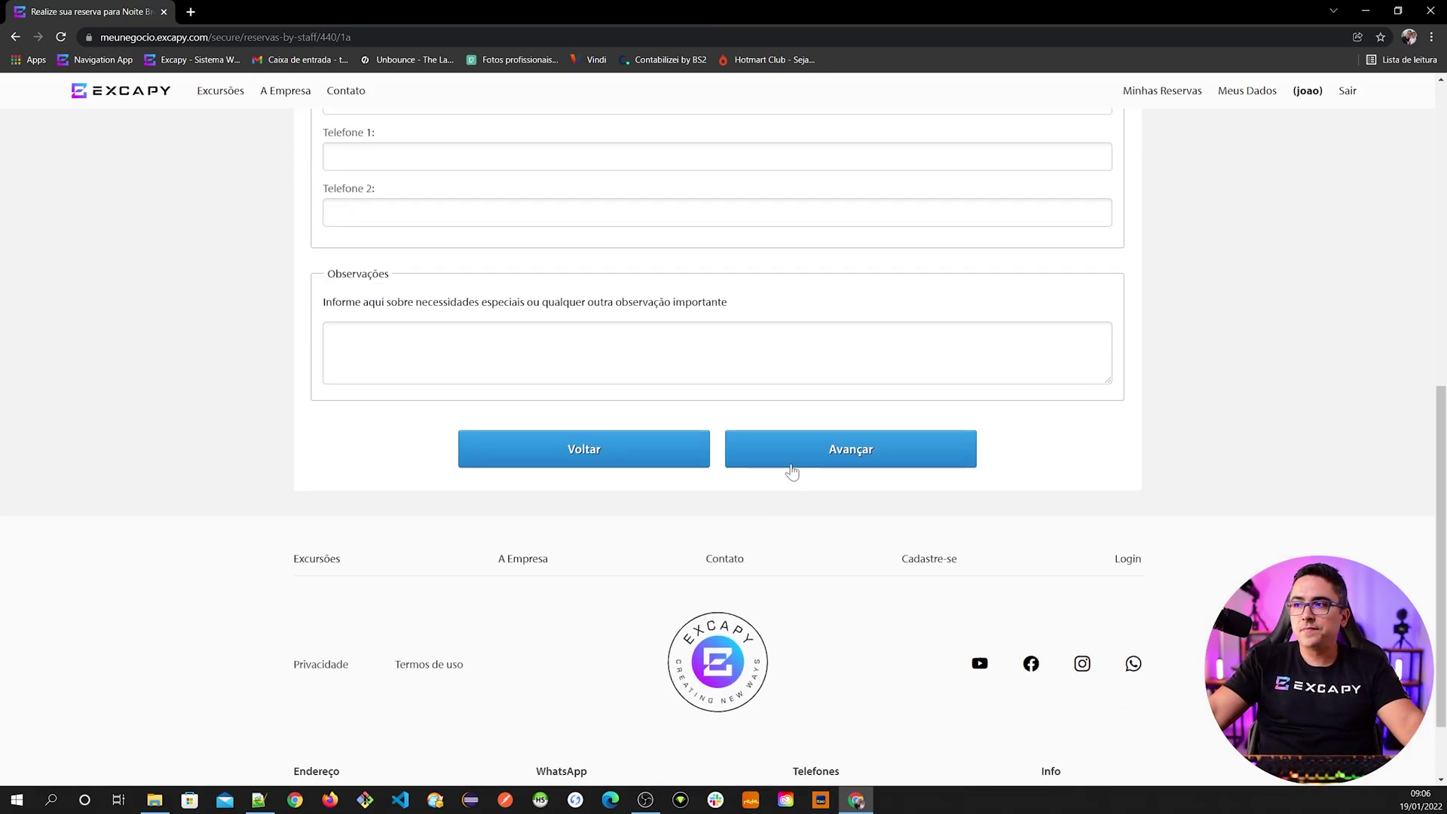
pyautogui.click(787, 460)
pyautogui.scroll(1, 404, 301)
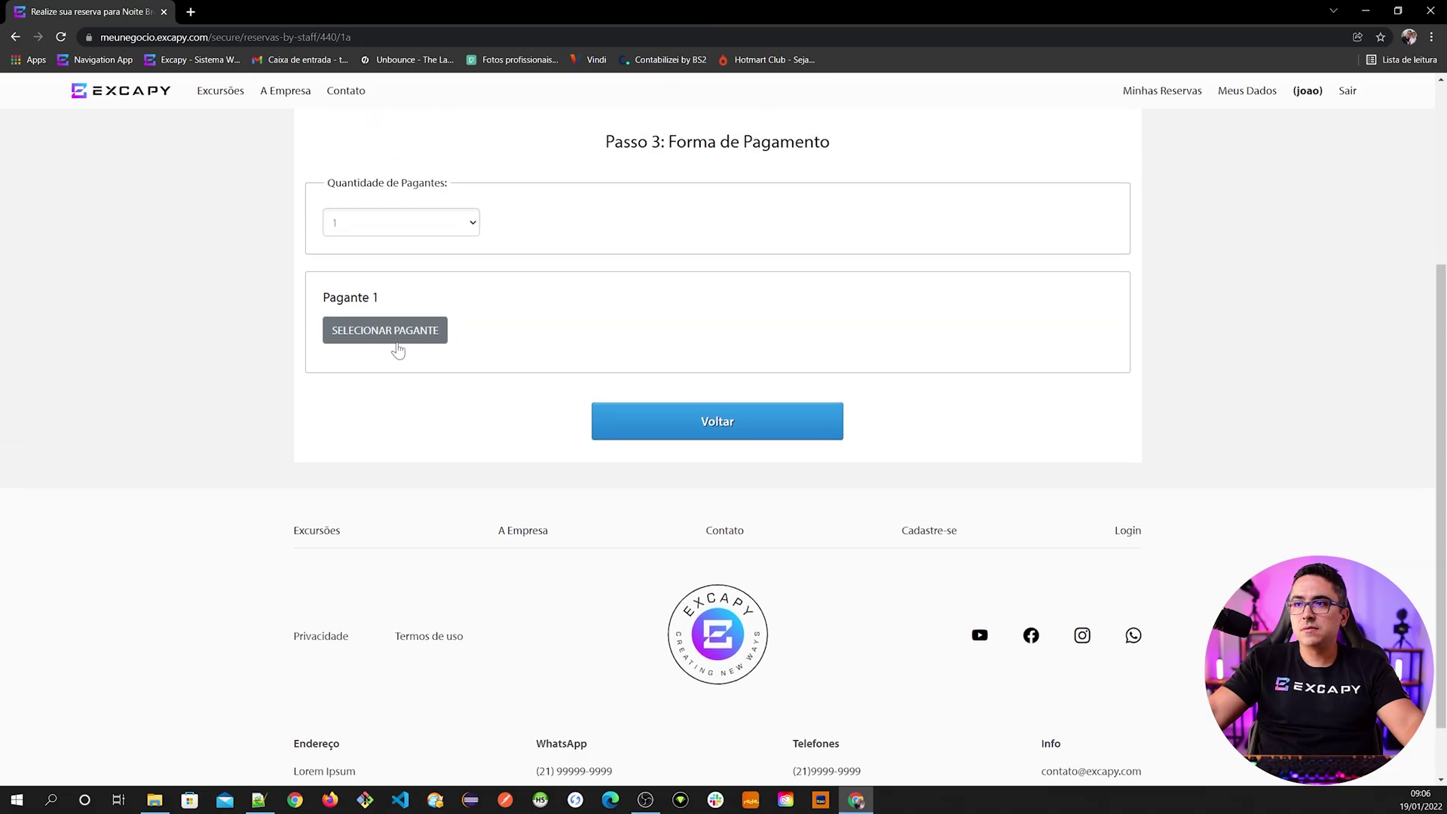
# - Search payers by the passenger's first name and assign her as Pagante 1
pyautogui.click(397, 339)
pyautogui.write('Josefina')
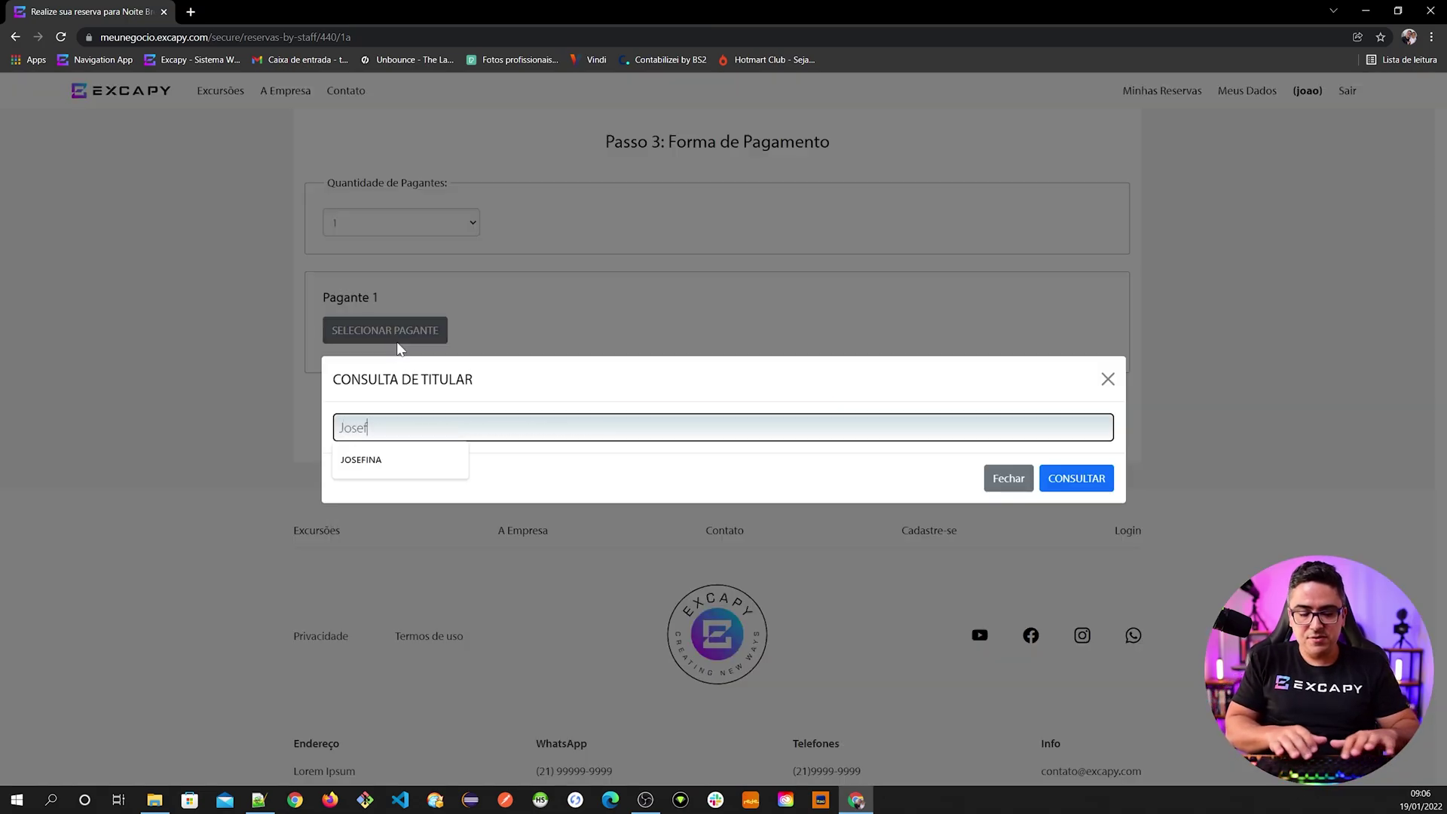
pyautogui.click(1054, 480)
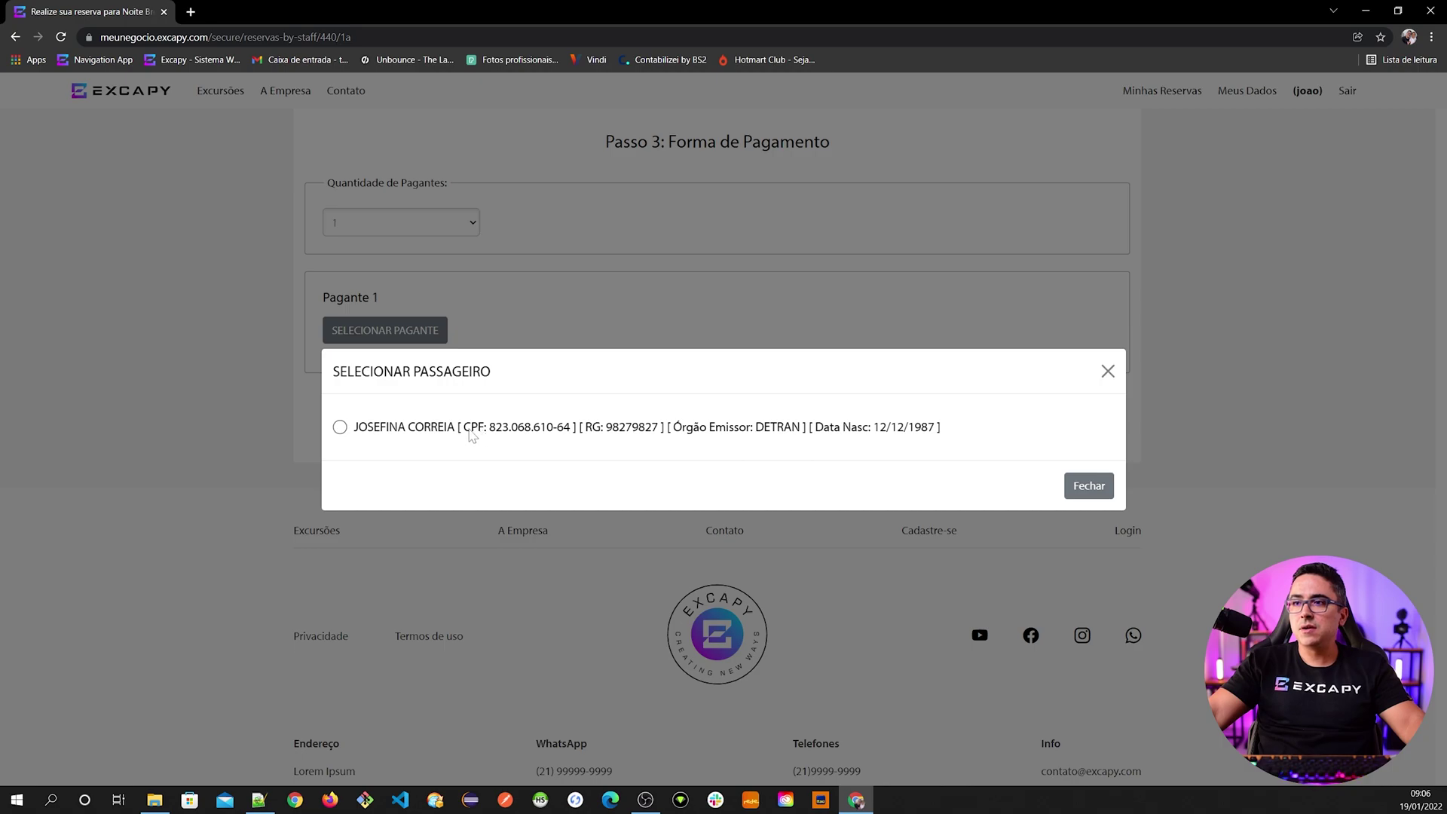
pyautogui.click(471, 434)
pyautogui.scroll(3, 467, 452)
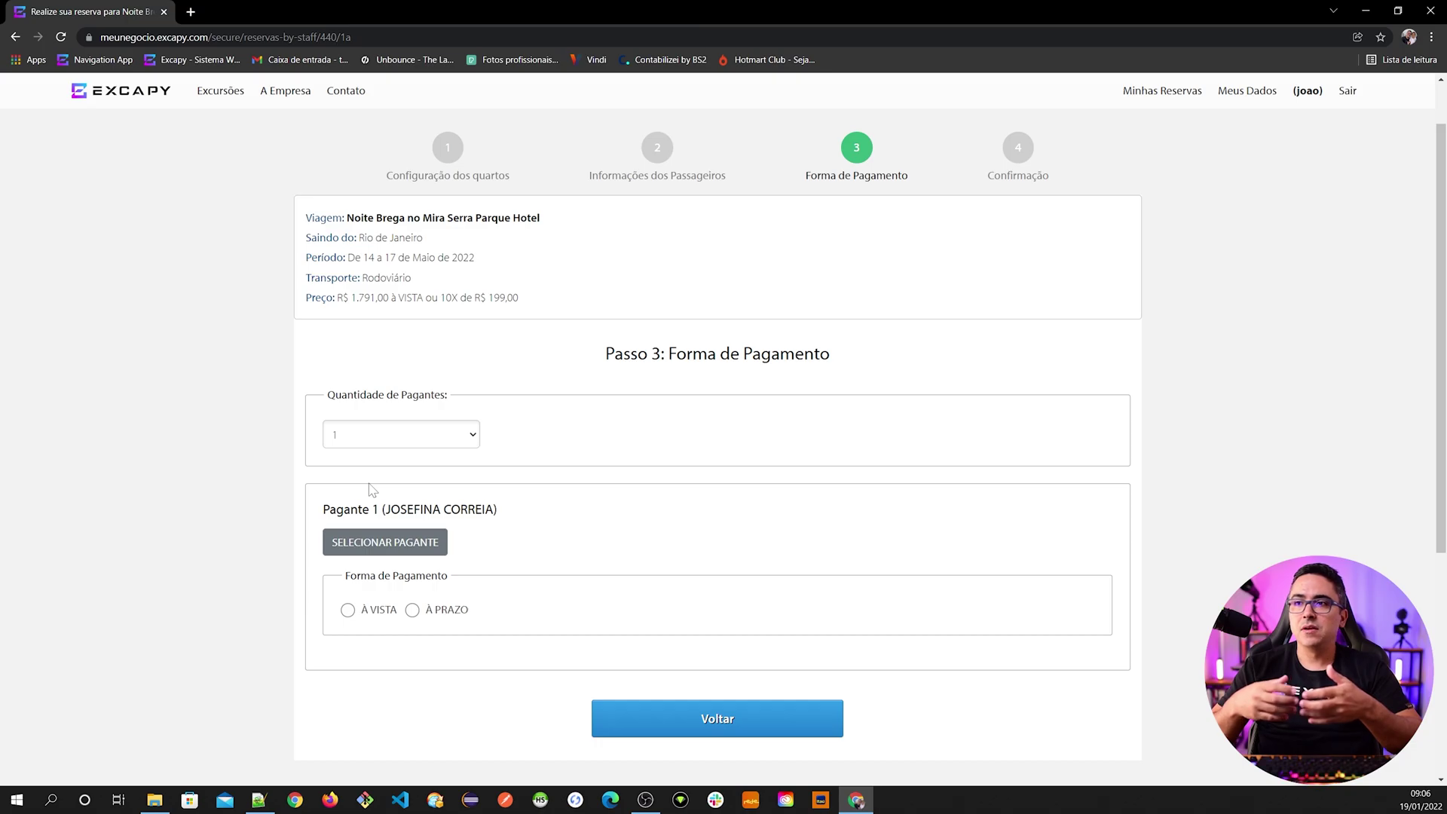
# - Replace Pagante 1 with another registered passenger found by searching 'a'
pyautogui.click(384, 542)
pyautogui.click(369, 427)
pyautogui.write('a')
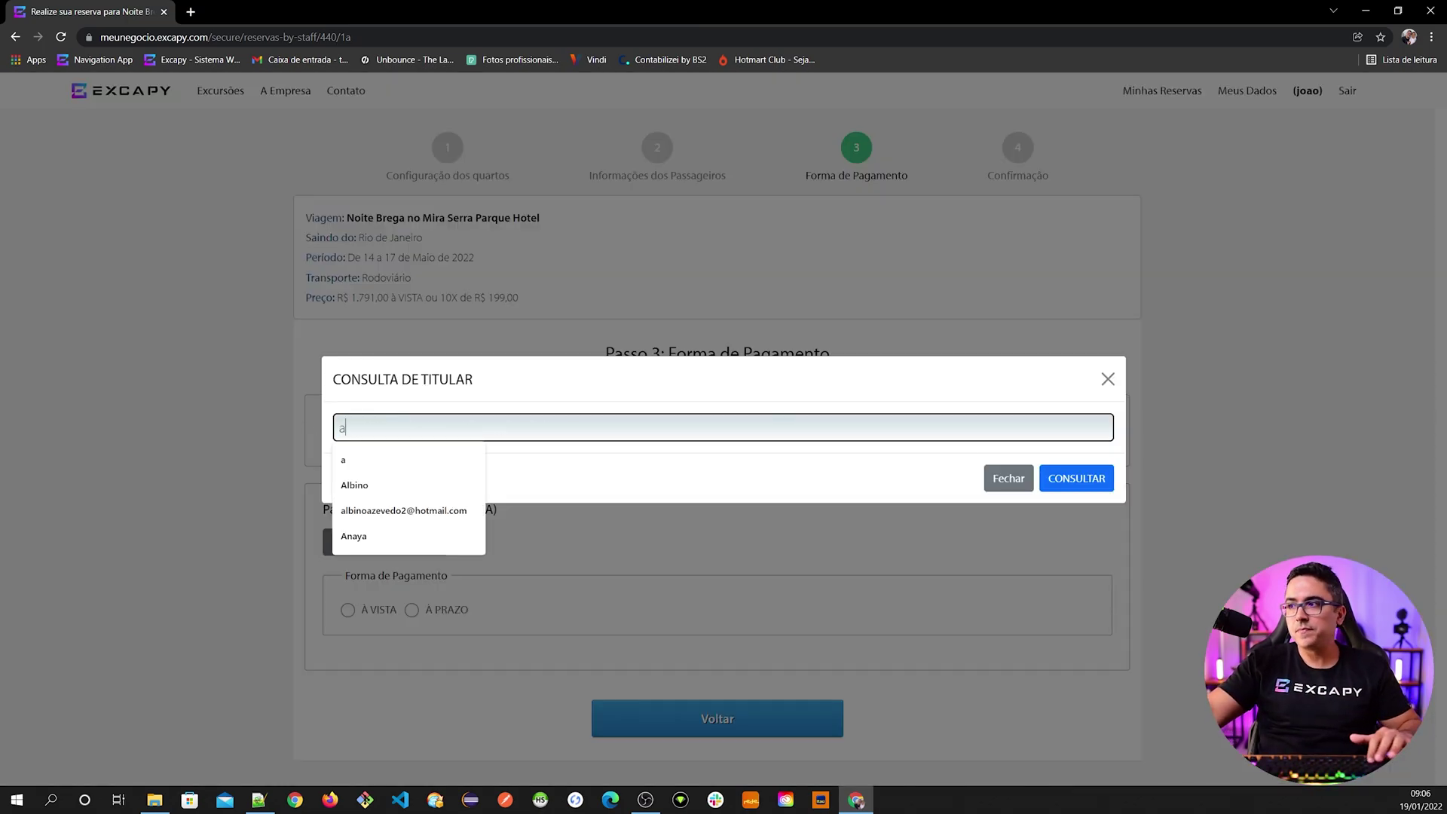
pyautogui.click(1083, 477)
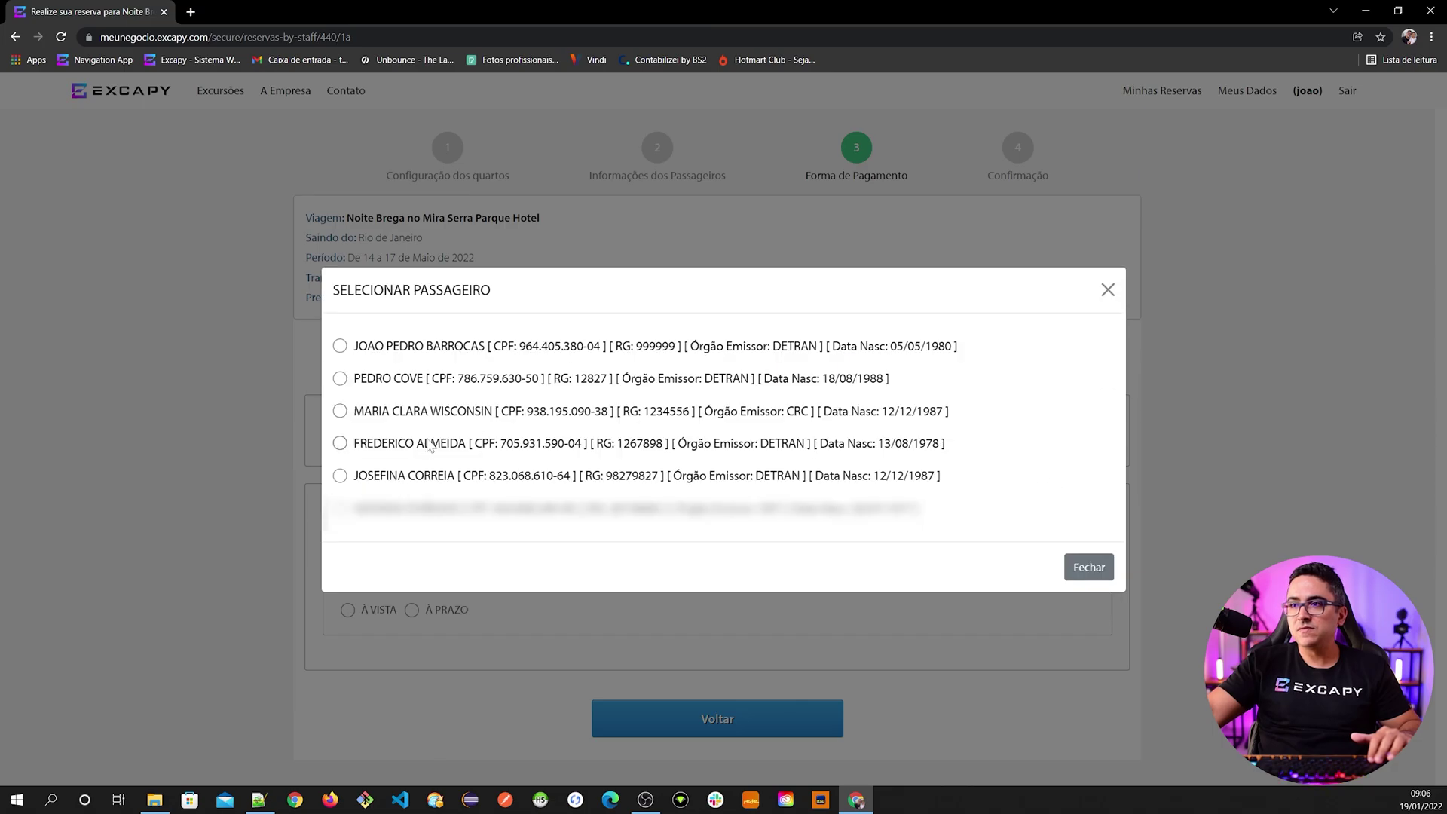
pyautogui.click(430, 445)
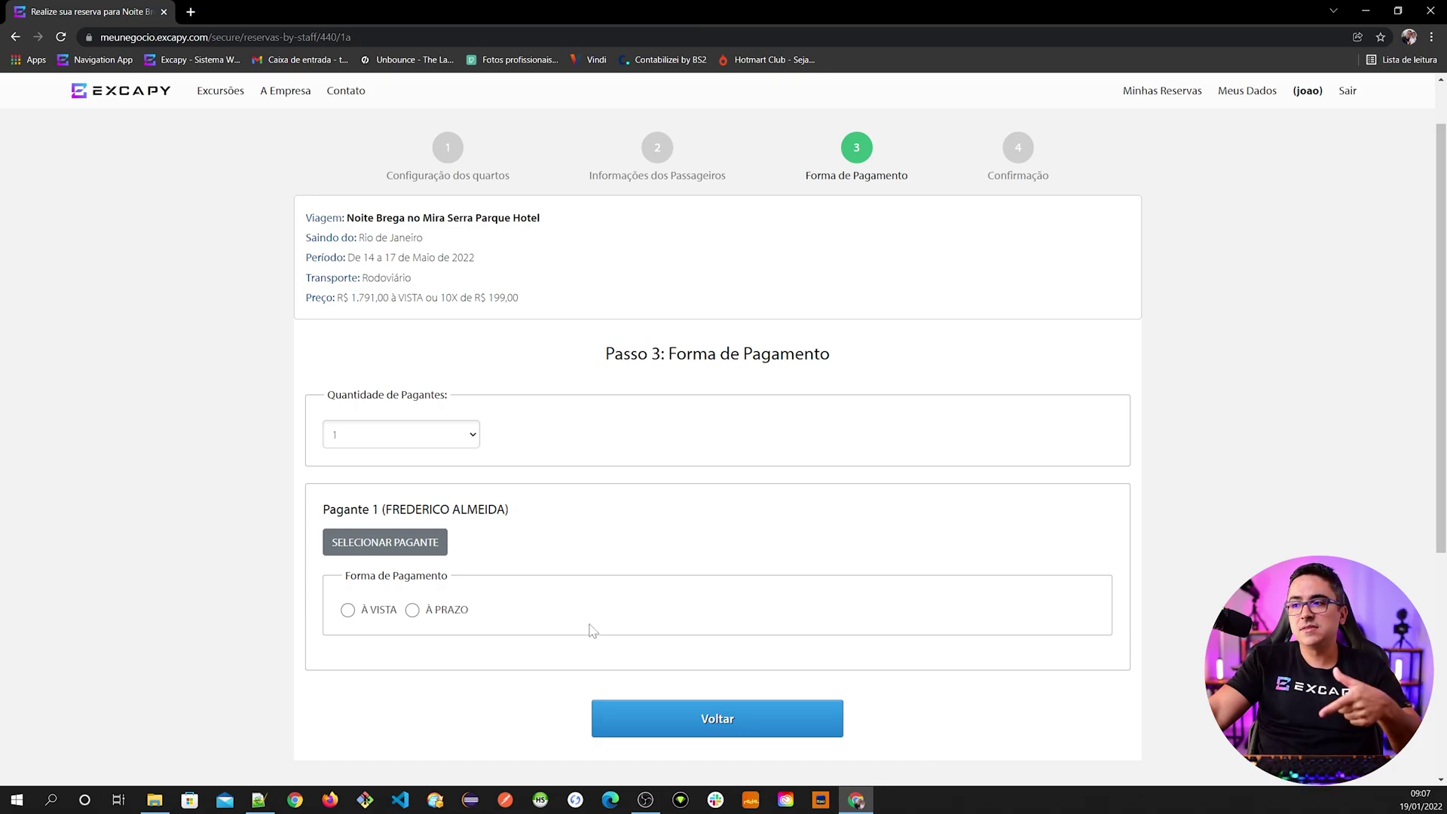
pyautogui.click(708, 728)
pyautogui.scroll(-3, 558, 656)
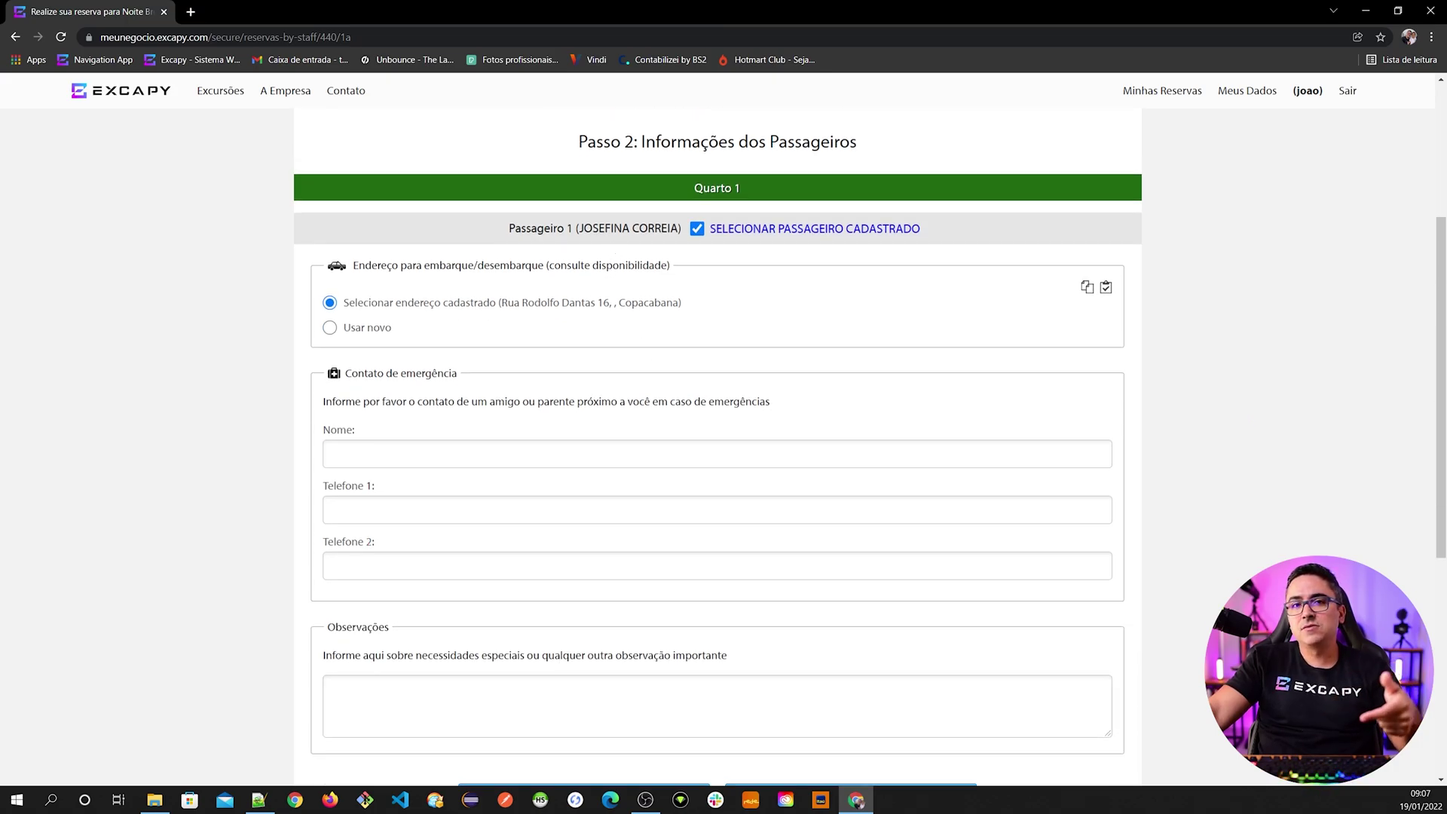
pyautogui.scroll(3, 718, 445)
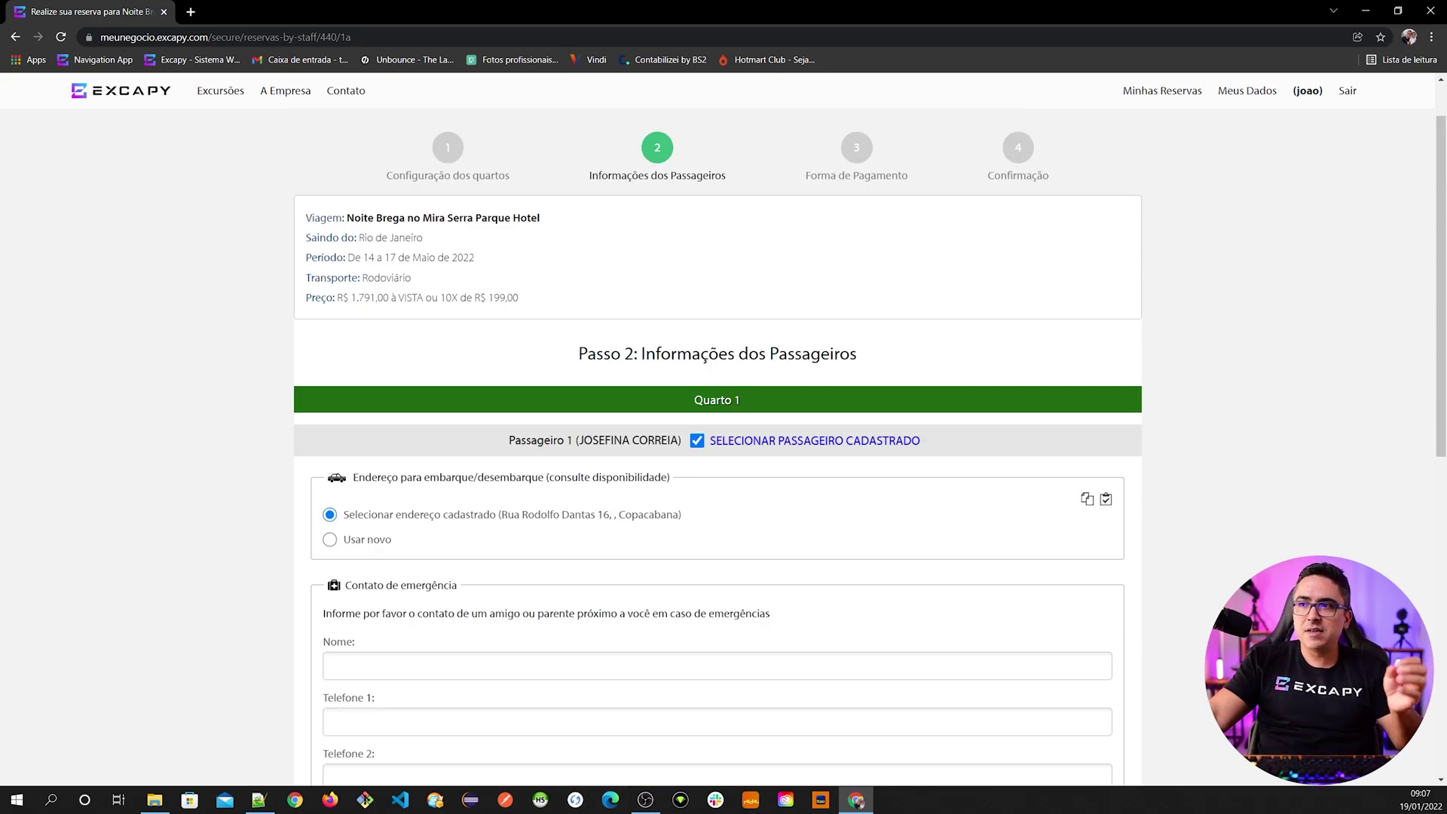
pyautogui.scroll(-1, 578, 384)
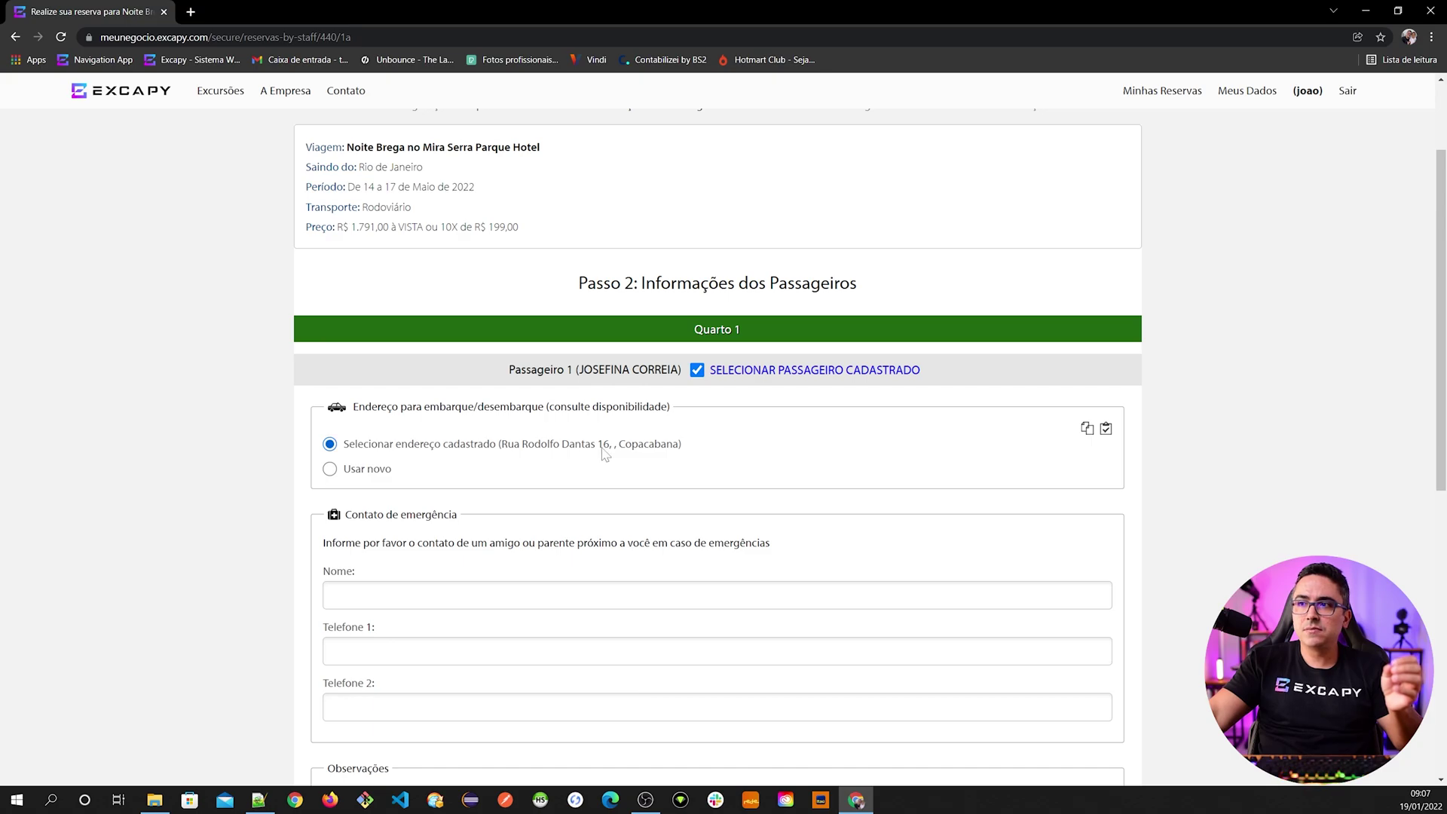
pyautogui.scroll(-4, 606, 519)
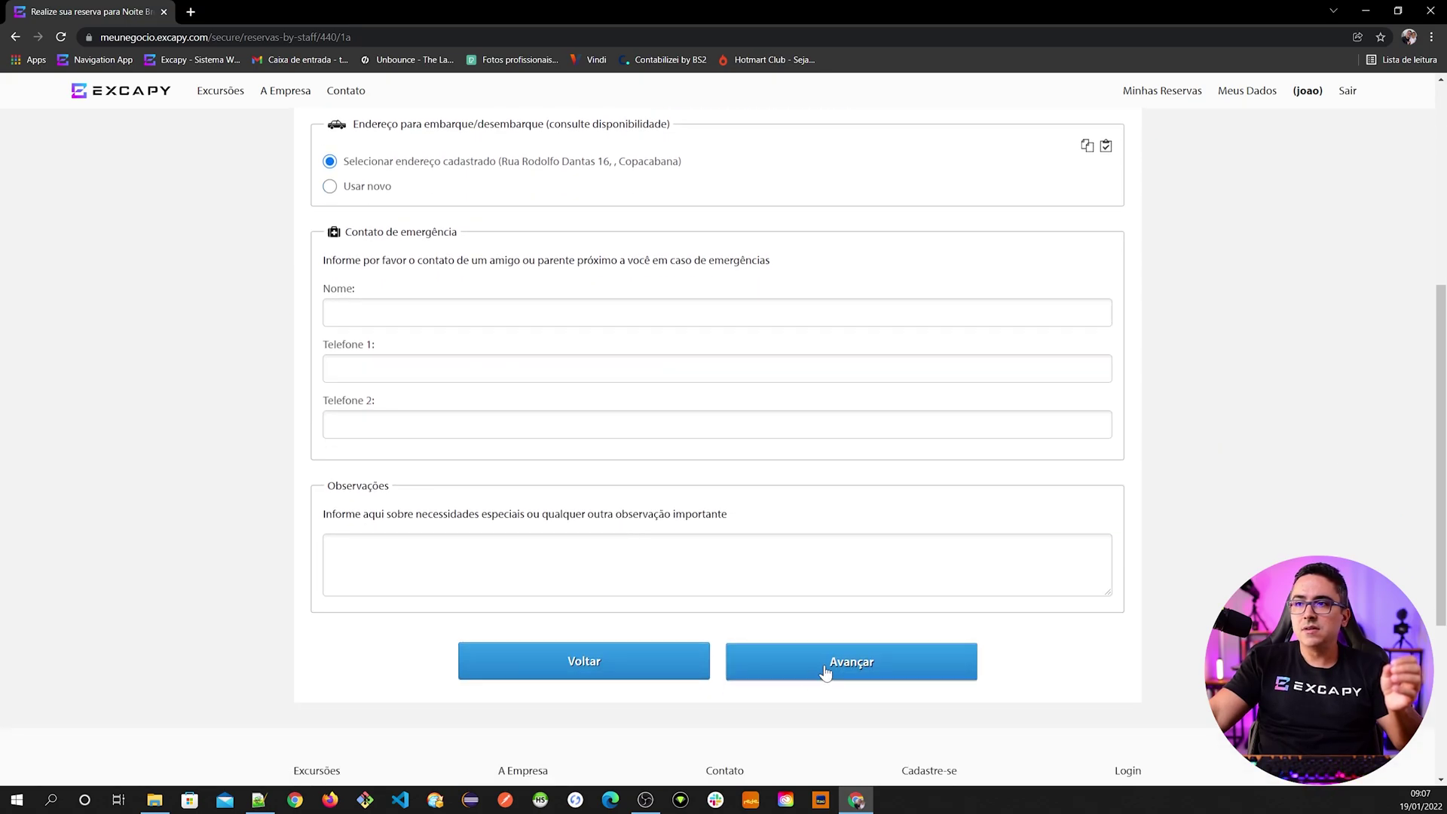
pyautogui.click(827, 670)
pyautogui.scroll(4, 453, 352)
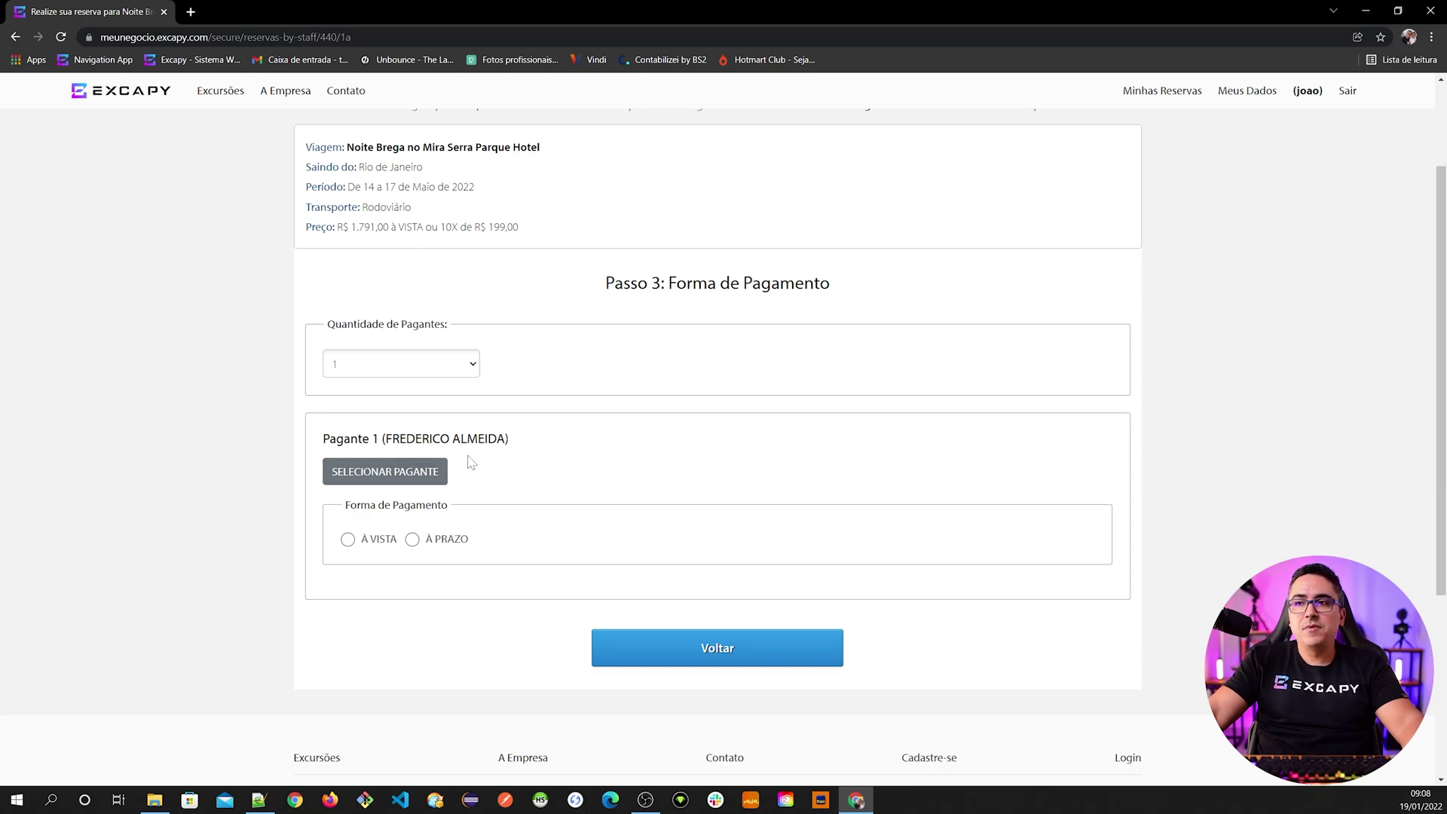
pyautogui.moveTo(385, 438); pyautogui.dragTo(506, 439)
pyautogui.click(711, 661)
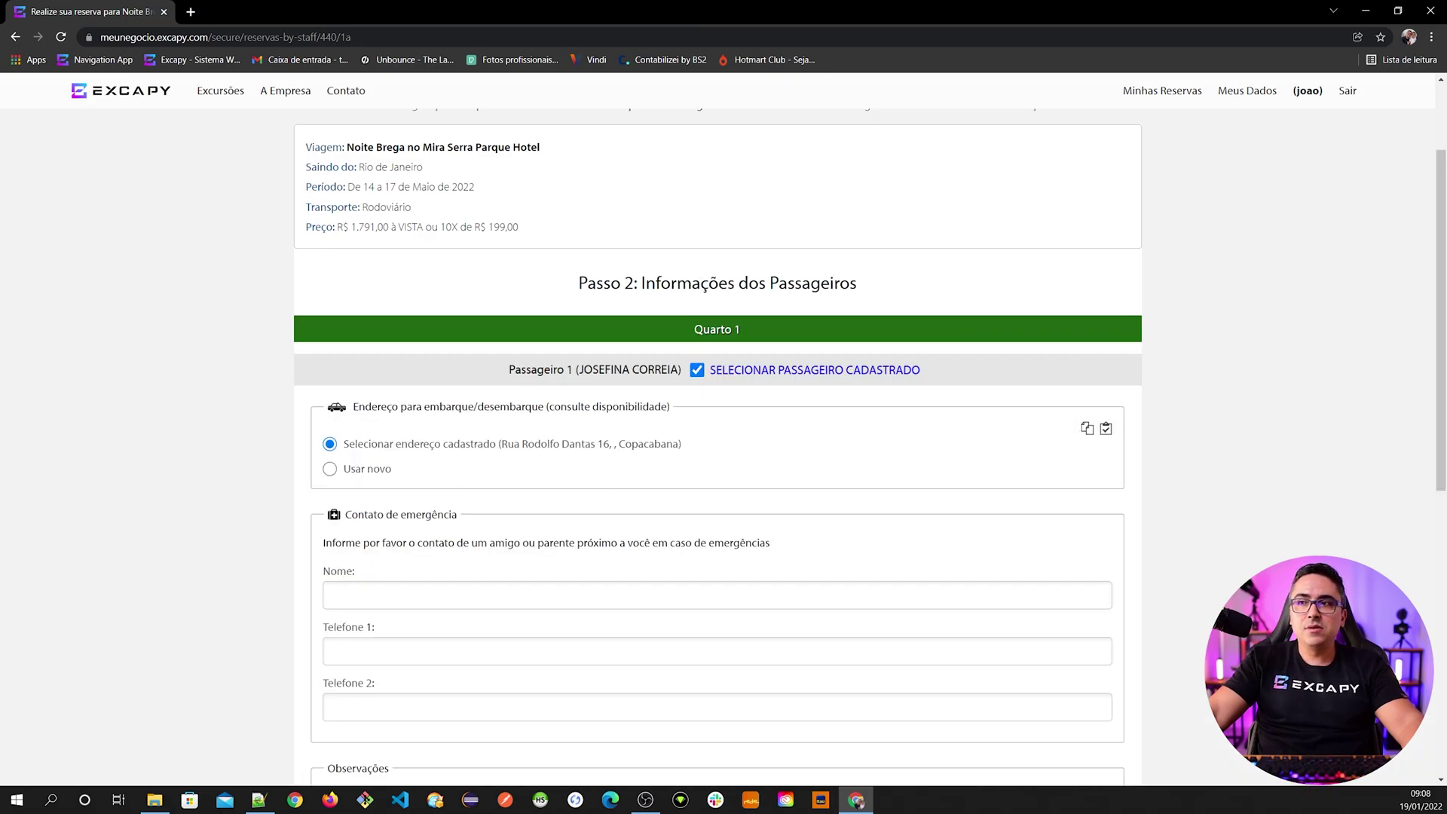
pyautogui.scroll(-5, 599, 452)
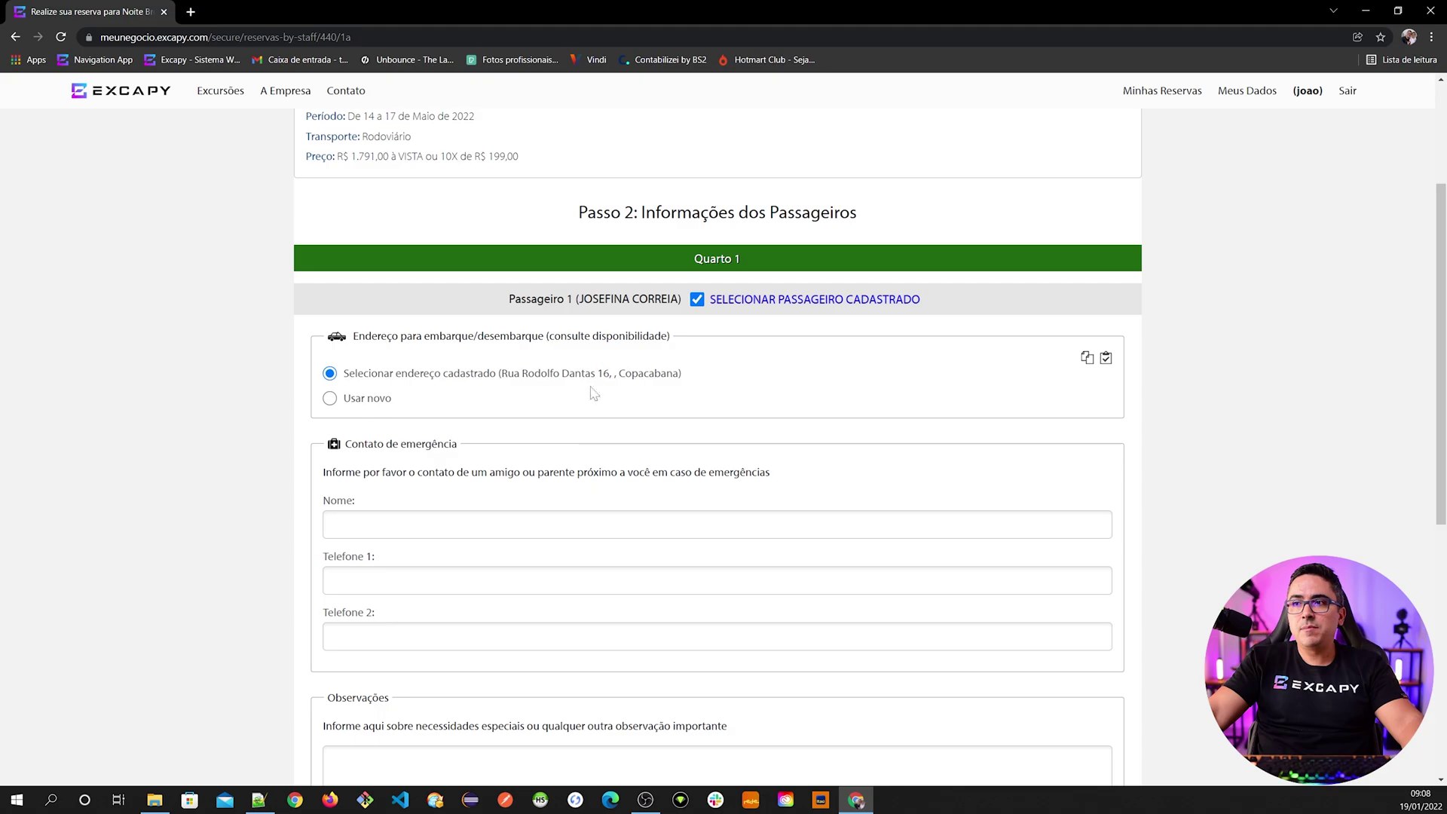
pyautogui.click(846, 591)
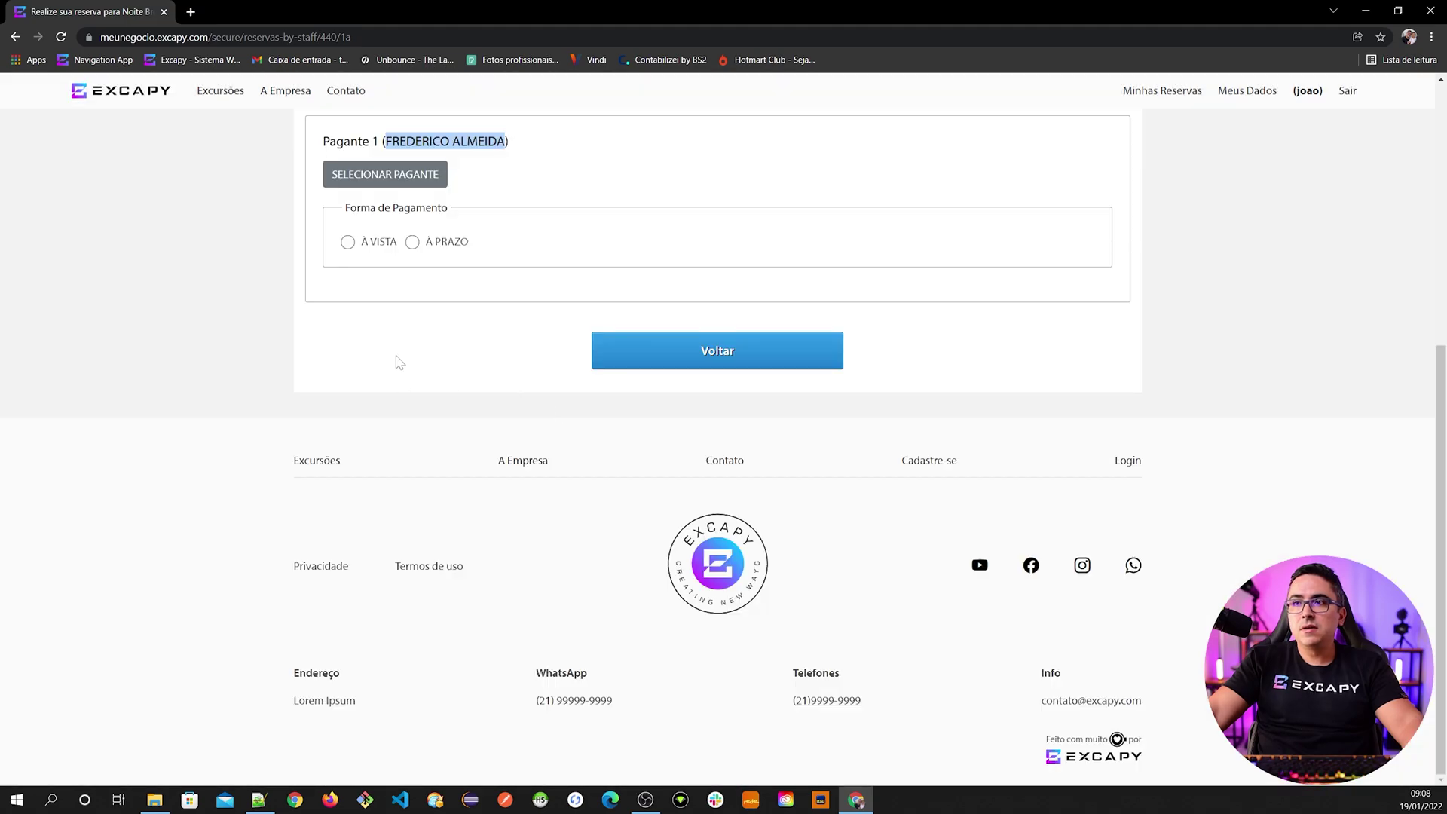
pyautogui.scroll(1, 475, 467)
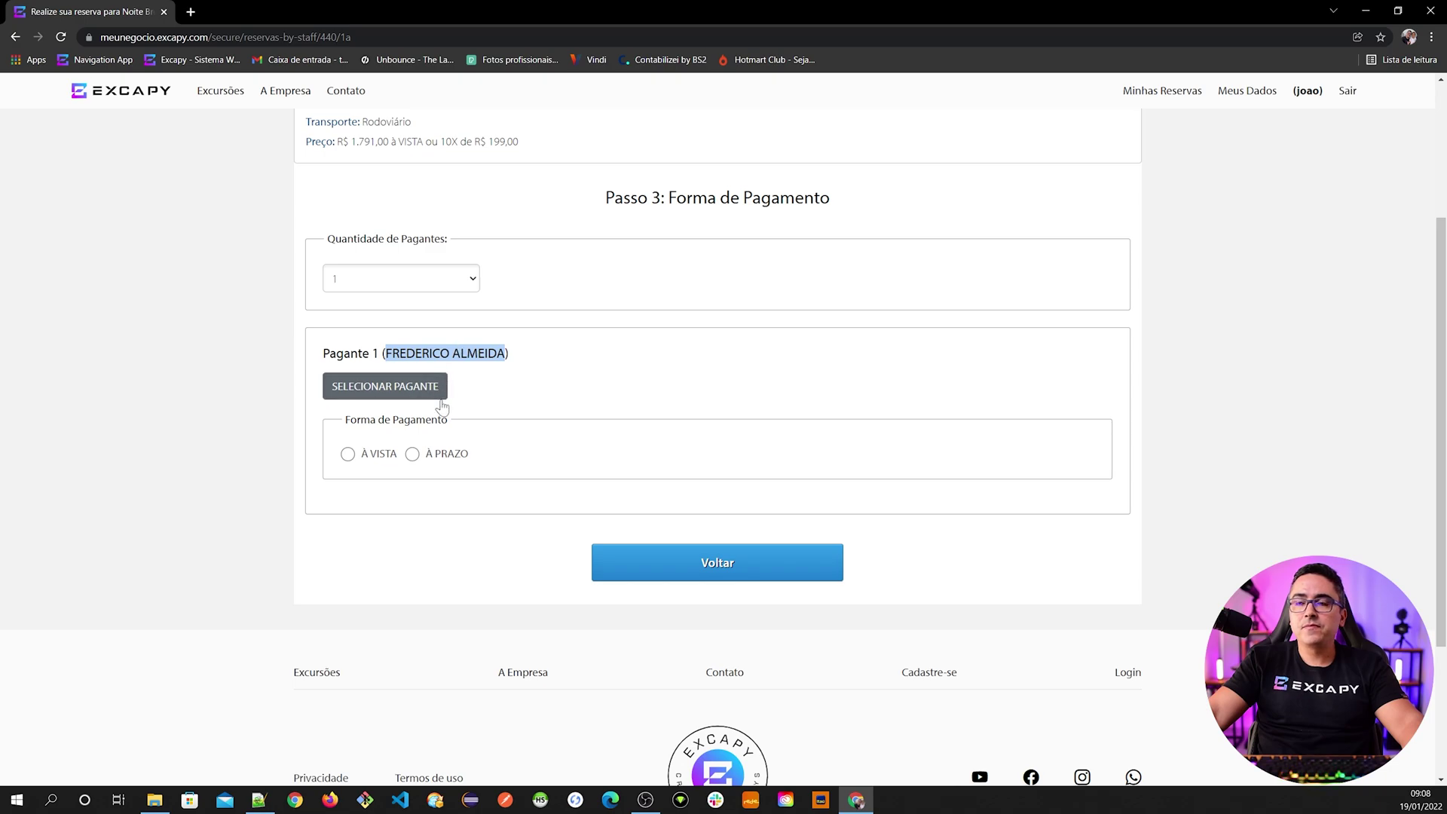
pyautogui.scroll(1, 479, 468)
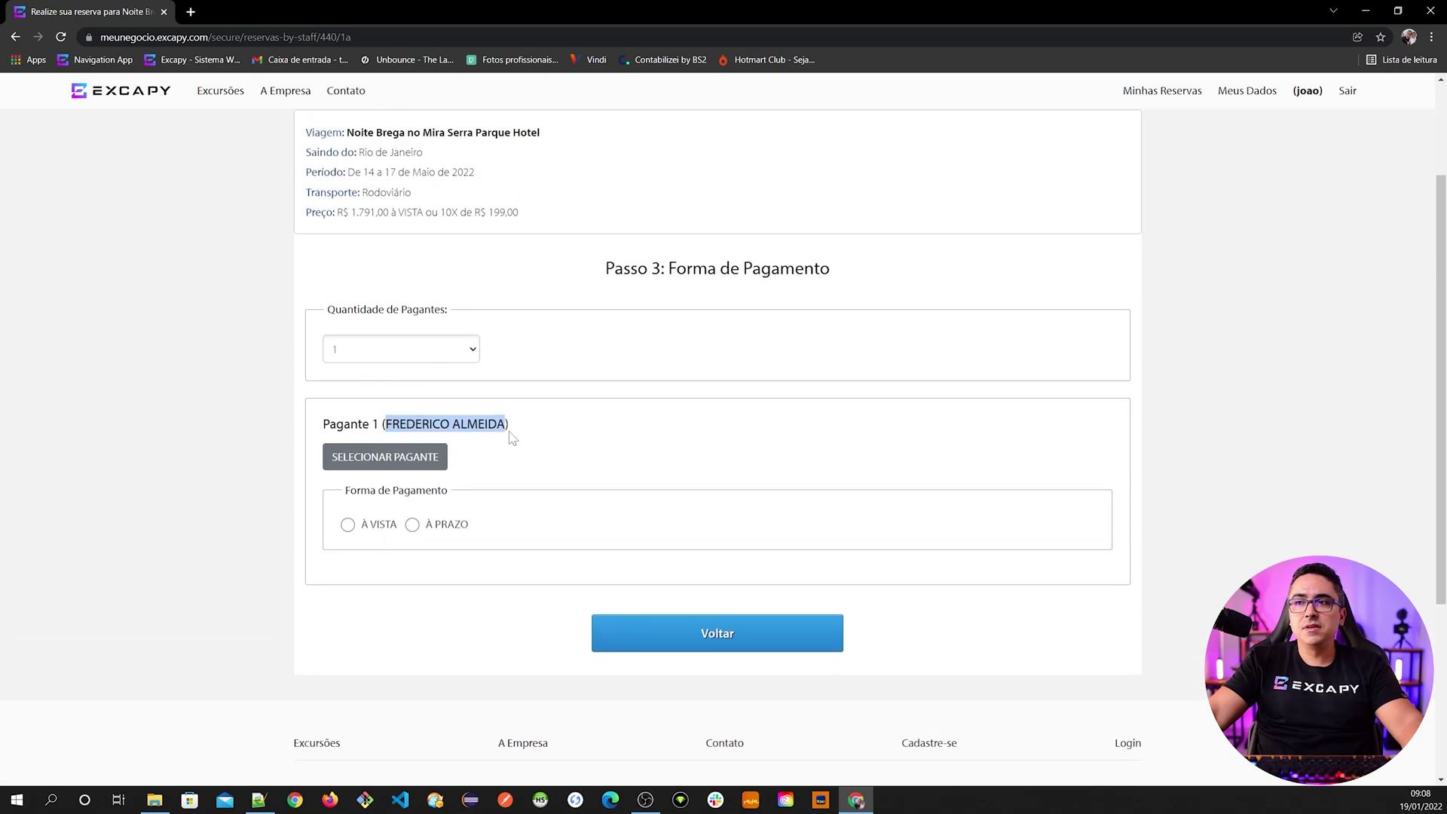
pyautogui.click(679, 643)
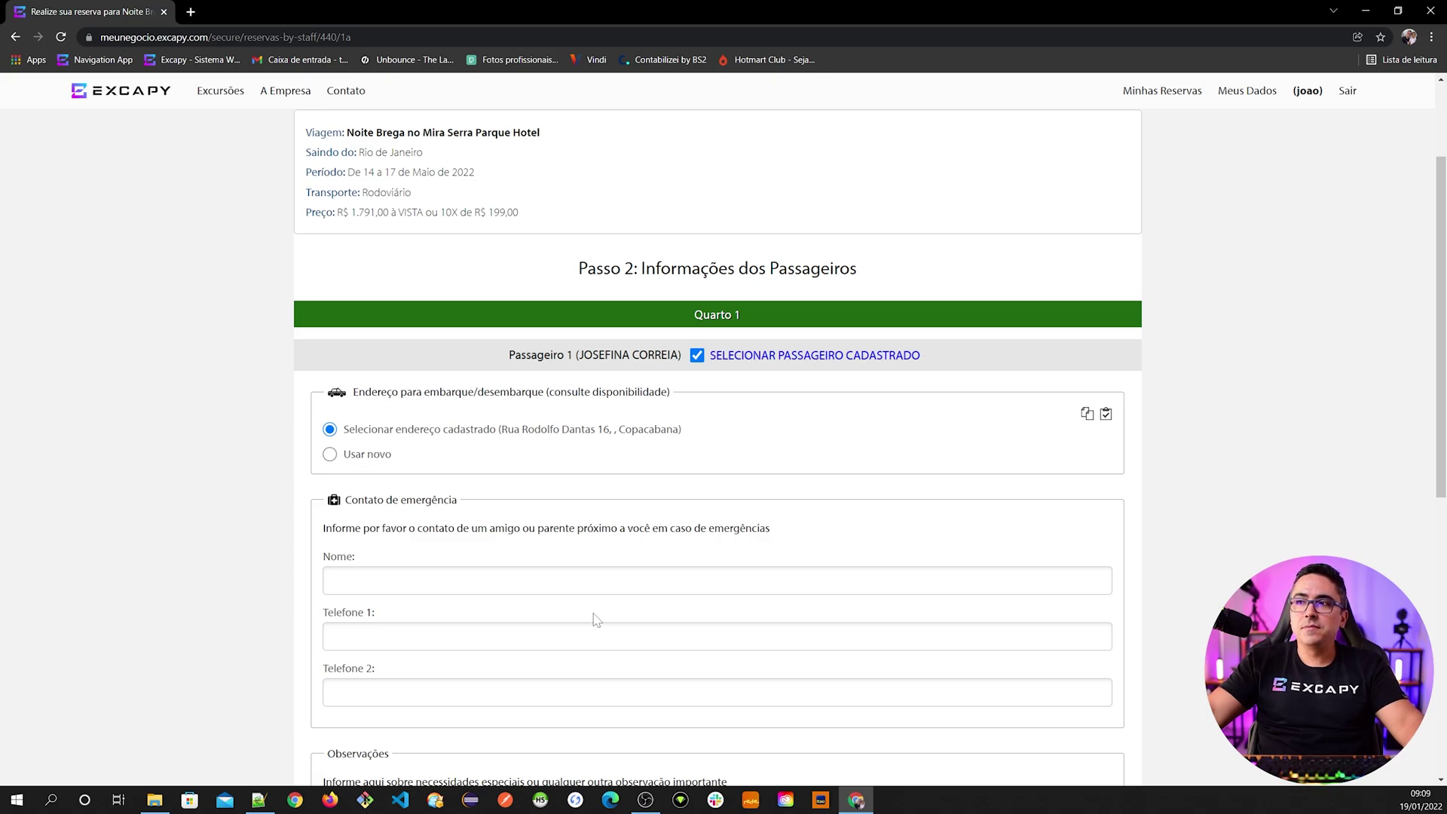
pyautogui.scroll(-1, 599, 614)
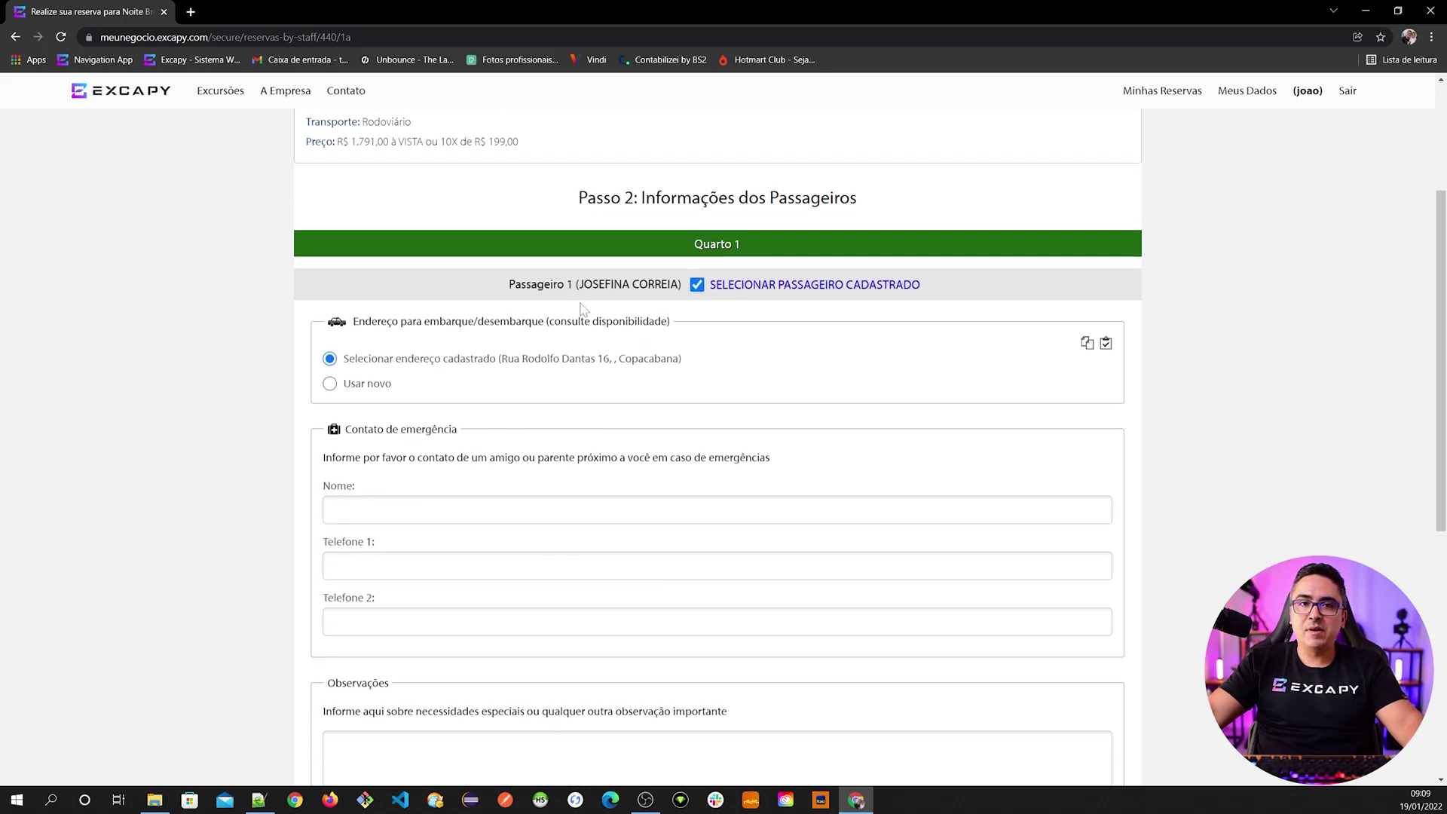
pyautogui.scroll(-5, 598, 598)
pyautogui.click(801, 518)
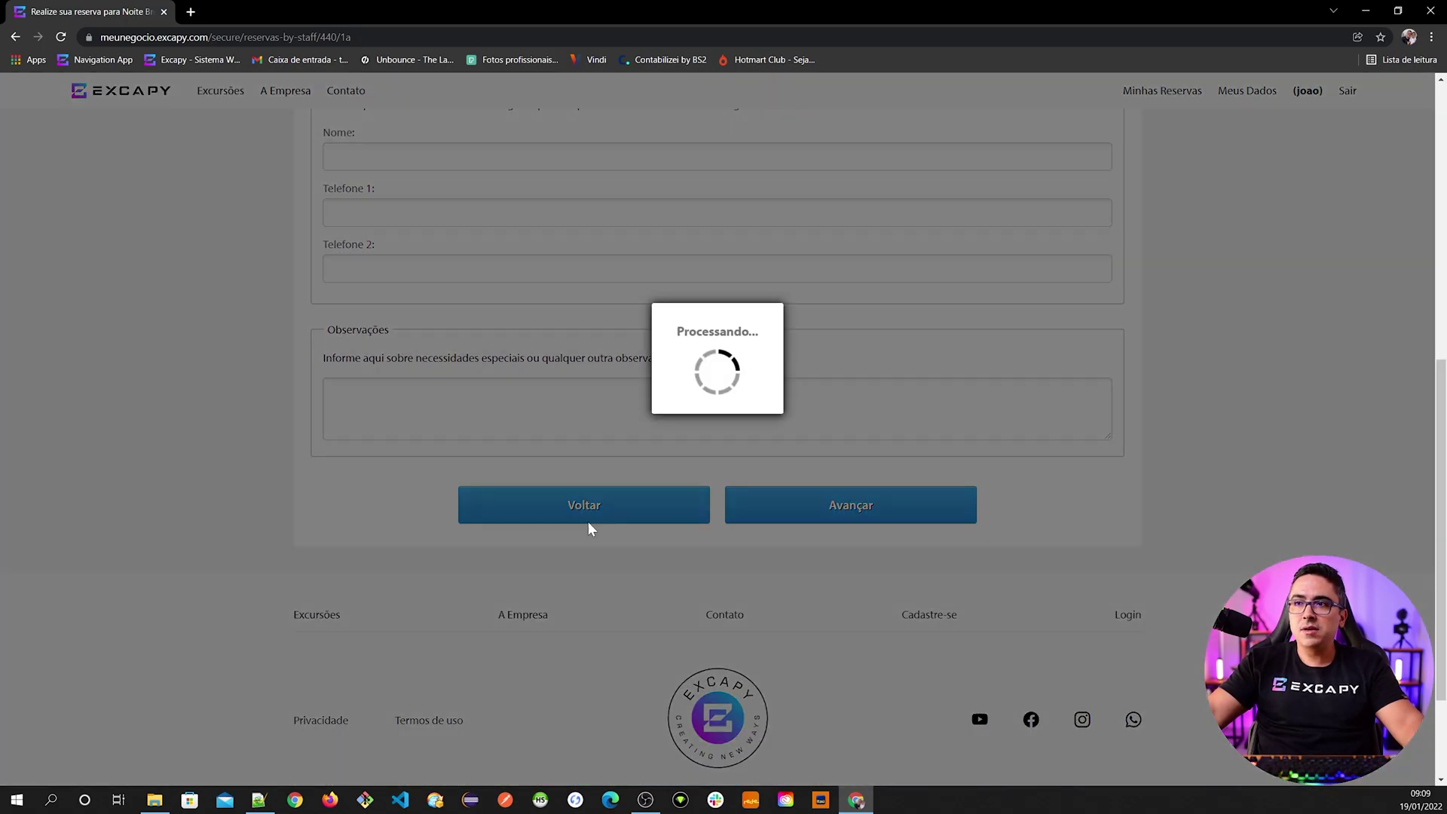
pyautogui.scroll(3, 520, 452)
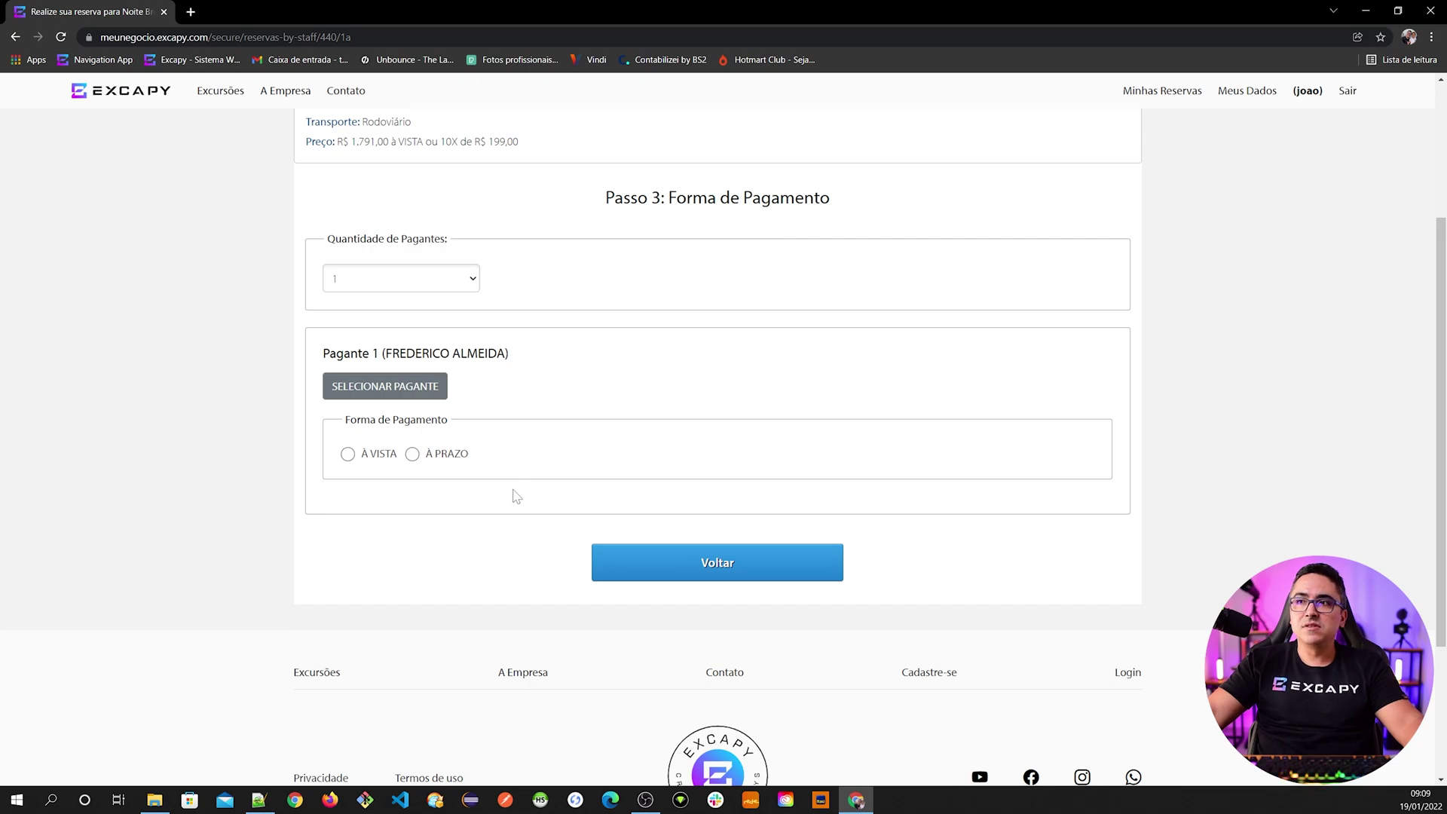
pyautogui.scroll(1, 494, 467)
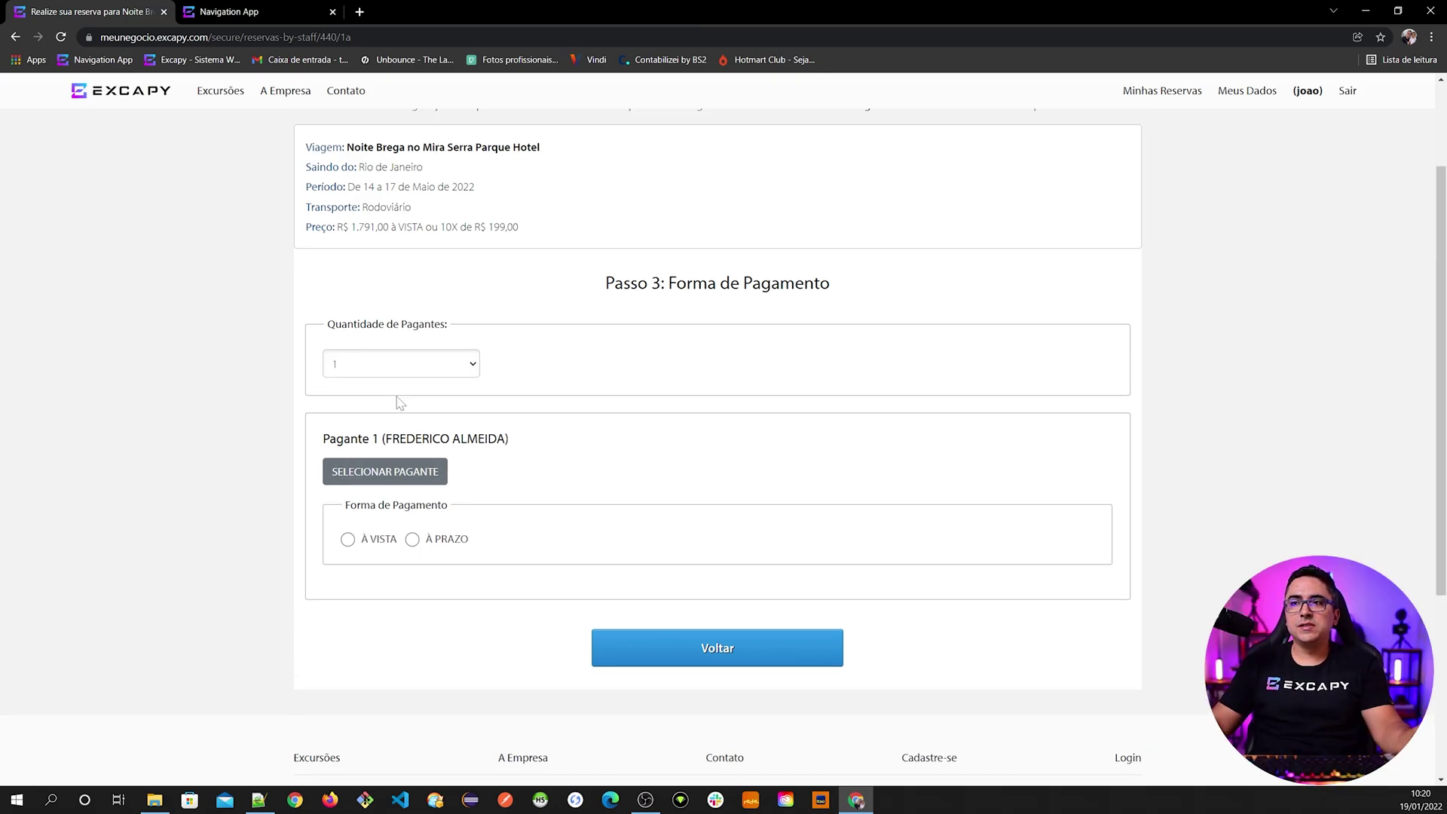
# - Try splitting the payment among 4 payers, then reopen the Quantidade de Pagantes dropdown
pyautogui.click(418, 364)
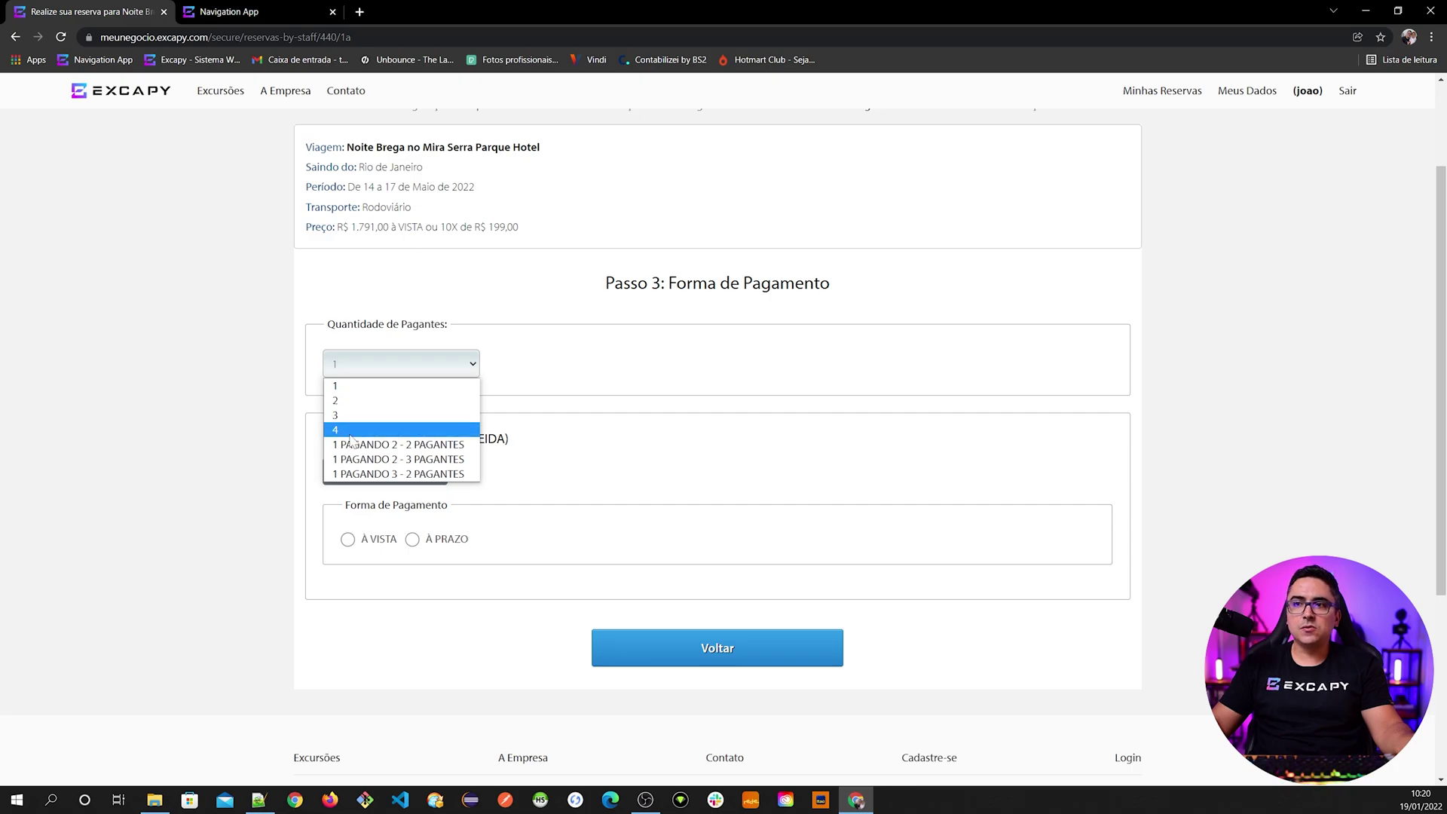
pyautogui.click(375, 430)
pyautogui.scroll(-3, 496, 538)
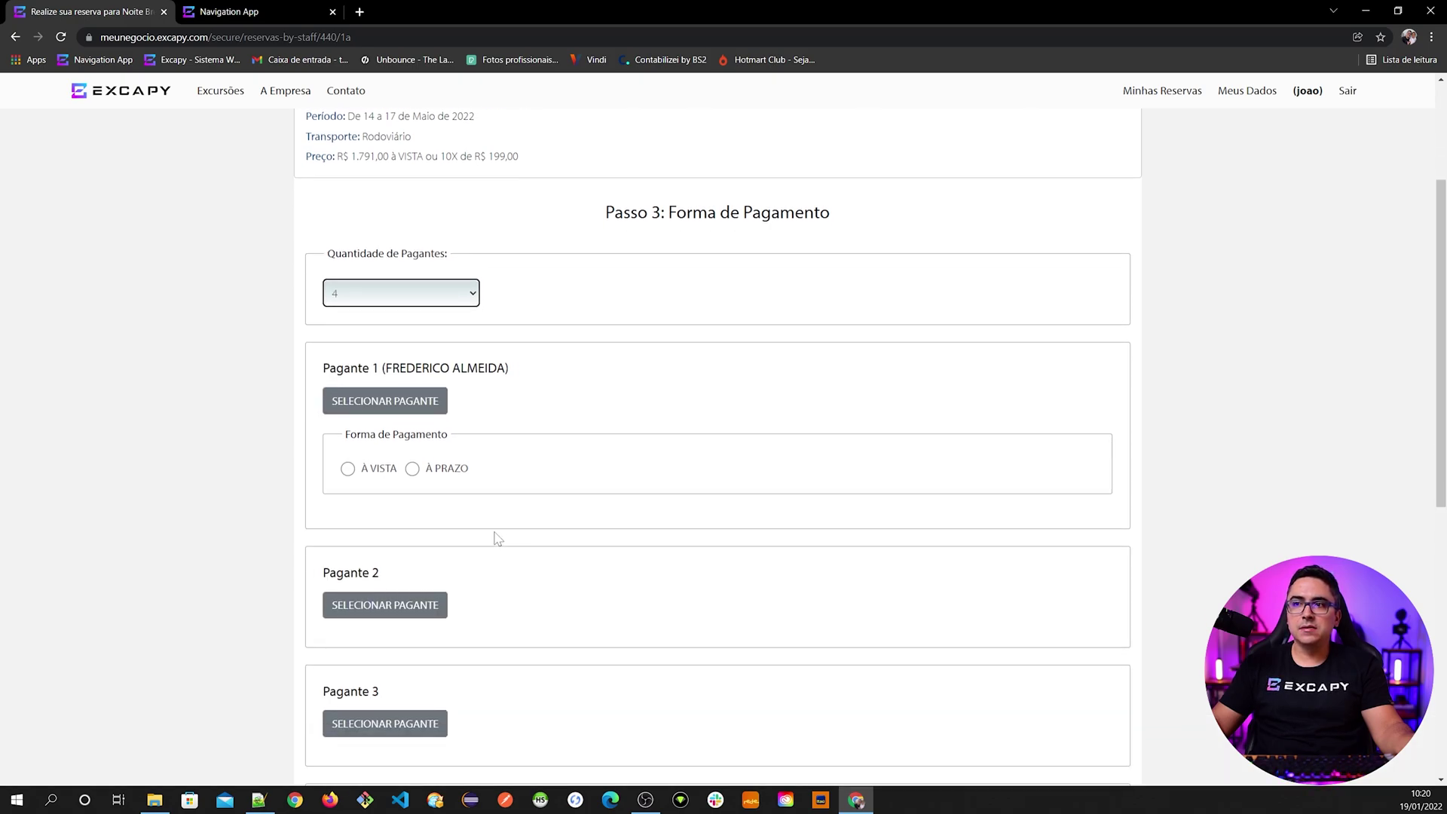
pyautogui.scroll(-1, 496, 536)
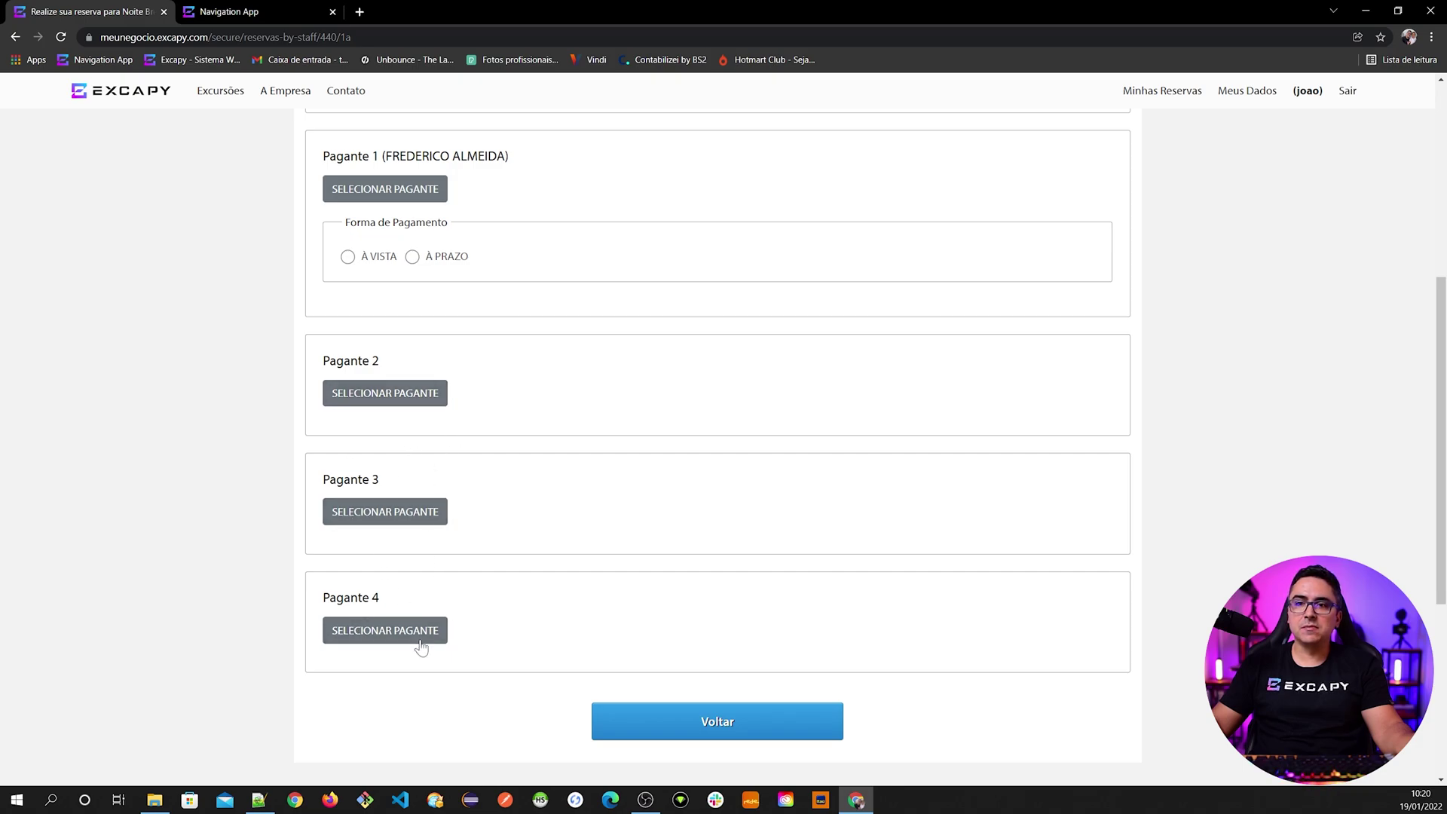
pyautogui.scroll(1, 461, 576)
pyautogui.scroll(2, 464, 579)
pyautogui.click(392, 294)
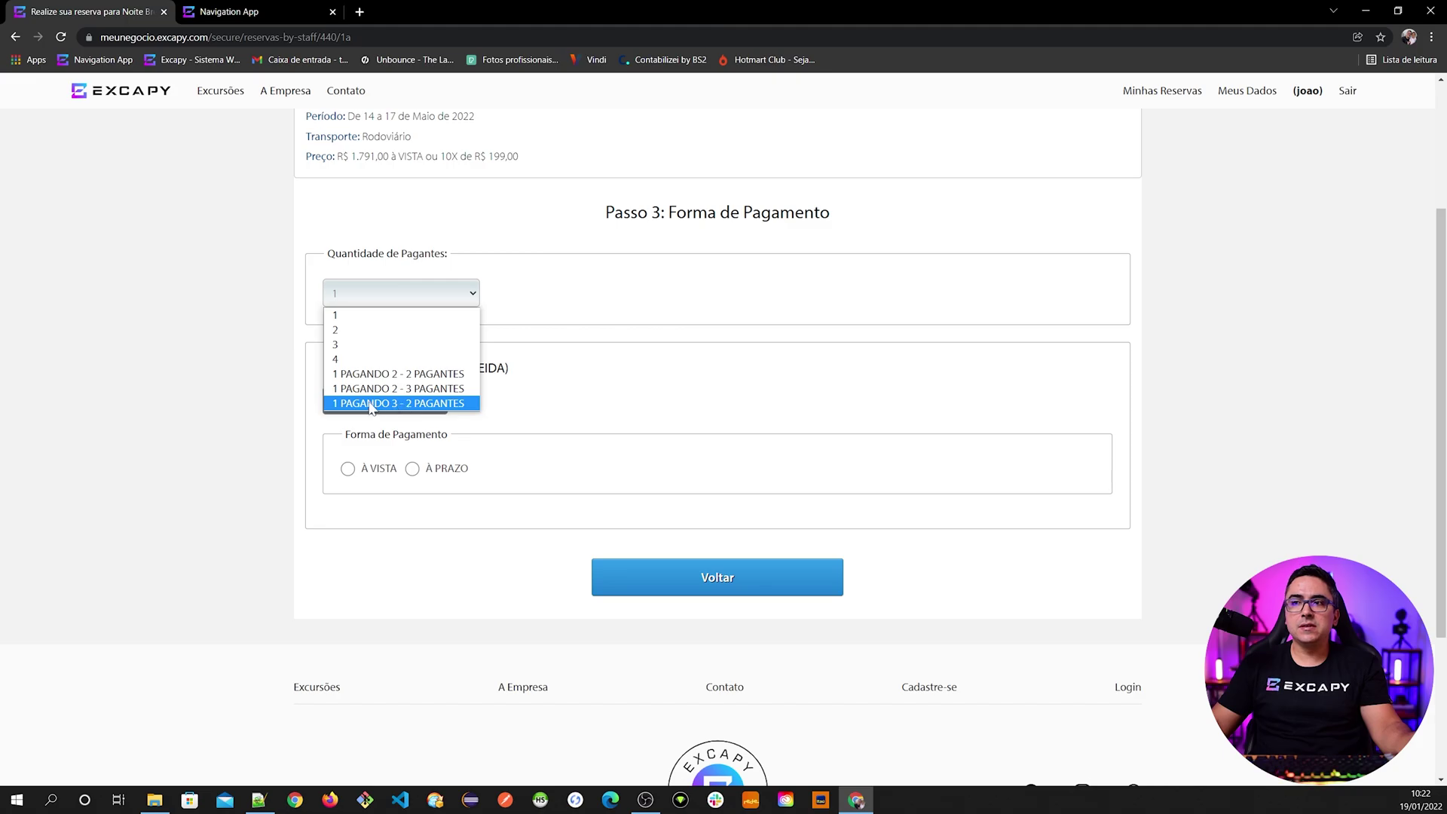
# - Keep 1 payer and compare À vista and À prazo, ending on À vista at R$ 1.791,00
pyautogui.click(398, 323)
pyautogui.scroll(-1, 377, 407)
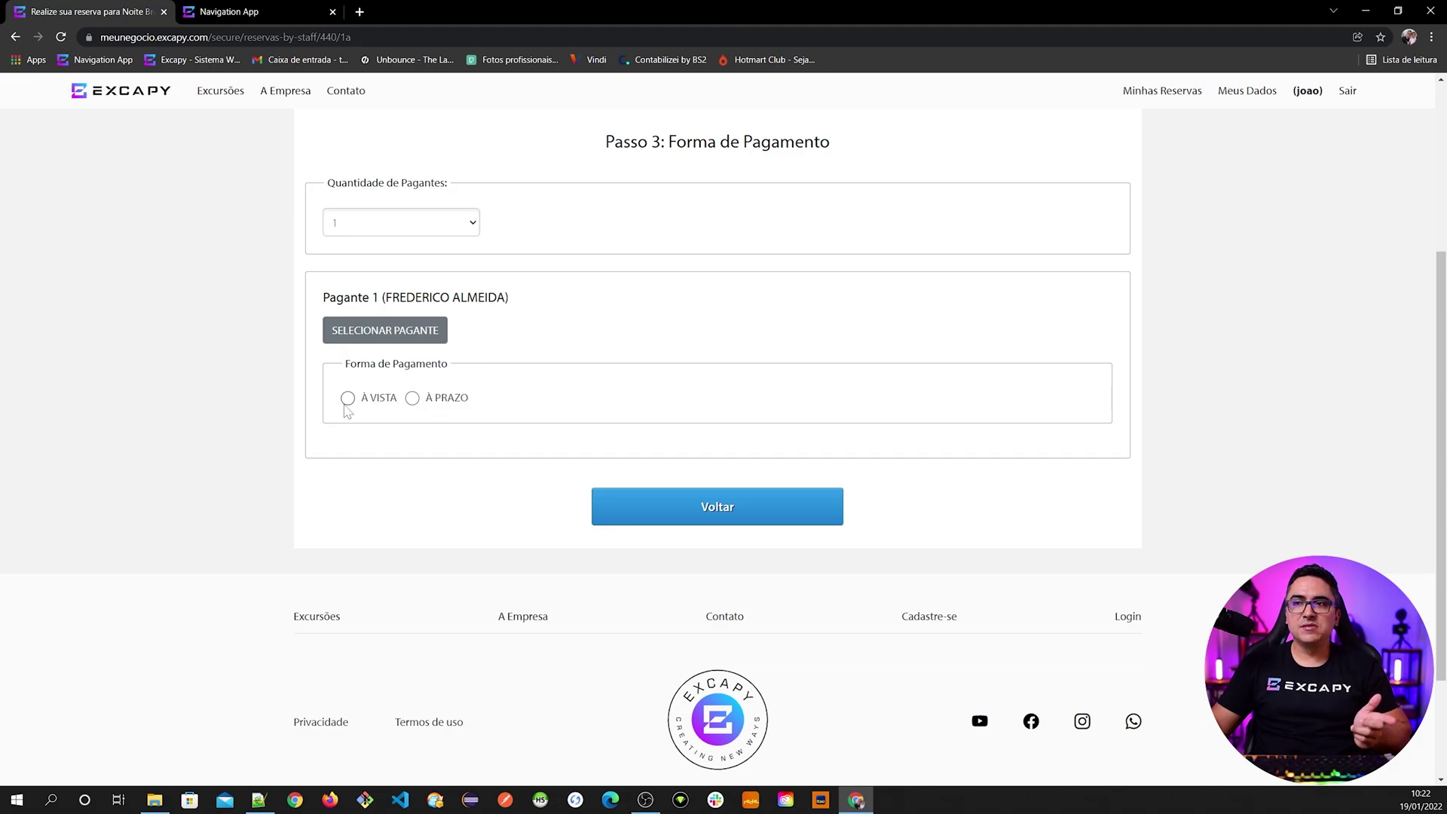
pyautogui.click(348, 398)
pyautogui.scroll(-1, 429, 520)
pyautogui.click(443, 468)
pyautogui.click(378, 465)
# - Switch Pagante 1 to À prazo for a R$ 1.990,00 total, leaving Código do Cupom empty
pyautogui.scroll(3, 717, 445)
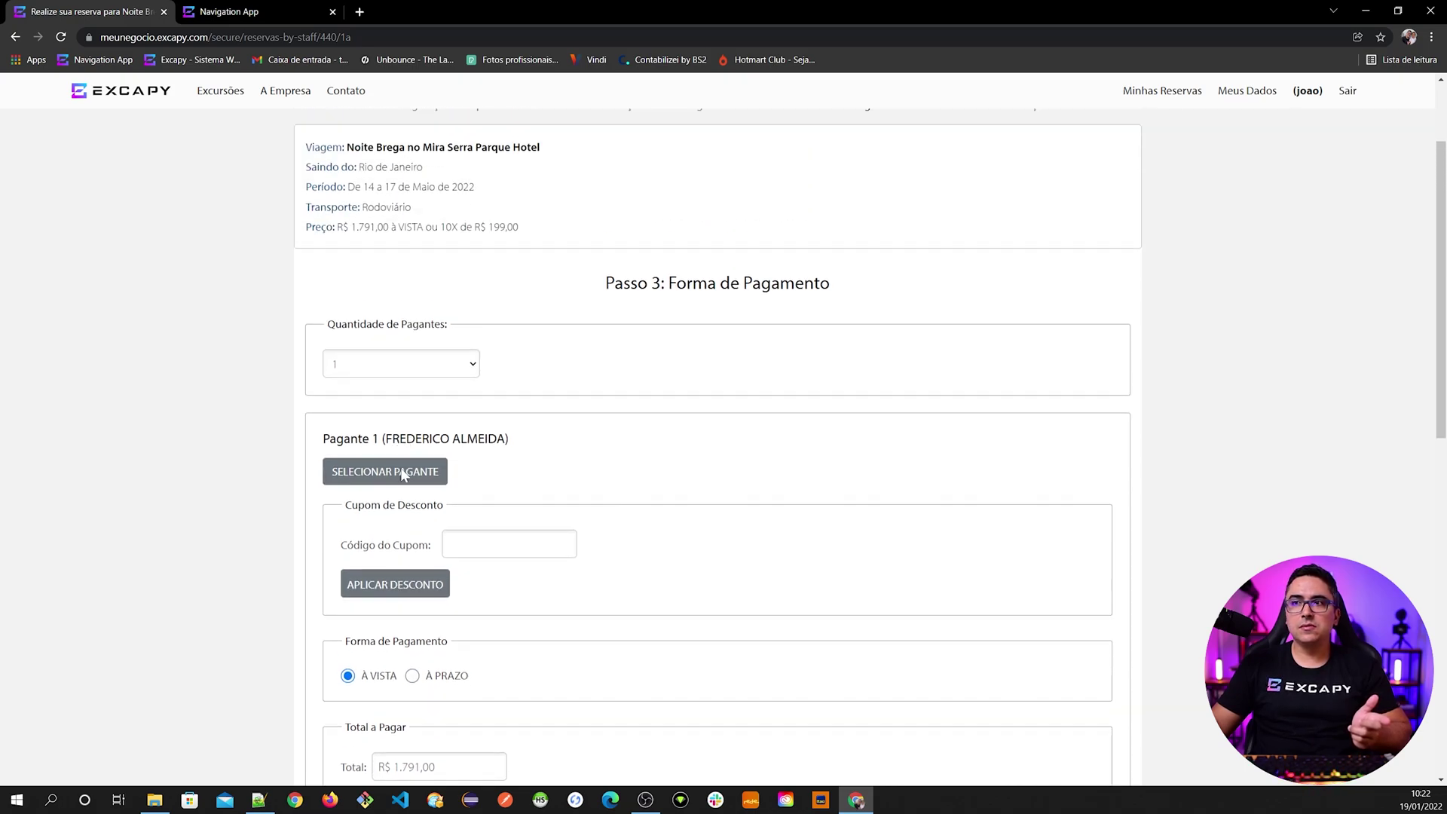
pyautogui.moveTo(340, 227); pyautogui.dragTo(384, 227)
pyautogui.scroll(-3, 407, 552)
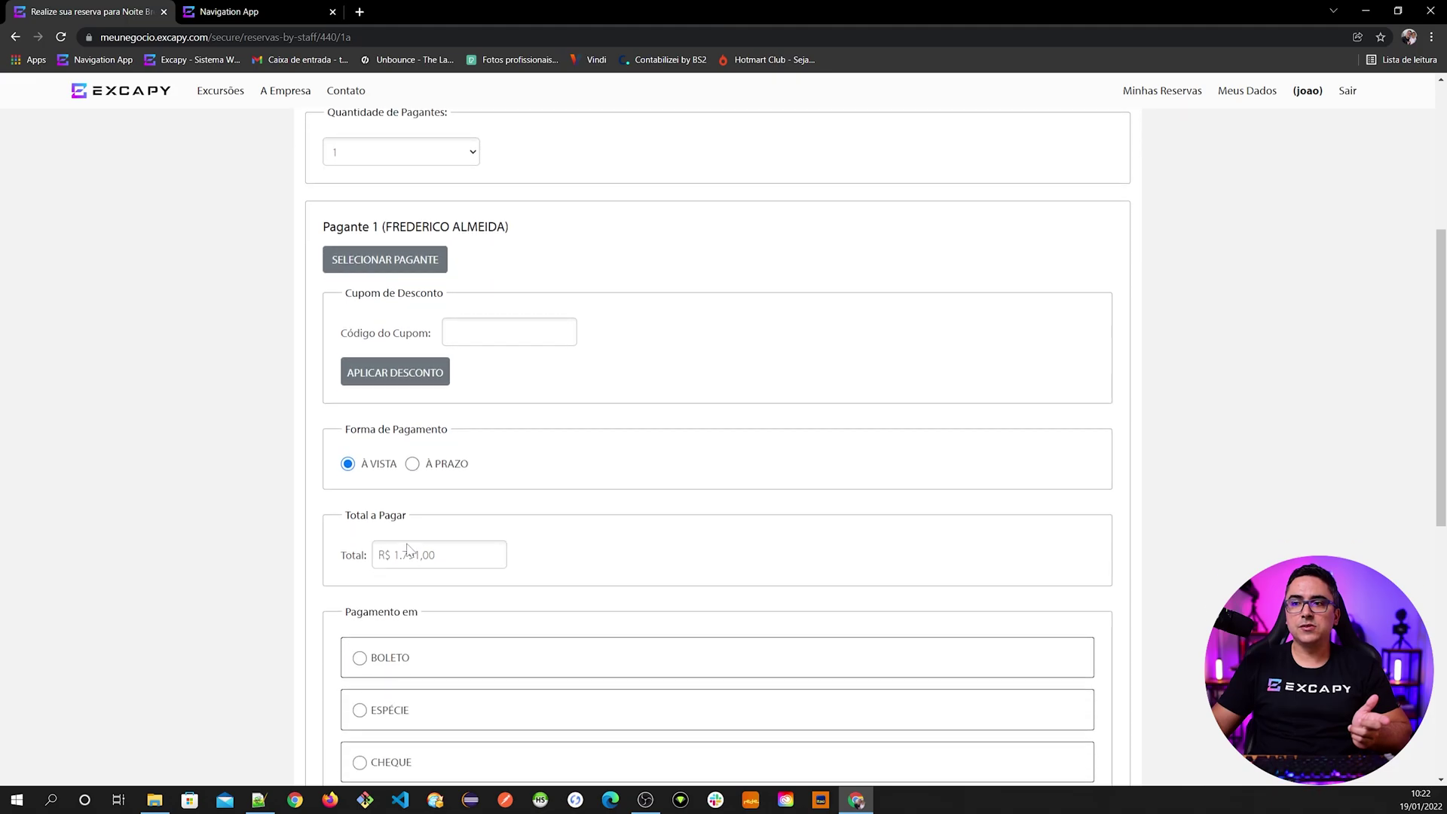
pyautogui.click(428, 465)
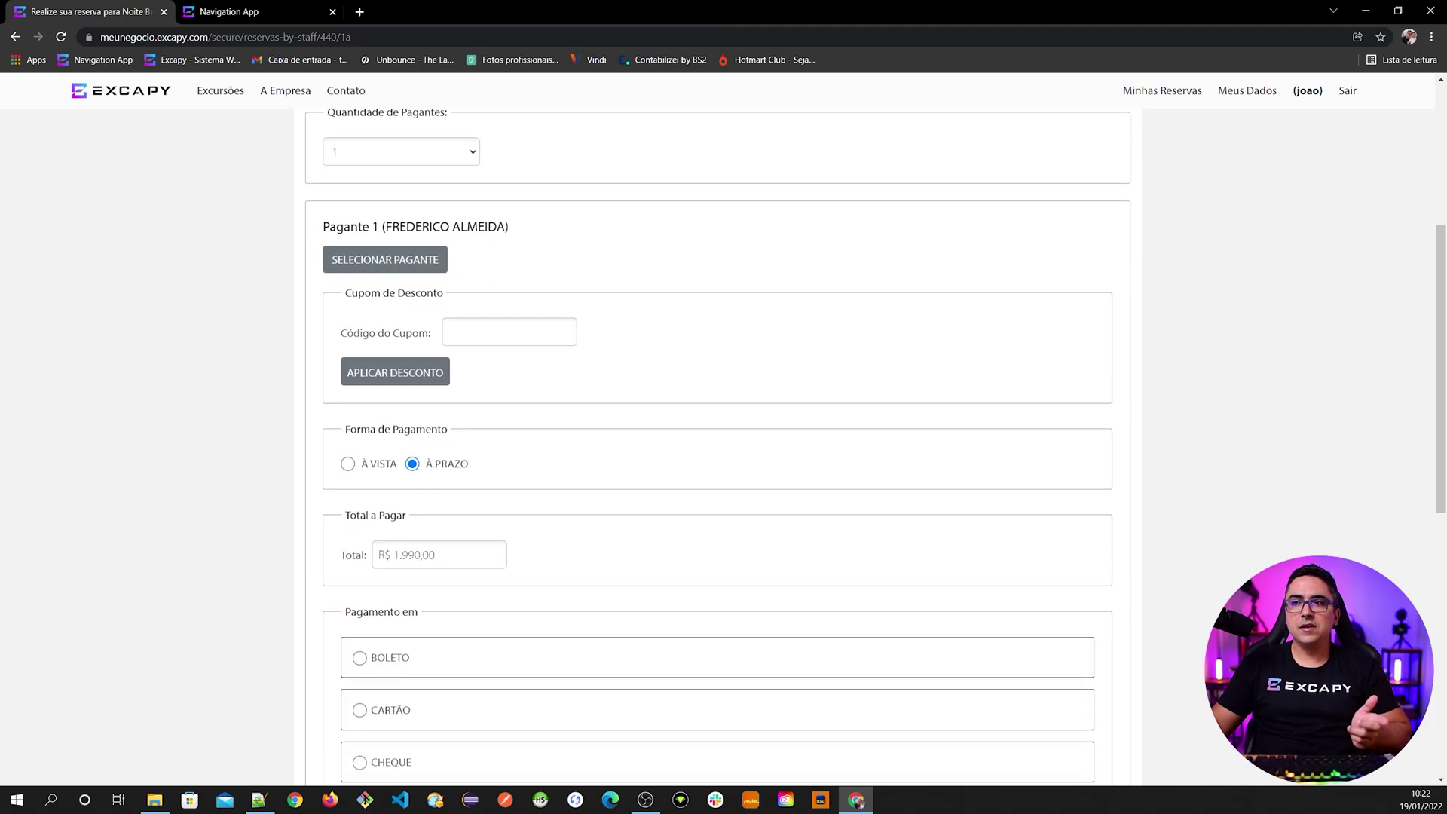
pyautogui.tripleClick(425, 556)
pyautogui.scroll(4, 433, 573)
pyautogui.moveTo(445, 298); pyautogui.dragTo(509, 298)
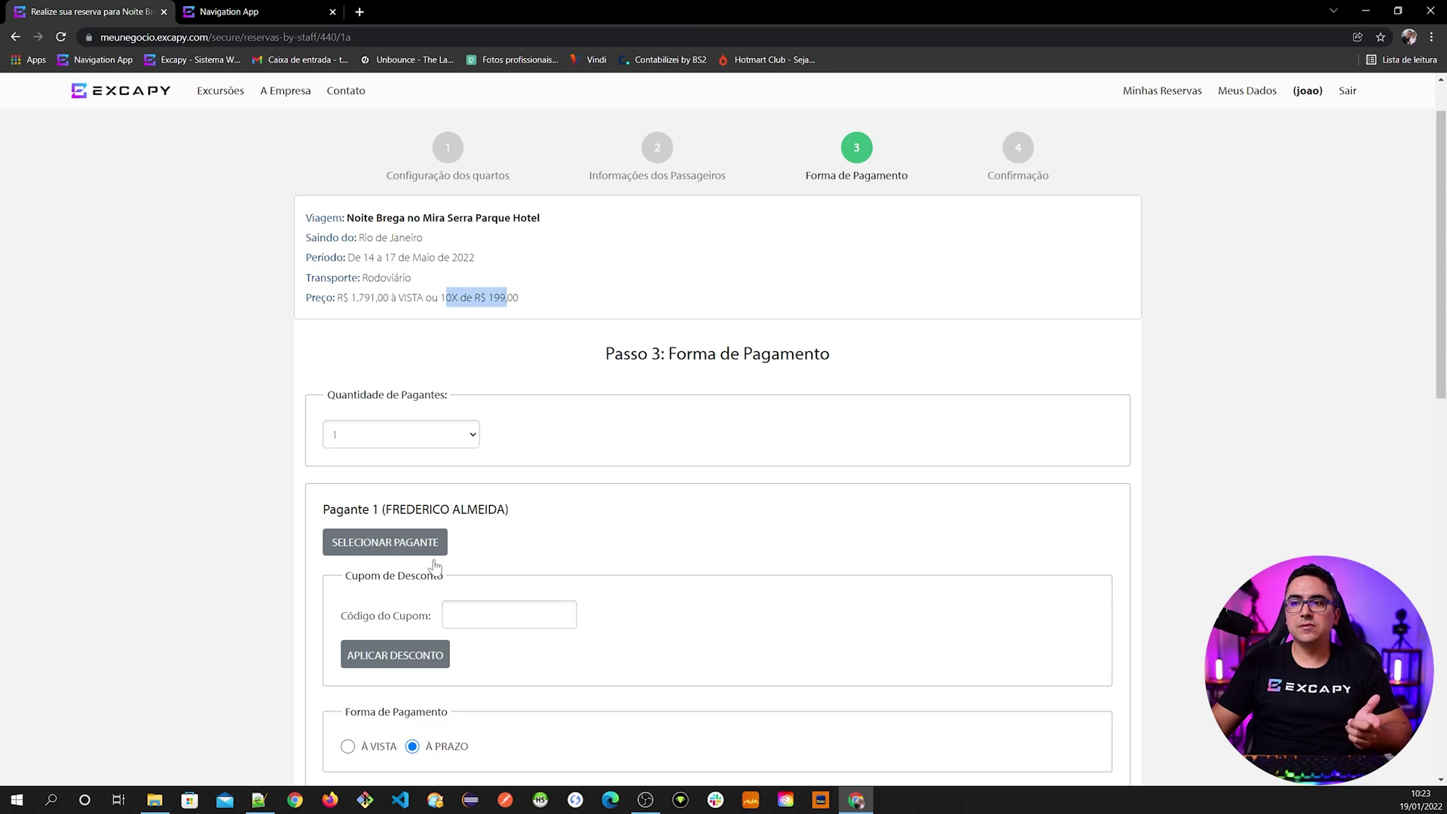
pyautogui.scroll(-3, 435, 560)
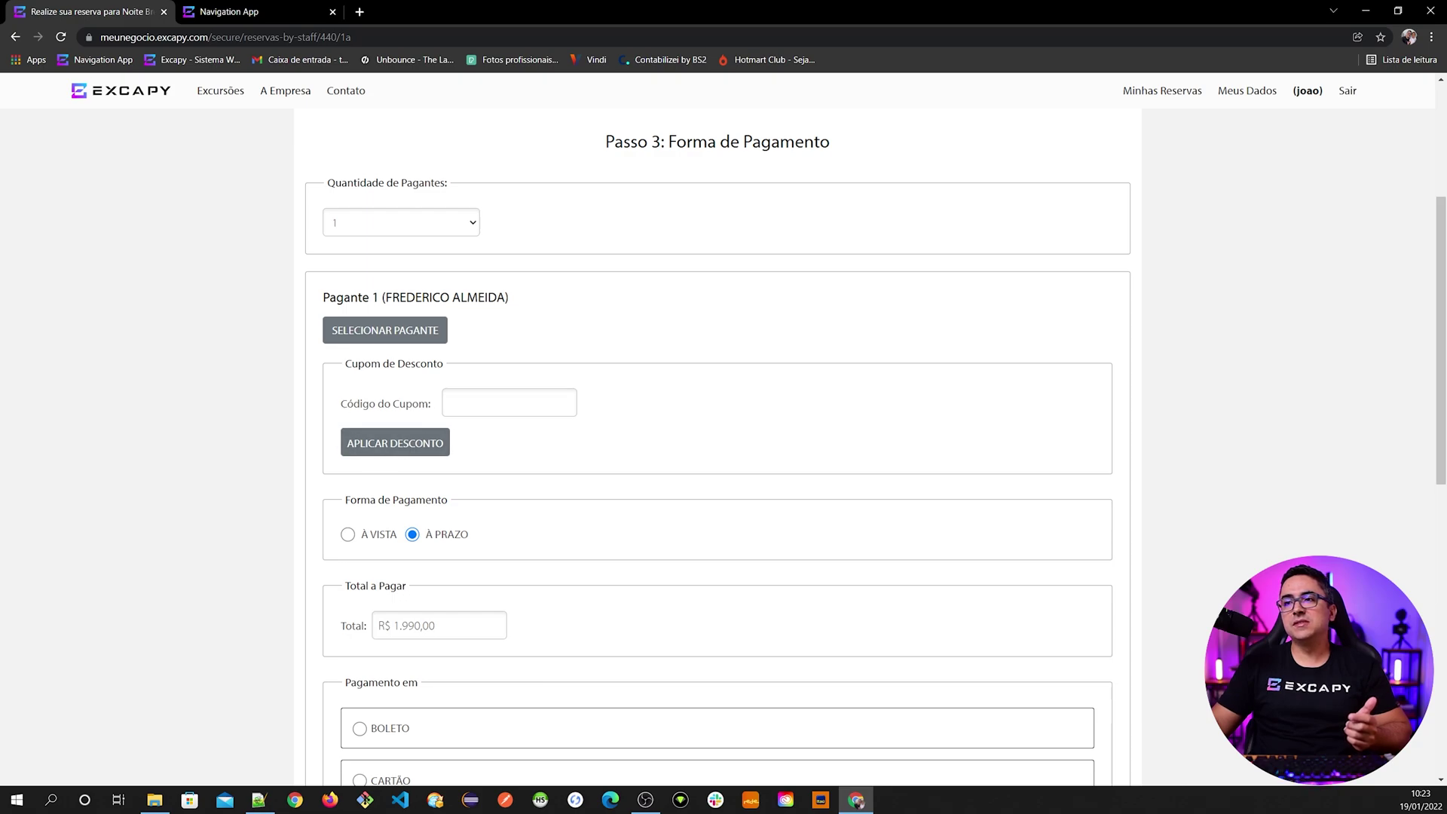
pyautogui.click(453, 403)
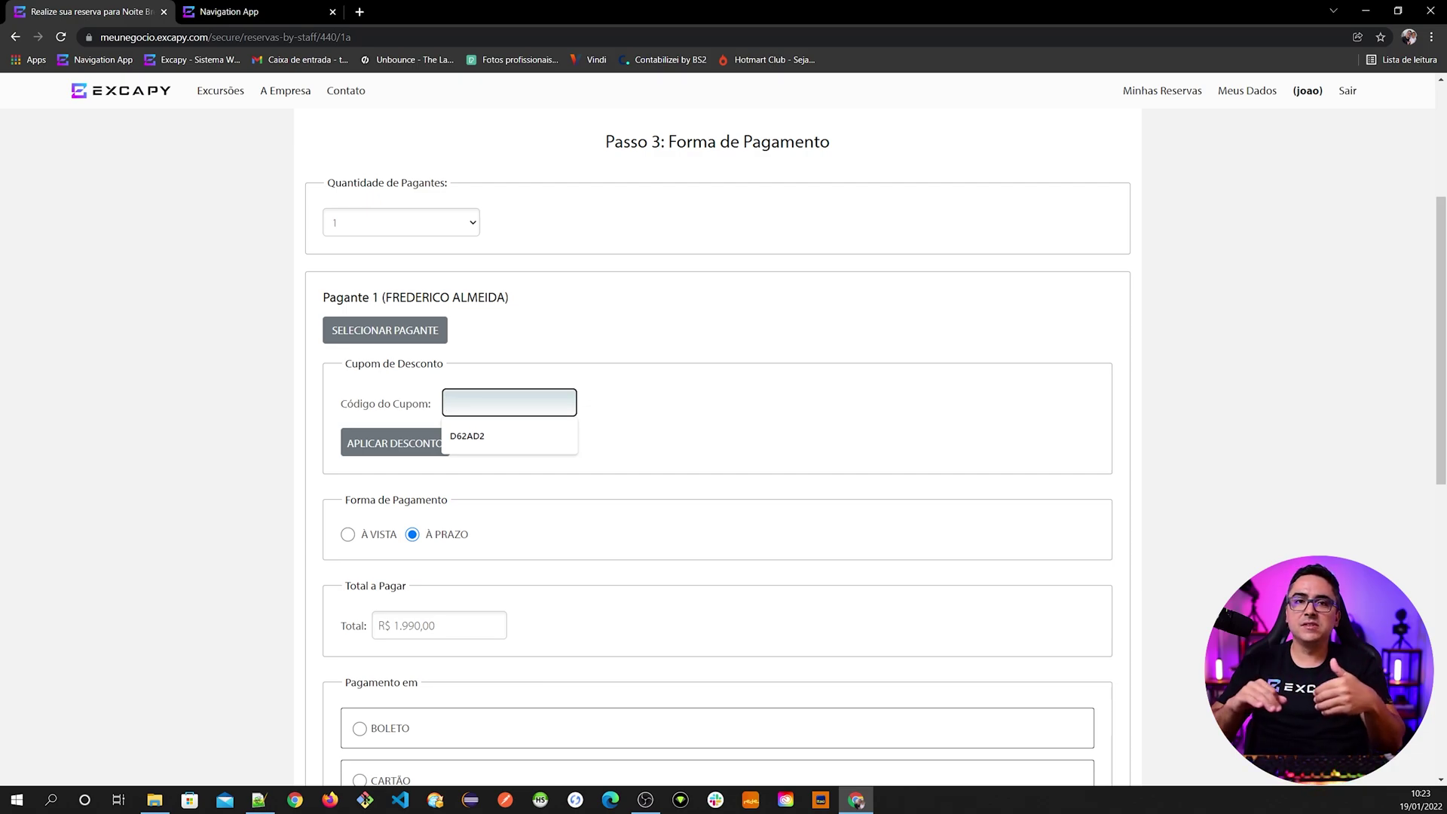
pyautogui.click(332, 12)
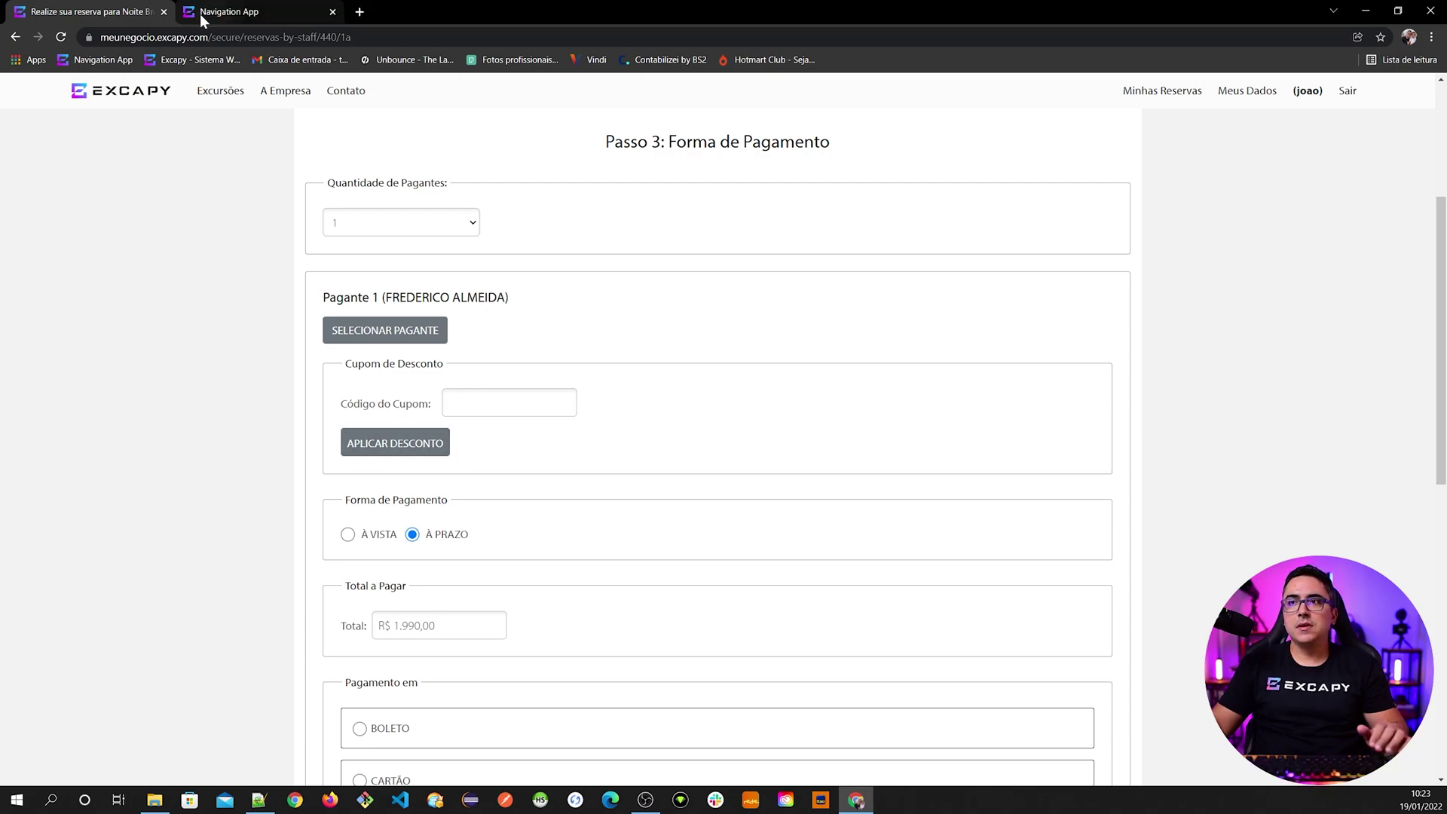
# - Open Reservas > Cadastrar Cupons de Desconto from the Navigation App grid menu
pyautogui.click(201, 13)
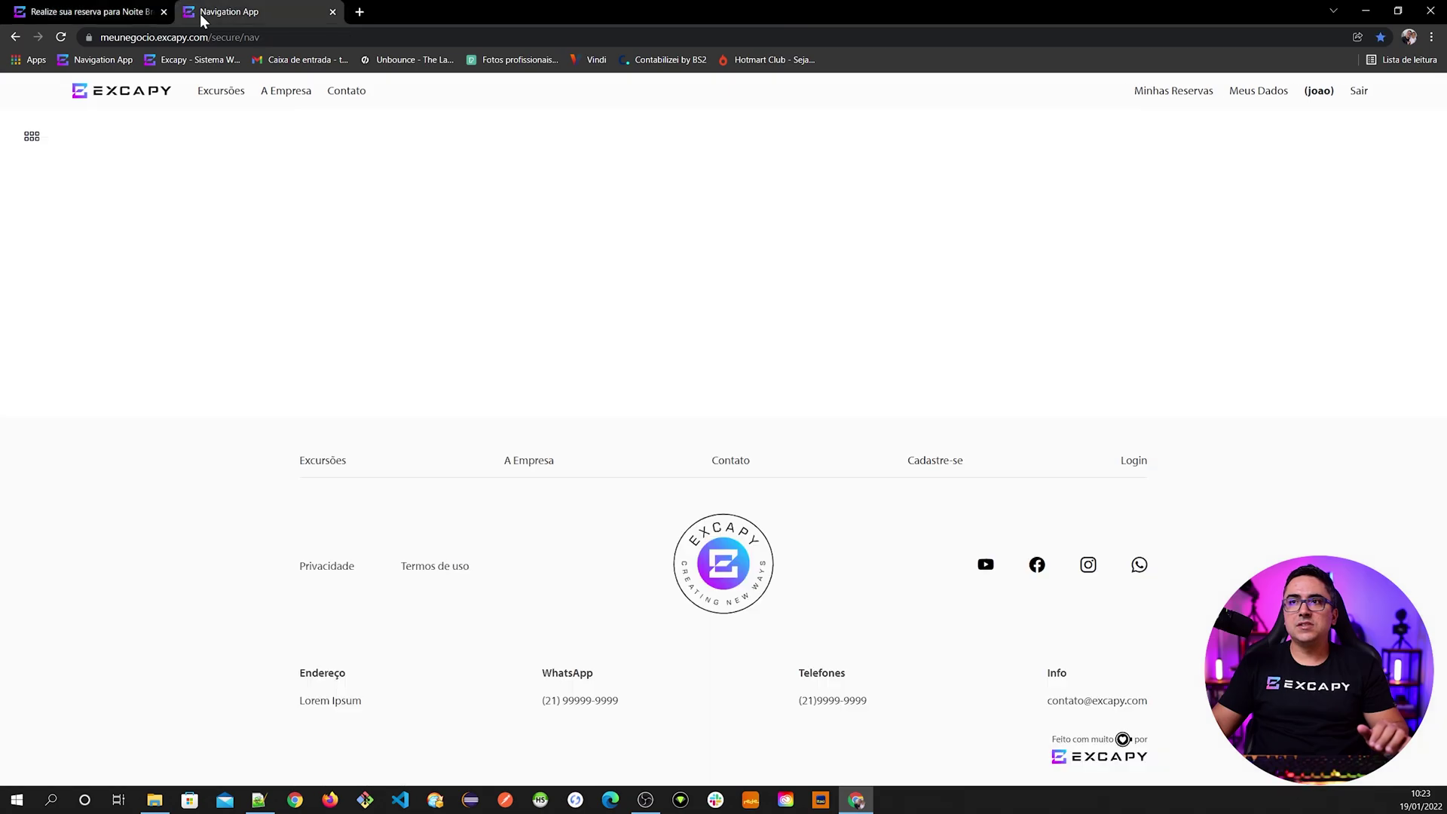
pyautogui.click(32, 136)
pyautogui.click(53, 277)
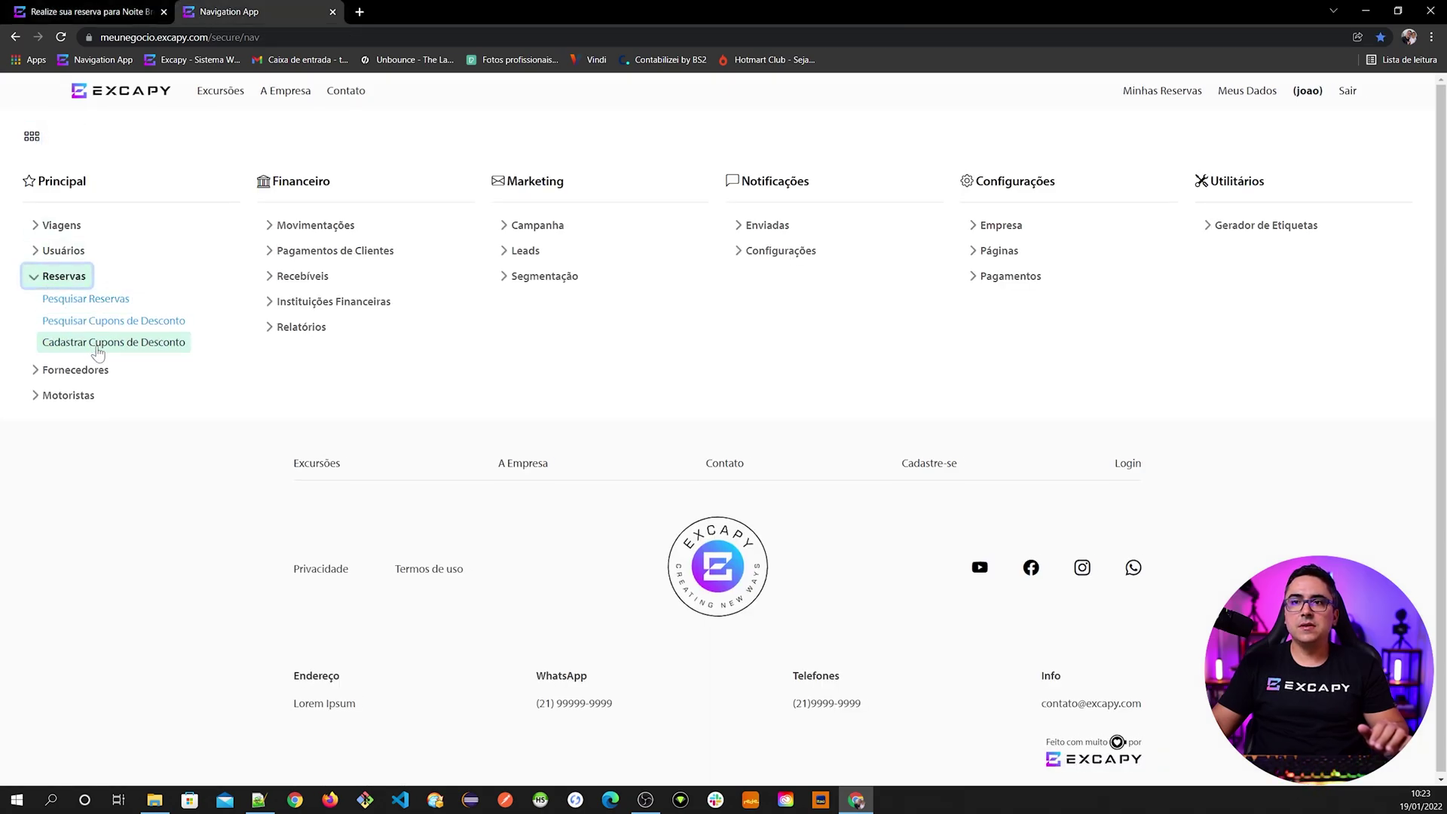
pyautogui.click(103, 346)
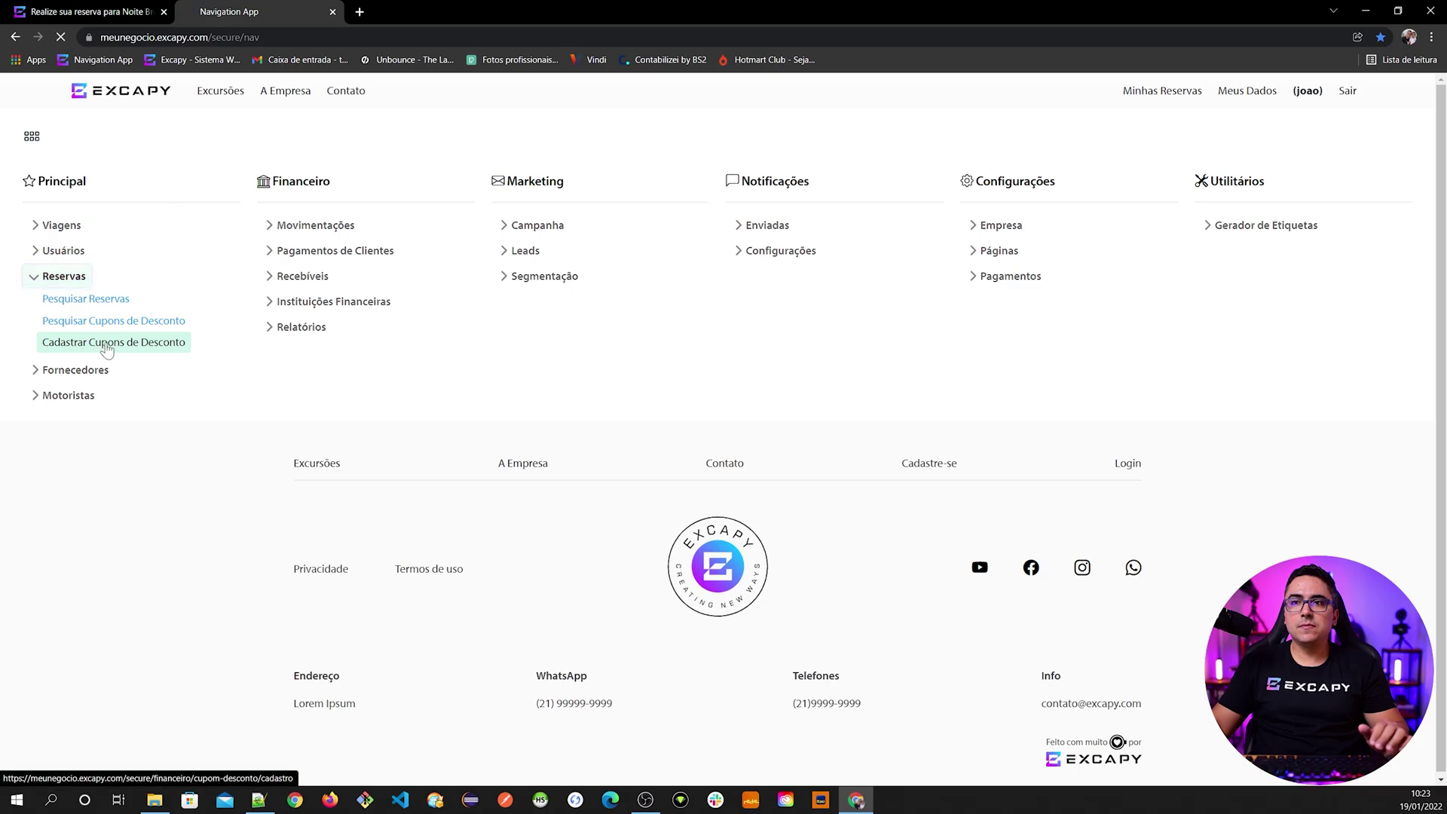
# - Register a R$ 390,00 coupon expiring 10/02/2022 and view its details
pyautogui.click(408, 299)
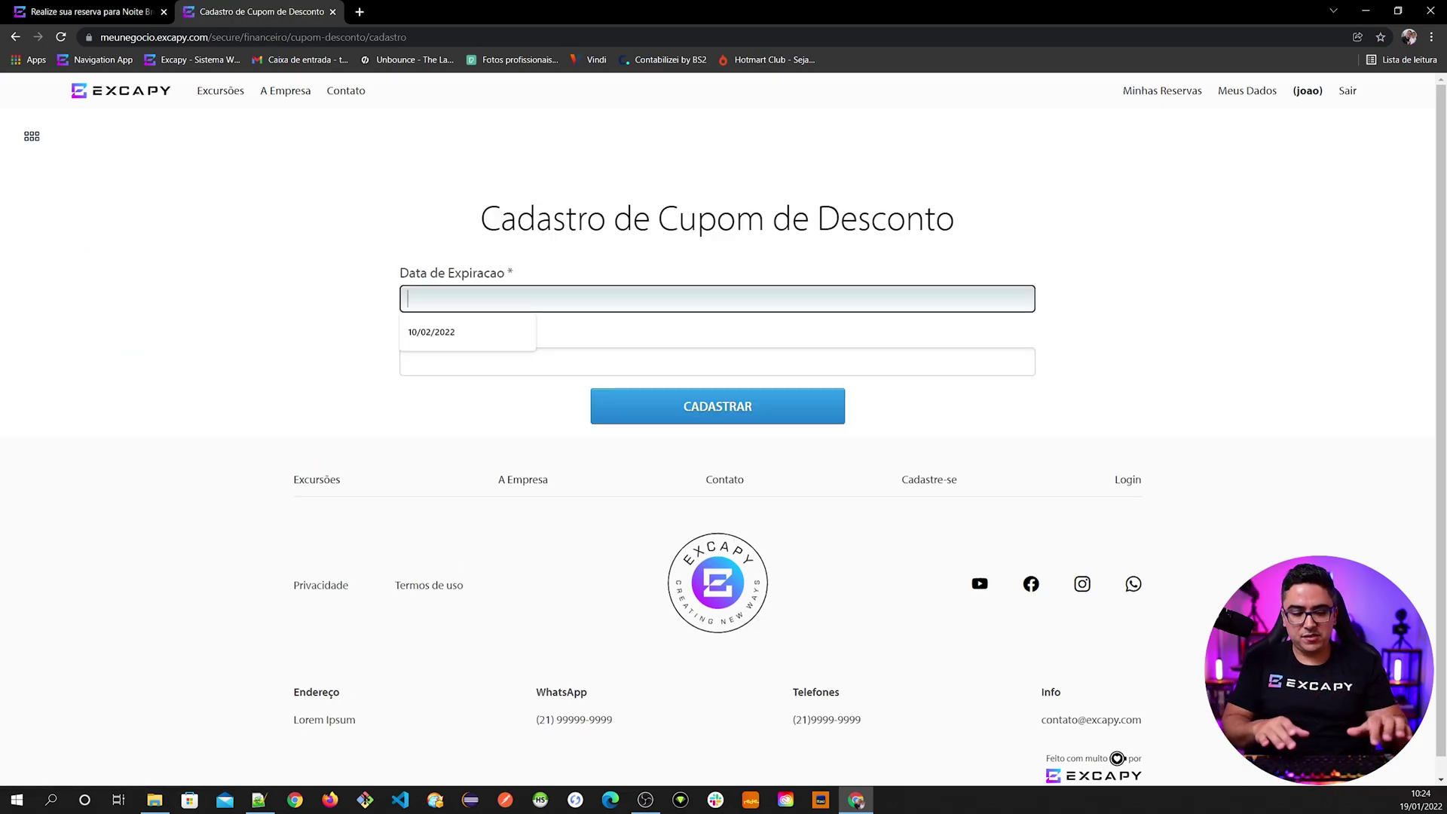
pyautogui.write('10/02/2022')
pyautogui.press('Tab')
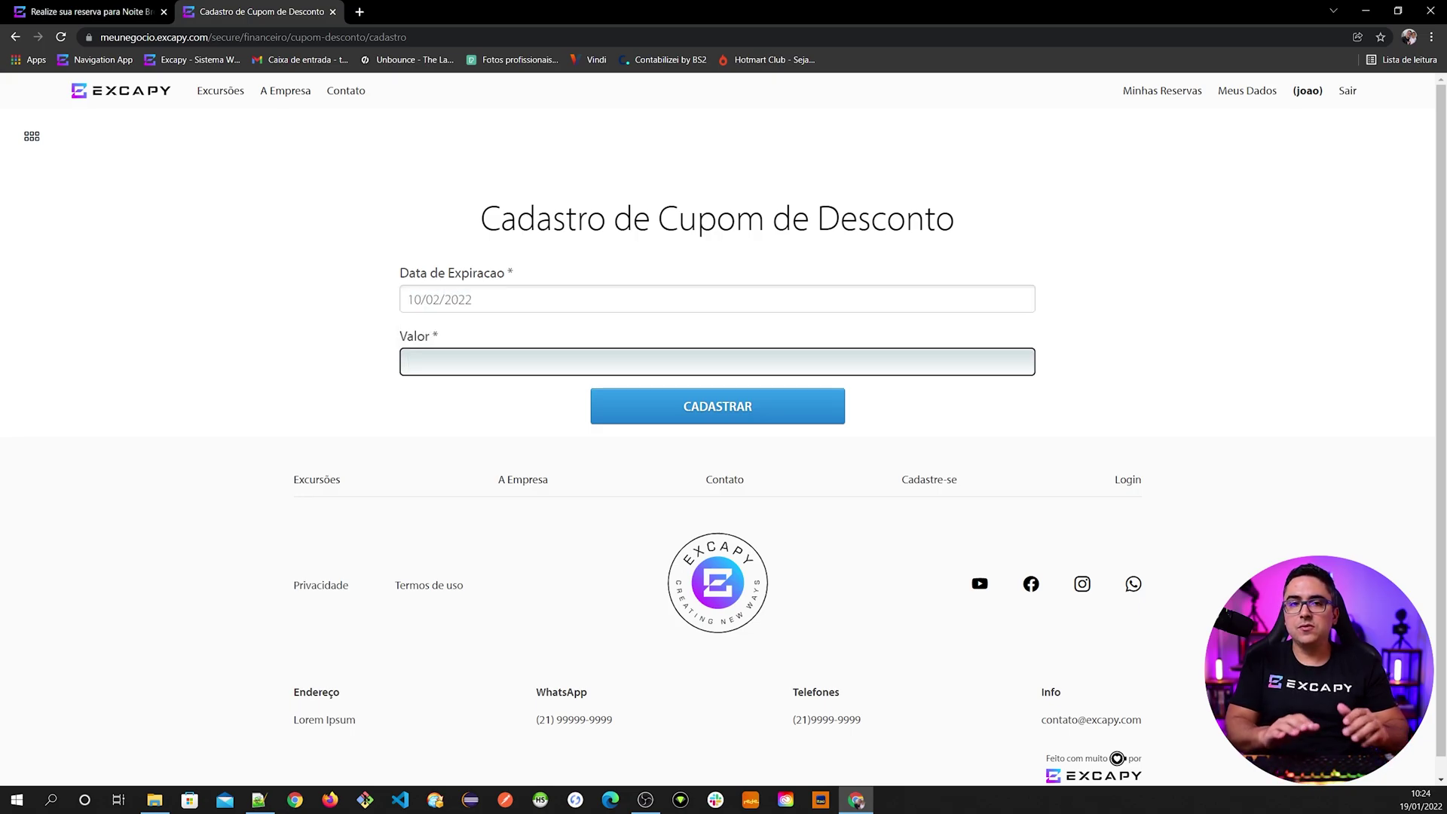
pyautogui.write('390,00')
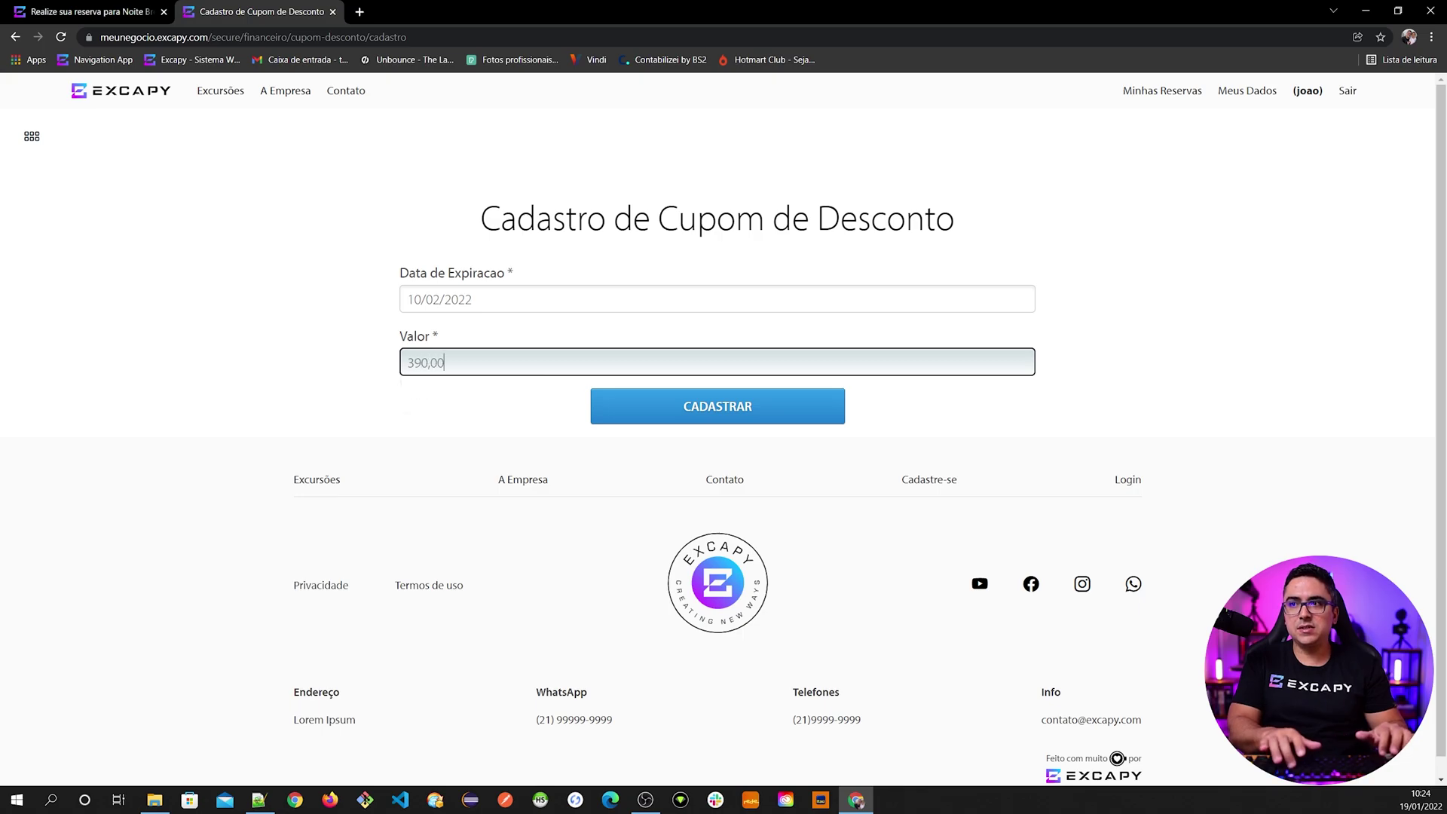
pyautogui.click(698, 414)
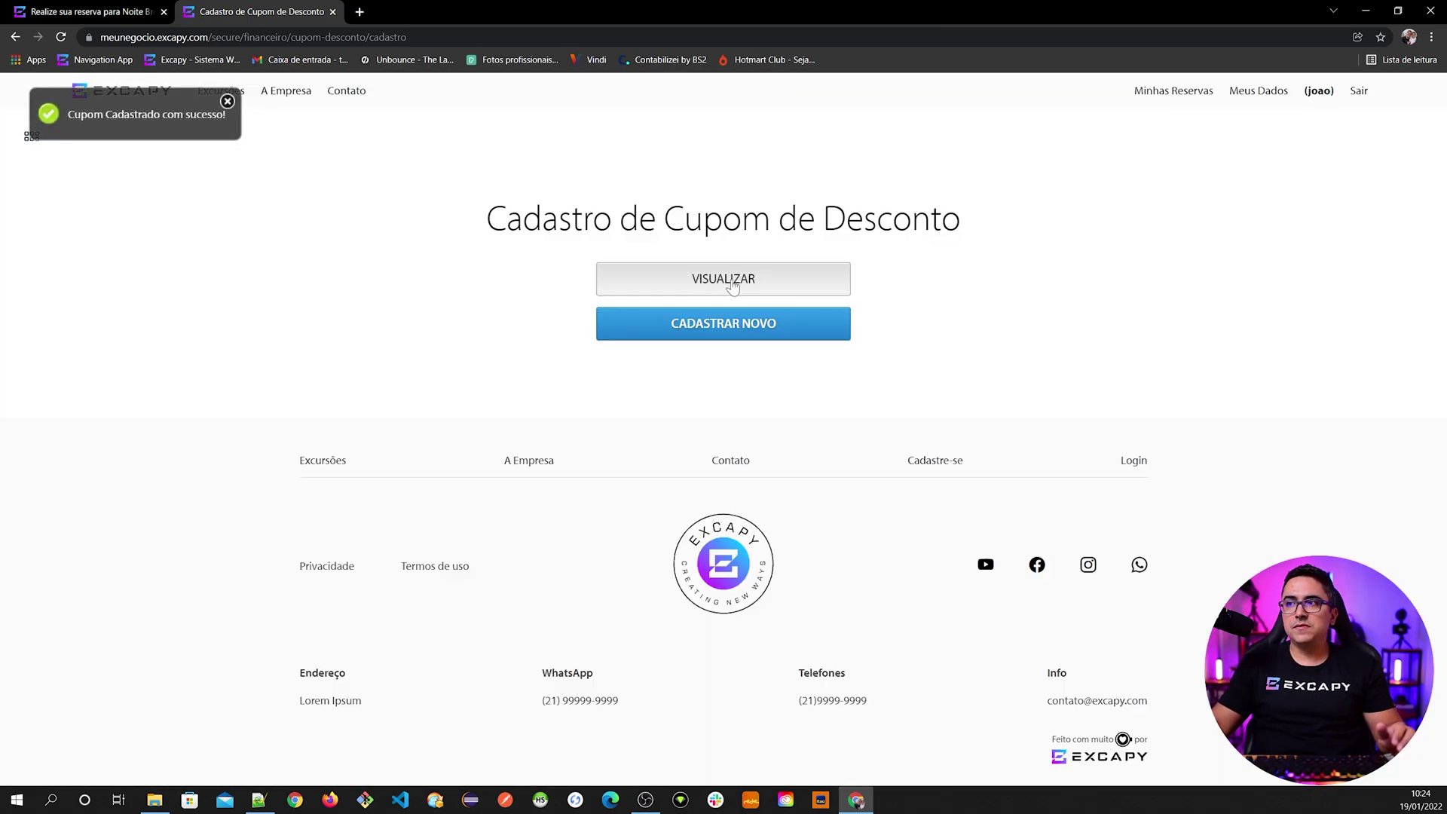
pyautogui.click(710, 283)
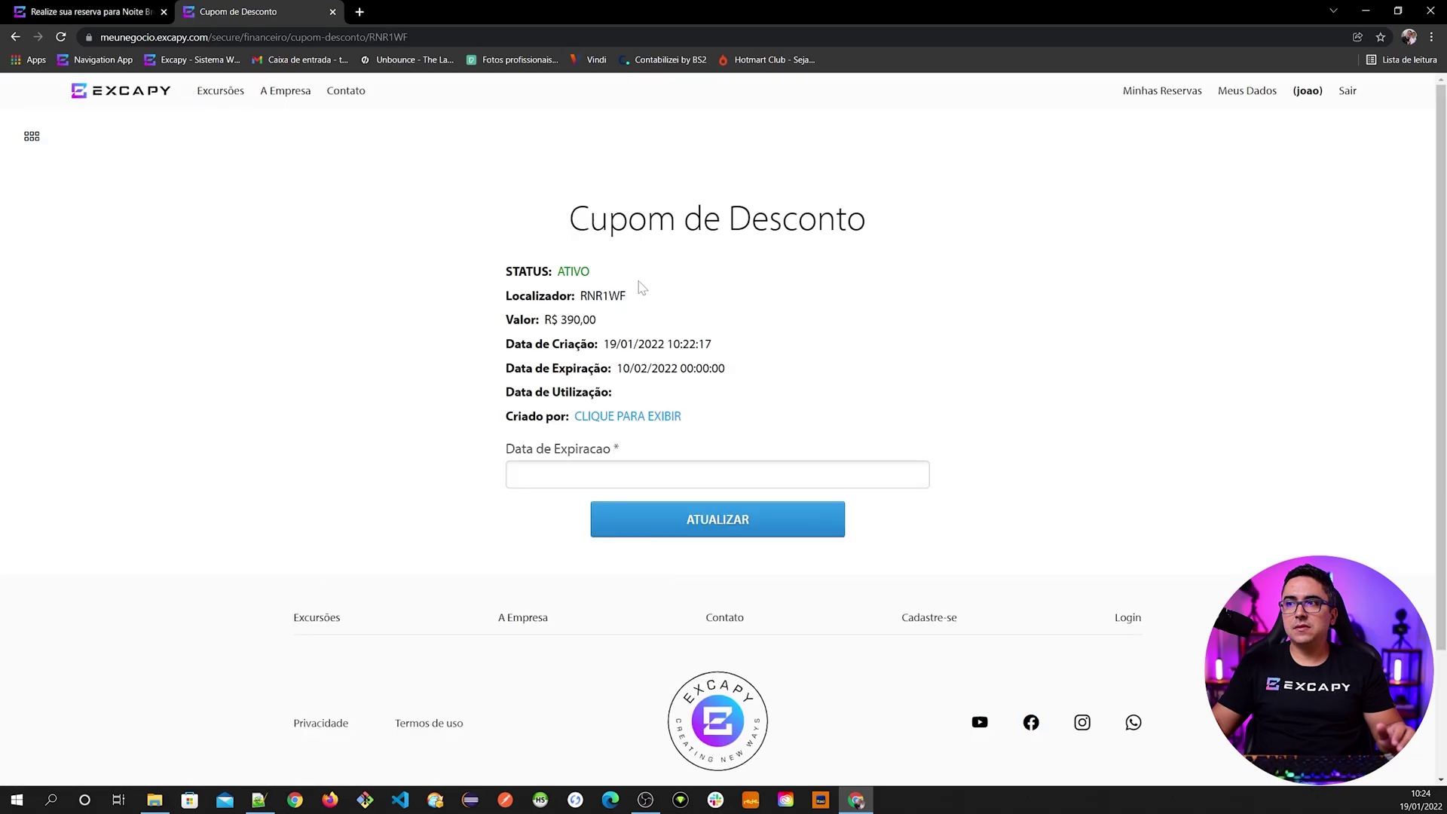
# - Copy coupon code RNR1WF into the reservation's Código do Cupom field, then return to the coupon page
pyautogui.moveTo(586, 296); pyautogui.dragTo(619, 296)
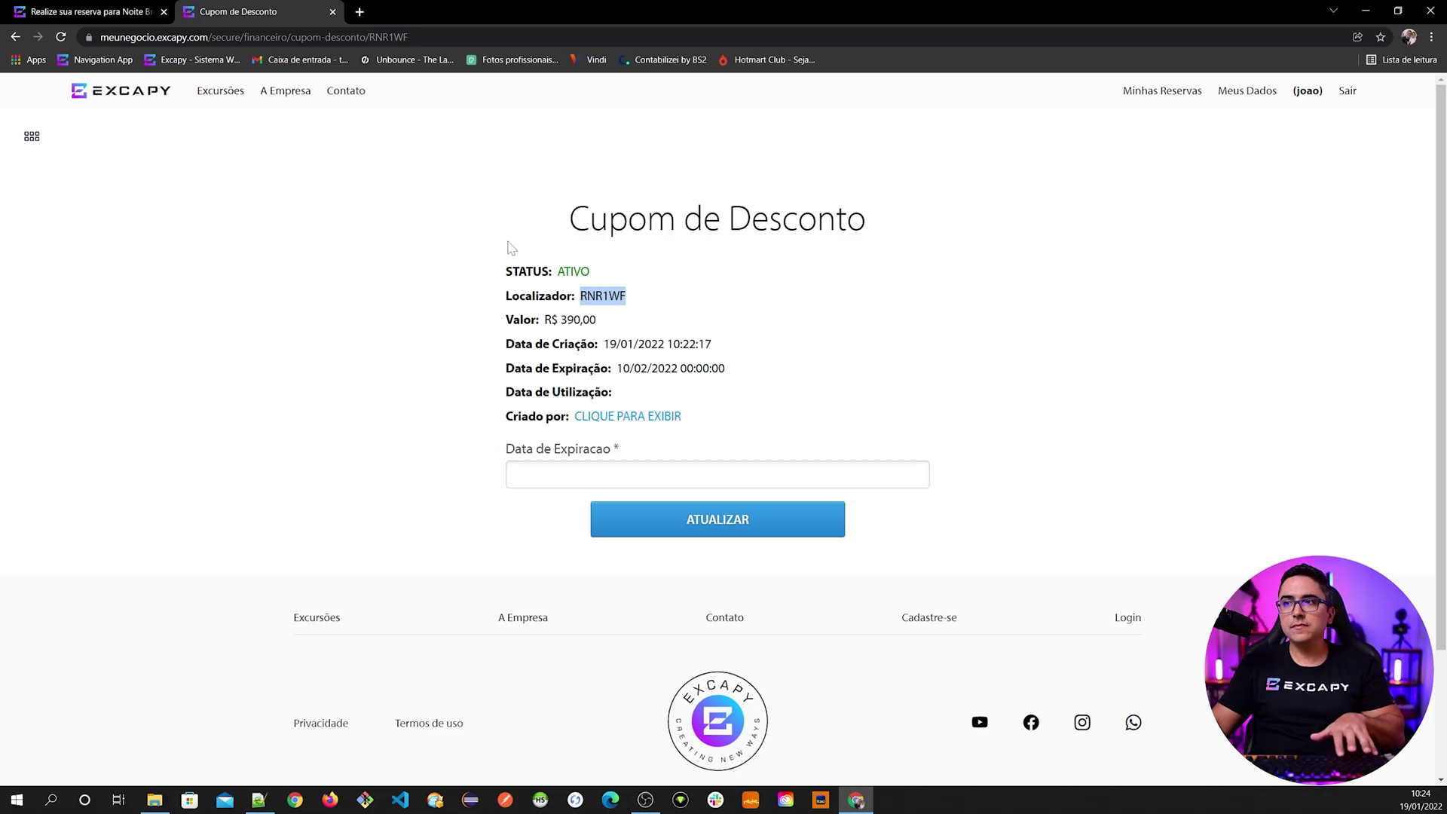
pyautogui.click(83, 11)
pyautogui.click(510, 401)
pyautogui.write('RNR1WF')
pyautogui.click(223, 15)
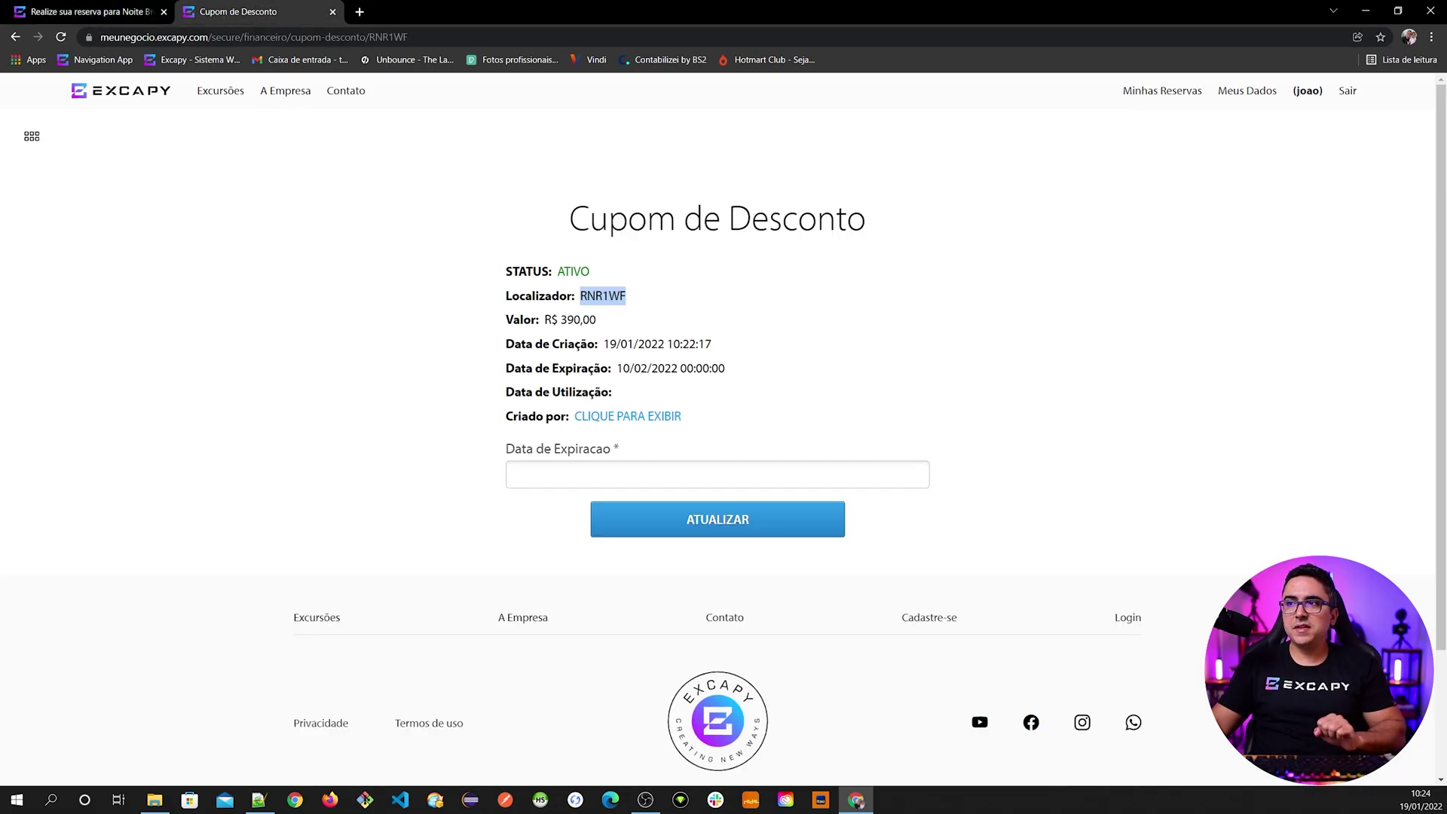
pyautogui.moveTo(505, 368); pyautogui.dragTo(634, 367)
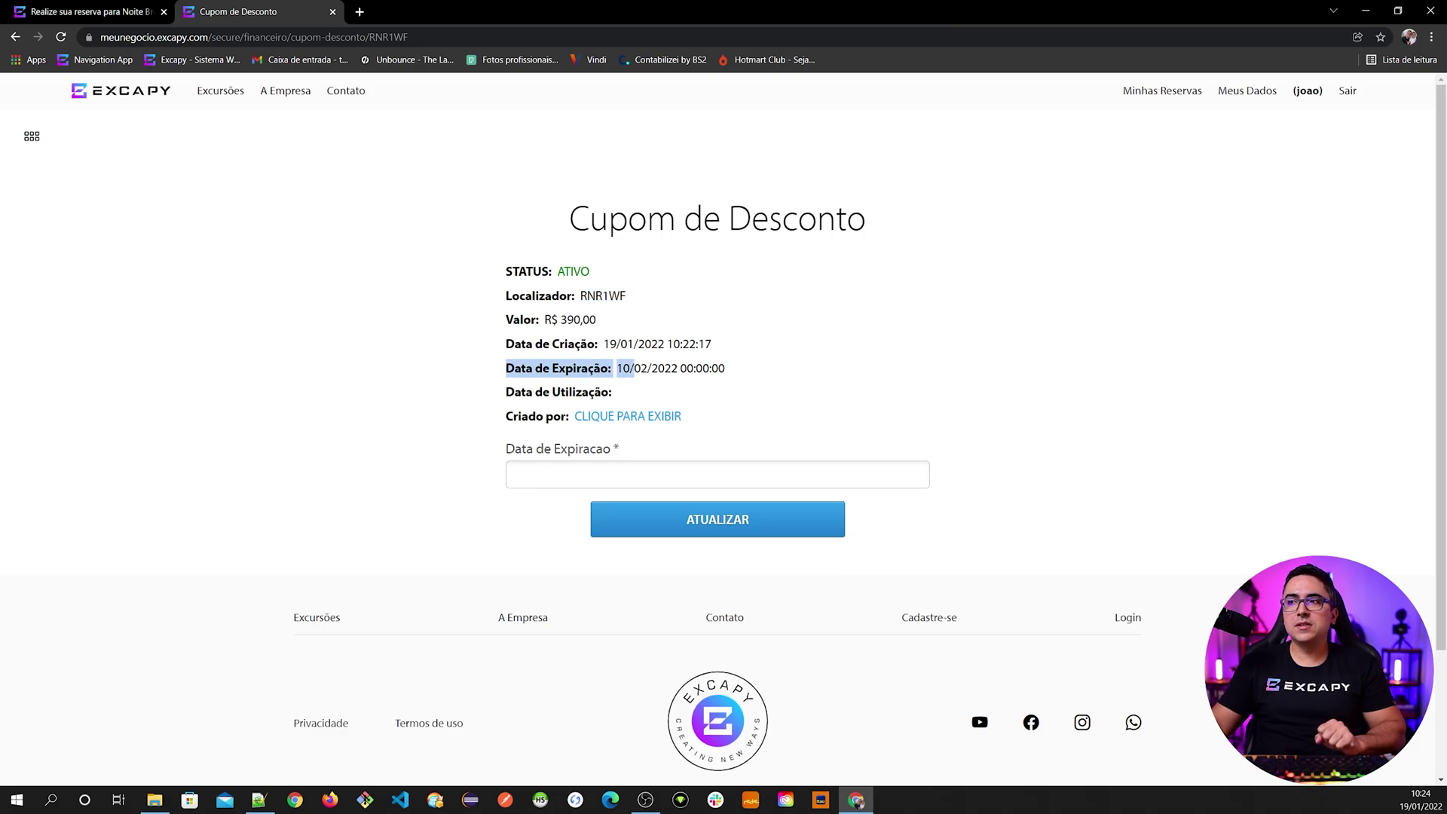
pyautogui.click(617, 374)
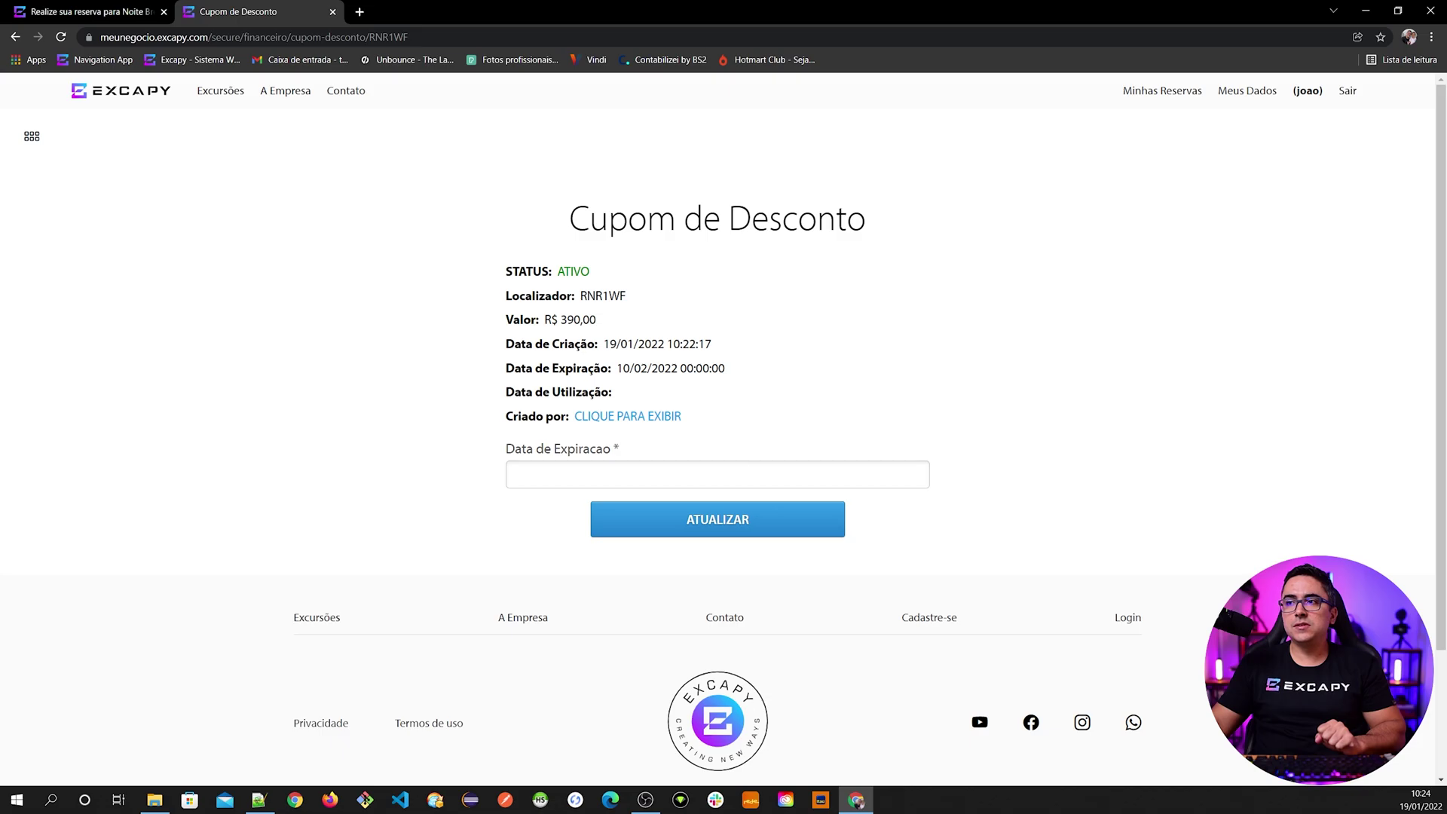
pyautogui.click(91, 12)
pyautogui.scroll(-1, 332, 429)
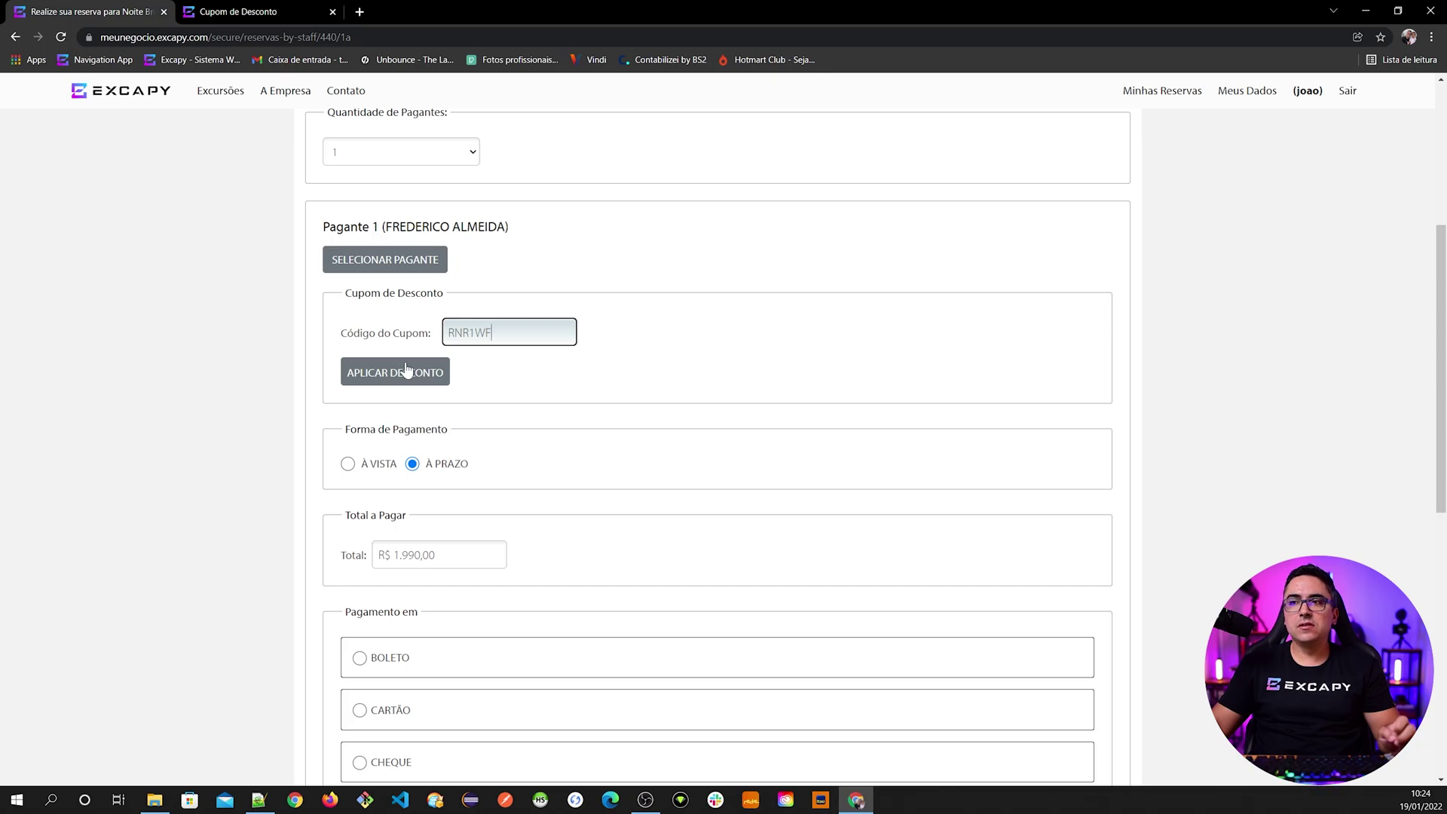
pyautogui.click(399, 372)
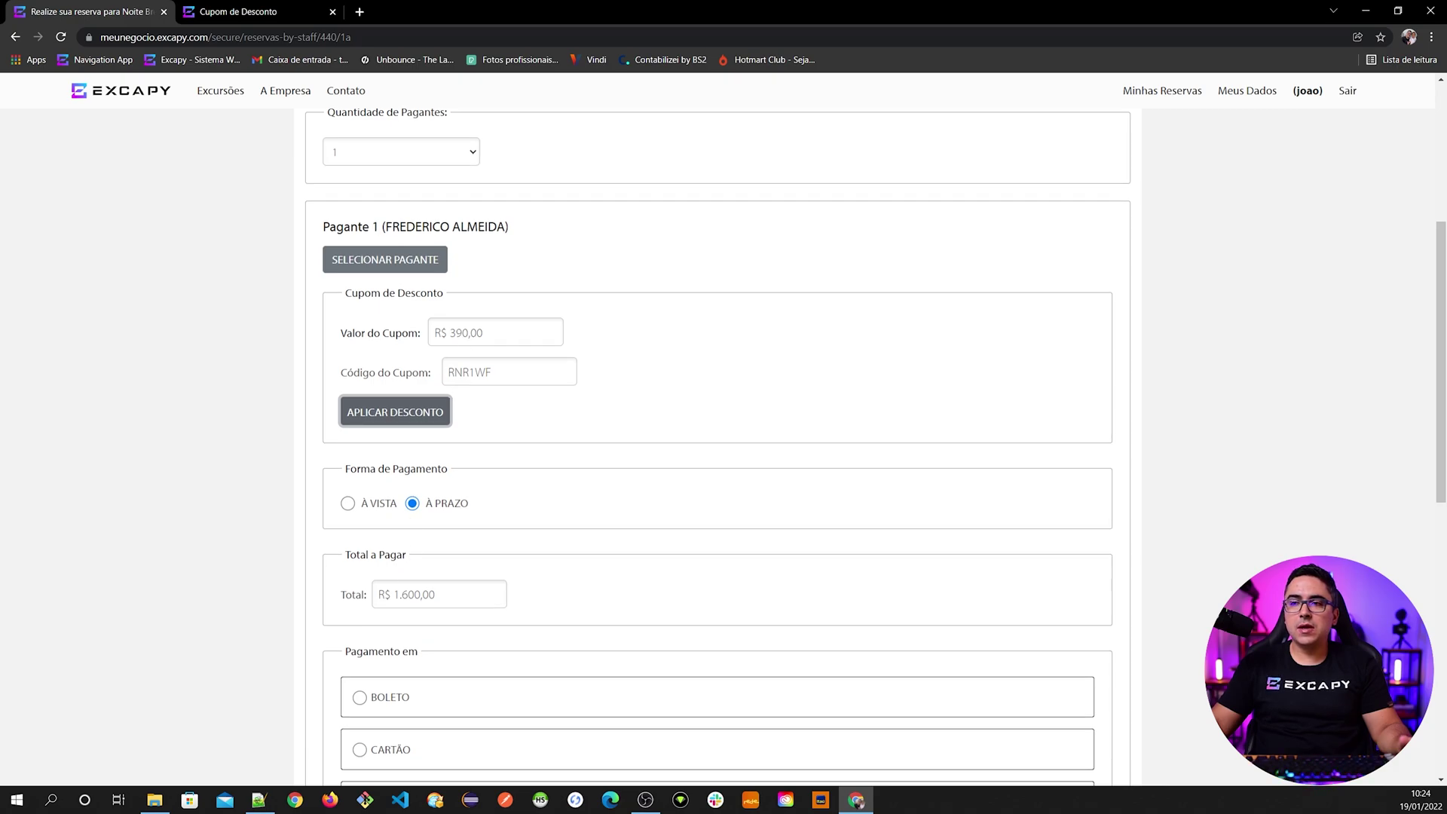
pyautogui.scroll(4, 497, 309)
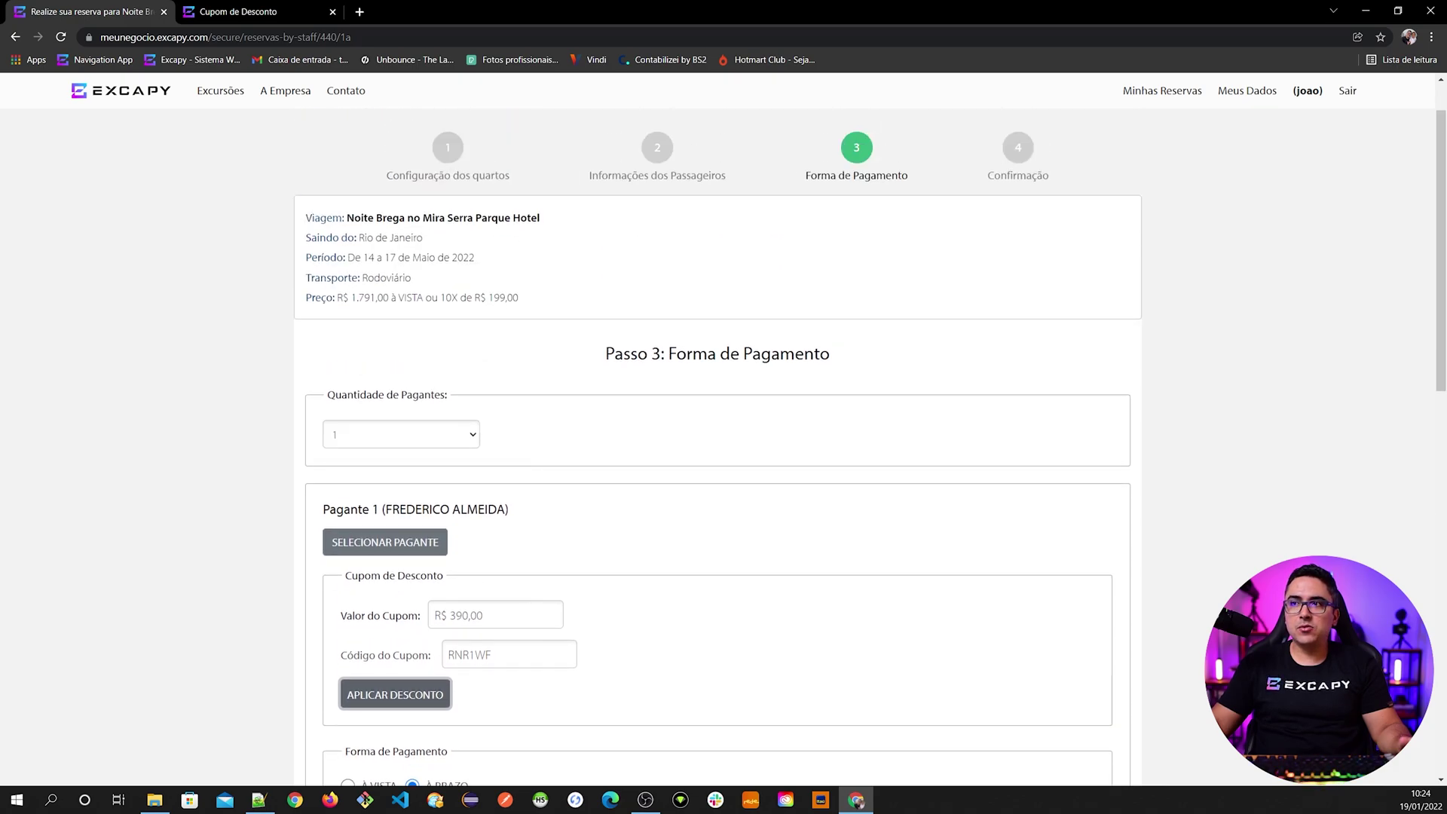
pyautogui.scroll(-3, 556, 579)
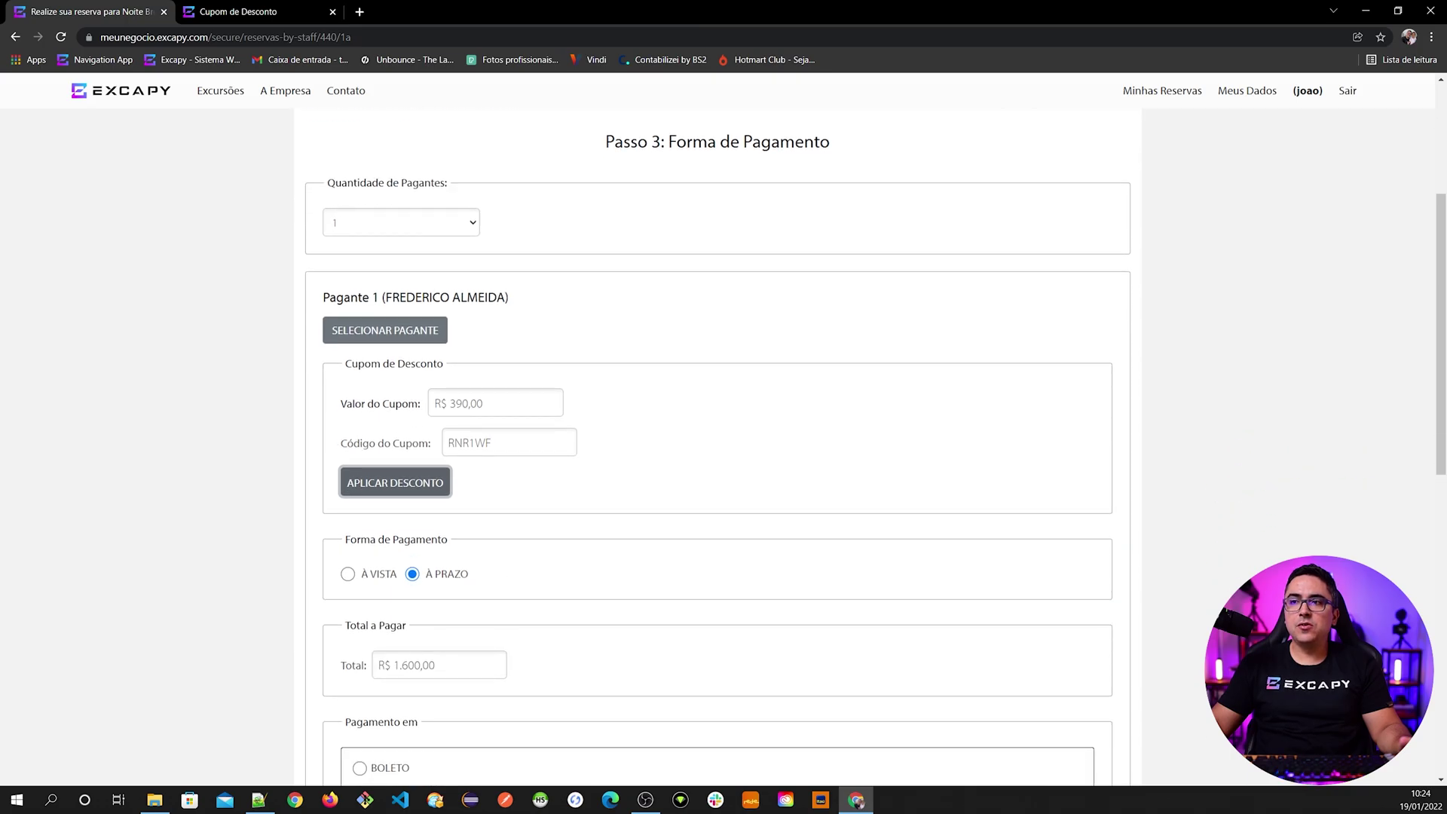
pyautogui.click(377, 575)
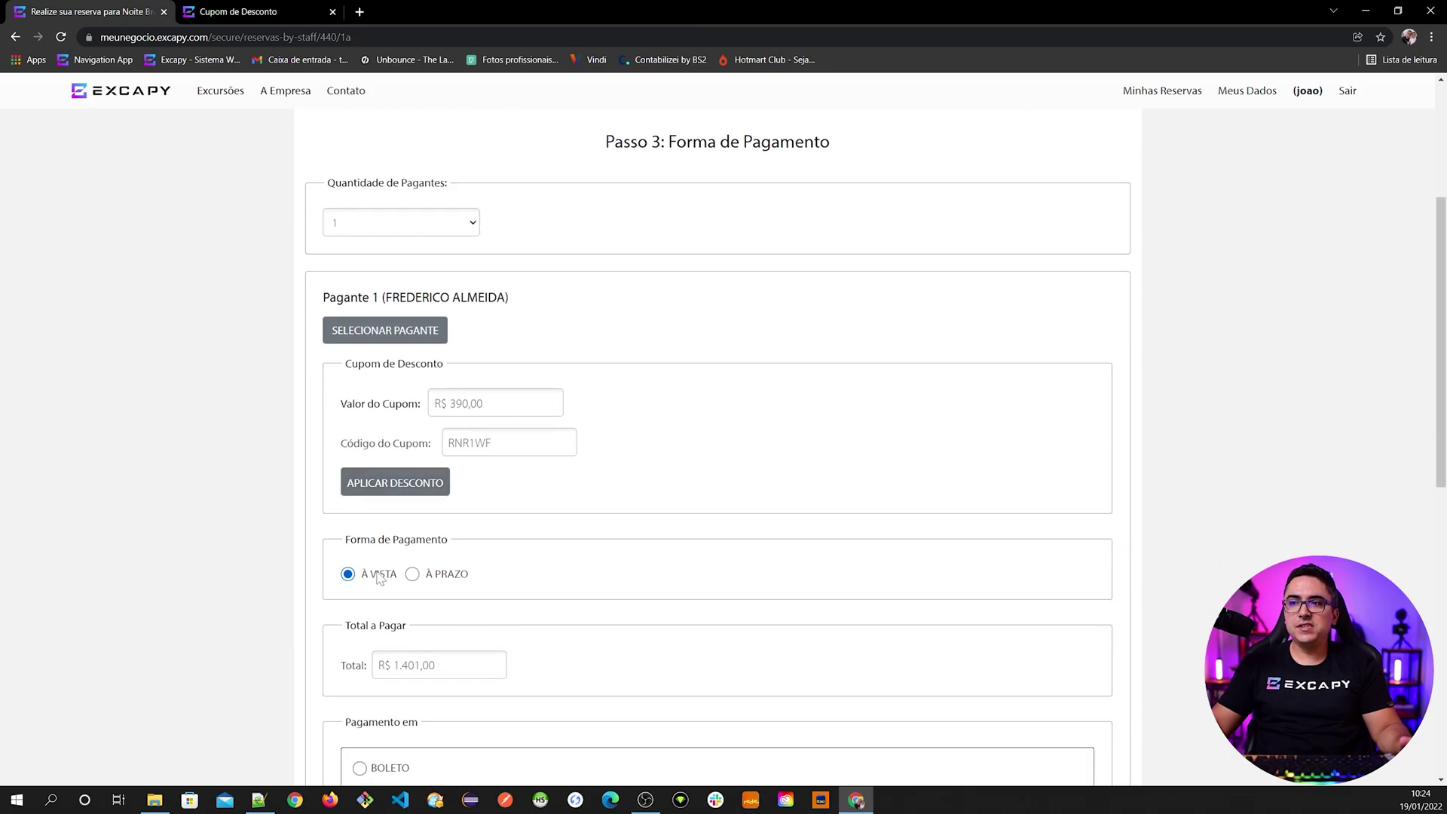
pyautogui.scroll(-1, 475, 647)
pyautogui.scroll(3, 467, 527)
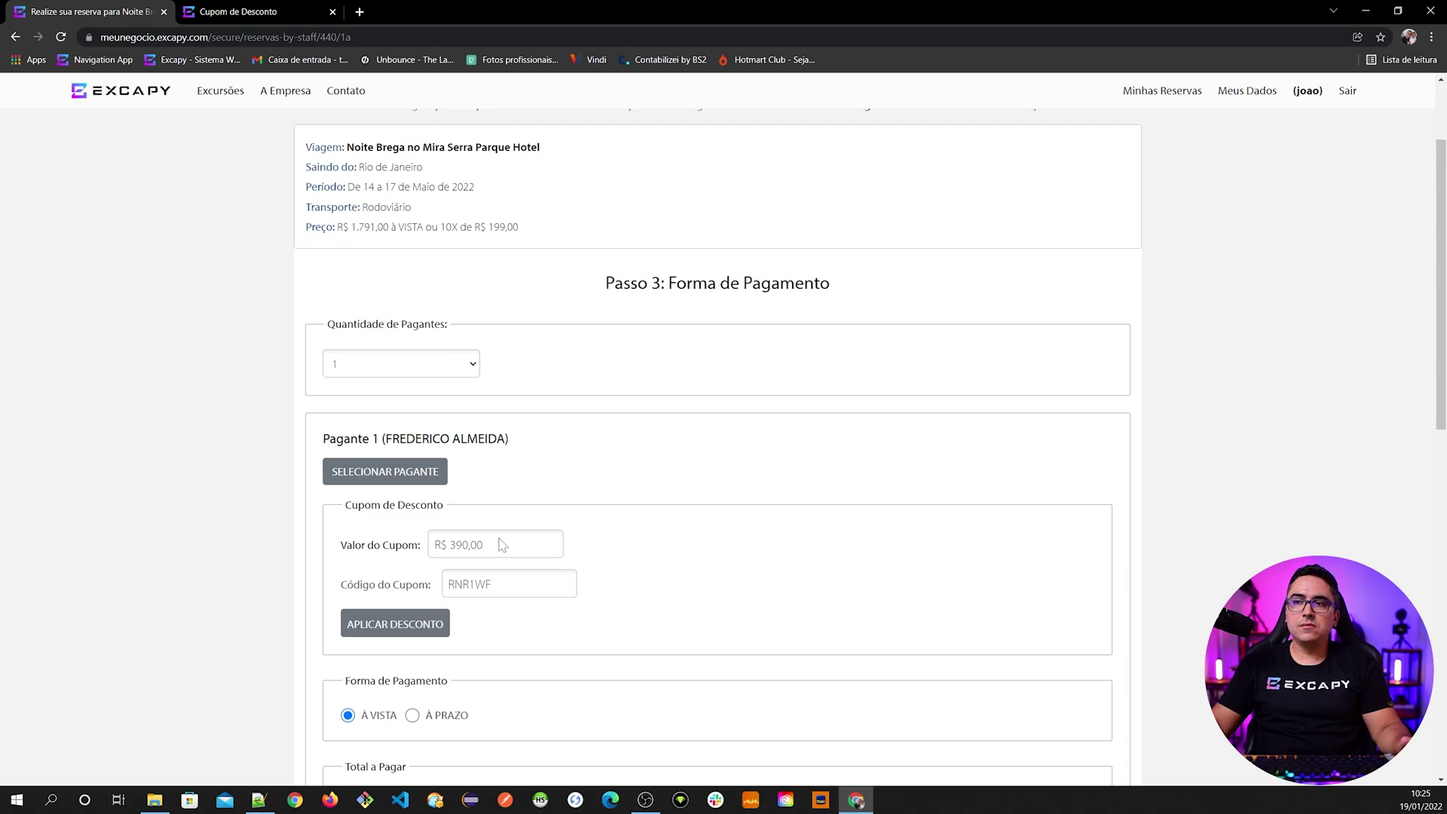
pyautogui.scroll(-3, 494, 548)
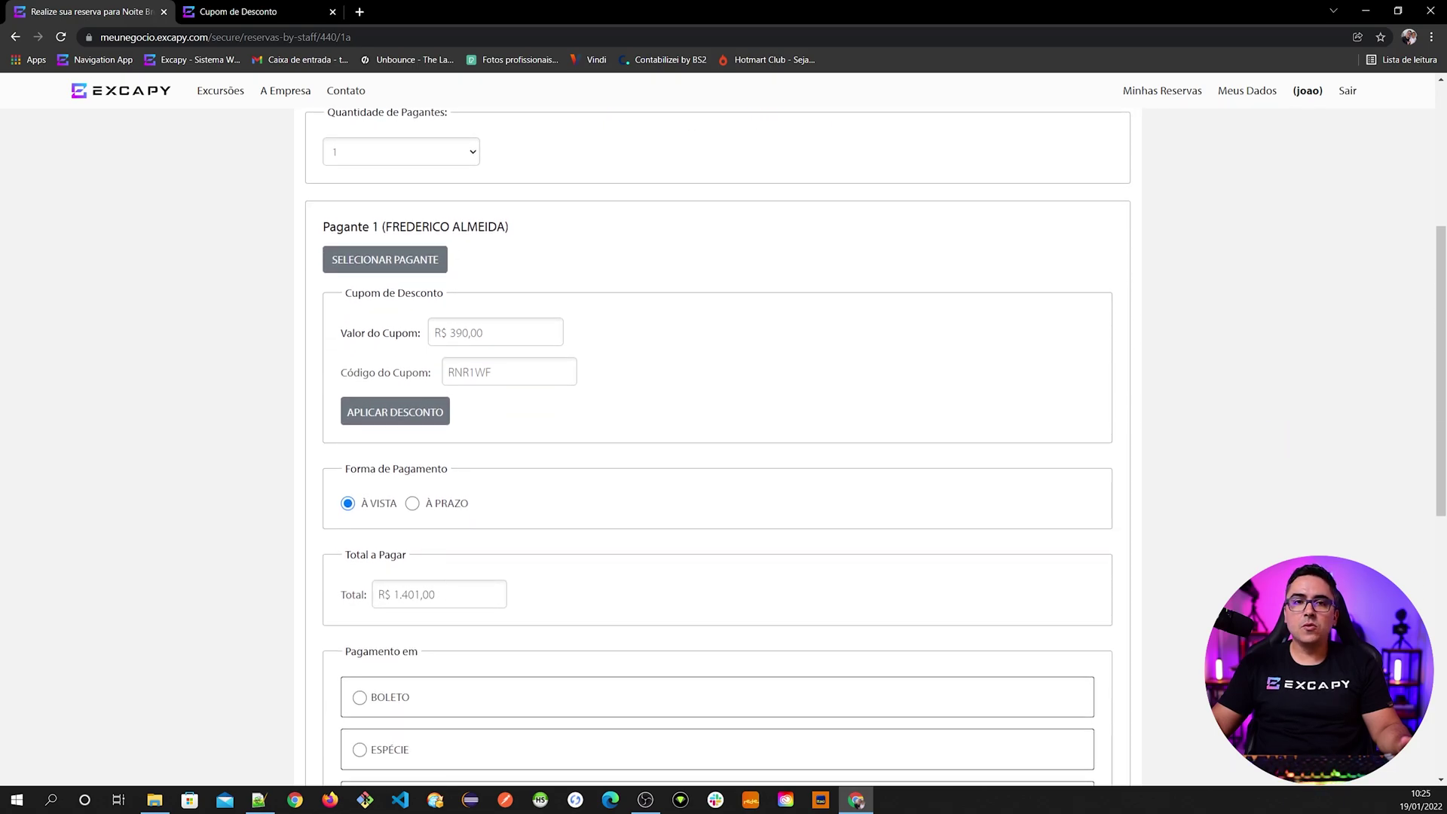
pyautogui.scroll(-3, 717, 445)
pyautogui.moveTo(347, 343); pyautogui.dragTo(404, 343)
pyautogui.click(439, 382)
pyautogui.click(520, 391)
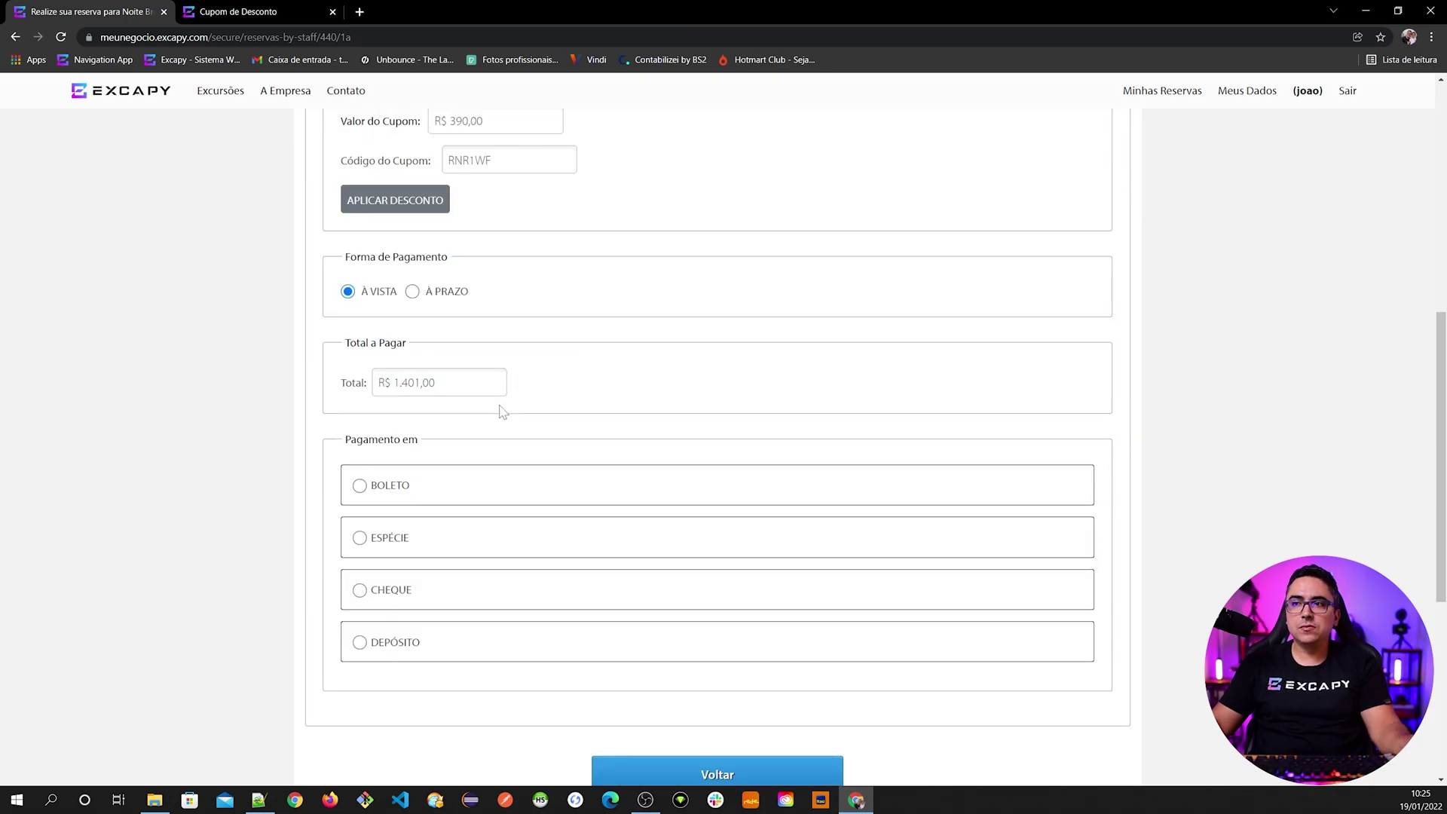
pyautogui.scroll(-1, 411, 527)
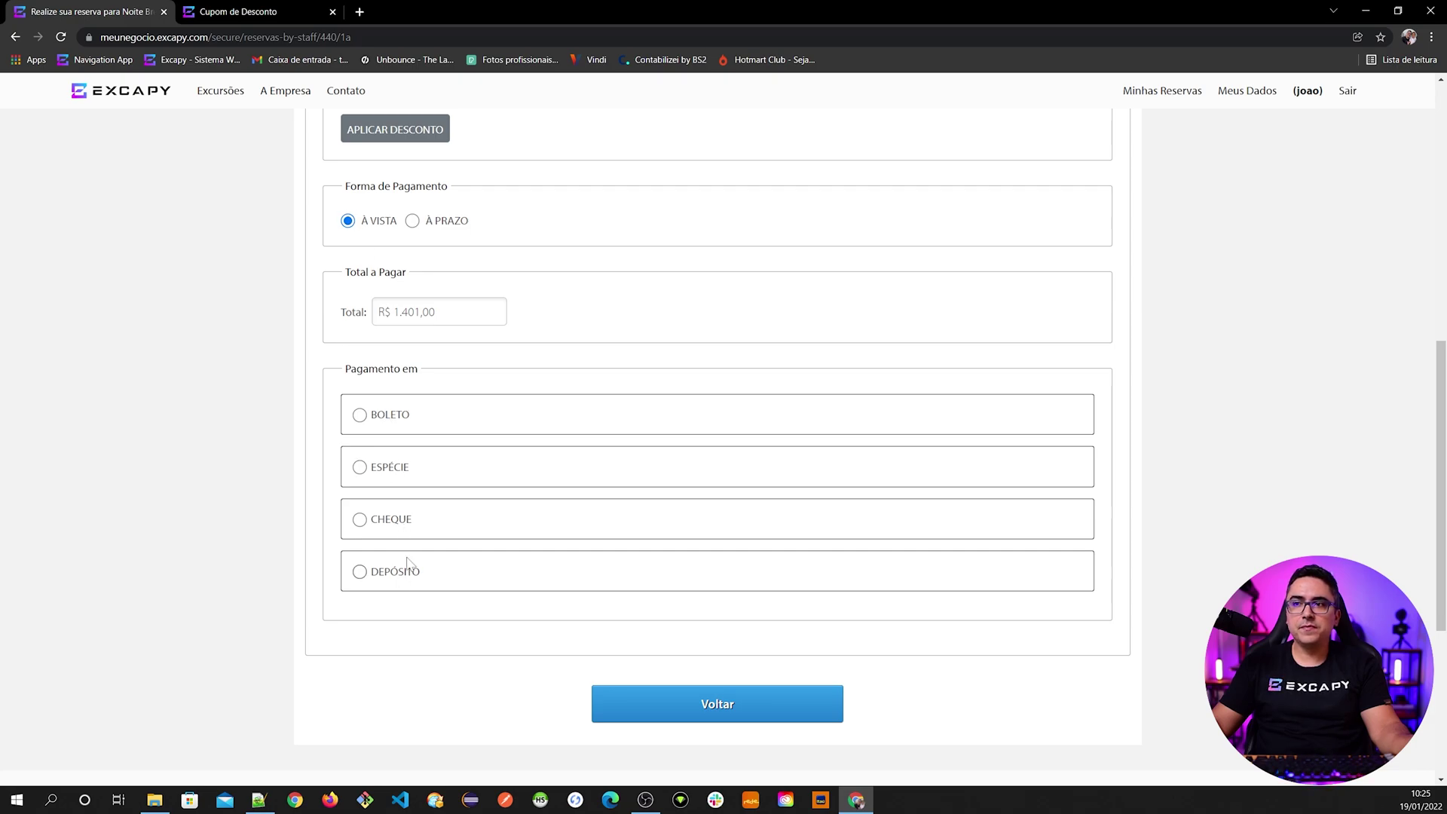
# - Settle on Cheque as the payment method, 1x R$ 1.401,00, and review the cheque detail fields
pyautogui.click(407, 422)
pyautogui.scroll(-1, 324, 558)
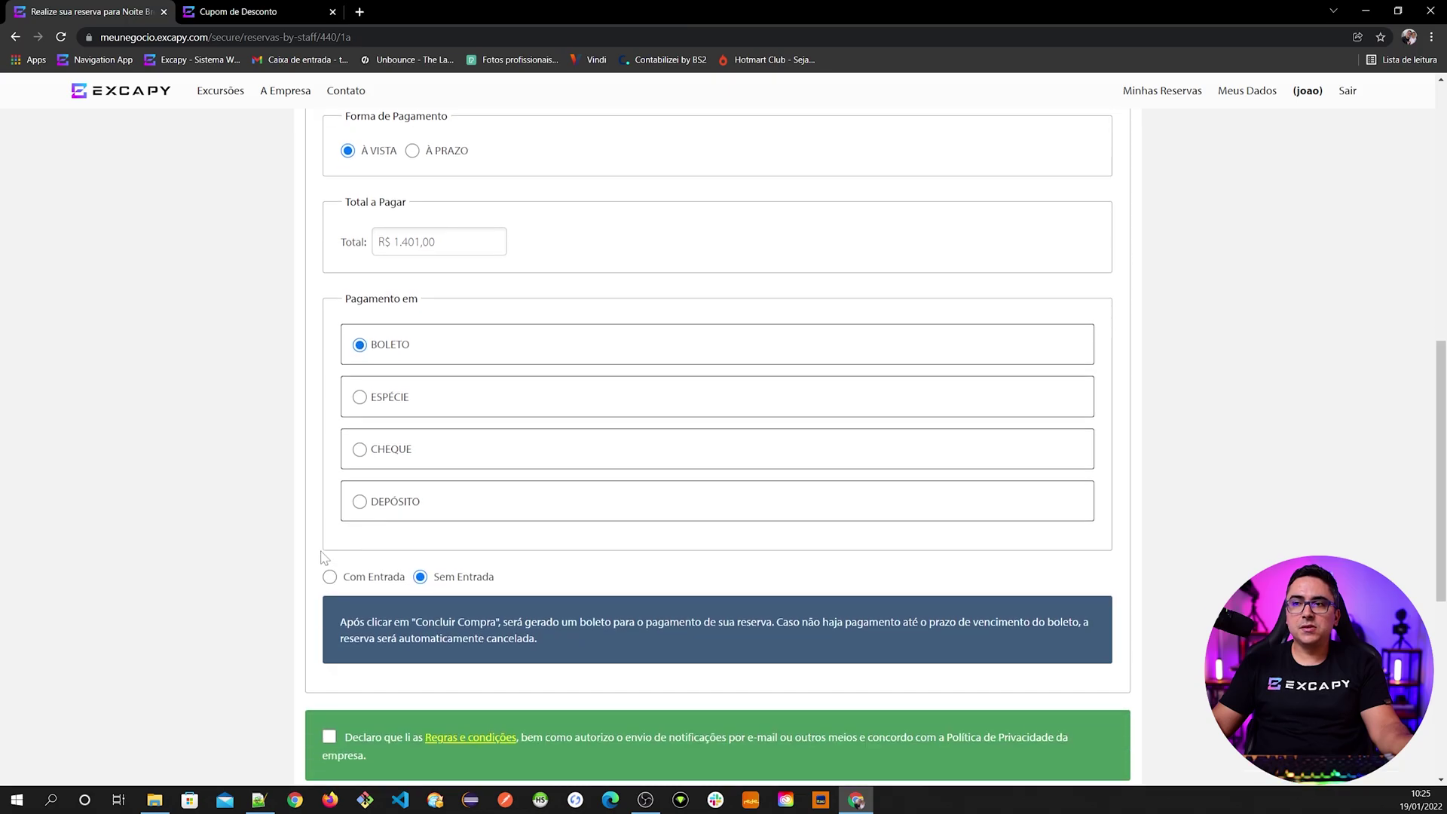
pyautogui.click(397, 401)
pyautogui.click(396, 458)
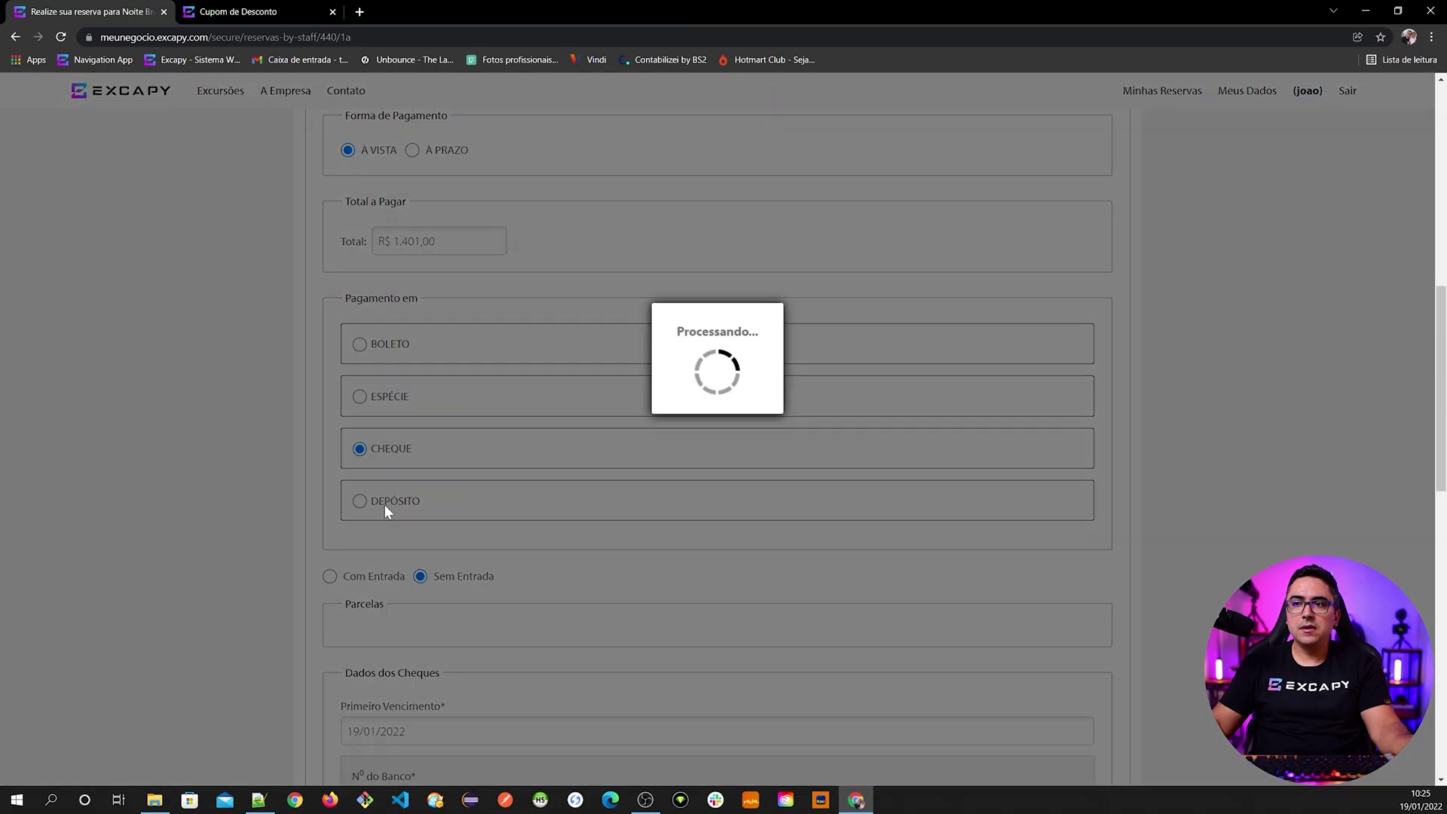
pyautogui.scroll(-2, 385, 505)
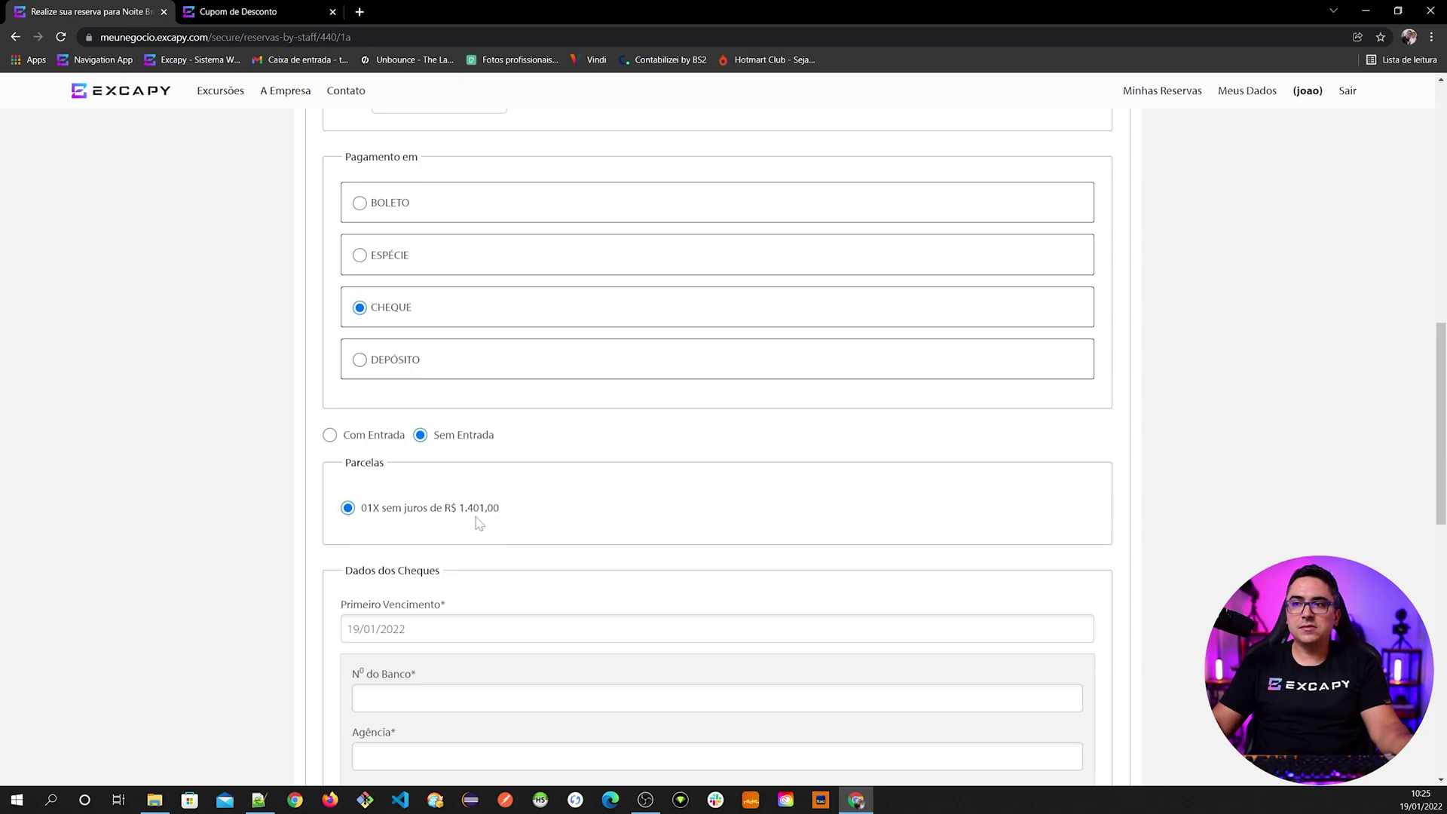
pyautogui.scroll(-1, 467, 589)
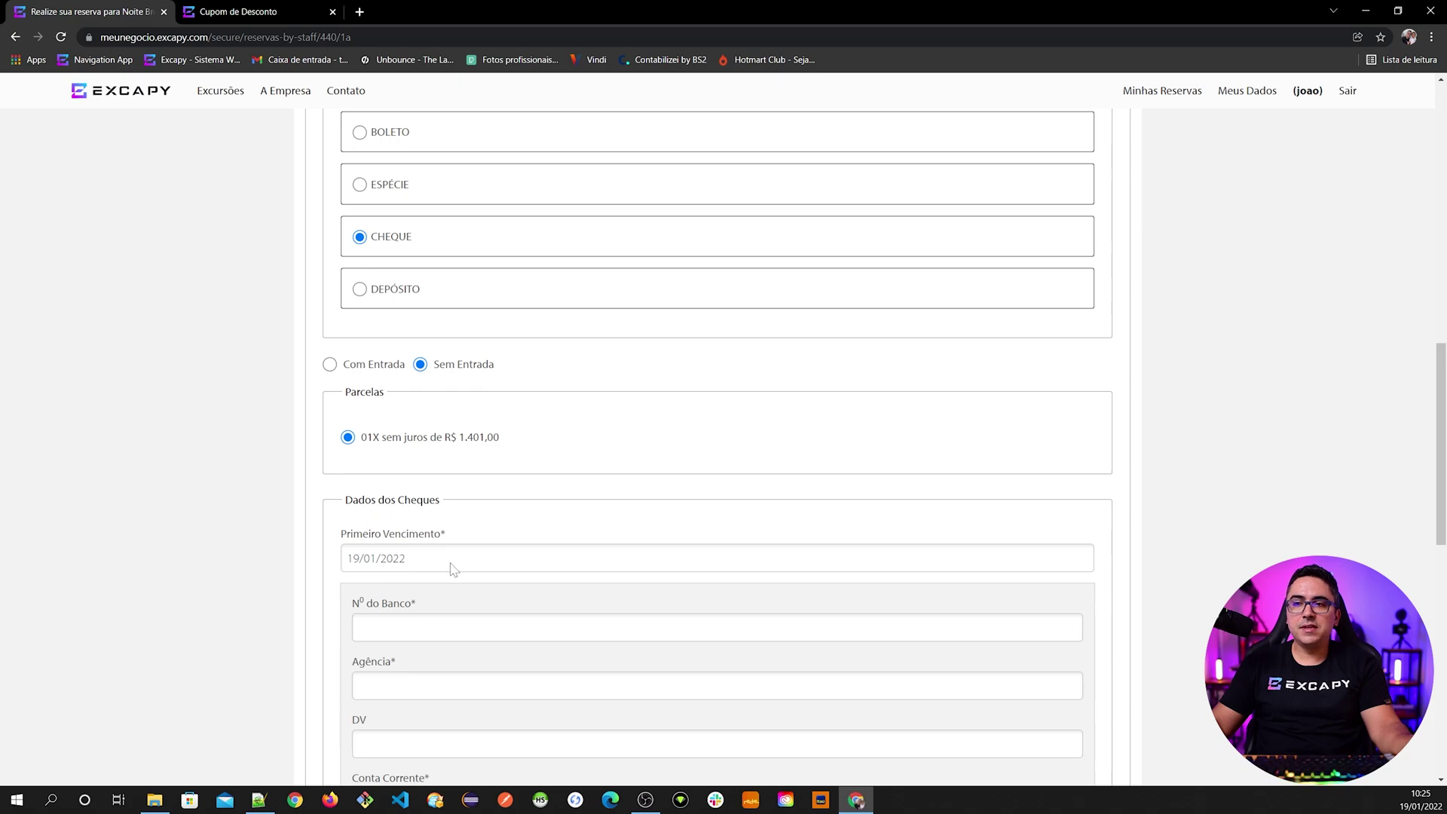
pyautogui.scroll(-1, 415, 565)
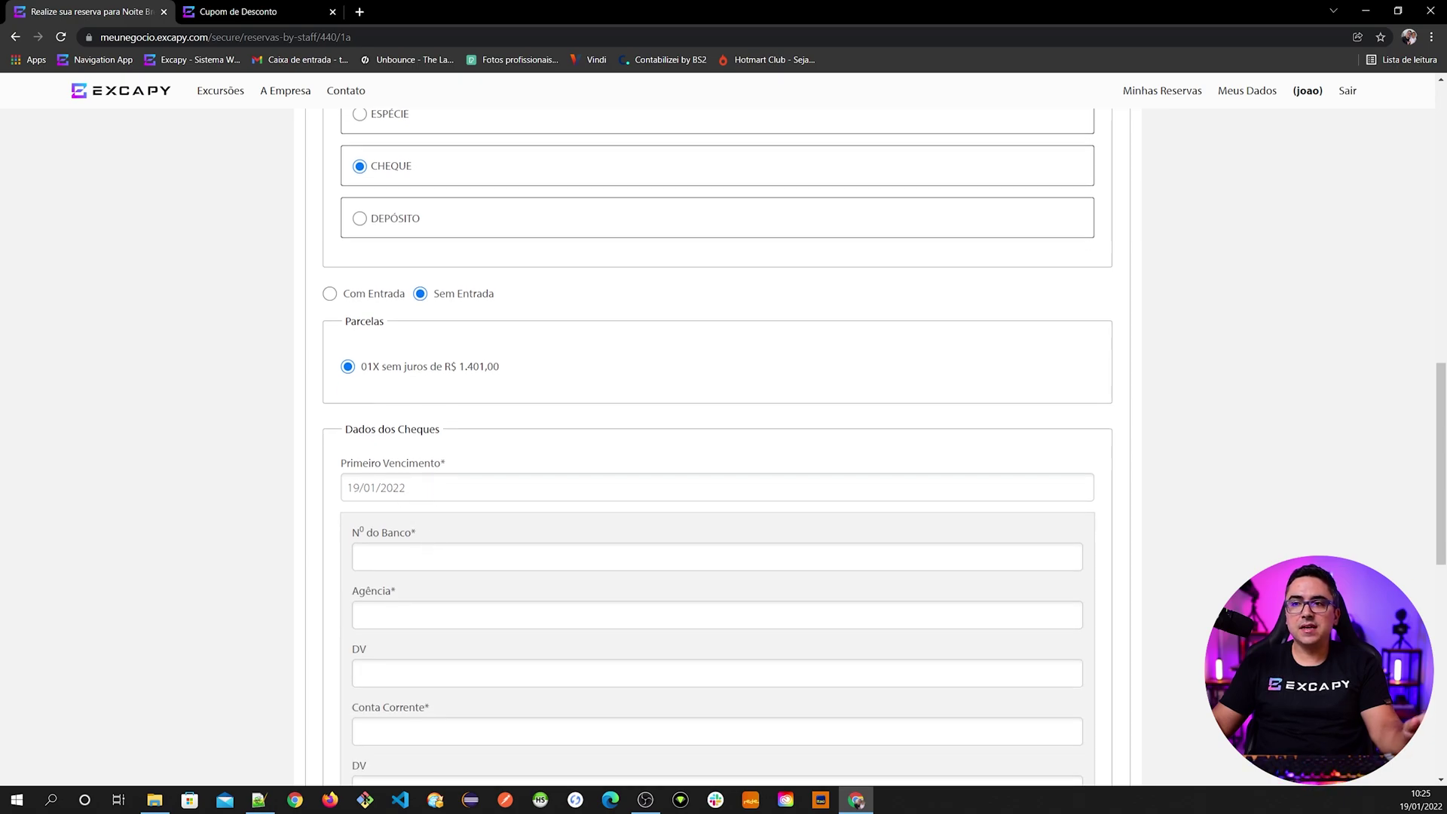
pyautogui.scroll(-2, 429, 488)
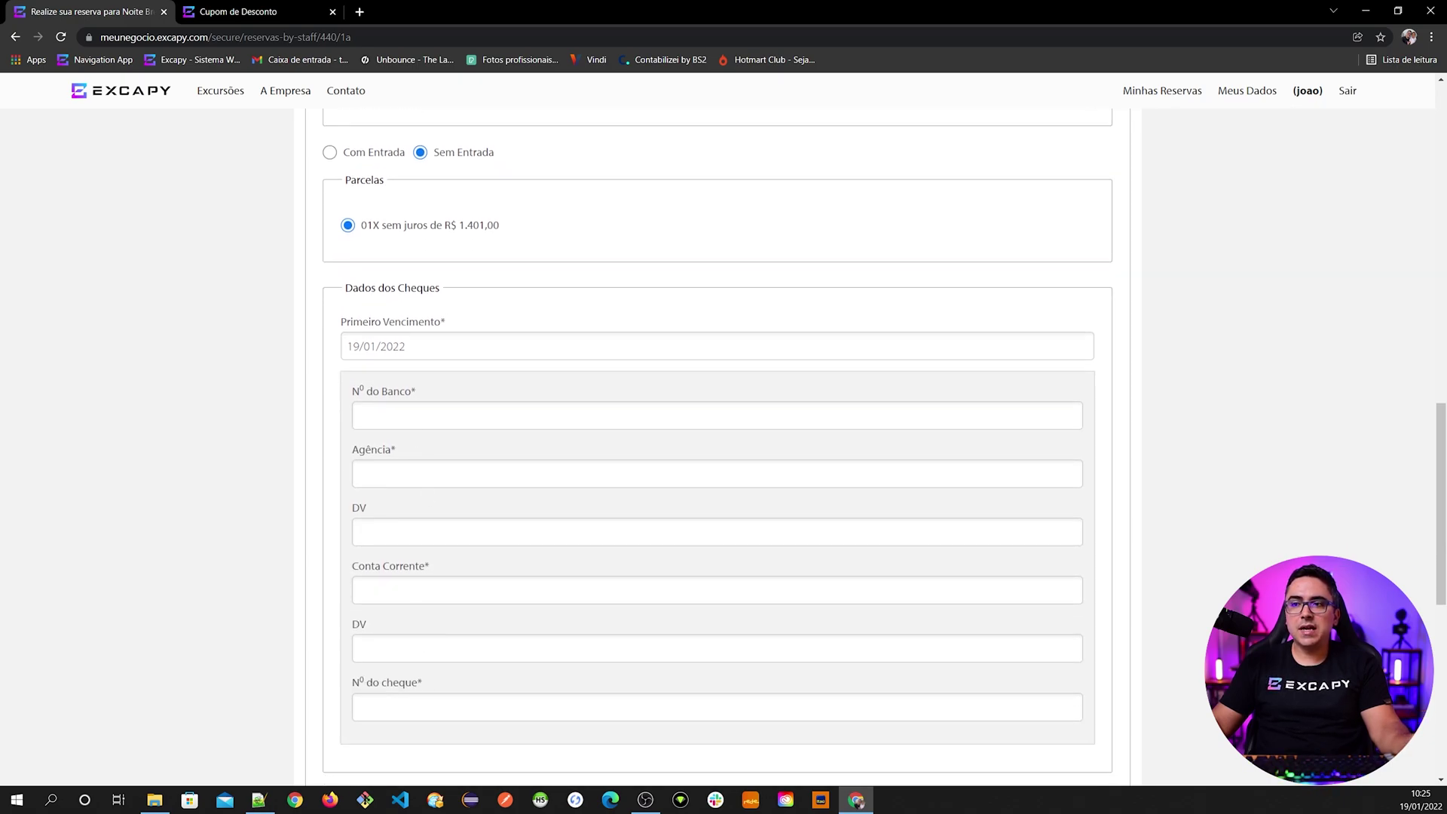
pyautogui.scroll(-3, 462, 649)
pyautogui.scroll(4, 495, 648)
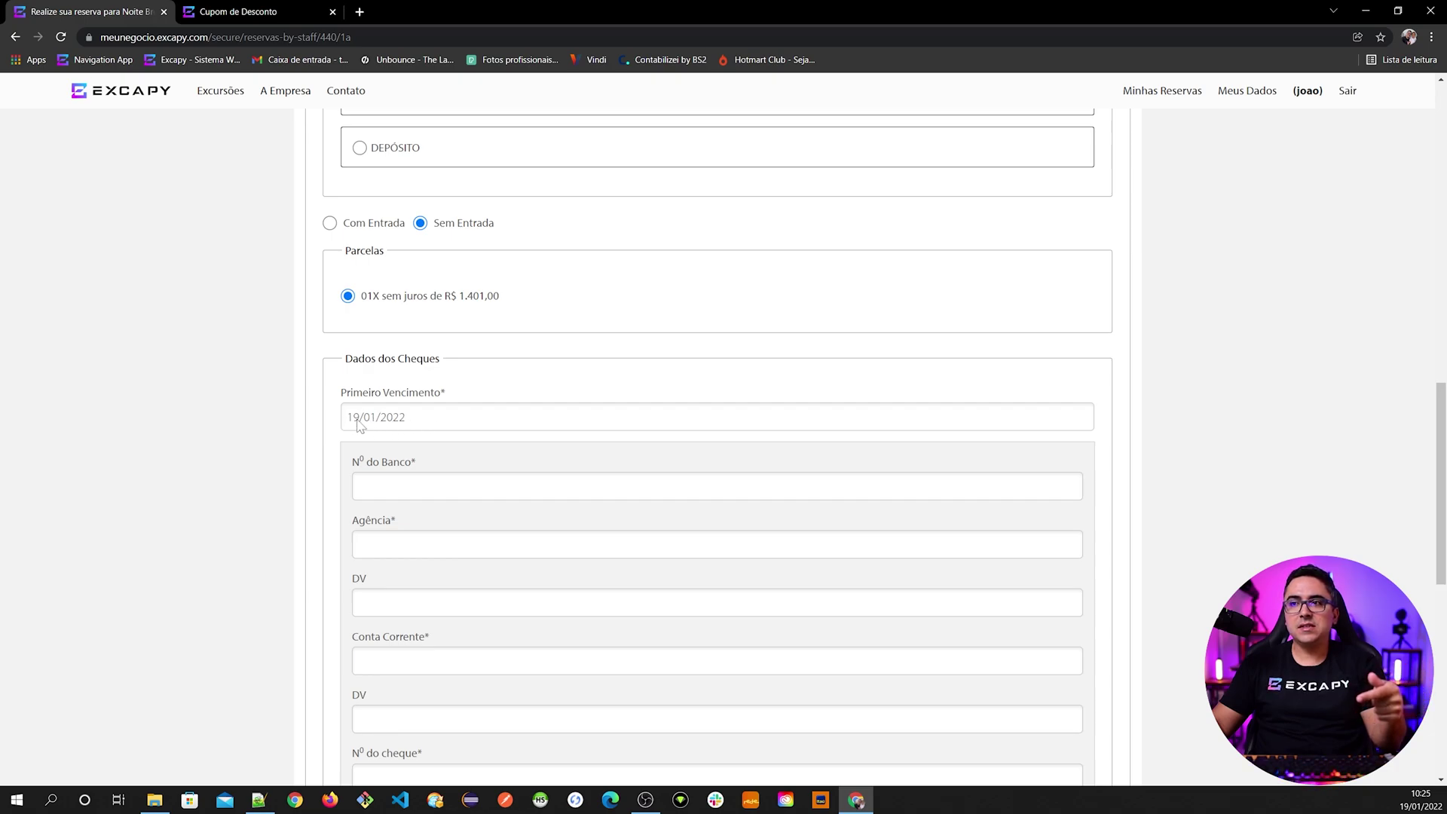
pyautogui.scroll(8, 422, 453)
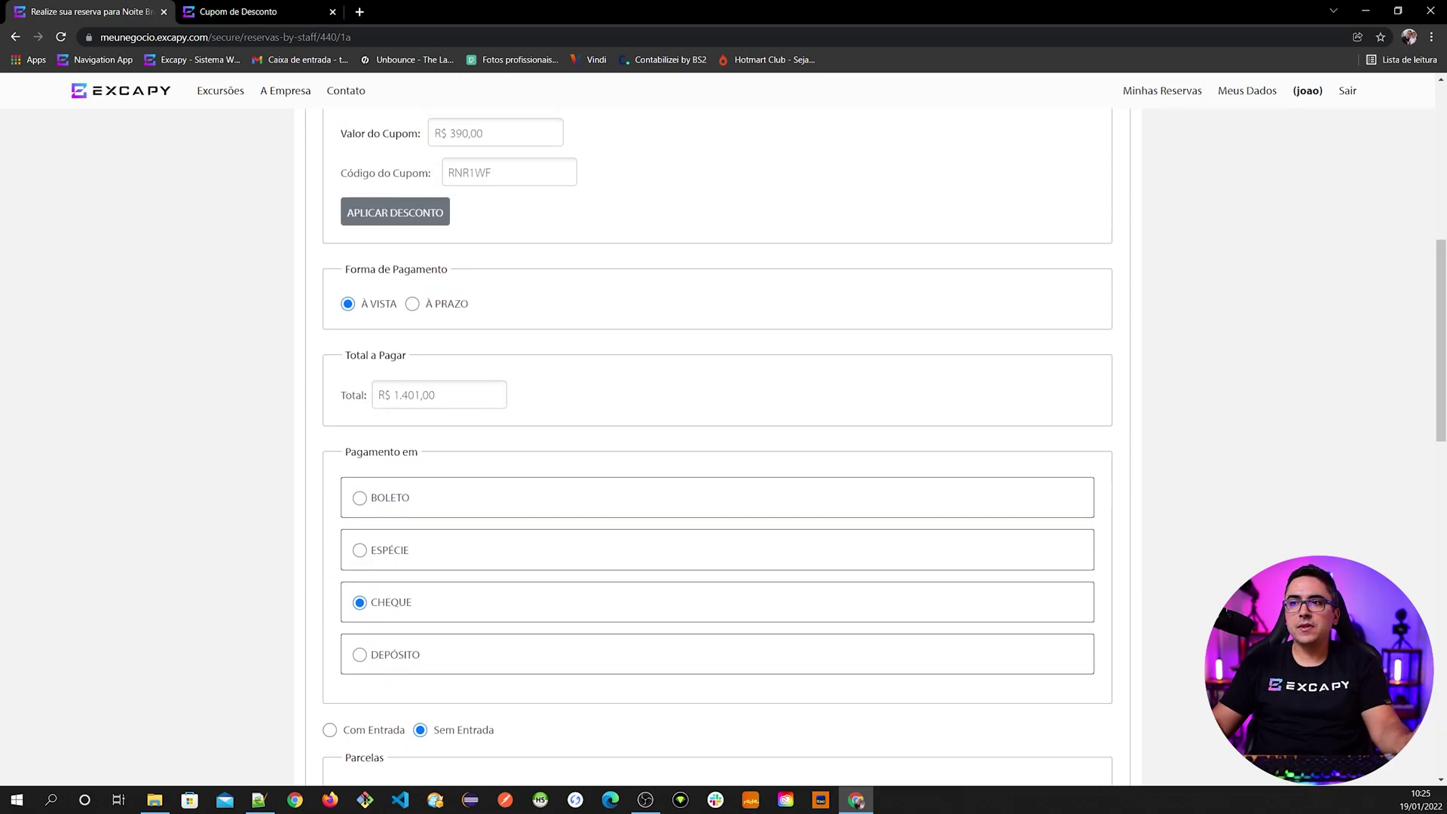
# - Set the cheque payment to À prazo, totalling R$ 1.600,00 with instalments like 2x R$ 800,00
pyautogui.click(449, 436)
pyautogui.scroll(-3, 482, 580)
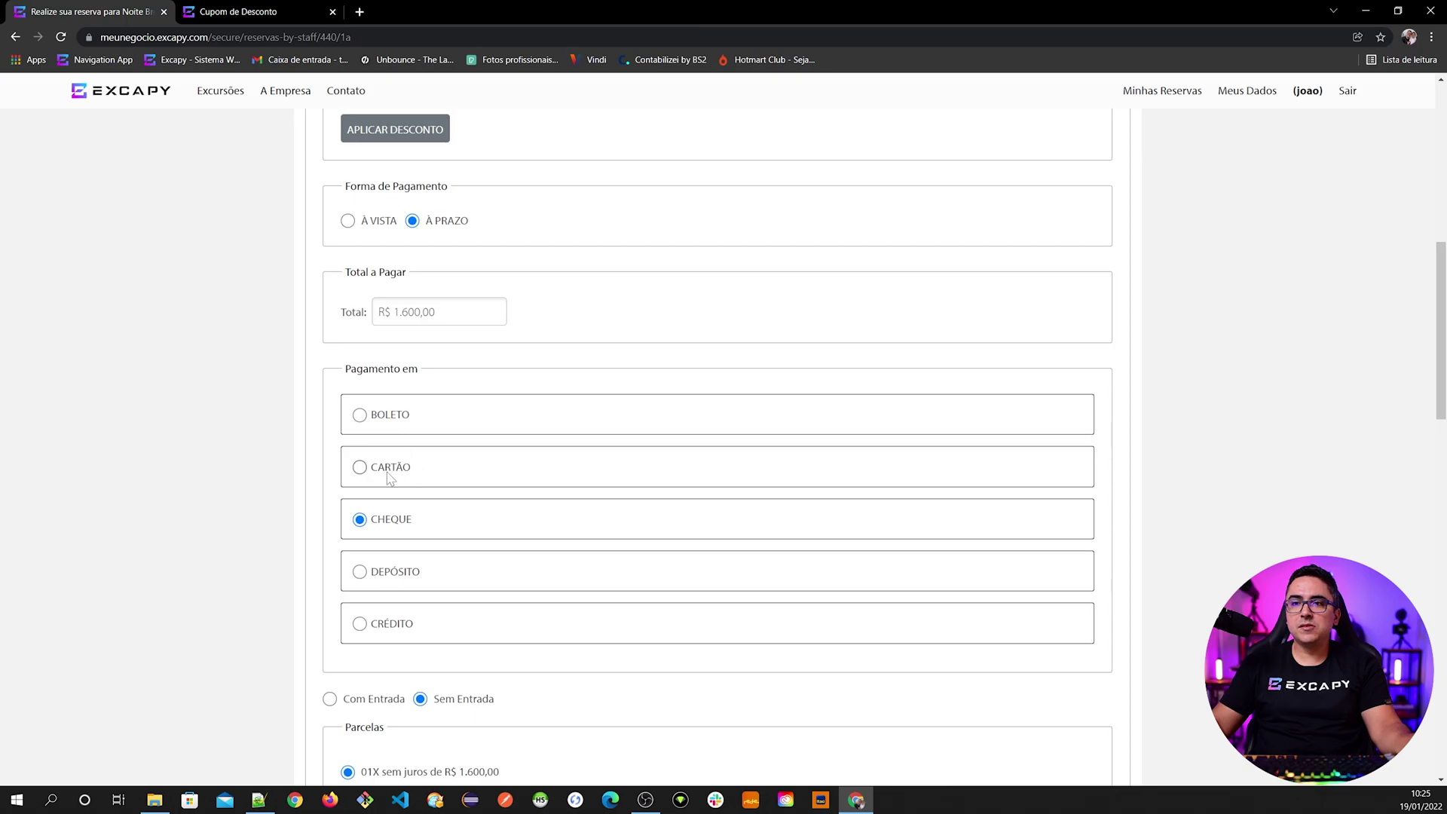
pyautogui.click(376, 222)
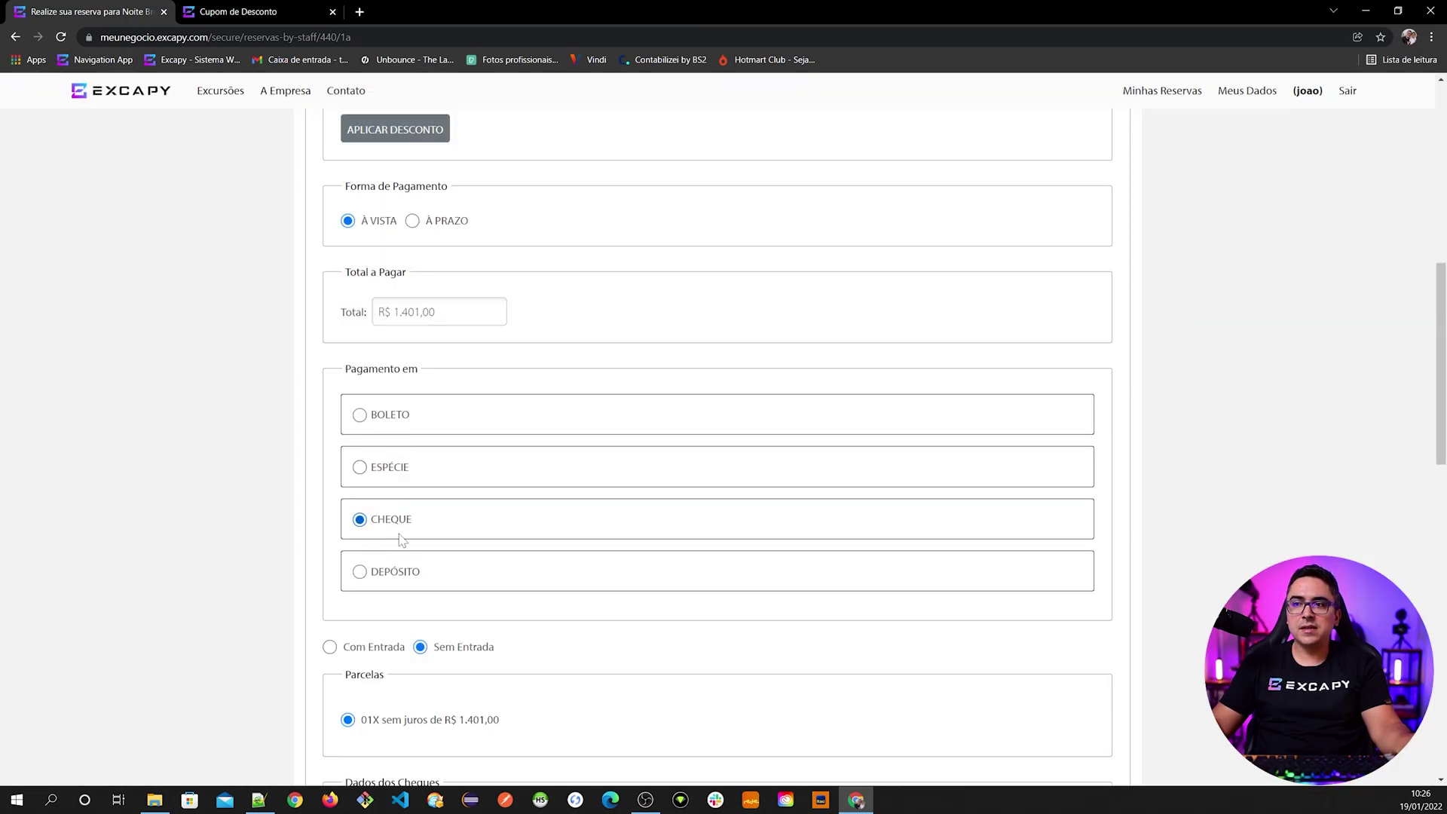
pyautogui.click(449, 225)
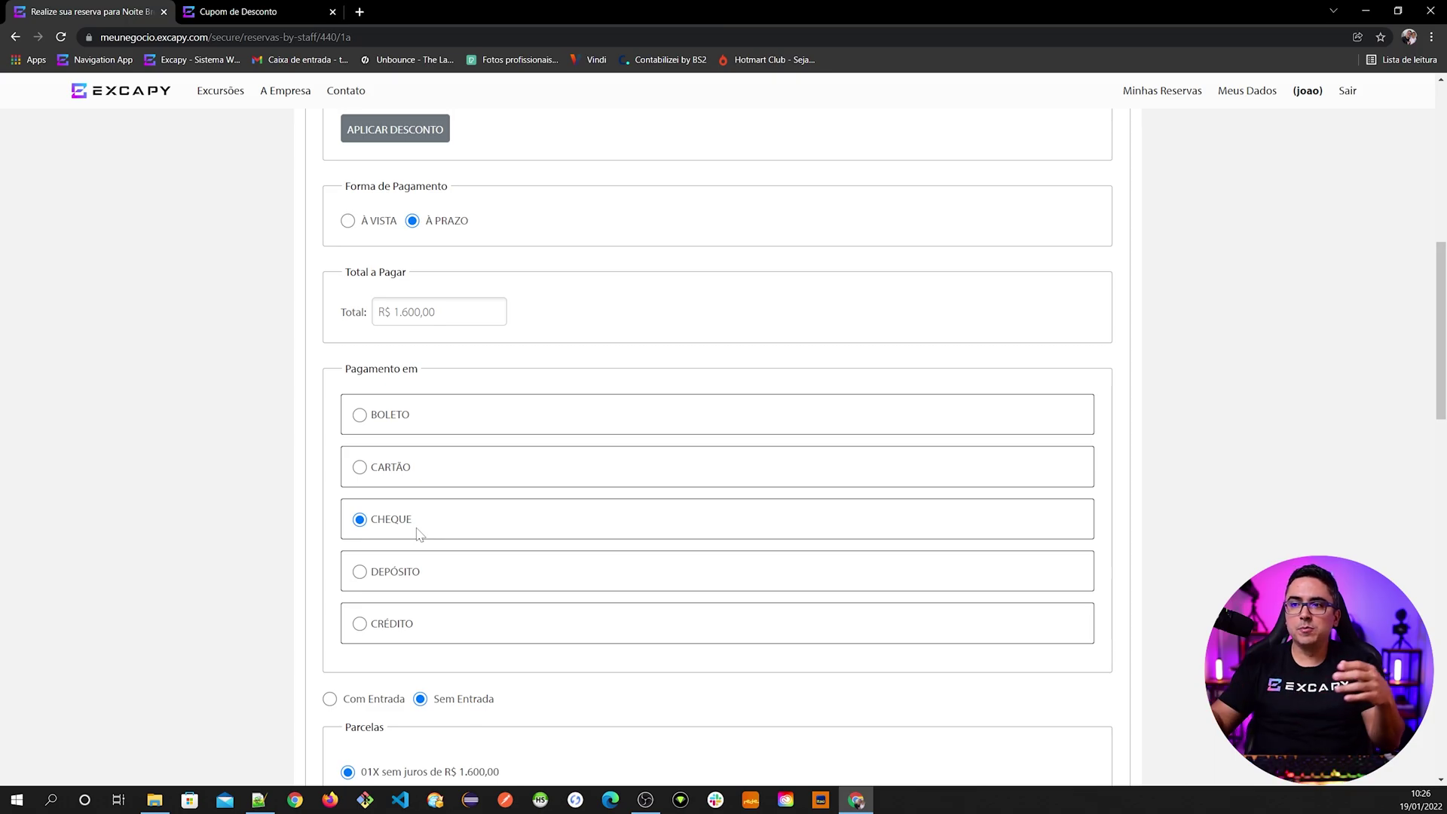
pyautogui.scroll(-1, 419, 534)
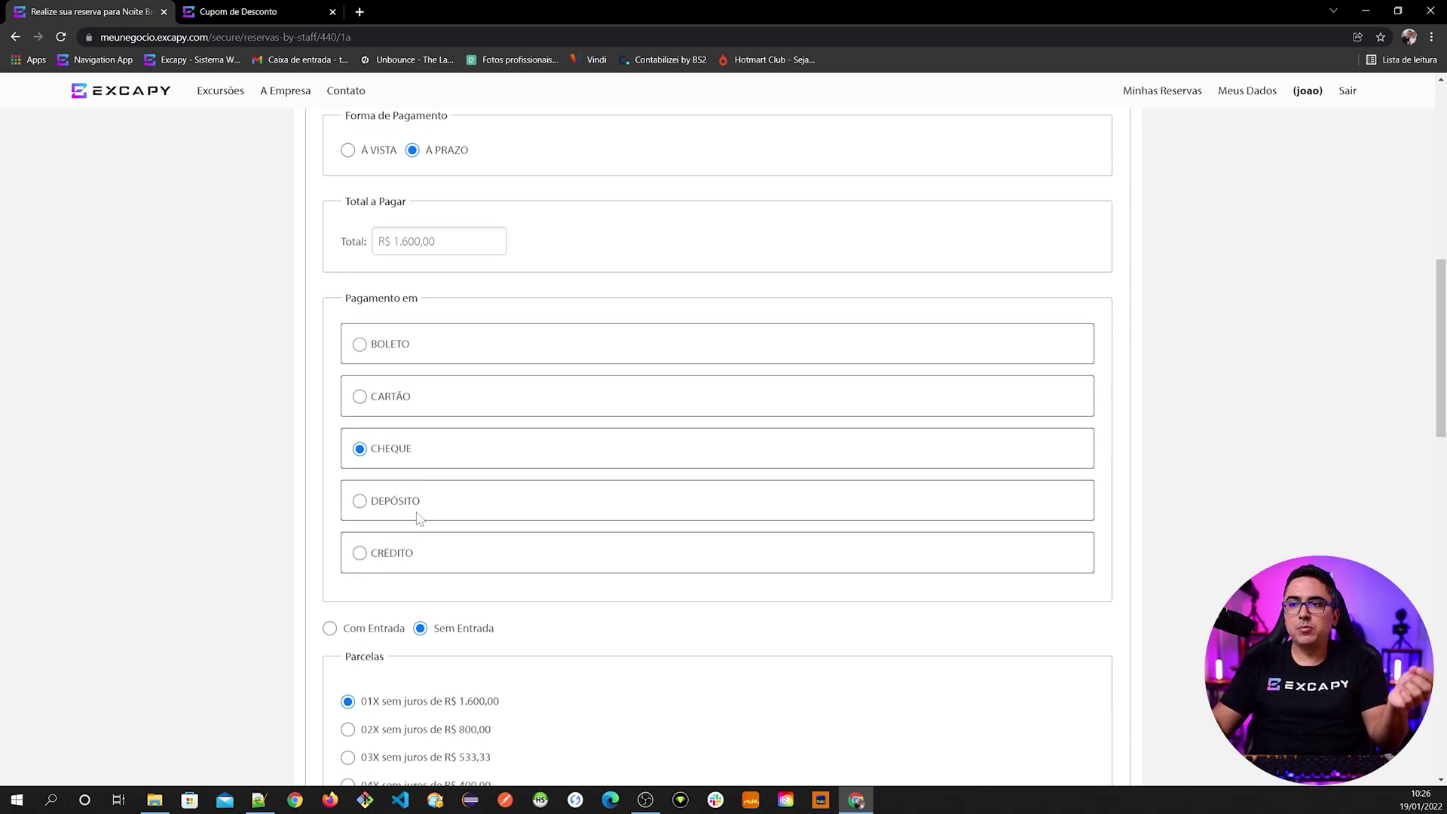
# - Pay by Cartão with a down payment (Com Entrada), trying a R$ 390,00 entry
pyautogui.click(394, 398)
pyautogui.scroll(-4, 439, 555)
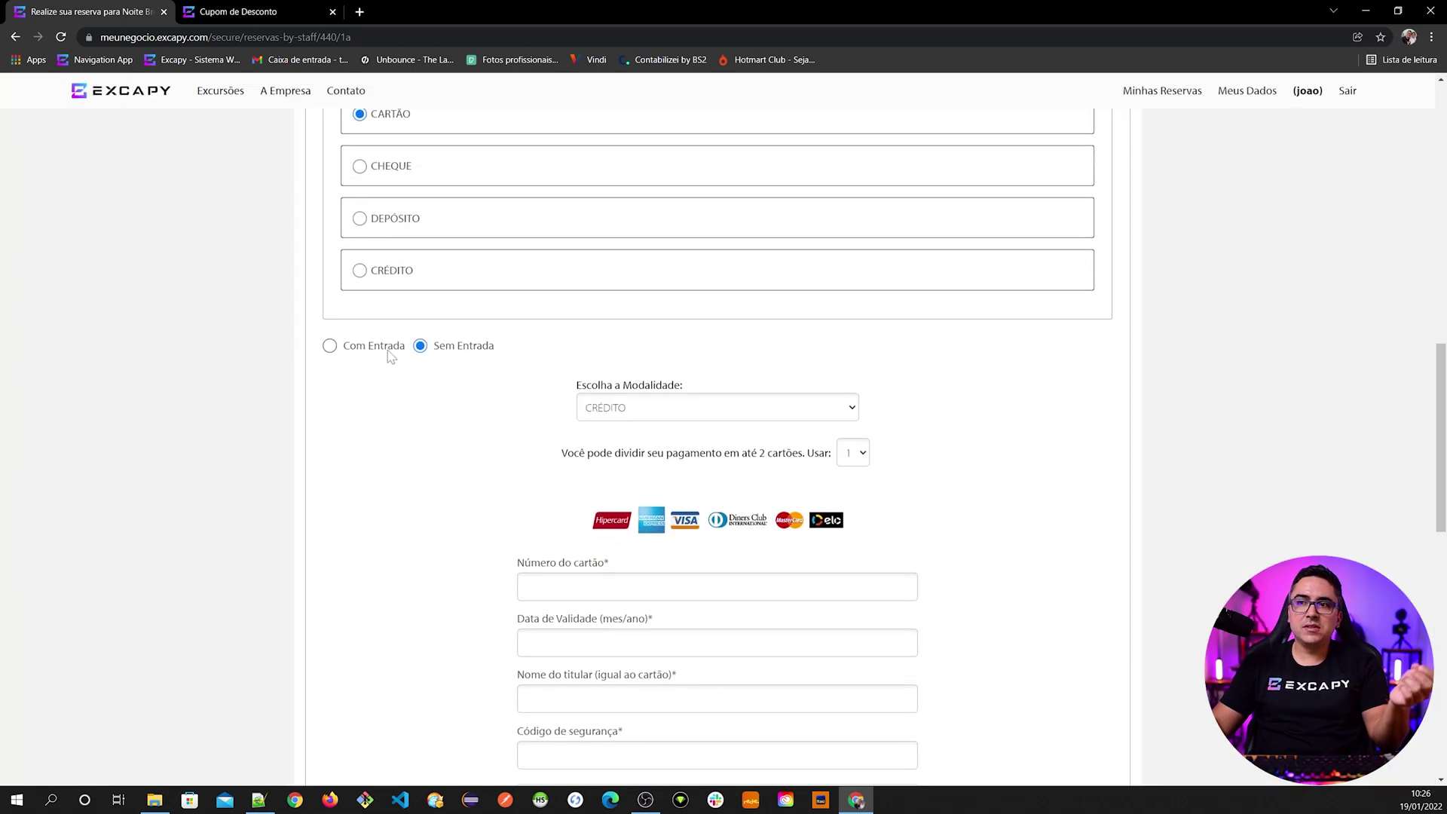
pyautogui.click(388, 350)
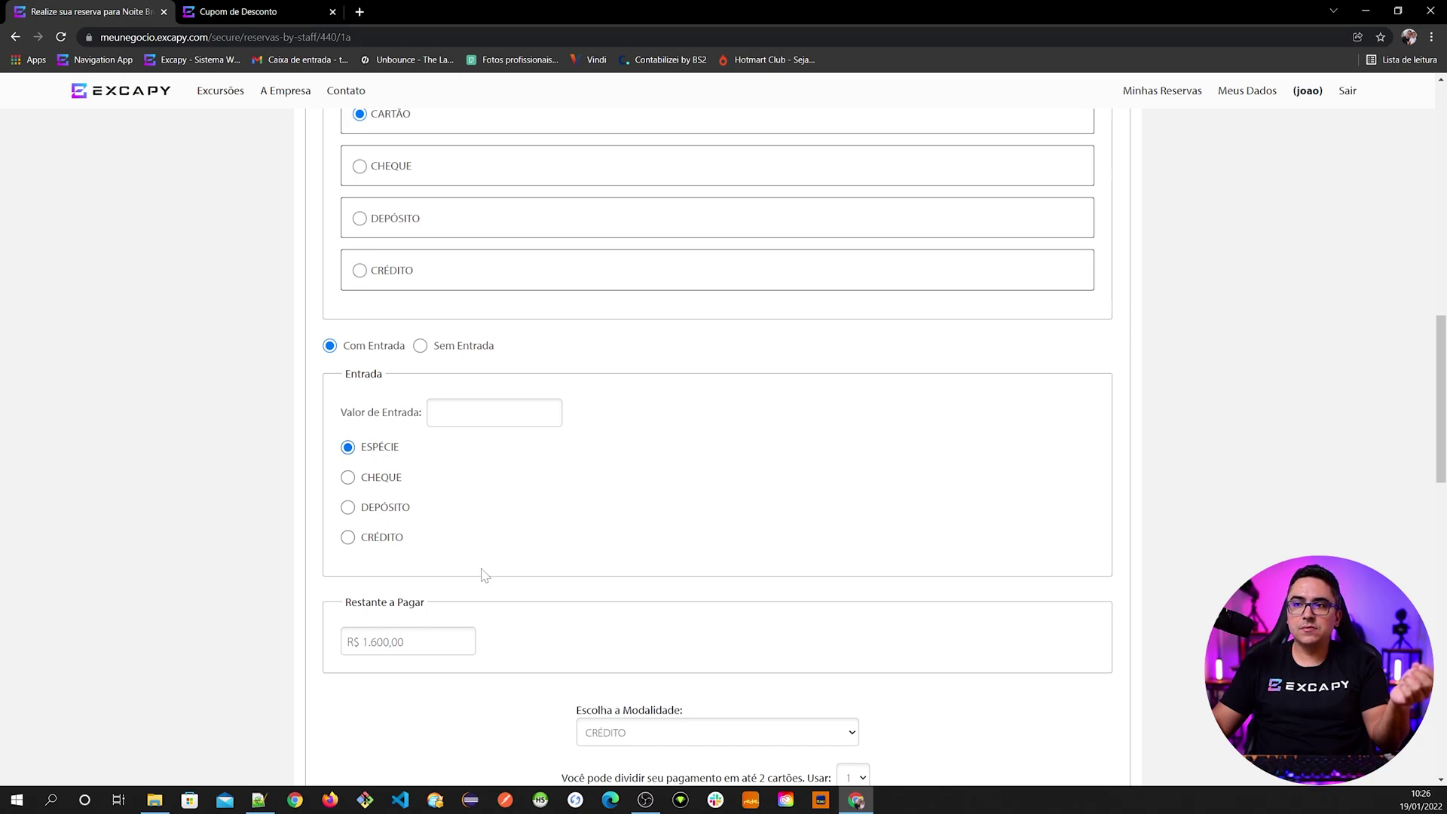
pyautogui.scroll(2, 494, 582)
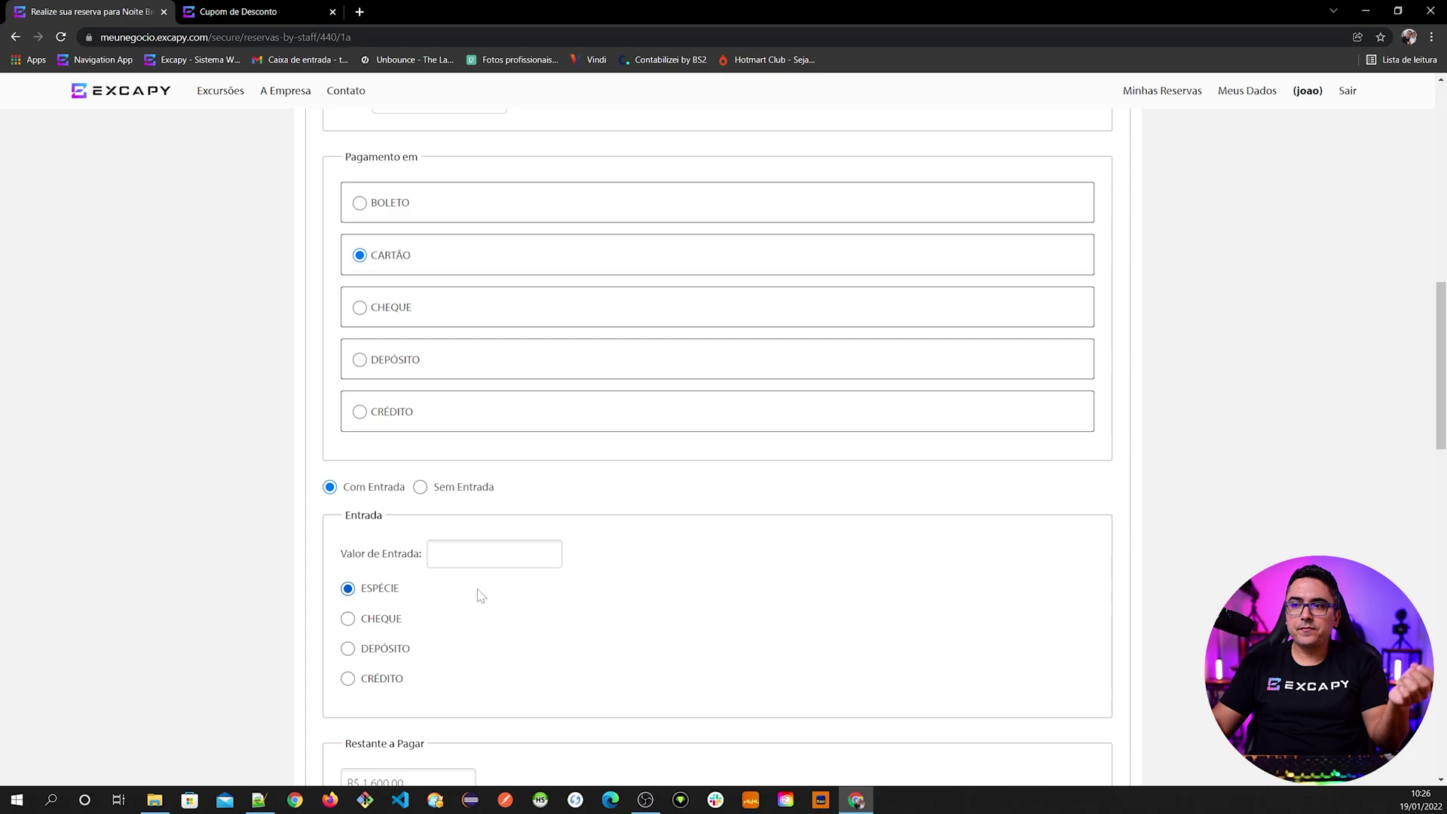
pyautogui.scroll(-4, 478, 591)
pyautogui.click(435, 271)
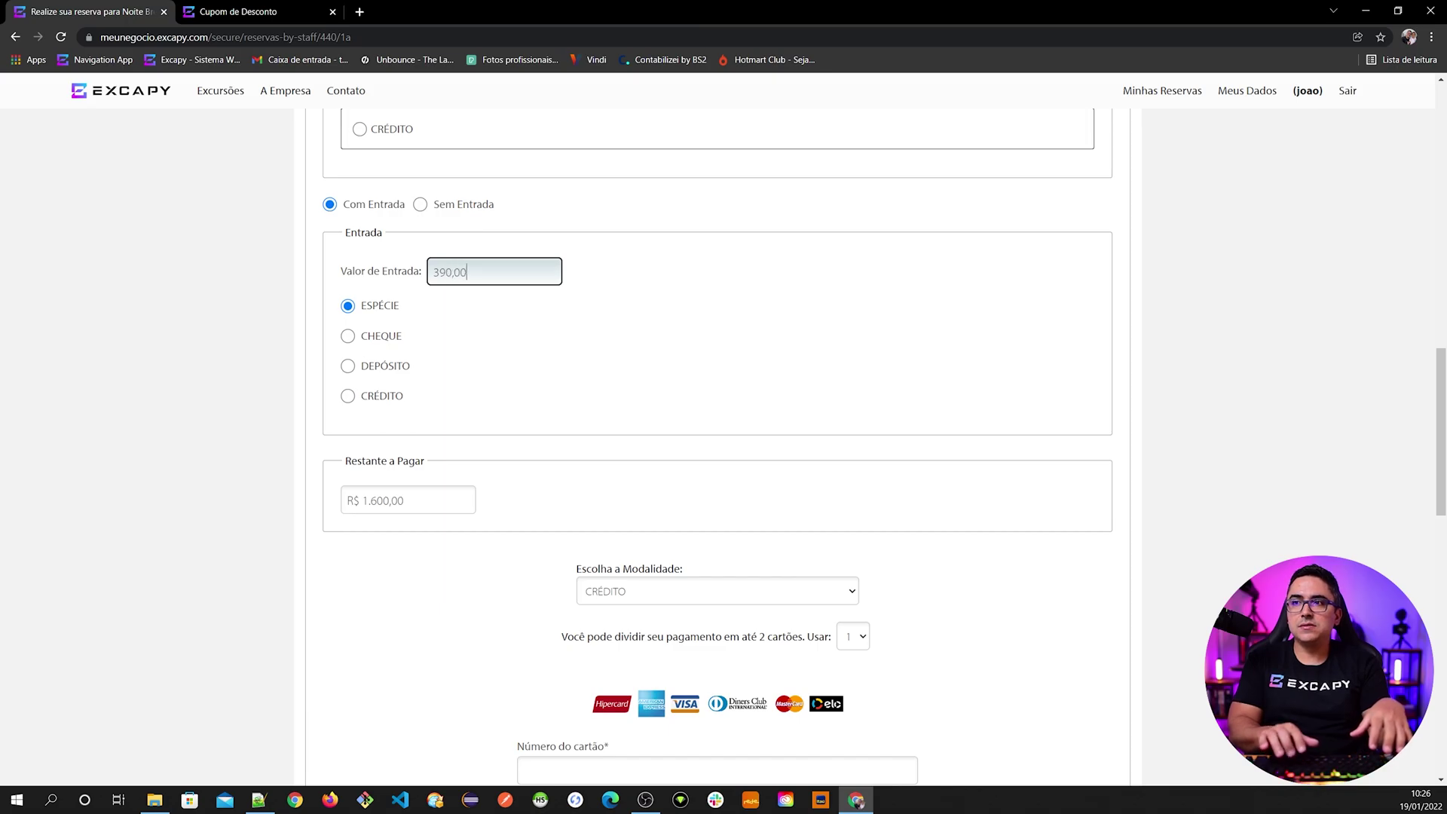
pyautogui.click(480, 317)
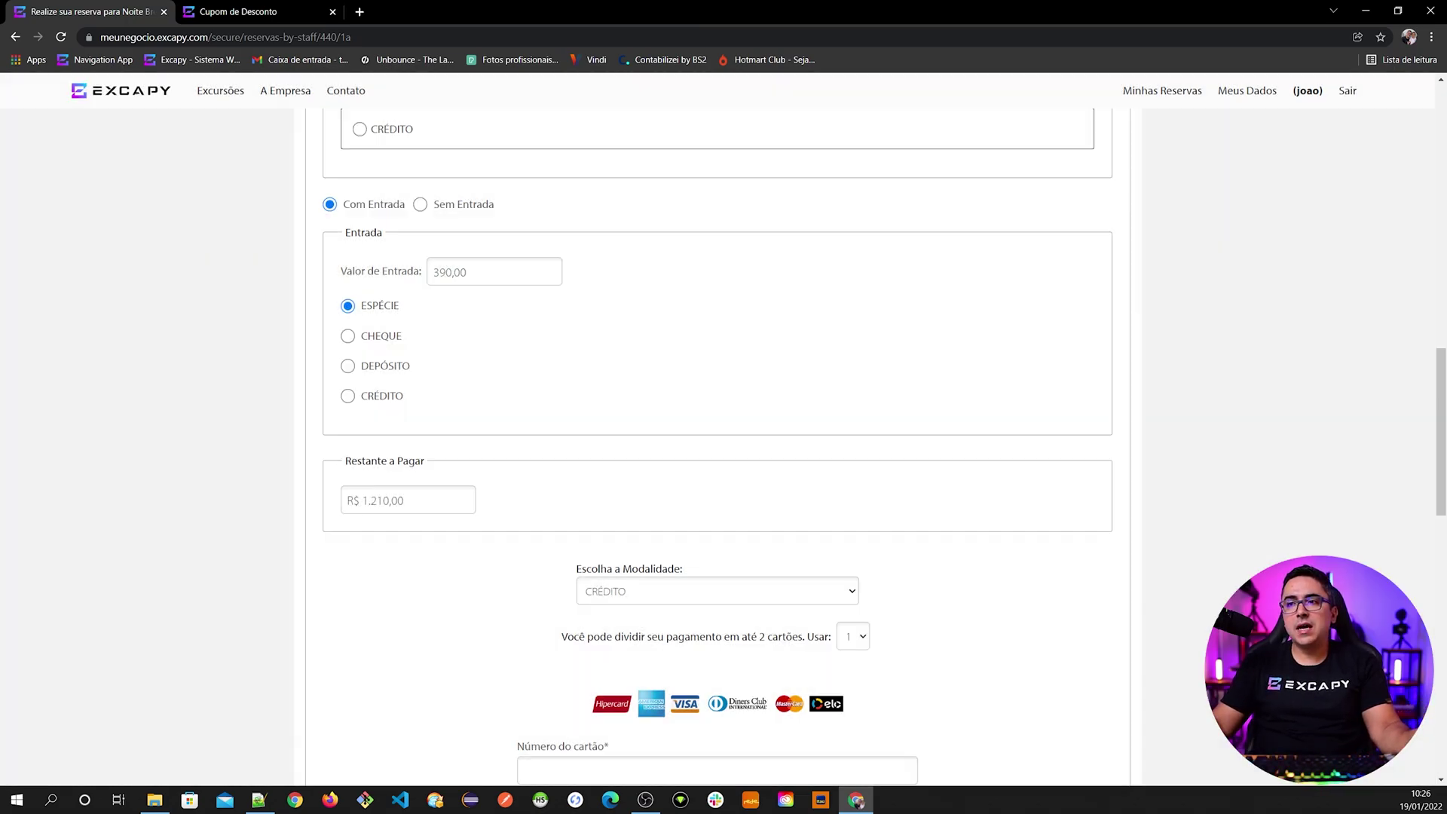
# - Switch the entry method to Cheque and enter a R$ 400,00 down payment
pyautogui.scroll(1, 389, 407)
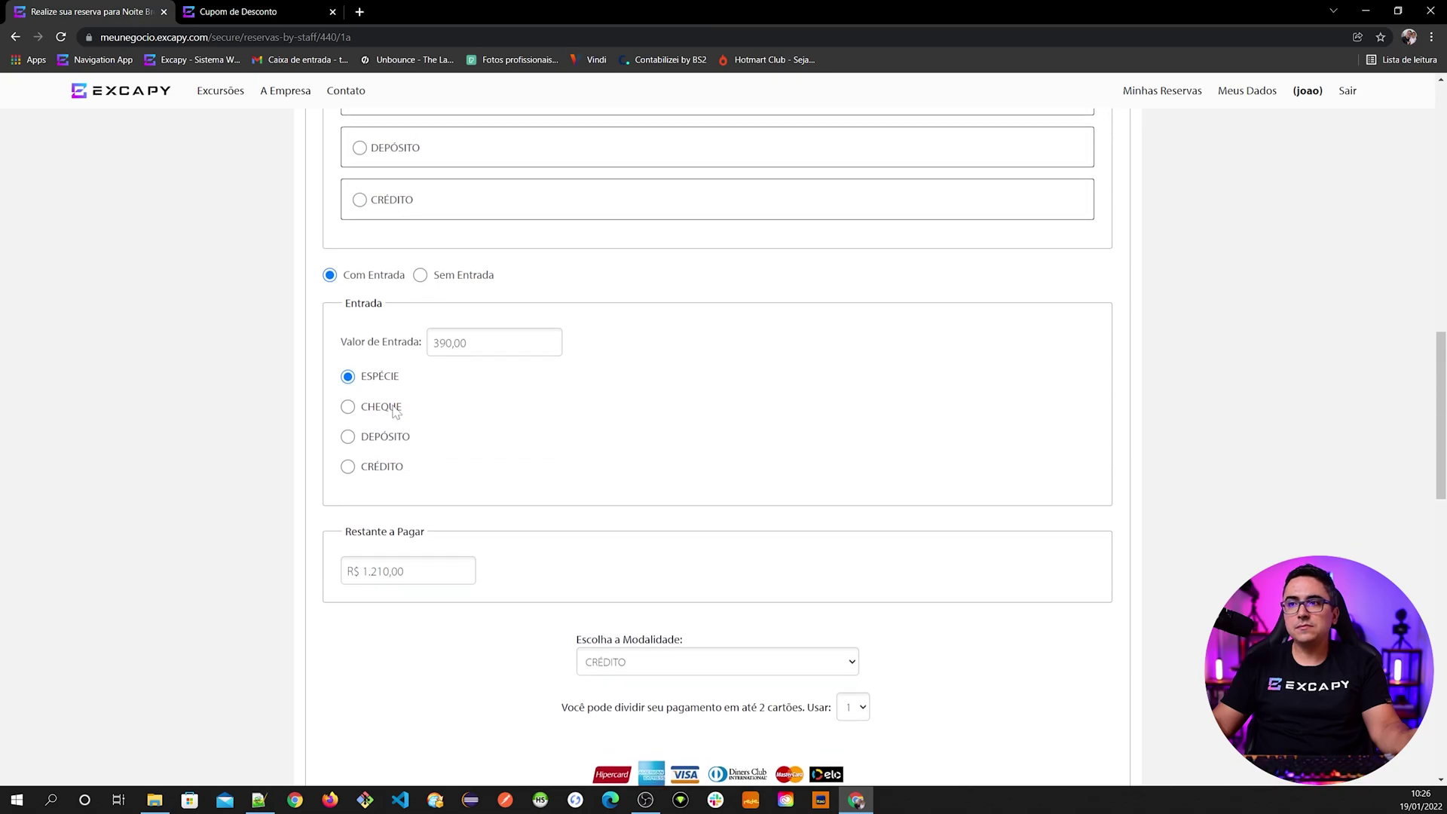
pyautogui.click(382, 408)
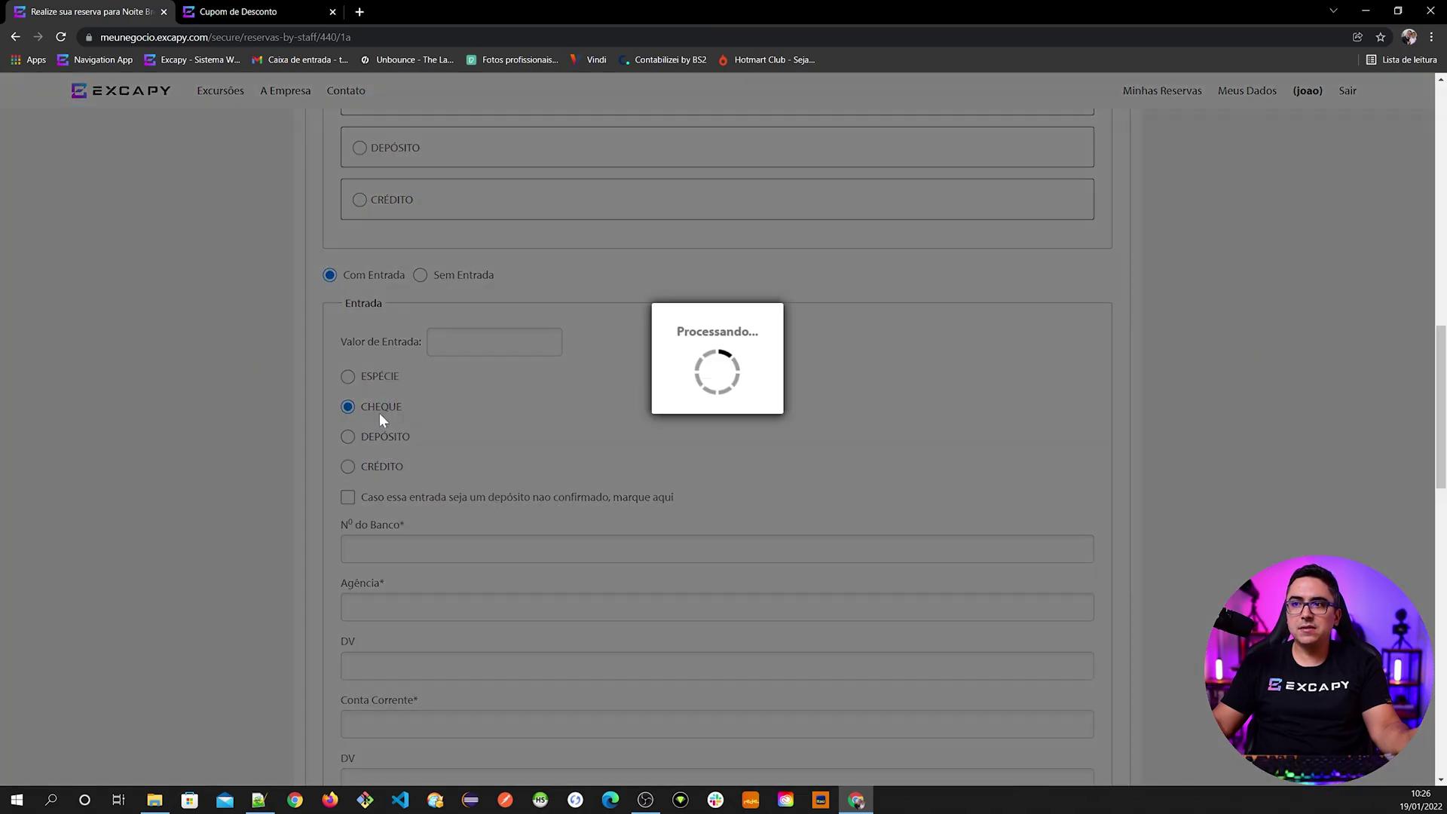
pyautogui.scroll(-1, 419, 523)
pyautogui.click(482, 272)
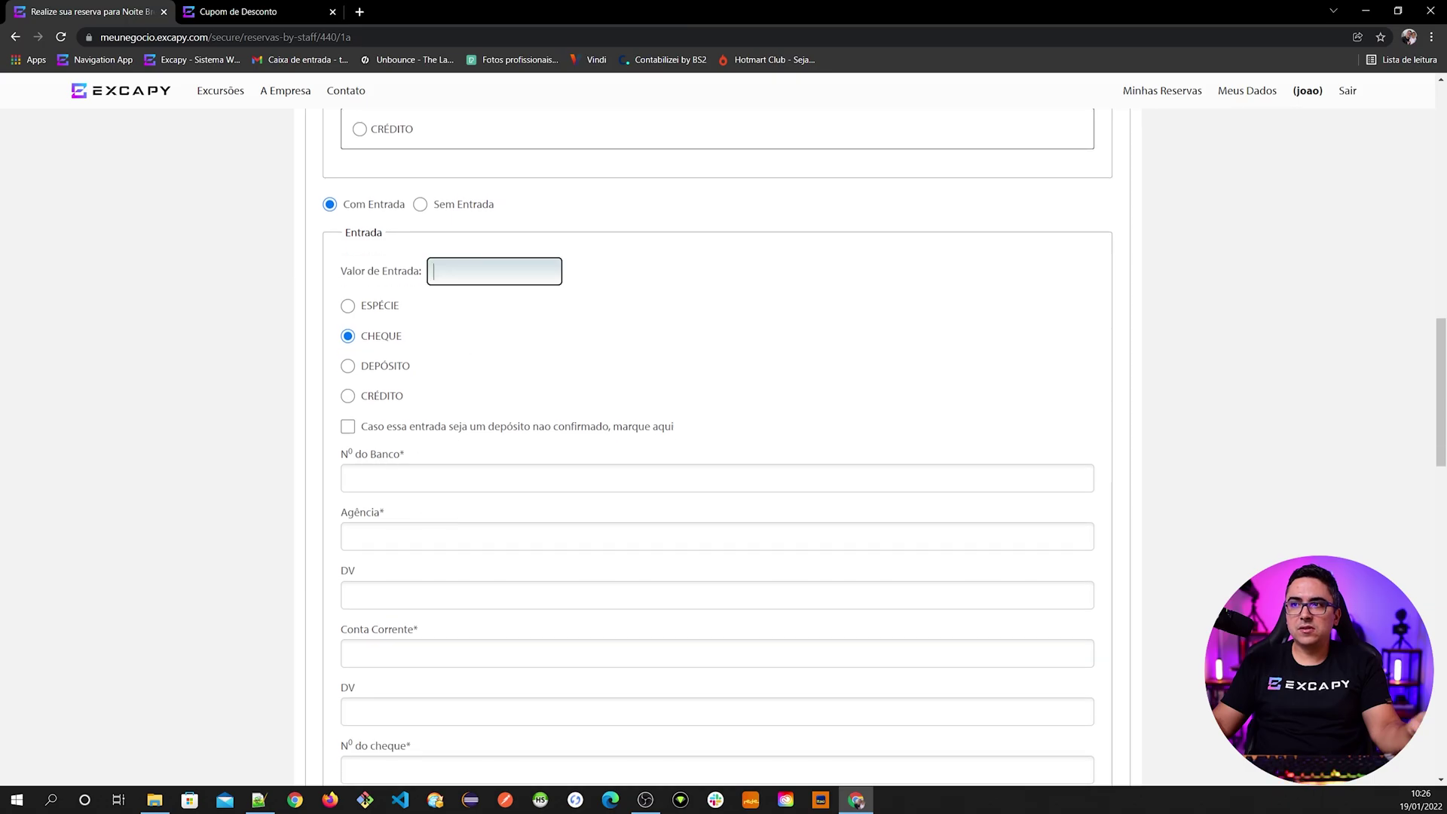
pyautogui.write('4,00')
pyautogui.write('00')
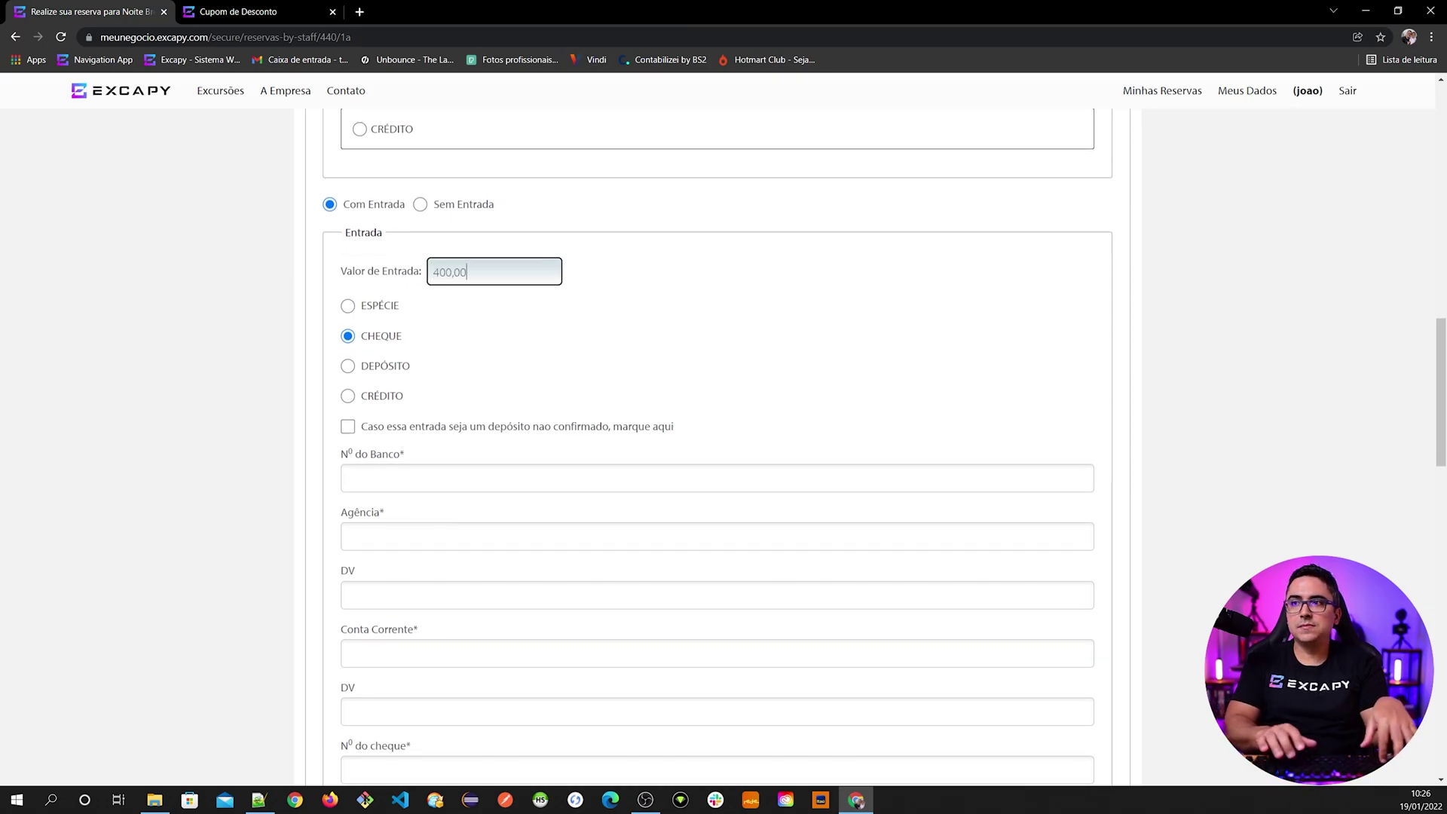
pyautogui.press('Tab')
# - Try Depósito, then settle on Crédito as the down payment method
pyautogui.scroll(-1, 426, 560)
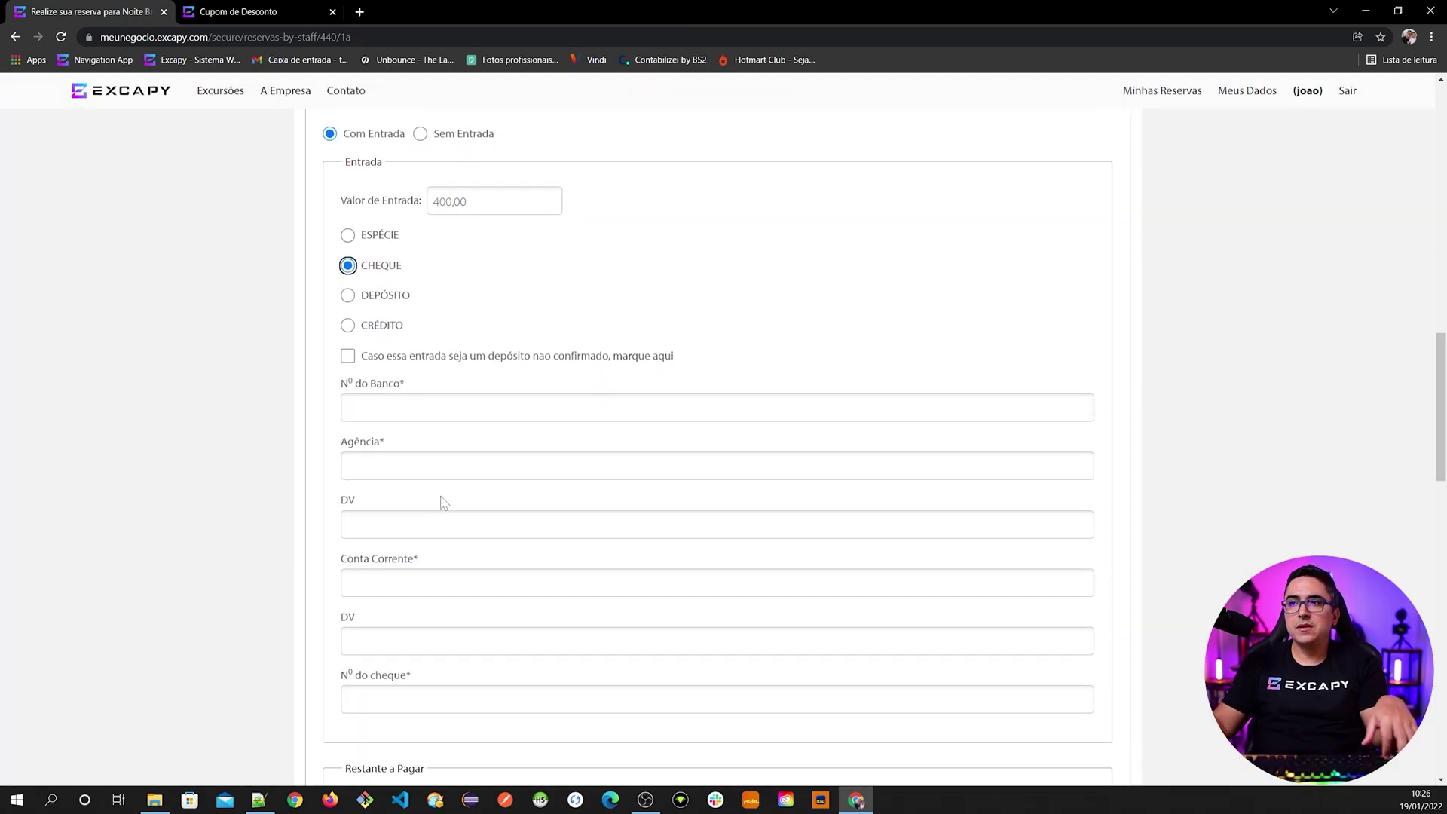
pyautogui.scroll(-2, 430, 455)
pyautogui.scroll(2, 433, 584)
pyautogui.scroll(1, 441, 452)
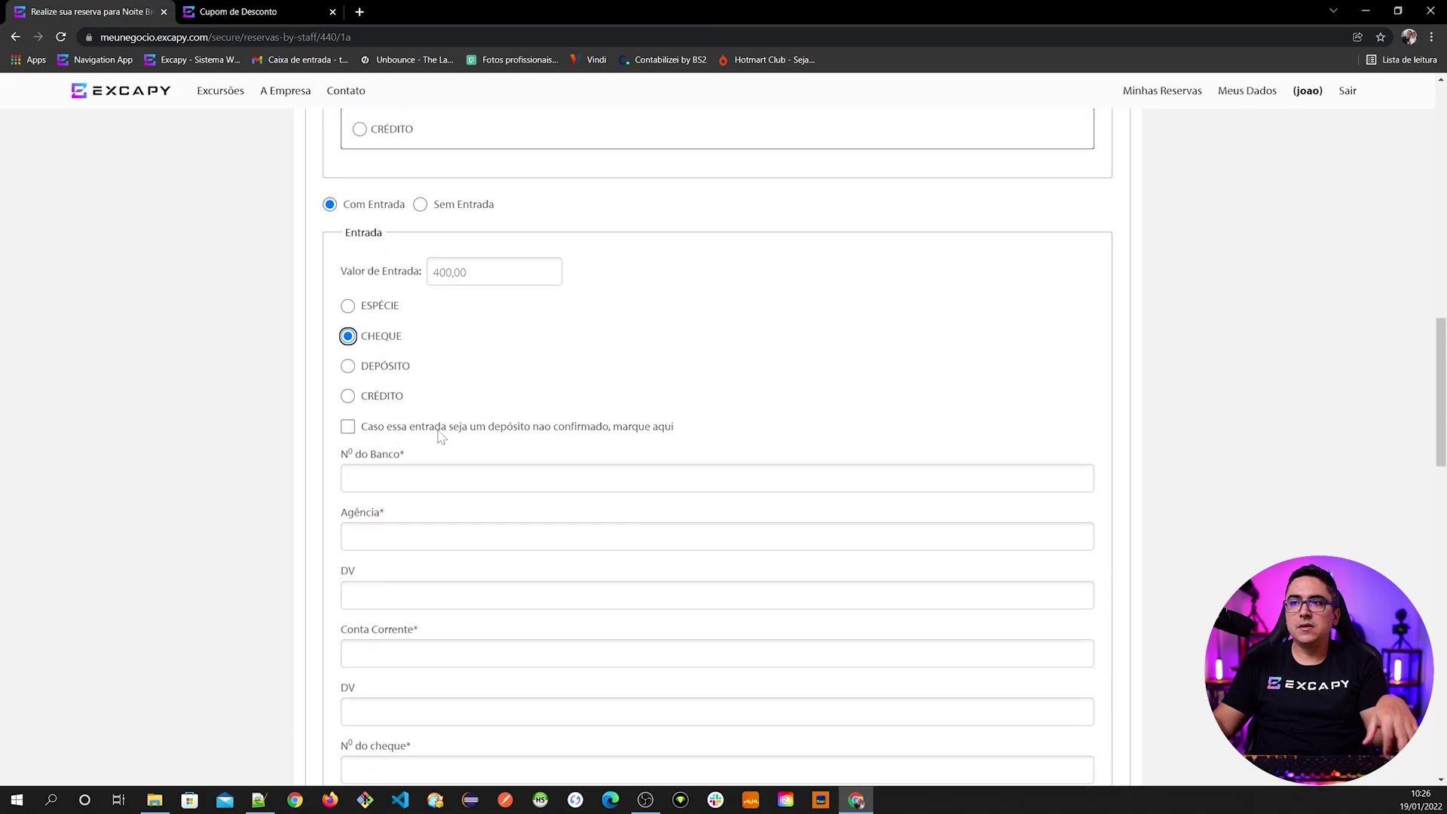
pyautogui.click(393, 367)
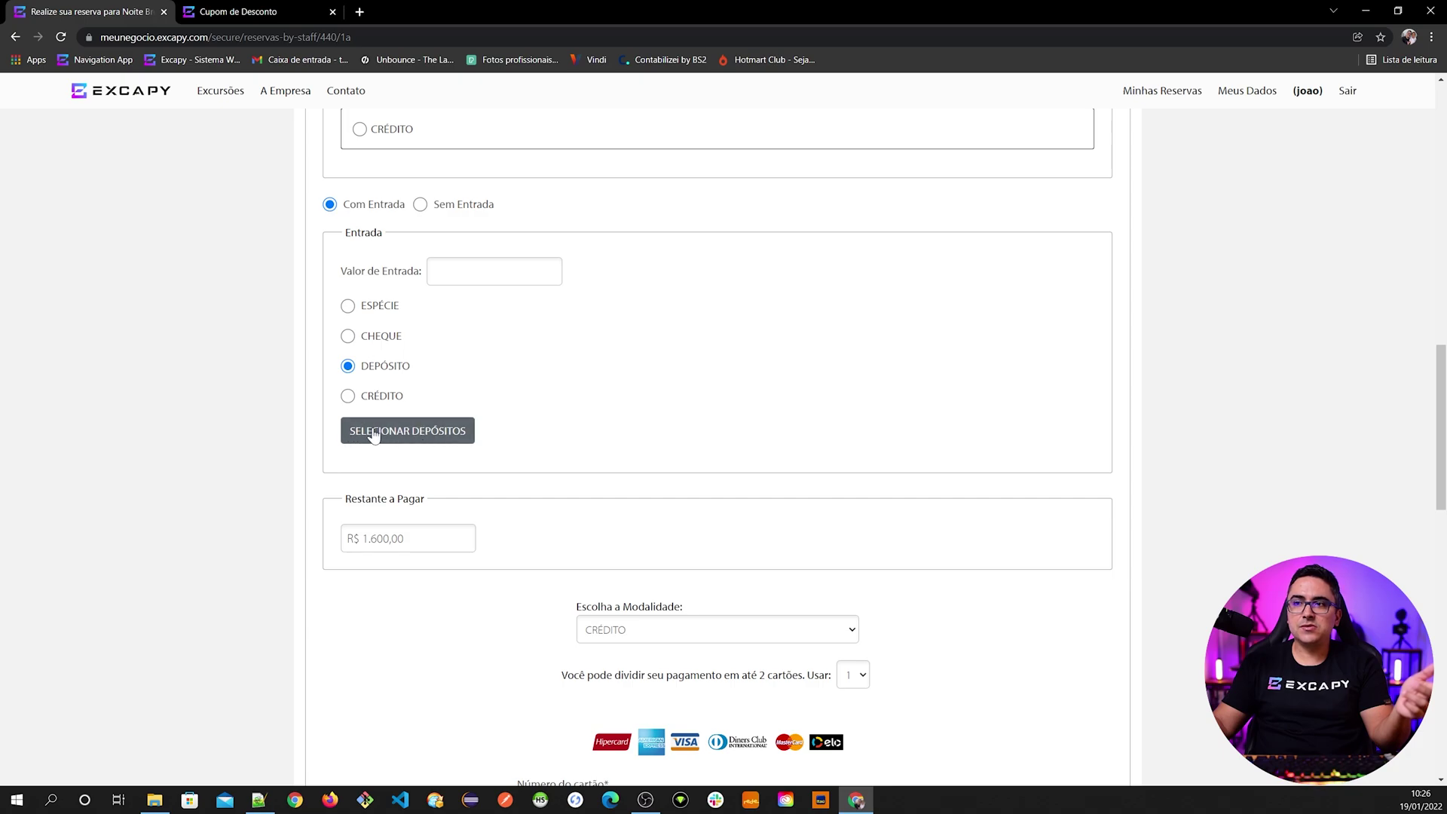
pyautogui.click(382, 398)
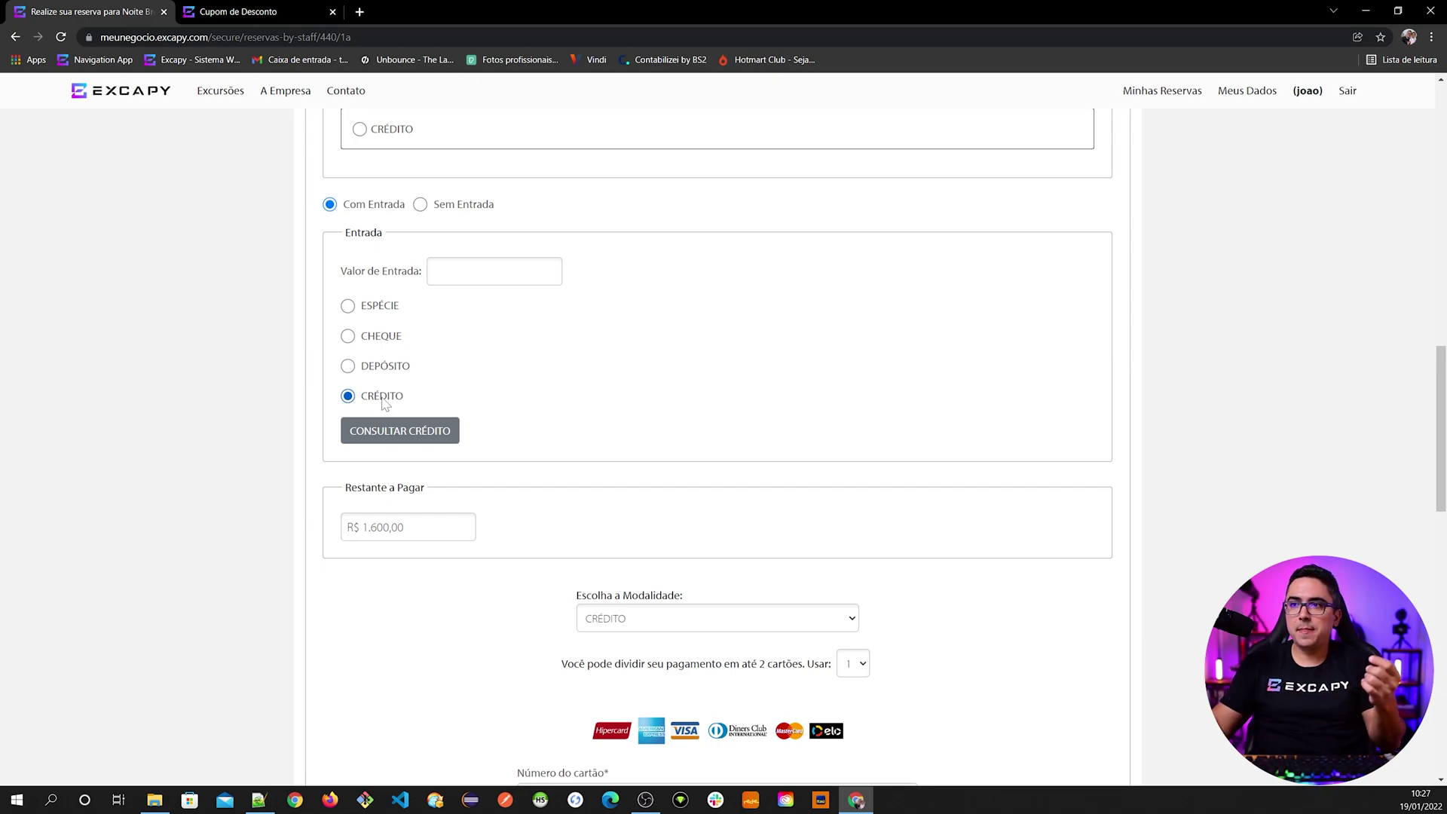
pyautogui.scroll(2, 386, 405)
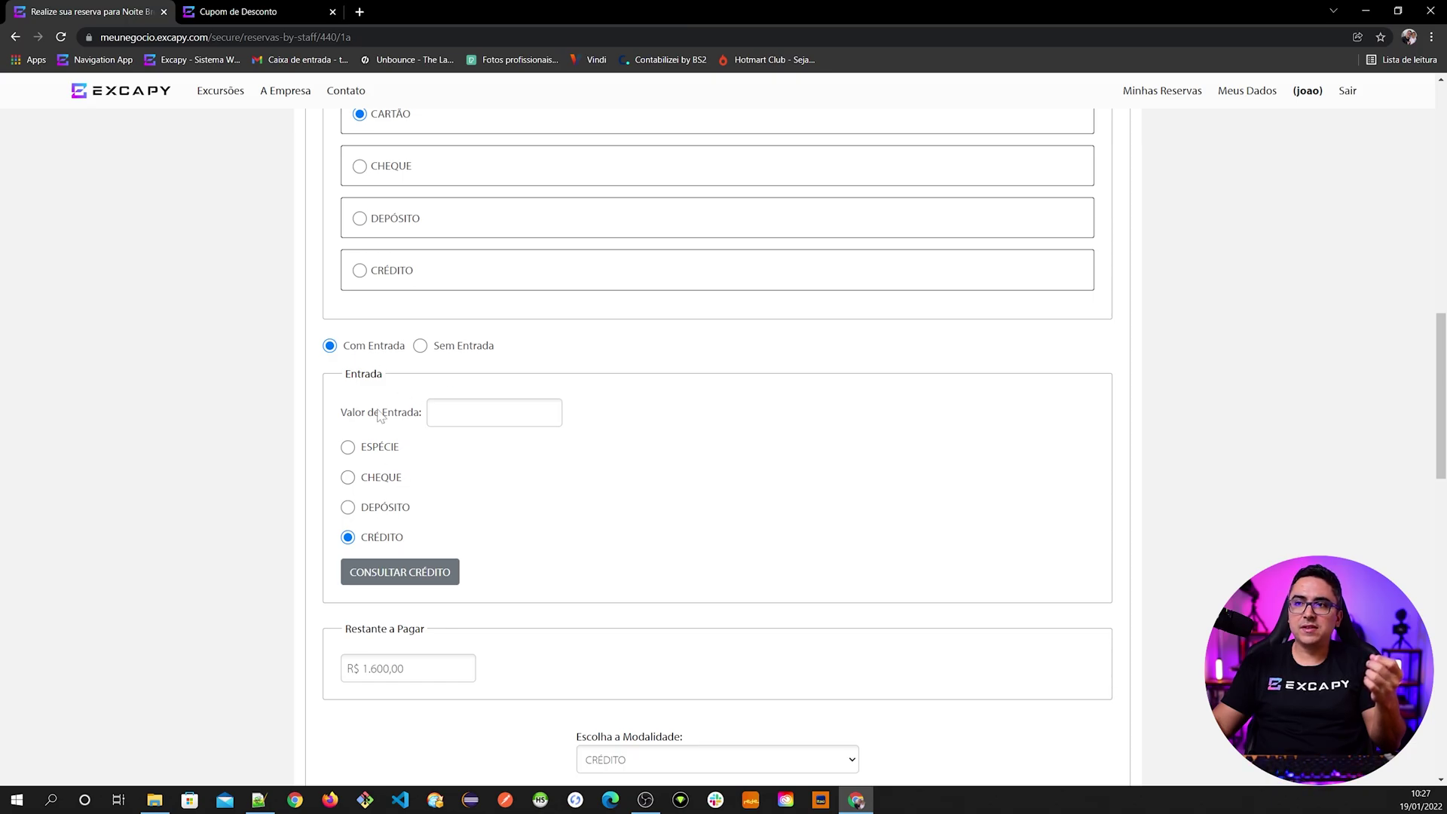
# - Enter a 400,00 down payment paid by Cheque and review the payment form
pyautogui.click(382, 478)
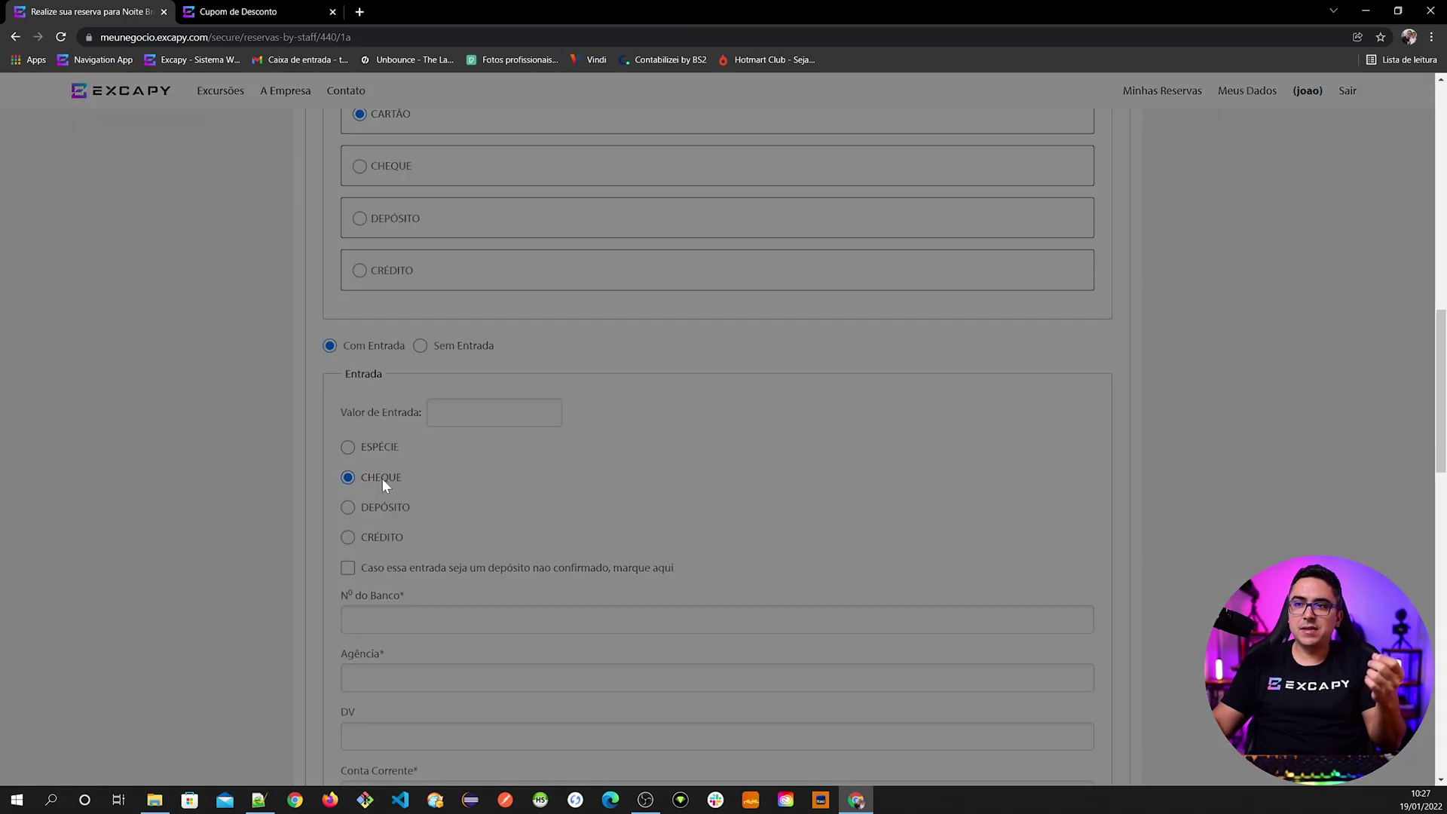
pyautogui.click(493, 412)
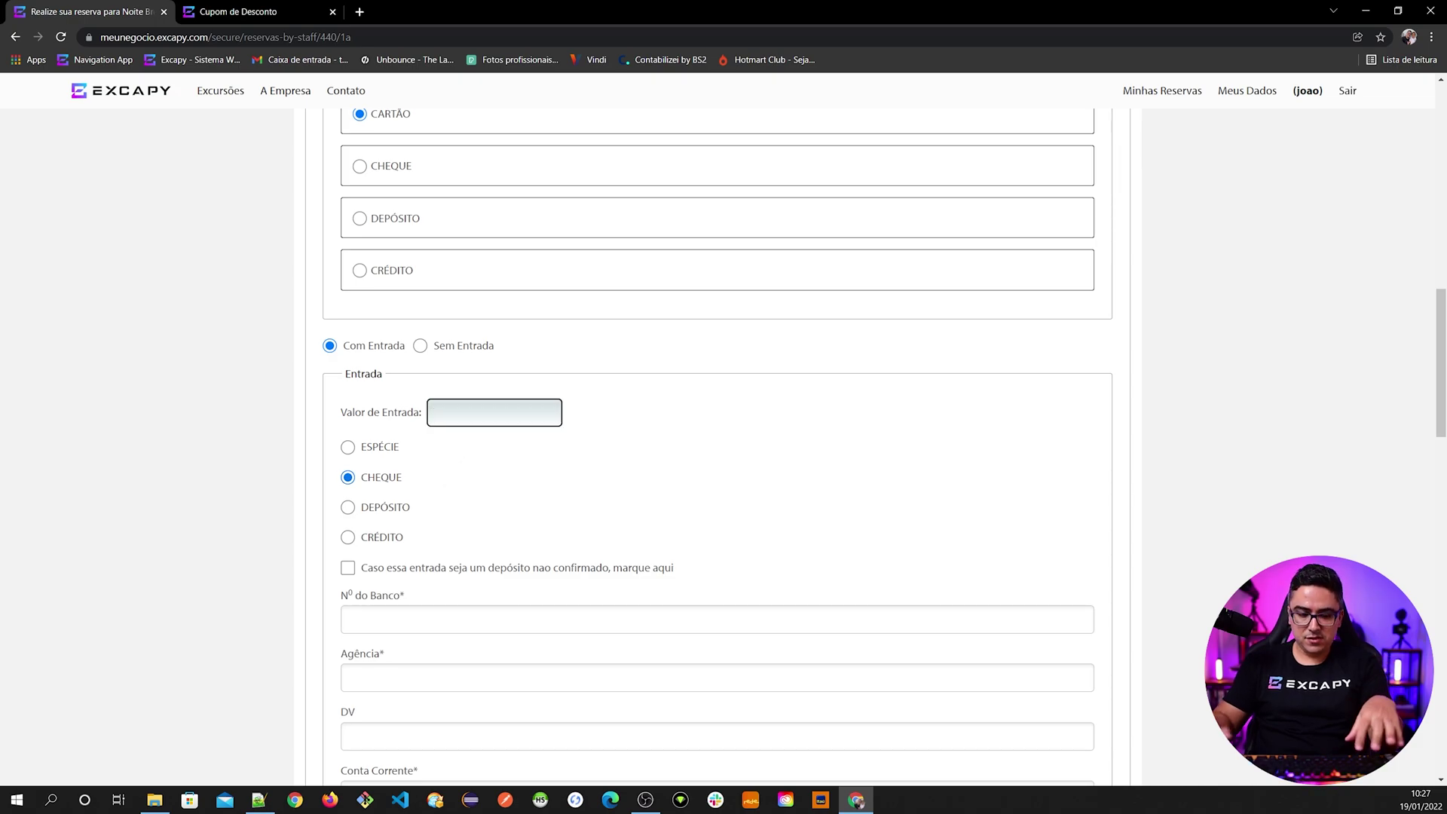
pyautogui.write('400,00')
pyautogui.press('Tab')
pyautogui.scroll(10, 517, 555)
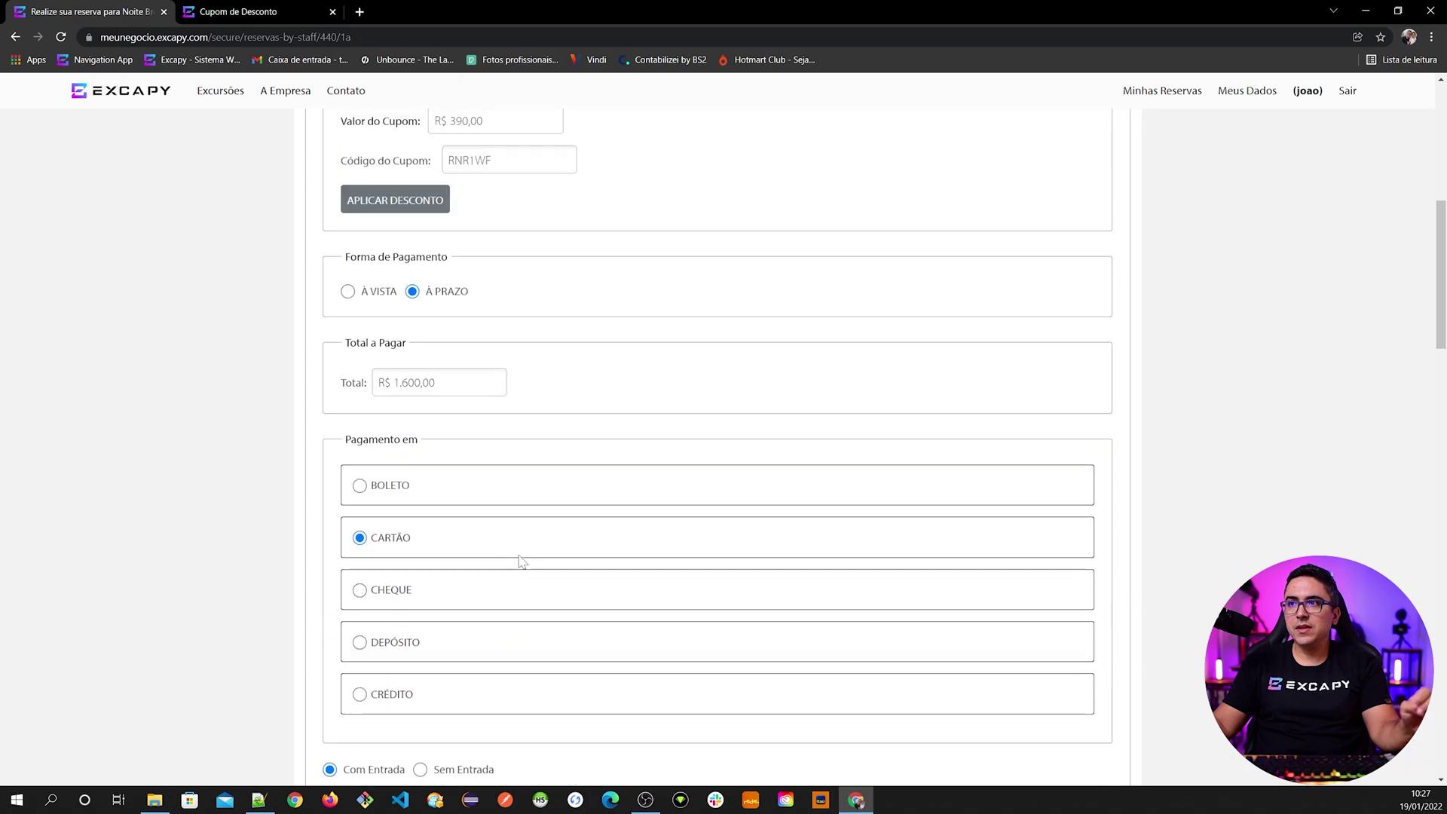
pyautogui.scroll(1, 520, 563)
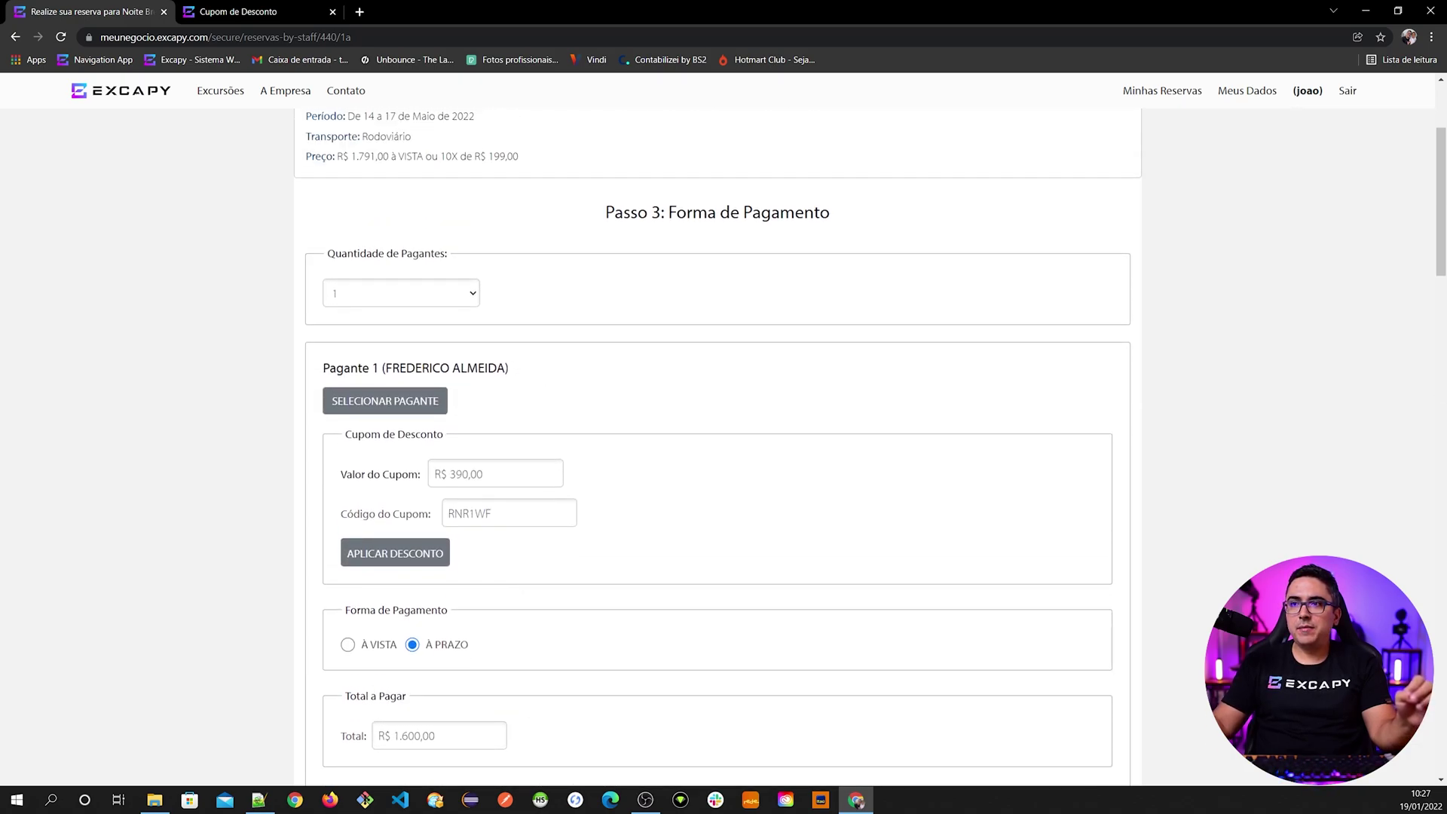
pyautogui.scroll(-3, 491, 550)
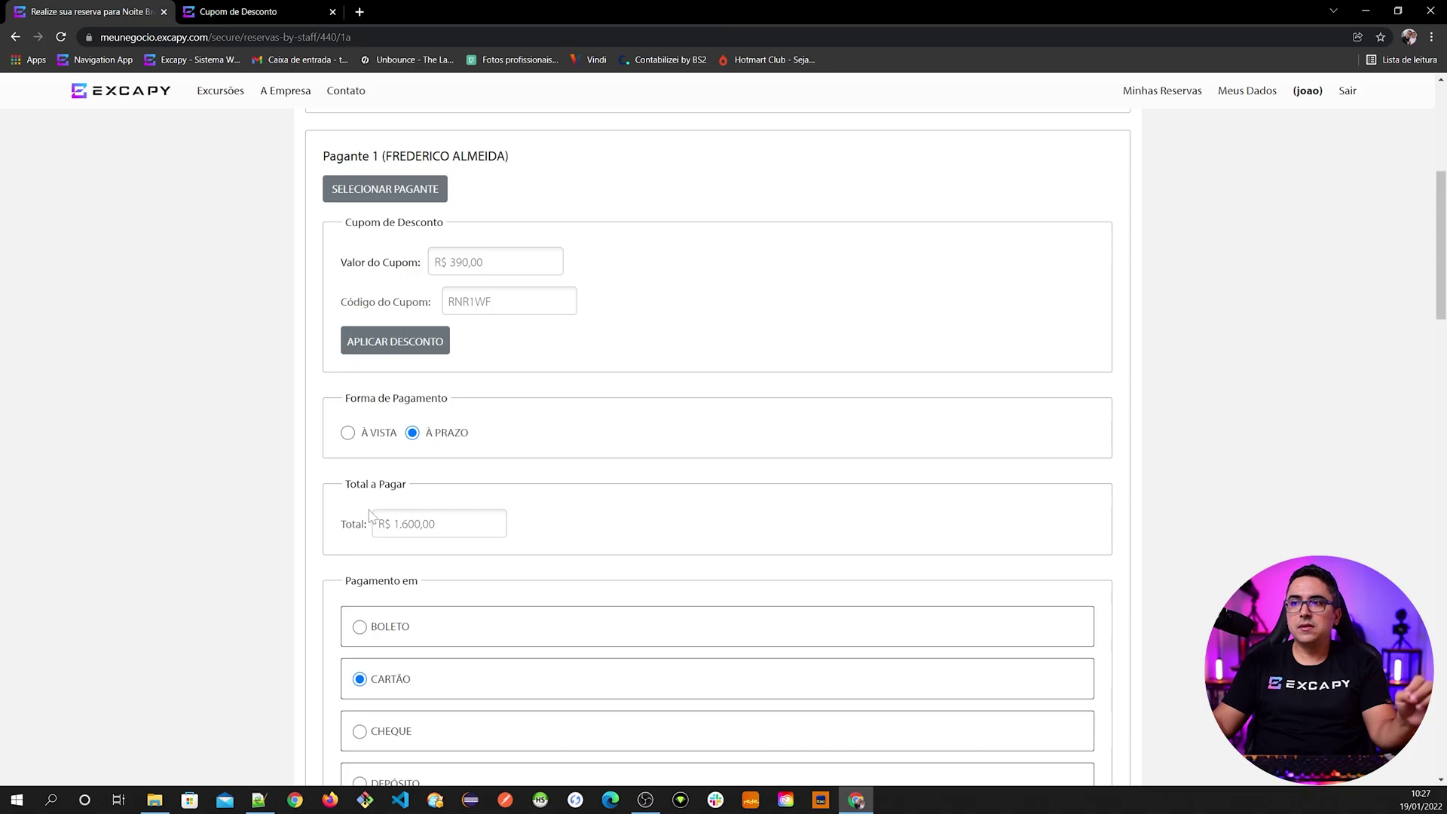
pyautogui.scroll(-1, 369, 512)
pyautogui.scroll(7, 440, 536)
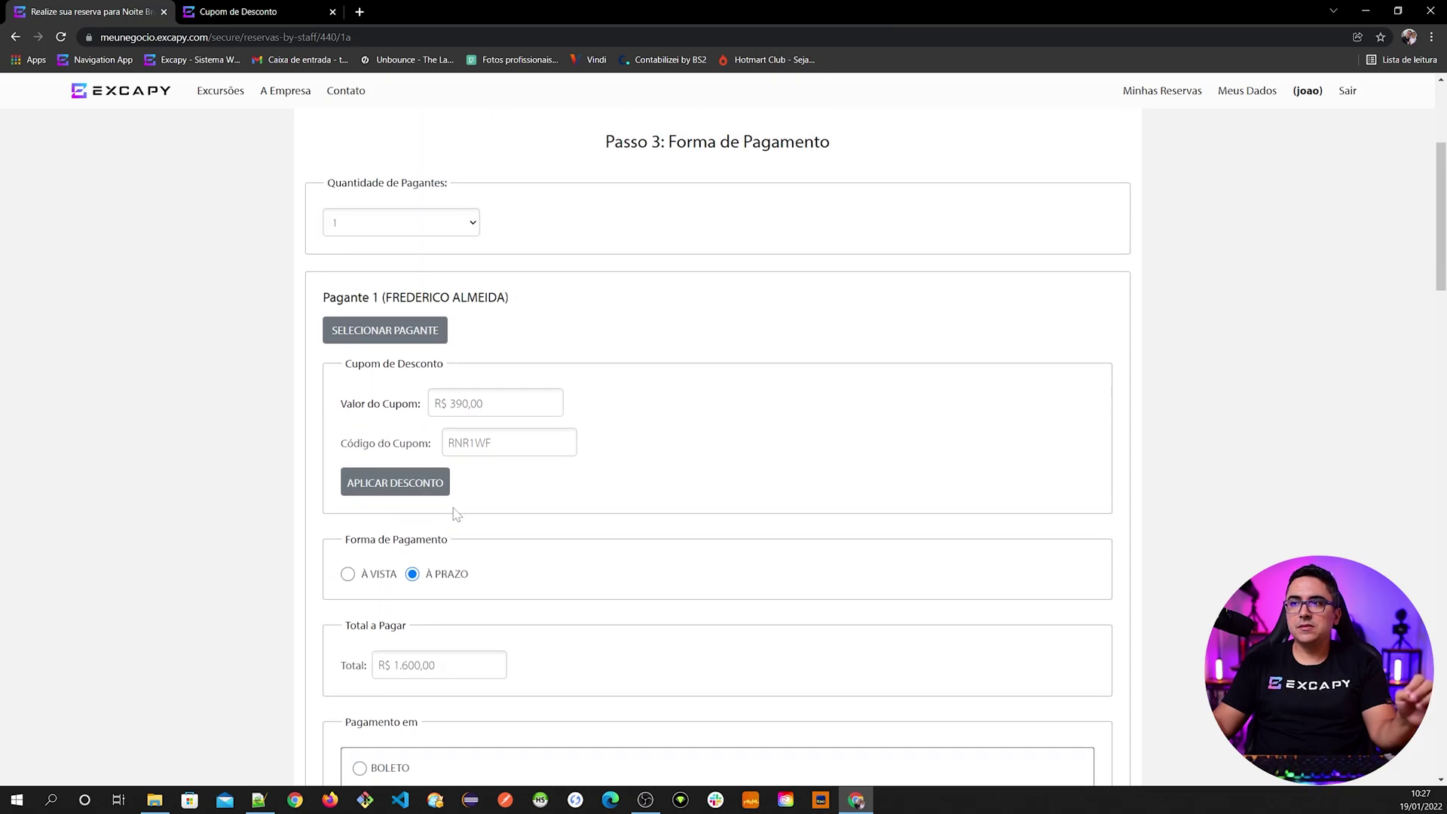
pyautogui.scroll(-6, 462, 548)
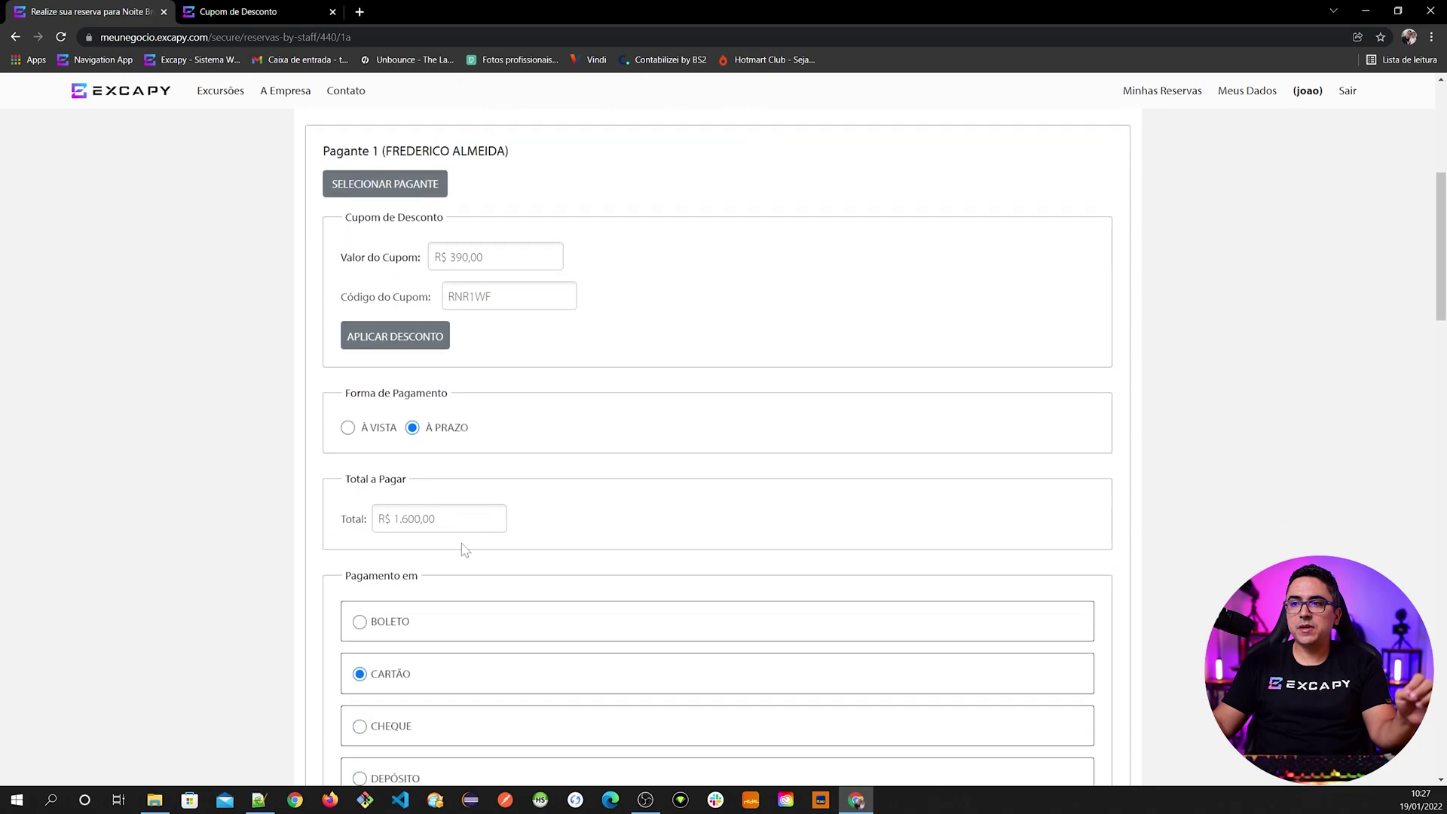
pyautogui.scroll(-4, 430, 540)
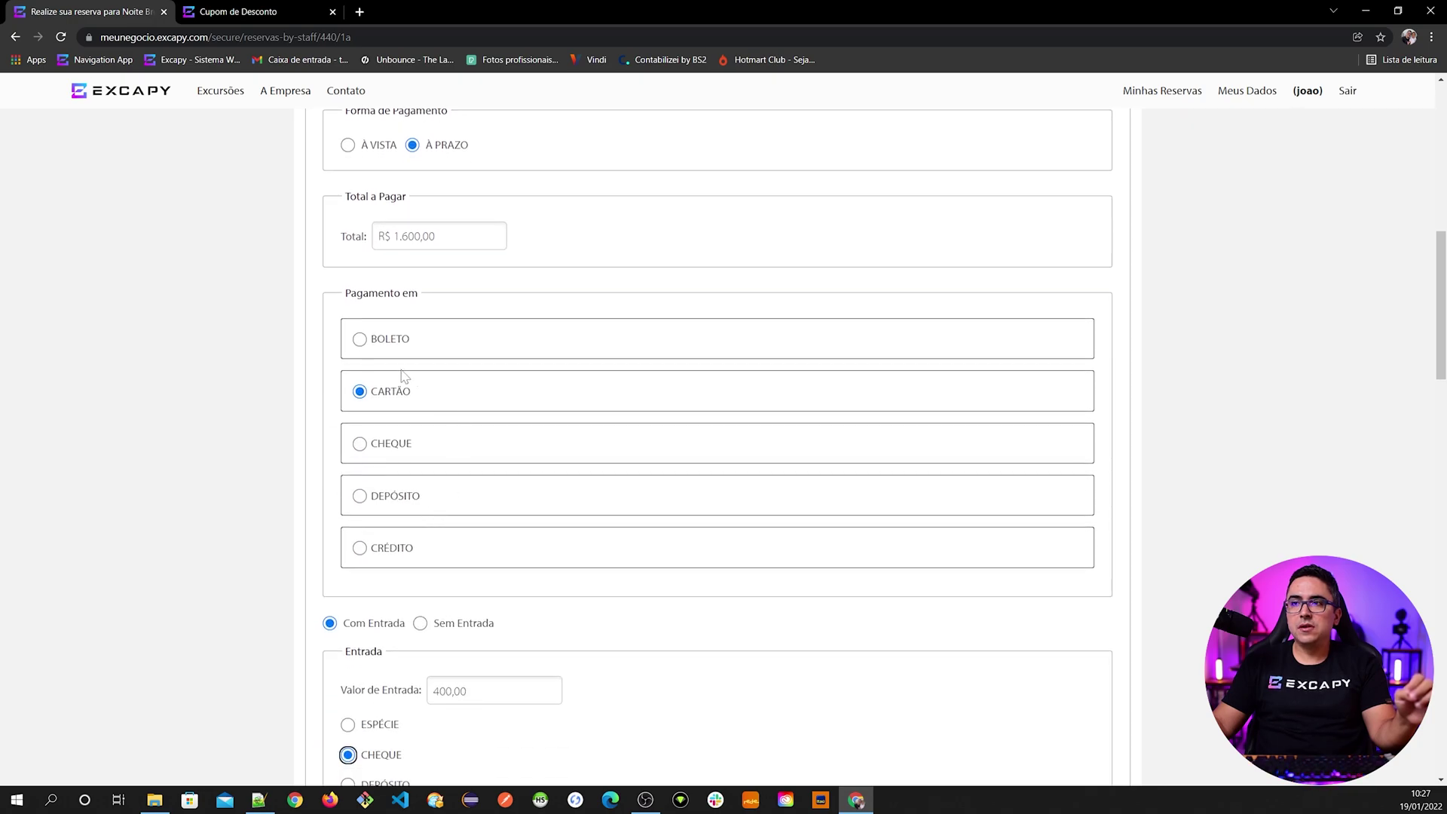
pyautogui.scroll(-2, 399, 422)
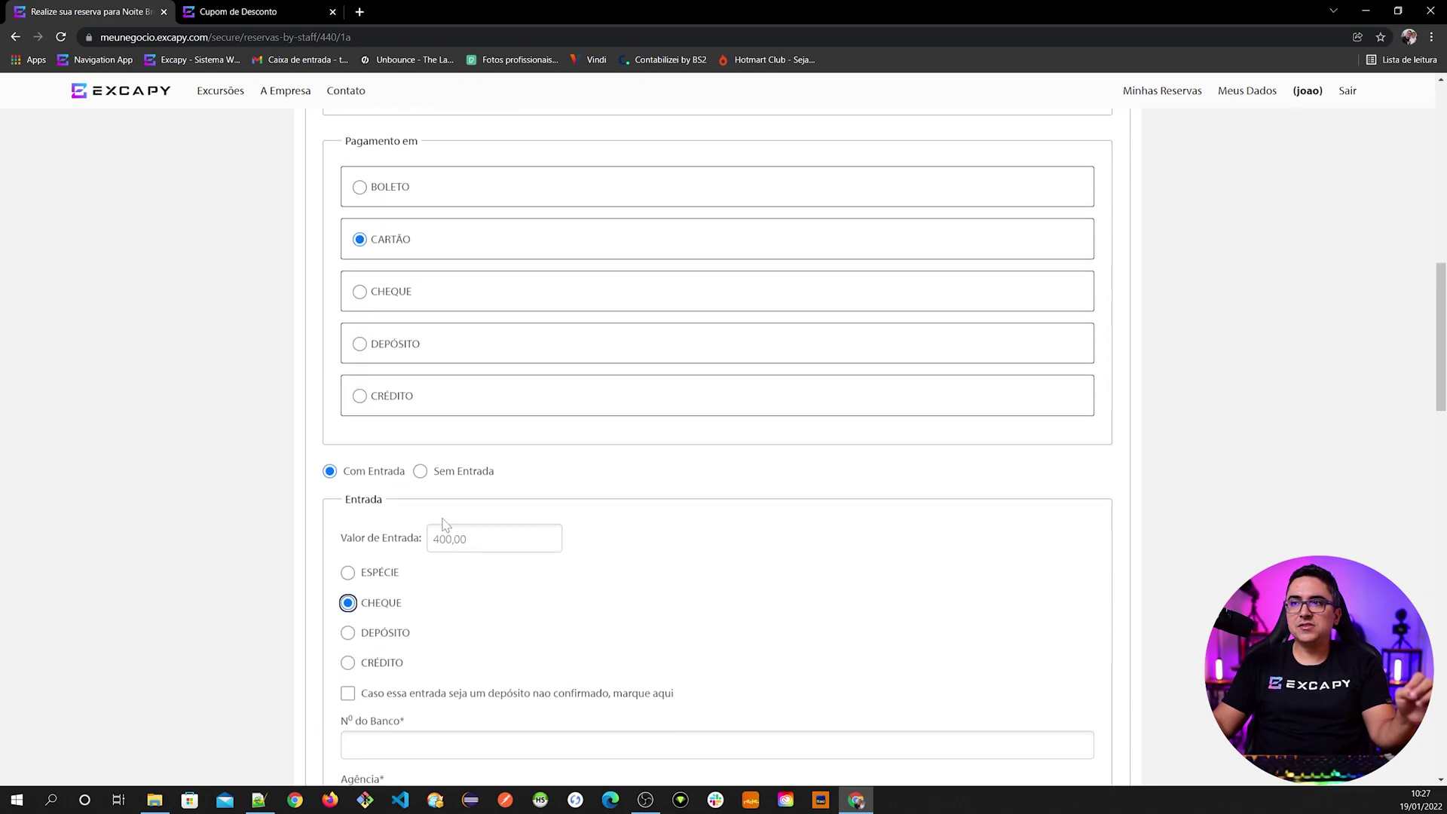
pyautogui.scroll(2, 454, 471)
pyautogui.scroll(-2, 454, 471)
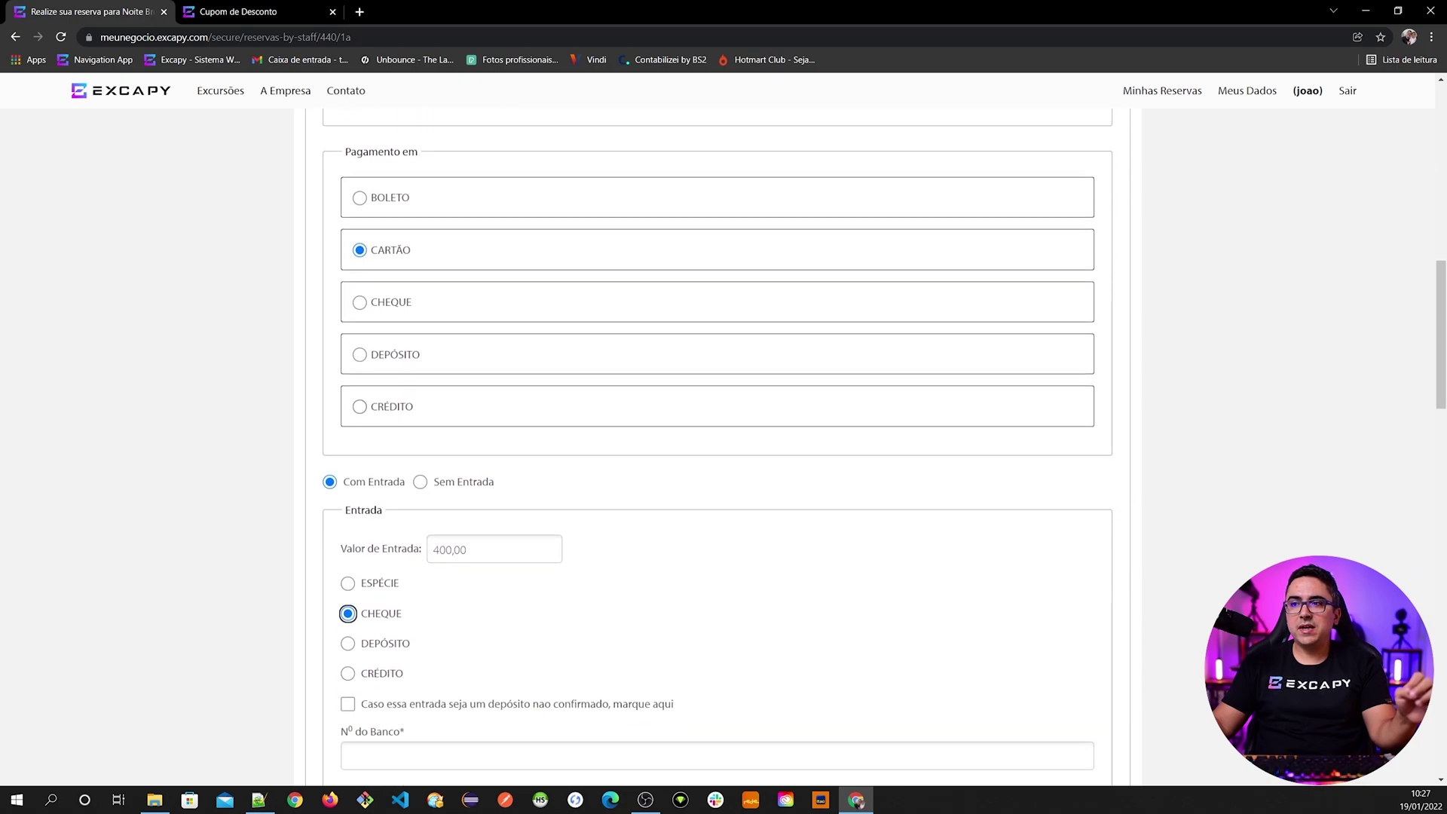
pyautogui.scroll(-2, 420, 607)
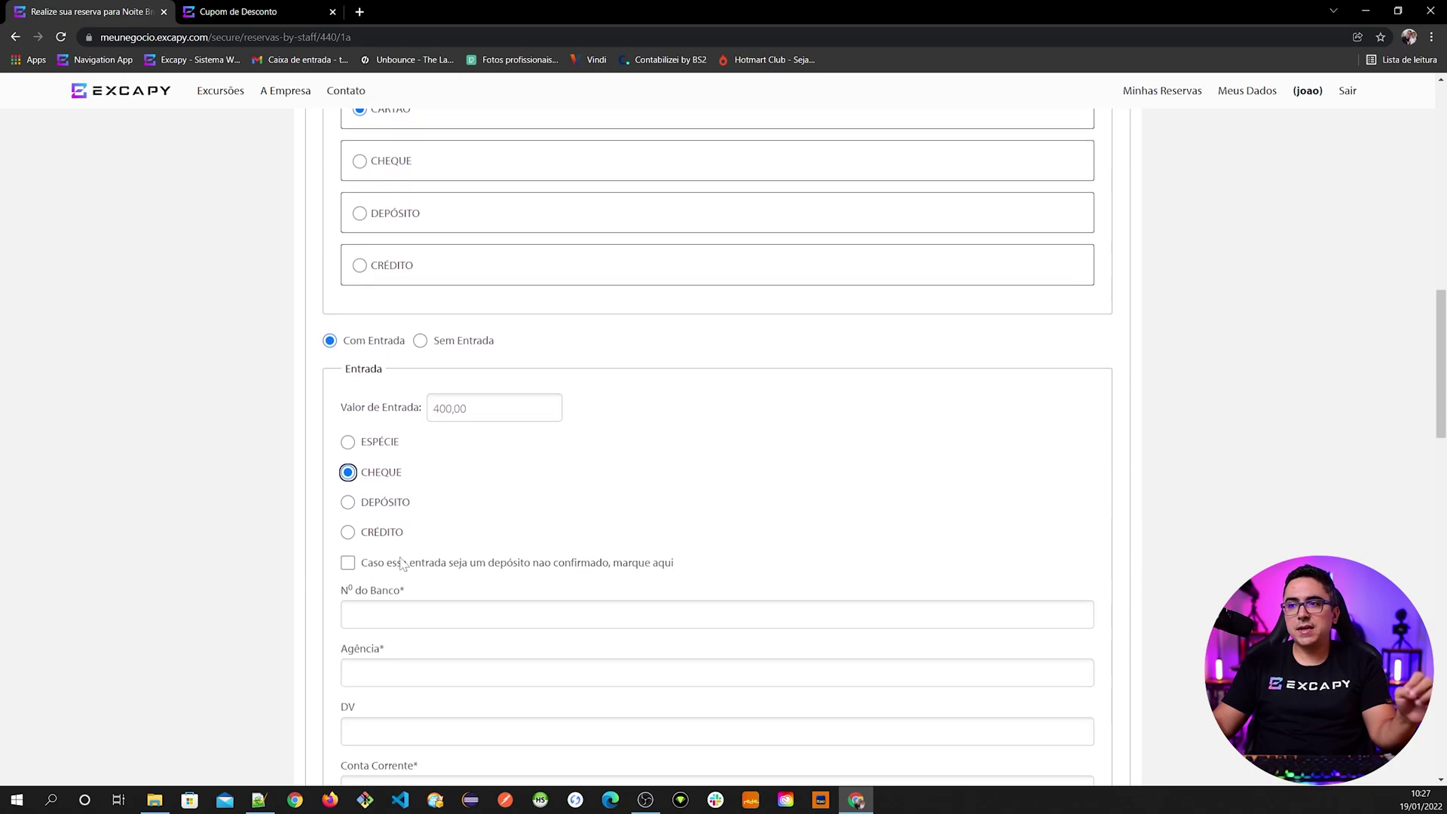
pyautogui.scroll(-3, 419, 594)
# - Enter bank number 001 and branch 524 with check digit 6
pyautogui.press('Tab')
pyautogui.scroll(-1, 452, 518)
pyautogui.write('001')
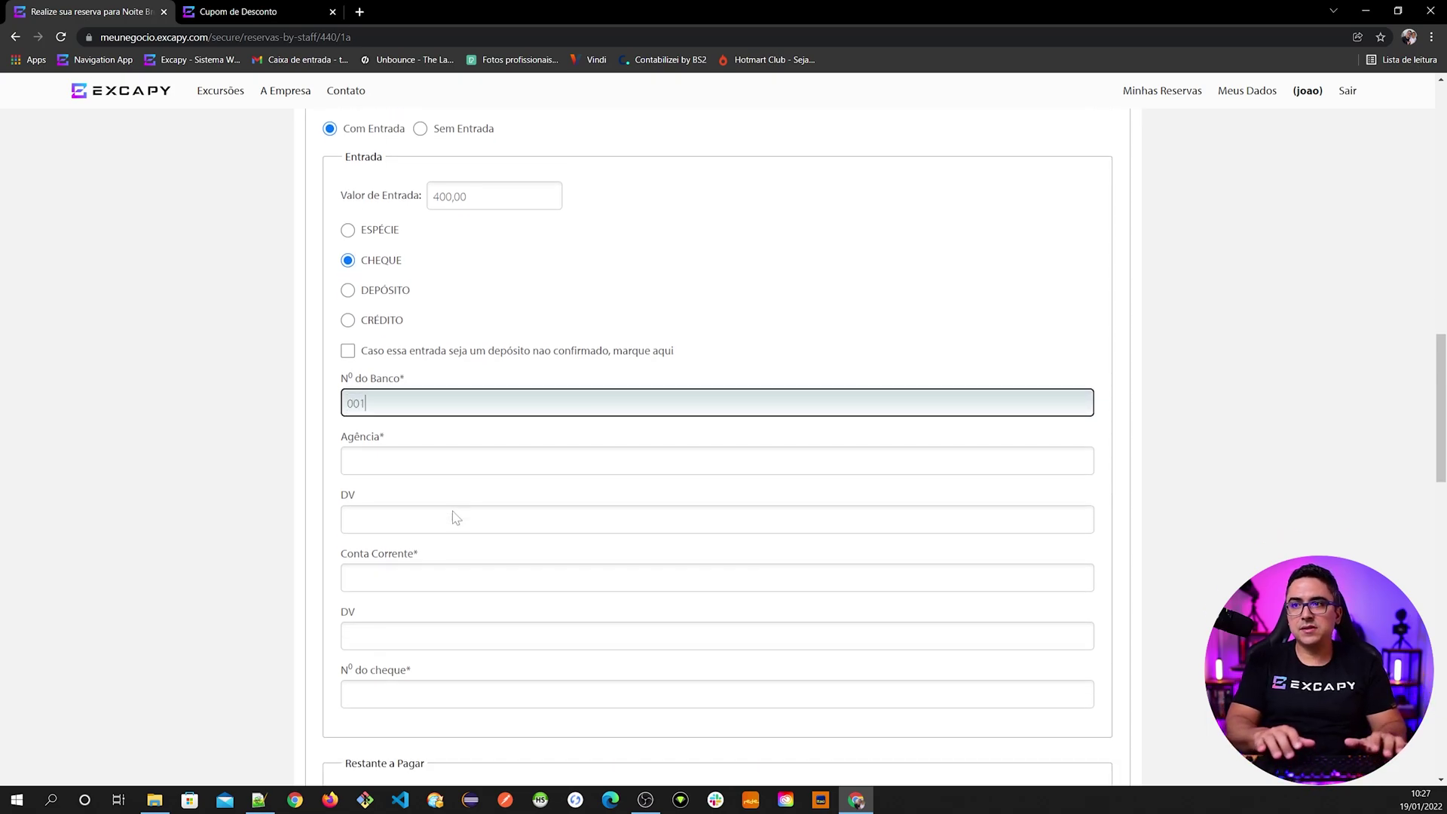
pyautogui.press('Tab')
pyautogui.write('524')
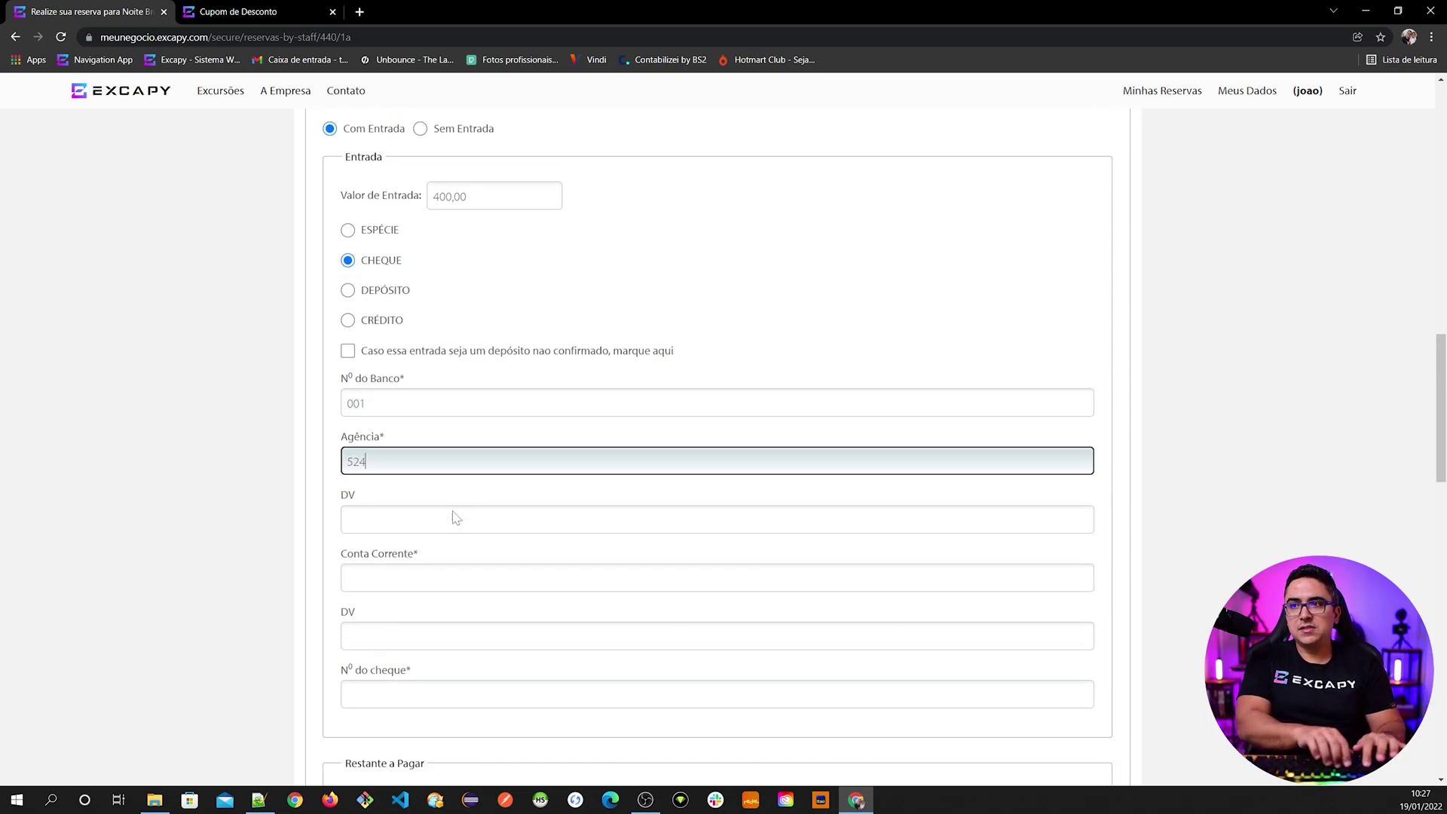
pyautogui.press('Tab')
pyautogui.write('6')
pyautogui.press('Tab')
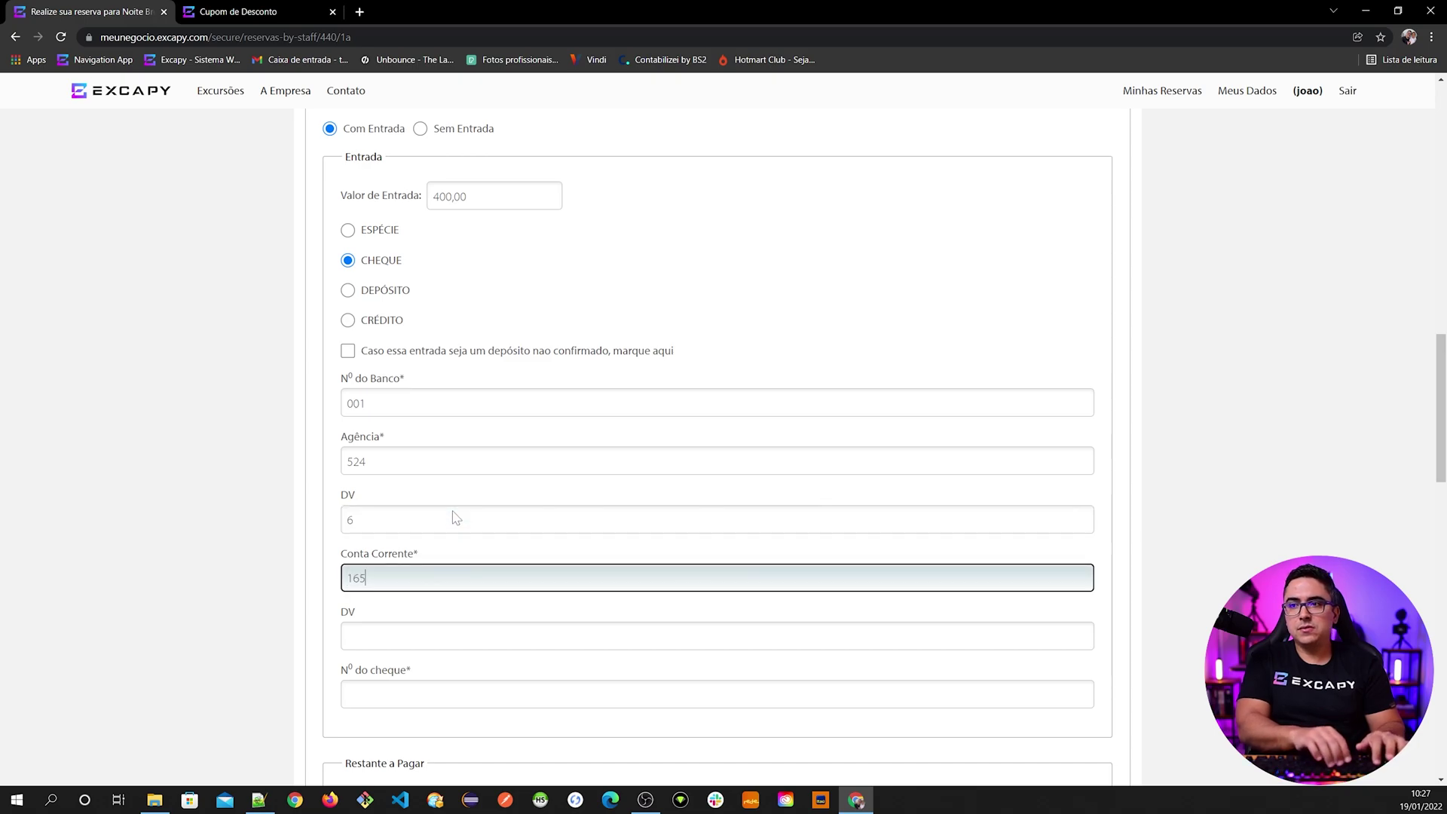
pyautogui.press('Tab')
pyautogui.write('56')
pyautogui.press('BackSpace')
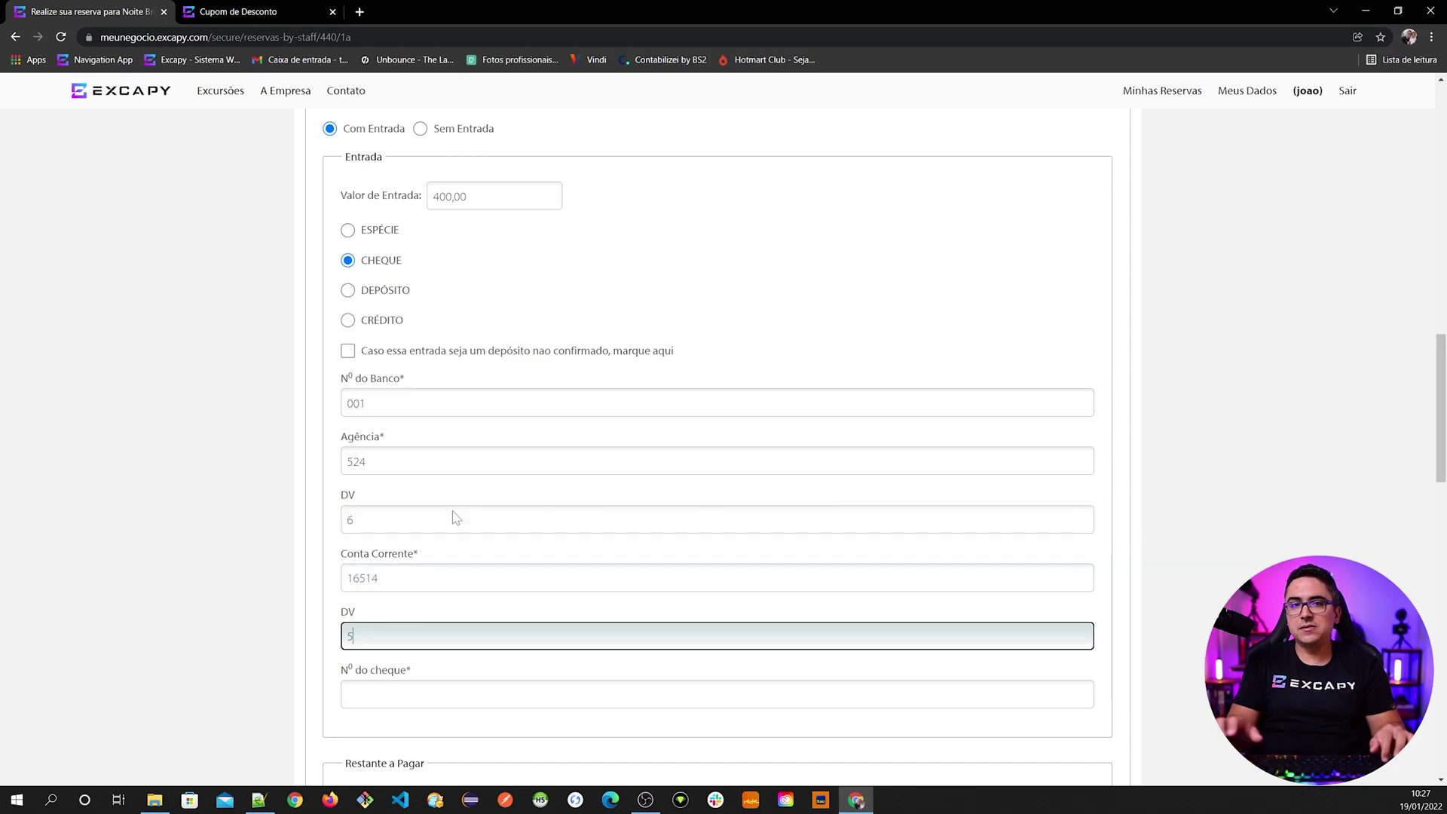
pyautogui.scroll(-1, 455, 517)
pyautogui.press('Tab')
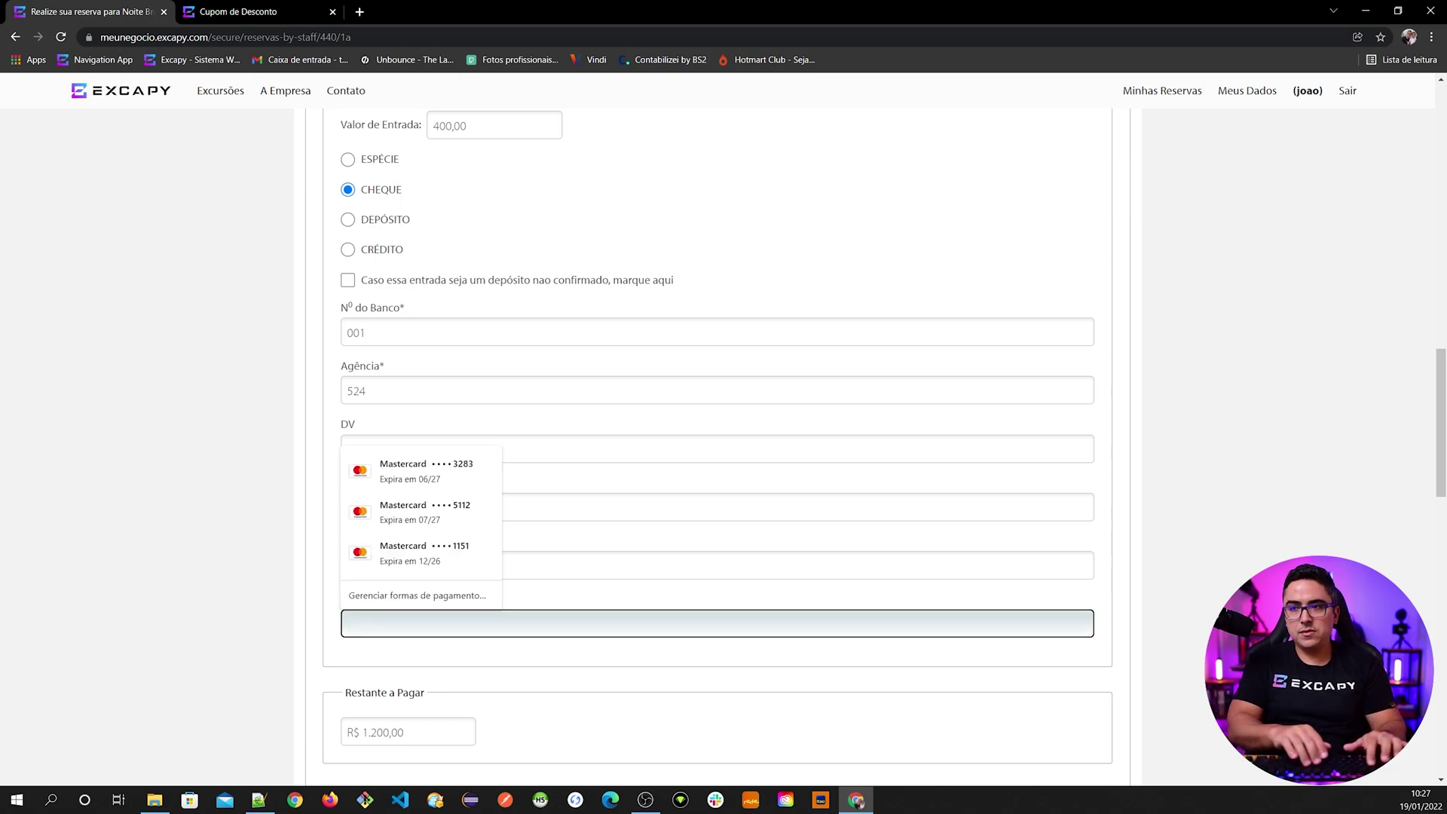
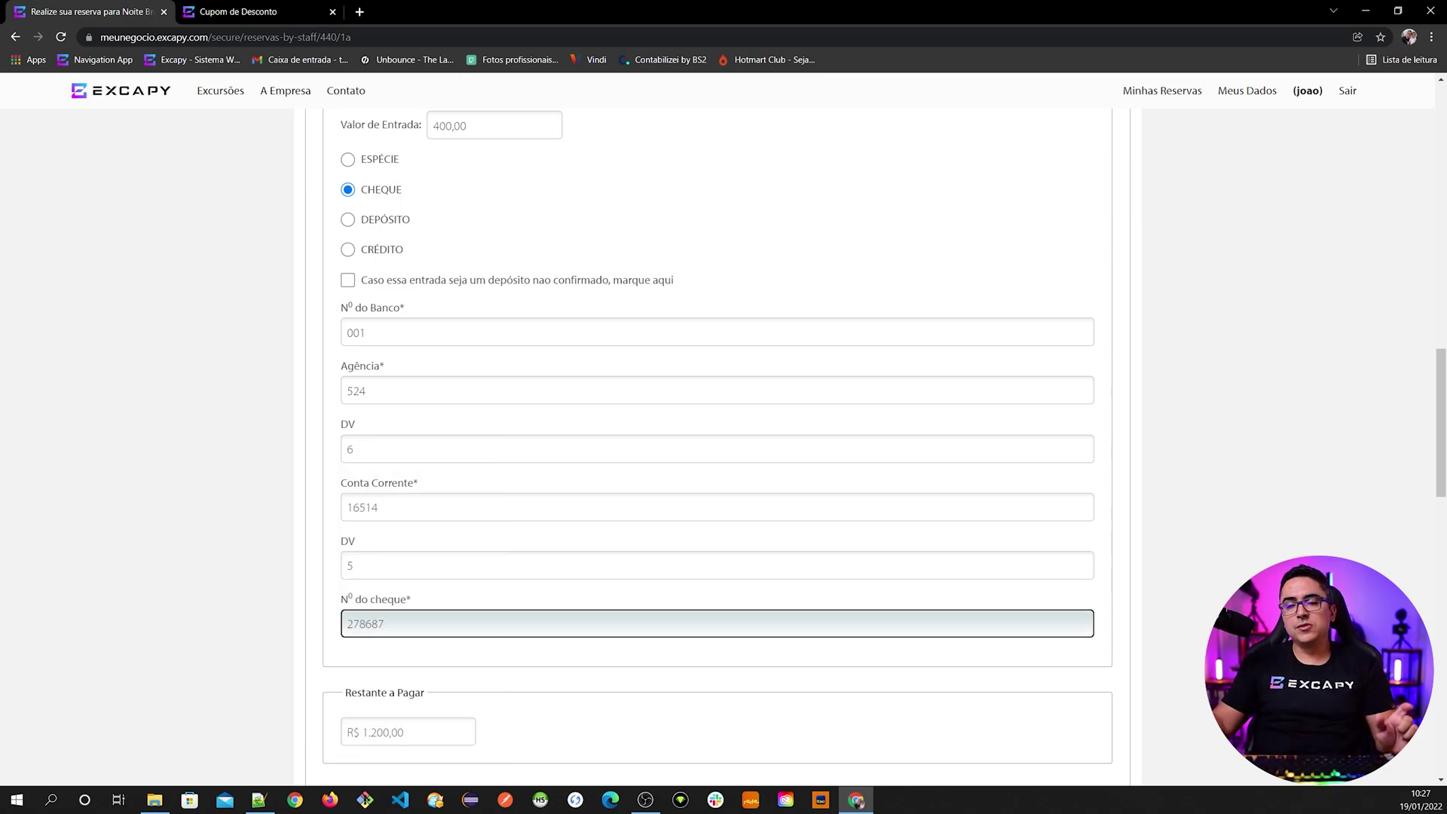
pyautogui.click(316, 625)
pyautogui.scroll(-2, 316, 626)
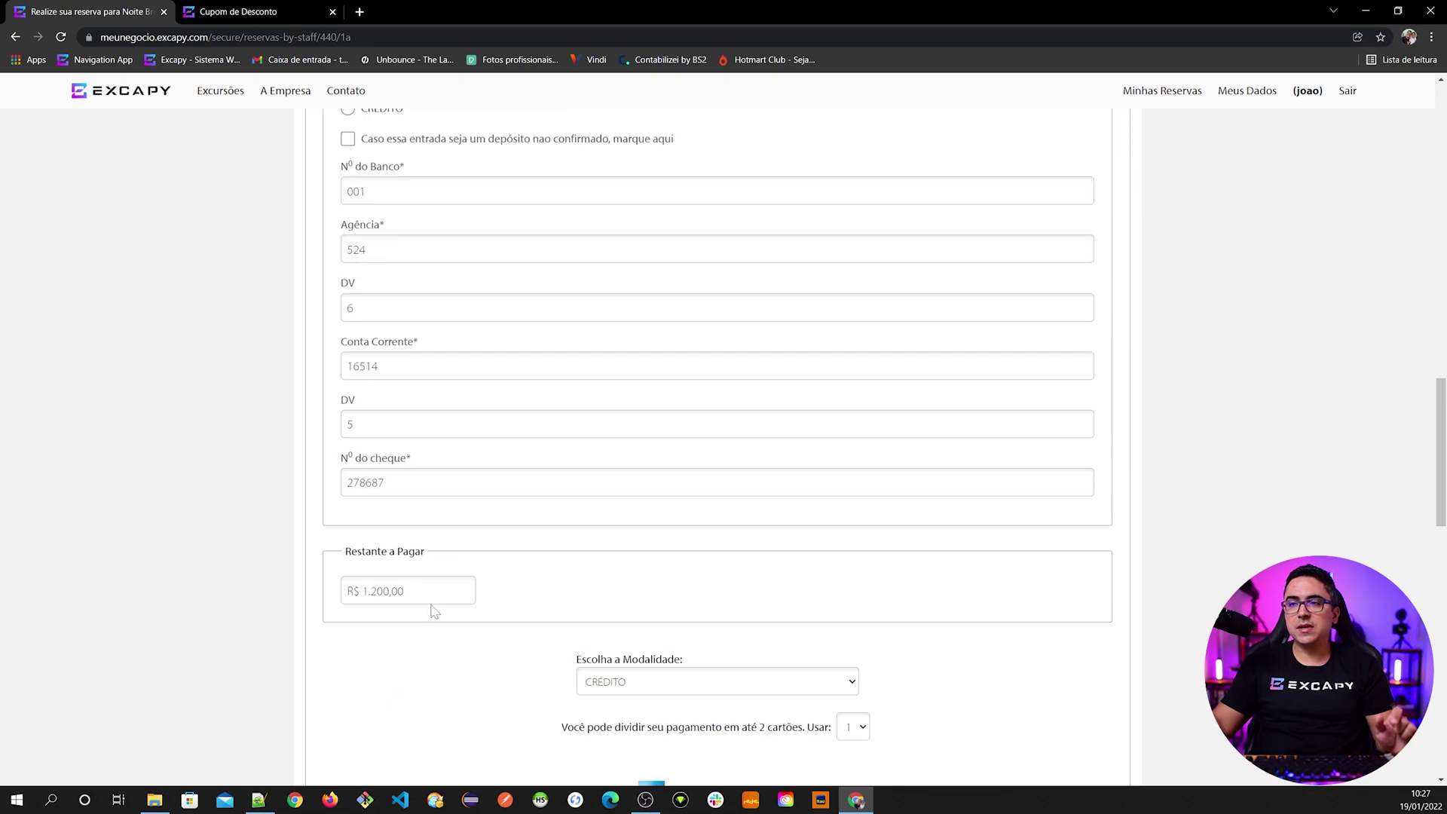
pyautogui.scroll(3, 430, 607)
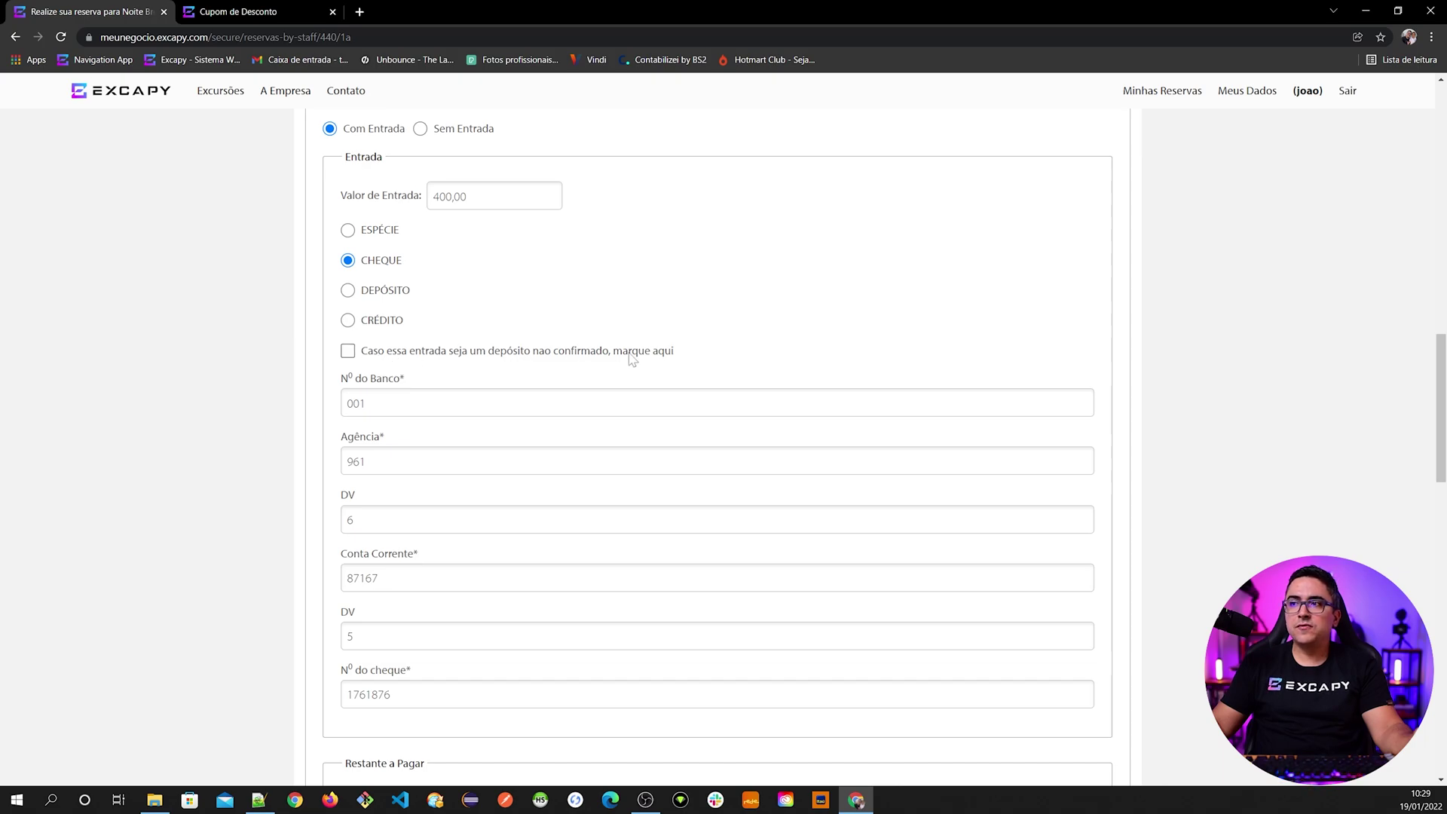
pyautogui.scroll(-1, 421, 363)
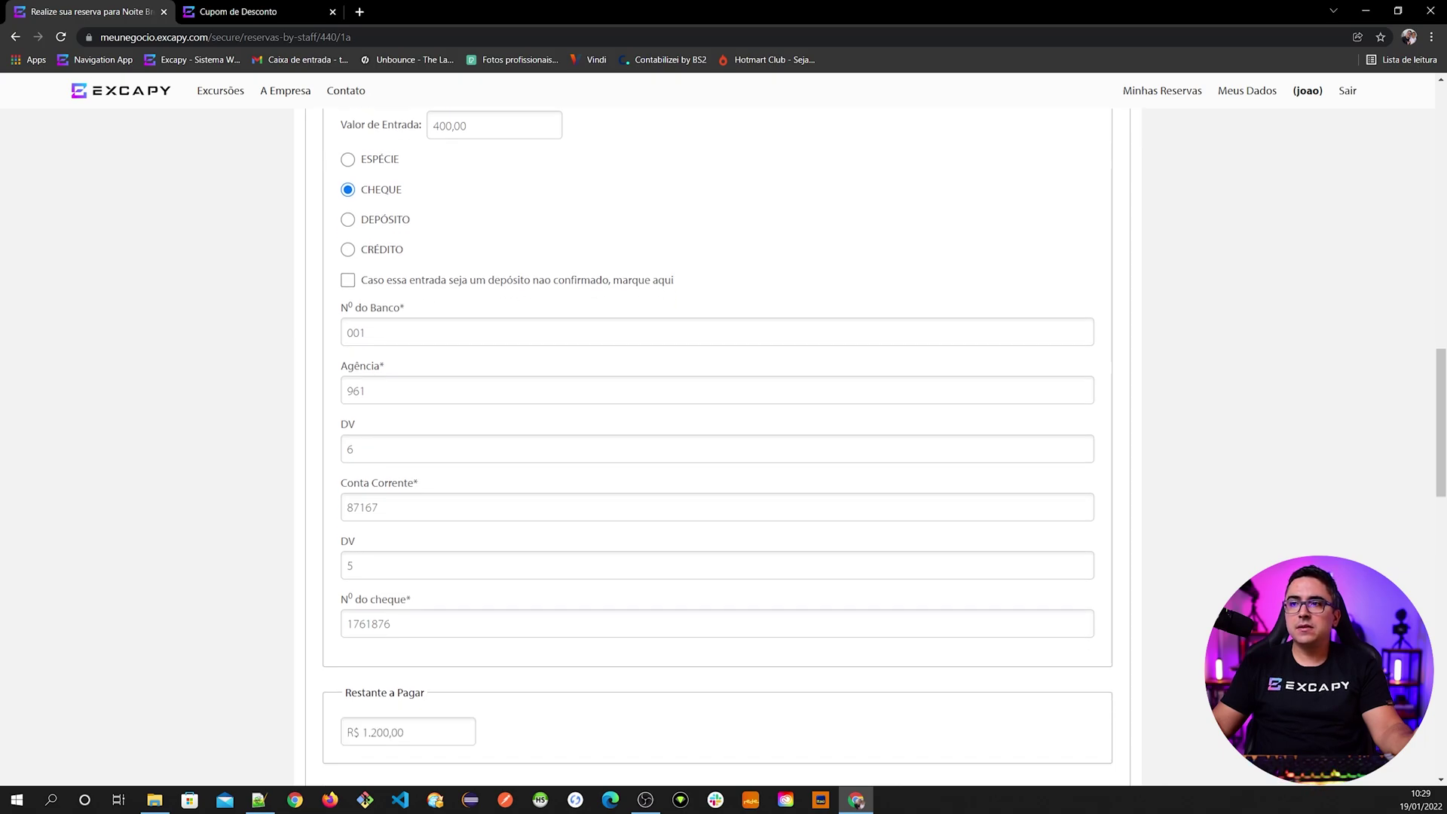
# - Tick the unconfirmed-deposit box, autofilling bank fields to 000 and cheque number to DEPOSITO
pyautogui.click(438, 283)
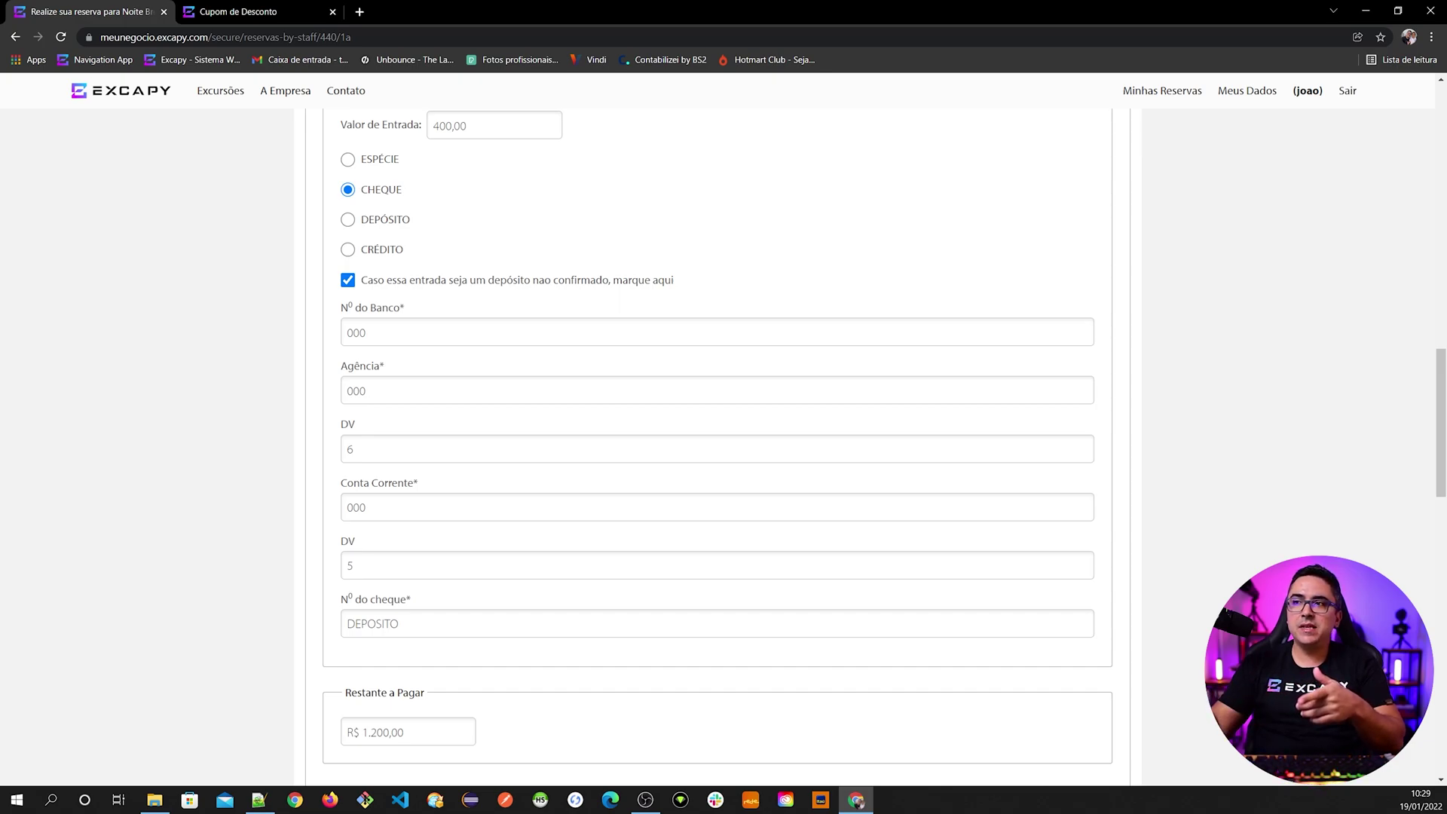
pyautogui.scroll(1, 473, 326)
pyautogui.scroll(-2, 472, 326)
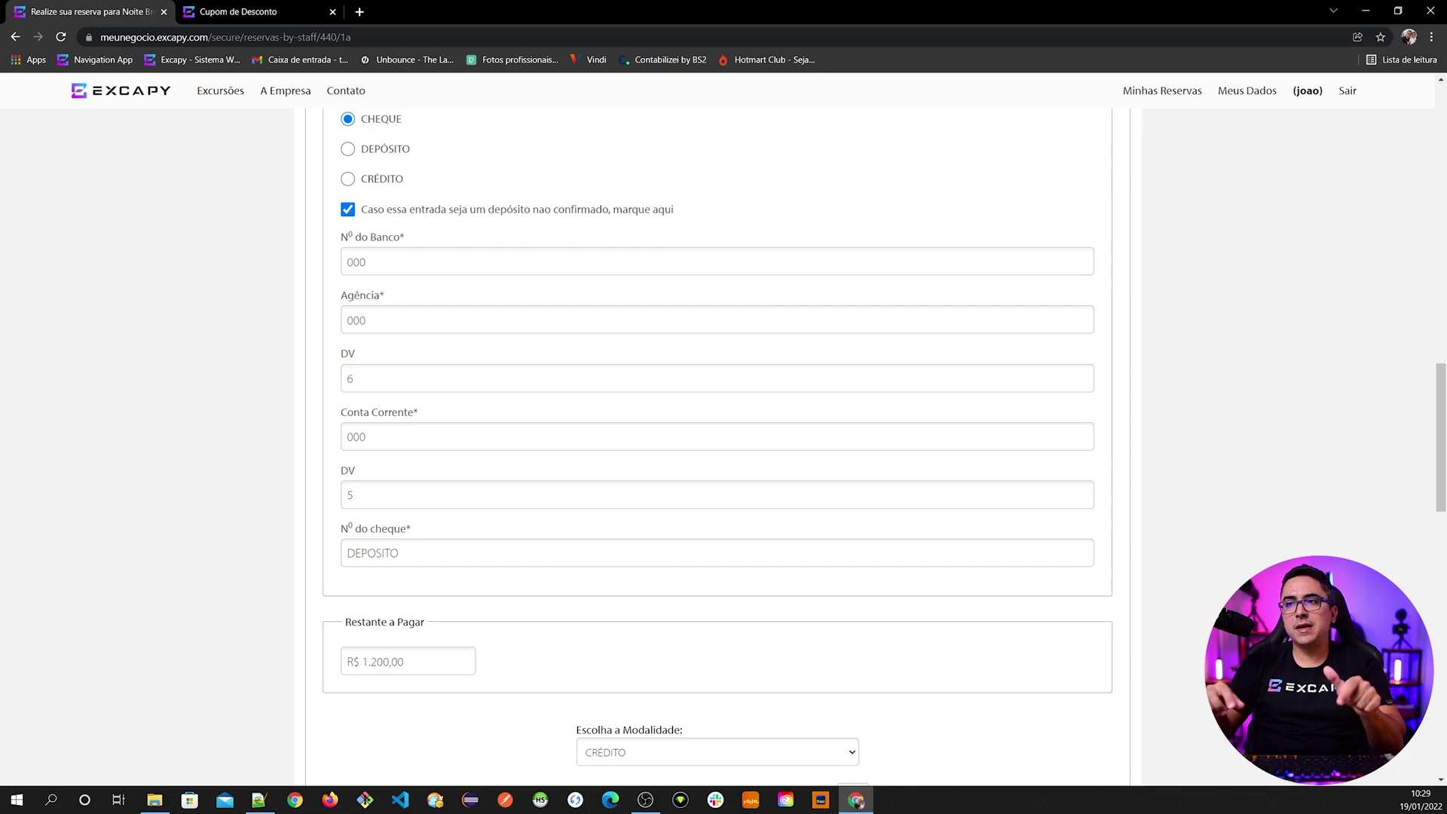
pyautogui.scroll(1, 424, 476)
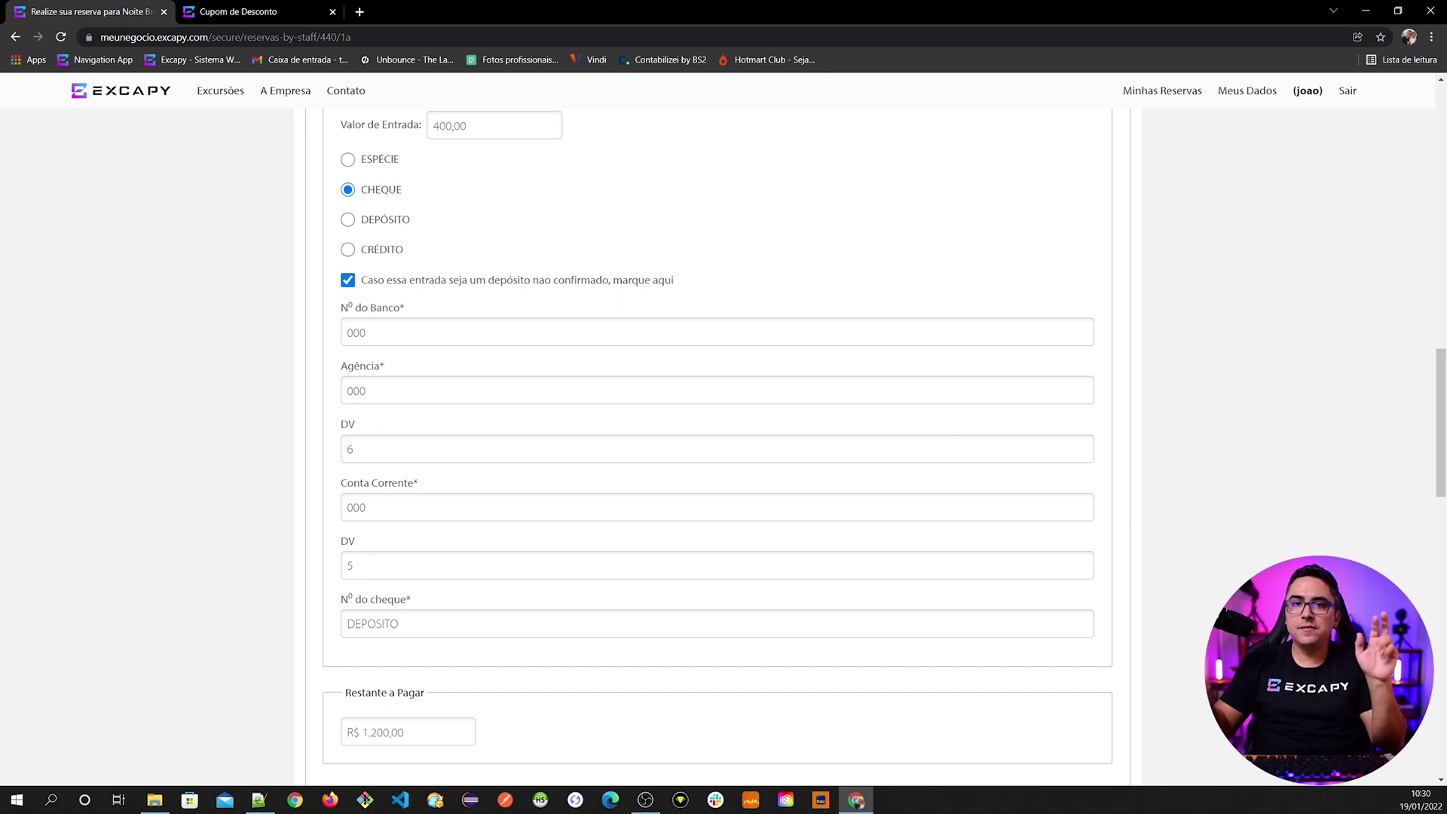
pyautogui.scroll(-2, 717, 444)
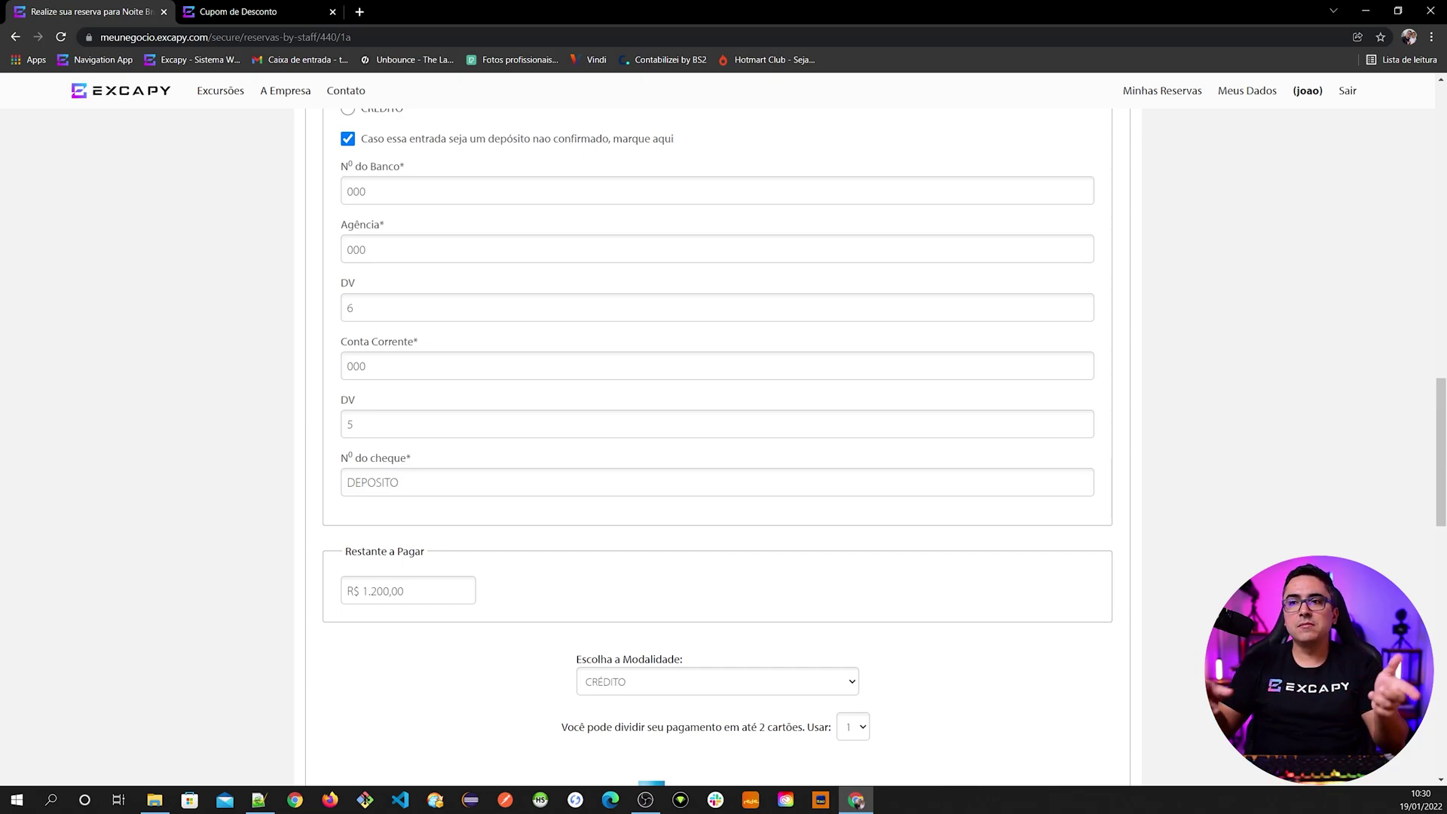
pyautogui.scroll(3, 518, 354)
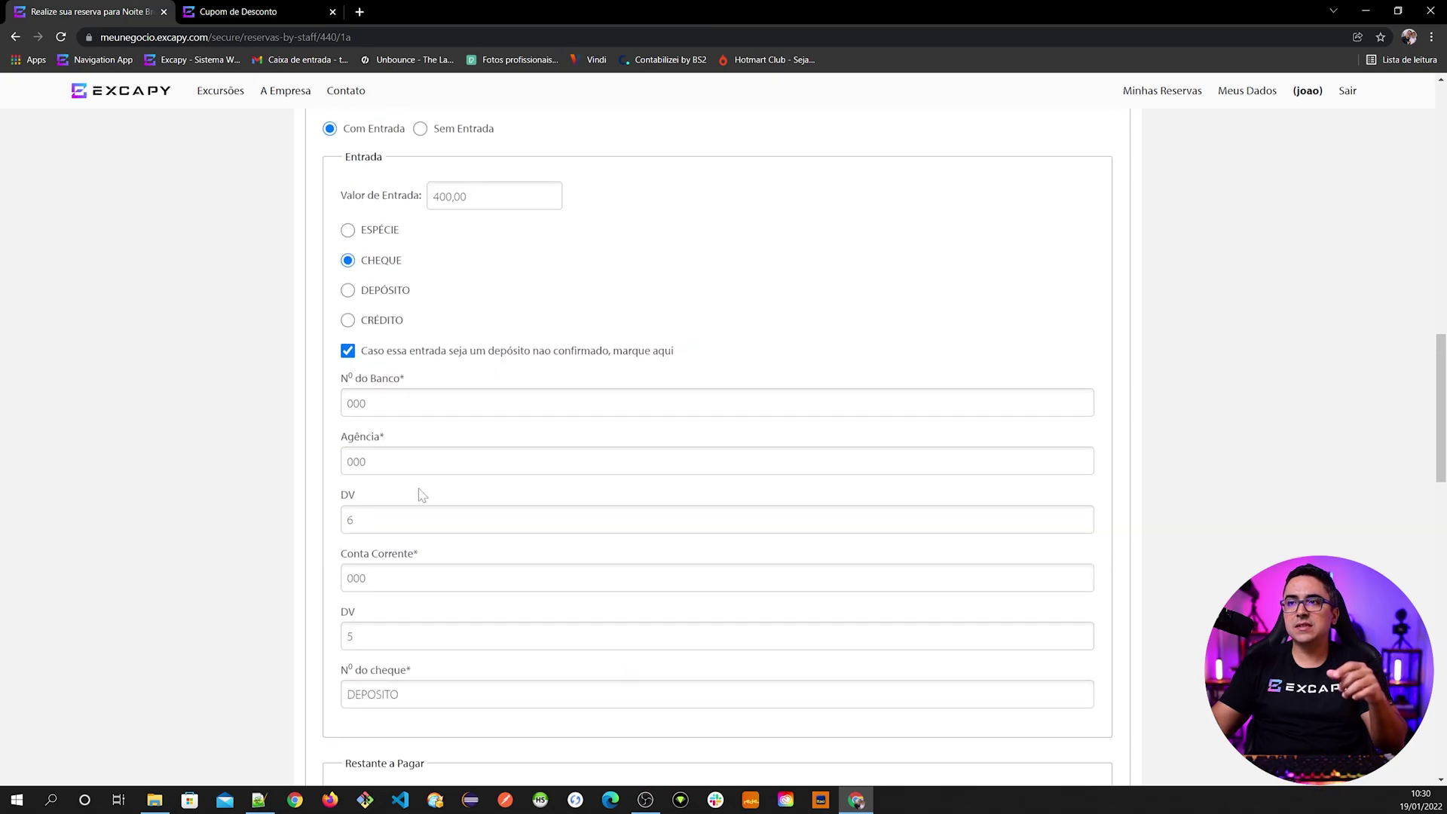
# - Unflag the cheque as an unconfirmed deposit and enter bank 001, branch 911, and the account and cheque numbers
pyautogui.click(518, 352)
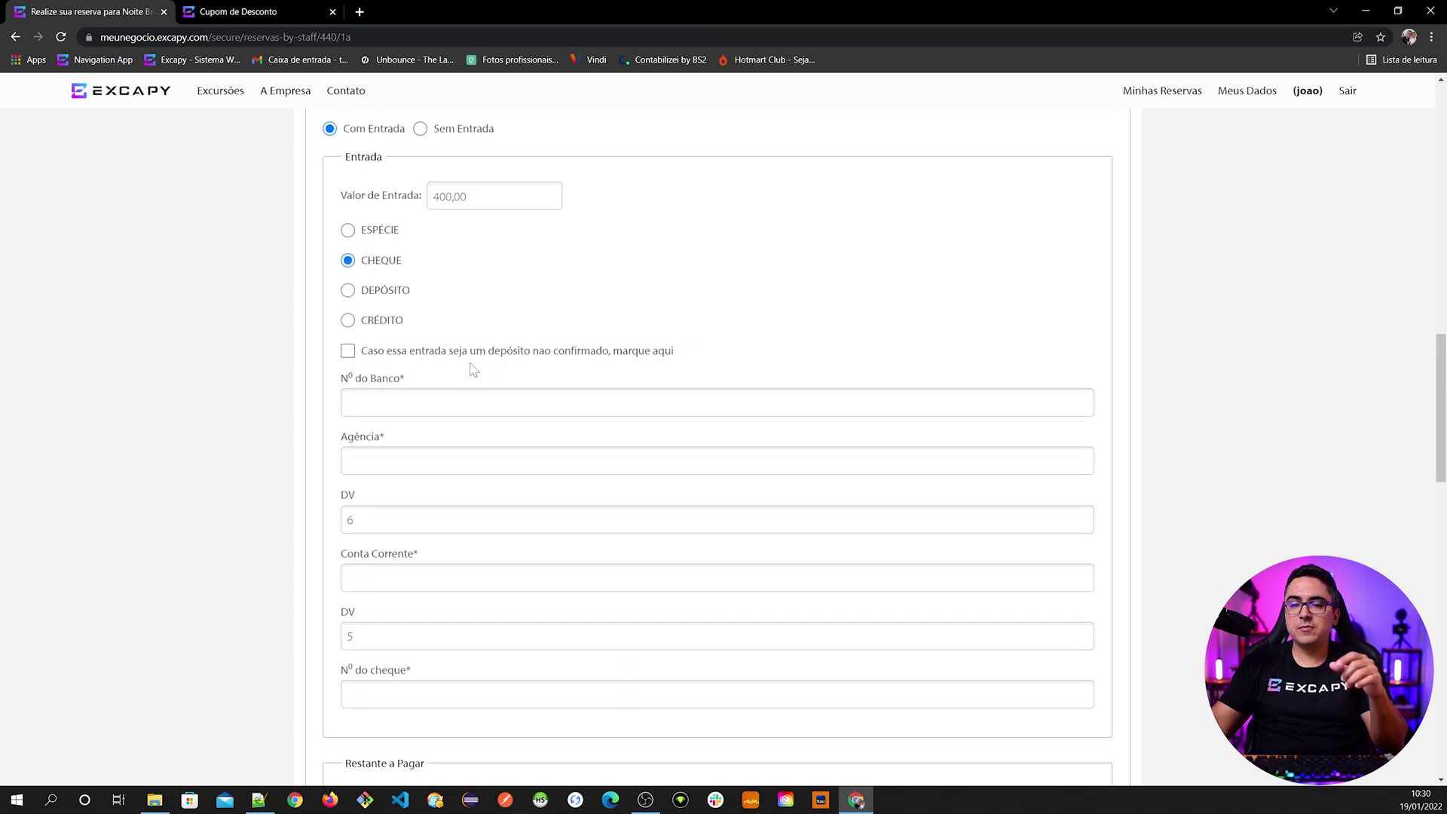
pyautogui.press('Tab')
pyautogui.write('001')
pyautogui.press('Tab')
pyautogui.write('911')
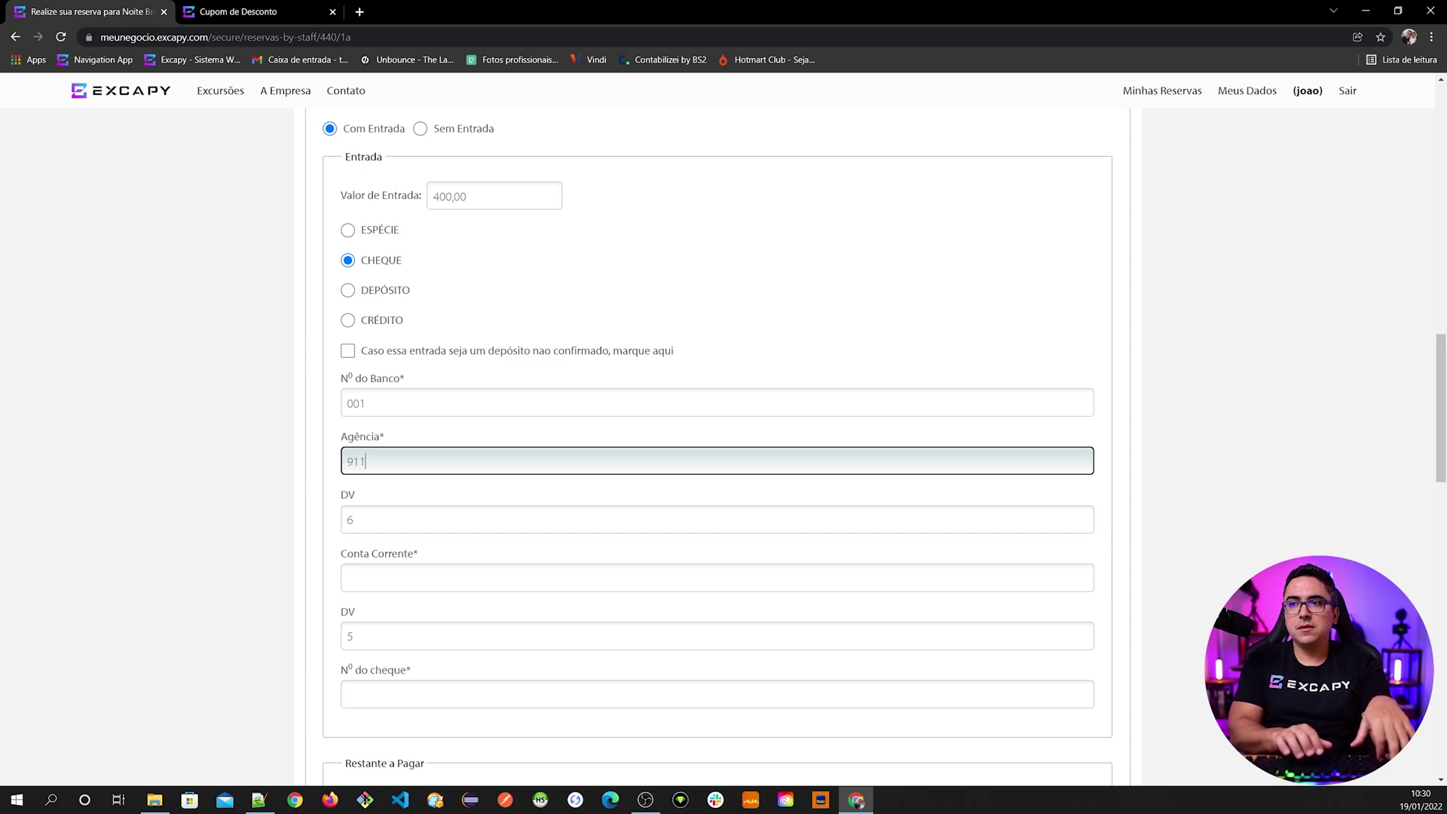
pyautogui.press('Tab')
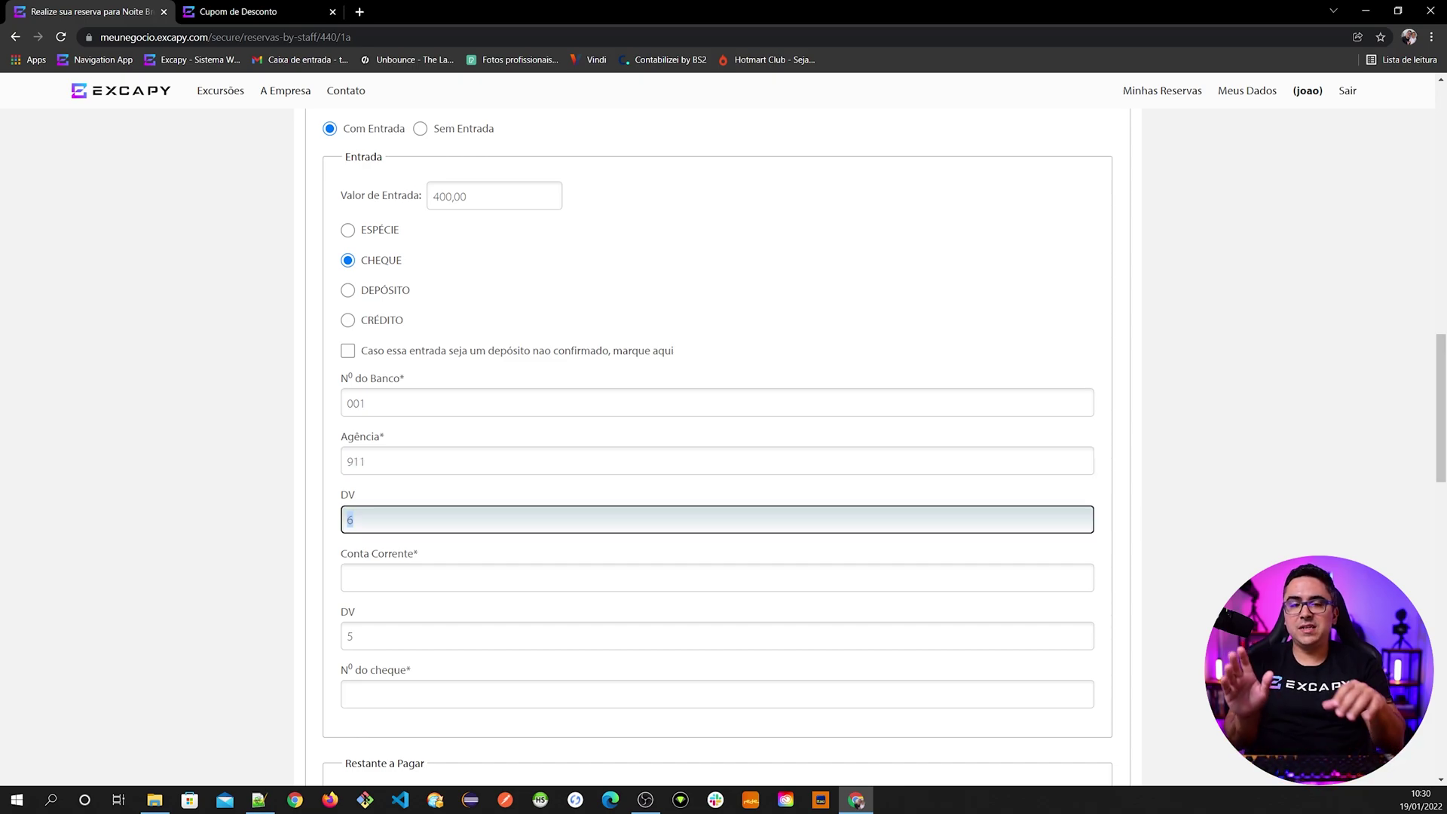
pyautogui.press('Tab')
pyautogui.press('Tab')
pyautogui.press('Tab')
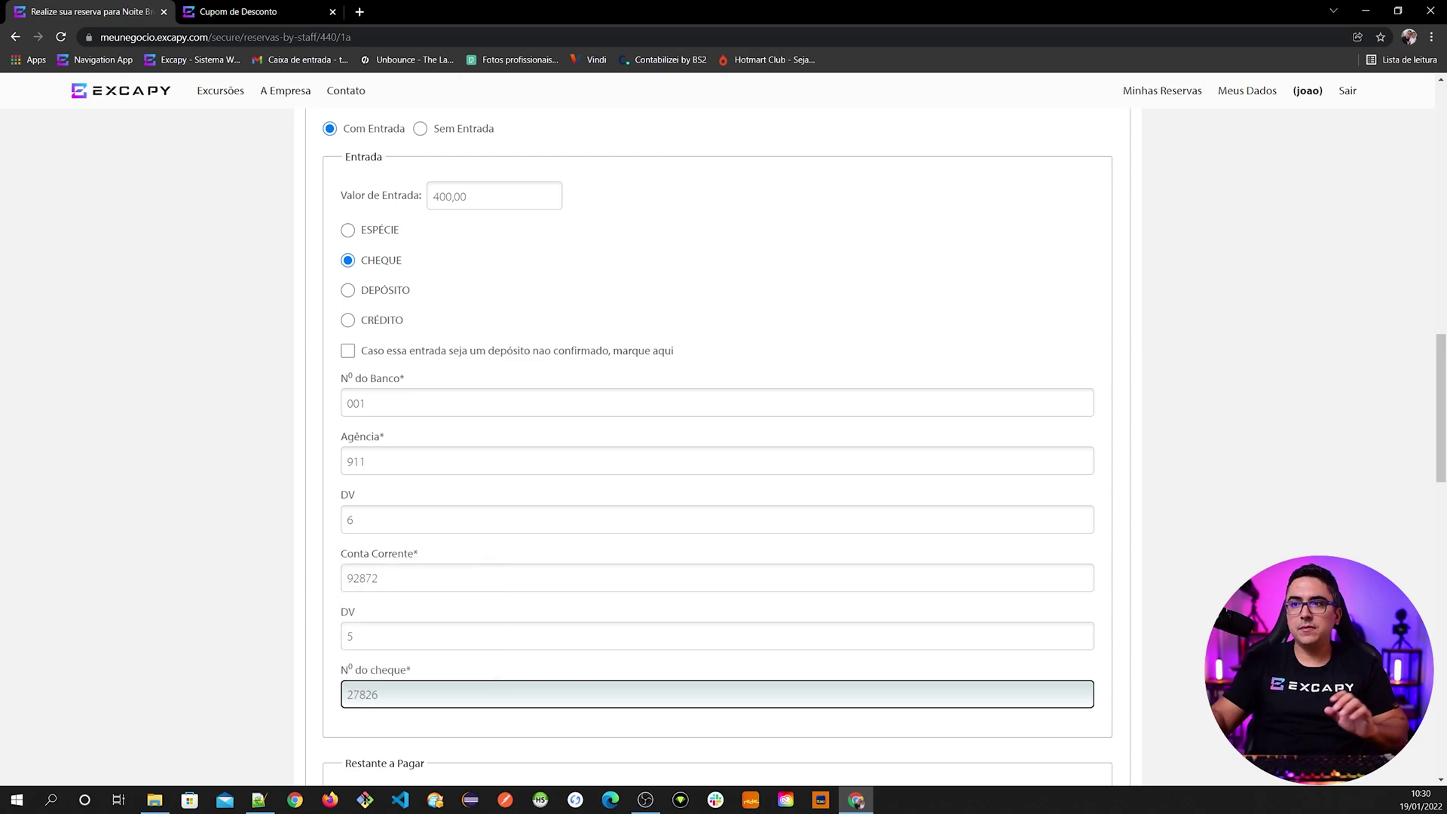
pyautogui.click(288, 487)
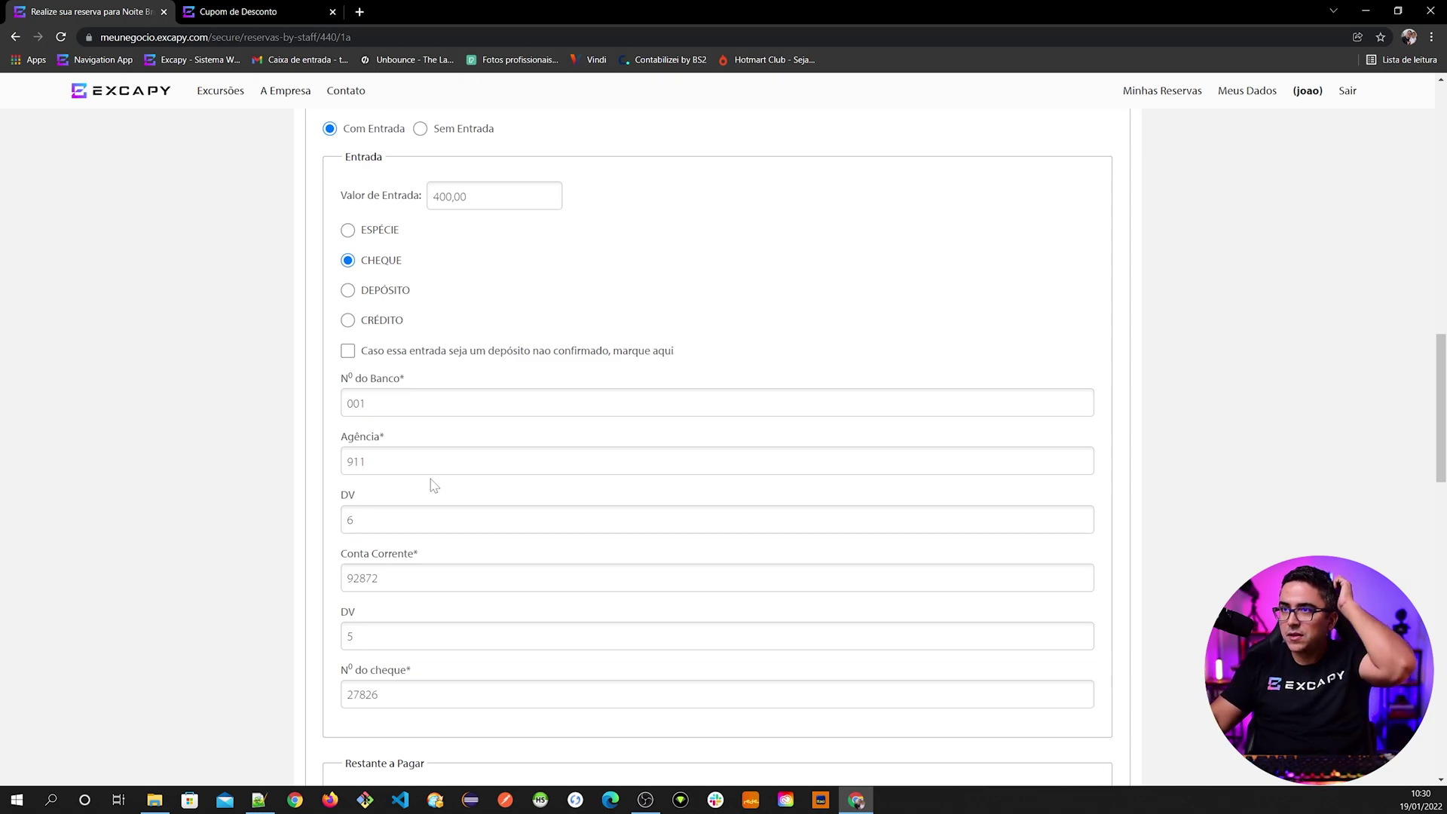
pyautogui.scroll(-3, 434, 484)
pyautogui.scroll(4, 400, 585)
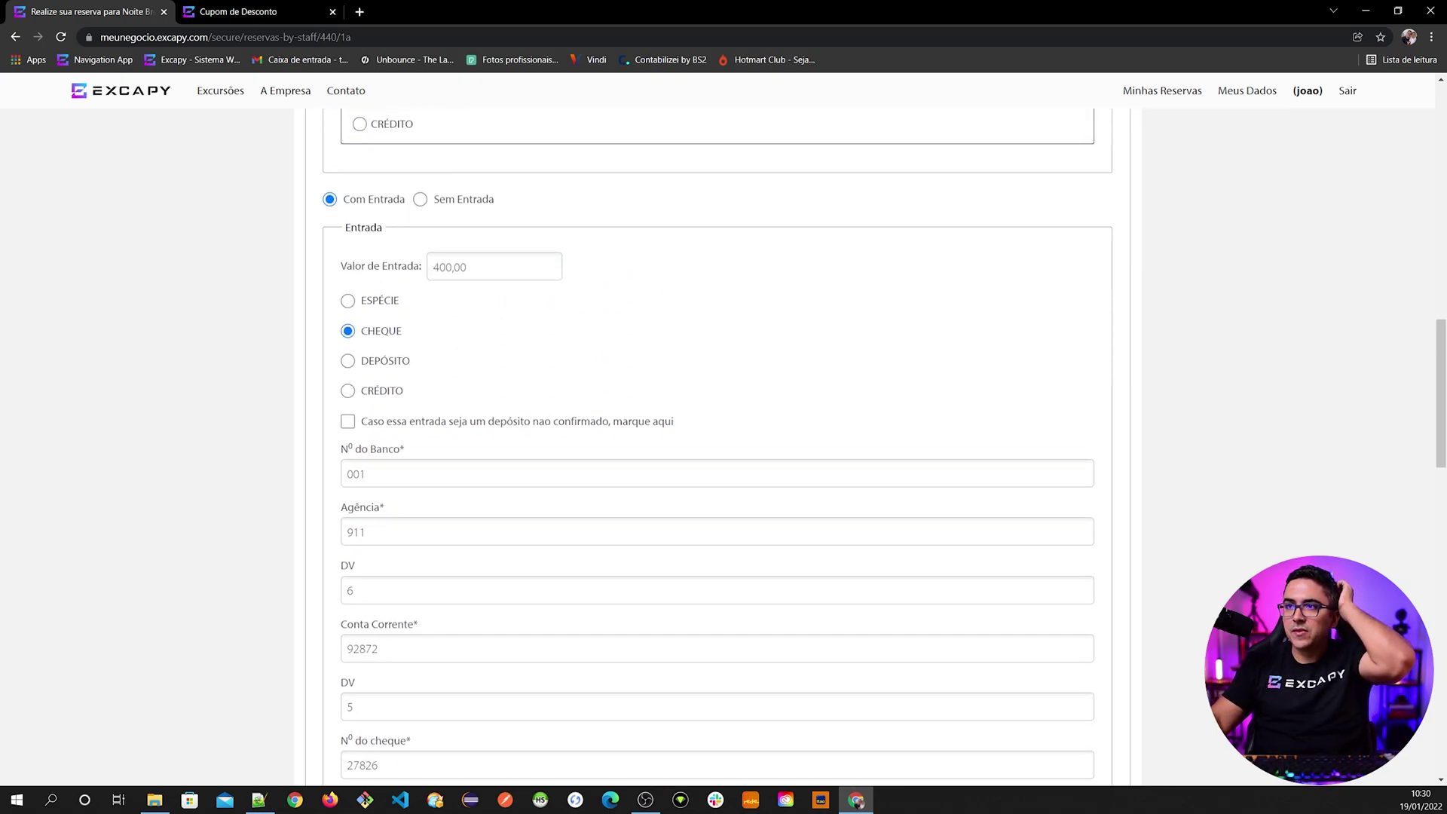
# - Set the remainder to DÉBITO with the VISA brand and accept the terms and conditions
pyautogui.scroll(-4, 445, 294)
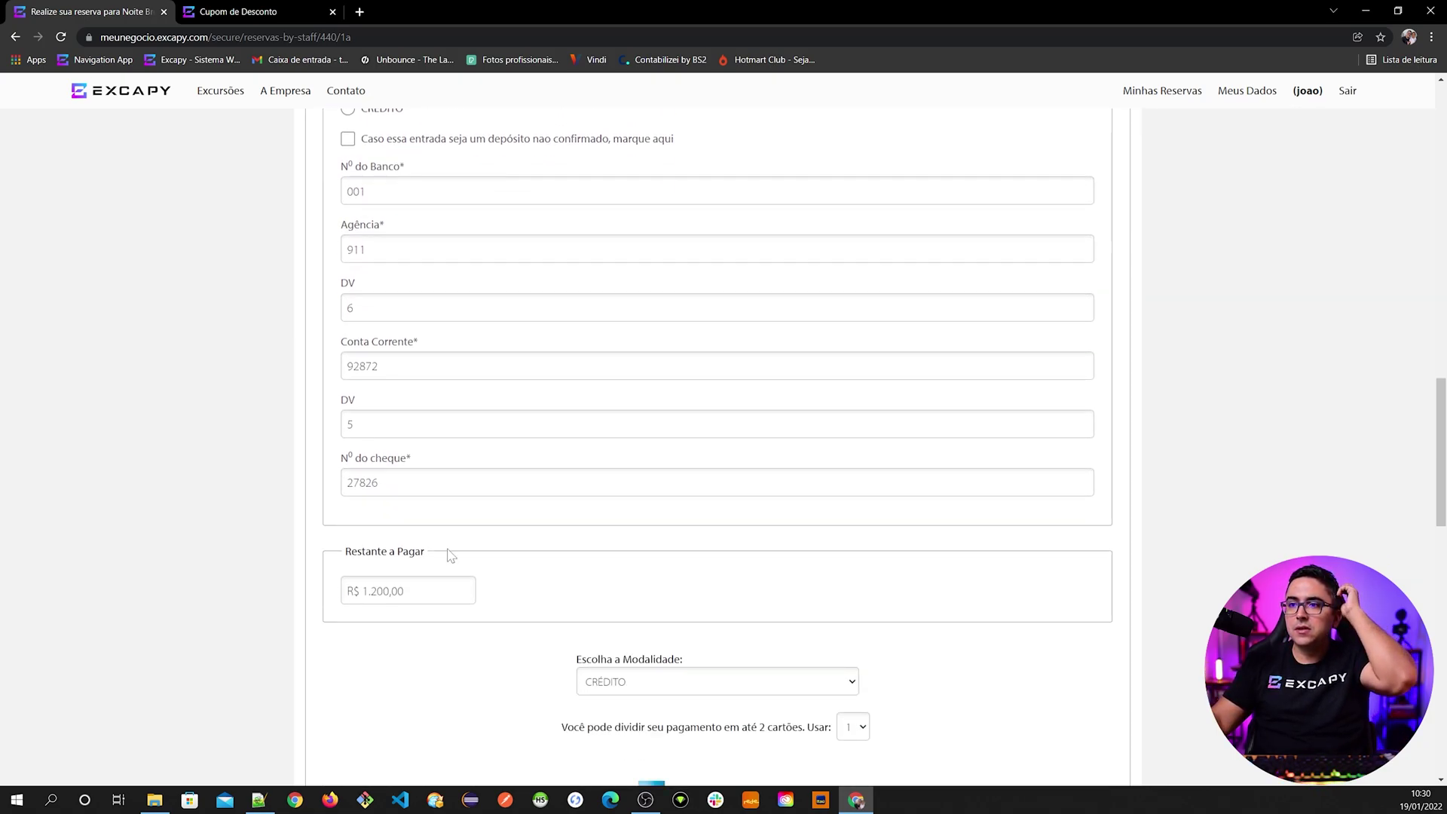
pyautogui.scroll(-7, 404, 599)
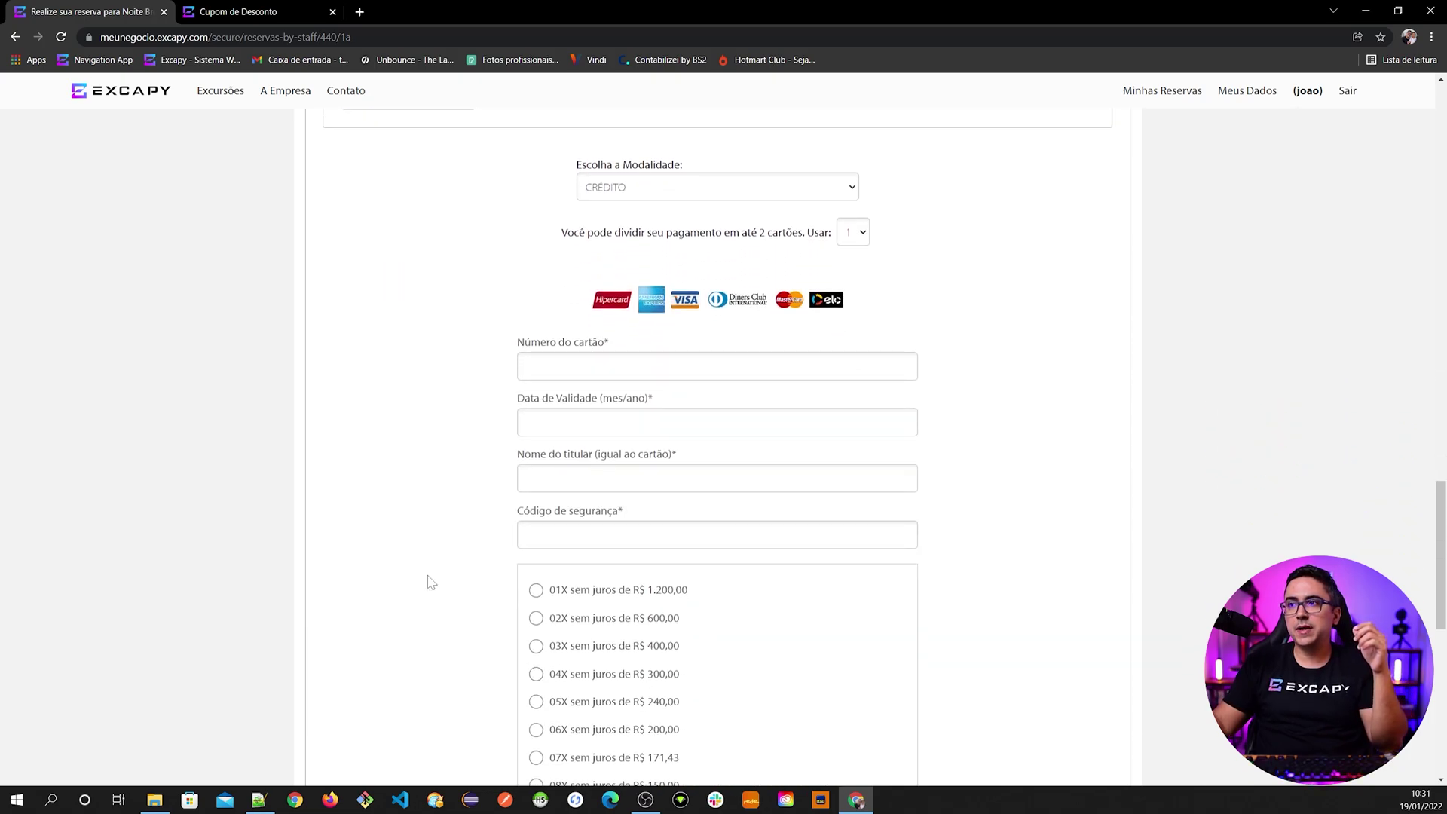
pyautogui.scroll(2, 429, 581)
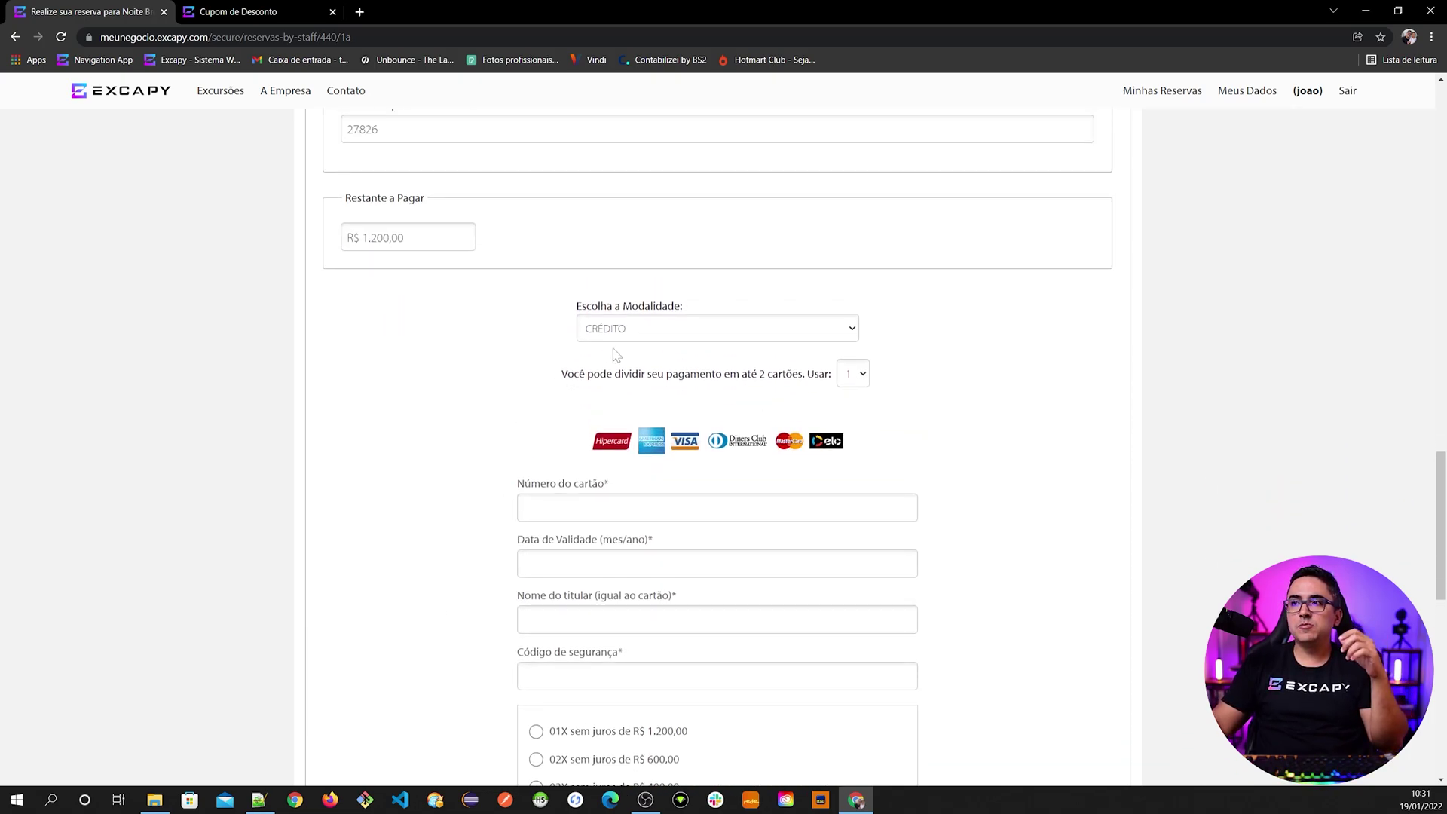
pyautogui.click(647, 336)
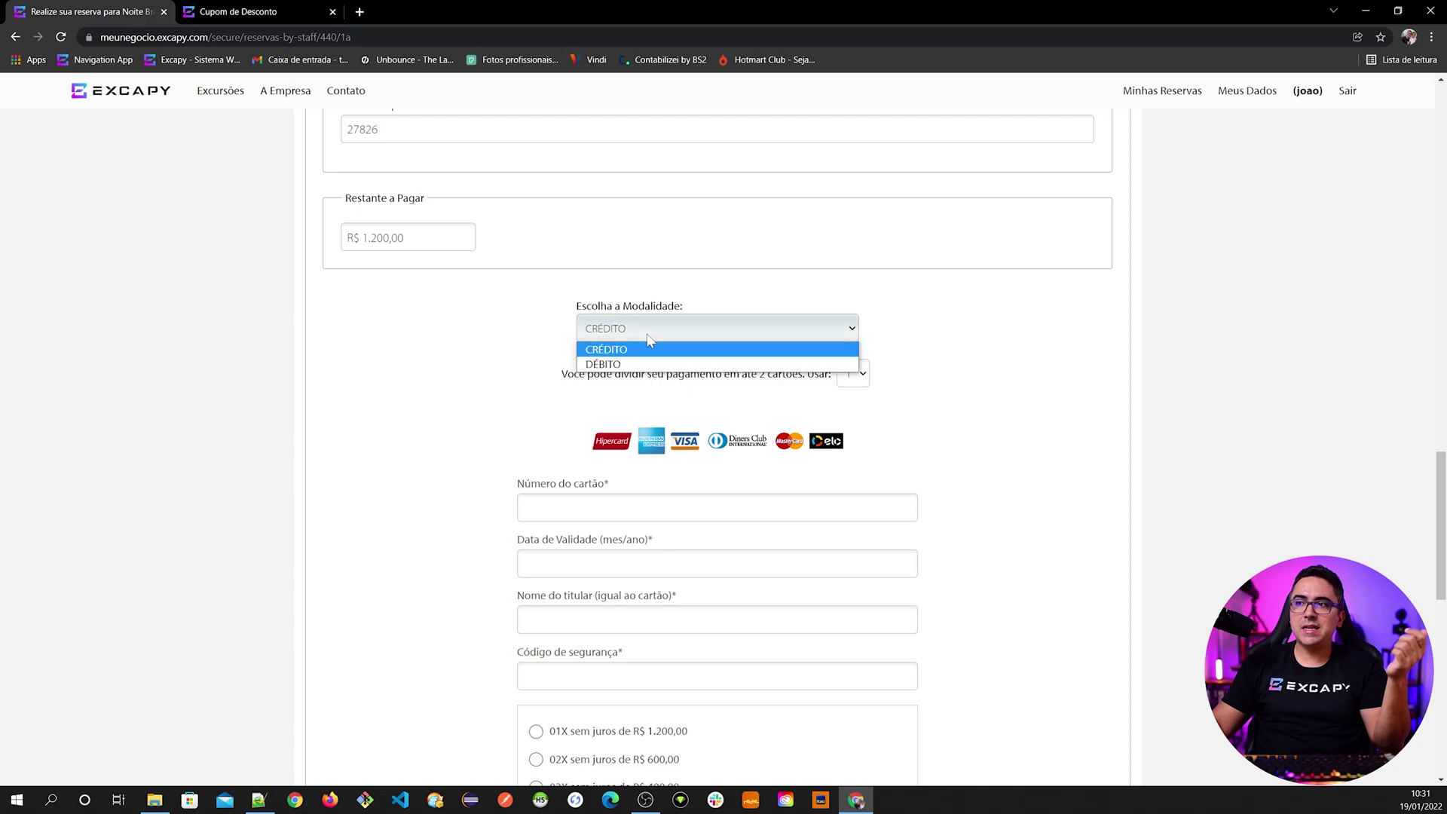
pyautogui.click(633, 363)
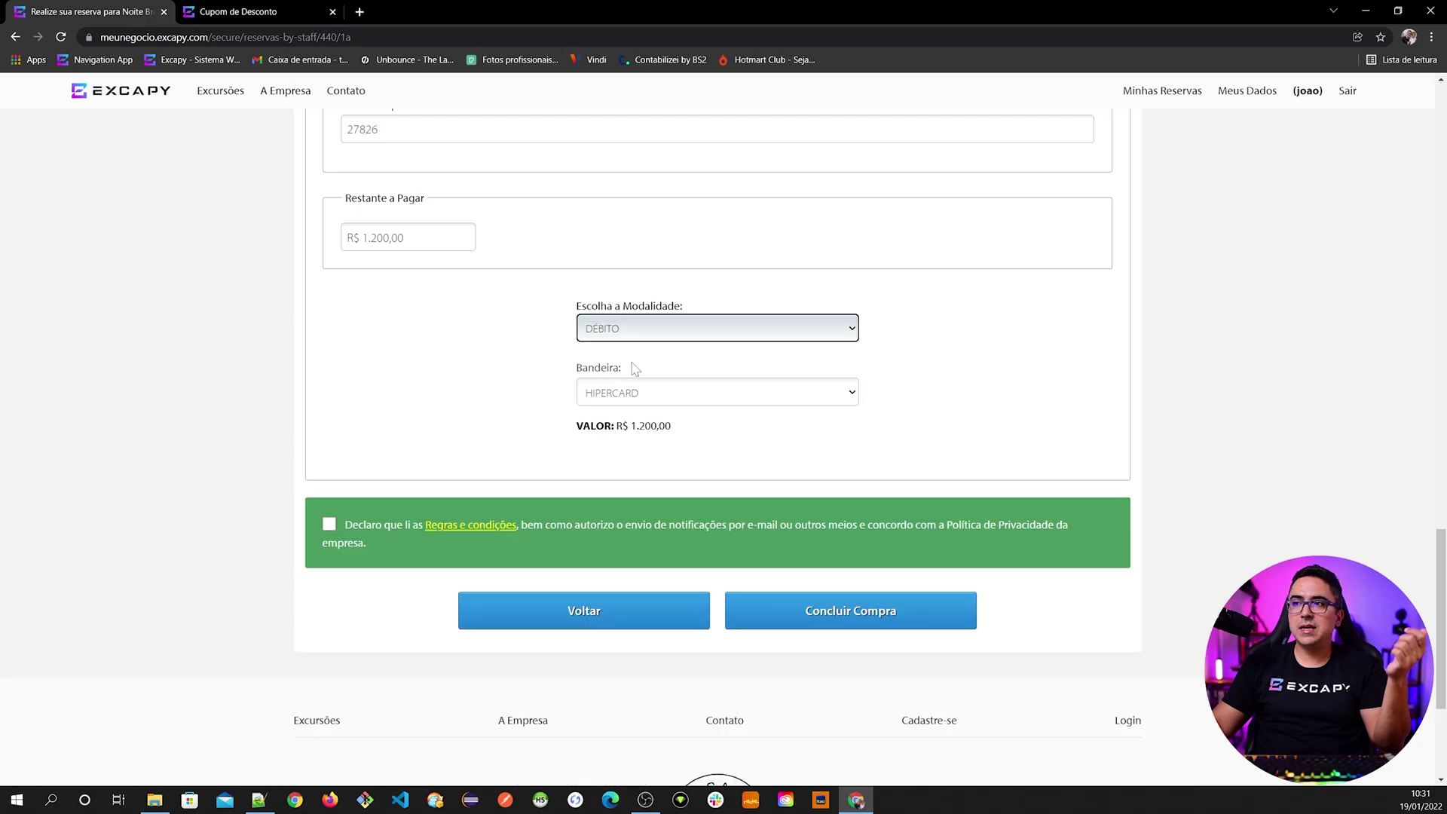
pyautogui.click(555, 456)
pyautogui.click(662, 398)
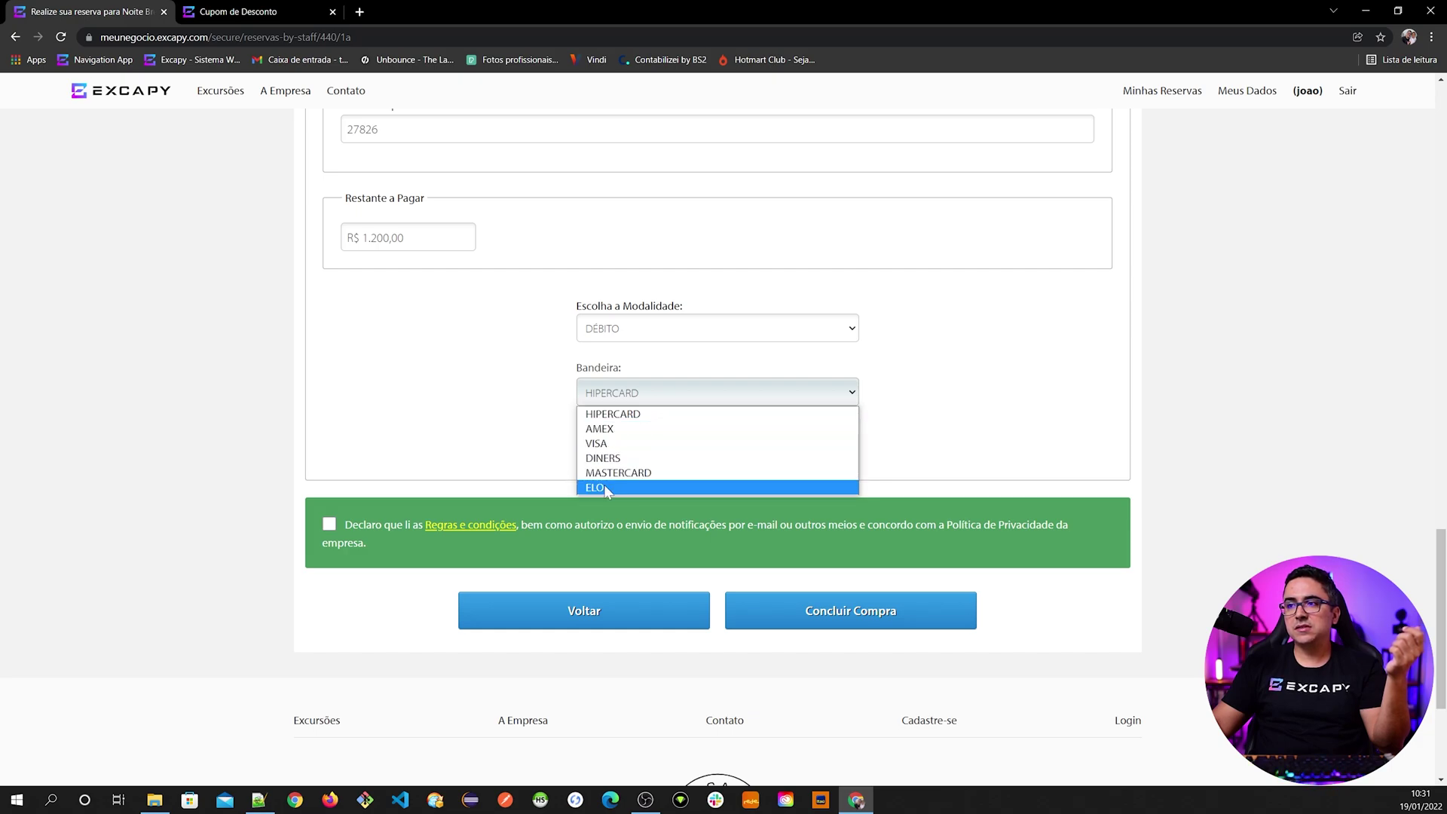
pyautogui.click(623, 446)
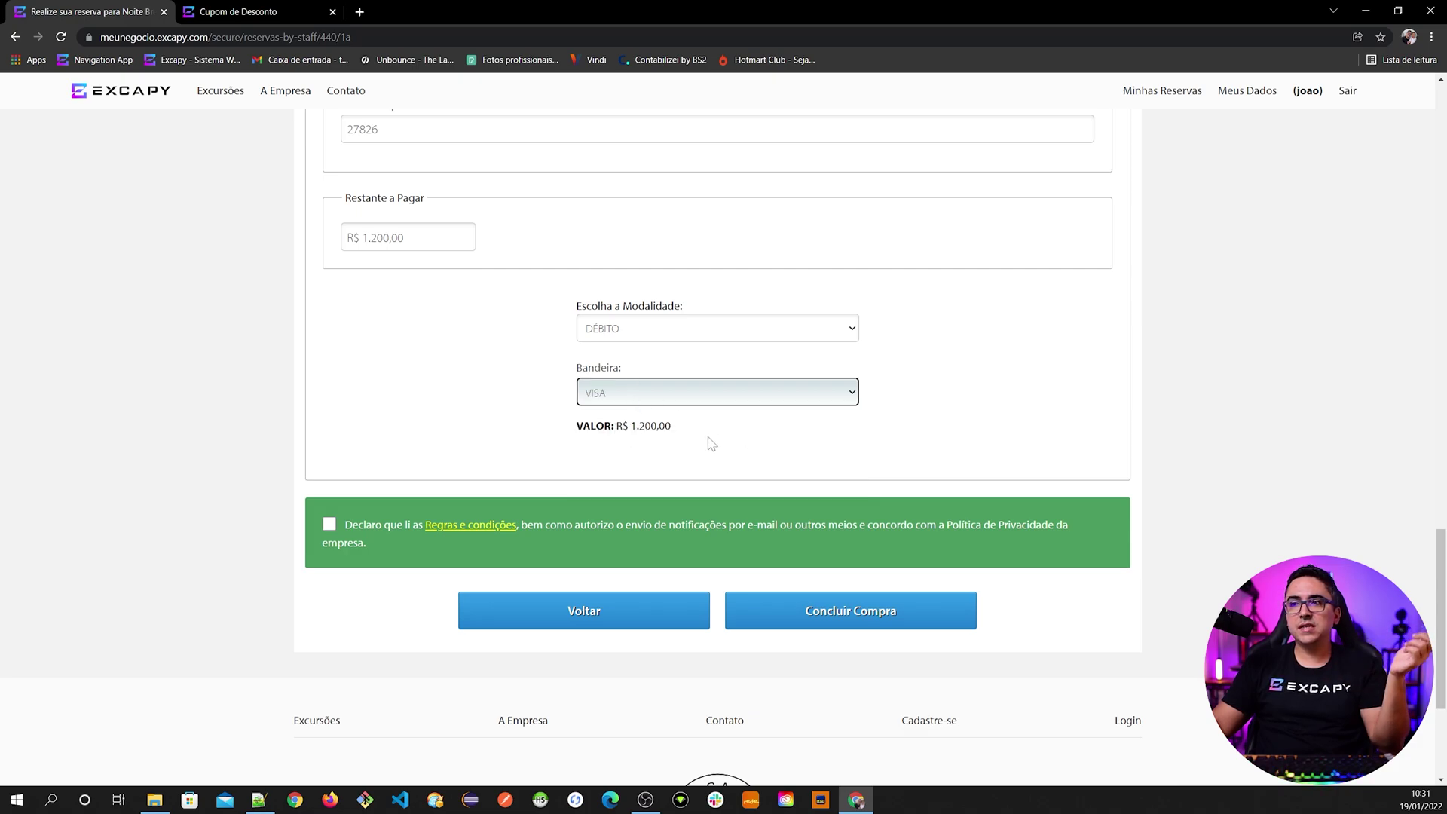
pyautogui.click(567, 523)
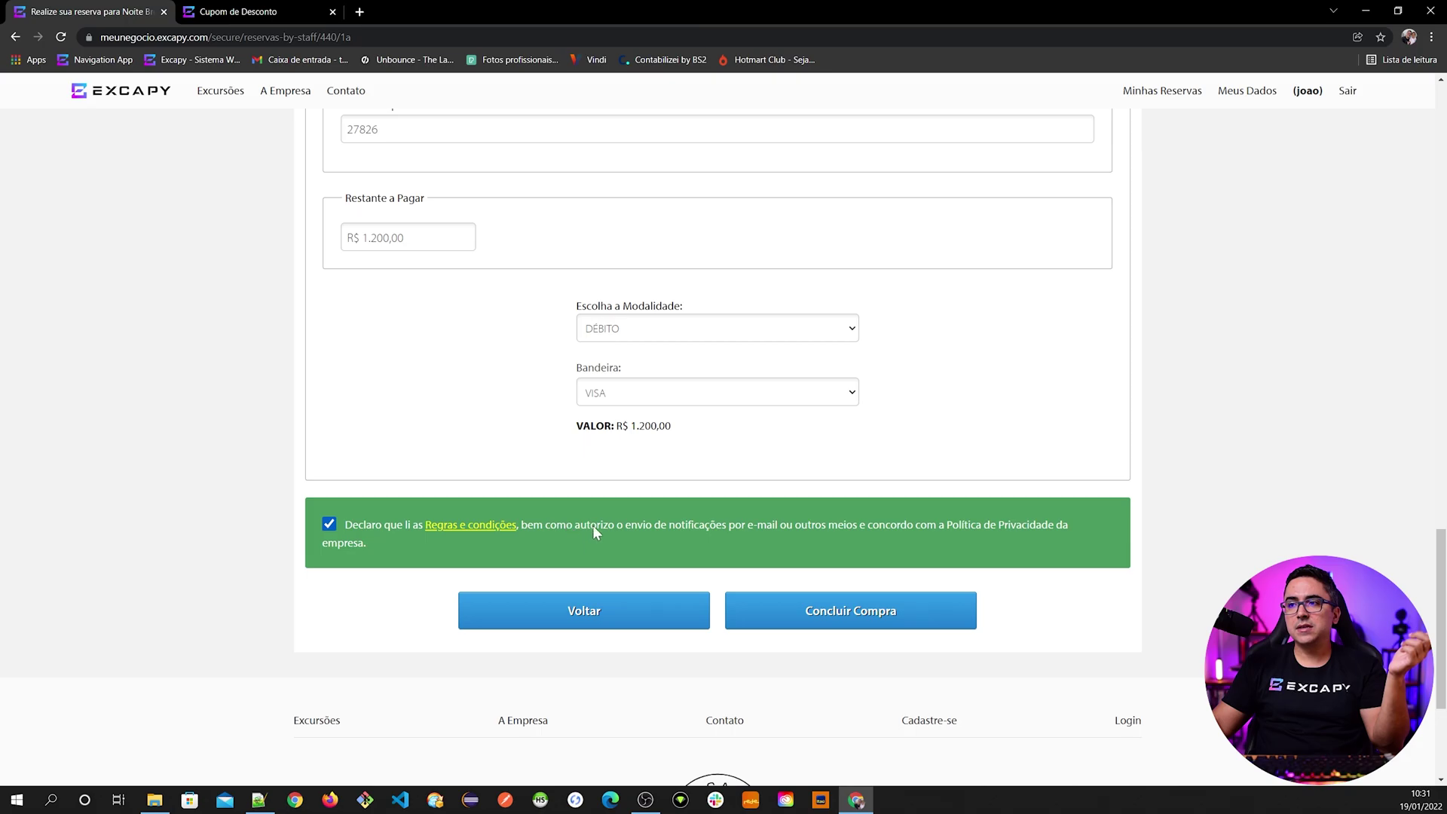
# - Try a two-card credit split for the remainder, then revert to single-card debit payment
pyautogui.scroll(1, 844, 596)
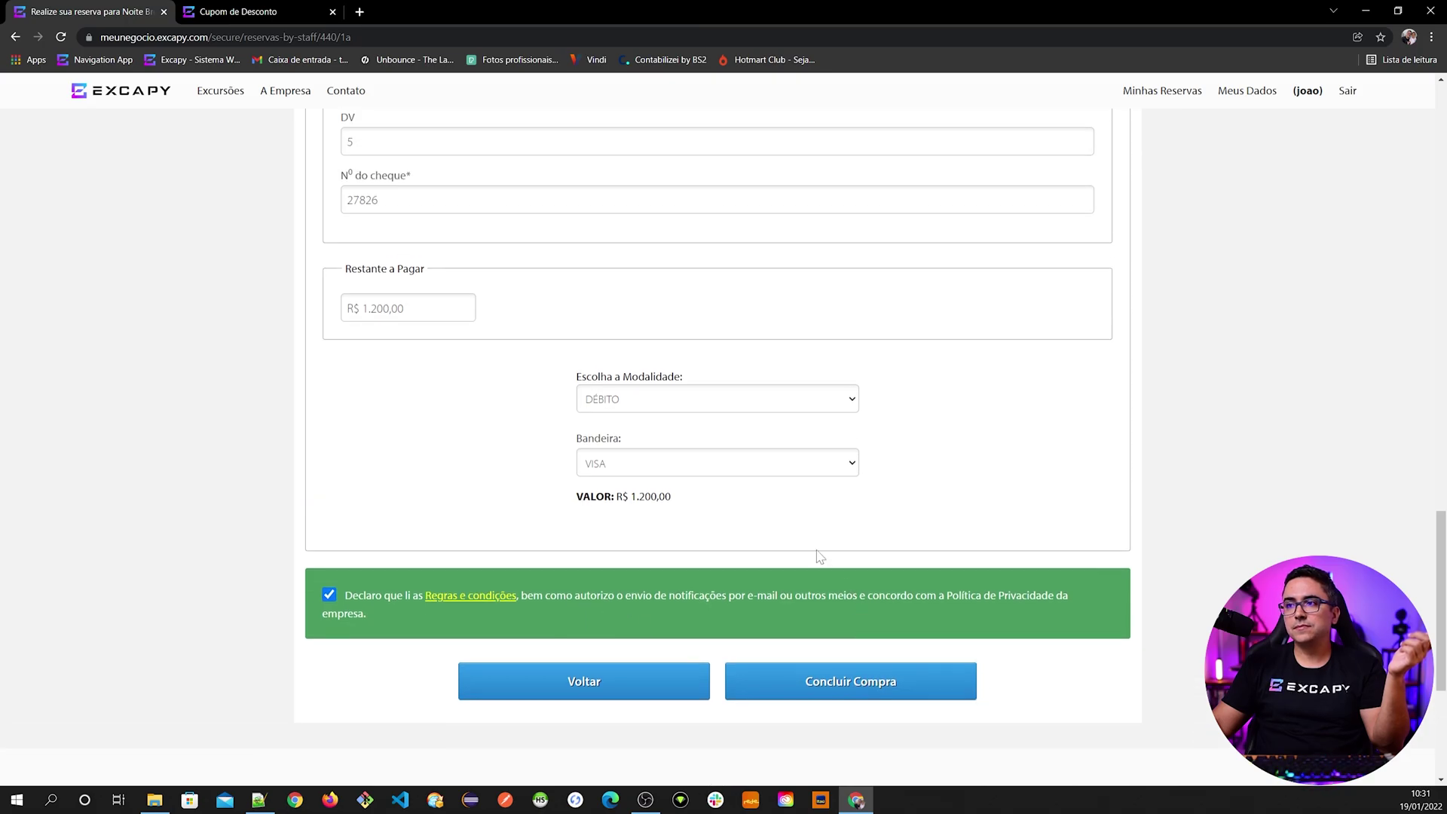
pyautogui.click(643, 401)
pyautogui.click(627, 419)
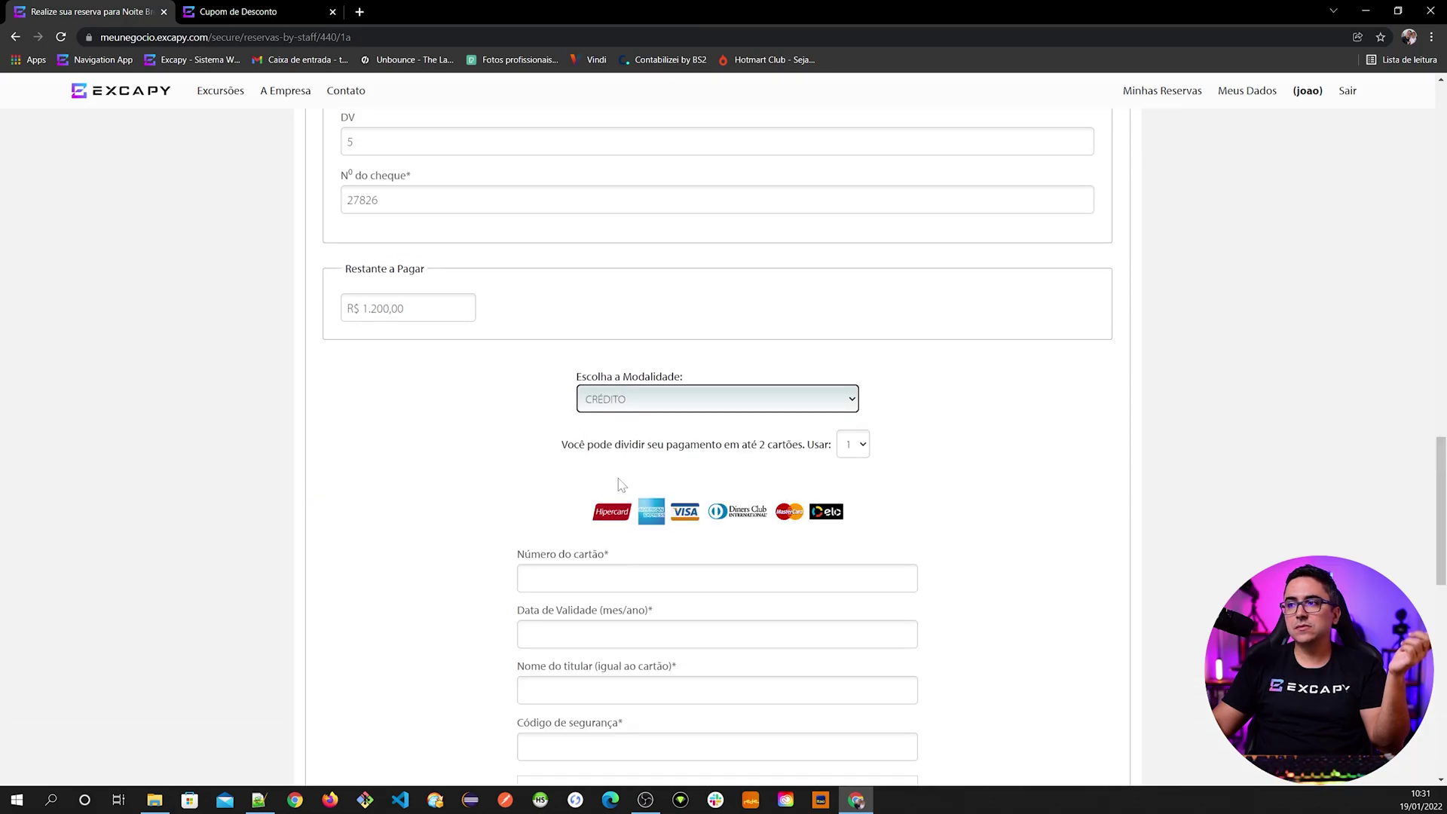
pyautogui.scroll(-3, 620, 501)
pyautogui.click(861, 239)
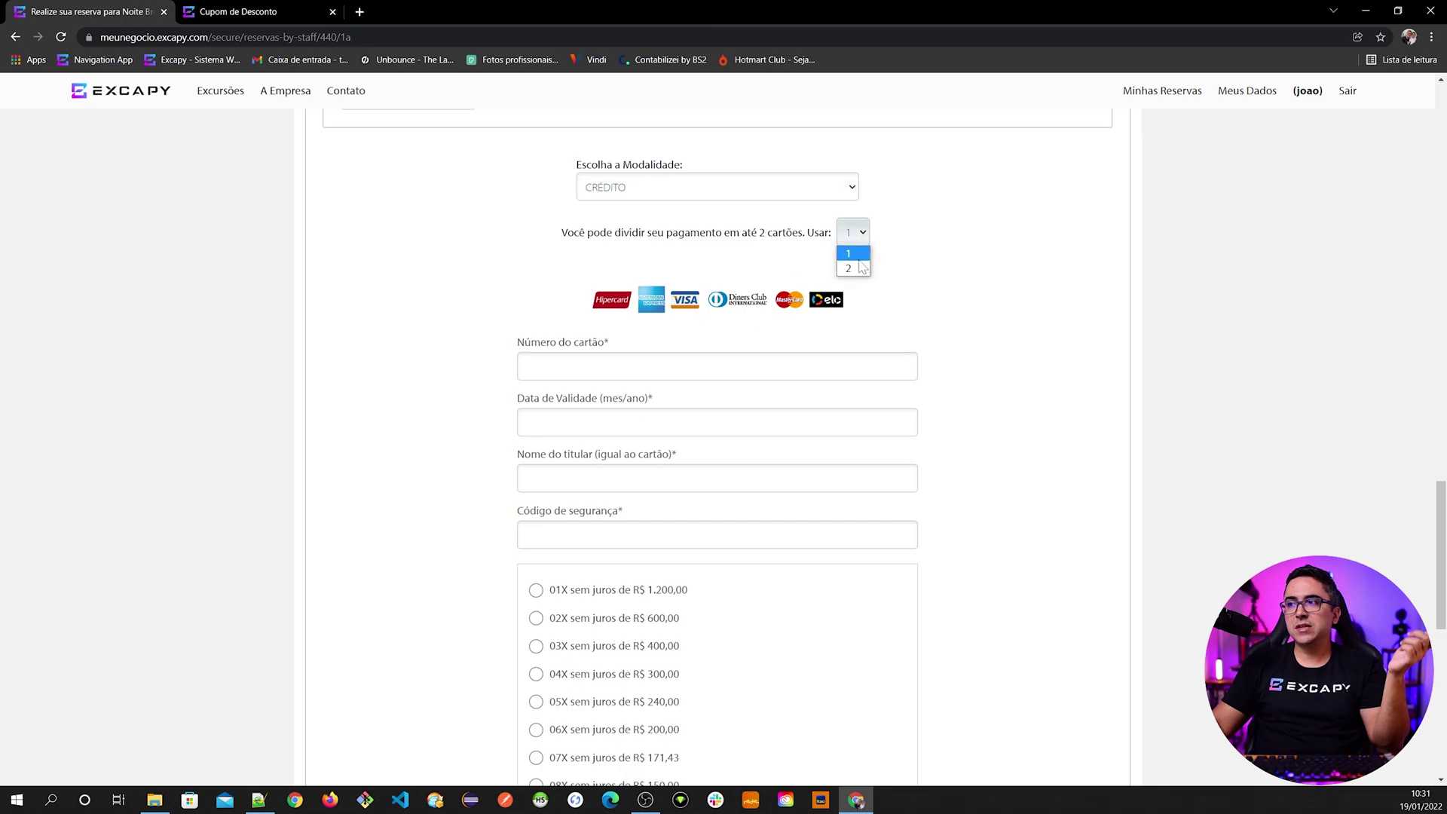
pyautogui.click(863, 269)
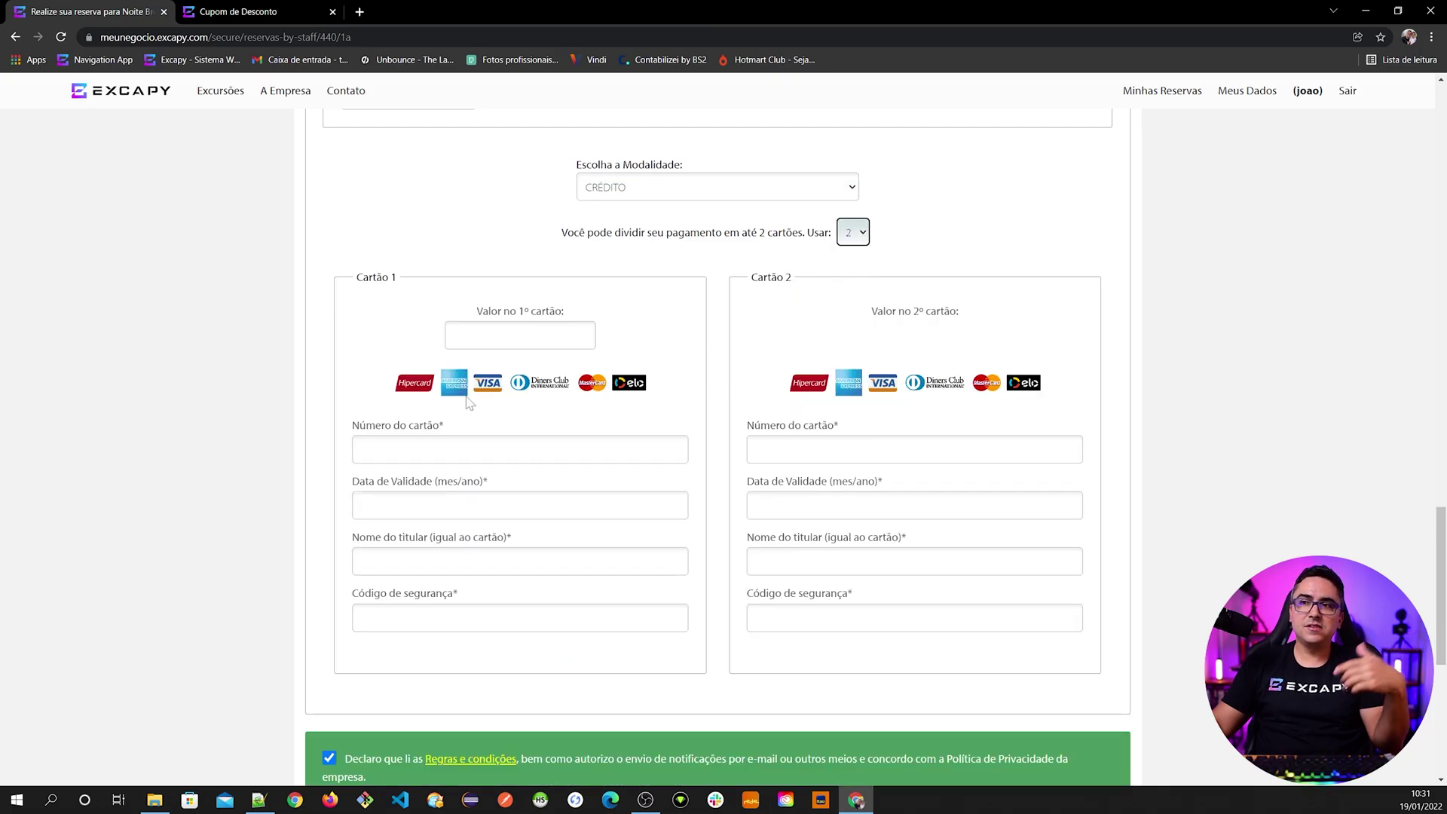
pyautogui.click(855, 233)
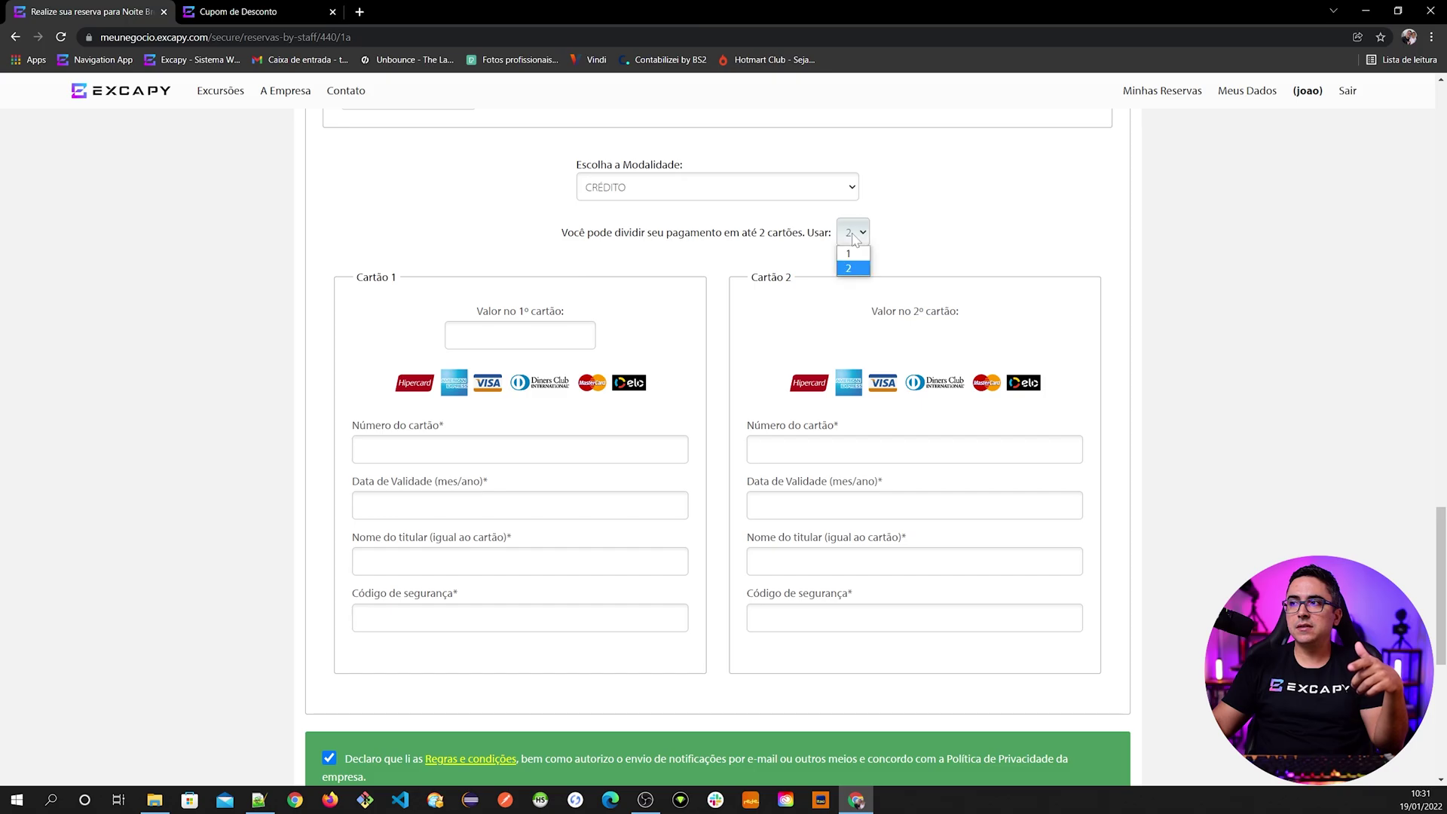
pyautogui.click(852, 254)
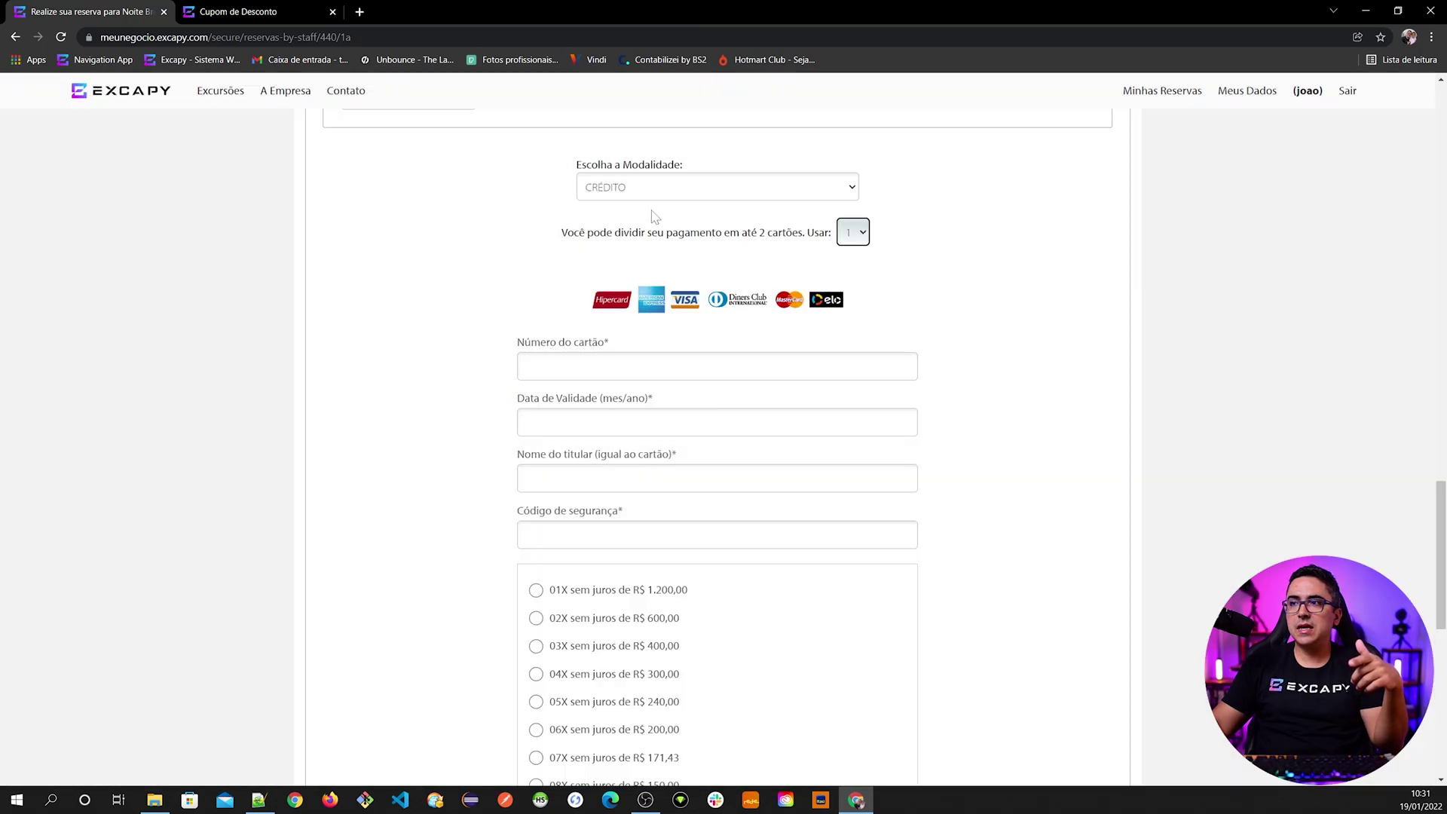
pyautogui.click(615, 197)
pyautogui.click(615, 205)
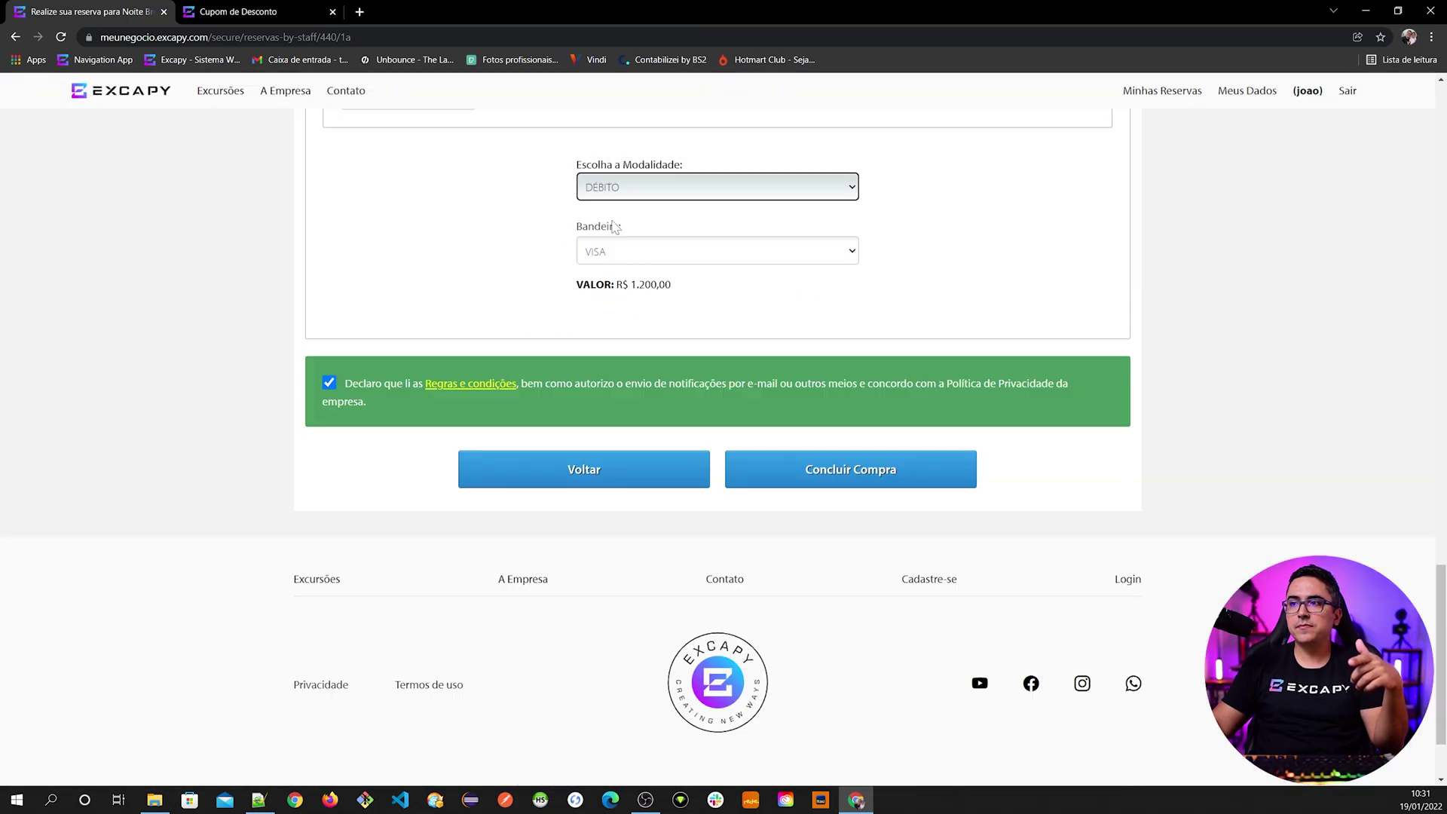
pyautogui.scroll(10, 575, 504)
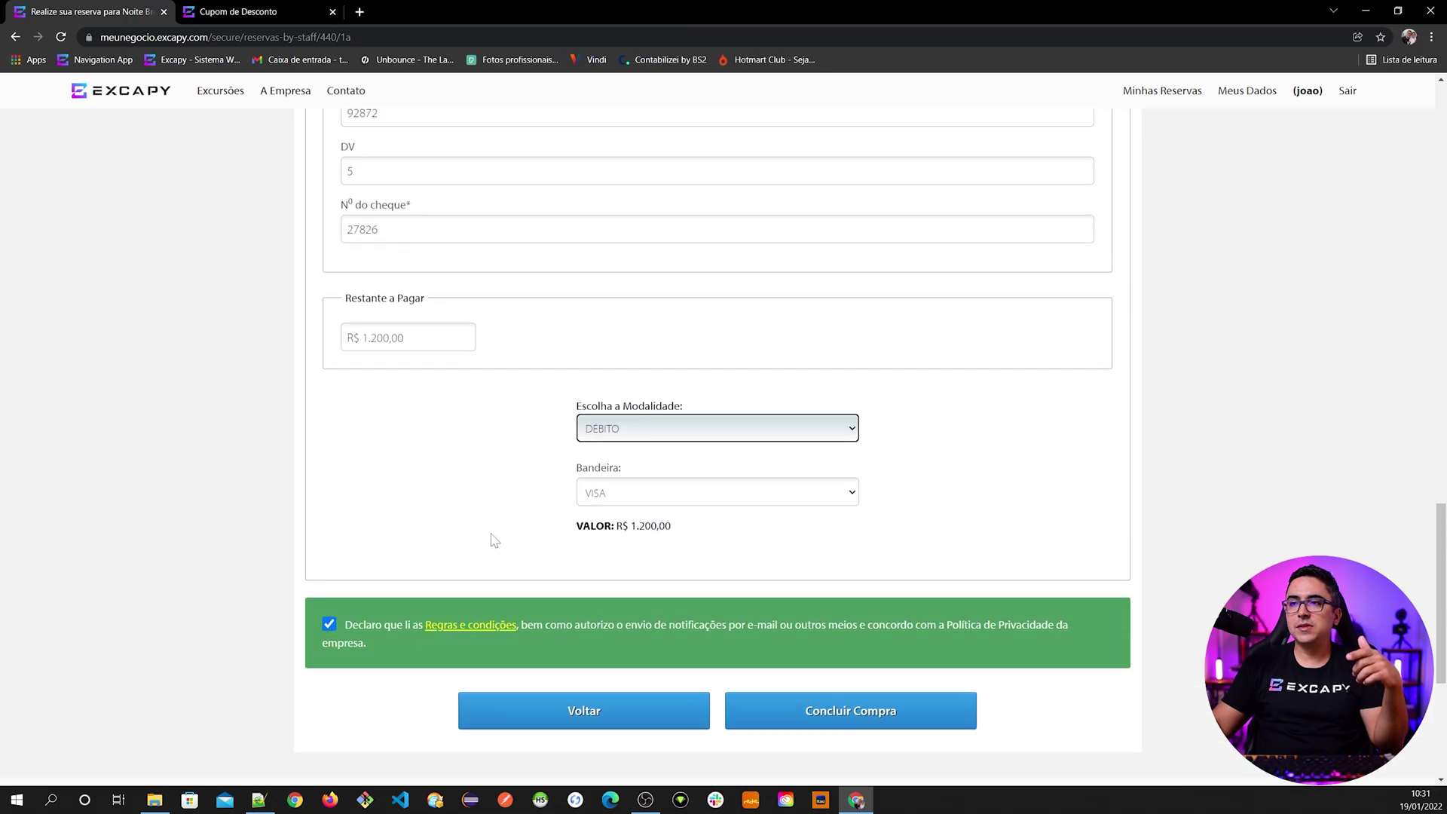
pyautogui.scroll(10, 493, 540)
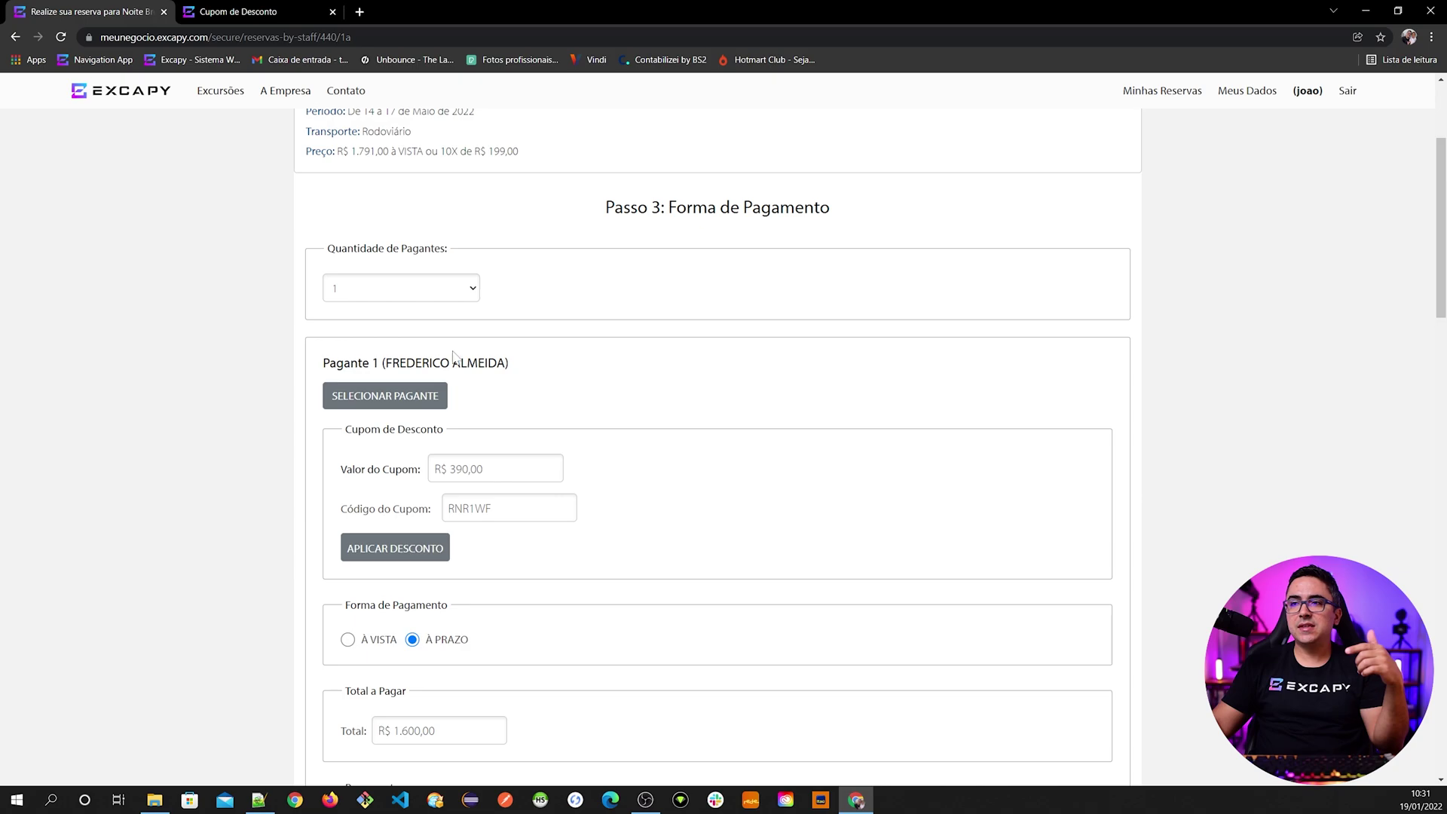
pyautogui.scroll(-3, 444, 452)
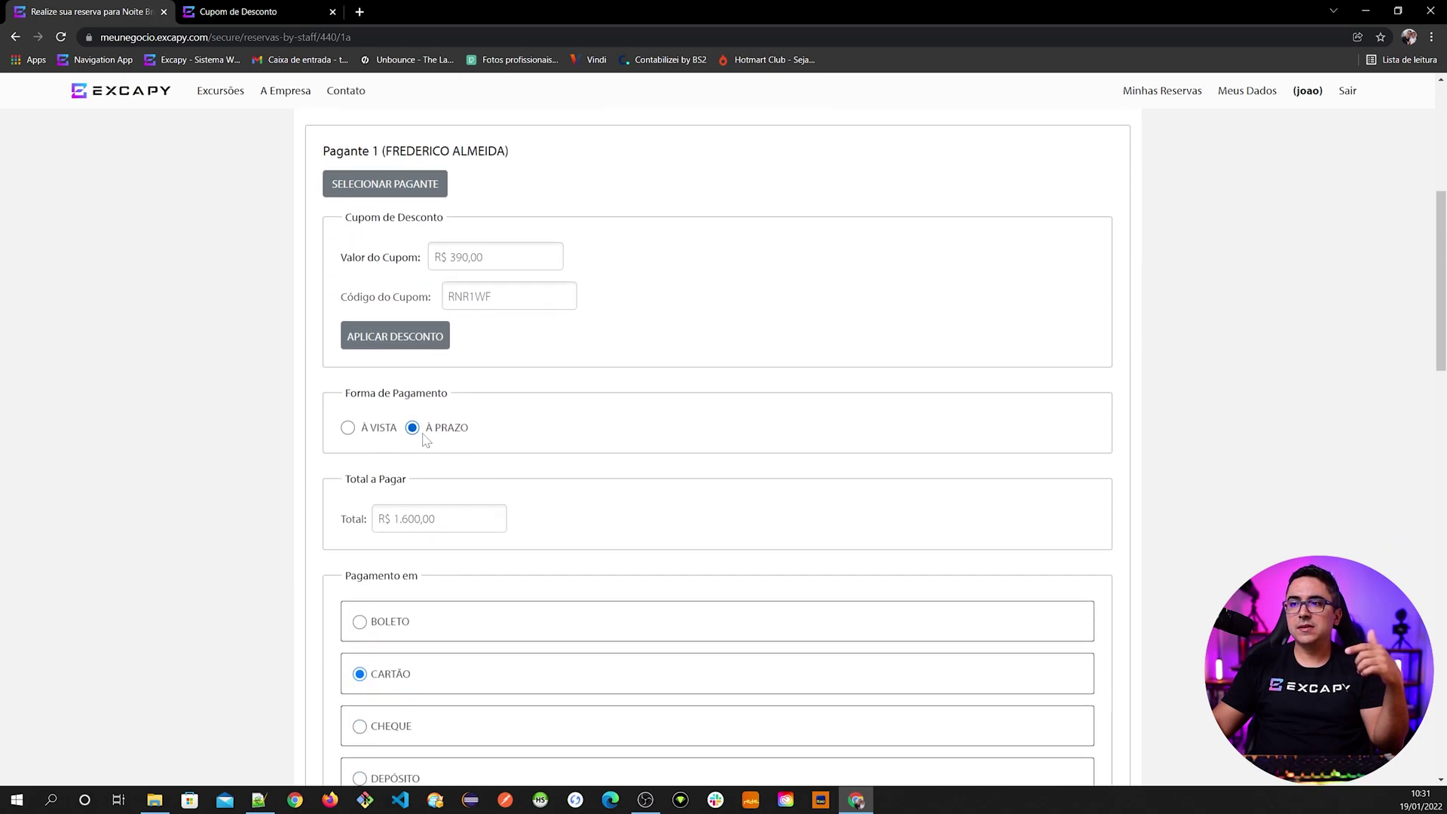
pyautogui.scroll(2, 493, 541)
pyautogui.scroll(-3, 437, 582)
pyautogui.scroll(-5, 439, 526)
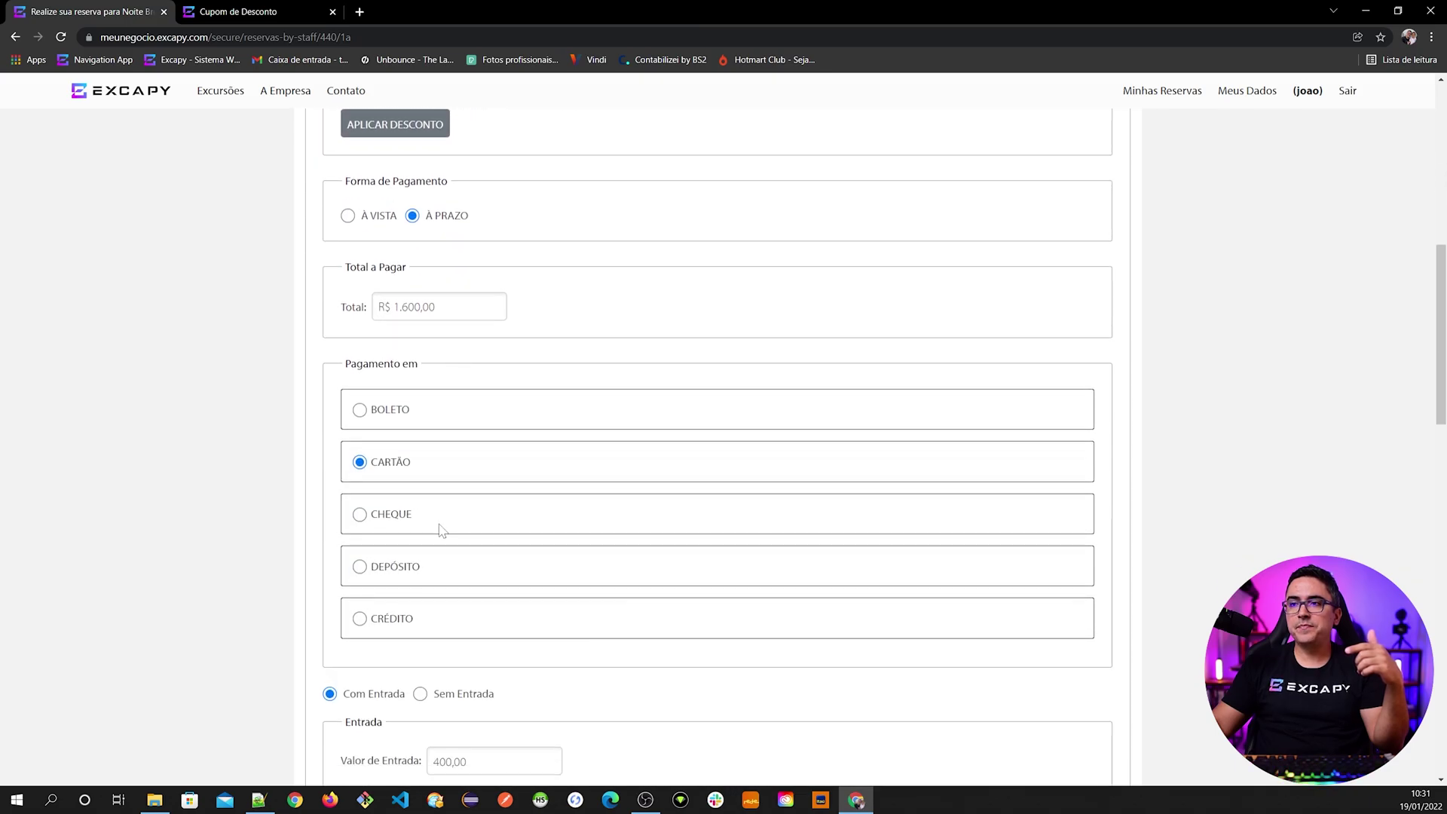
pyautogui.scroll(-4, 444, 322)
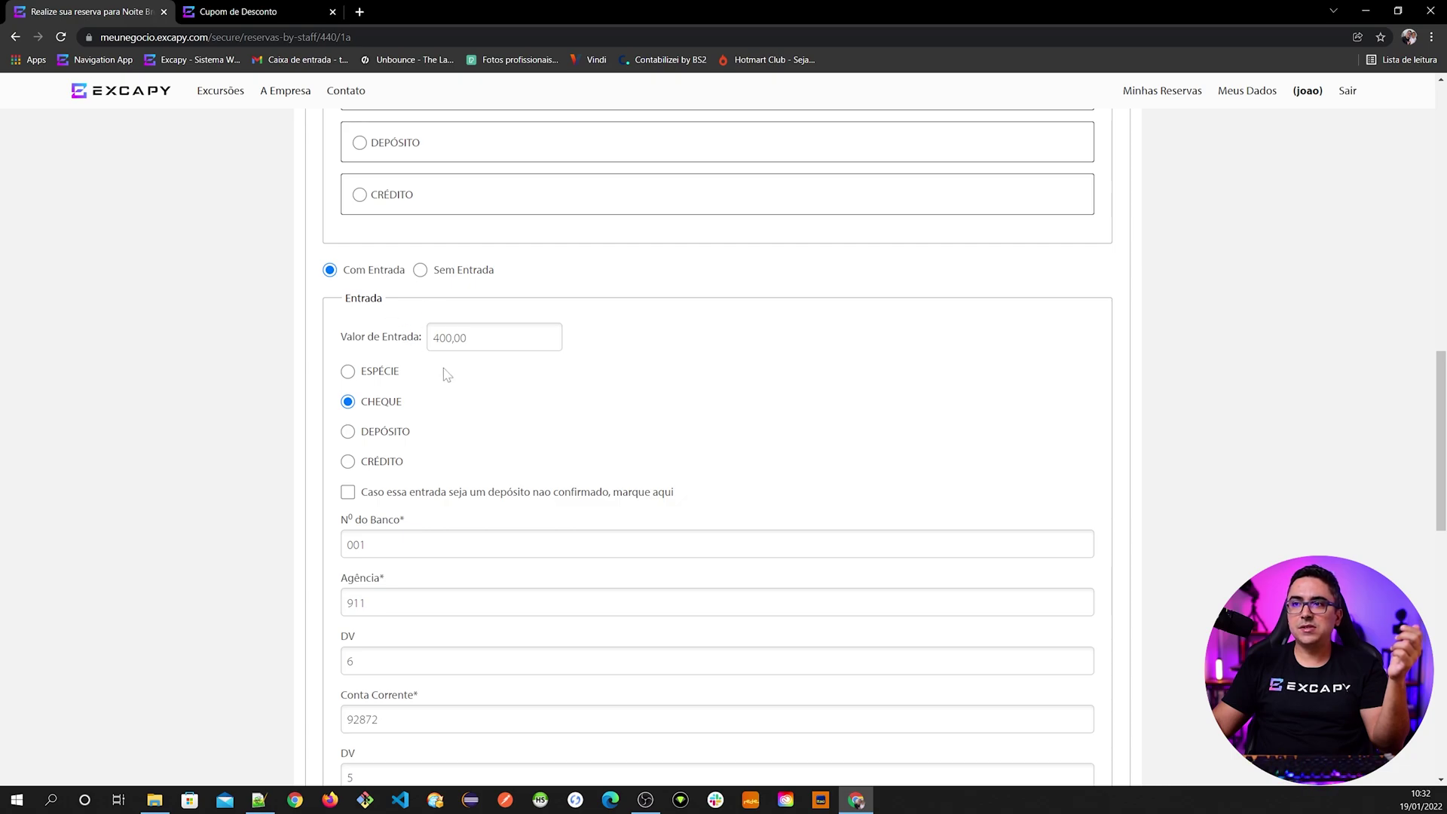
pyautogui.scroll(-2, 452, 450)
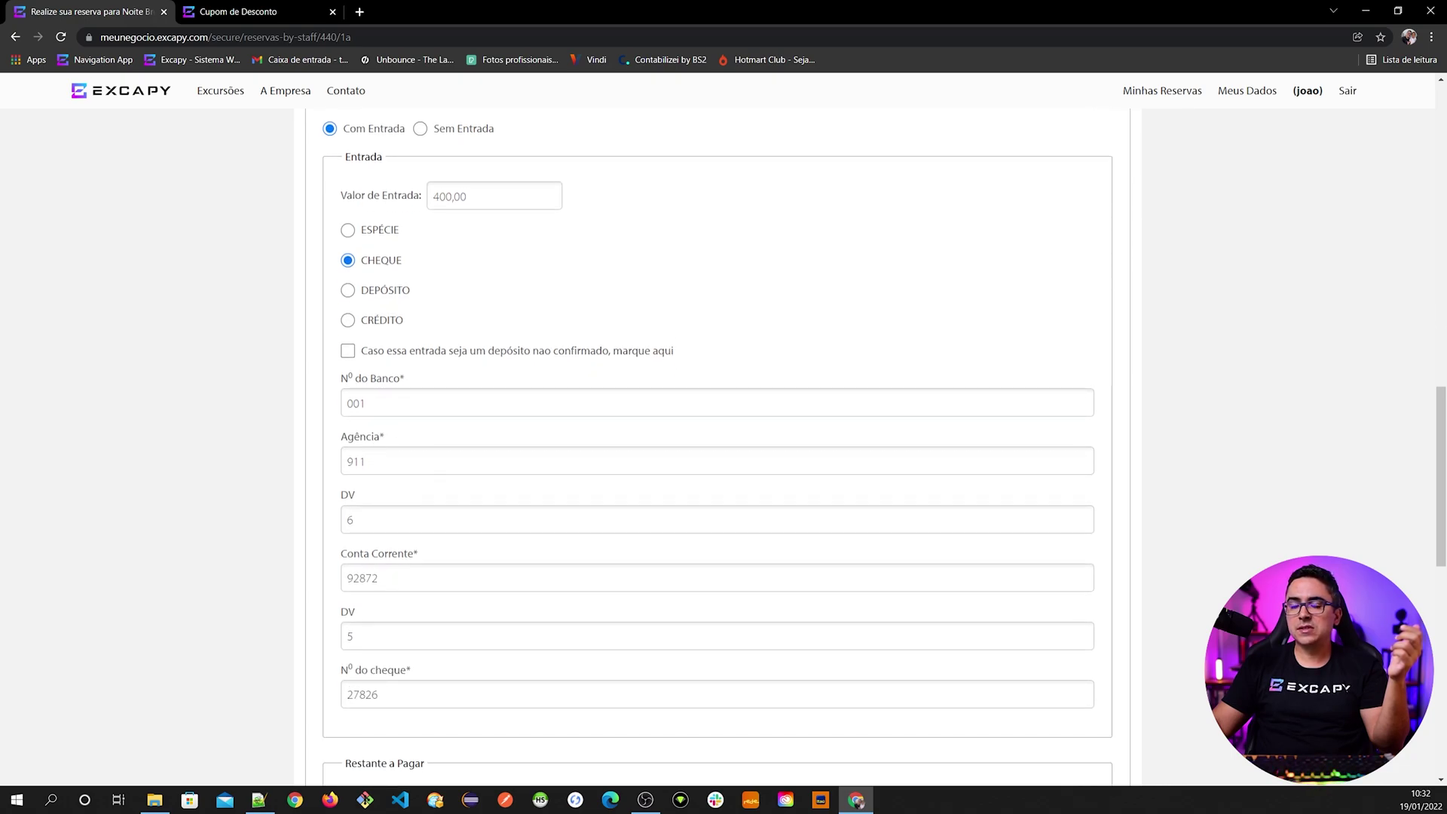
pyautogui.scroll(-4, 414, 717)
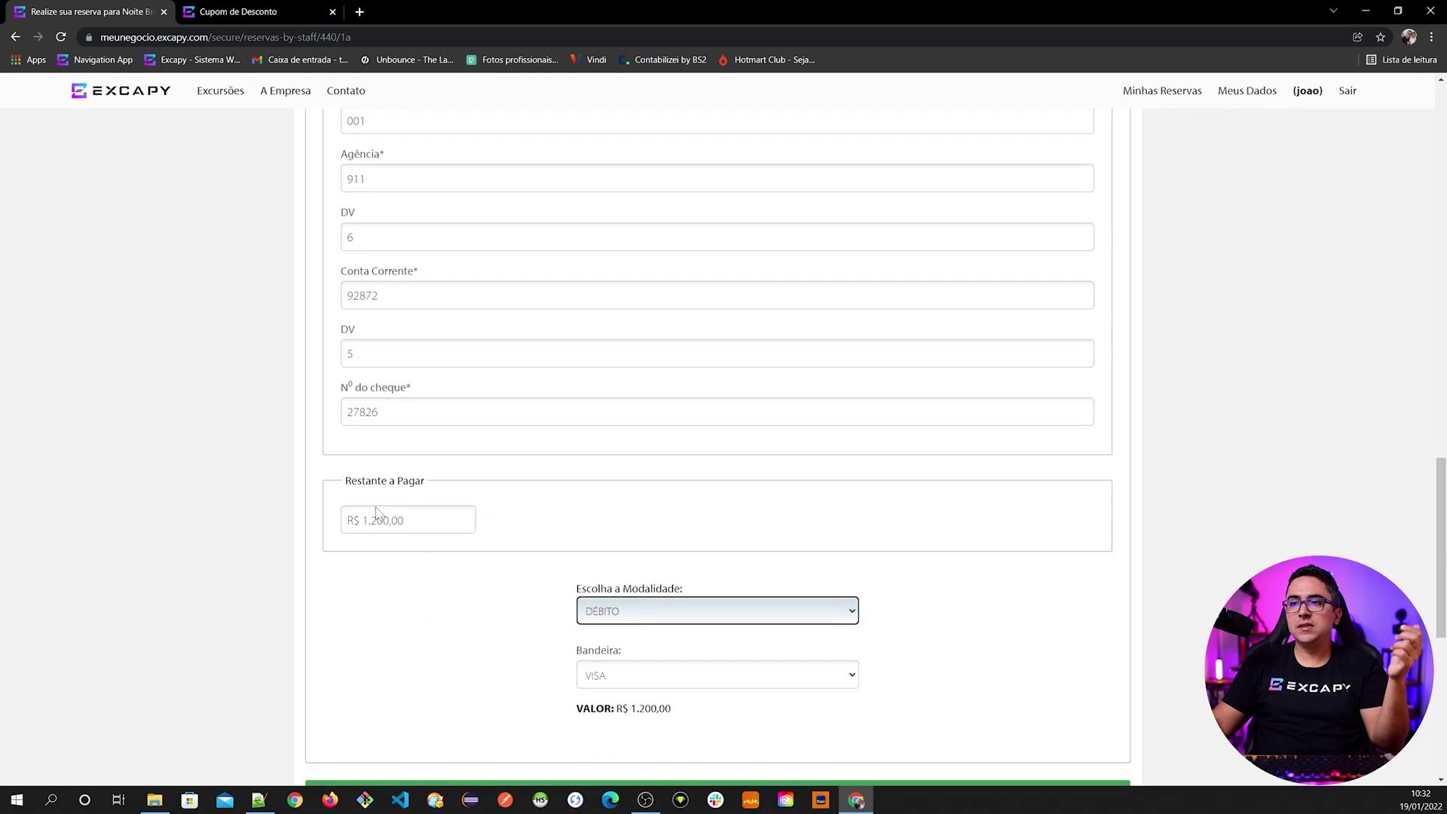
pyautogui.scroll(-3, 407, 539)
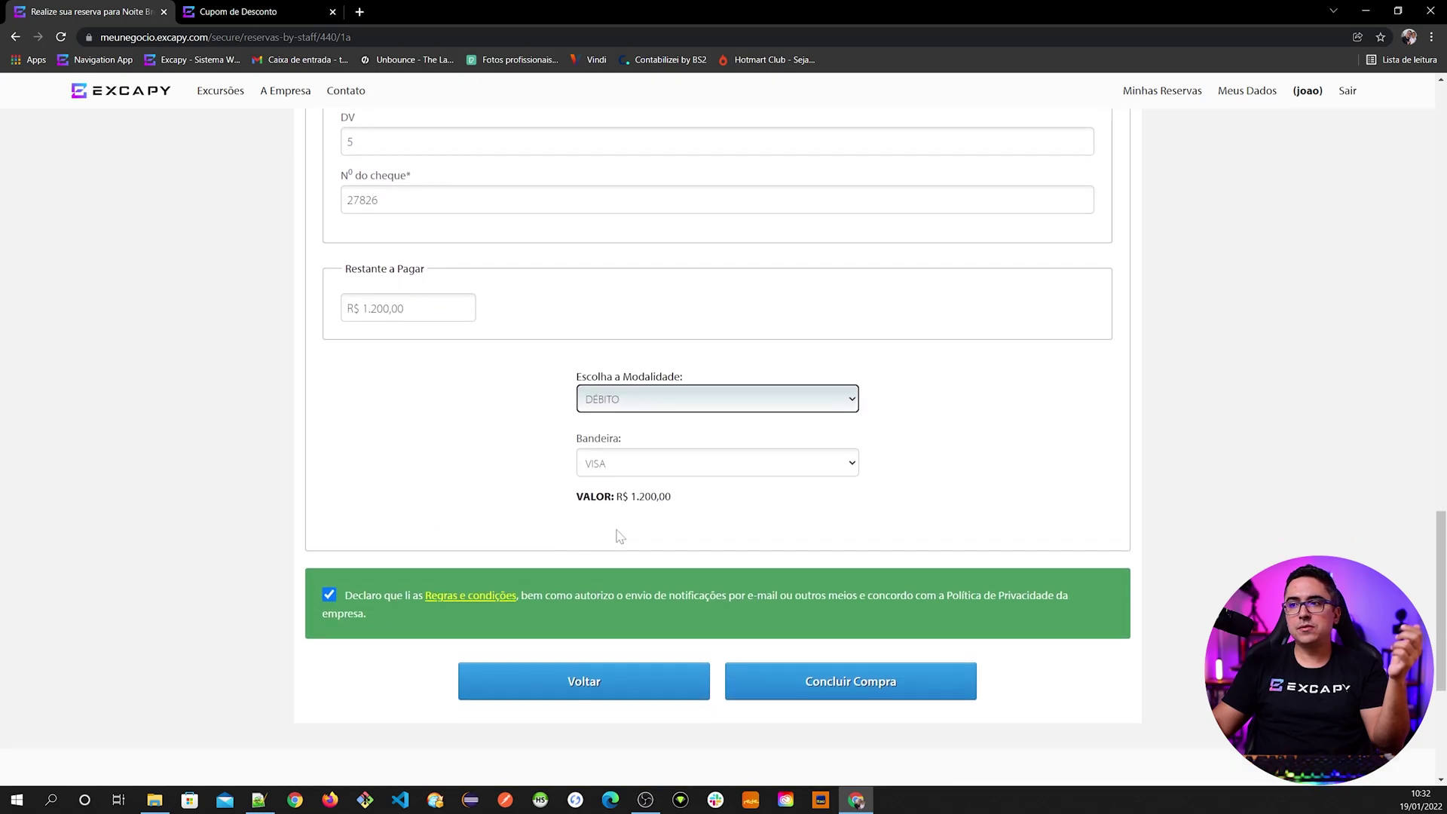
pyautogui.scroll(-2, 603, 565)
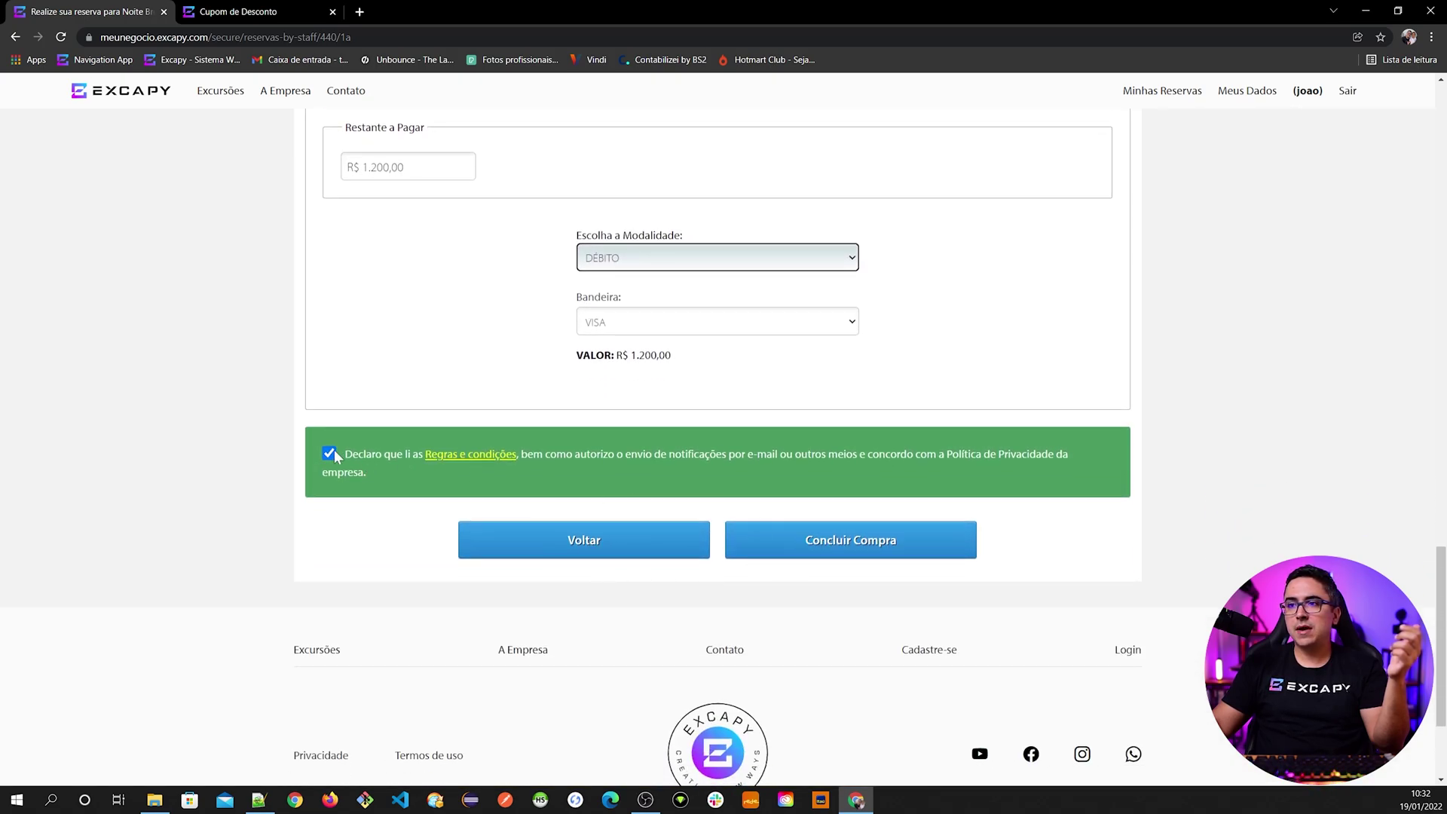
# - Conclude the purchase and view the new reservation code on the Confirmação page
pyautogui.click(835, 542)
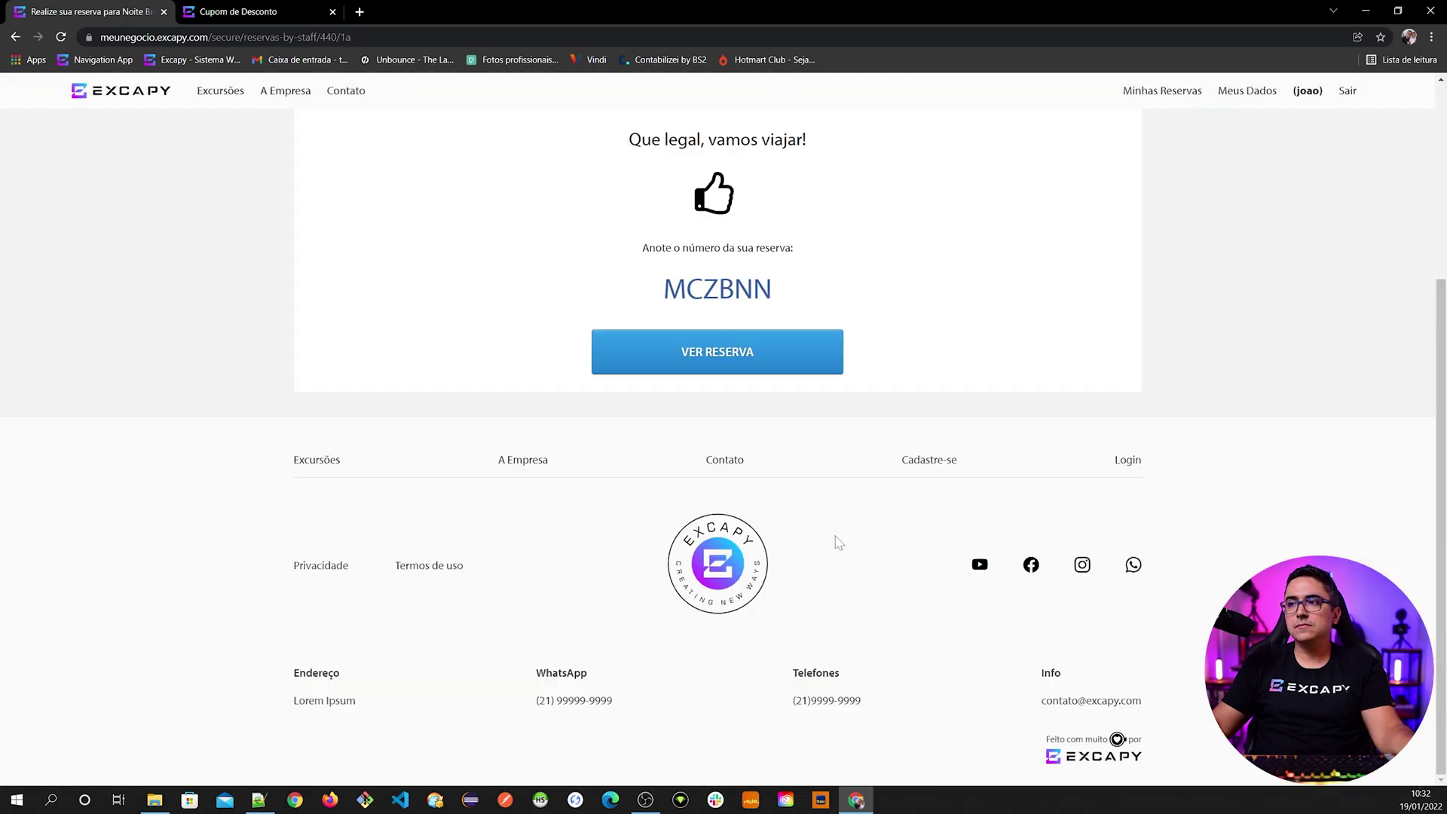
pyautogui.scroll(3, 836, 542)
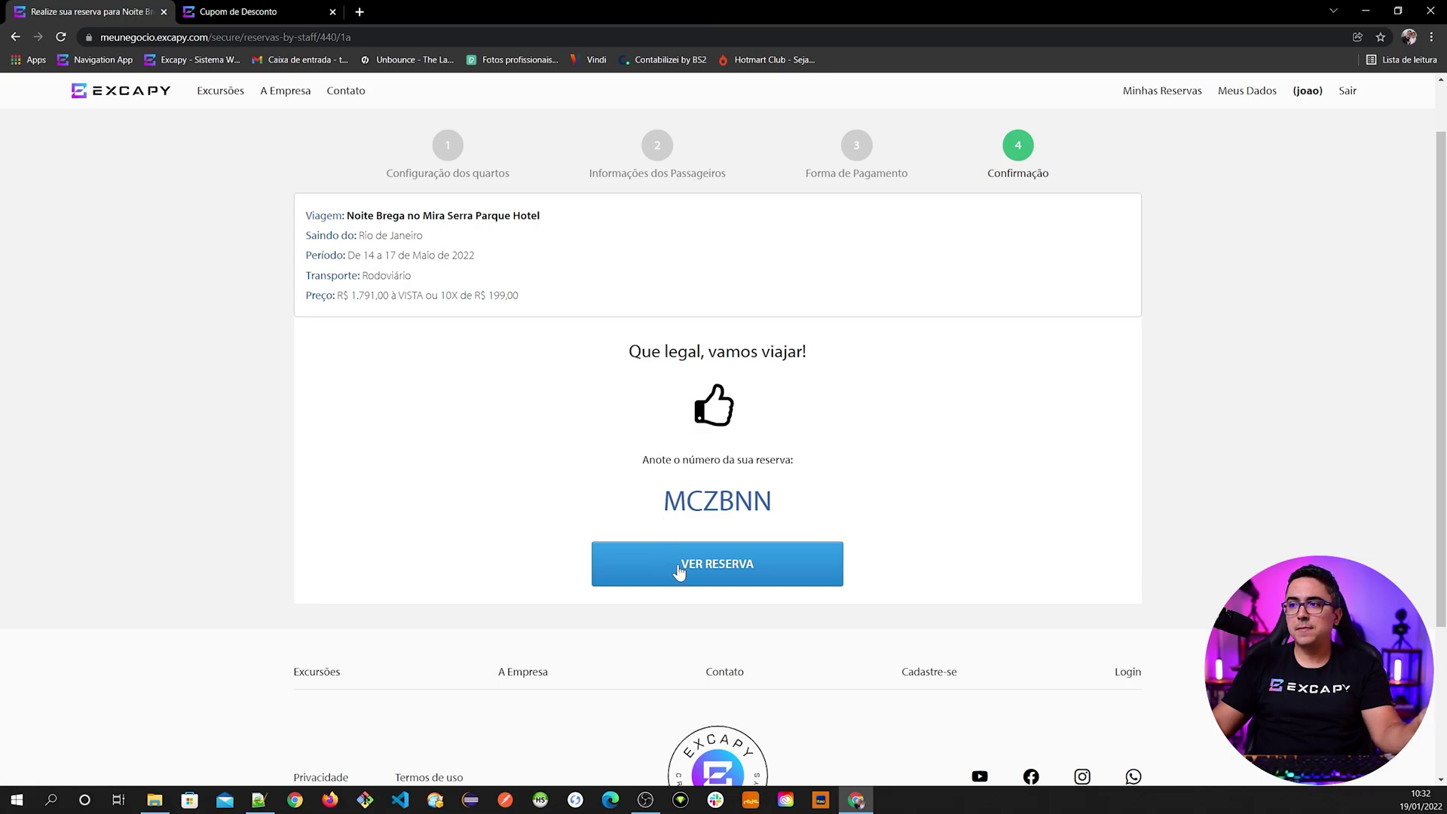
pyautogui.click(725, 575)
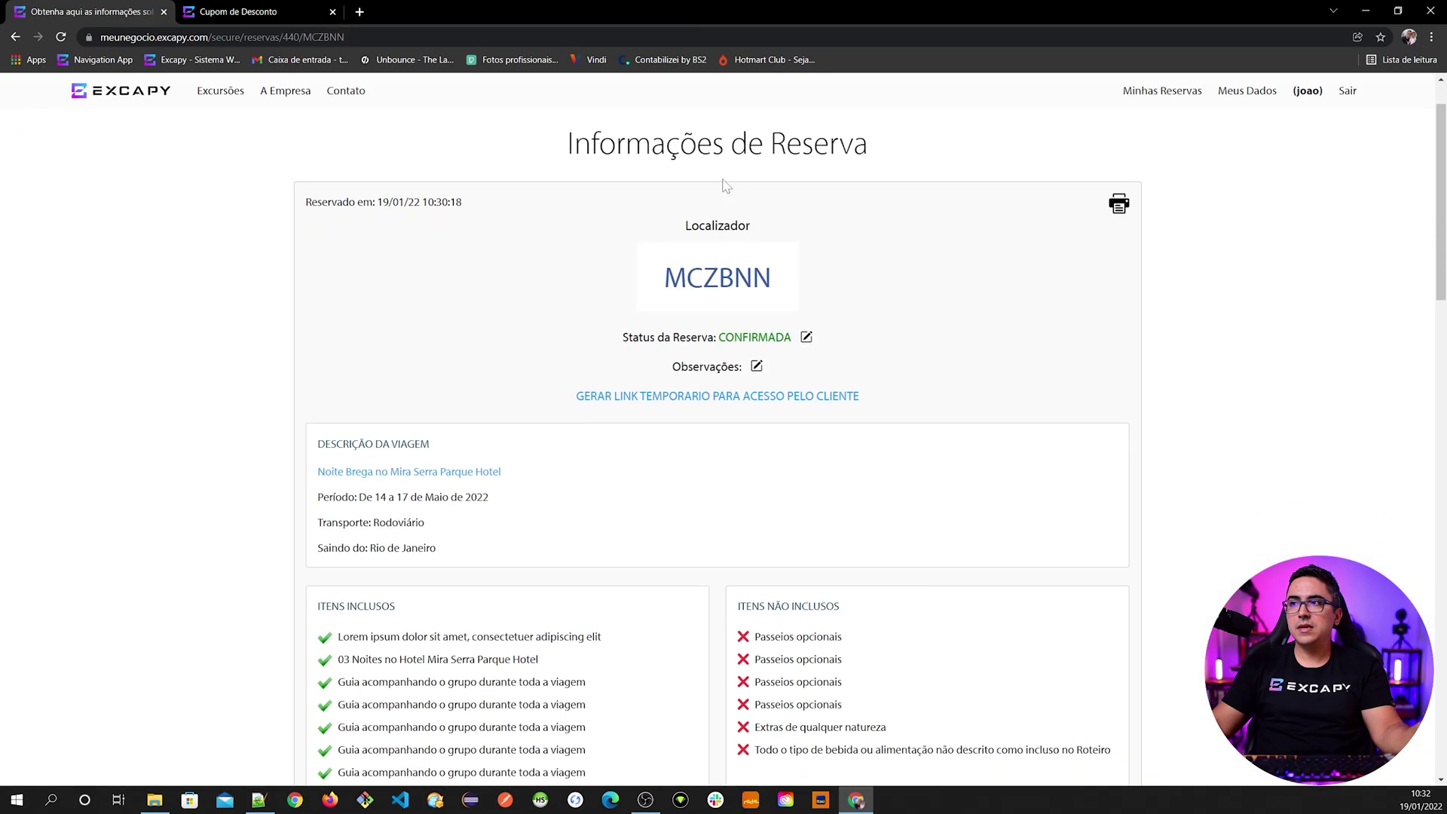
pyautogui.moveTo(622, 337); pyautogui.dragTo(792, 337)
pyautogui.click(792, 337)
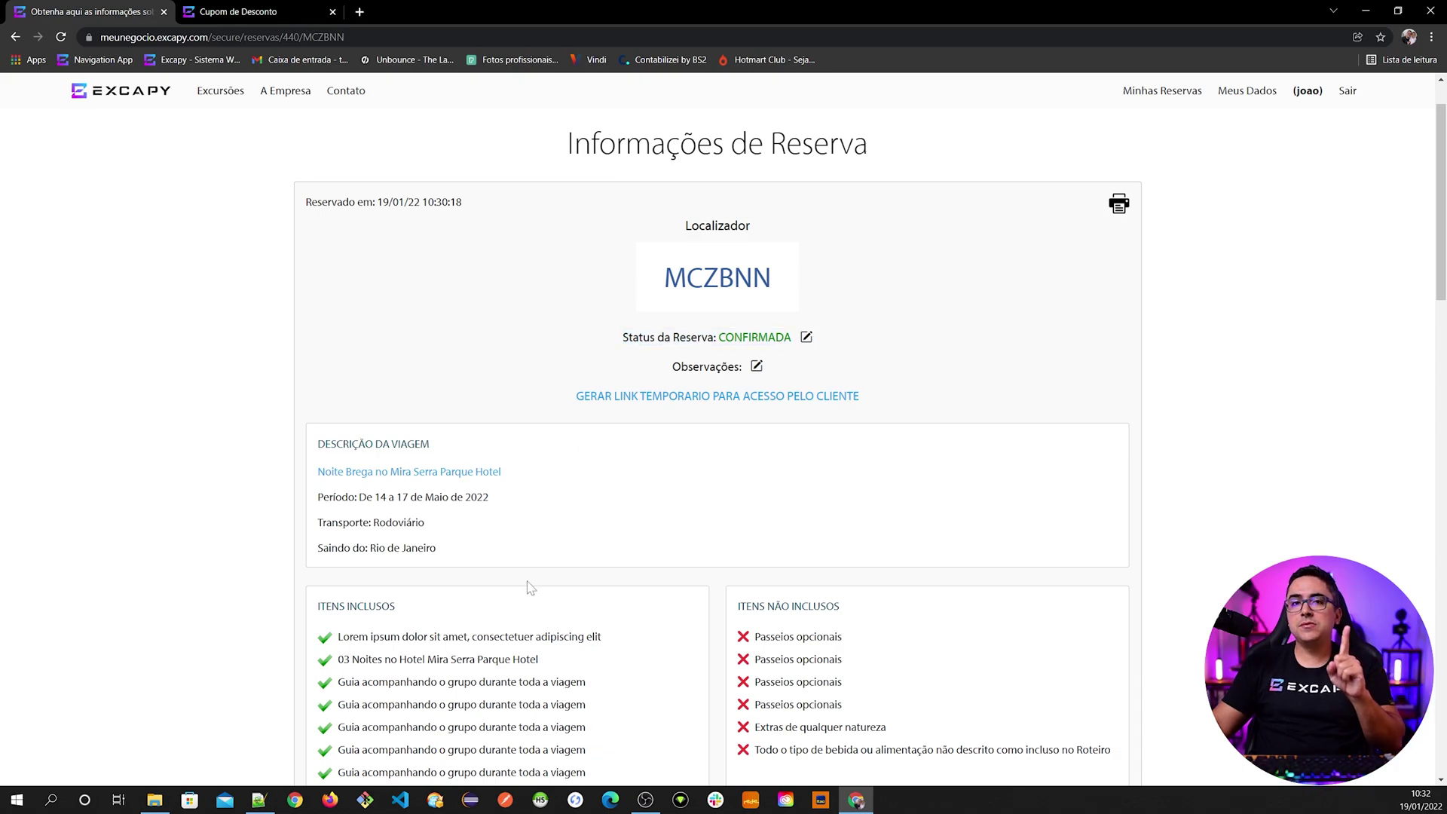
pyautogui.scroll(-3, 533, 588)
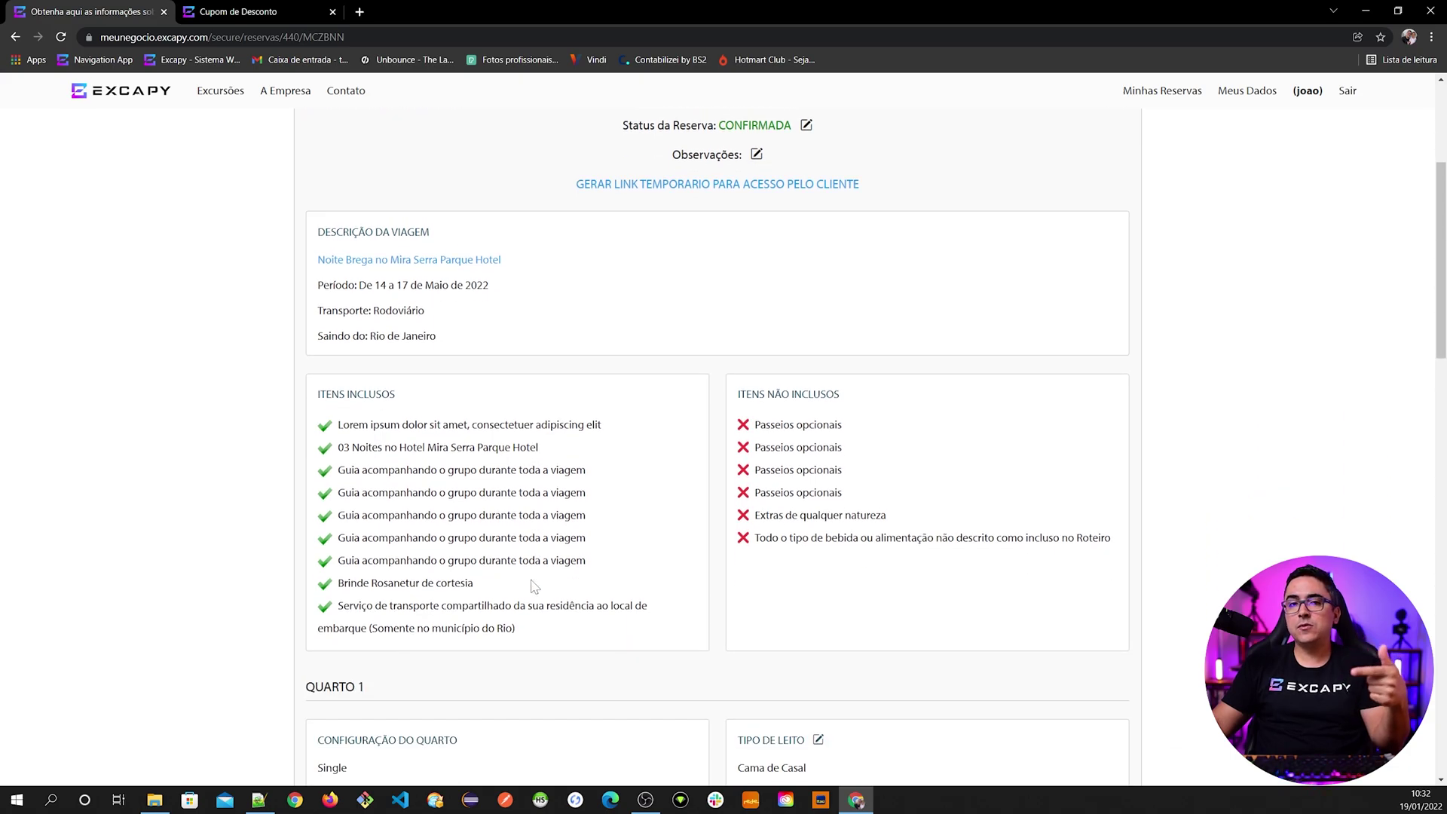
pyautogui.scroll(2, 537, 583)
pyautogui.scroll(-20, 561, 614)
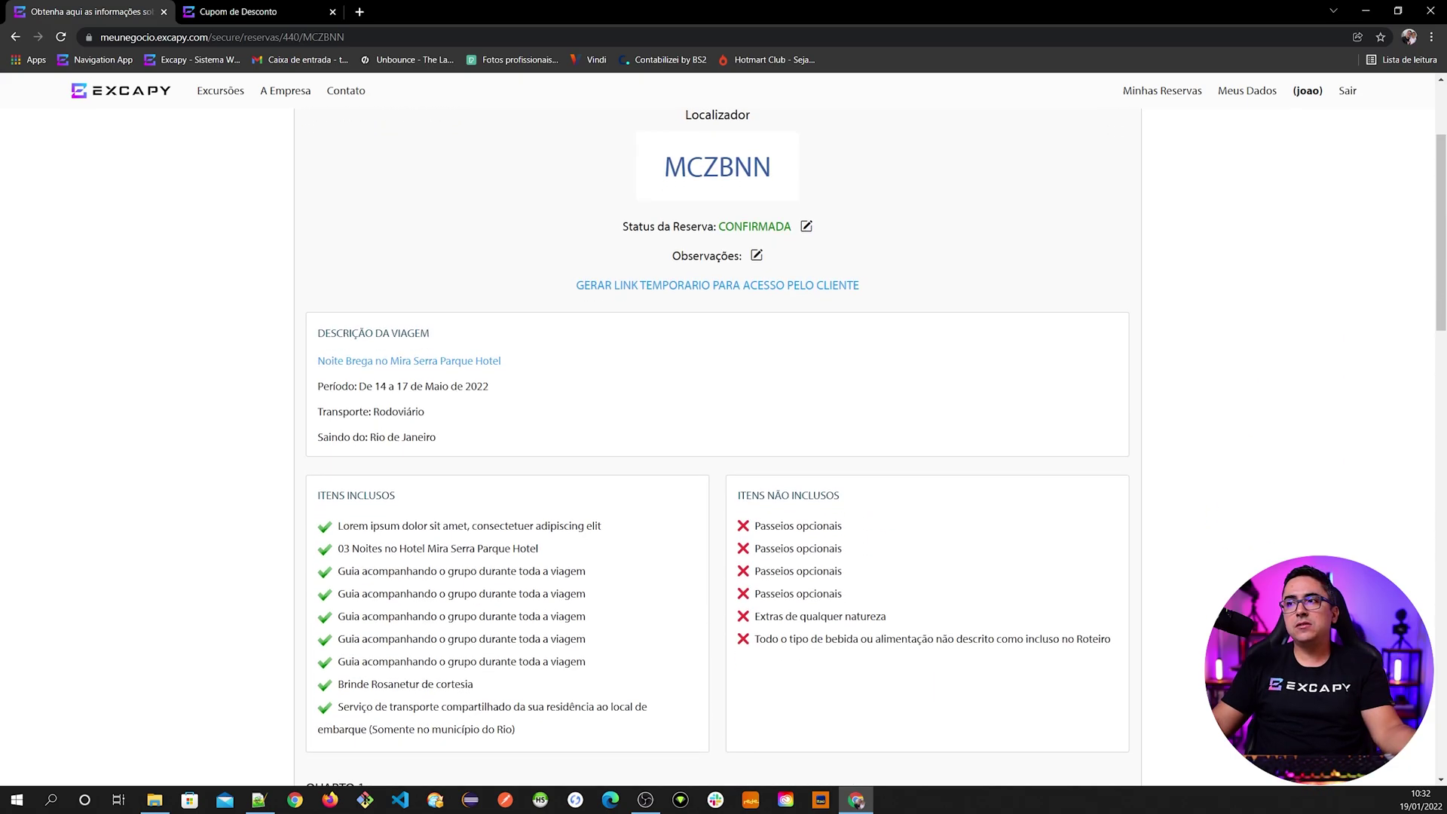
pyautogui.scroll(-2, 562, 614)
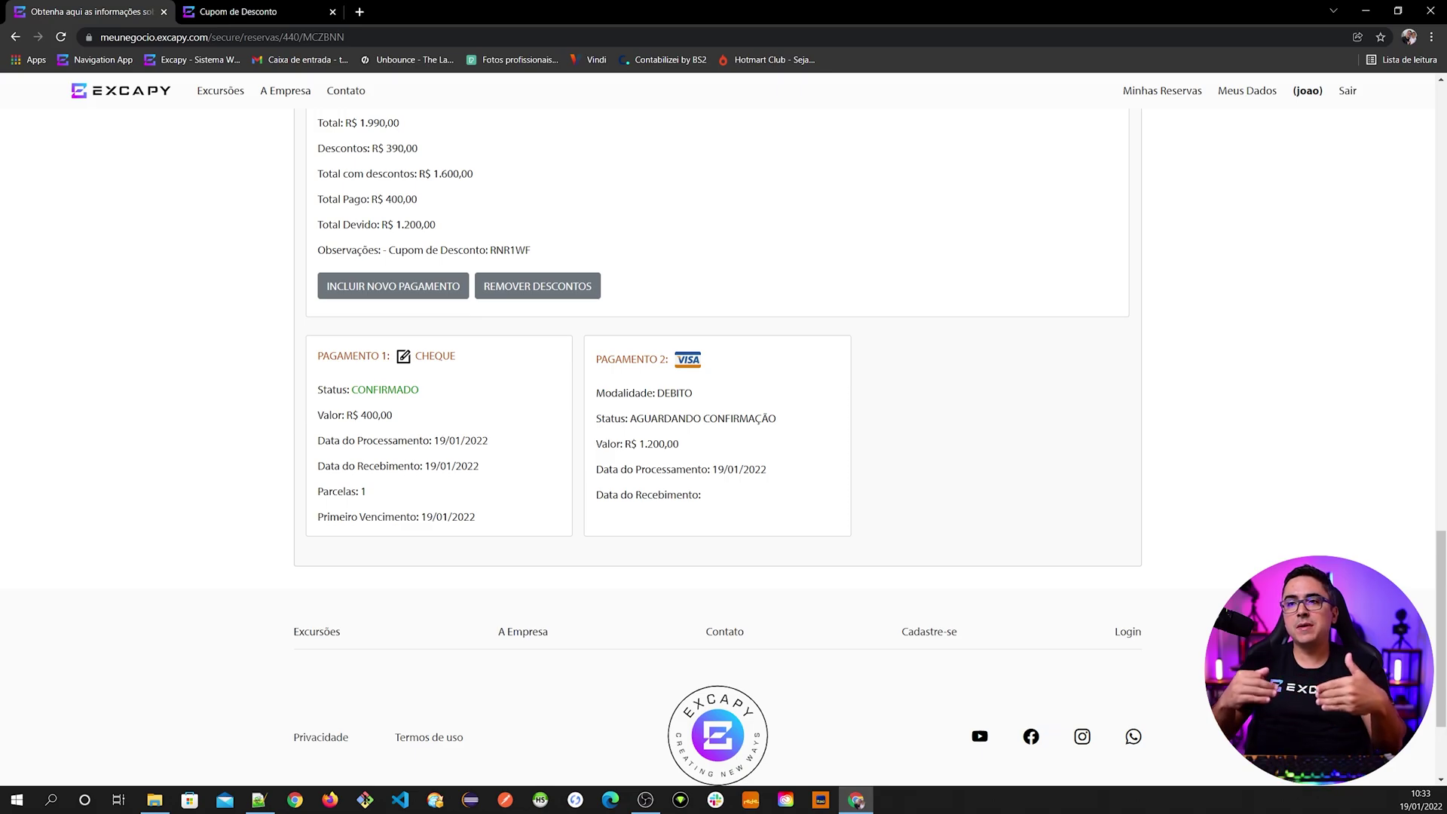
pyautogui.press('Home')
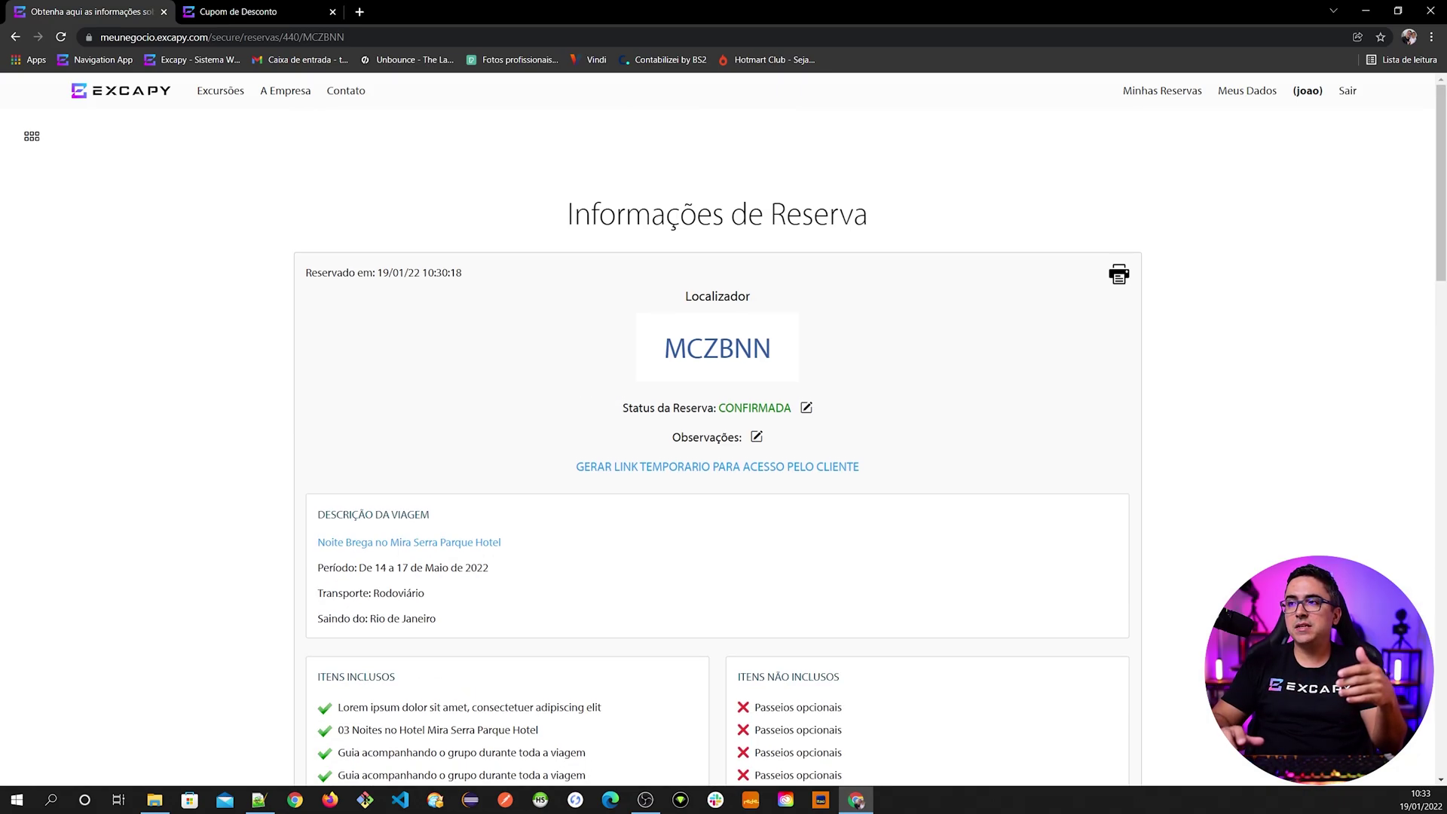
pyautogui.press('End')
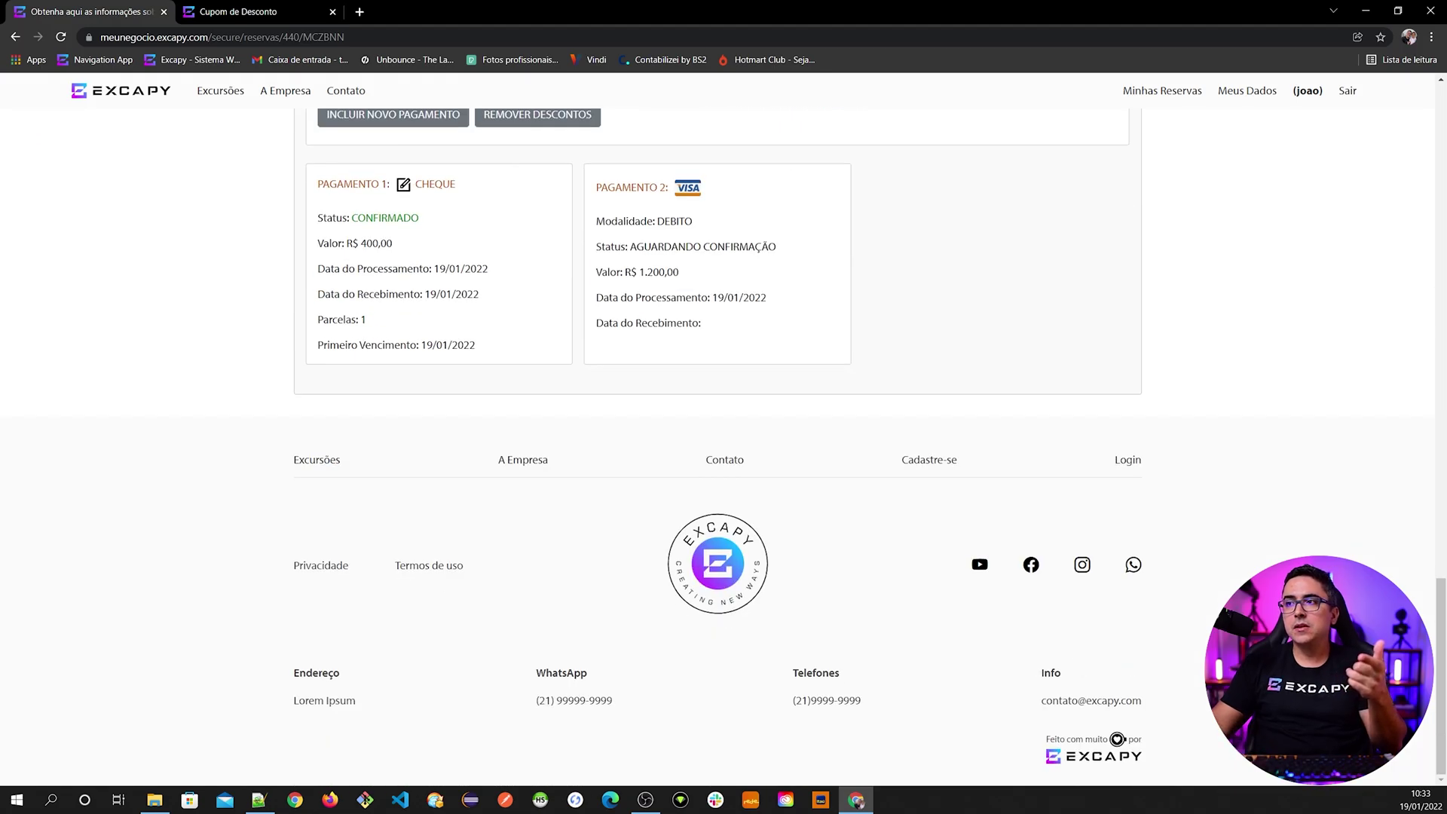
pyautogui.press('Up')
pyautogui.press('Up')
pyautogui.press('Up')
pyautogui.press('Up')
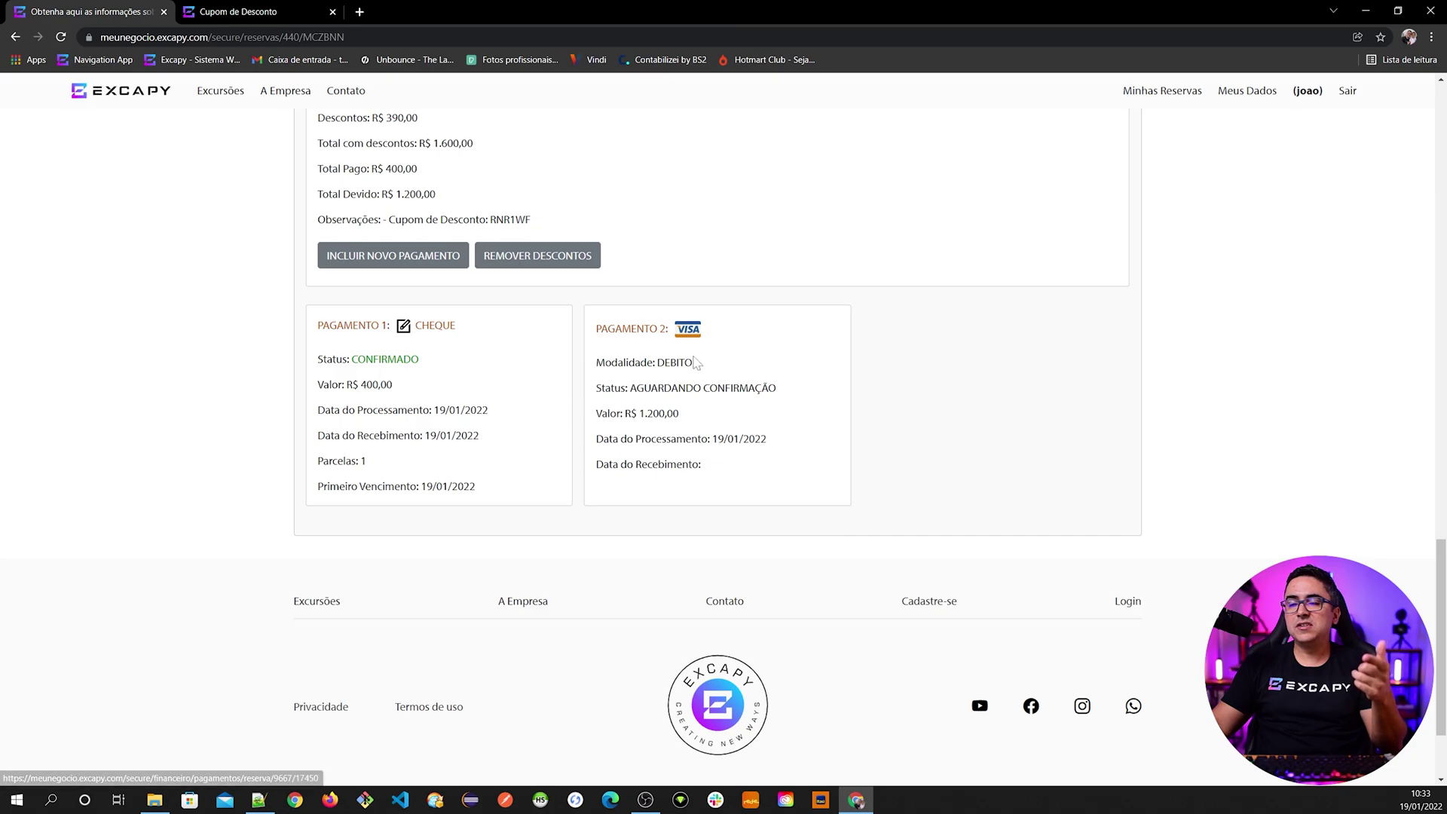
# - Open the Visa debit payment and start recording its receipt with status AUTORIZADO
pyautogui.click(694, 338)
pyautogui.scroll(-7, 626, 557)
pyautogui.scroll(2, 633, 542)
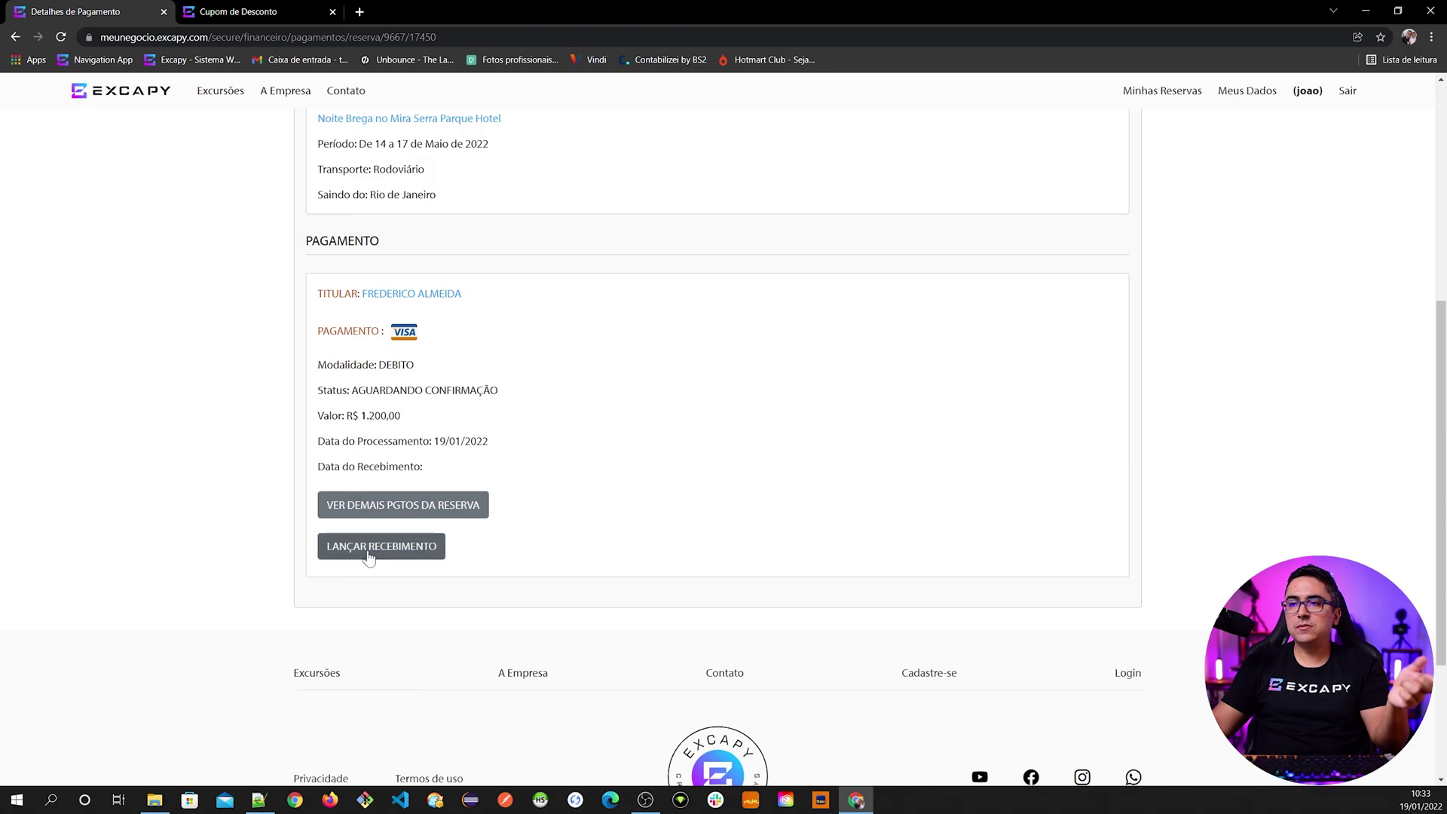
pyautogui.click(369, 558)
pyautogui.click(626, 437)
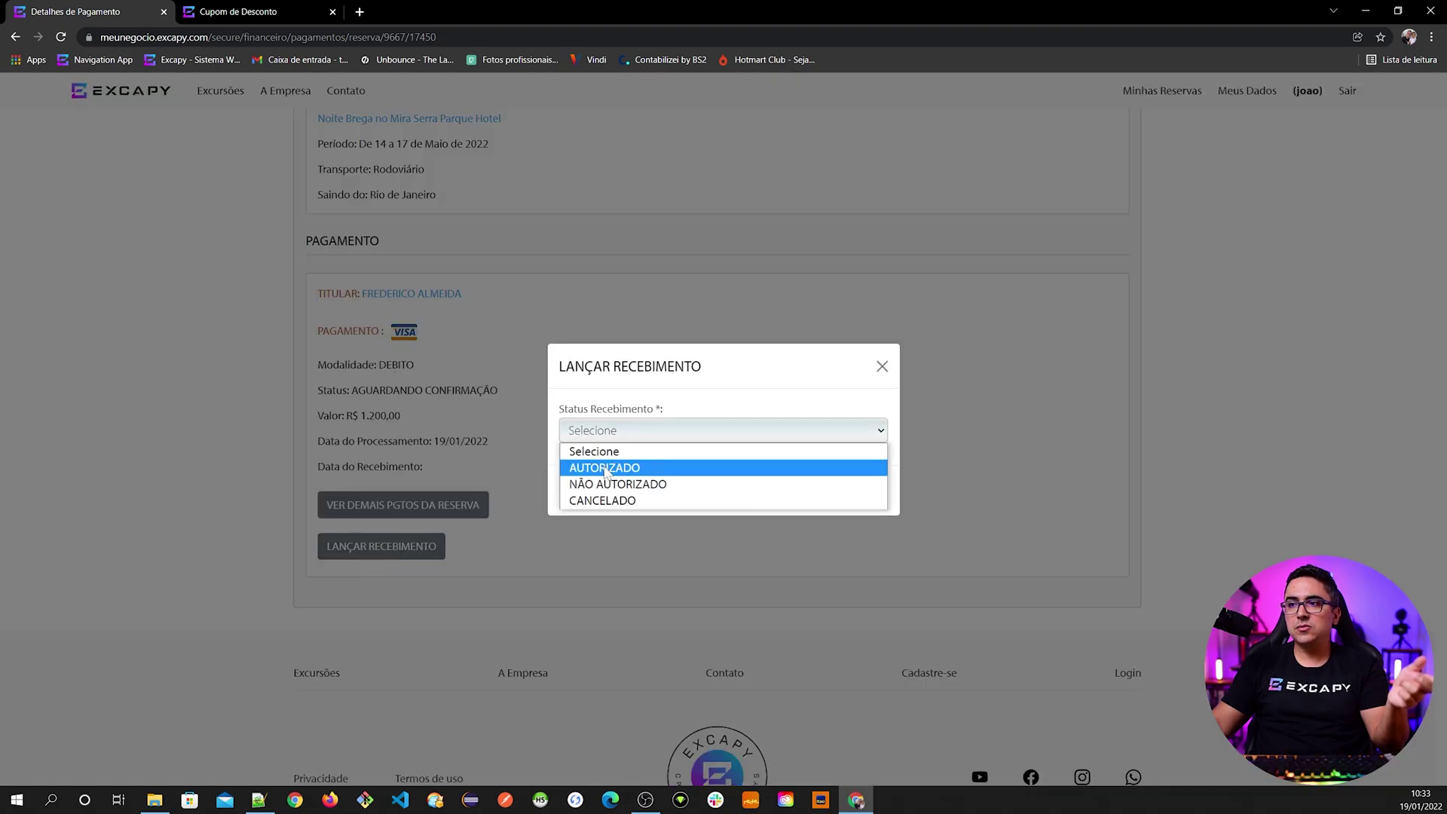
pyautogui.click(605, 469)
# - Enter receipt date 19/01/2022 and the authorization code, then confirm the receipt
pyautogui.click(625, 435)
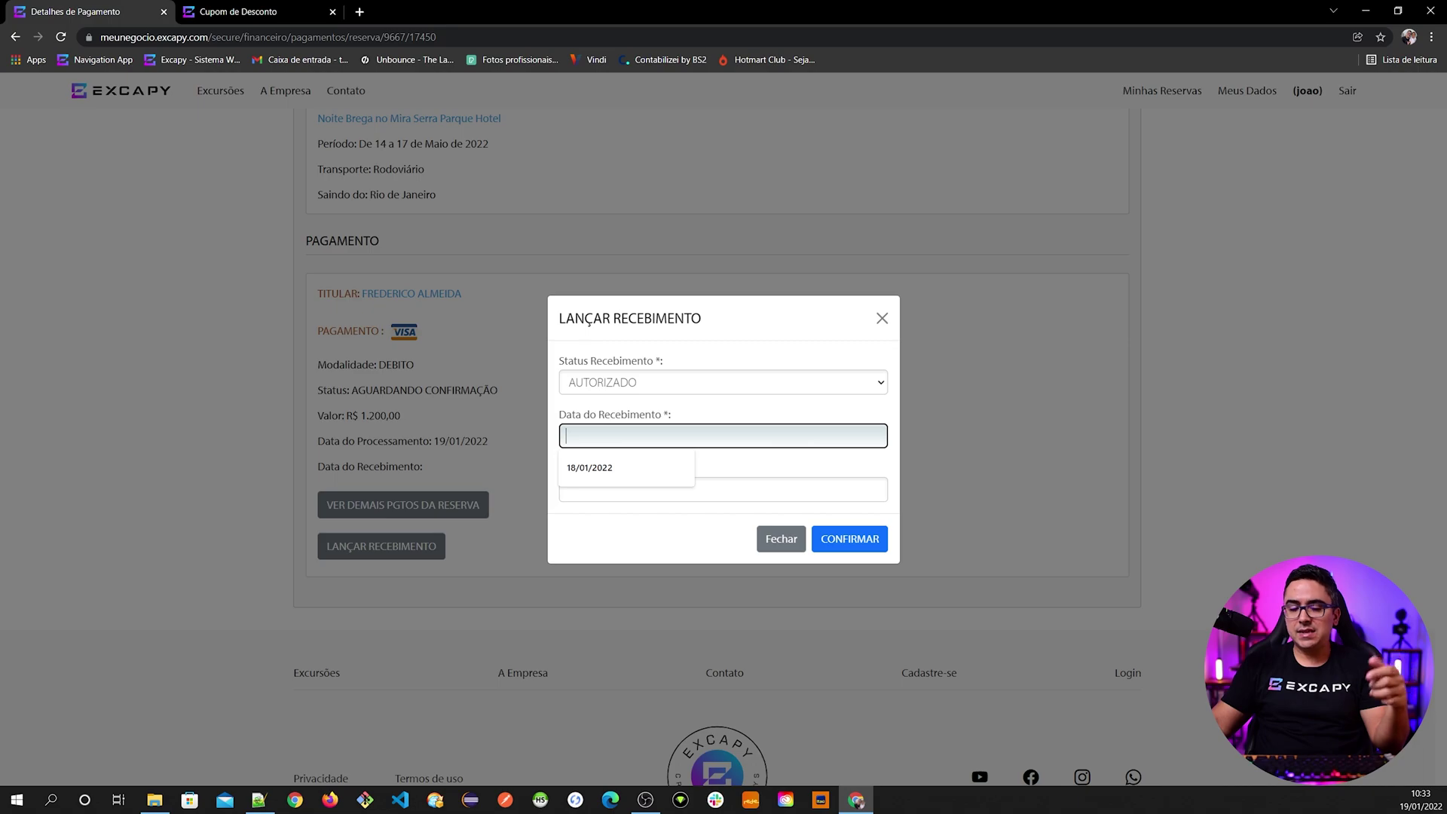
pyautogui.write('19/01/2022')
pyautogui.press('Return')
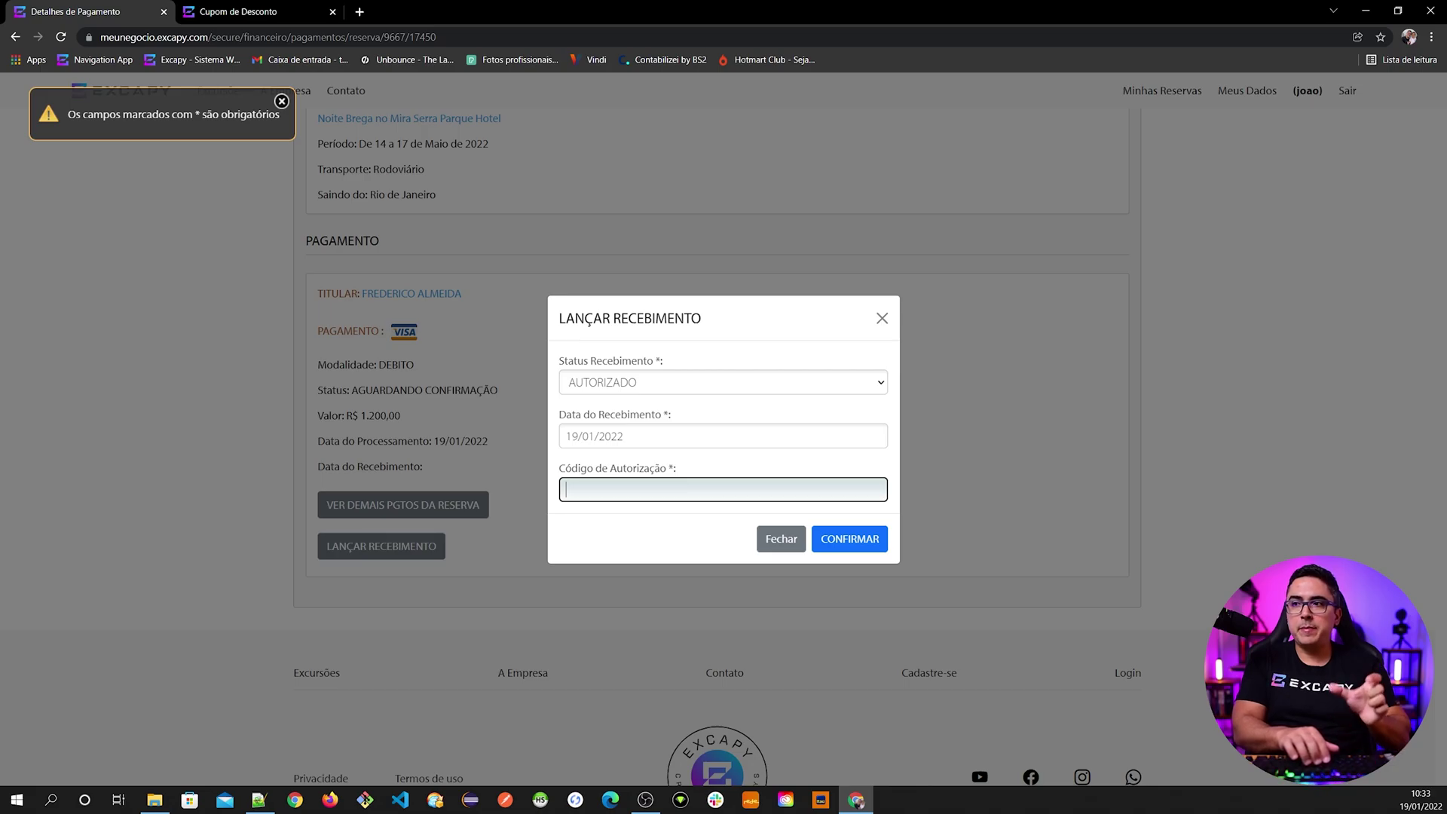
pyautogui.write('22725')
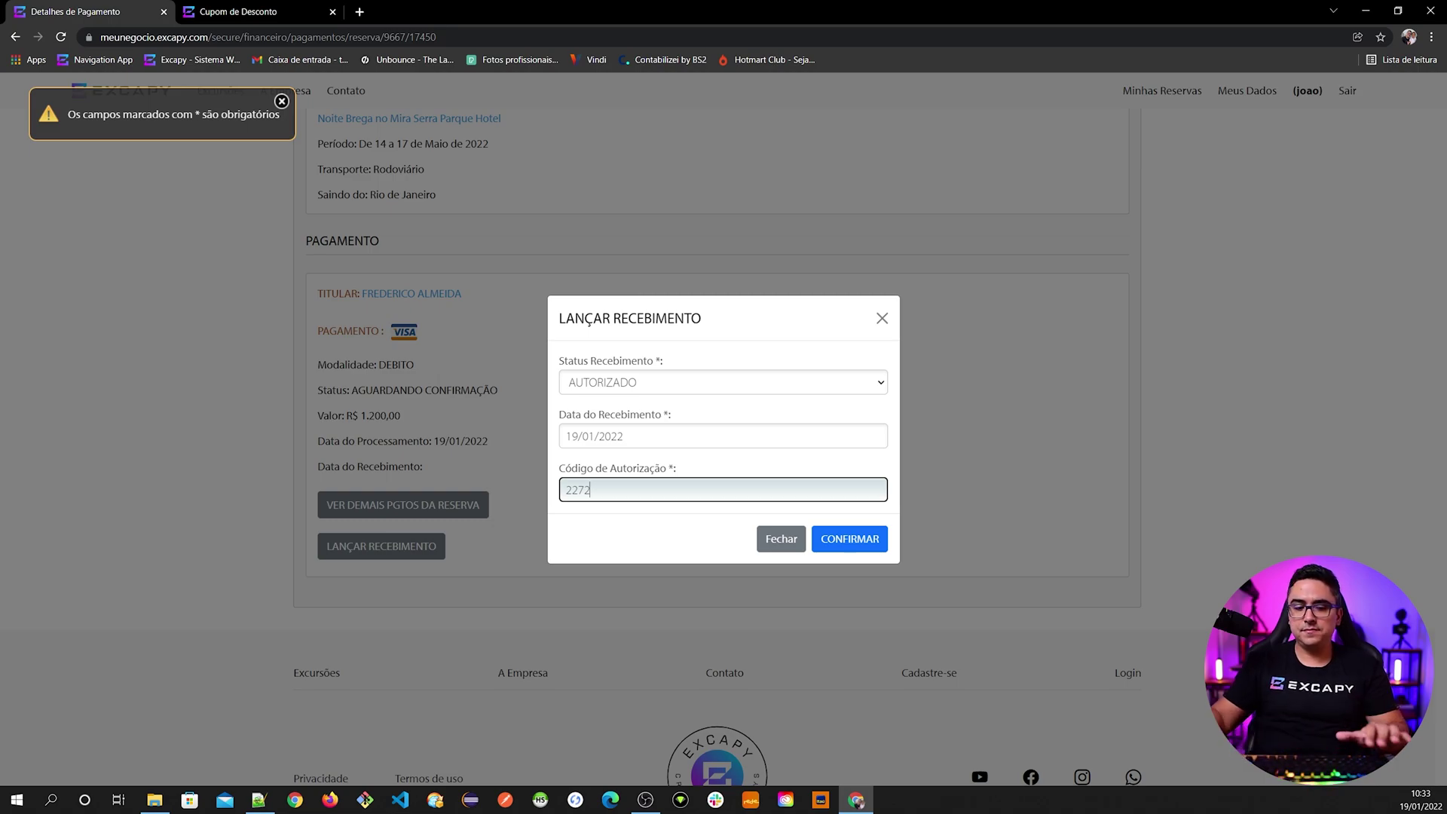
pyautogui.click(850, 540)
pyautogui.click(781, 116)
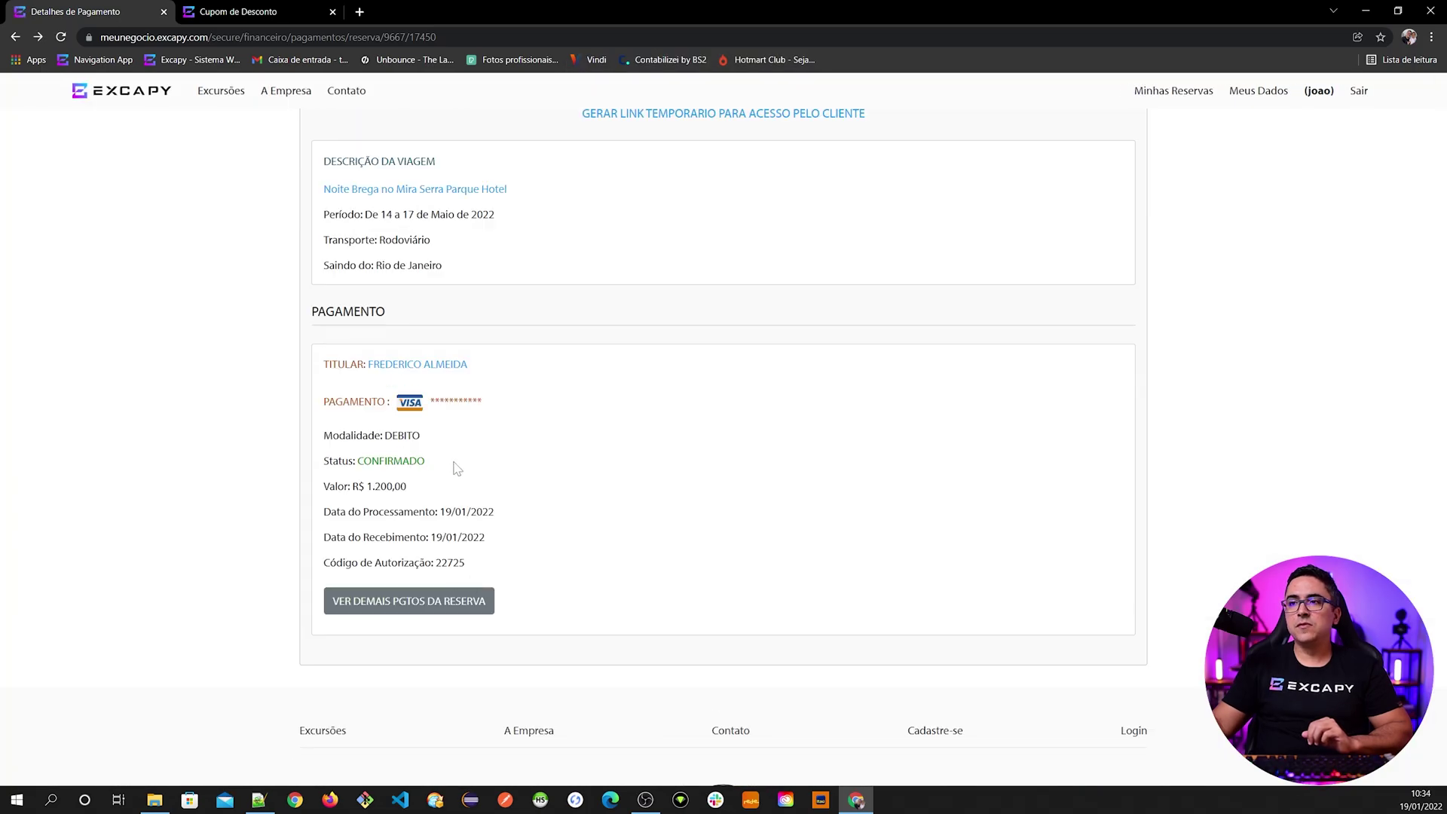
pyautogui.scroll(5, 528, 452)
pyautogui.click(700, 360)
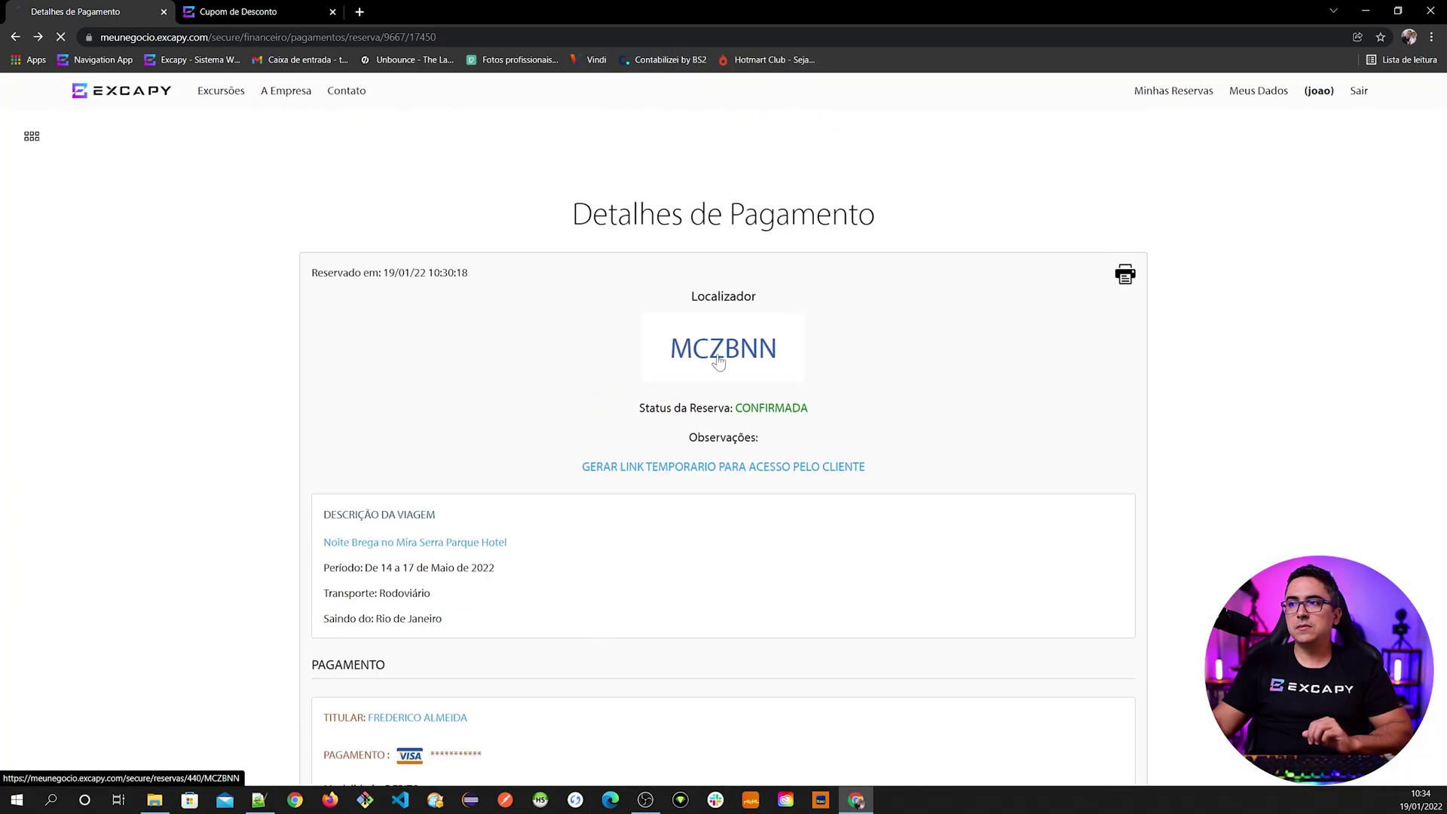
pyautogui.scroll(-20, 562, 623)
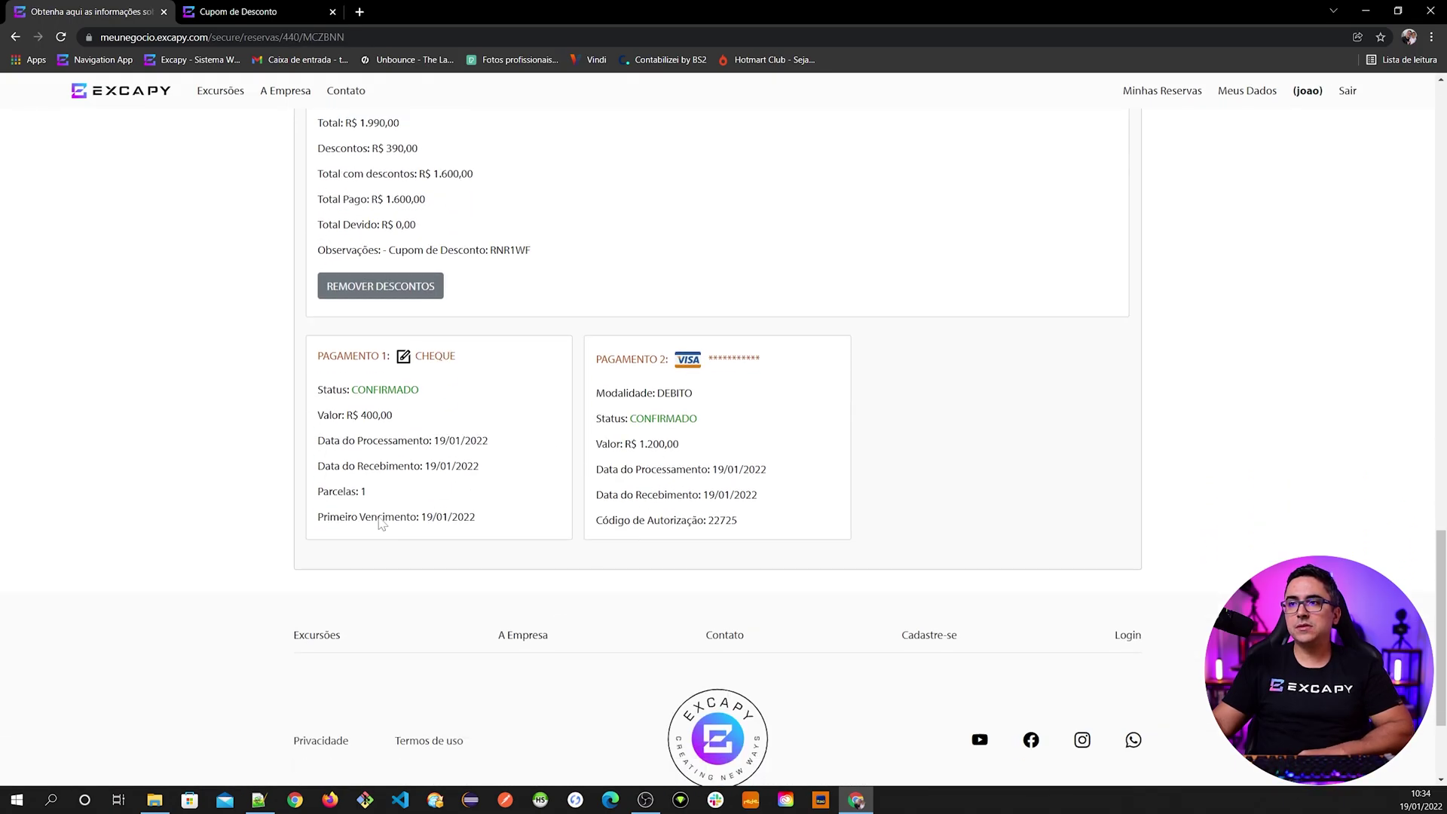
pyautogui.scroll(2, 396, 372)
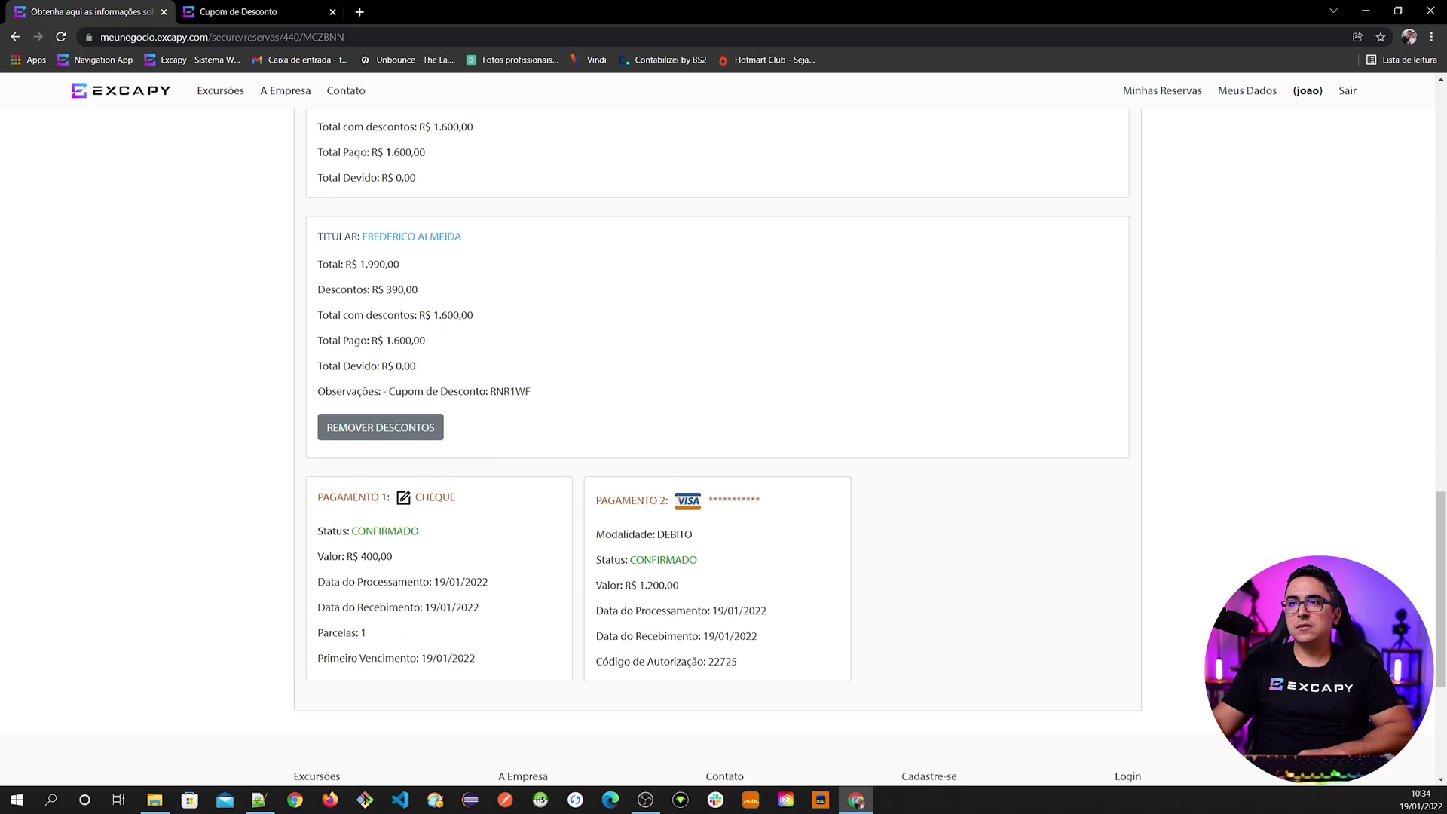
pyautogui.moveTo(317, 264); pyautogui.dragTo(403, 272)
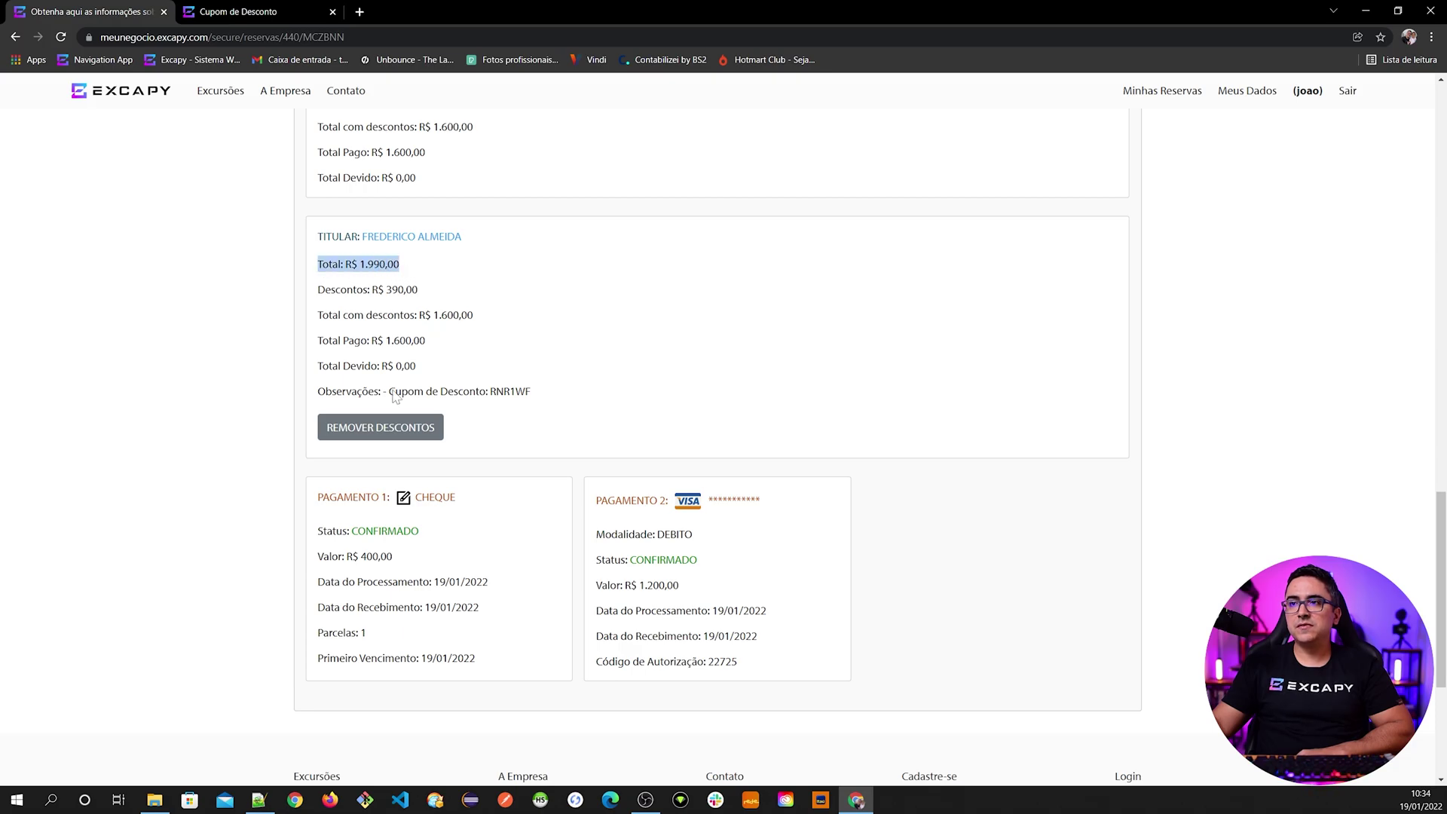
pyautogui.scroll(2, 413, 382)
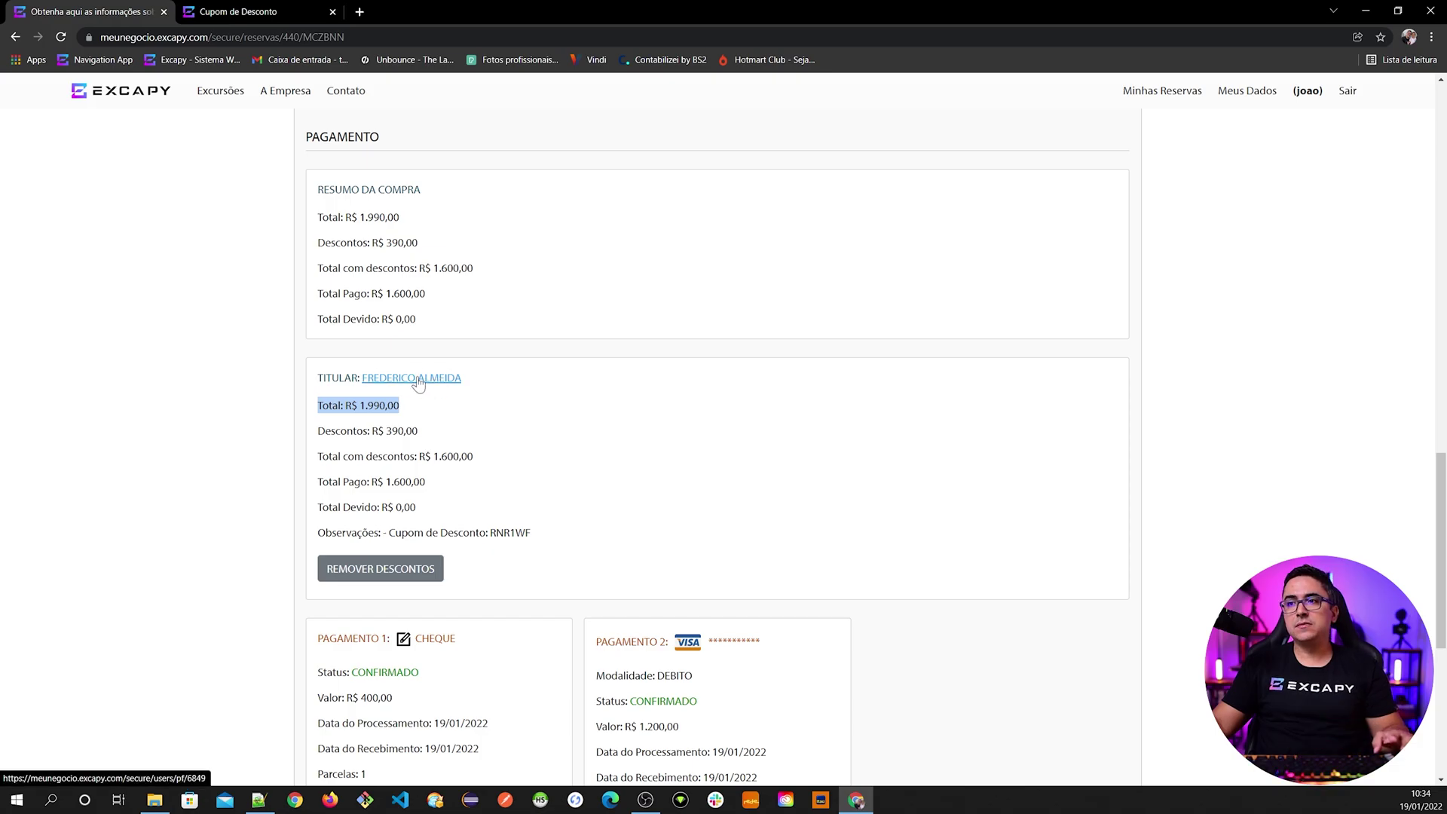
# - Open the holder's profile in a new tab, view it, then return to the reservation
pyautogui.middleClick(418, 382)
pyautogui.click(255, 12)
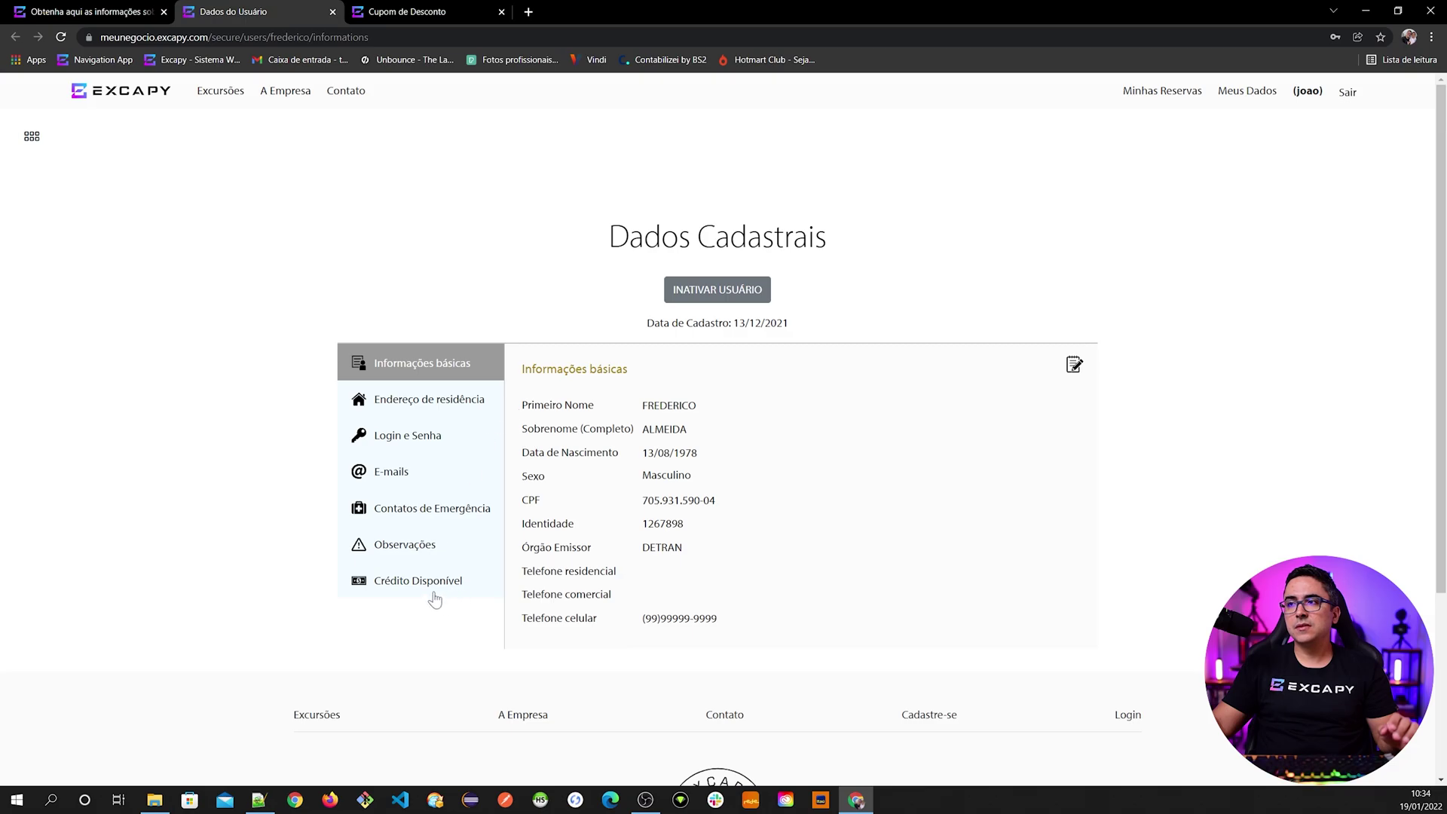
pyautogui.click(64, 11)
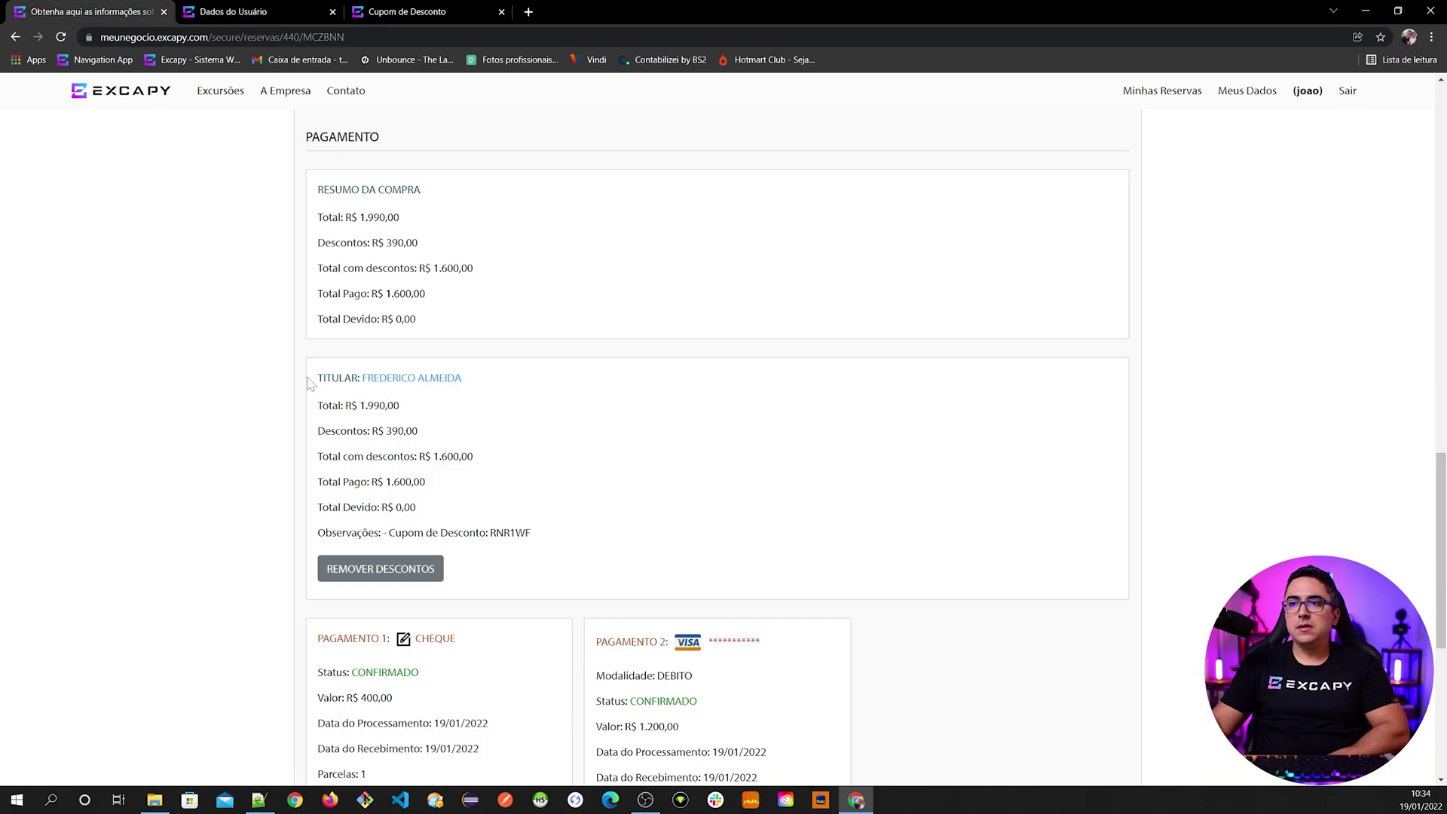
pyautogui.moveTo(318, 379); pyautogui.dragTo(350, 380)
pyautogui.click(350, 379)
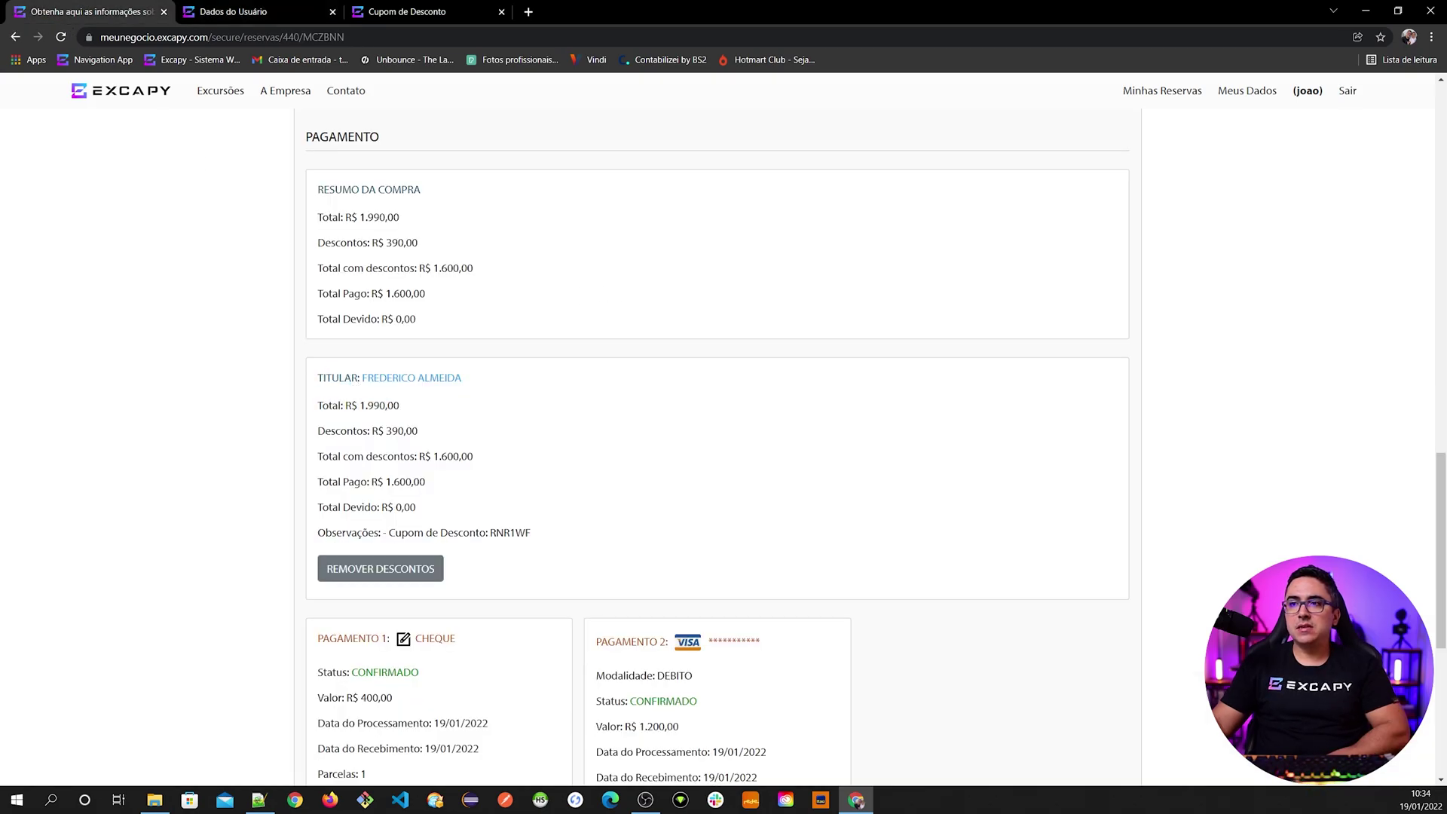
pyautogui.moveTo(378, 431); pyautogui.dragTo(418, 432)
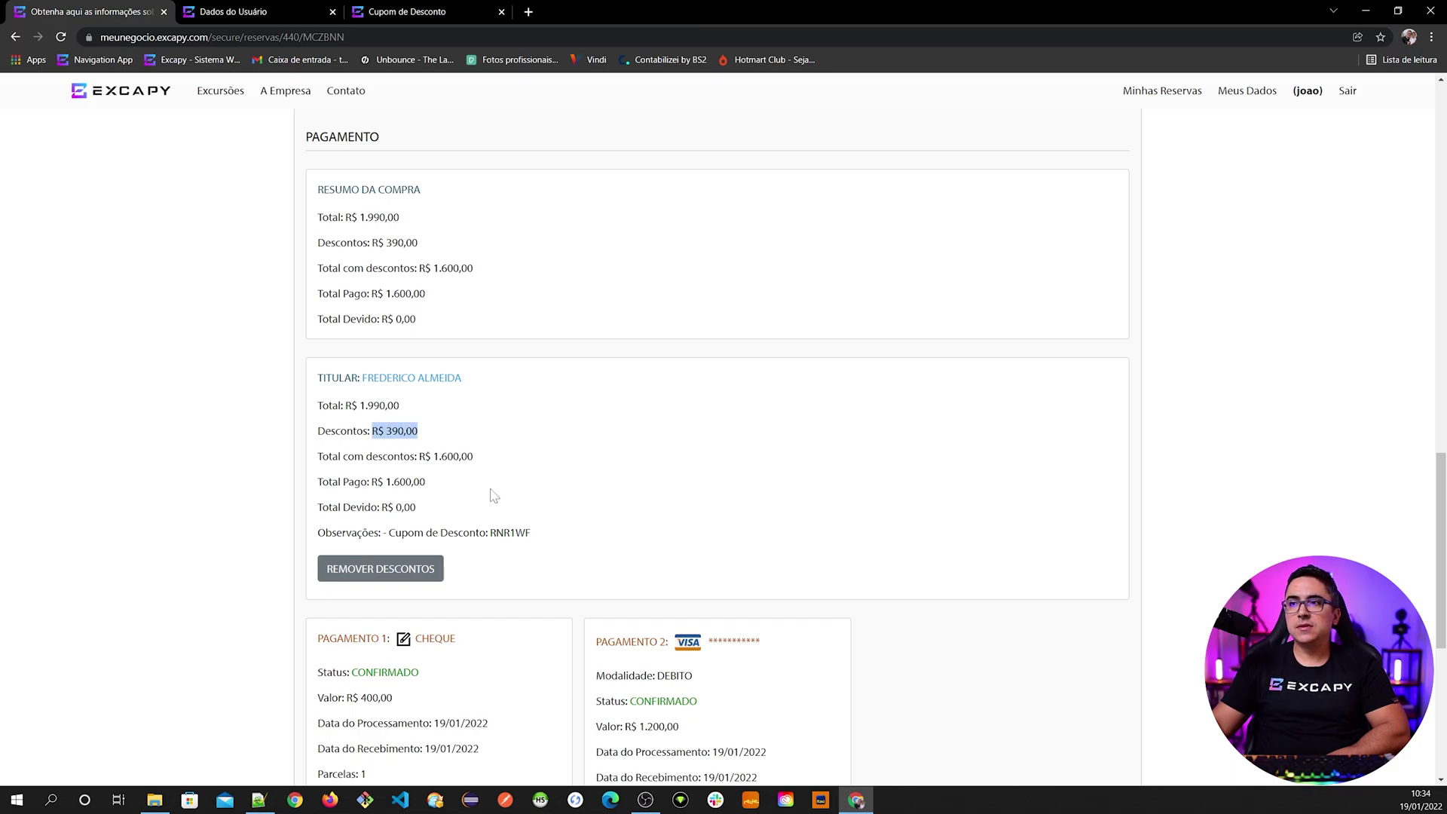
pyautogui.doubleClick(343, 533)
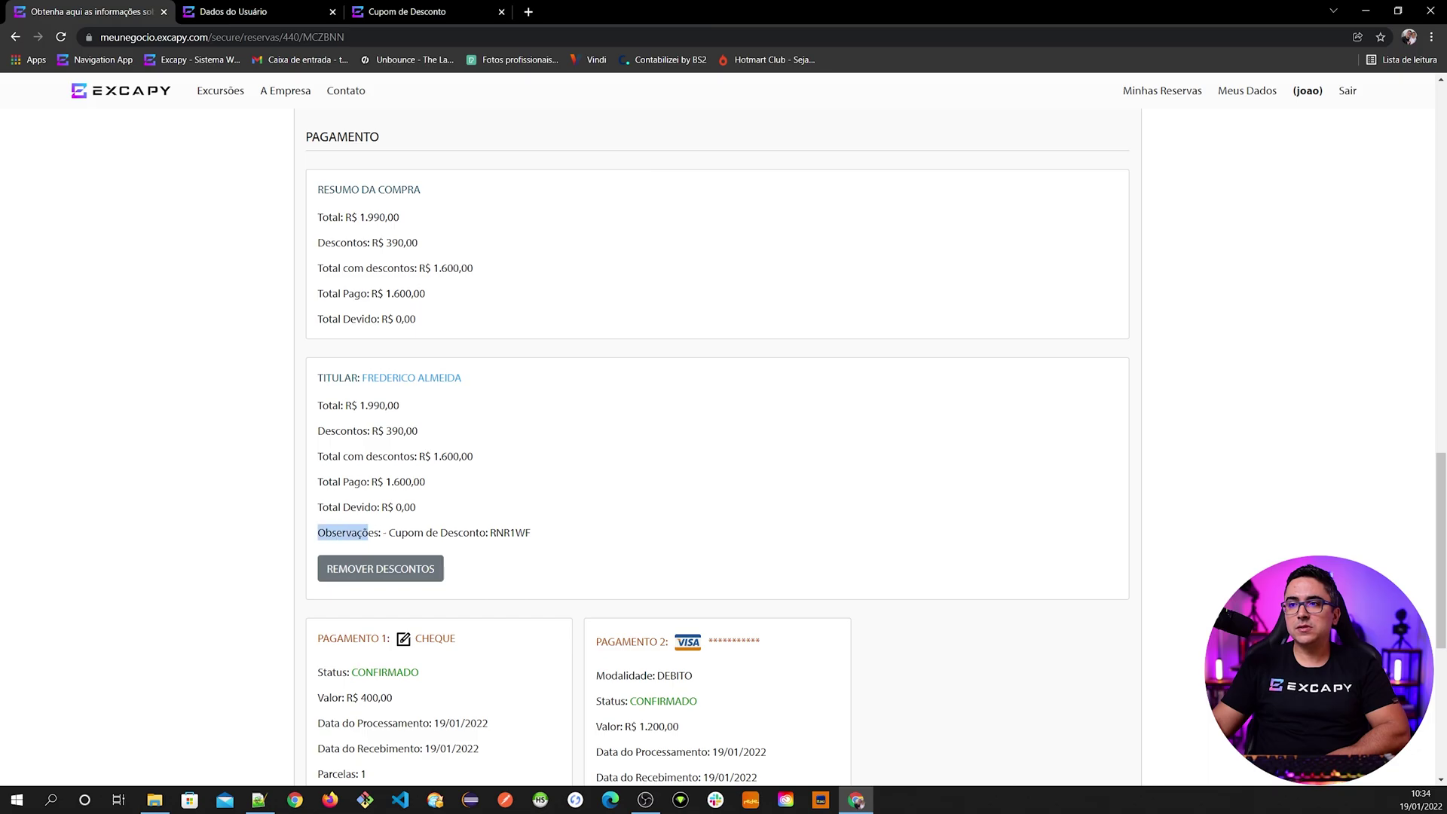
pyautogui.moveTo(387, 533); pyautogui.dragTo(479, 533)
pyautogui.click(535, 538)
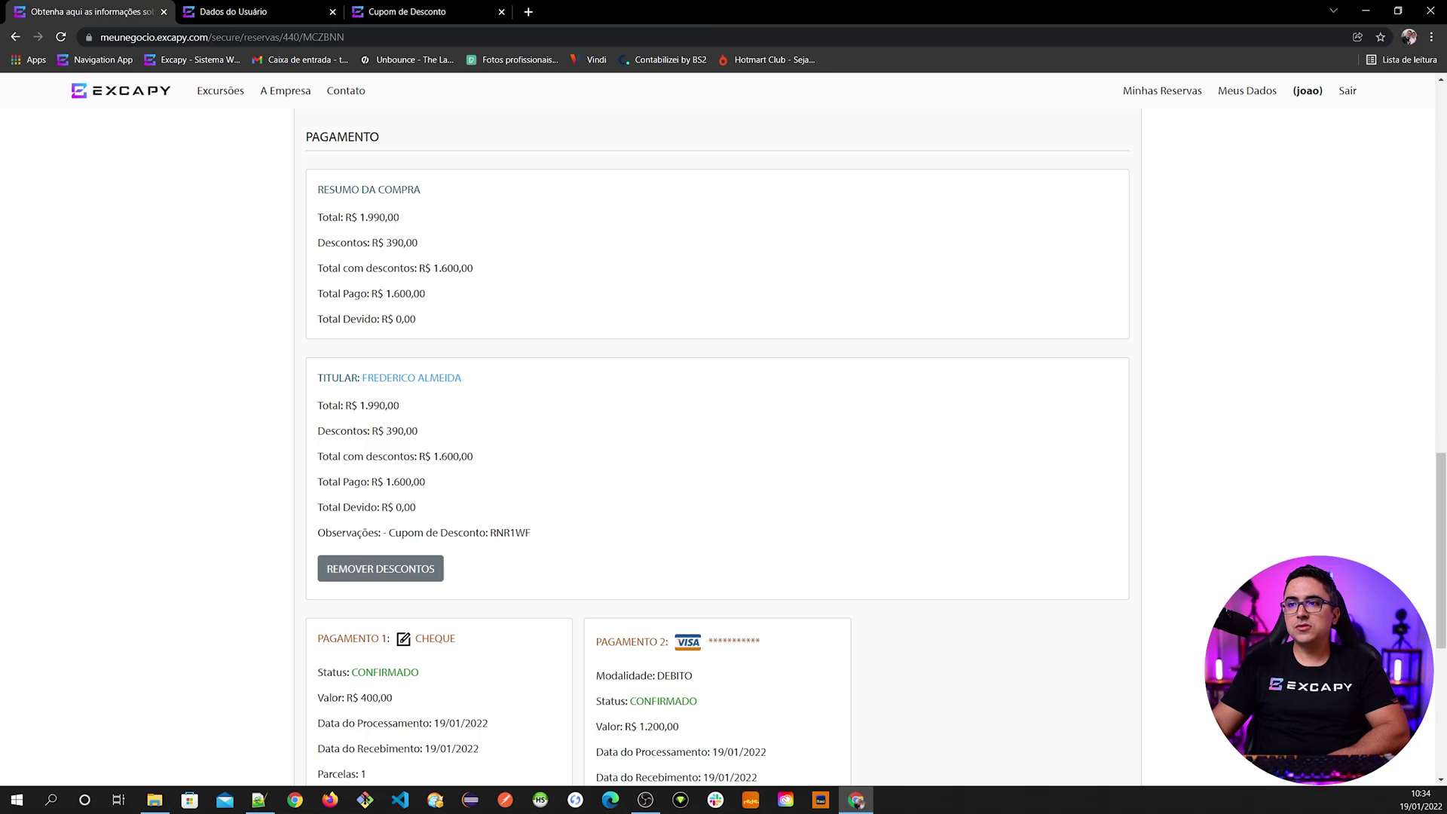
pyautogui.scroll(-1, 454, 483)
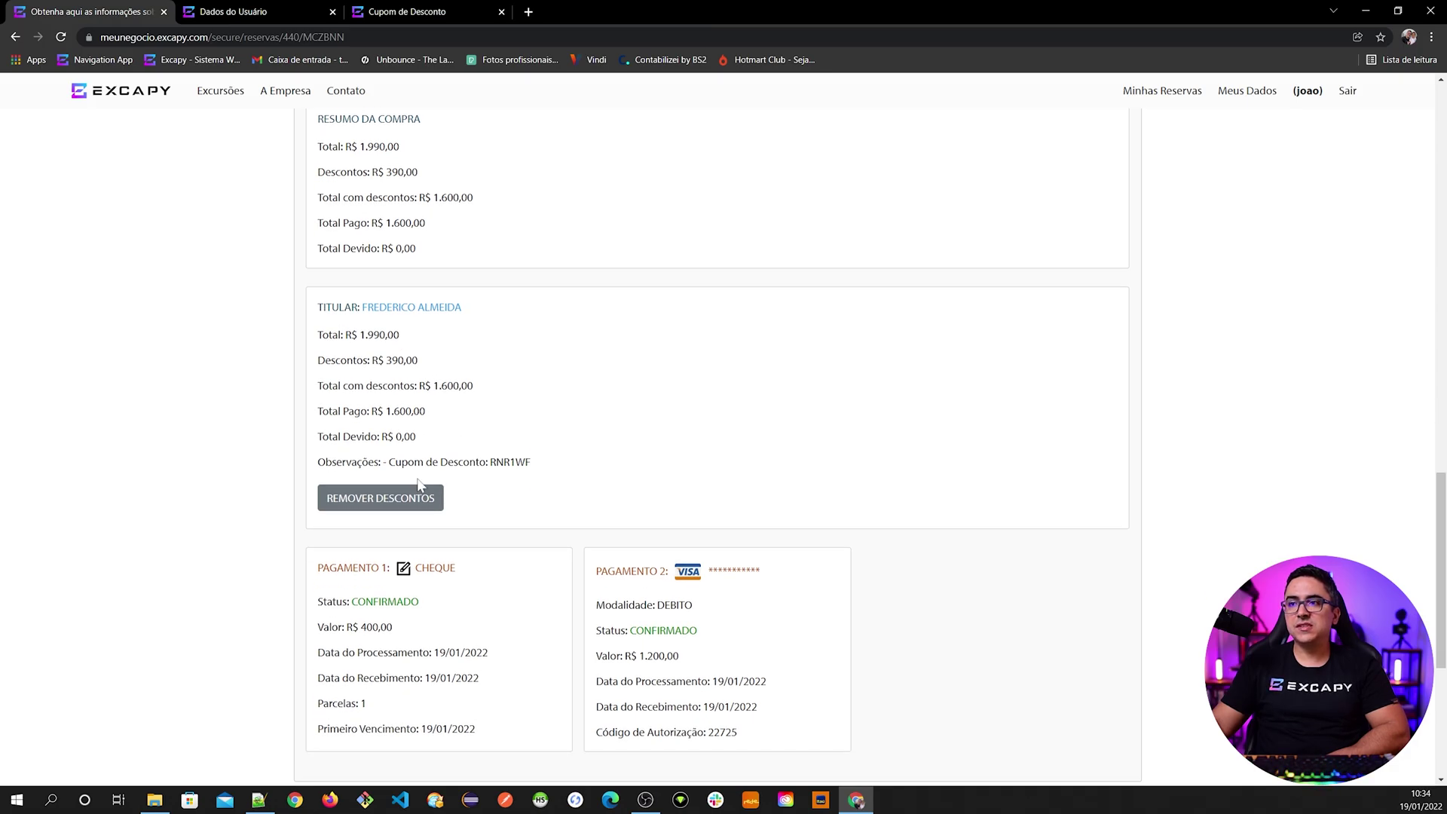
pyautogui.scroll(-1, 380, 497)
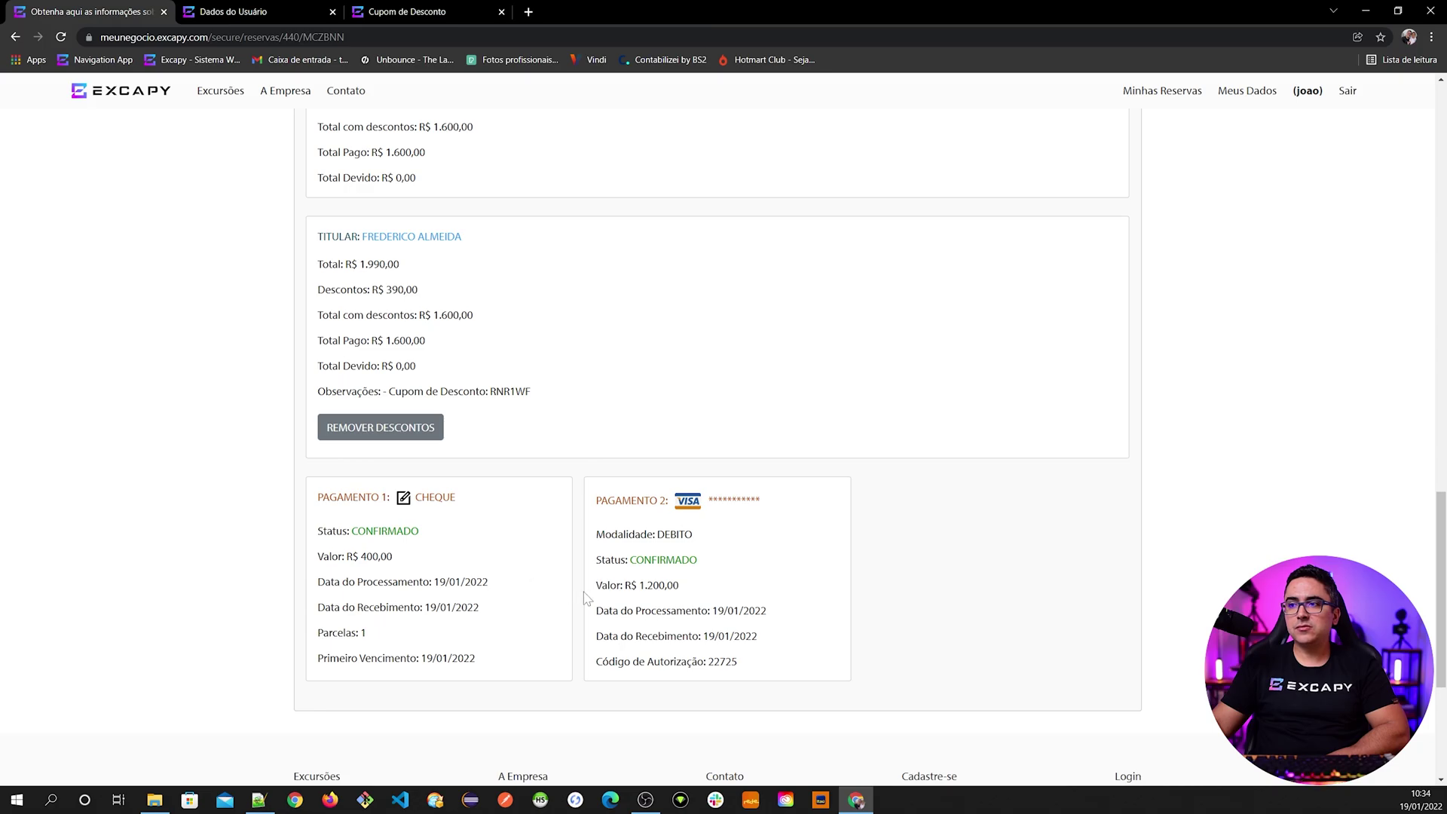
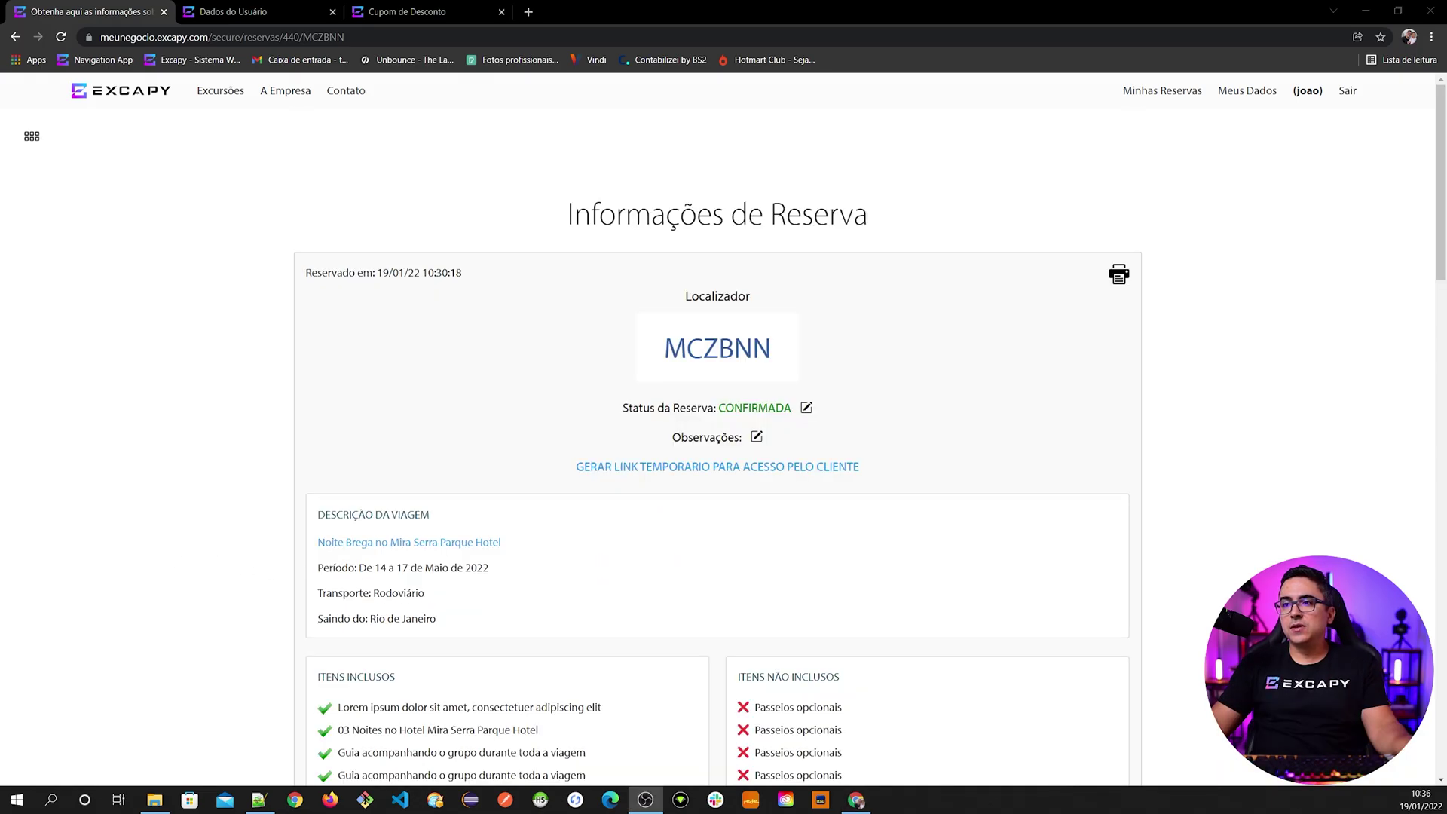
pyautogui.click(381, 553)
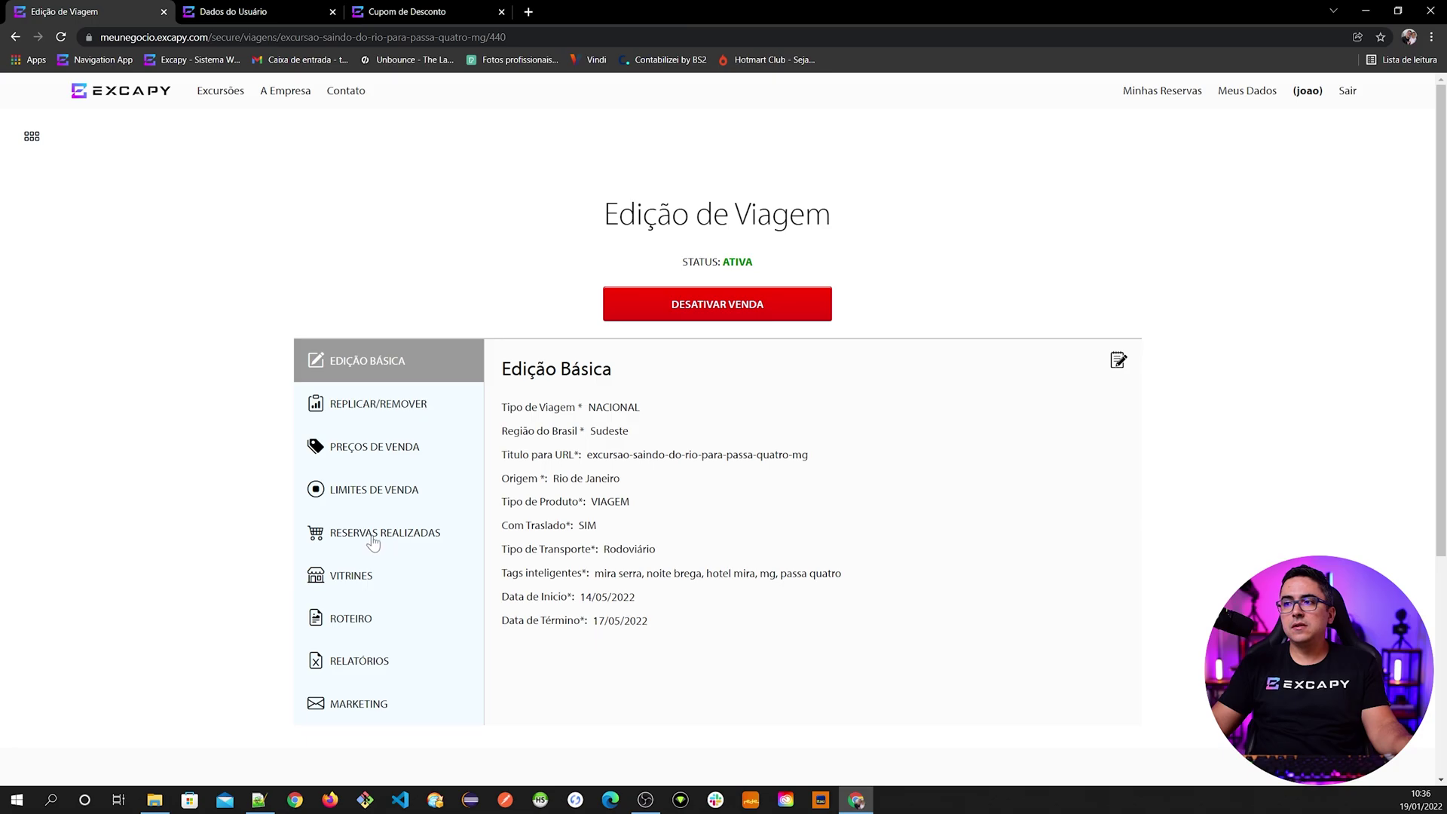
# - Show the trip's Reservas Realizadas summary and highlight the 3 seats sold
pyautogui.click(370, 533)
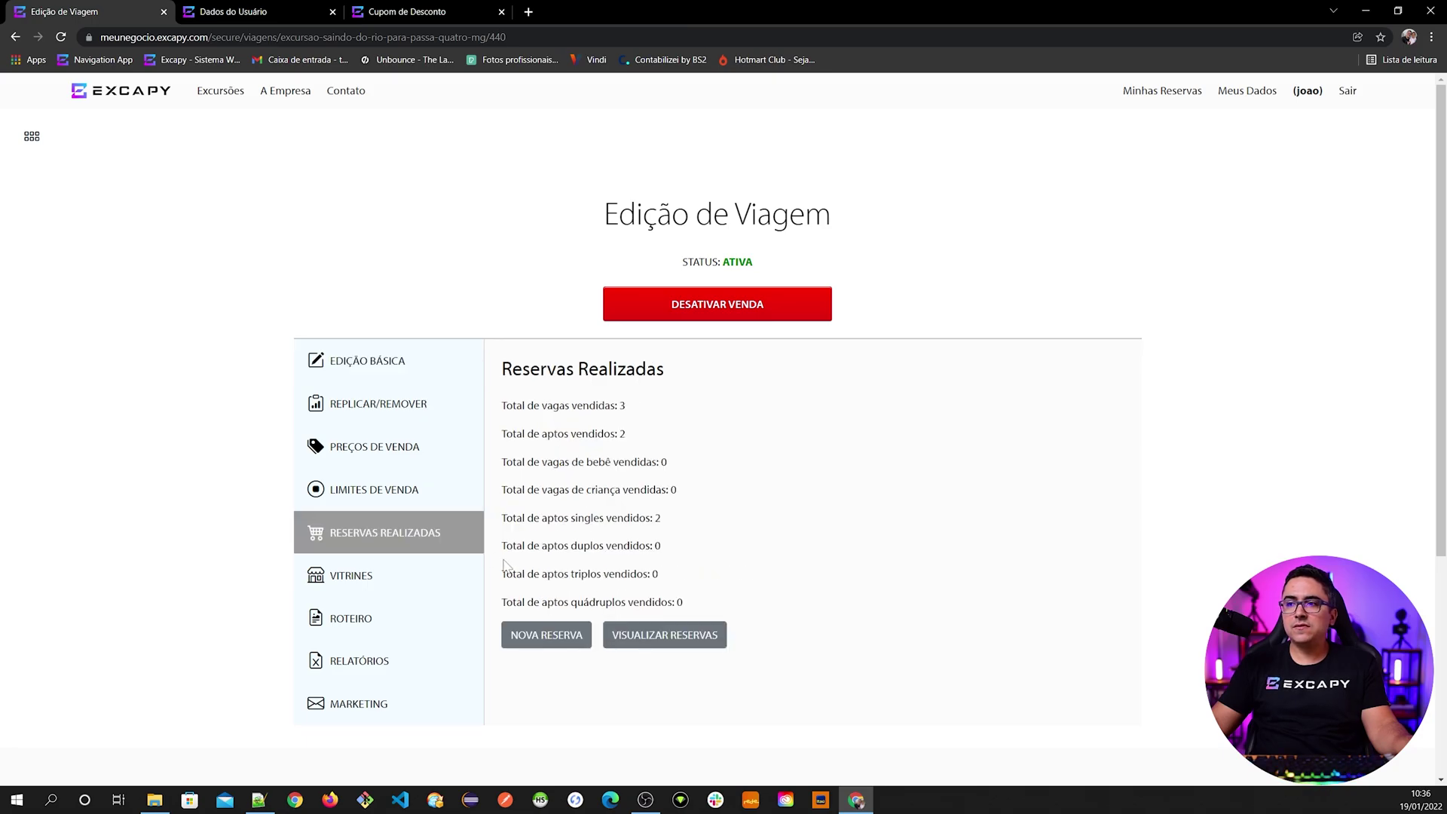
pyautogui.click(542, 637)
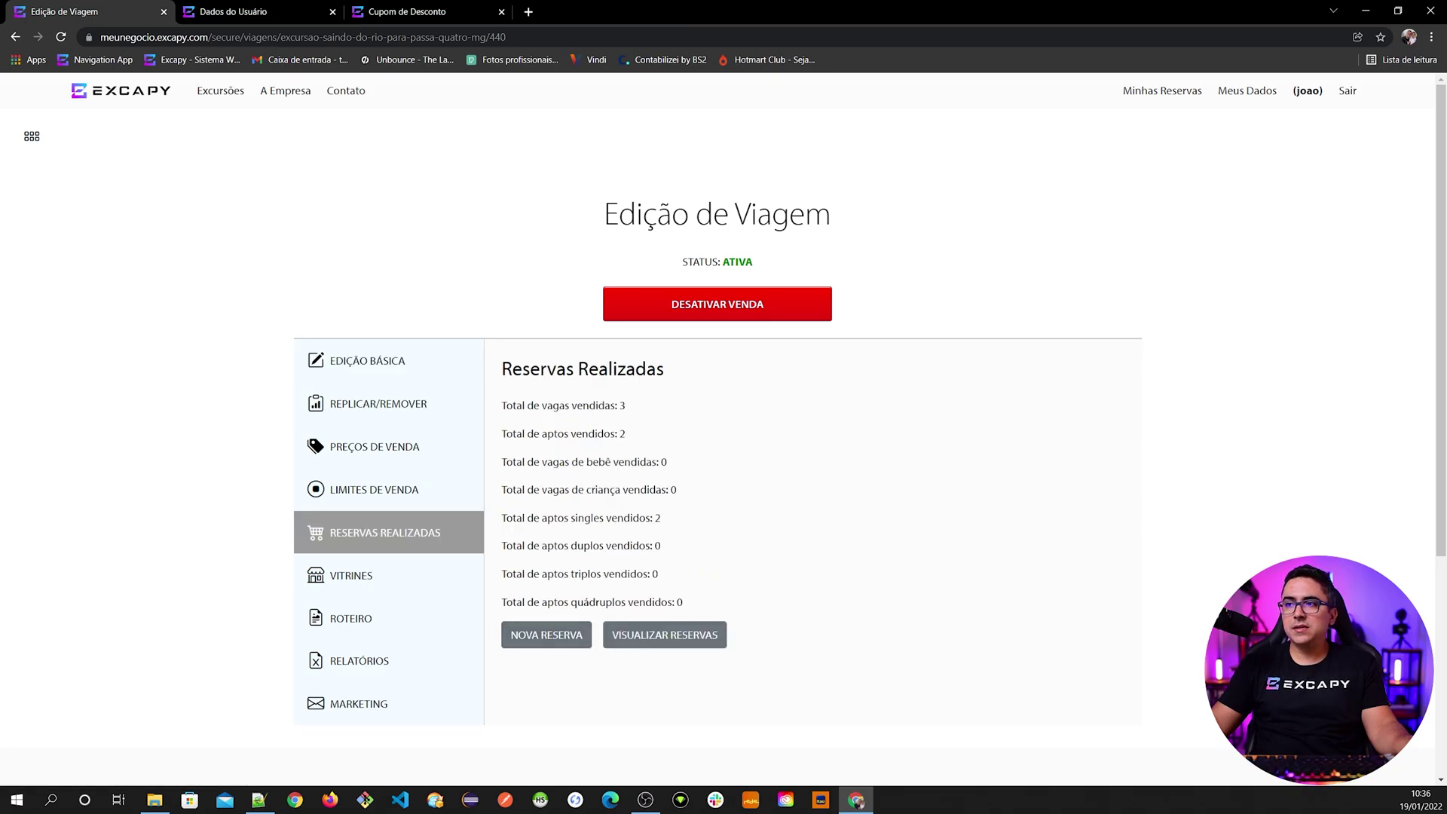
pyautogui.moveTo(501, 405); pyautogui.dragTo(626, 406)
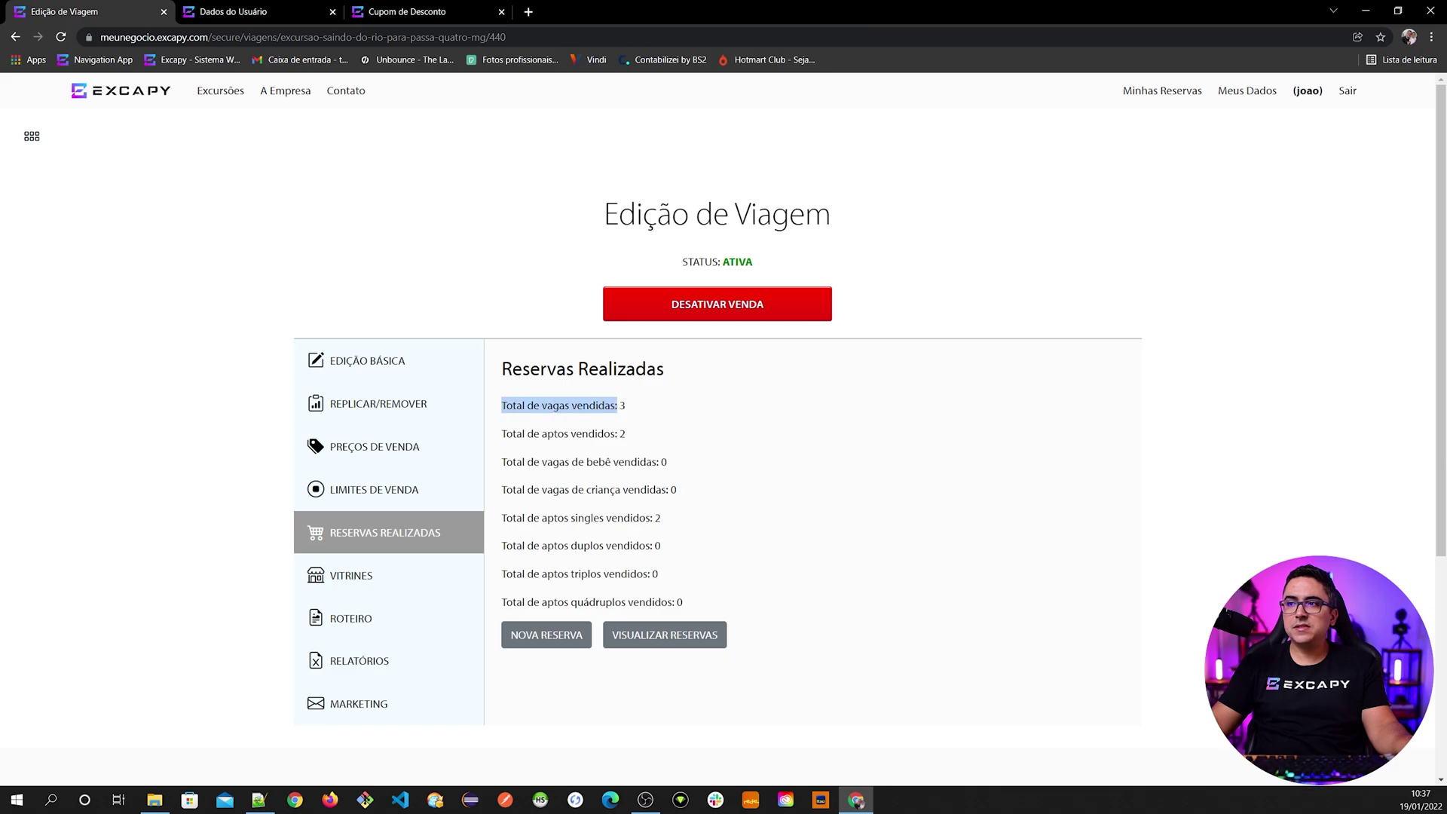
pyautogui.doubleClick(623, 406)
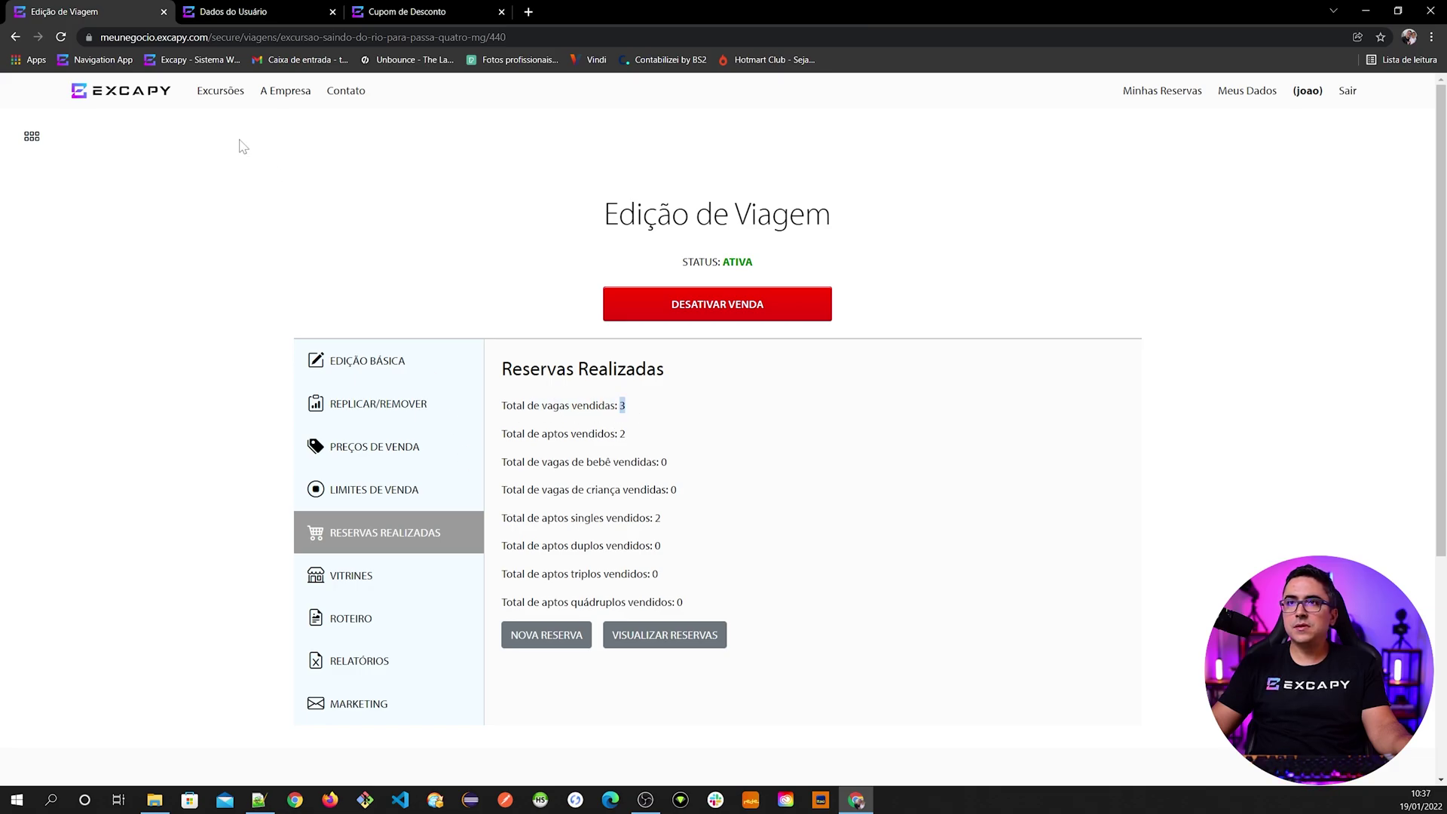
pyautogui.click(16, 37)
pyautogui.scroll(-8, 121, 441)
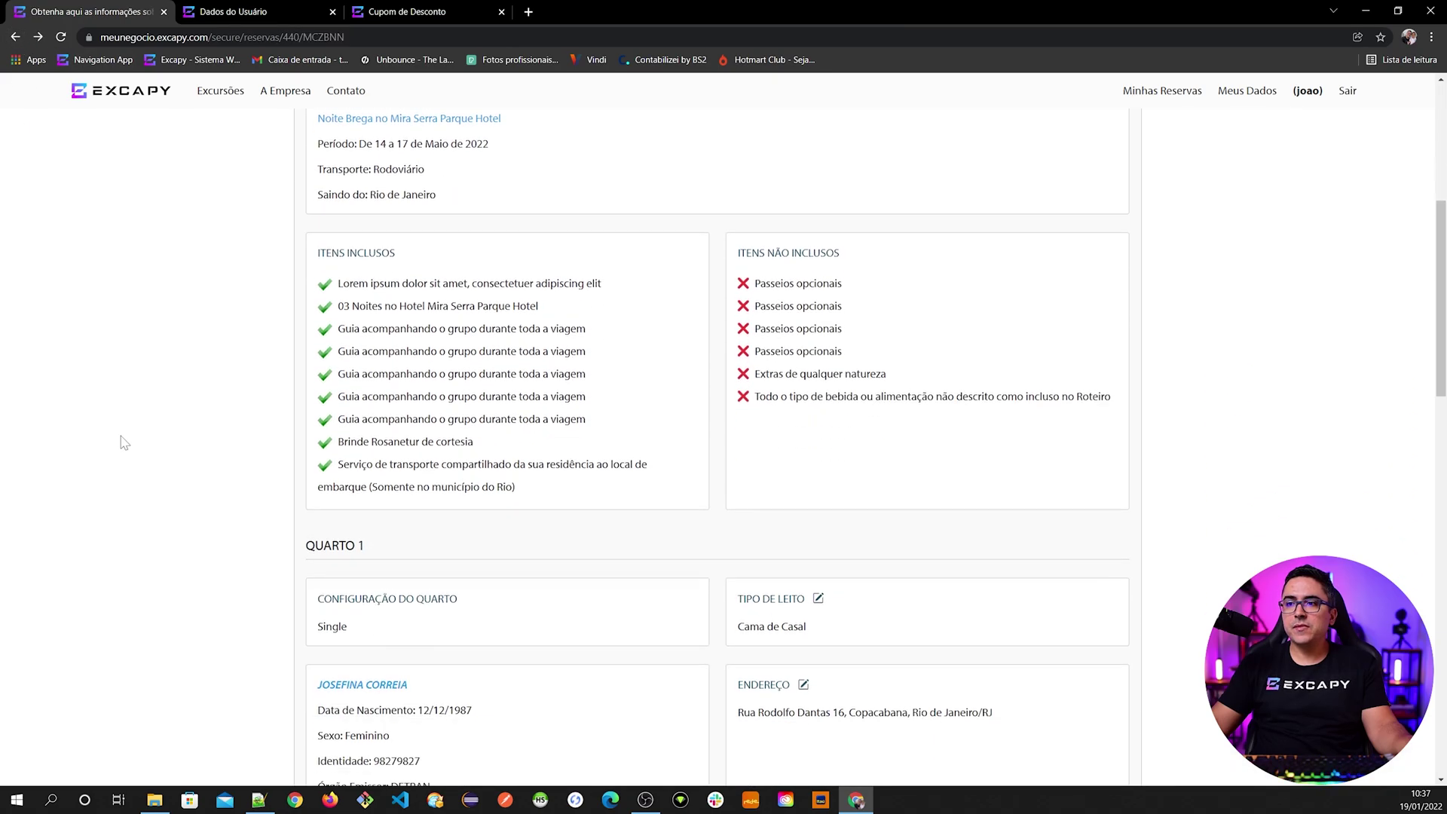
pyautogui.scroll(-2, 120, 441)
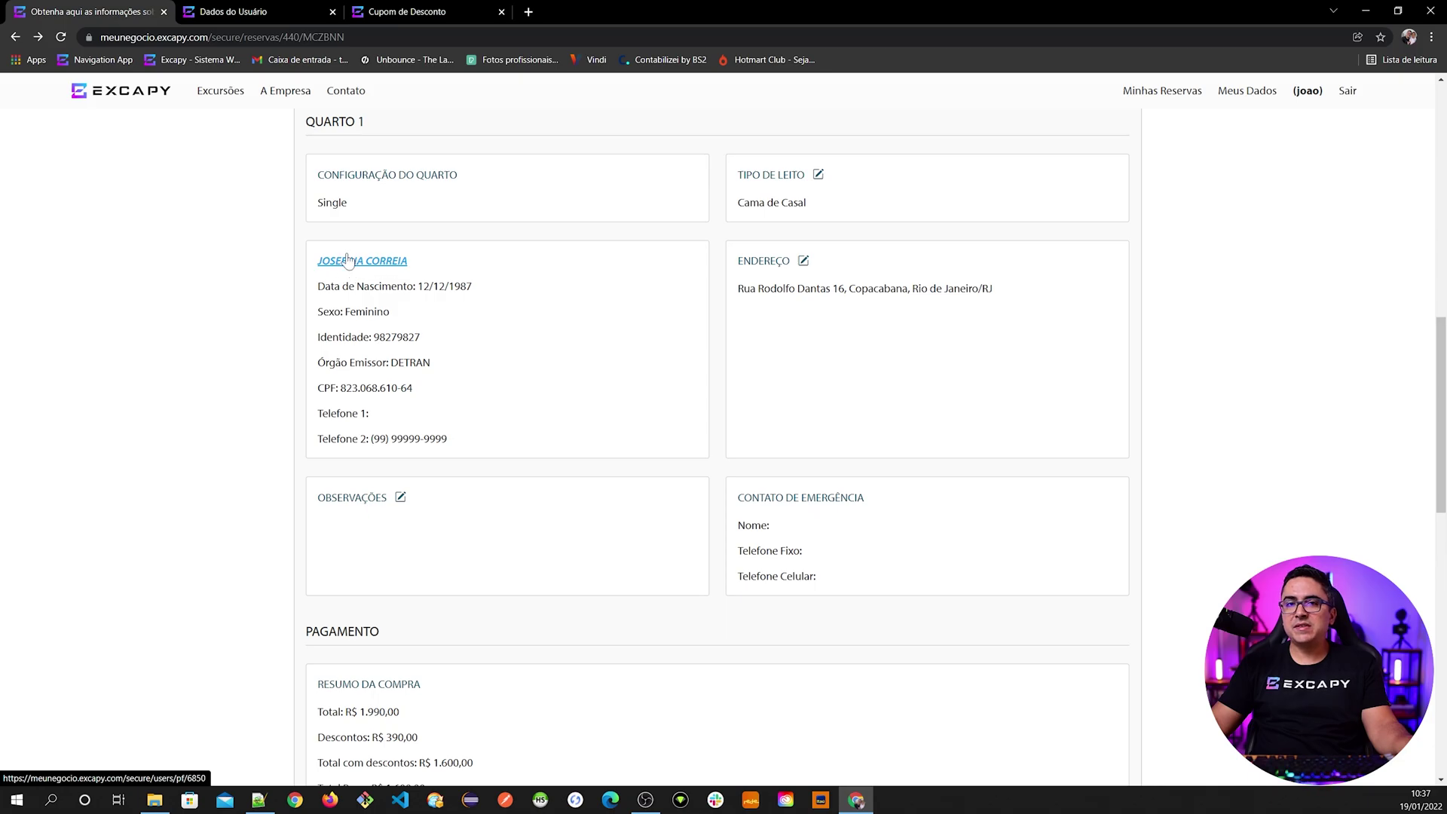
pyautogui.scroll(6, 197, 446)
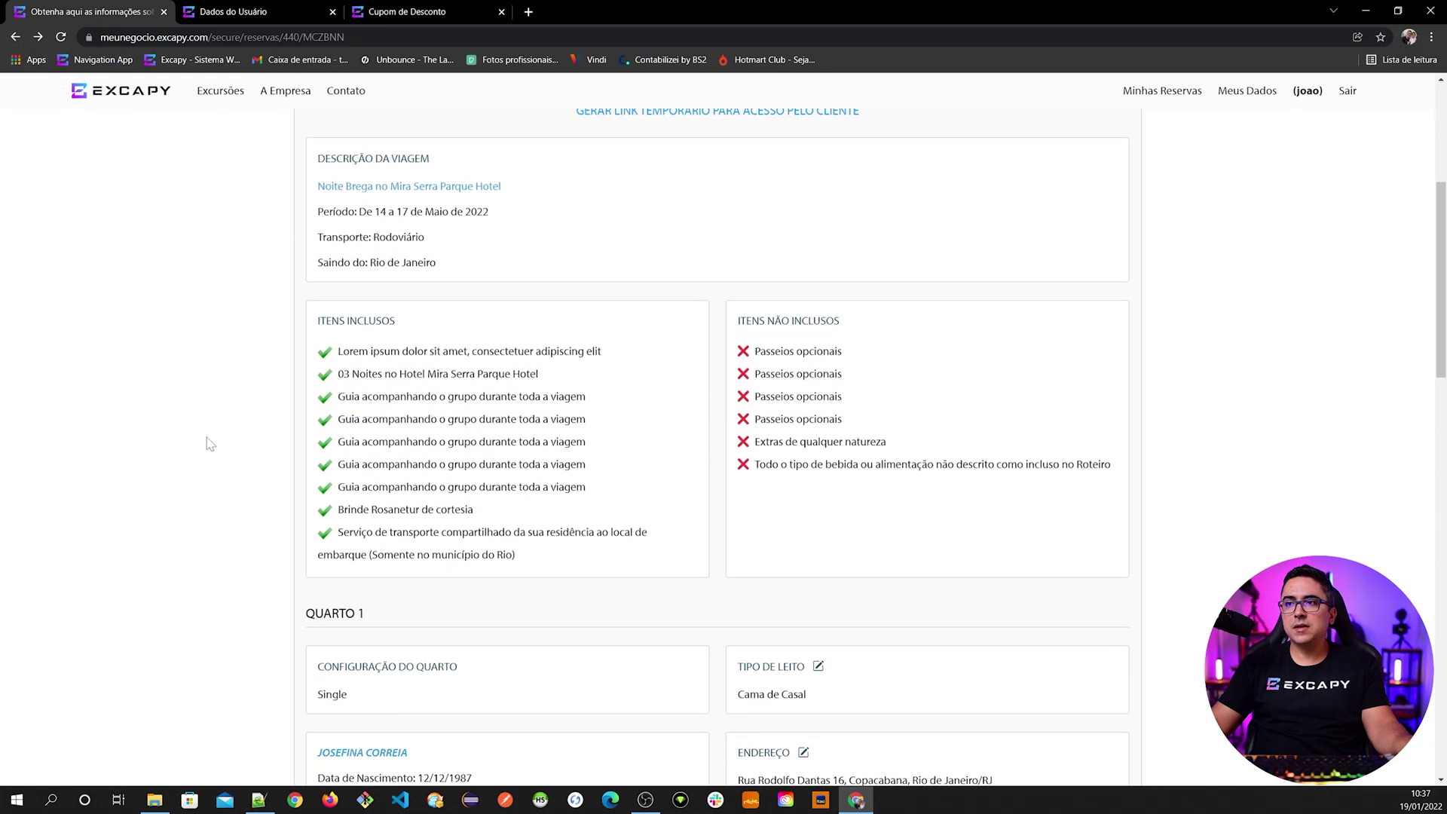
pyautogui.click(326, 200)
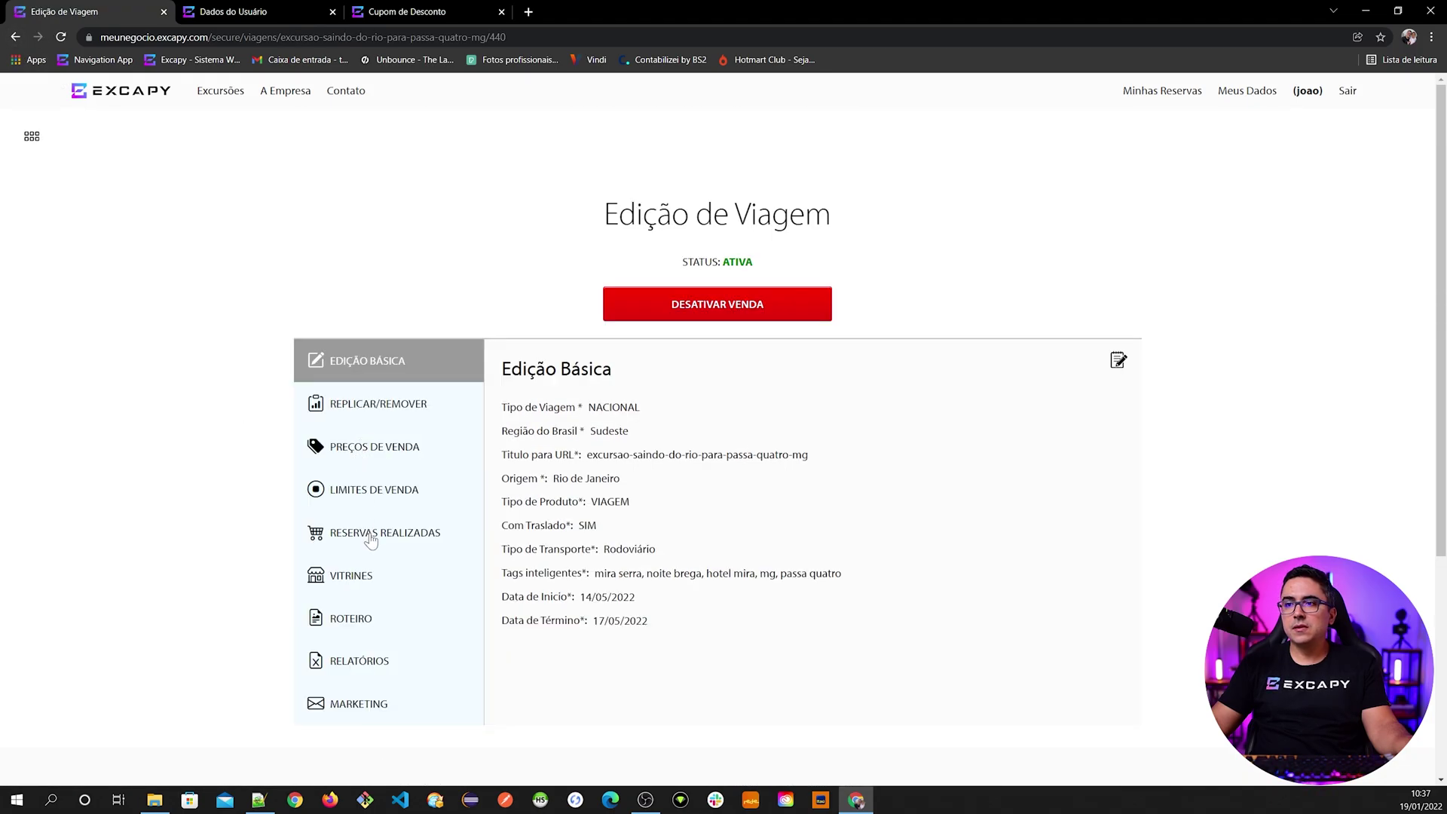
pyautogui.click(371, 534)
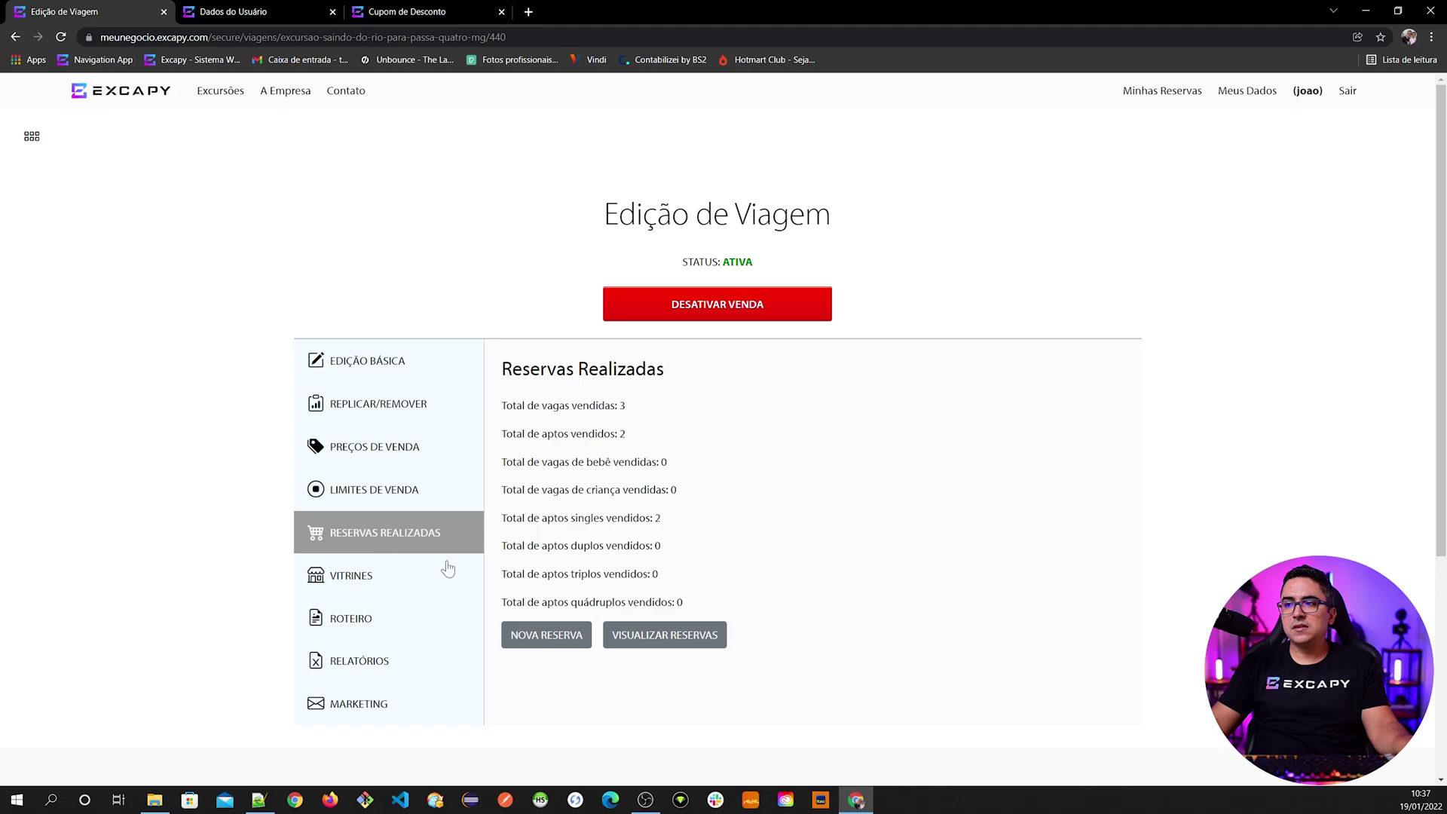
pyautogui.click(522, 642)
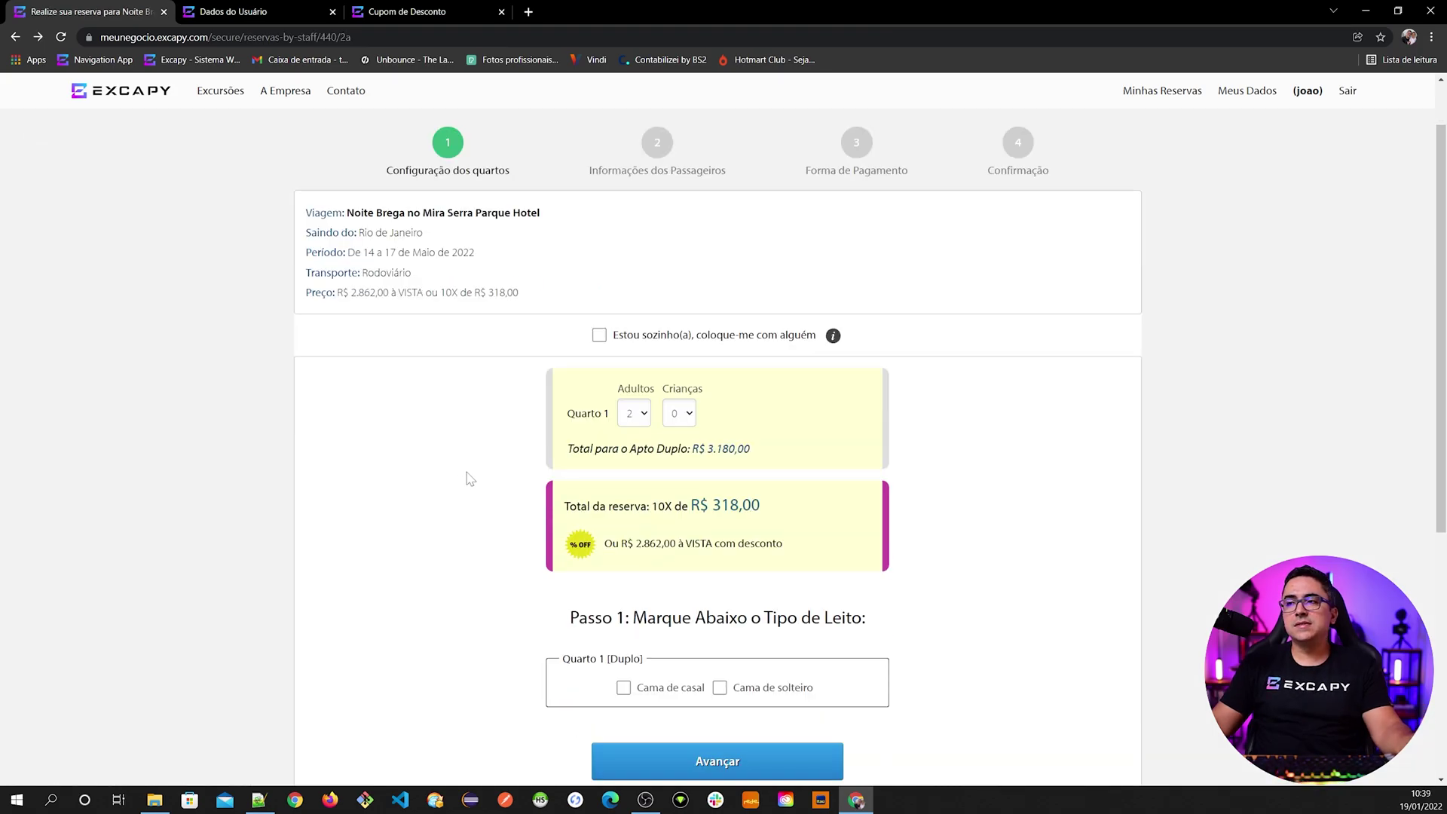
# - Choose Cama de casal for Quarto 1 and move to Passo 2's passenger fields
pyautogui.scroll(-1, 471, 475)
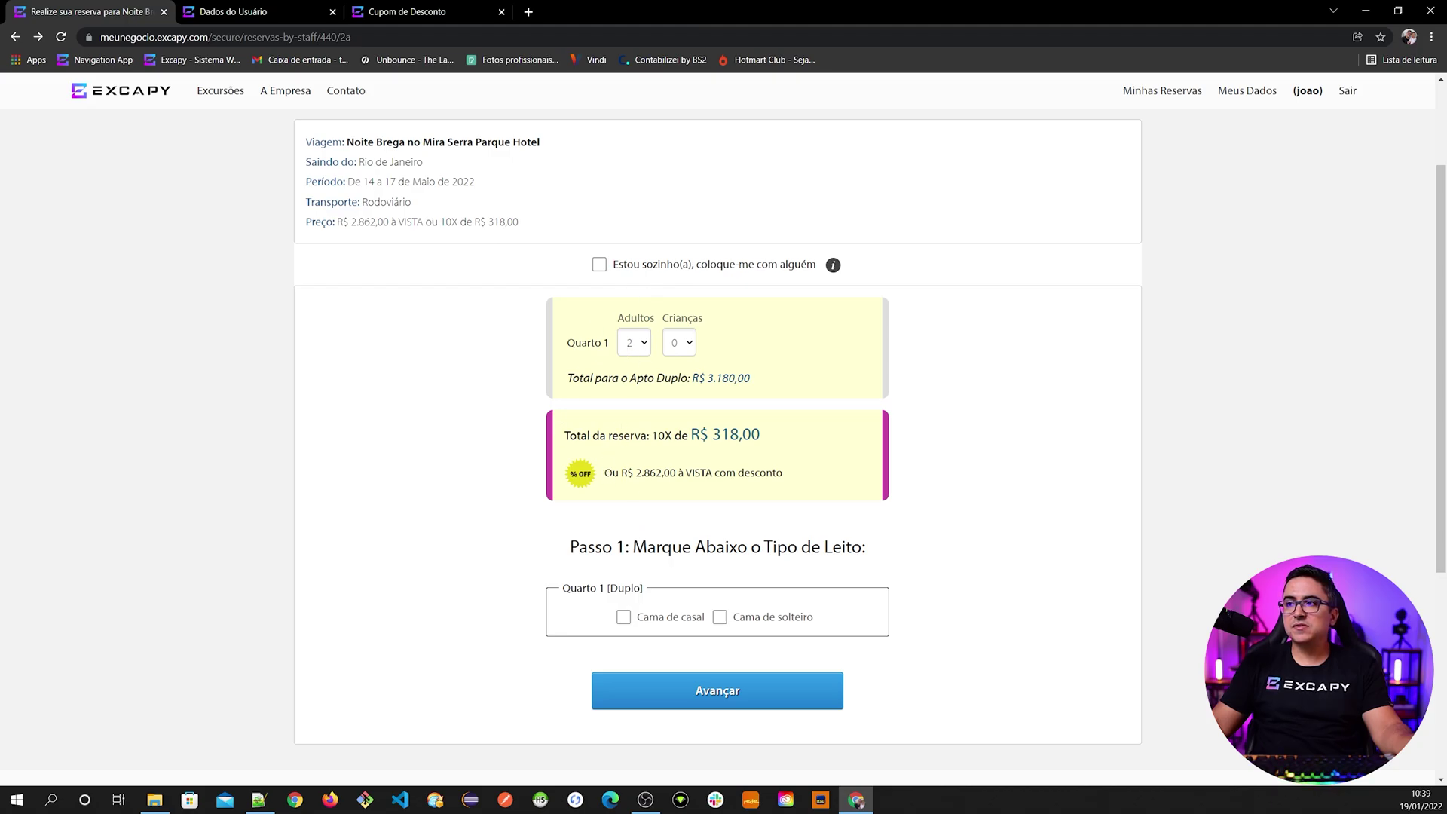
pyautogui.click(665, 621)
pyautogui.click(690, 692)
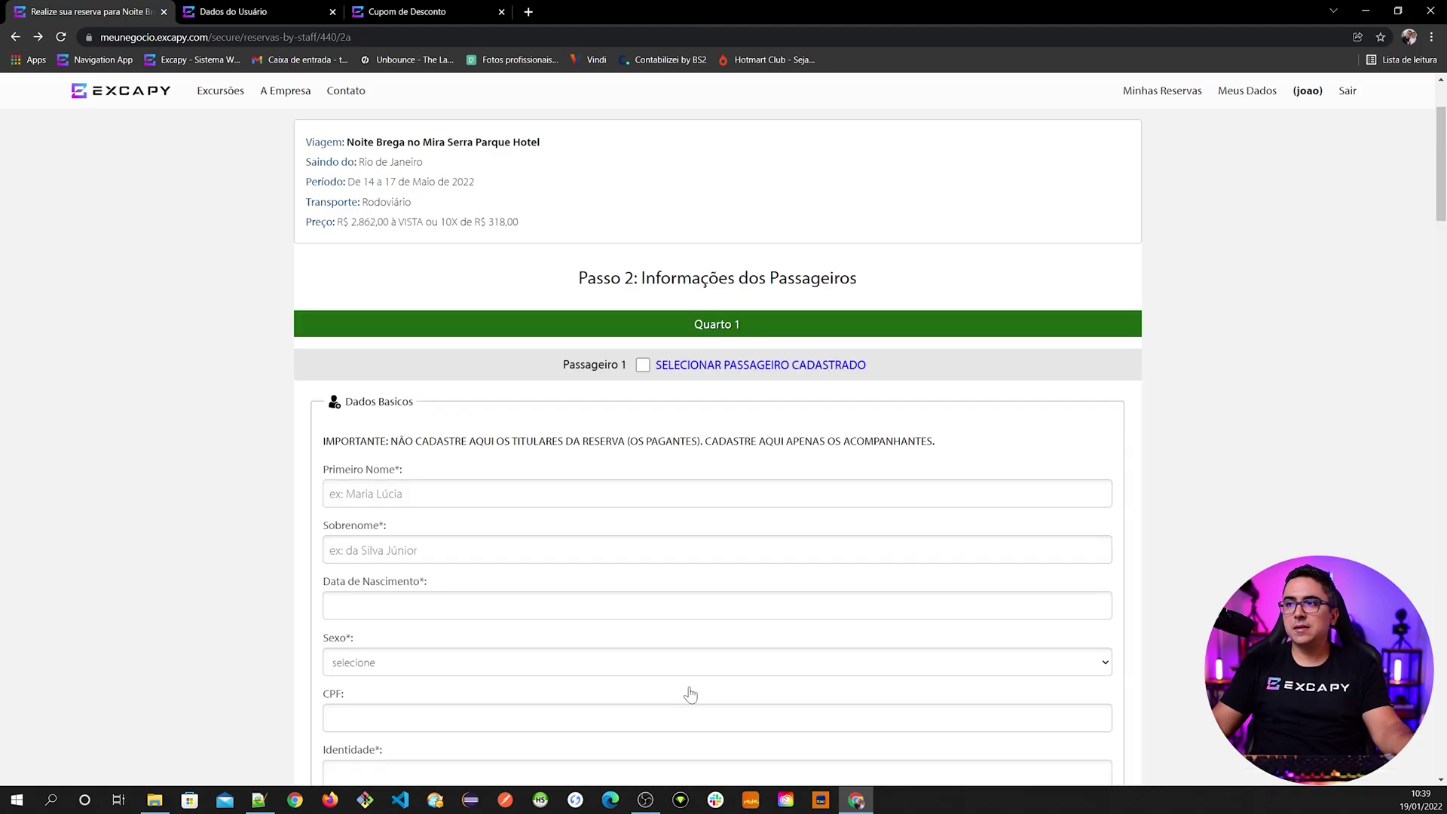
pyautogui.scroll(-1, 718, 597)
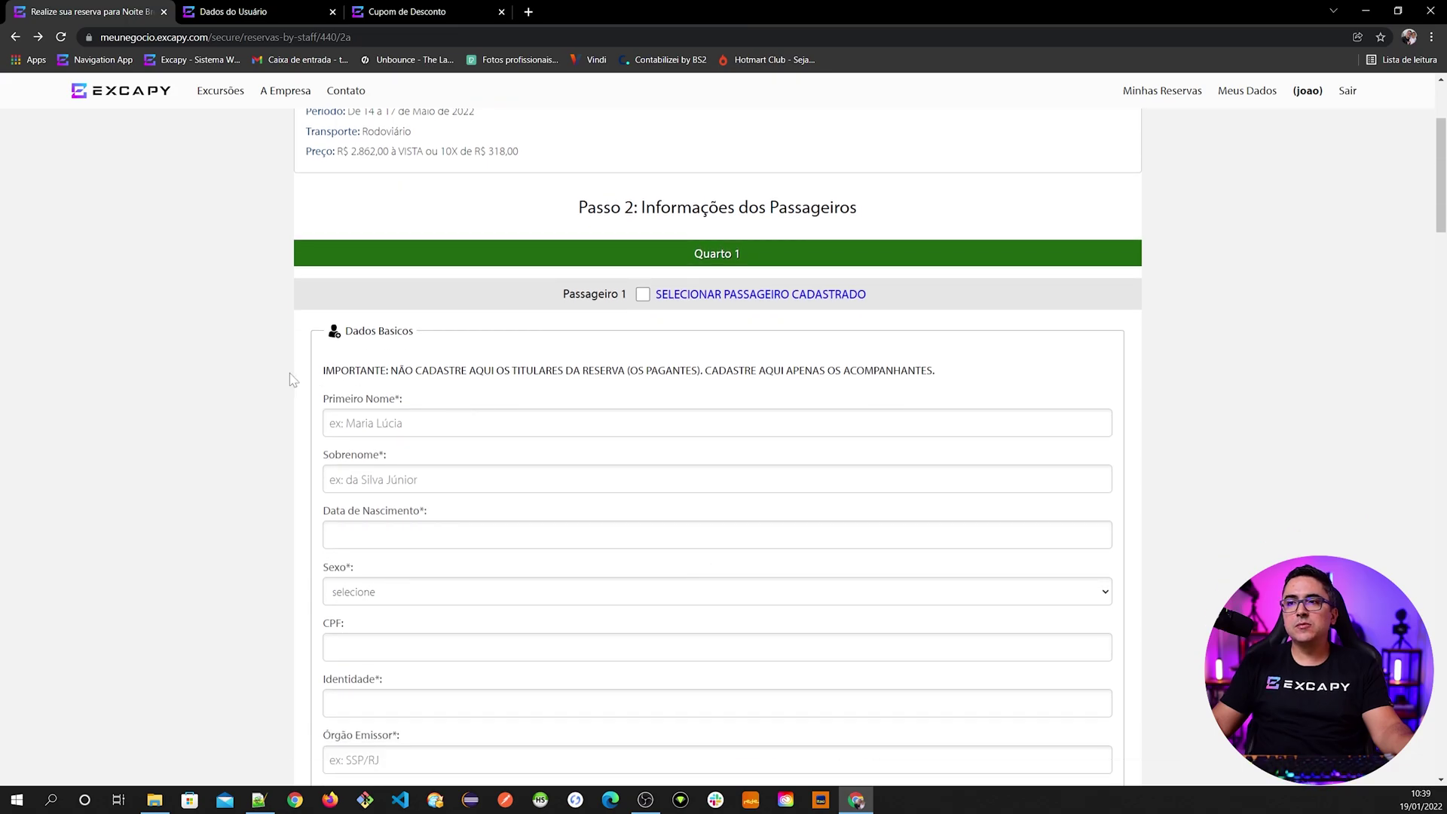
pyautogui.moveTo(390, 370); pyautogui.dragTo(927, 371)
pyautogui.scroll(-1, 565, 422)
pyautogui.click(555, 352)
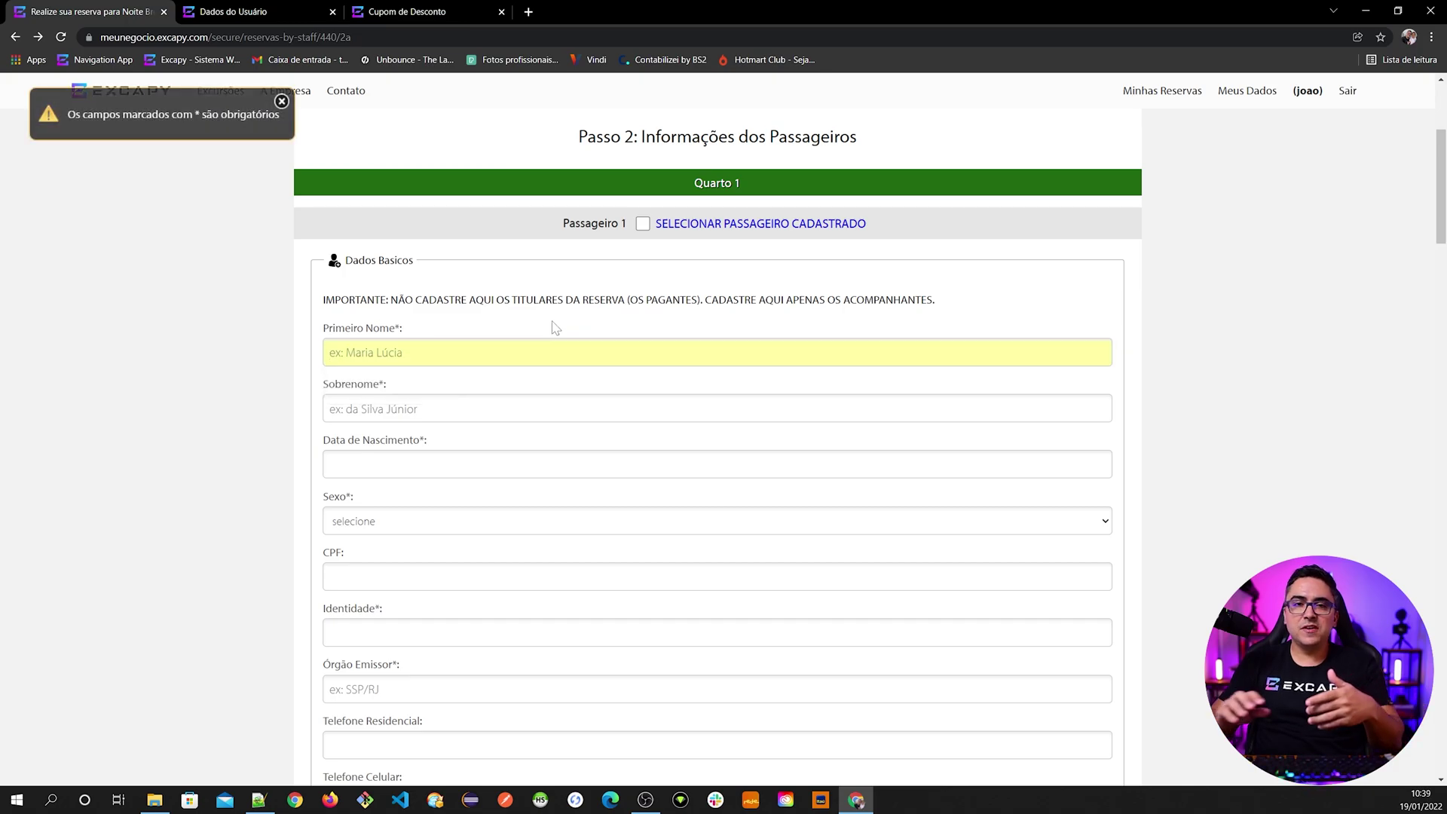
# - Fill Passageiro 1 from a registered passenger, using their saved boarding address
pyautogui.click(721, 225)
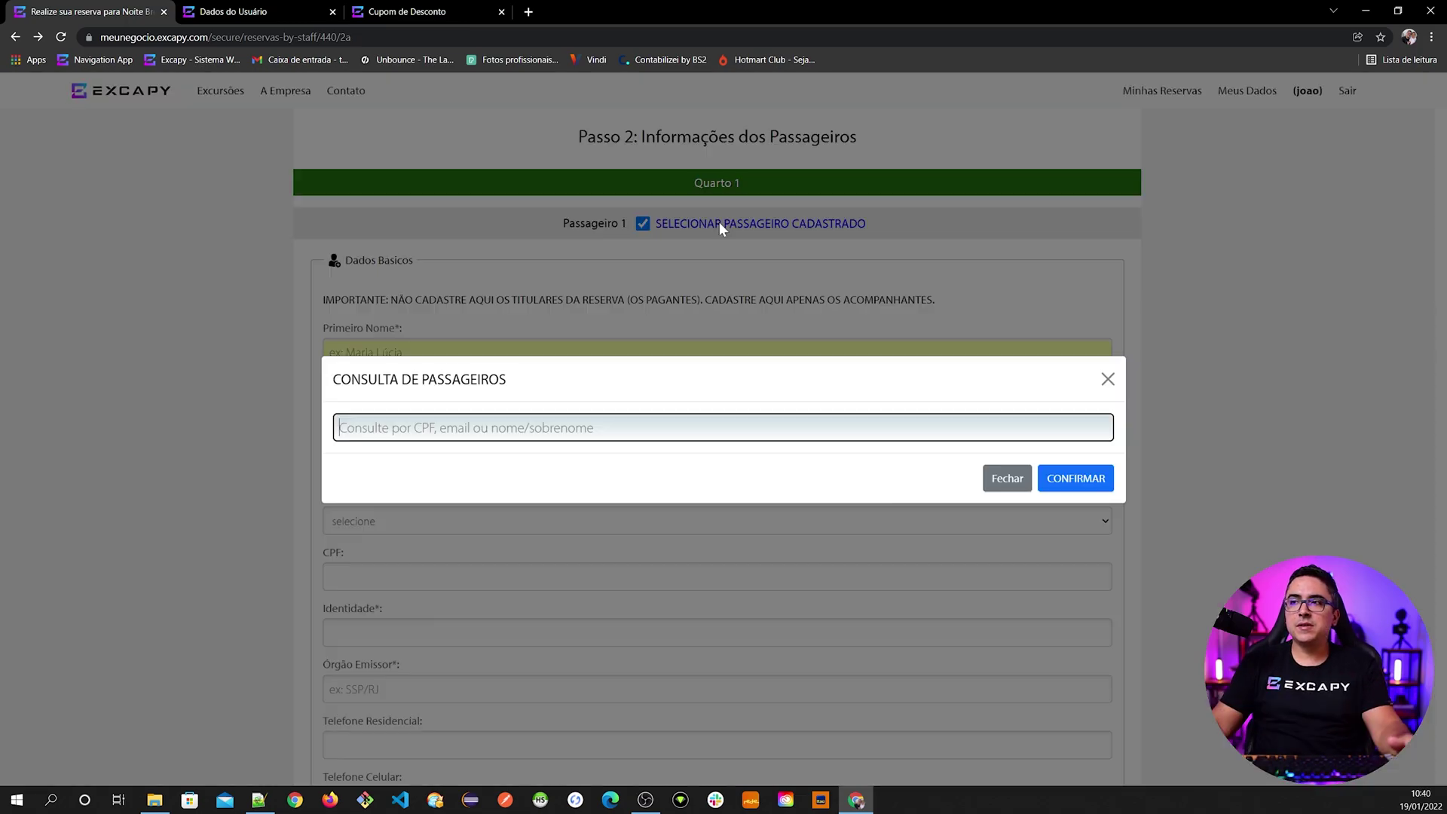
pyautogui.press('Return')
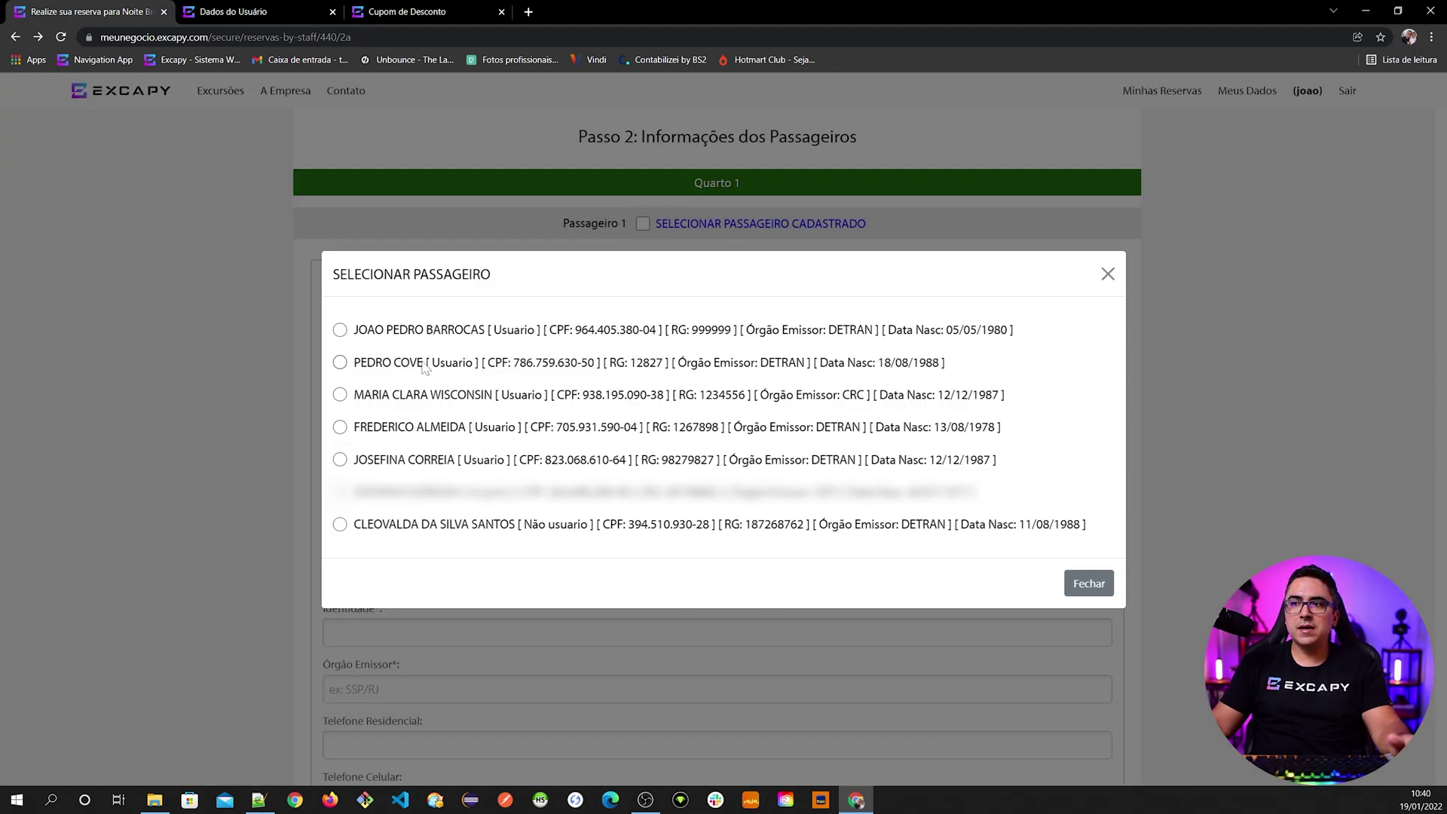
pyautogui.click(424, 364)
pyautogui.click(438, 301)
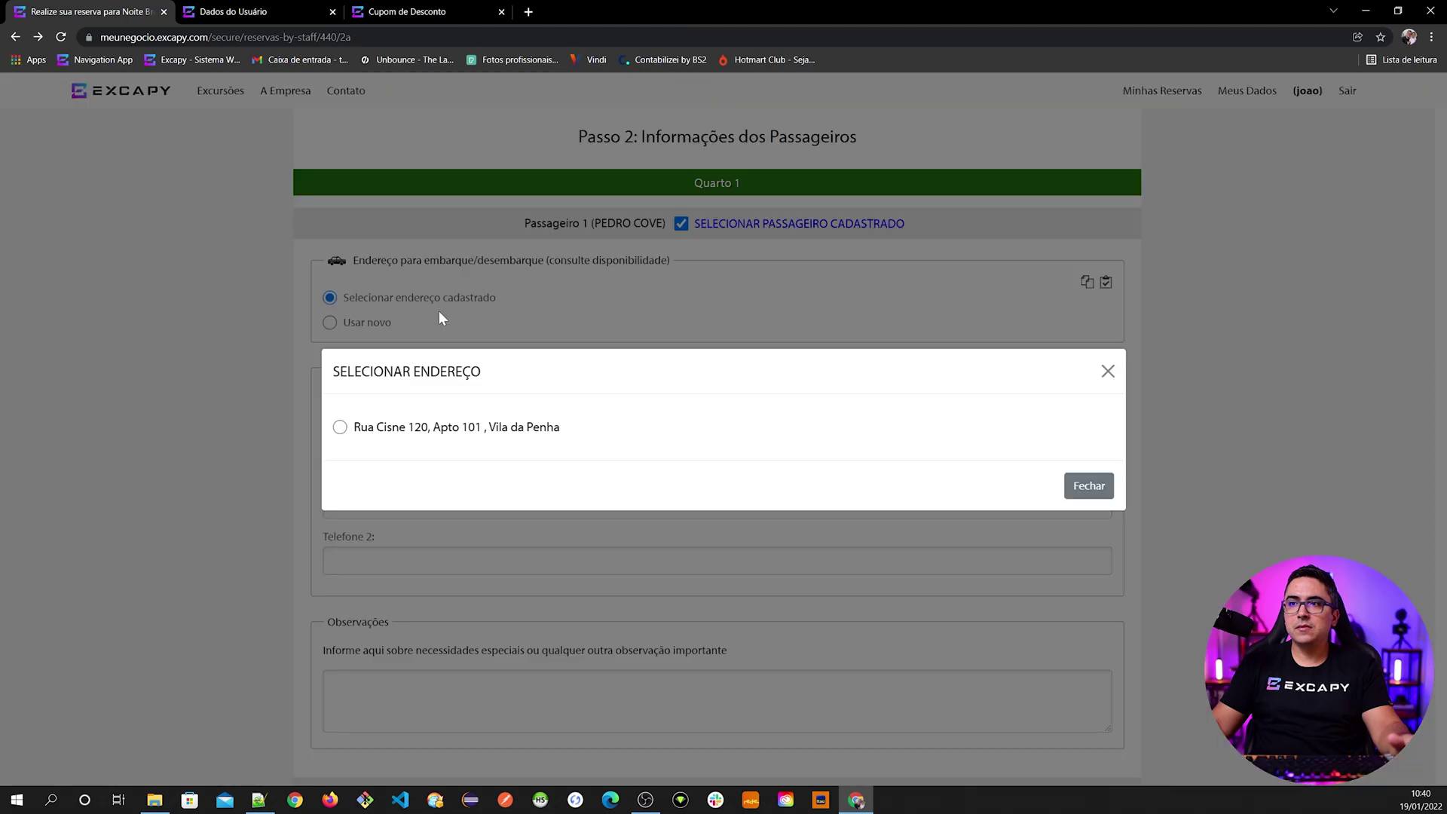
pyautogui.click(434, 428)
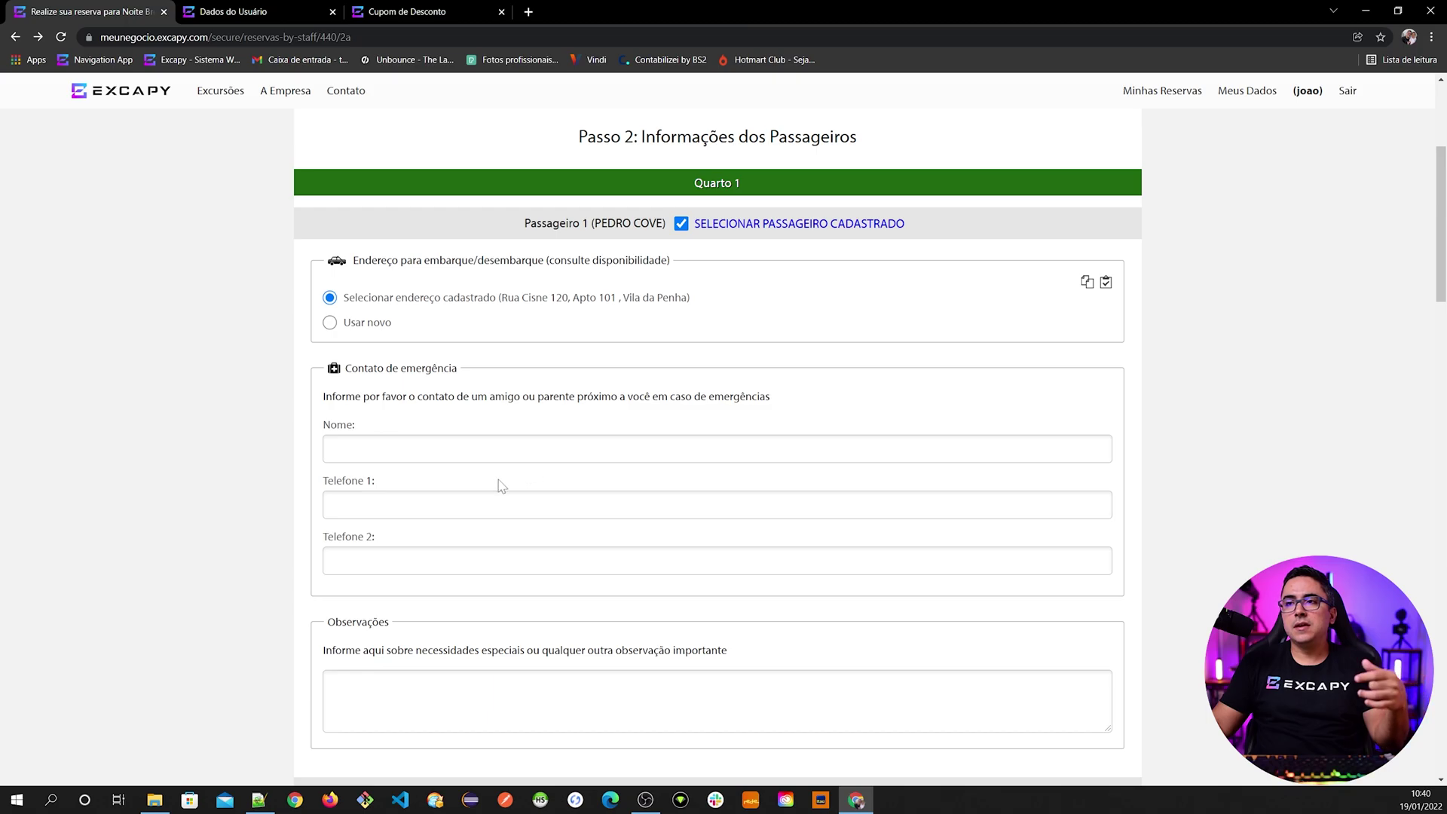
pyautogui.scroll(-1, 497, 484)
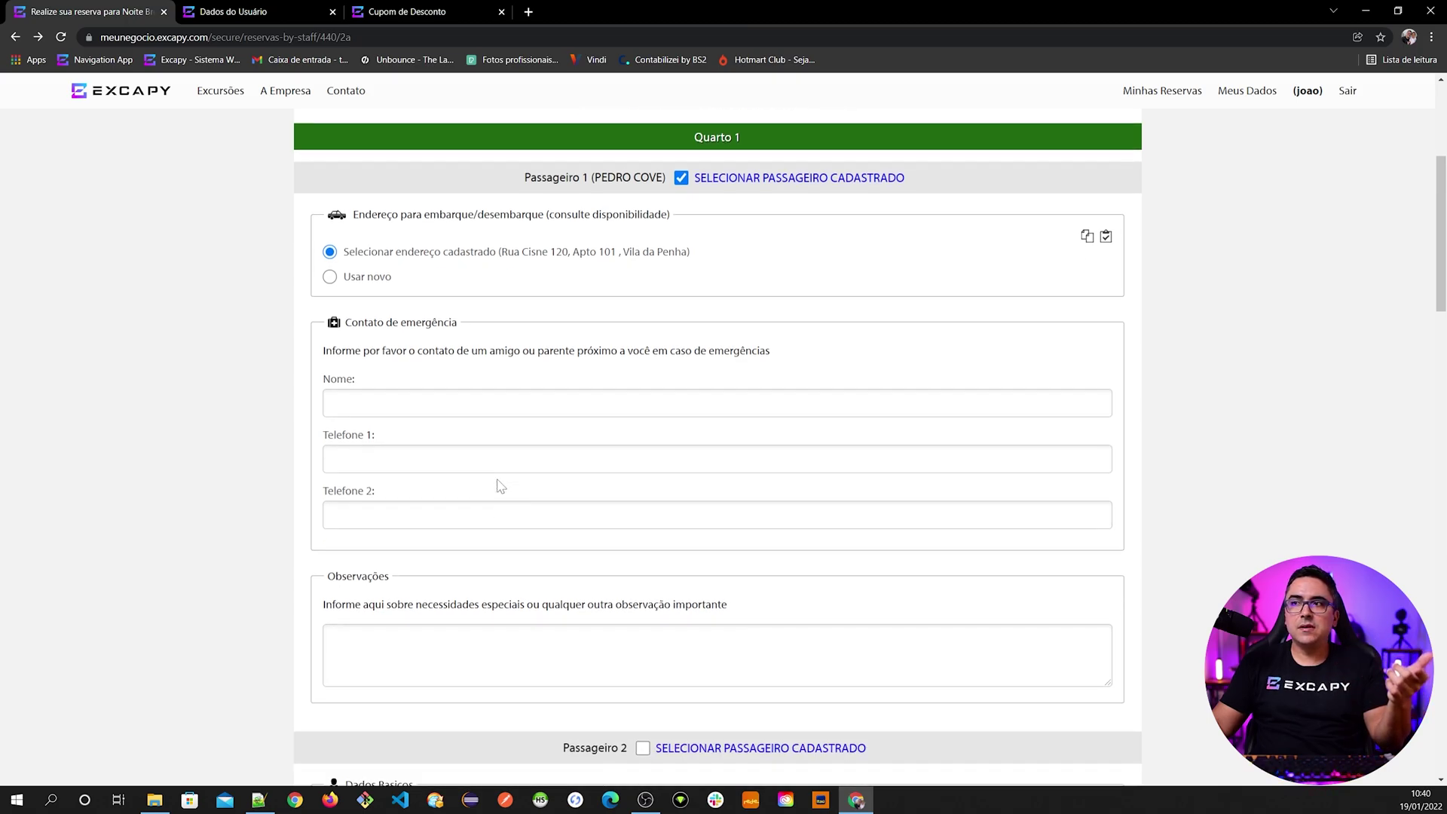
pyautogui.scroll(-5, 497, 485)
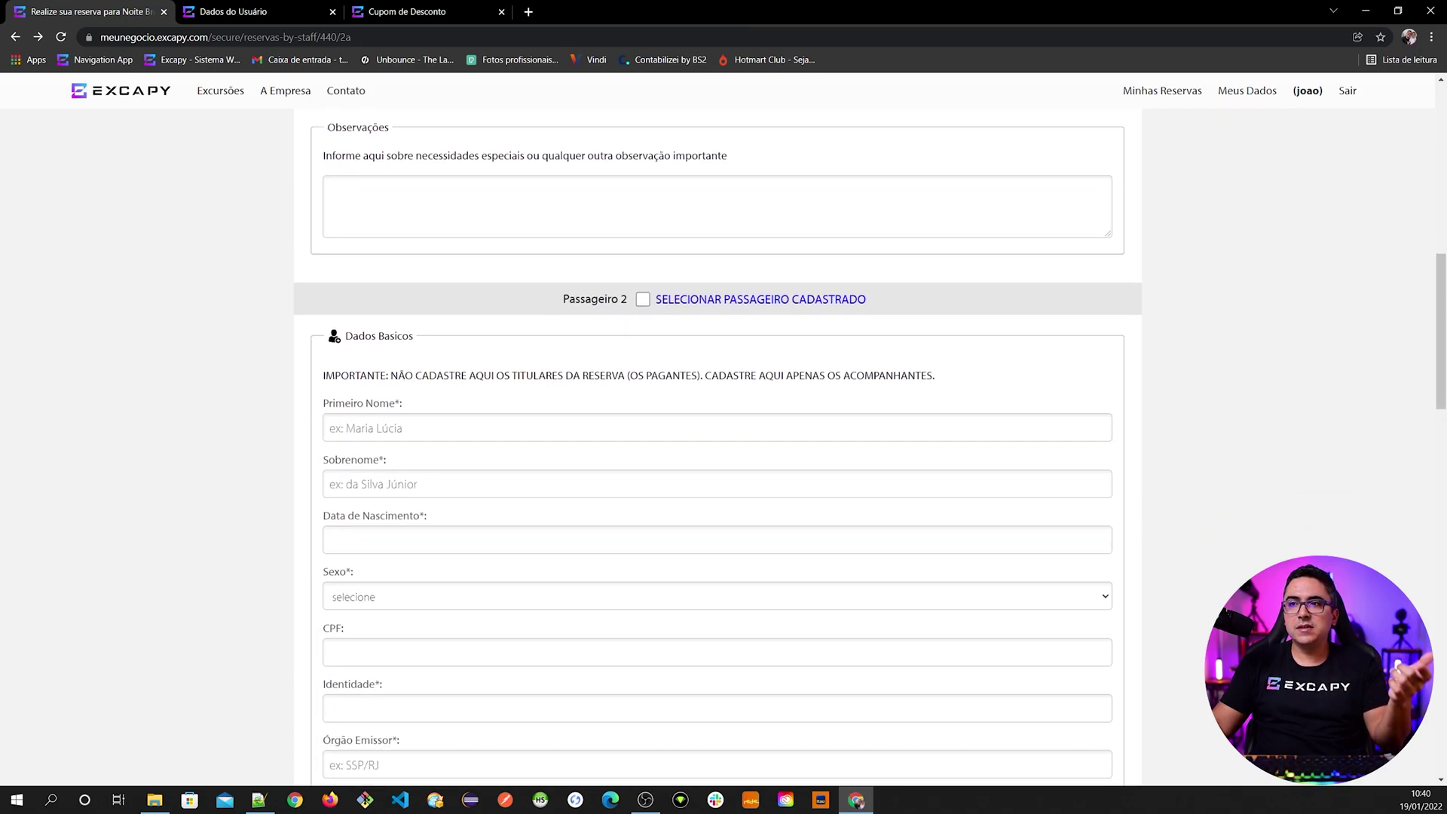
# - Search registered passengers for Passageiro 2, then clear the choice and leave it blank
pyautogui.click(528, 427)
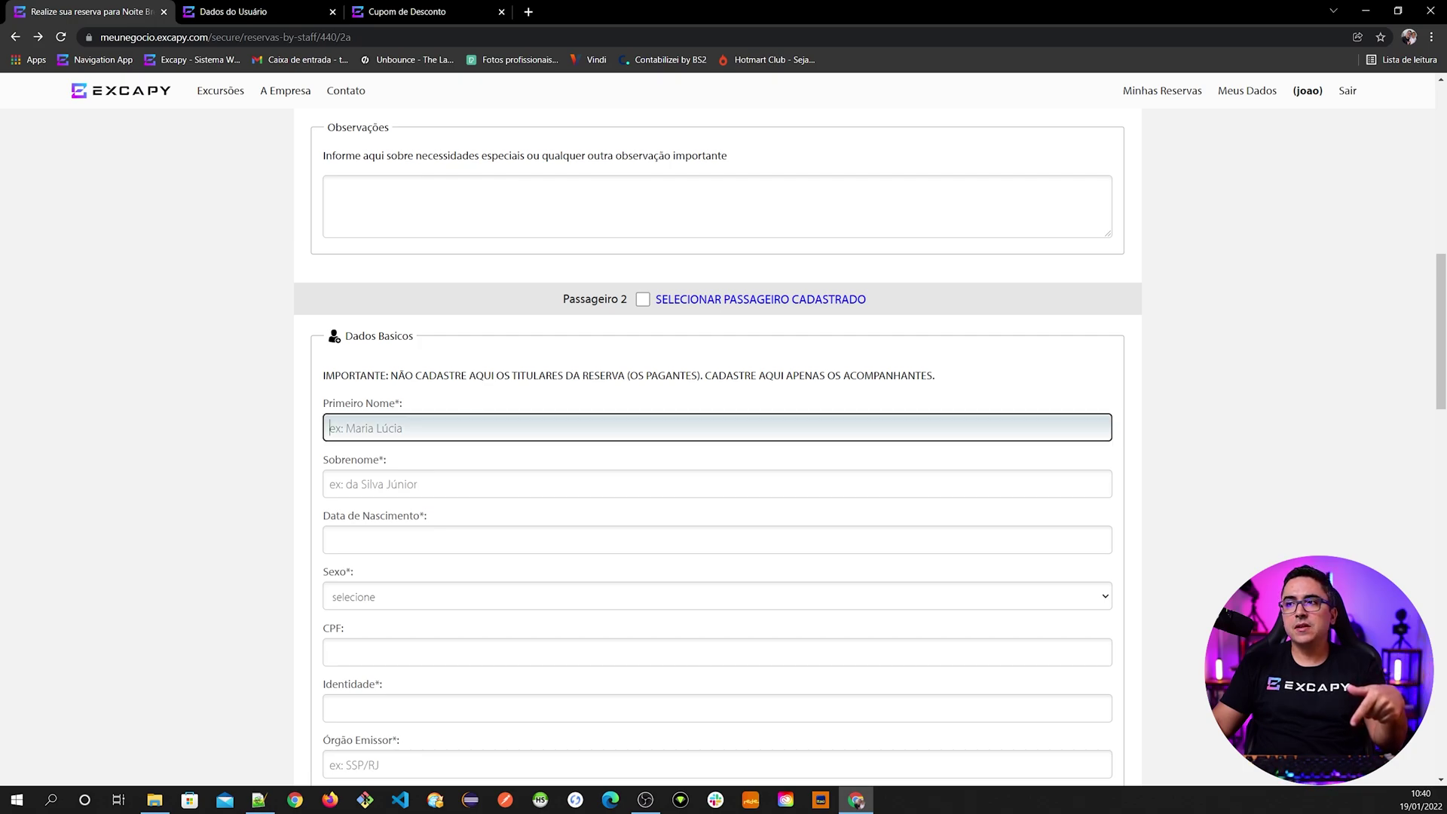
pyautogui.click(721, 301)
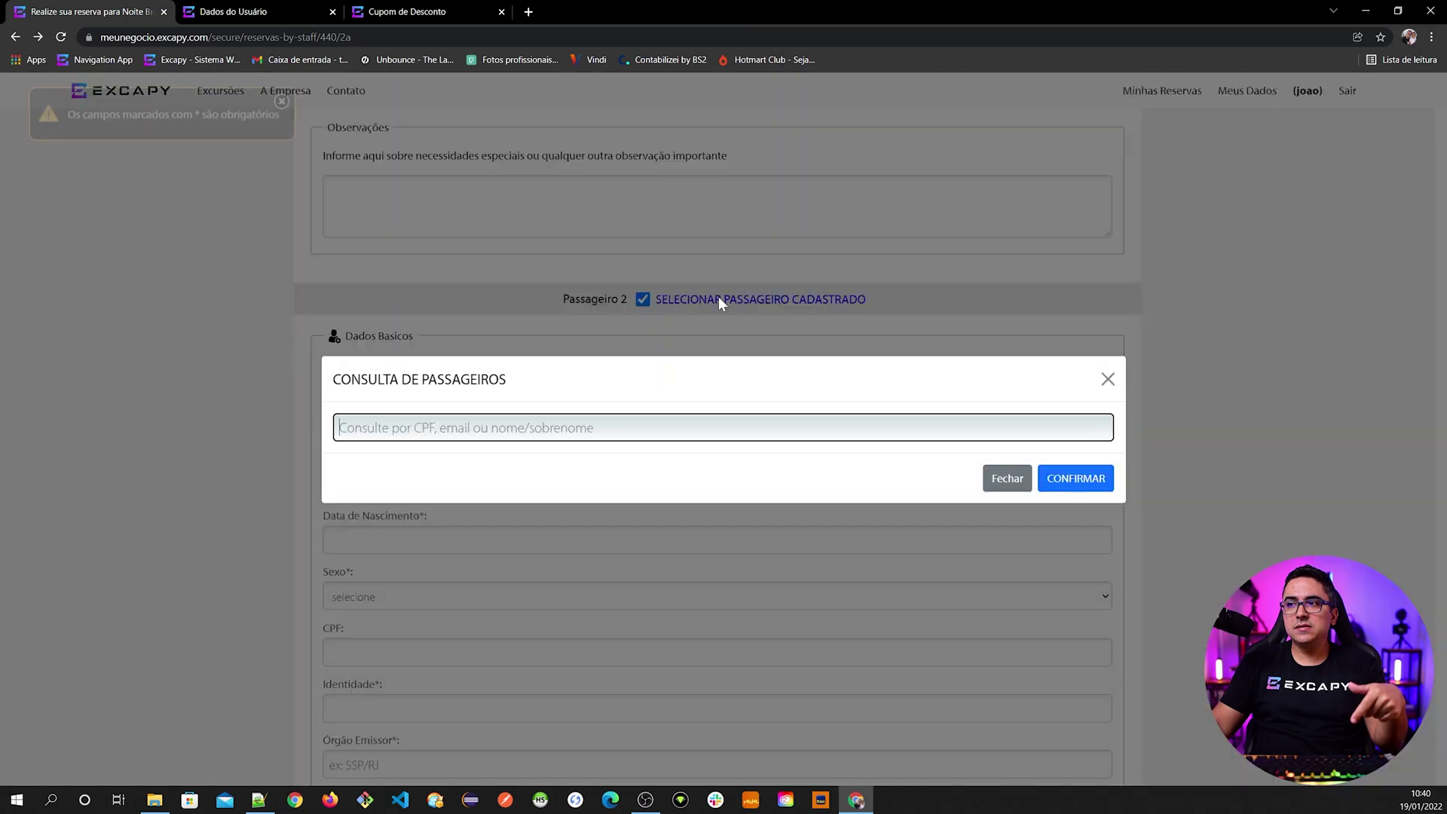
pyautogui.write('a')
pyautogui.press('Return')
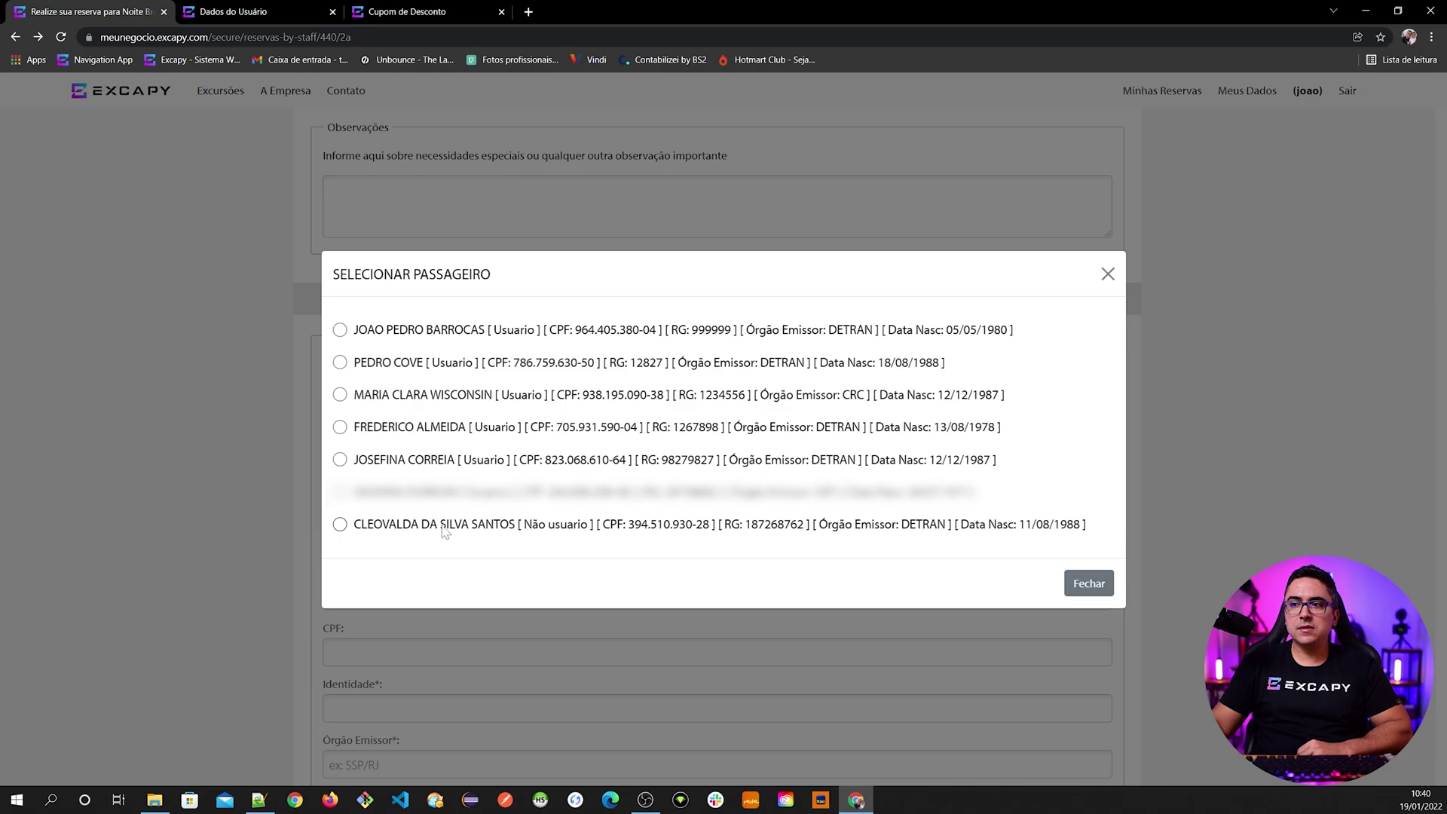
pyautogui.moveTo(524, 528); pyautogui.dragTo(580, 533)
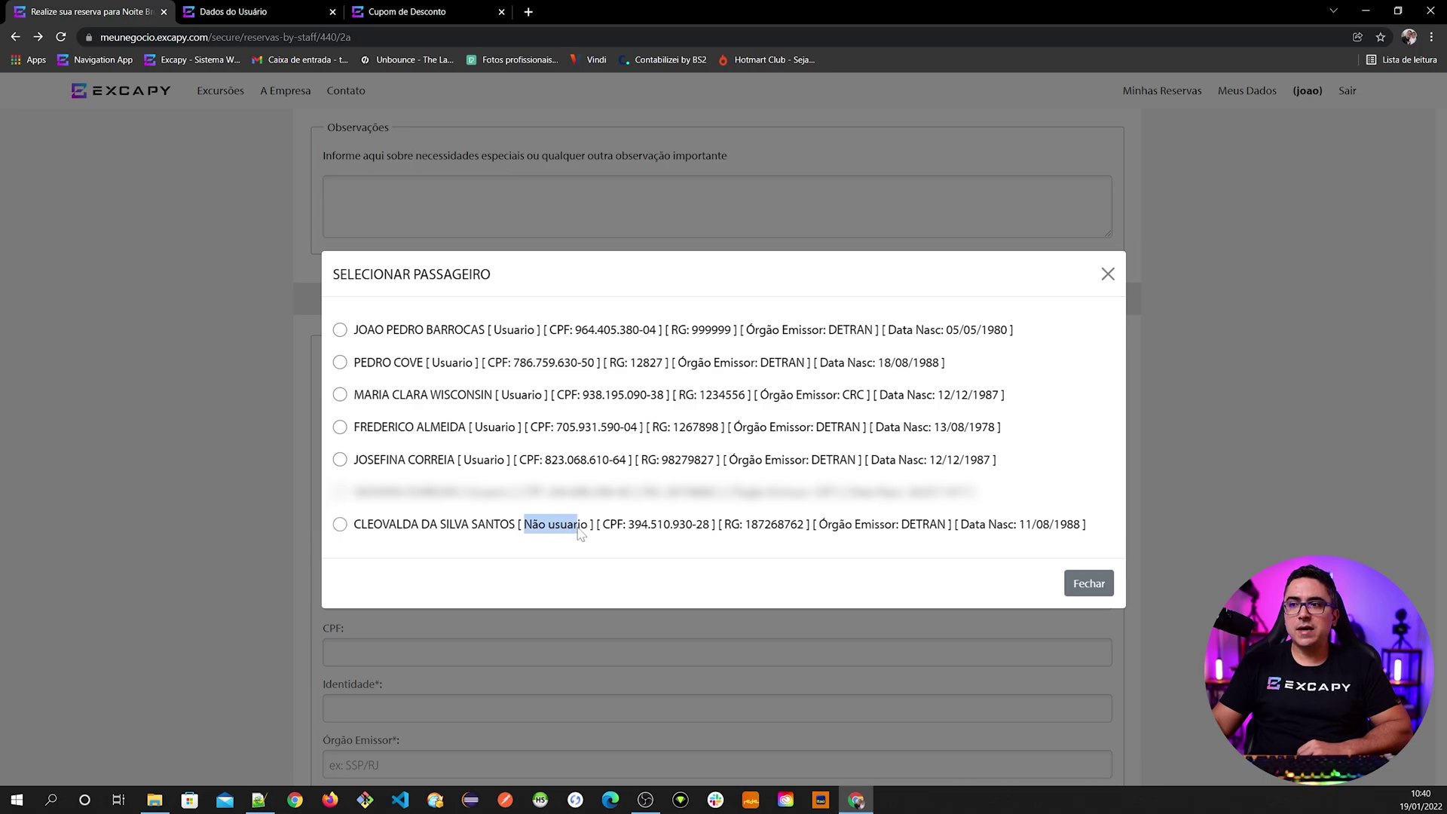
pyautogui.click(420, 528)
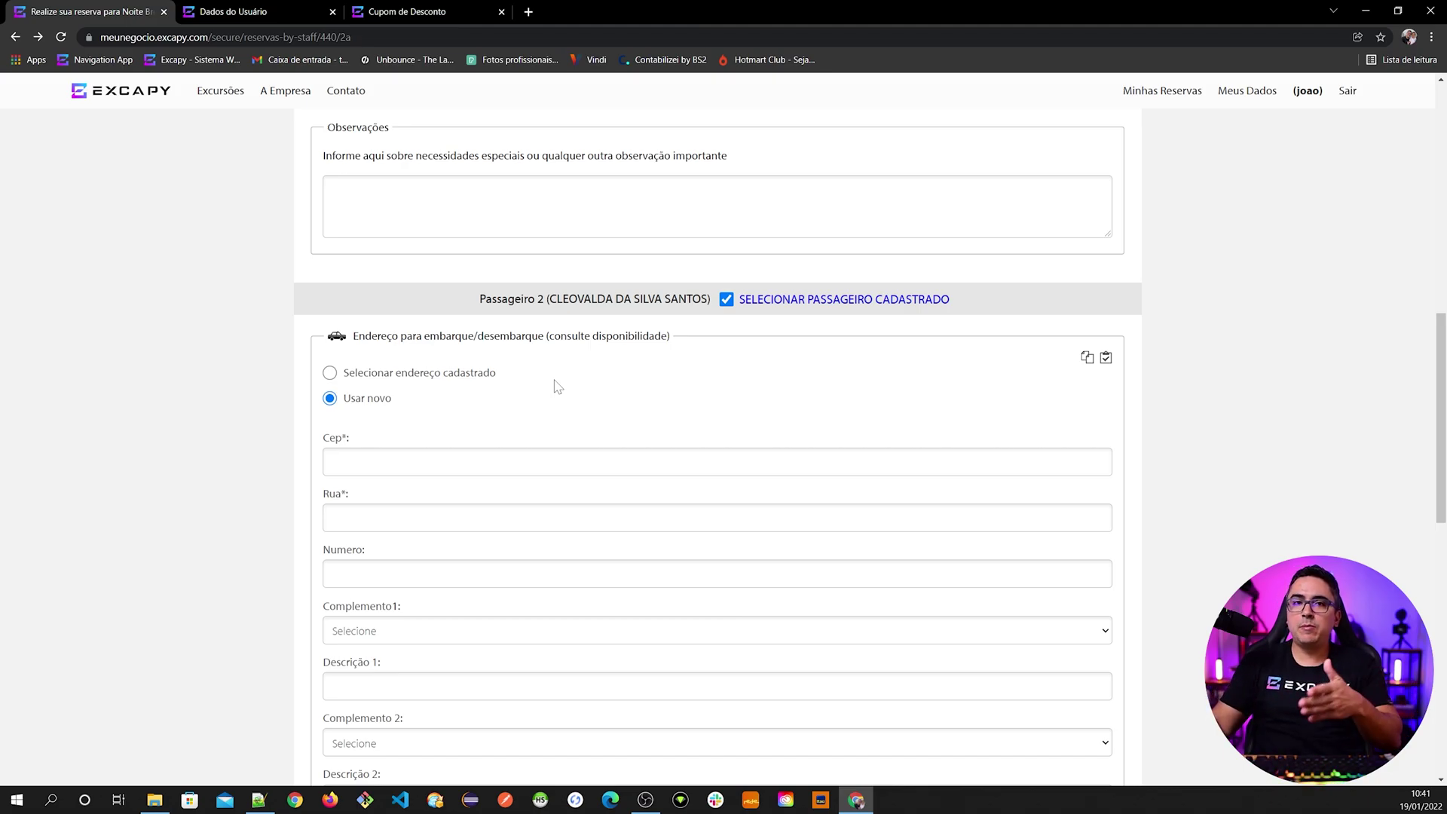
pyautogui.click(766, 300)
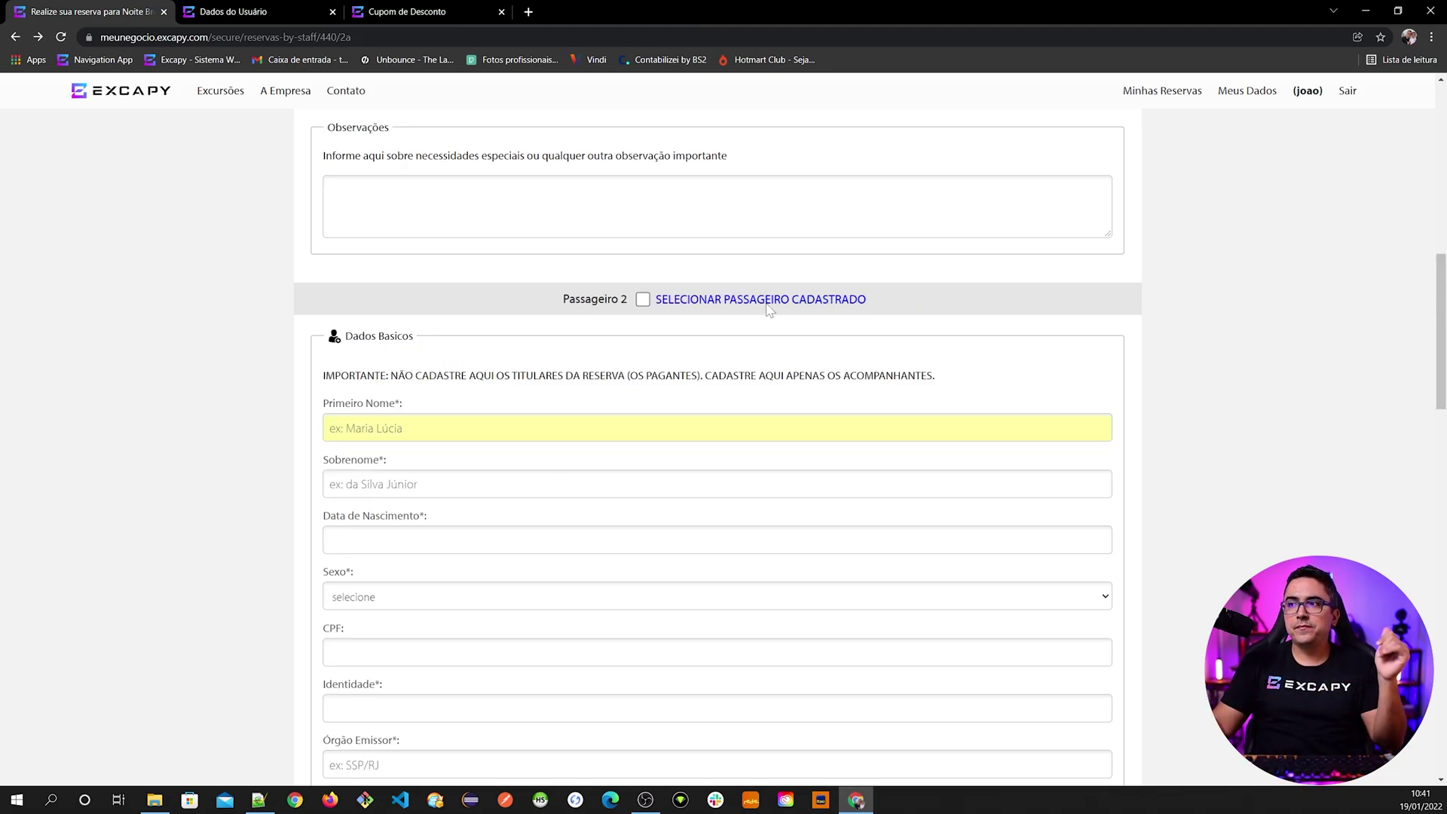
pyautogui.write('a')
pyautogui.press('Return')
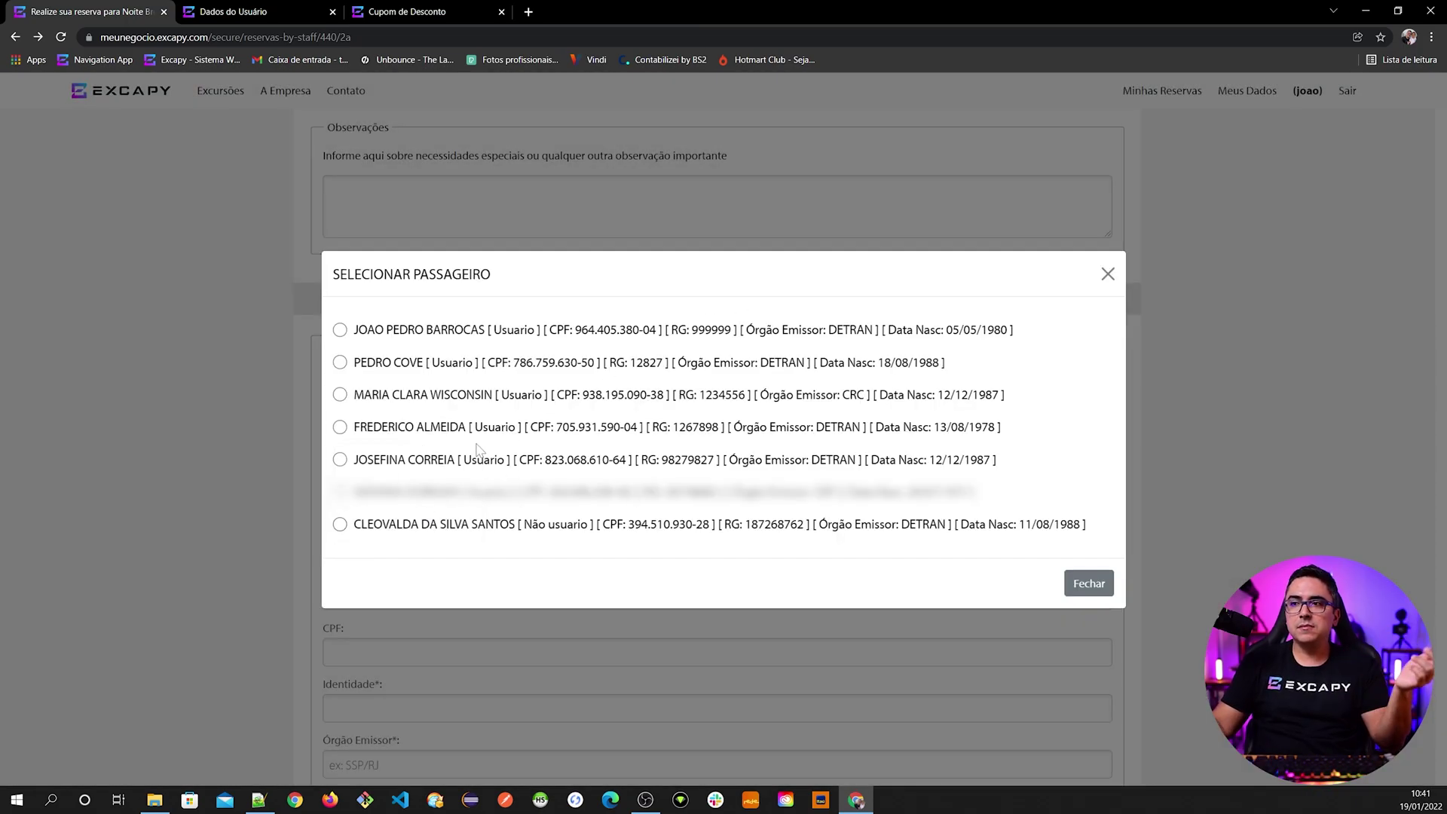
pyautogui.click(1085, 583)
# - Step through Passageiro 2's basic-data fields from first name to mobile phone
pyautogui.click(377, 428)
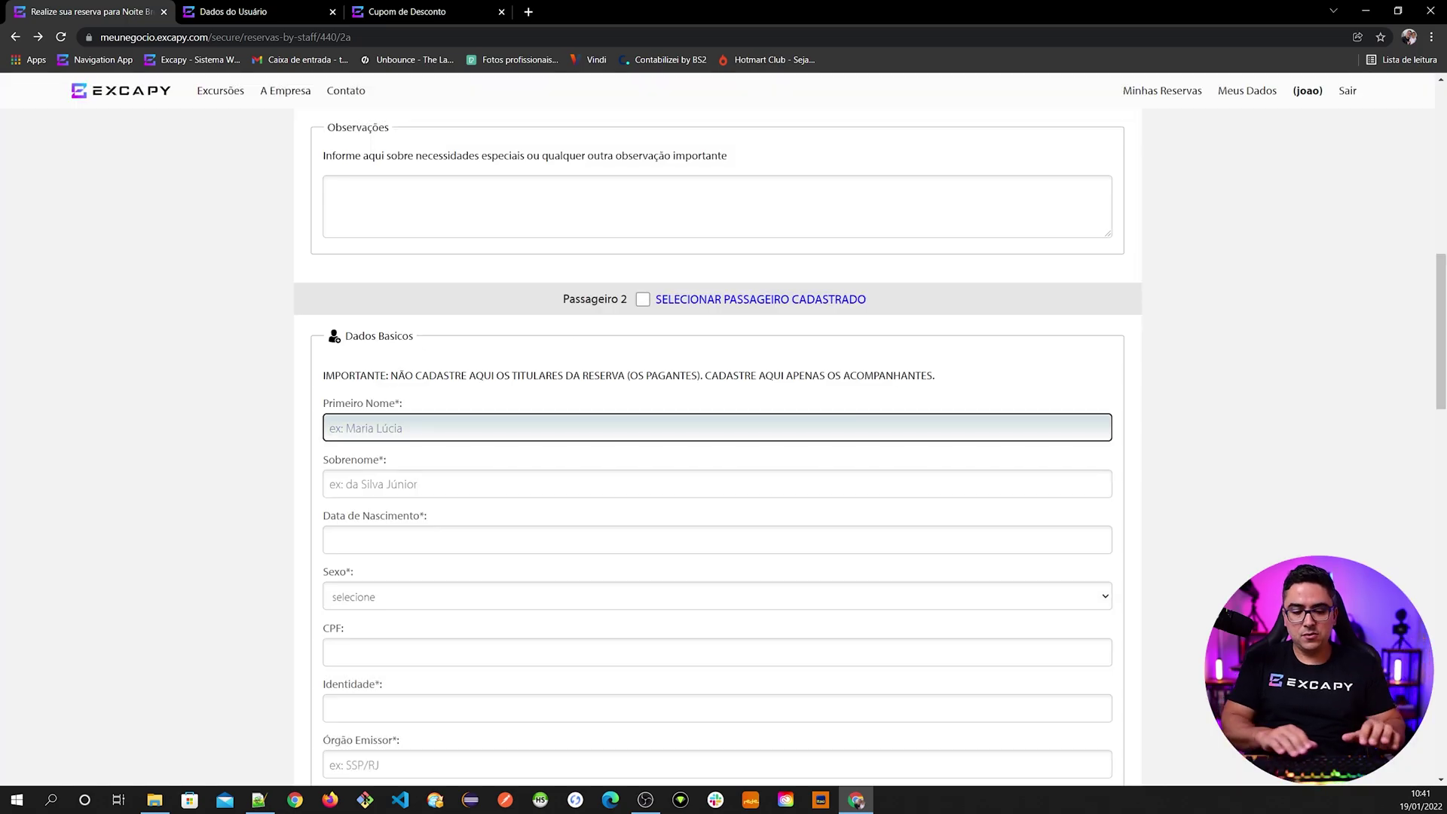
pyautogui.press('Tab')
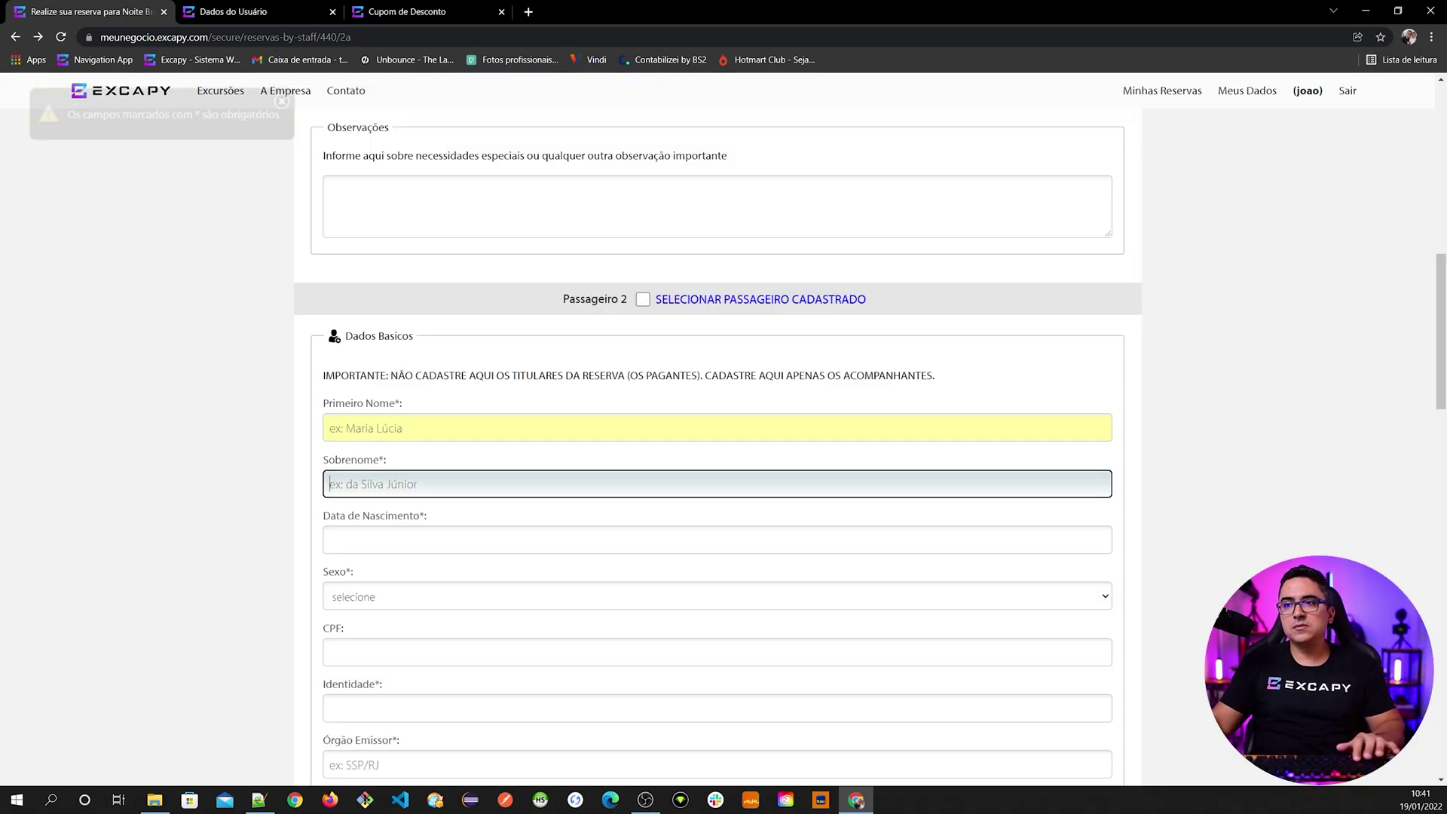
pyautogui.scroll(-3, 260, 456)
pyautogui.press('Tab')
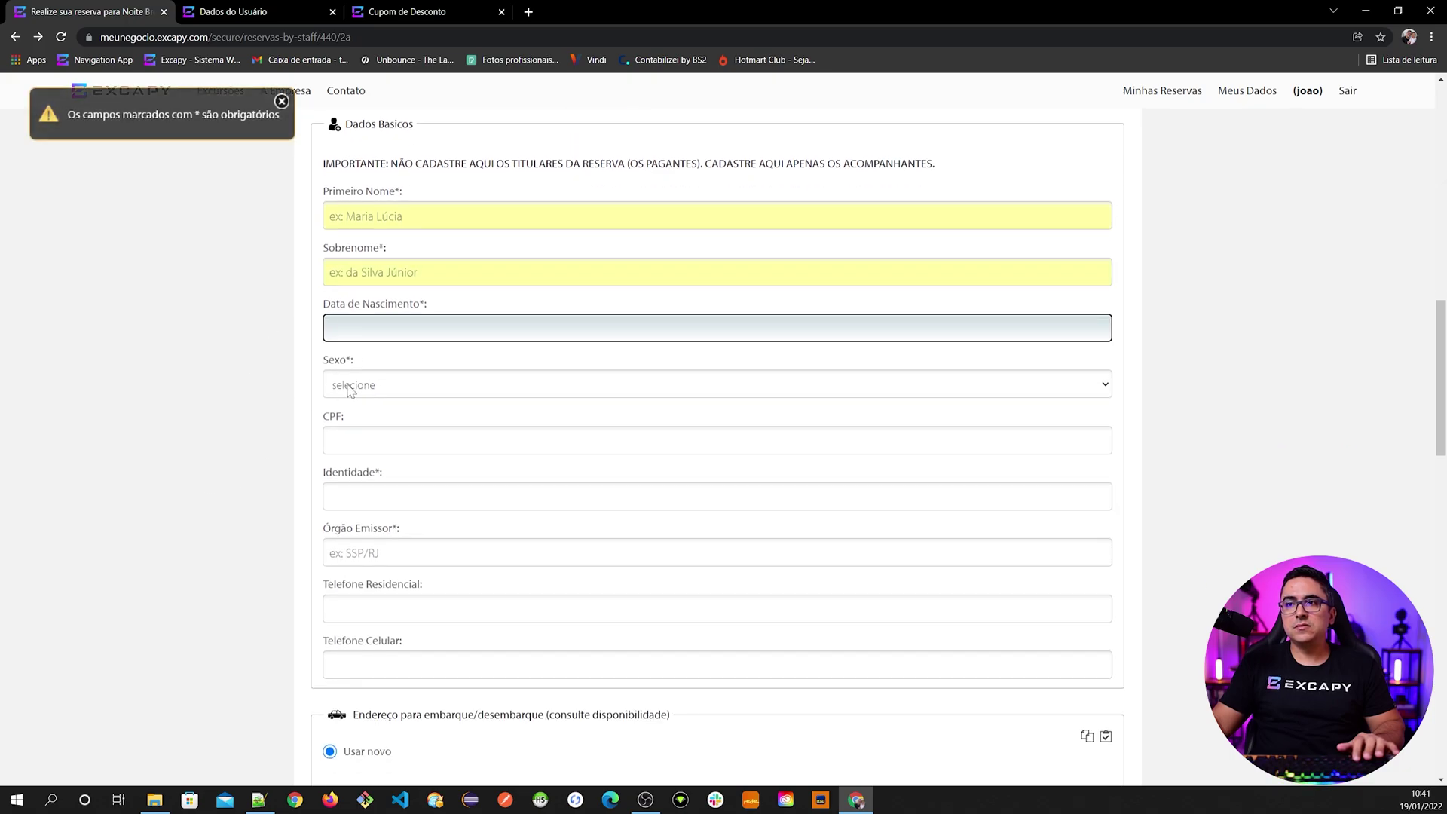
pyautogui.click(351, 388)
pyautogui.click(235, 418)
pyautogui.press('Tab')
pyautogui.press('Tab')
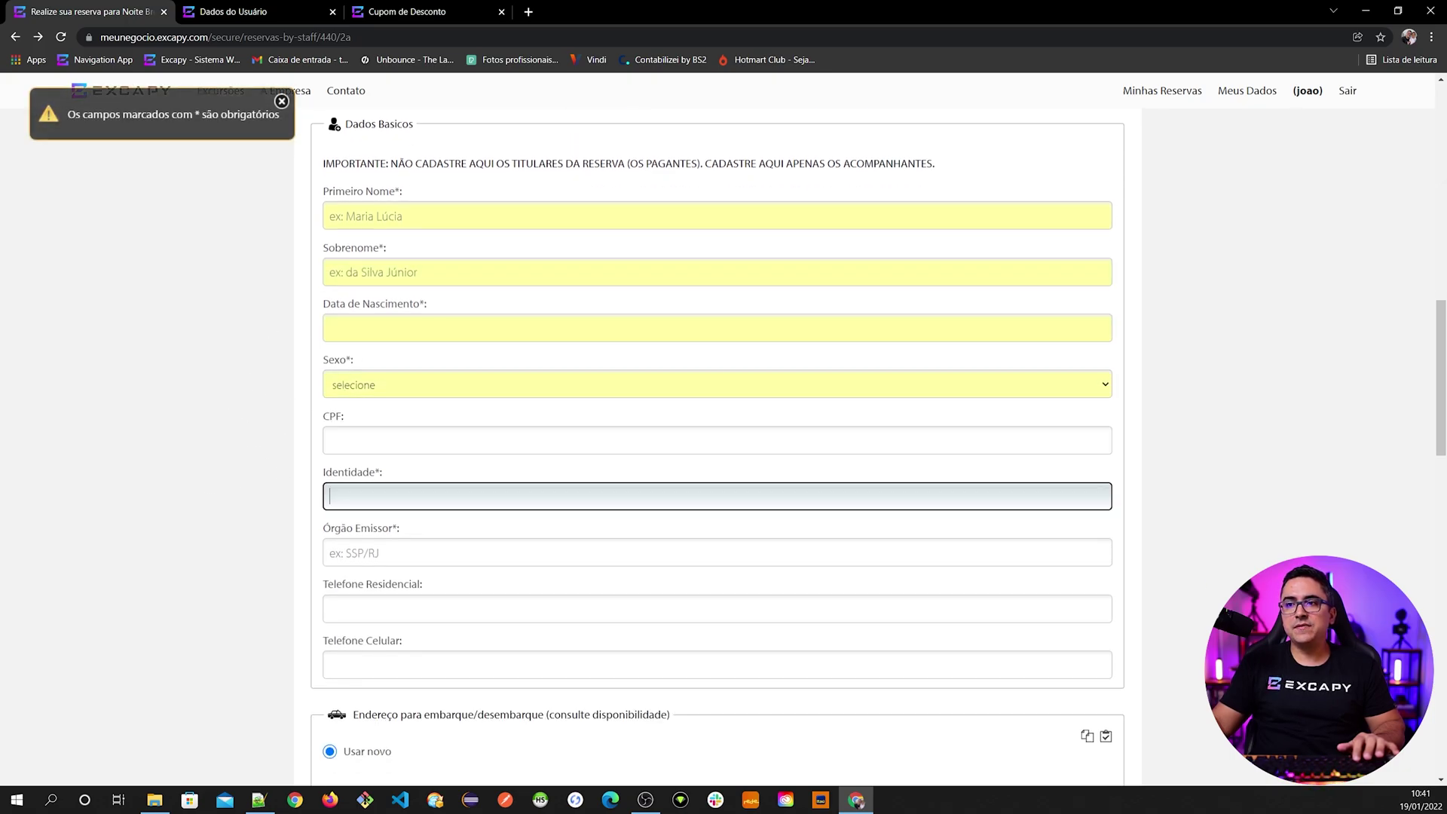
pyautogui.press('Tab')
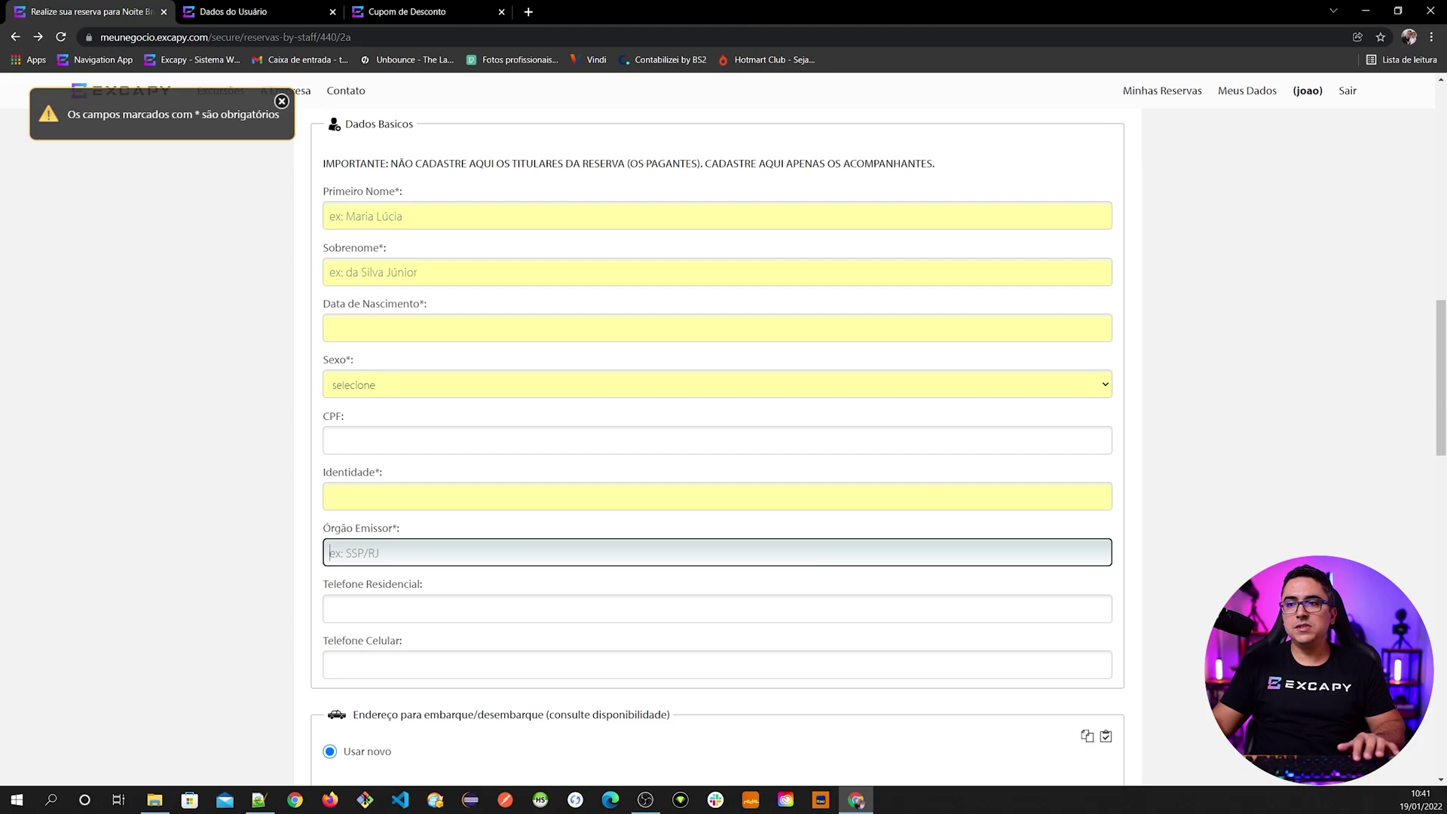
pyautogui.press('Tab')
pyautogui.press('Tab')
pyautogui.scroll(2, 435, 323)
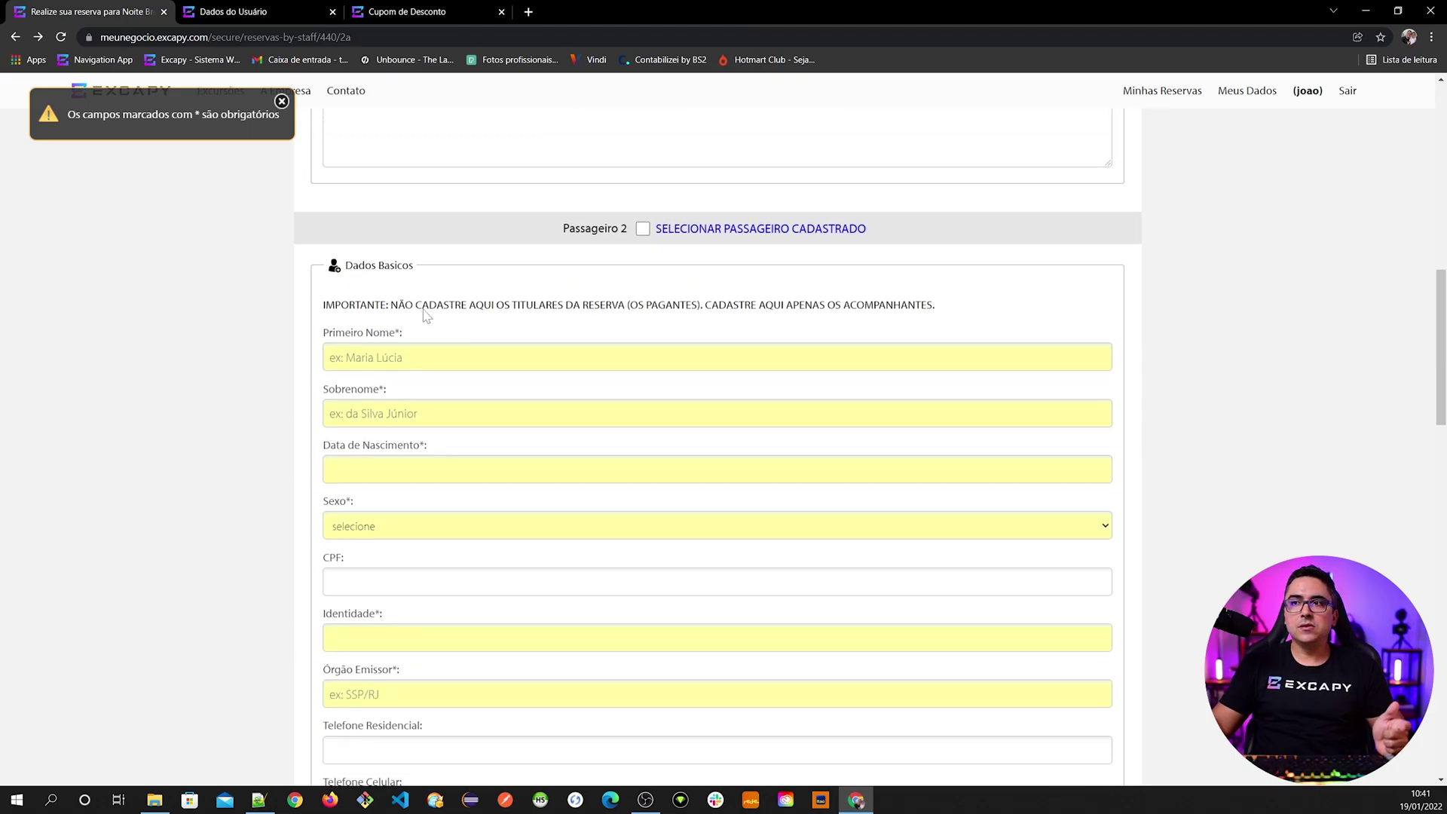
pyautogui.scroll(-3, 287, 421)
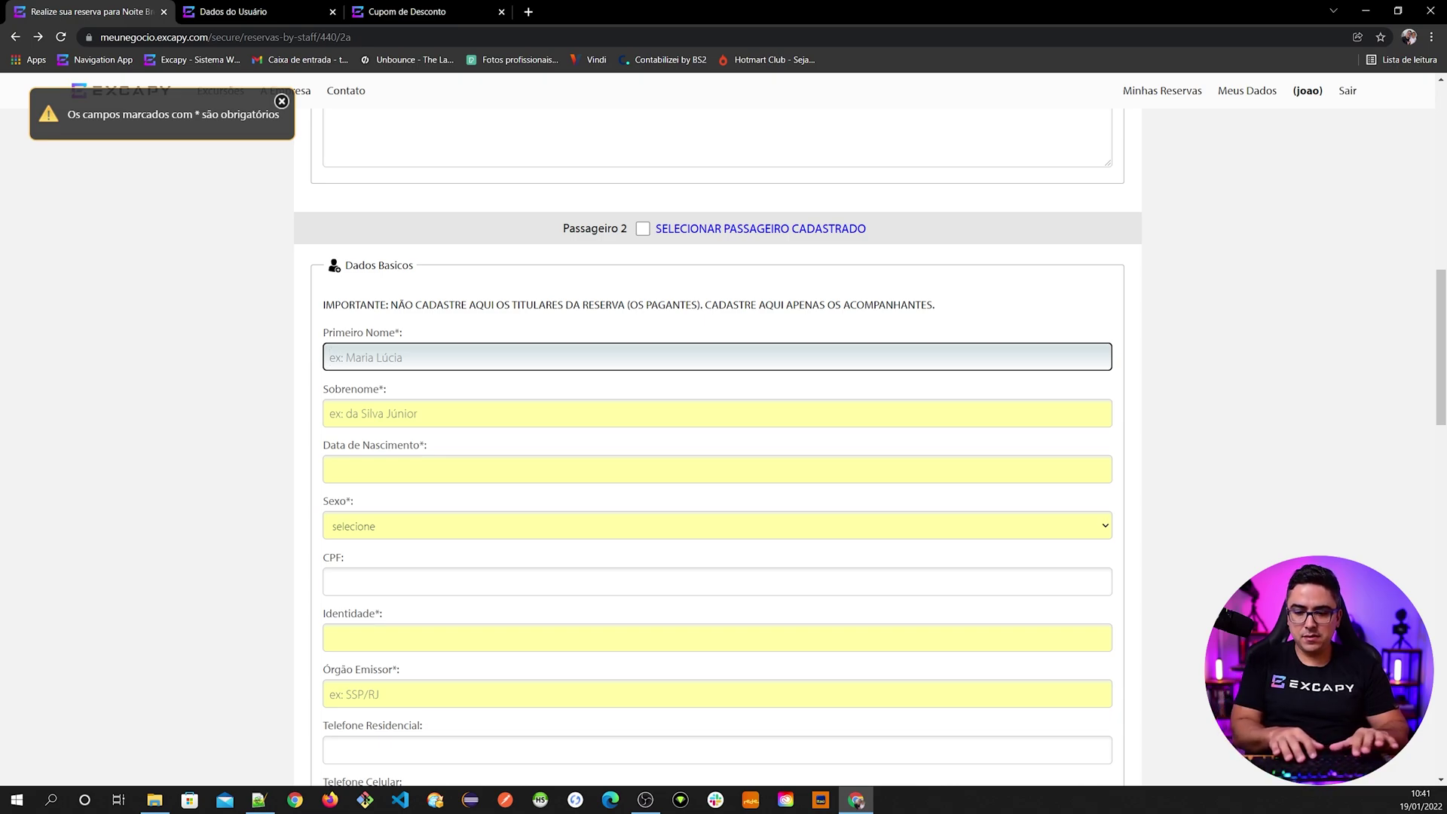
# - Enter Passageiro 2's first name, surname, birth date 12/12/1987 and sex Feminino
pyautogui.write('Al')
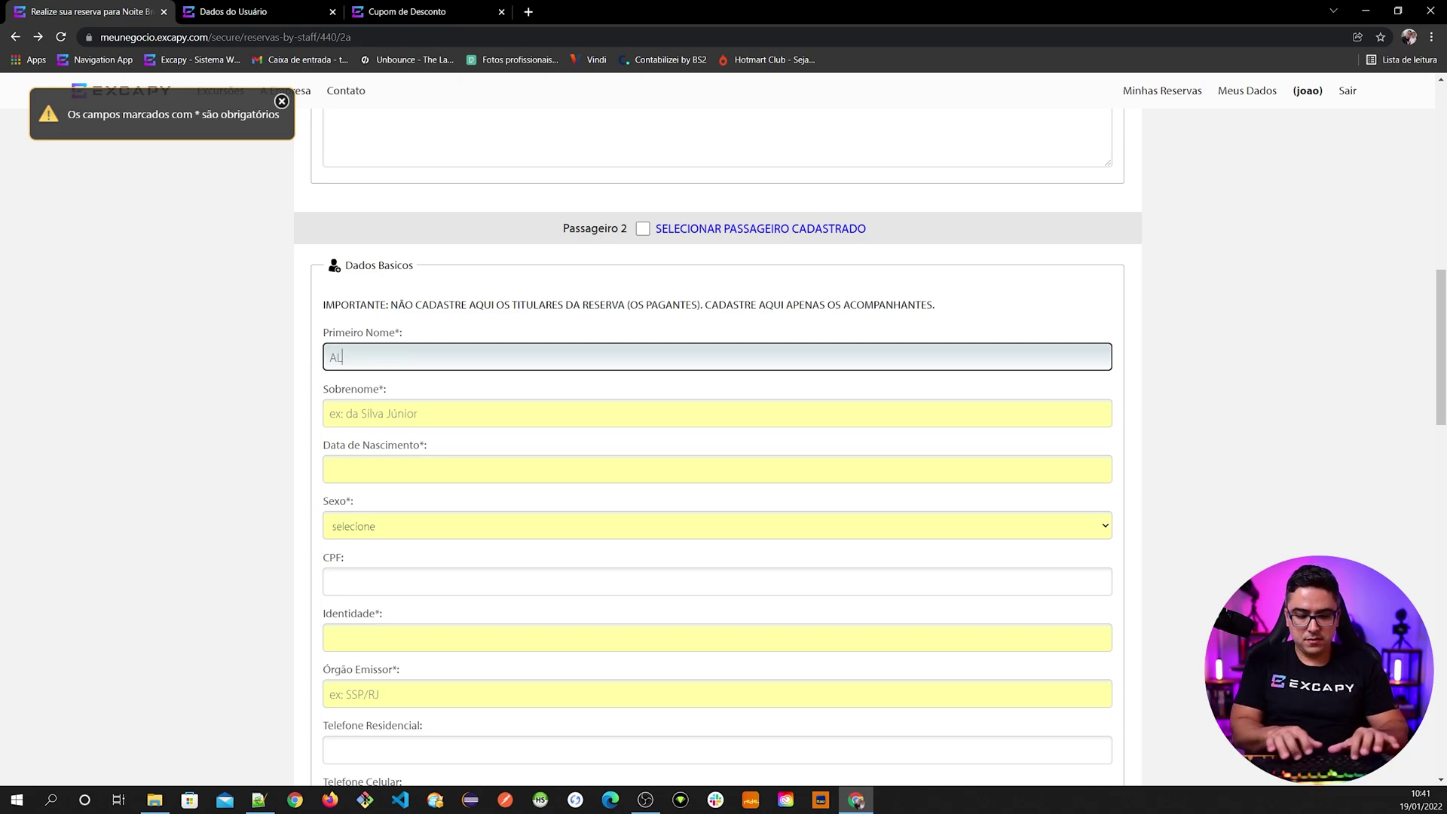
pyautogui.press('Tab')
pyautogui.write('SIL')
pyautogui.press('Tab')
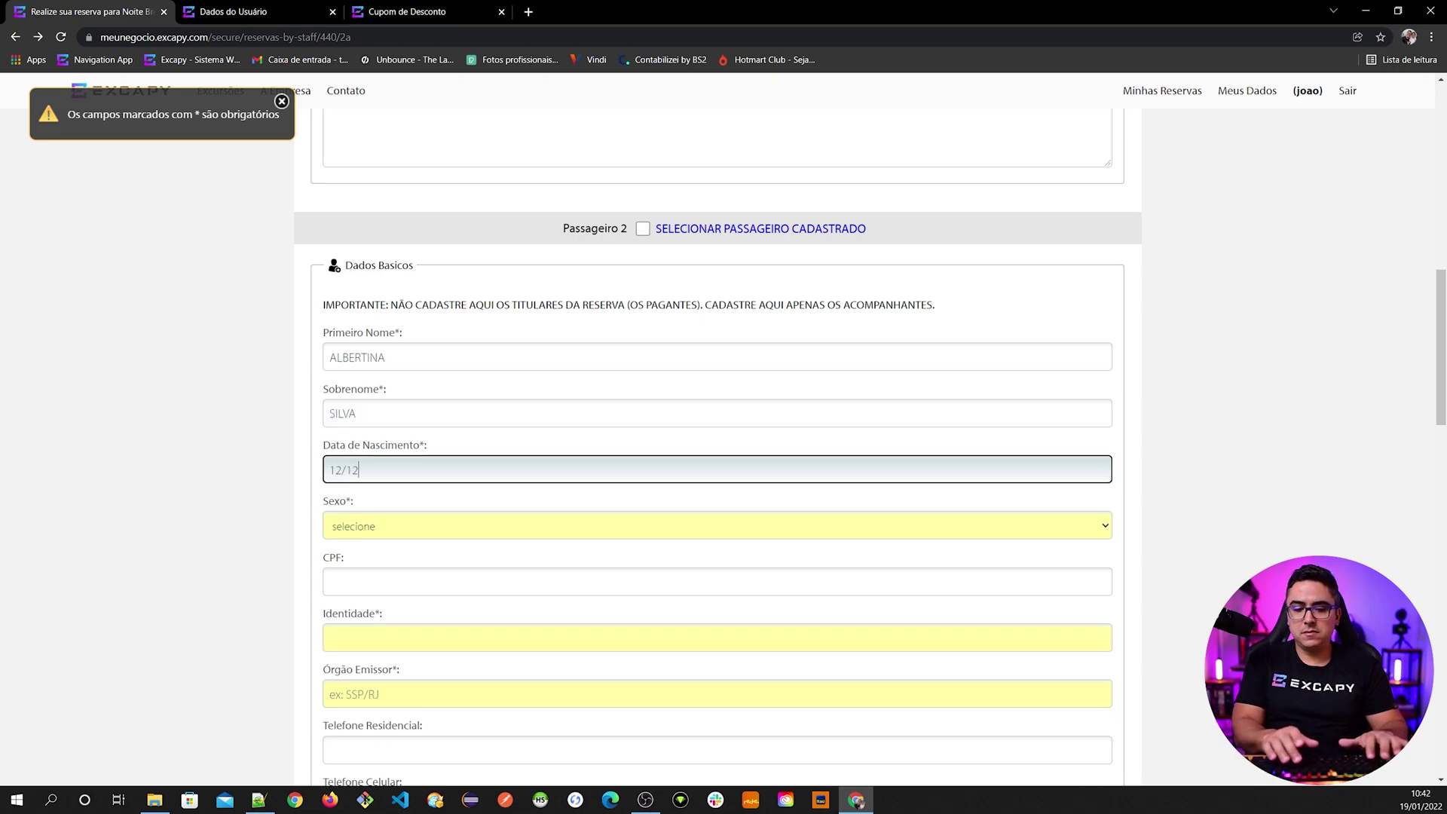
pyautogui.press('Tab')
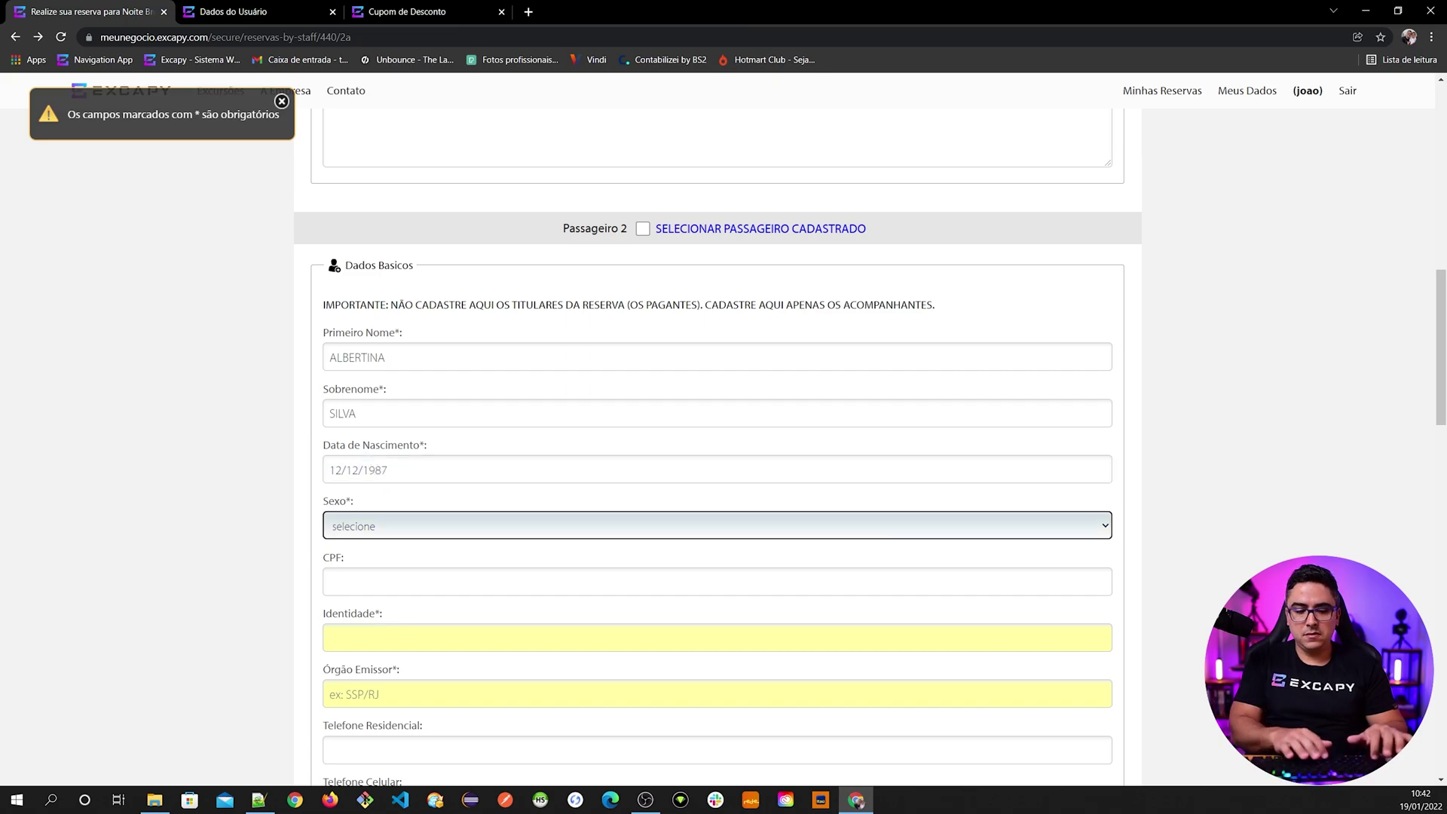
pyautogui.press('Tab')
# - Generate a CPF on 4Devs via a 'GERADOR DE CPF' search and paste it into Passageiro 2's CPF
pyautogui.click(527, 15)
pyautogui.write('GERADOR DE CPF')
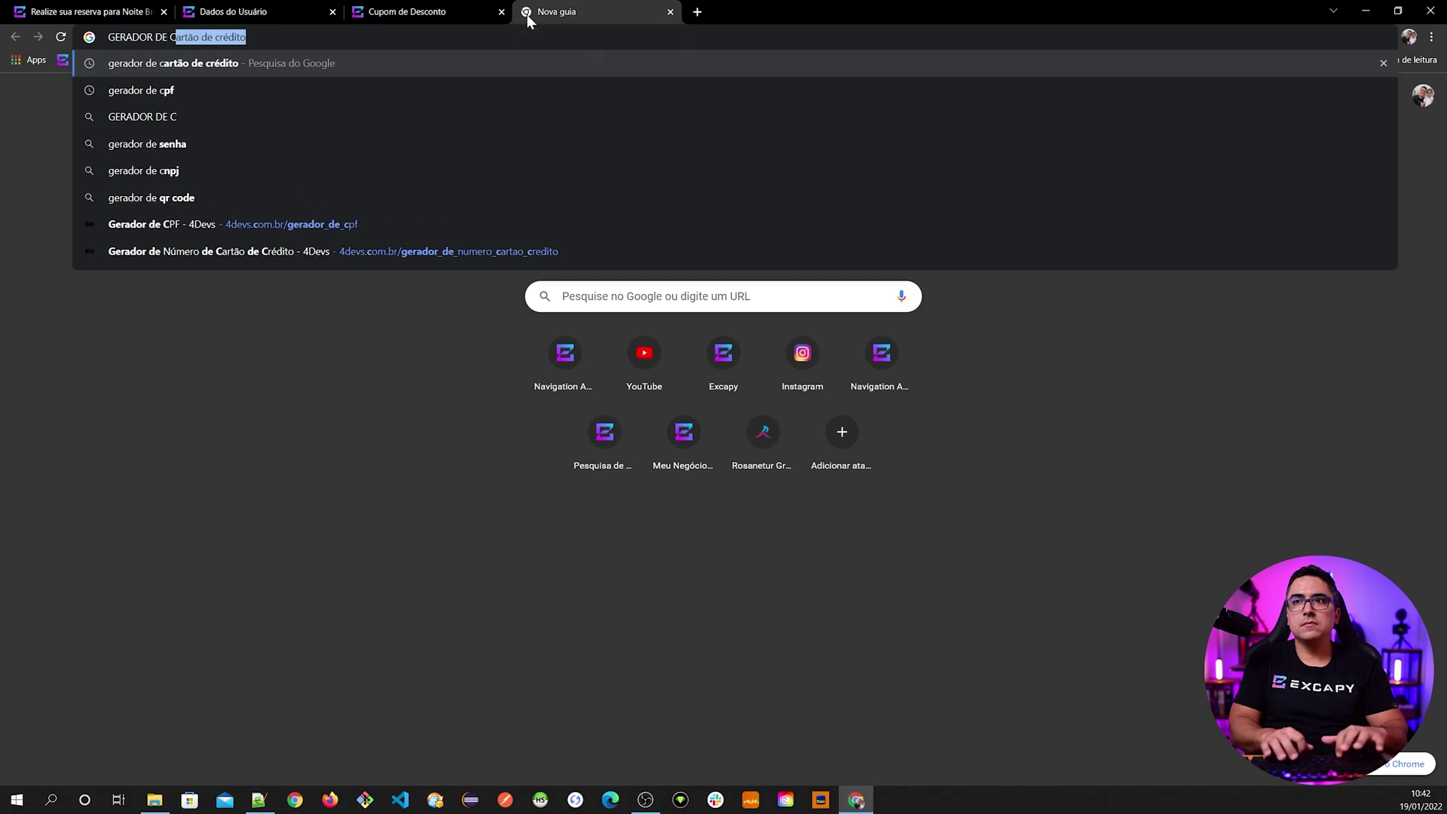
pyautogui.press('Return')
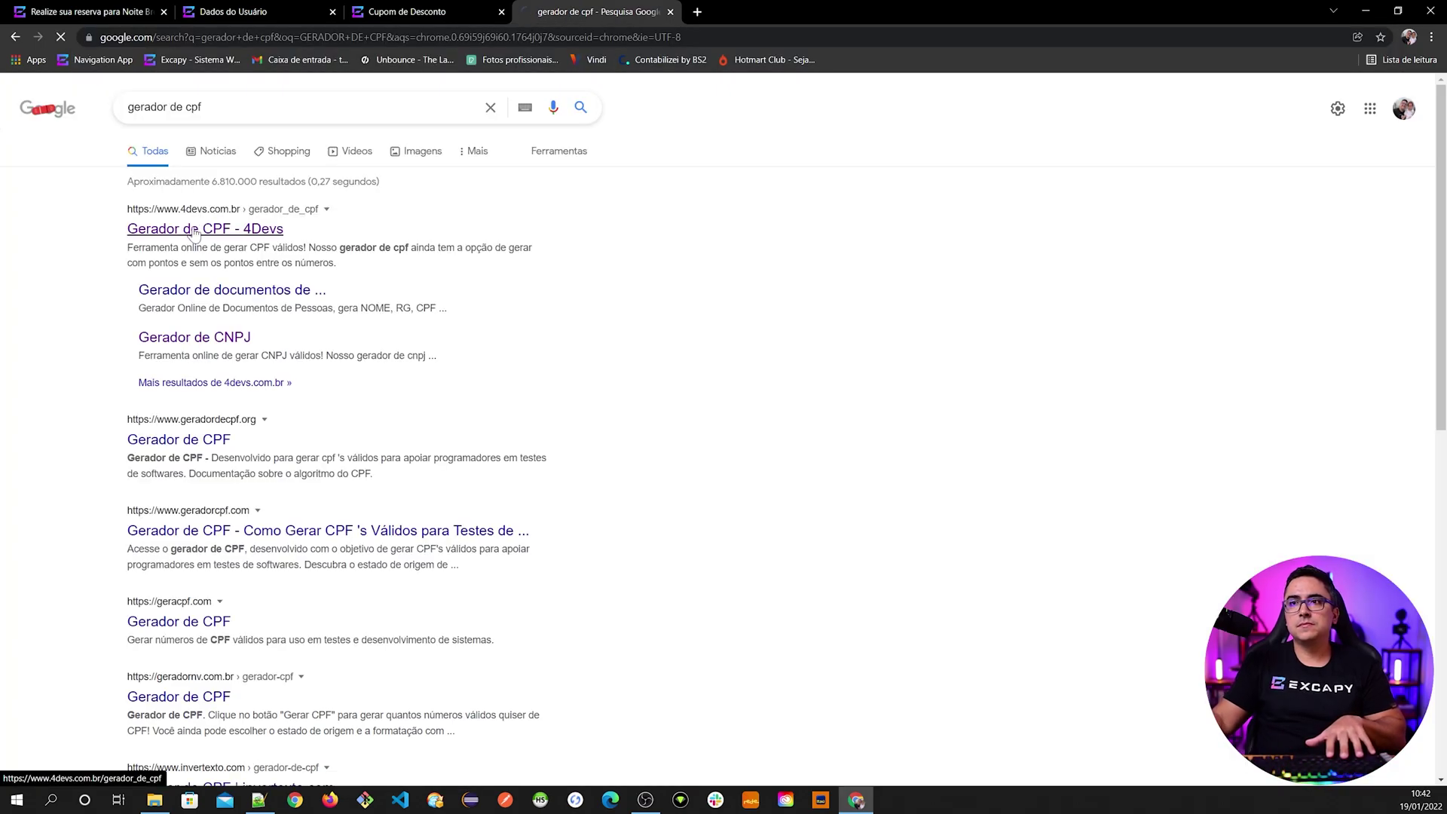
pyautogui.click(203, 227)
pyautogui.click(789, 317)
pyautogui.click(787, 375)
pyautogui.click(77, 15)
pyautogui.write('085.227.360-65')
# - Fill in Passageiro 2's identity number, issuing body DETRAN and mobile phone number
pyautogui.press('Tab')
pyautogui.write('19871')
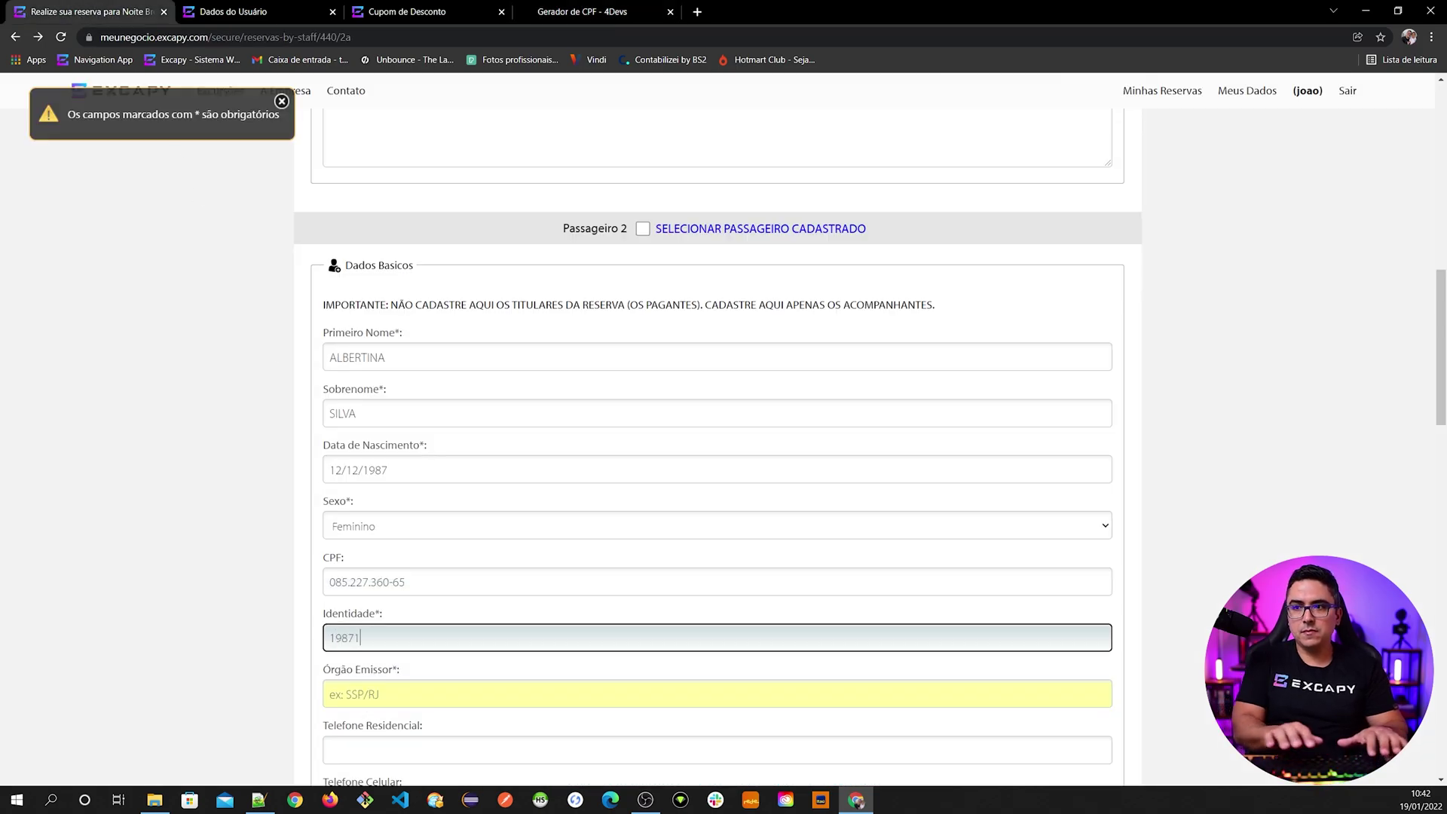
pyautogui.press('Tab')
pyautogui.write('DETRAN')
pyautogui.press('Tab')
pyautogui.press('Tab')
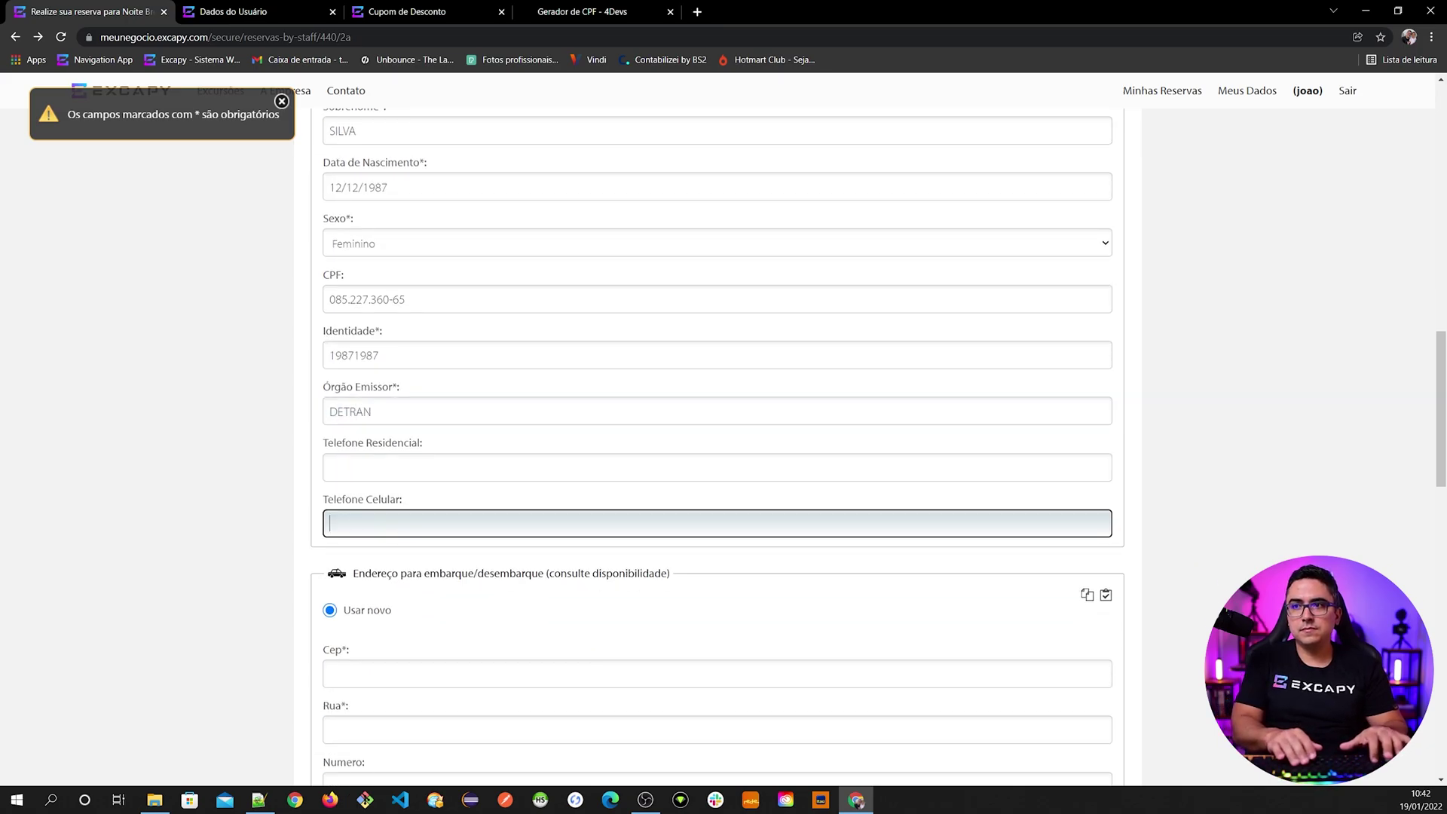
pyautogui.write('99) 99999-9999')
# - Review the form, then open the site's Cadastre-se sign-up page in a new tab
pyautogui.scroll(3, 507, 452)
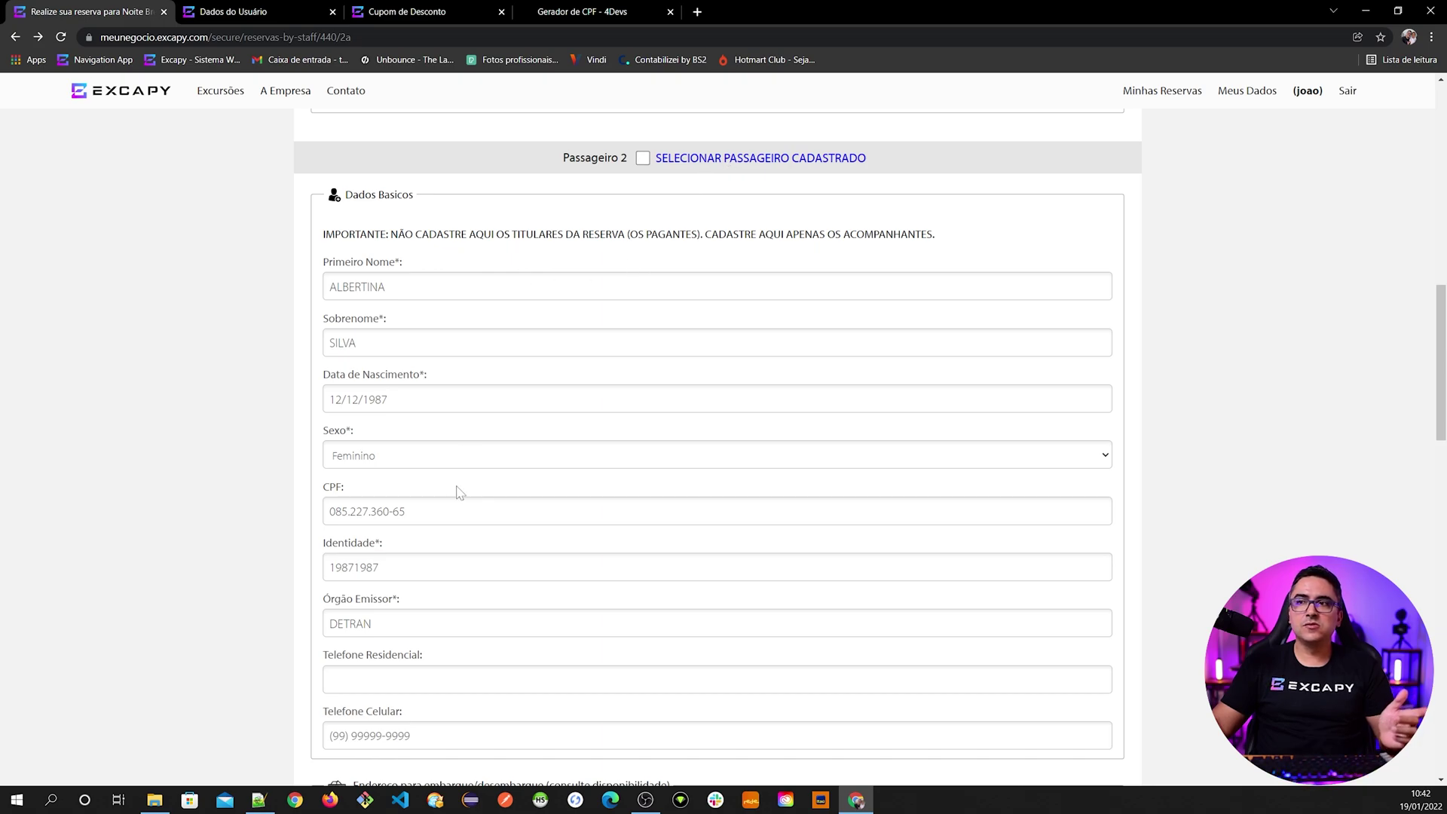
pyautogui.scroll(-1, 306, 215)
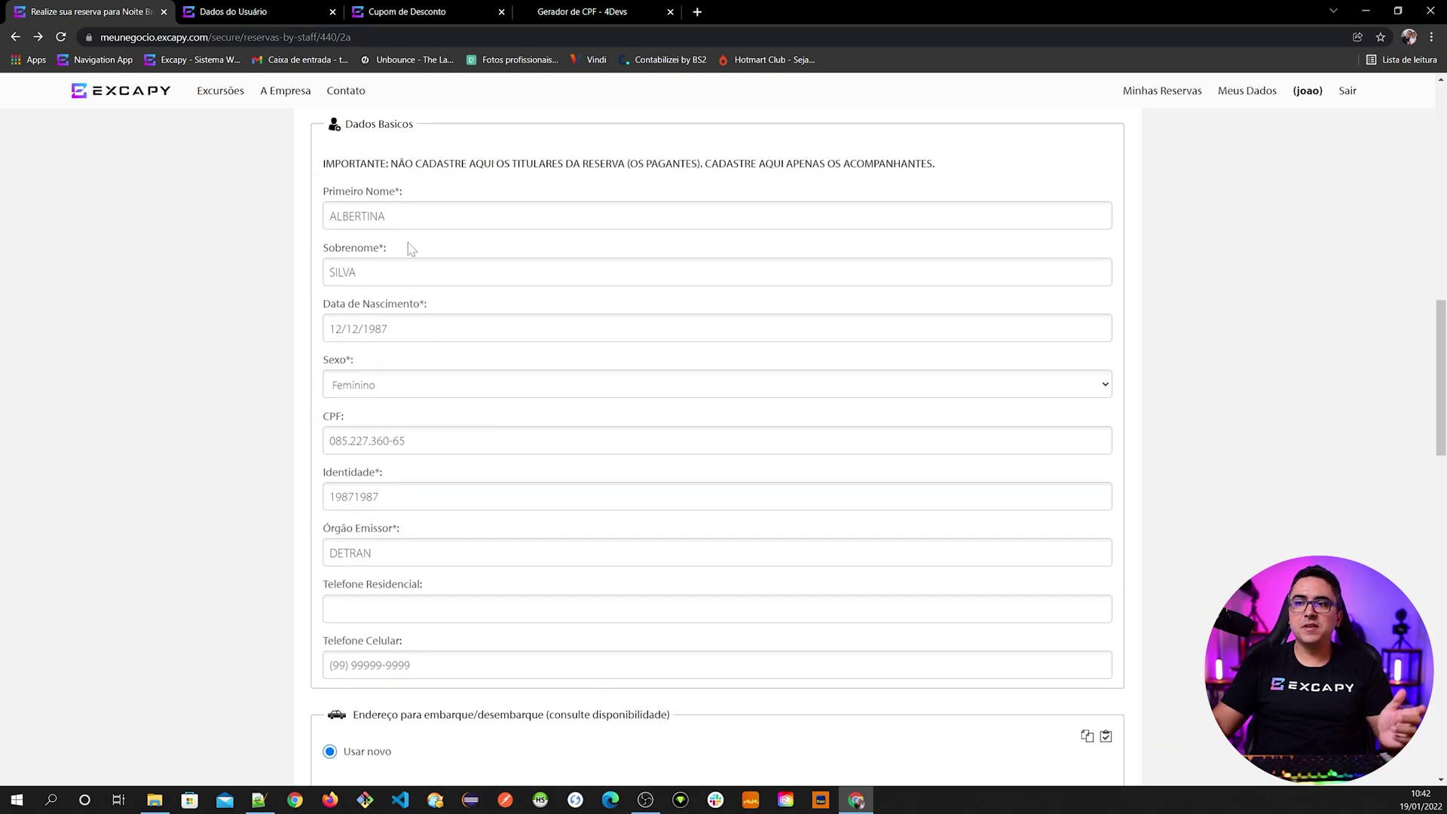
pyautogui.scroll(3, 400, 635)
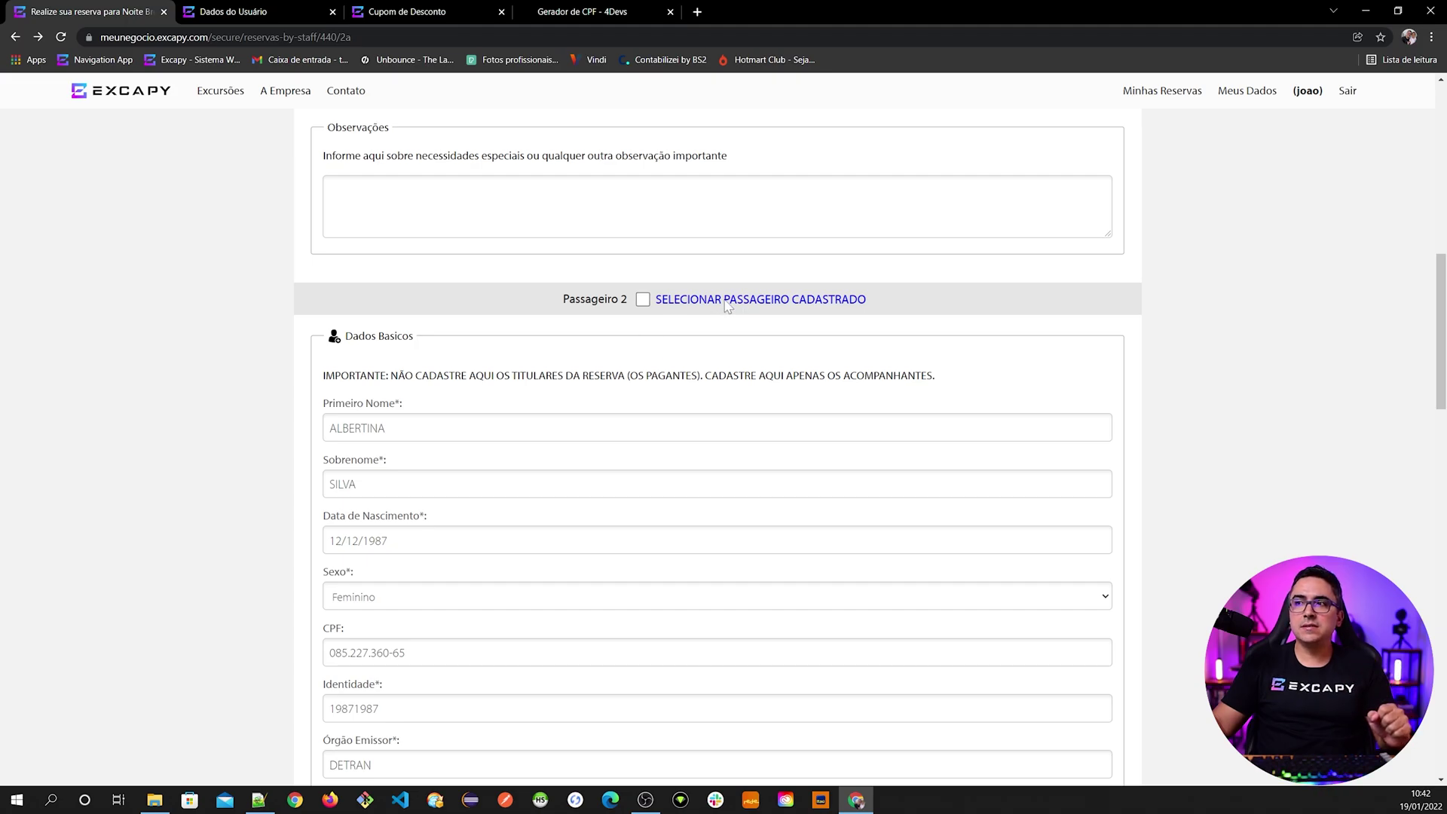
pyautogui.scroll(-2, 270, 365)
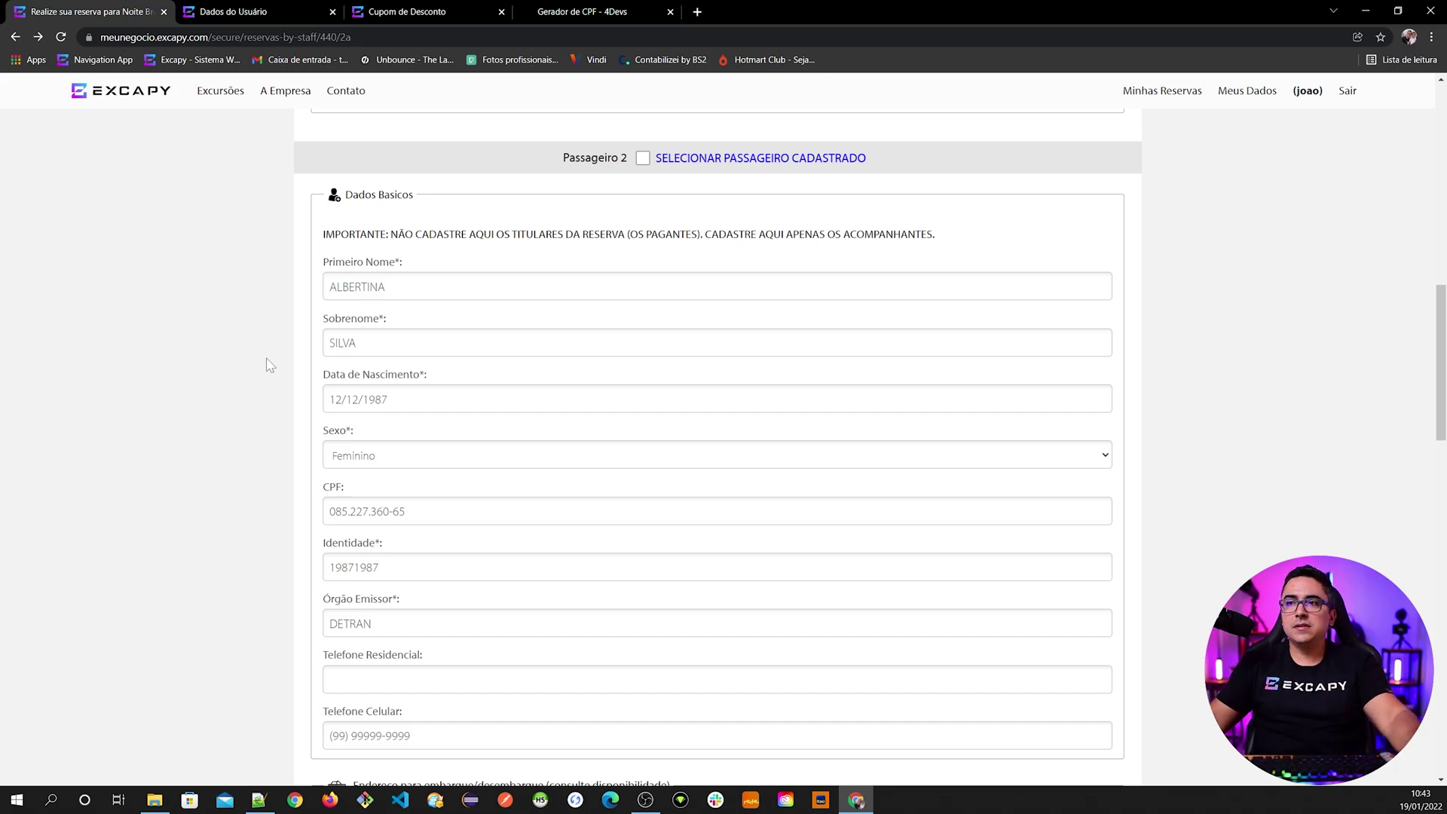
pyautogui.click(401, 294)
pyautogui.press('Tab')
pyautogui.click(260, 370)
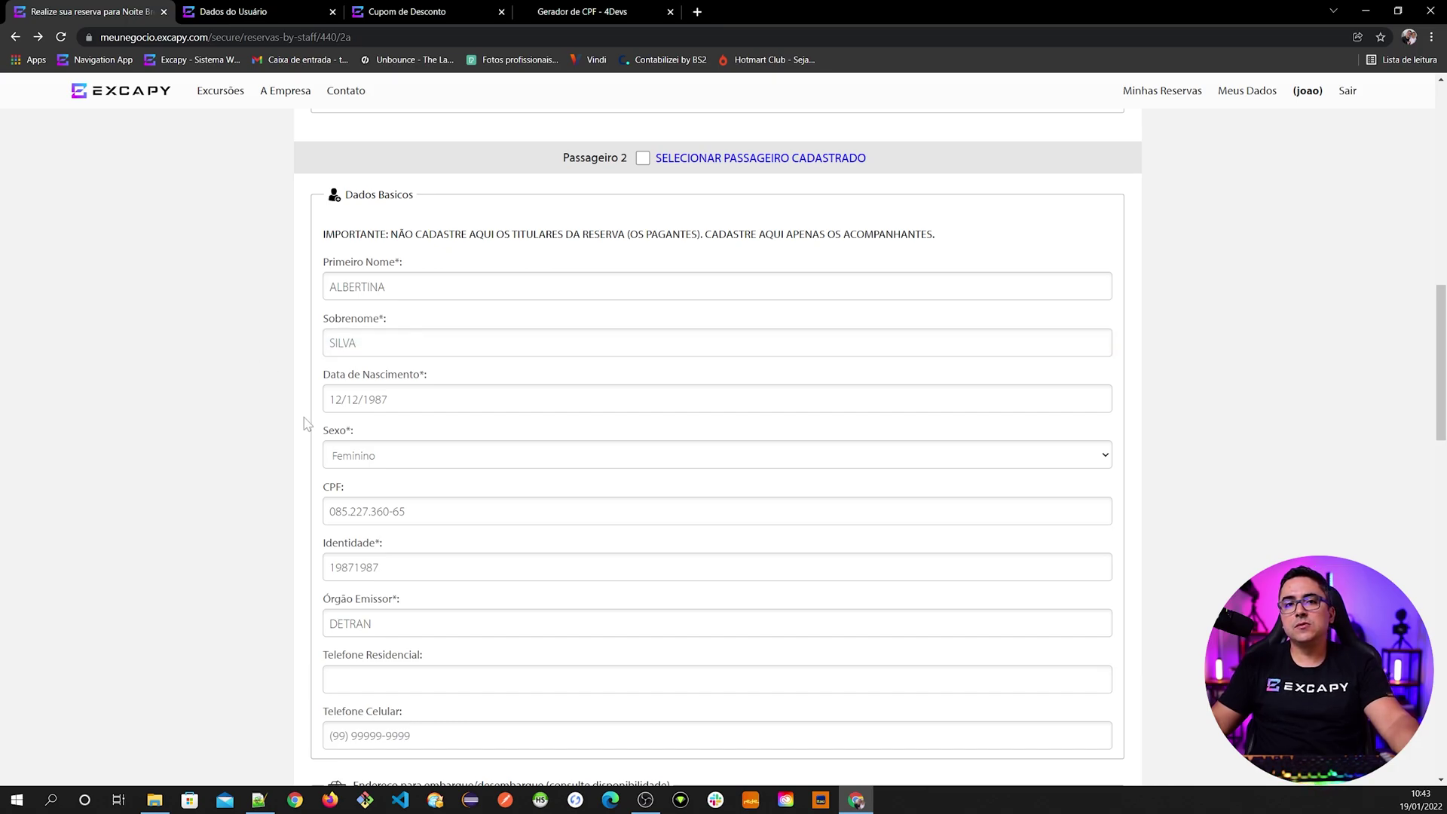
pyautogui.scroll(-15, 309, 460)
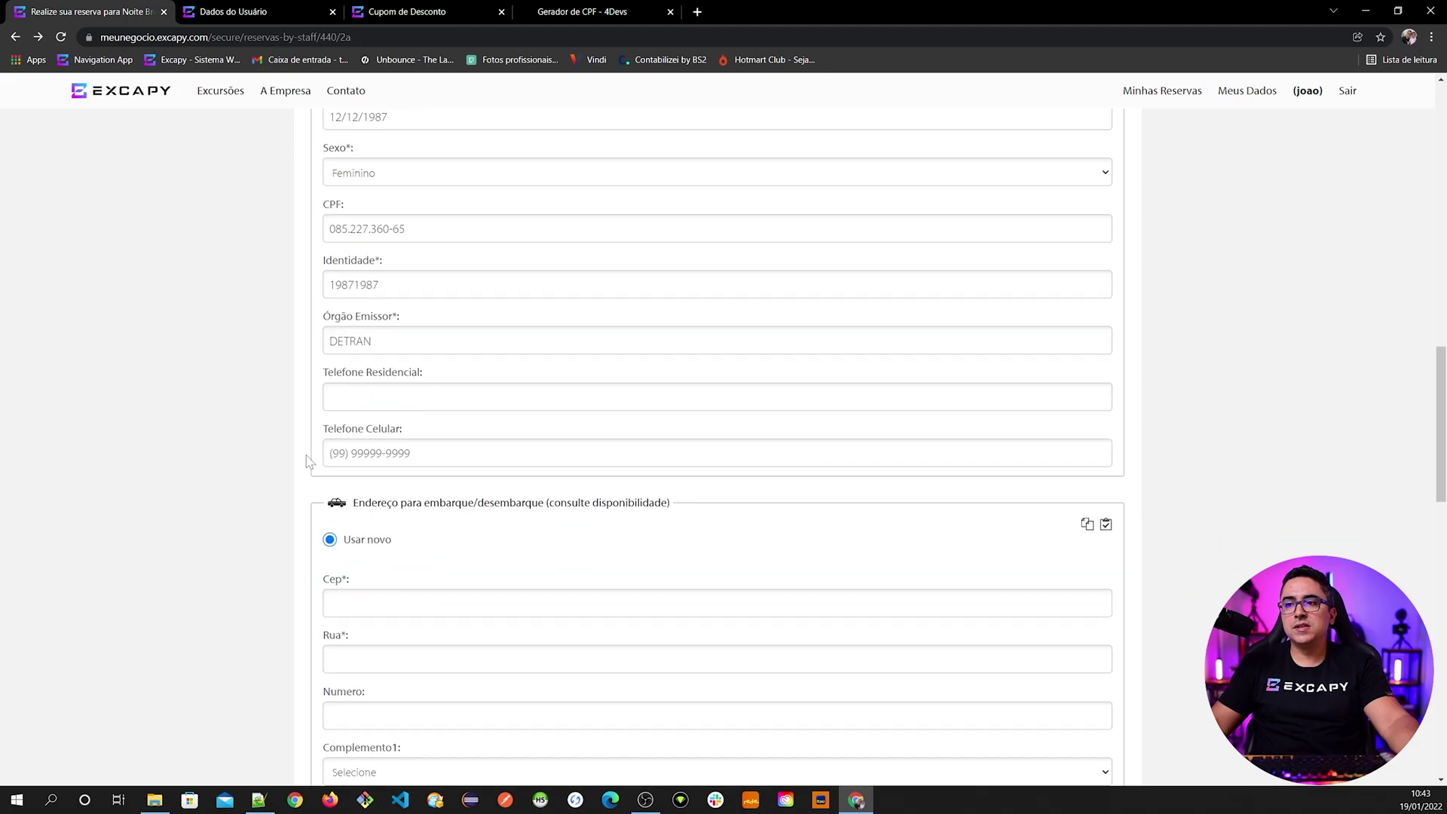
pyautogui.scroll(-4, 279, 456)
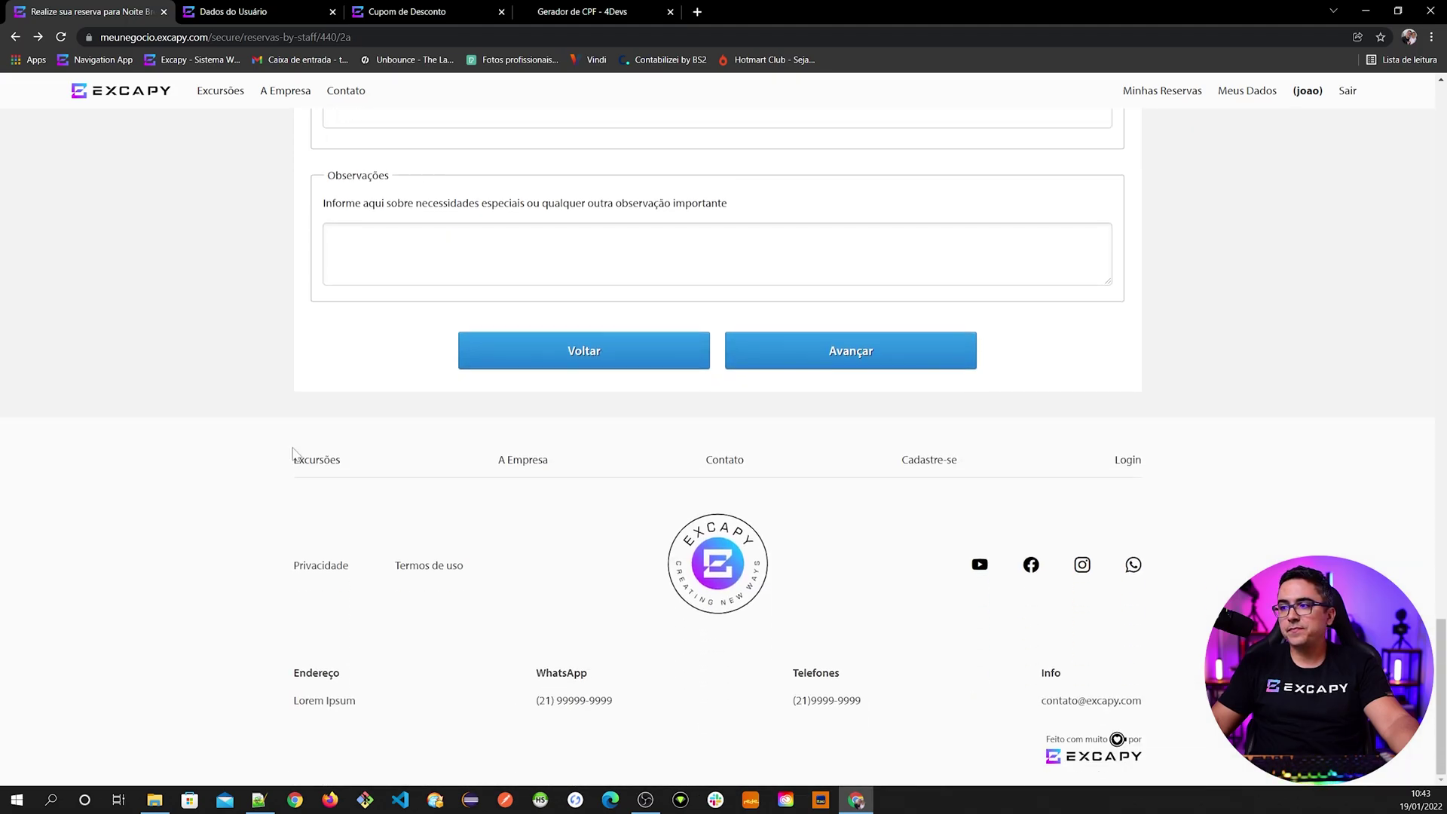
pyautogui.middleClick(932, 469)
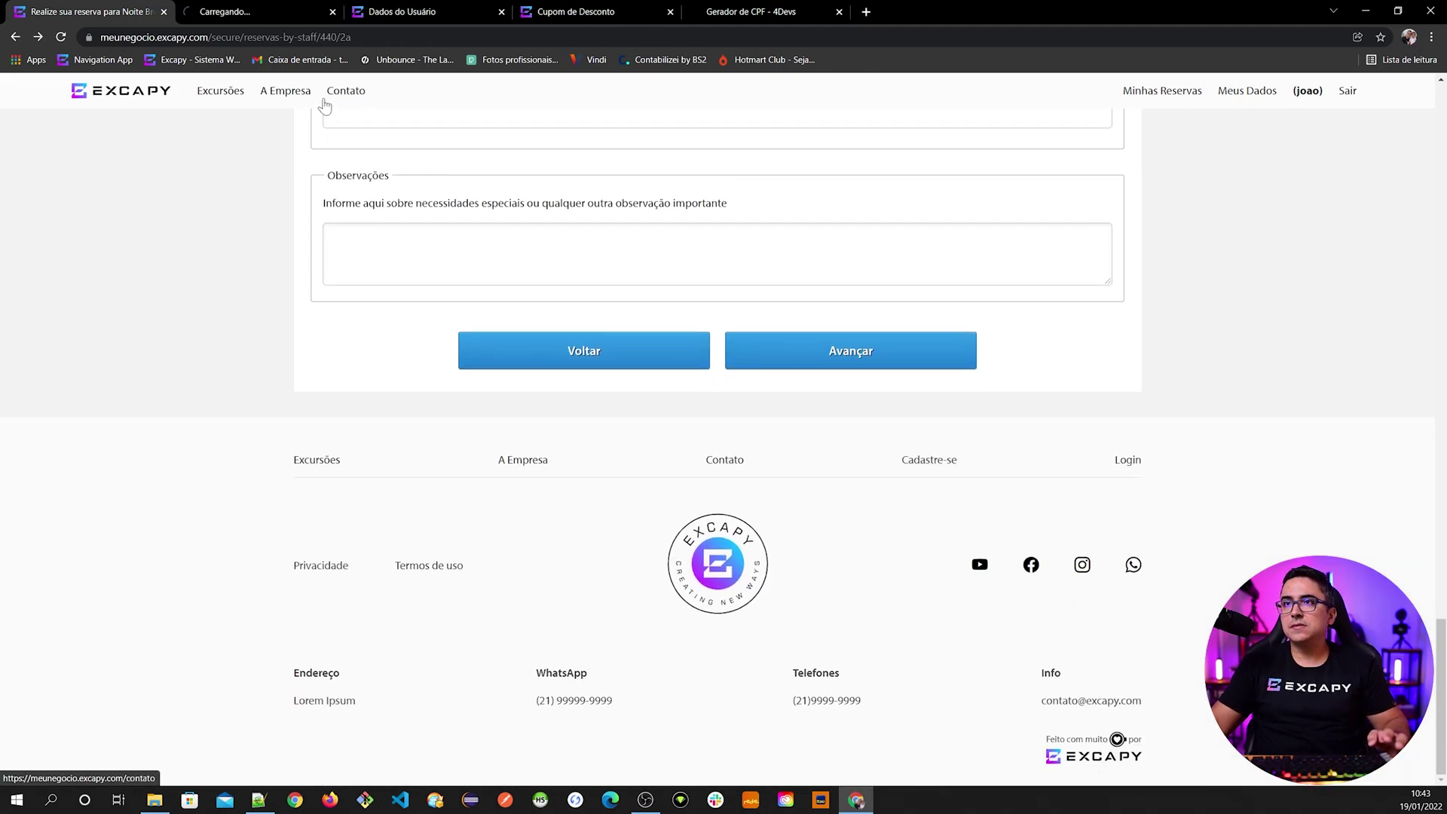
# - Search registered passengers for Passageiro 2's name and close the lookup after no match
pyautogui.click(249, 12)
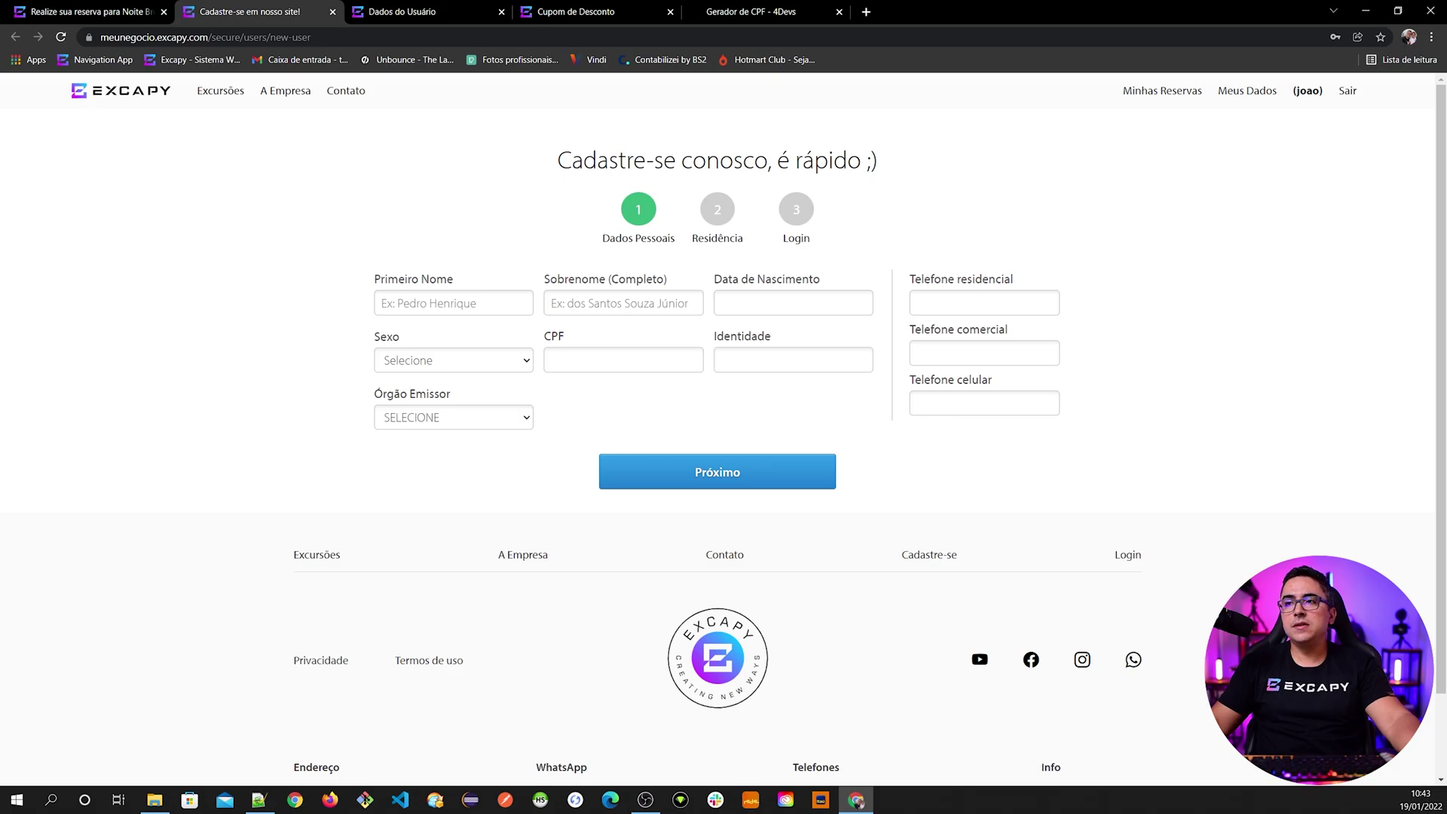
pyautogui.click(113, 13)
pyautogui.scroll(15, 362, 429)
pyautogui.scroll(6, 367, 432)
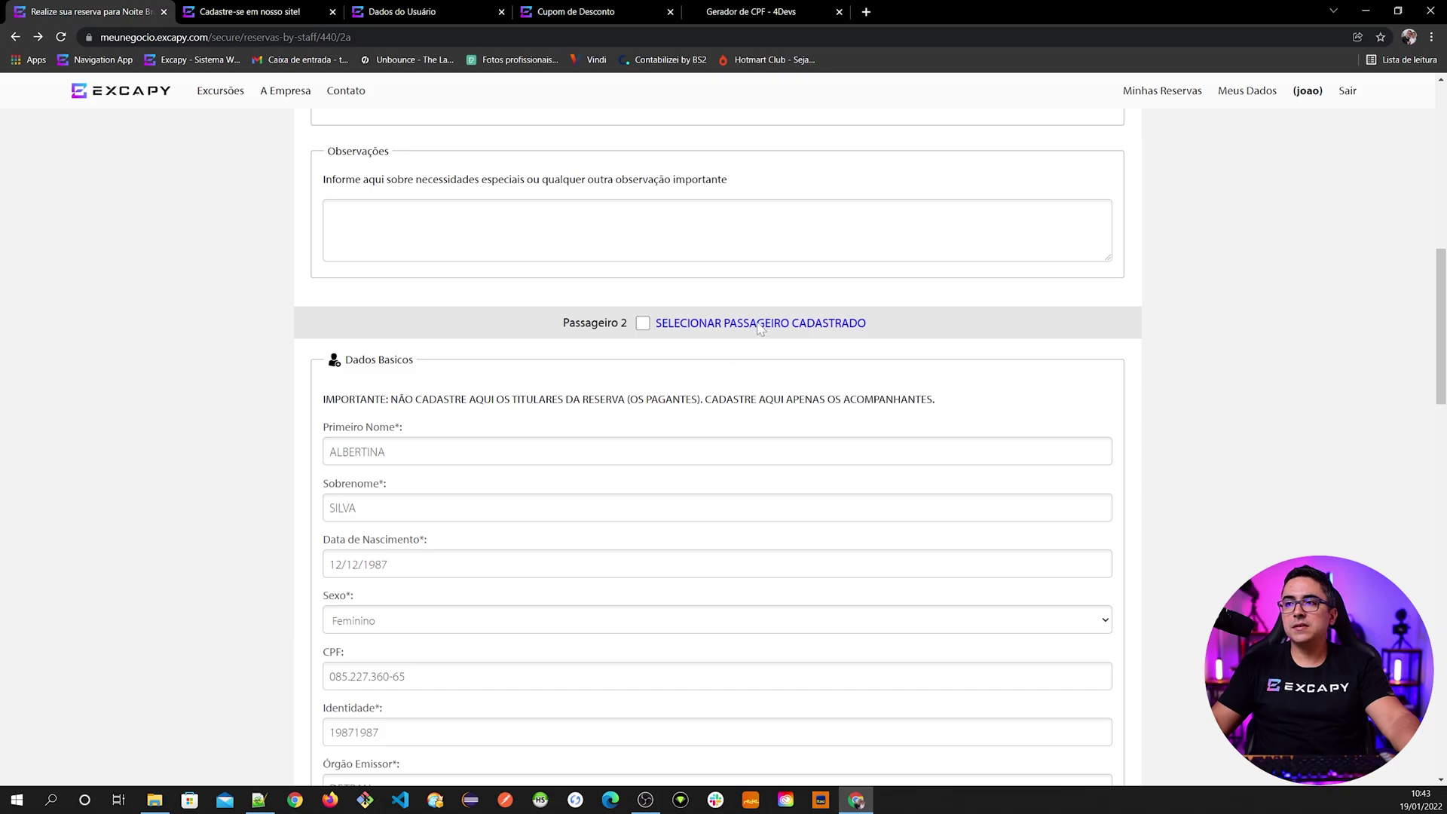
pyautogui.click(759, 324)
pyautogui.write('ALBERTINA')
pyautogui.click(1058, 480)
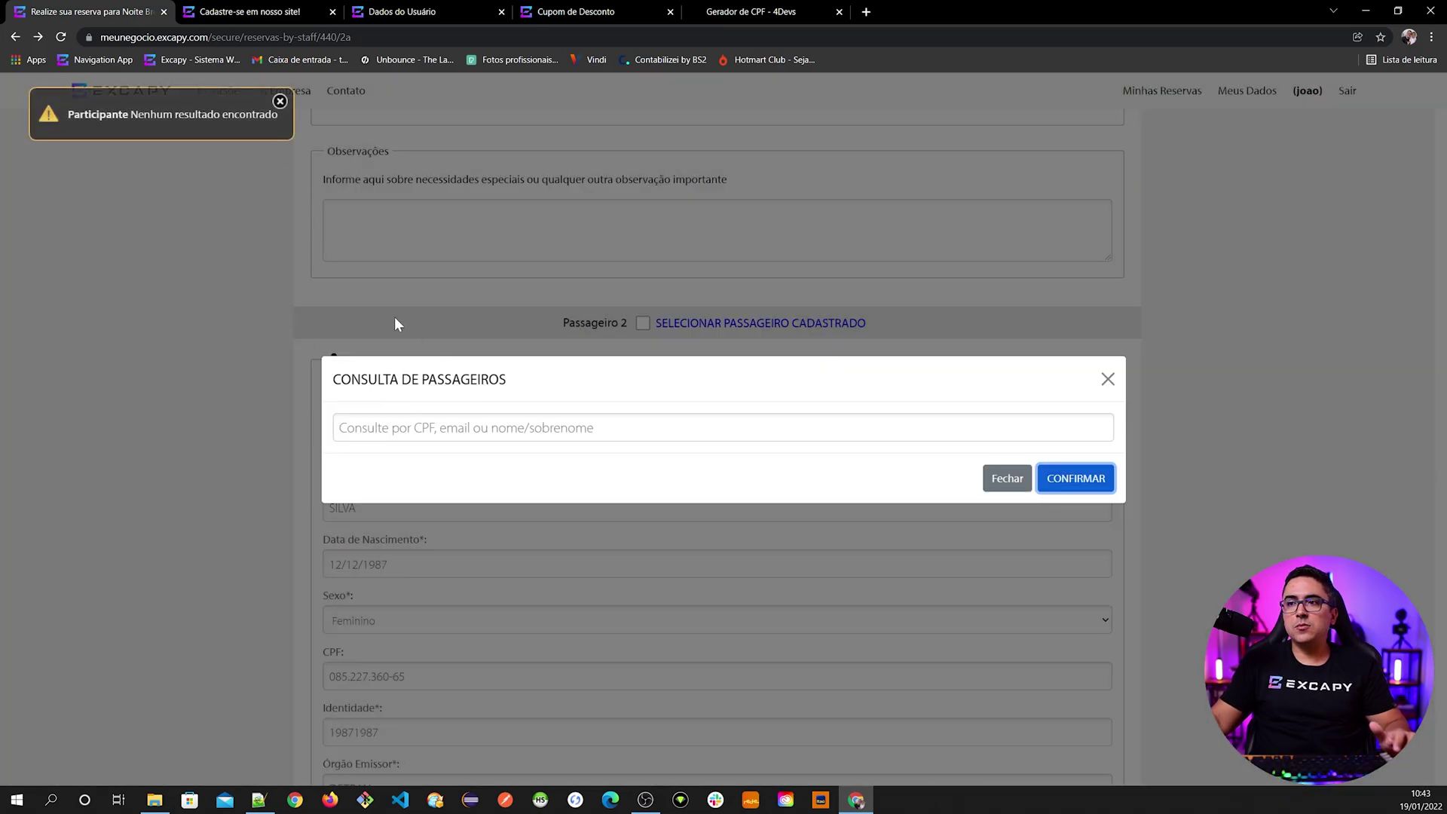
pyautogui.click(282, 100)
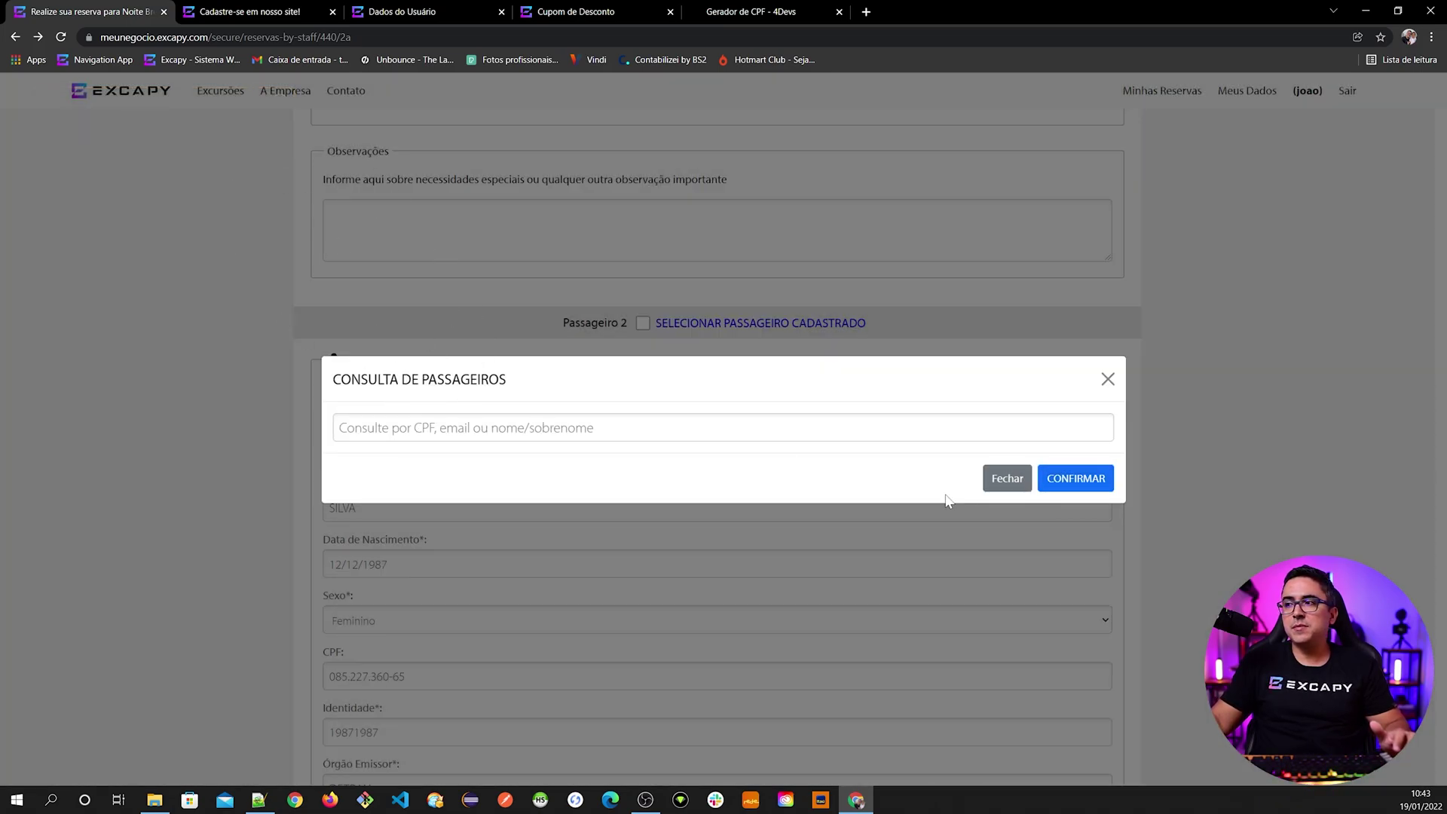
pyautogui.click(1009, 482)
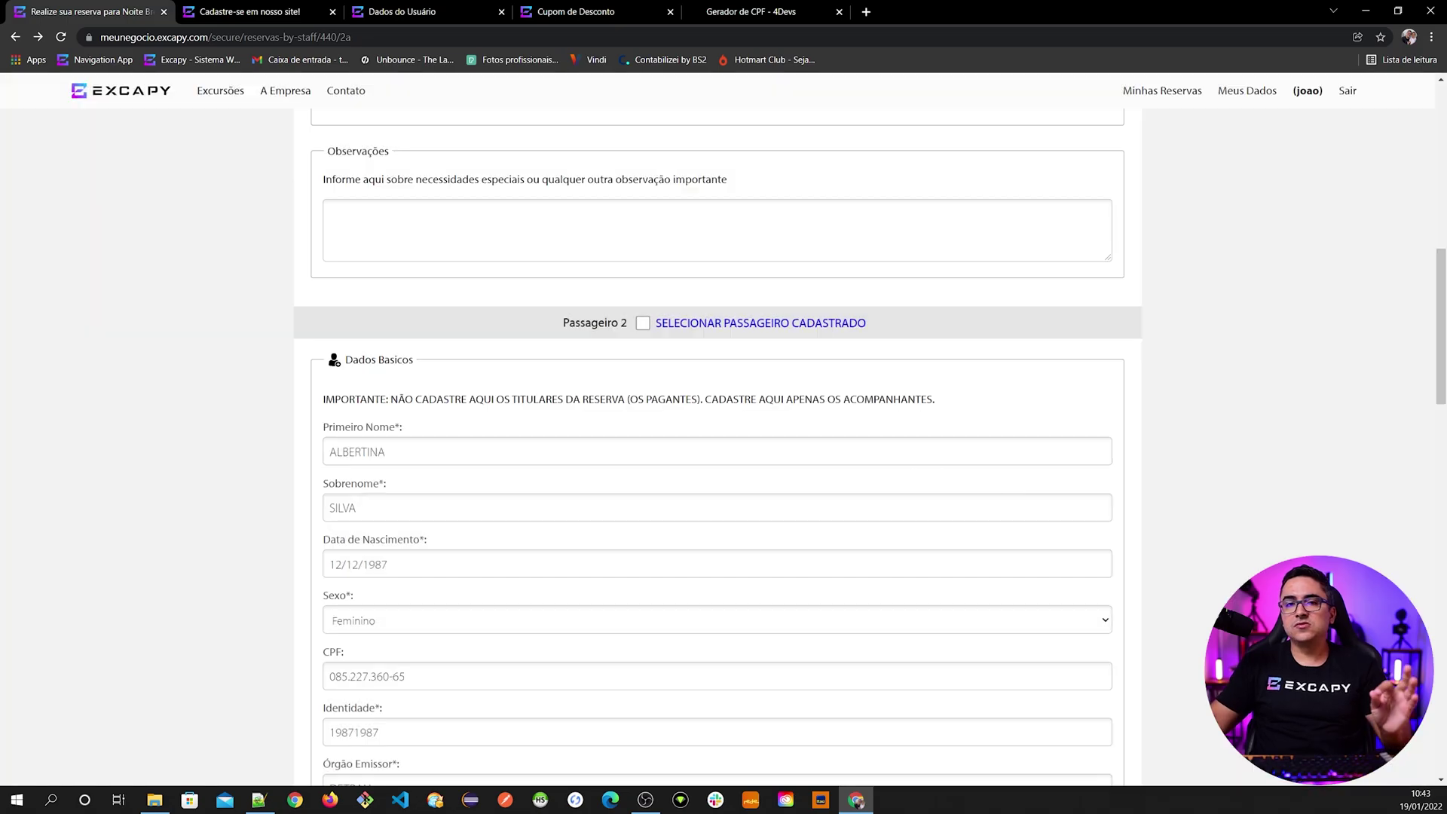
# - Review the reservation form and check the sign-up tab before returning
pyautogui.scroll(-3, 554, 548)
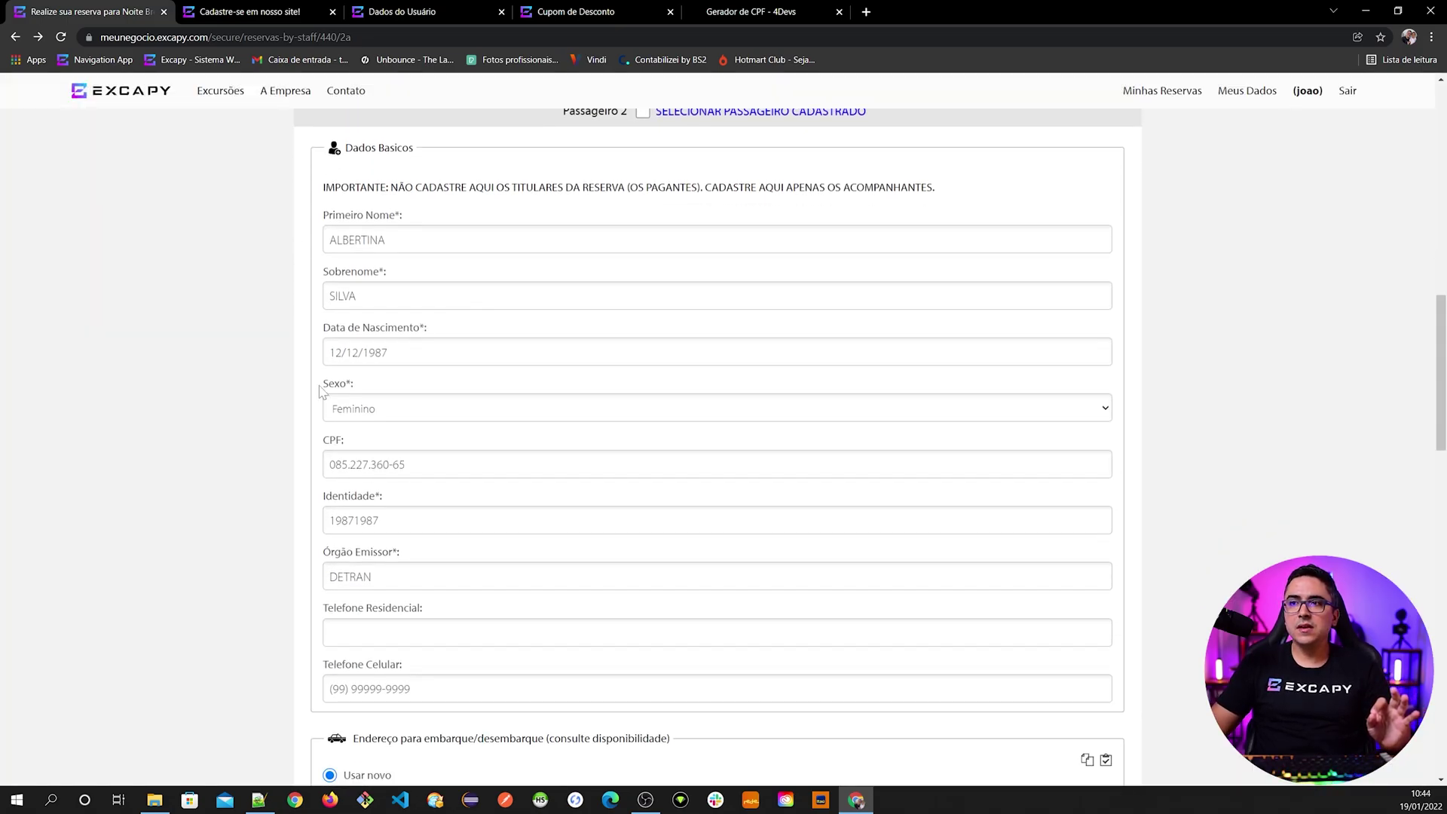
pyautogui.scroll(15, 326, 202)
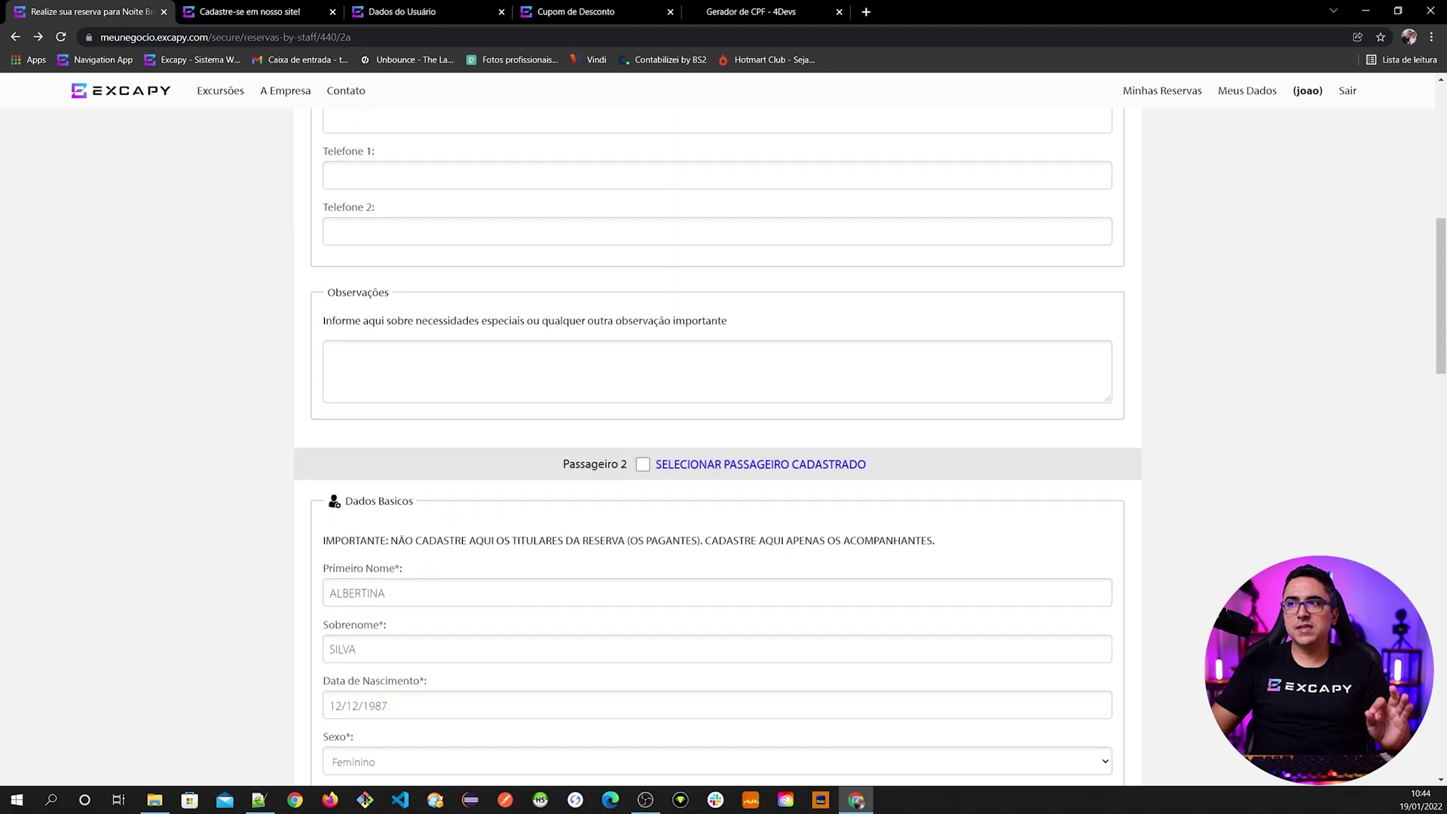
pyautogui.scroll(-12, 378, 503)
pyautogui.scroll(-4, 399, 511)
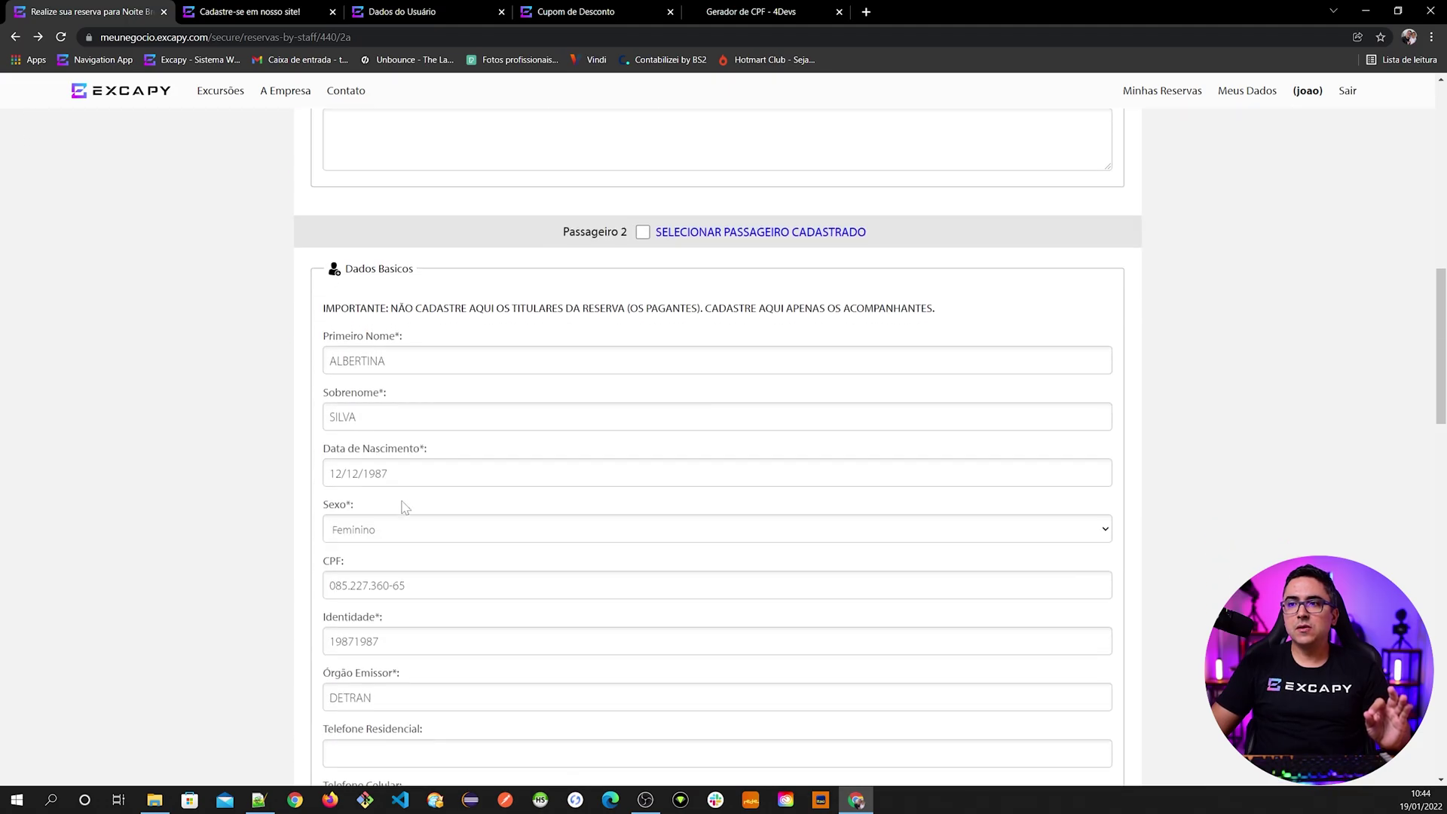
pyautogui.scroll(-1, 407, 461)
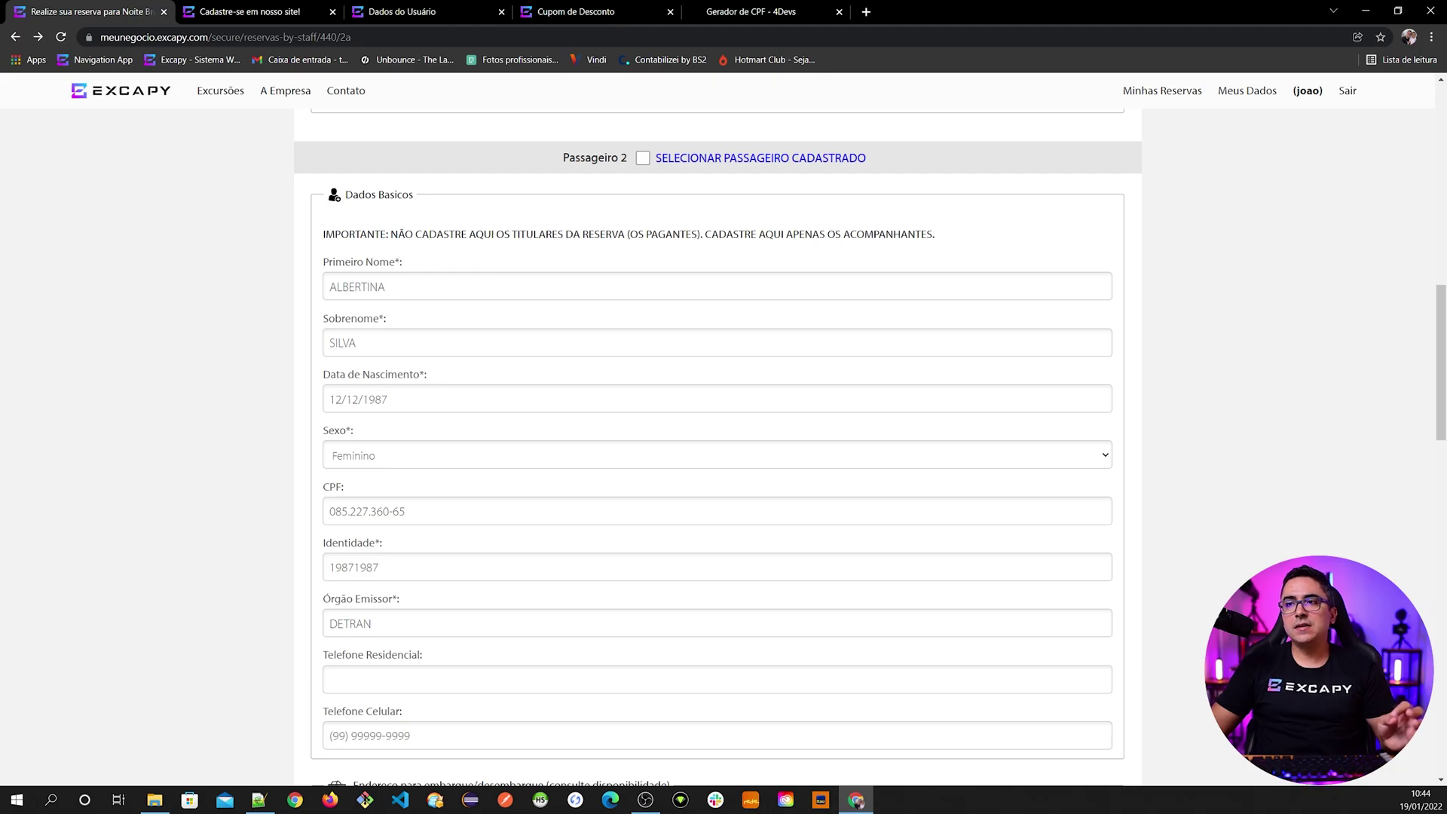
pyautogui.click(264, 12)
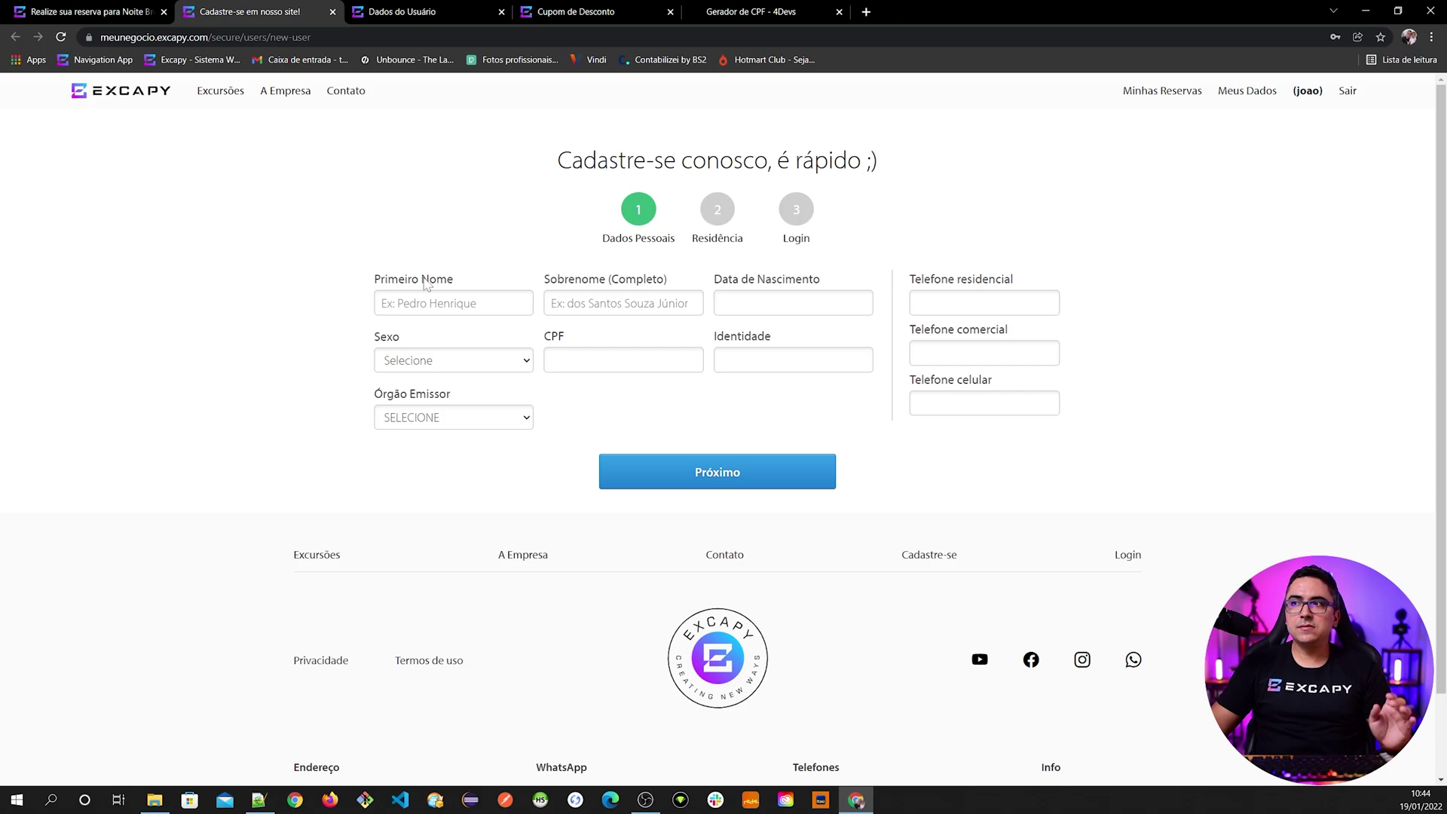
pyautogui.click(90, 12)
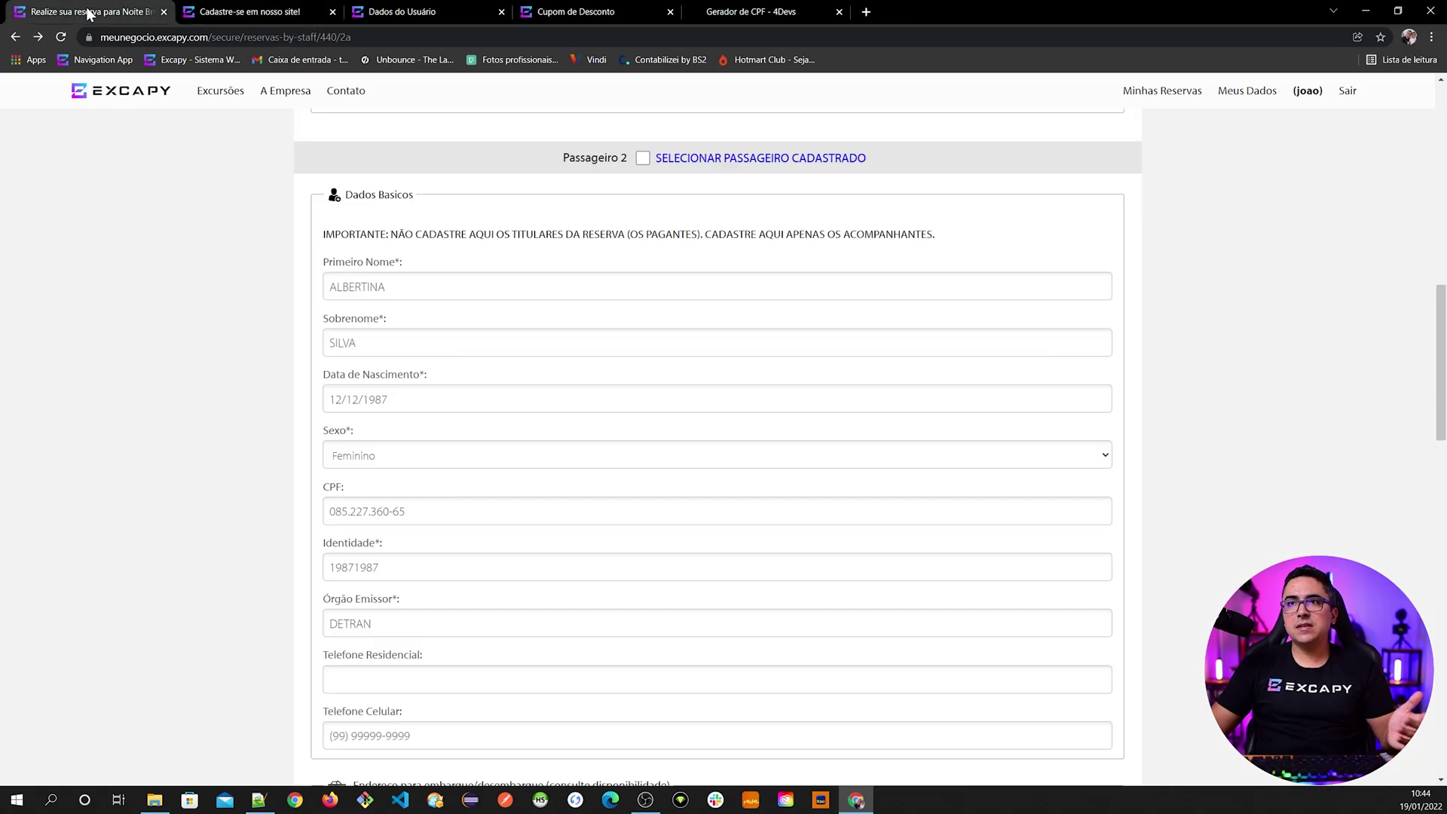
pyautogui.scroll(20, 681, 165)
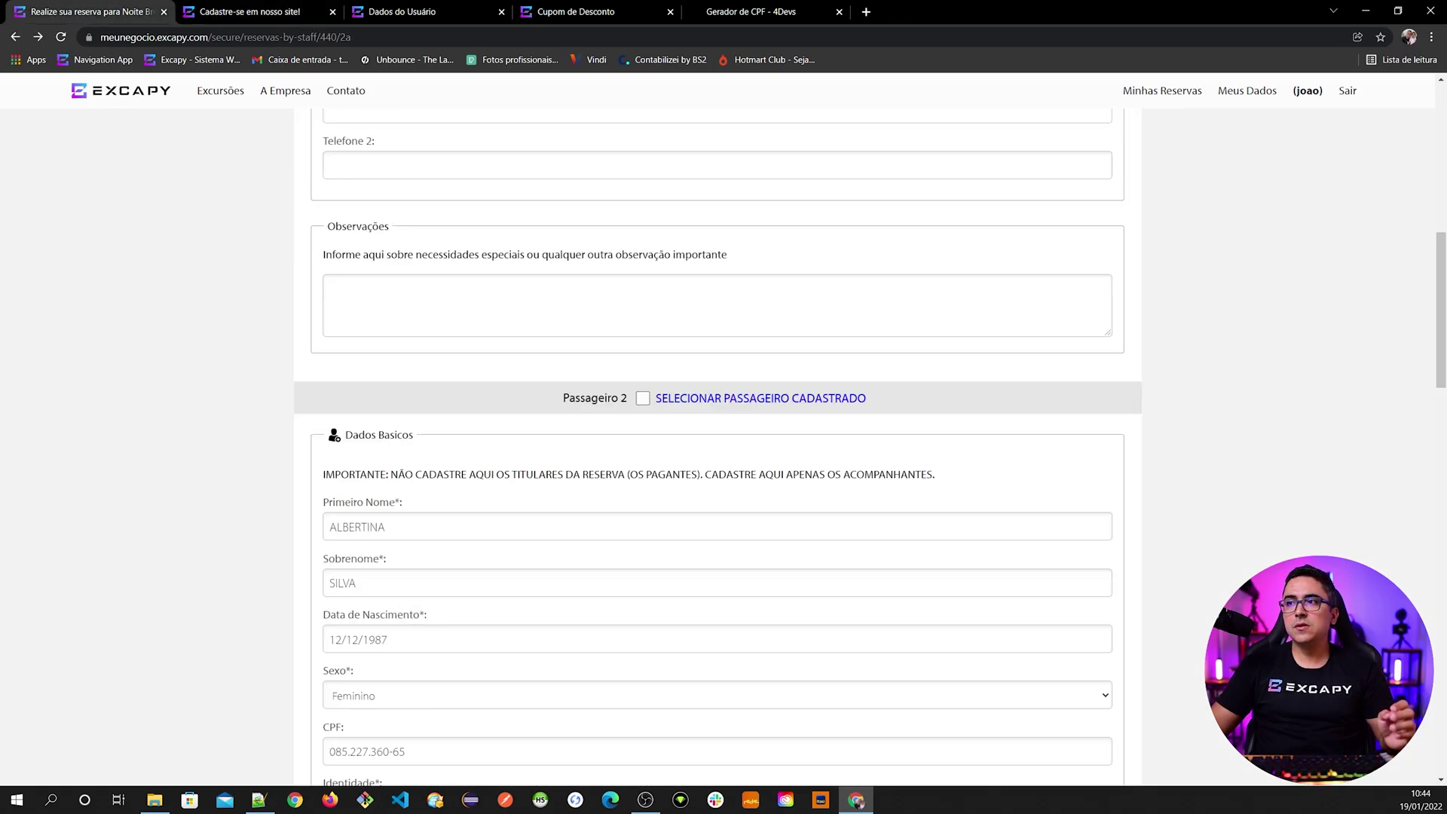
pyautogui.scroll(-3, 640, 491)
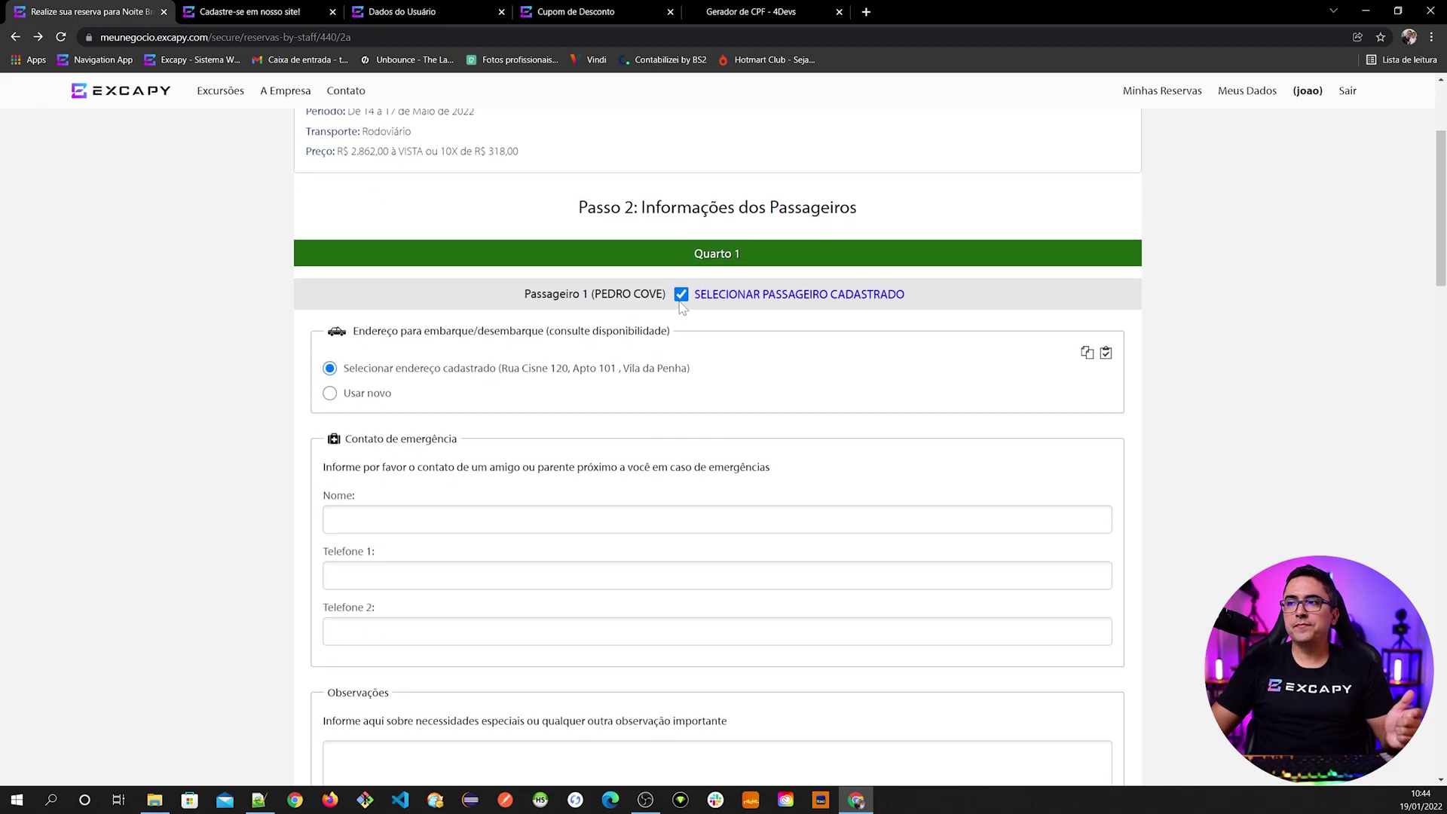
# - Re-select Passageiro 1 from registered passengers by name and choose their saved boarding address
pyautogui.click(728, 299)
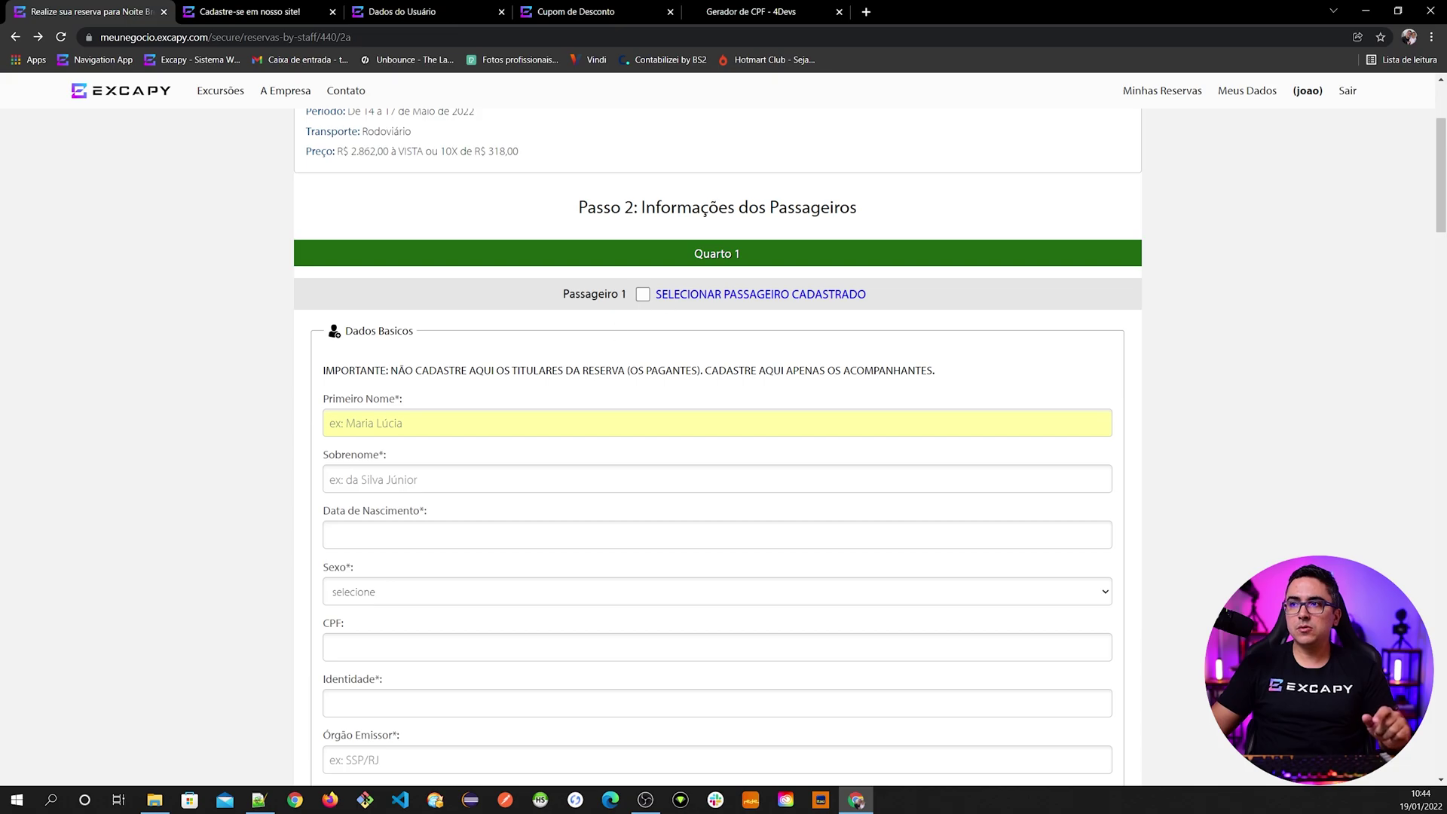
pyautogui.click(676, 296)
pyautogui.click(1079, 479)
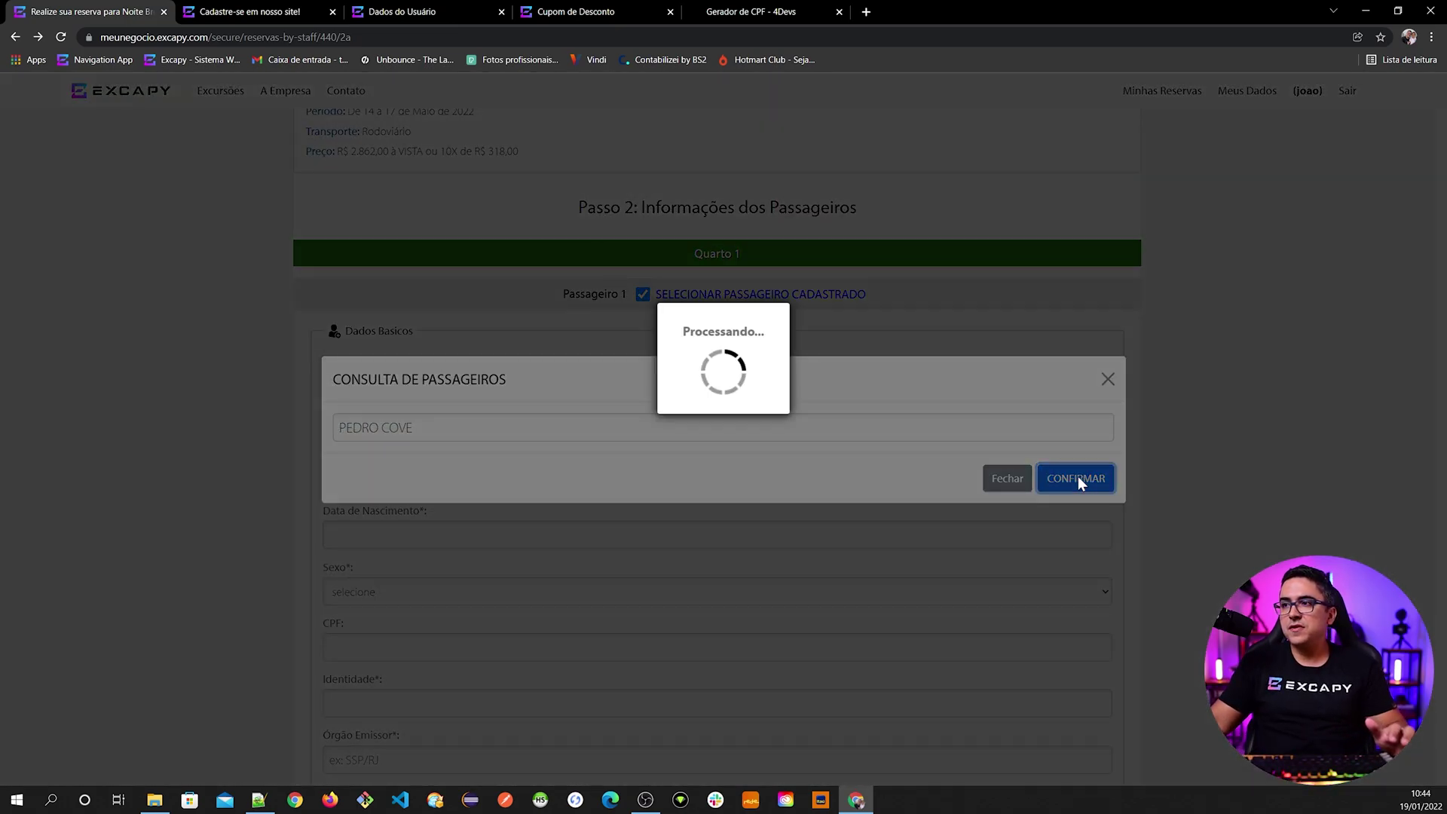
pyautogui.click(436, 430)
pyautogui.click(446, 370)
pyautogui.click(424, 428)
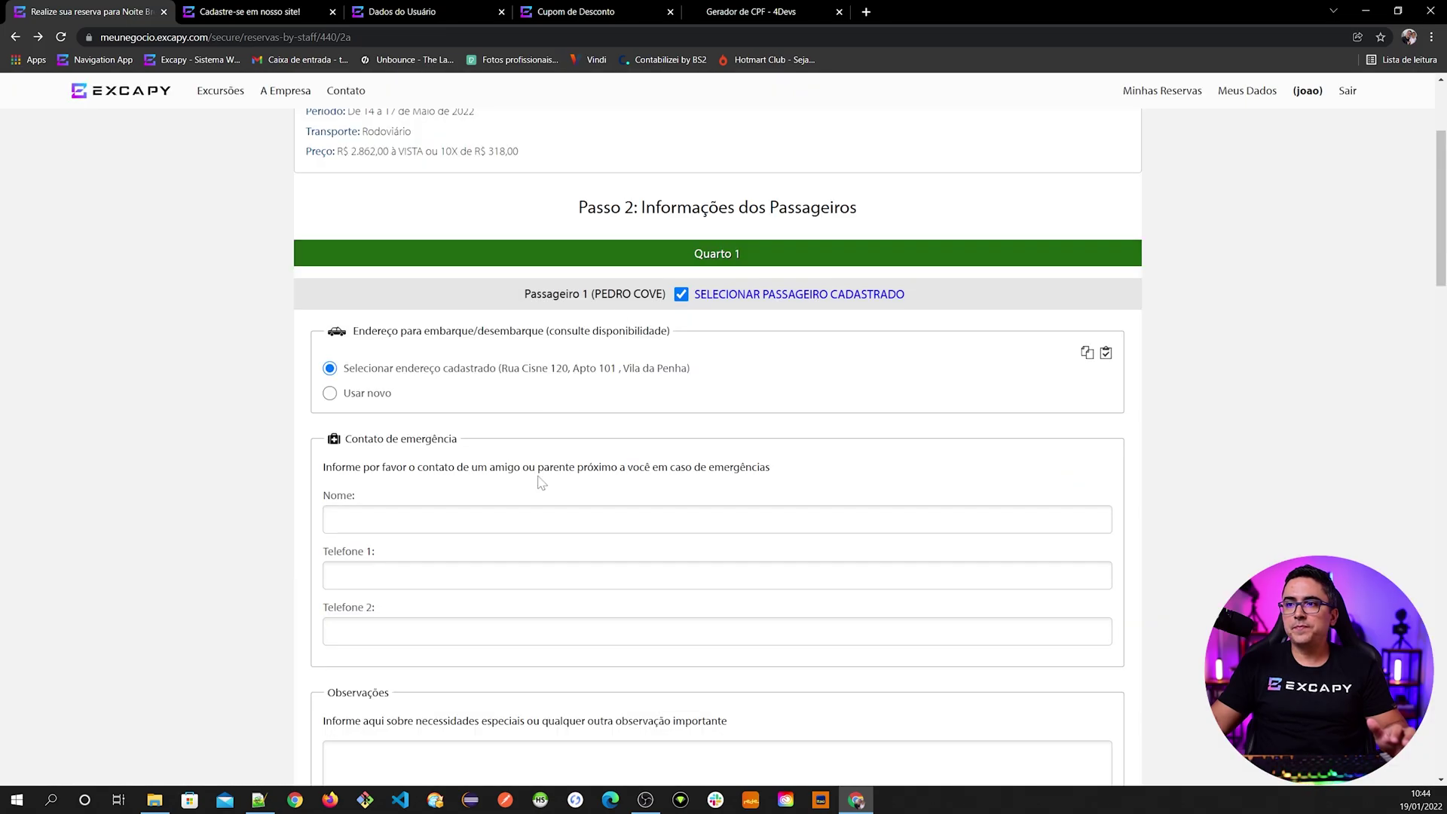
pyautogui.scroll(-10, 541, 482)
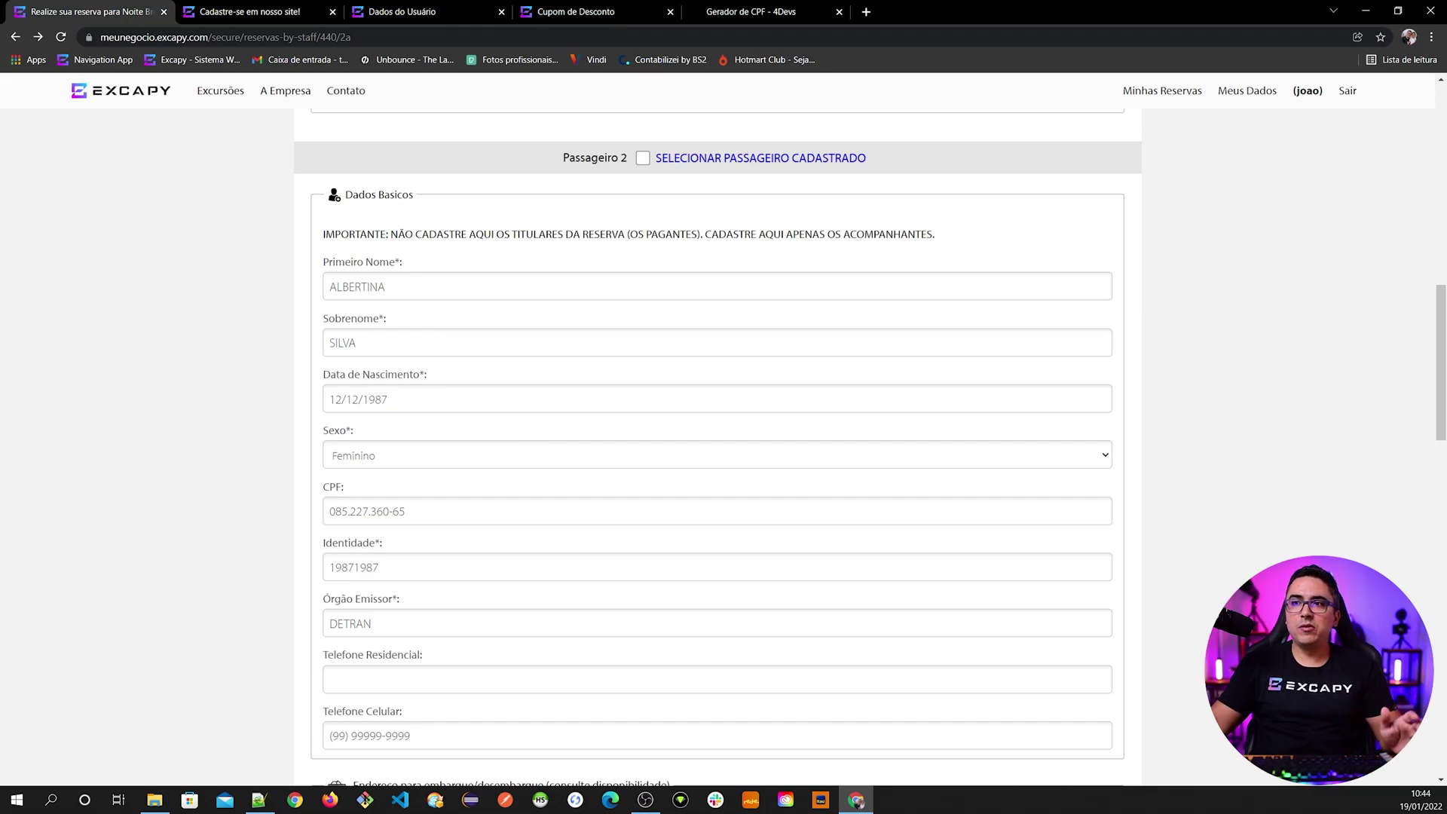
pyautogui.scroll(-6, 419, 427)
pyautogui.scroll(-2, 419, 427)
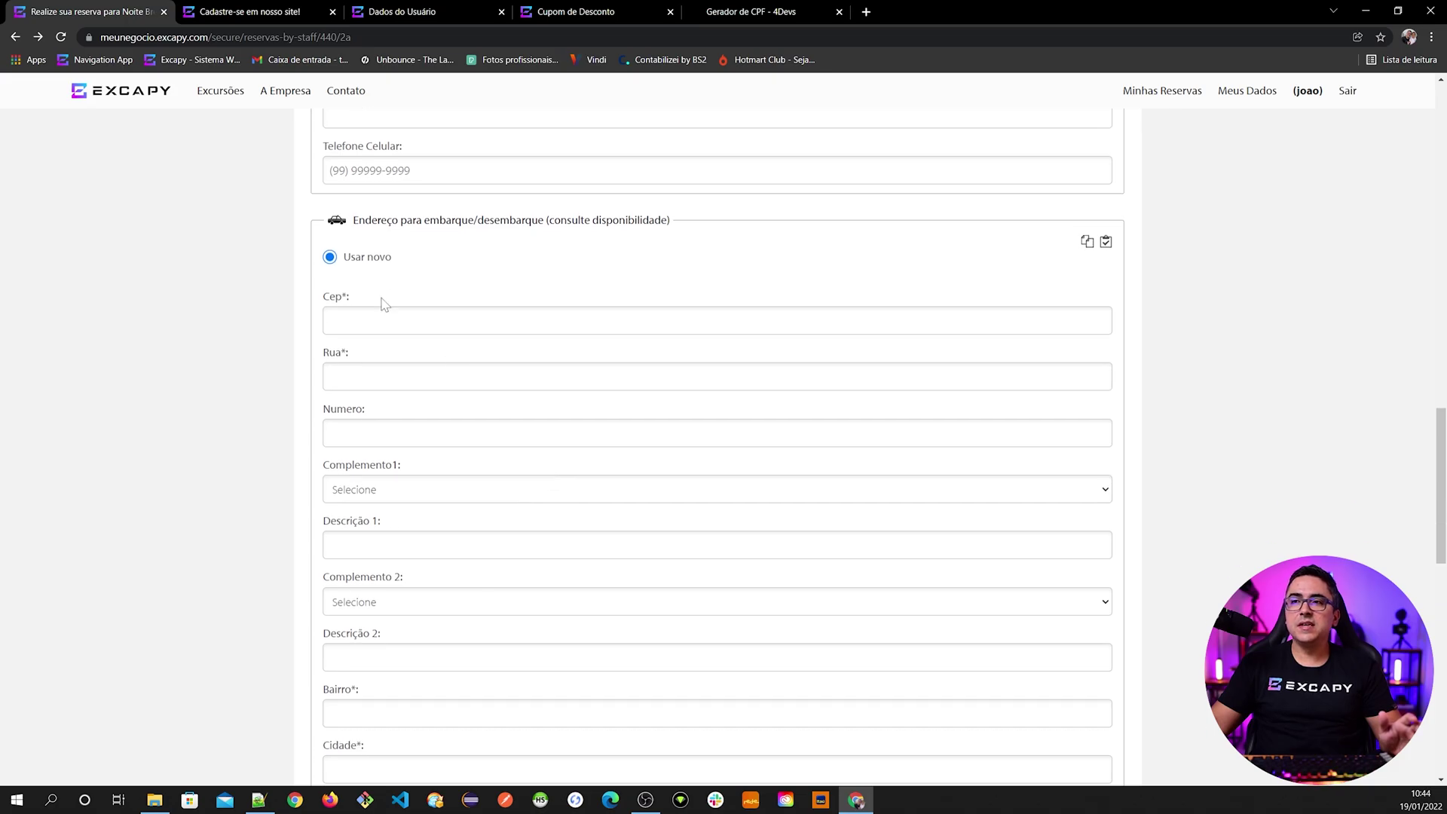
pyautogui.scroll(15, 473, 505)
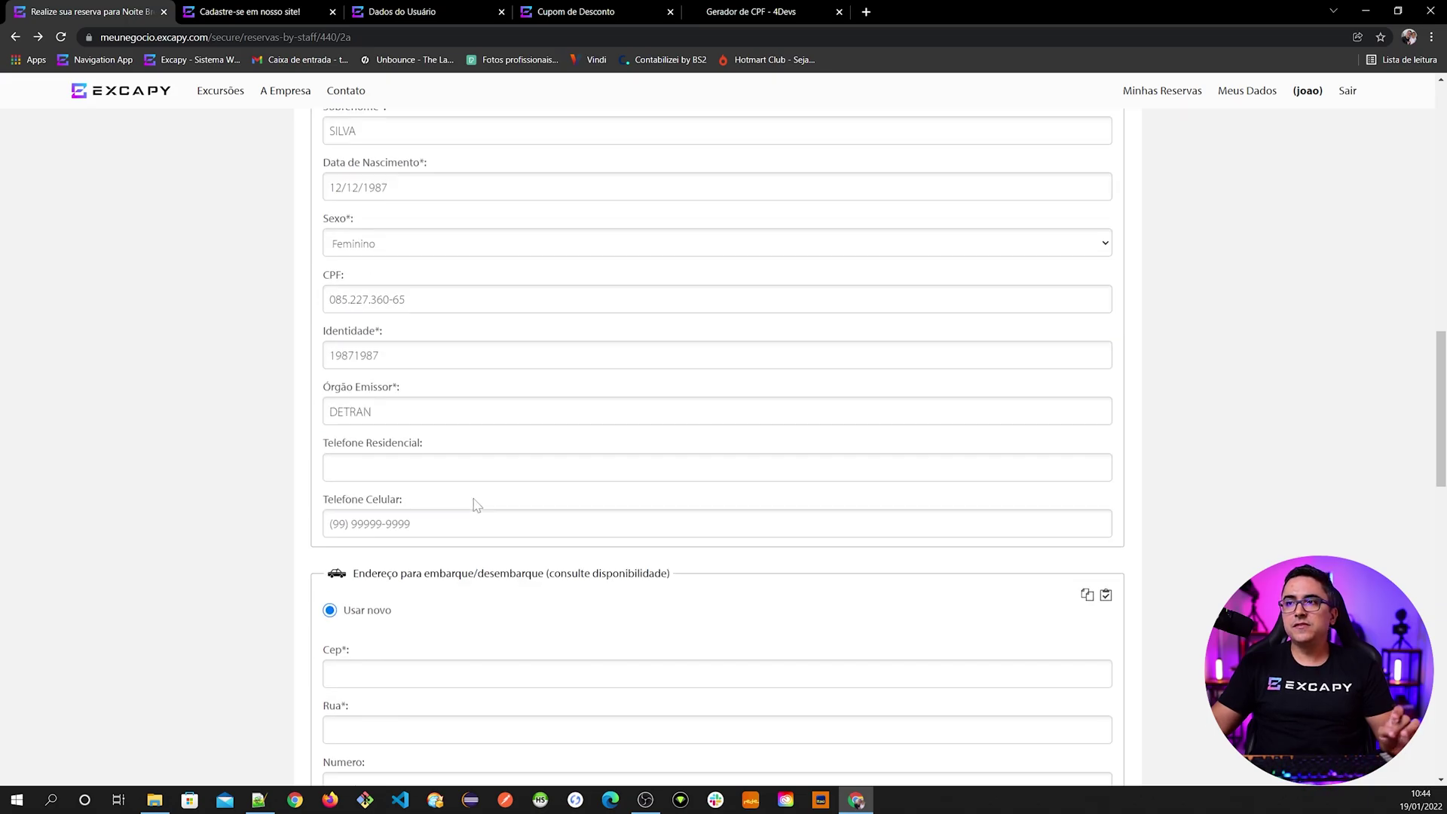
pyautogui.scroll(4, 475, 506)
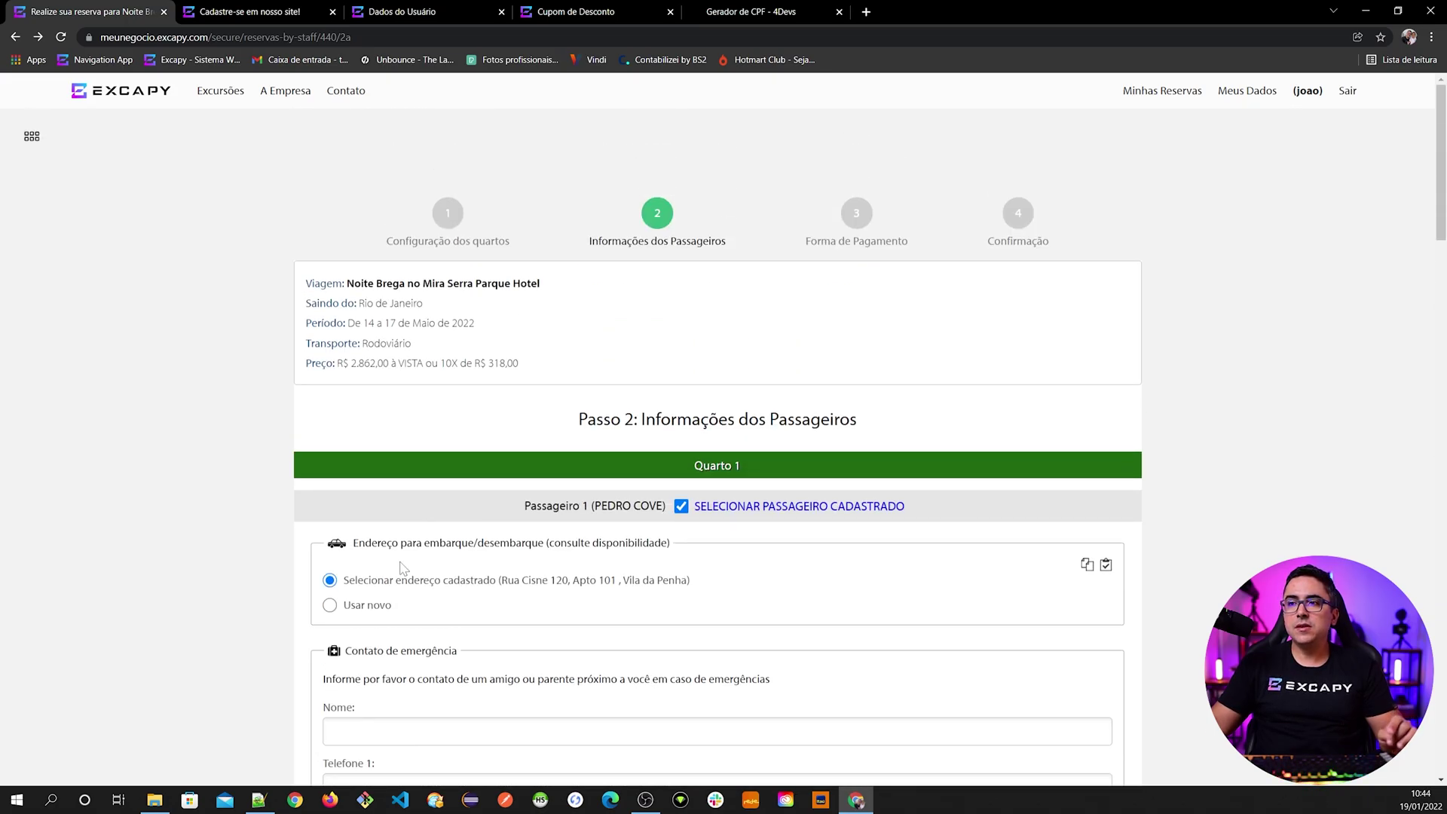
# - Copy Passageiro 1's boarding address into Passageiro 2's address
pyautogui.scroll(-2, 405, 565)
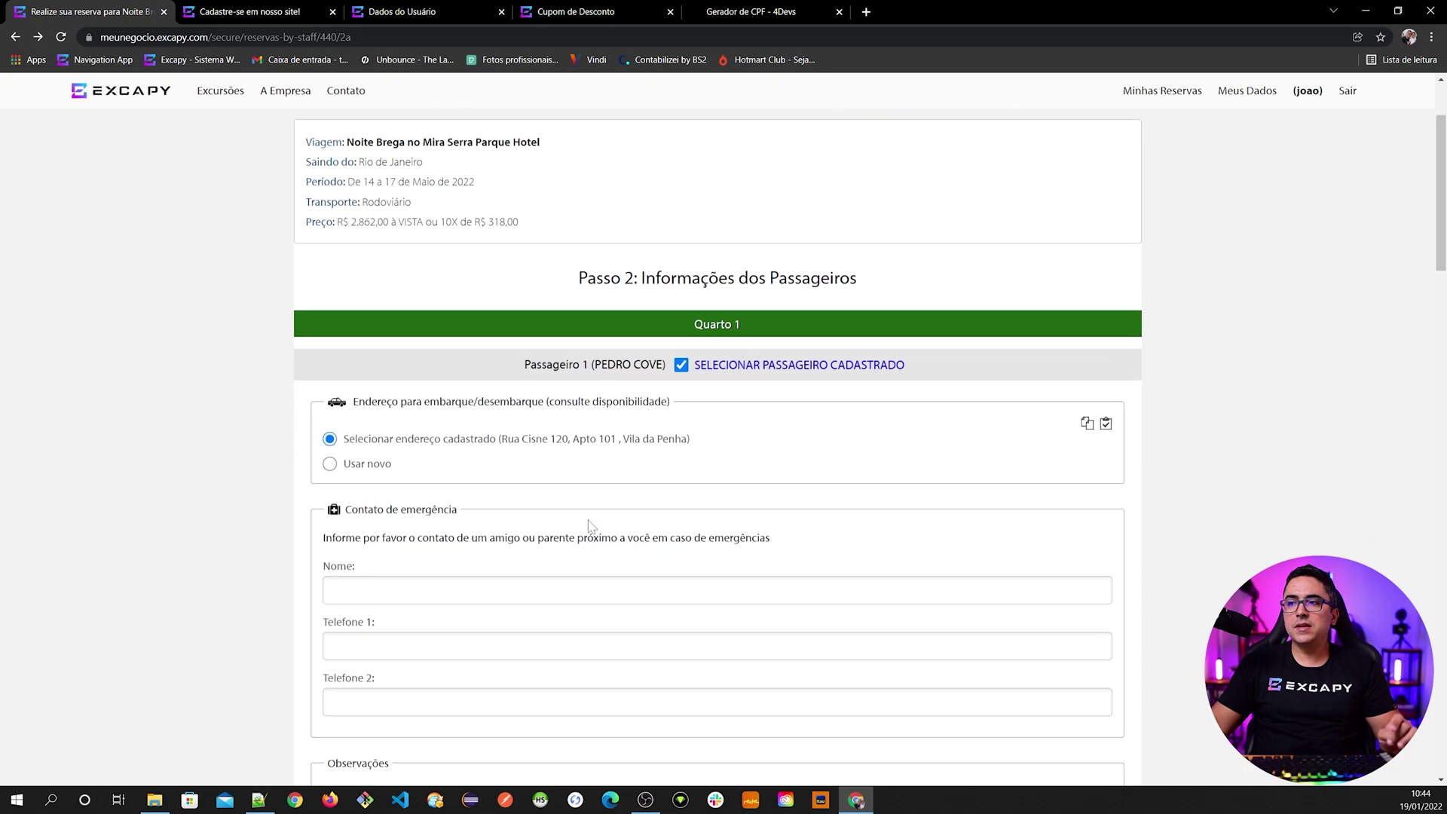
pyautogui.click(1087, 424)
pyautogui.scroll(-15, 1018, 574)
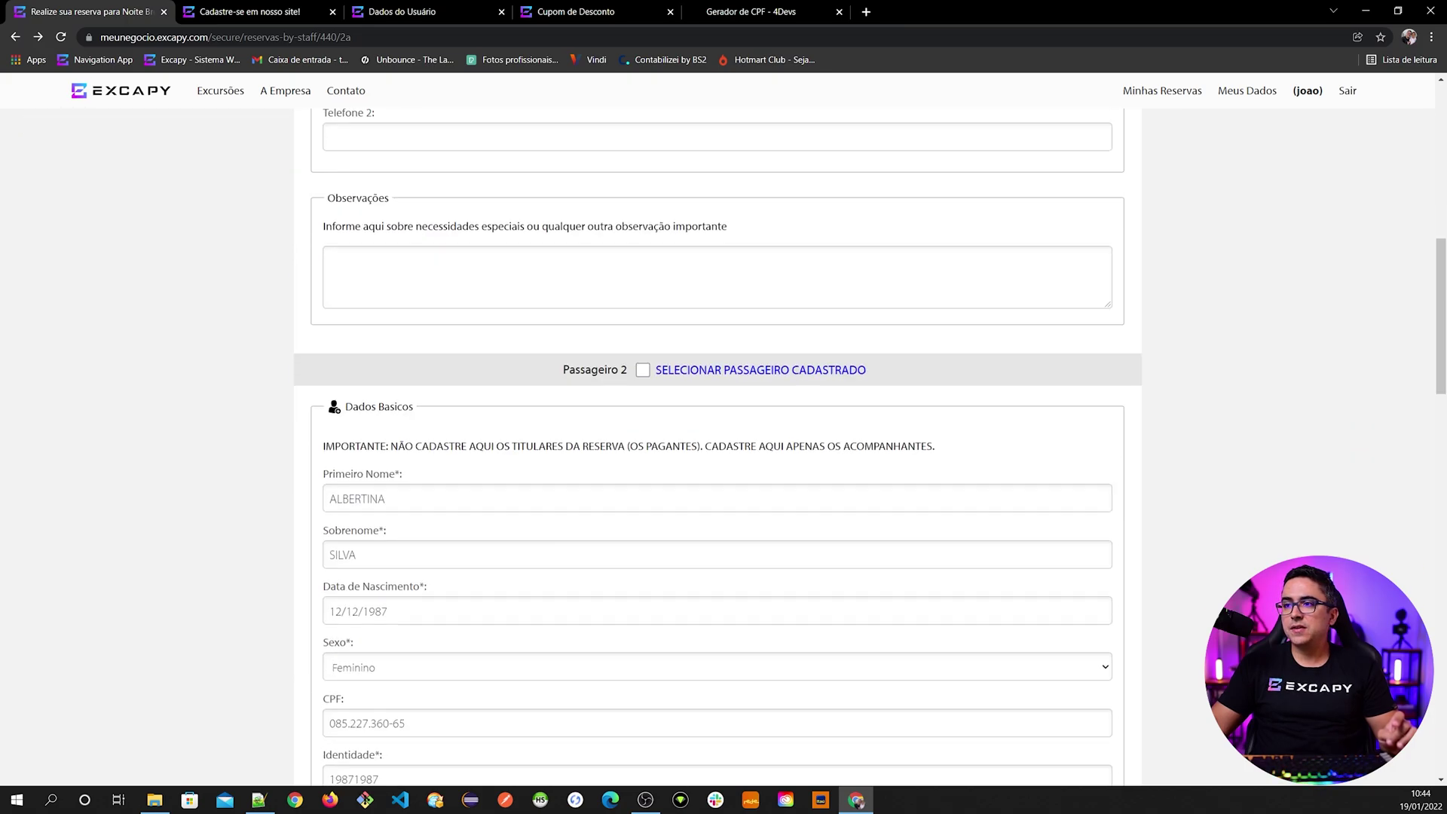
pyautogui.scroll(-2, 1017, 574)
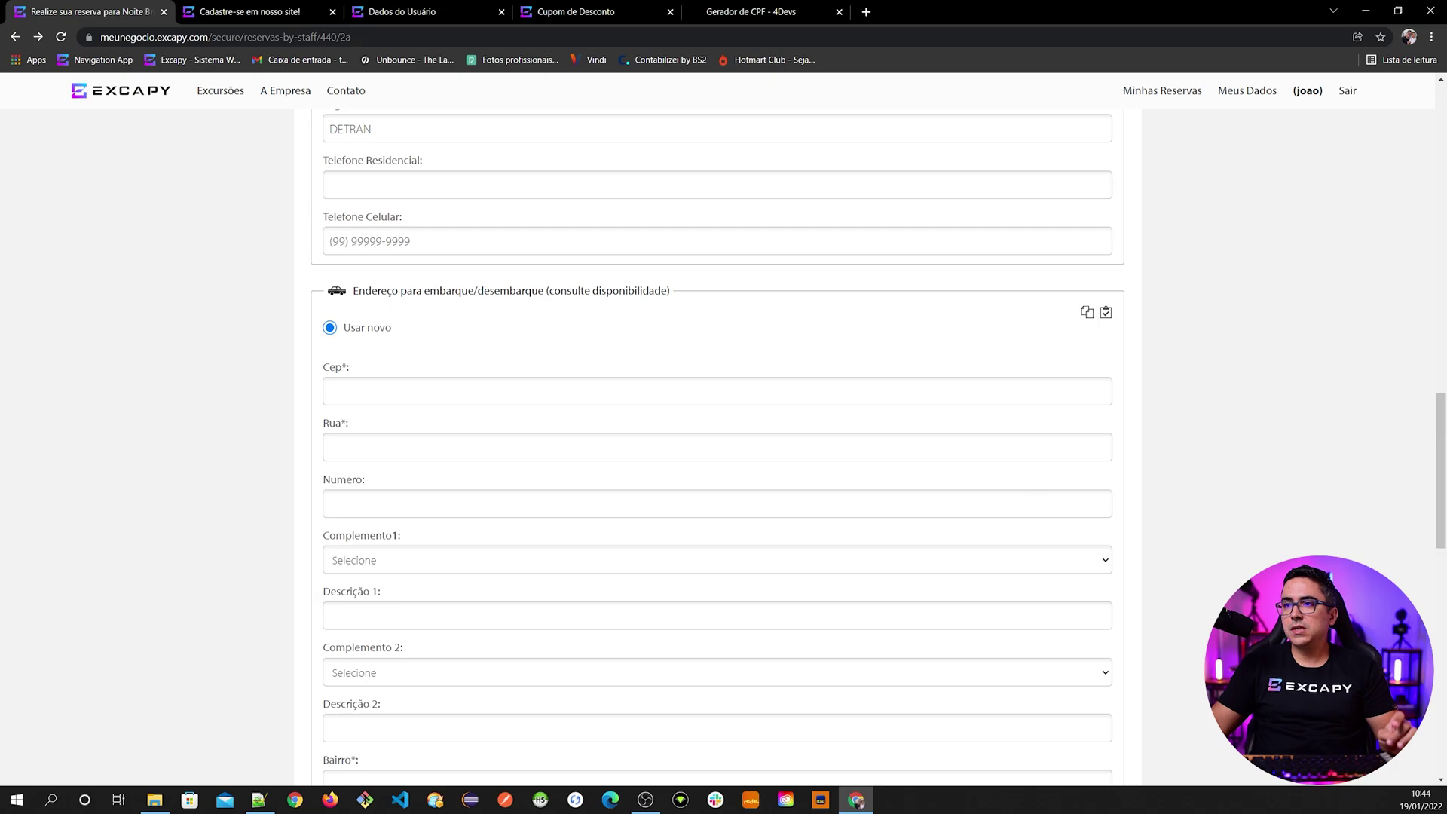
pyautogui.click(1106, 313)
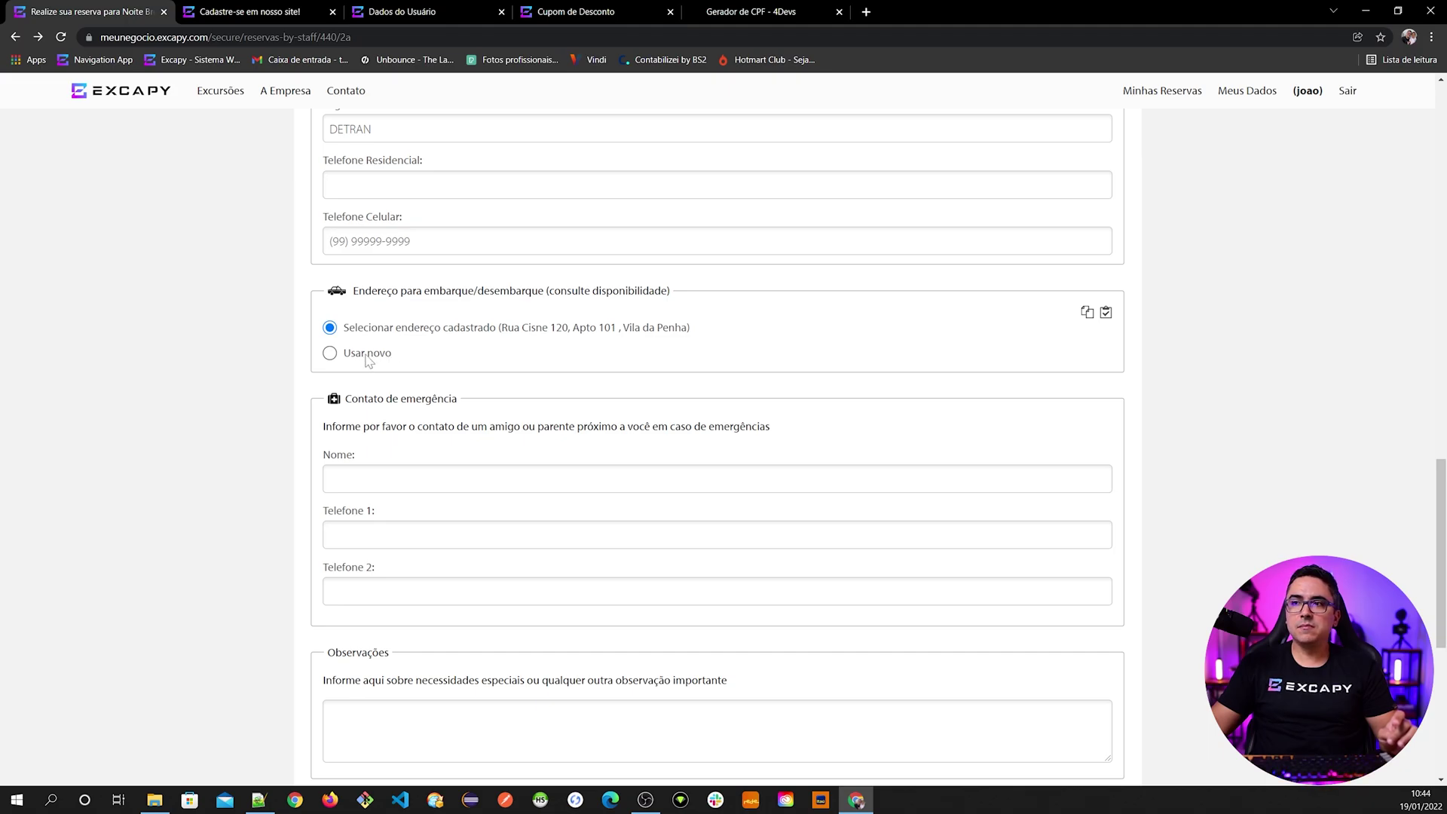
# - Review the filled form and try advancing to the payment step
pyautogui.scroll(3, 369, 362)
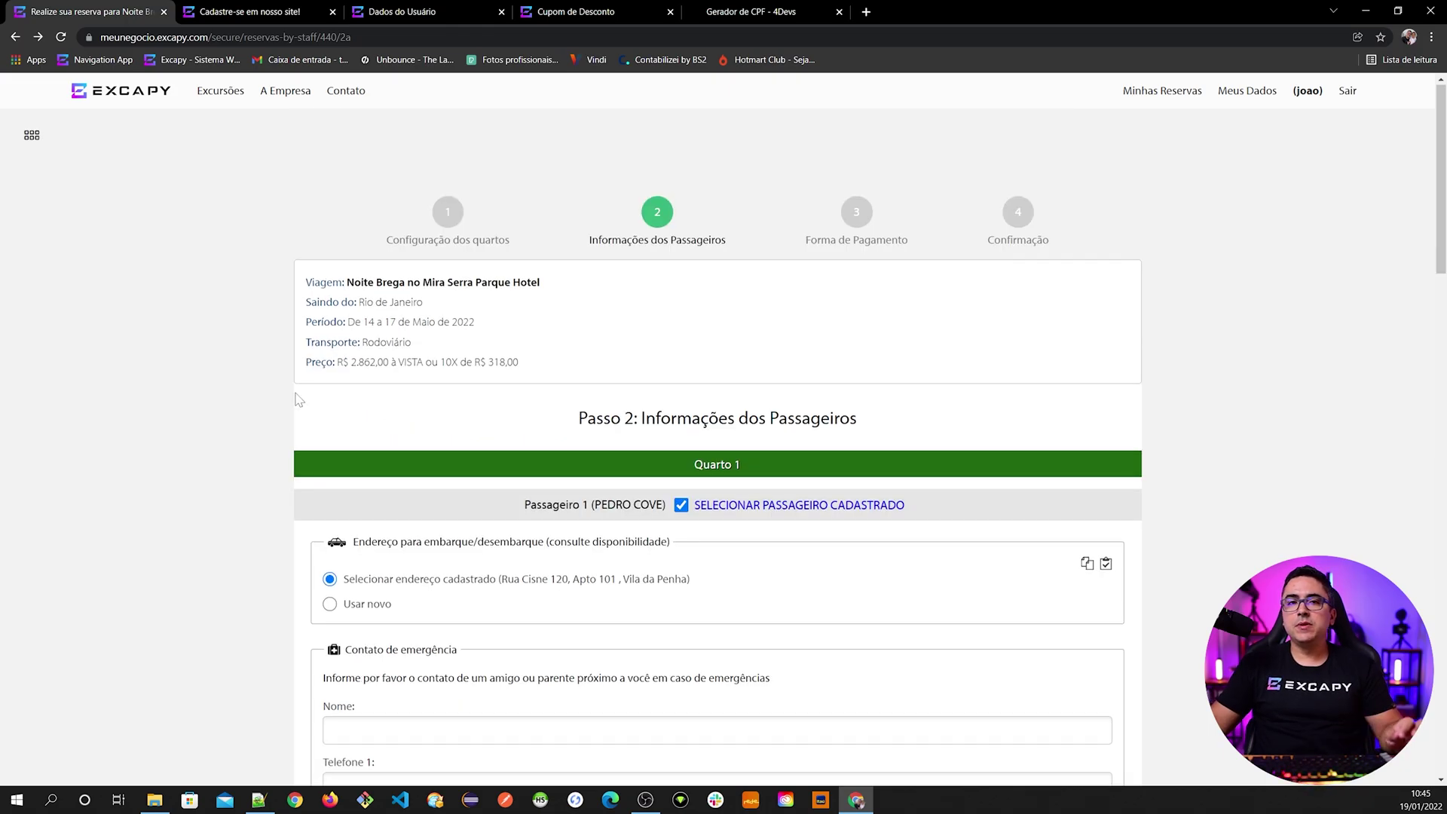
pyautogui.scroll(-1, 420, 422)
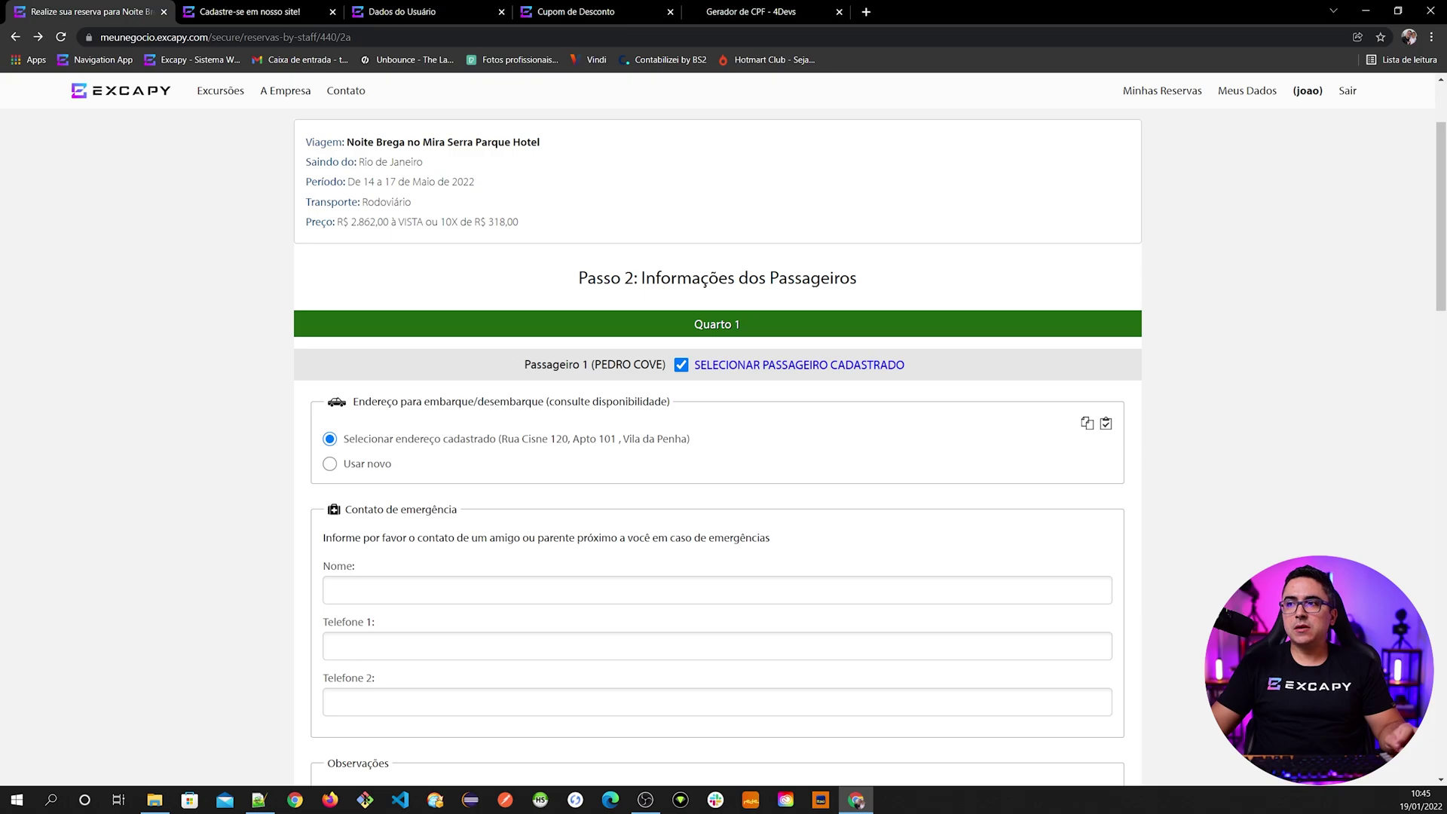
pyautogui.scroll(-8, 478, 491)
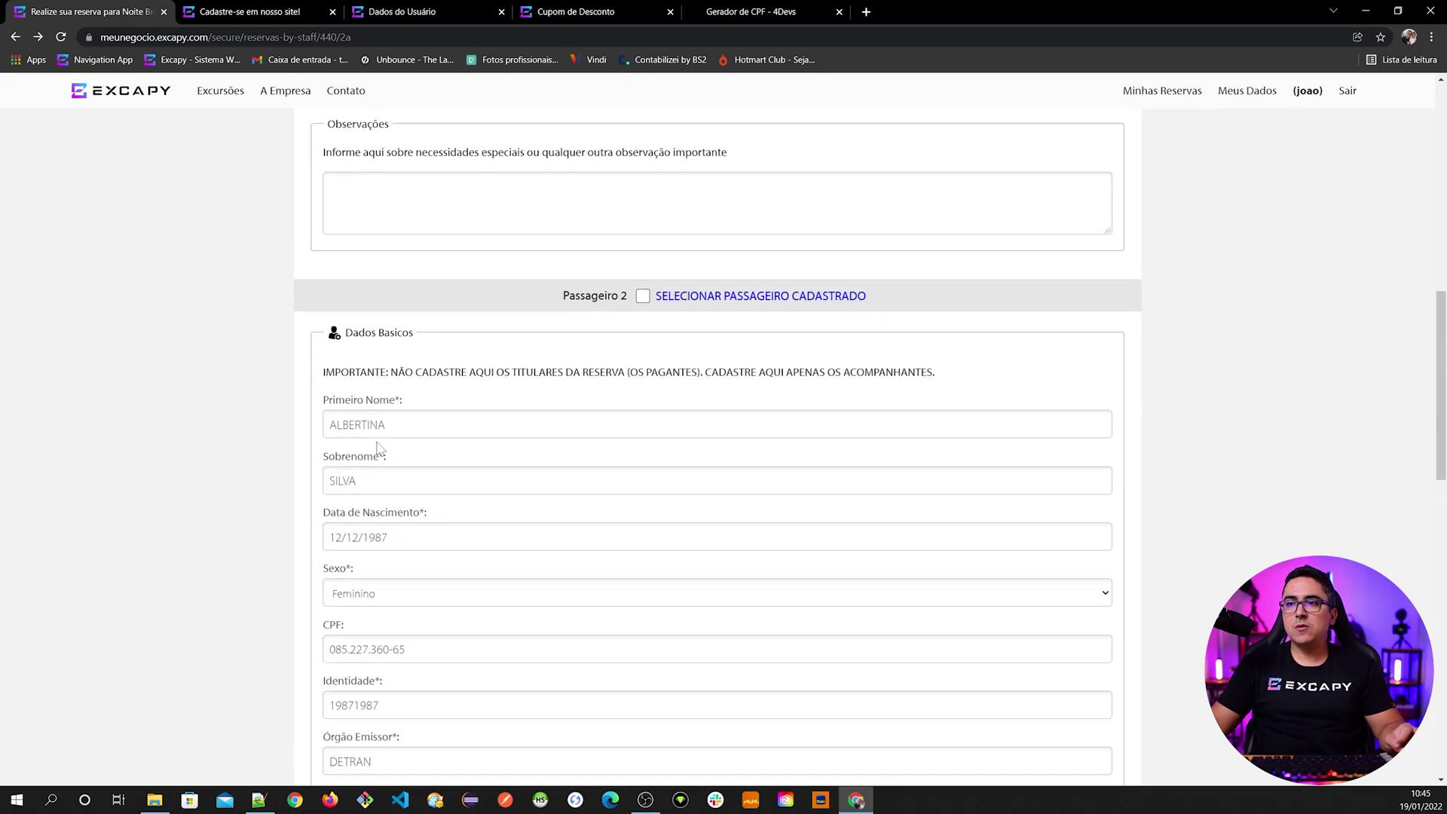
pyautogui.scroll(-2, 379, 448)
pyautogui.scroll(-6, 380, 449)
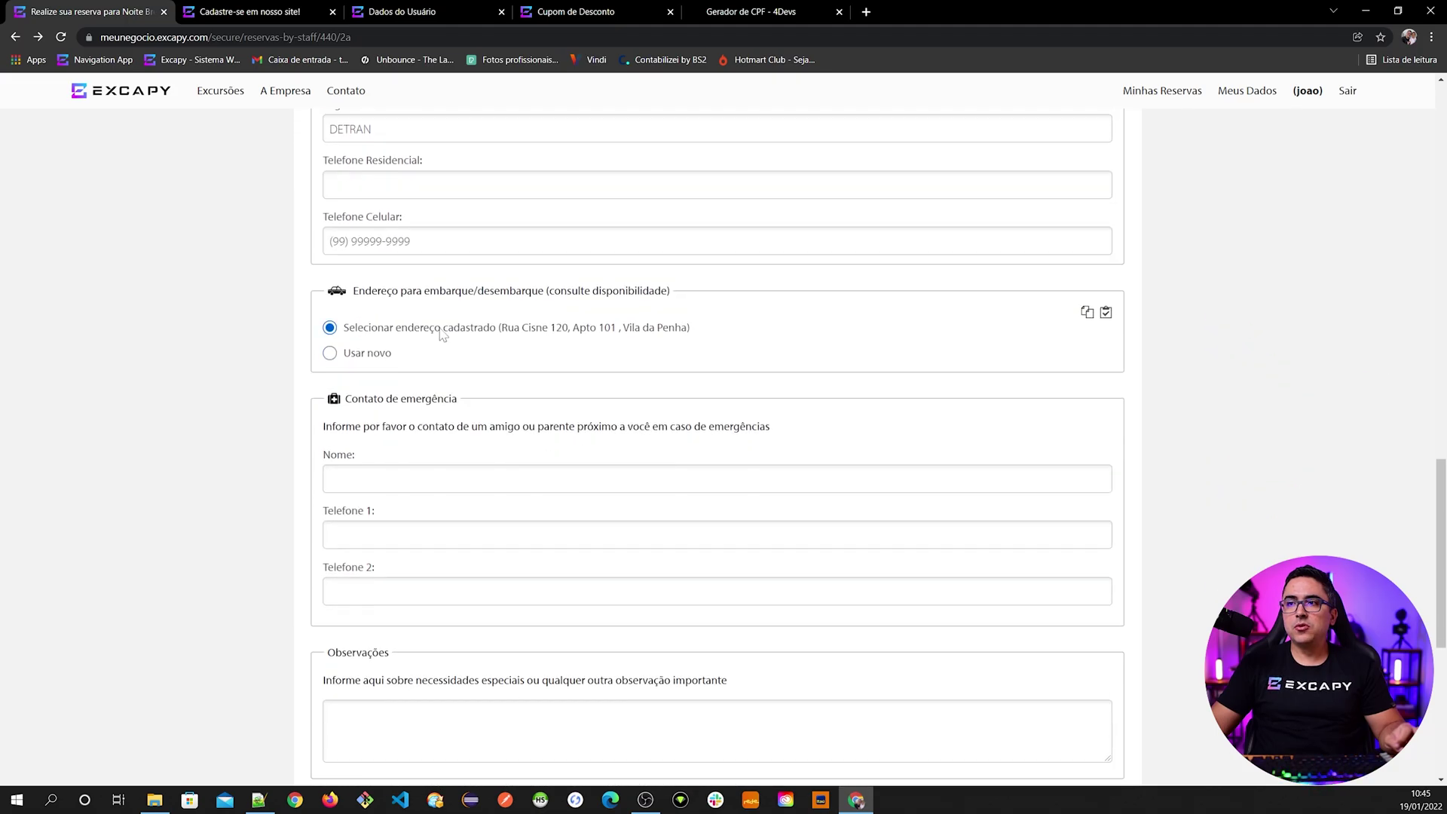
pyautogui.scroll(15, 494, 505)
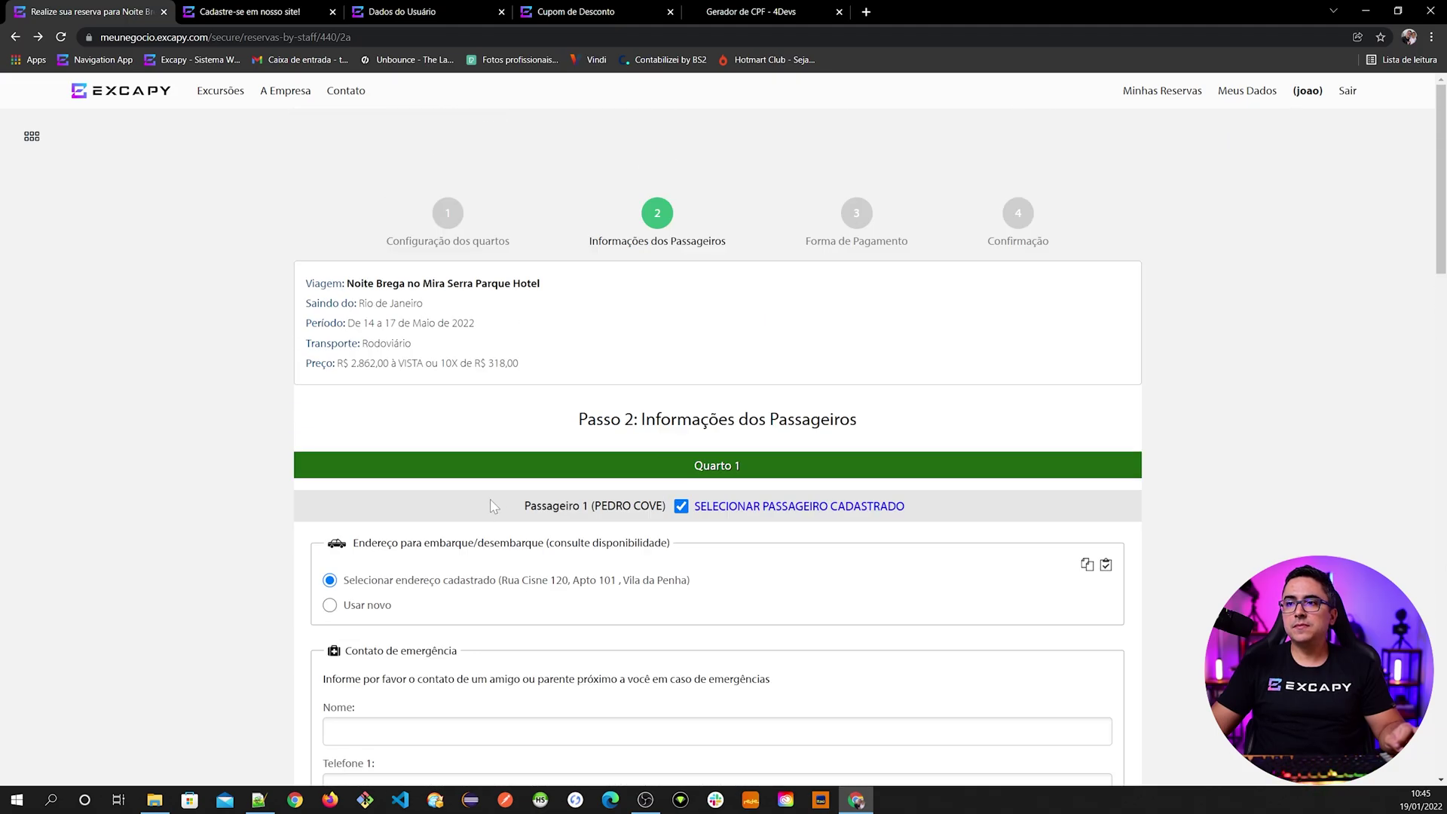
pyautogui.scroll(-6, 477, 535)
pyautogui.scroll(5, 452, 332)
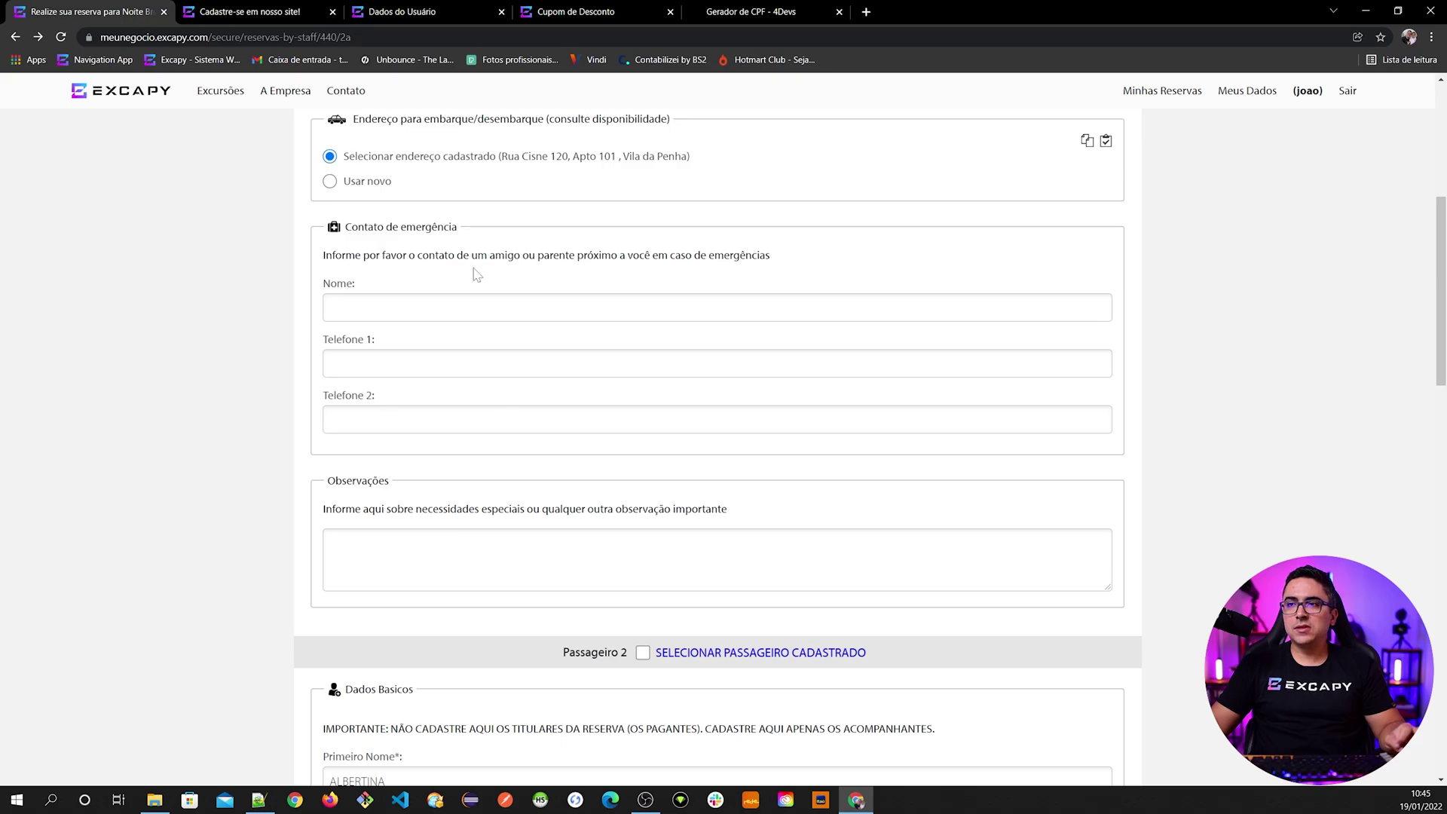
pyautogui.scroll(-5, 393, 504)
pyautogui.scroll(-13, 249, 468)
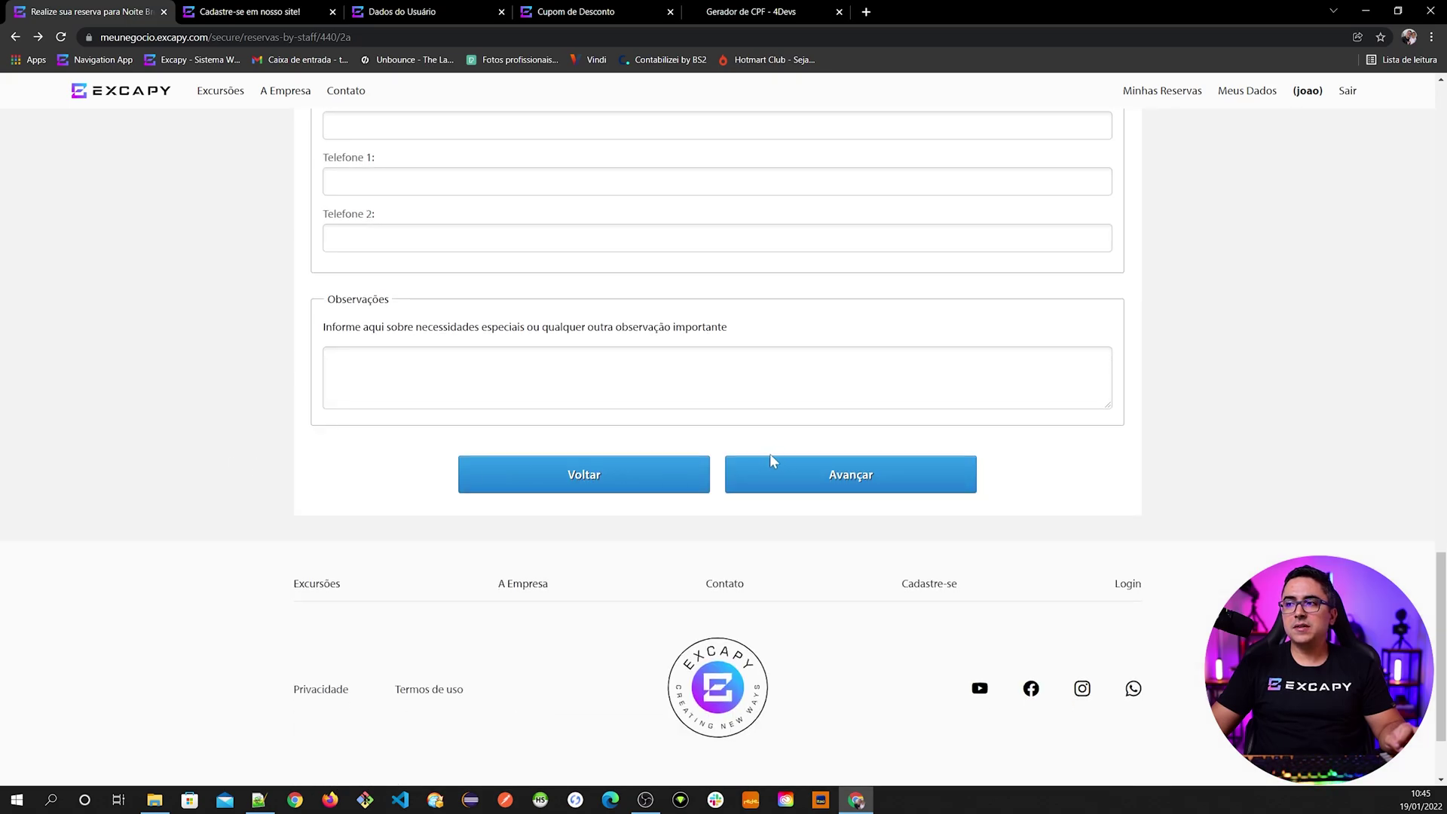
pyautogui.click(803, 489)
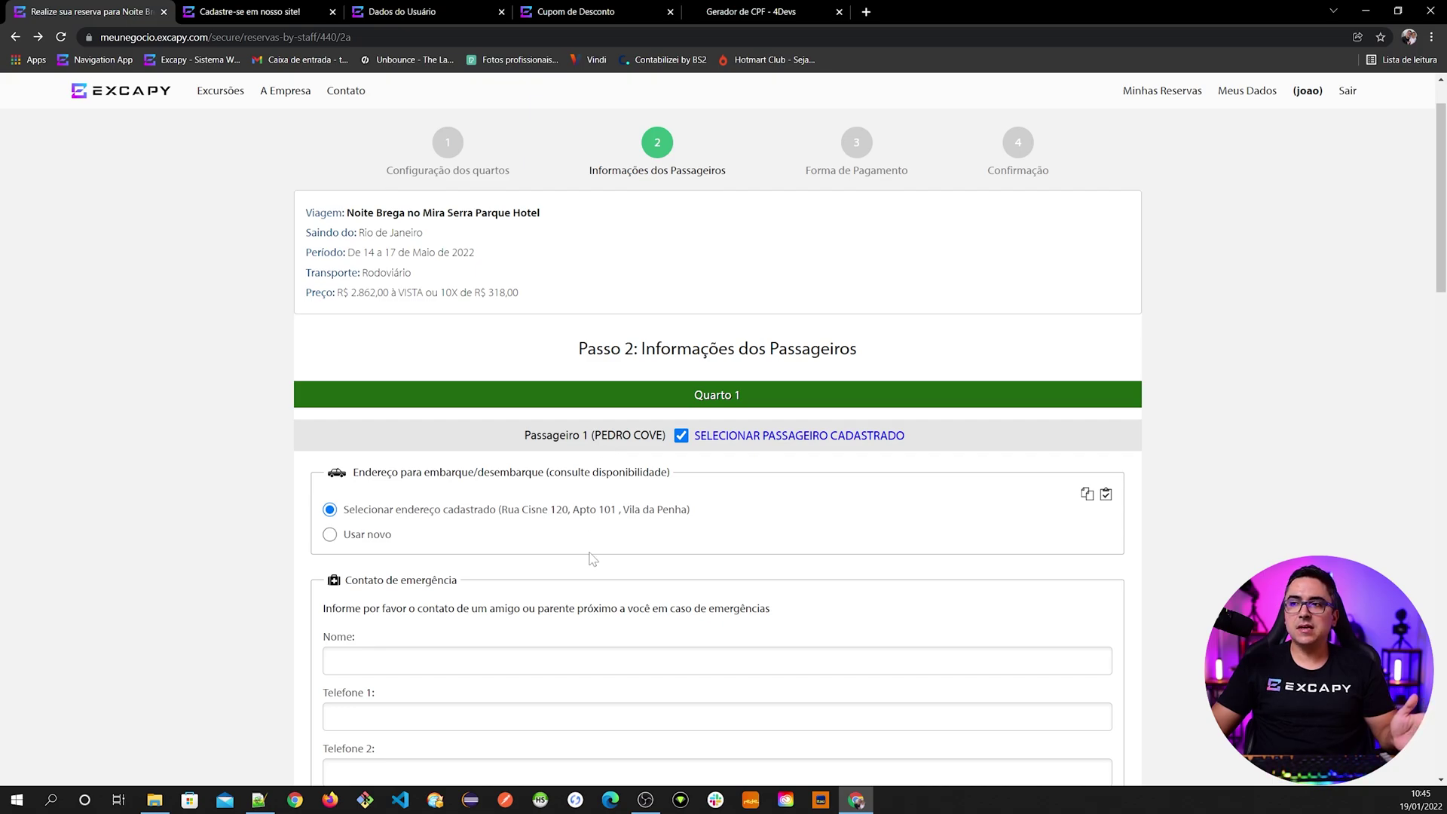
# - Unlink Passageiro 1 from the registered passenger, leaving blank Dados Basicos fields
pyautogui.scroll(-9, 593, 558)
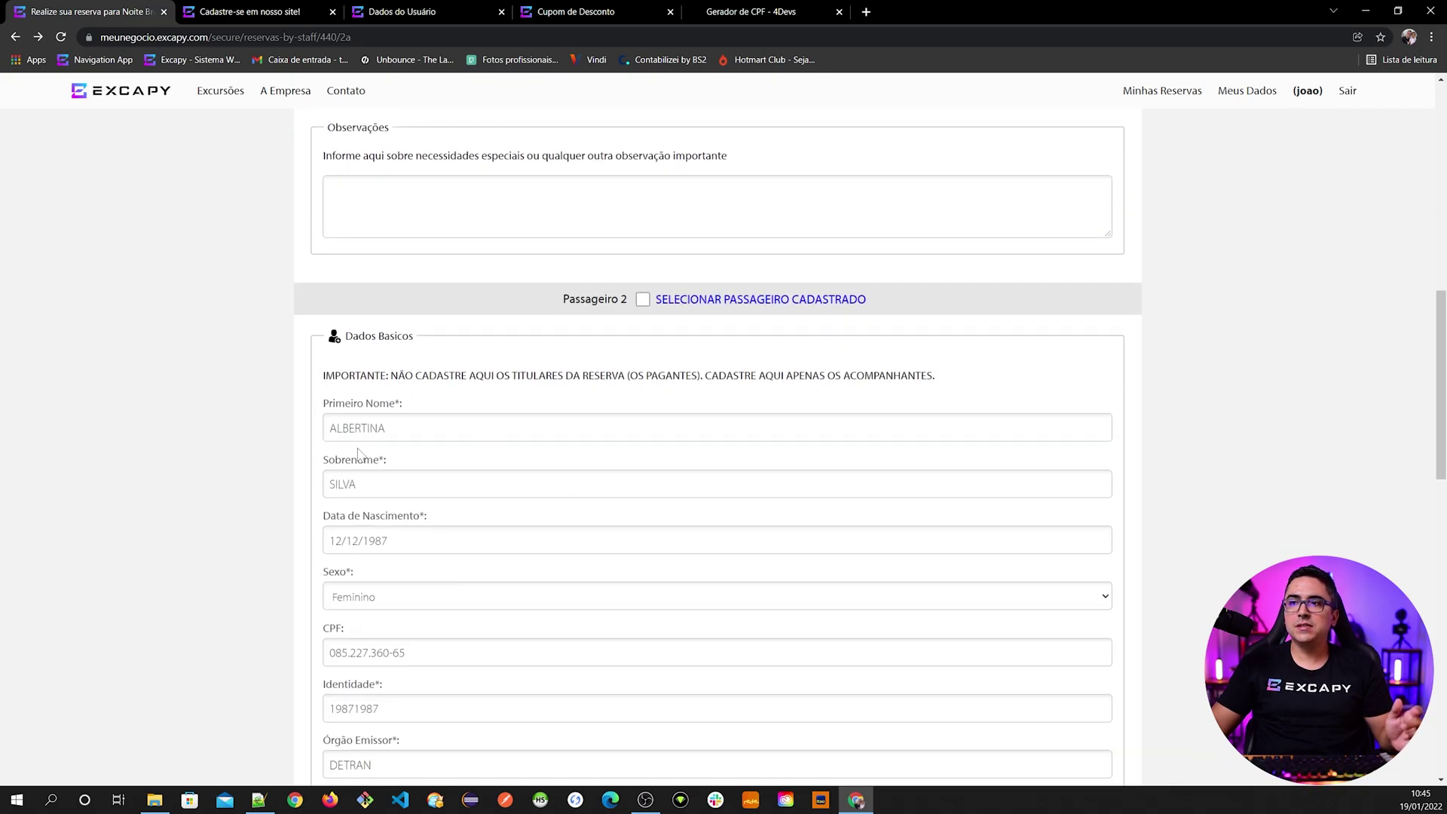
pyautogui.scroll(8, 402, 533)
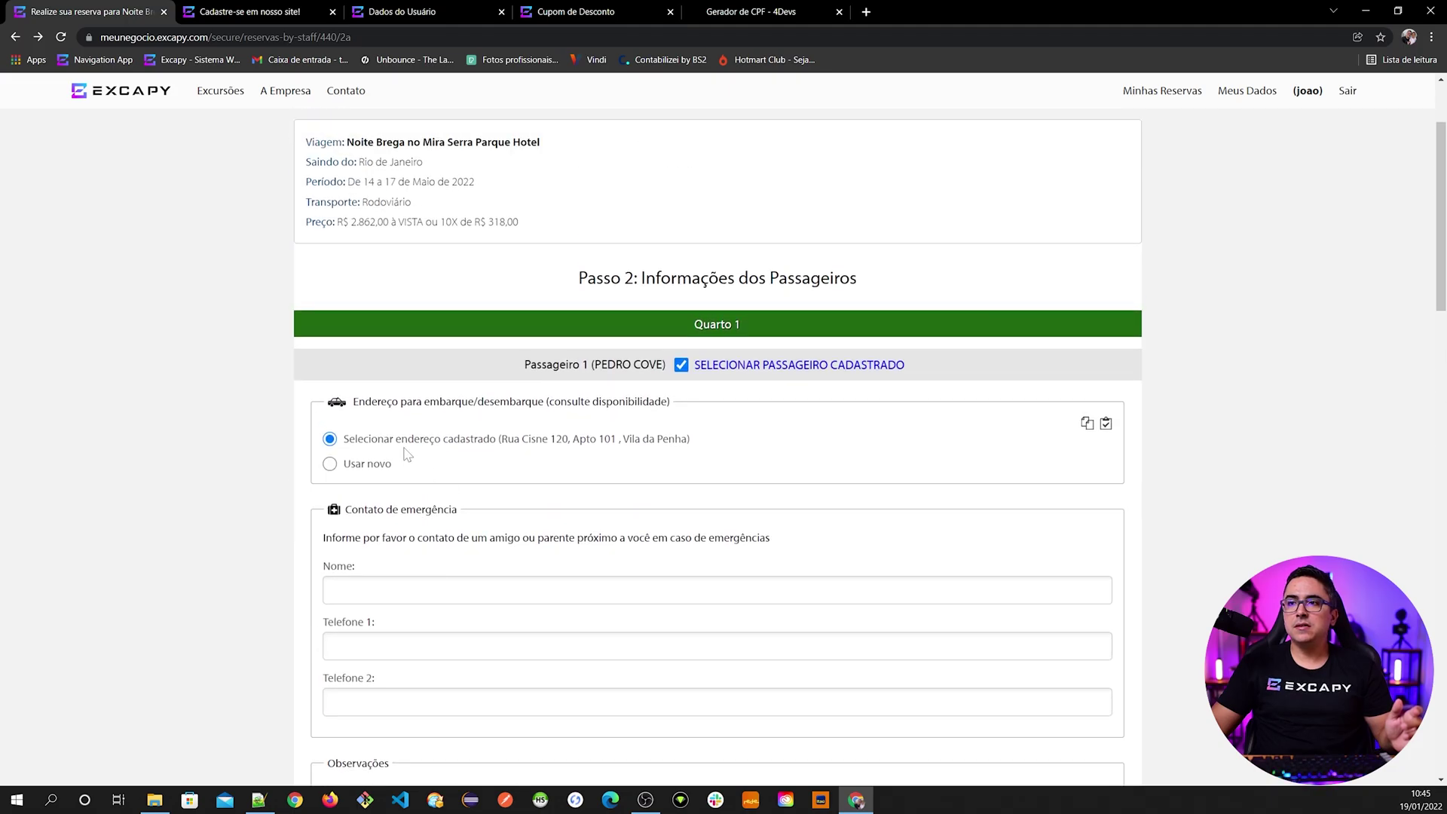
pyautogui.click(743, 369)
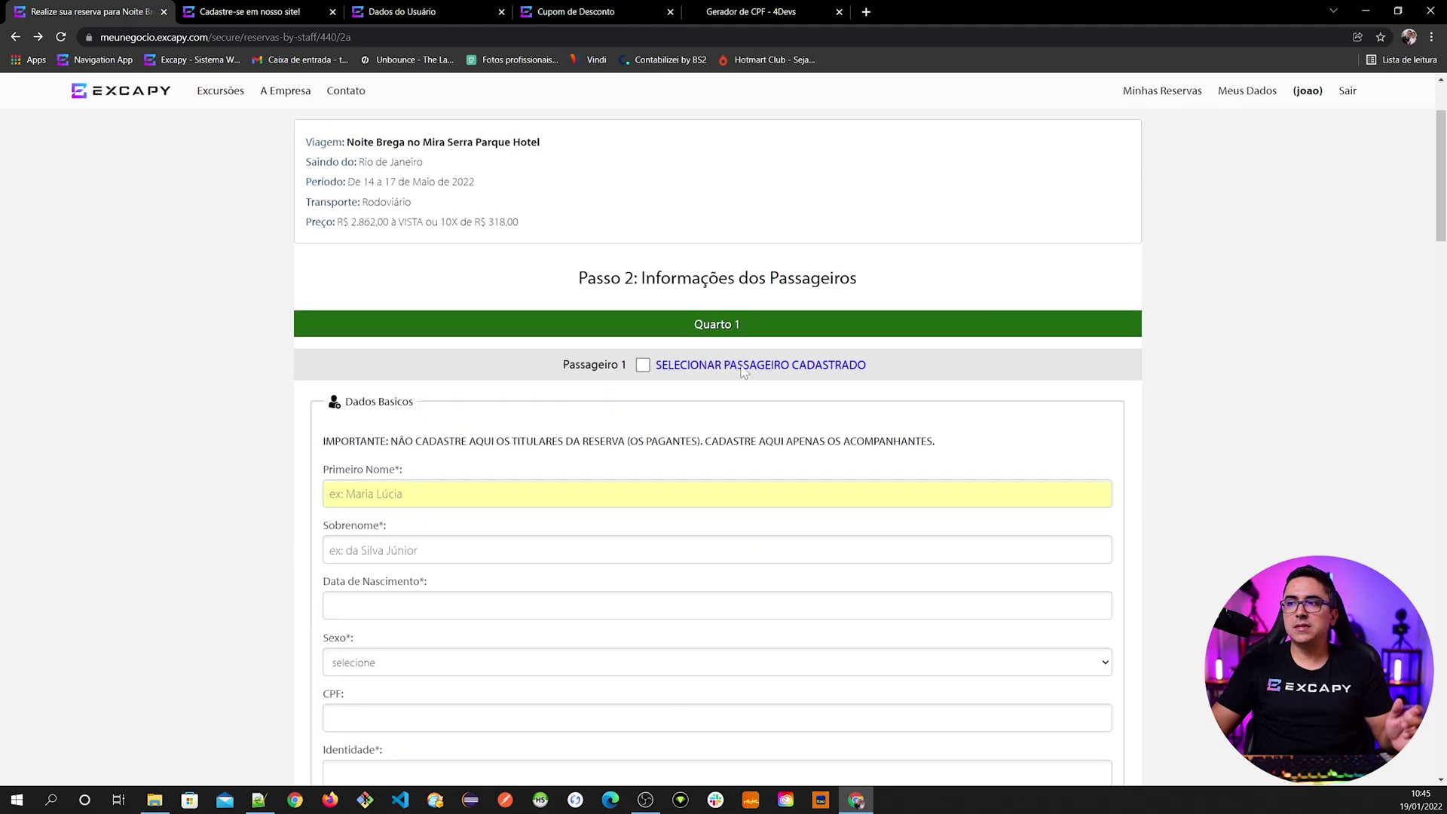
pyautogui.scroll(-1, 429, 463)
# - Make passenger 1 a registered passenger found by name search, using their registered boarding address
pyautogui.click(361, 426)
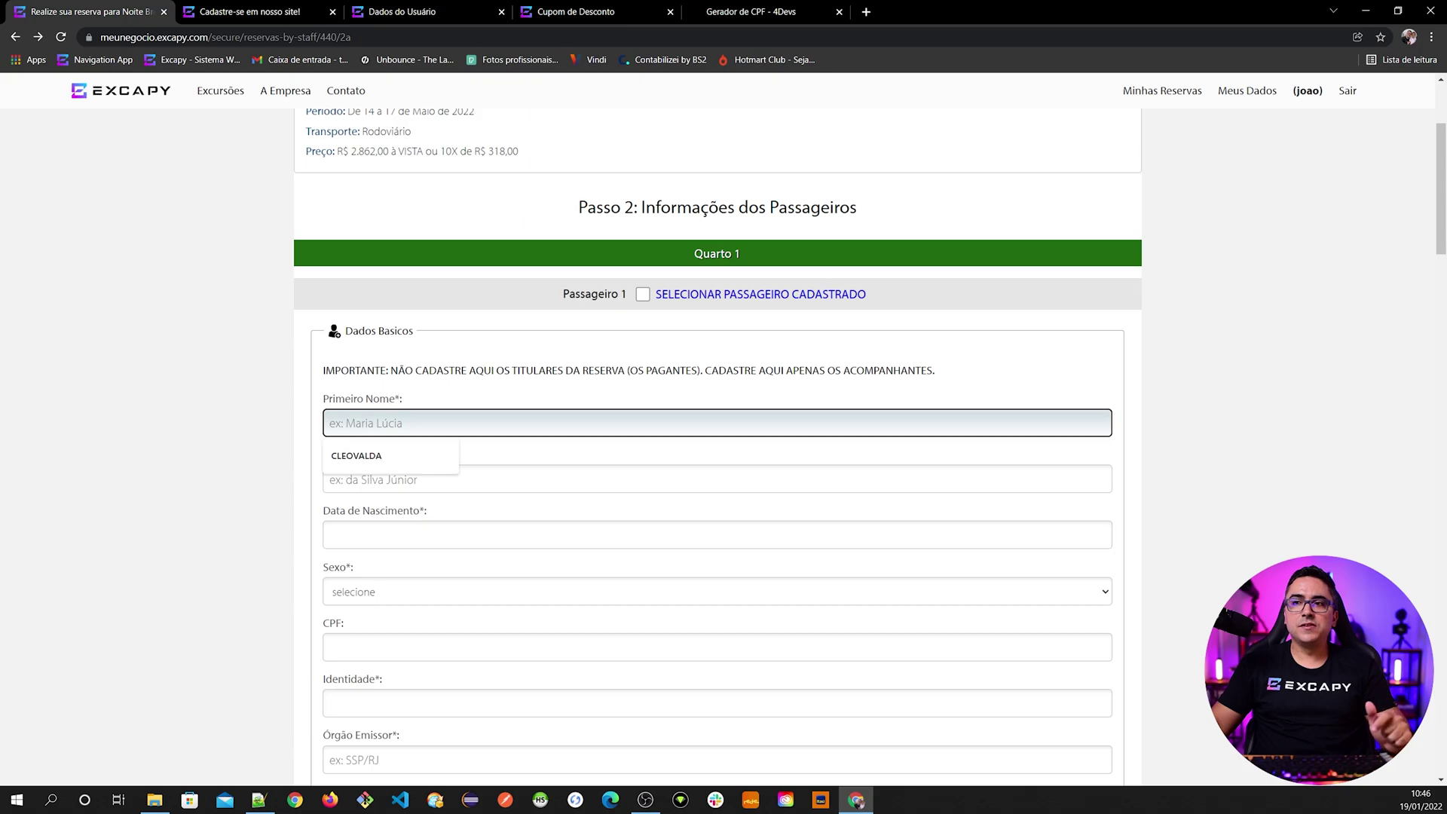
pyautogui.click(265, 419)
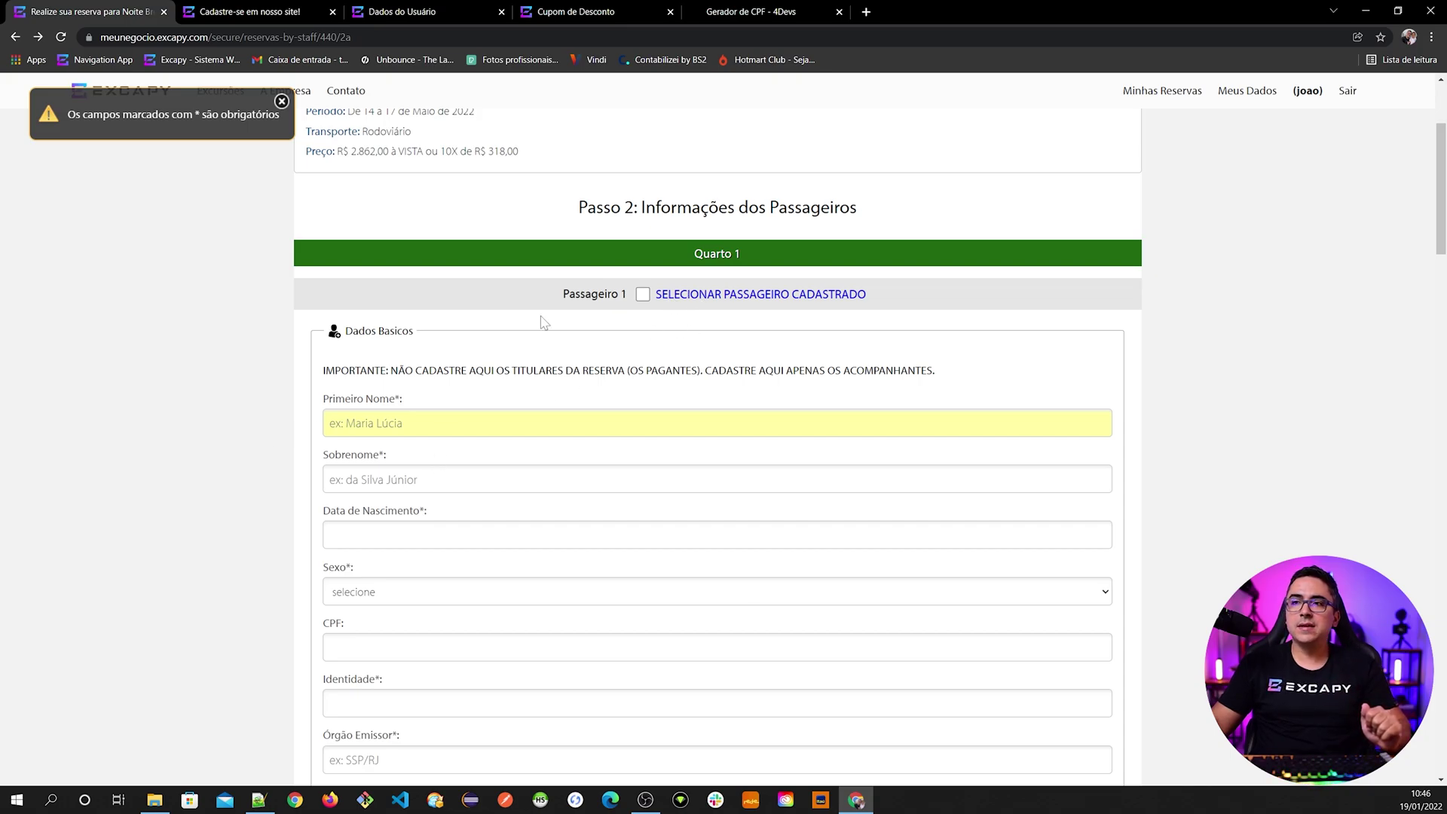
pyautogui.click(442, 423)
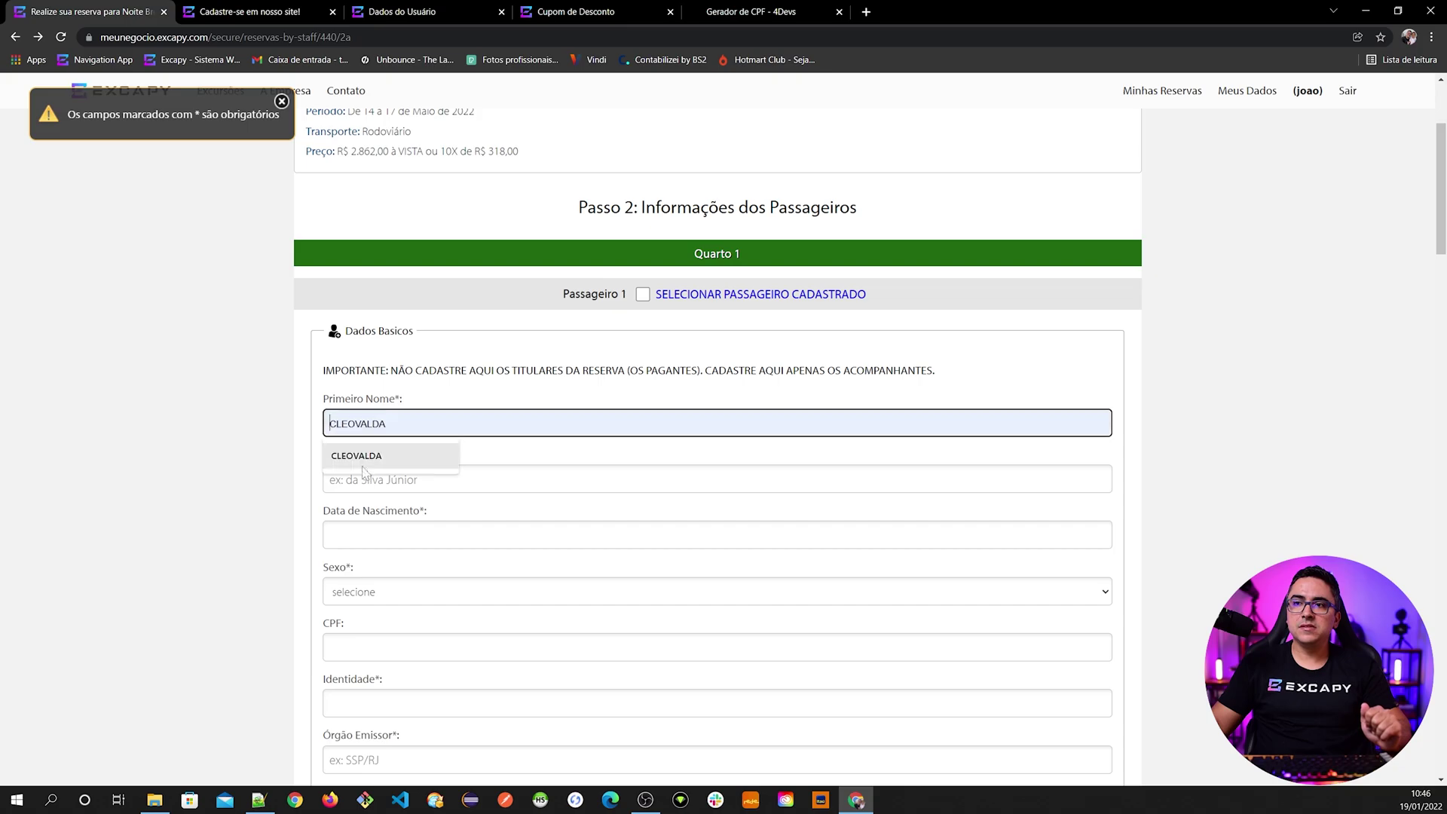
pyautogui.scroll(-5, 453, 490)
pyautogui.scroll(7, 527, 559)
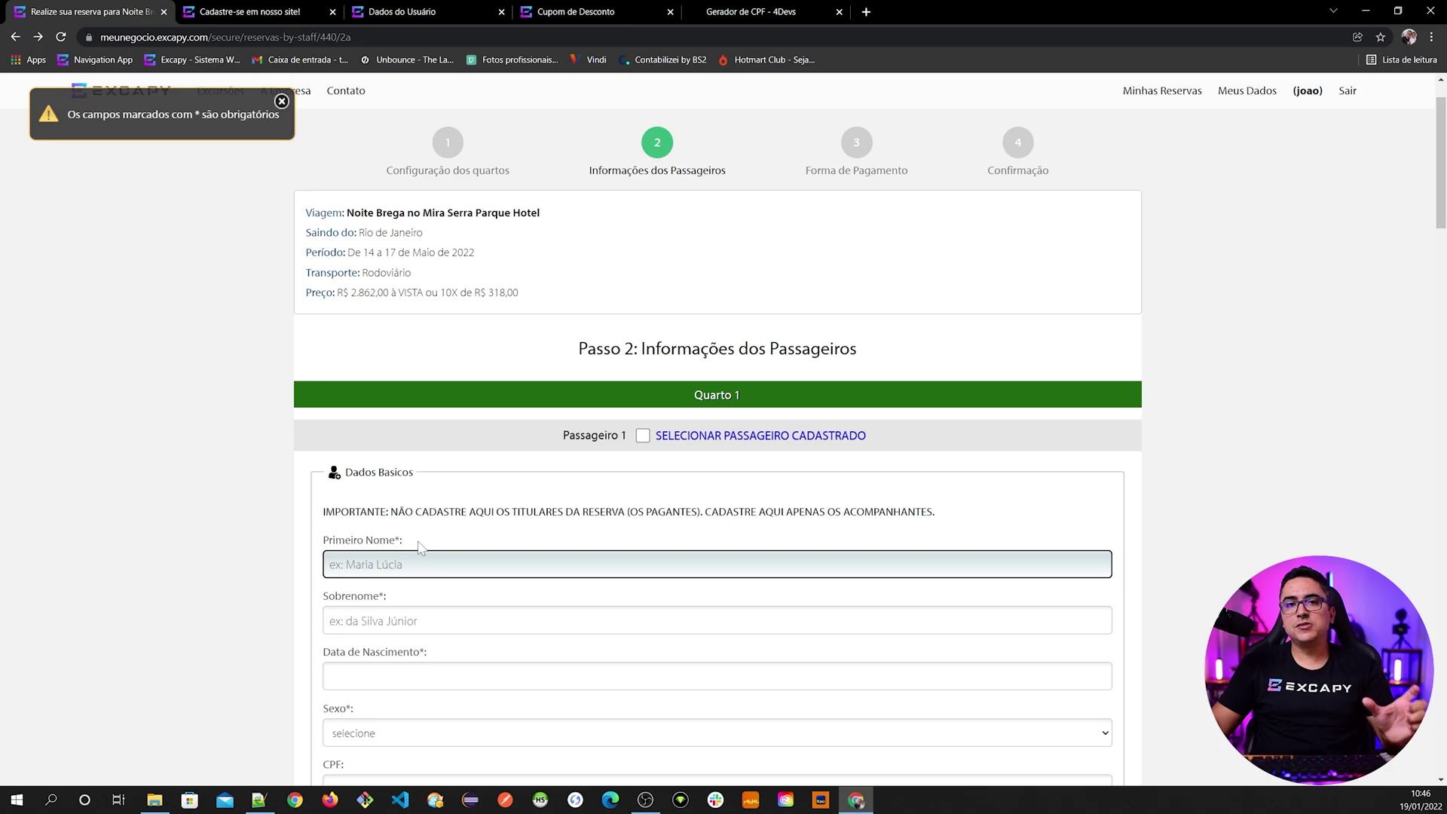
pyautogui.click(642, 435)
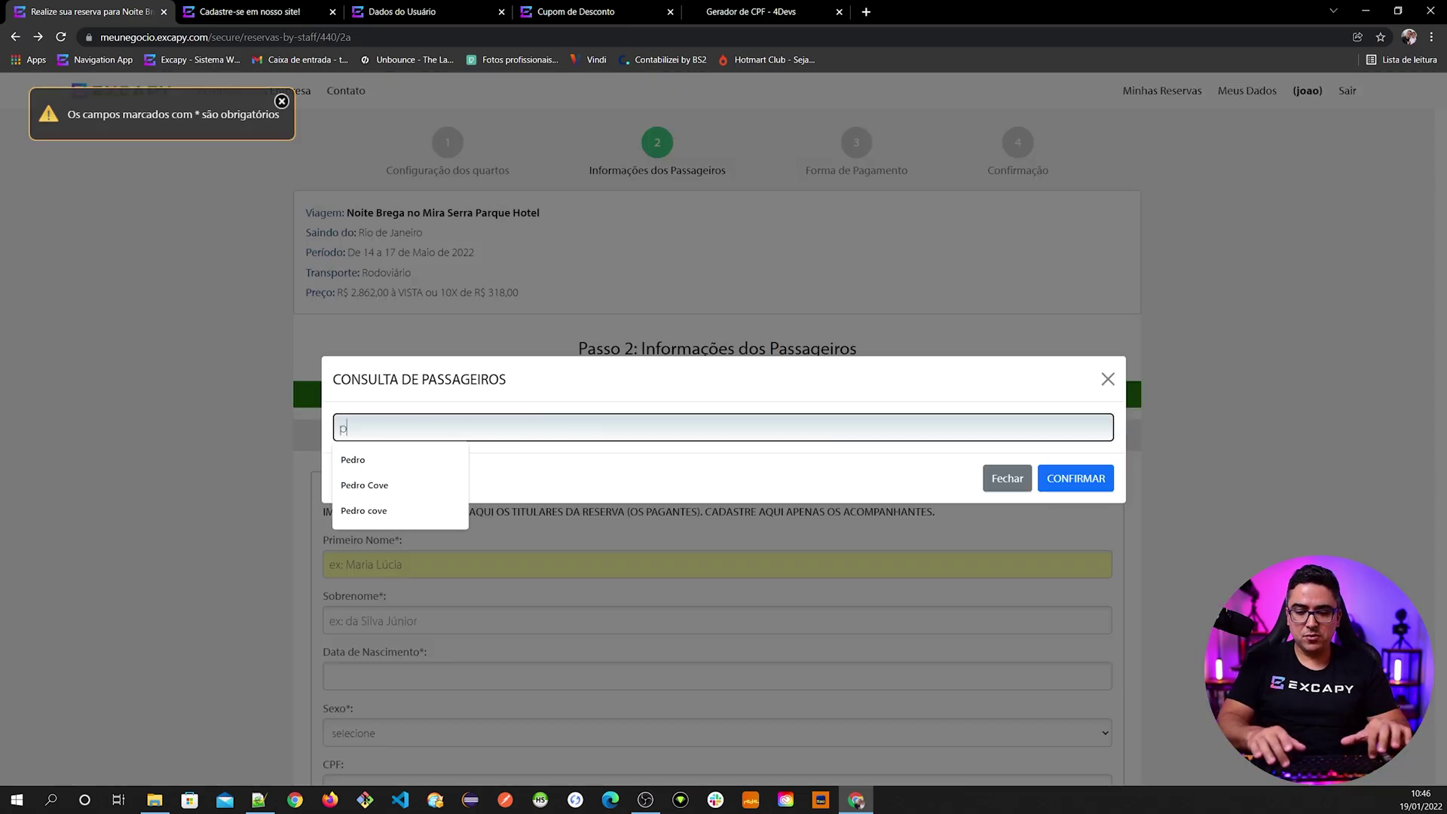
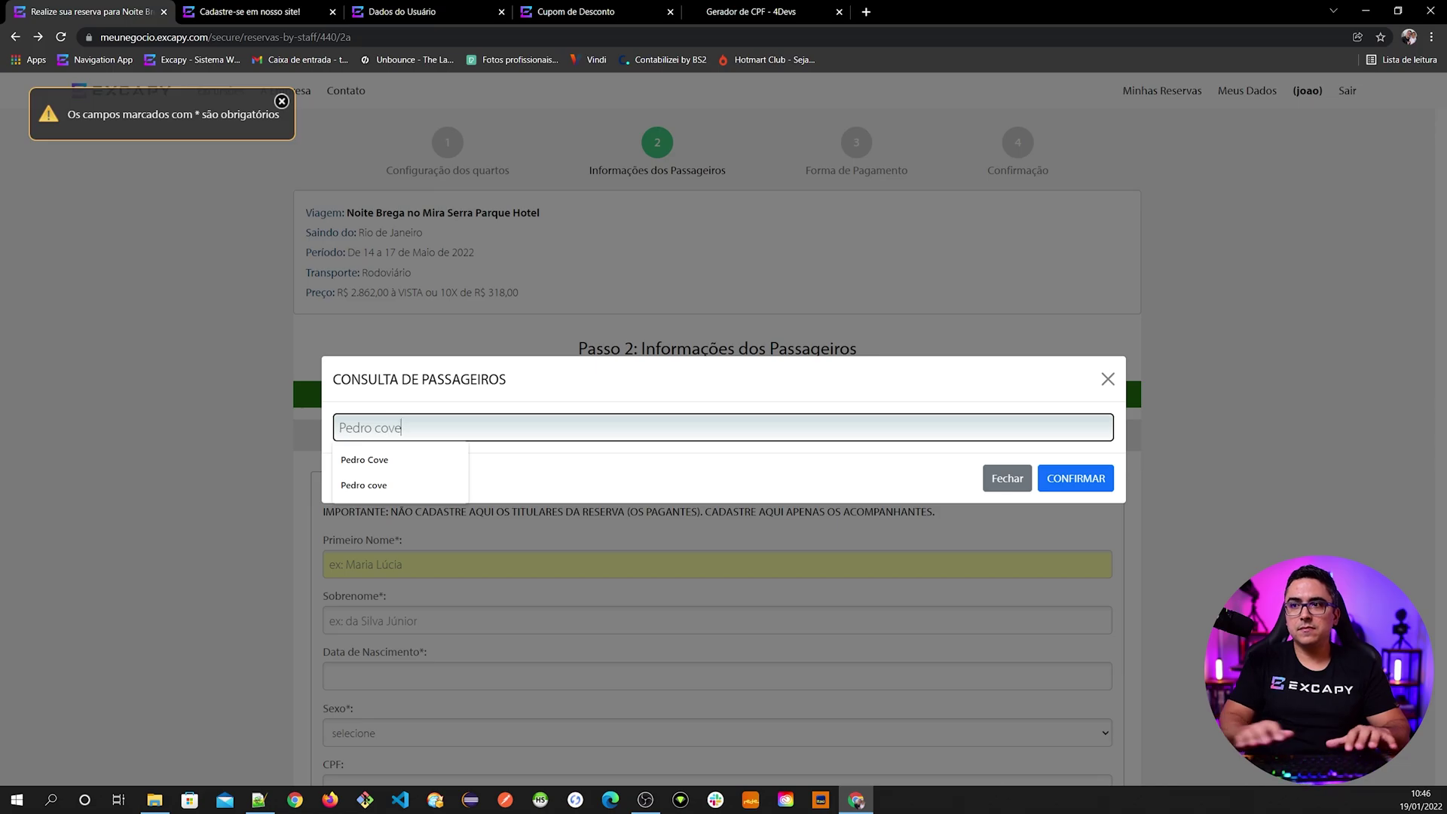
pyautogui.click(1076, 478)
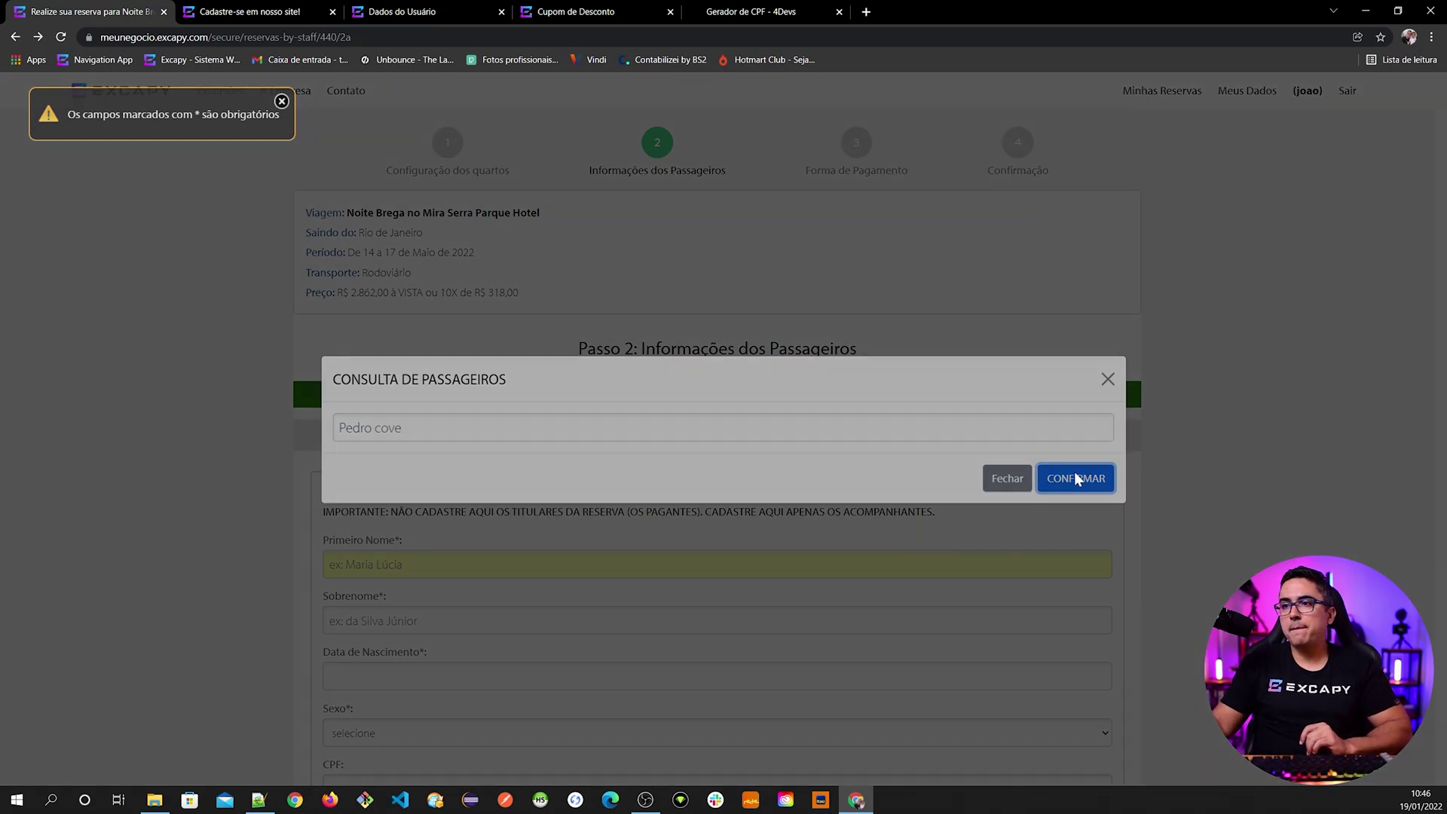
pyautogui.click(418, 428)
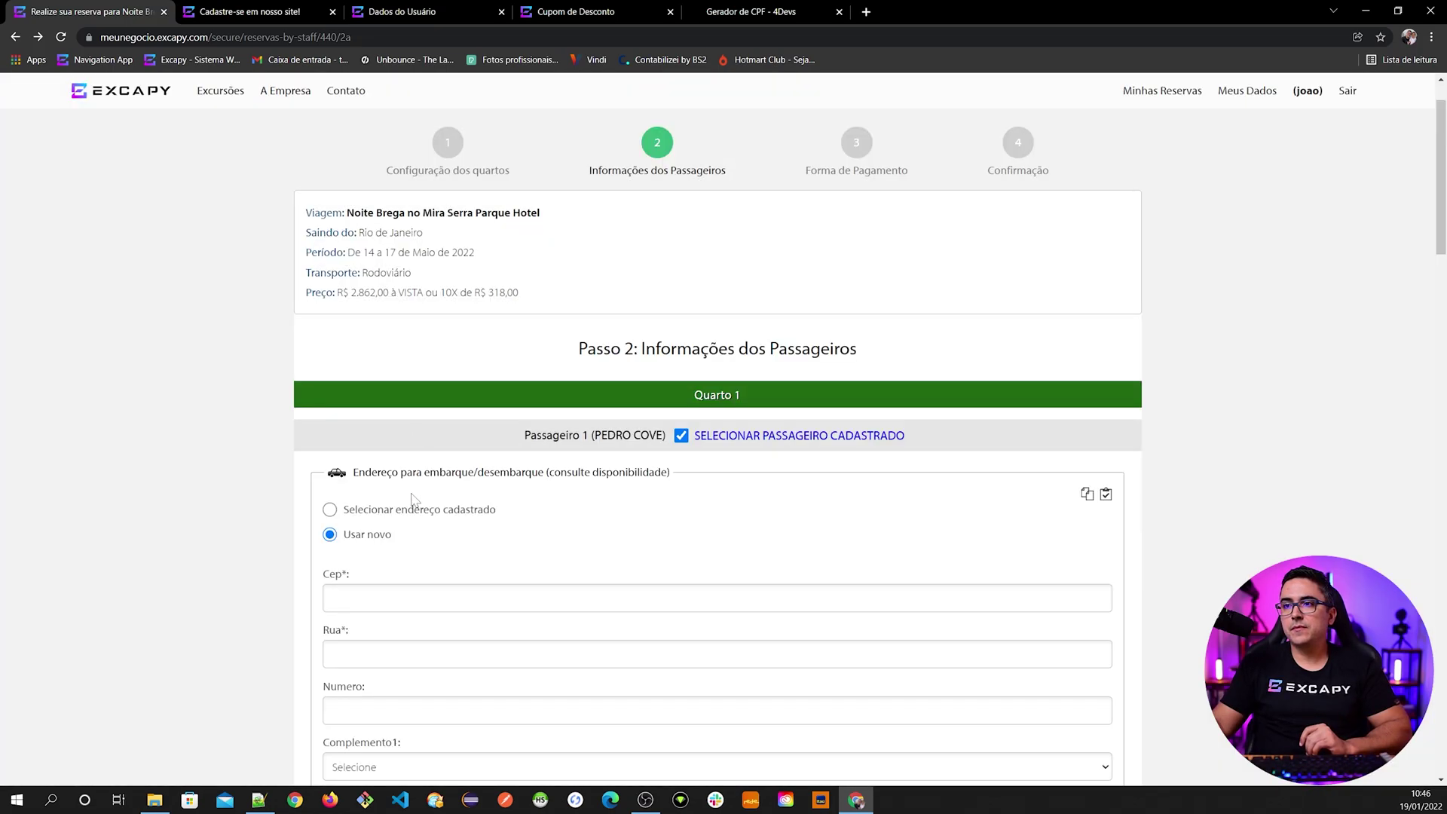
pyautogui.click(408, 516)
pyautogui.click(440, 437)
# - Advance the booking to Passo 3: Forma de Pagamento
pyautogui.scroll(-3, 559, 507)
pyautogui.scroll(-10, 587, 468)
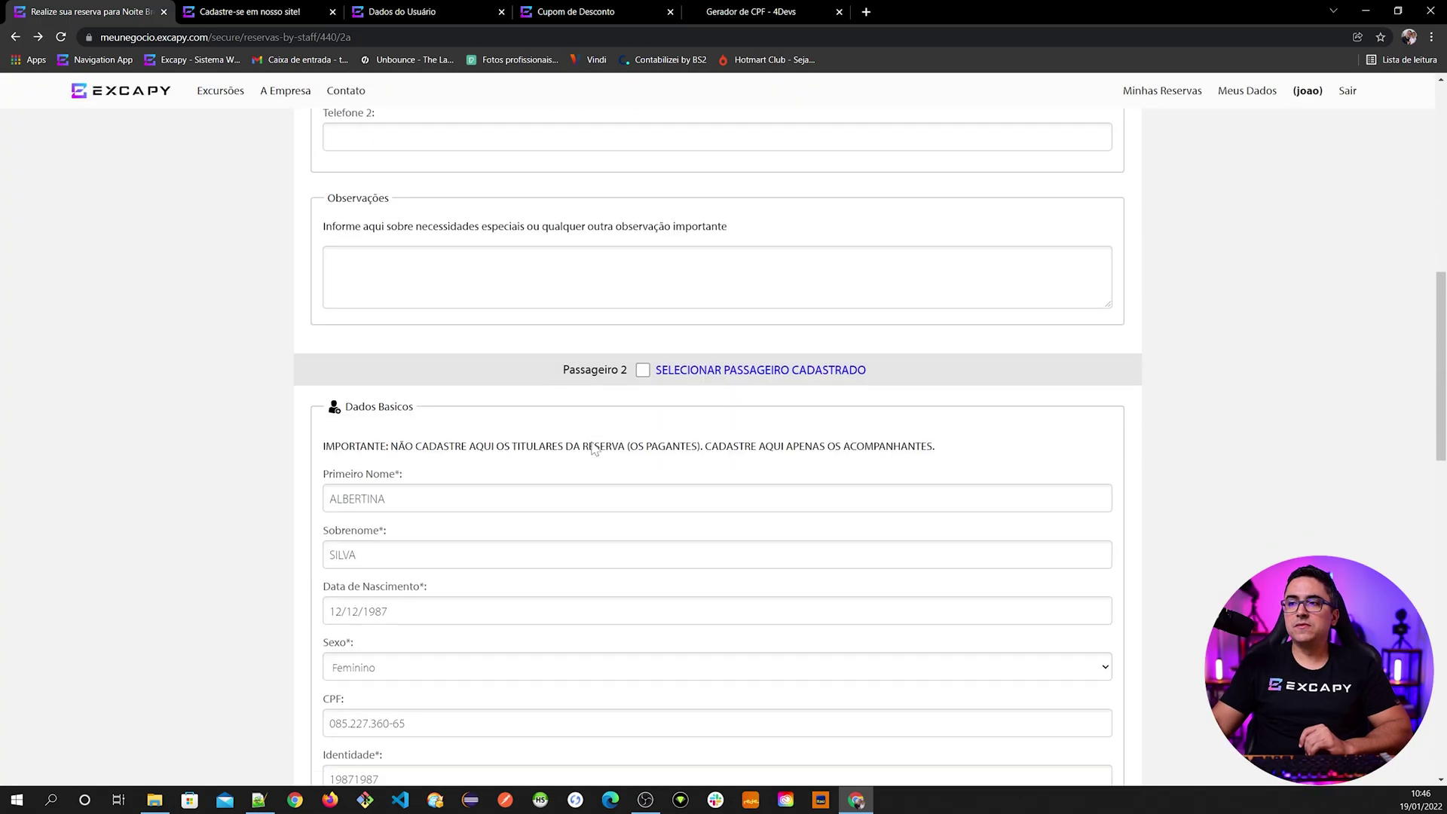
pyautogui.scroll(-10, 539, 462)
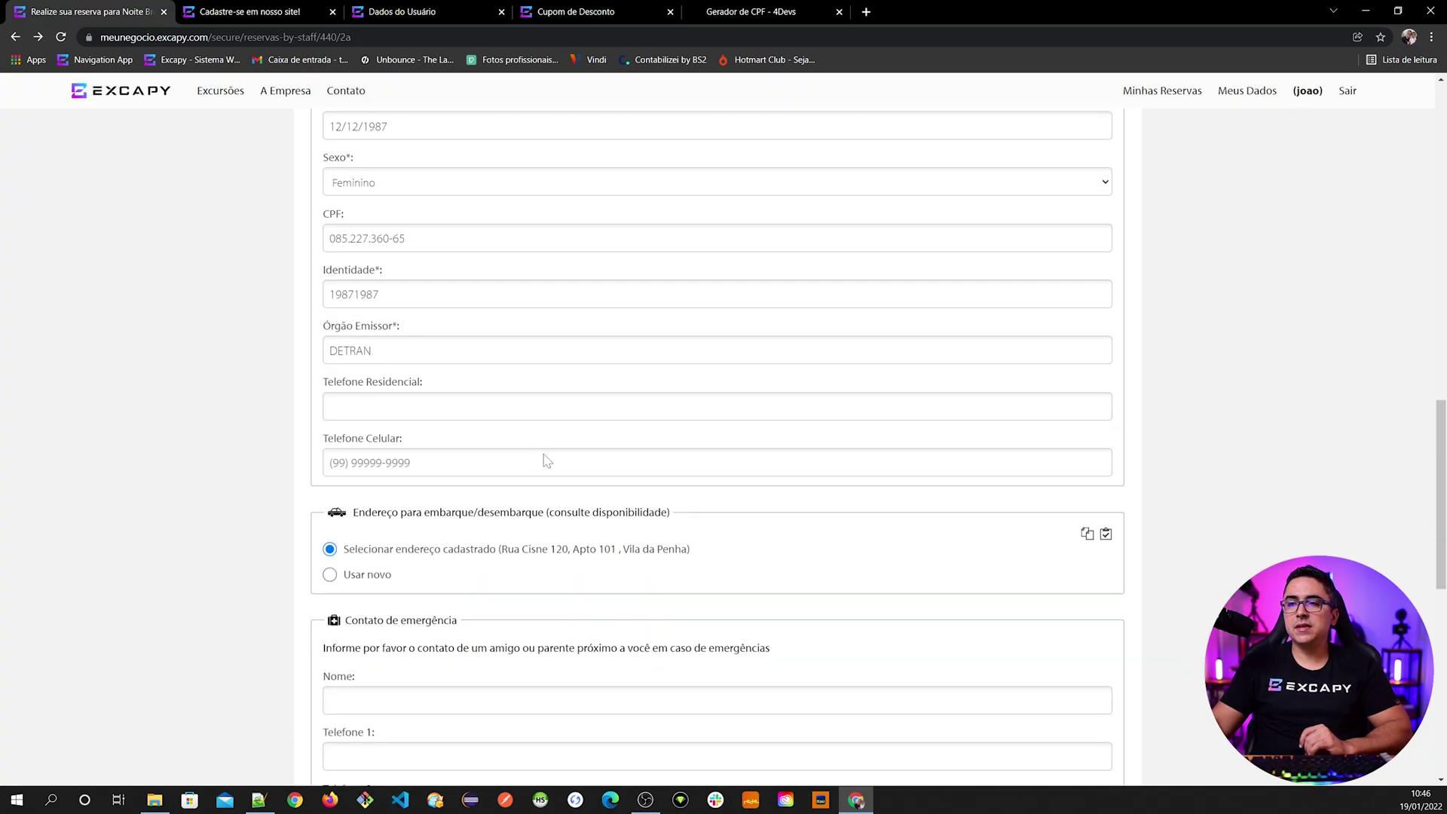
pyautogui.click(847, 477)
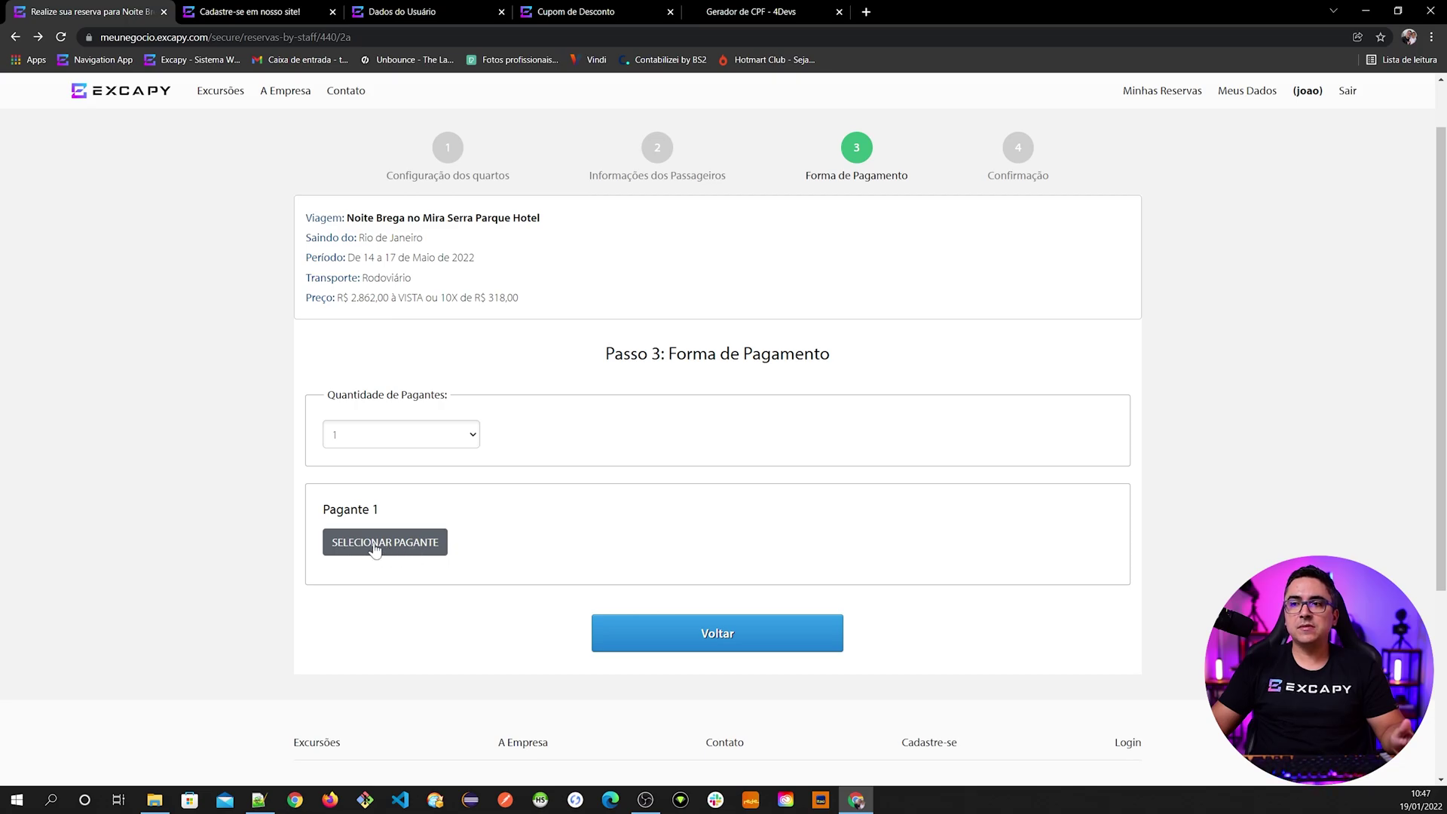
# - Assign Pagante 1 to the registered passenger via payer search, after a first name search found nothing
pyautogui.click(385, 546)
pyautogui.press('Down')
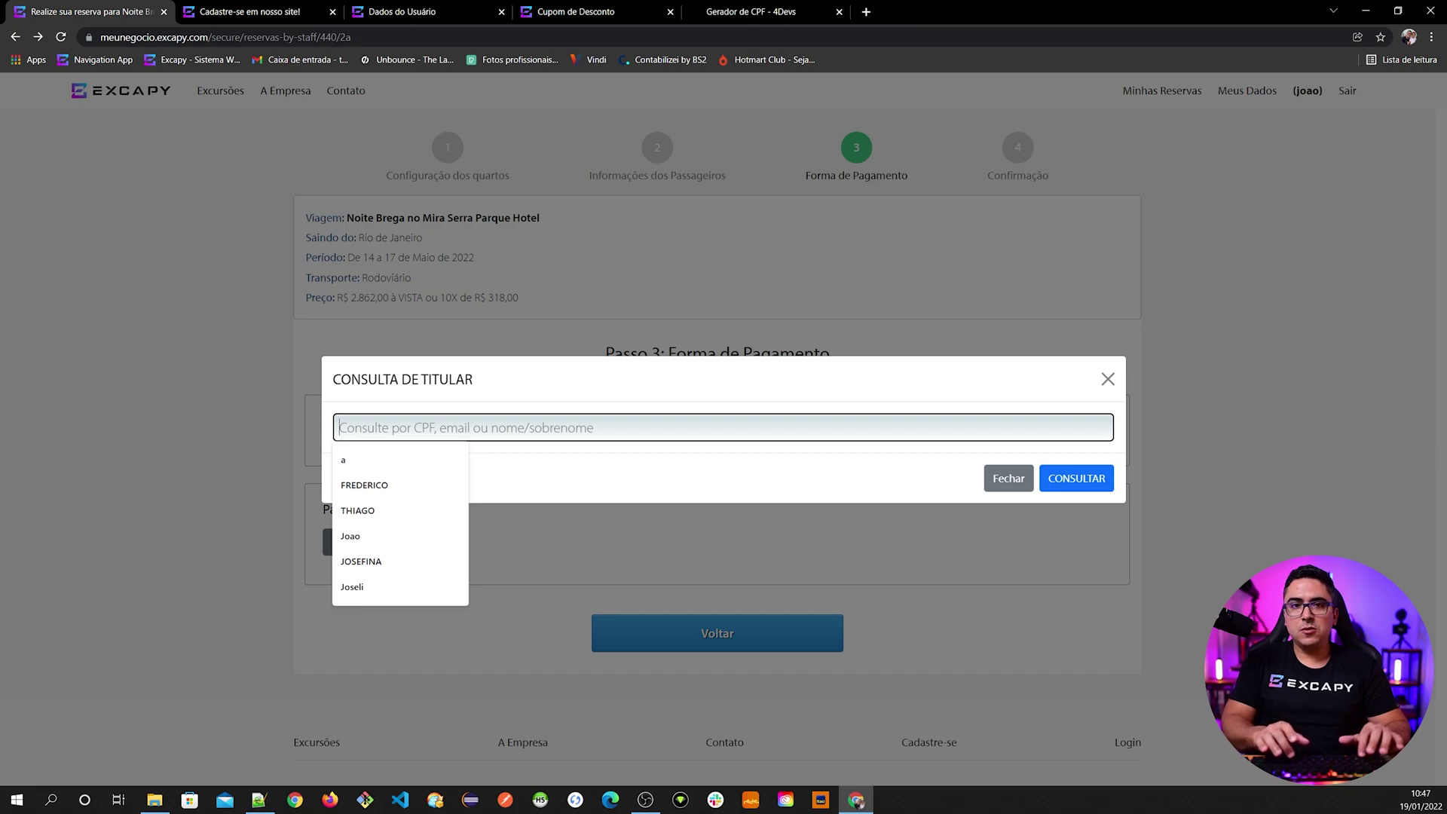
pyautogui.write('Albertina')
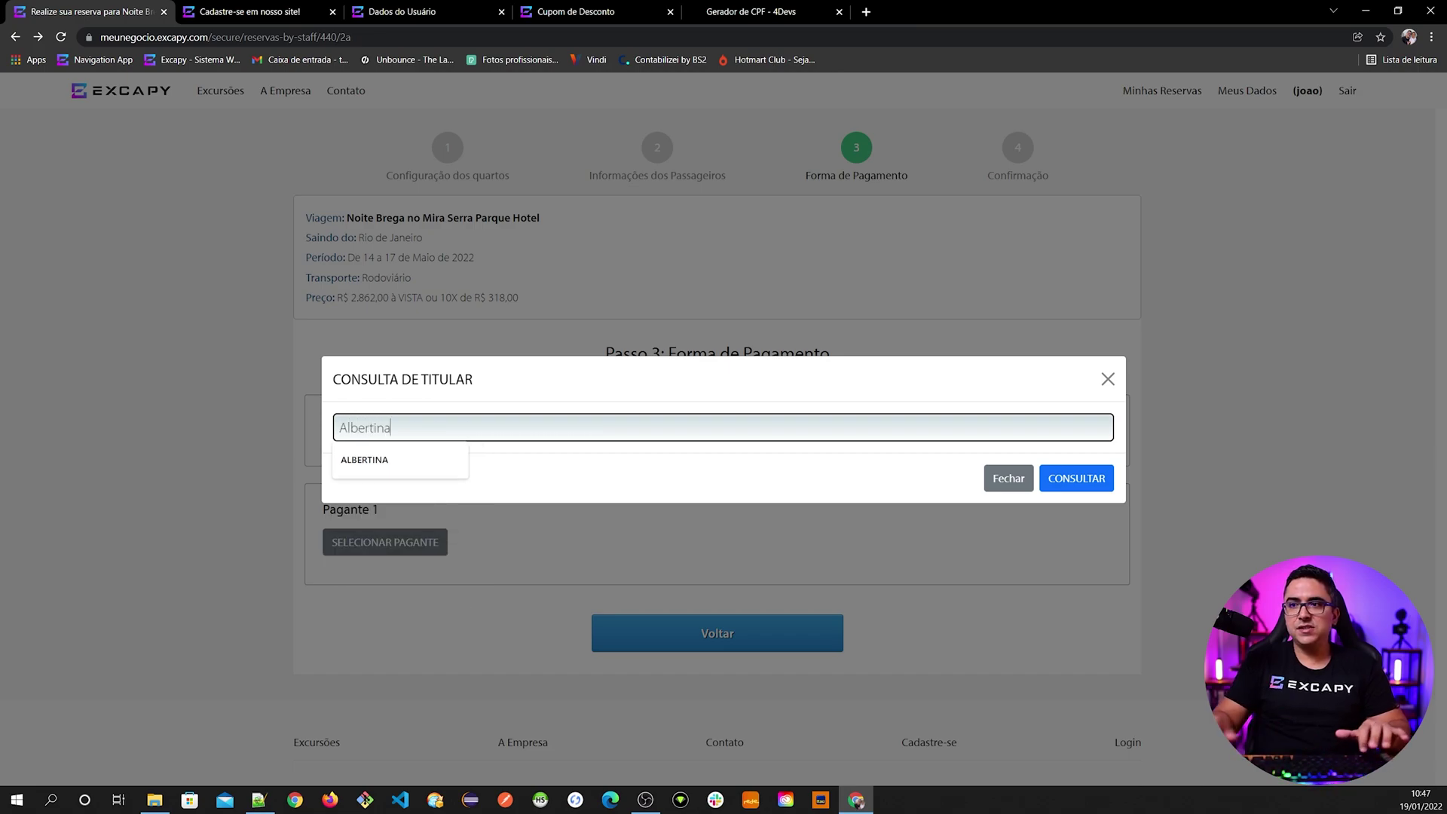
pyautogui.click(1071, 480)
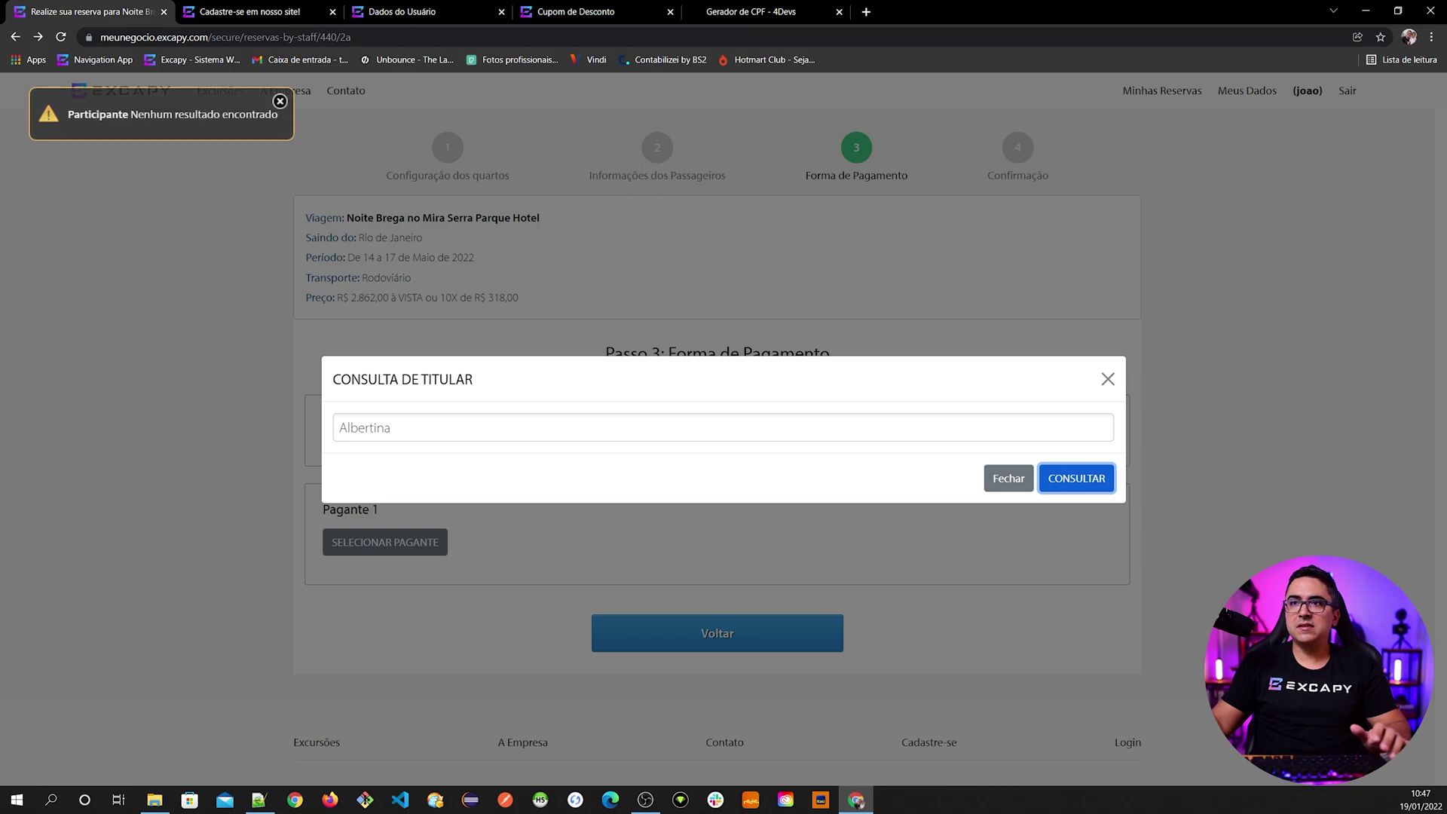
pyautogui.click(279, 101)
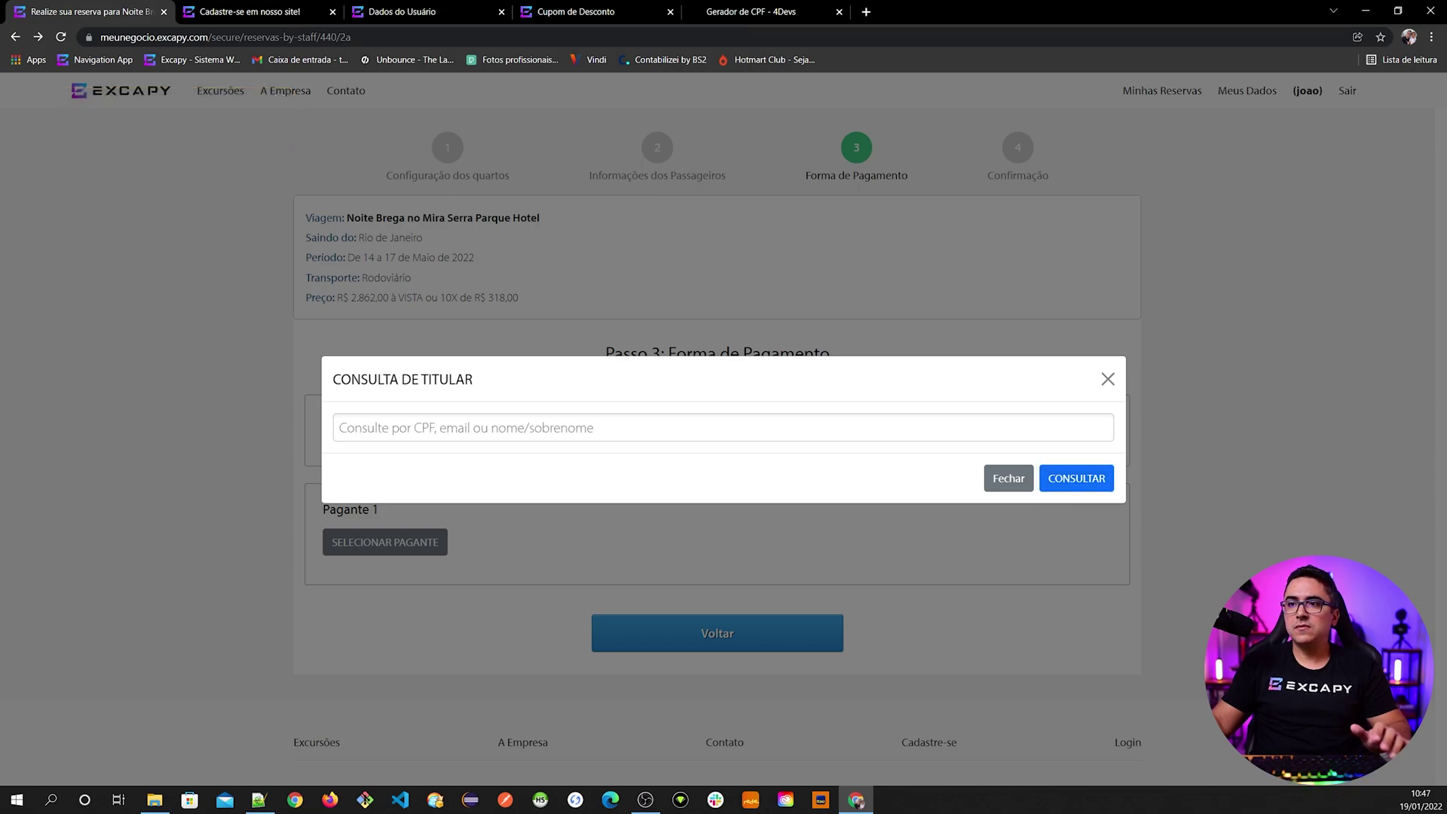
pyautogui.click(373, 427)
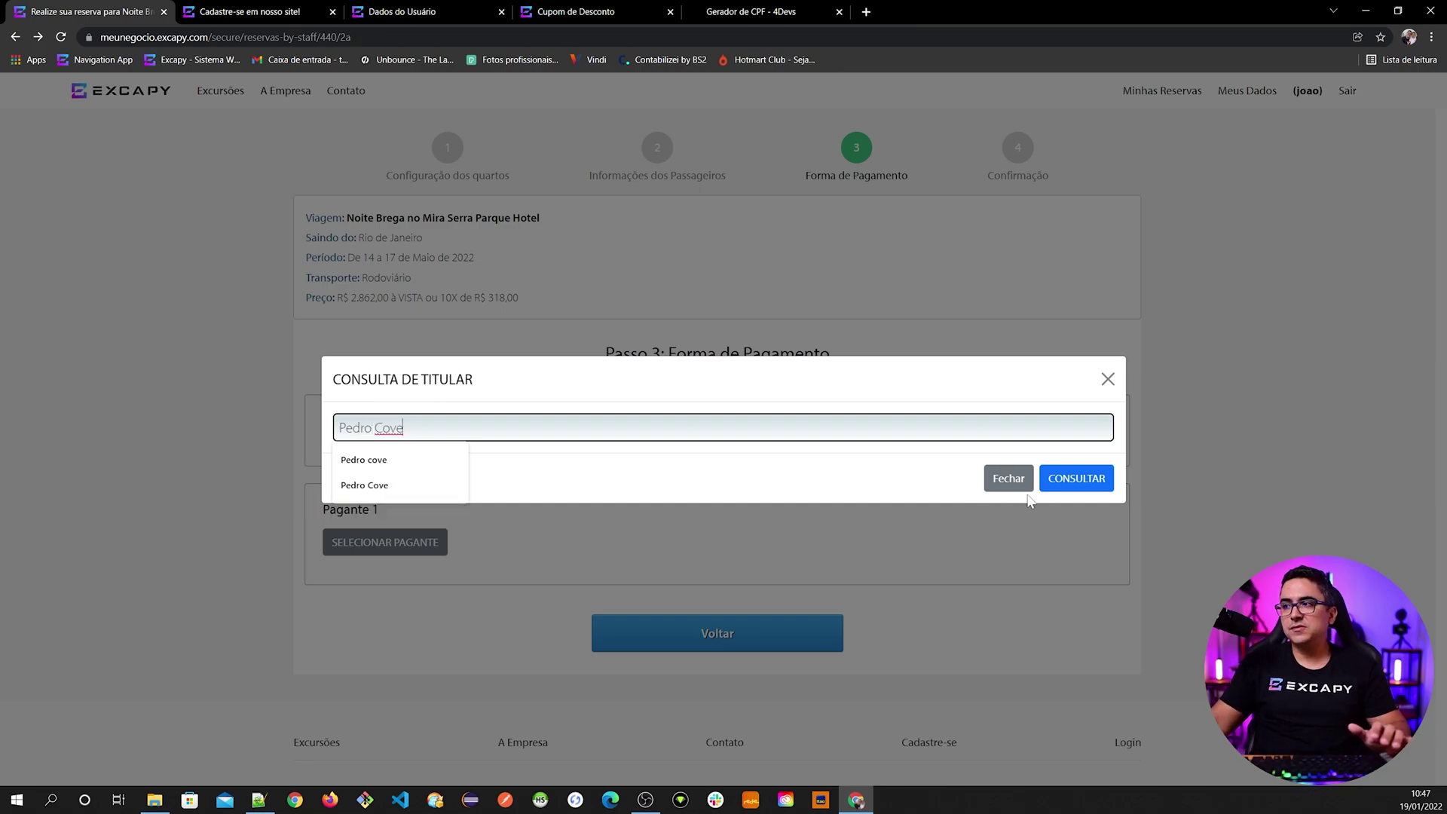
pyautogui.click(1070, 479)
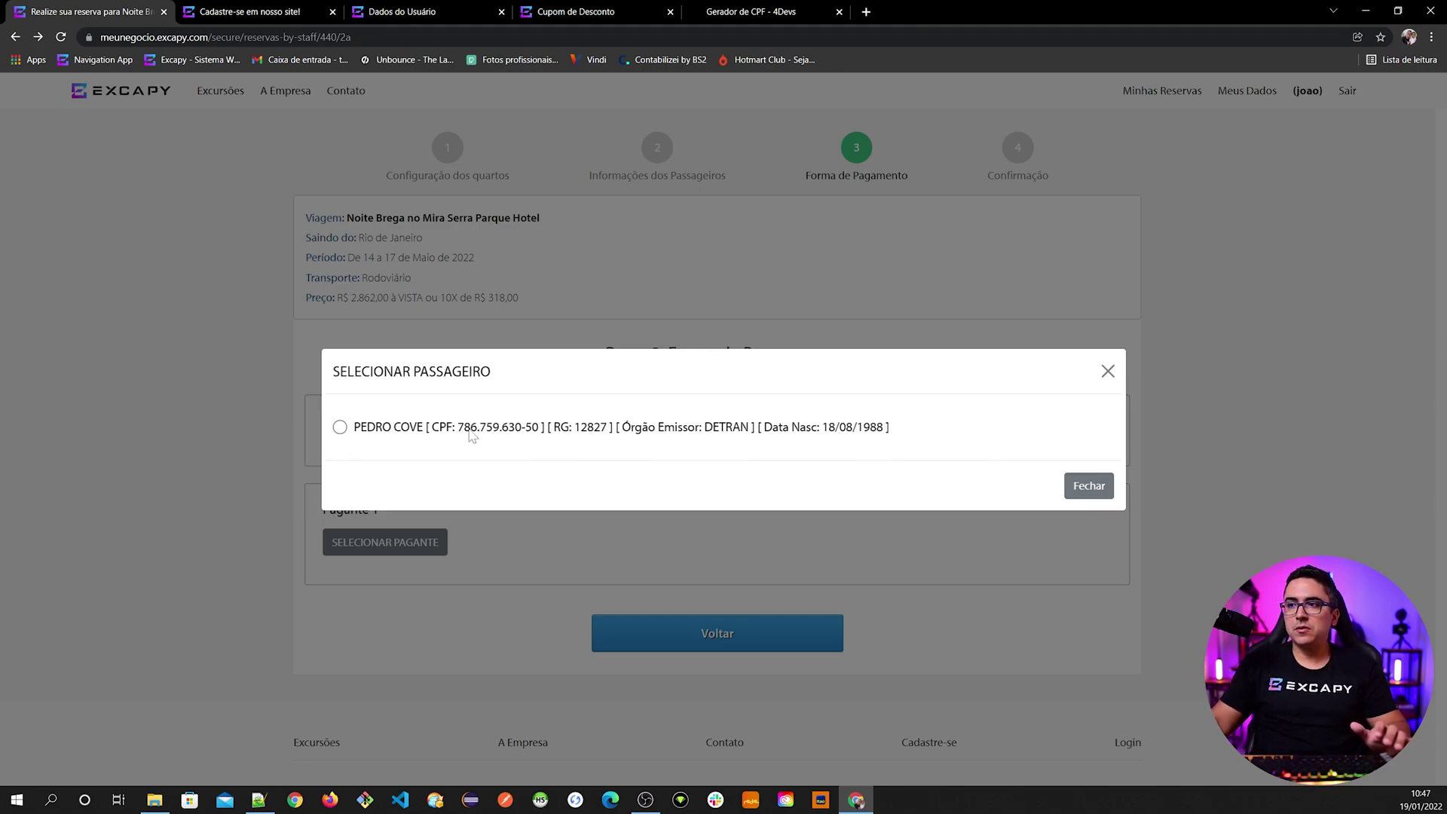
pyautogui.click(526, 428)
pyautogui.scroll(-2, 524, 431)
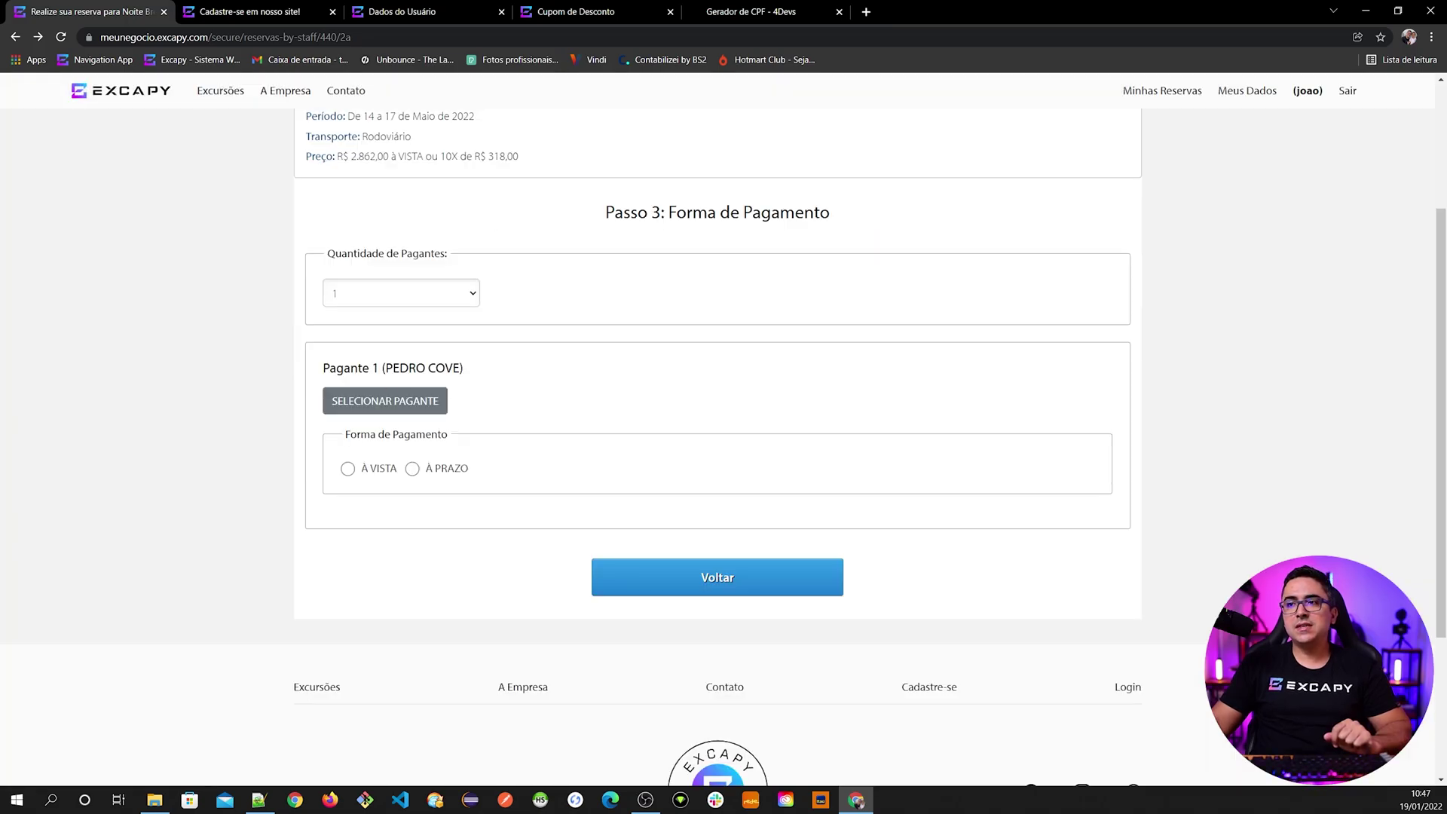
# - Set Pagante 1's payment to À PRAZO by CHEQUE, totalling R$ 3.180,00, and show Dados dos Cheques
pyautogui.scroll(-2, 496, 423)
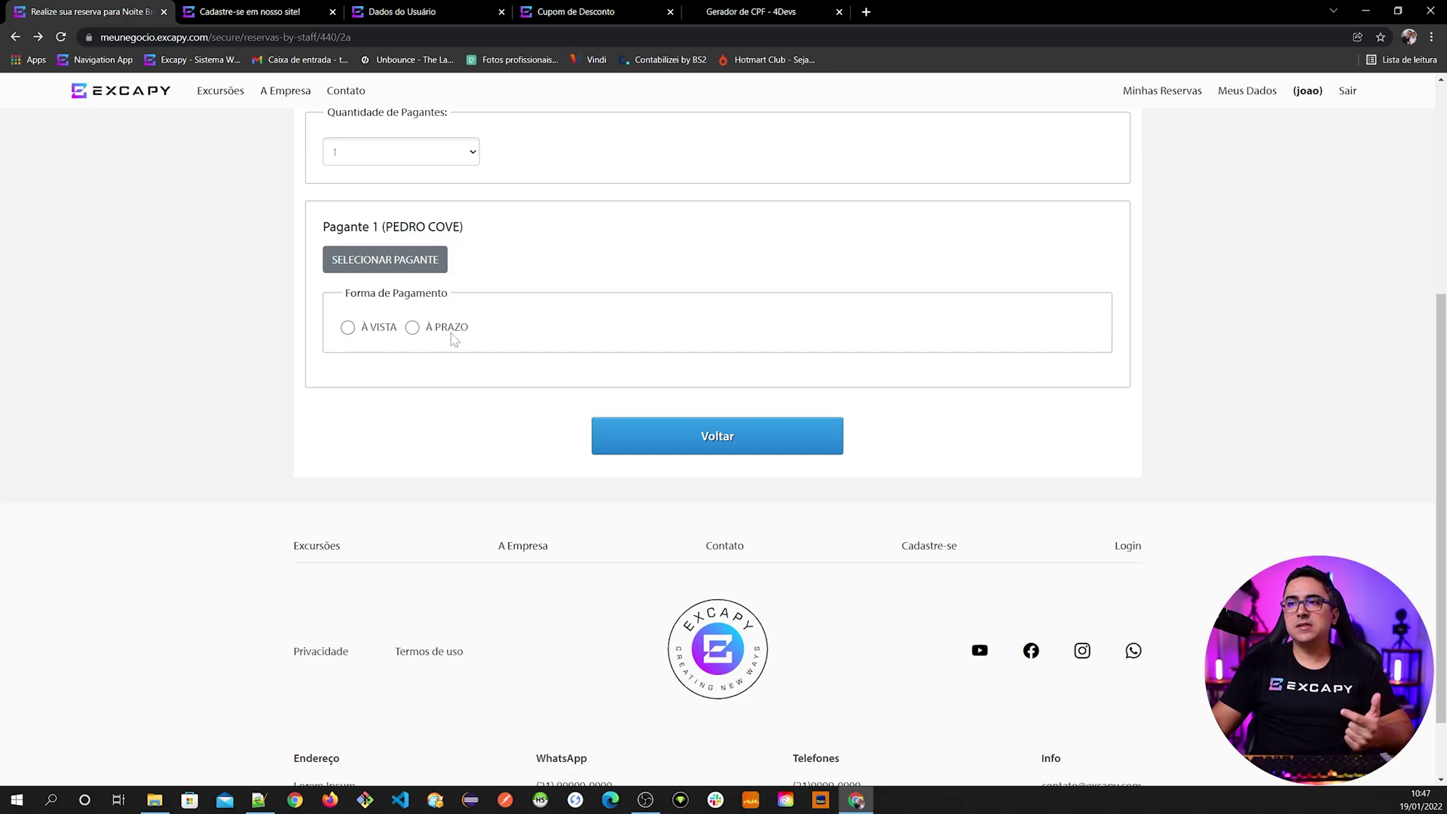
pyautogui.click(366, 331)
pyautogui.scroll(-3, 334, 471)
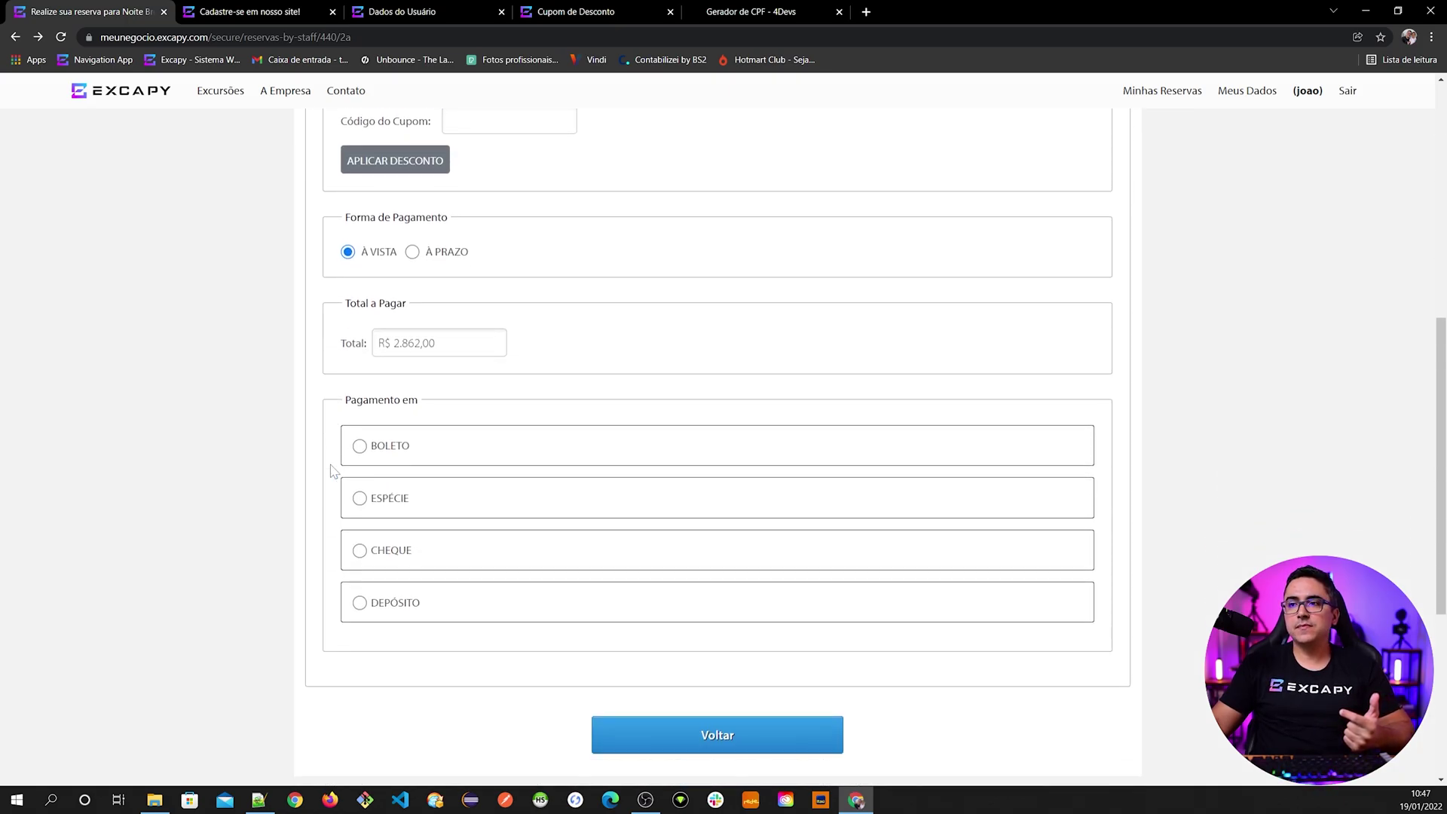
pyautogui.scroll(-1, 334, 471)
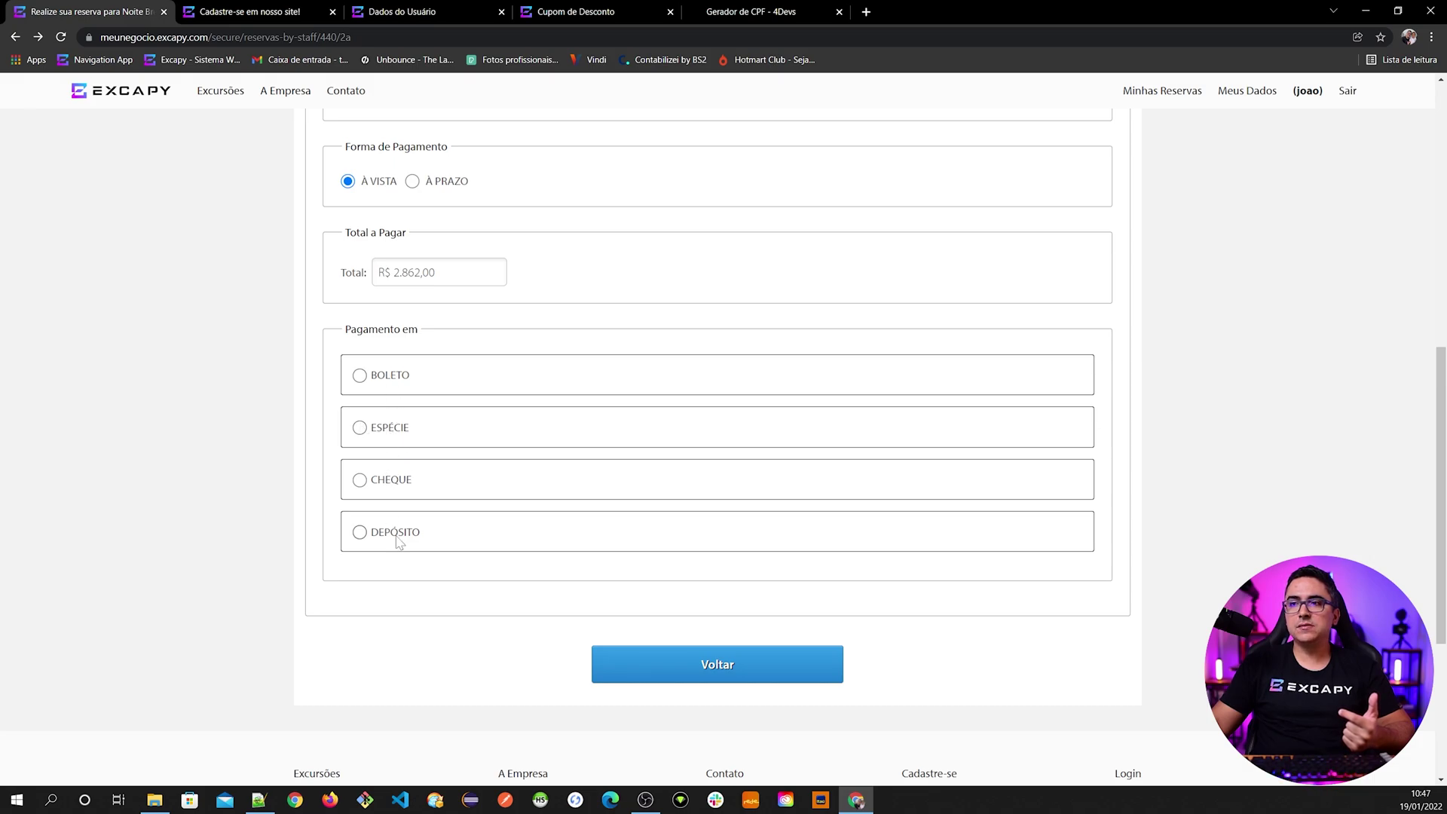
pyautogui.scroll(3, 397, 541)
pyautogui.click(458, 395)
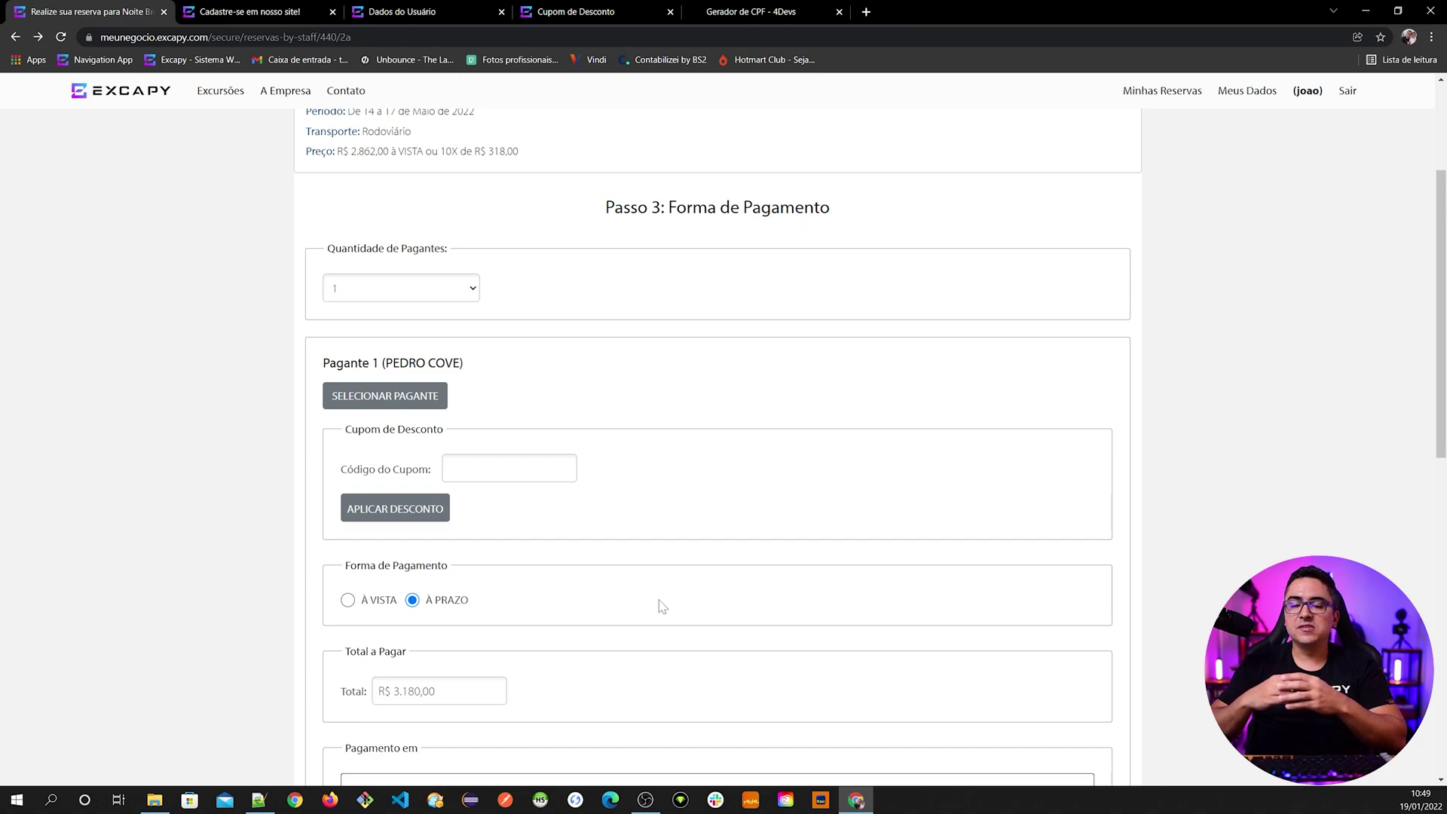
pyautogui.scroll(-5, 662, 607)
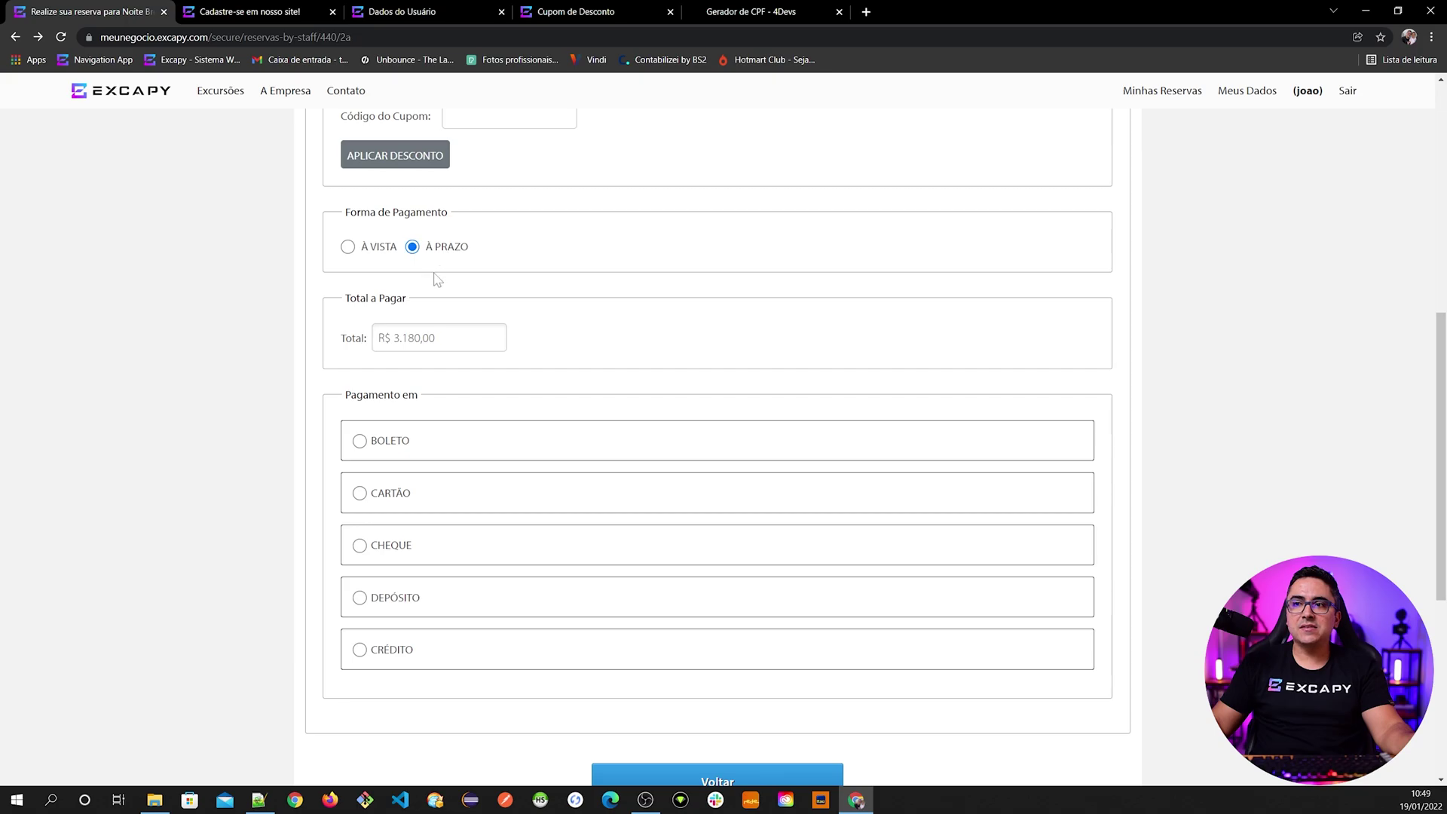
pyautogui.click(414, 545)
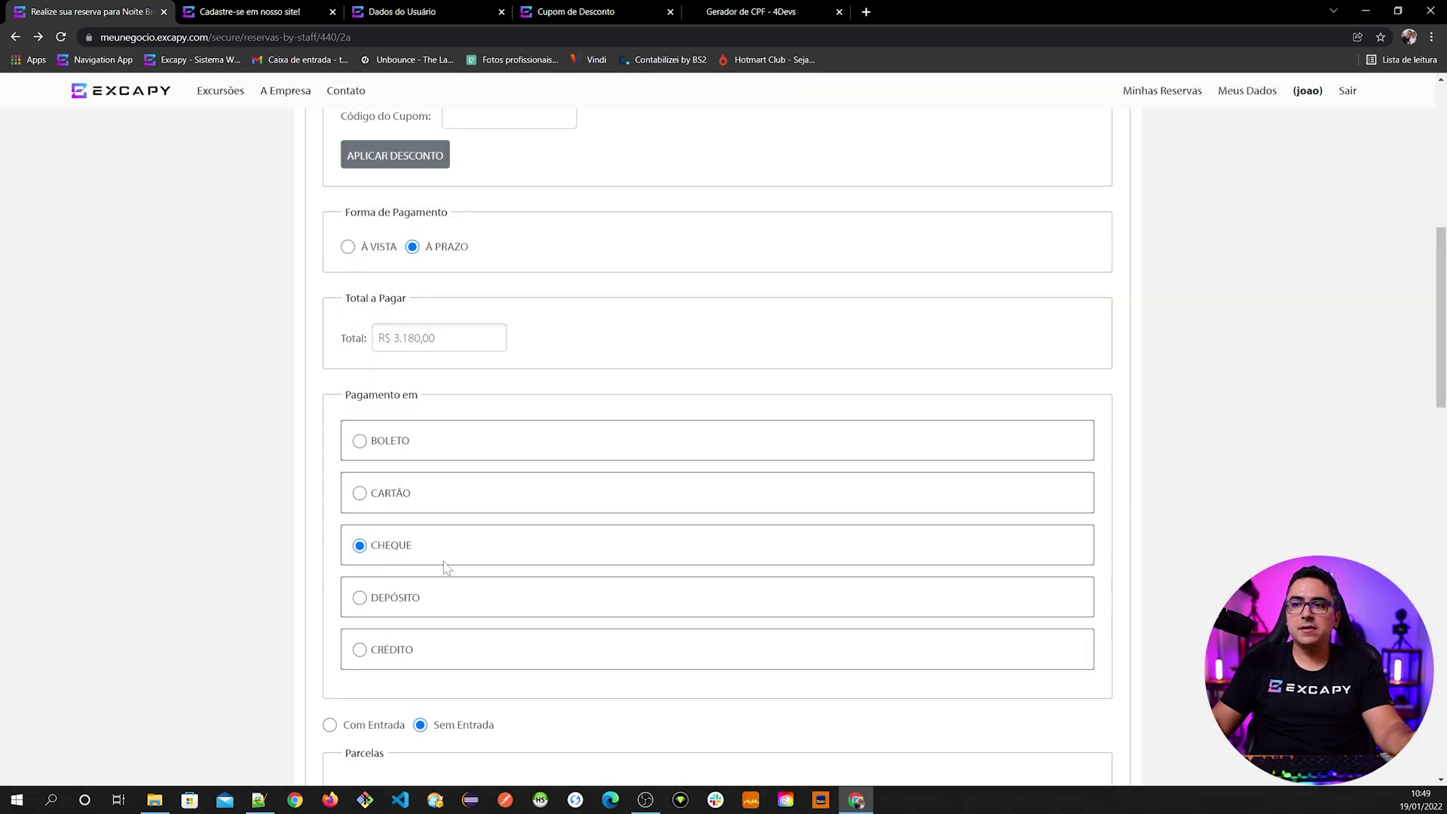
pyautogui.scroll(-7, 447, 567)
pyautogui.scroll(-3, 447, 566)
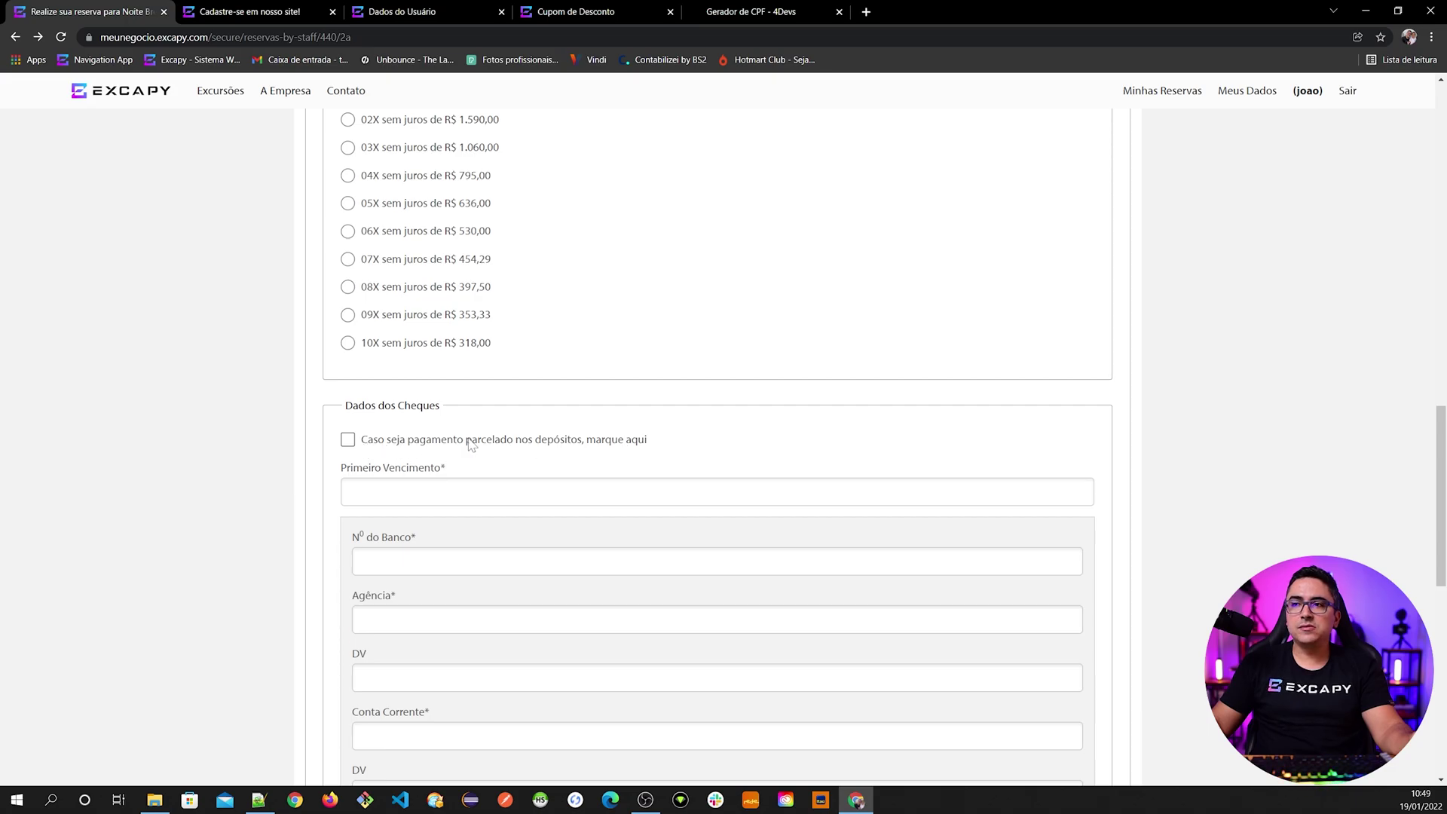
# - Mark the cheques as deposit instalments with first due date 20/01/2022
pyautogui.click(426, 446)
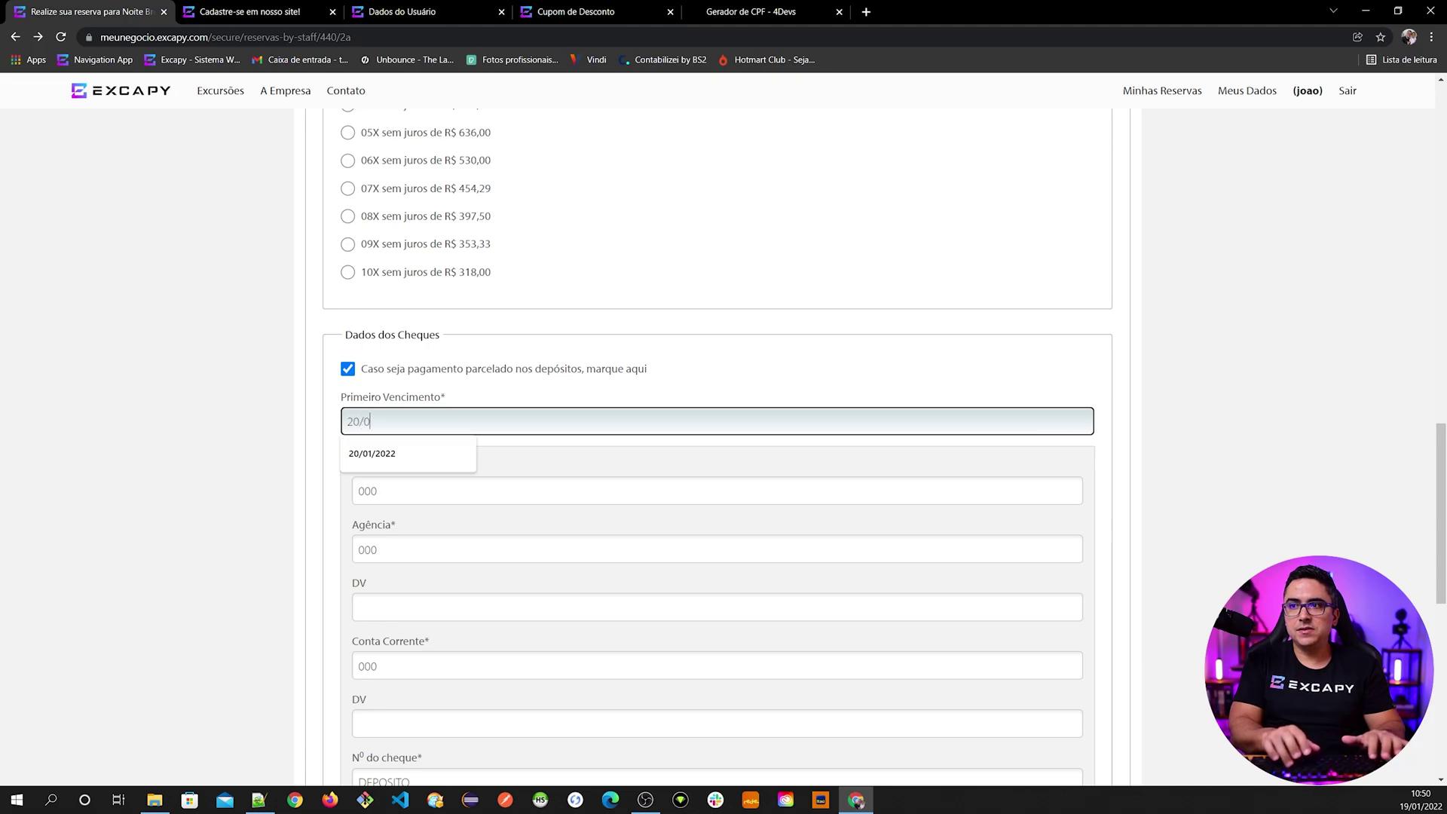
pyautogui.write('20/01/2022')
pyautogui.scroll(-3, 402, 184)
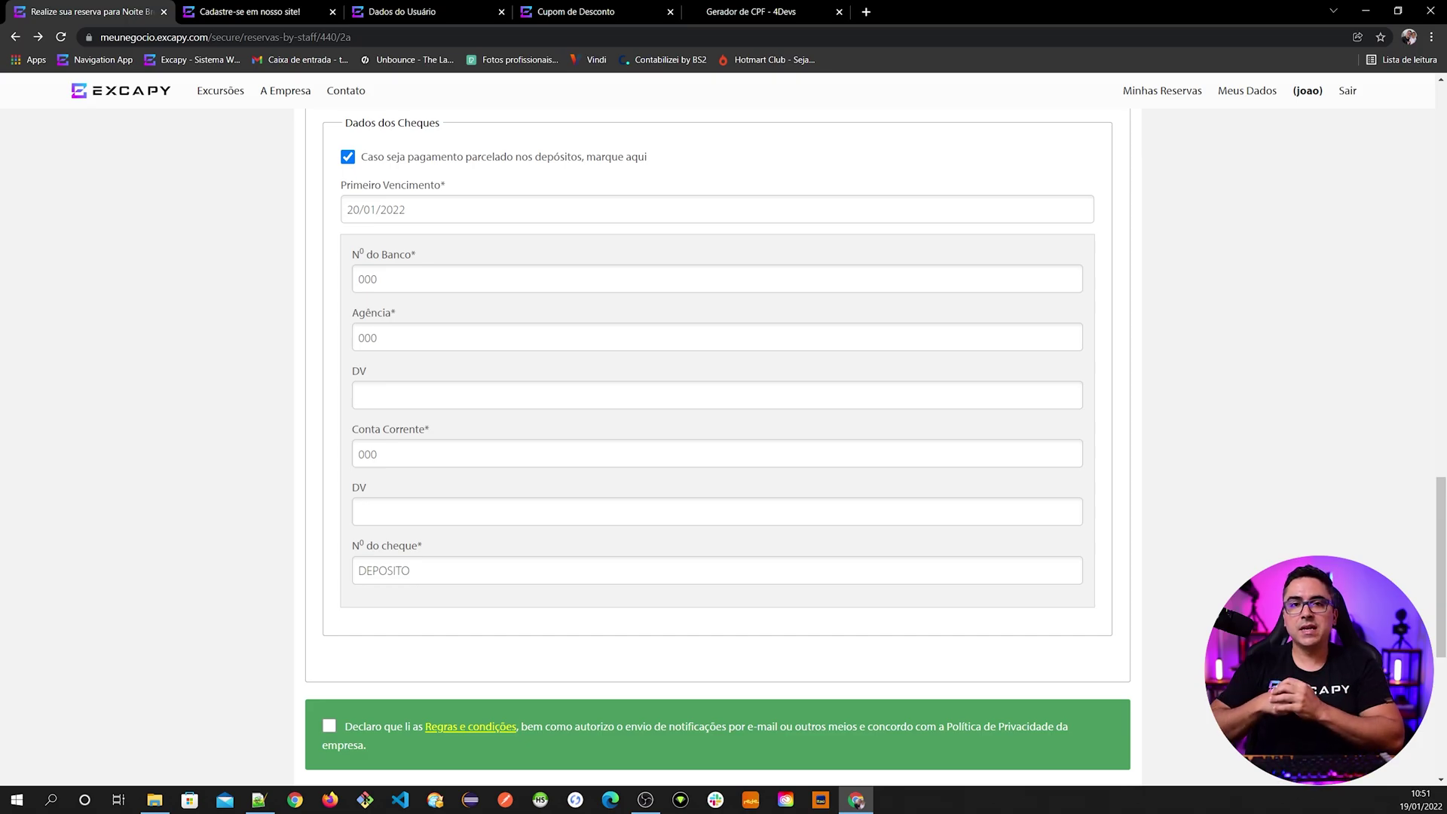
# - Accept the terms-and-conditions declaration at the bottom of the booking form
pyautogui.scroll(10, 445, 381)
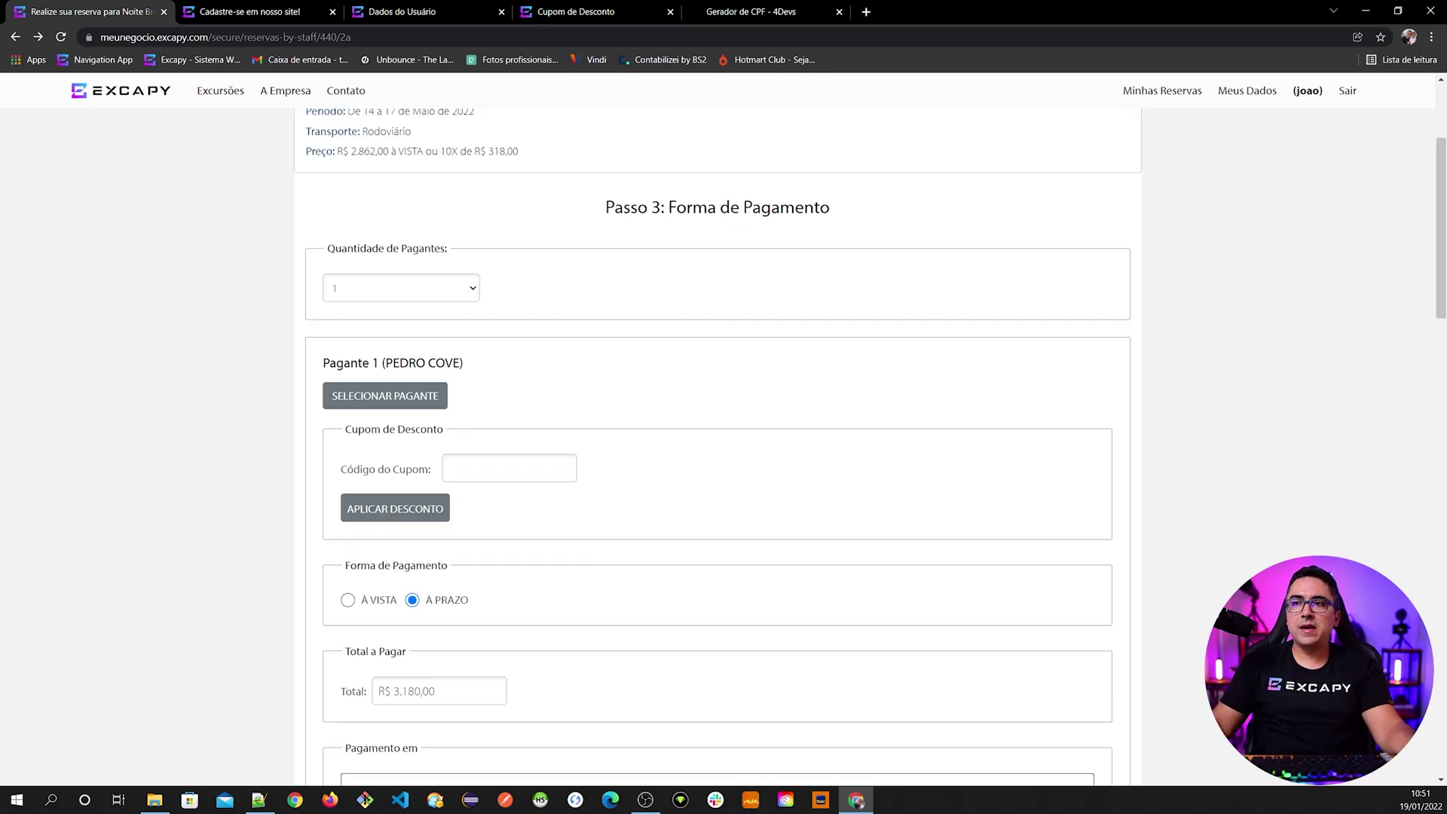
pyautogui.scroll(-4, 543, 543)
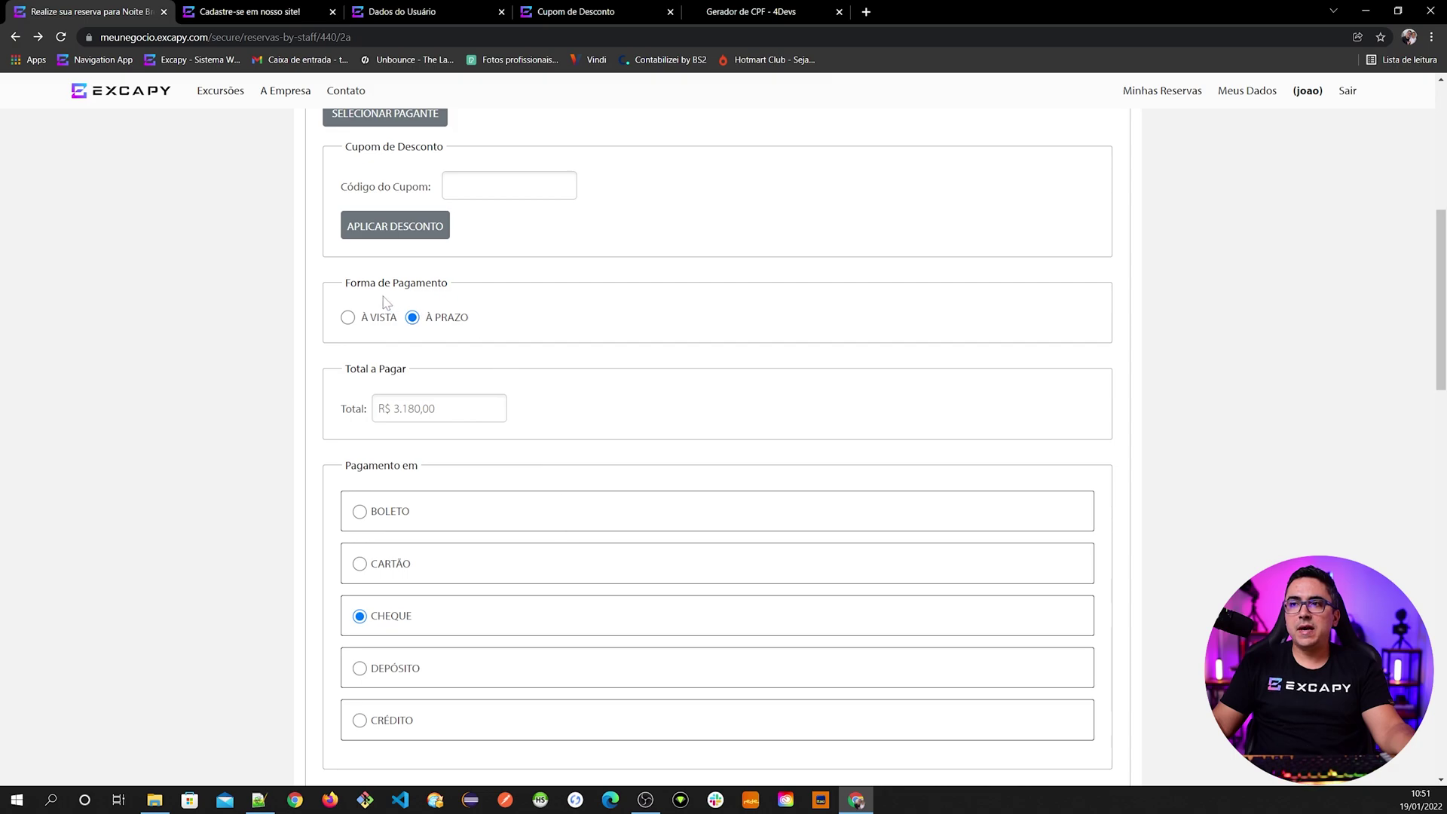
pyautogui.scroll(-3, 512, 554)
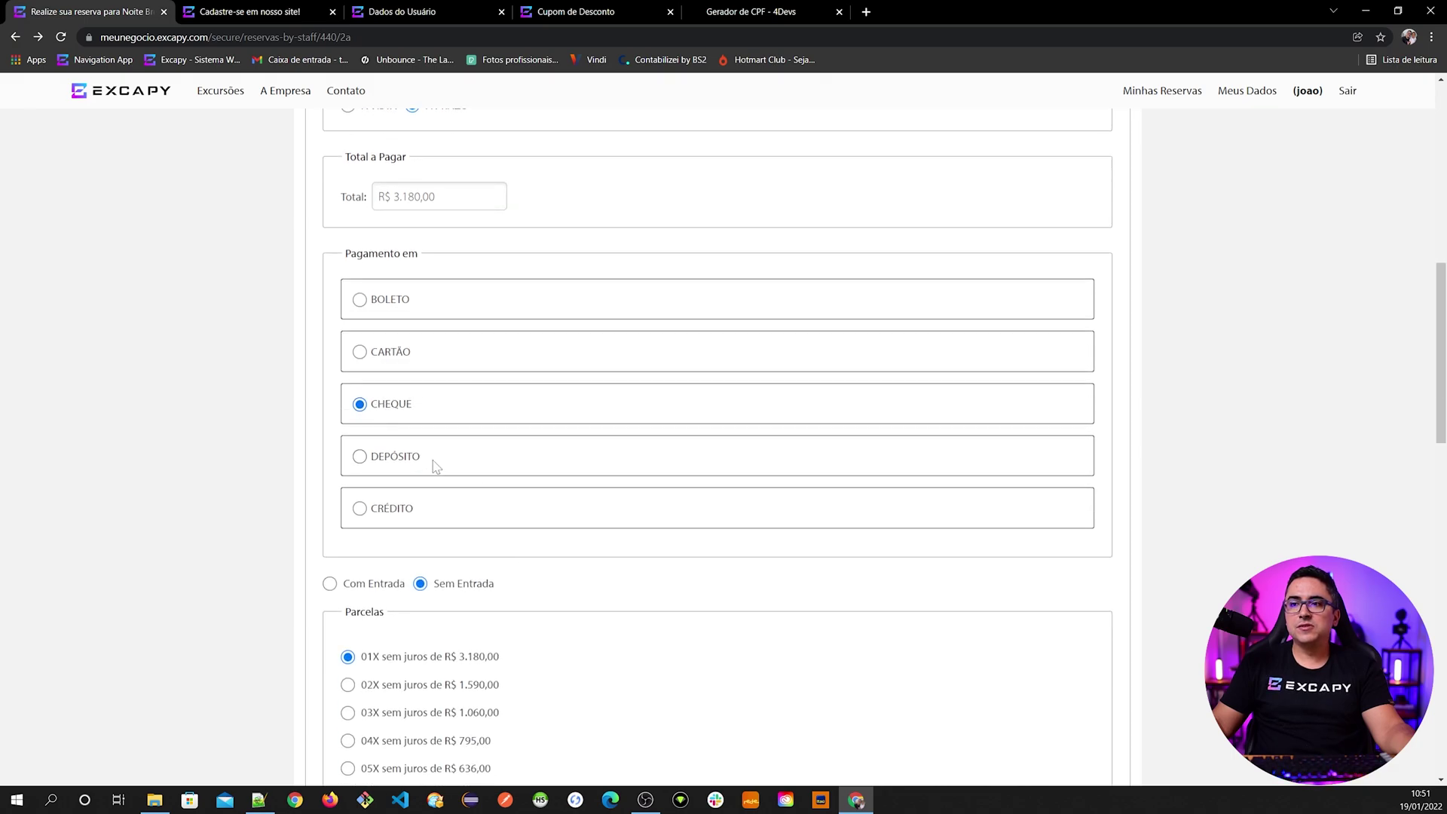
pyautogui.scroll(-3, 511, 620)
pyautogui.scroll(-1, 507, 544)
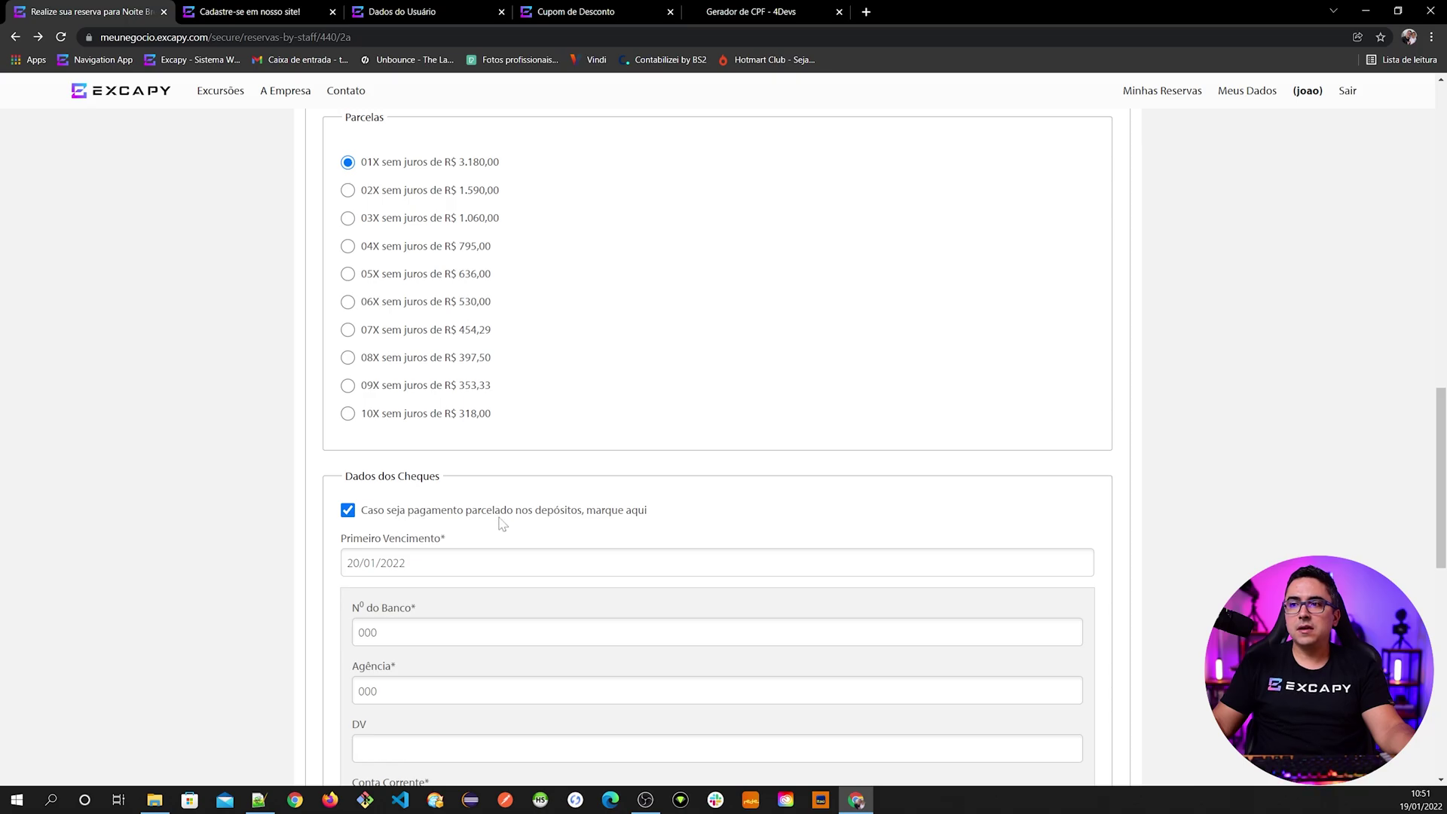
pyautogui.scroll(-1, 595, 545)
pyautogui.scroll(-2, 594, 545)
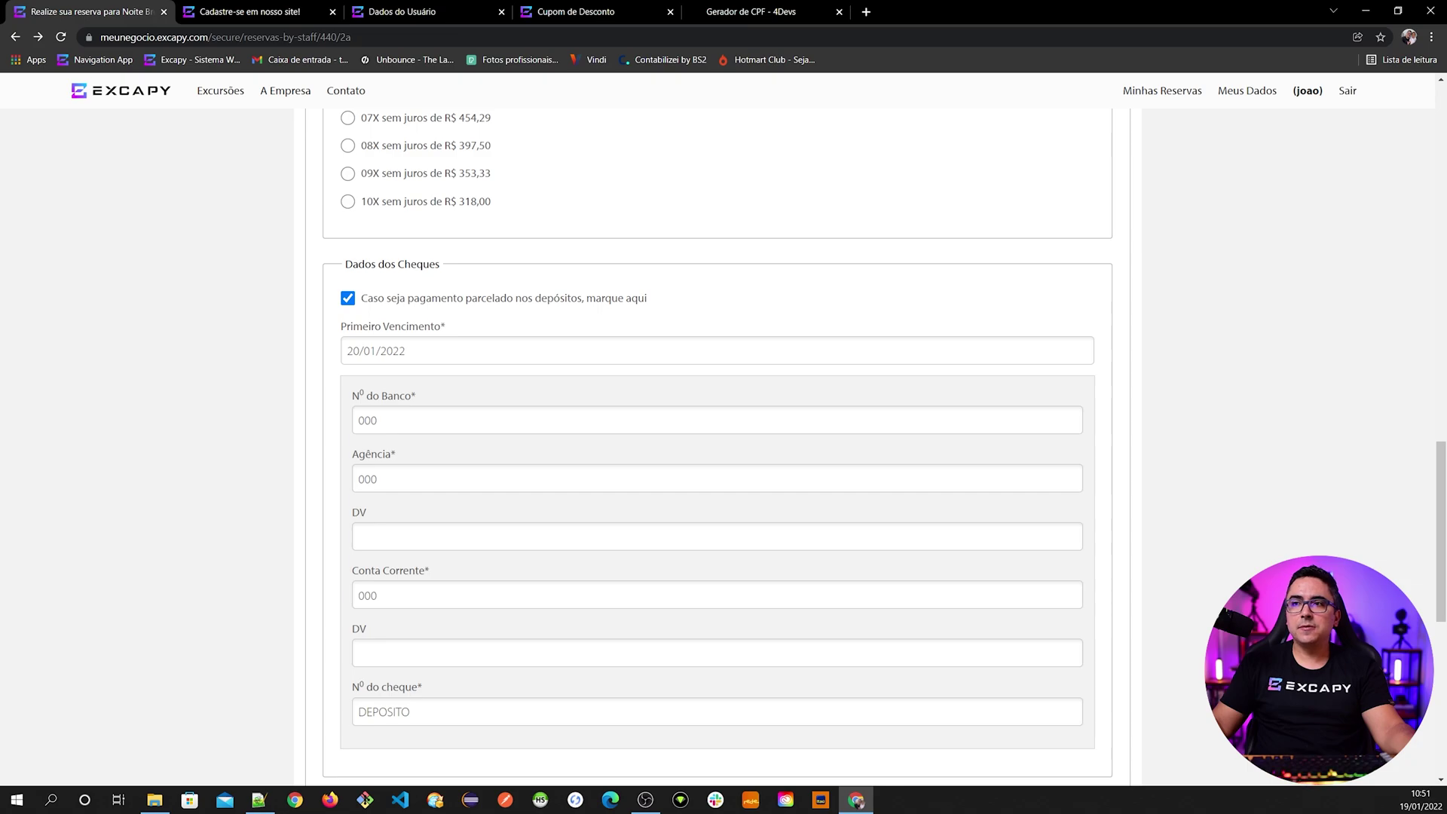
pyautogui.scroll(-4, 331, 486)
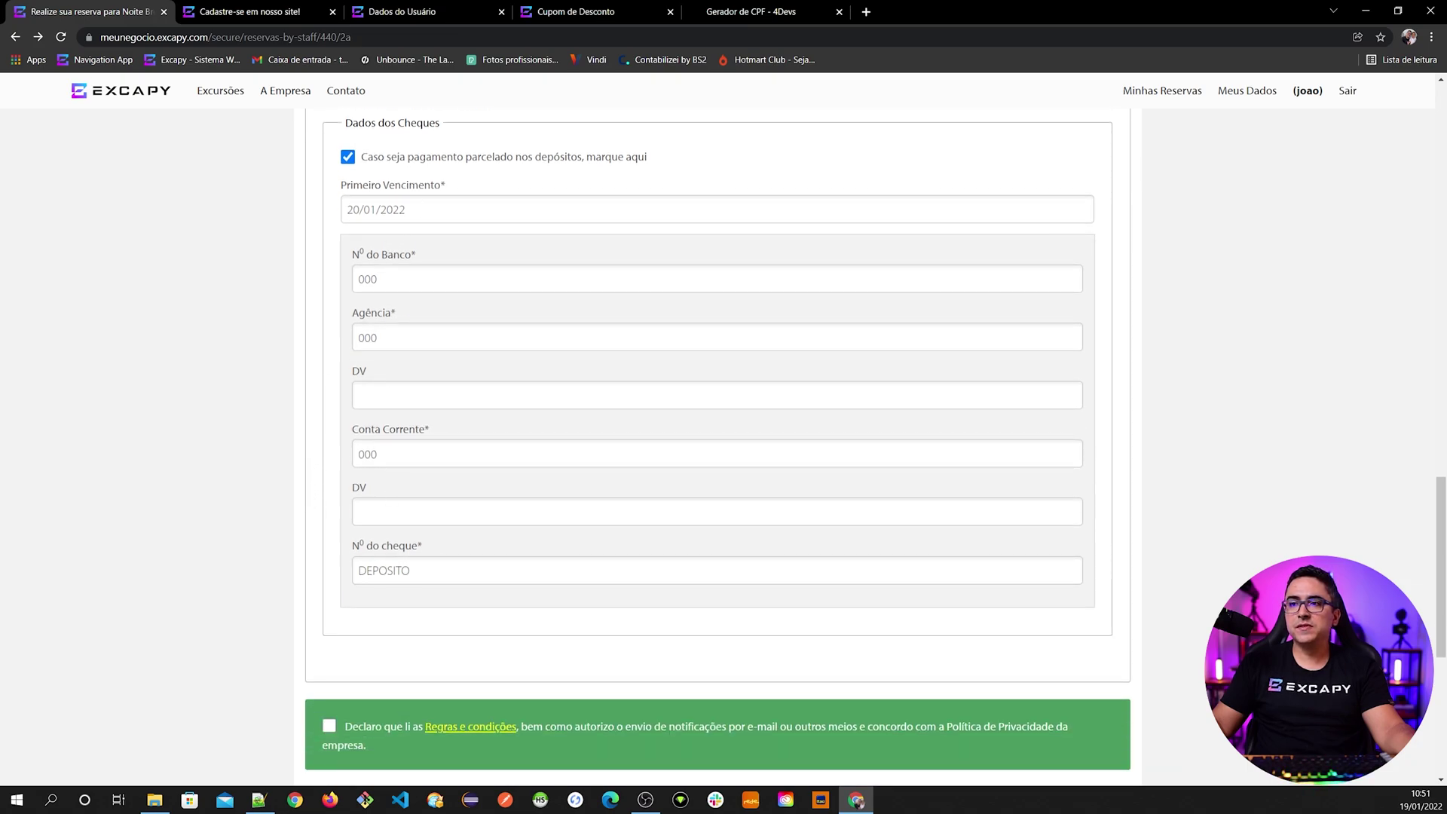
pyautogui.scroll(-1, 437, 588)
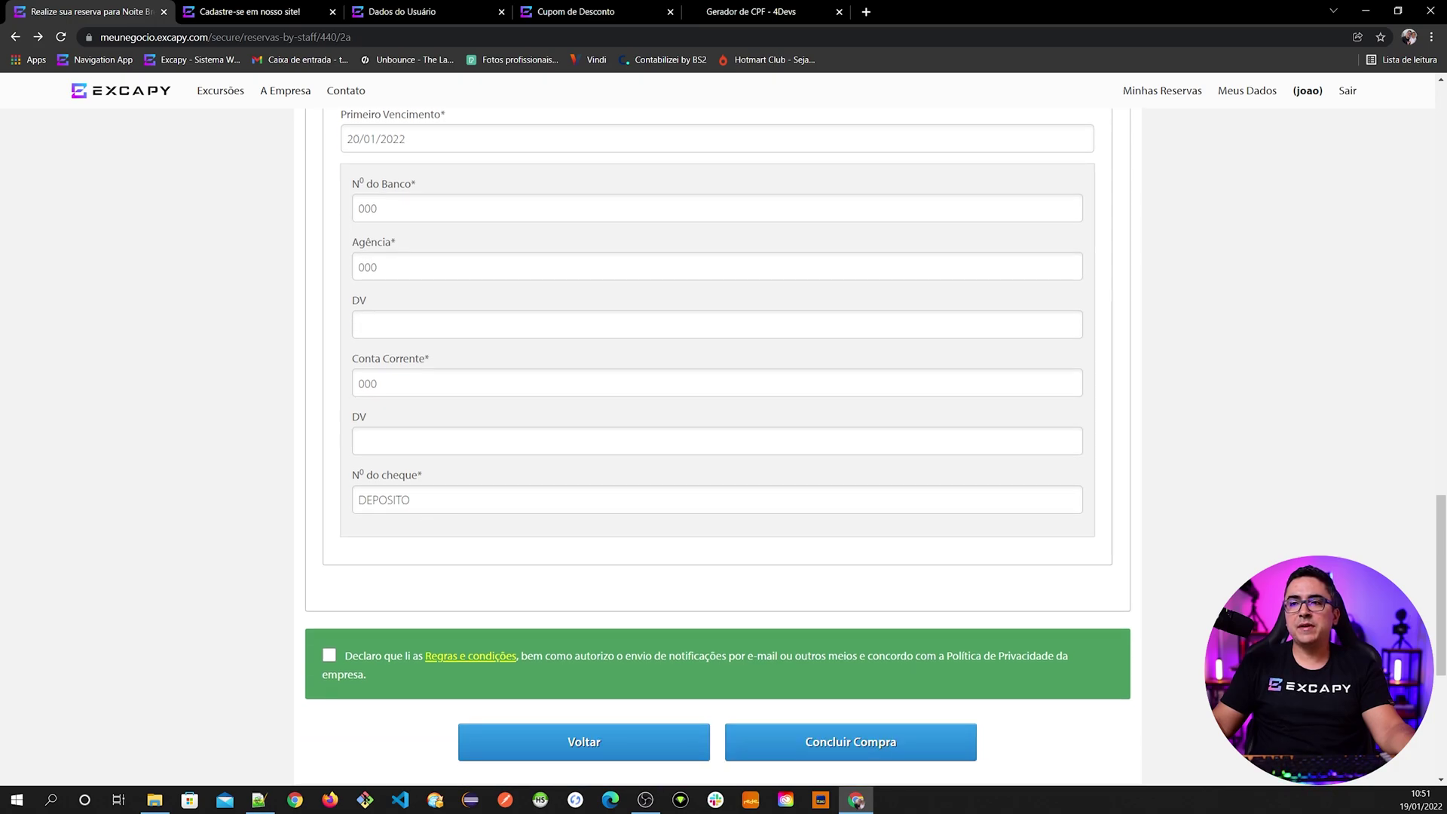
pyautogui.scroll(-3, 431, 506)
pyautogui.click(378, 442)
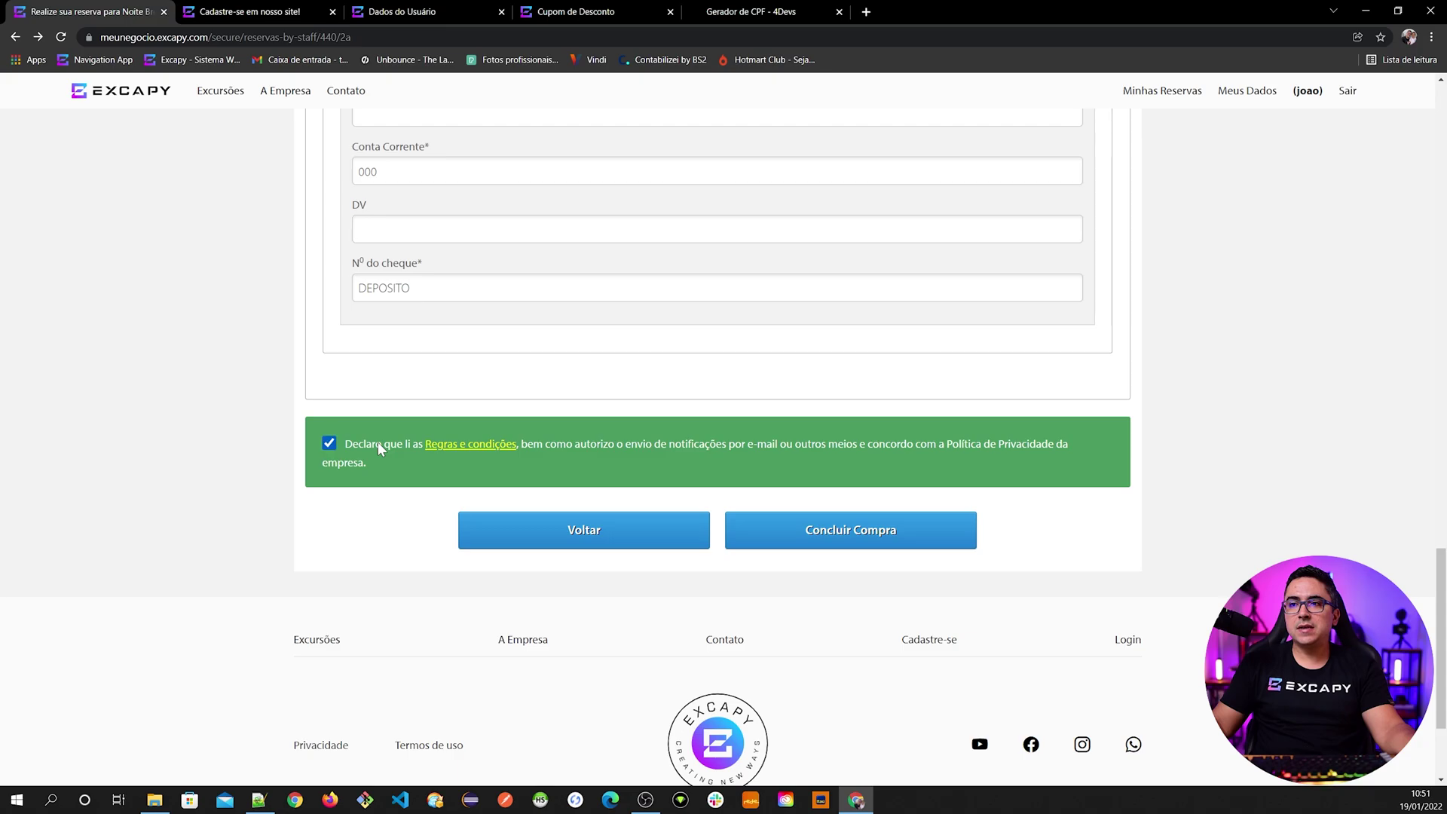
# - Conclude the purchase and open the new booking's Informações de Reserva page
pyautogui.click(830, 531)
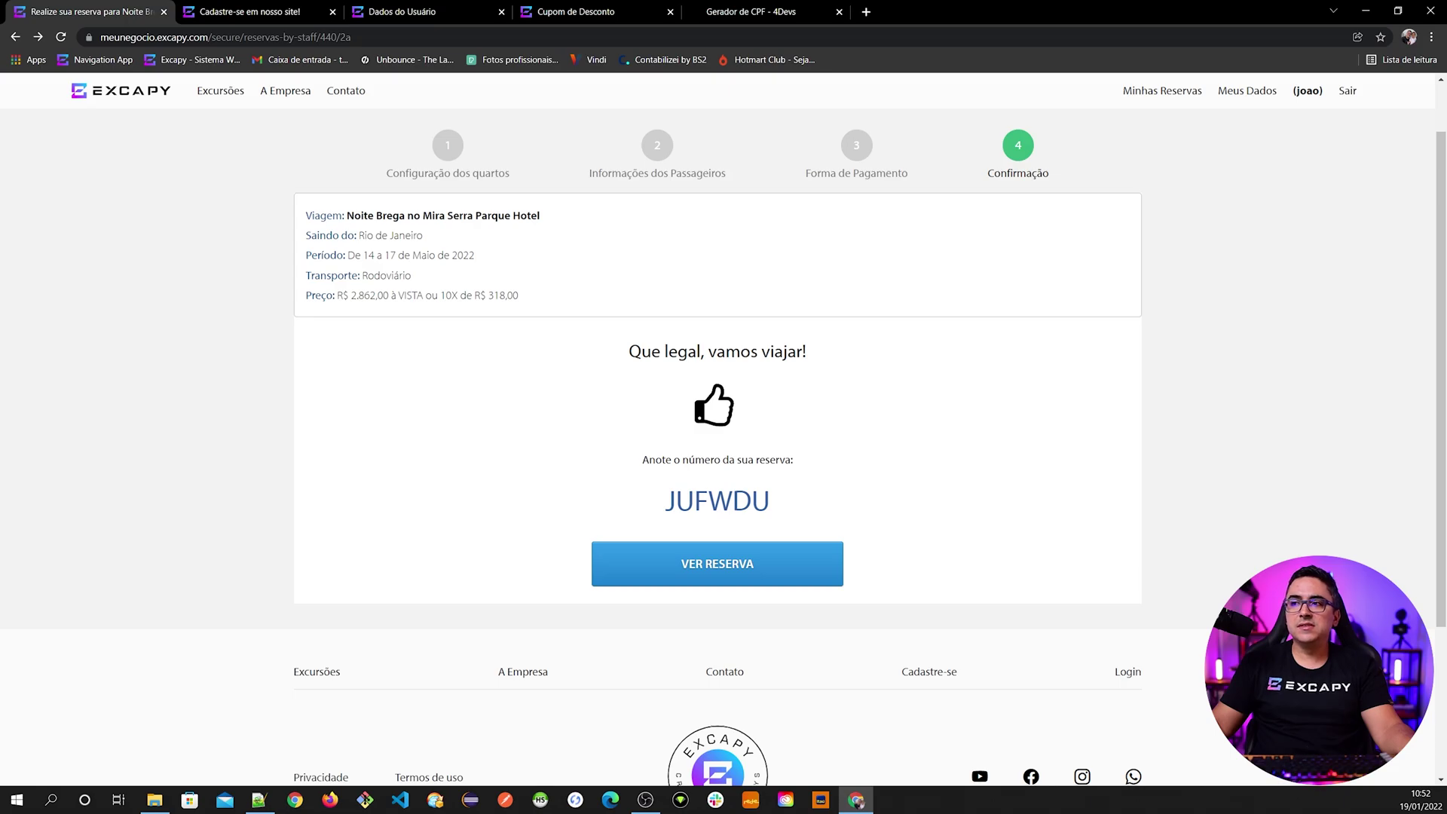
pyautogui.click(719, 565)
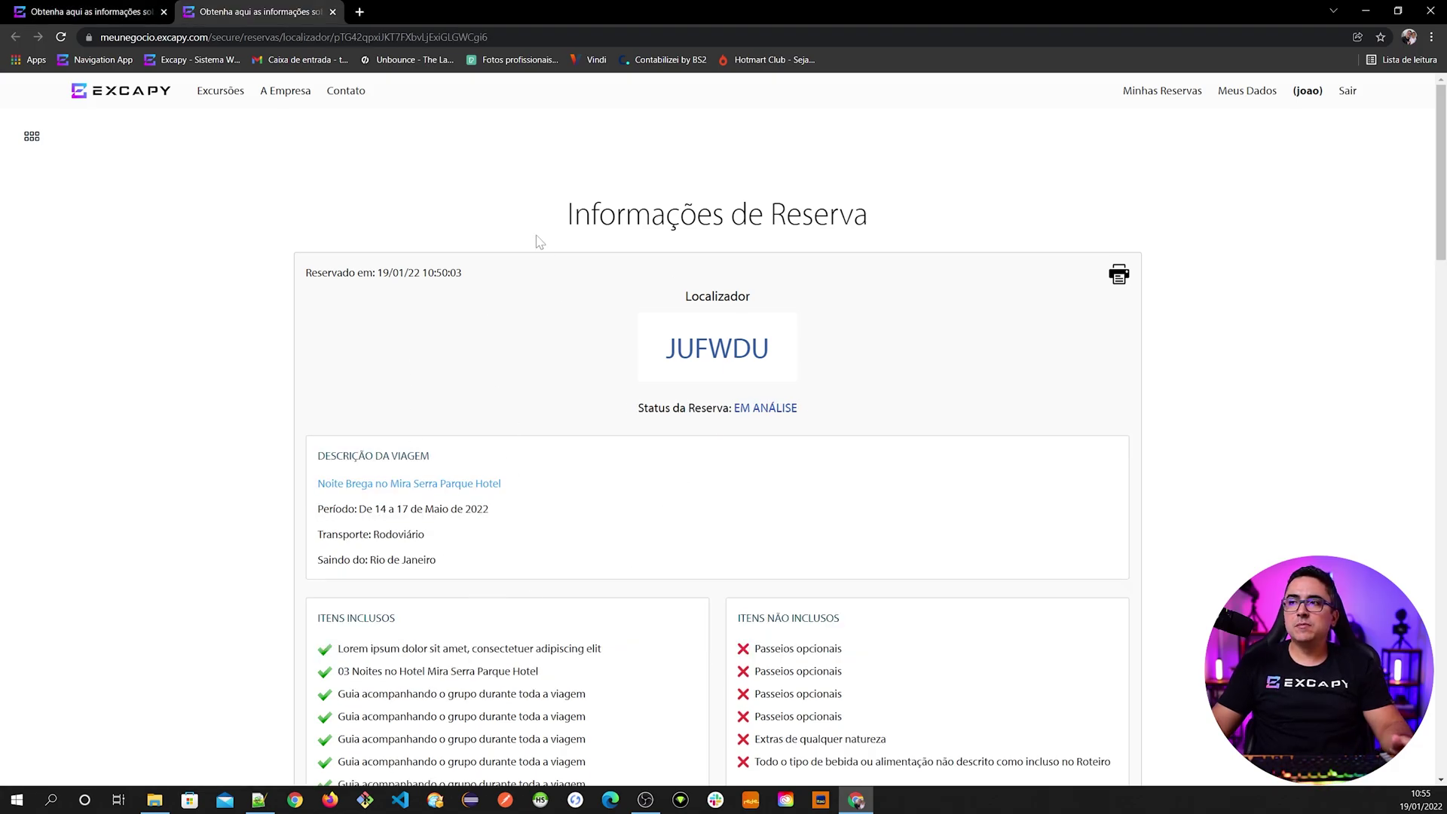
pyautogui.click(408, 39)
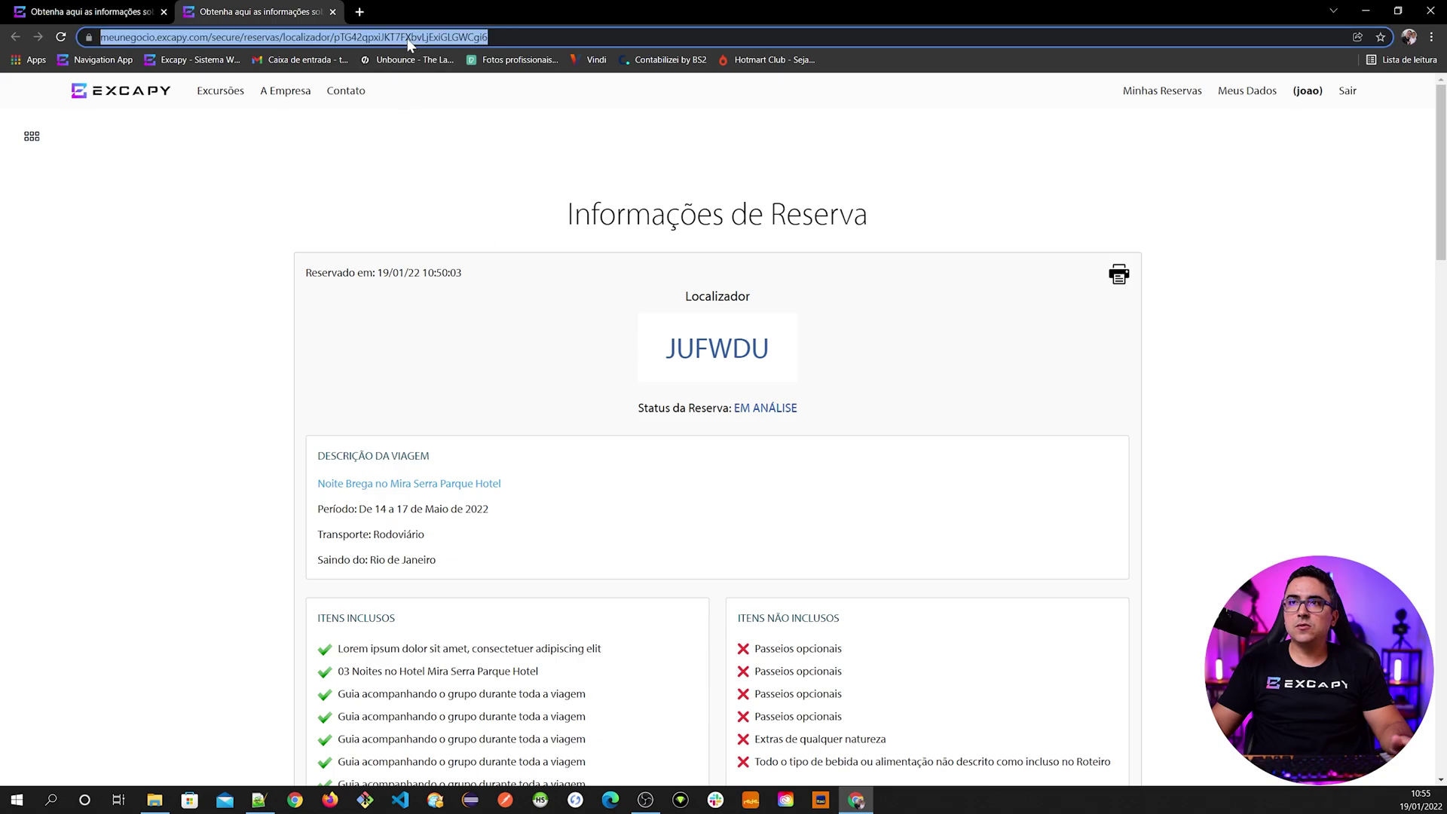
pyautogui.click(444, 185)
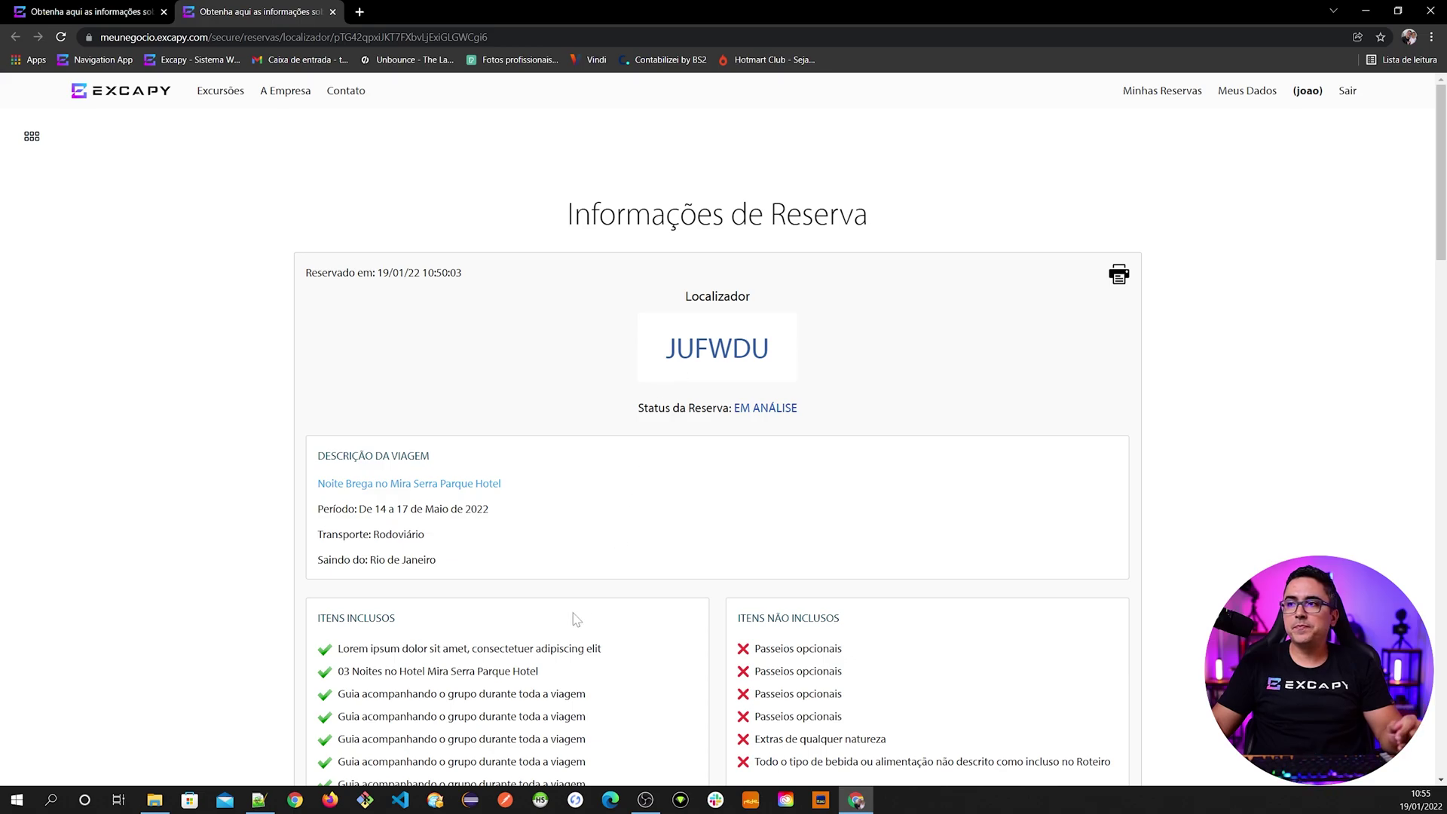
# - Start a new payment for the booking with CARTÃO as the payment type
pyautogui.scroll(-4, 576, 620)
pyautogui.scroll(-15, 576, 620)
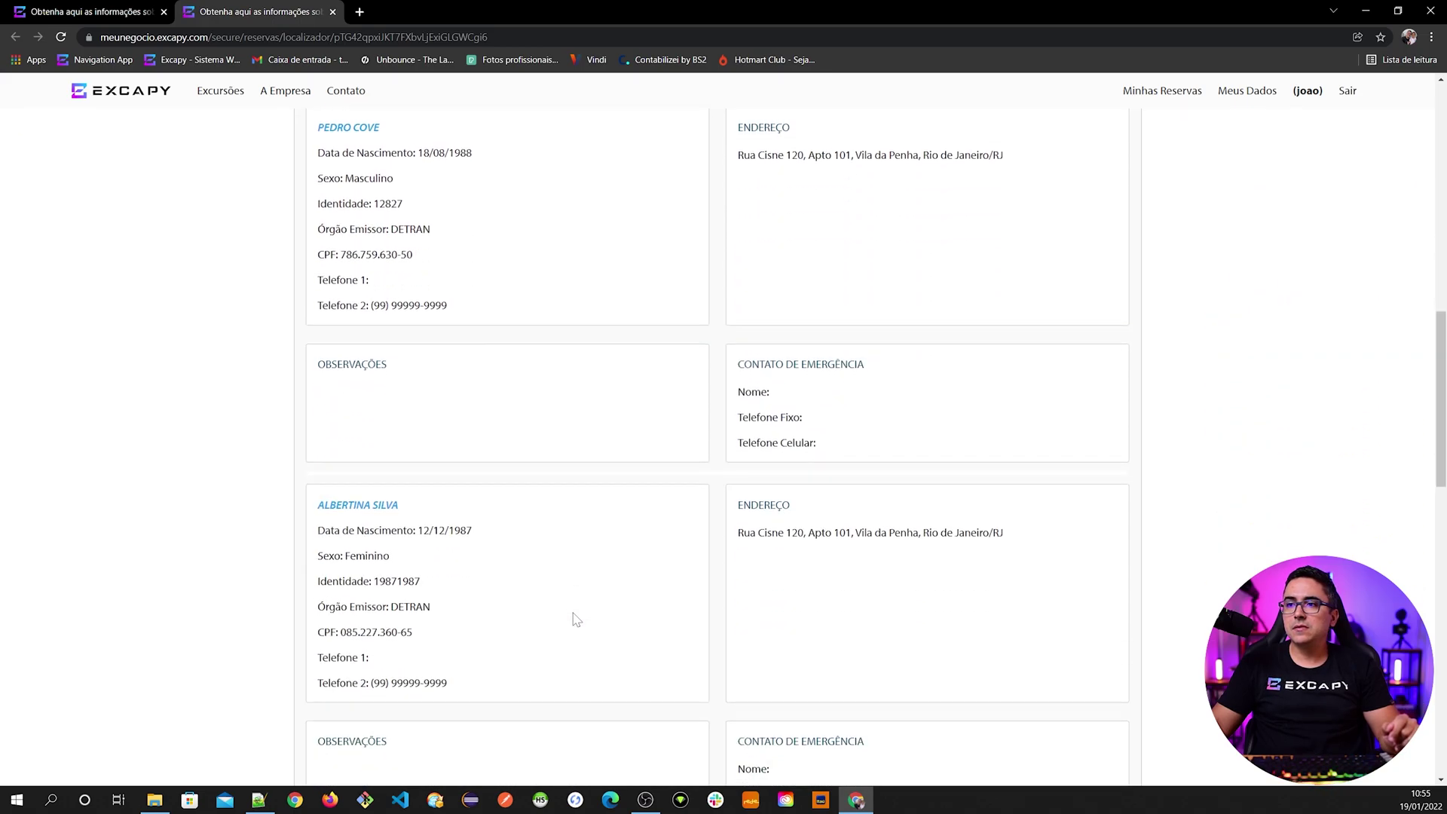
pyautogui.scroll(-7, 576, 619)
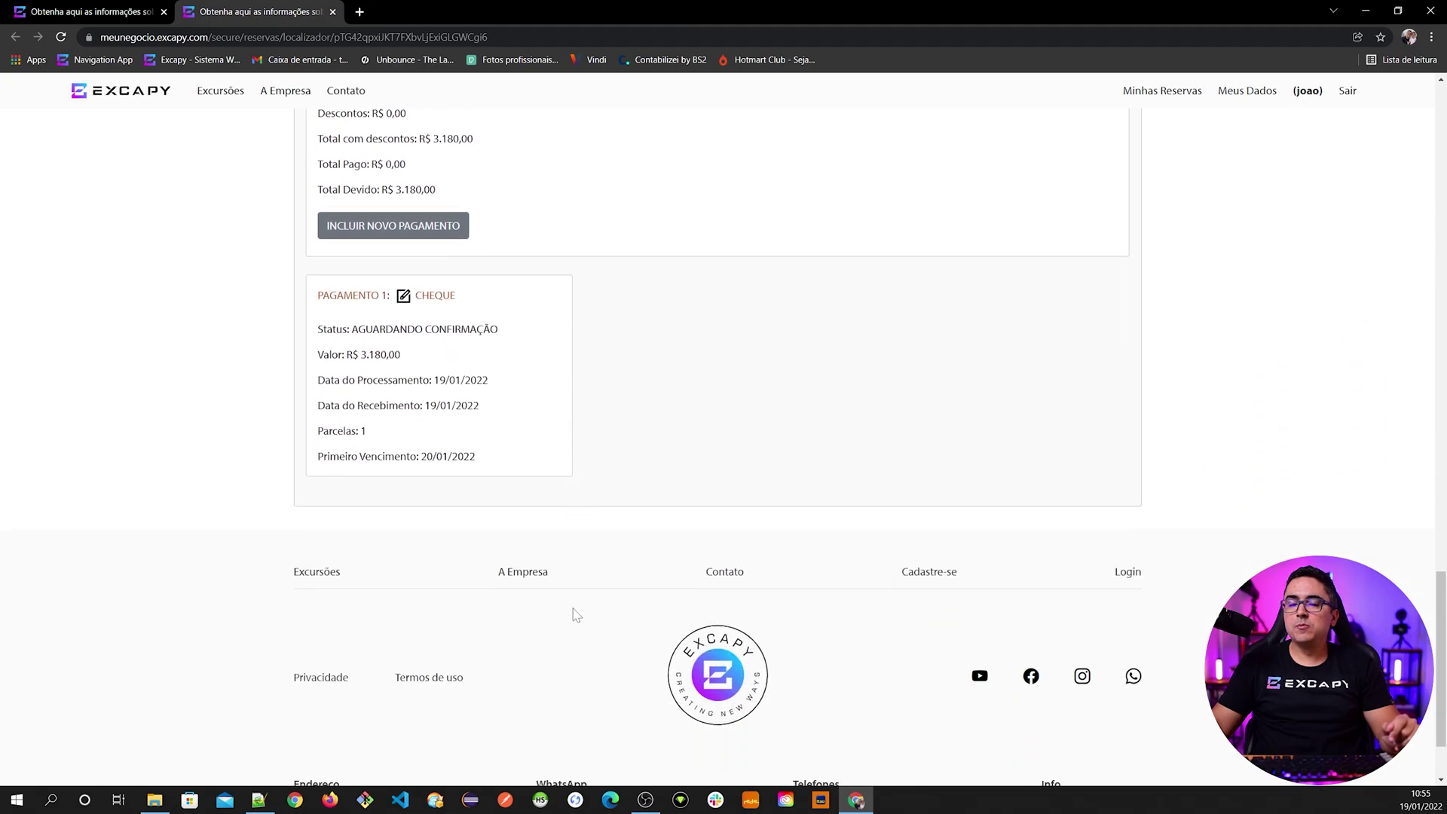
pyautogui.scroll(5, 555, 574)
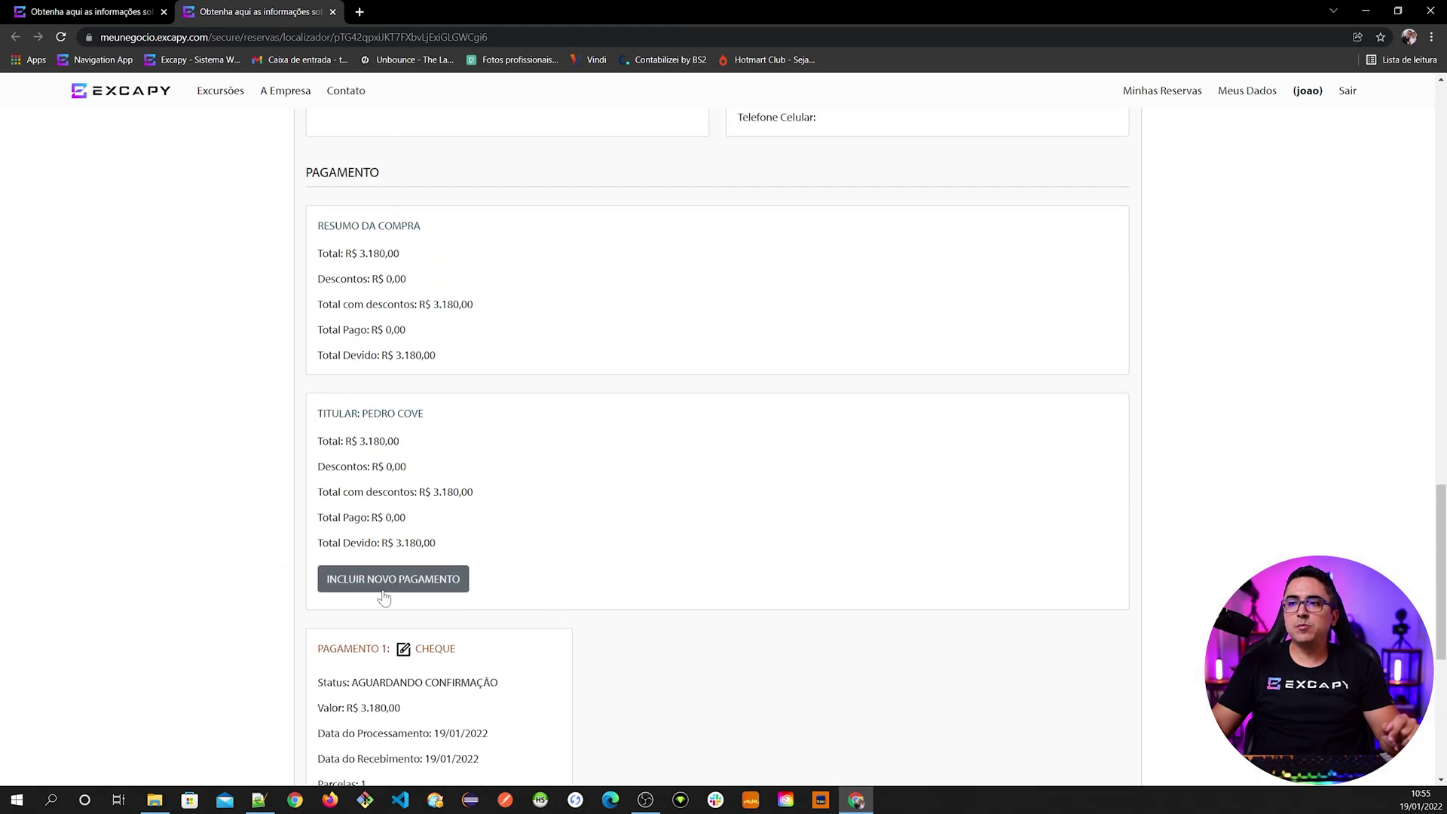
pyautogui.click(352, 582)
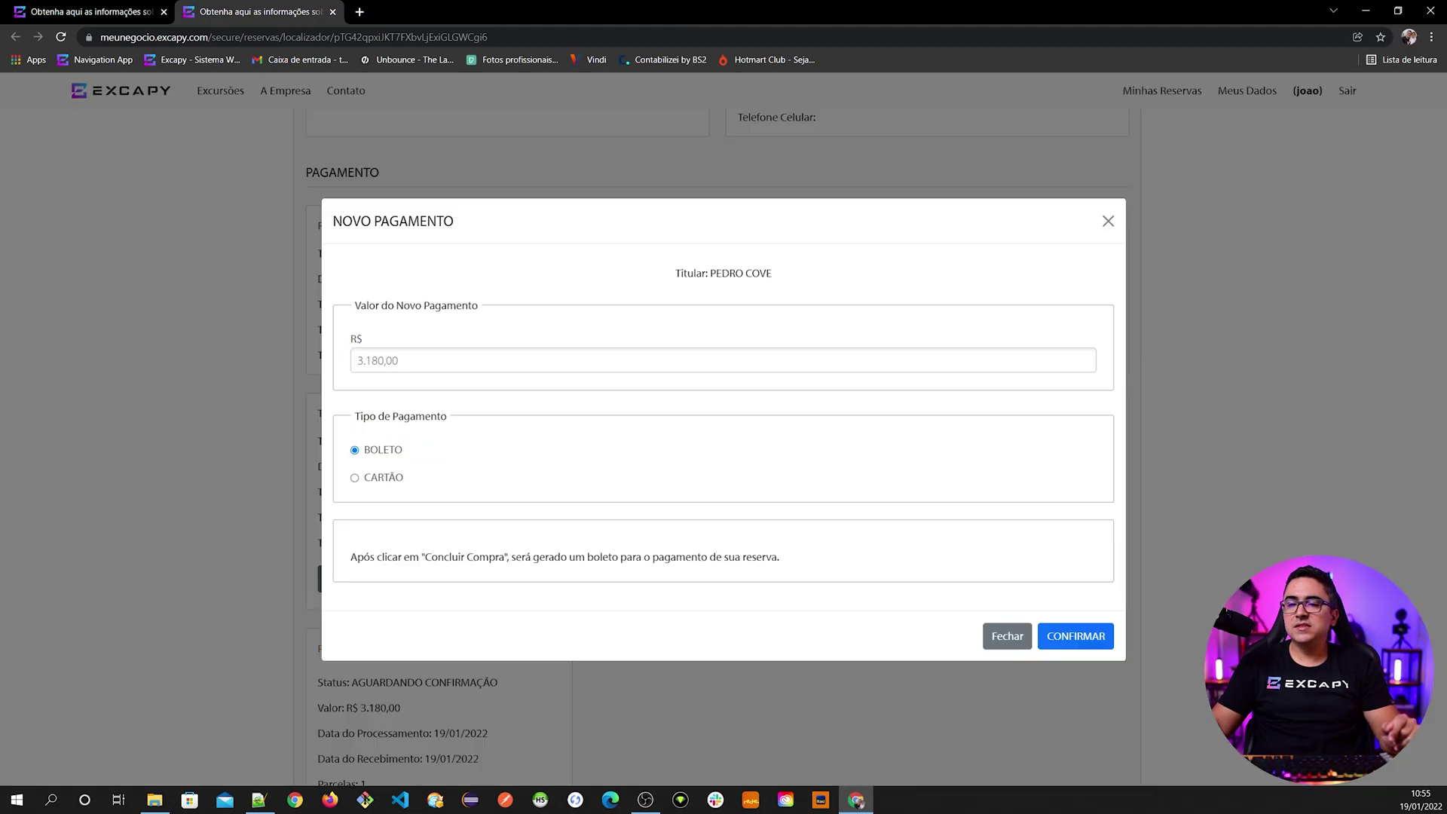
pyautogui.click(386, 477)
pyautogui.scroll(-4, 432, 533)
pyautogui.scroll(-2, 432, 534)
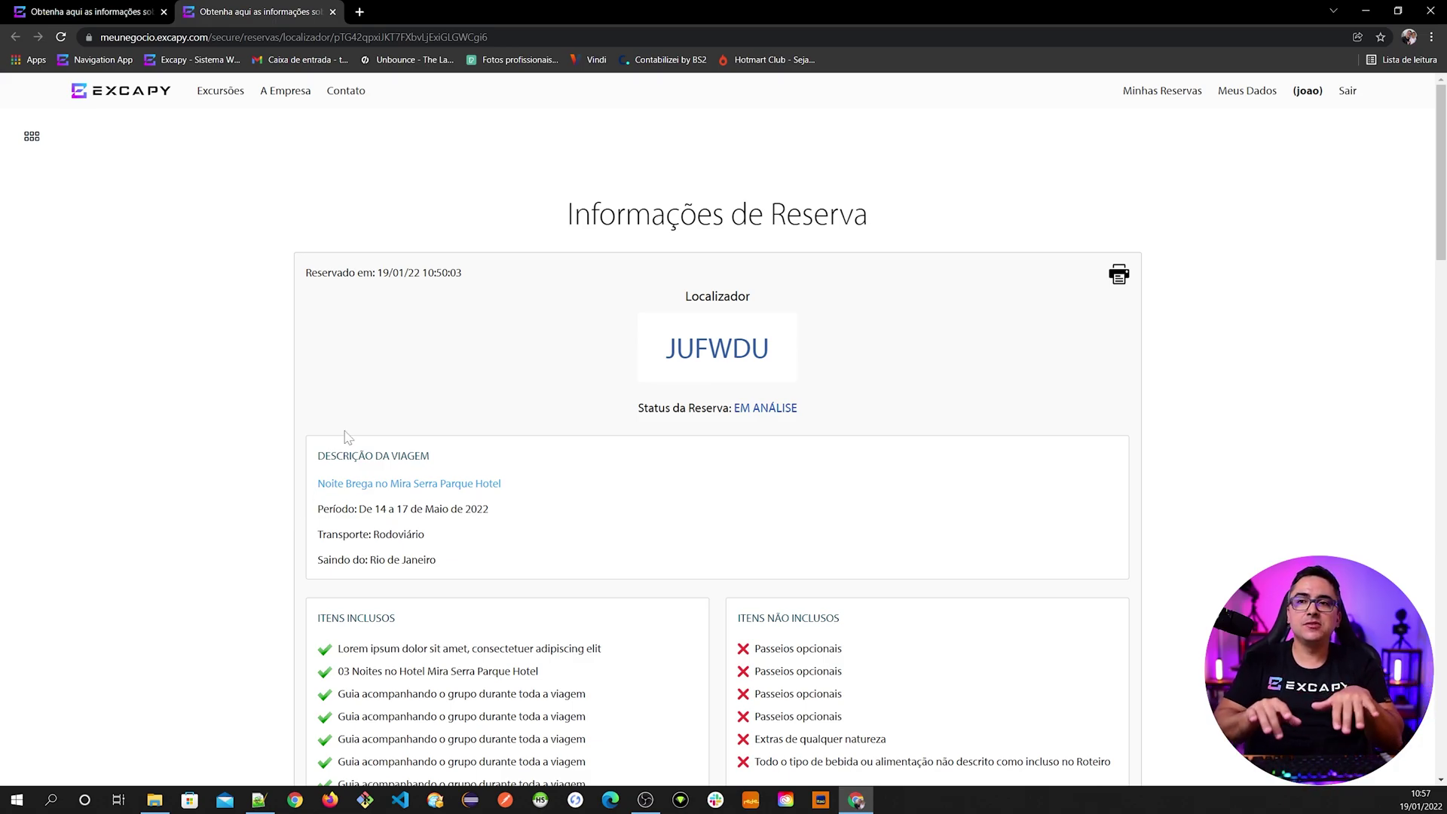
pyautogui.scroll(-15, 347, 437)
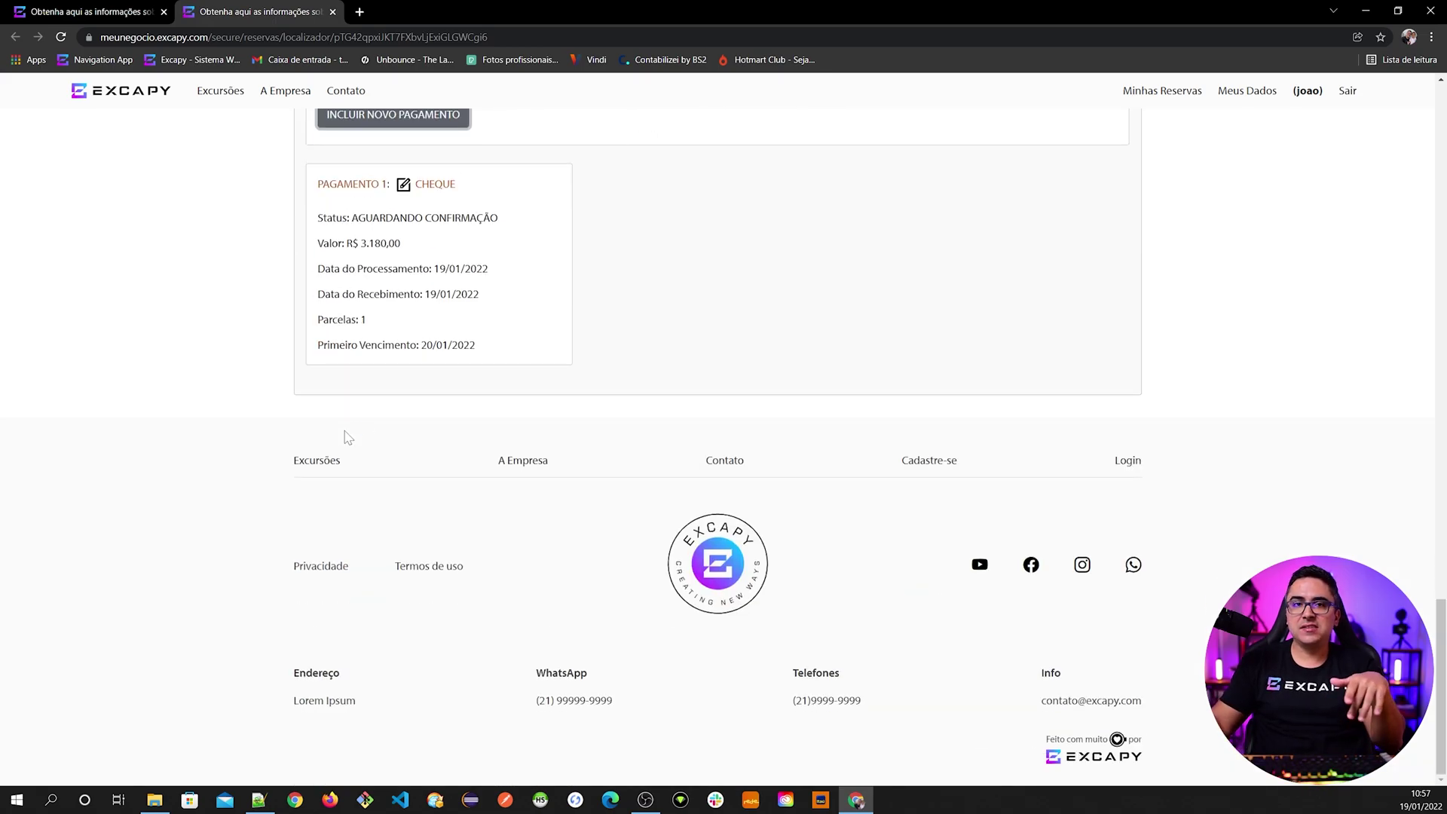
pyautogui.scroll(5, 355, 543)
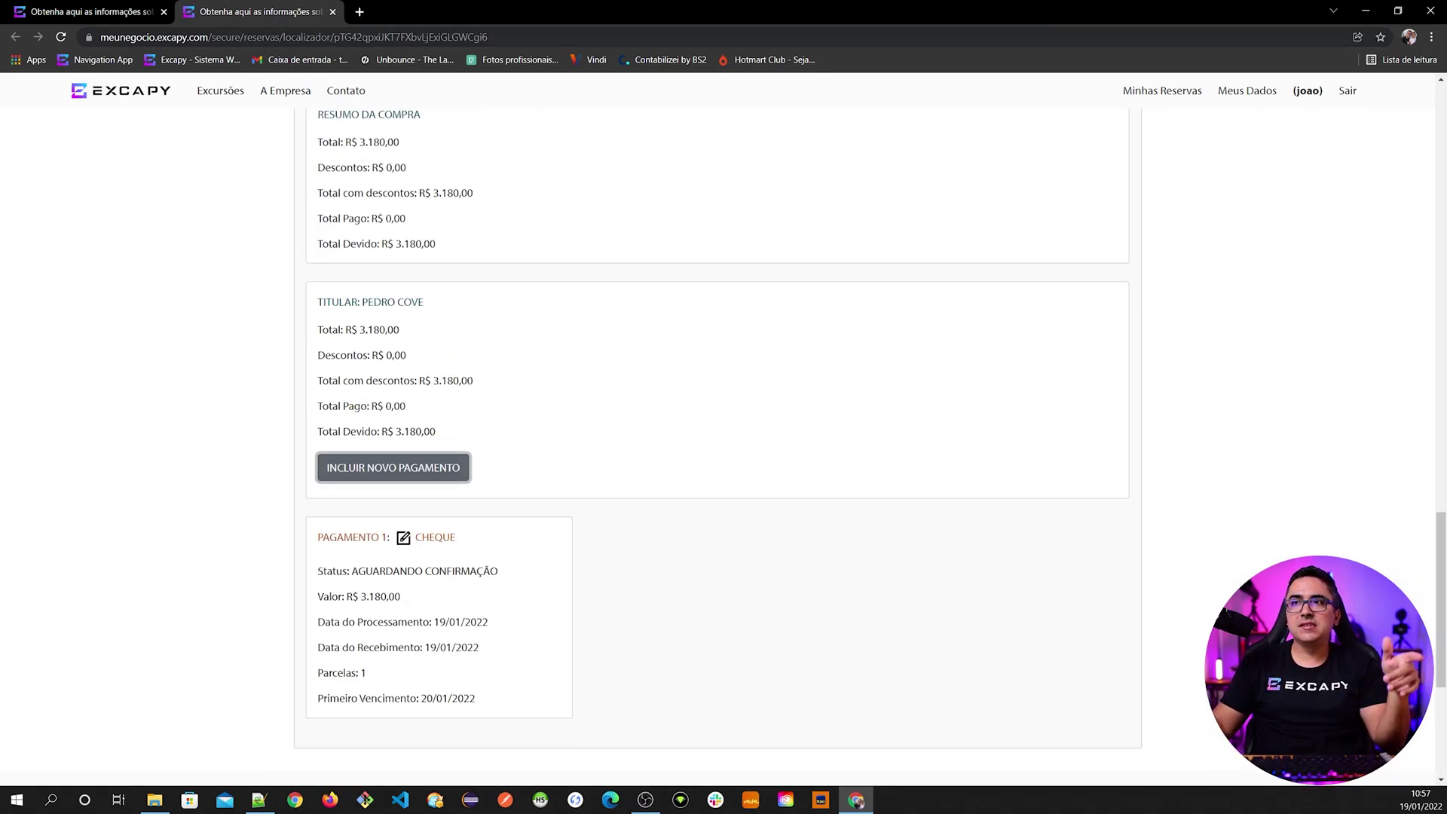
pyautogui.click(380, 473)
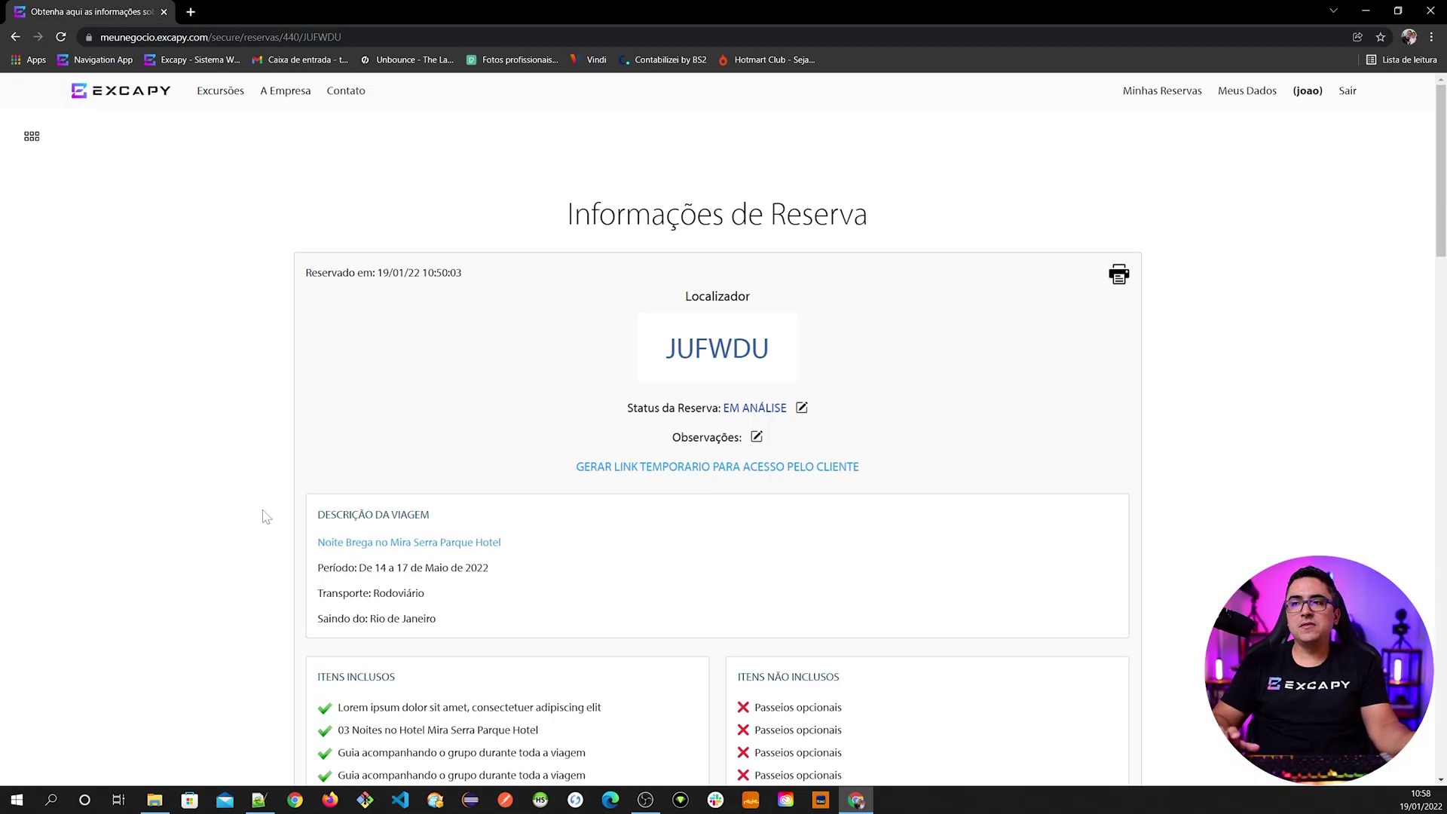
# - Open the full details of the booking's cheque payment
pyautogui.scroll(-20, 266, 517)
pyautogui.scroll(4, 302, 528)
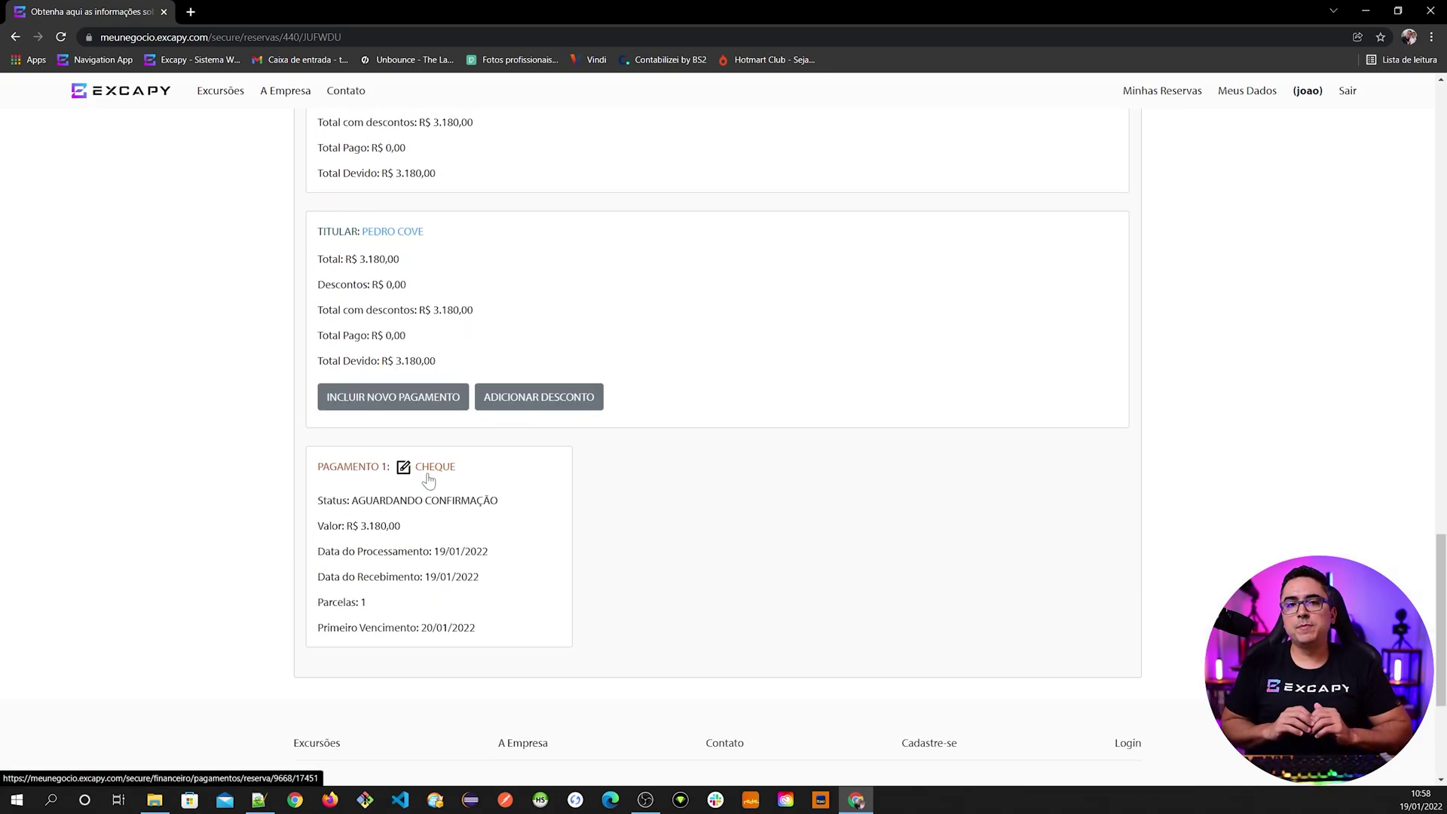
pyautogui.click(427, 477)
pyautogui.scroll(-5, 435, 475)
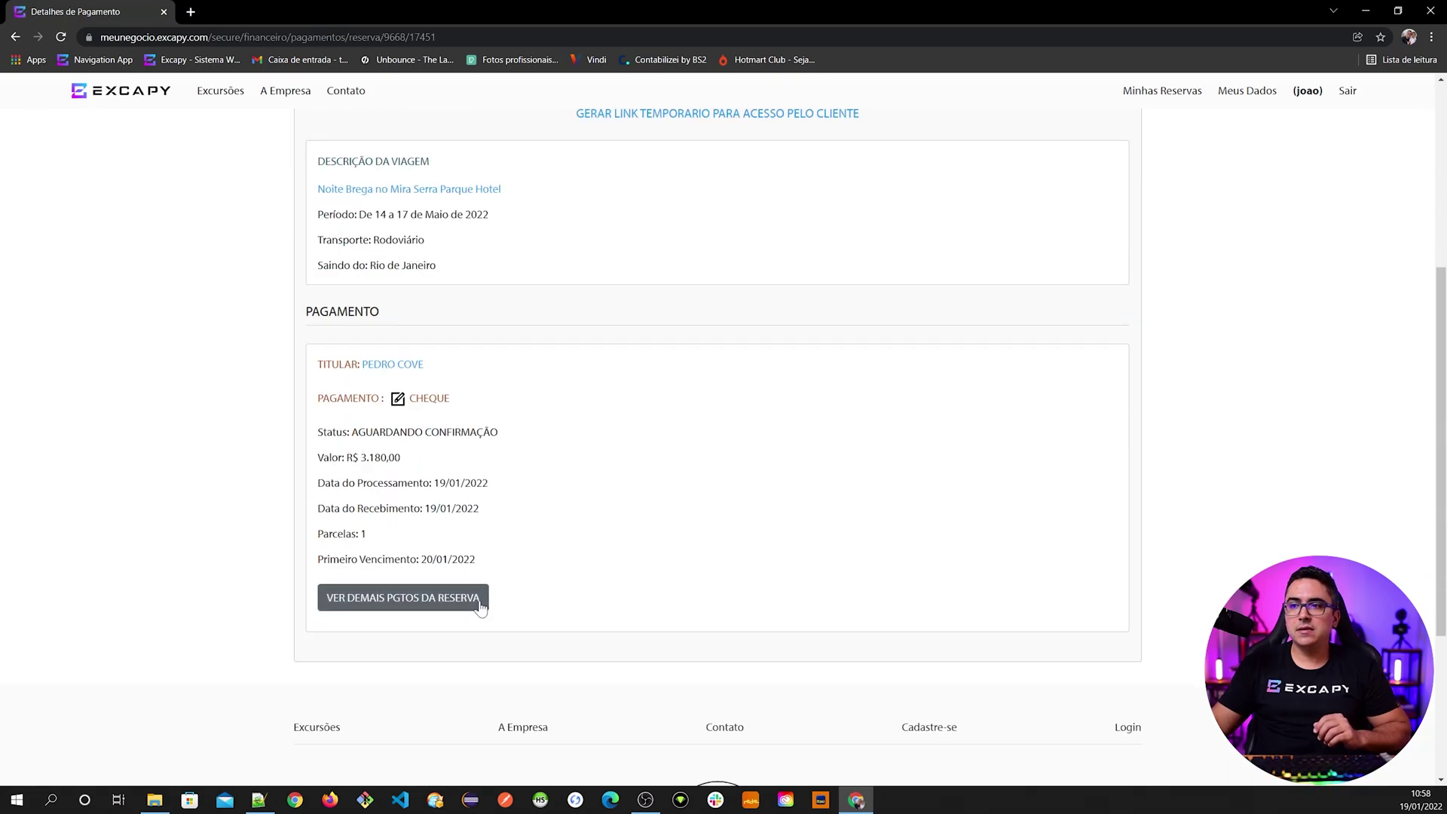
pyautogui.click(413, 404)
pyautogui.scroll(-5, 485, 646)
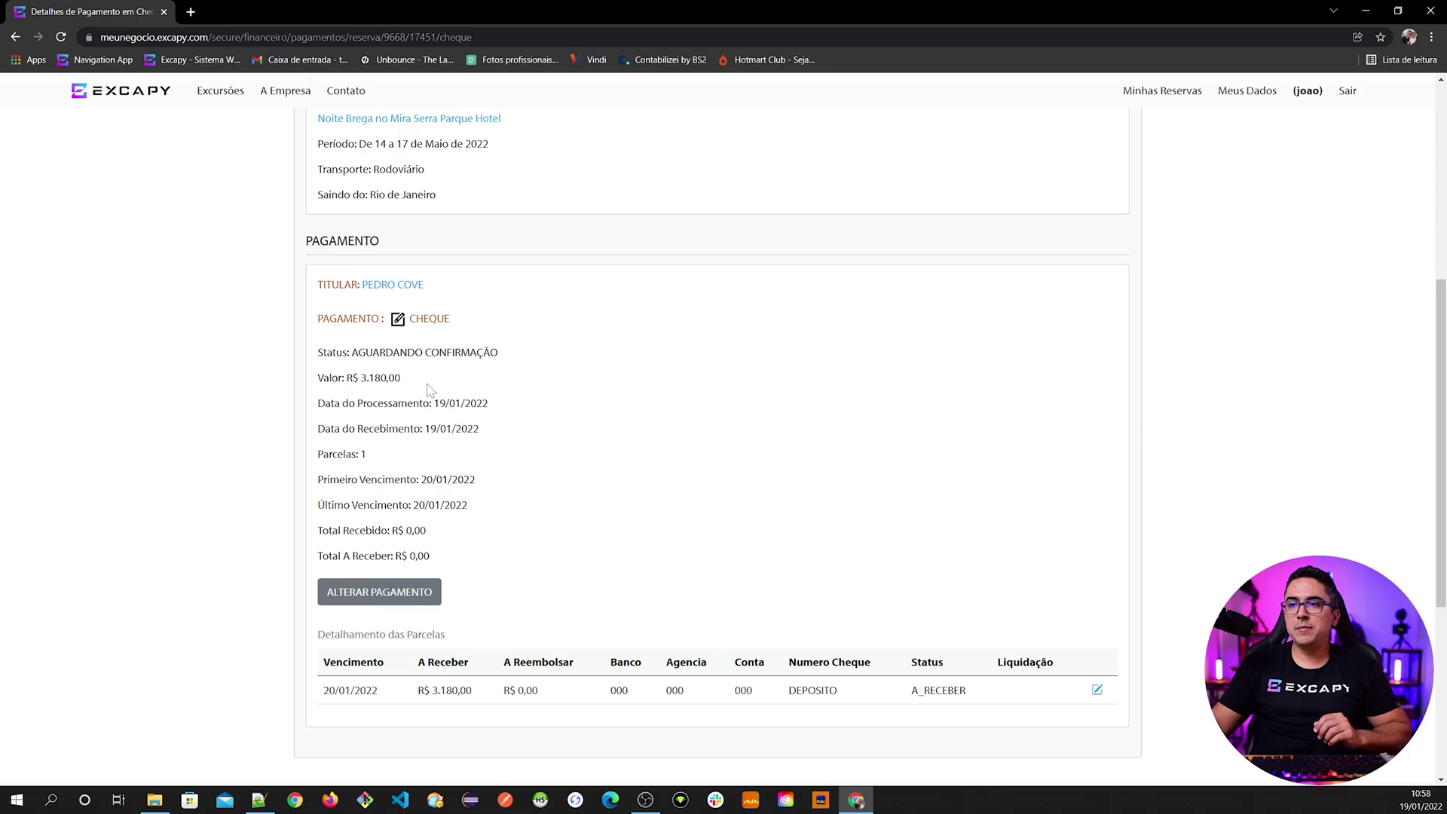
# - Try setting the cheque instalment's receipt status to CANCELADO, then close without saving
pyautogui.click(1097, 690)
pyautogui.scroll(-7, 768, 639)
pyautogui.click(397, 419)
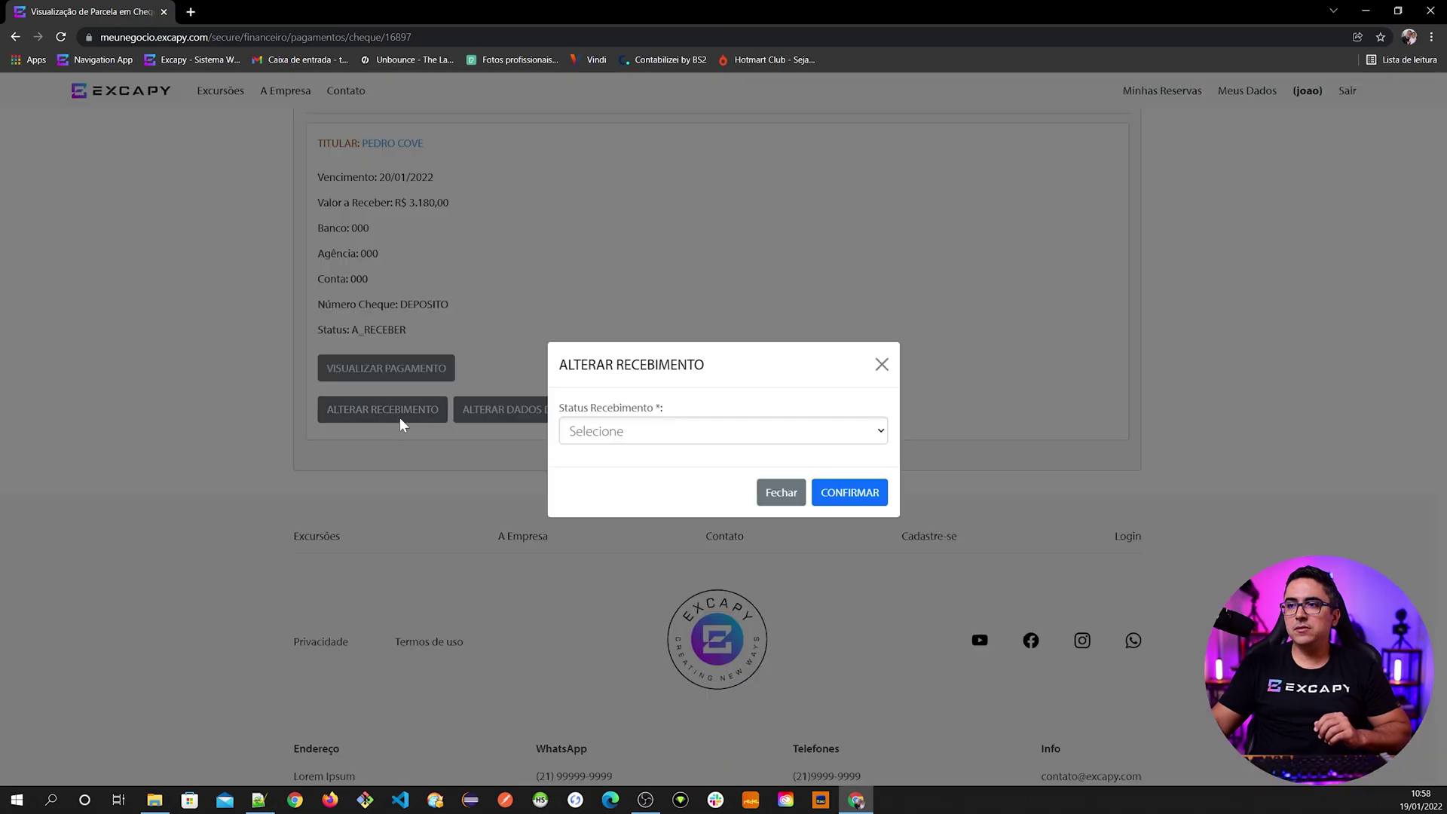
pyautogui.click(722, 431)
pyautogui.click(678, 491)
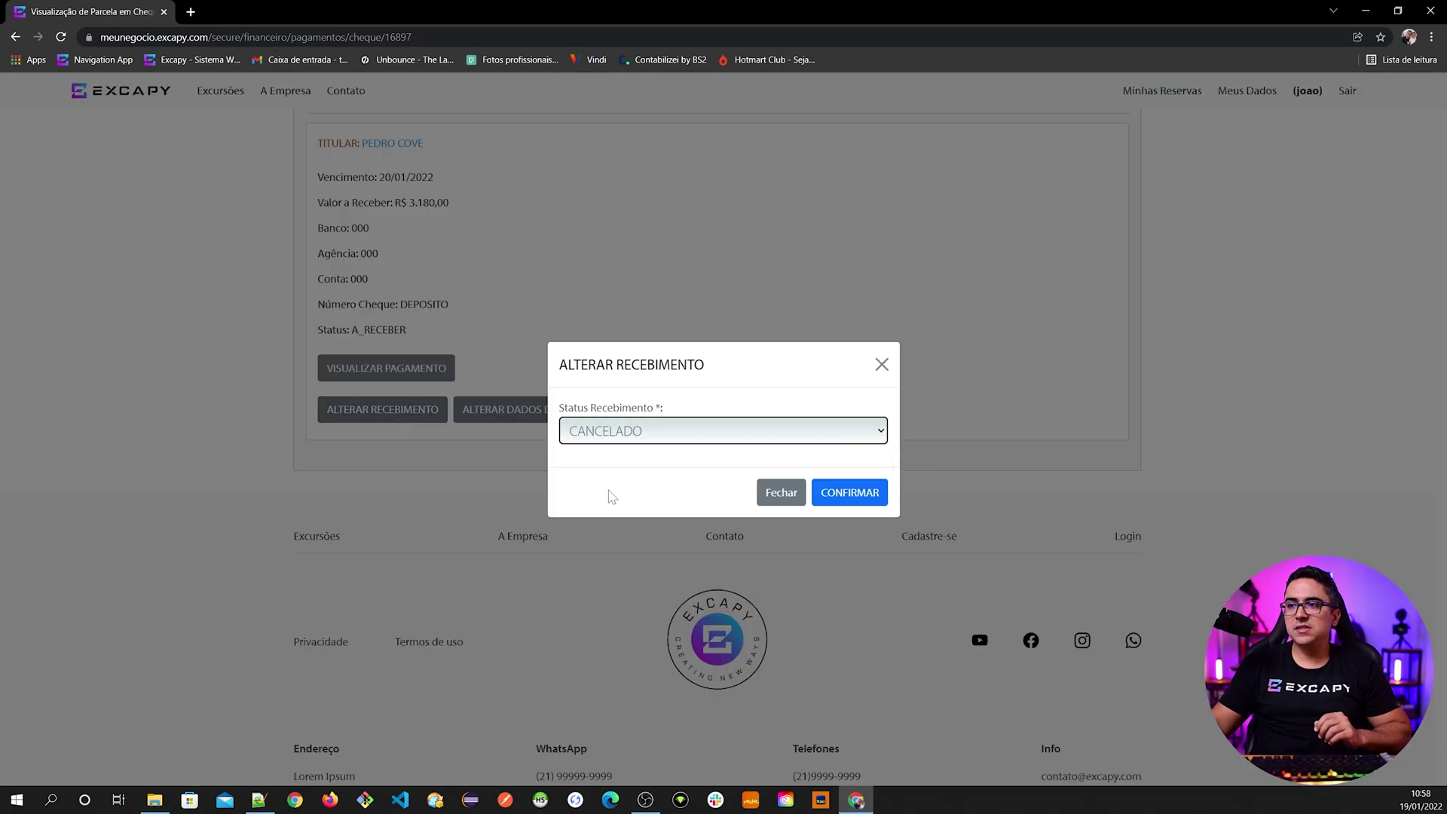
pyautogui.click(782, 498)
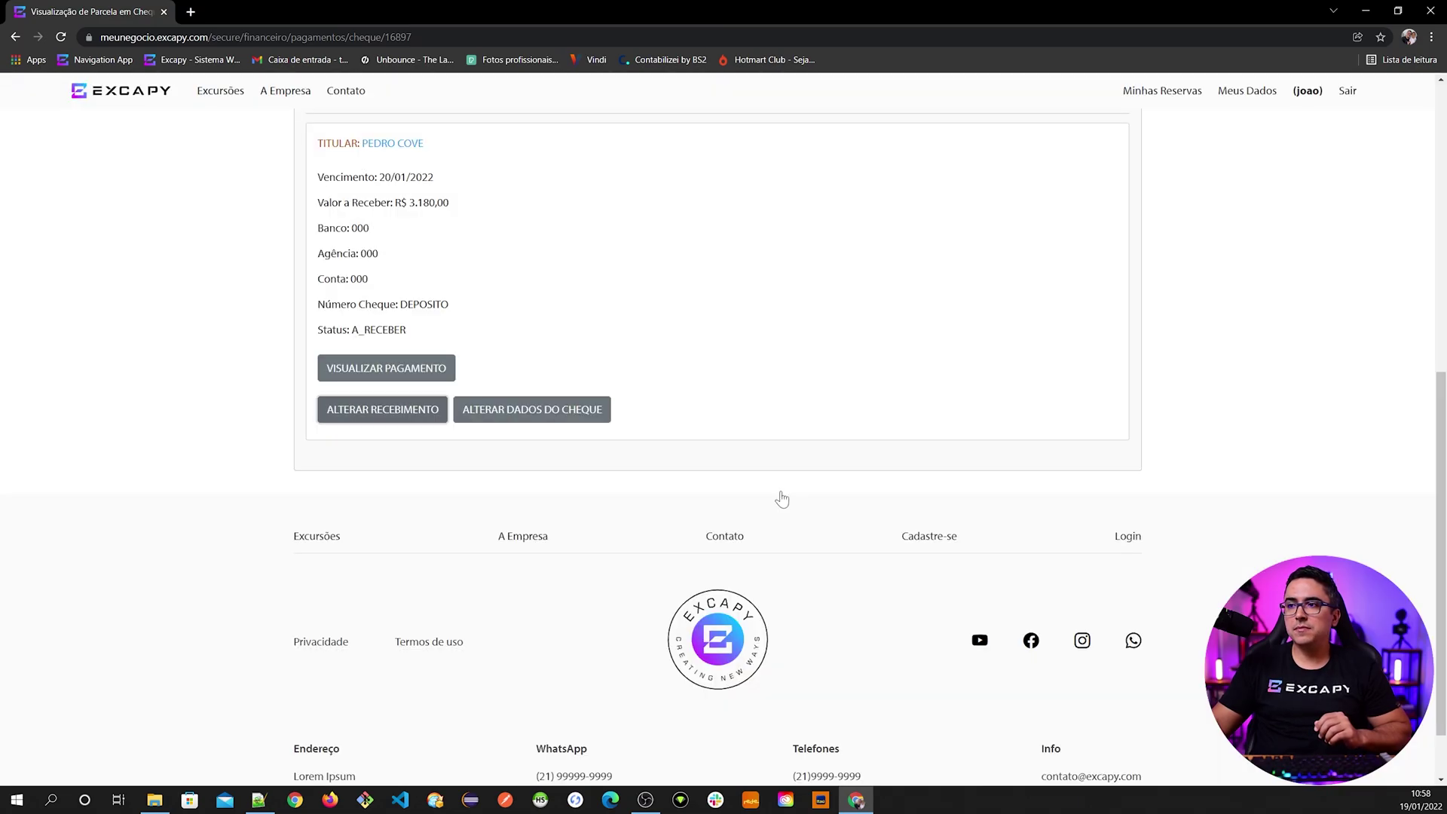
pyautogui.click(399, 379)
# - Try setting the cheque payment's status to CANCELADO, then close without saving
pyautogui.scroll(-10, 411, 420)
pyautogui.scroll(5, 450, 422)
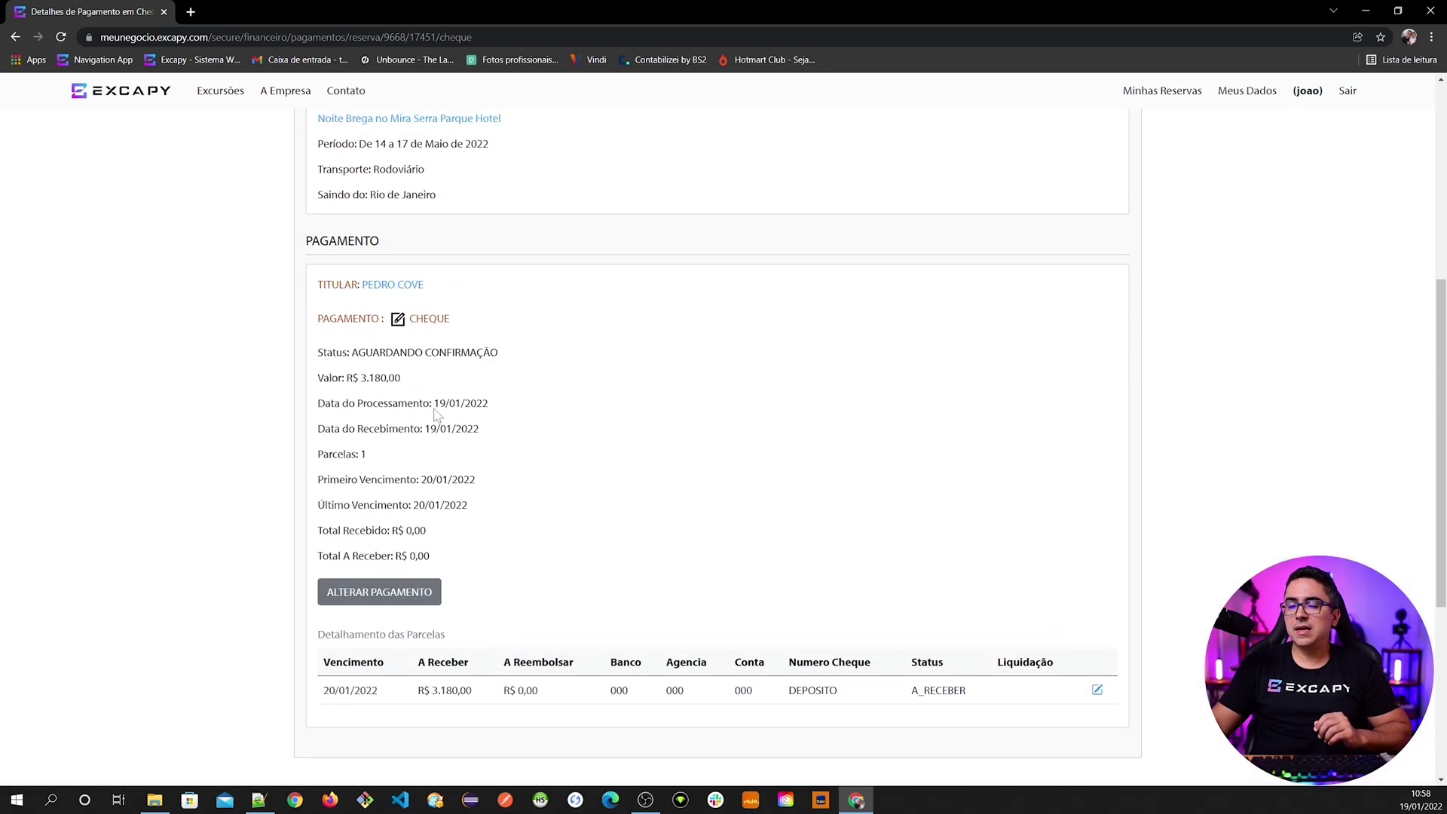
pyautogui.click(384, 599)
pyautogui.click(416, 383)
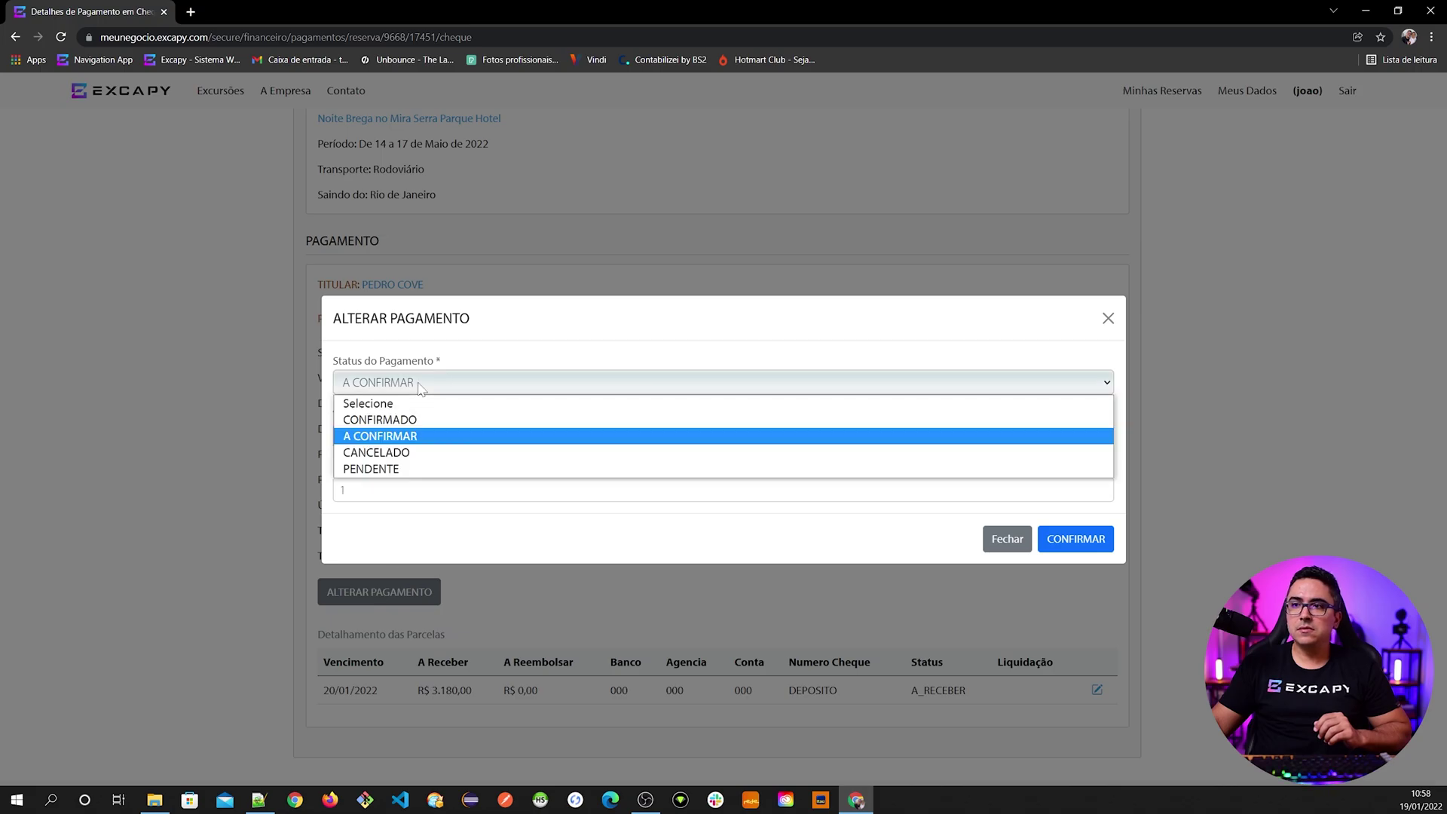
pyautogui.click(403, 452)
pyautogui.click(1008, 538)
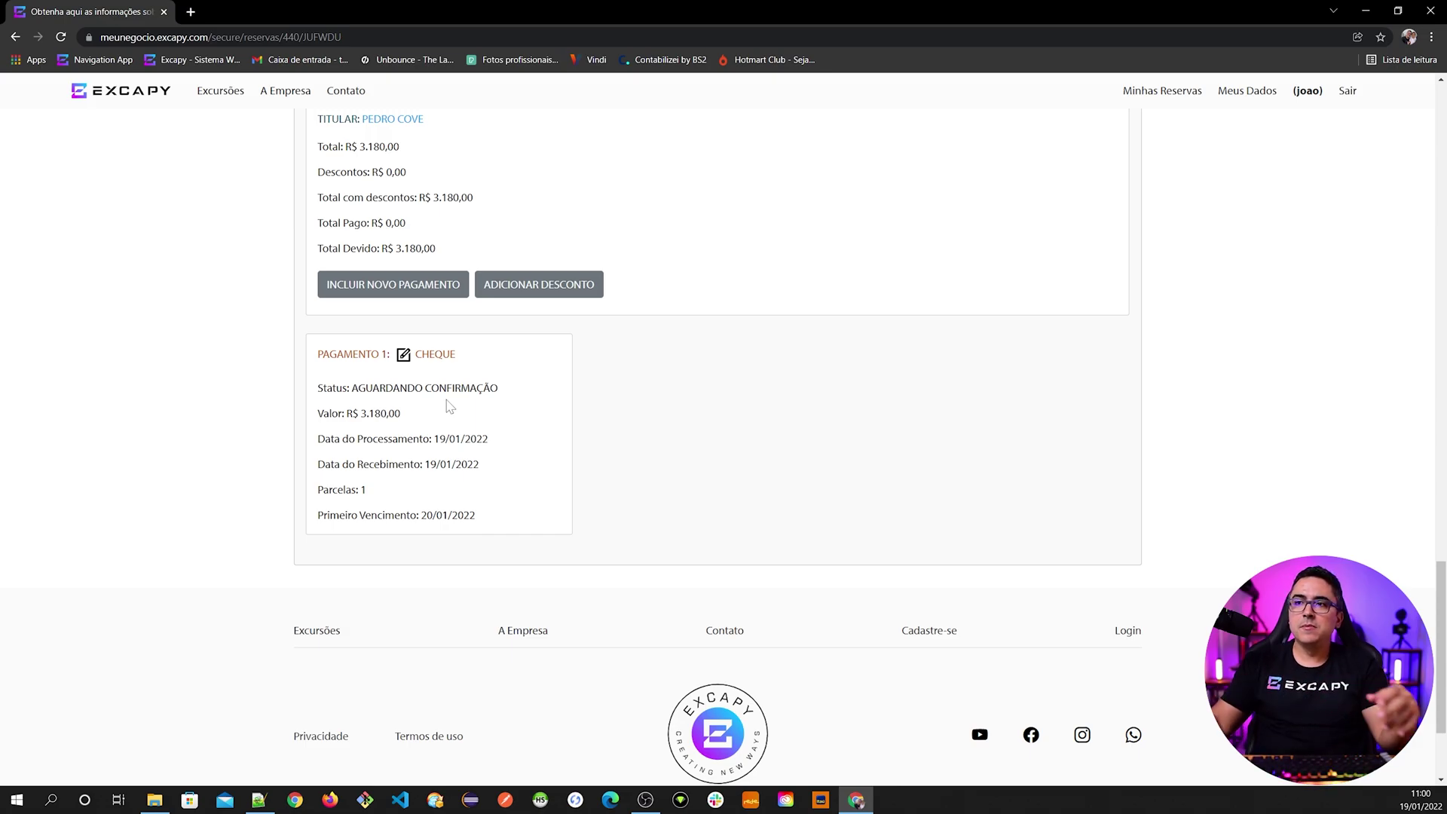
# - Reopen the cheque payment details showing the R$ 3.180,00 instalment due 20/01/2022
pyautogui.click(434, 362)
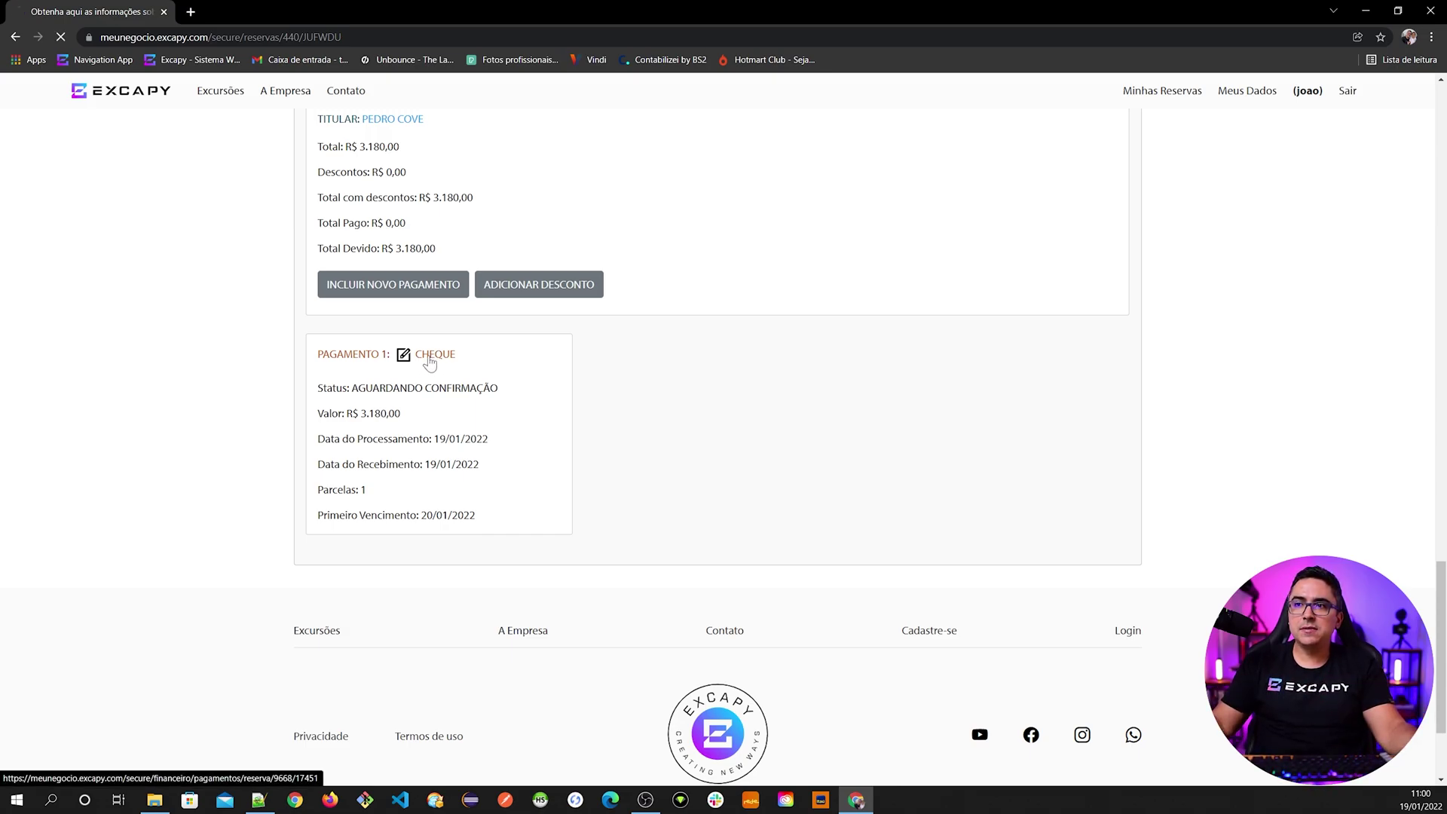
pyautogui.scroll(-8, 414, 590)
pyautogui.scroll(5, 414, 590)
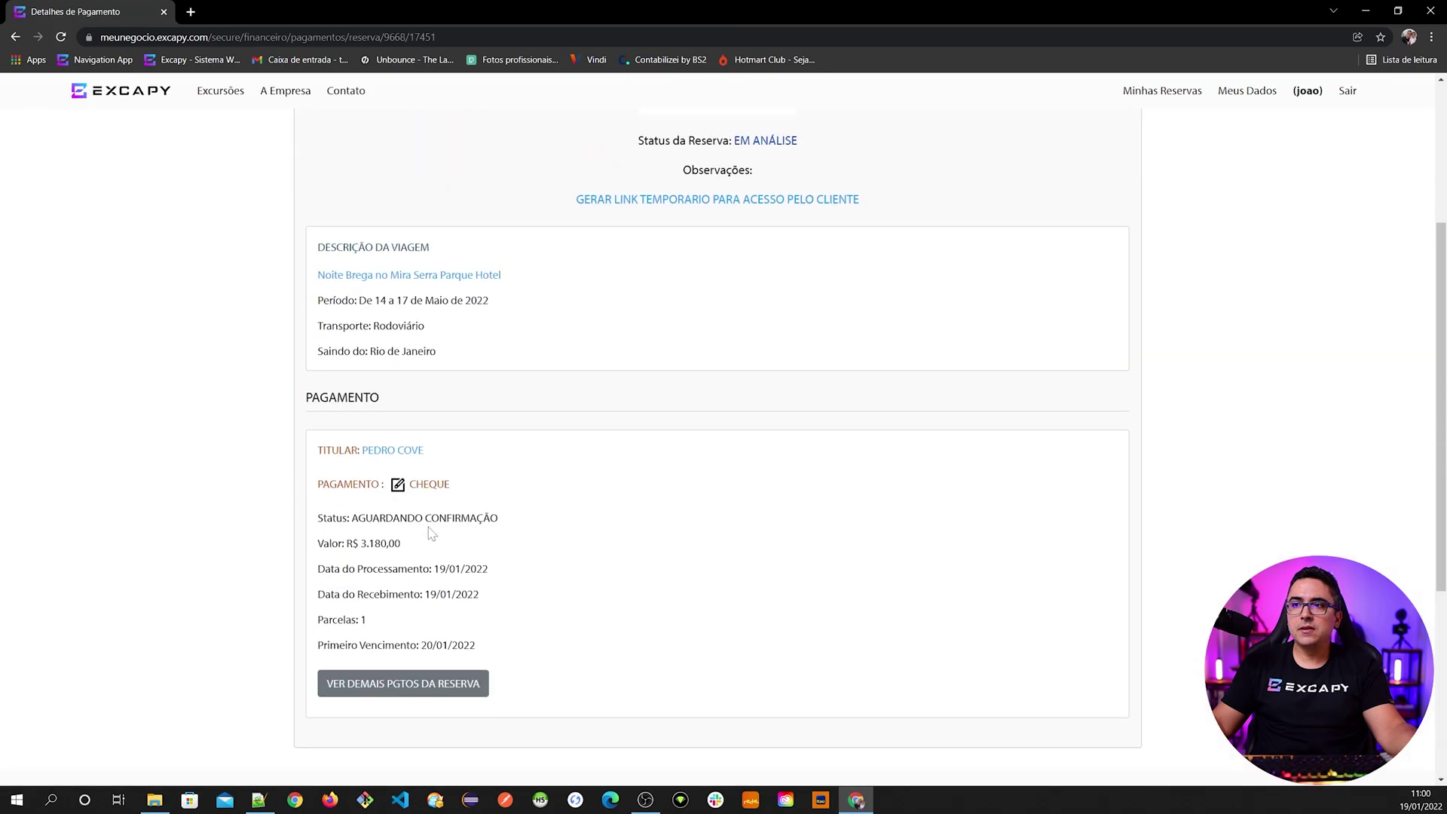
pyautogui.click(428, 489)
pyautogui.scroll(-7, 543, 588)
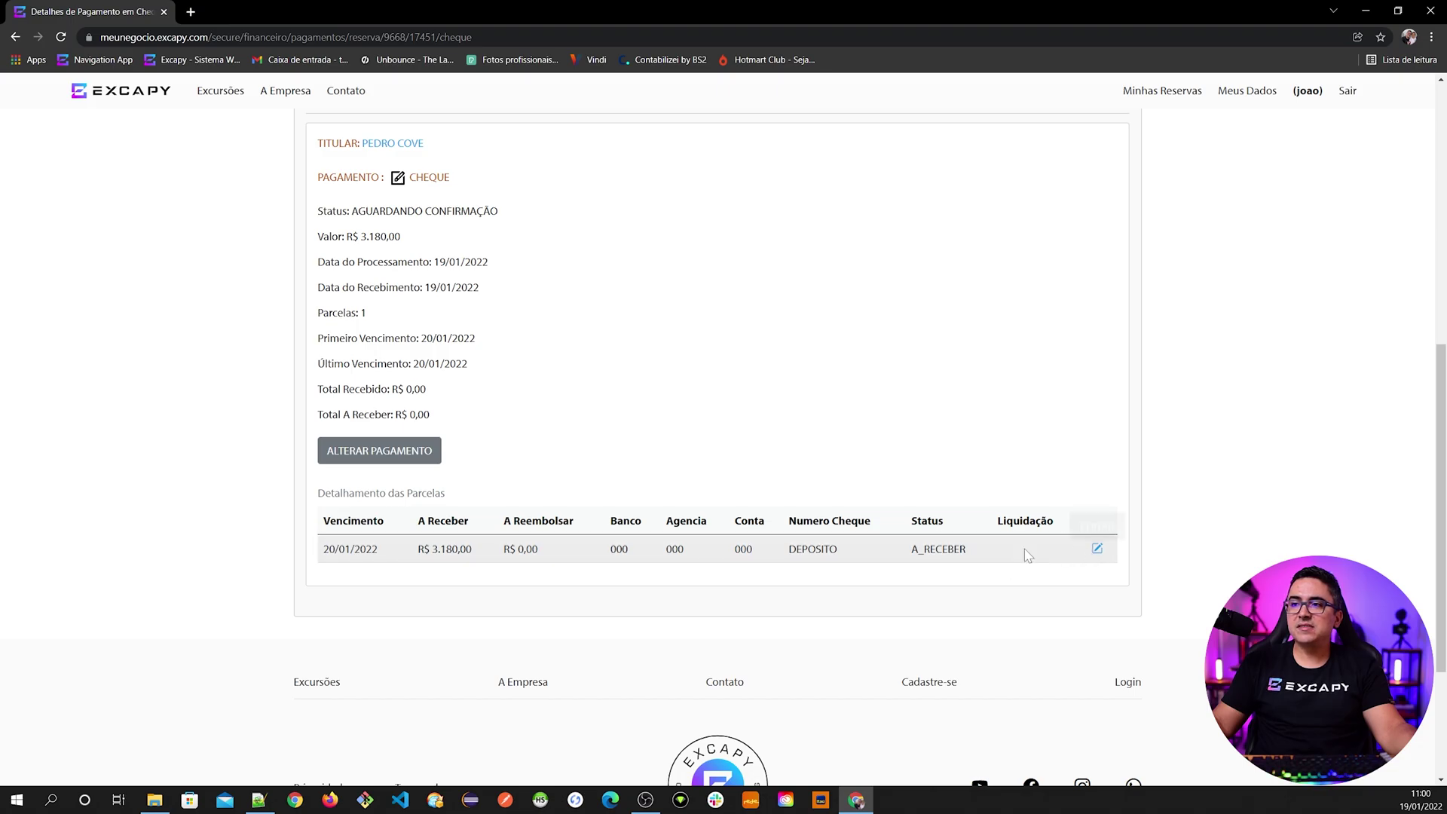
pyautogui.scroll(-1, 769, 533)
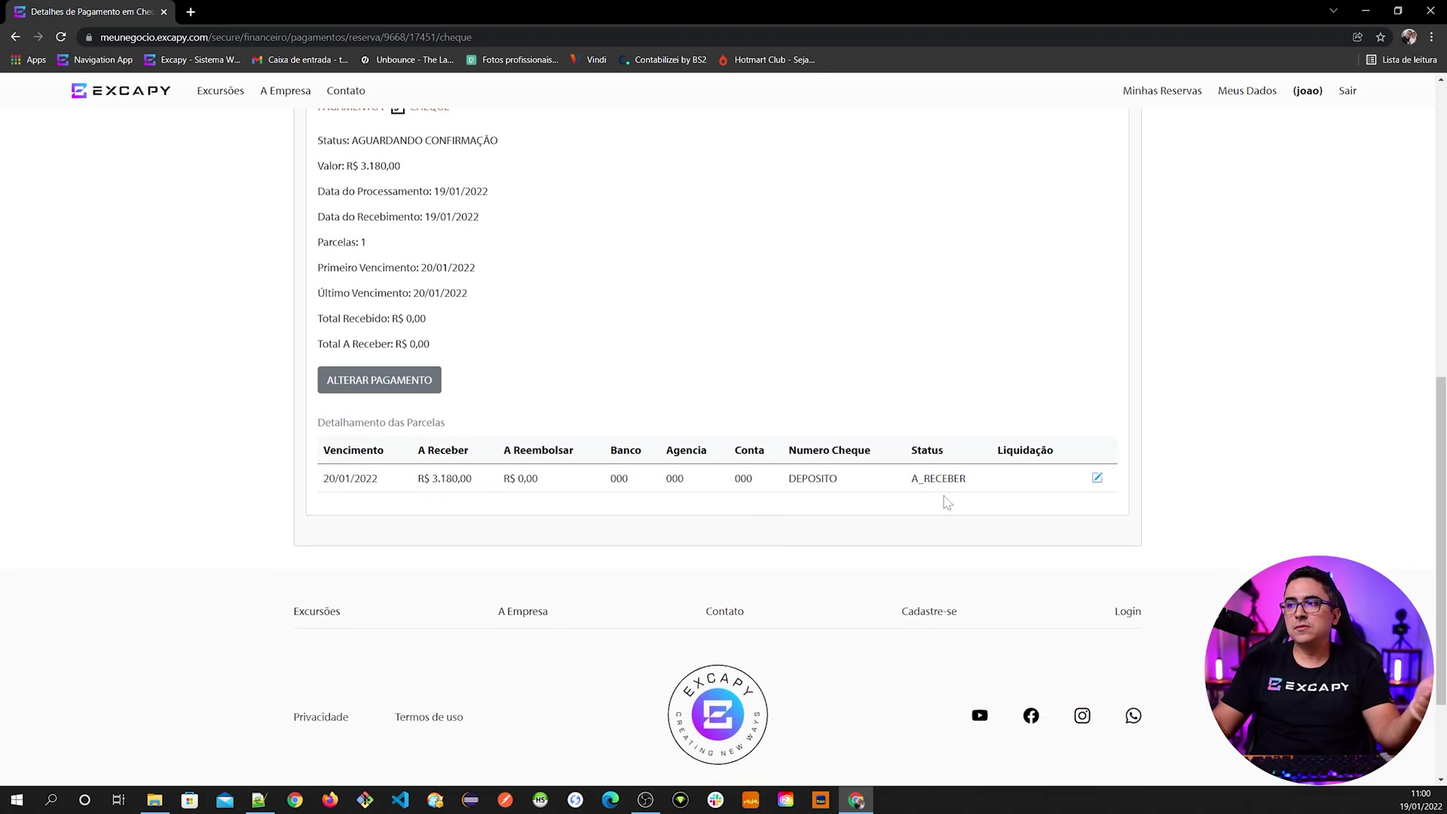
# - Edit the cheque instalment and set its receipt status to CHEQUE DEPOSITADO
pyautogui.click(1097, 480)
pyautogui.scroll(-6, 501, 562)
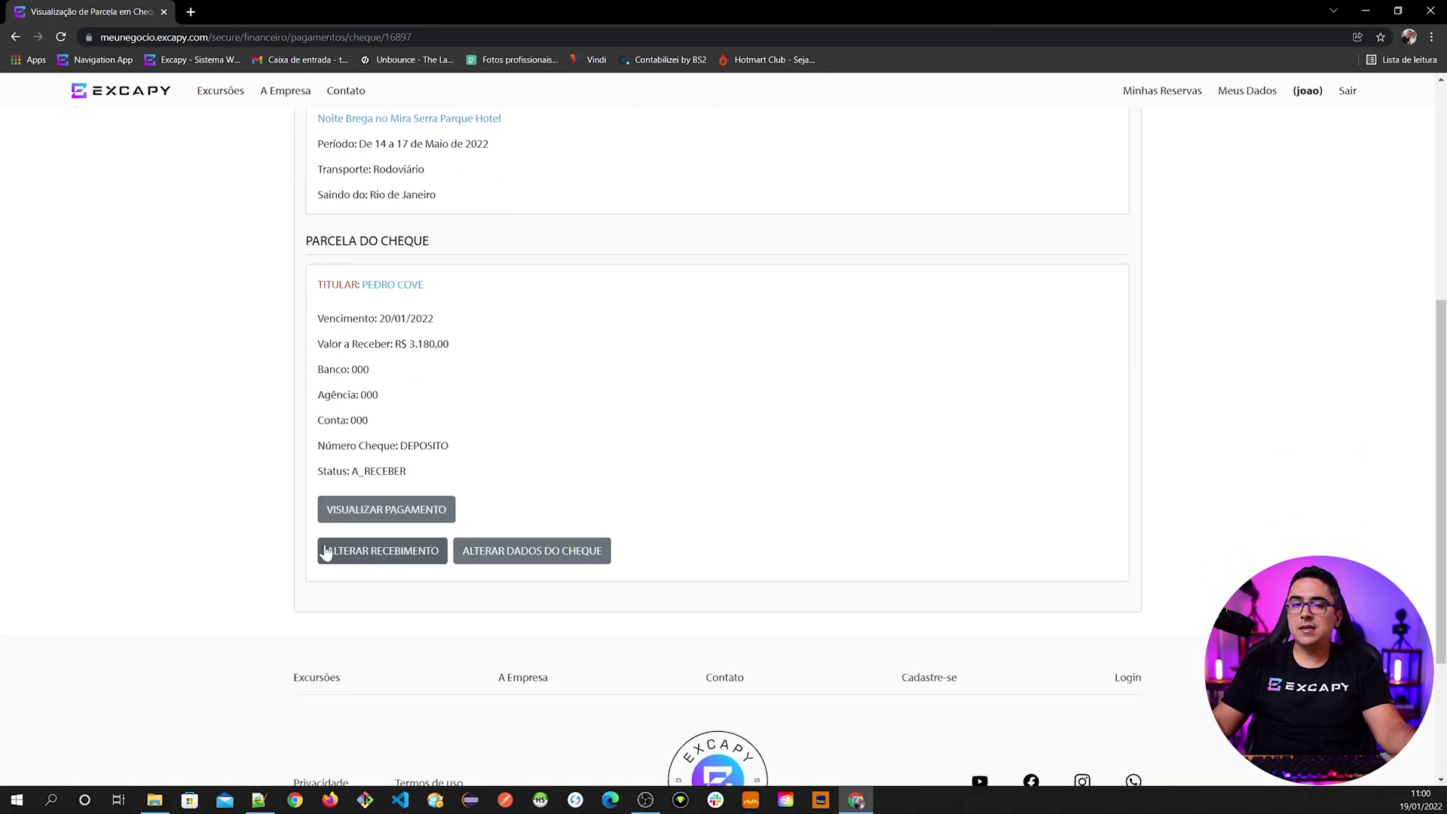
pyautogui.click(351, 557)
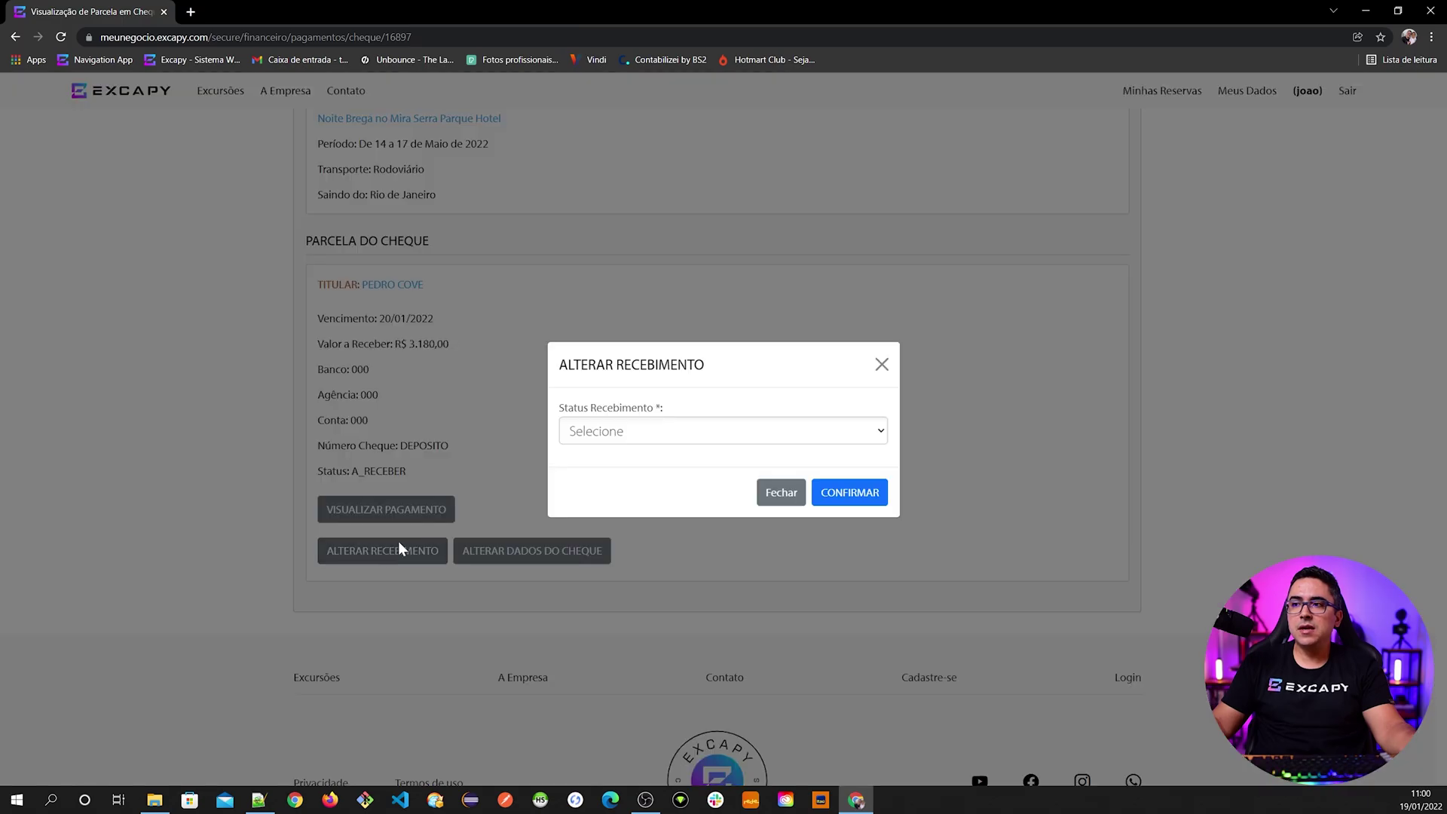
pyautogui.click(646, 436)
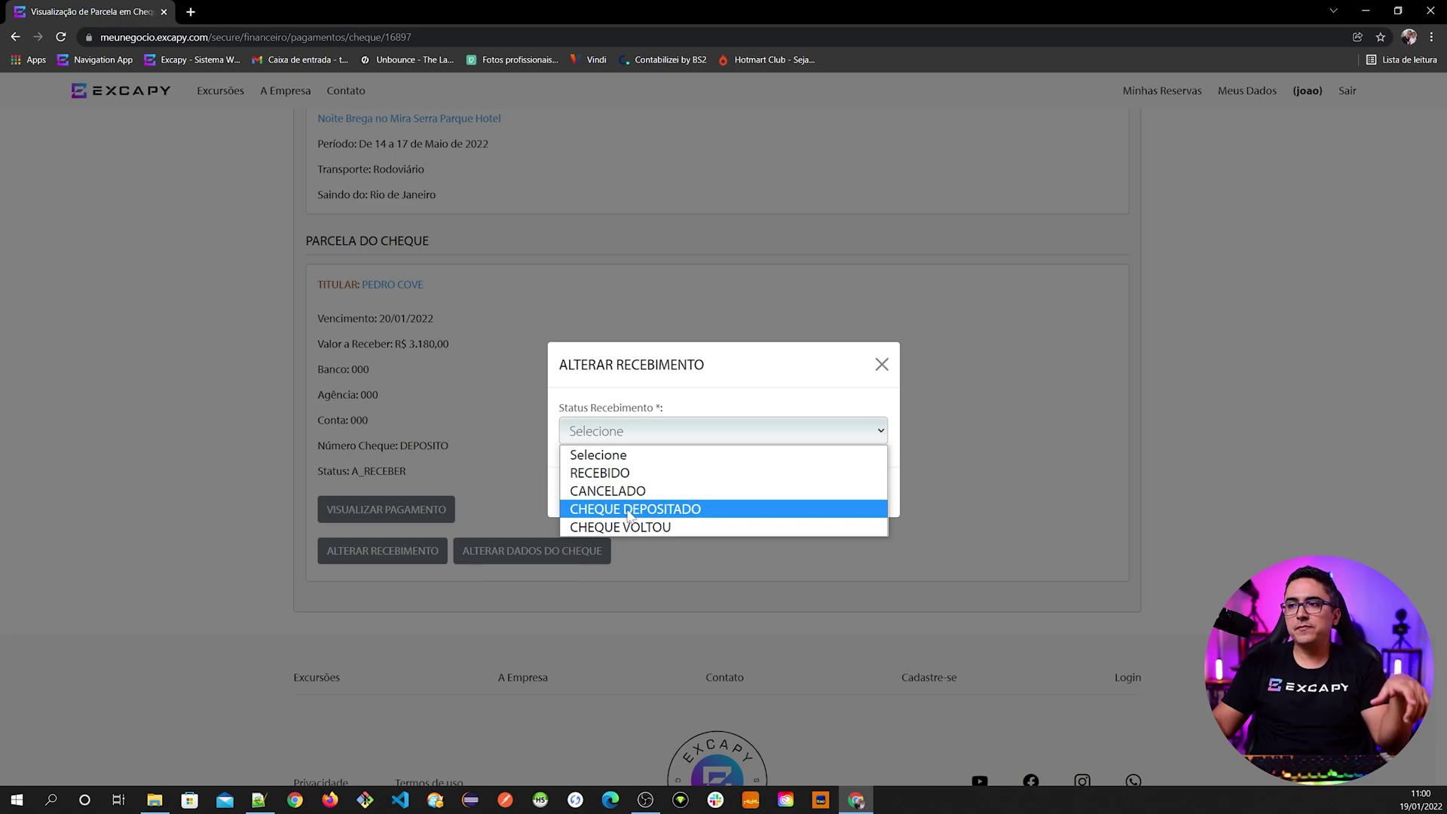
pyautogui.click(630, 509)
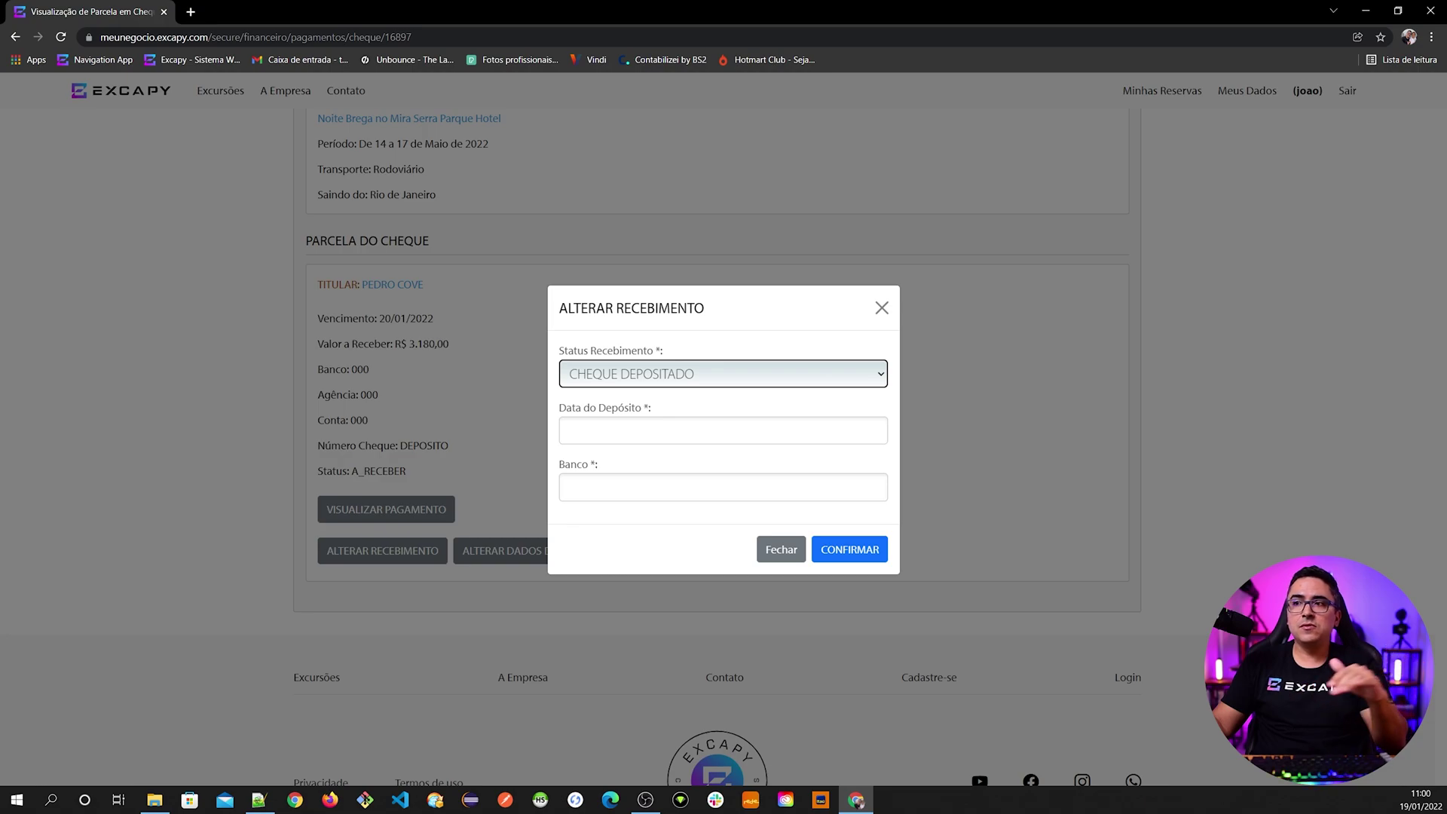
# - Enter deposit date 19/01/2022 and bank 341 and confirm, which reports the institution not found
pyautogui.click(604, 430)
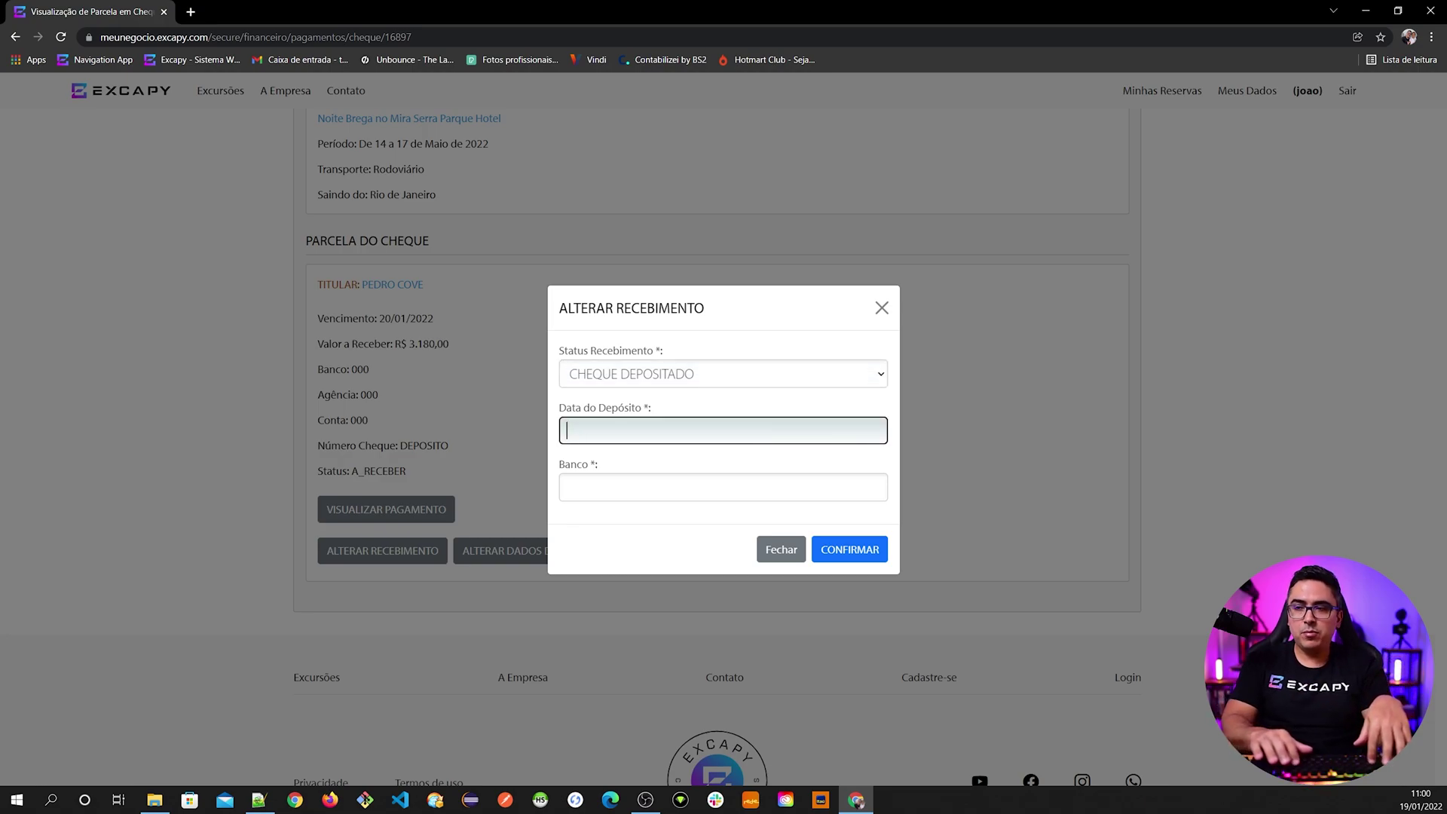
pyautogui.write('19/01/2022')
pyautogui.press('Tab')
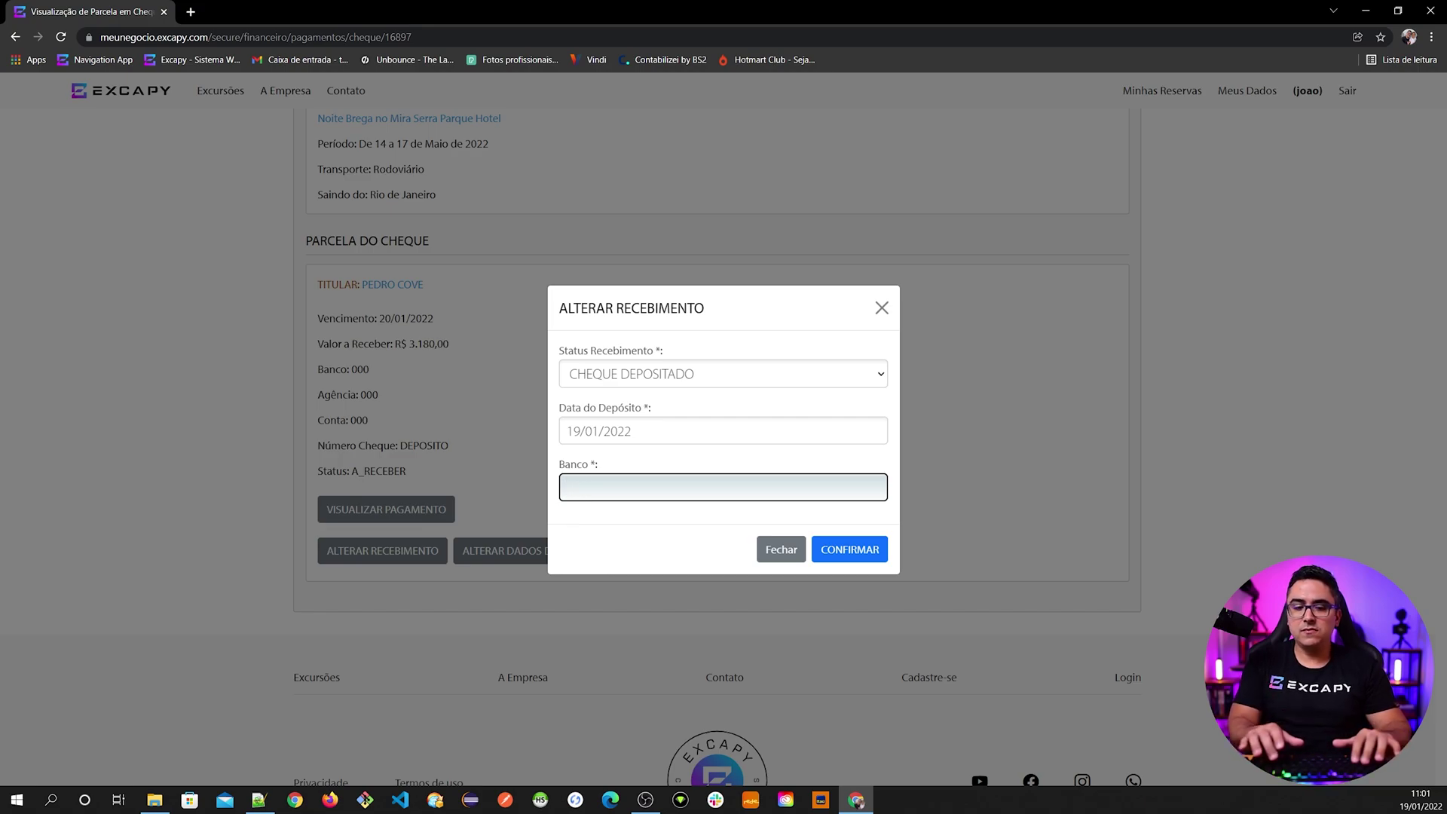
pyautogui.press('Tab')
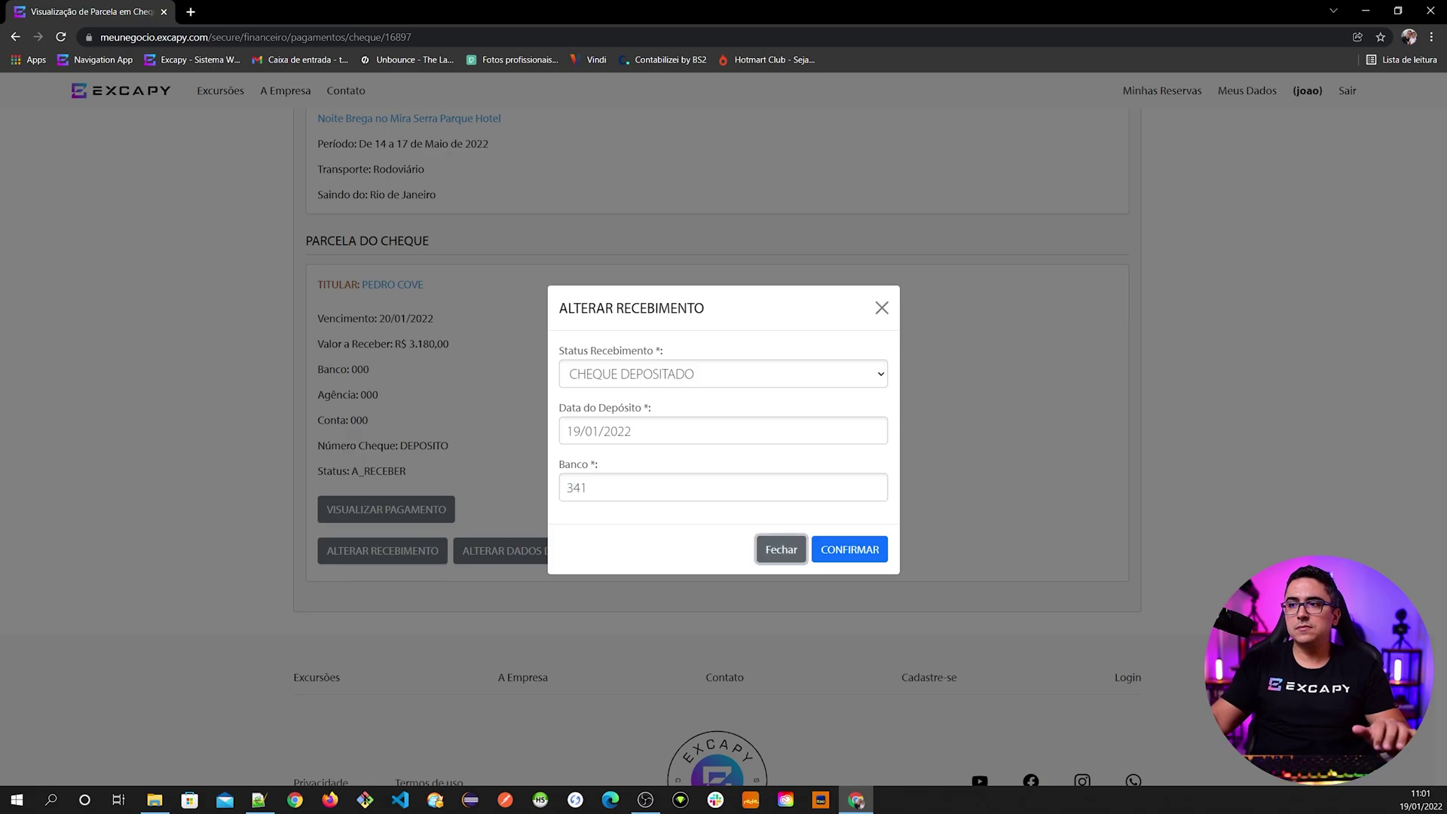
pyautogui.click(848, 549)
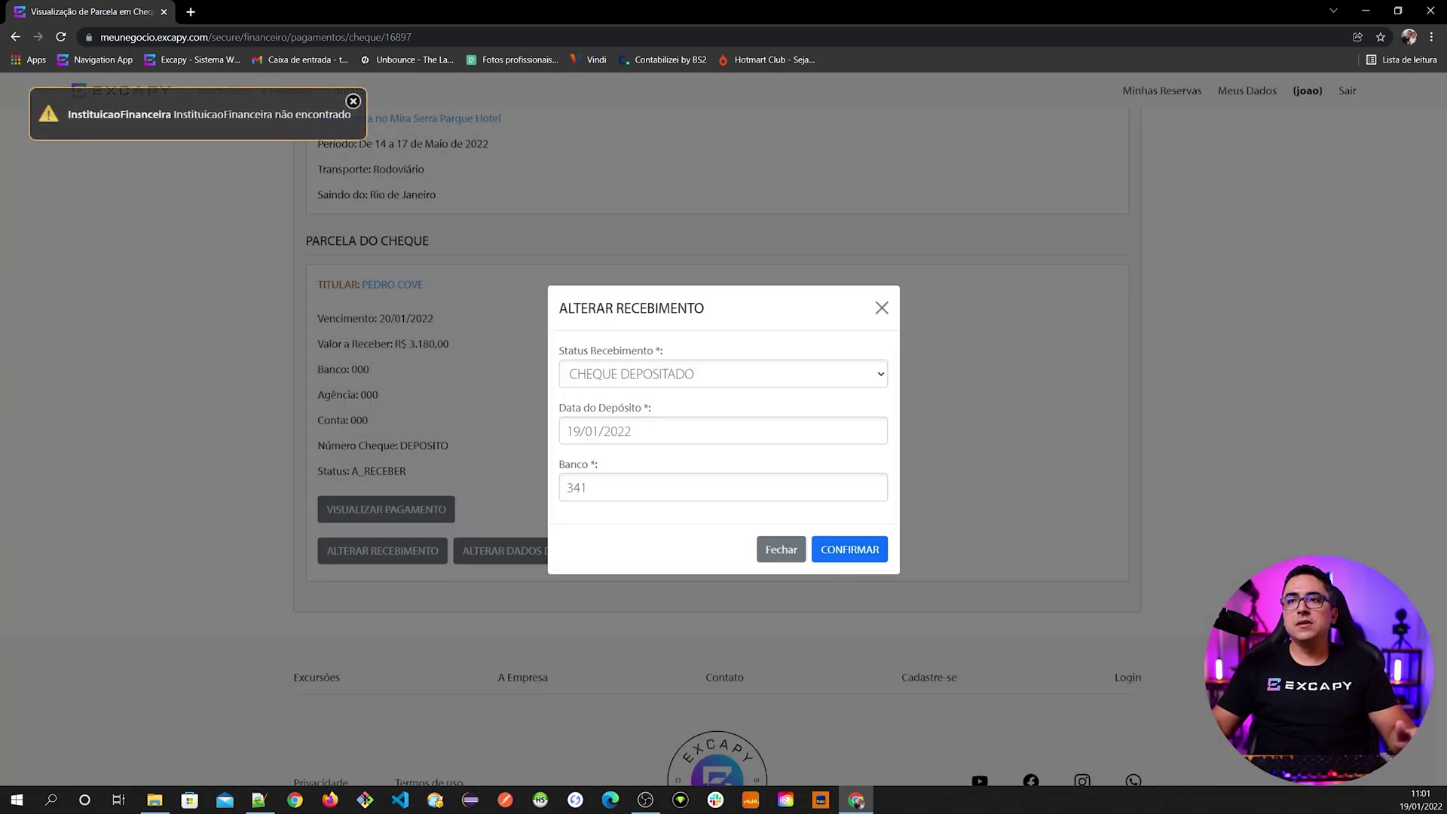
pyautogui.moveTo(173, 115); pyautogui.dragTo(325, 114)
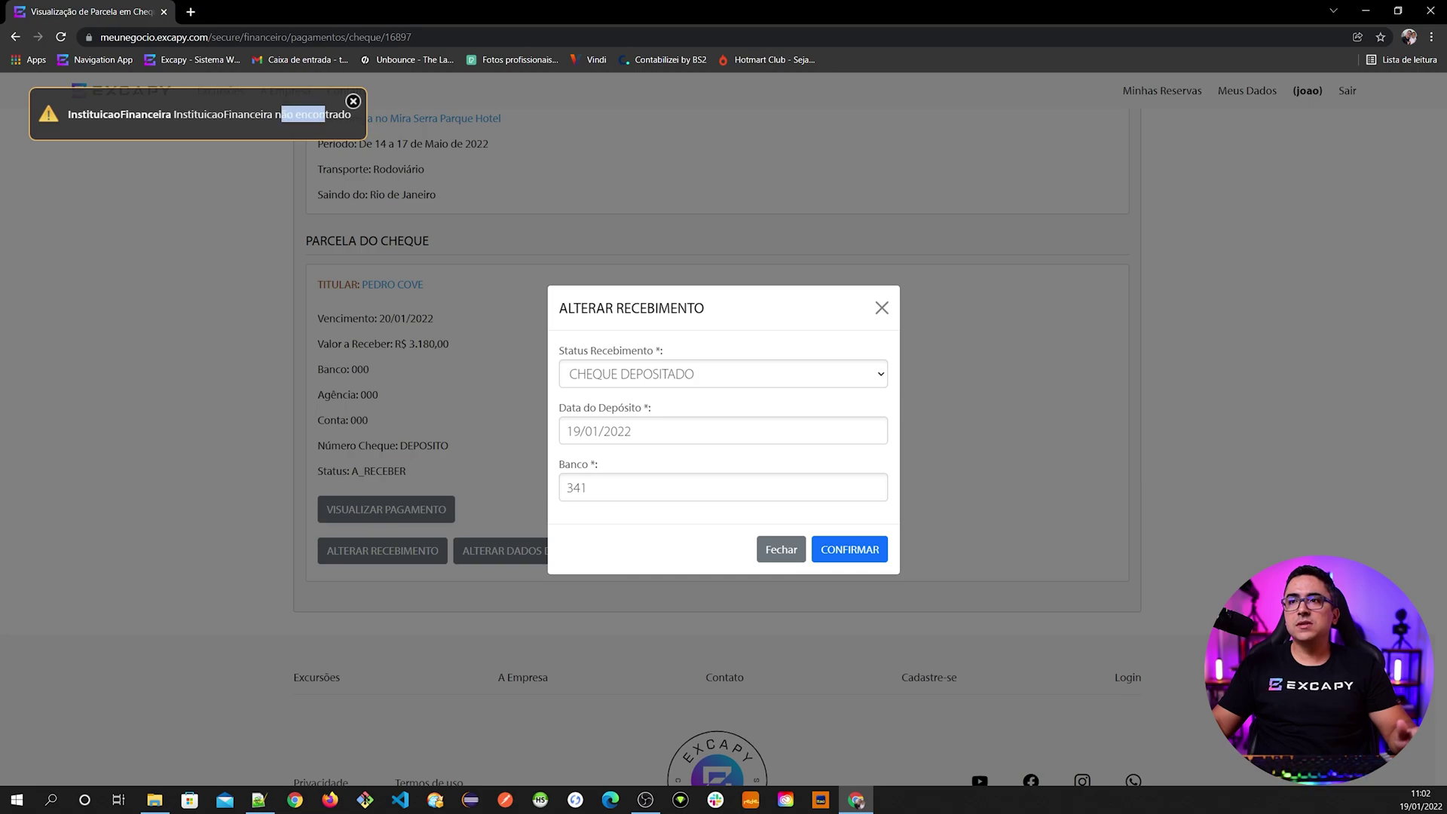
pyautogui.click(603, 488)
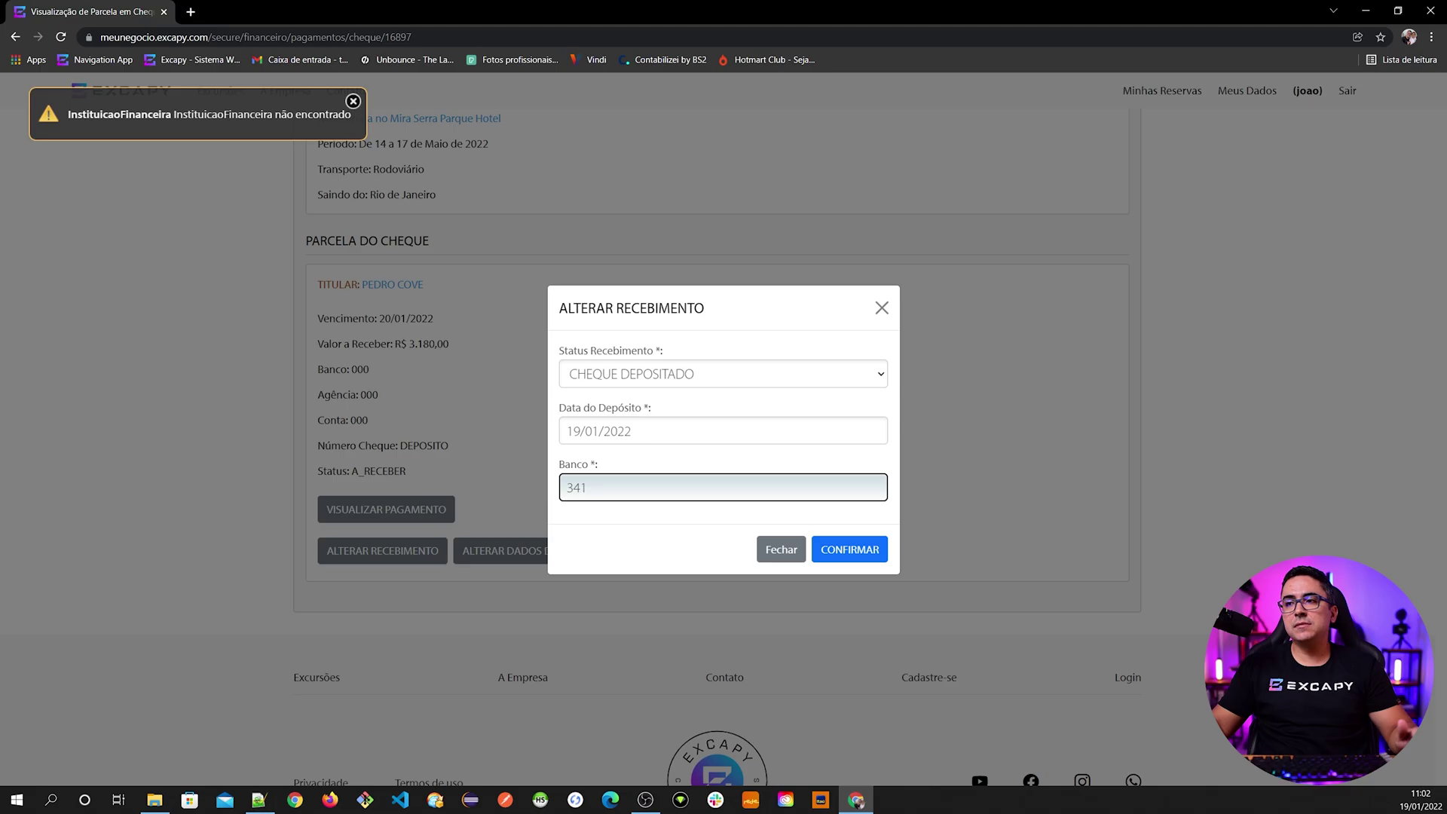
# - In a new tab, open Excapy's navigation page and start a new financial institution
pyautogui.click(191, 12)
pyautogui.write('meu')
pyautogui.press('Down')
pyautogui.press('Down')
pyautogui.press('Down')
pyautogui.press('Down')
pyautogui.press('Down')
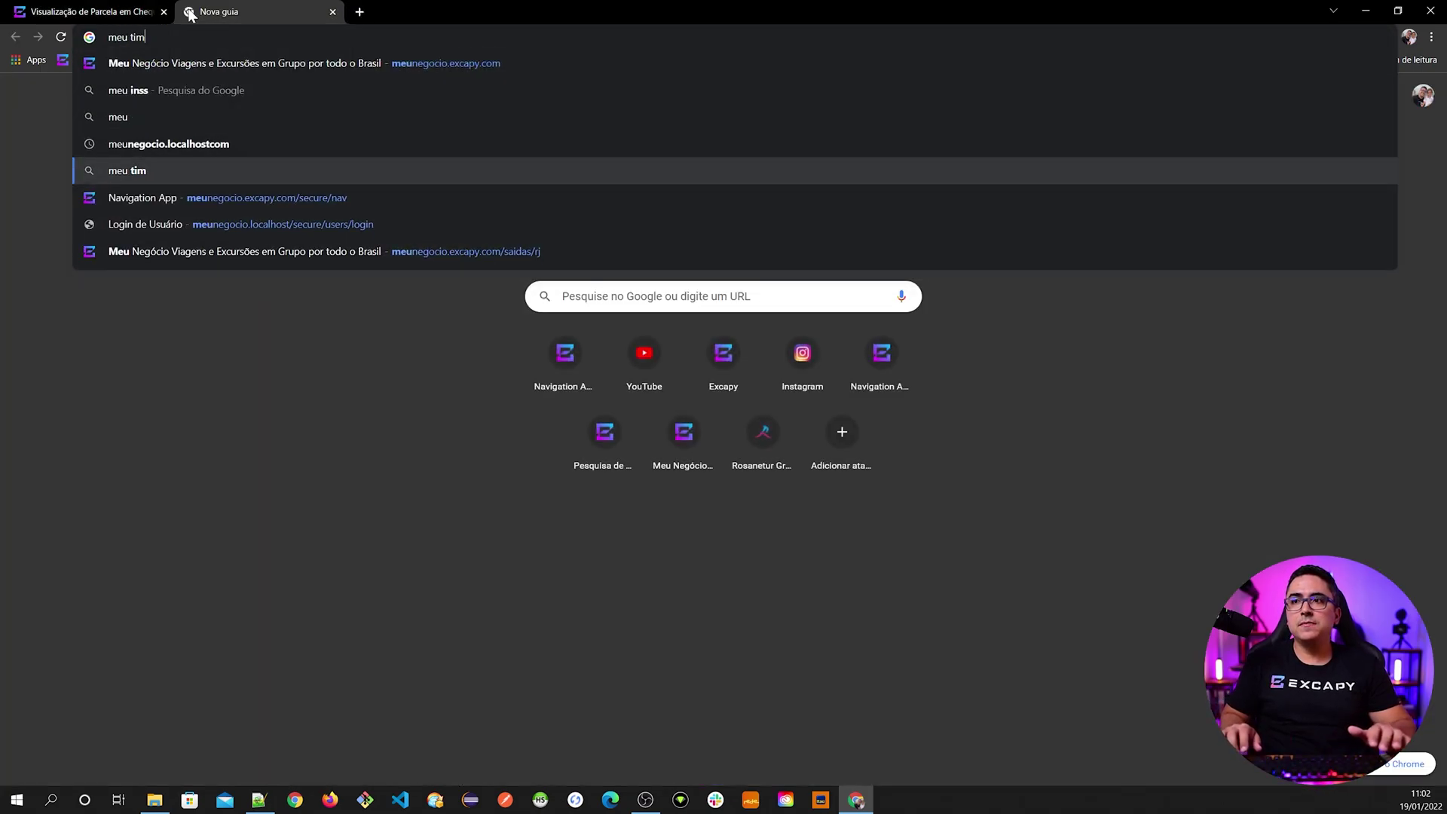
pyautogui.press('Return')
pyautogui.click(30, 136)
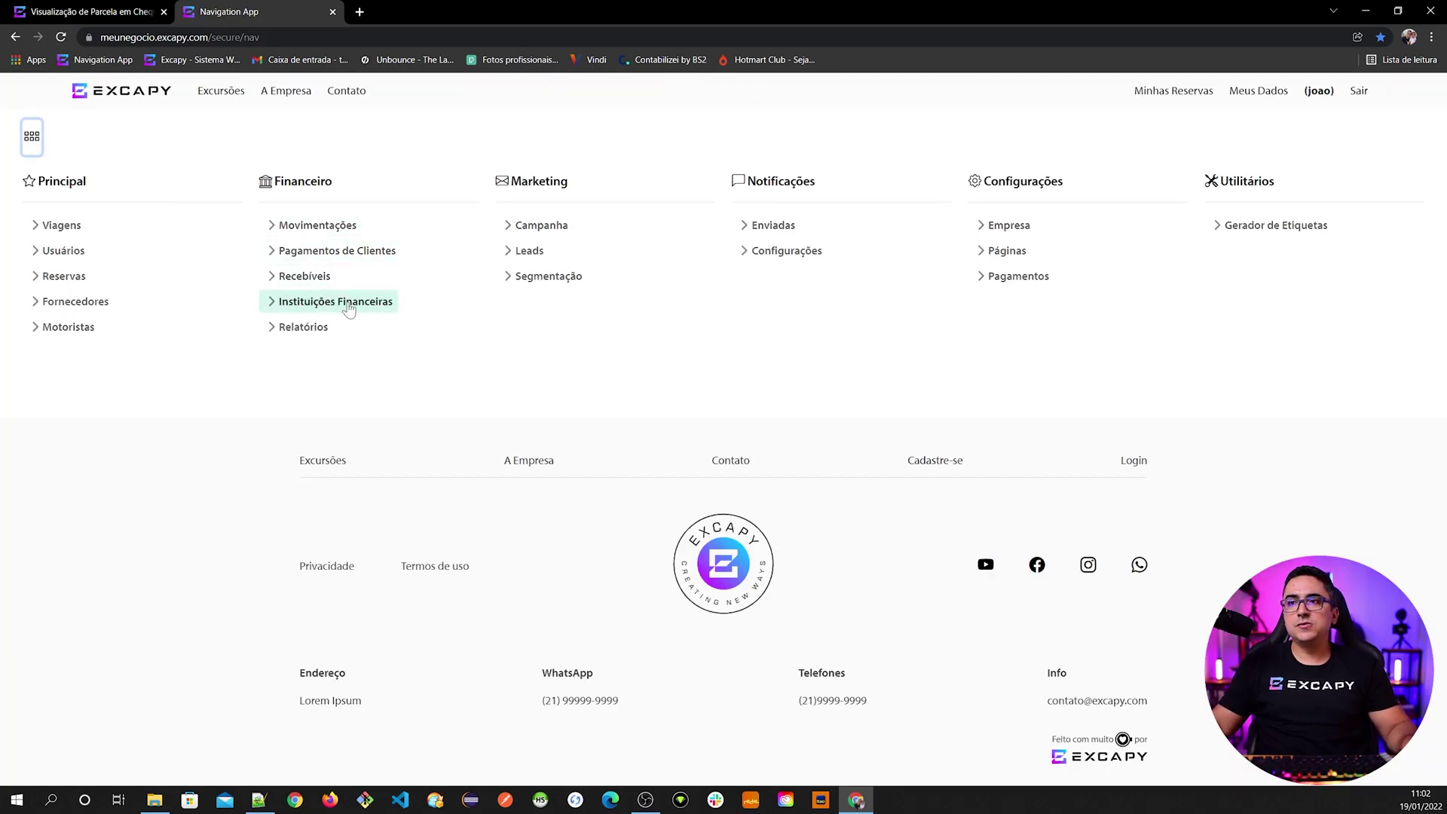
pyautogui.click(310, 309)
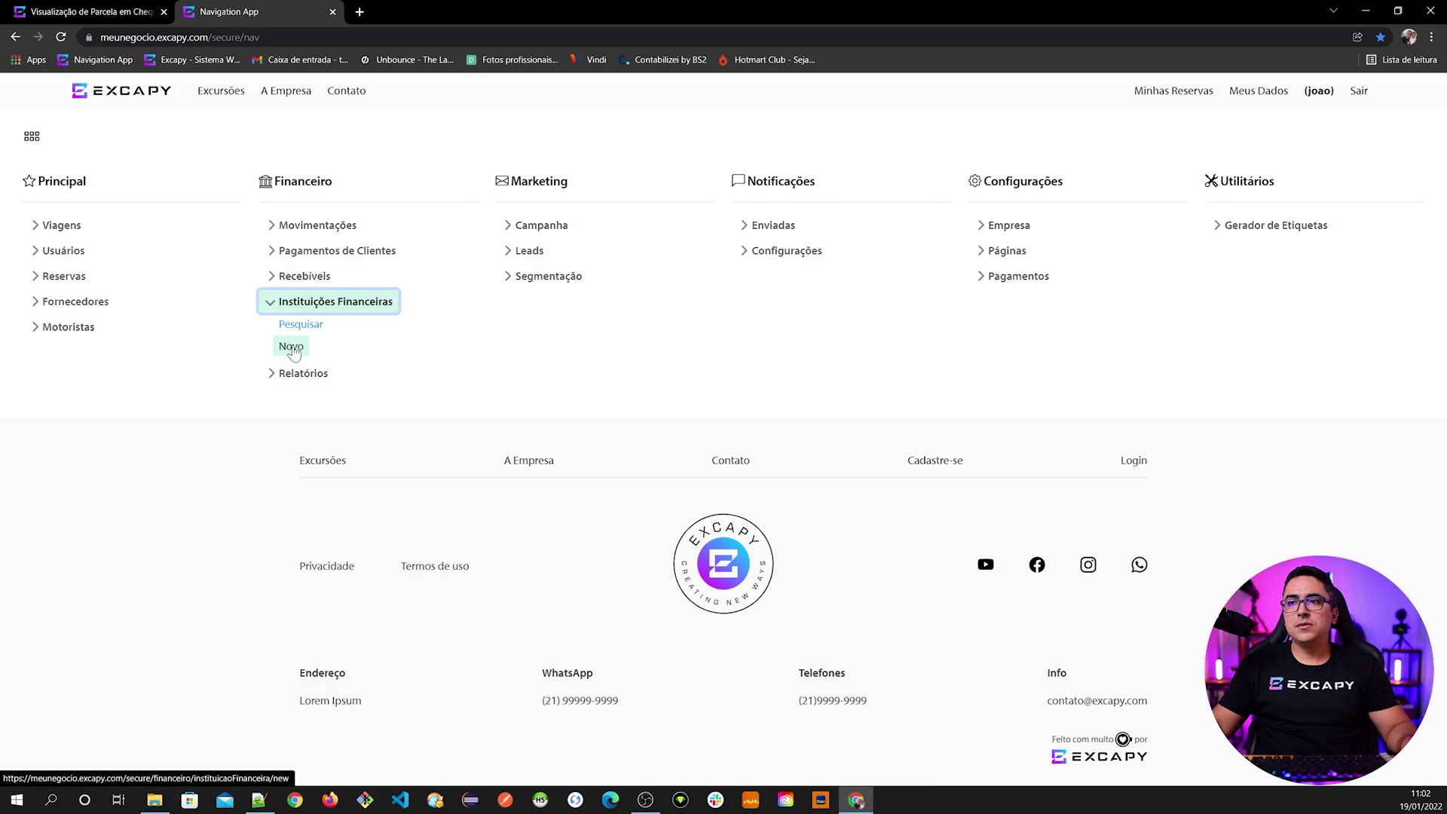
pyautogui.click(293, 349)
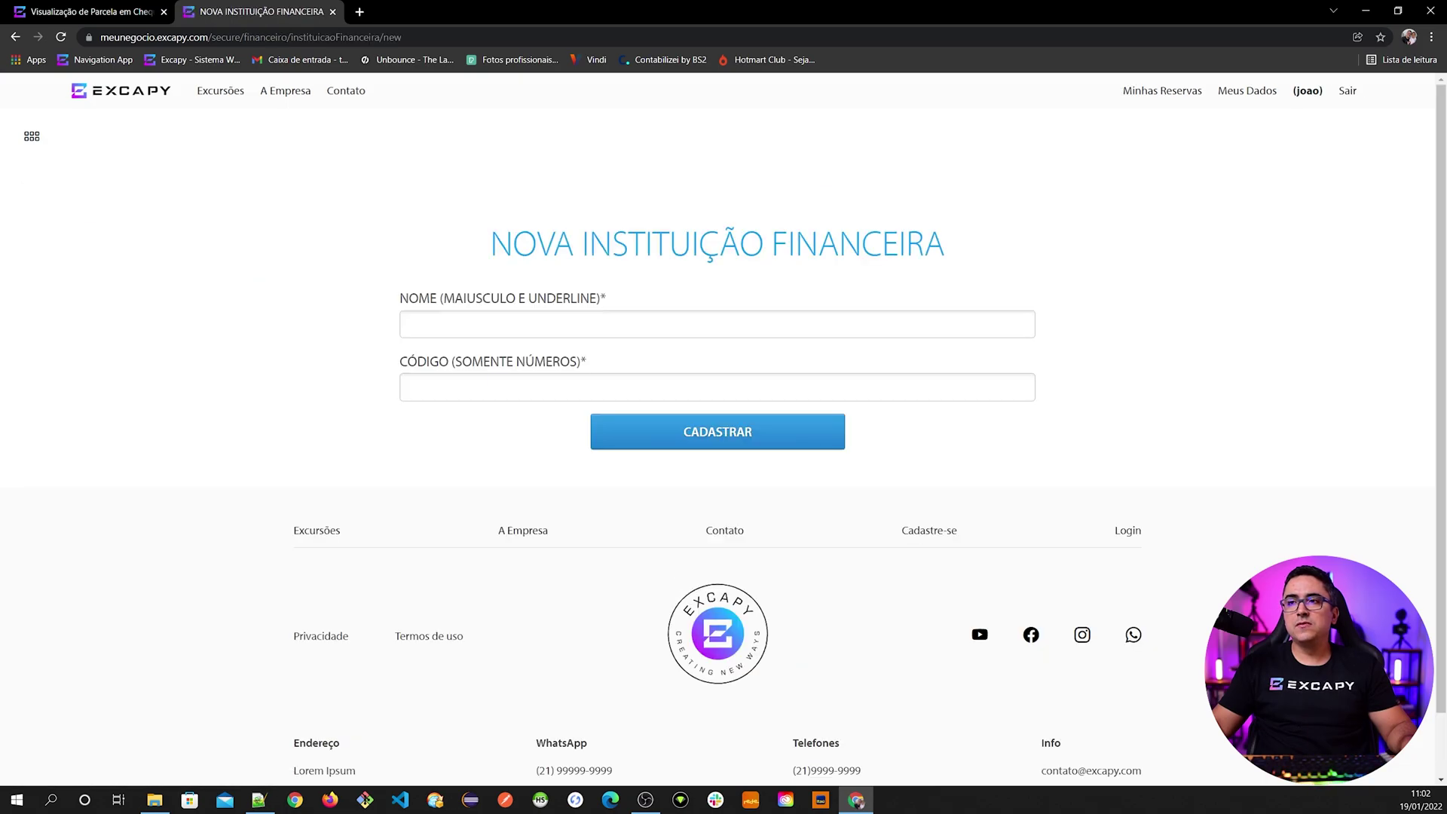
# - Register financial institution ITAU with code 341, then go back to the receipt form
pyautogui.click(407, 324)
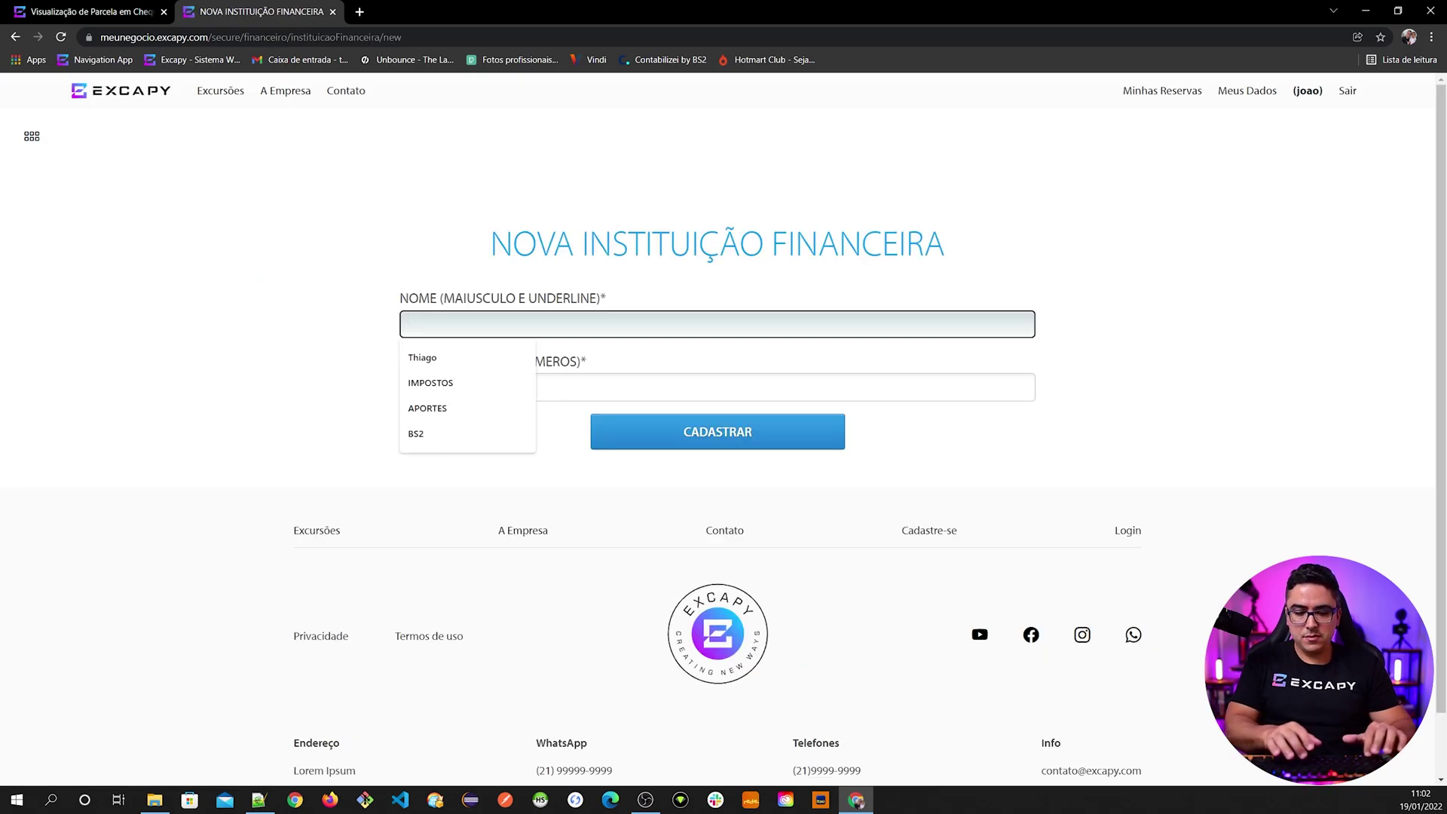
pyautogui.write('ITAU')
pyautogui.press('Tab')
pyautogui.write('341')
pyautogui.click(709, 434)
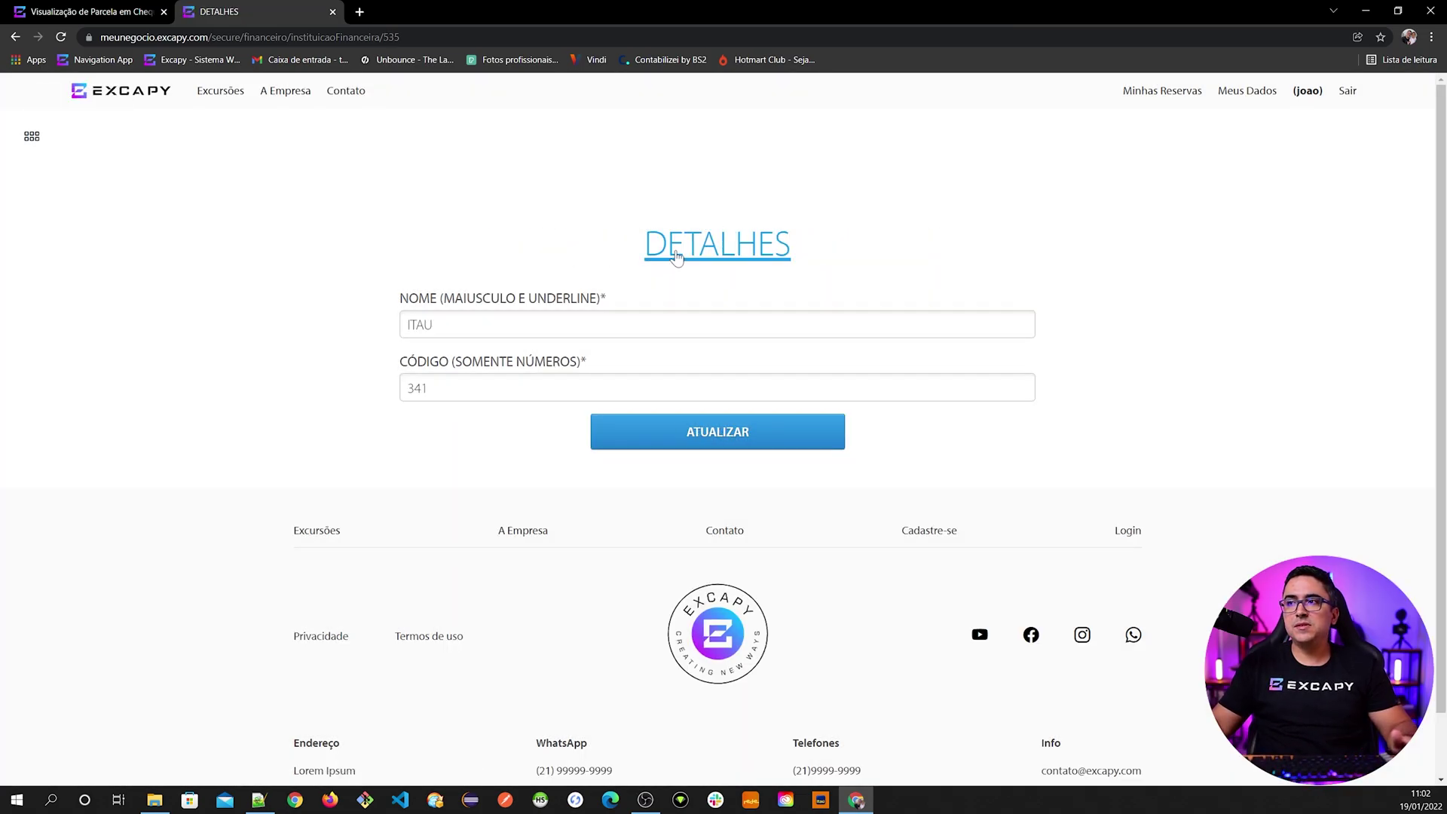
pyautogui.click(96, 12)
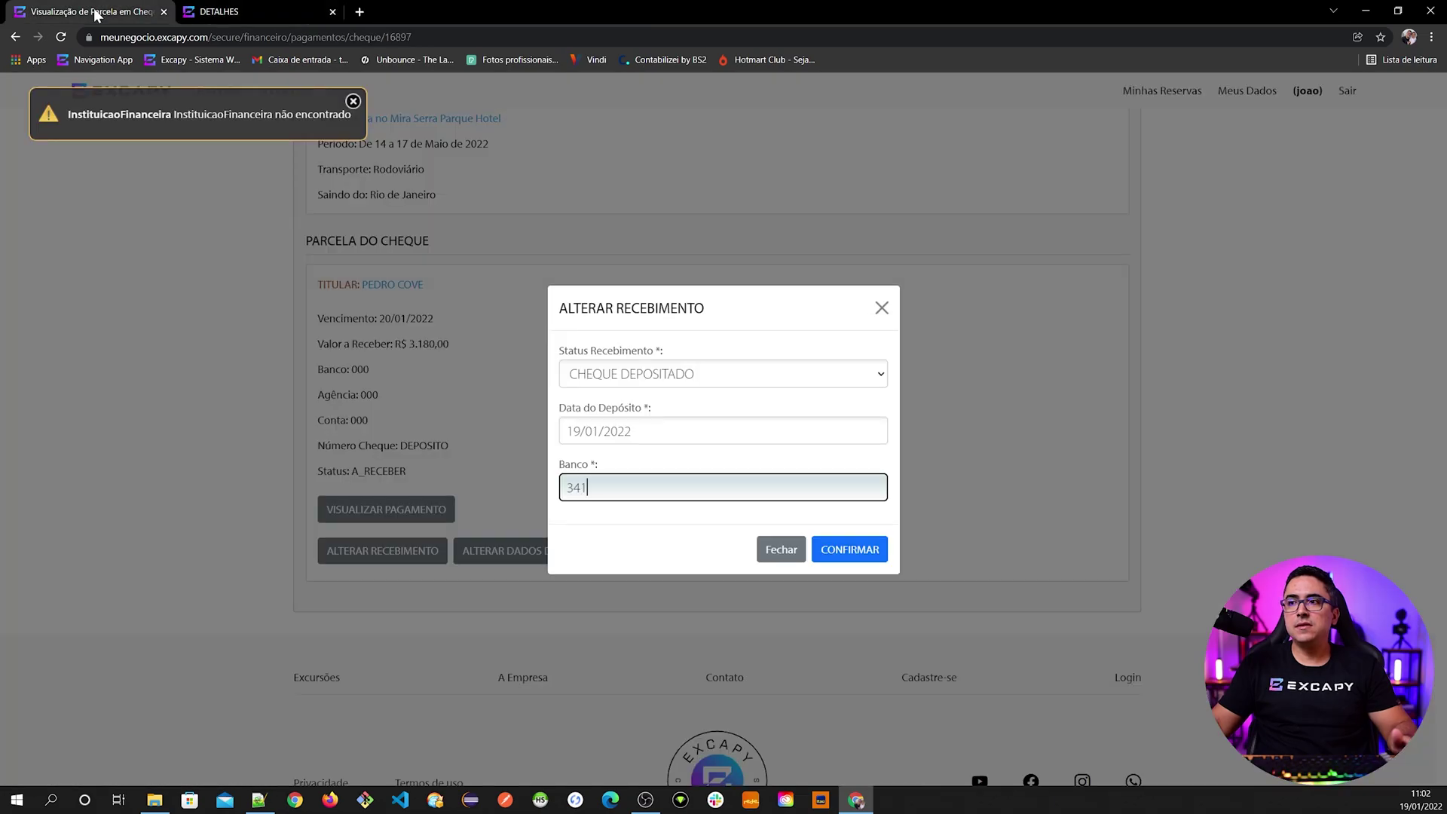
# - Confirm the cheque deposit so the instalment shows CHEQUE_DEPOSITADO
pyautogui.click(838, 556)
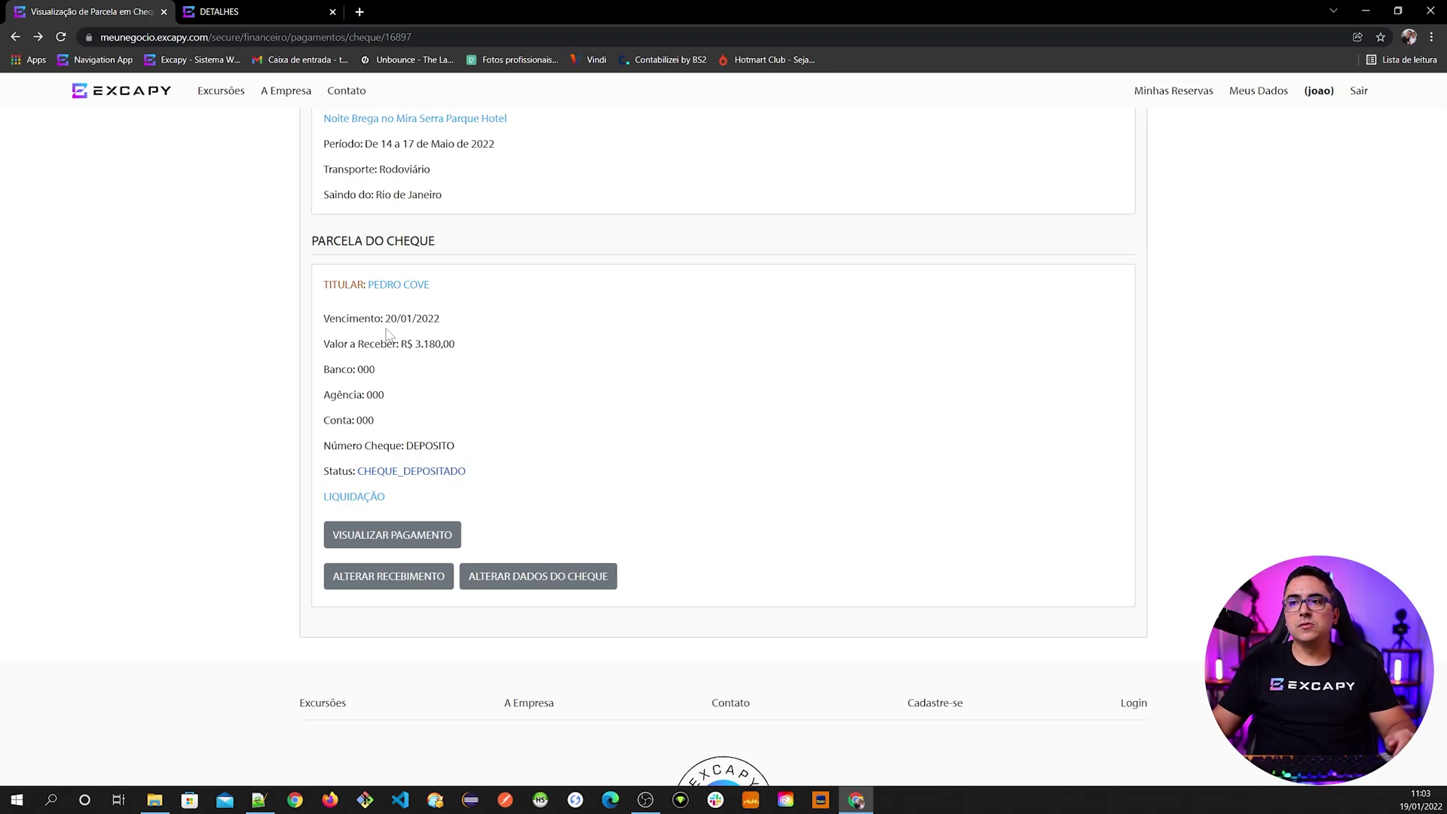
pyautogui.moveTo(364, 471); pyautogui.dragTo(459, 471)
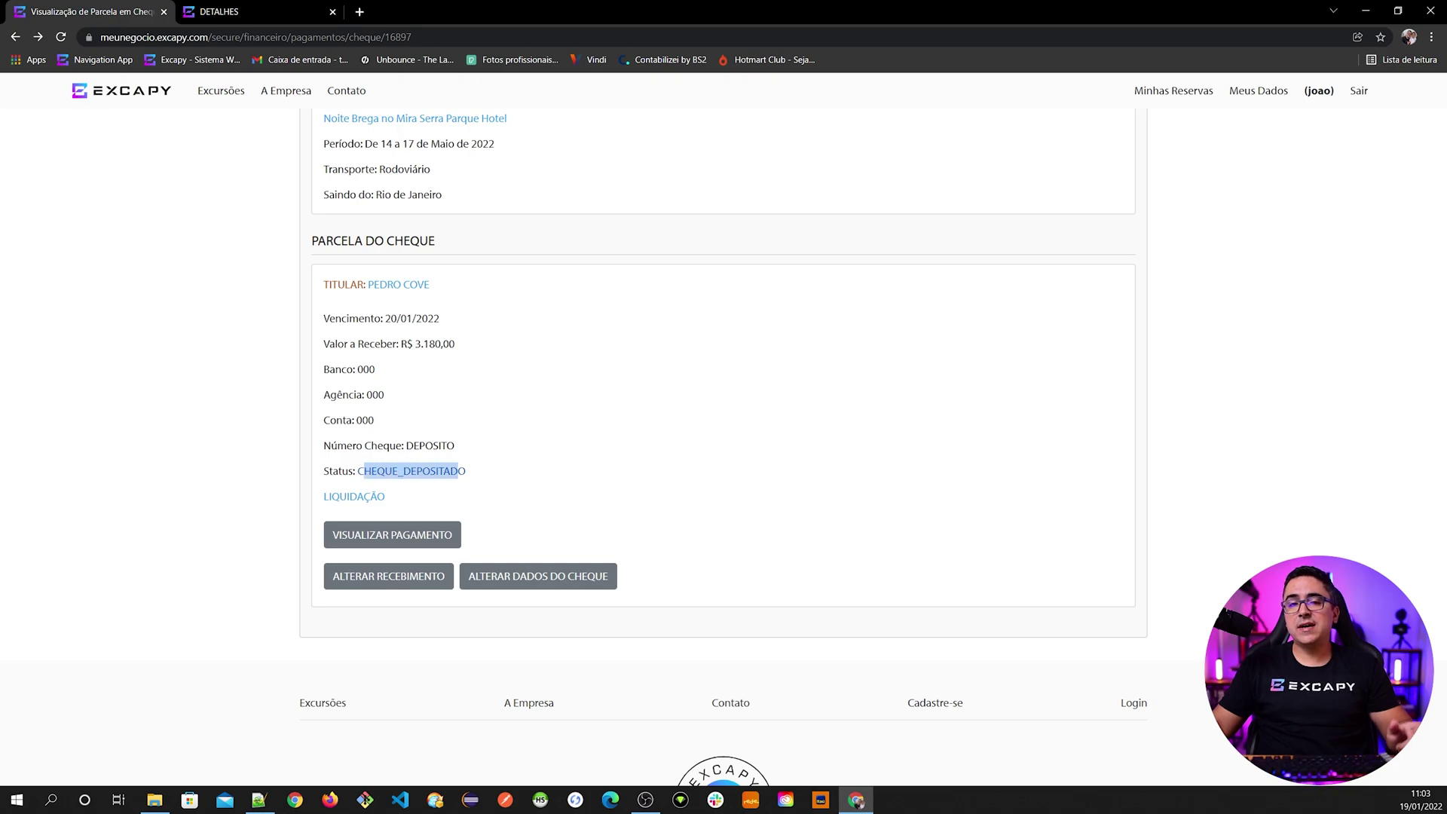
pyautogui.moveTo(459, 471); pyautogui.dragTo(468, 471)
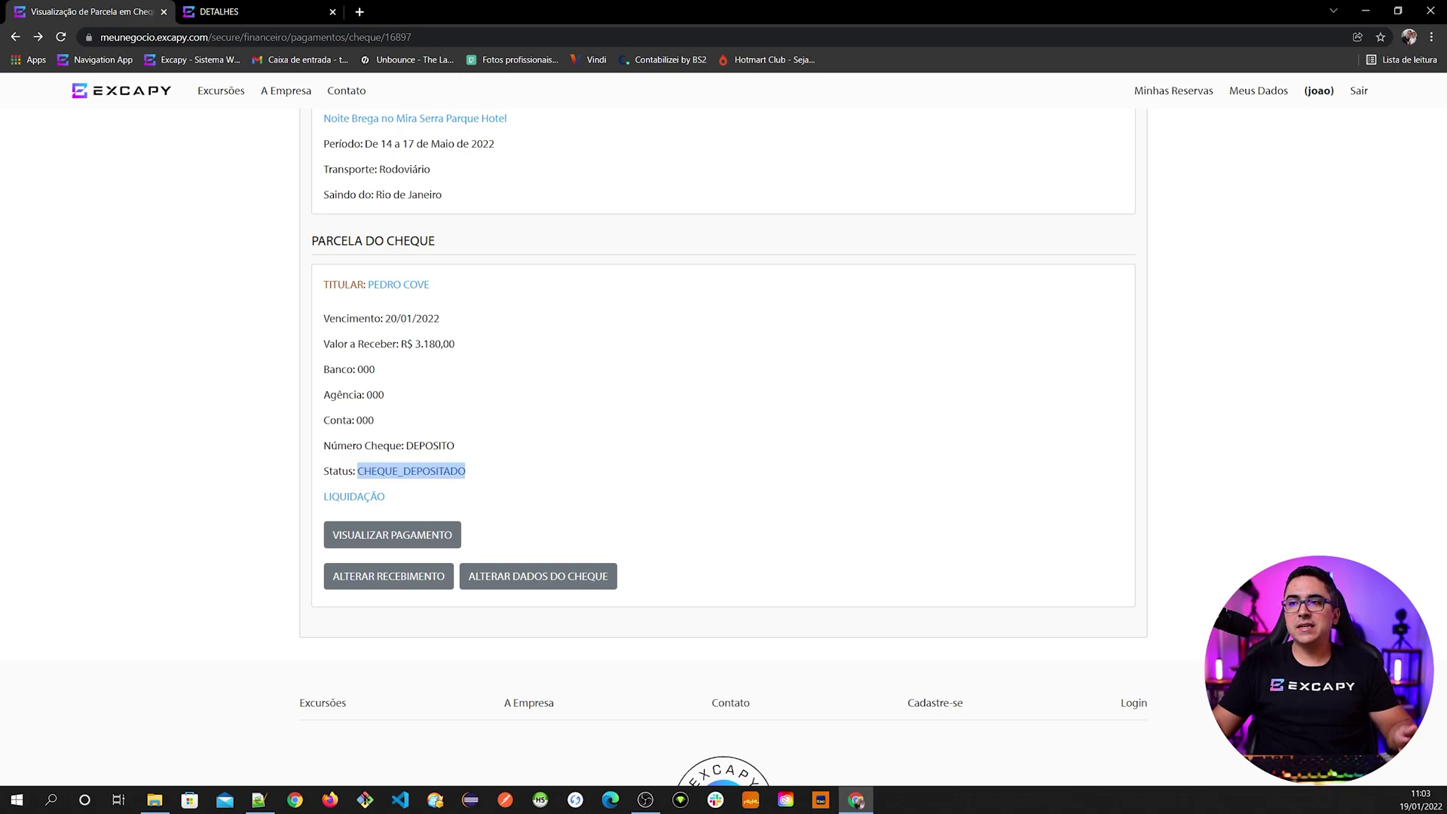
pyautogui.click(401, 441)
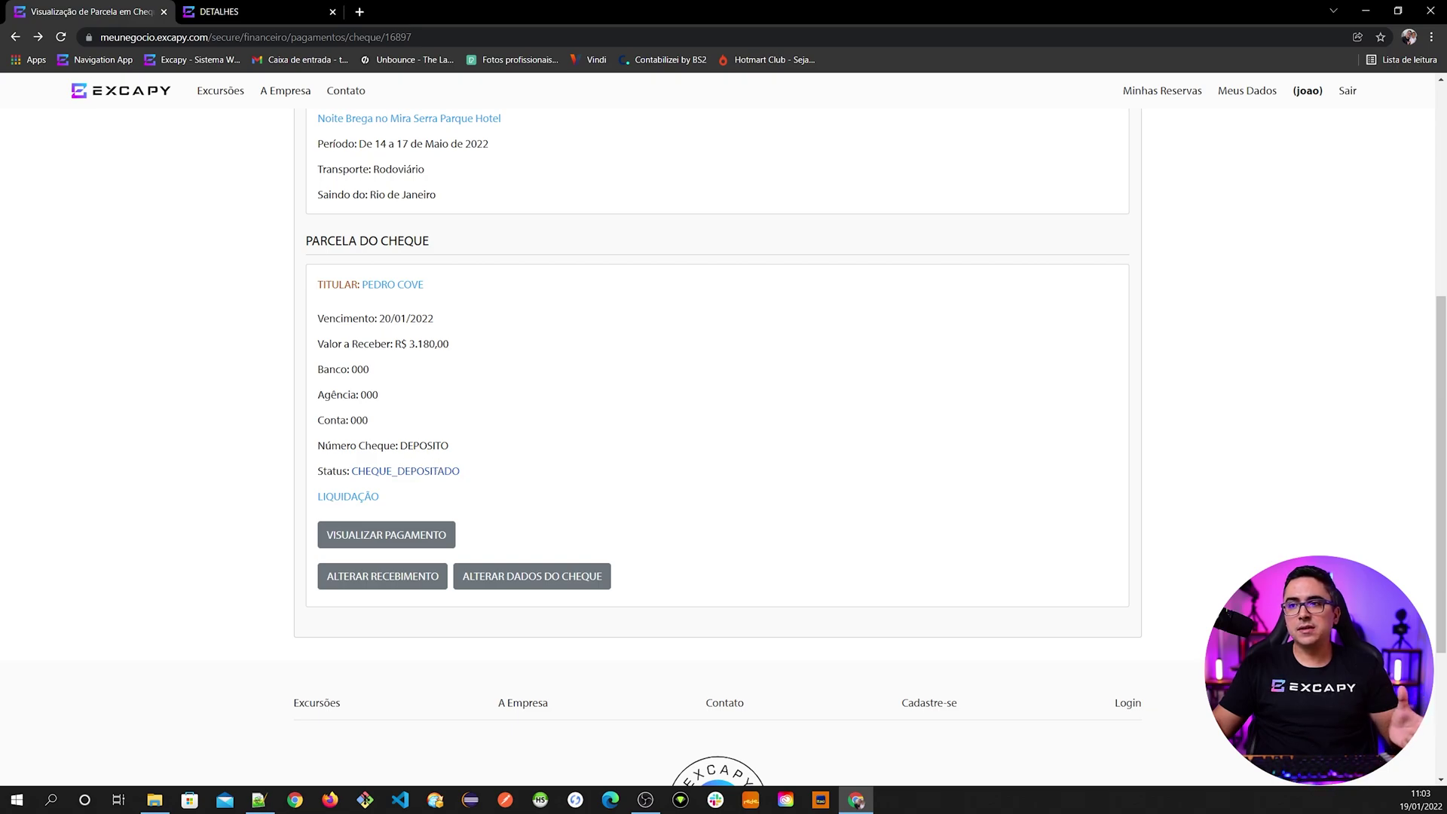
# - Change the instalment's receipt status to RECEBIDO
pyautogui.click(370, 584)
pyautogui.click(614, 441)
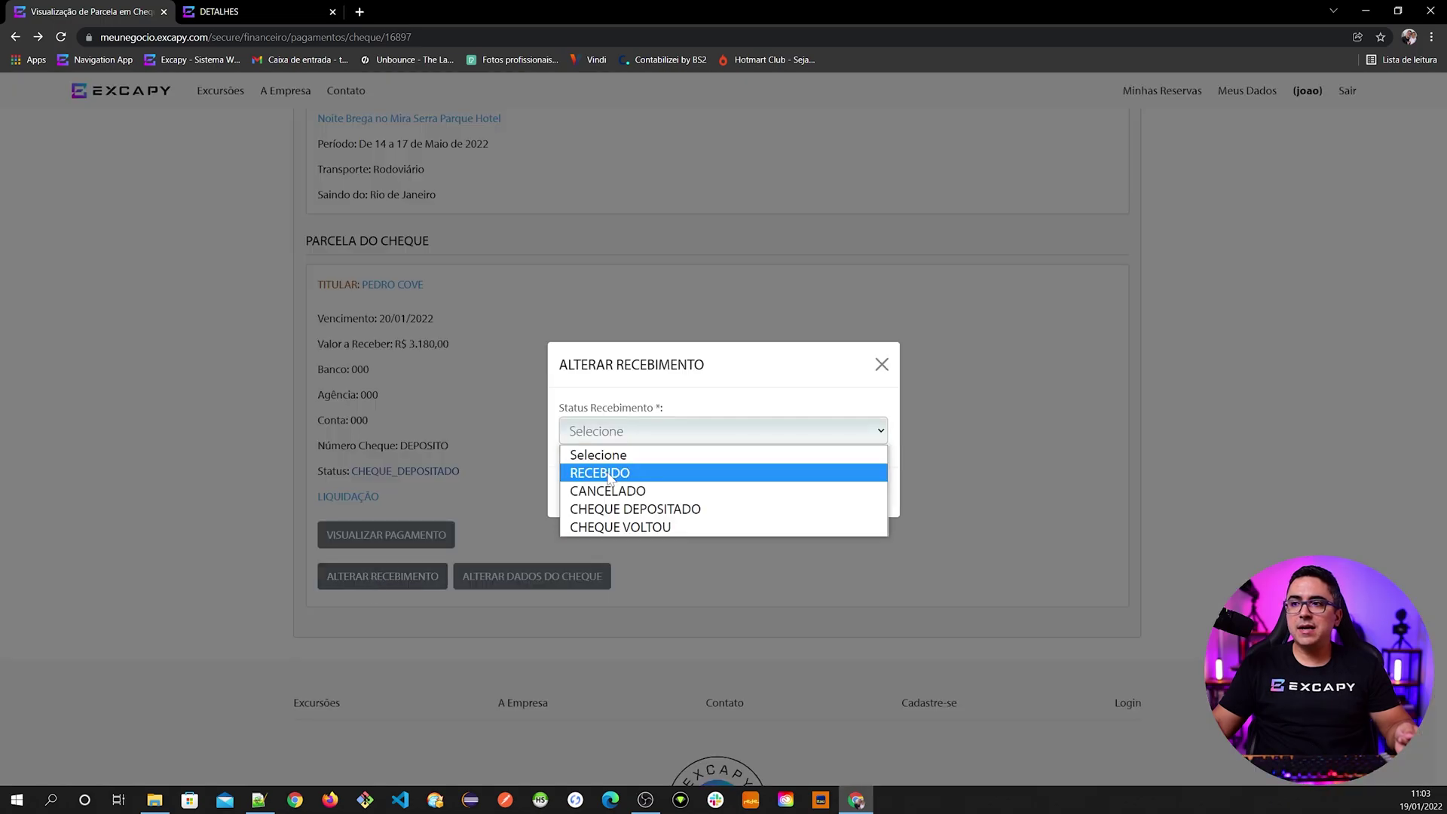
pyautogui.click(612, 475)
pyautogui.click(834, 490)
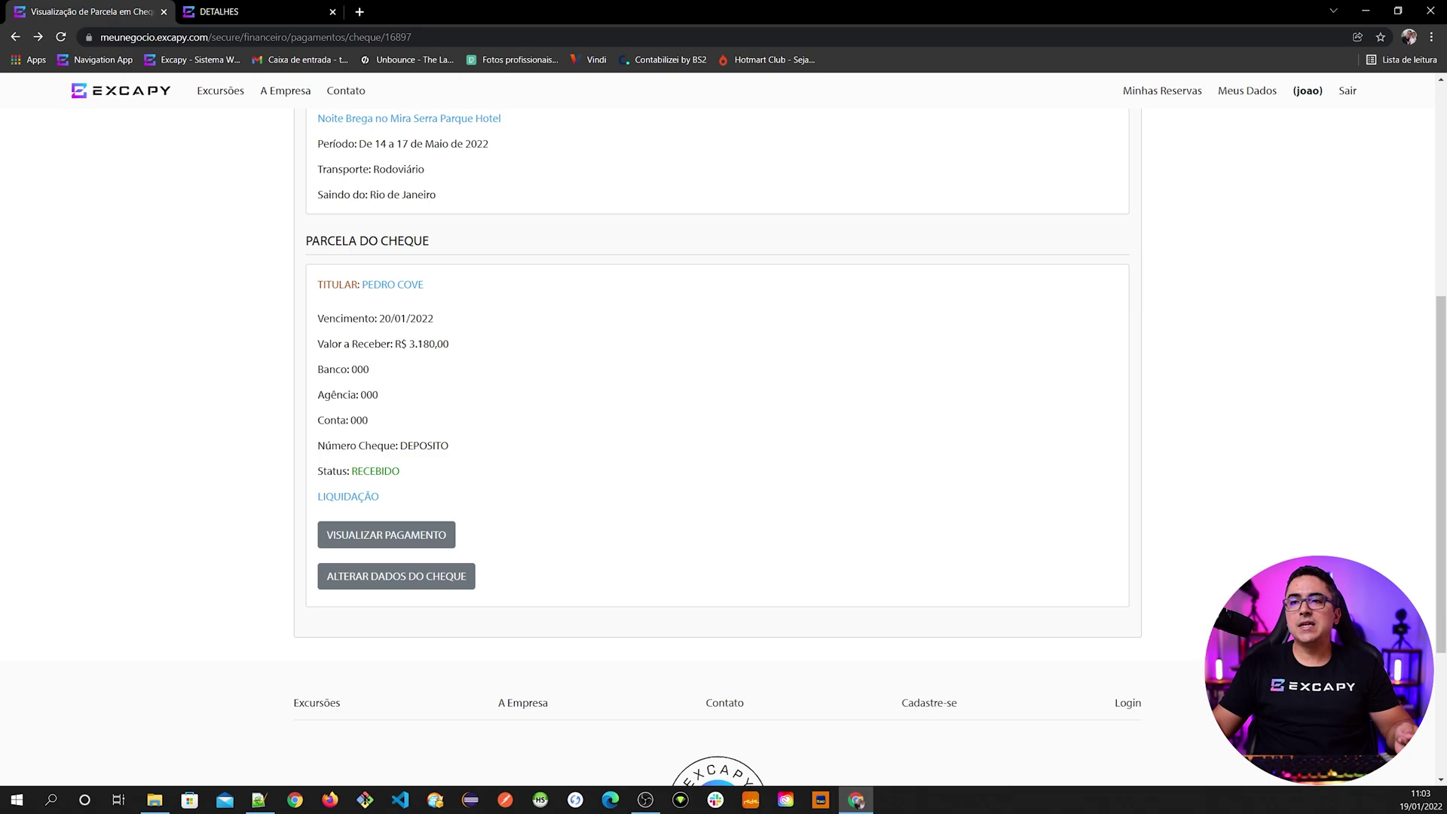
# - Change the cheque payment's status to CONFIRMADO
pyautogui.click(393, 537)
pyautogui.scroll(-6, 557, 556)
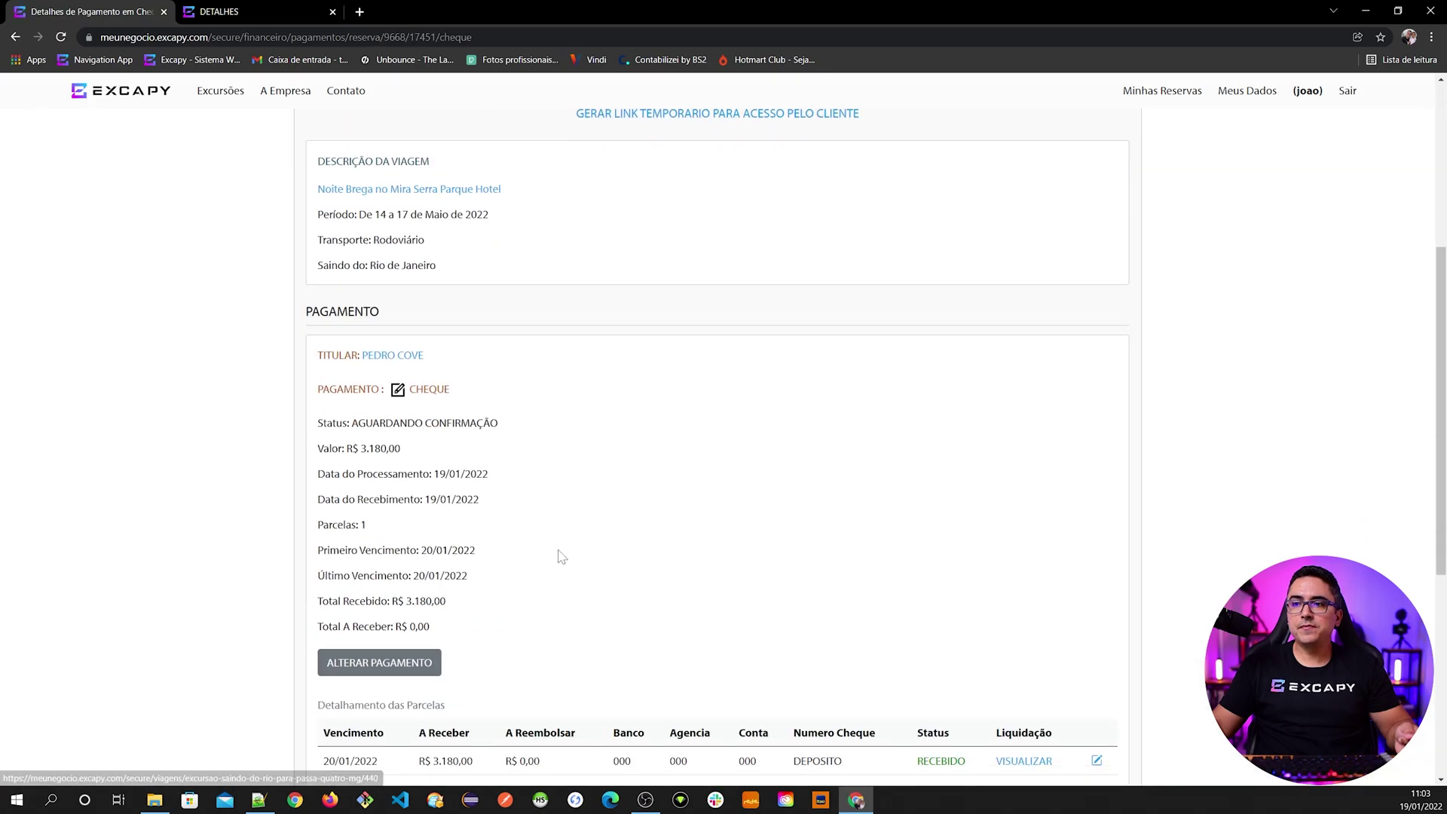
pyautogui.scroll(-1, 560, 555)
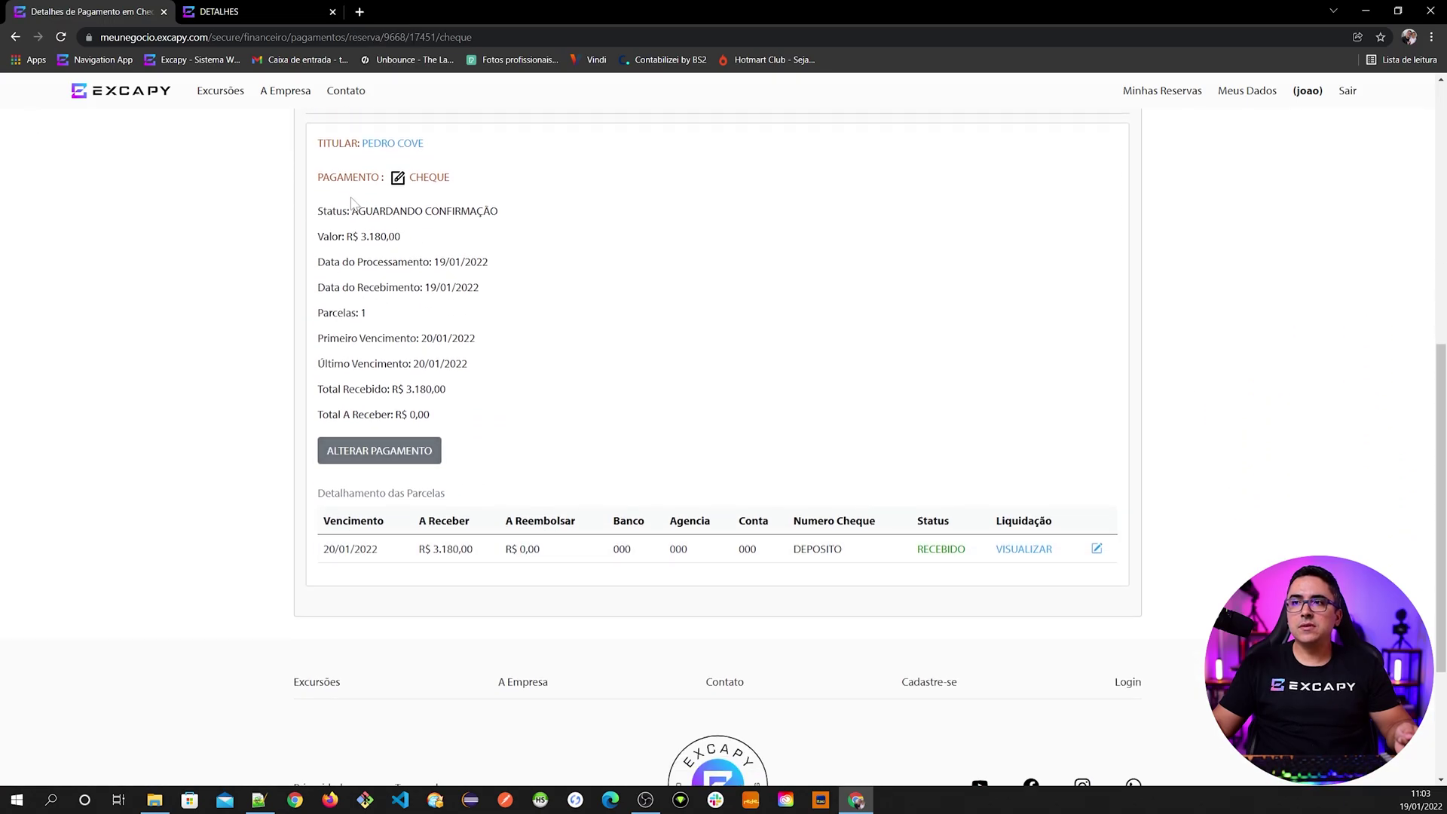
pyautogui.click(397, 453)
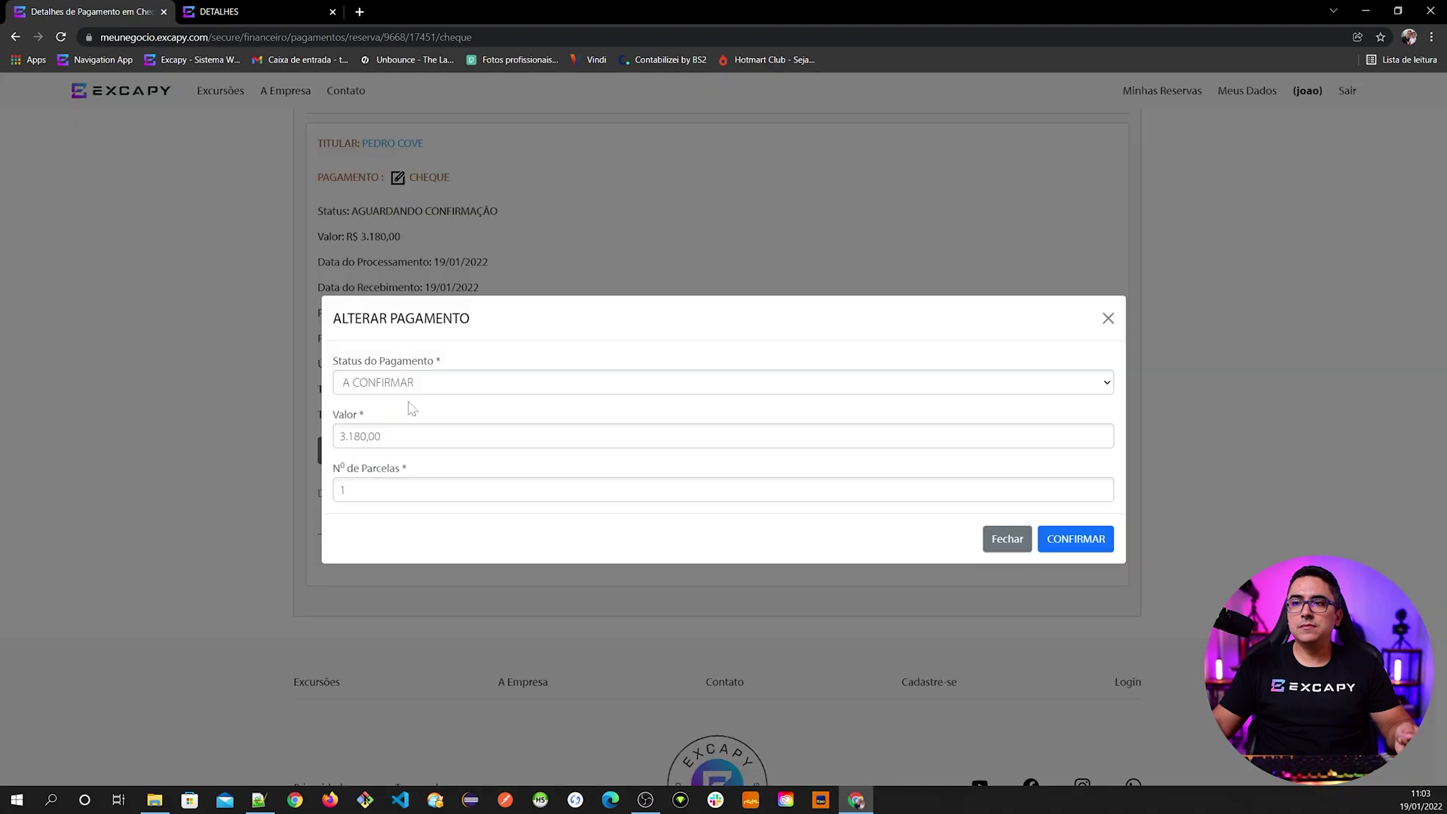
pyautogui.click(413, 383)
pyautogui.click(413, 417)
pyautogui.click(1074, 538)
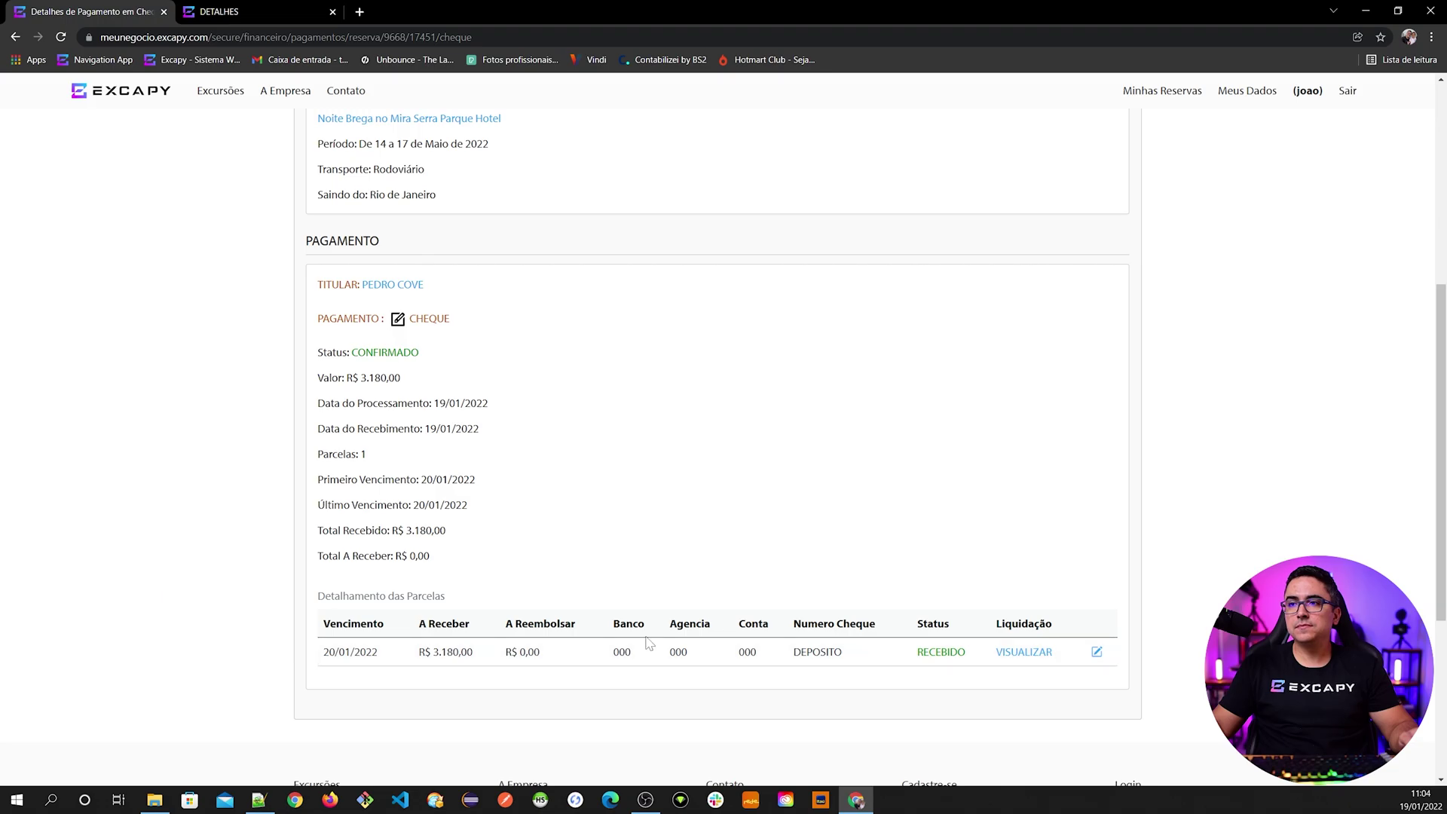
# - Return to the reservation and check its cheque payment shows R$ 3.180,00 fully received
pyautogui.hotkey('alt', 'Left')
pyautogui.click(717, 352)
pyautogui.scroll(-15, 626, 613)
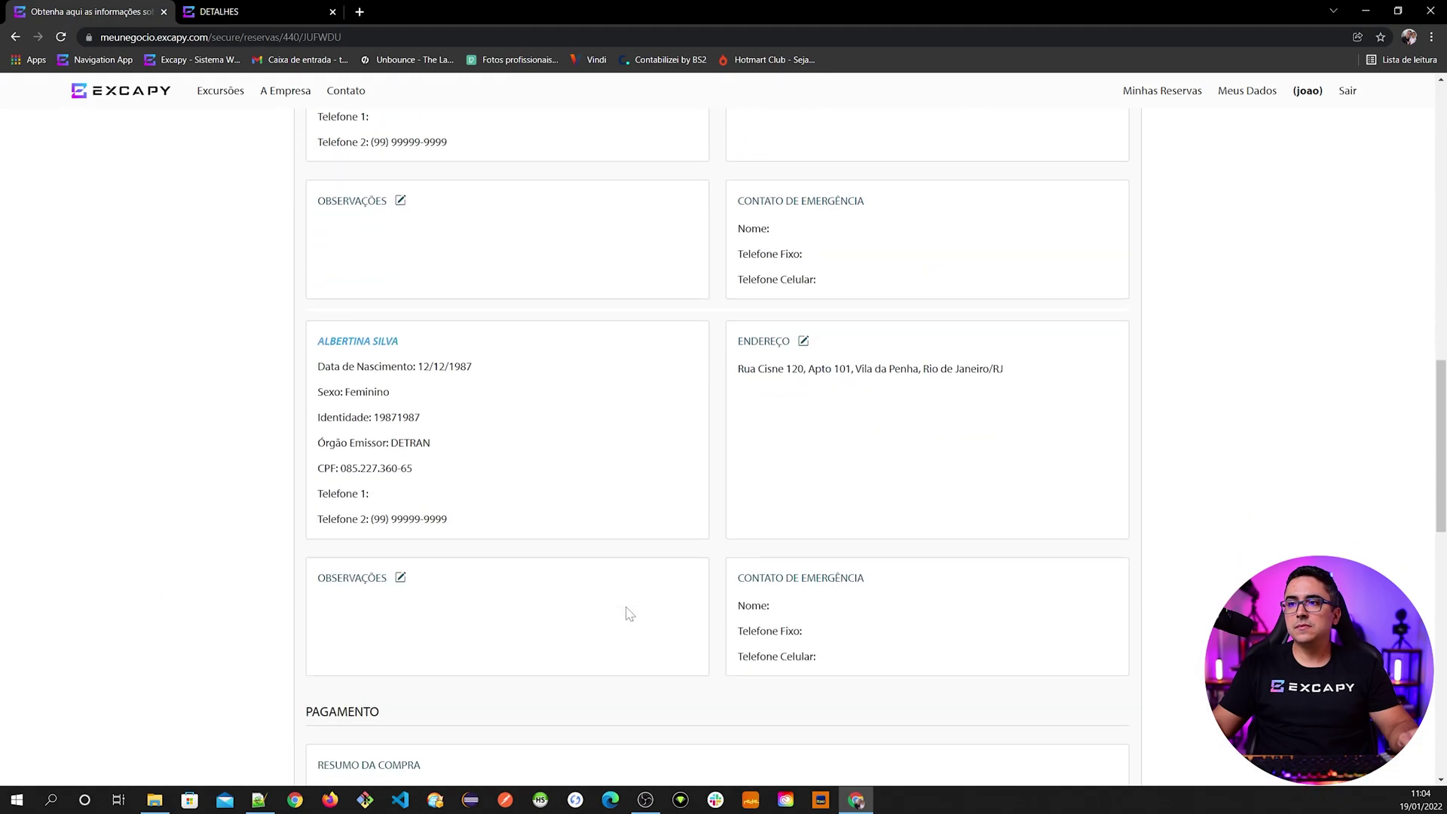
pyautogui.scroll(-9, 625, 613)
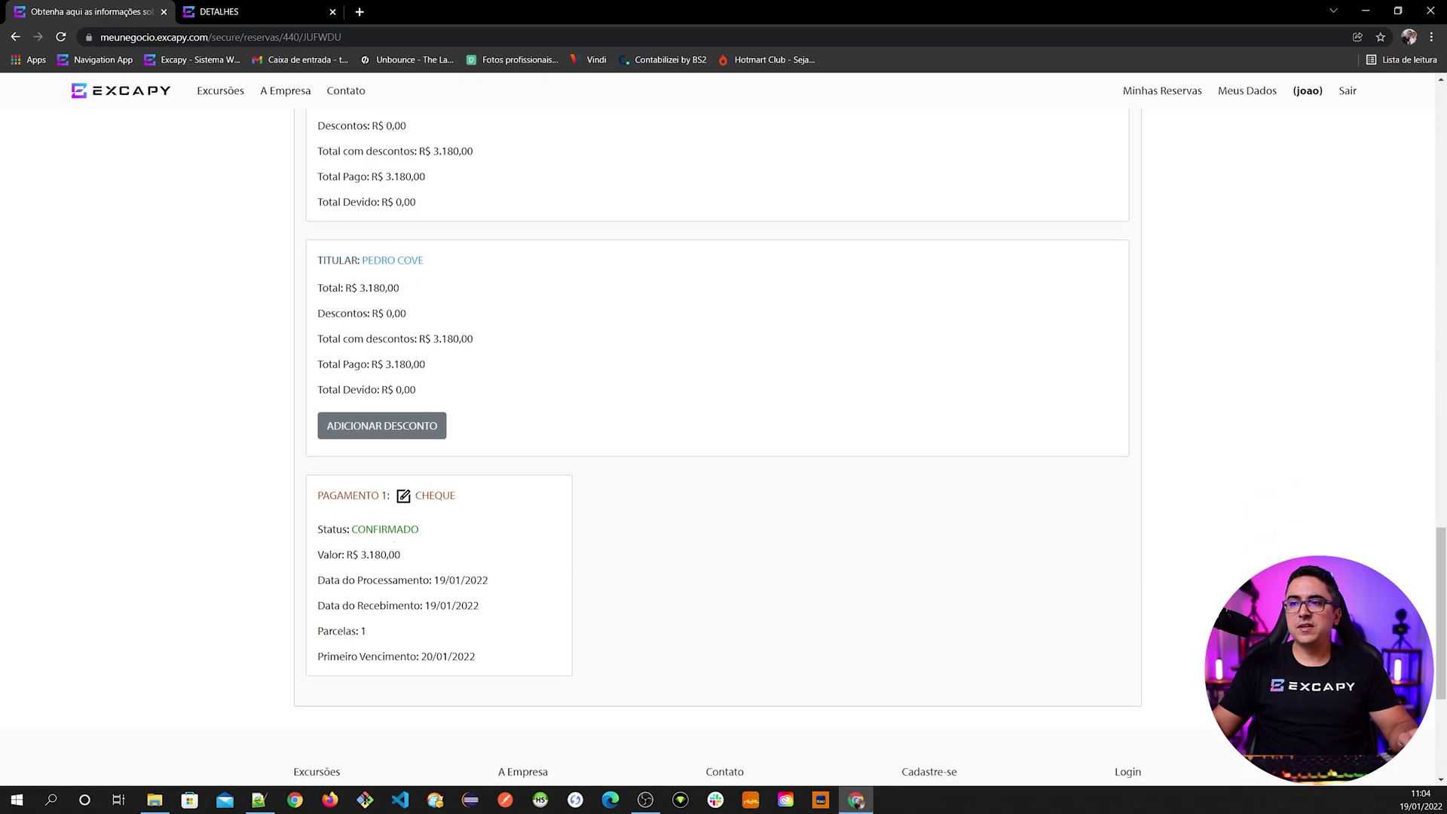
pyautogui.click(427, 505)
pyautogui.scroll(-8, 510, 581)
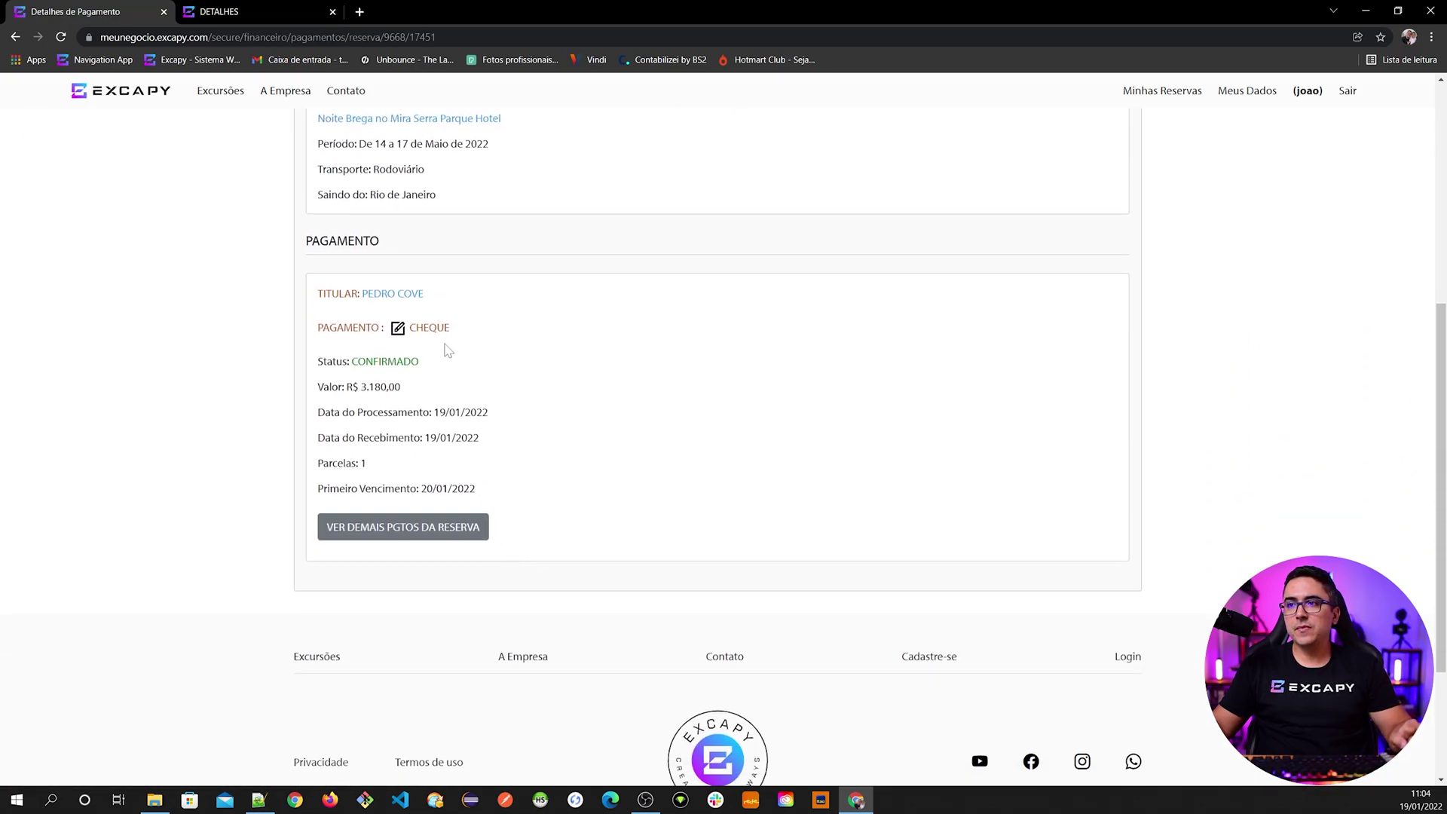
pyautogui.click(430, 329)
pyautogui.scroll(-7, 491, 562)
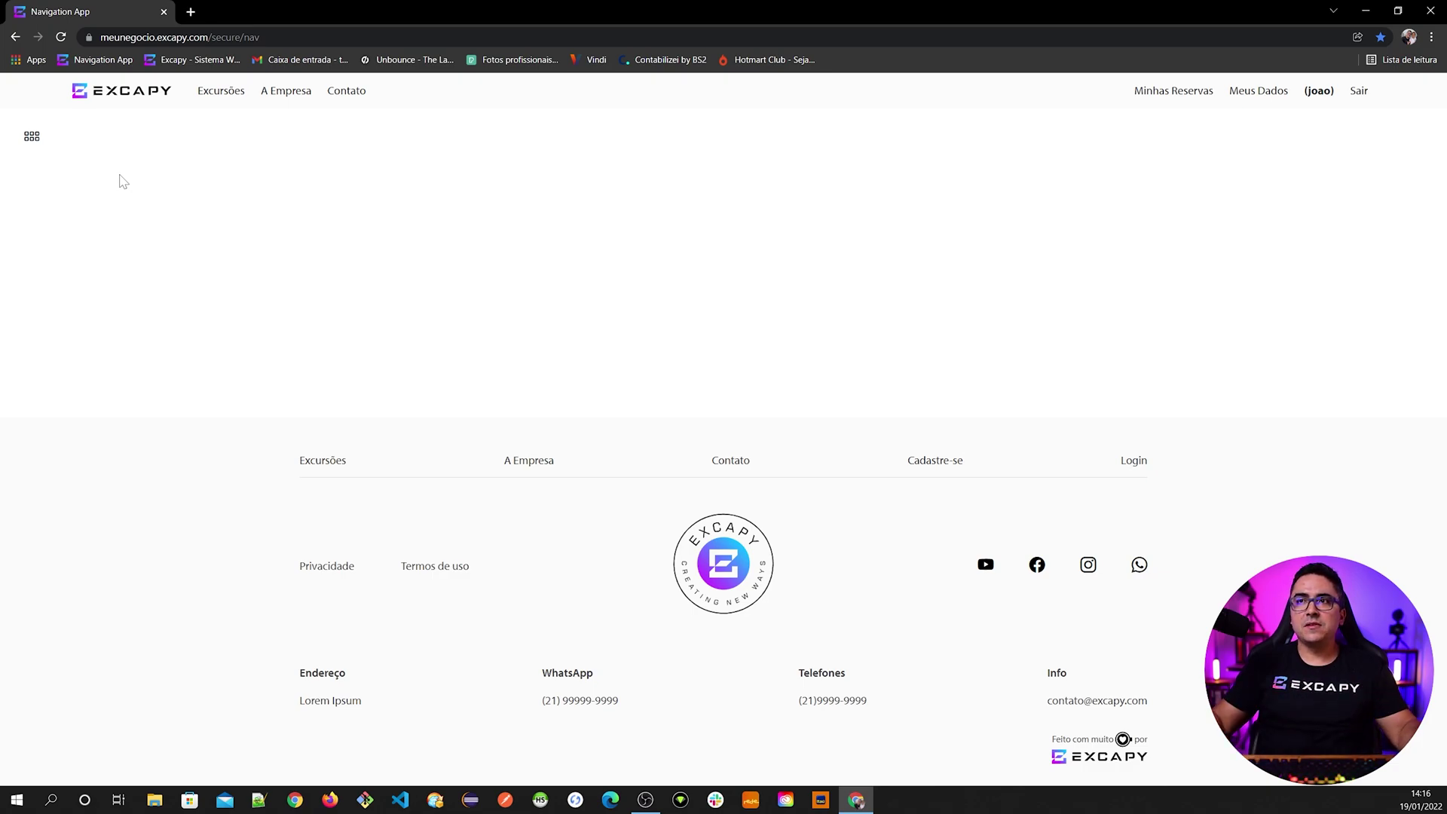
# - Go to Pesquisar Reservas from the Reservas section of the menu
pyautogui.click(32, 136)
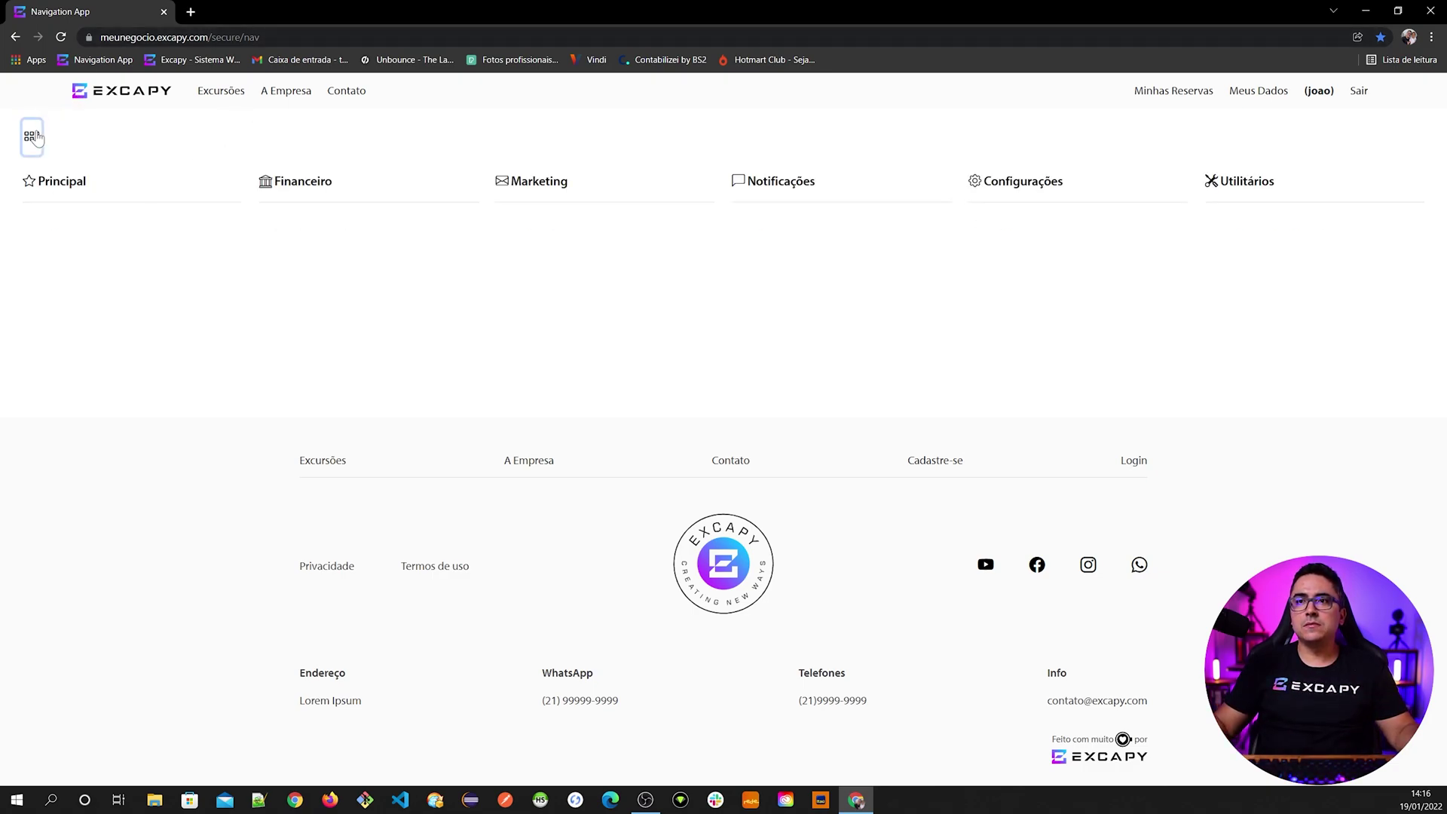
pyautogui.click(64, 278)
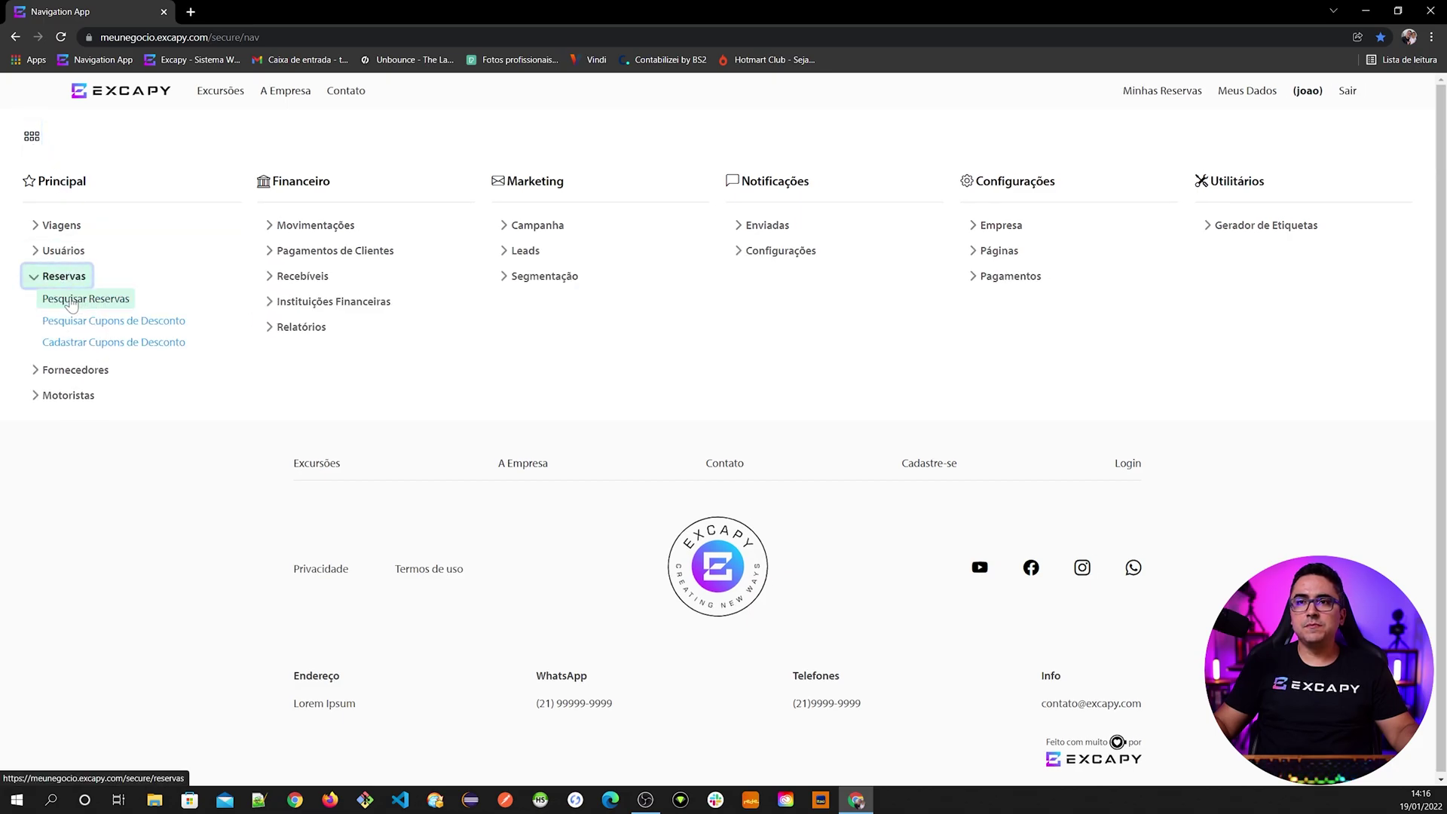
pyautogui.click(87, 301)
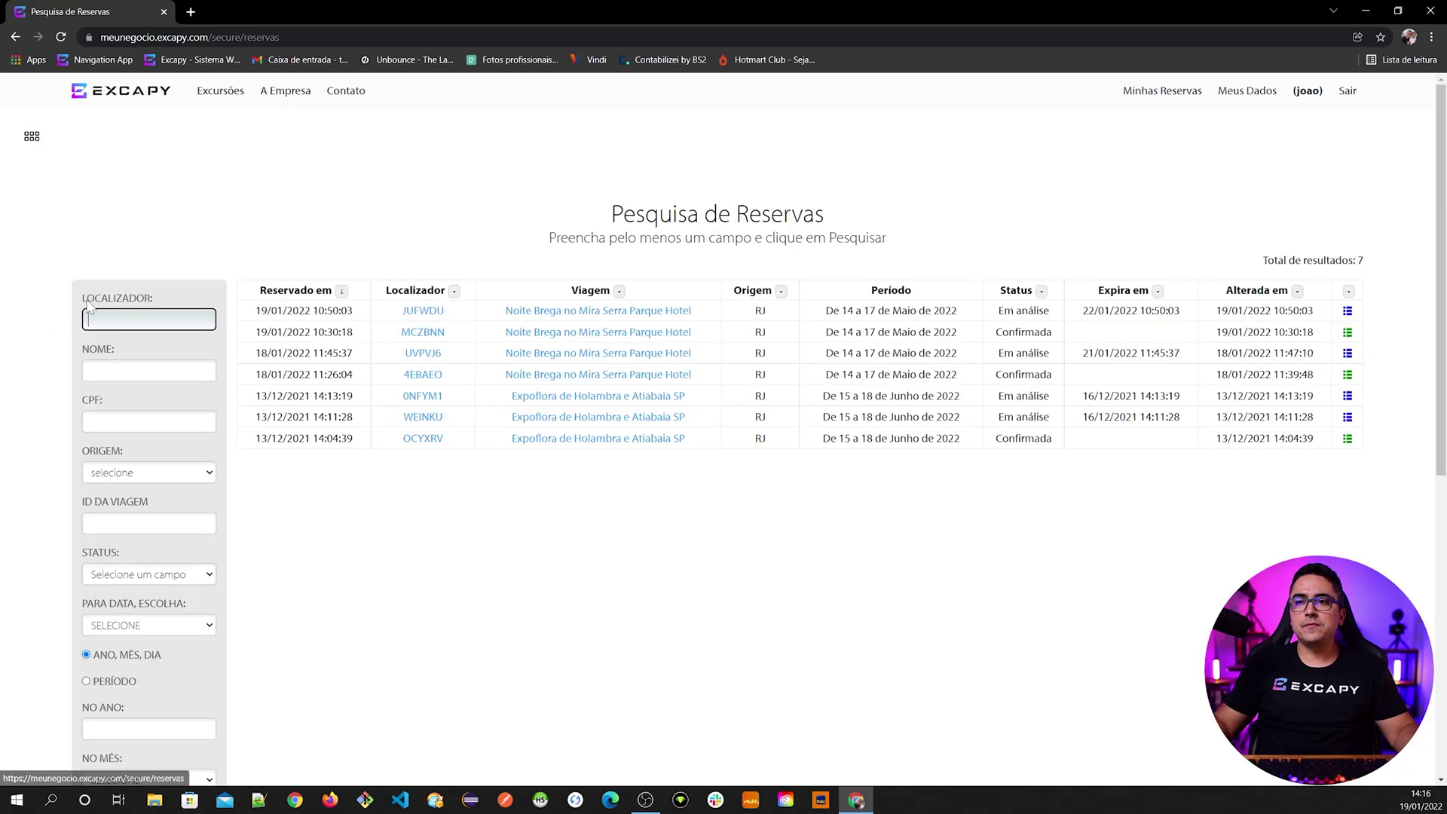
# - Search reservations by the customer's name in the NOME field
pyautogui.click(148, 370)
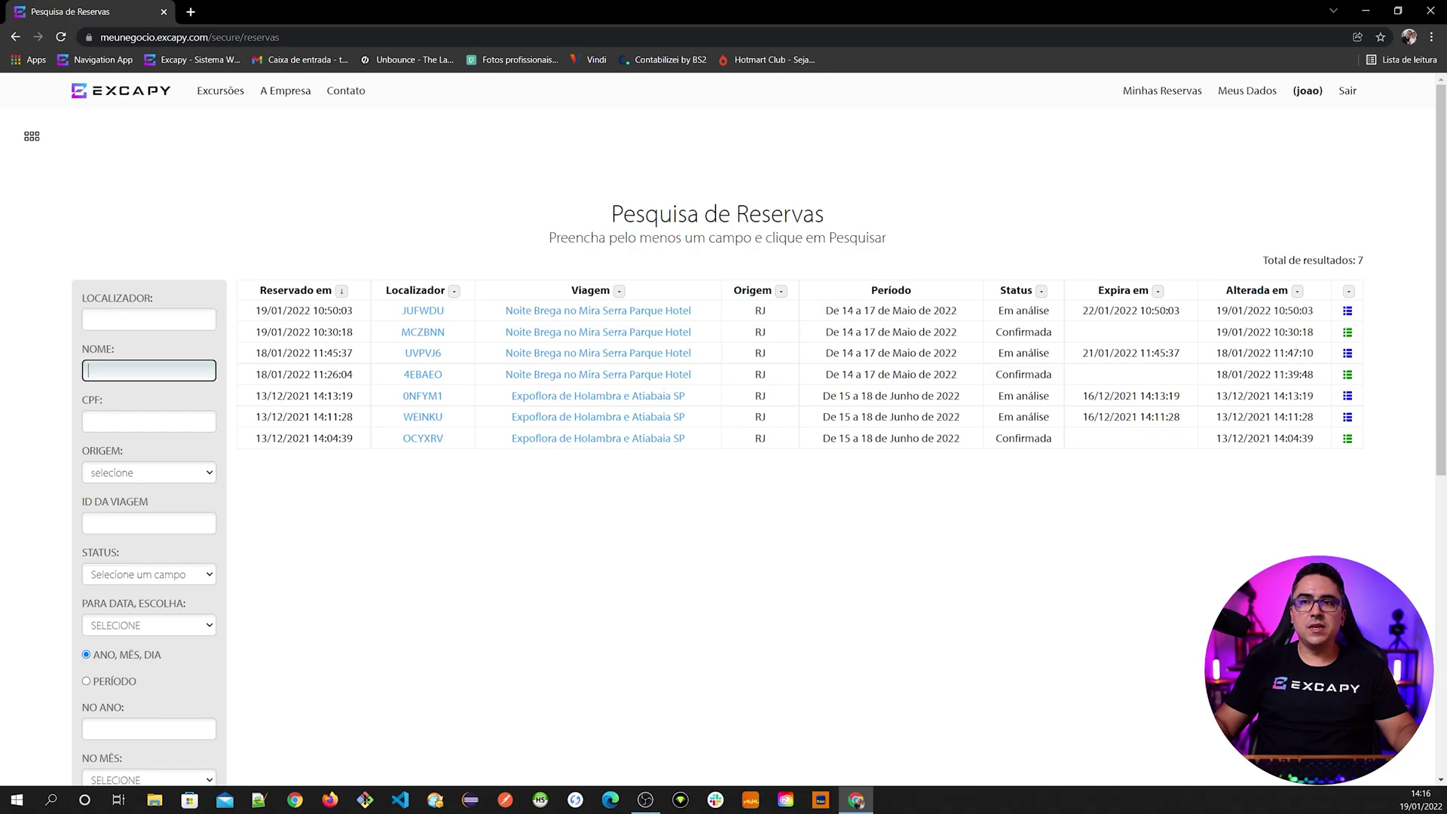
pyautogui.click(148, 318)
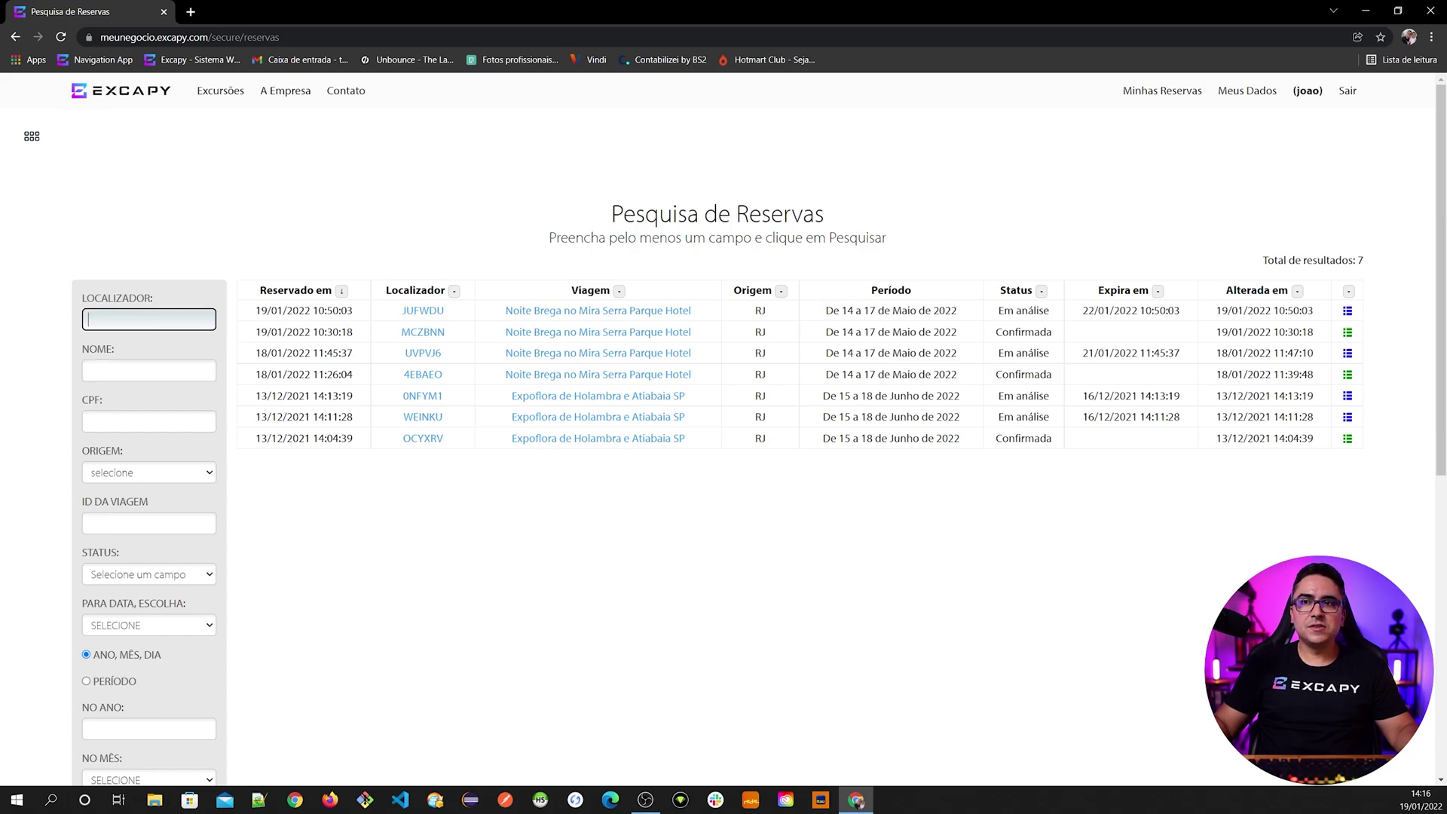
pyautogui.click(149, 421)
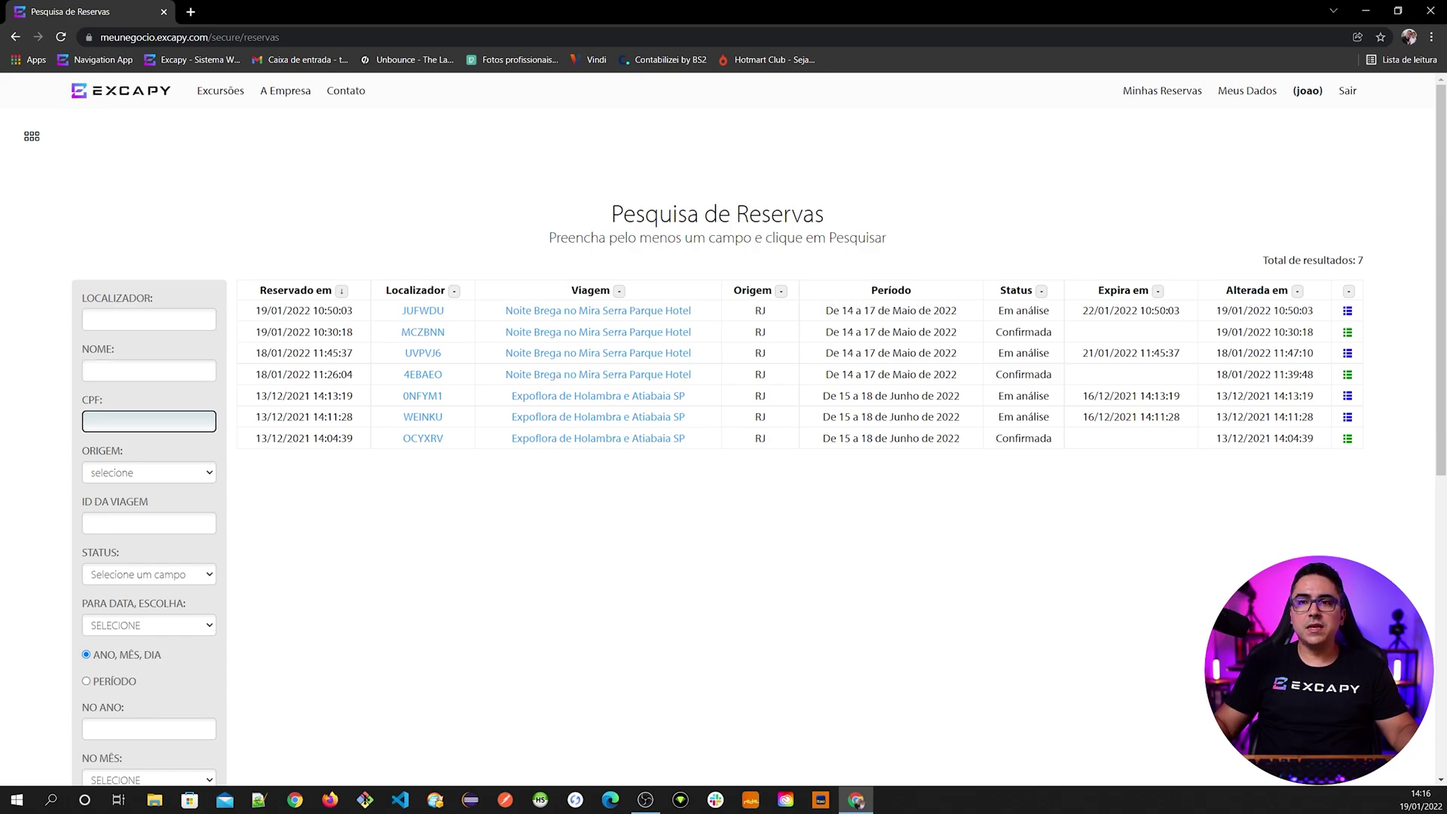
pyautogui.click(149, 370)
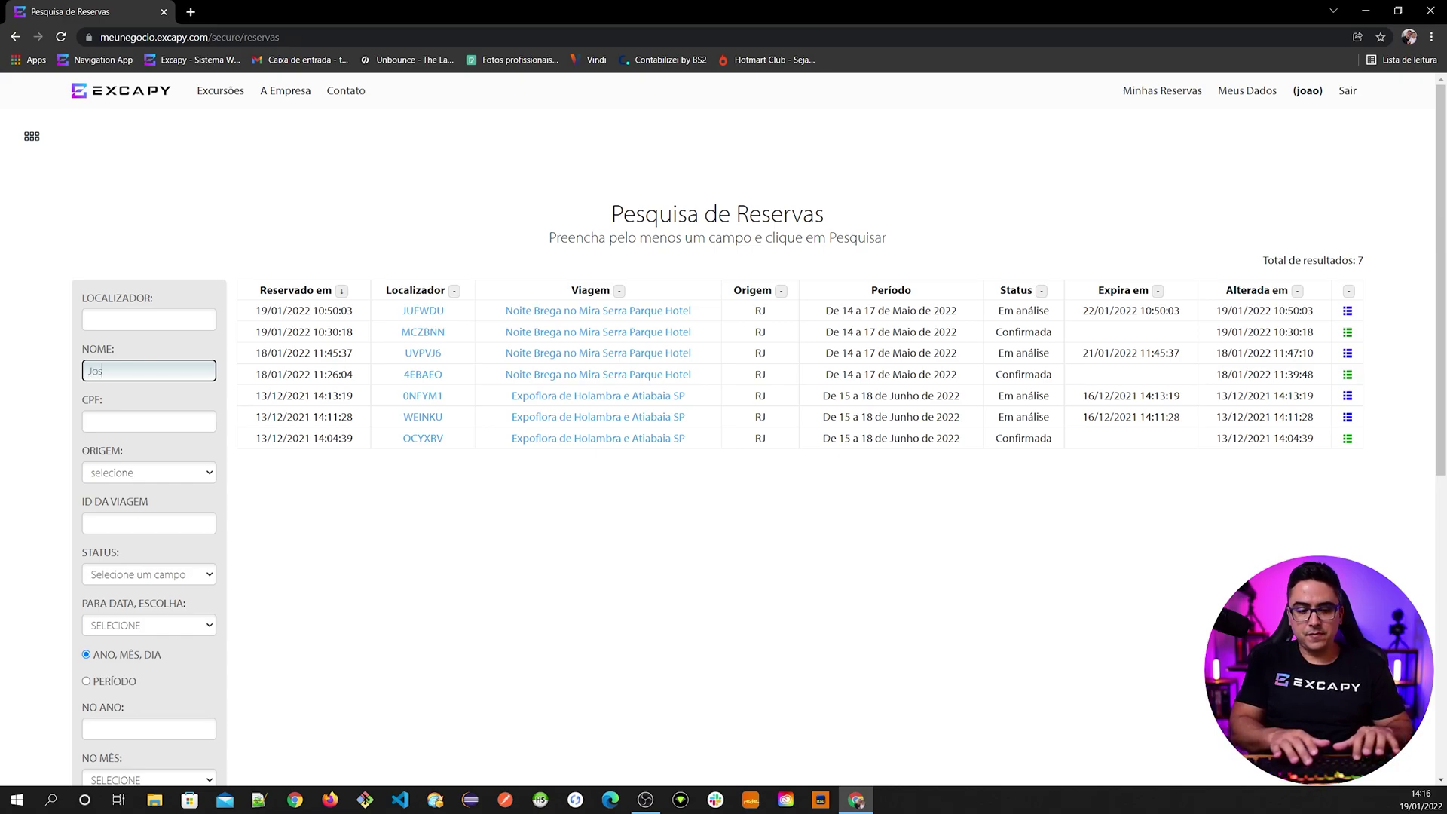
pyautogui.write('ina')
pyautogui.click(45, 505)
pyautogui.scroll(-3, 47, 512)
pyautogui.scroll(-2, 45, 512)
pyautogui.click(119, 593)
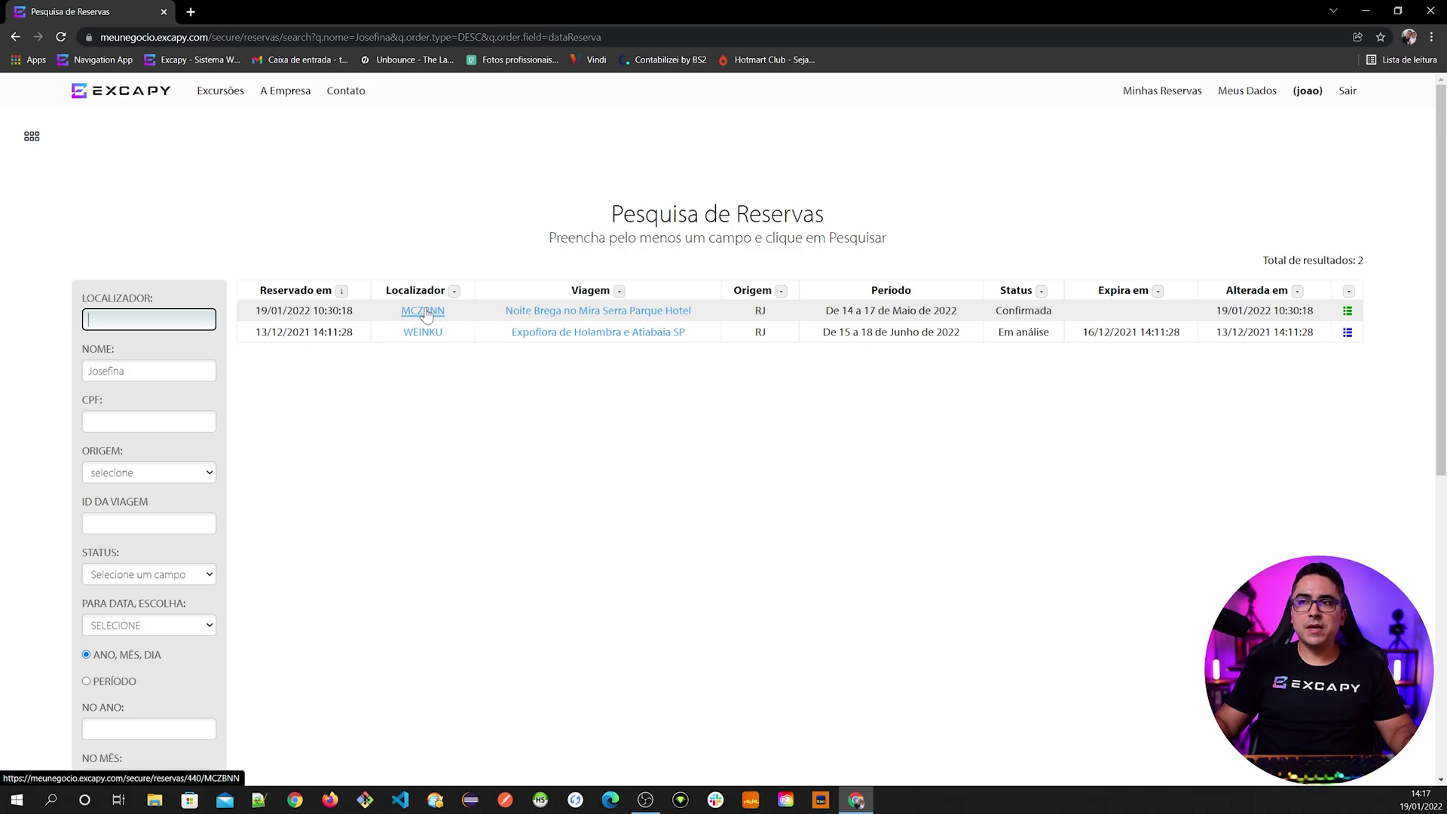
pyautogui.click(422, 312)
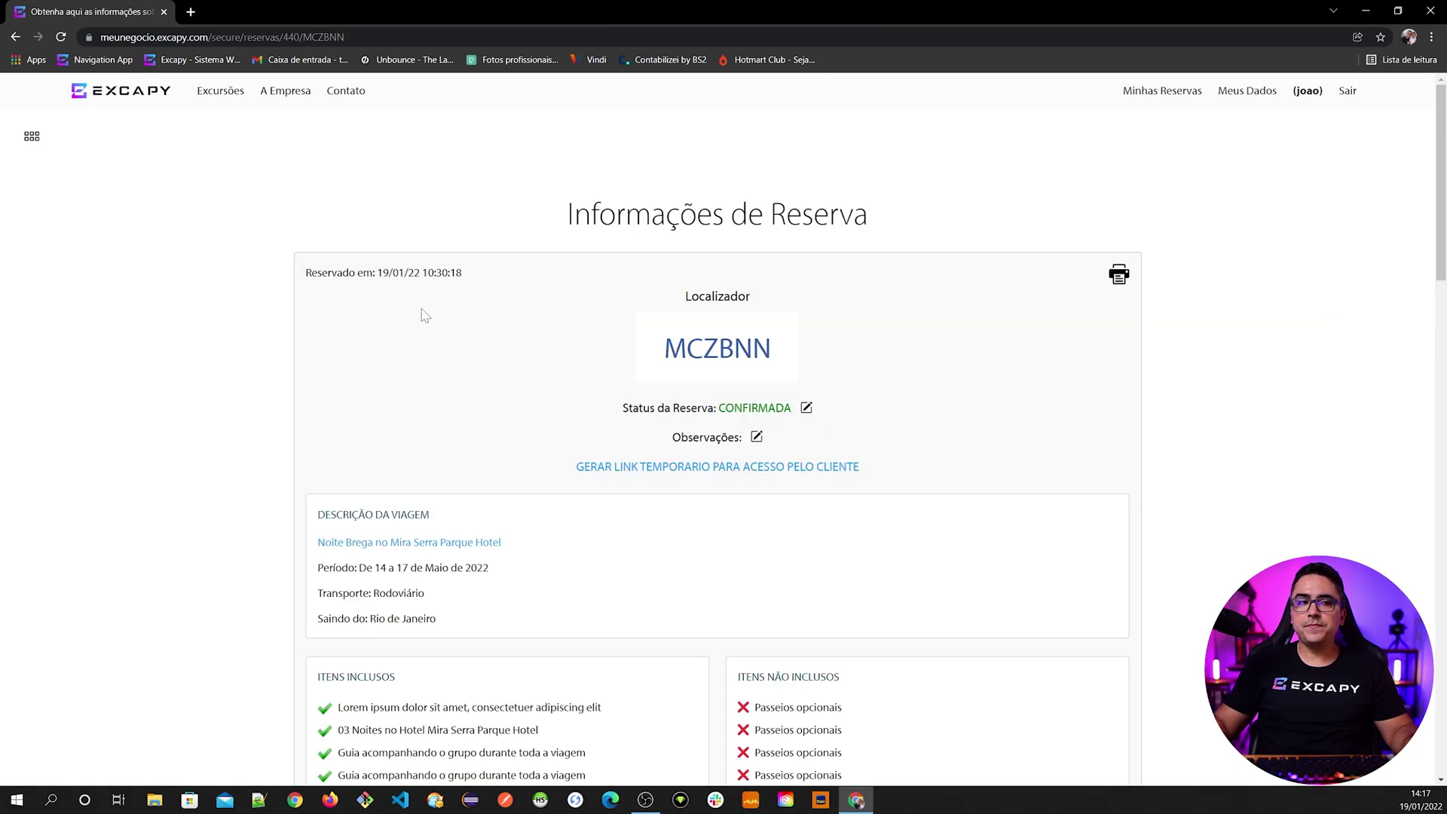
pyautogui.scroll(-15, 435, 503)
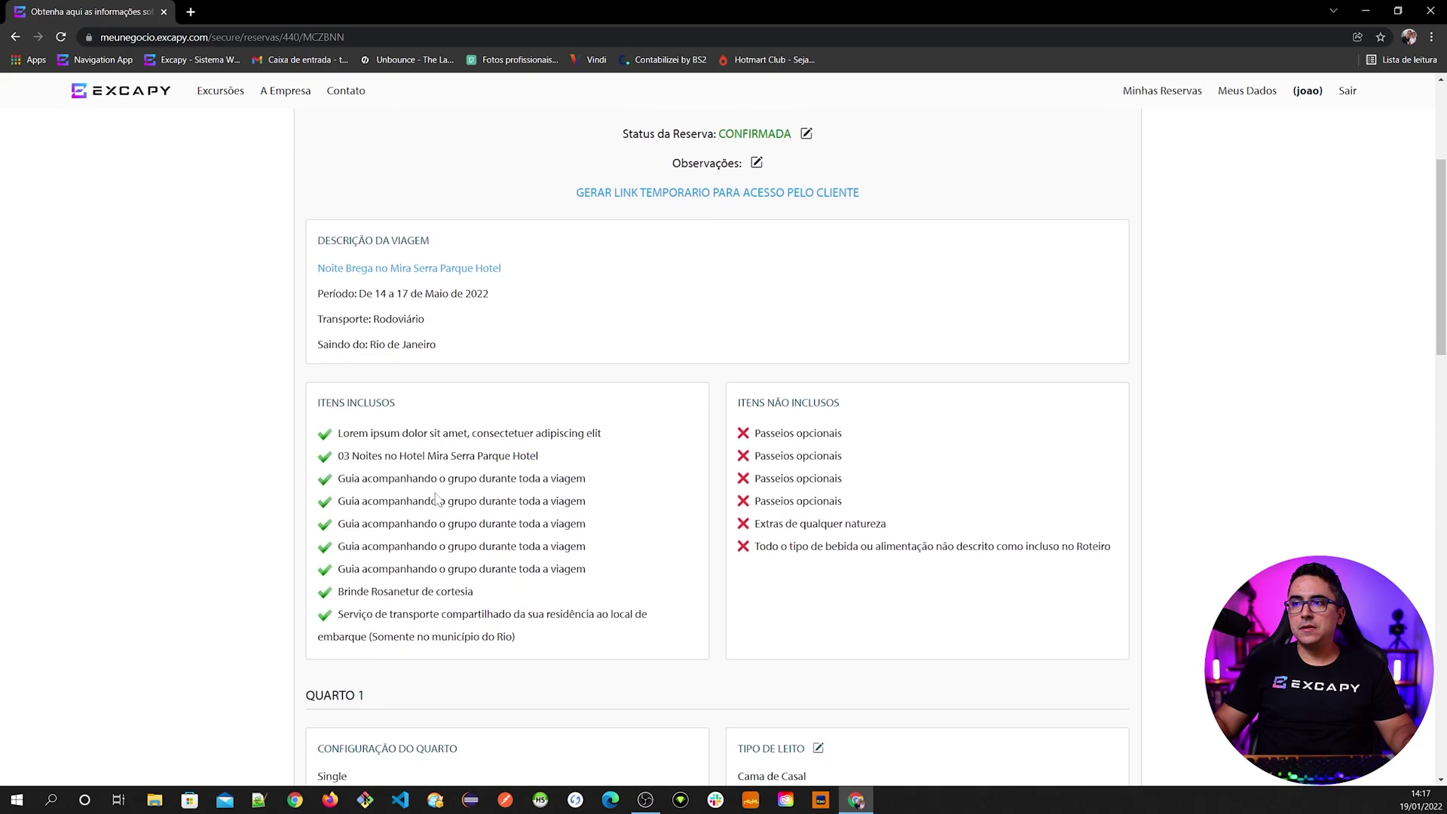
pyautogui.scroll(8, 437, 498)
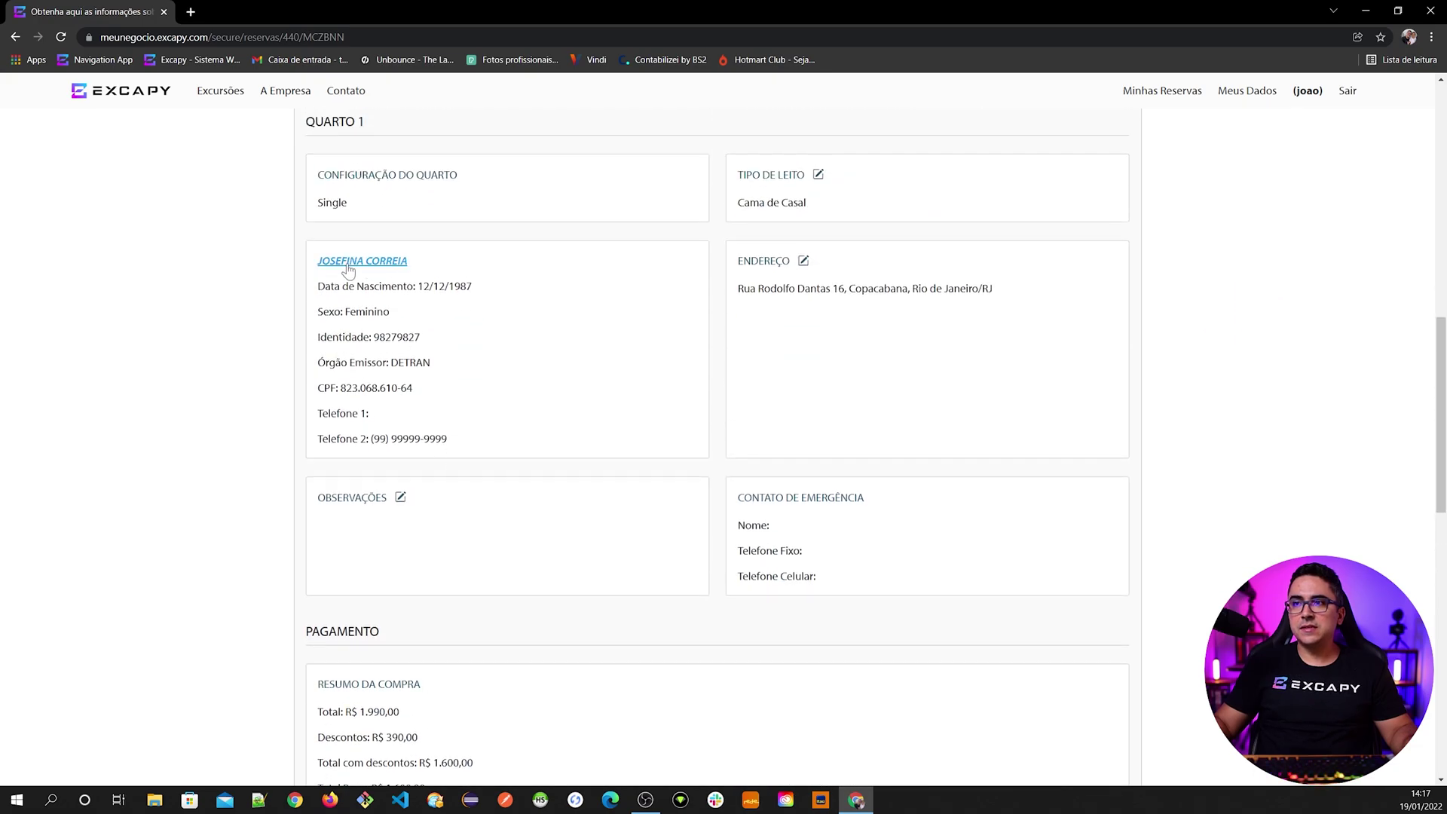
pyautogui.scroll(2, 439, 509)
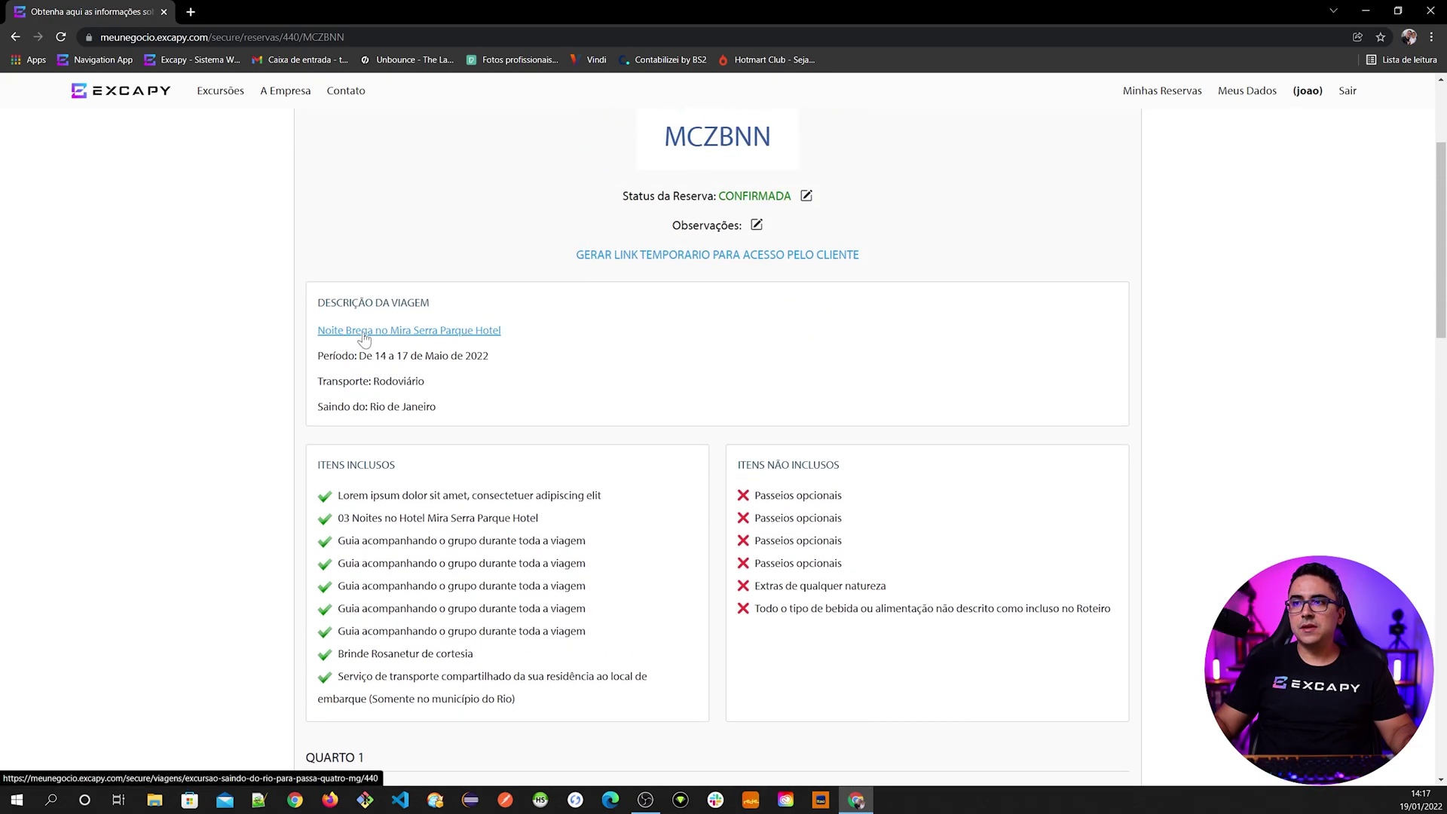
pyautogui.scroll(-7, 317, 452)
pyautogui.scroll(-8, 311, 559)
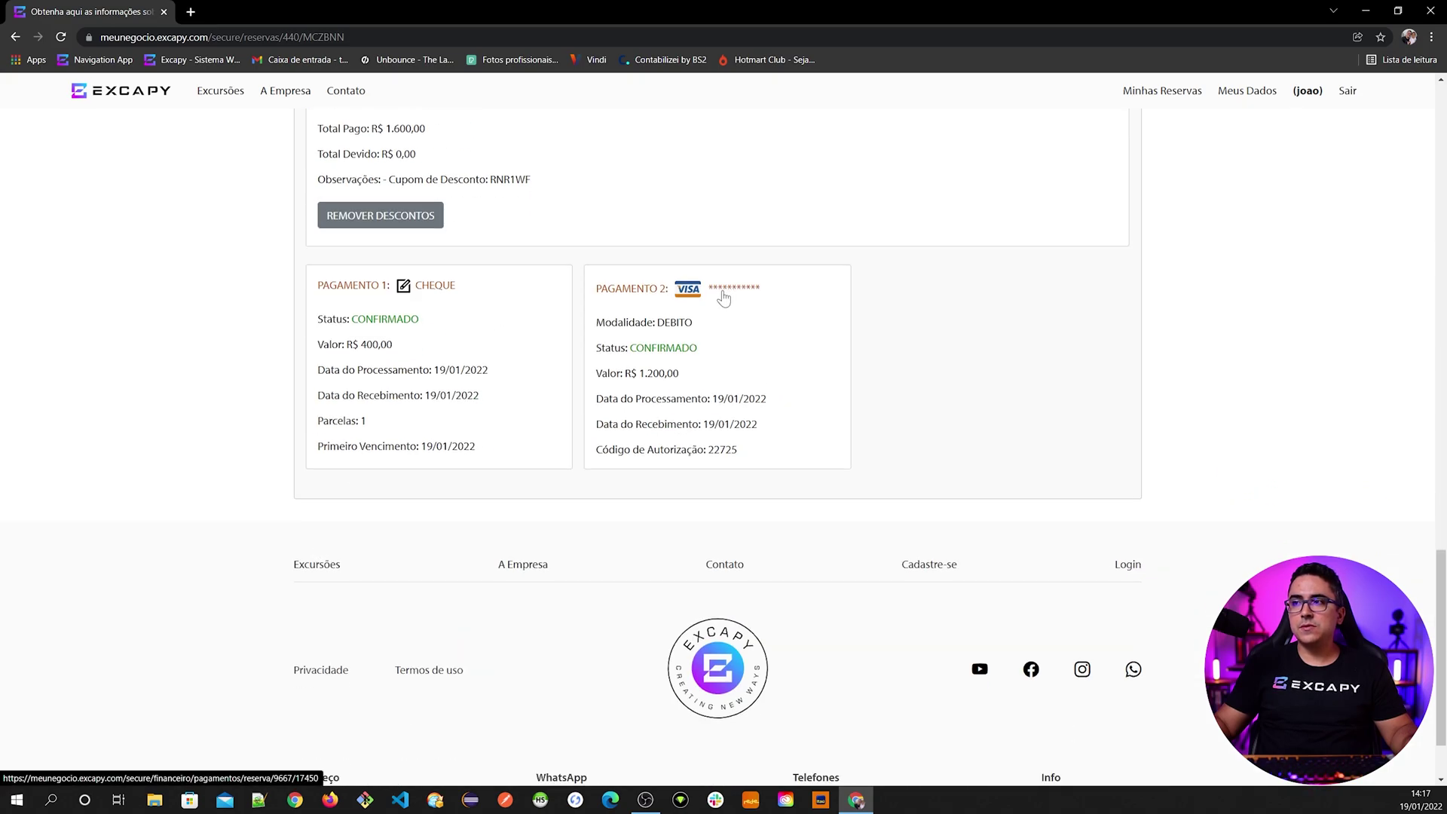
pyautogui.scroll(15, 385, 512)
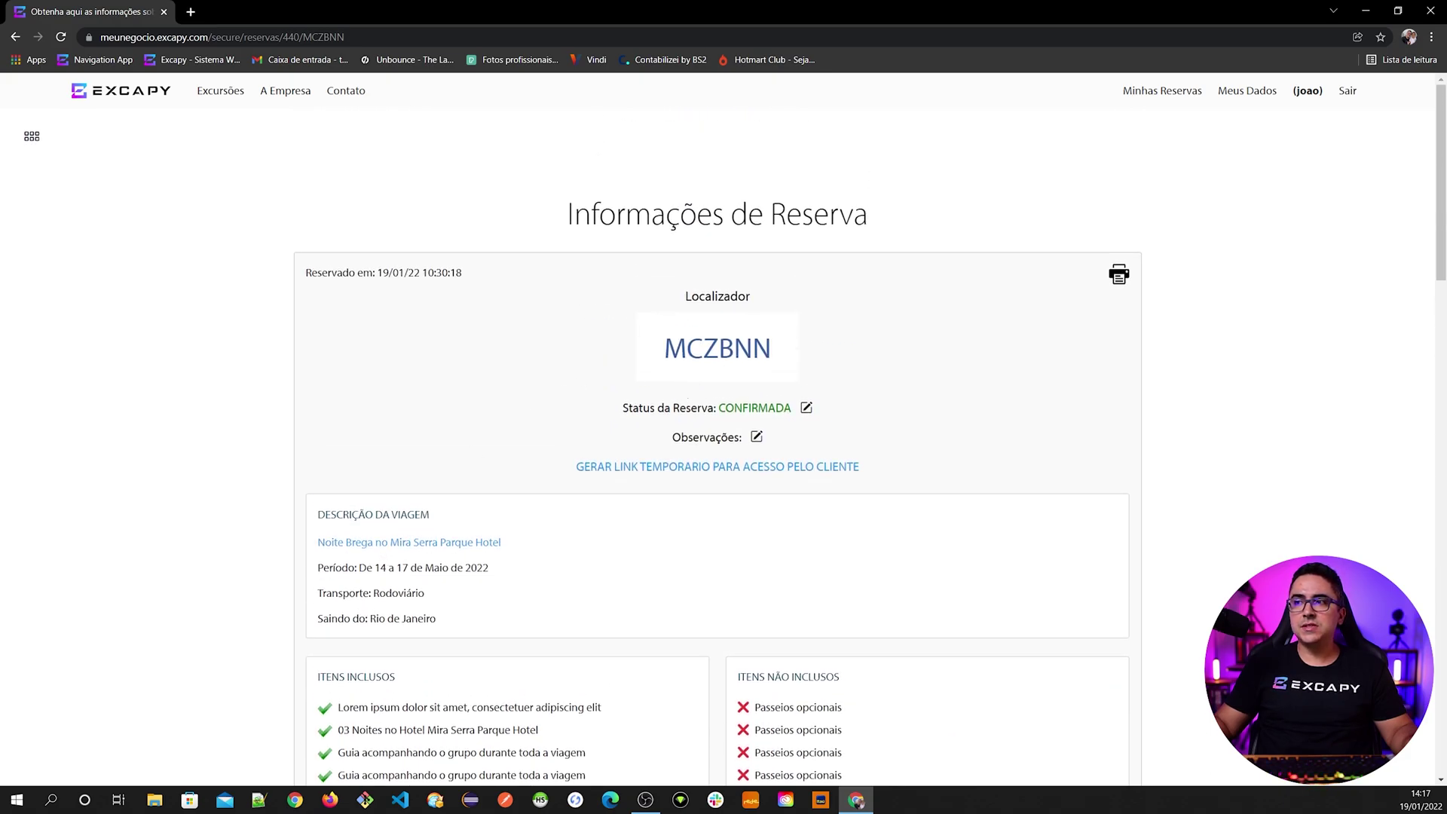
pyautogui.click(805, 410)
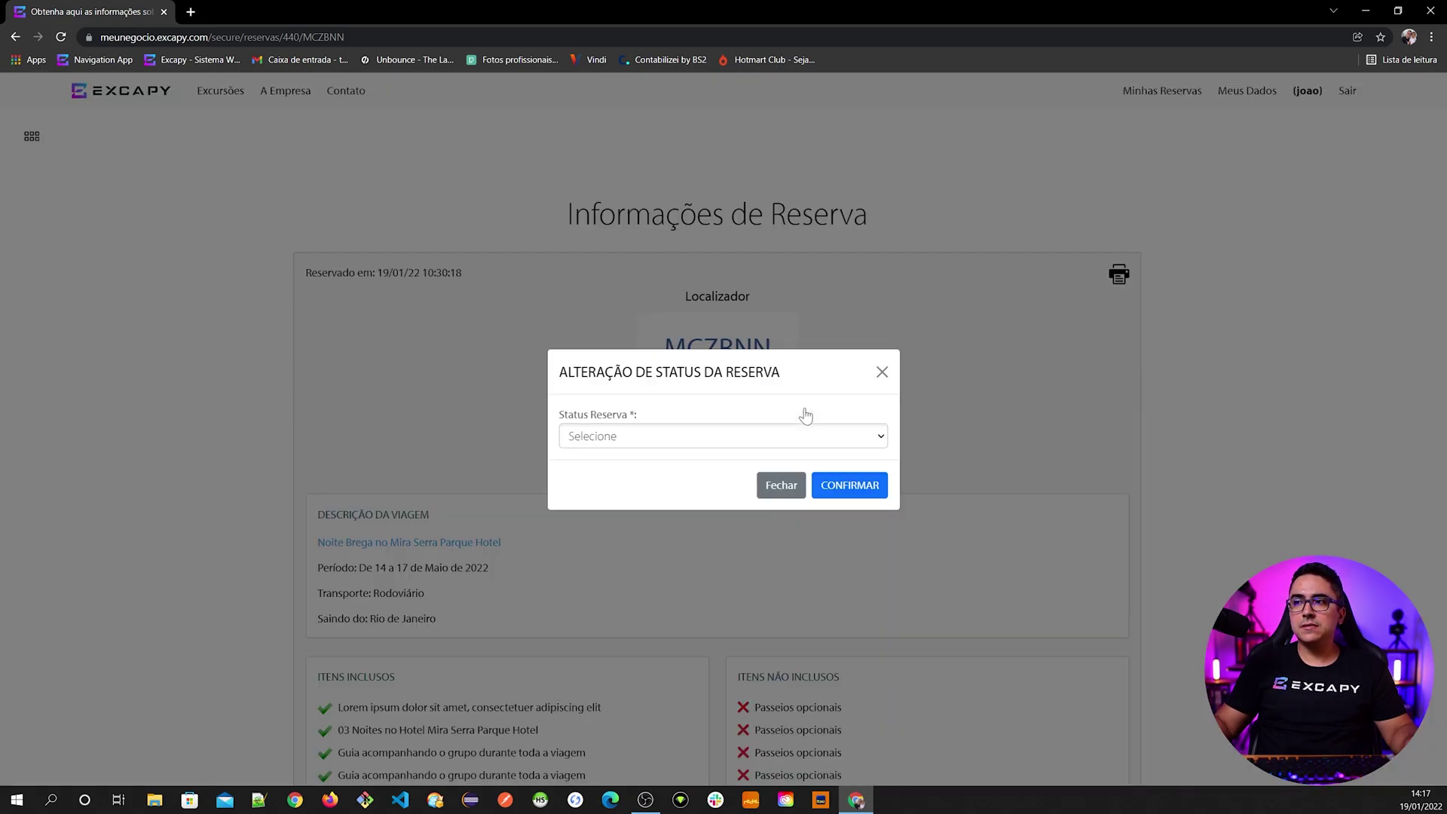
pyautogui.click(616, 438)
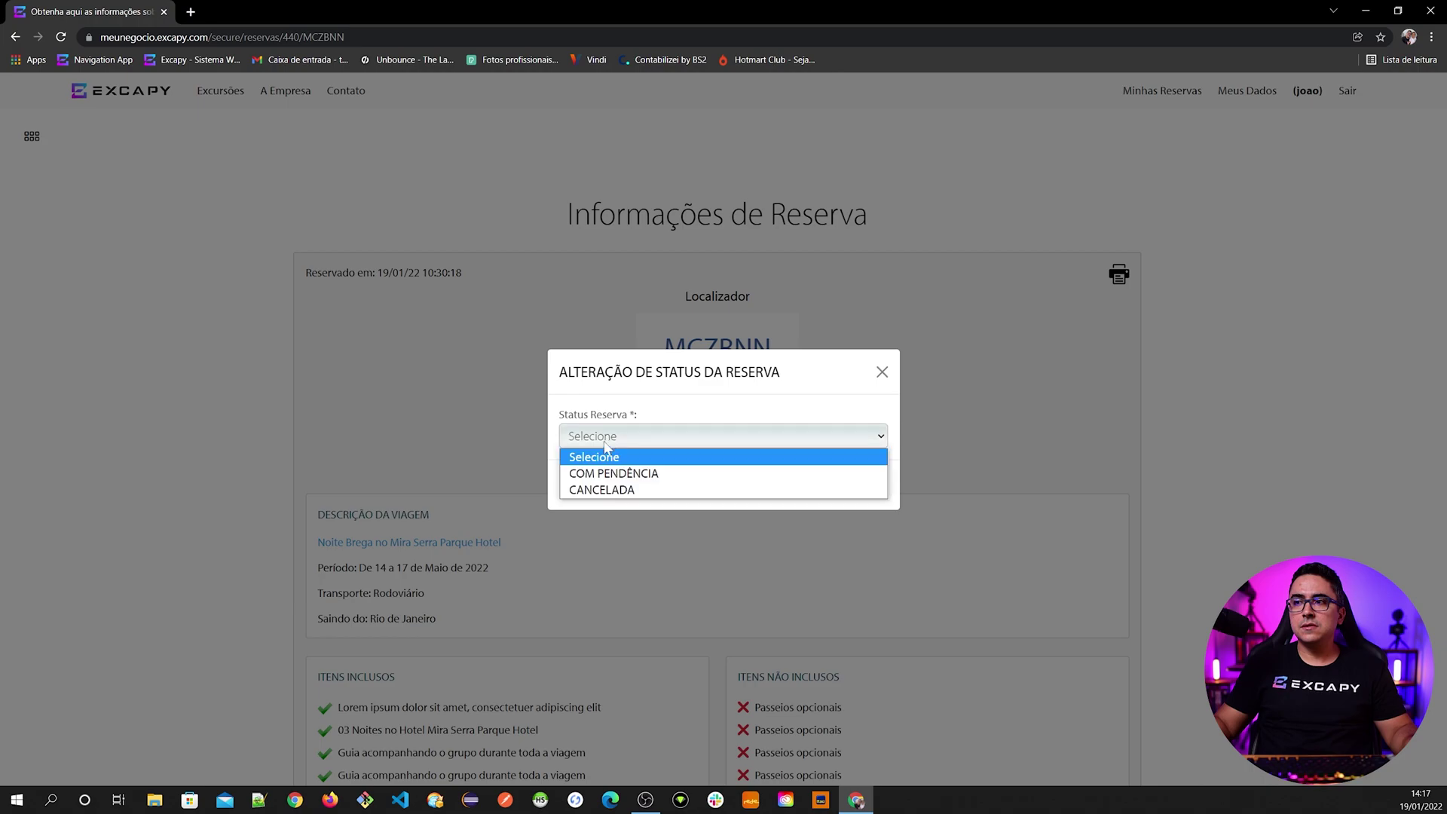
pyautogui.click(615, 490)
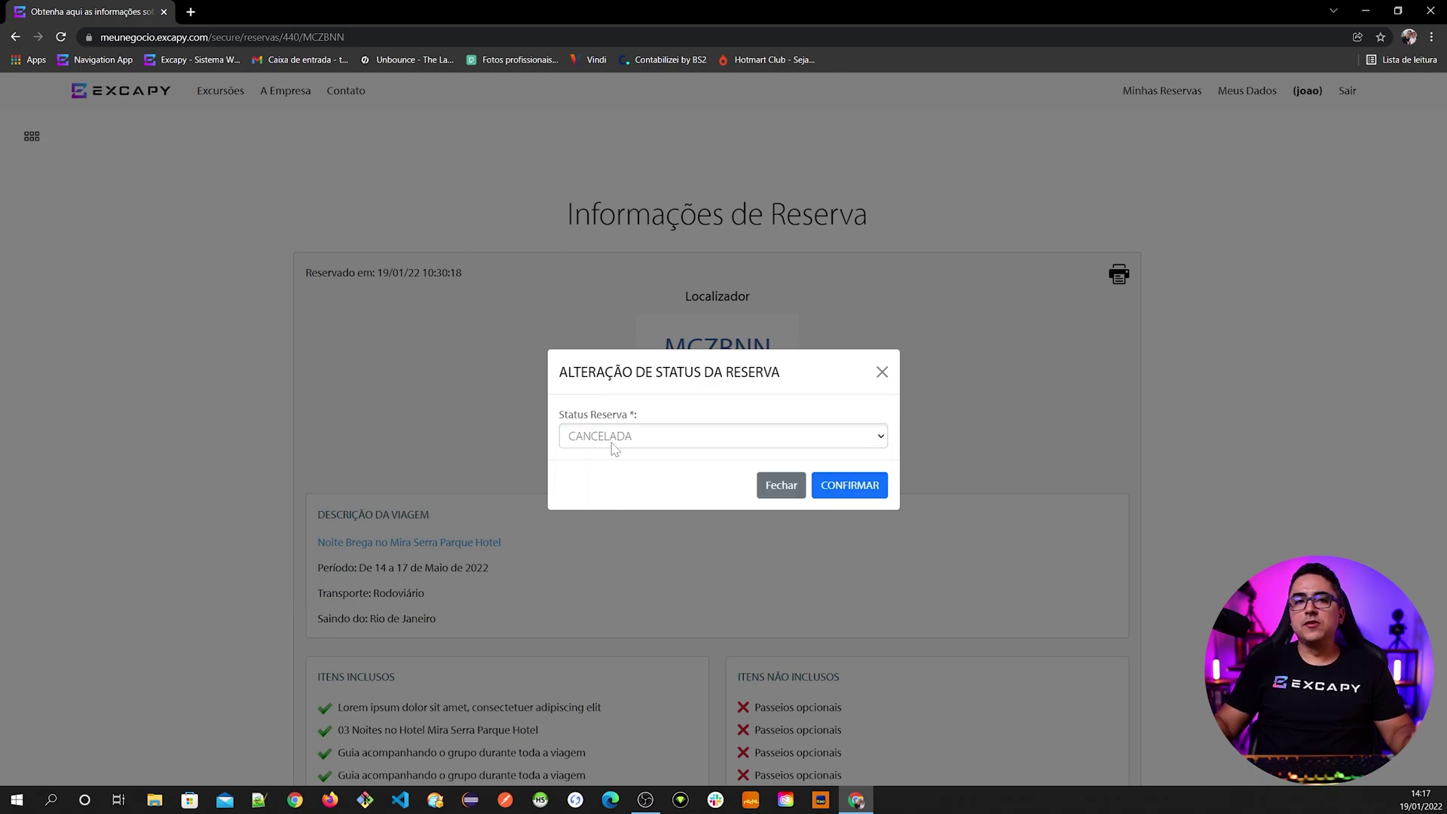
pyautogui.click(613, 444)
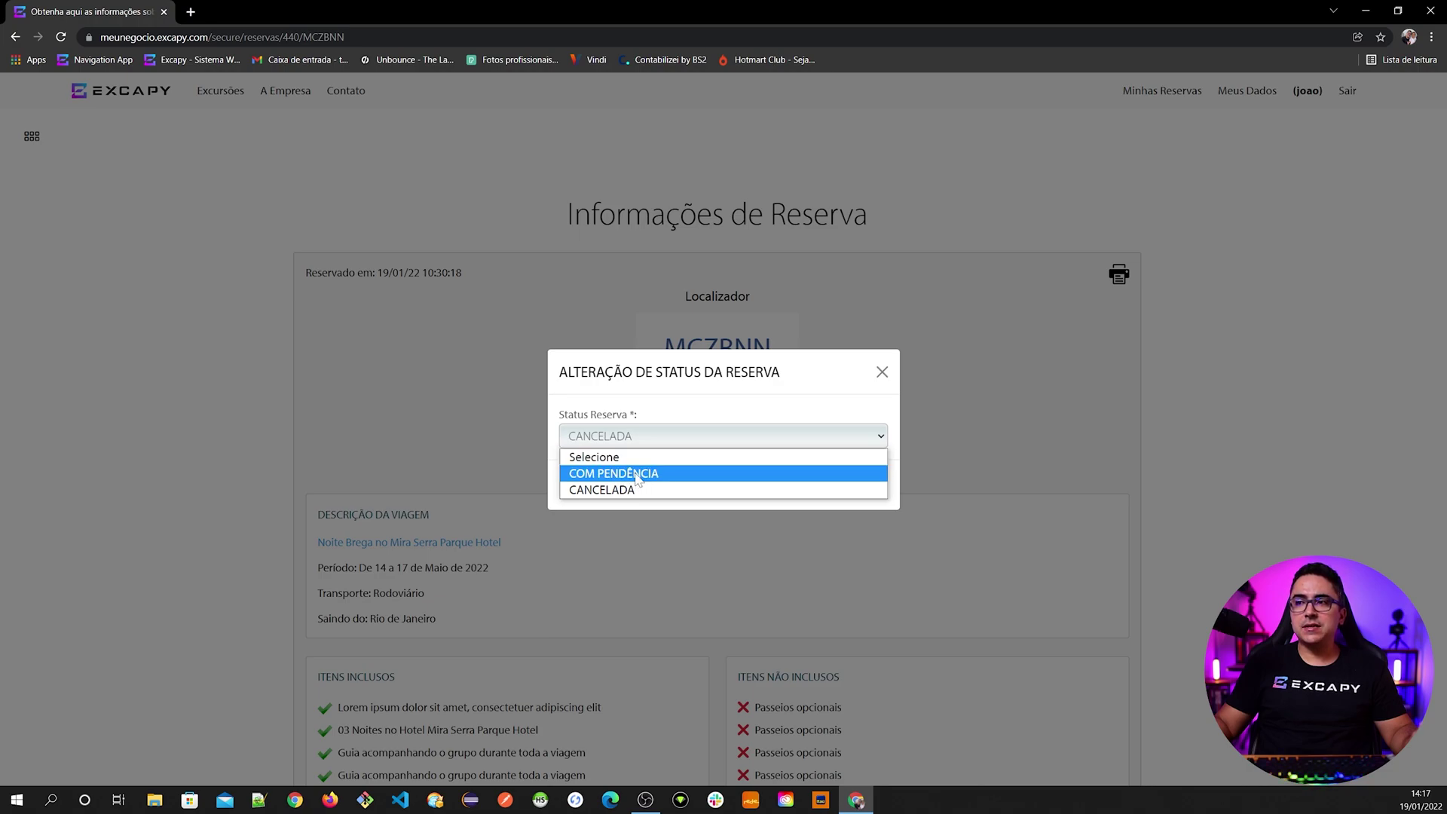
pyautogui.click(637, 475)
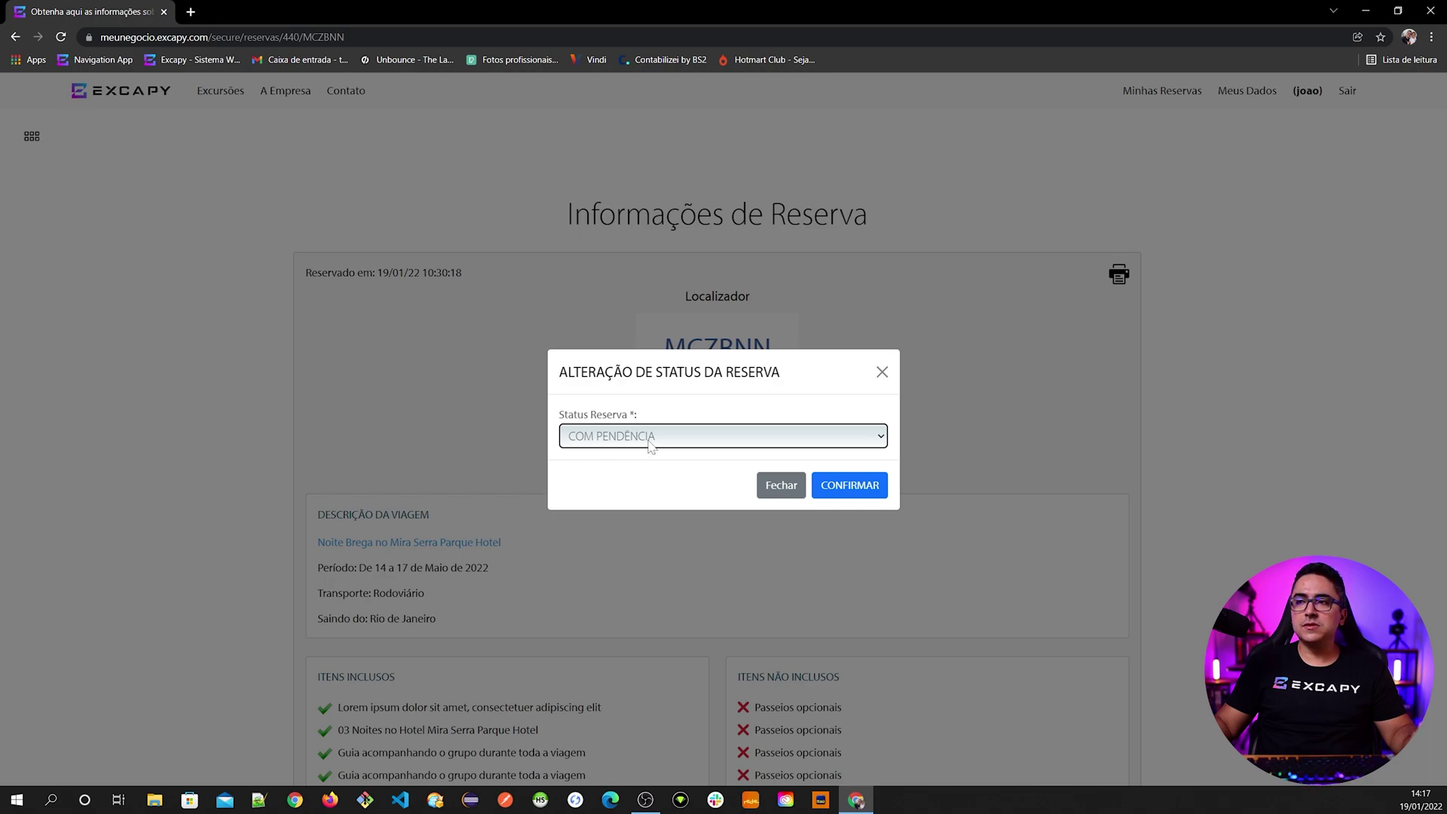
pyautogui.click(720, 444)
pyautogui.click(609, 490)
pyautogui.click(838, 492)
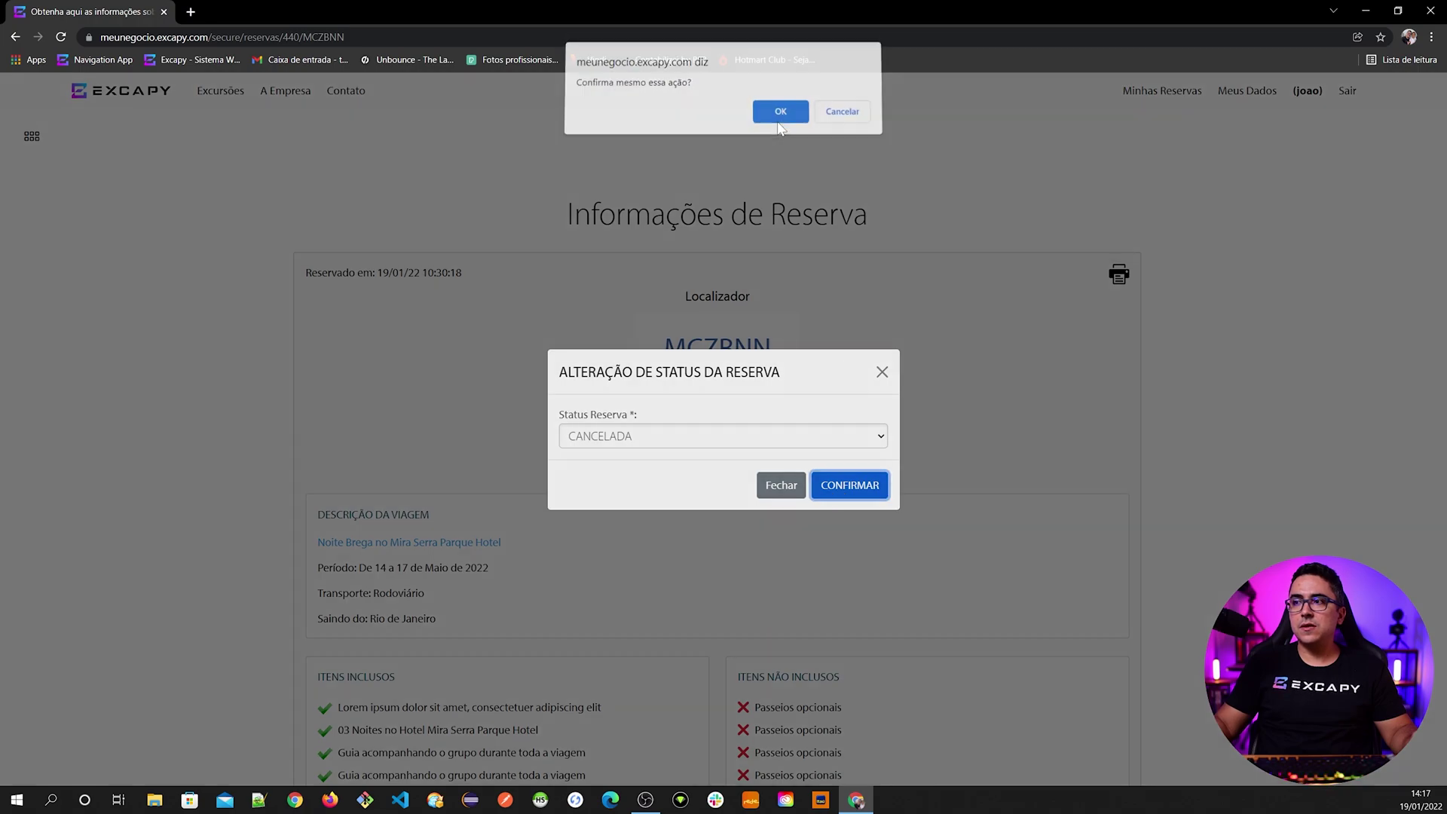
pyautogui.click(781, 110)
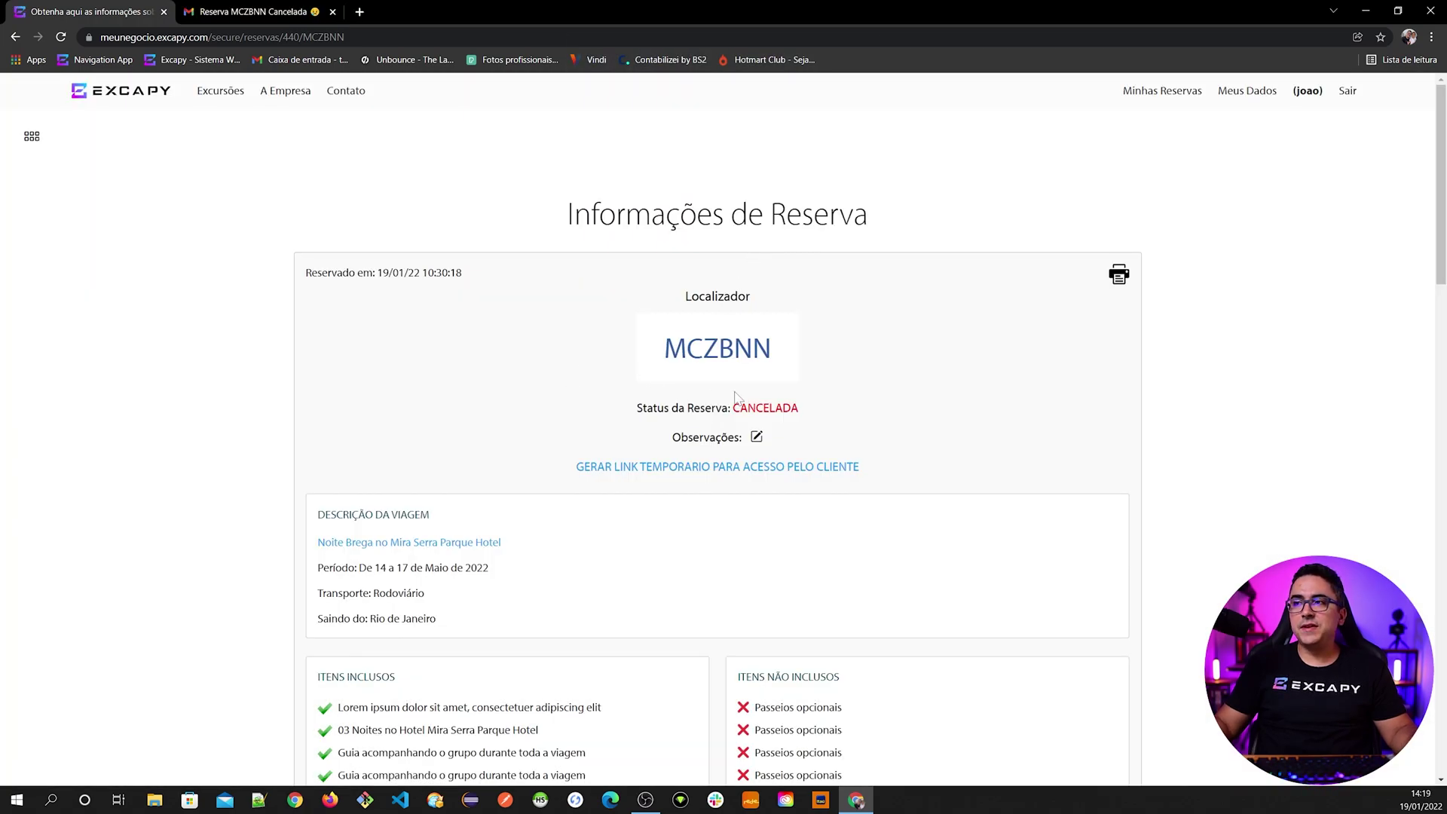
pyautogui.scroll(-20, 584, 582)
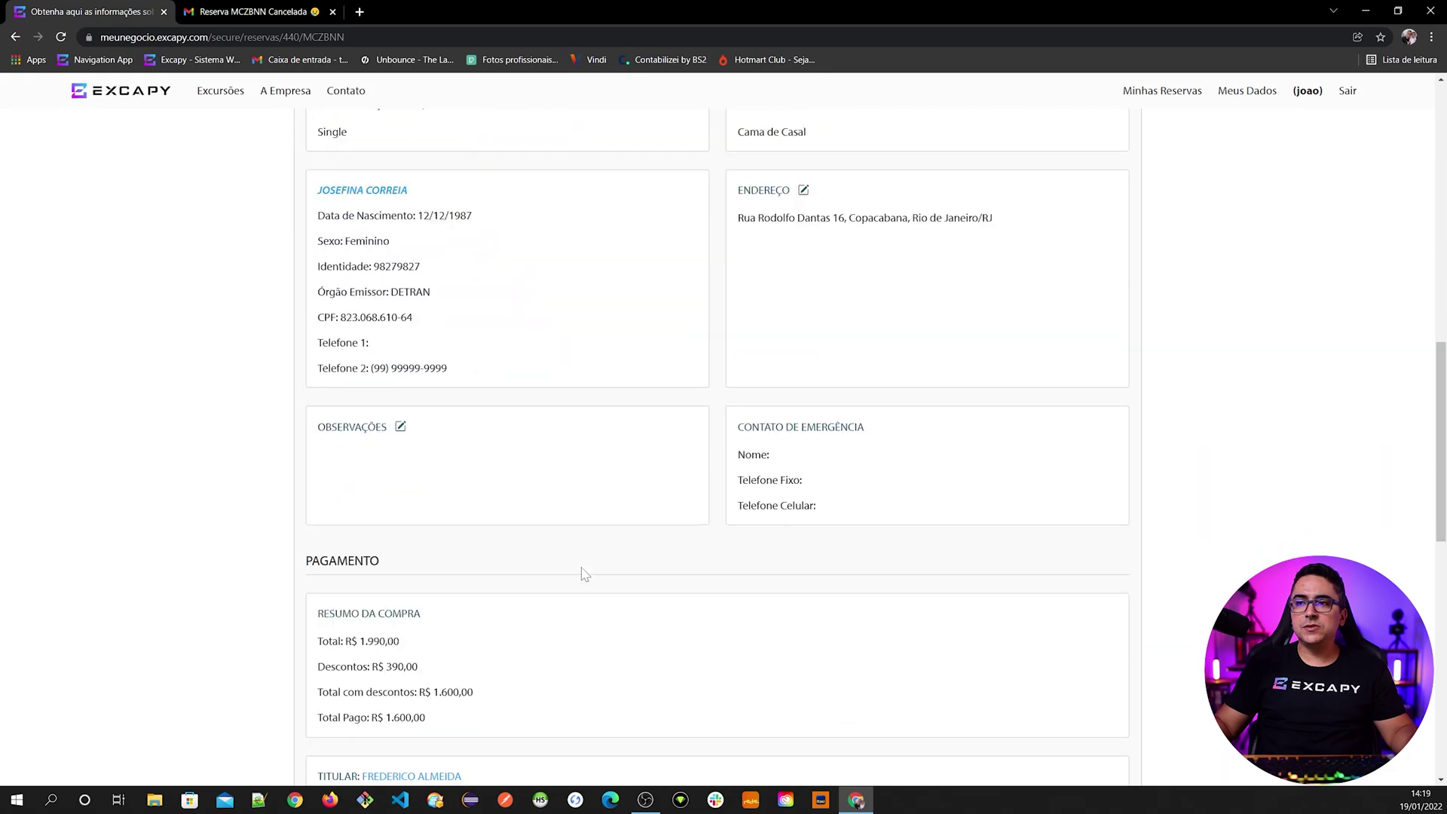
pyautogui.scroll(3, 561, 530)
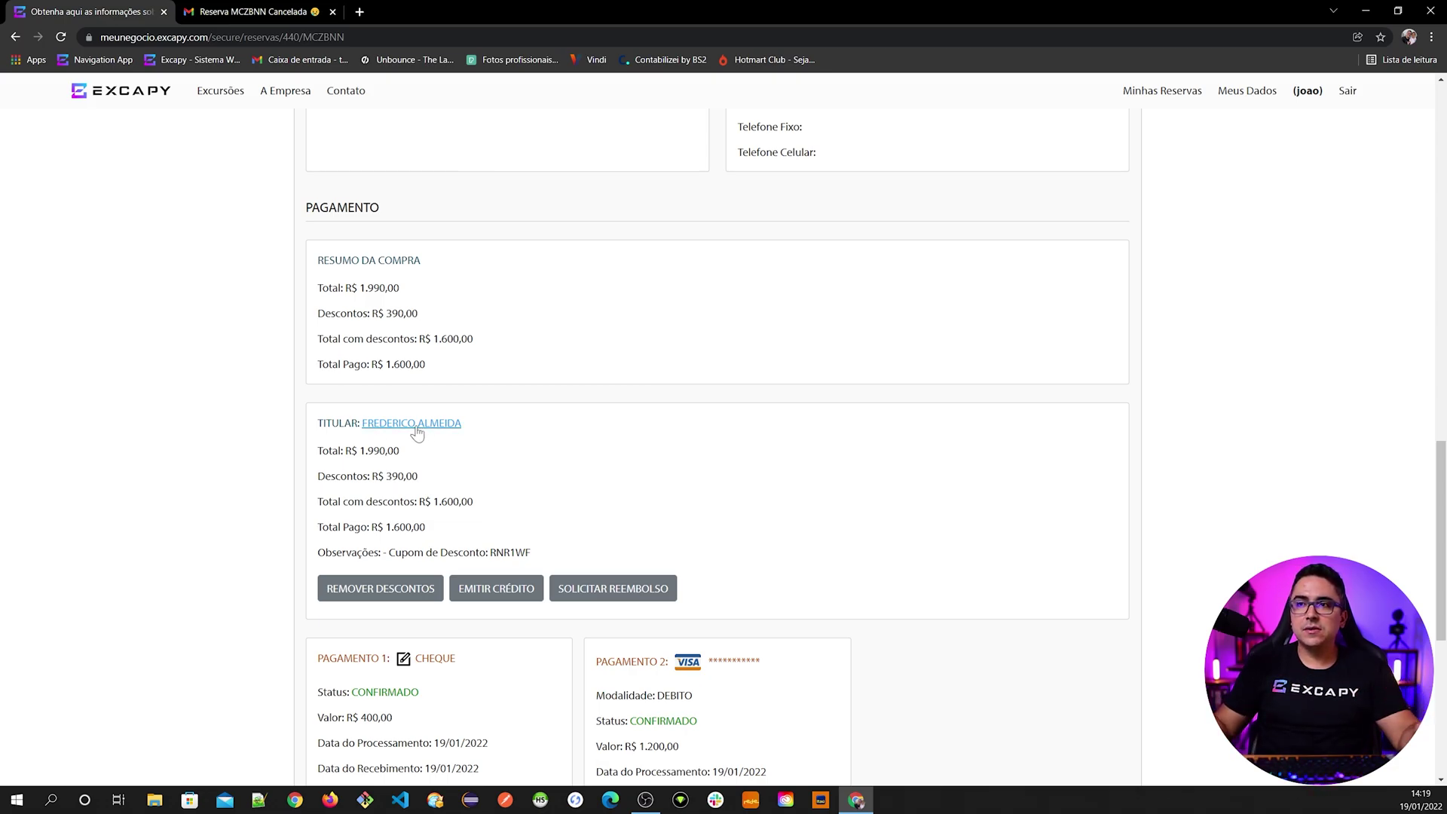
pyautogui.scroll(2, 441, 498)
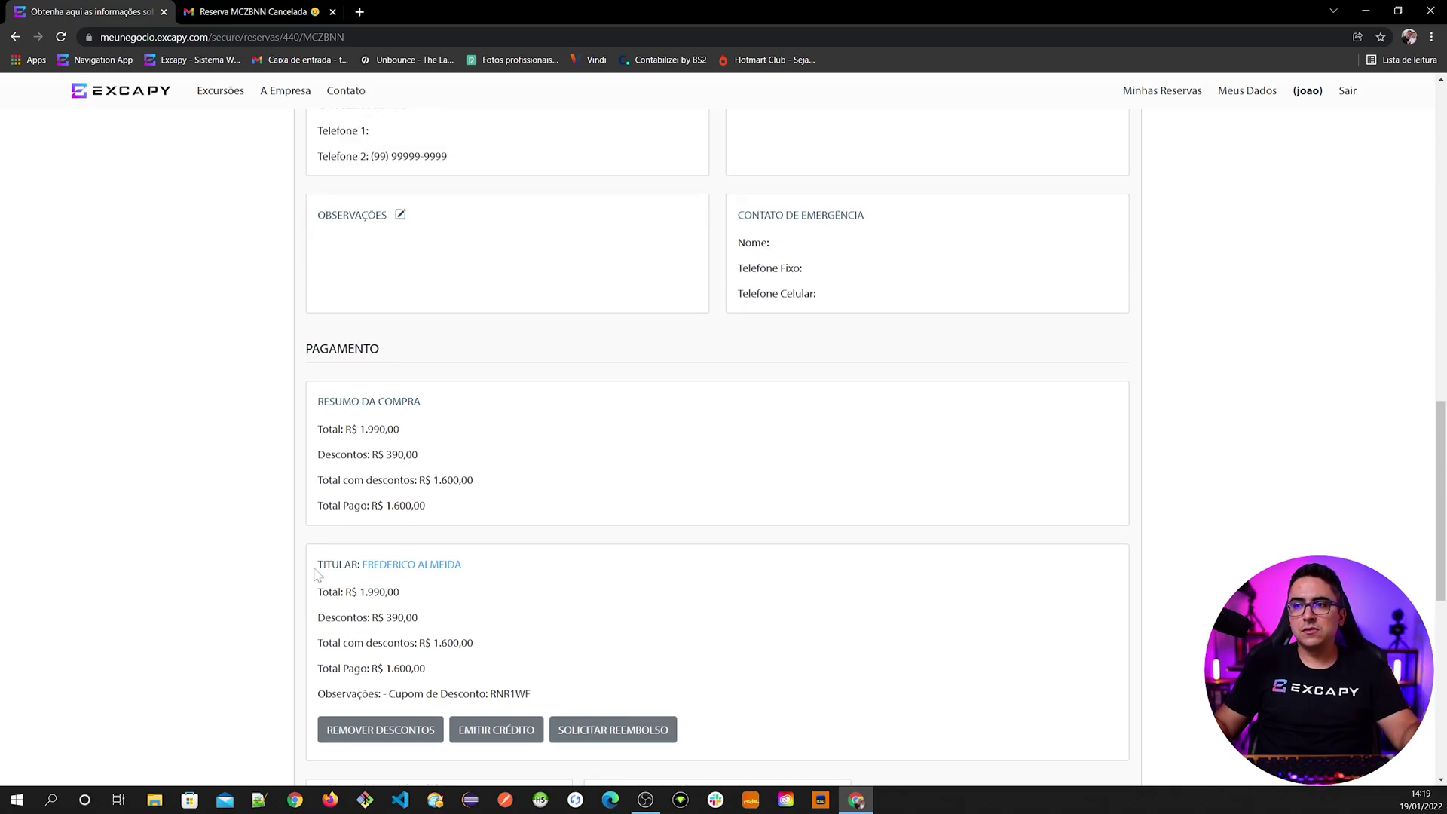
pyautogui.scroll(8, 716, 445)
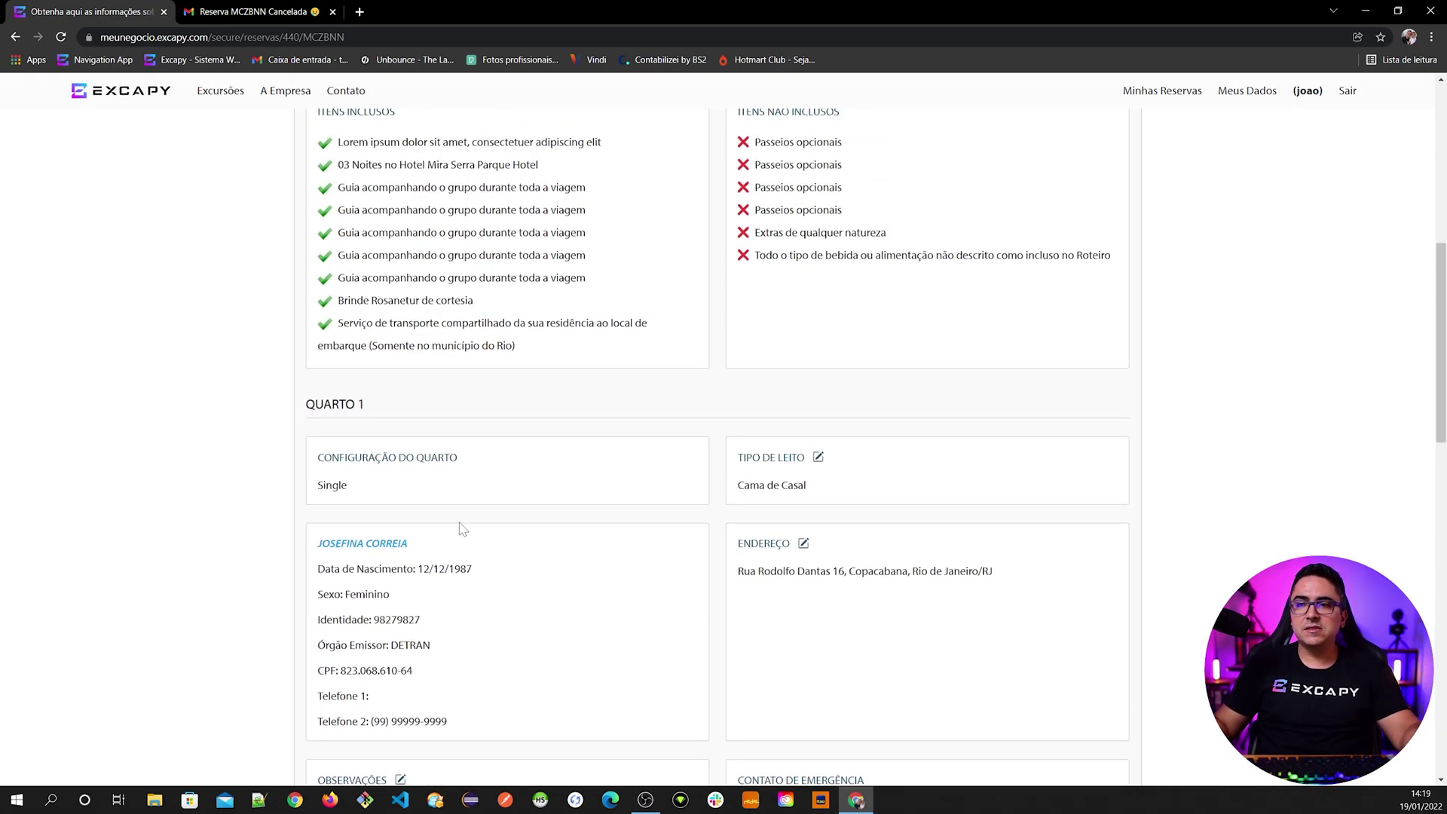
pyautogui.scroll(-1, 346, 532)
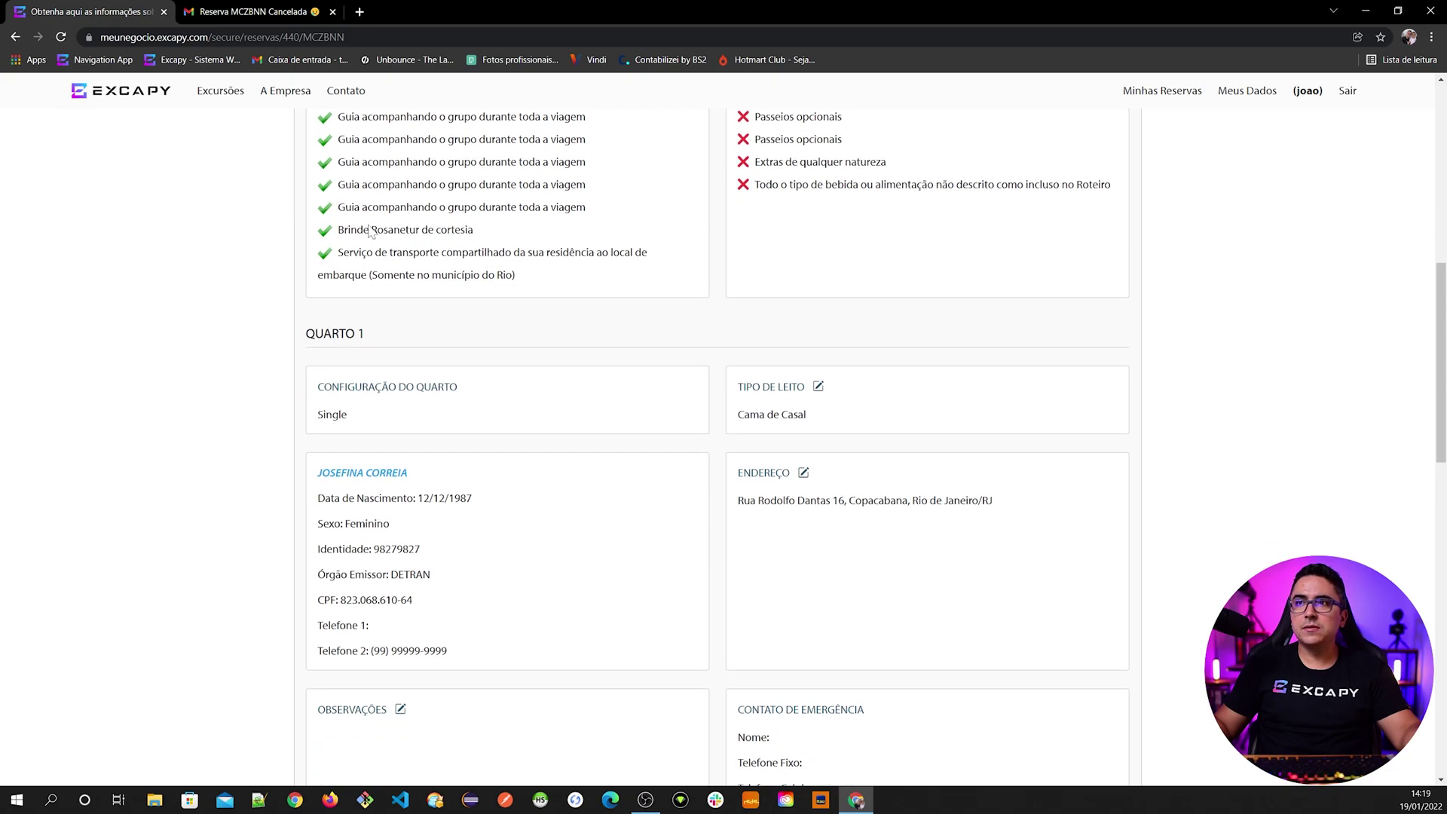
pyautogui.click(256, 12)
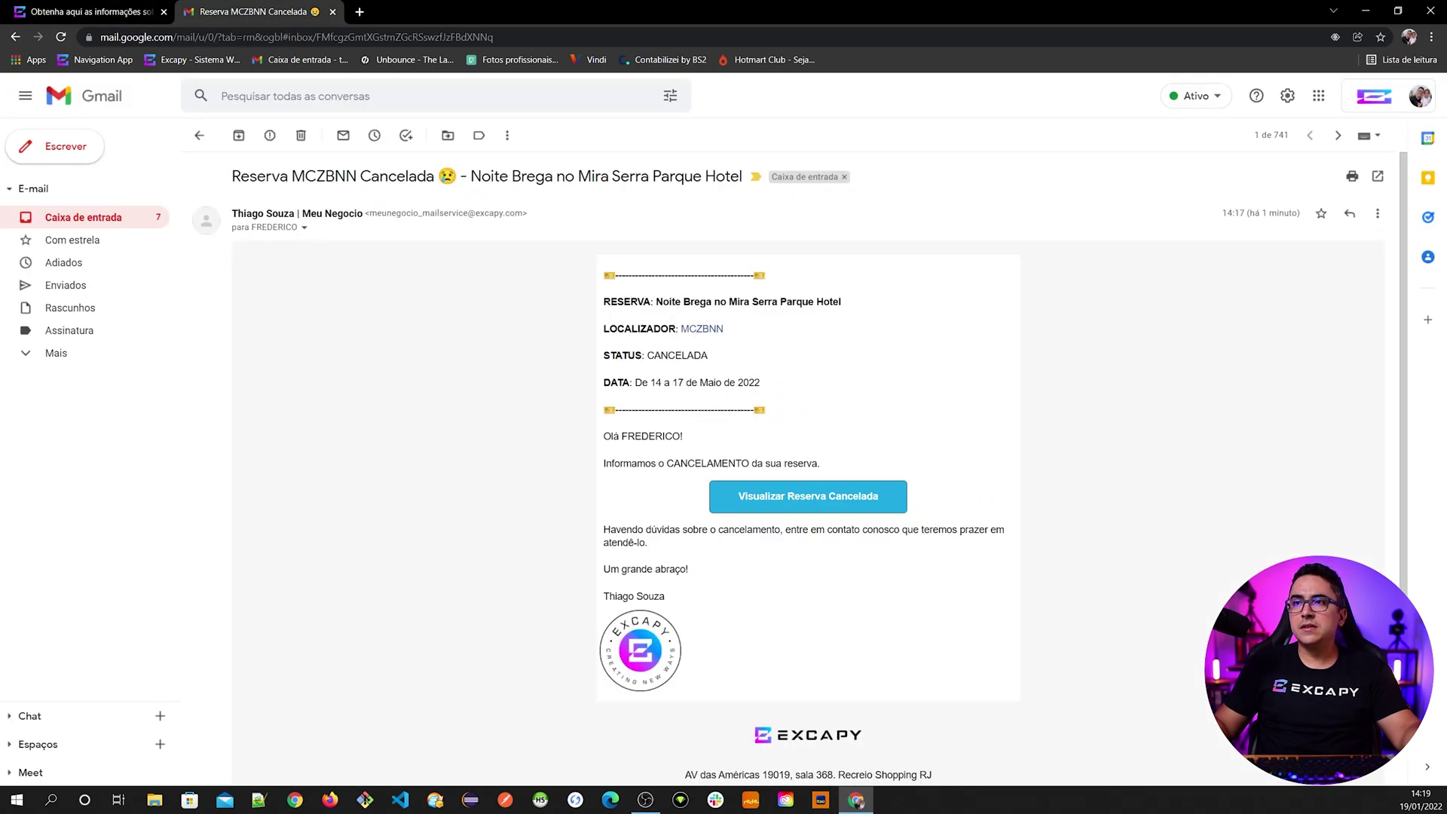
# - Highlight the cancellation email's reservation, locator and CANCELADA status lines
pyautogui.click(120, 12)
pyautogui.scroll(10, 452, 444)
pyautogui.click(302, 11)
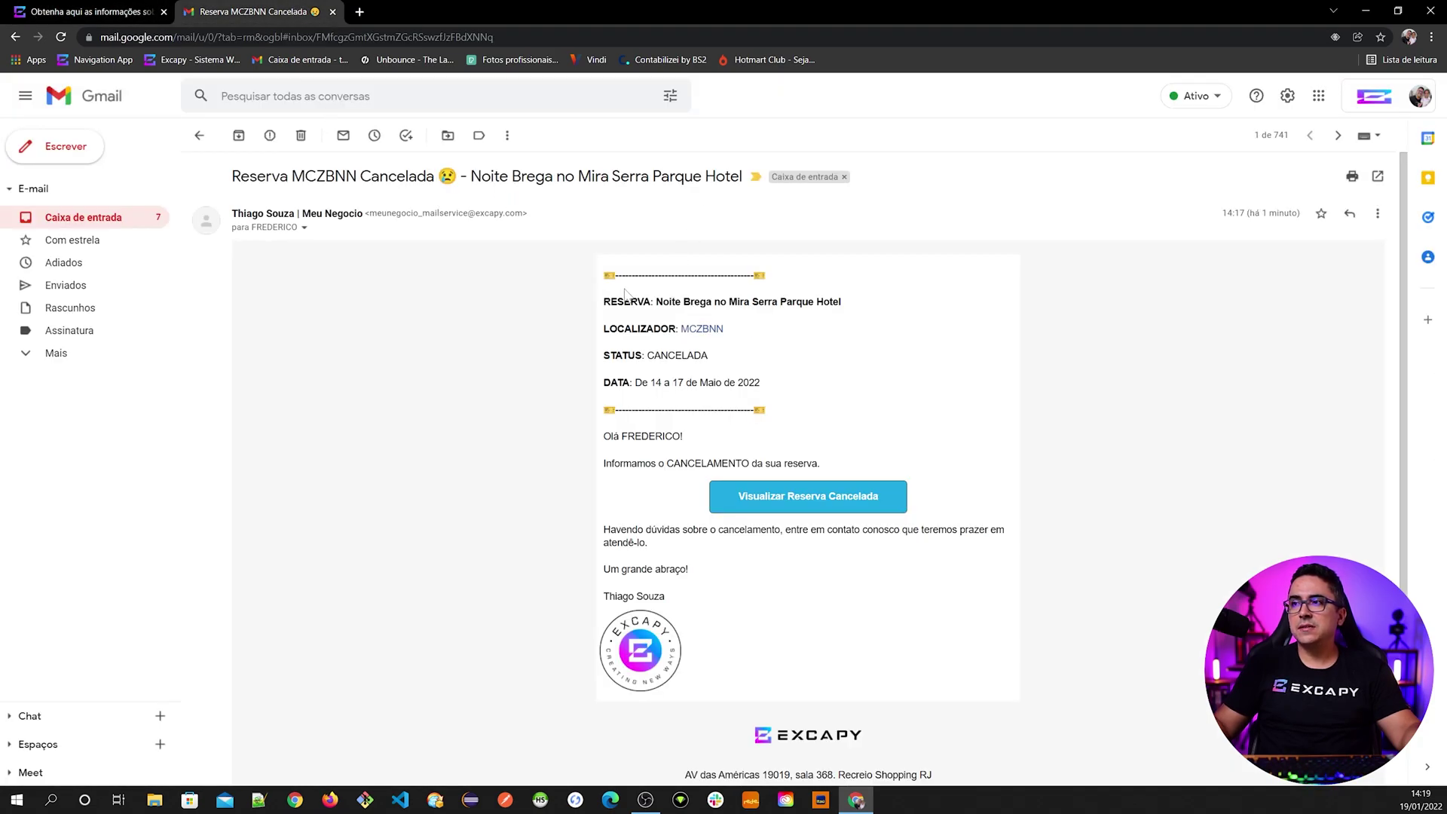
pyautogui.moveTo(604, 302); pyautogui.dragTo(835, 302)
pyautogui.moveTo(603, 329); pyautogui.dragTo(754, 329)
pyautogui.moveTo(615, 355); pyautogui.dragTo(694, 355)
pyautogui.scroll(-2, 606, 313)
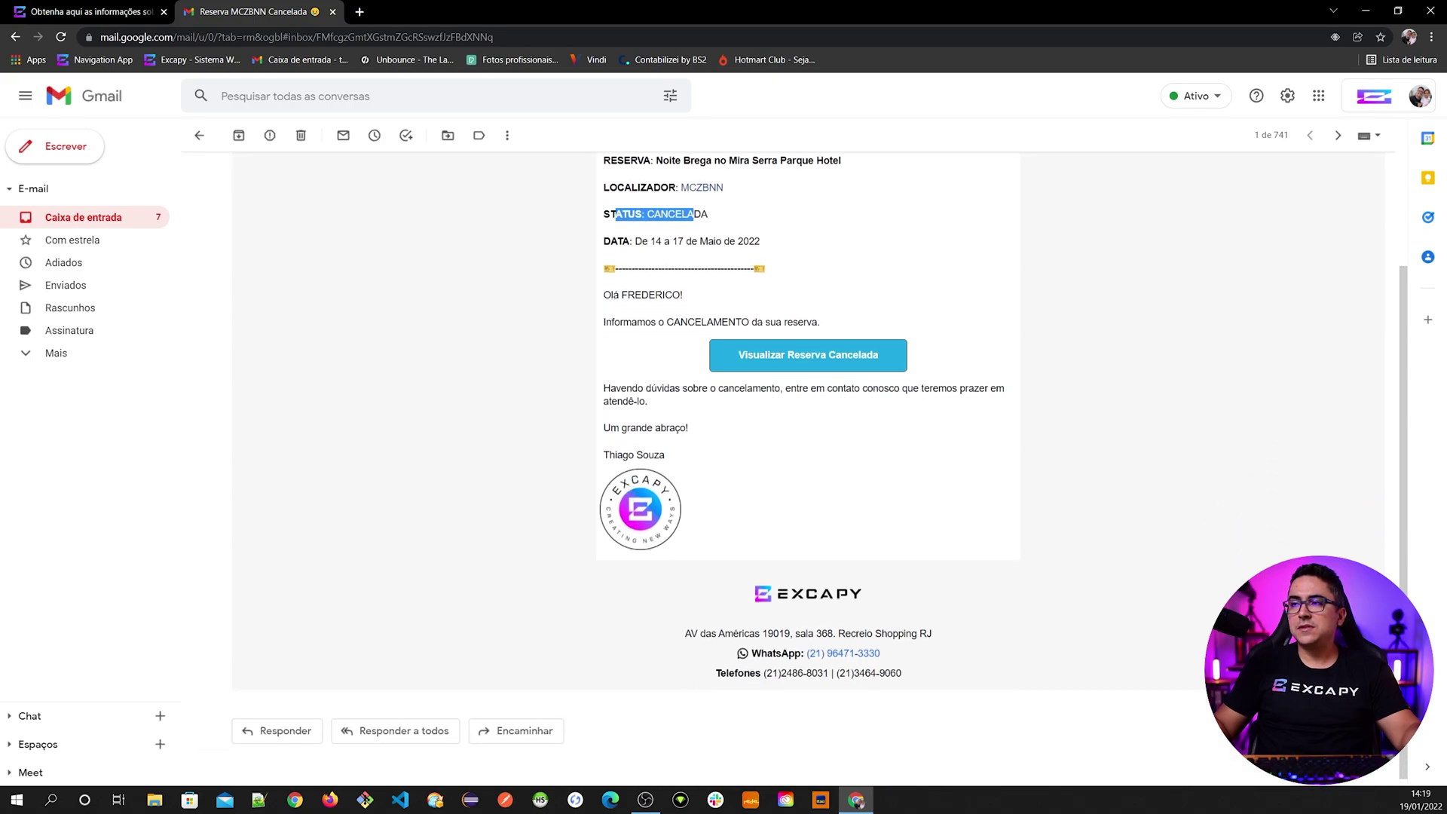
pyautogui.click(760, 401)
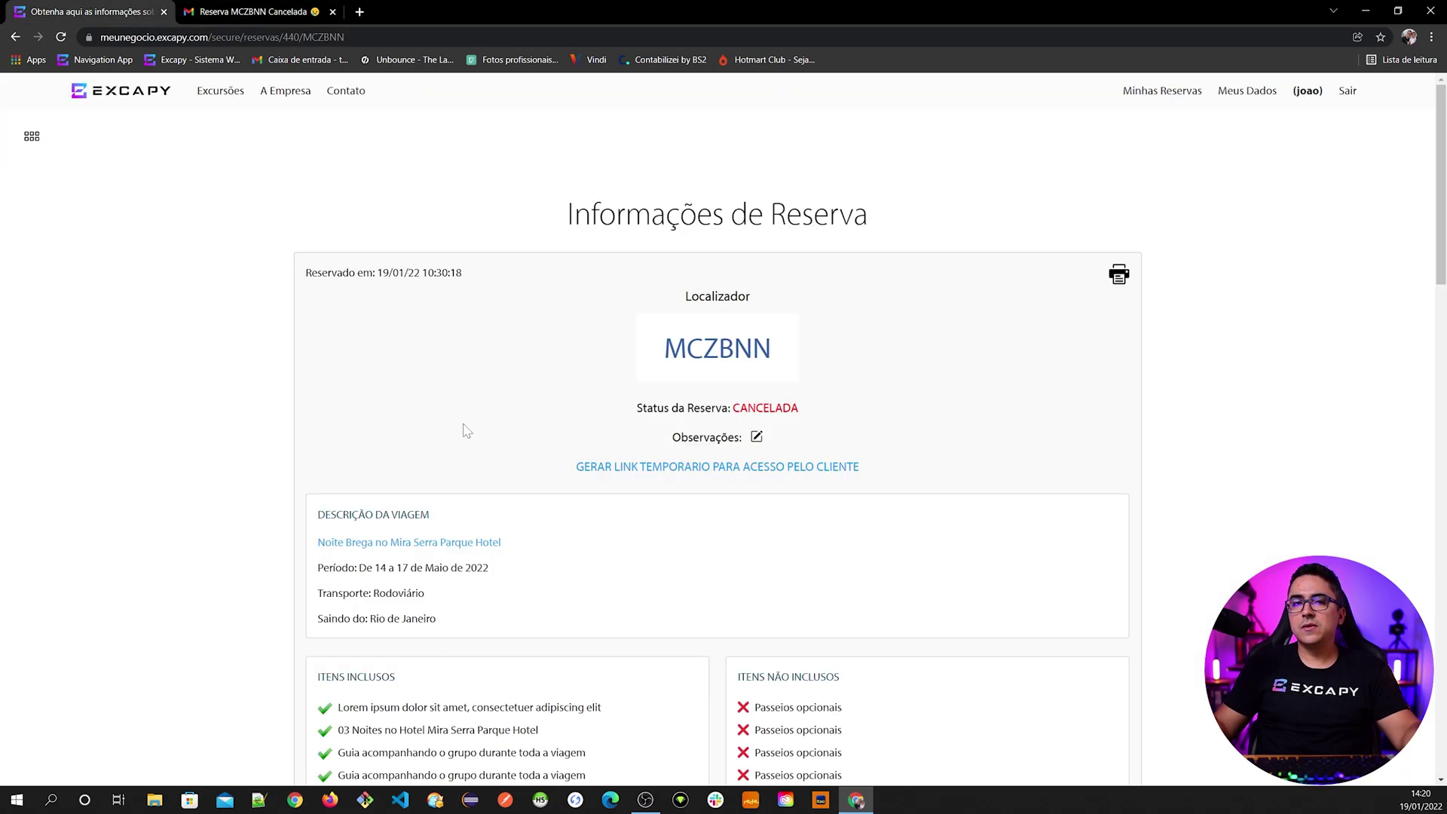
# - Scroll through the reservation information page
pyautogui.scroll(-20, 739, 458)
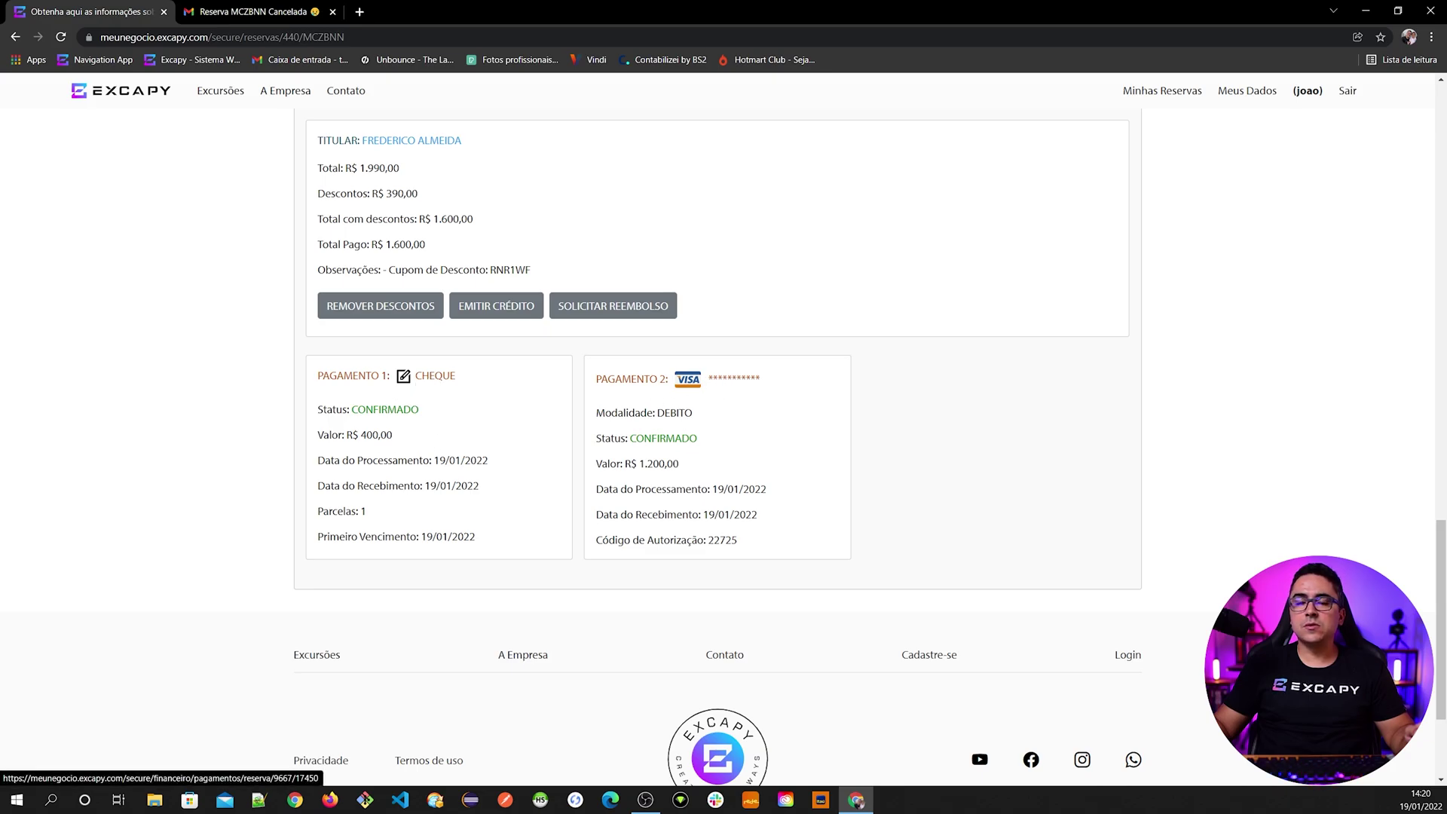
pyautogui.scroll(3, 689, 527)
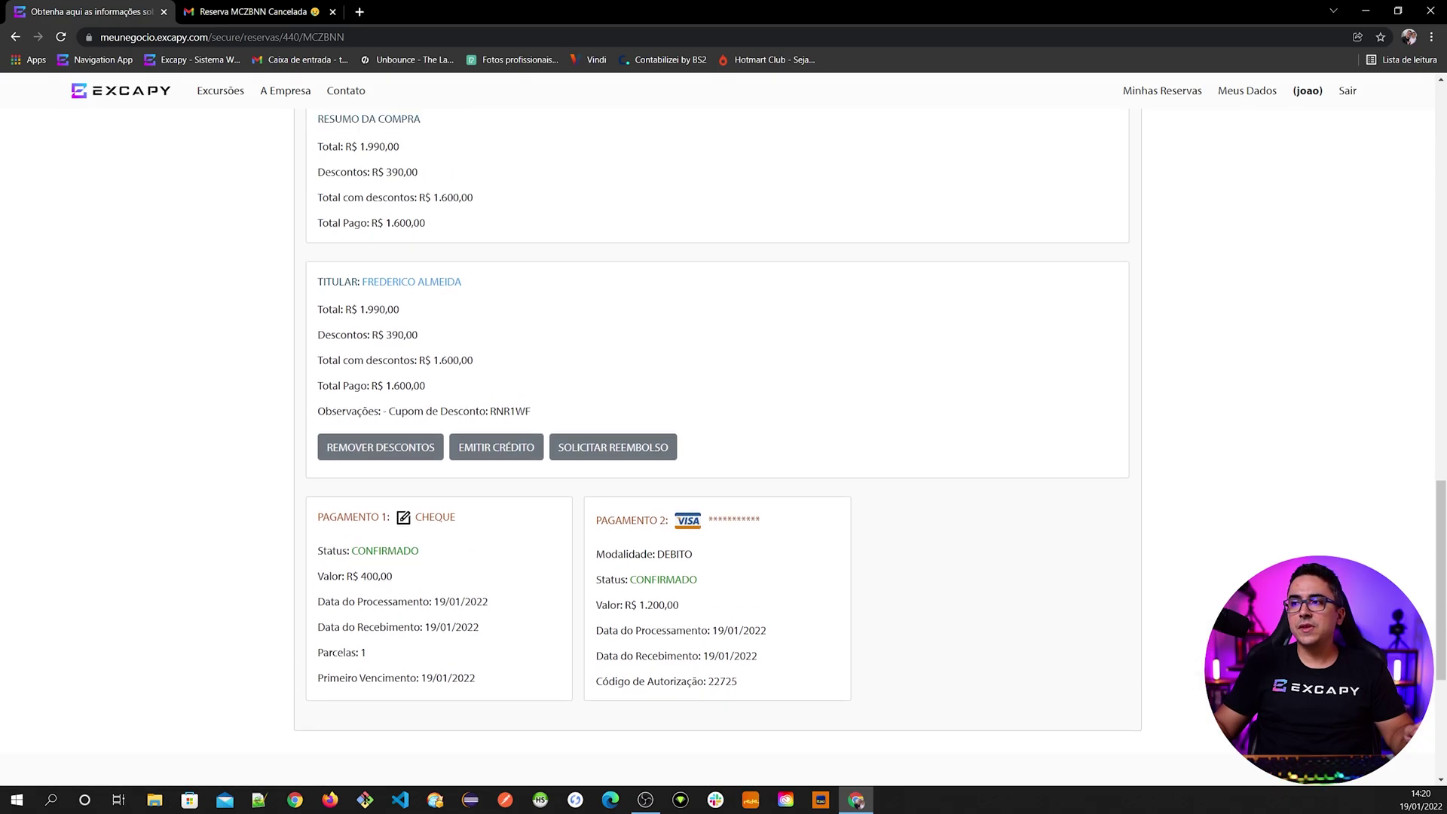
pyautogui.scroll(-2, 690, 527)
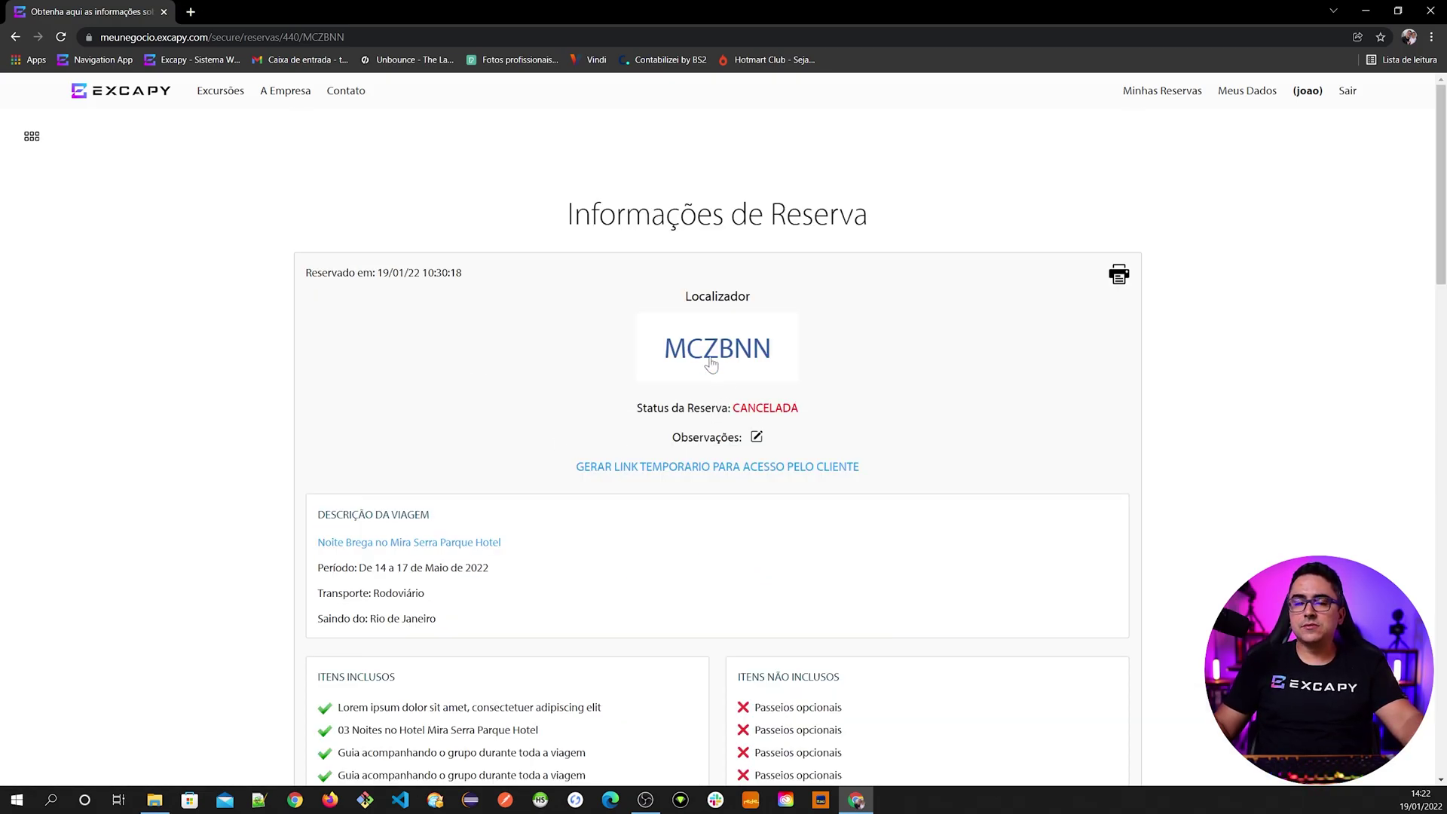
pyautogui.scroll(-8, 576, 511)
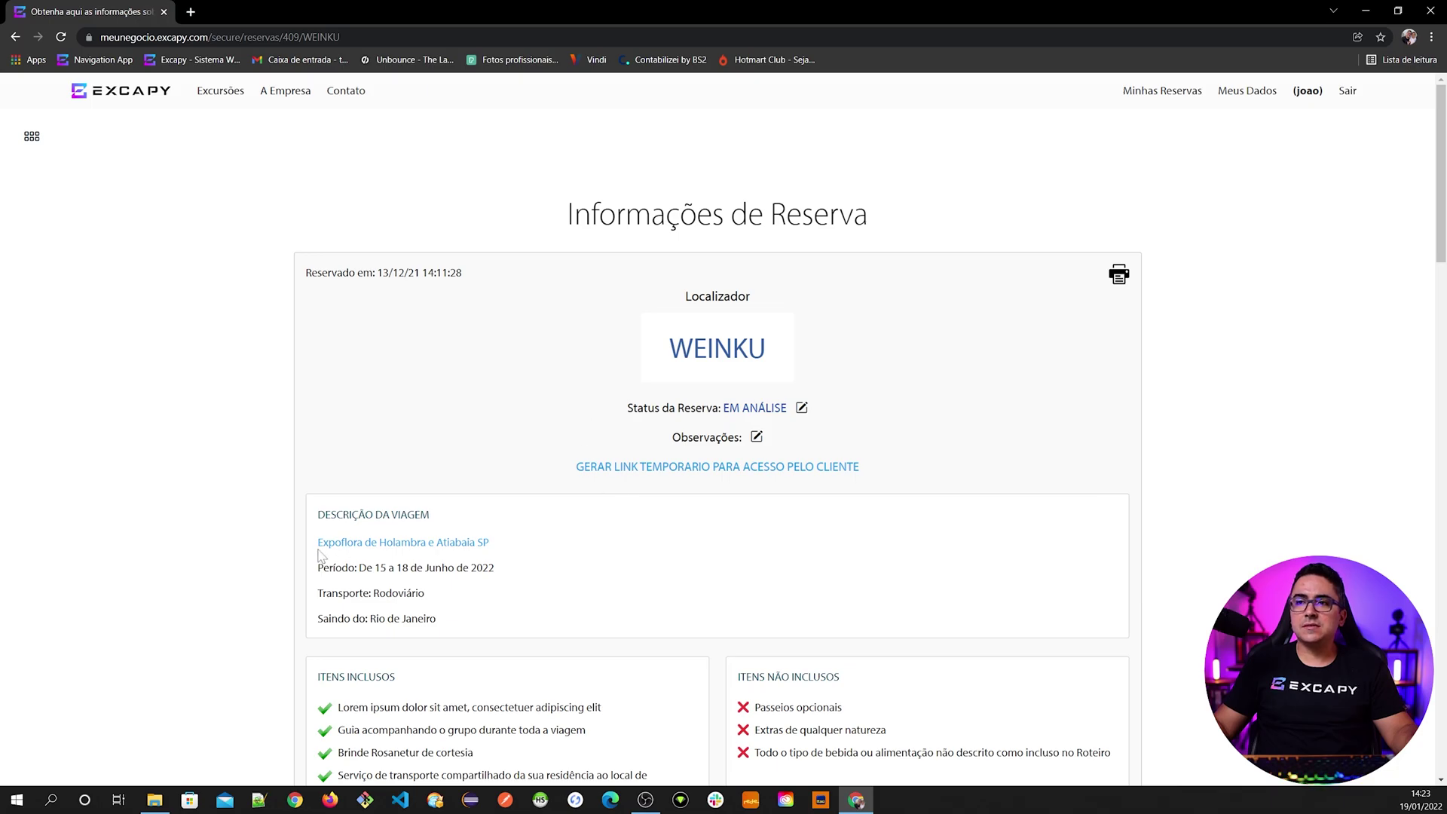
pyautogui.scroll(-1, 320, 555)
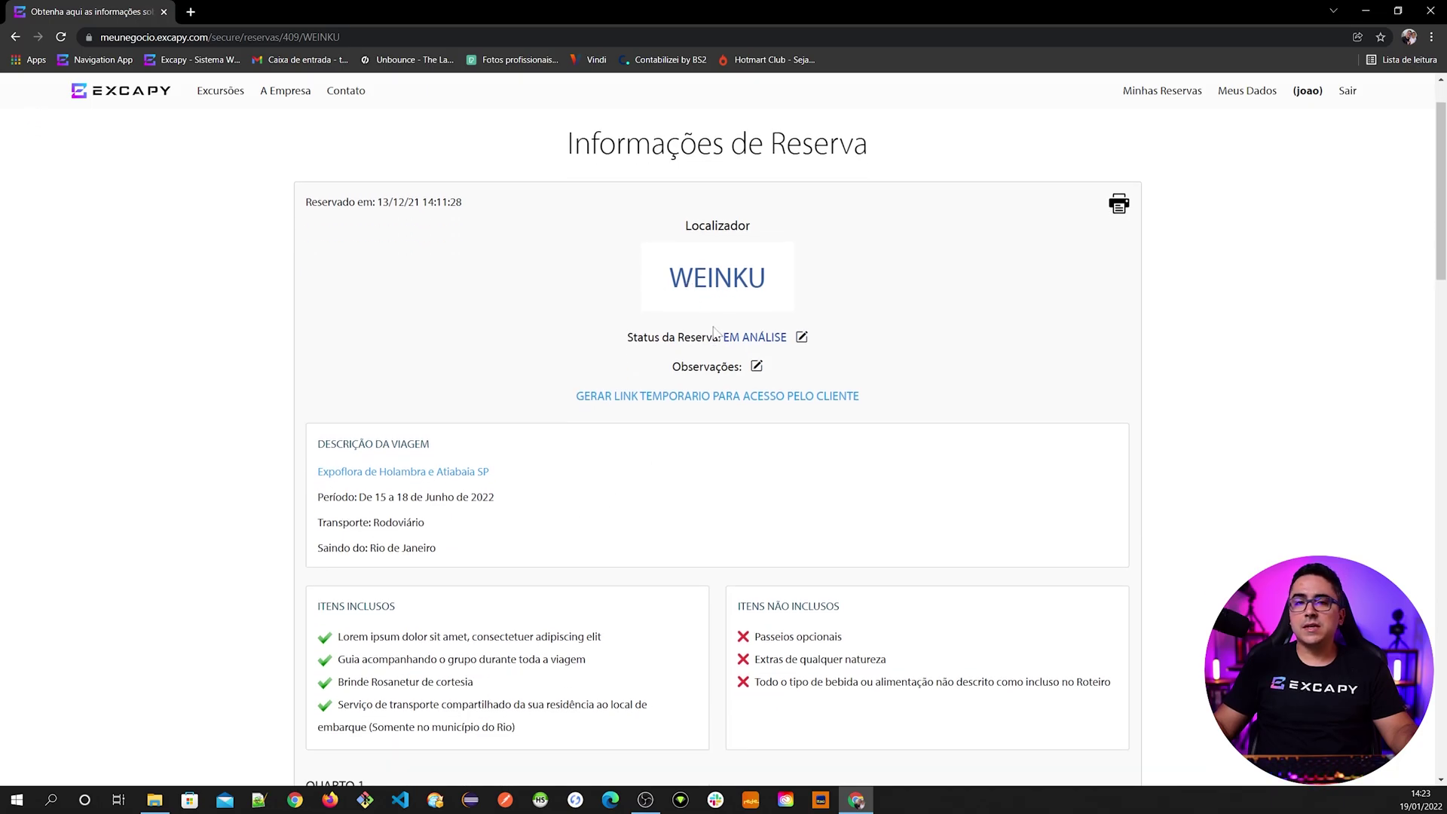
pyautogui.scroll(-13, 501, 581)
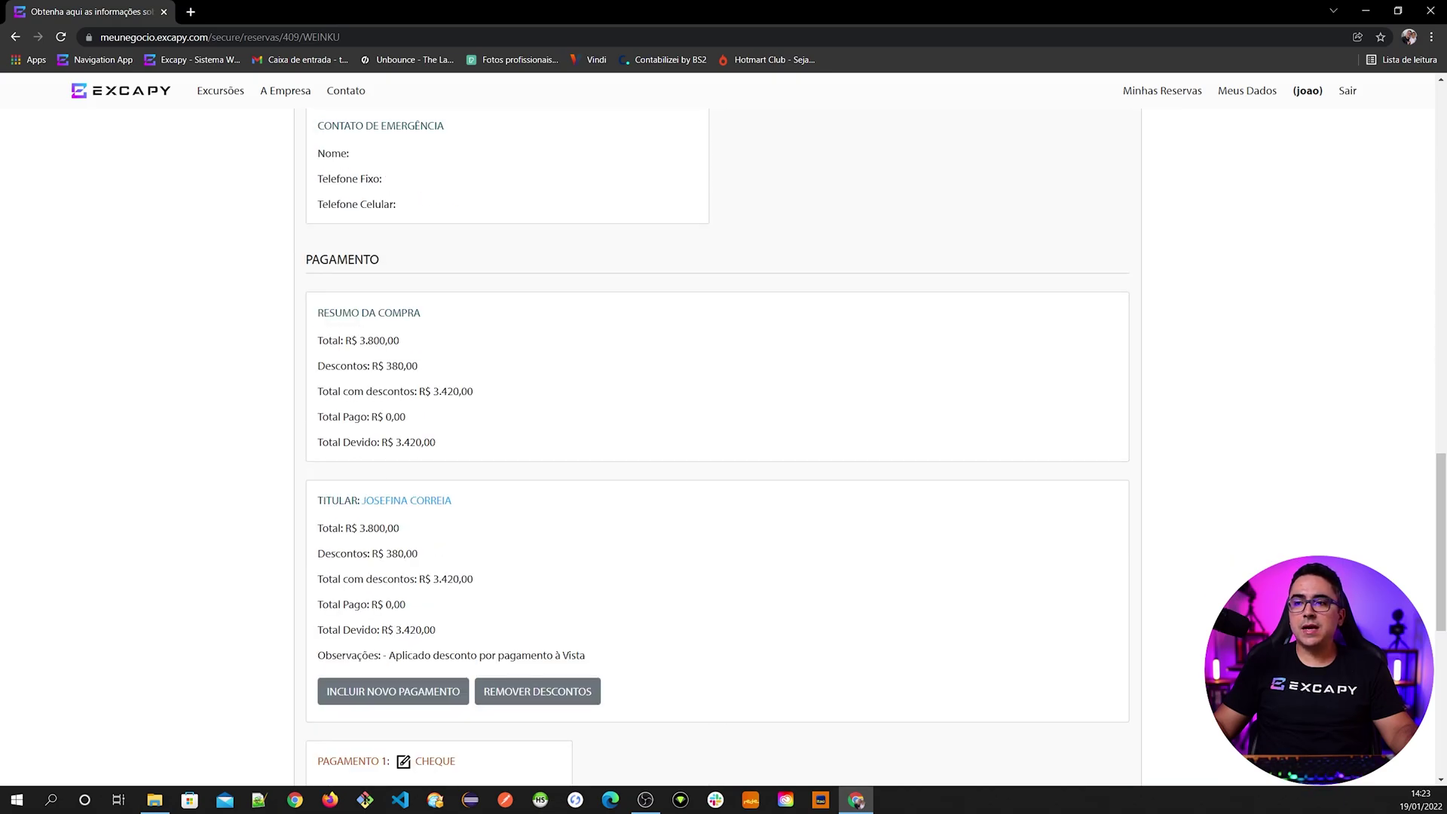
pyautogui.scroll(-2, 468, 558)
pyautogui.scroll(10, 413, 578)
pyautogui.scroll(4, 413, 577)
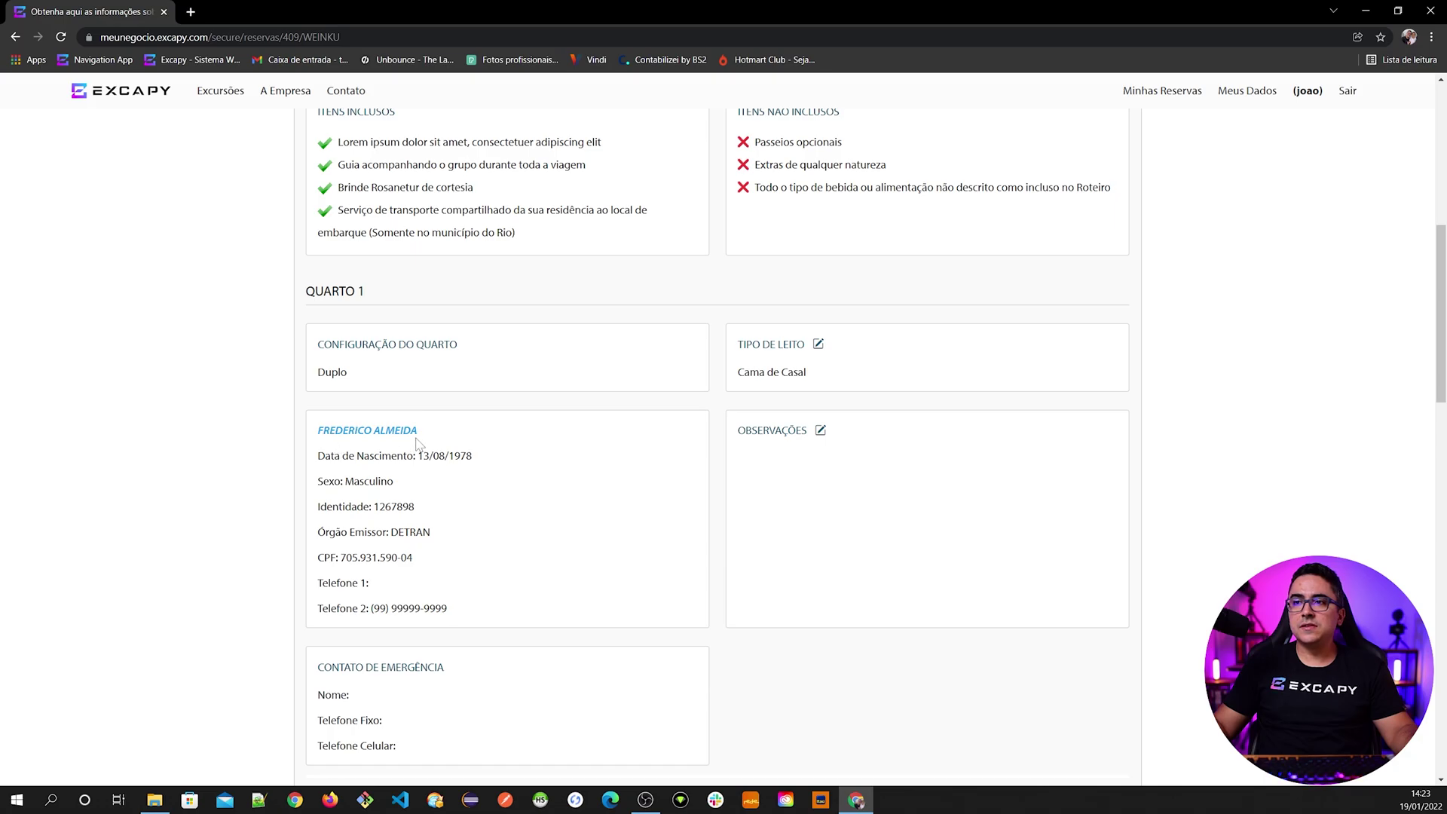
pyautogui.scroll(-3, 324, 520)
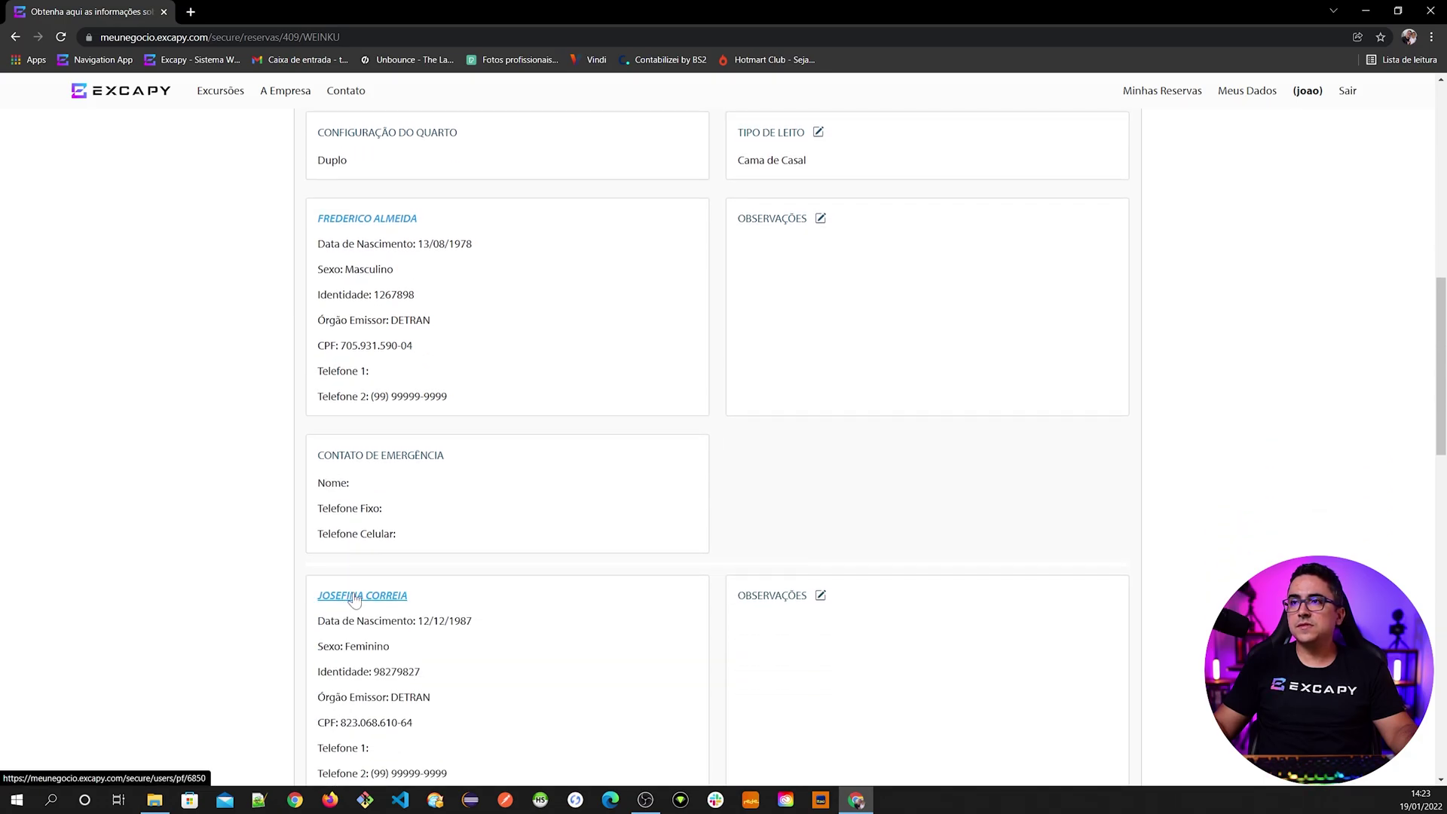
pyautogui.scroll(5, 323, 583)
pyautogui.scroll(-18, 362, 599)
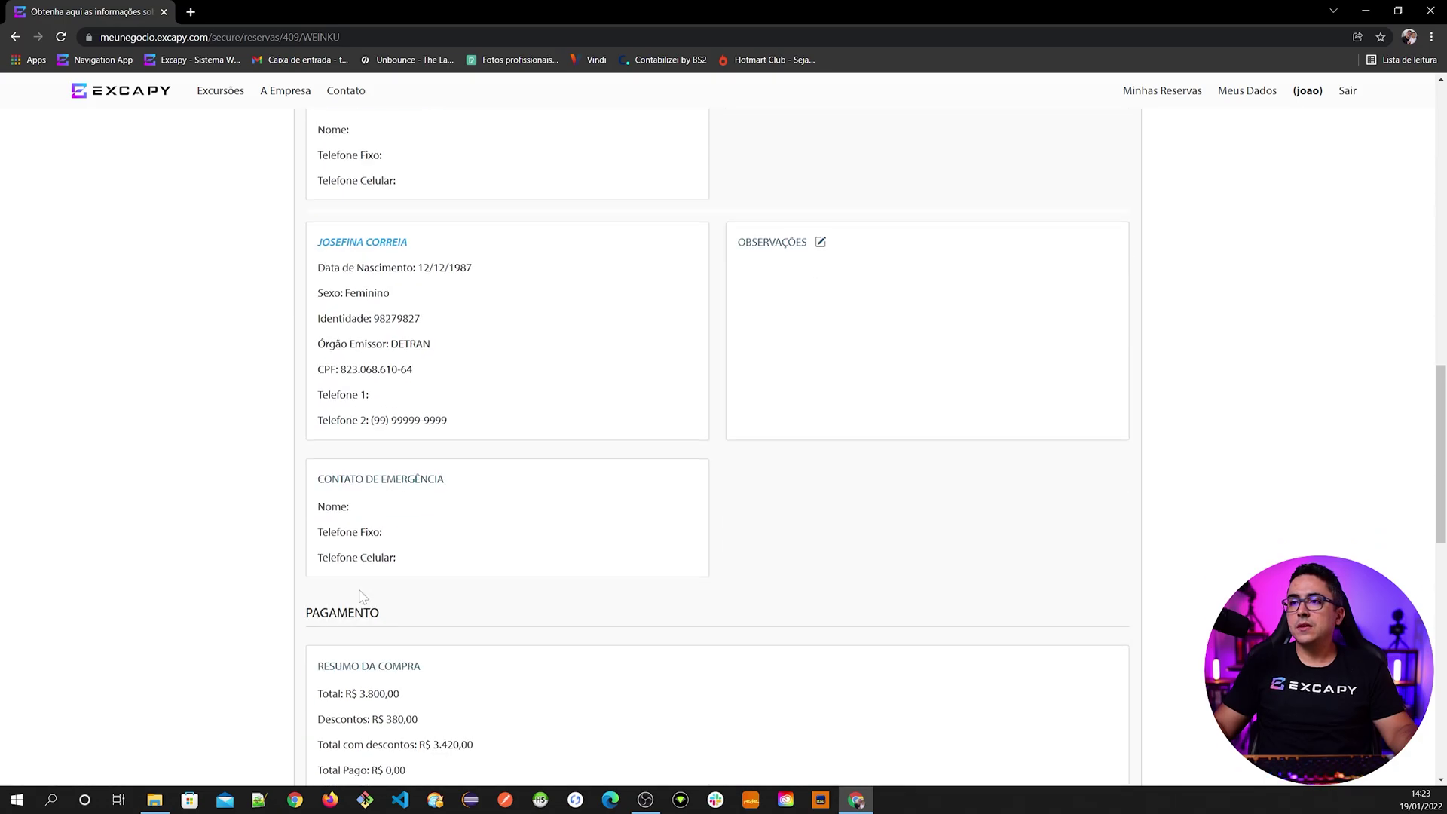
pyautogui.scroll(-2, 453, 329)
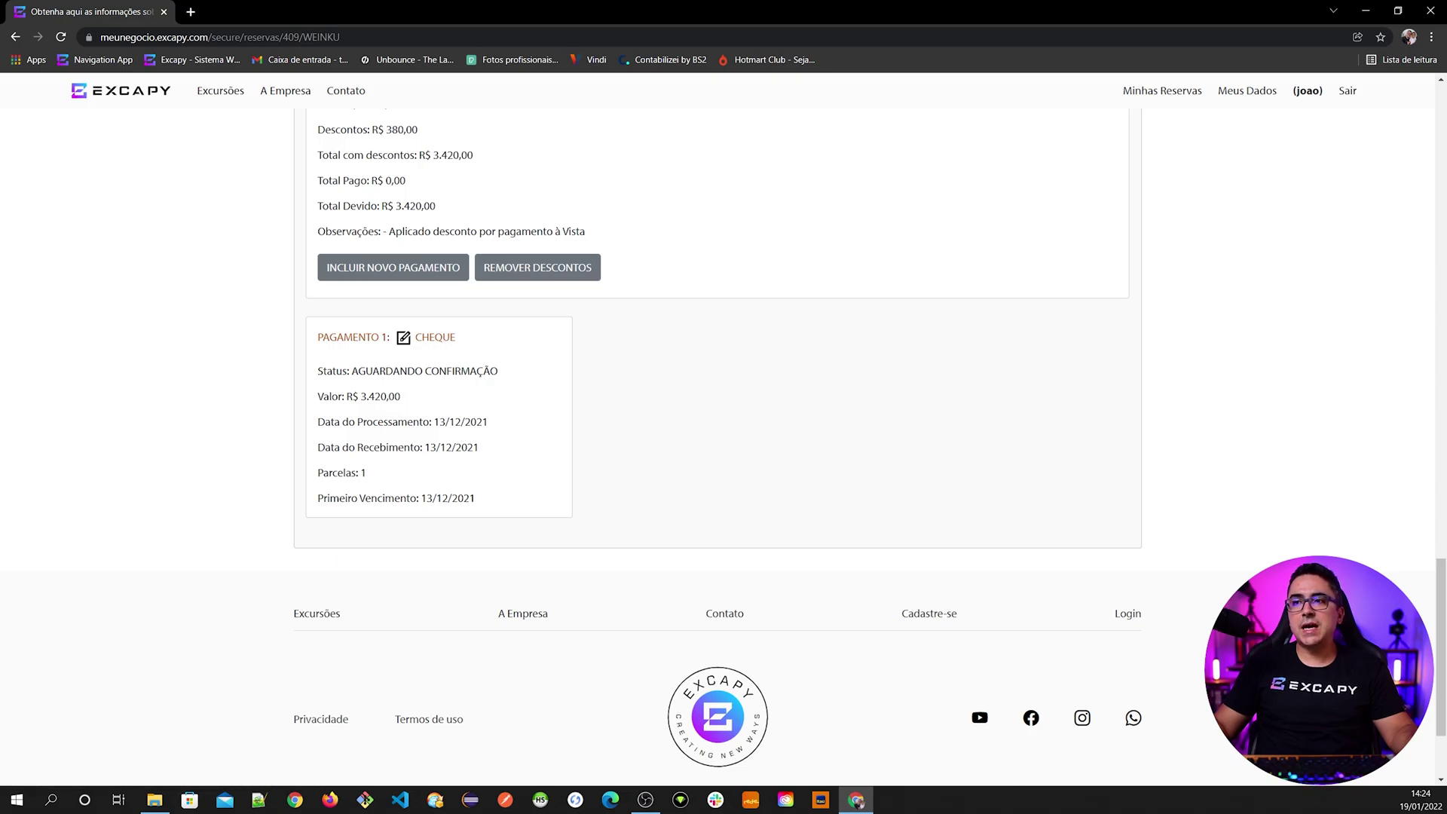
pyautogui.moveTo(358, 371); pyautogui.dragTo(497, 371)
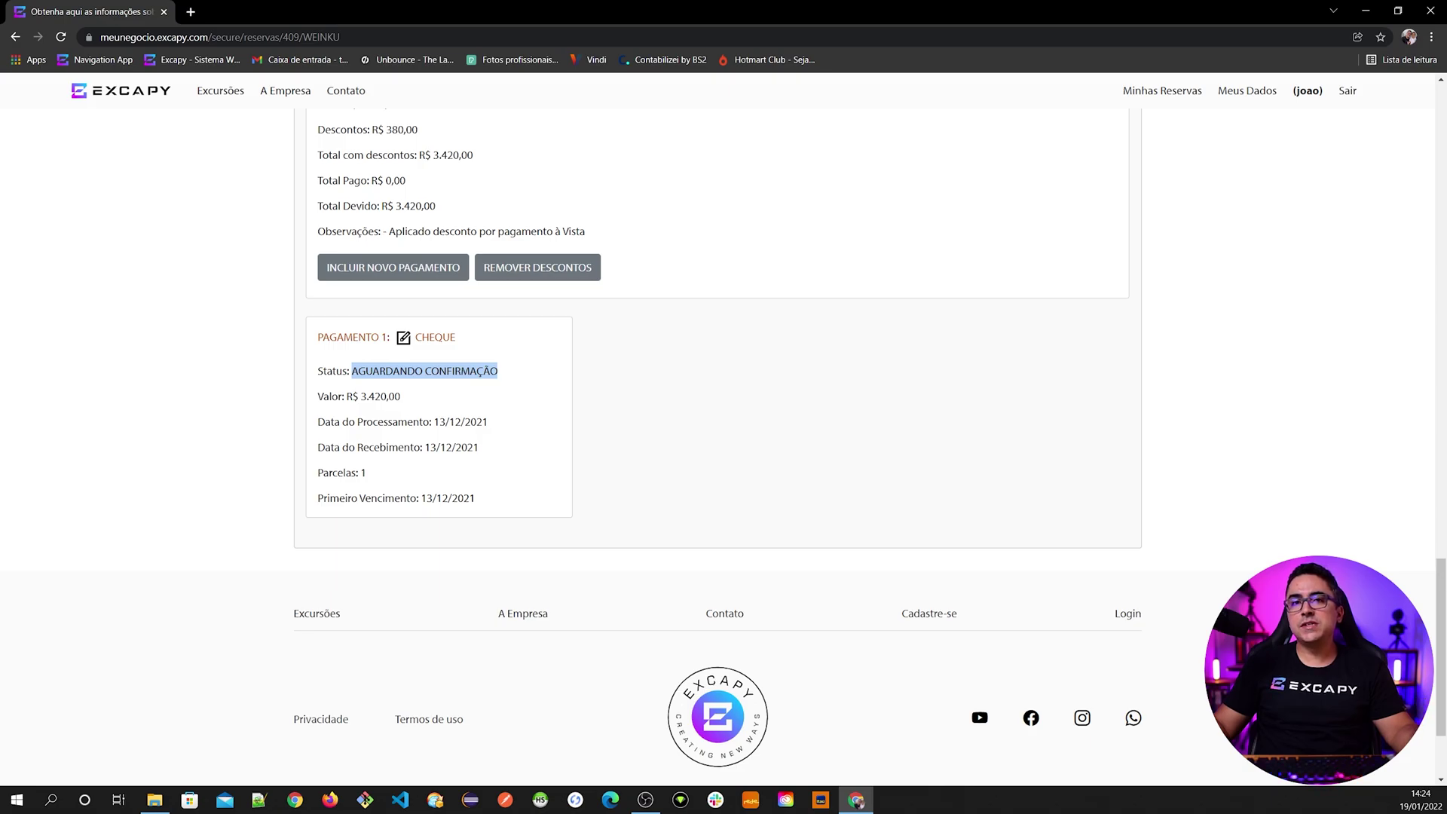
pyautogui.click(498, 371)
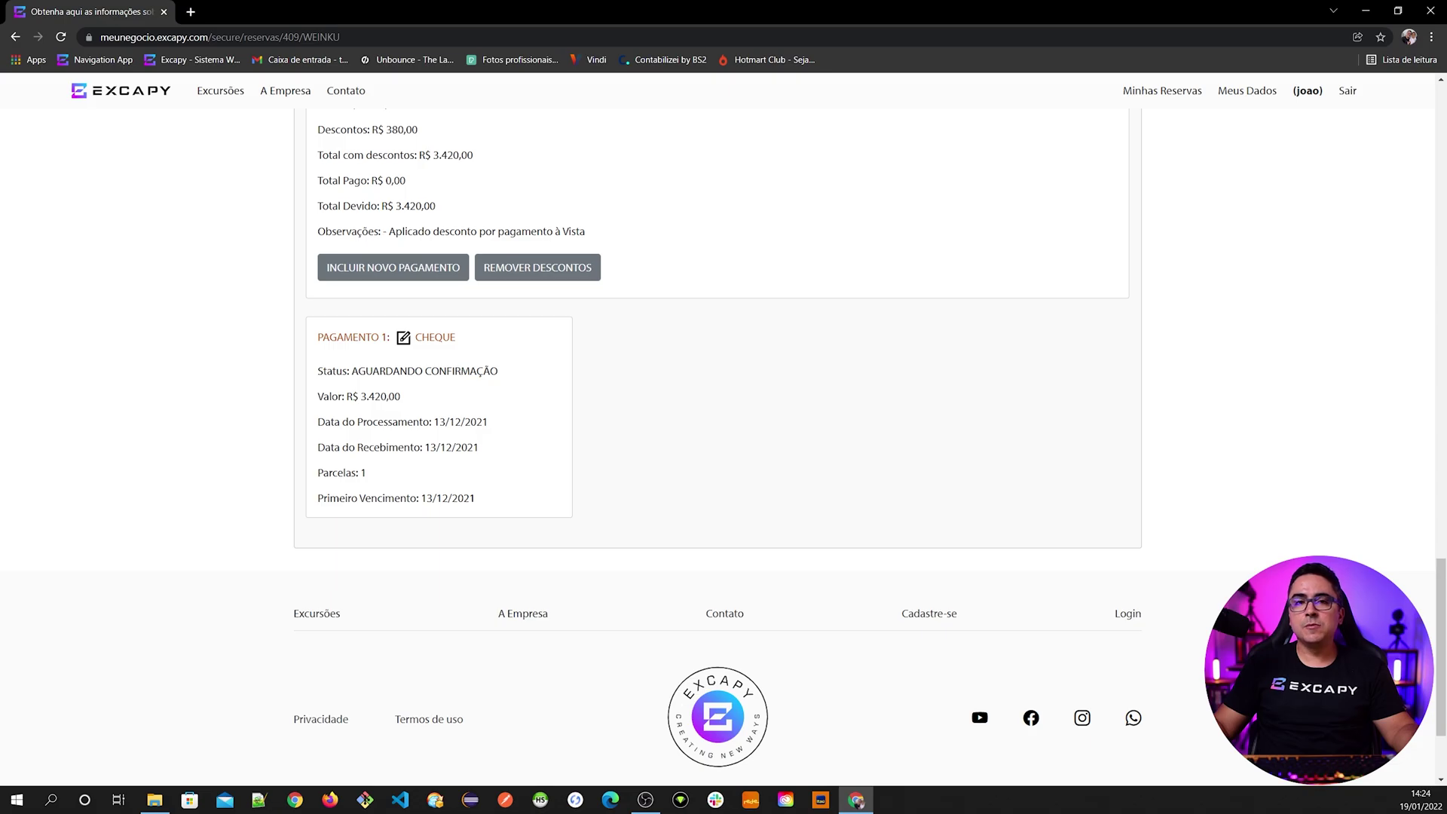
pyautogui.moveTo(317, 373); pyautogui.dragTo(334, 377)
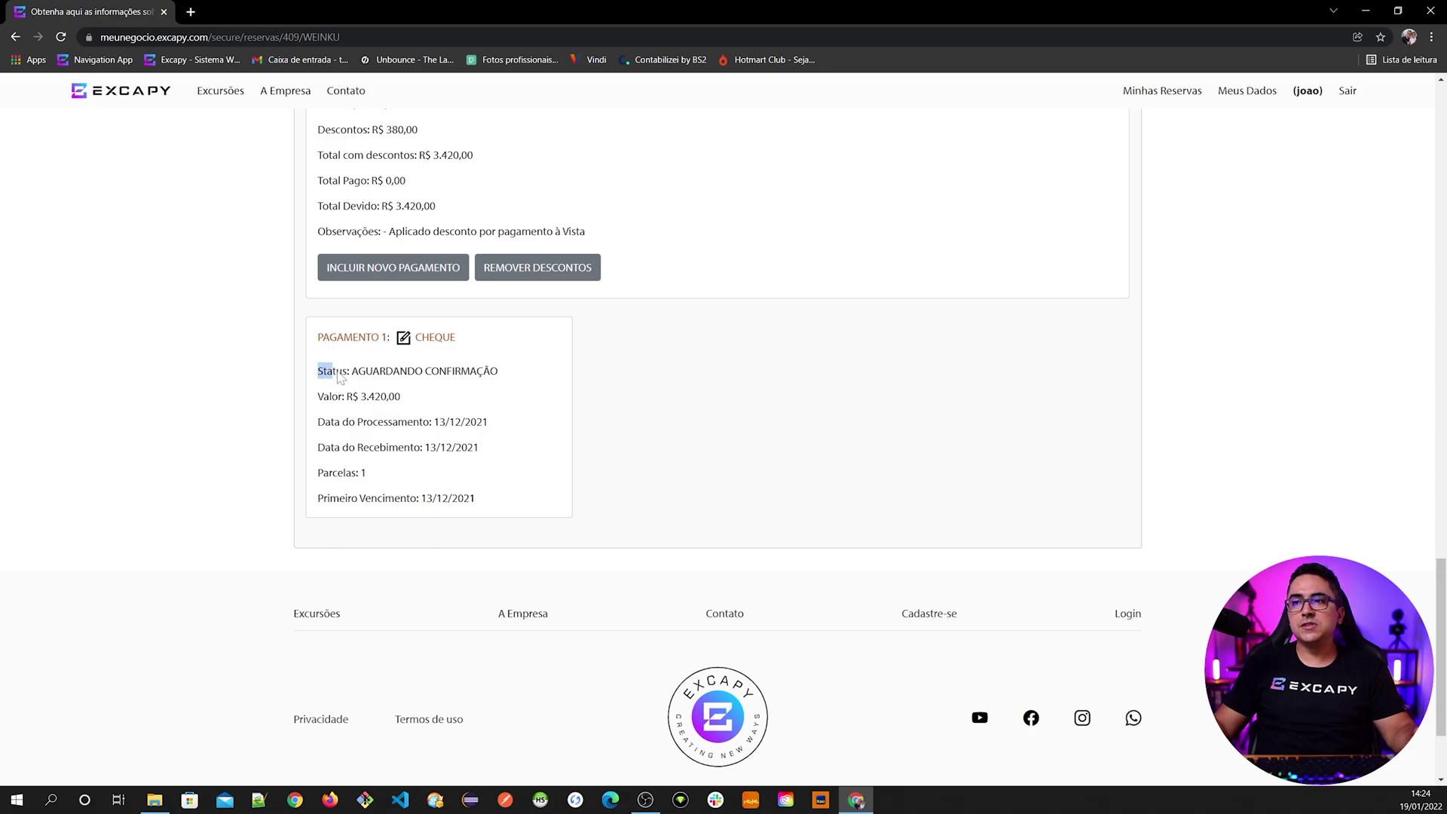
pyautogui.click(435, 338)
pyautogui.scroll(-5, 451, 574)
pyautogui.scroll(3, 462, 543)
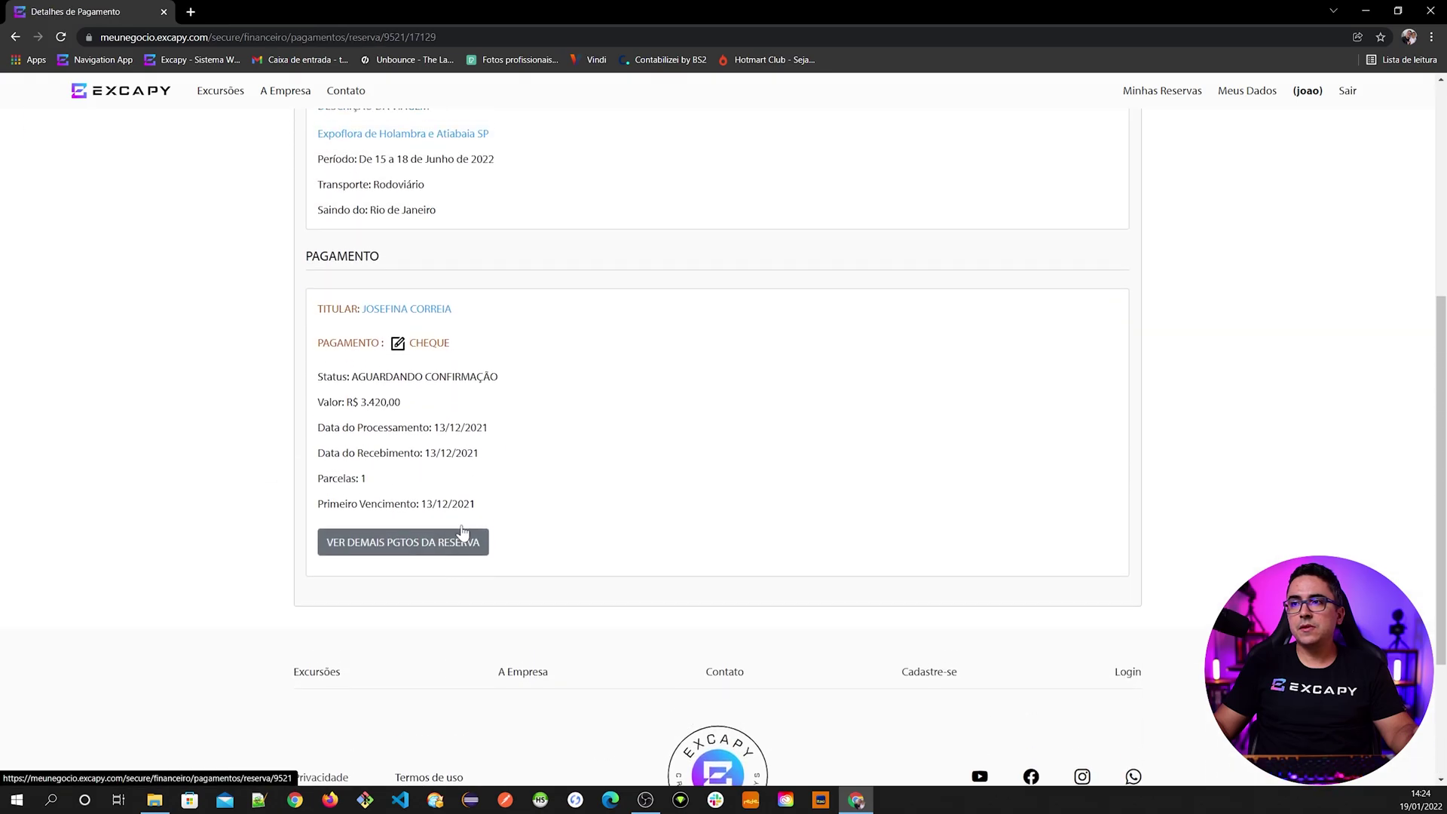
pyautogui.click(424, 345)
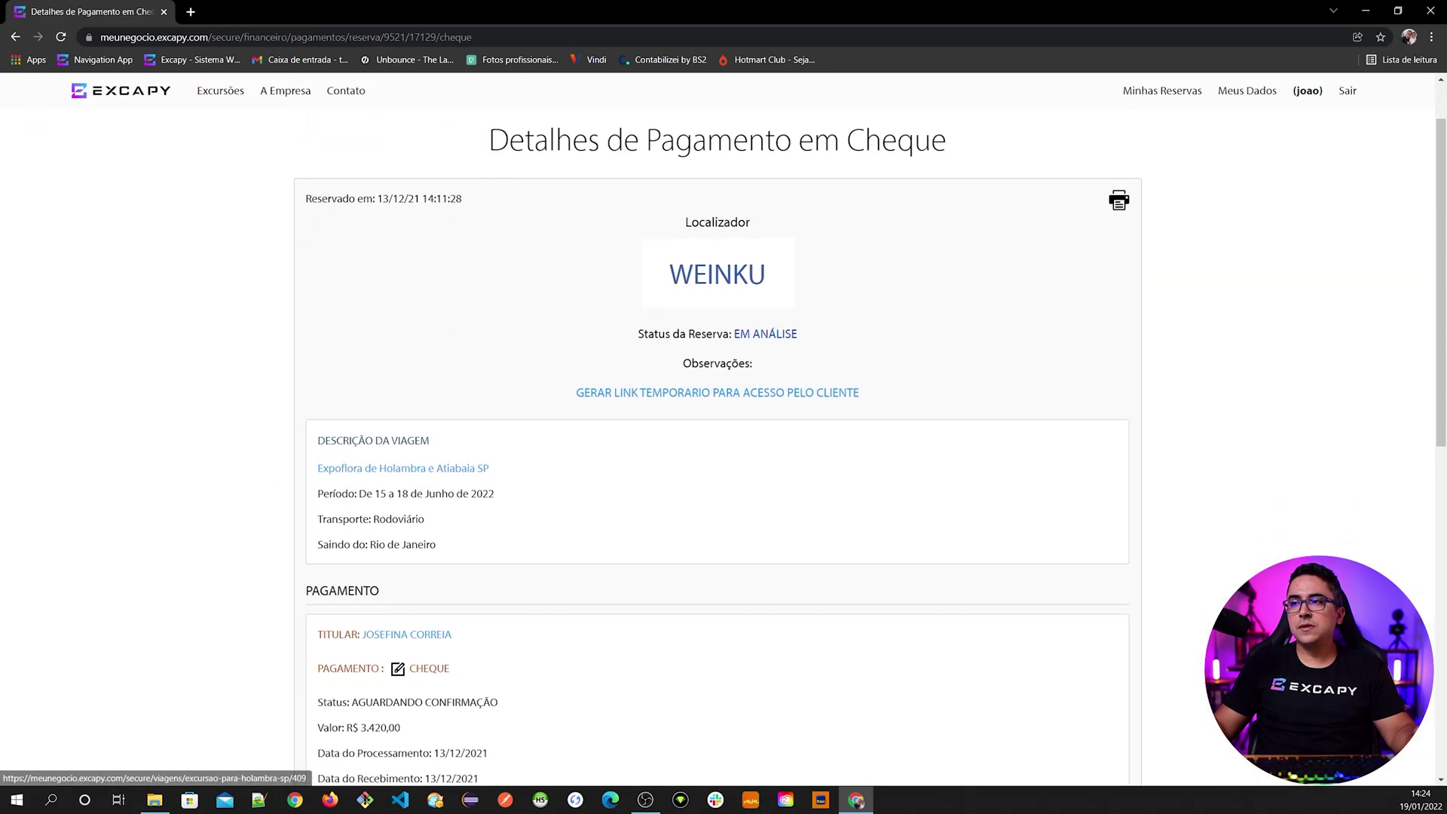
pyautogui.scroll(-5, 424, 348)
pyautogui.scroll(-1, 716, 422)
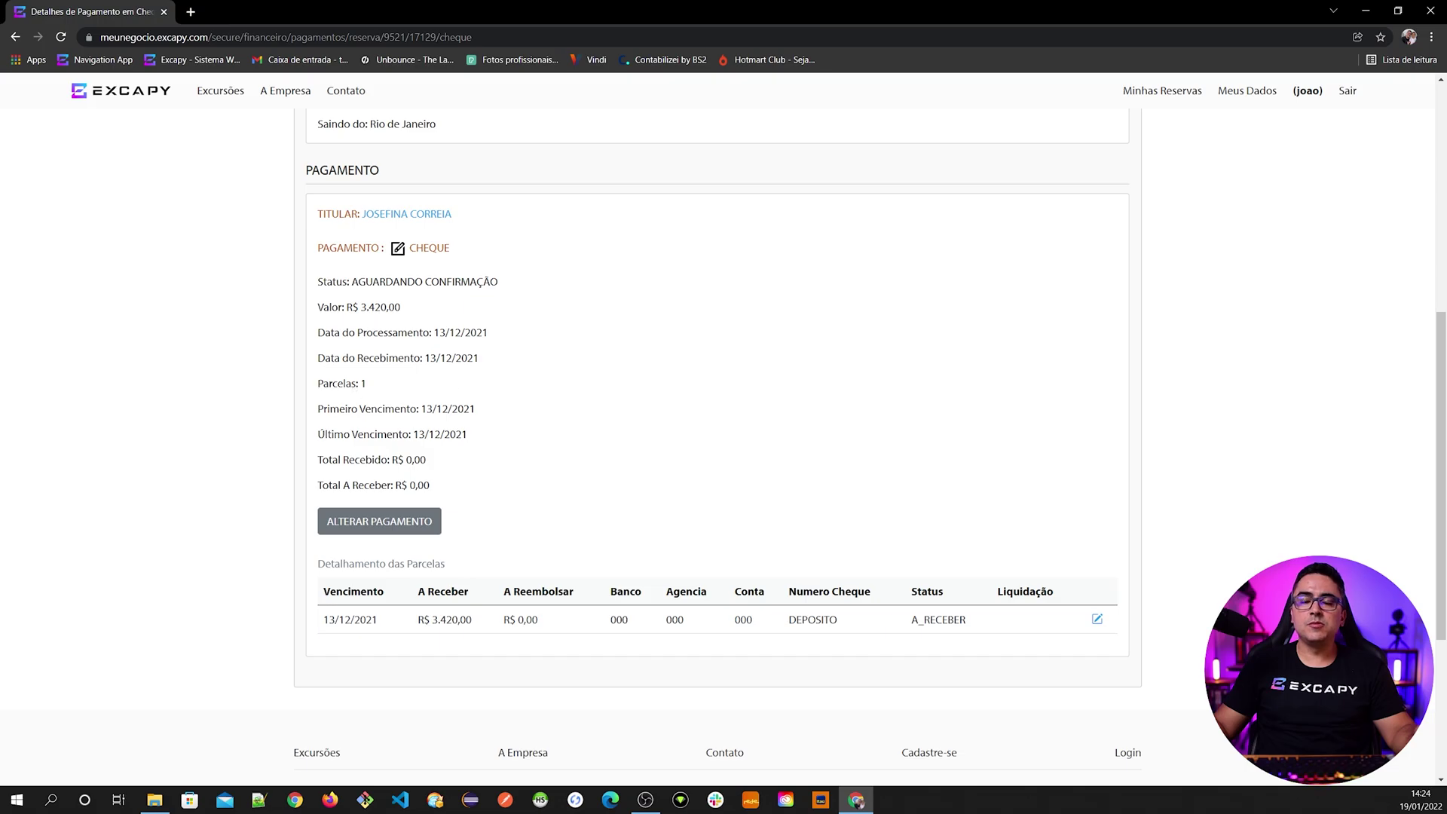
pyautogui.click(1097, 619)
pyautogui.scroll(-9, 556, 617)
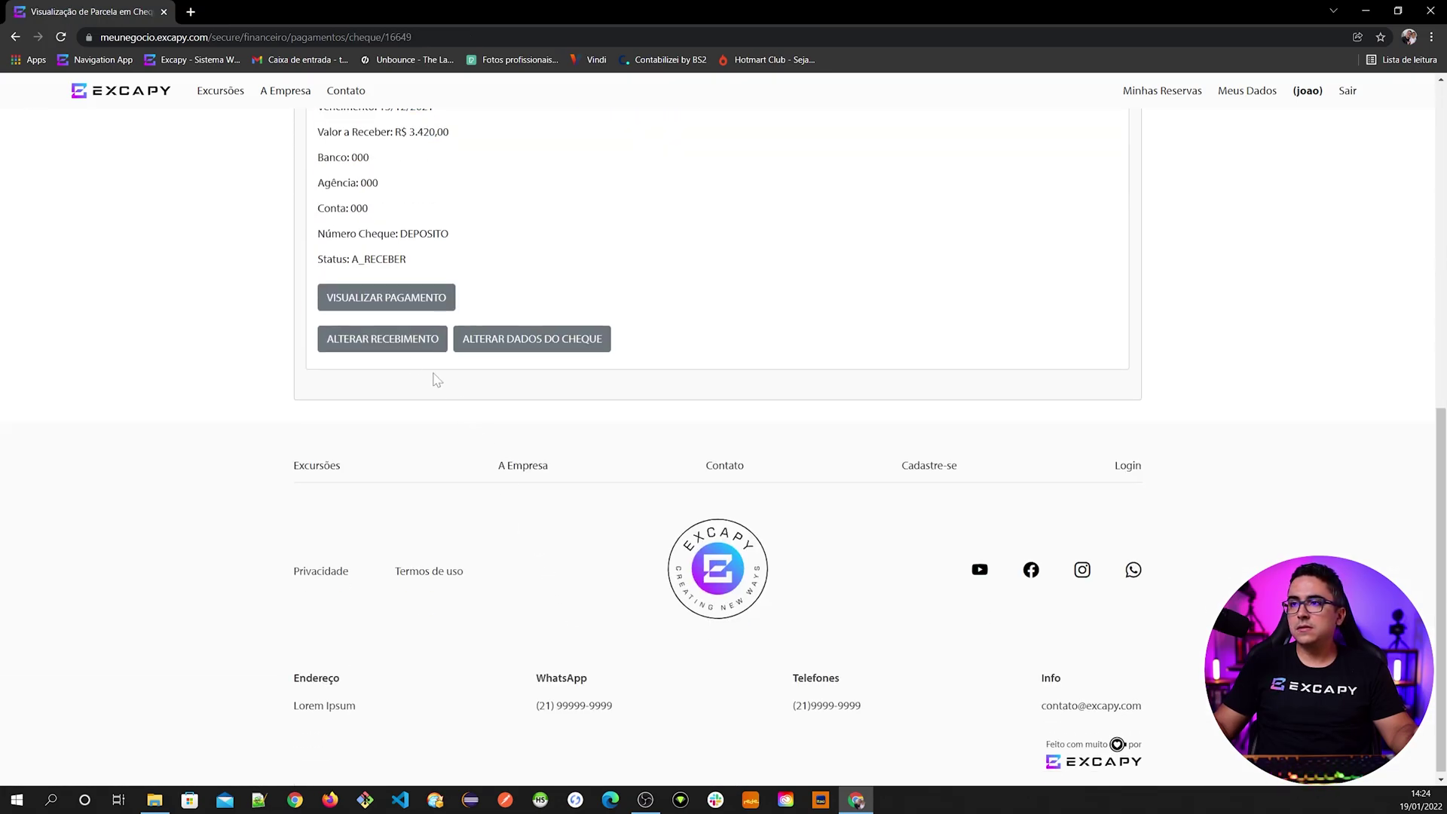
# - Set the cheque installment's receipt status to CANCELADO
pyautogui.click(391, 341)
pyautogui.click(574, 434)
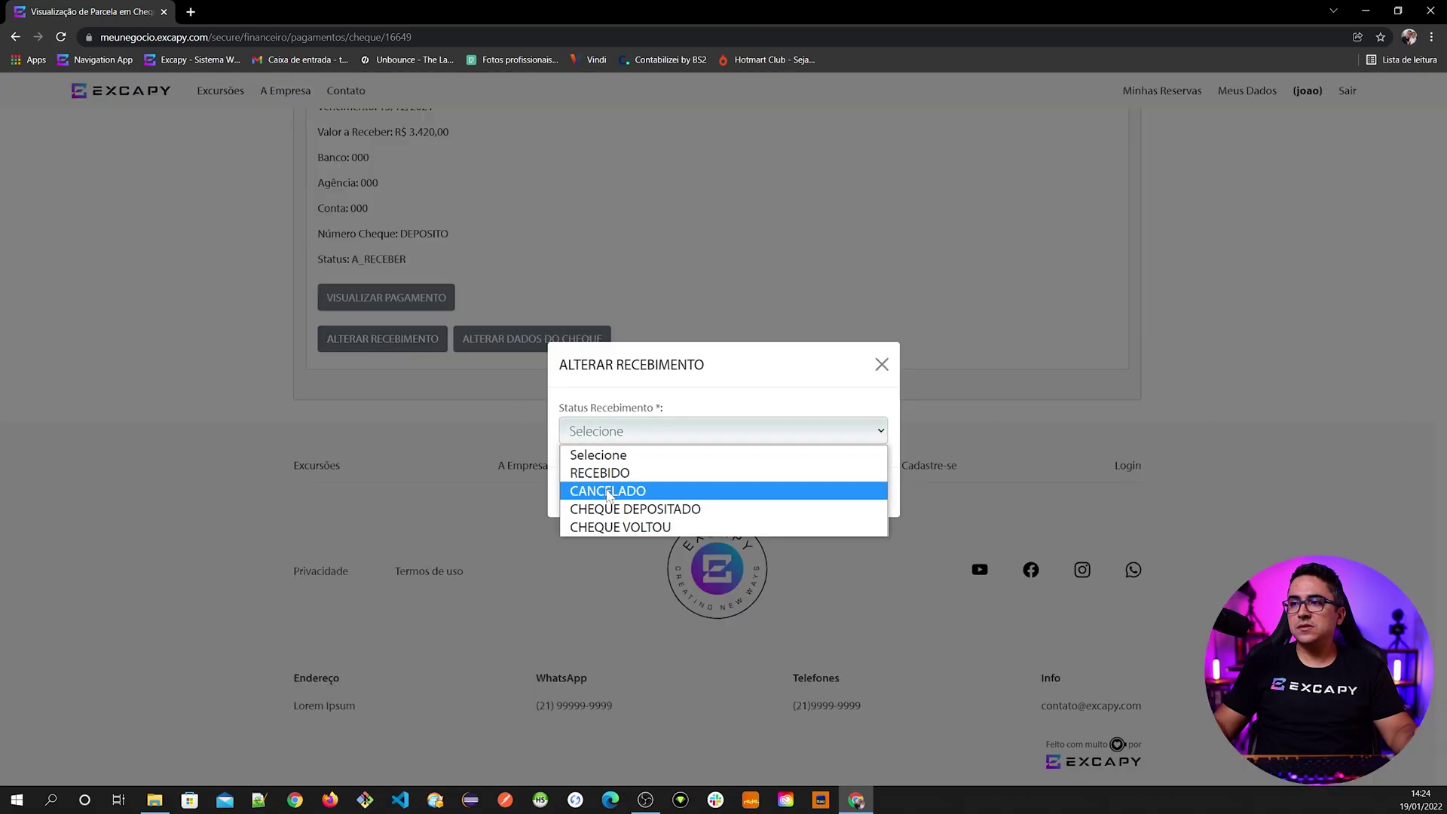
pyautogui.click(618, 488)
pyautogui.click(852, 501)
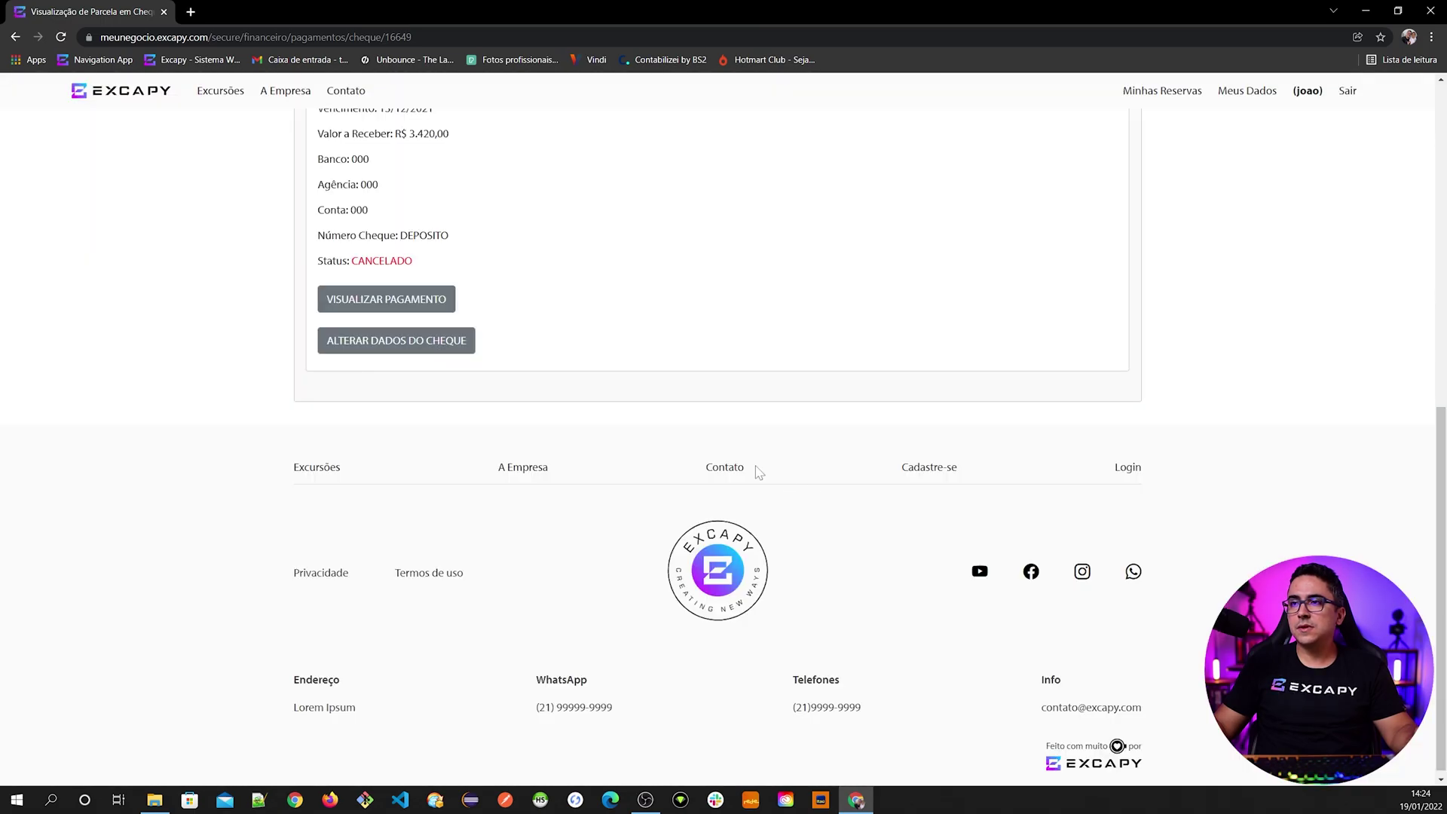
# - Set the R$ 3.420,00 cheque payment's status to CANCELADO
pyautogui.click(386, 299)
pyautogui.scroll(-6, 491, 620)
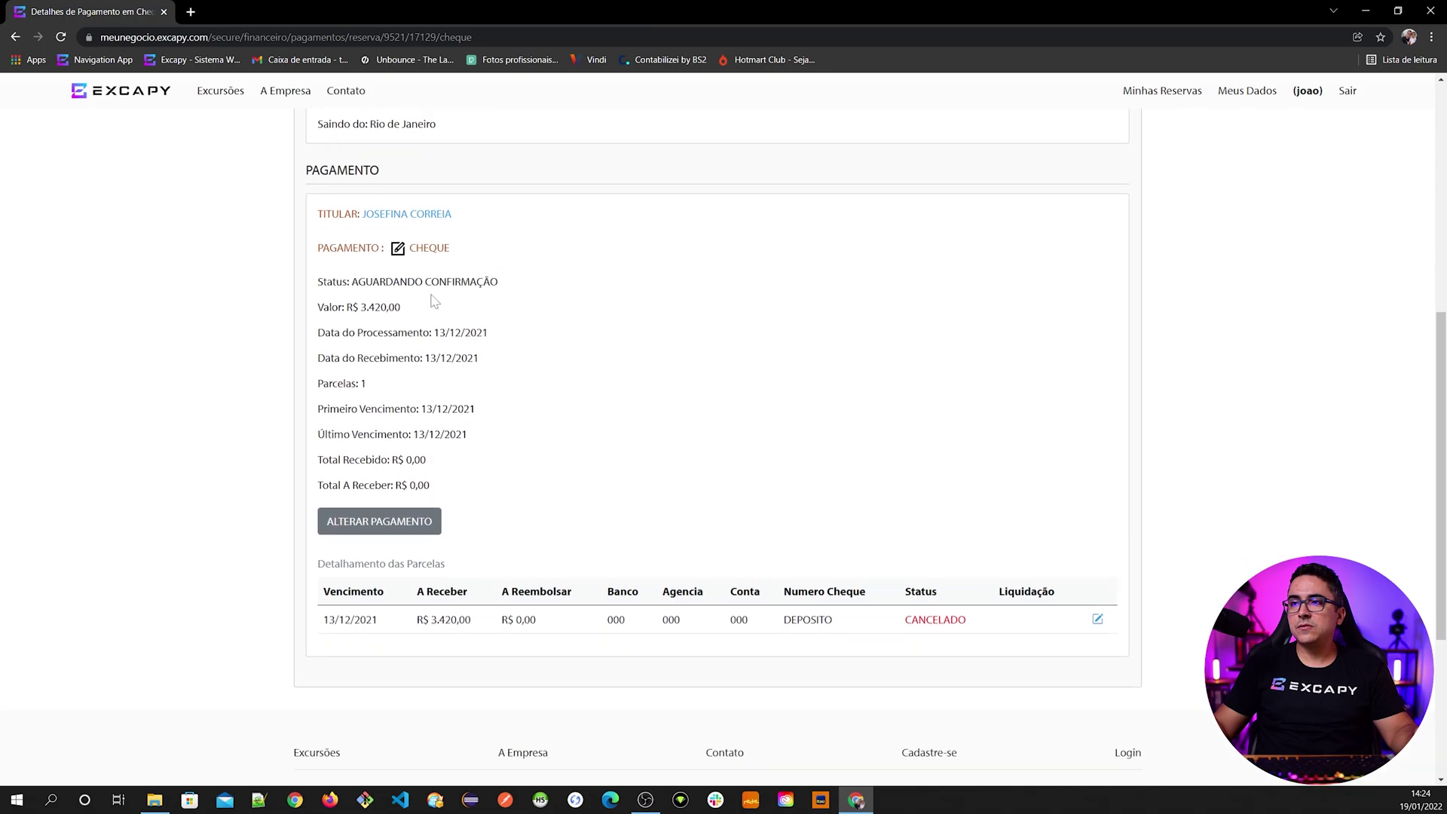
pyautogui.click(375, 516)
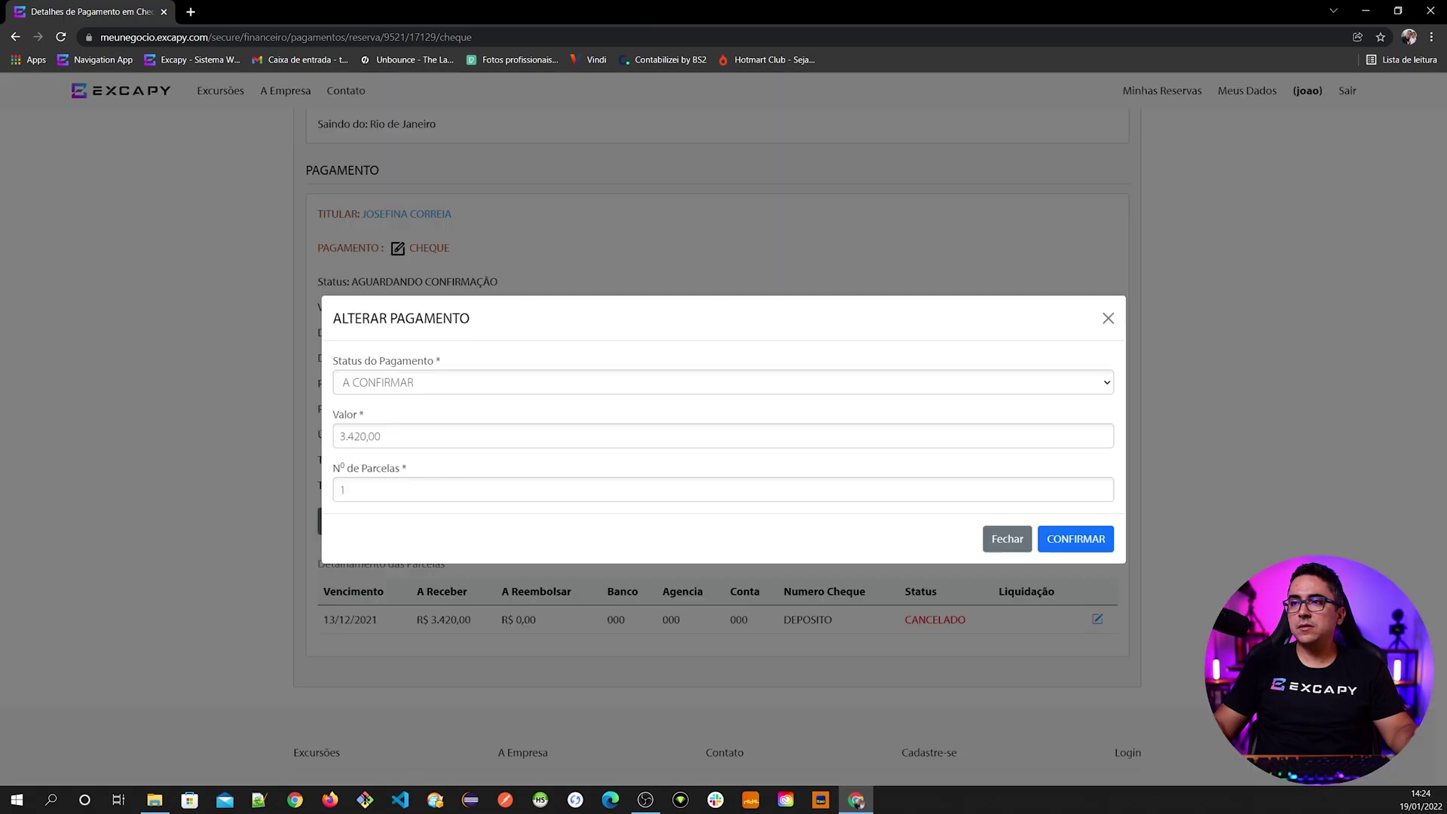
pyautogui.click(424, 385)
pyautogui.click(401, 454)
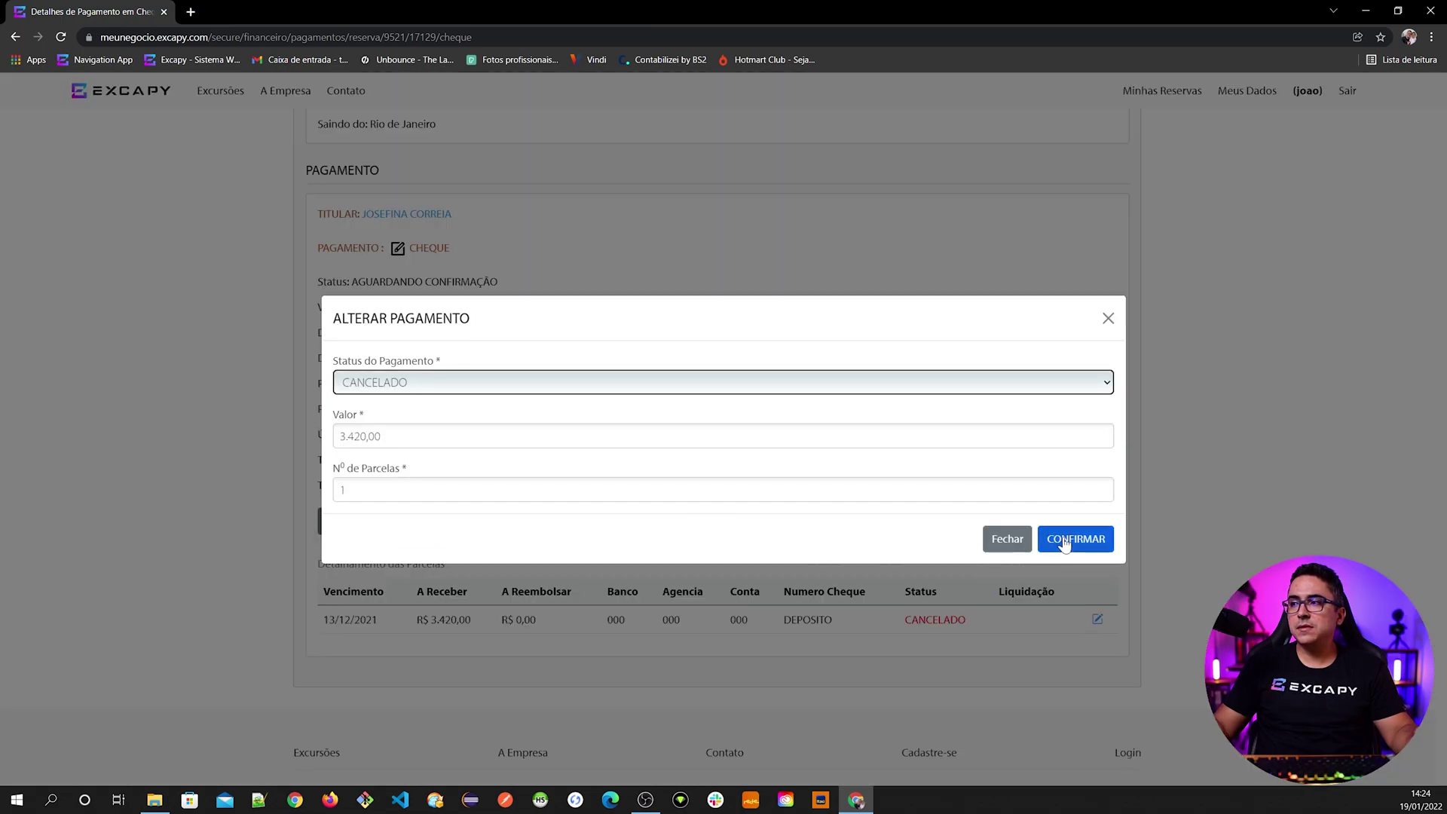
pyautogui.click(1065, 538)
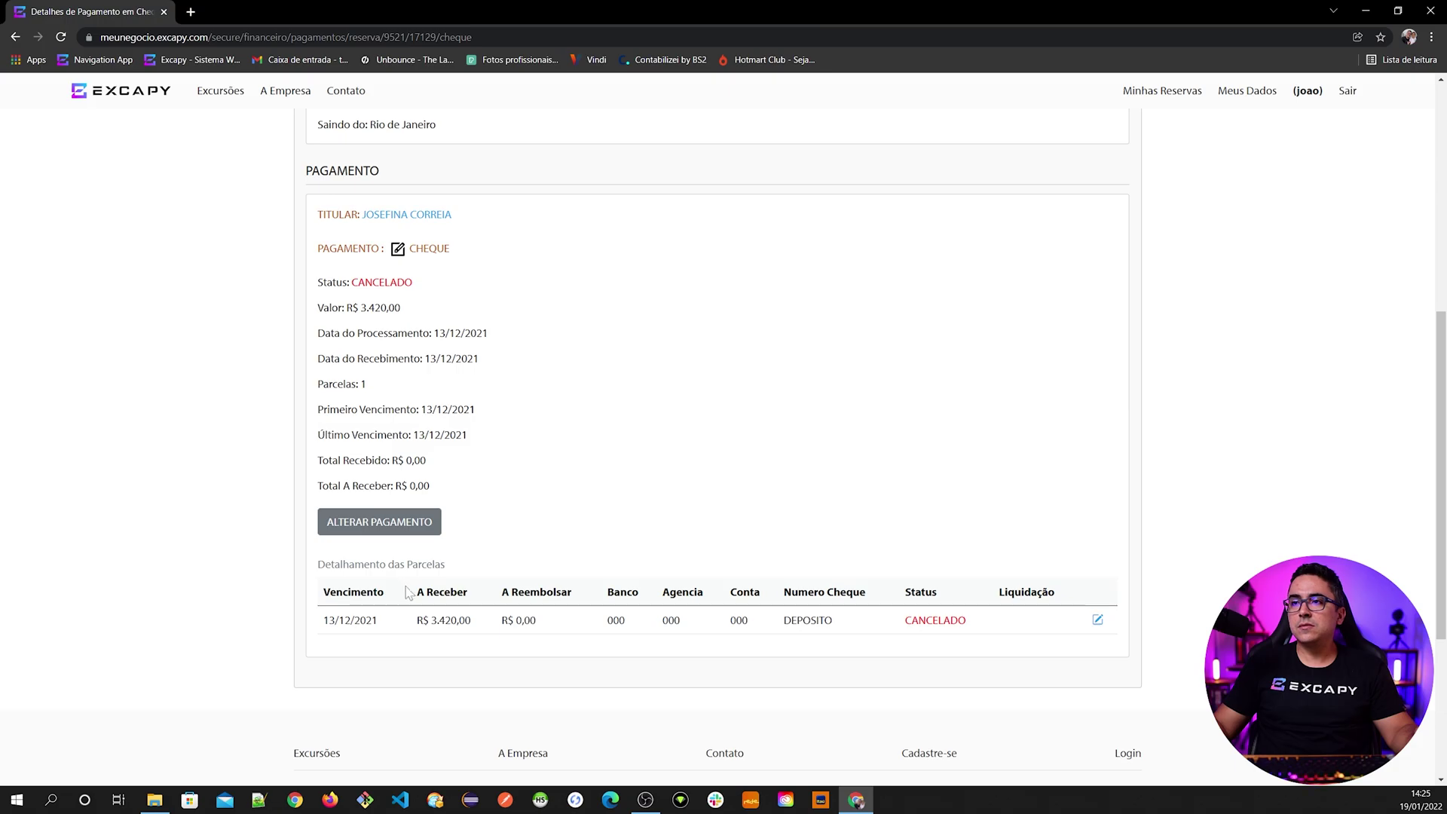
pyautogui.scroll(10, 404, 592)
pyautogui.click(701, 357)
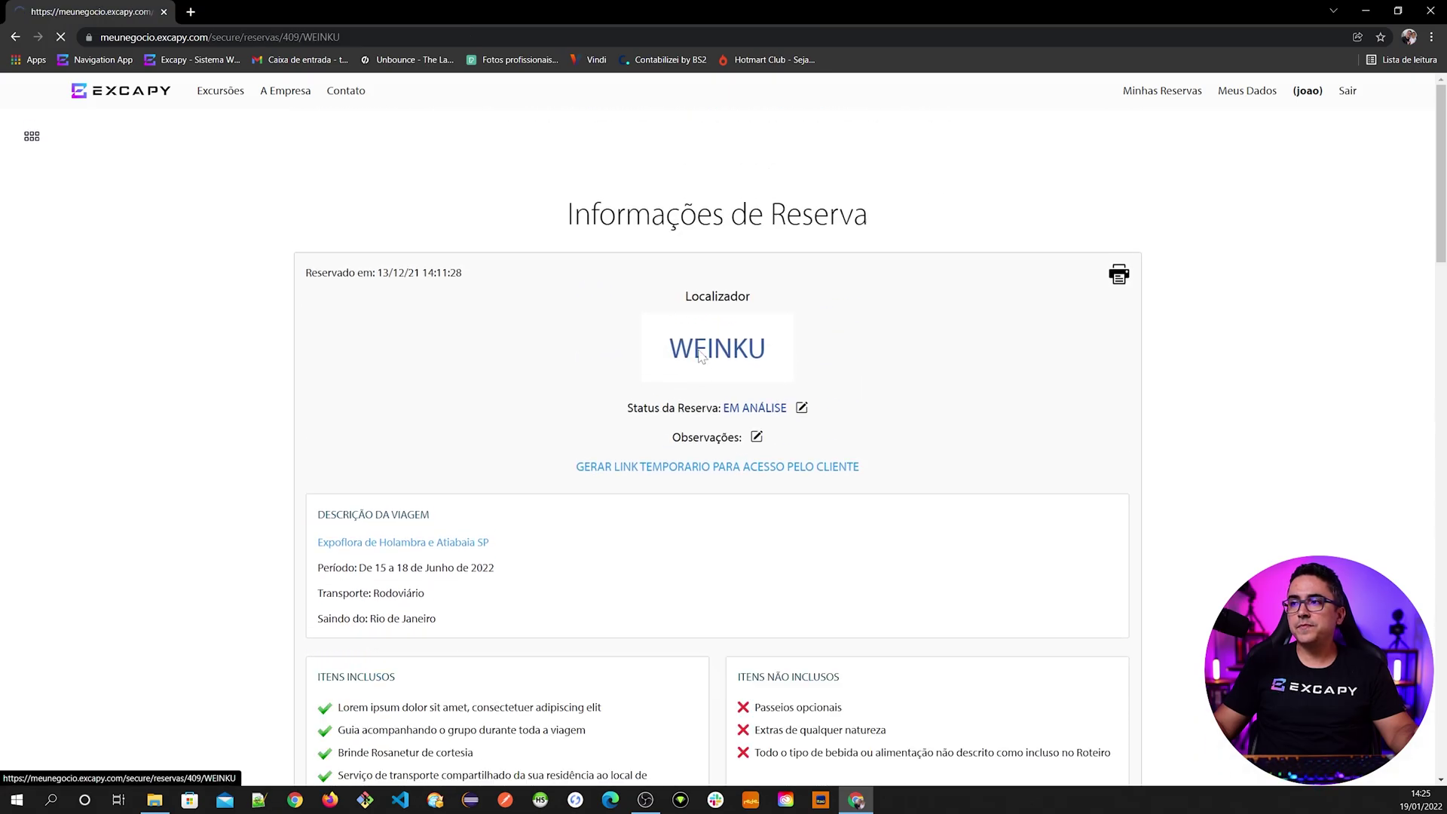
pyautogui.scroll(-20, 407, 660)
pyautogui.scroll(4, 412, 652)
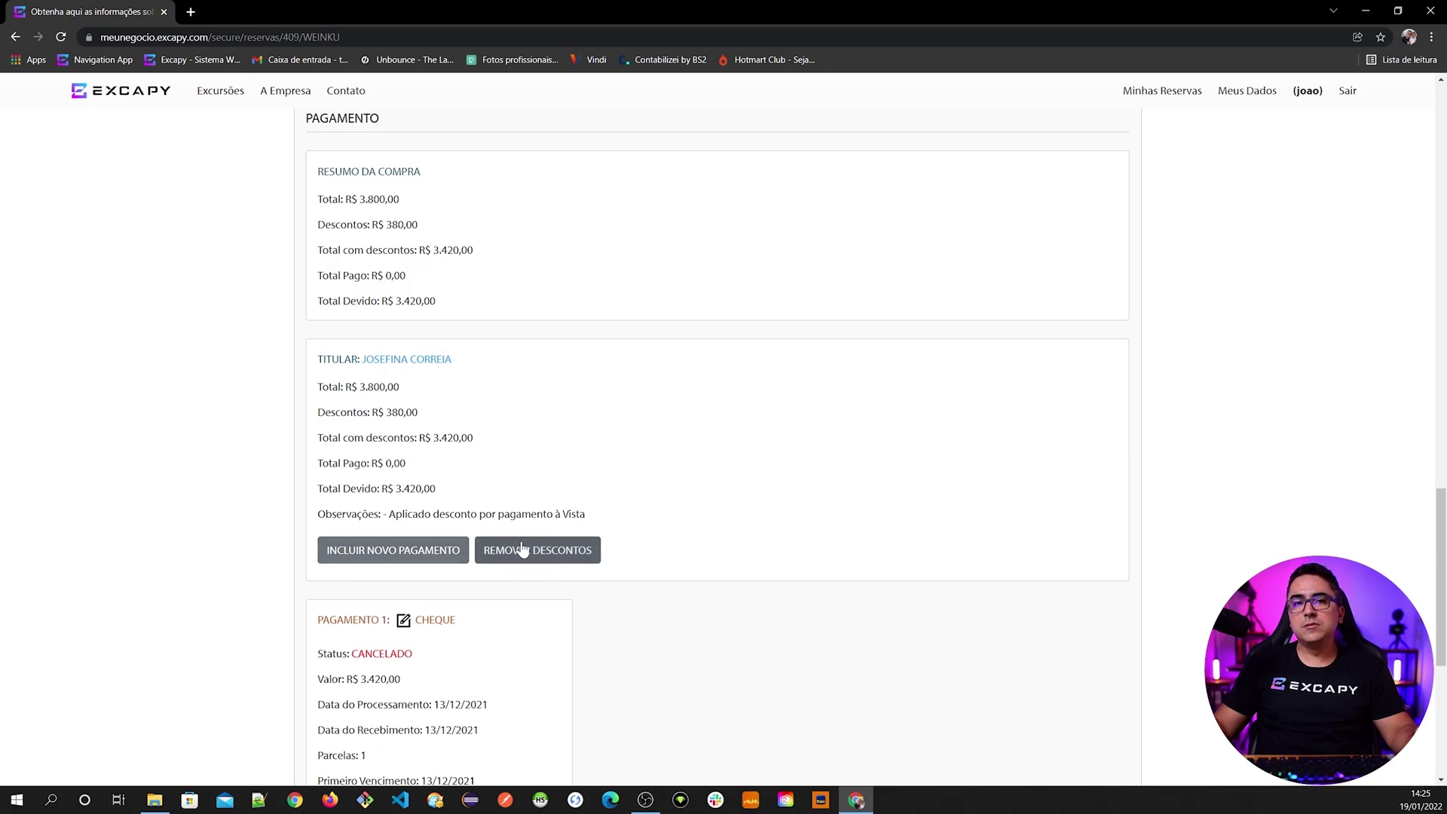
pyautogui.scroll(-2, 248, 528)
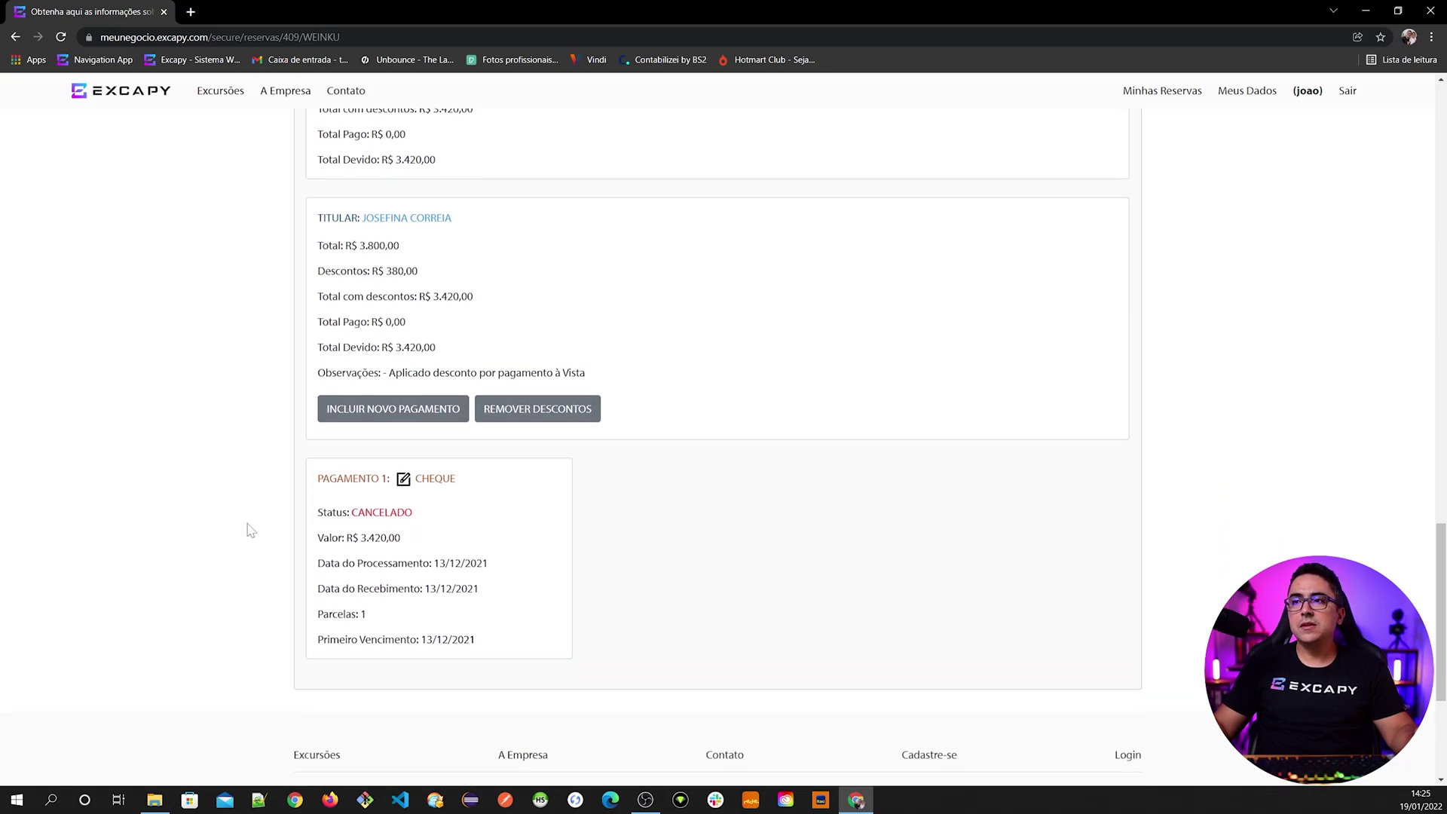
pyautogui.click(539, 414)
pyautogui.click(817, 530)
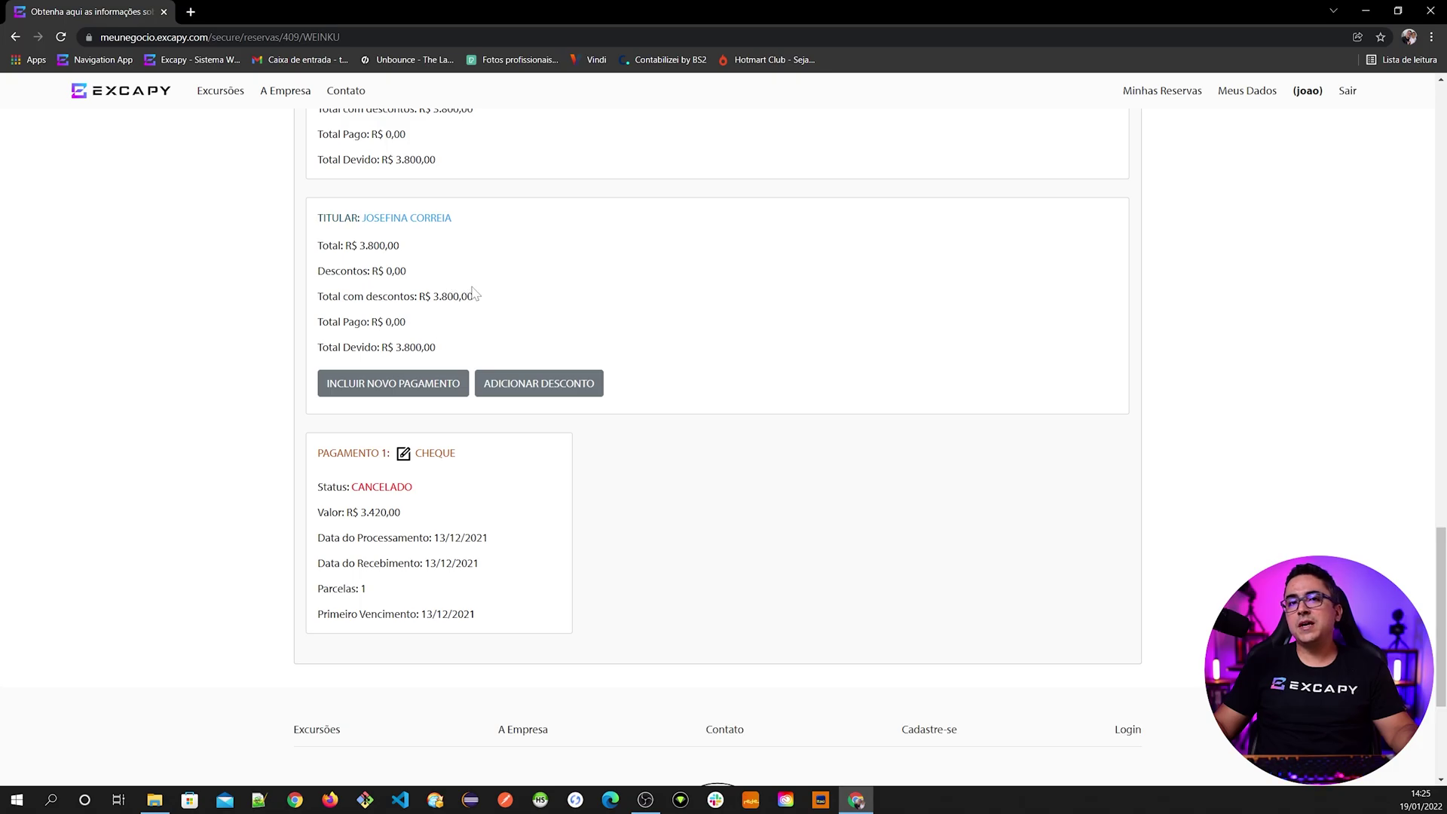
# - Open the Adicionar Desconto form, close it without a coupon and dismiss the warning
pyautogui.click(527, 387)
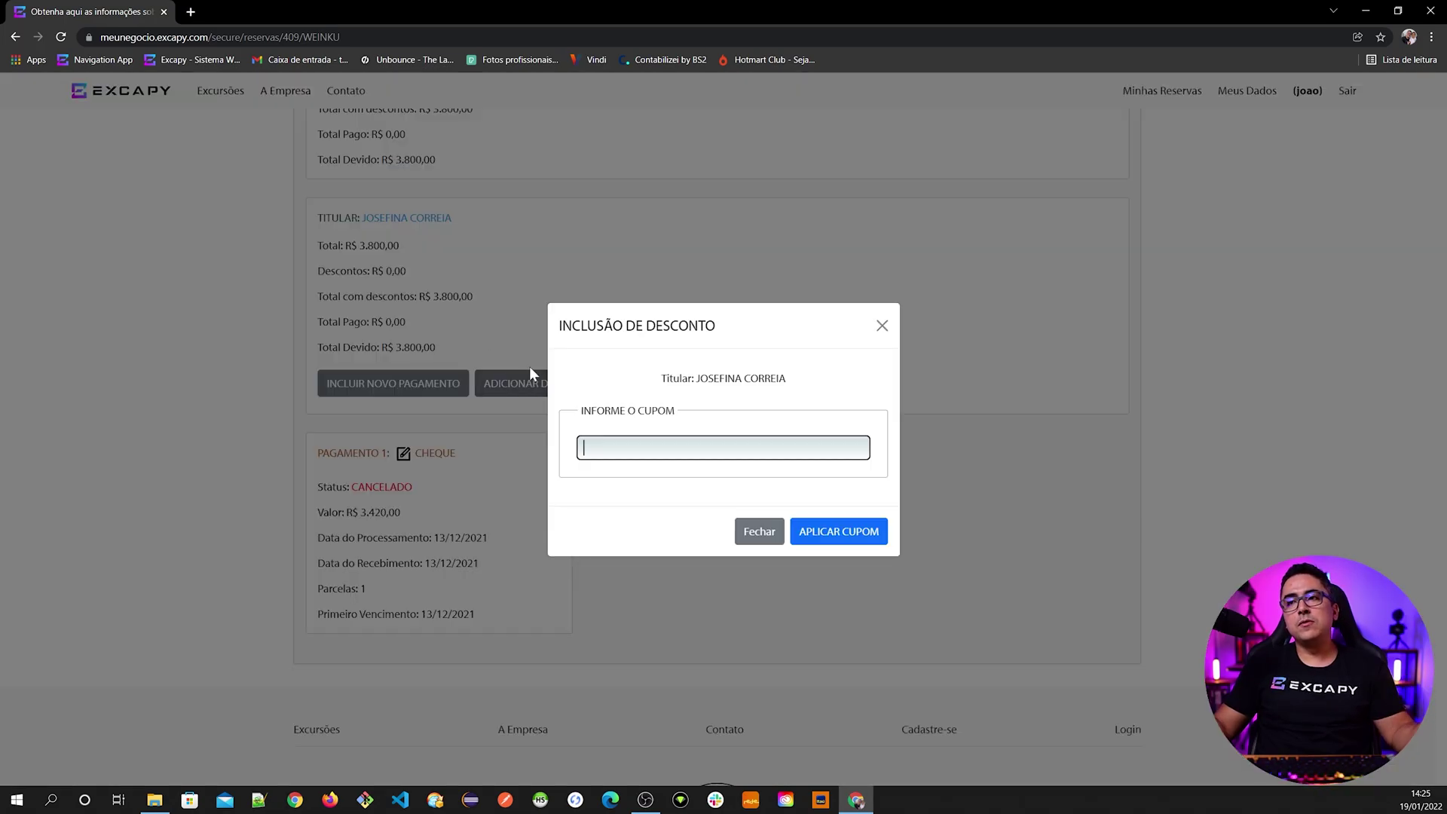
pyautogui.click(751, 533)
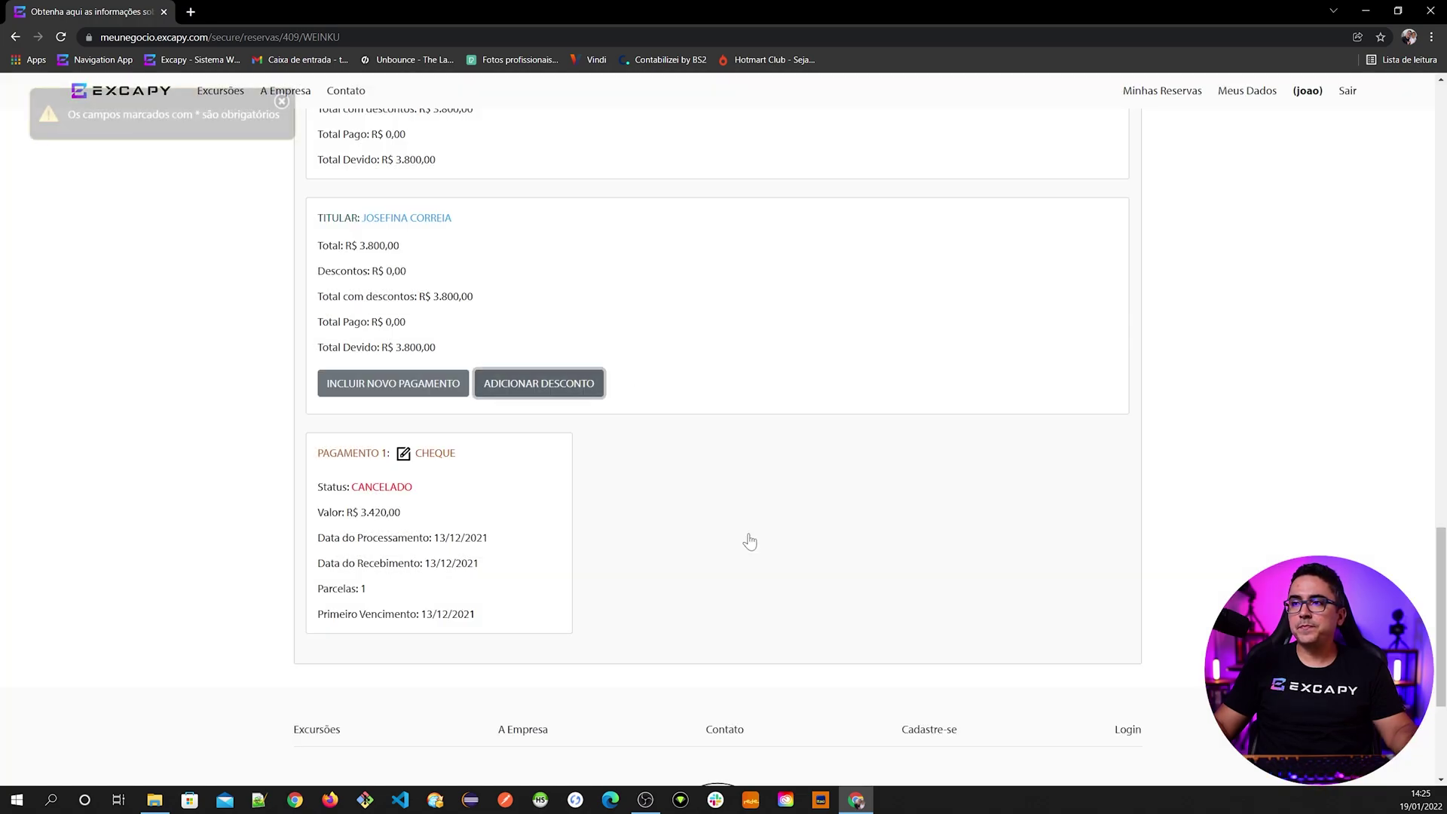
pyautogui.click(281, 101)
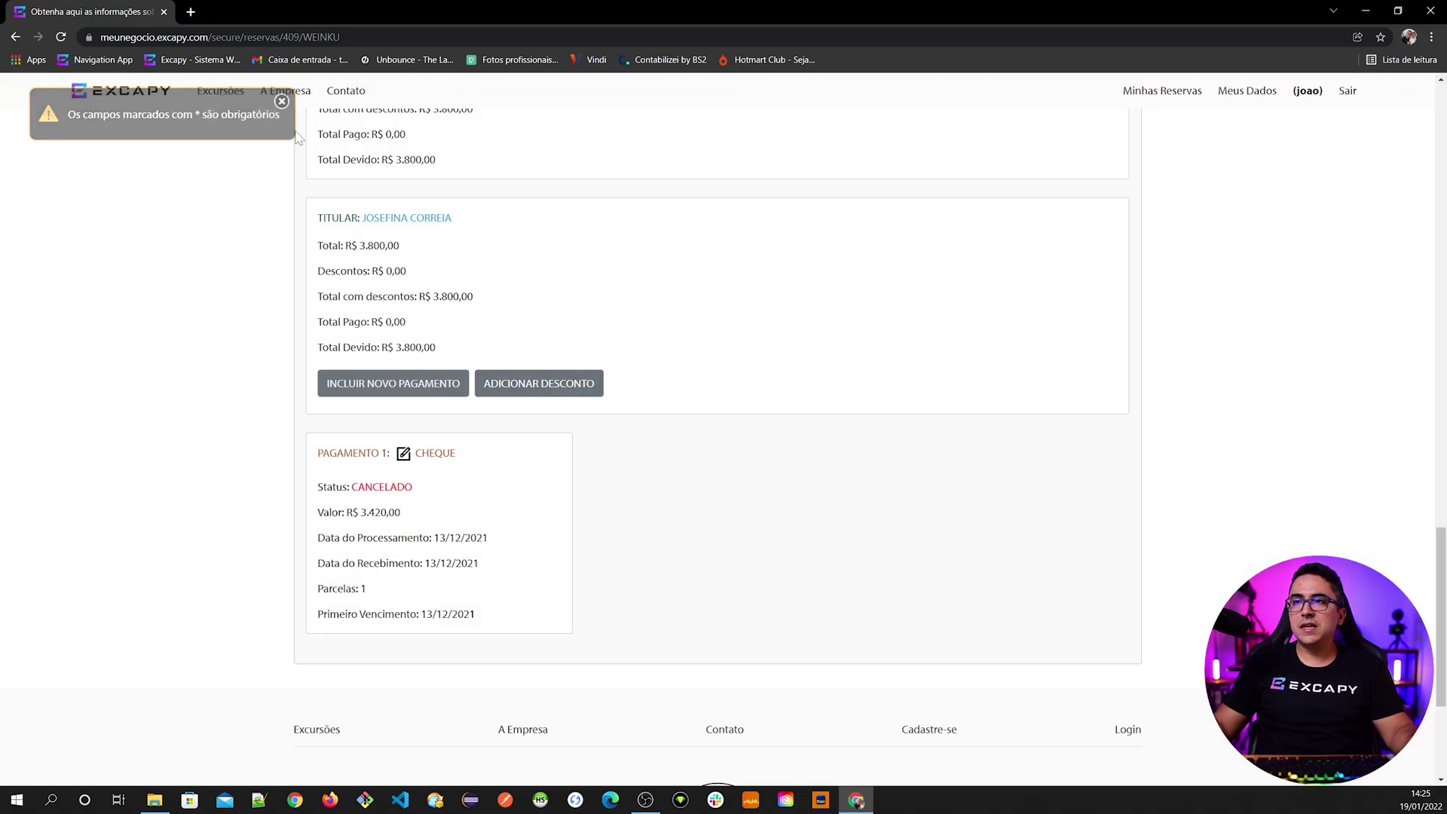
# - Start a new payment and review the available types: card, cash, cheque, deposit and credit
pyautogui.click(386, 386)
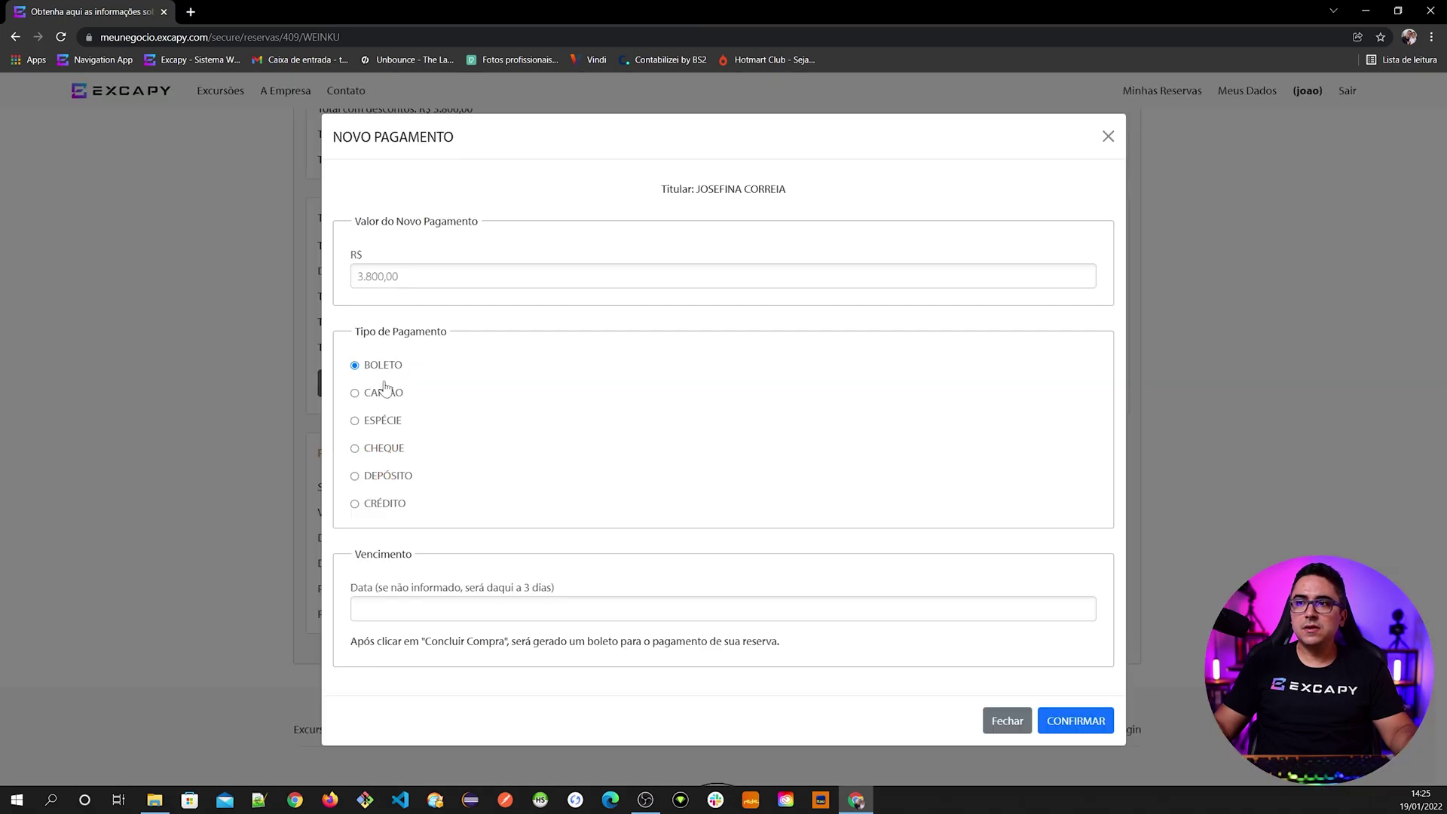
pyautogui.click(384, 395)
pyautogui.click(383, 401)
pyautogui.click(394, 518)
pyautogui.click(391, 461)
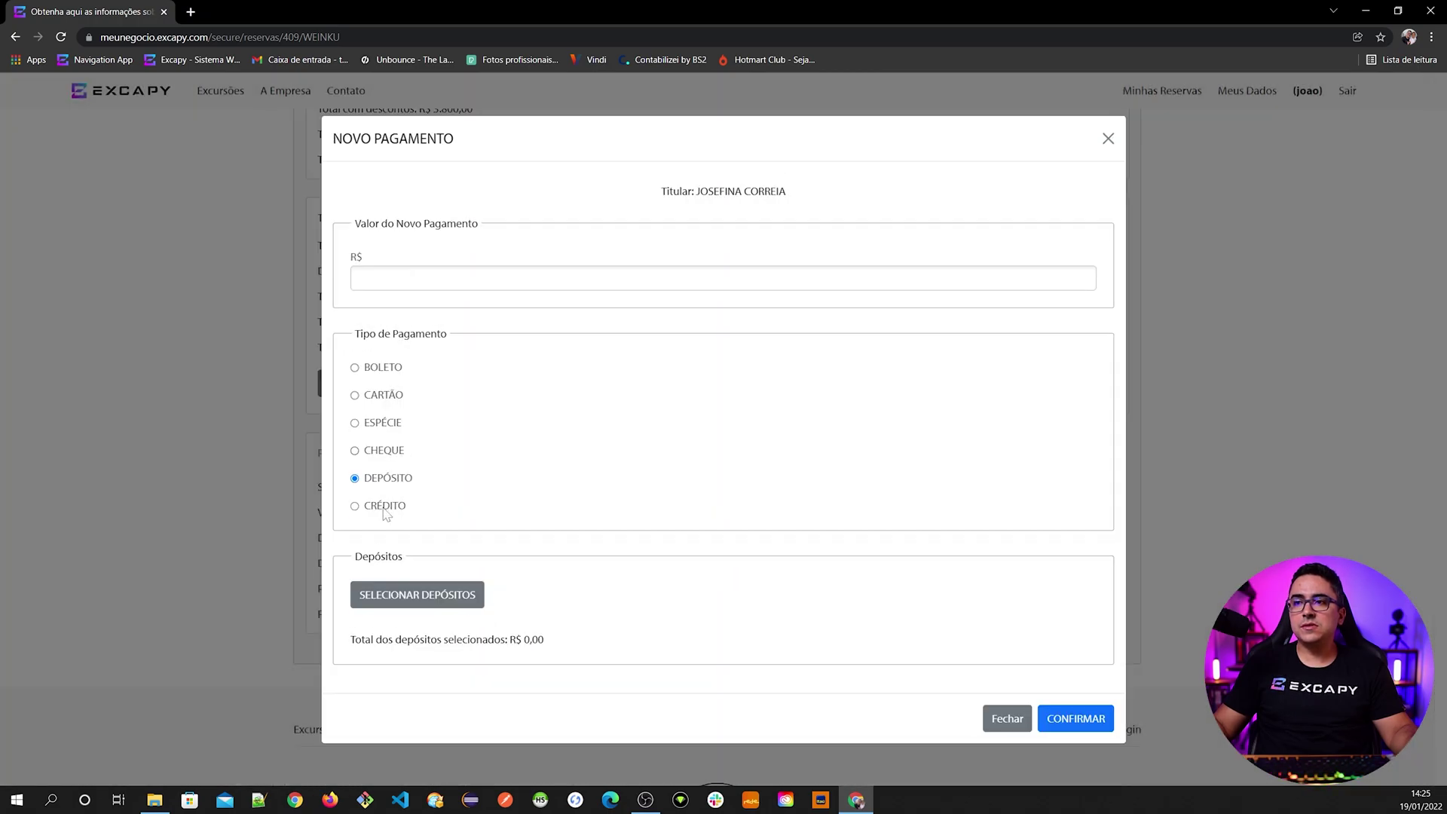
pyautogui.click(386, 514)
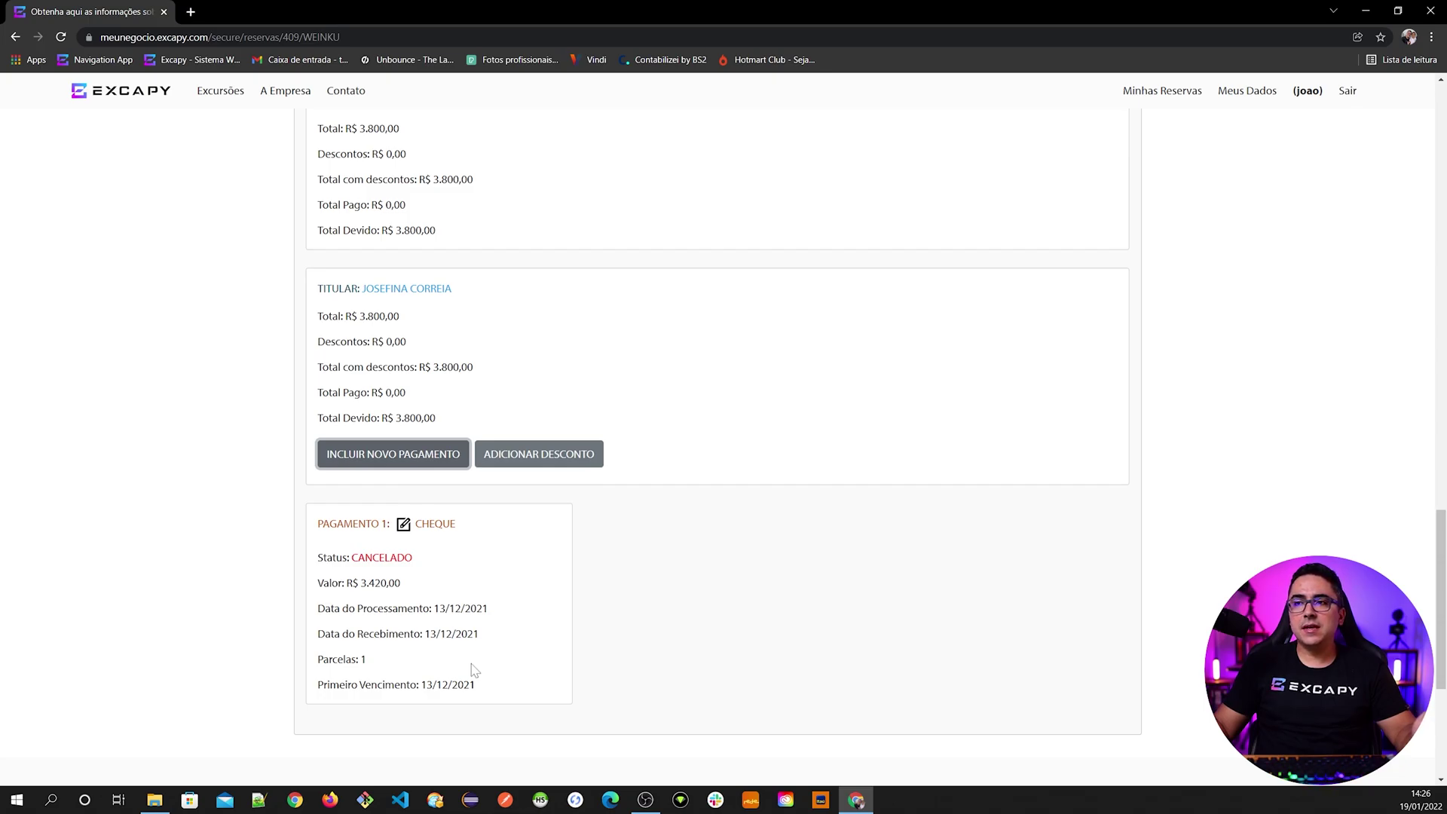
pyautogui.click(395, 459)
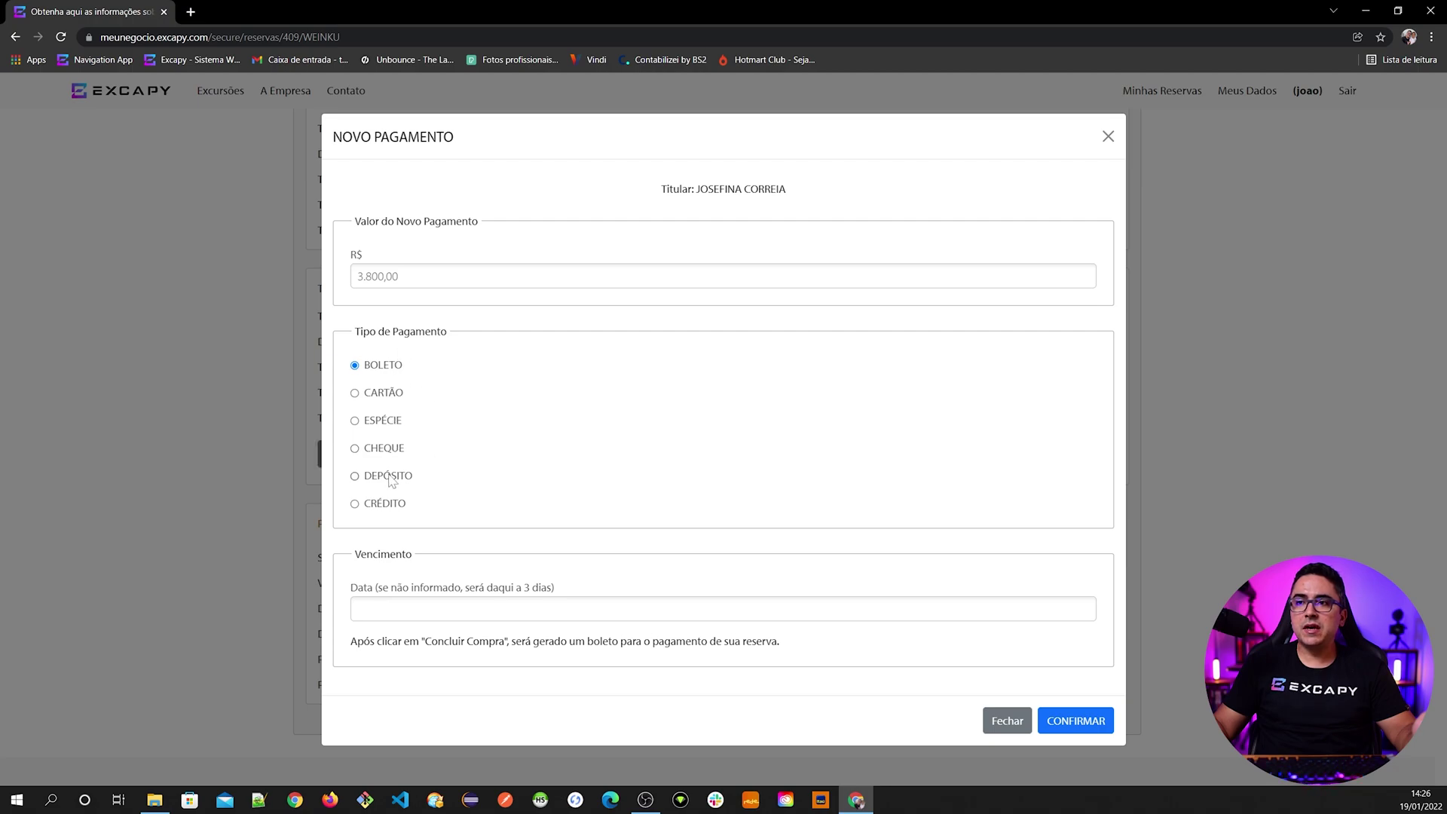
pyautogui.click(181, 372)
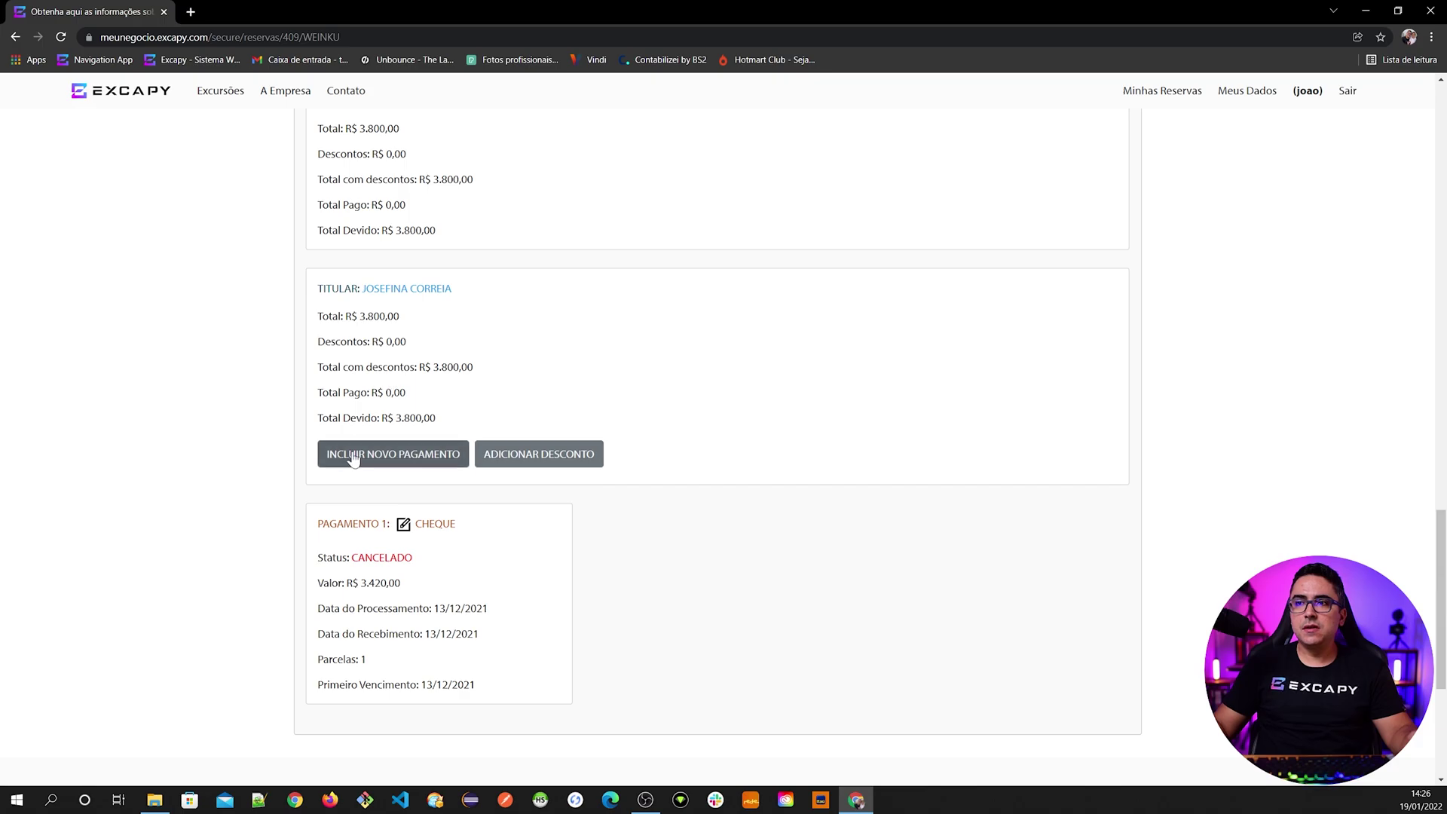
# - Add a Boleto payment of R$ 400,00 due 24/01/2022 and confirm it
pyautogui.click(382, 456)
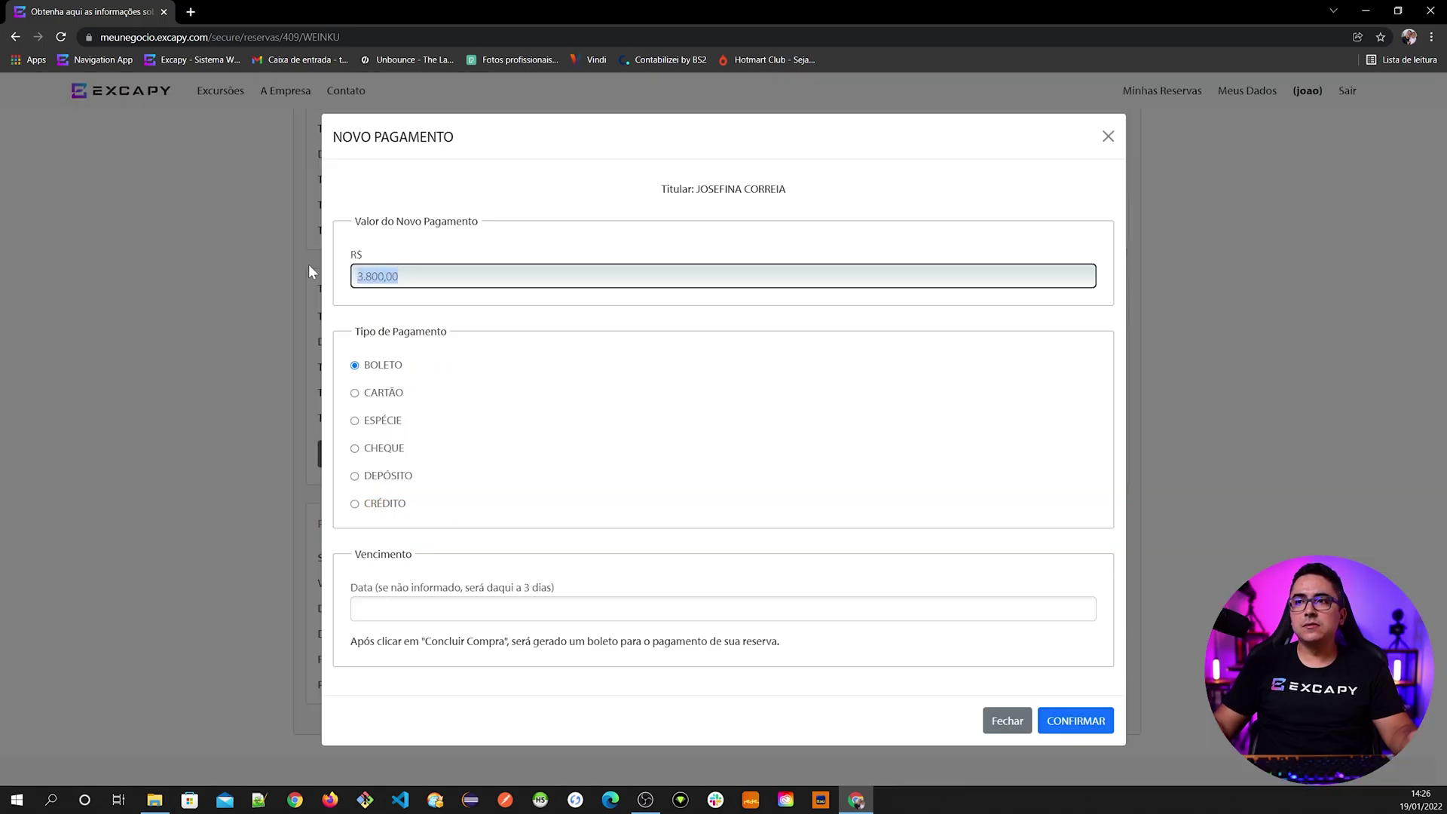
pyautogui.write('400,00')
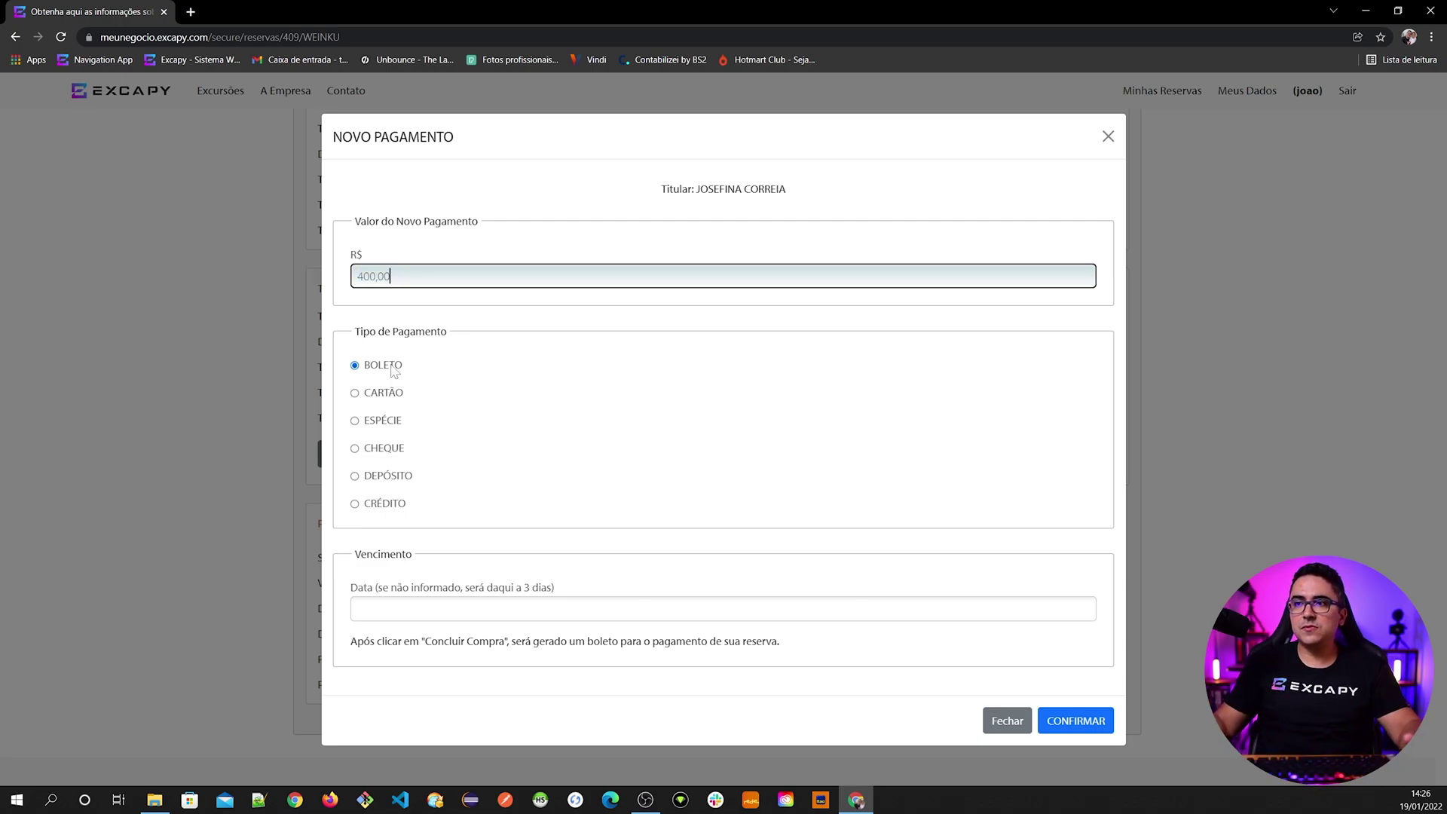
pyautogui.click(410, 607)
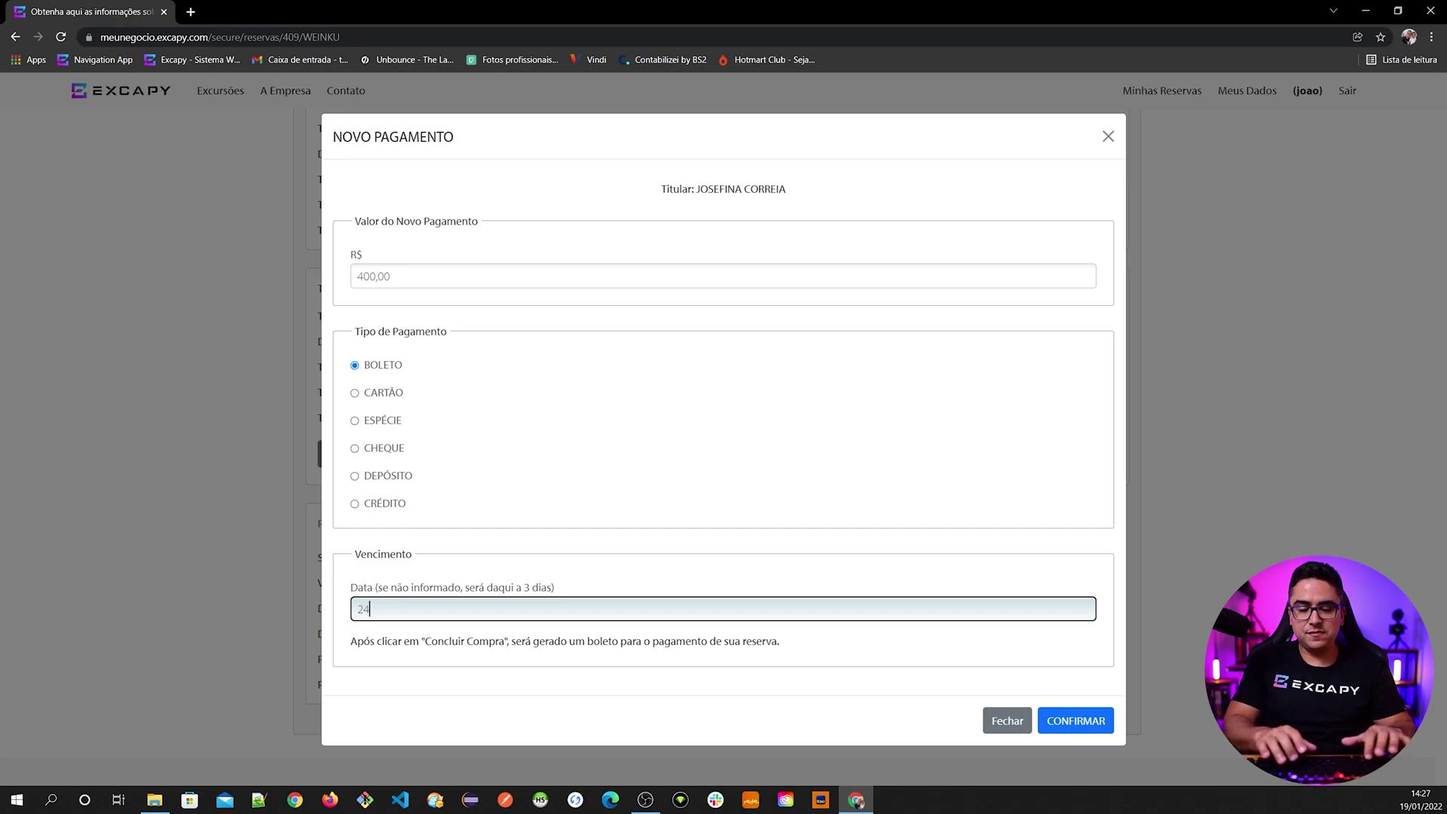
pyautogui.write('/2022')
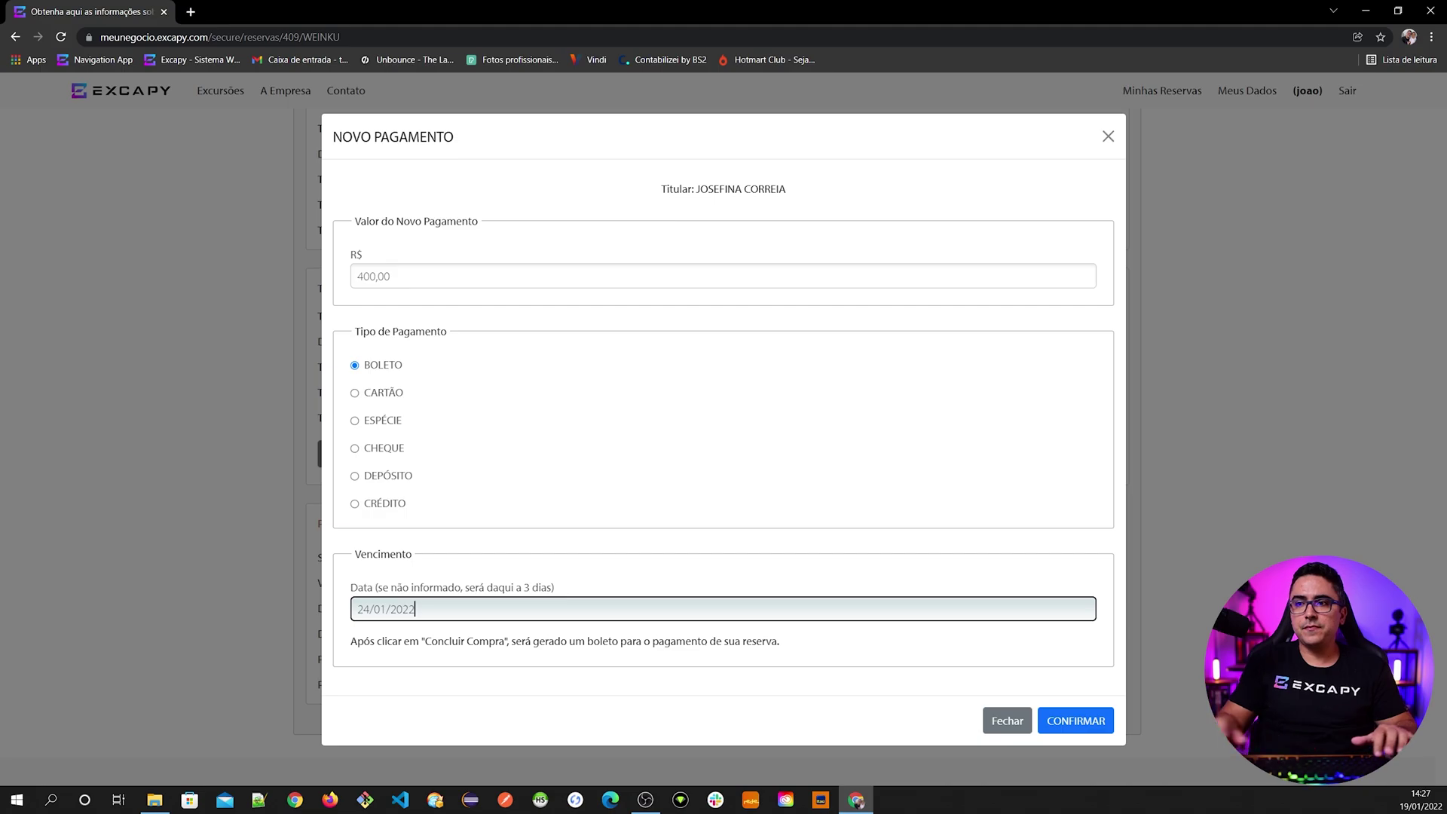
pyautogui.click(480, 655)
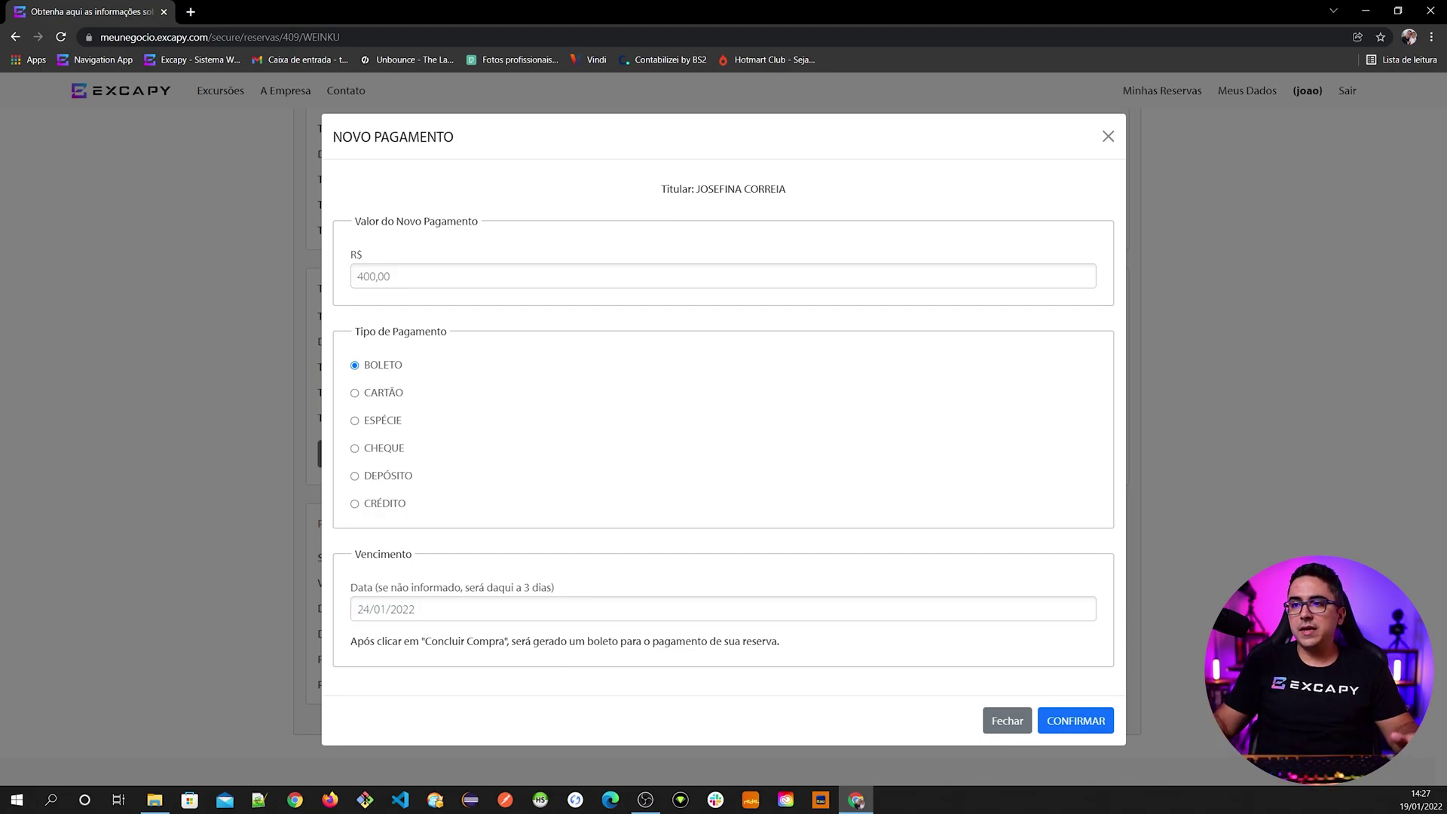
pyautogui.click(1070, 721)
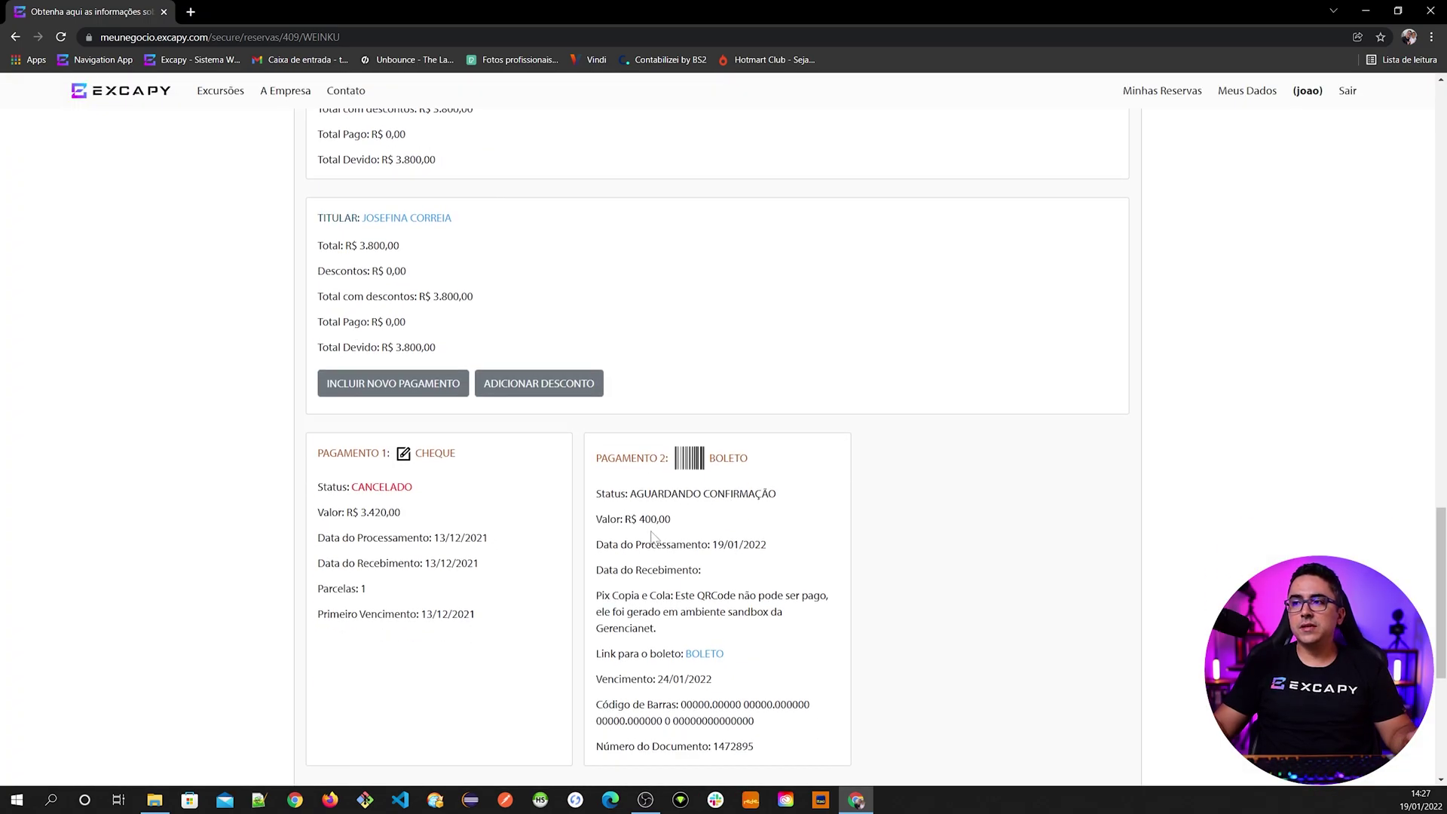
pyautogui.moveTo(636, 494); pyautogui.dragTo(768, 493)
pyautogui.click(694, 542)
pyautogui.scroll(-2, 694, 542)
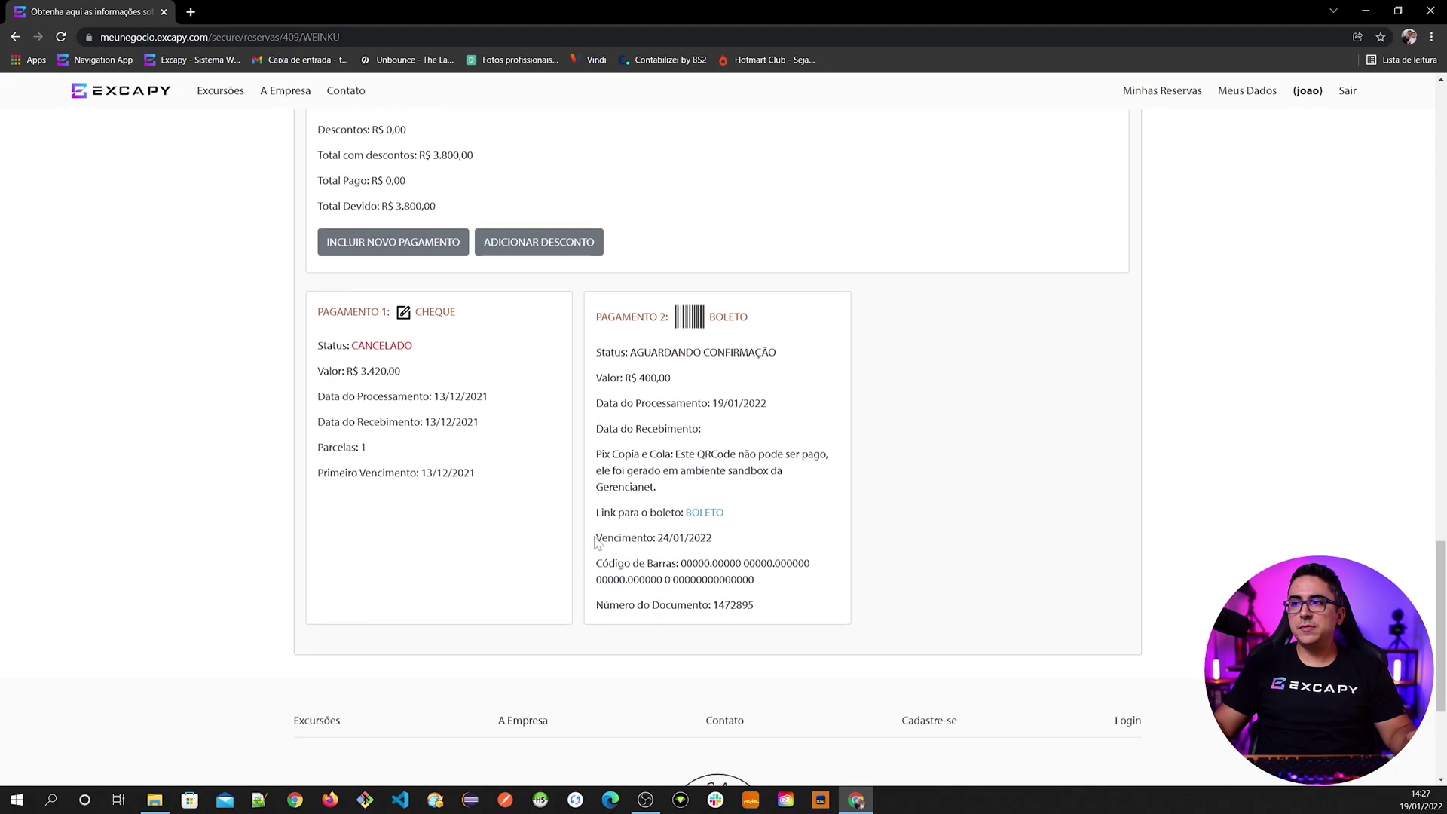
pyautogui.moveTo(596, 542); pyautogui.dragTo(719, 546)
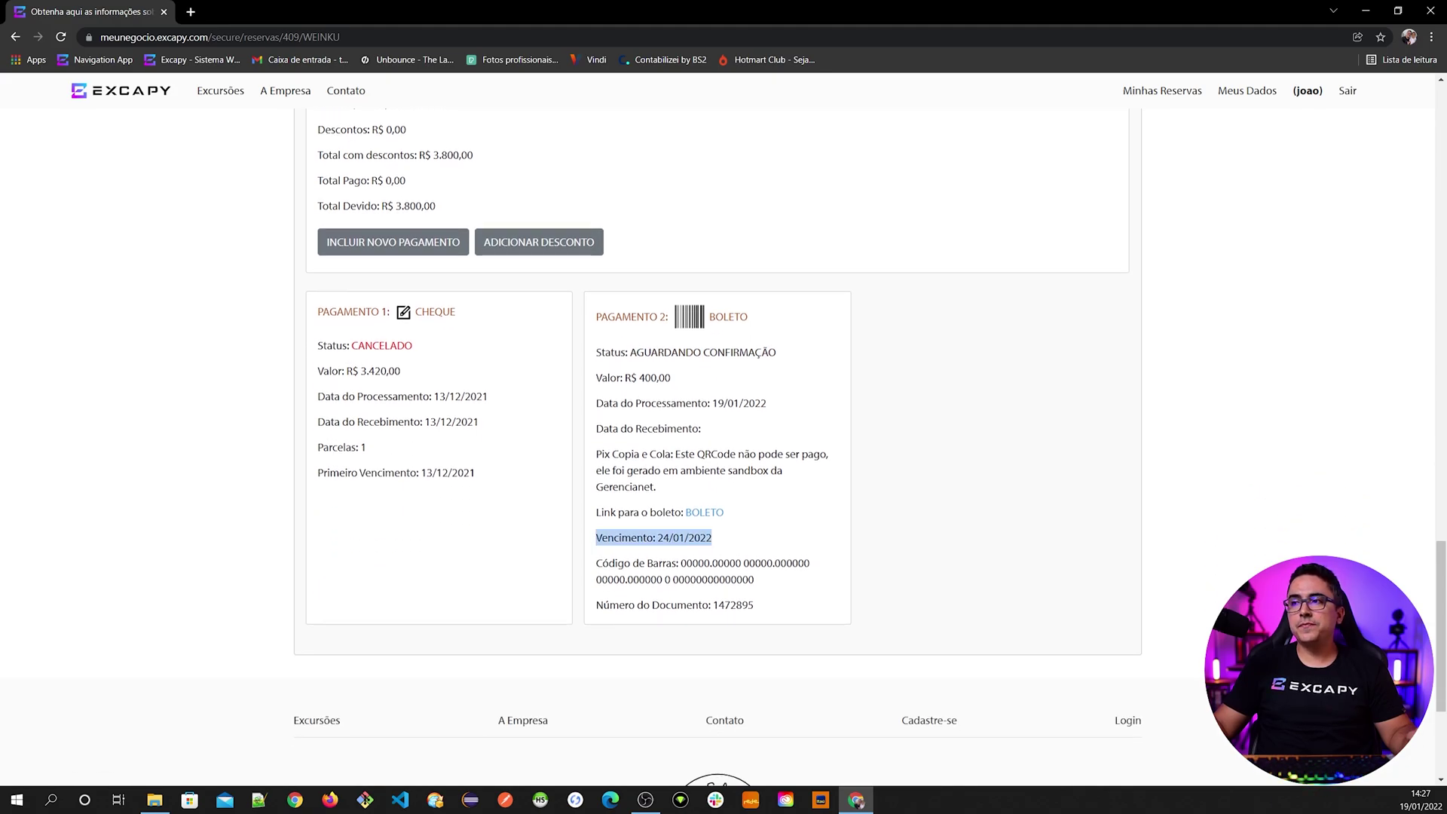
pyautogui.click(719, 544)
pyautogui.moveTo(681, 563); pyautogui.dragTo(754, 579)
pyautogui.moveTo(682, 455); pyautogui.dragTo(741, 469)
pyautogui.click(740, 469)
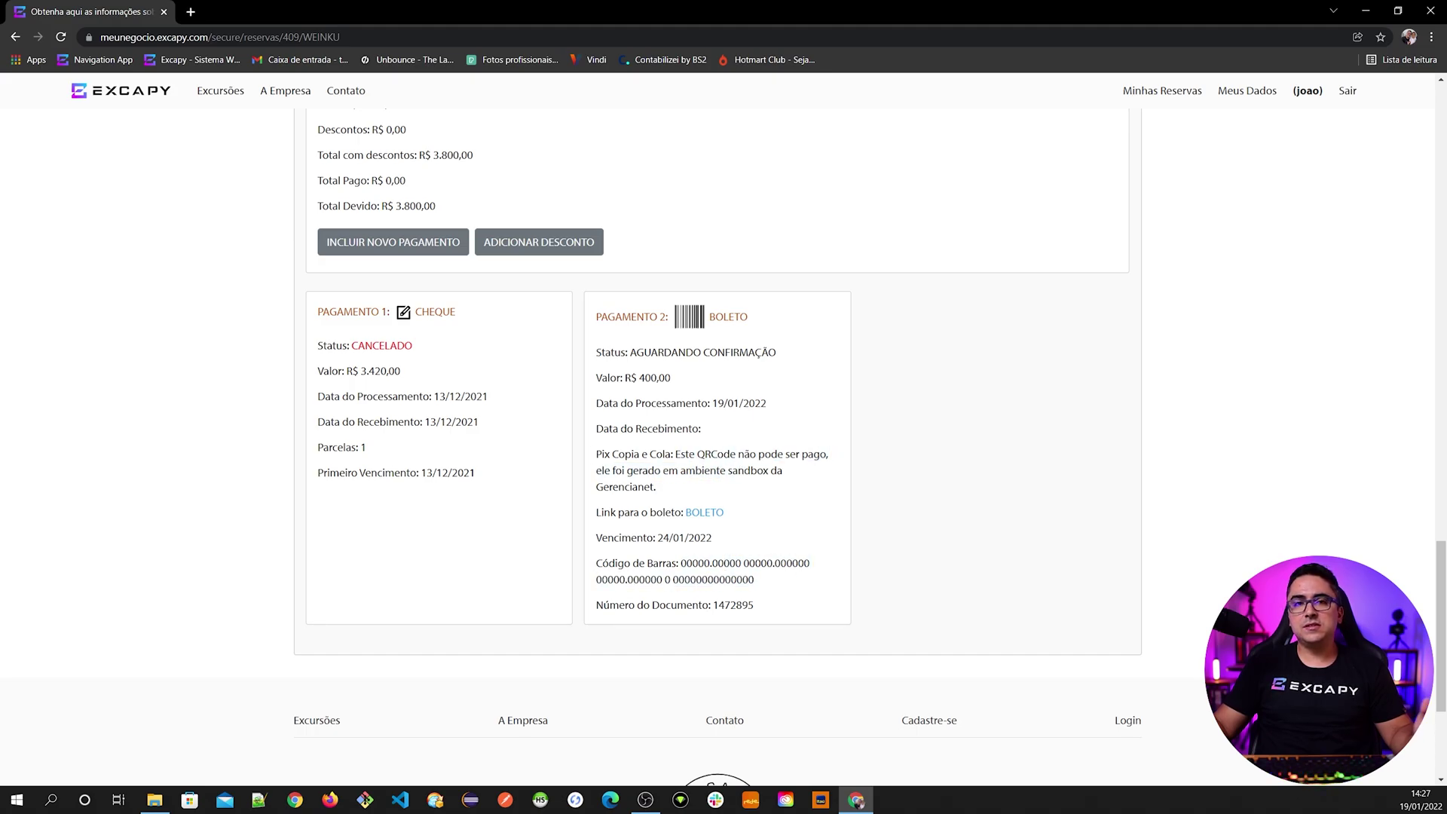
pyautogui.scroll(1, 728, 499)
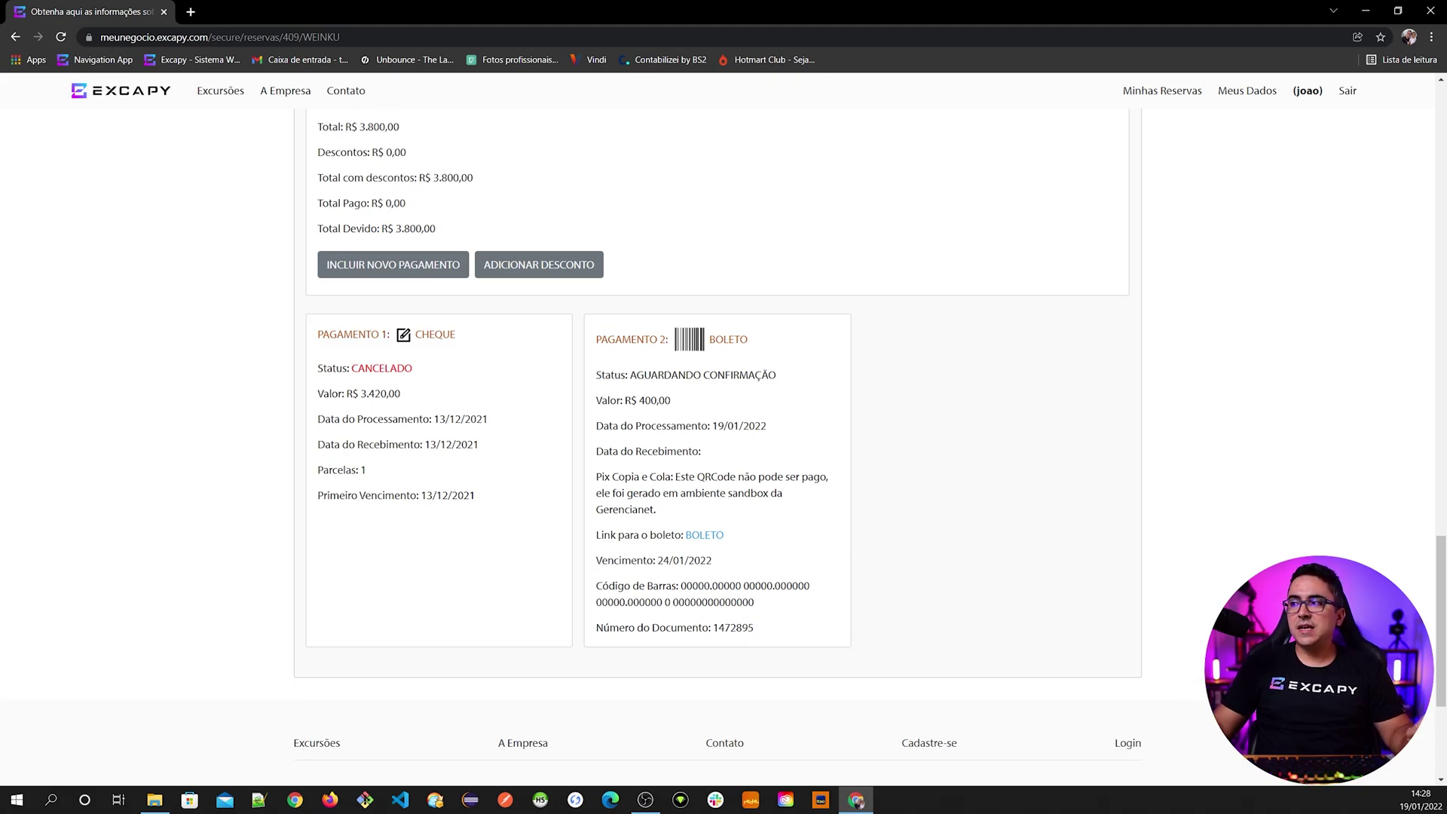
pyautogui.moveTo(1436, 622); pyautogui.dragTo(1394, 634)
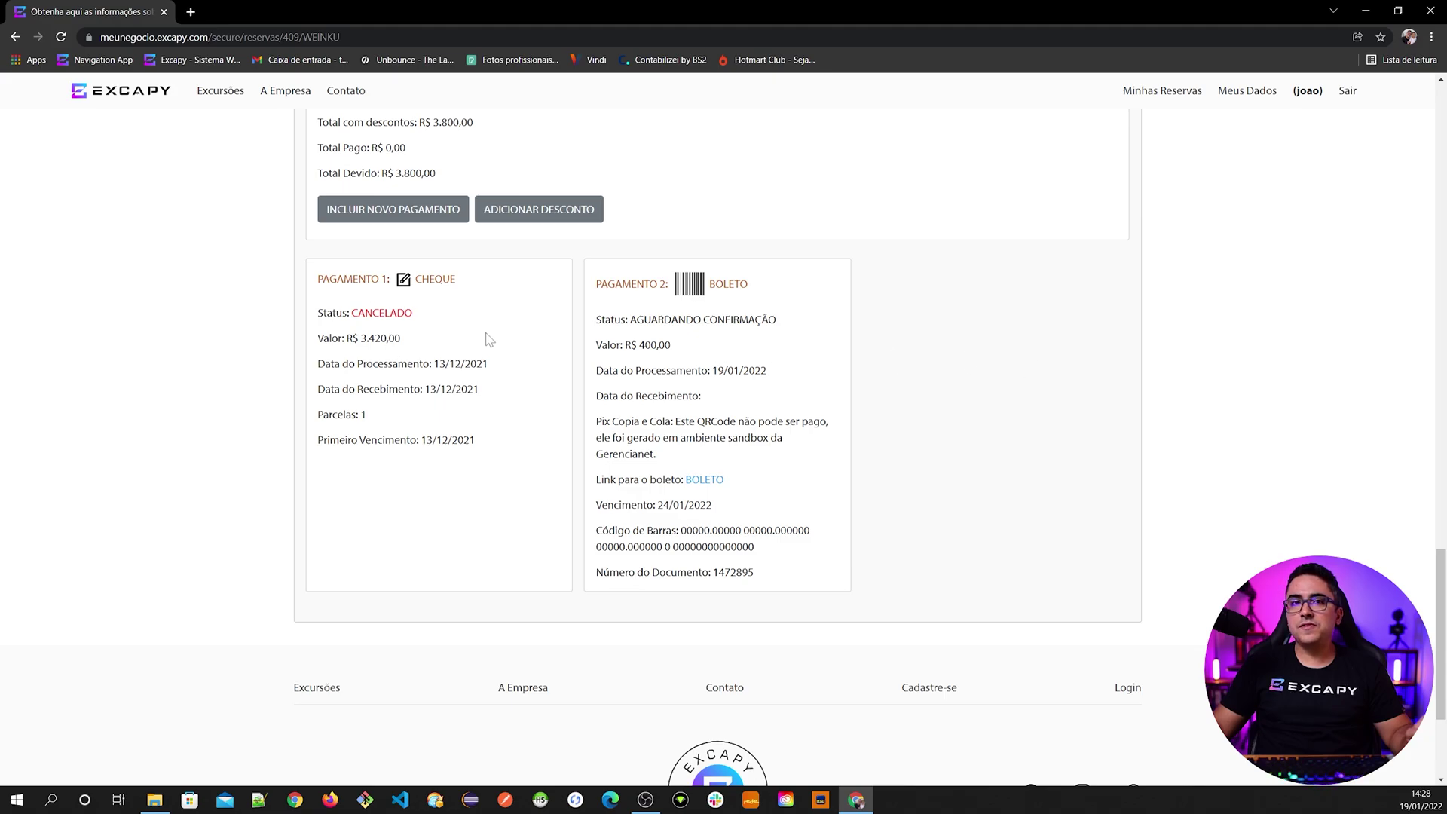
pyautogui.moveTo(593, 512); pyautogui.dragTo(712, 503)
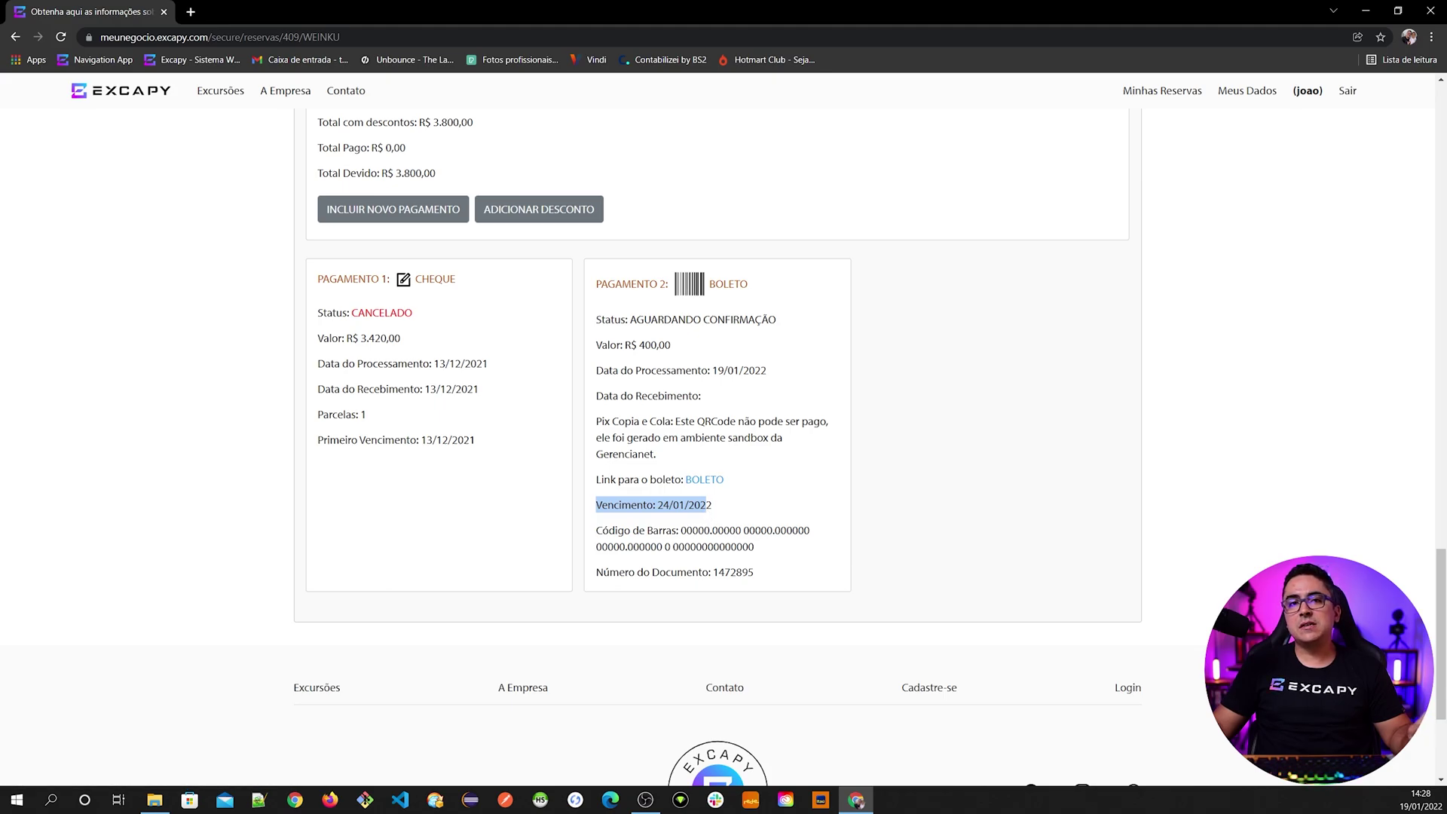
pyautogui.click(685, 342)
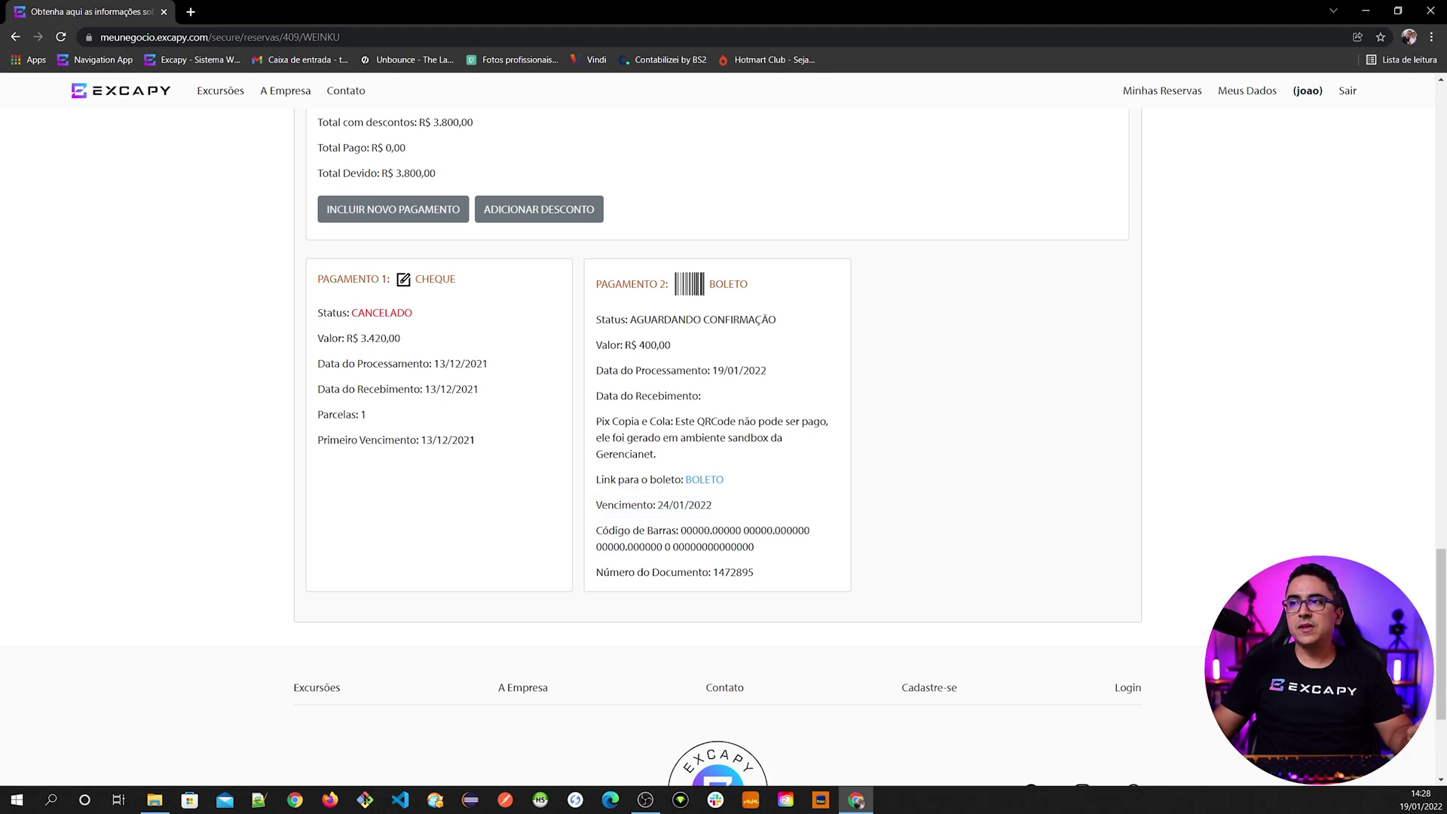
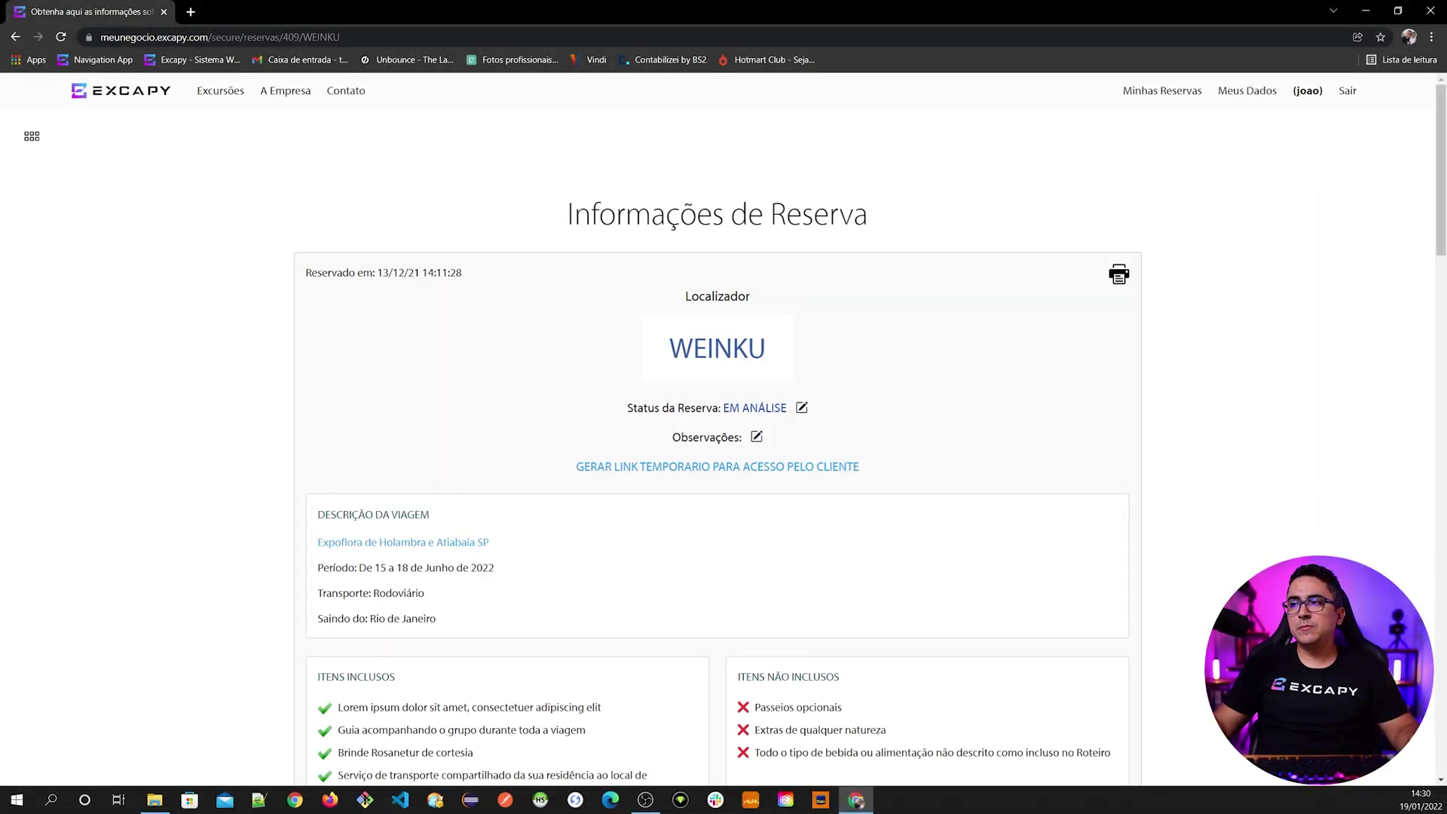
# - Open the reservation notes editor and close it without saving
pyautogui.click(756, 439)
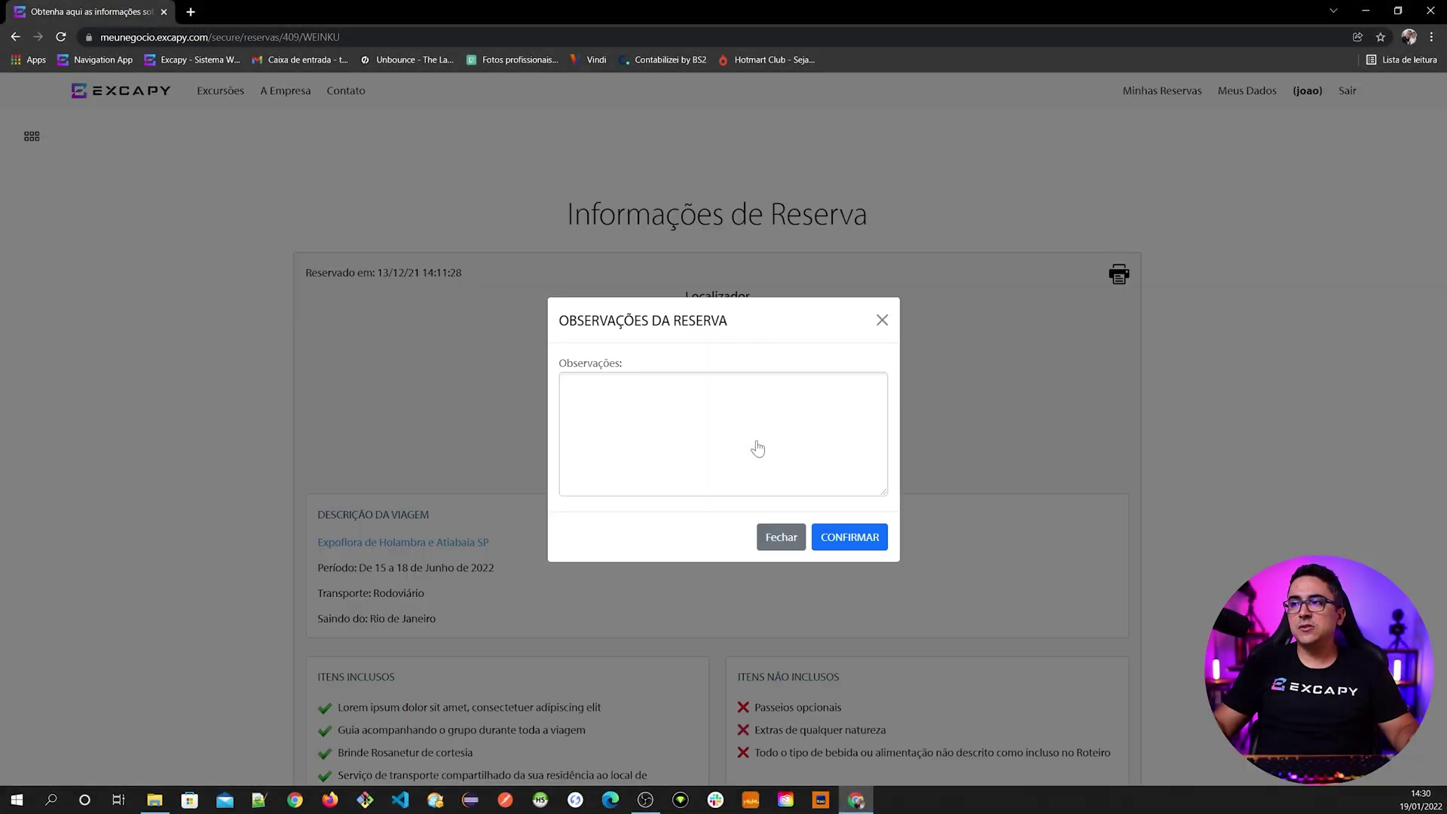
pyautogui.click(779, 538)
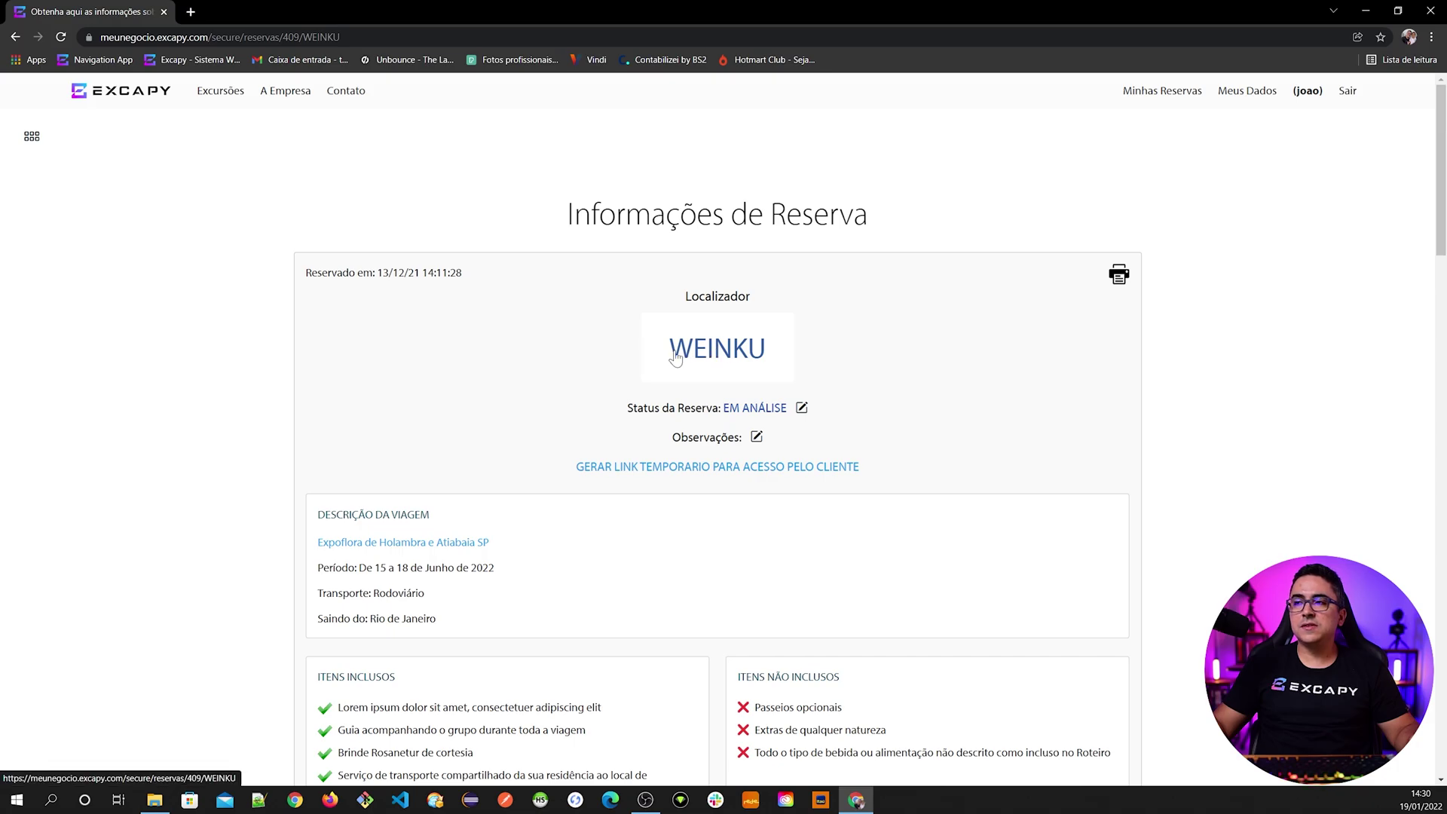
pyautogui.scroll(-3, 458, 524)
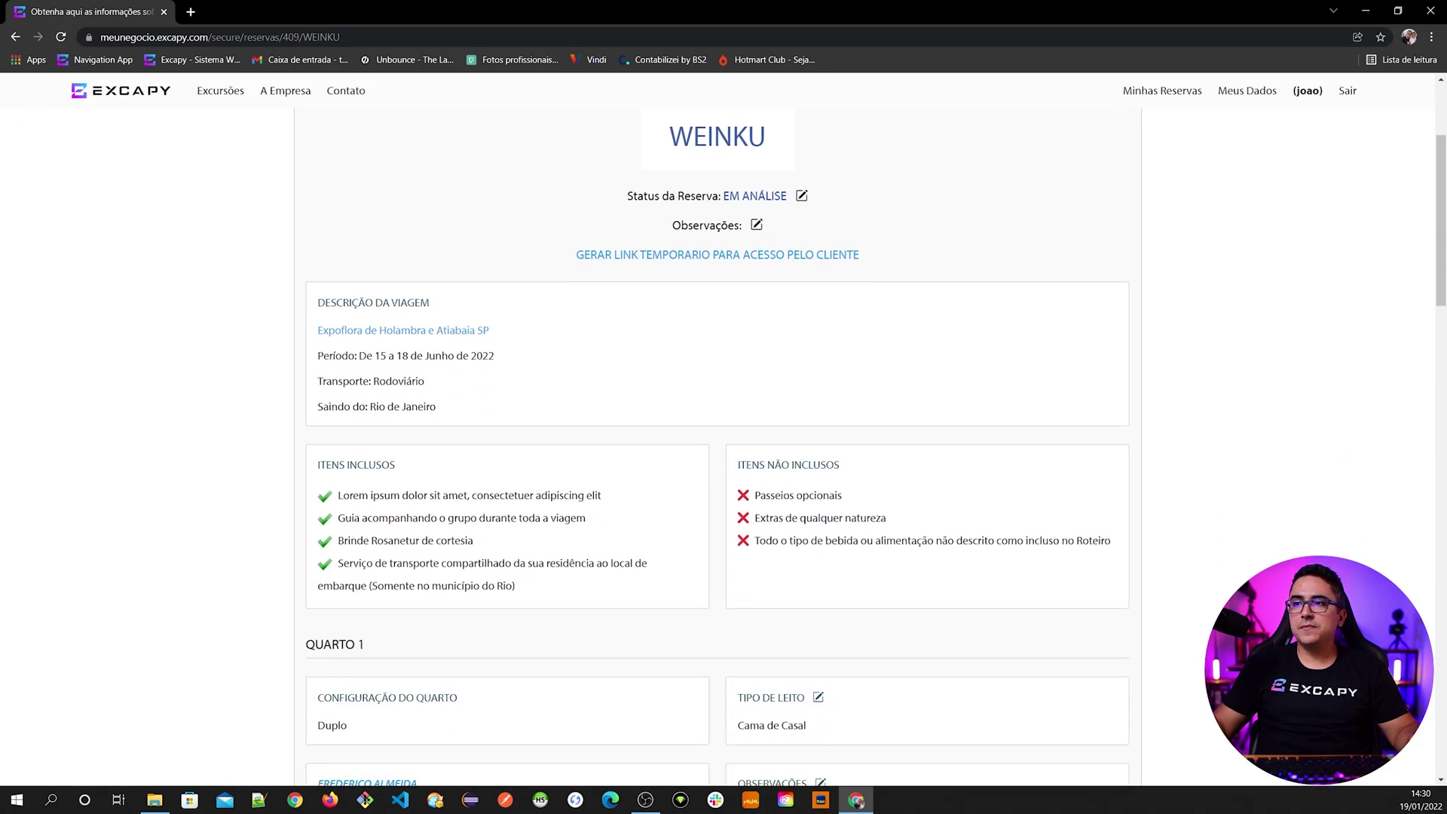
pyautogui.scroll(-4, 542, 467)
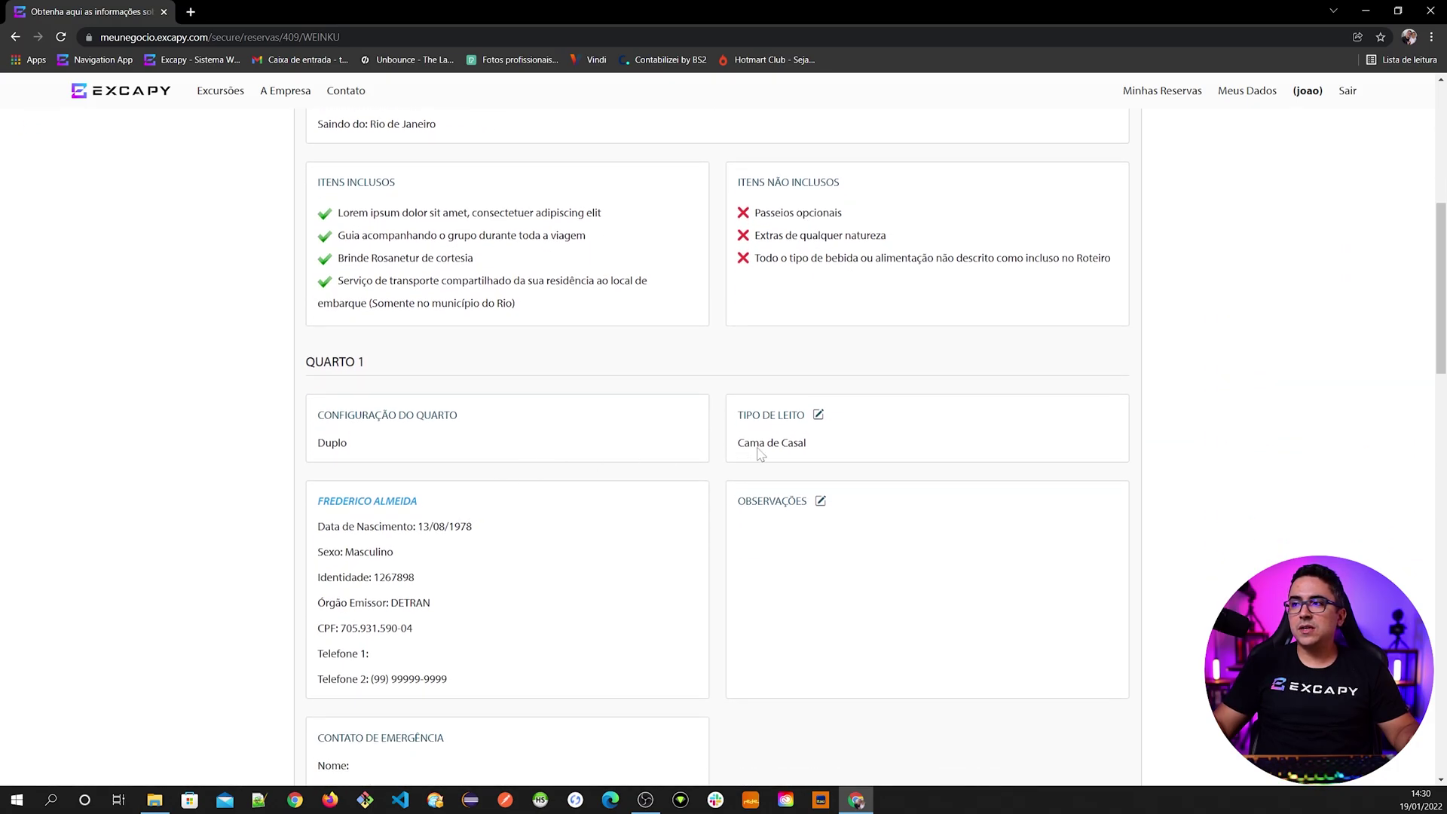
# - Save room 1's bed type as single, then change it to double bed
pyautogui.click(817, 415)
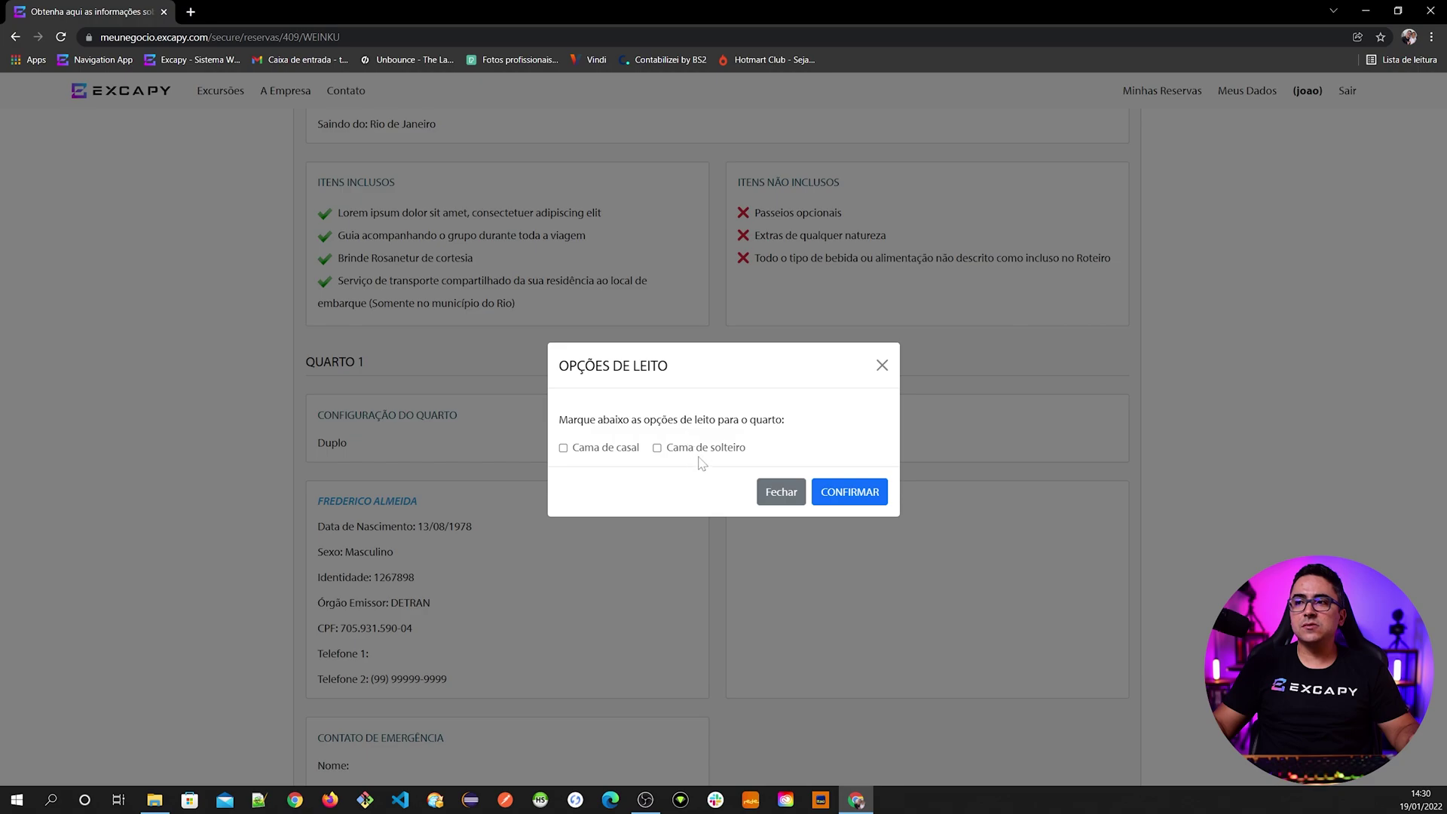
pyautogui.click(841, 494)
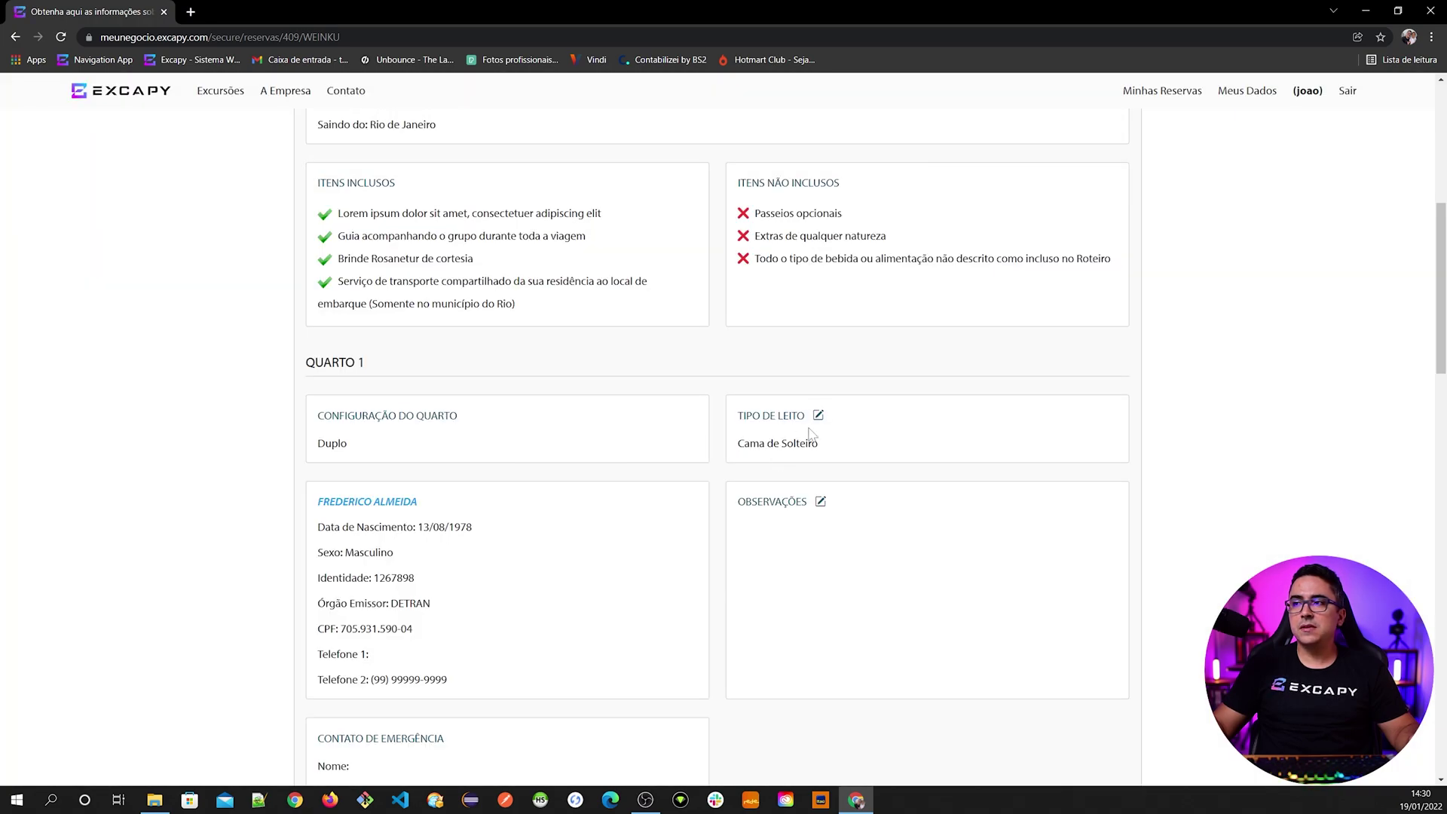
pyautogui.click(818, 415)
pyautogui.click(599, 450)
pyautogui.click(851, 493)
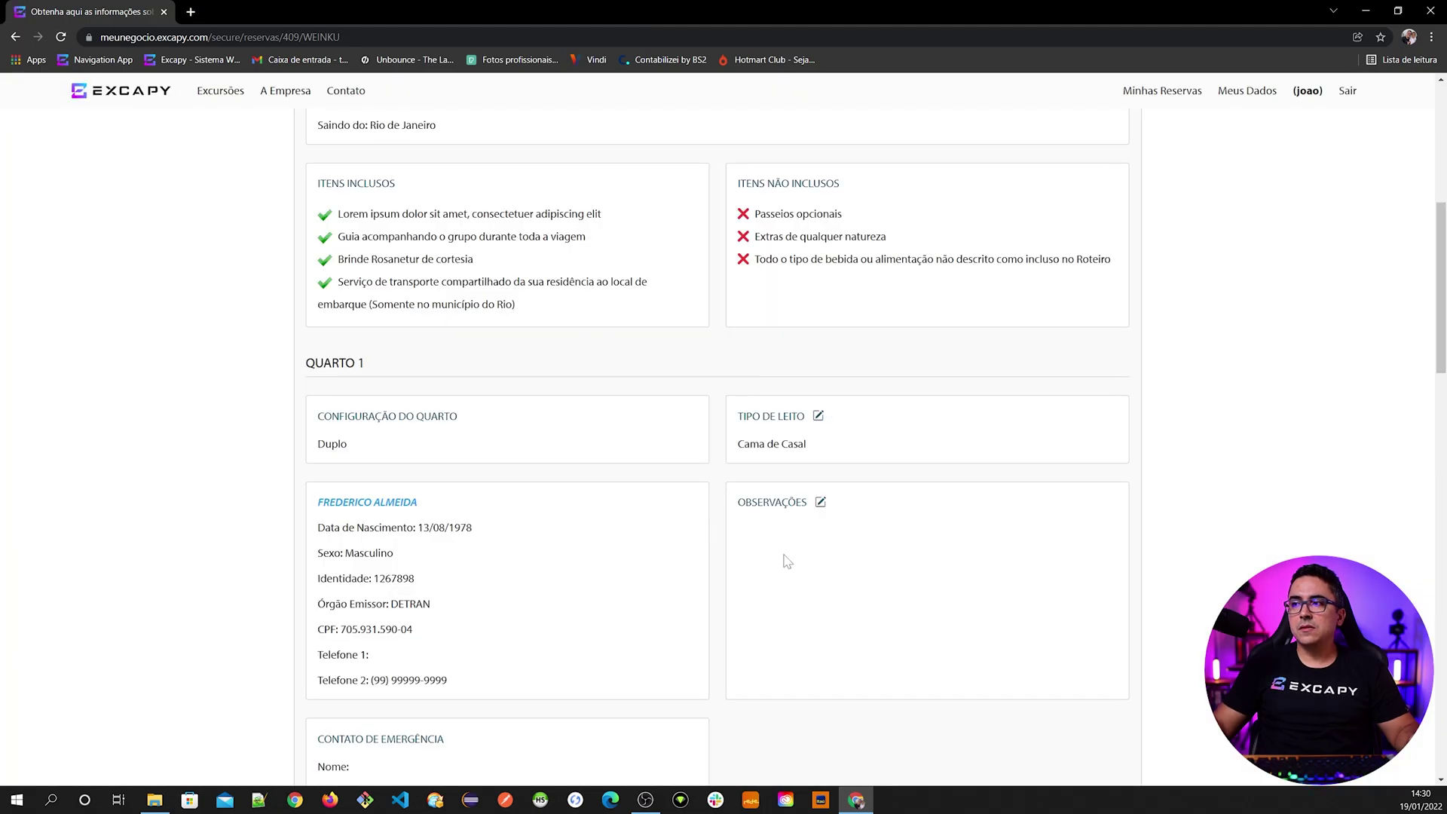
pyautogui.scroll(-1, 787, 562)
# - Try saving both double and single beds for room 1, then keep Cama de Casal only
pyautogui.click(818, 345)
pyautogui.click(586, 452)
pyautogui.click(691, 452)
pyautogui.click(849, 499)
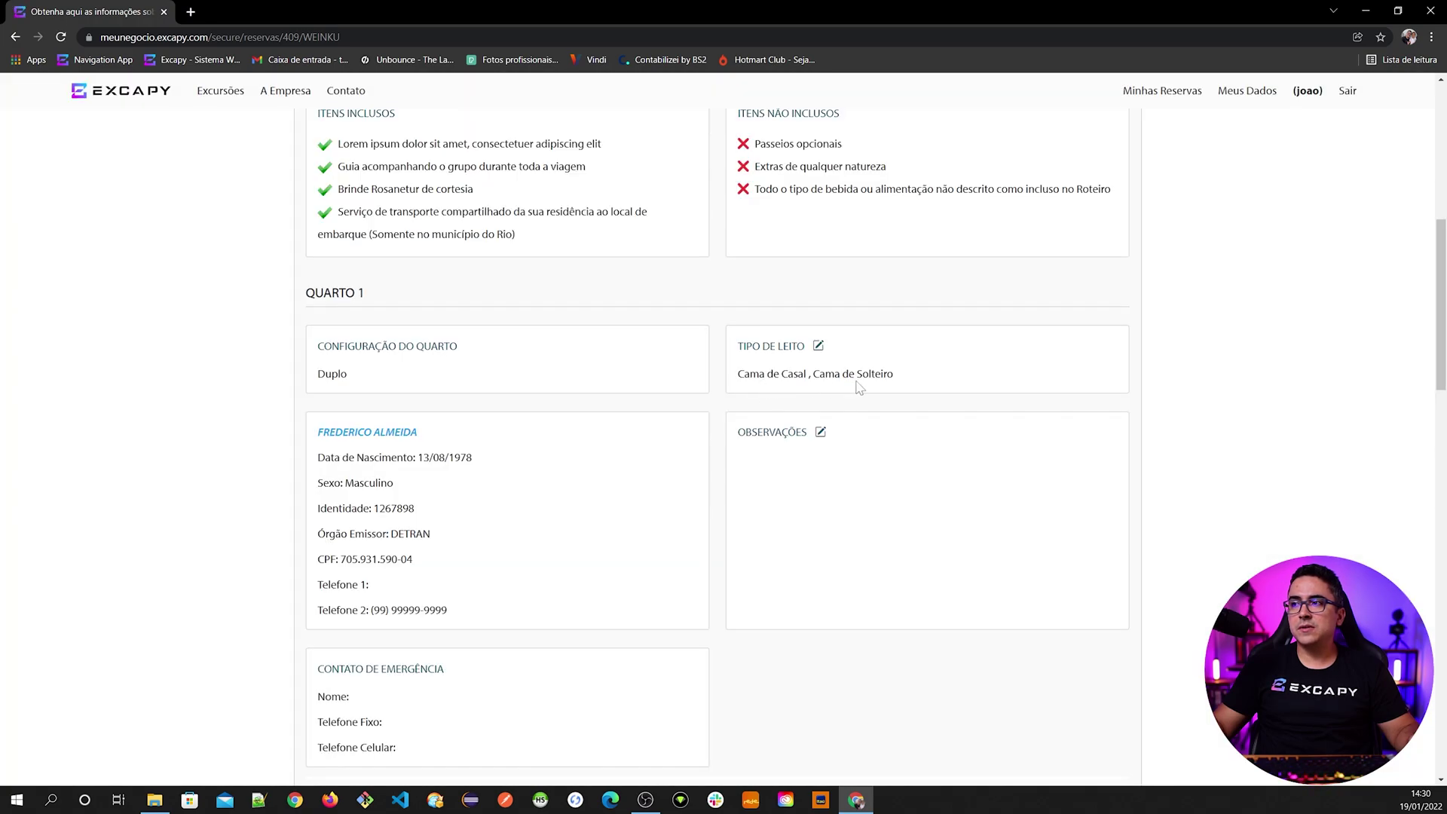
pyautogui.click(818, 345)
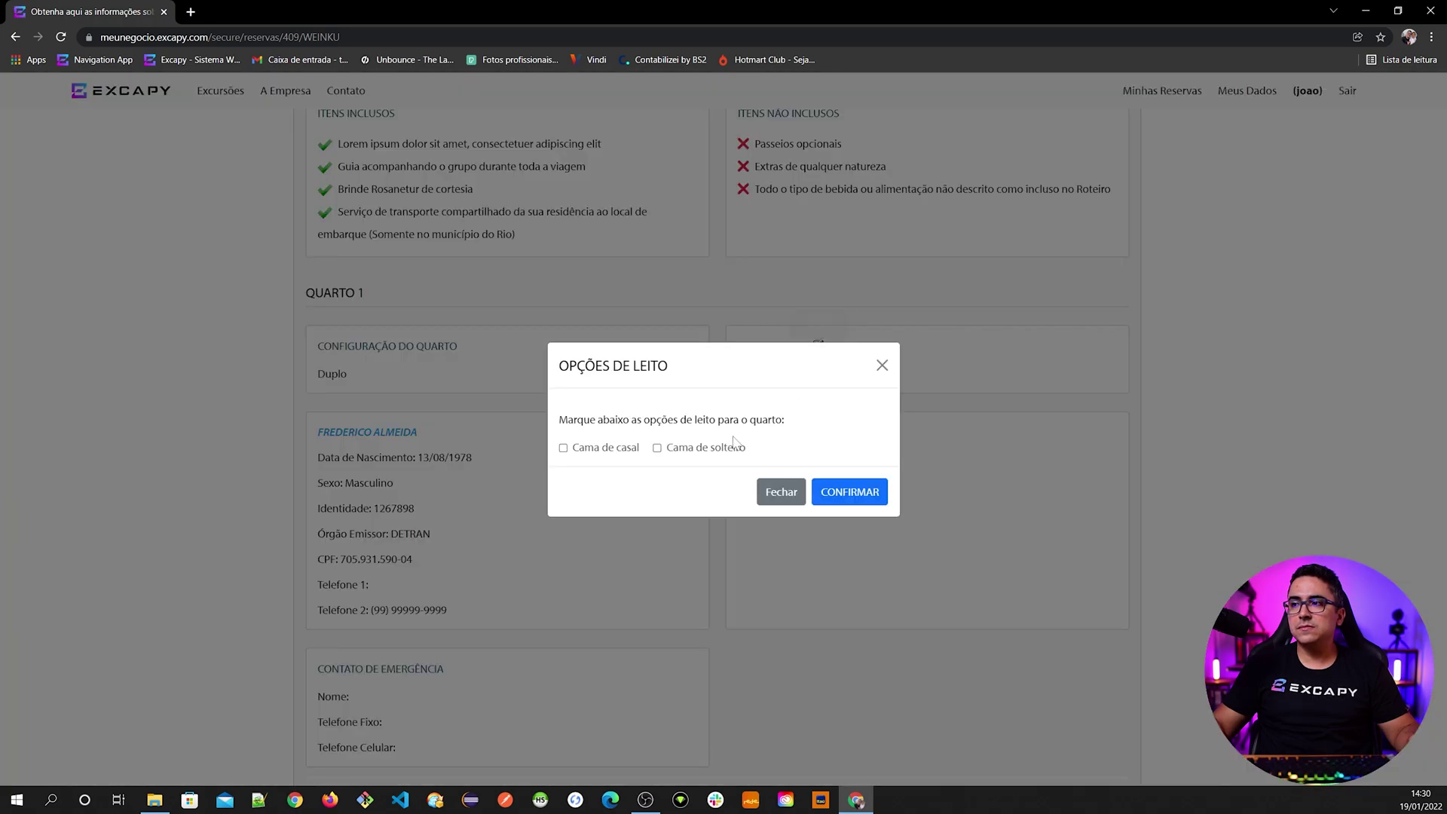
pyautogui.click(614, 450)
pyautogui.click(837, 494)
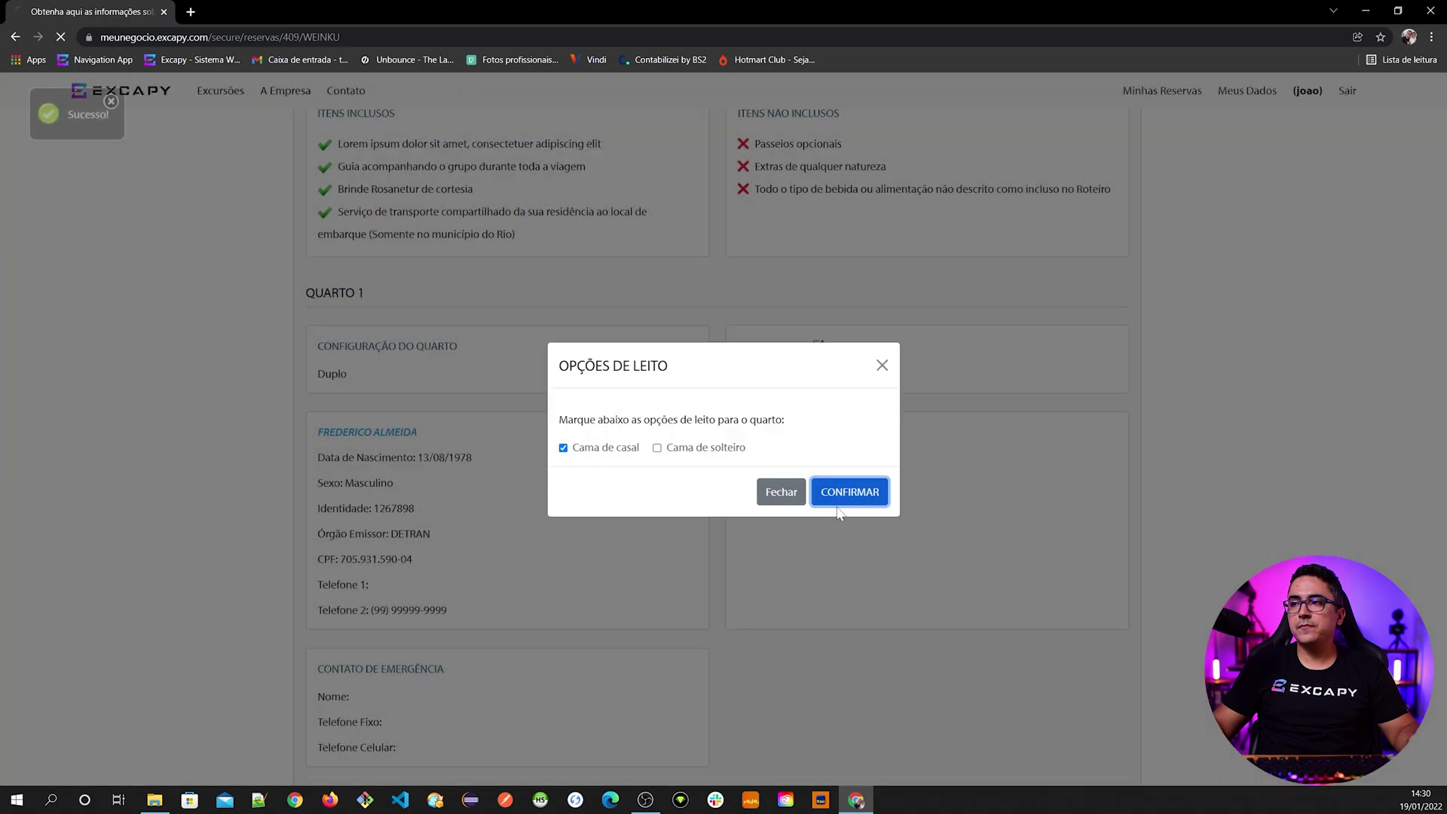
# - Open the Observações editor for the first guest
pyautogui.scroll(-2, 852, 527)
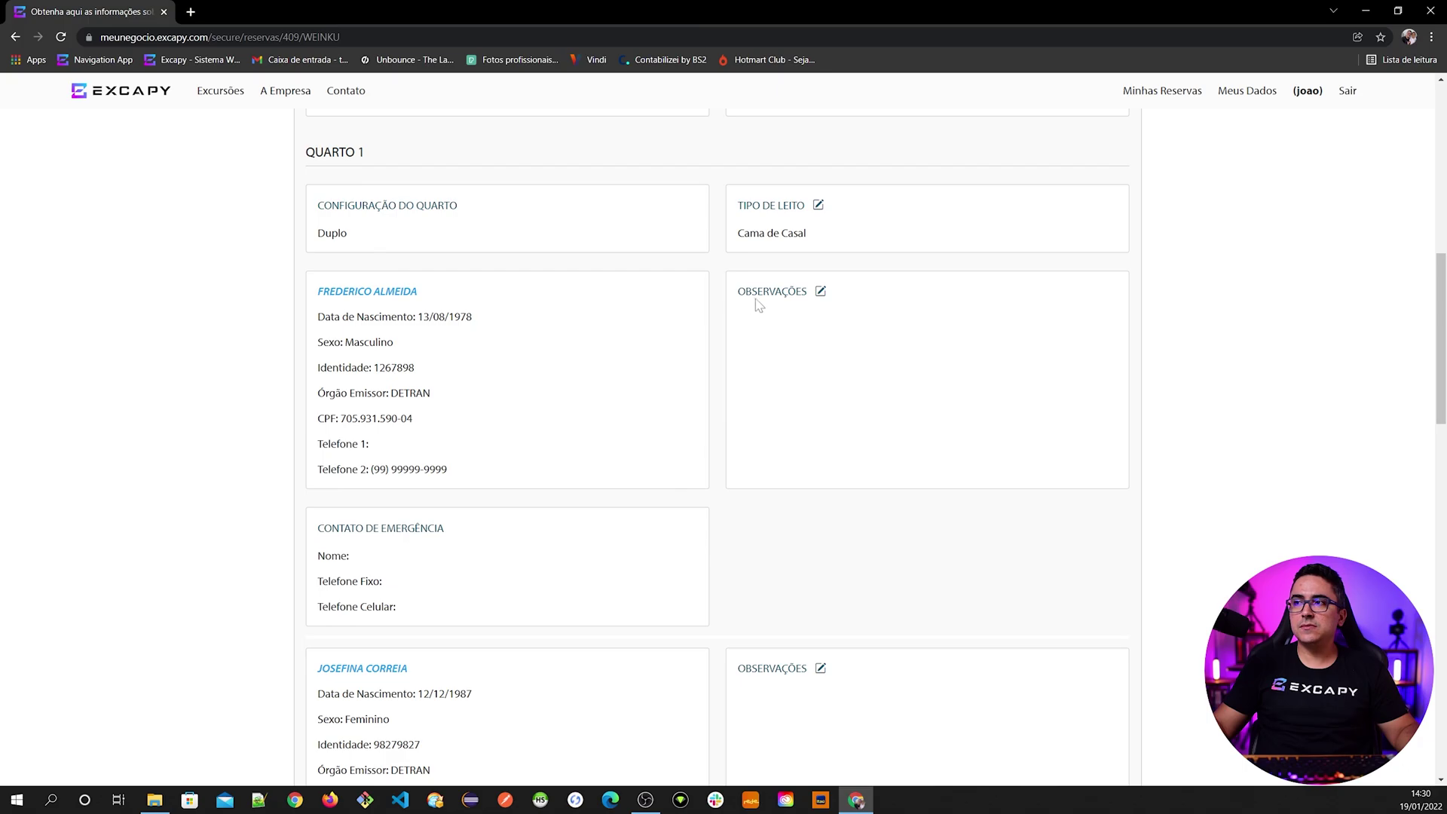
pyautogui.scroll(-2, 869, 585)
pyautogui.scroll(3, 860, 601)
pyautogui.click(820, 363)
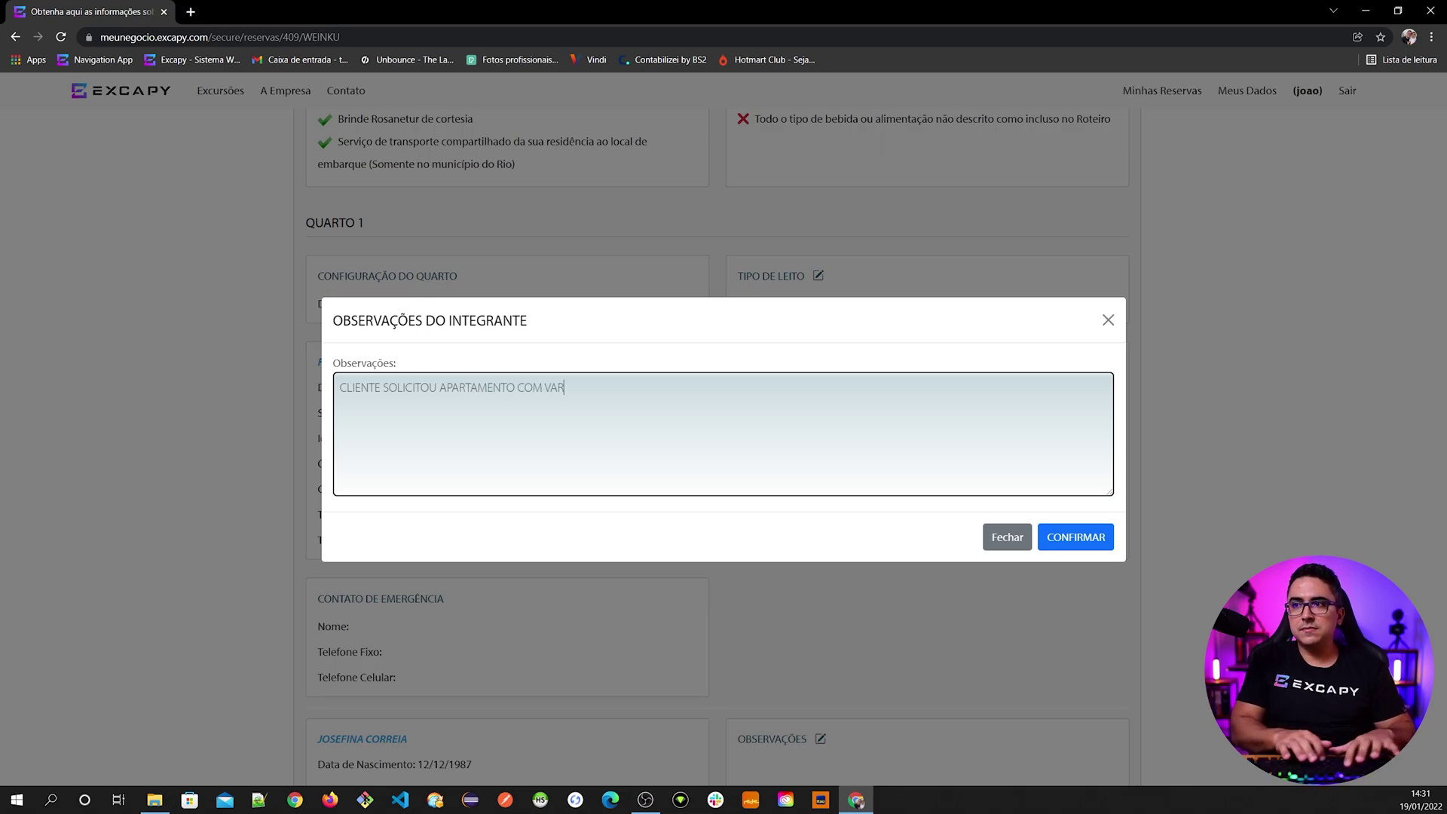
# - Save the first guest's note 'CLIENTE SOLICITOU APARTAMENTO COM VARANDA' and look through the guest cards
pyautogui.click(1063, 540)
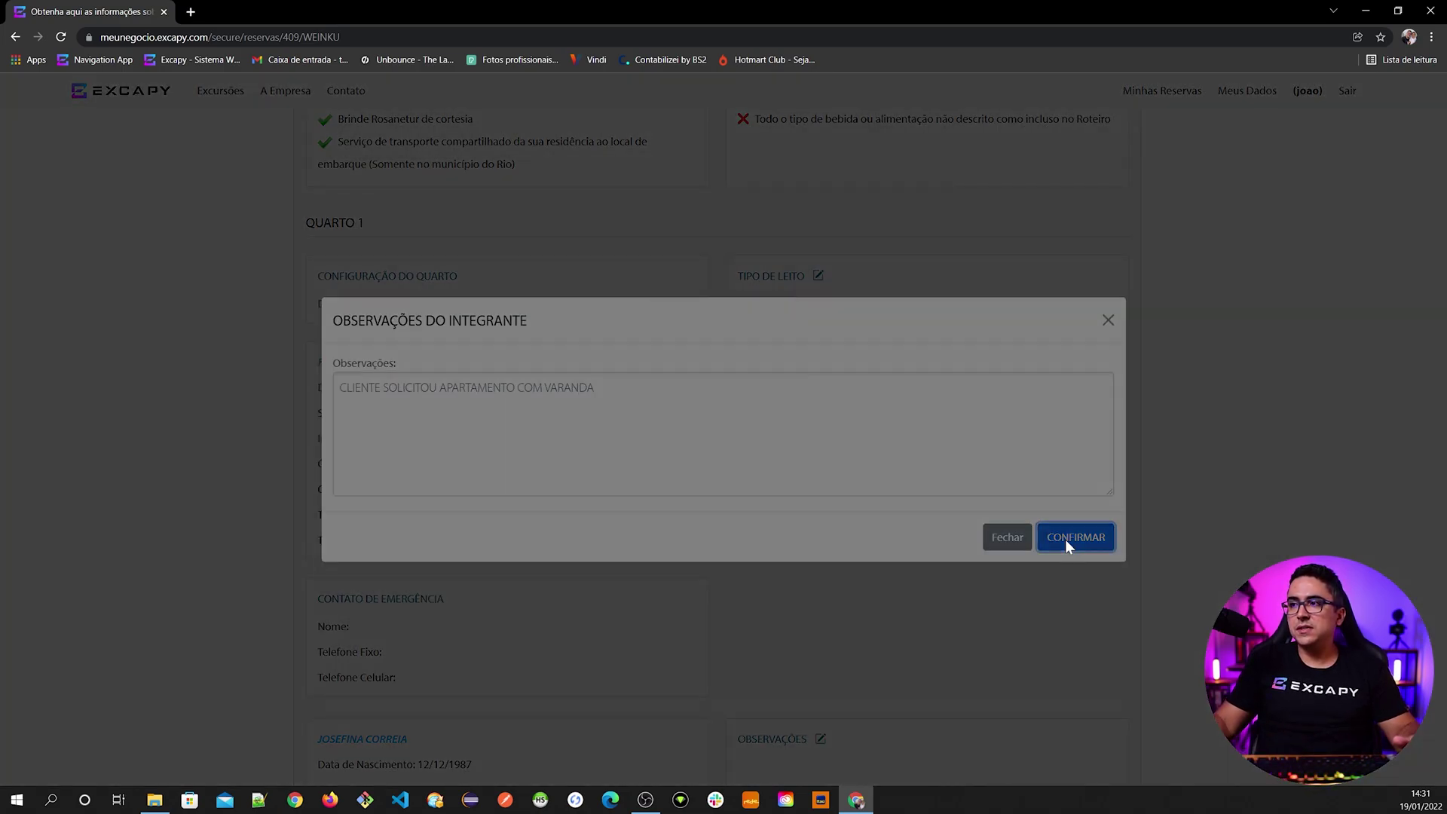
pyautogui.scroll(-4, 839, 486)
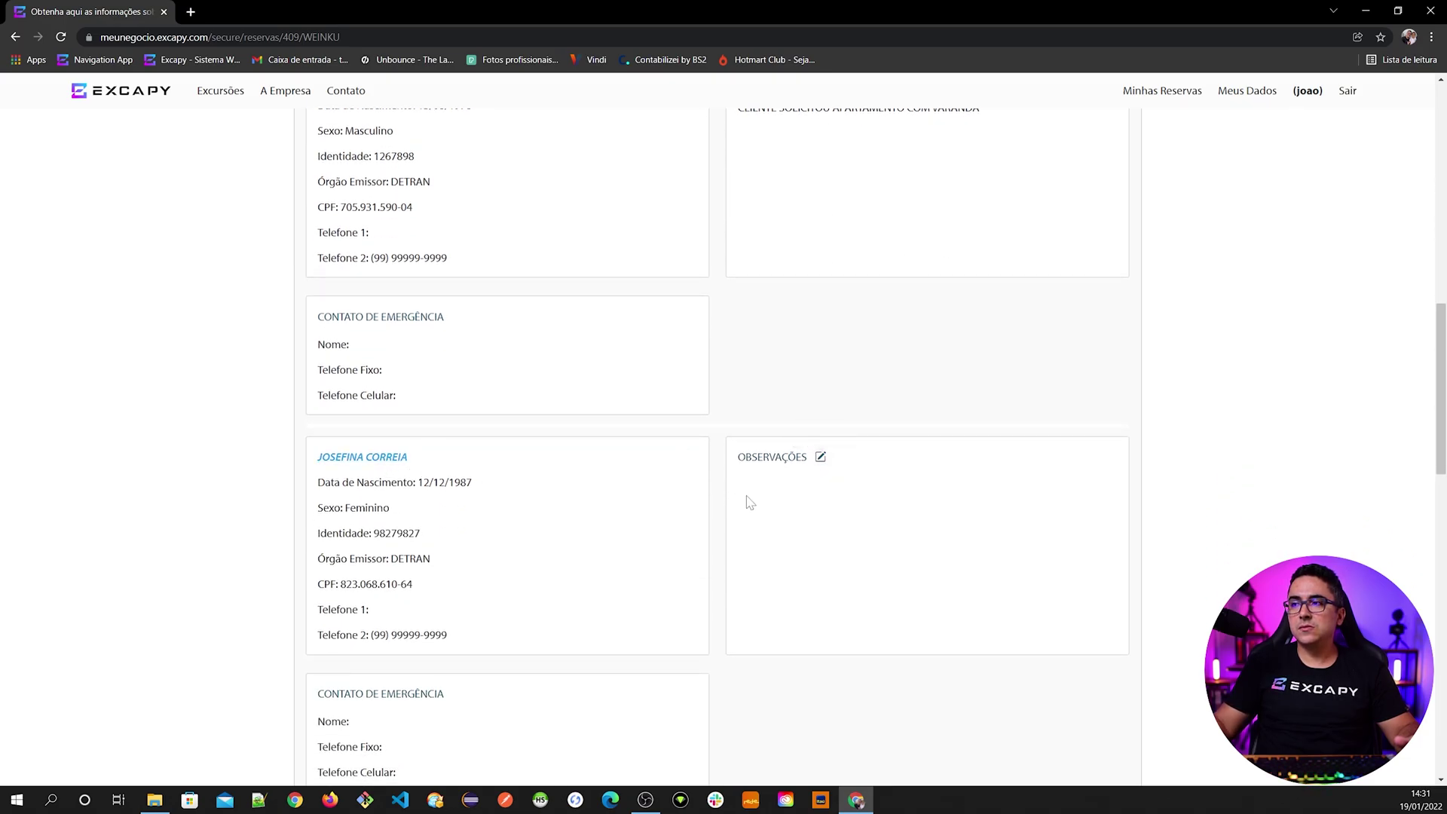
pyautogui.scroll(-3, 750, 503)
pyautogui.scroll(-1, 421, 527)
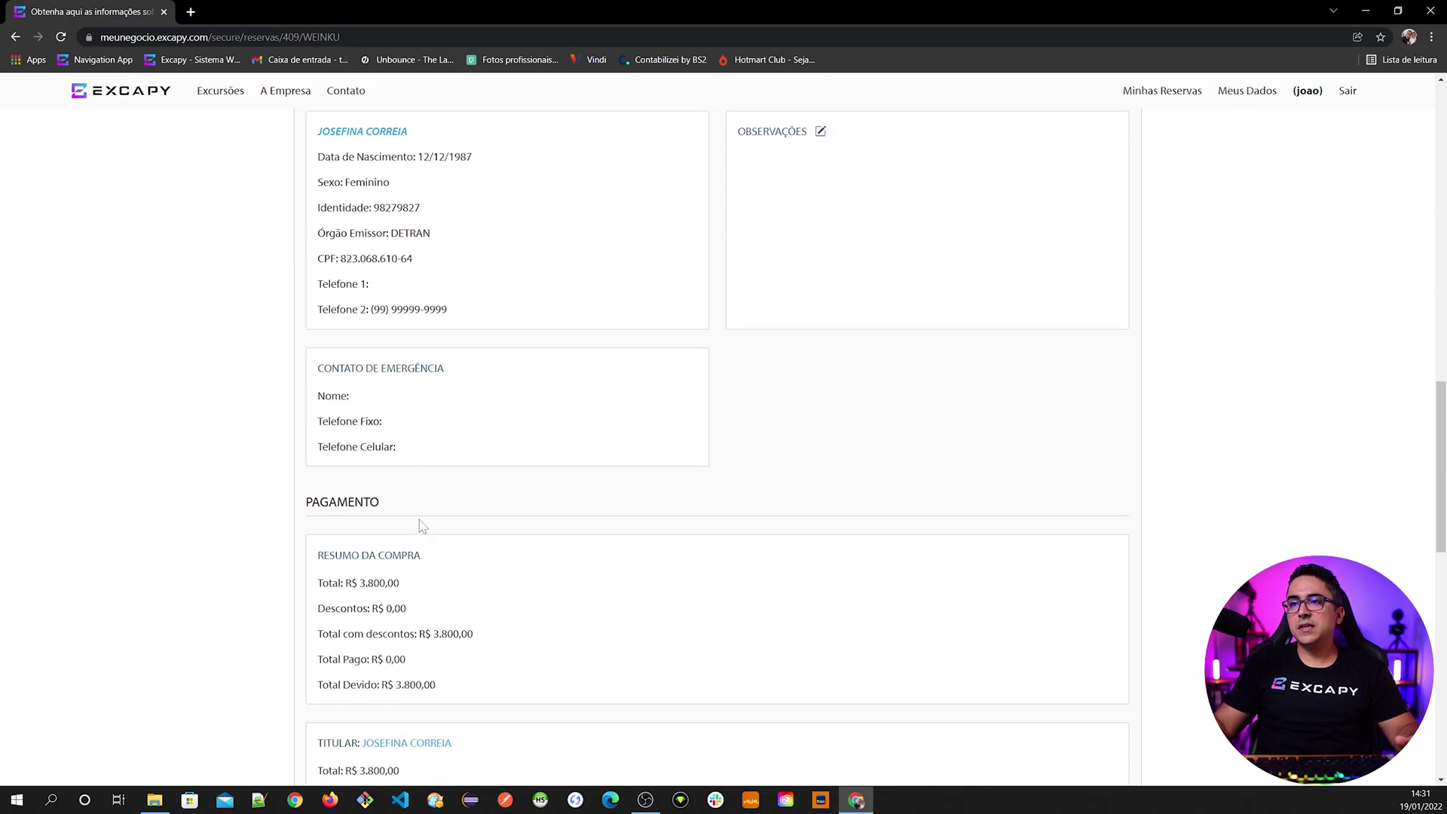
pyautogui.scroll(3, 419, 526)
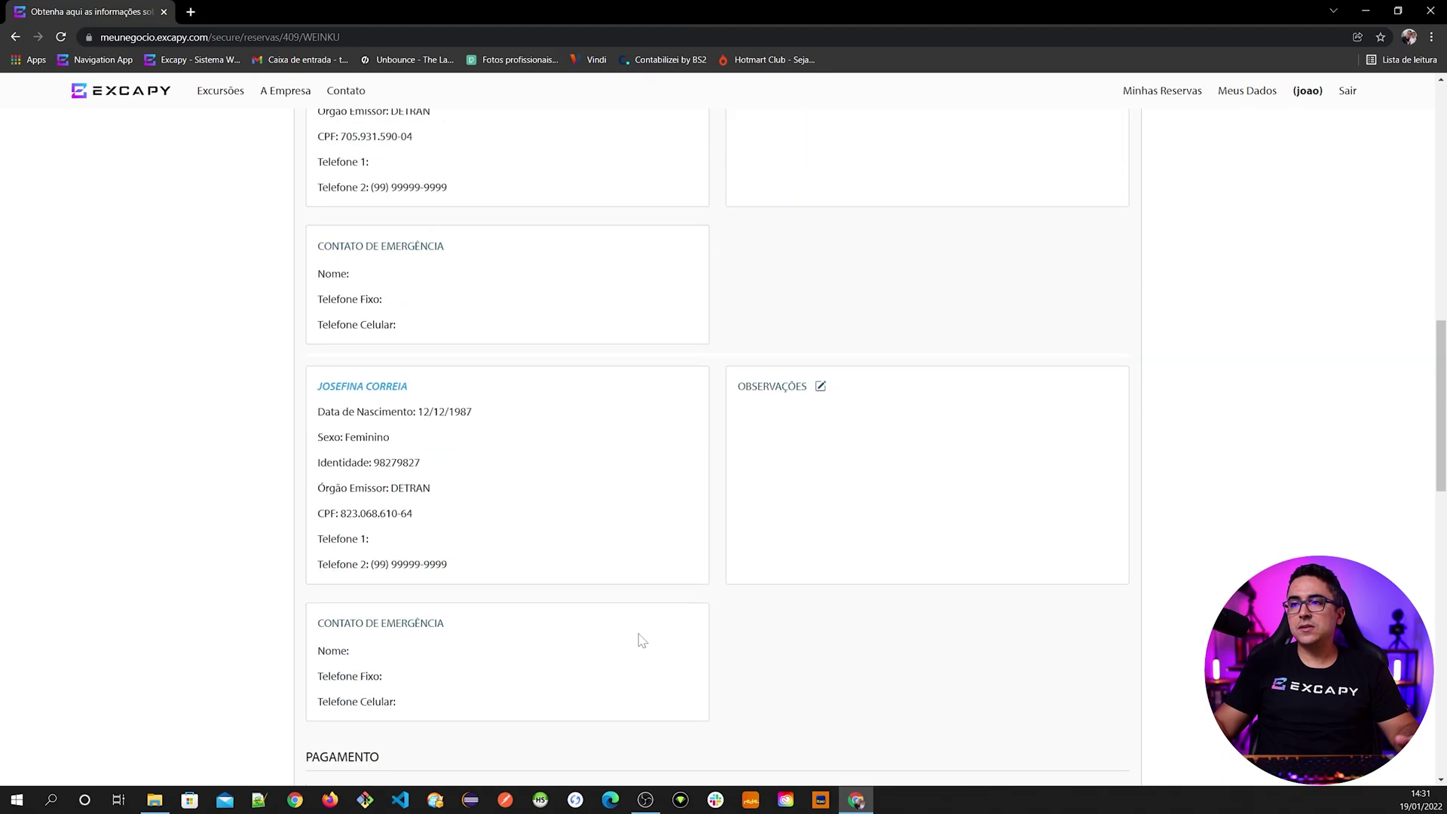
pyautogui.keyDown('ctrl'); pyautogui.click(353, 389); pyautogui.keyUp('ctrl')
pyautogui.click(256, 13)
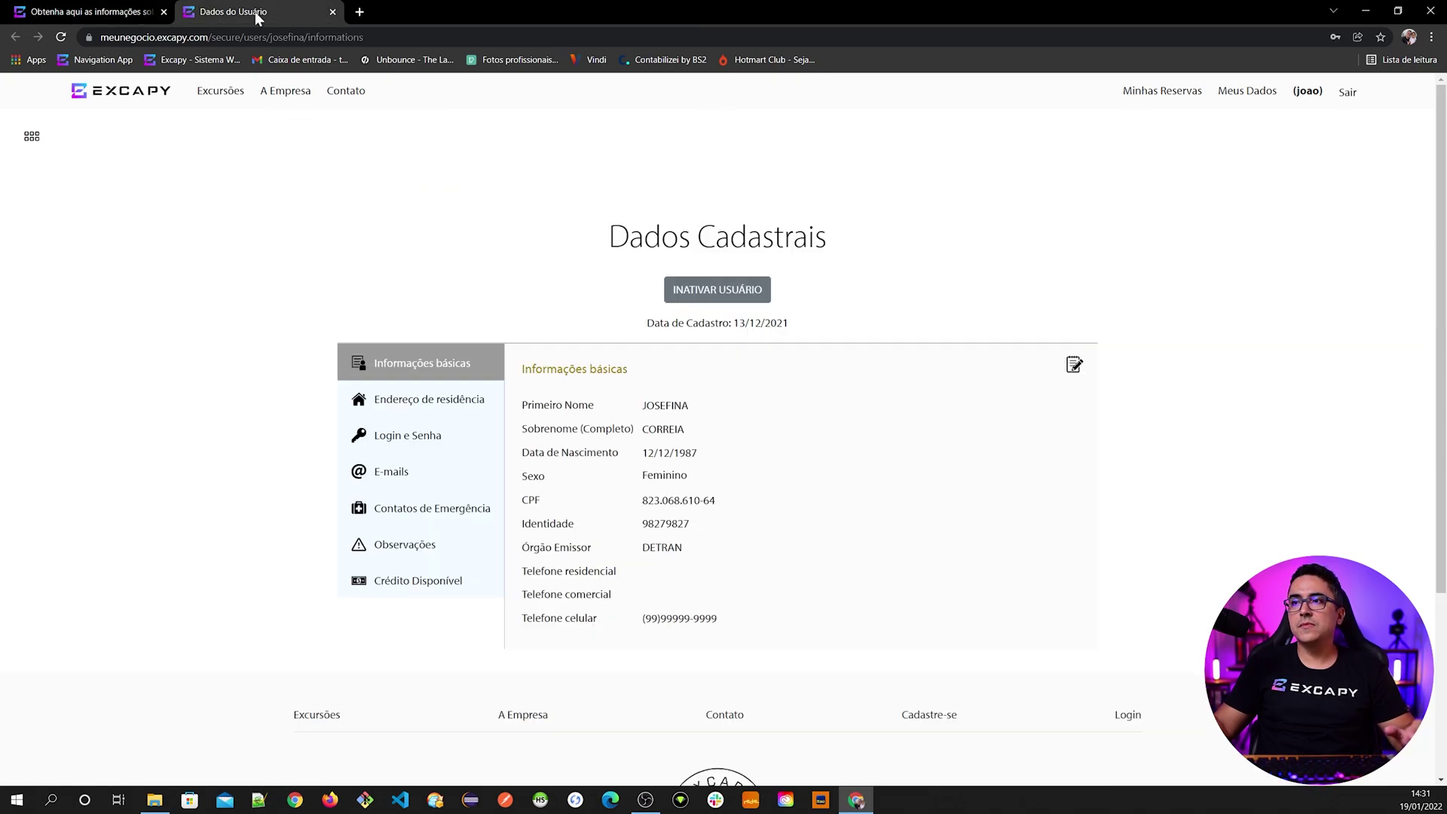
pyautogui.click(431, 515)
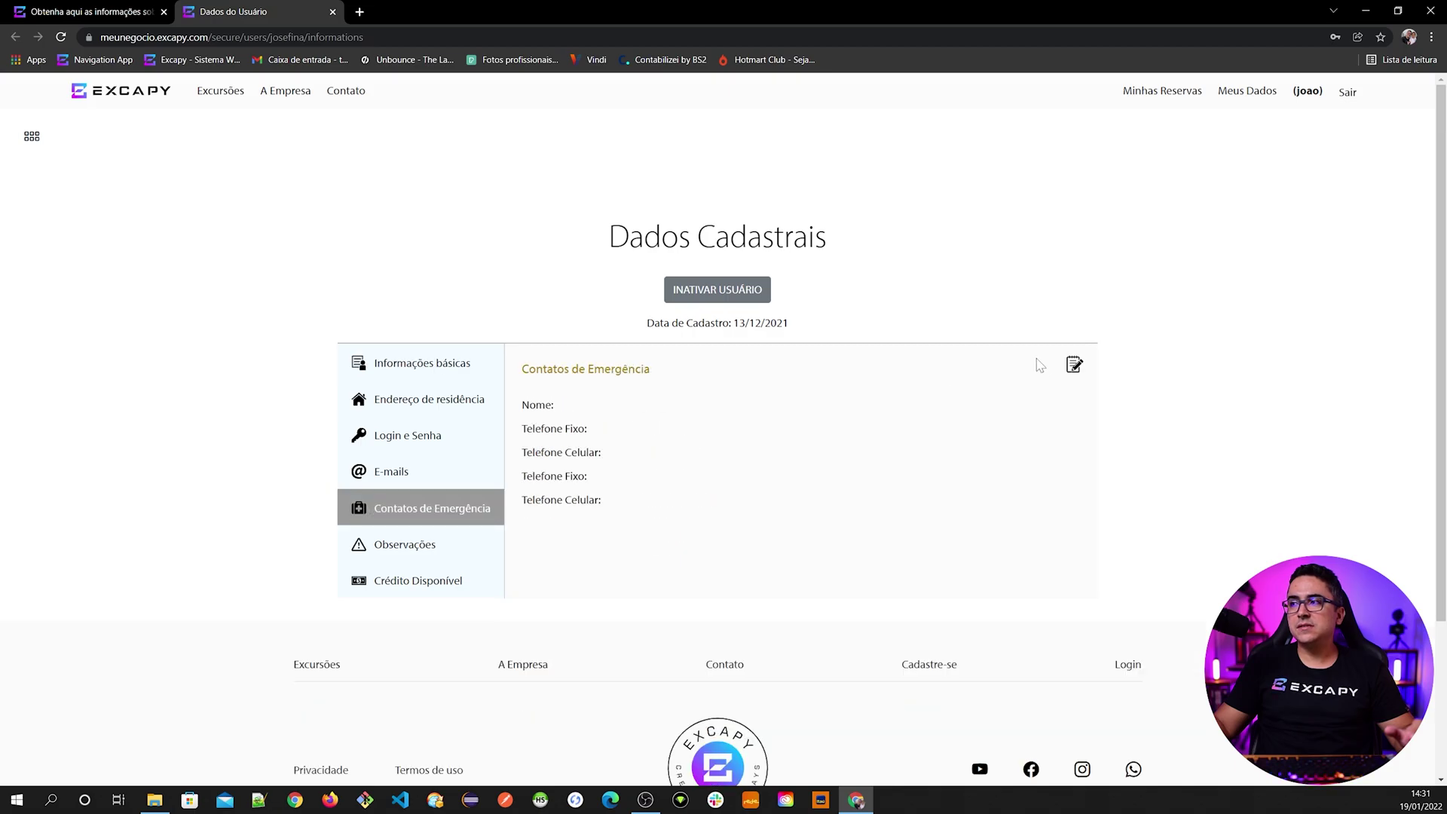
pyautogui.click(1074, 364)
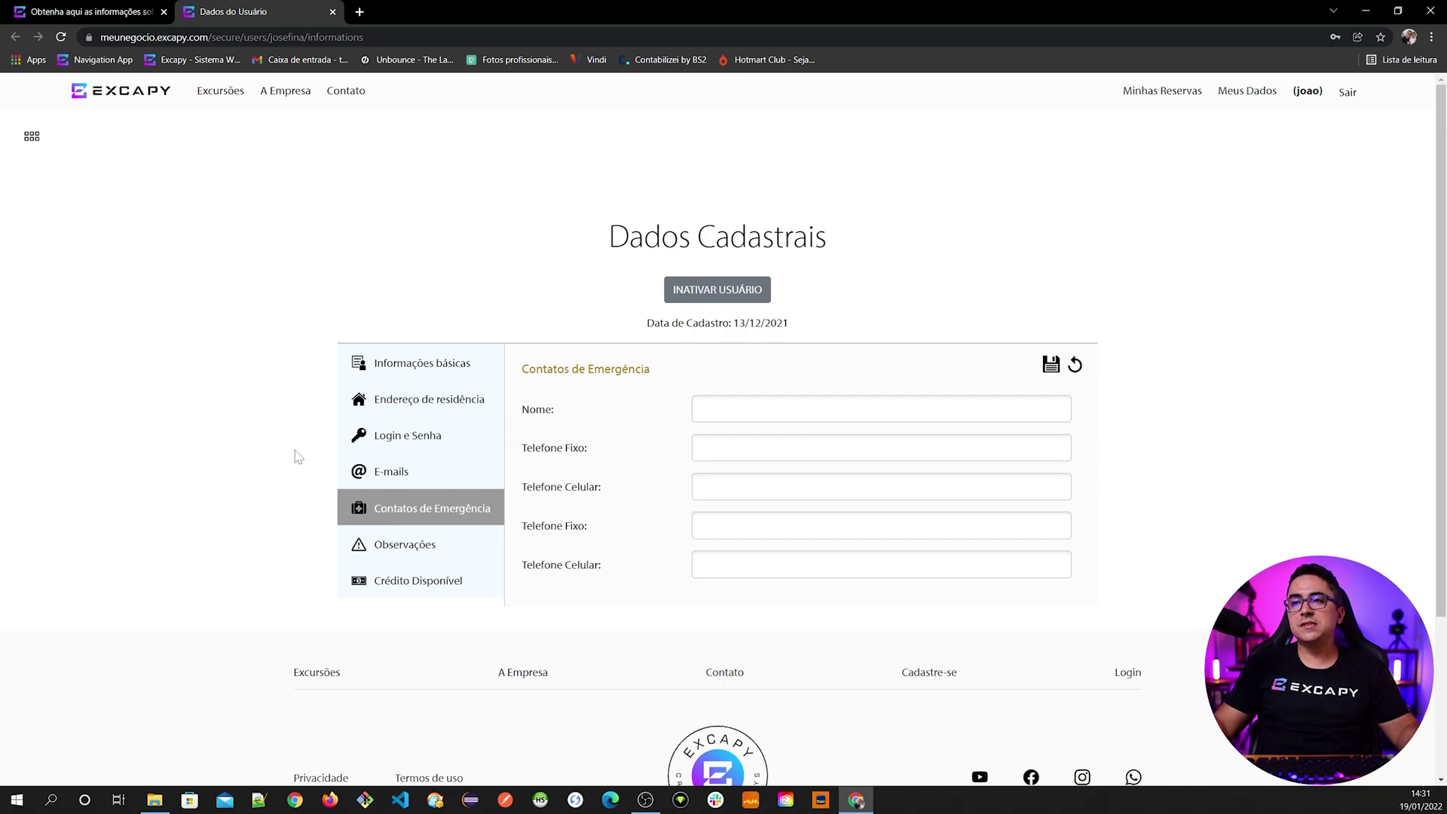
pyautogui.click(390, 367)
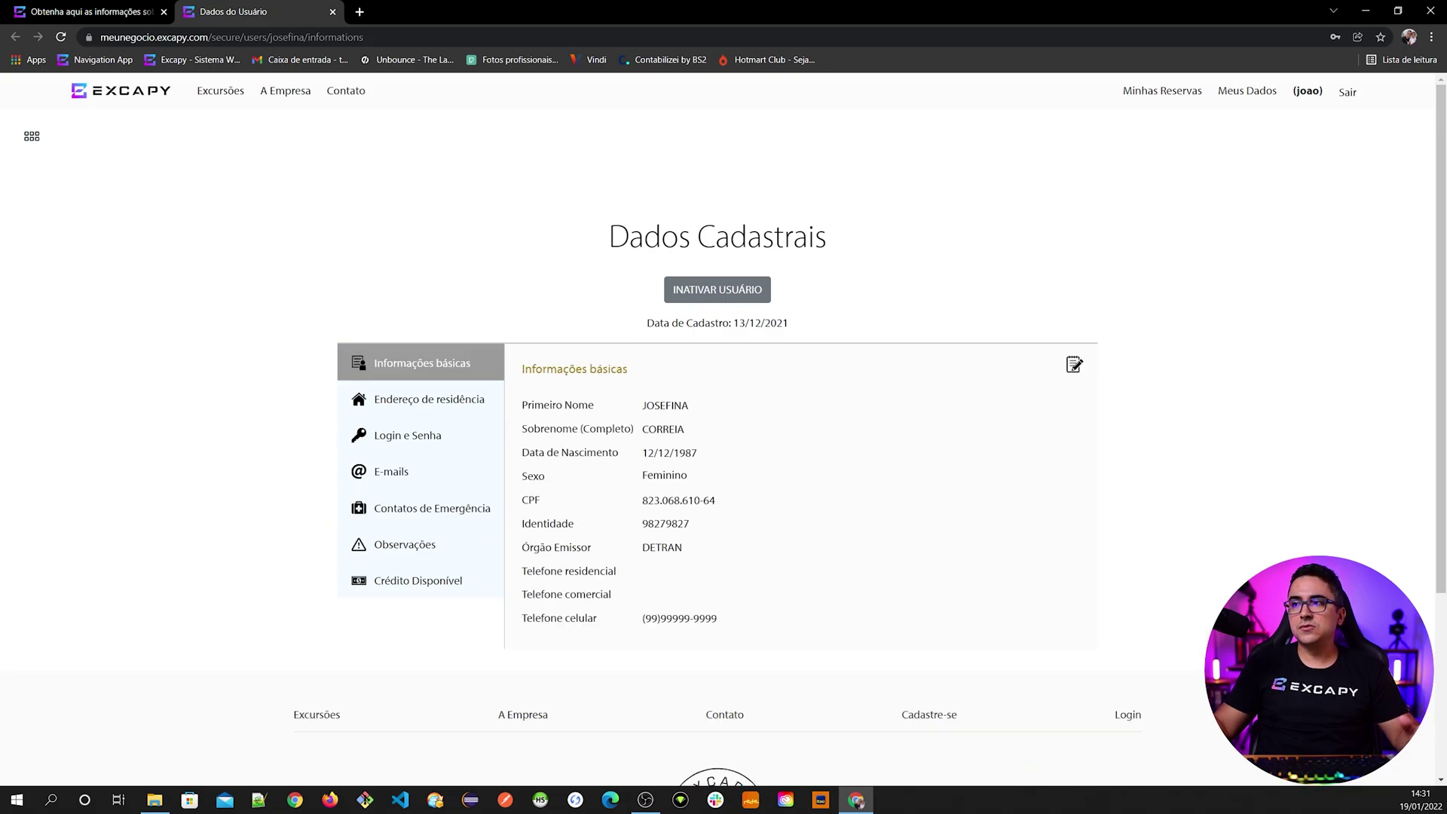
pyautogui.click(332, 12)
pyautogui.scroll(6, 367, 450)
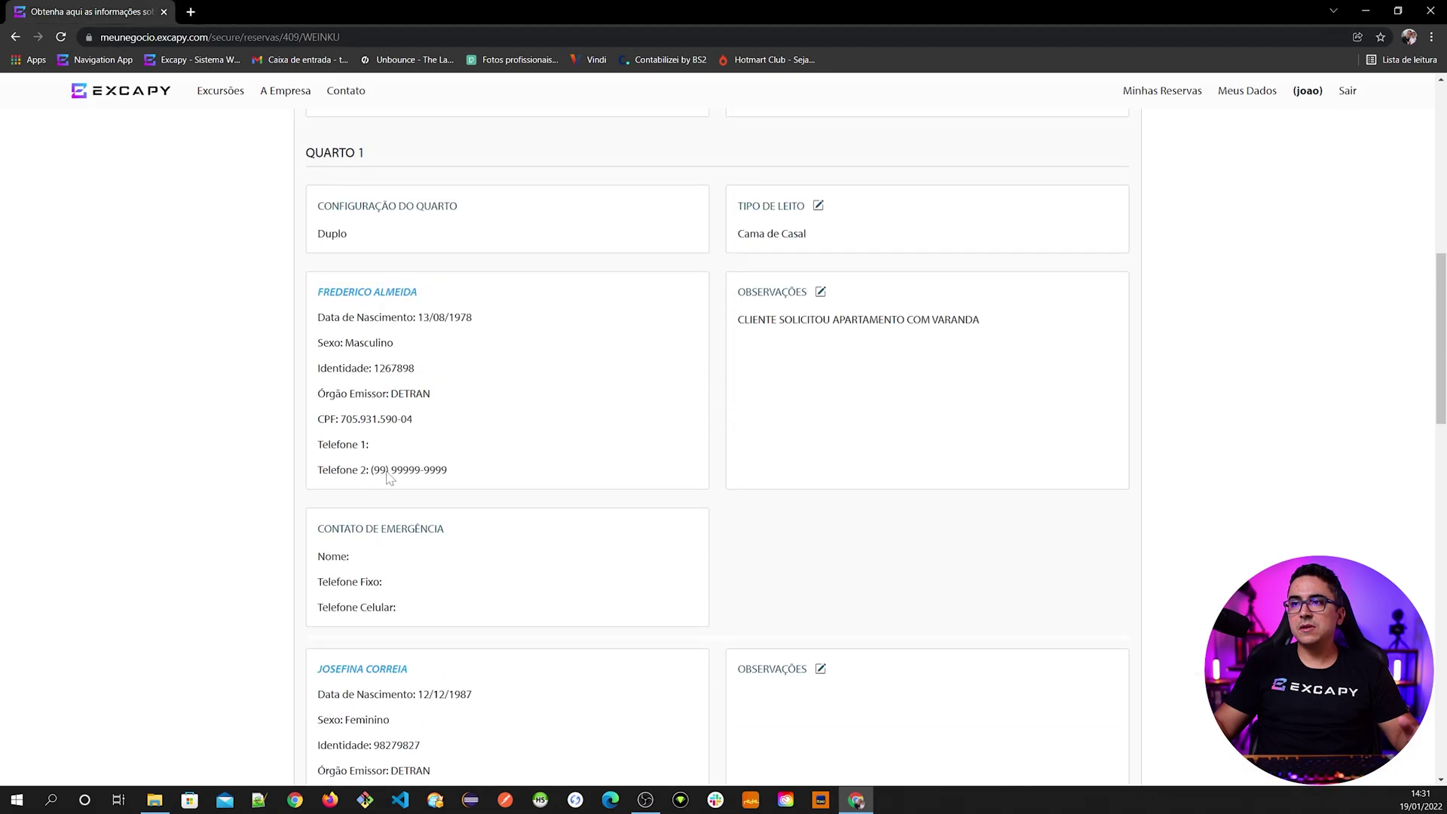
pyautogui.middleClick(371, 442)
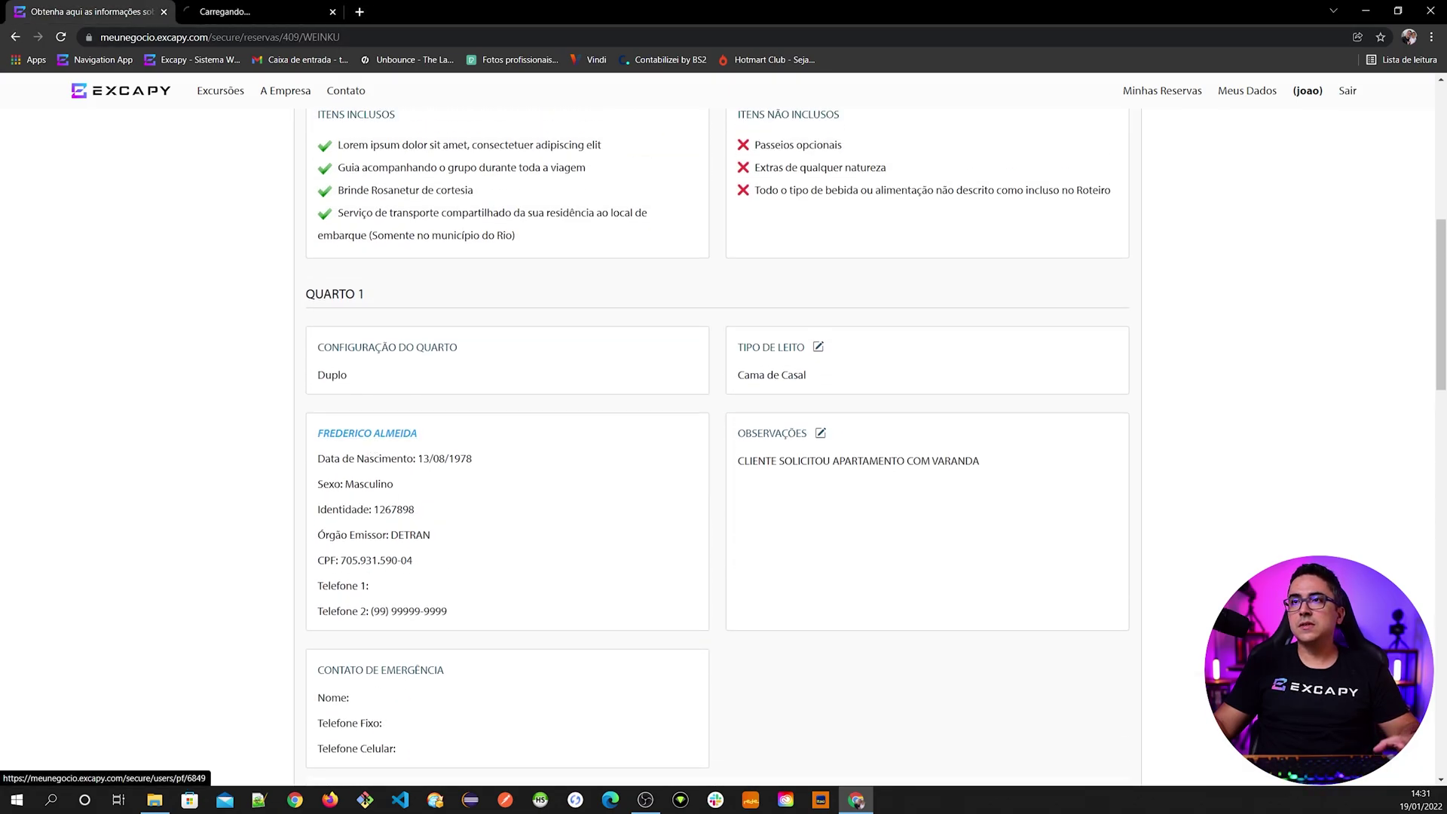
pyautogui.click(234, 14)
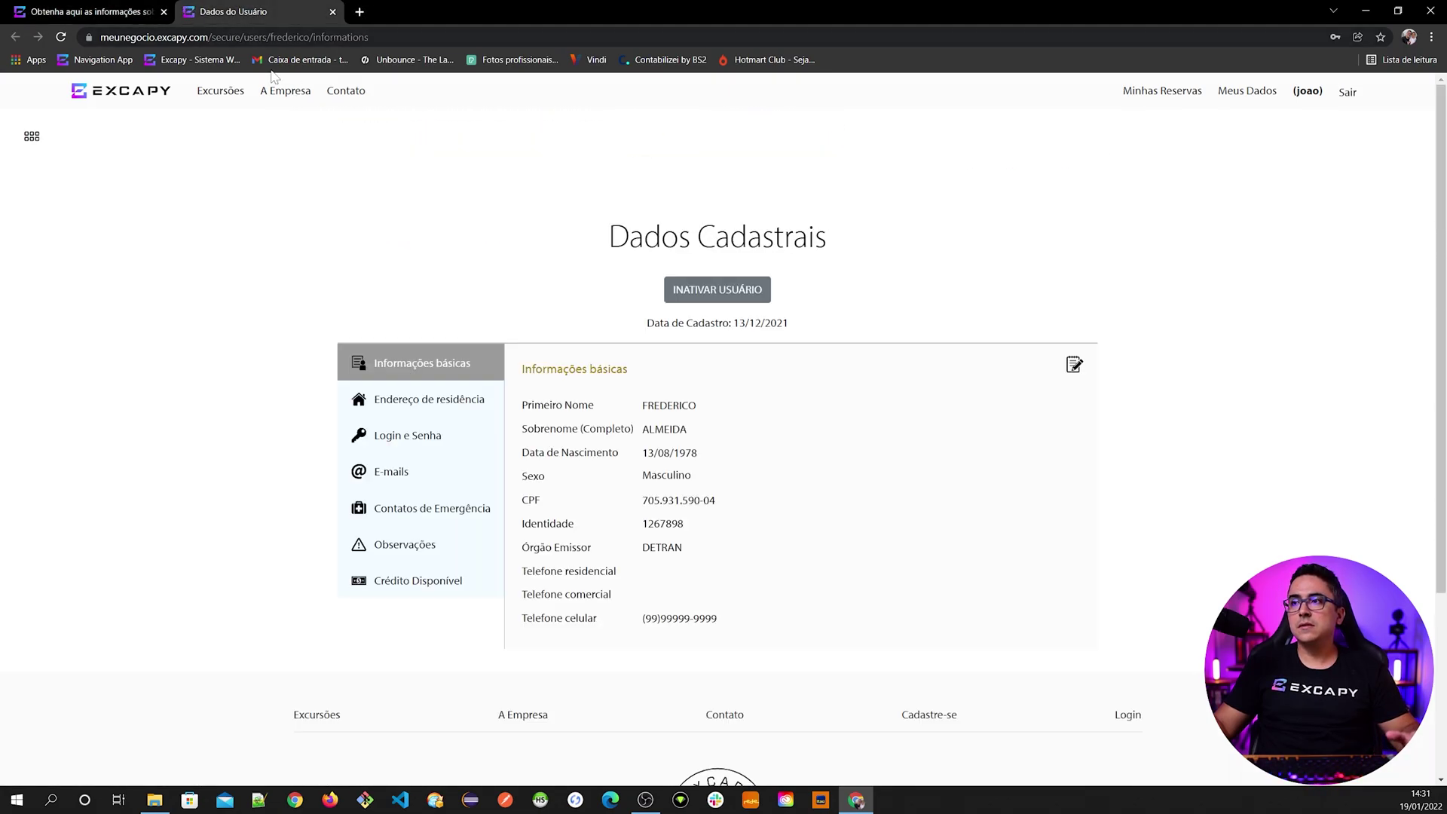
pyautogui.click(404, 510)
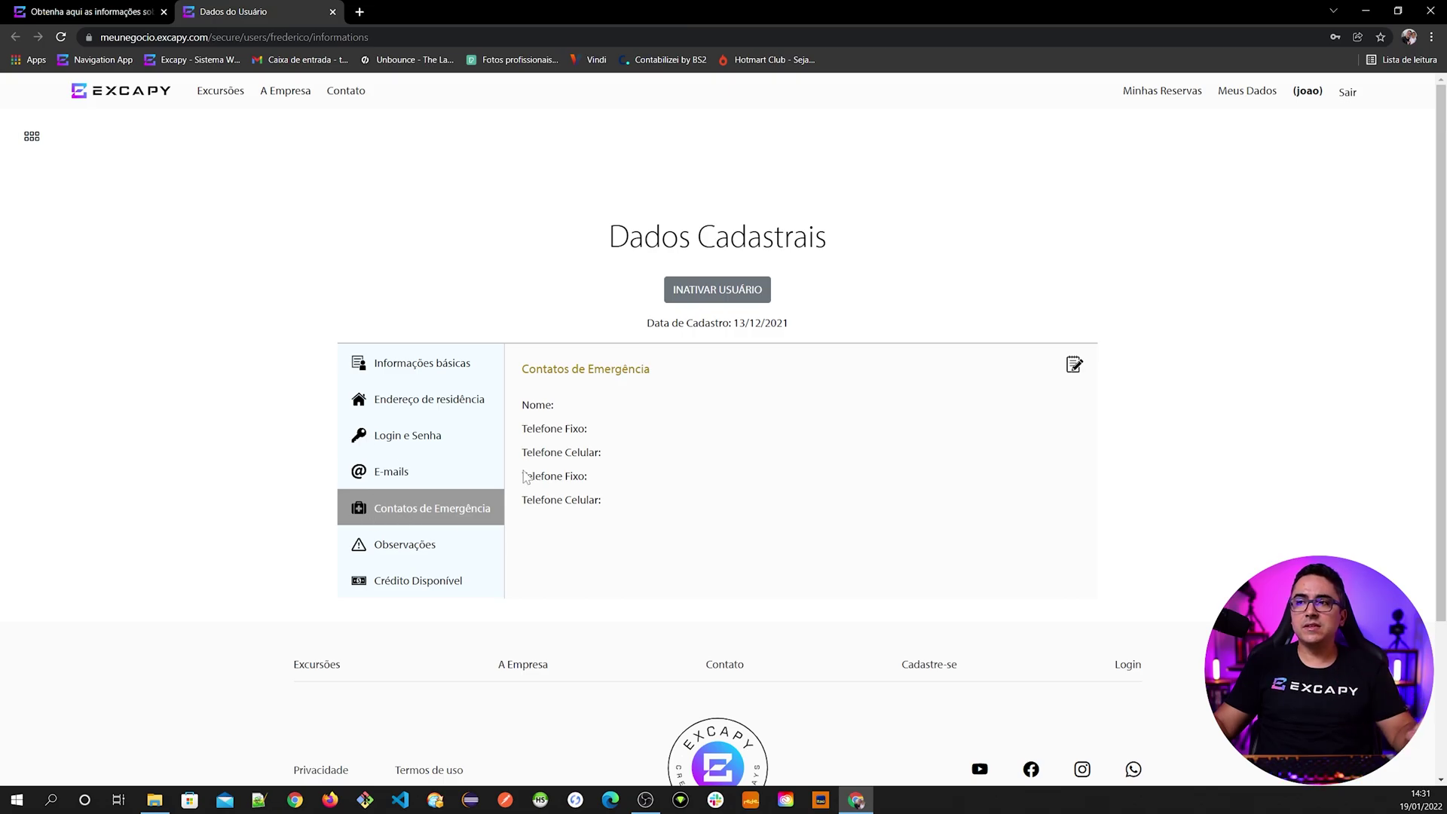
pyautogui.click(332, 11)
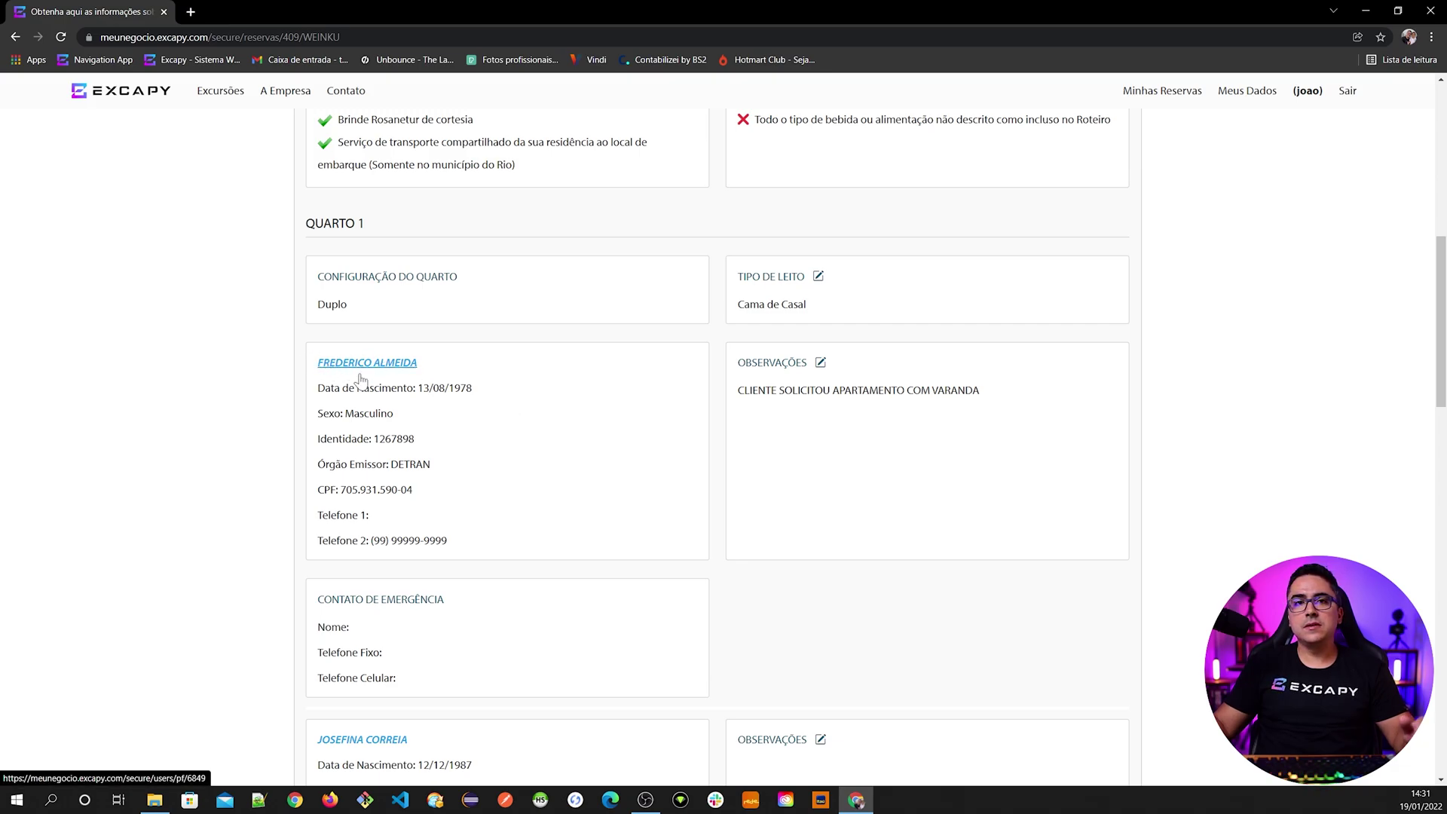
# - Open the guest's transfer pickup address, view registered addresses, and close without choosing
pyautogui.scroll(-2, 430, 494)
pyautogui.scroll(-2, 430, 494)
pyautogui.scroll(-3, 500, 590)
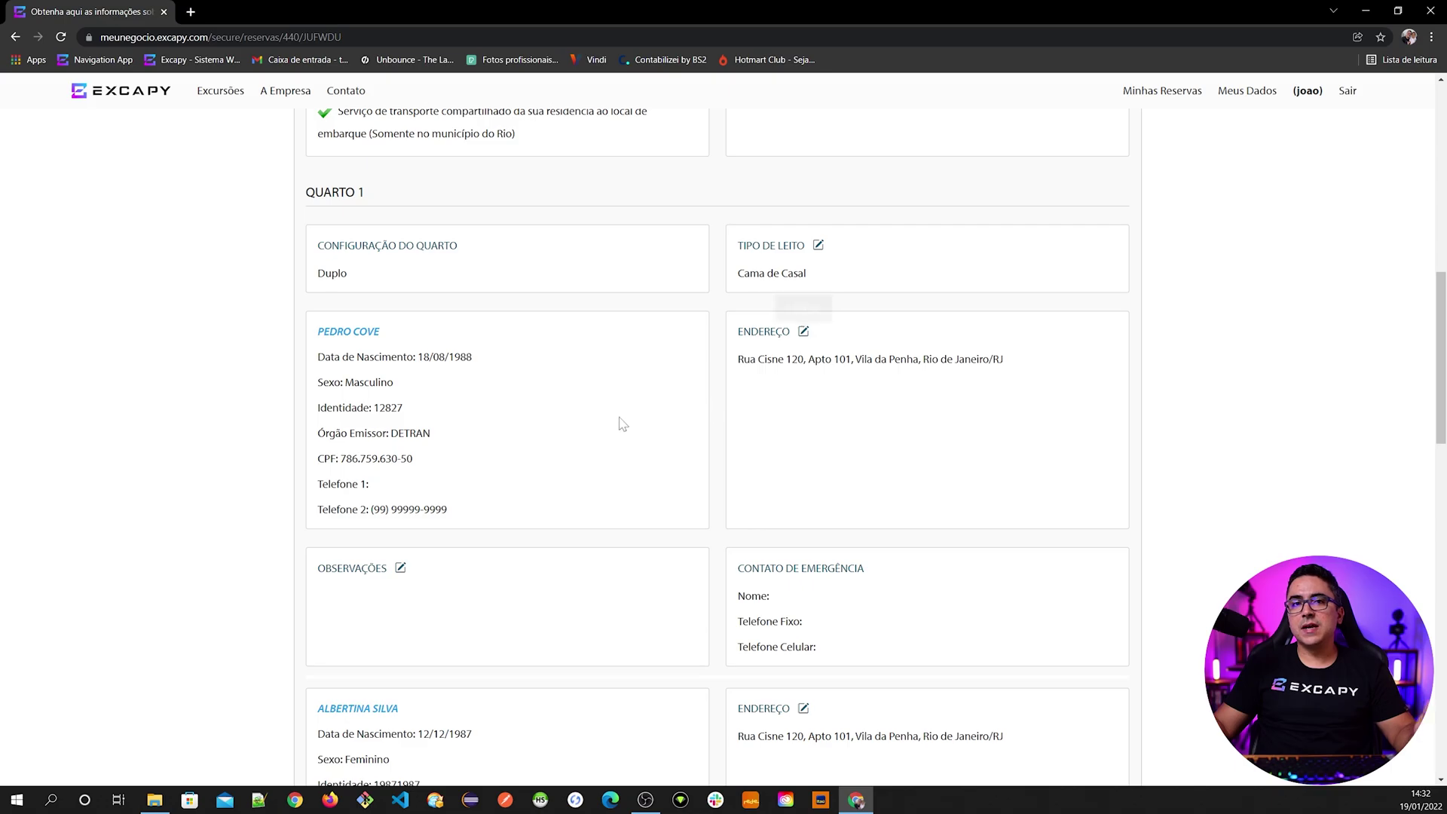
pyautogui.click(803, 333)
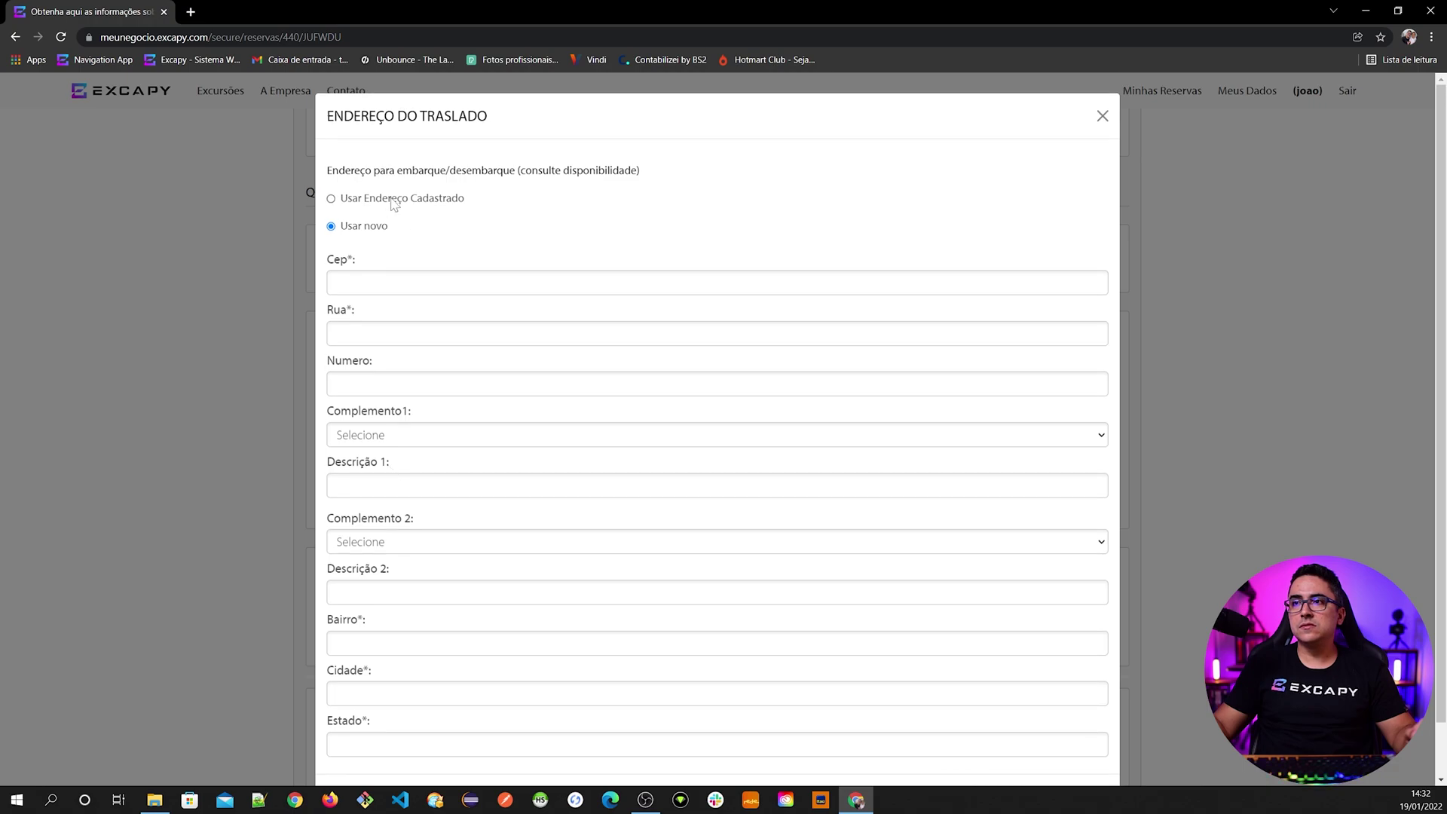
pyautogui.click(419, 199)
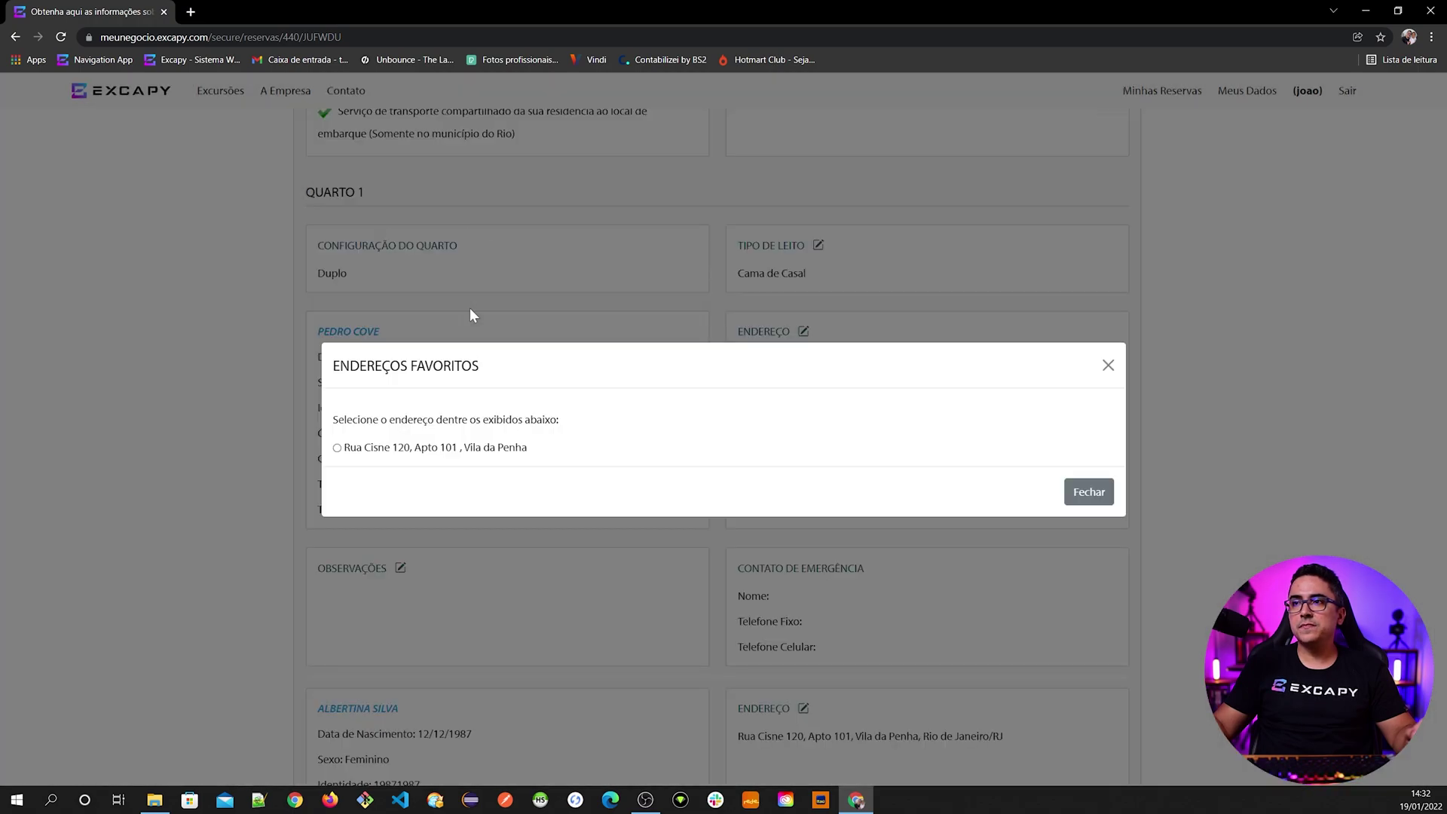
pyautogui.click(1087, 494)
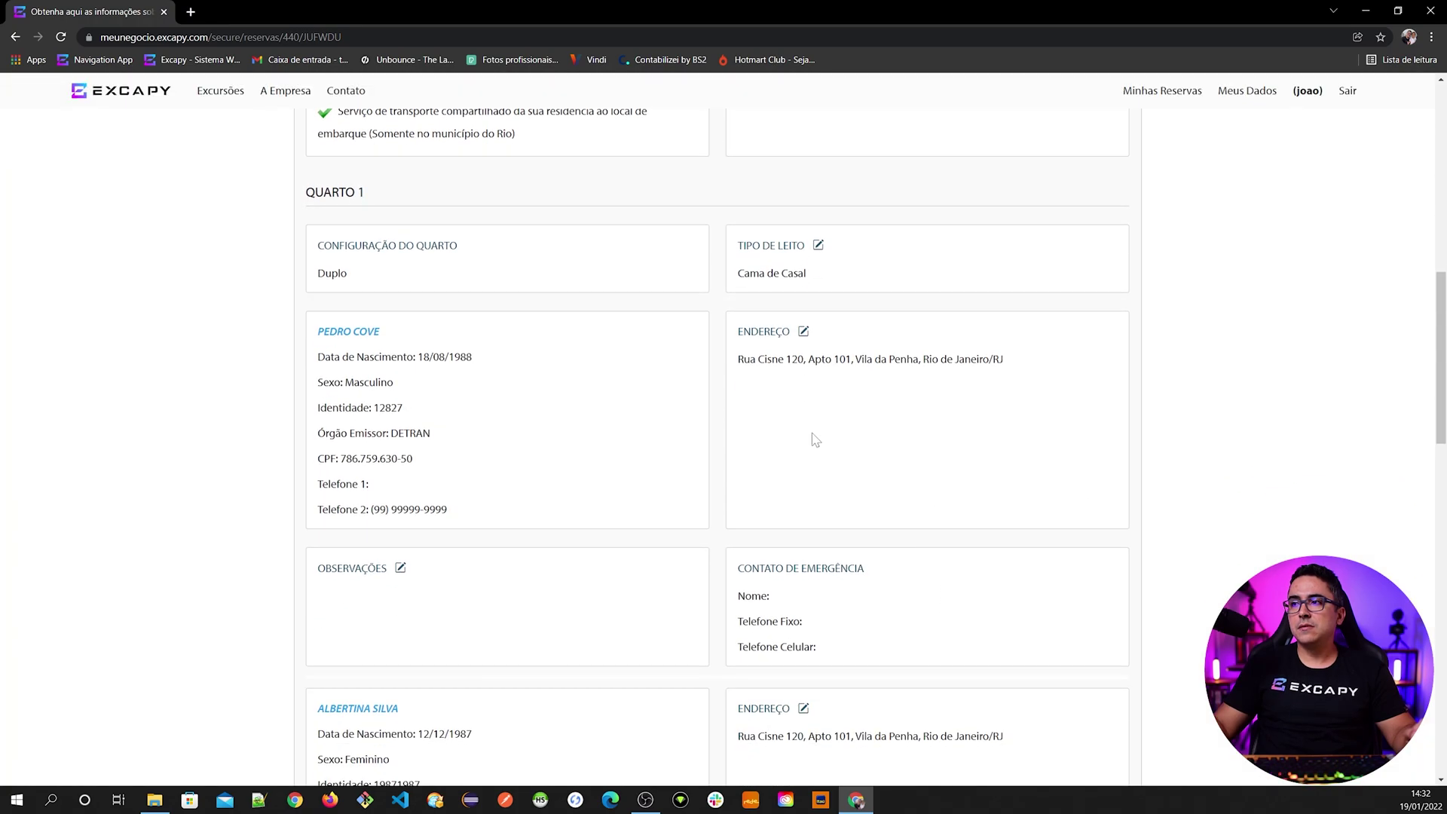
# - Open another passenger's transfer address form, close it unchanged, and return to the reservation top
pyautogui.scroll(-5, 523, 556)
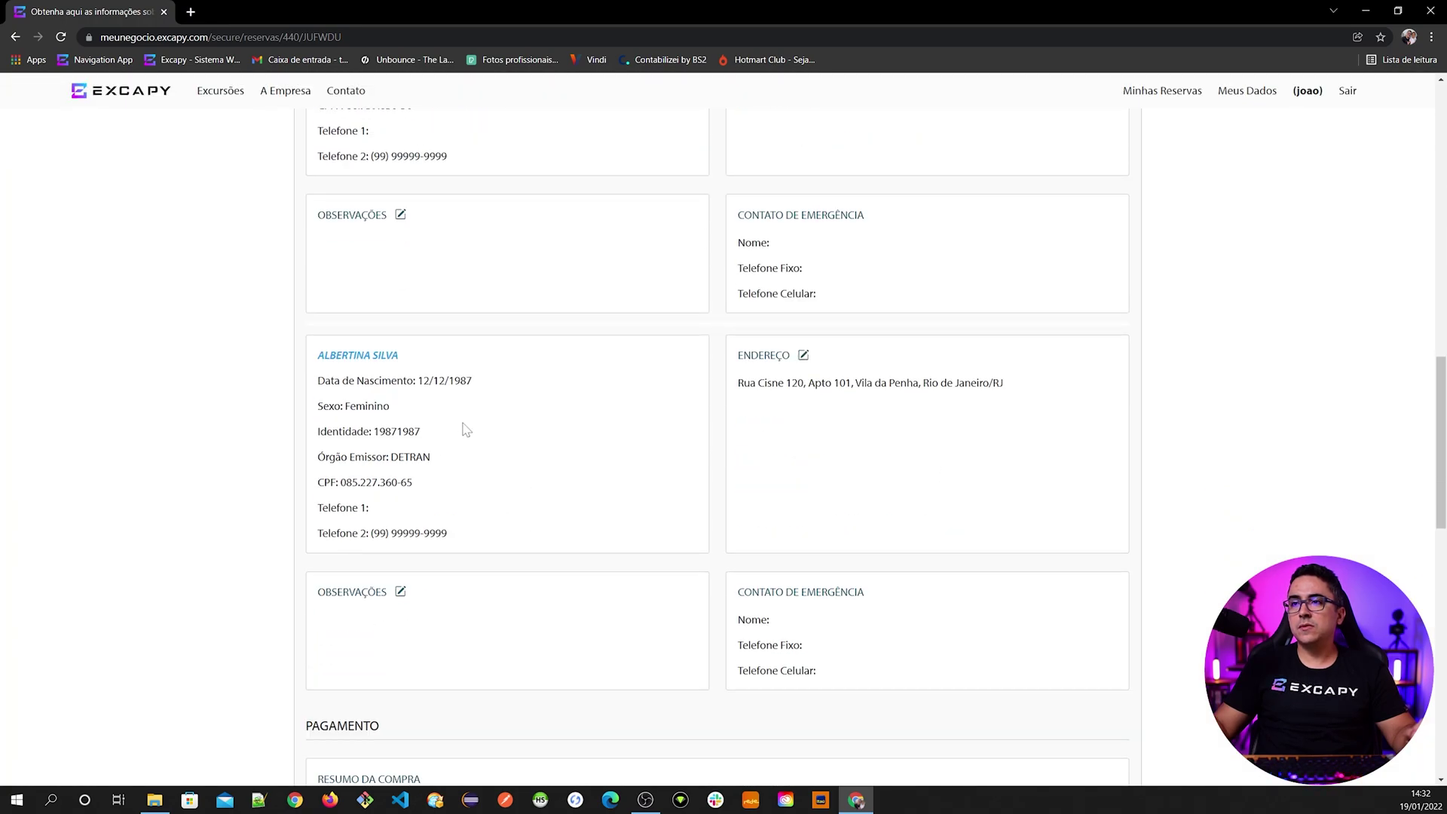
pyautogui.click(803, 355)
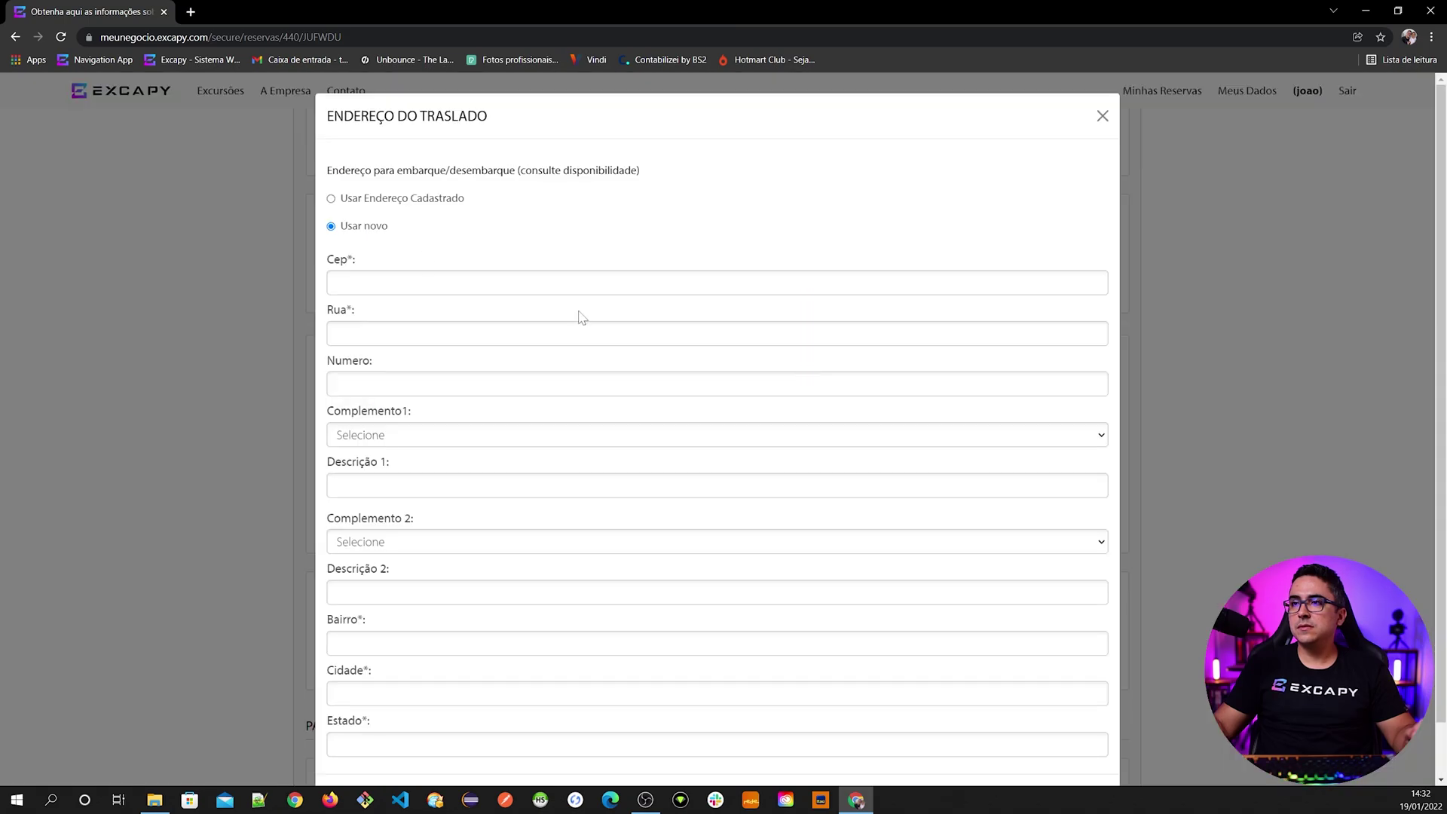
pyautogui.click(1103, 116)
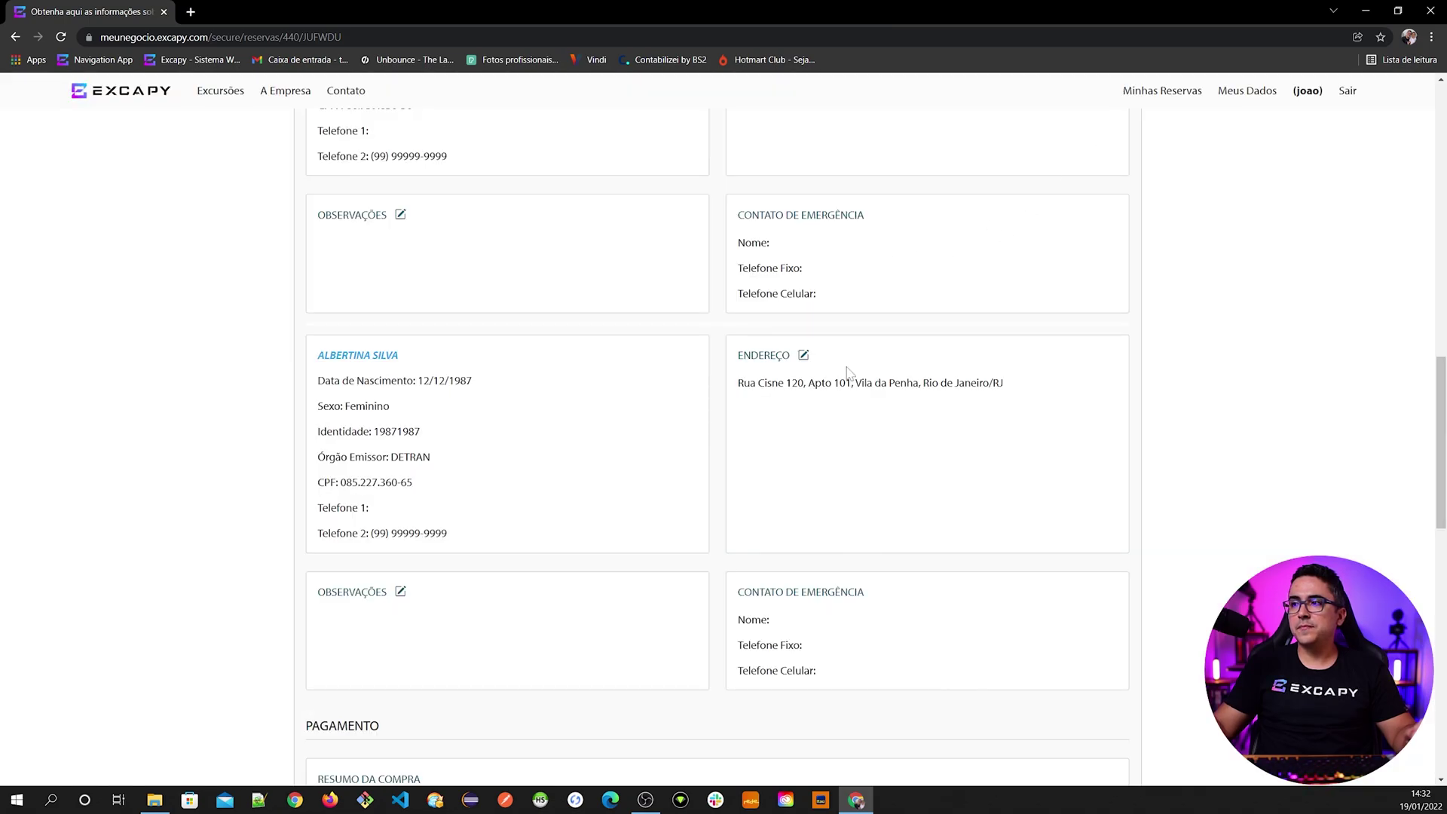
pyautogui.scroll(-9, 490, 409)
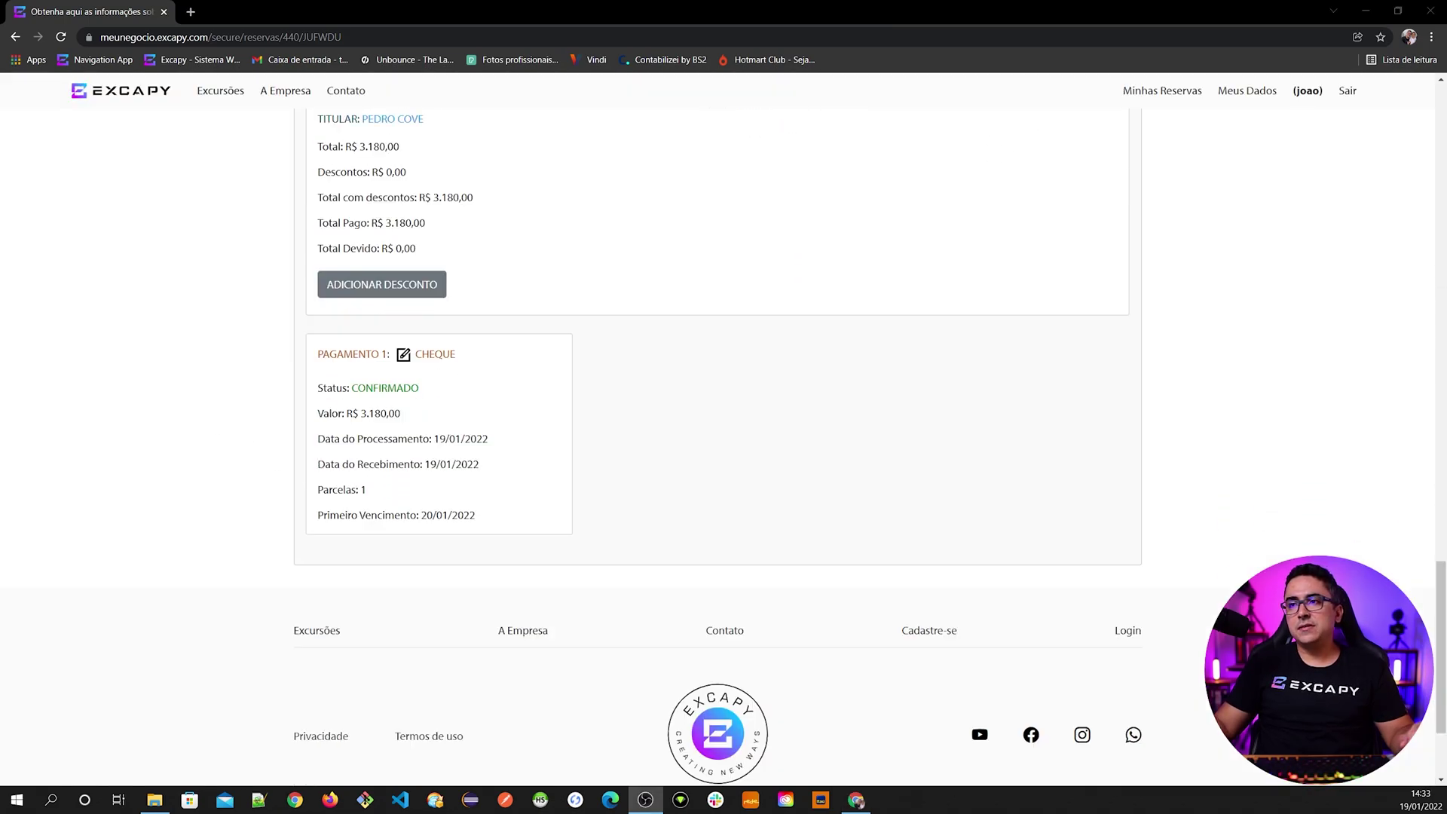
pyautogui.scroll(3, 344, 489)
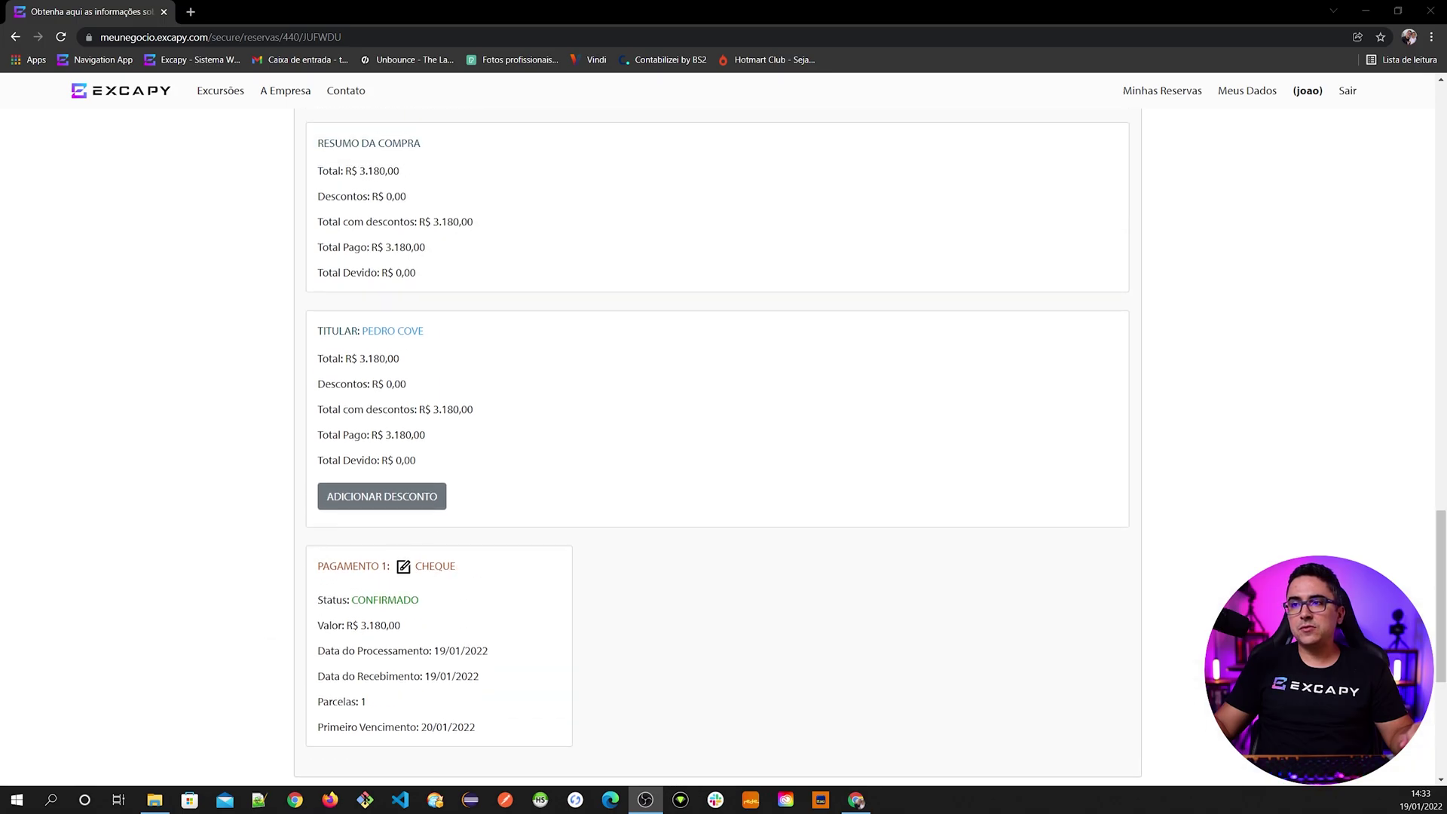
pyautogui.scroll(20, 611, 668)
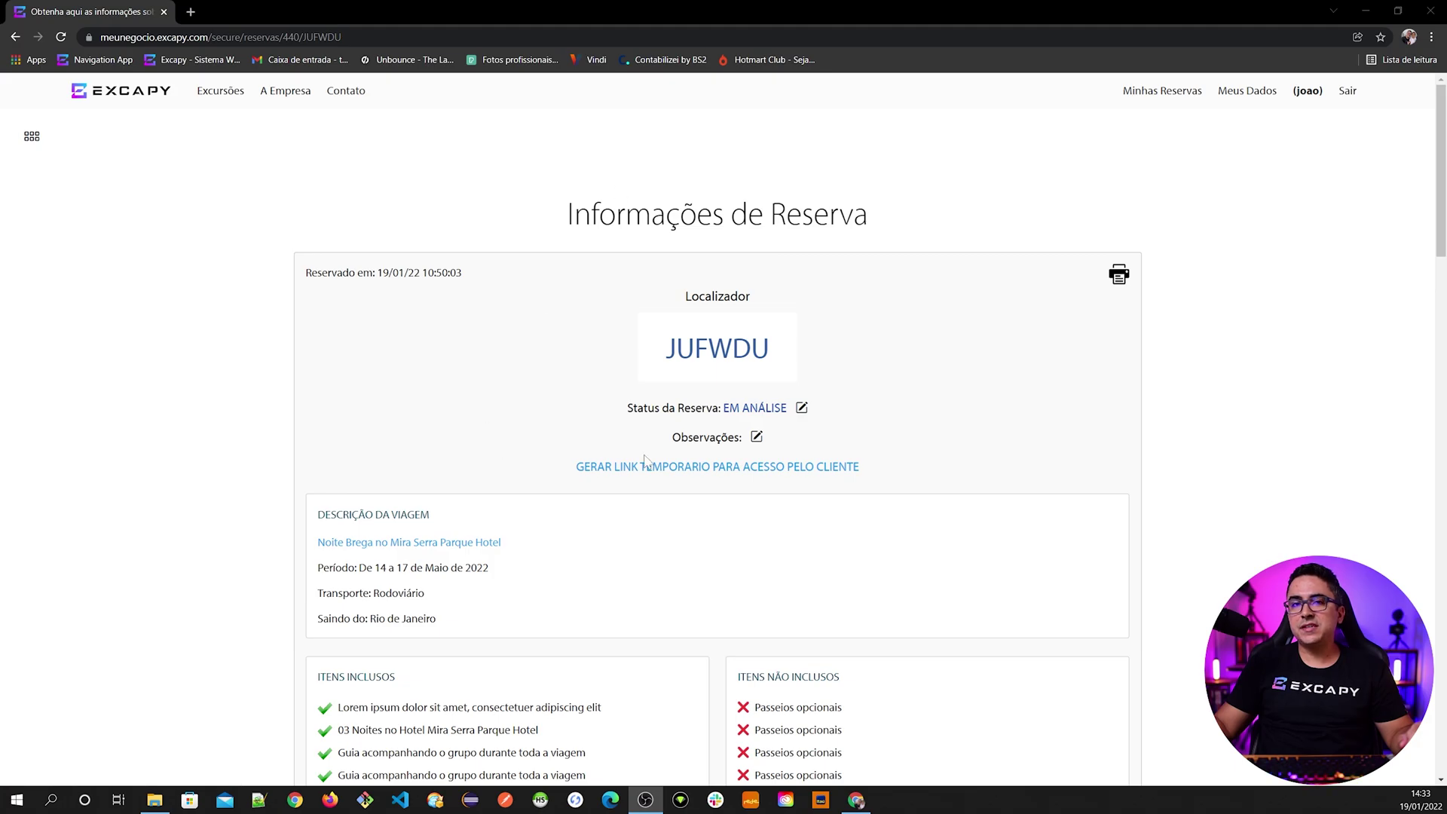
pyautogui.click(802, 408)
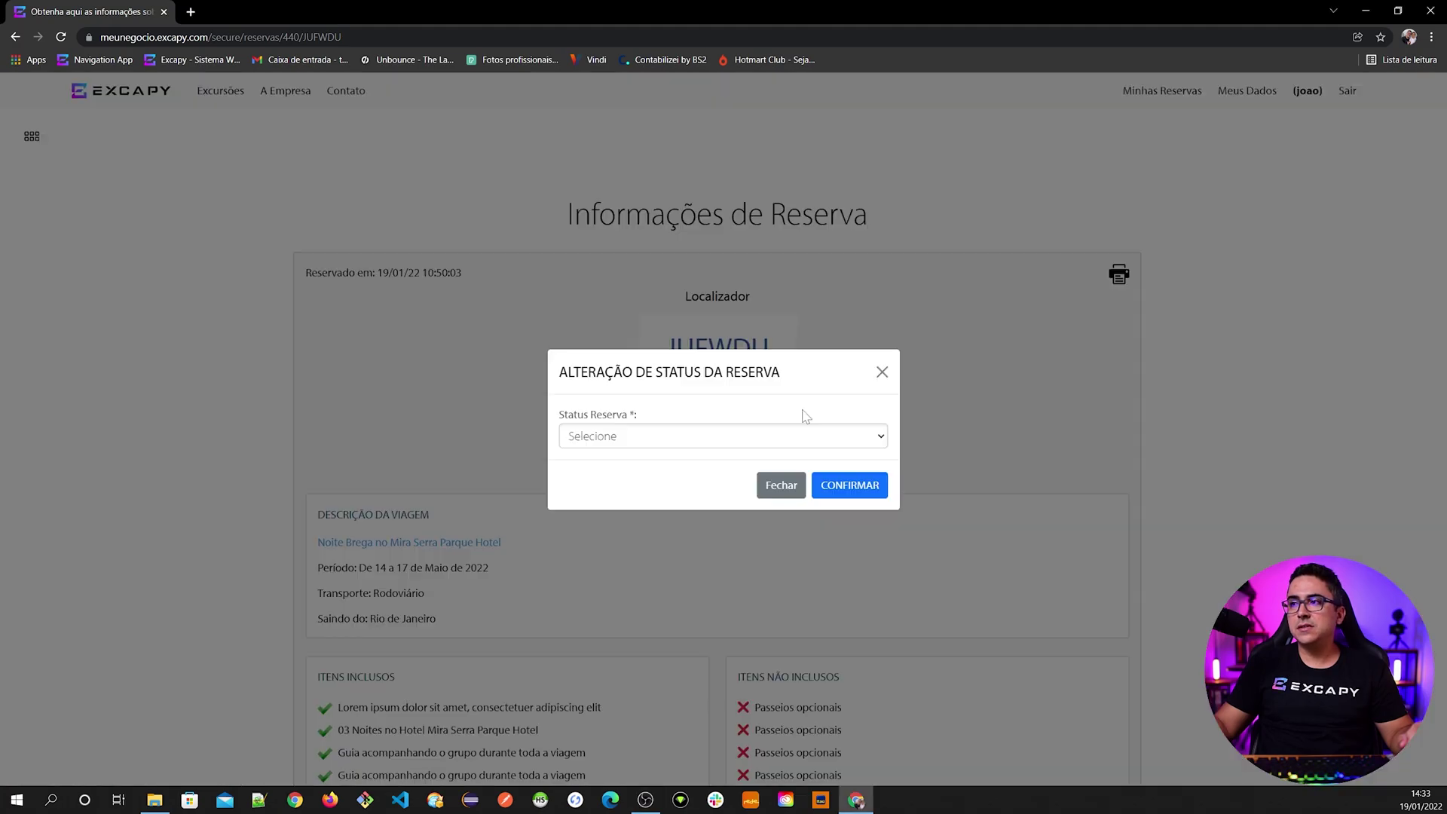
pyautogui.click(614, 441)
pyautogui.click(604, 473)
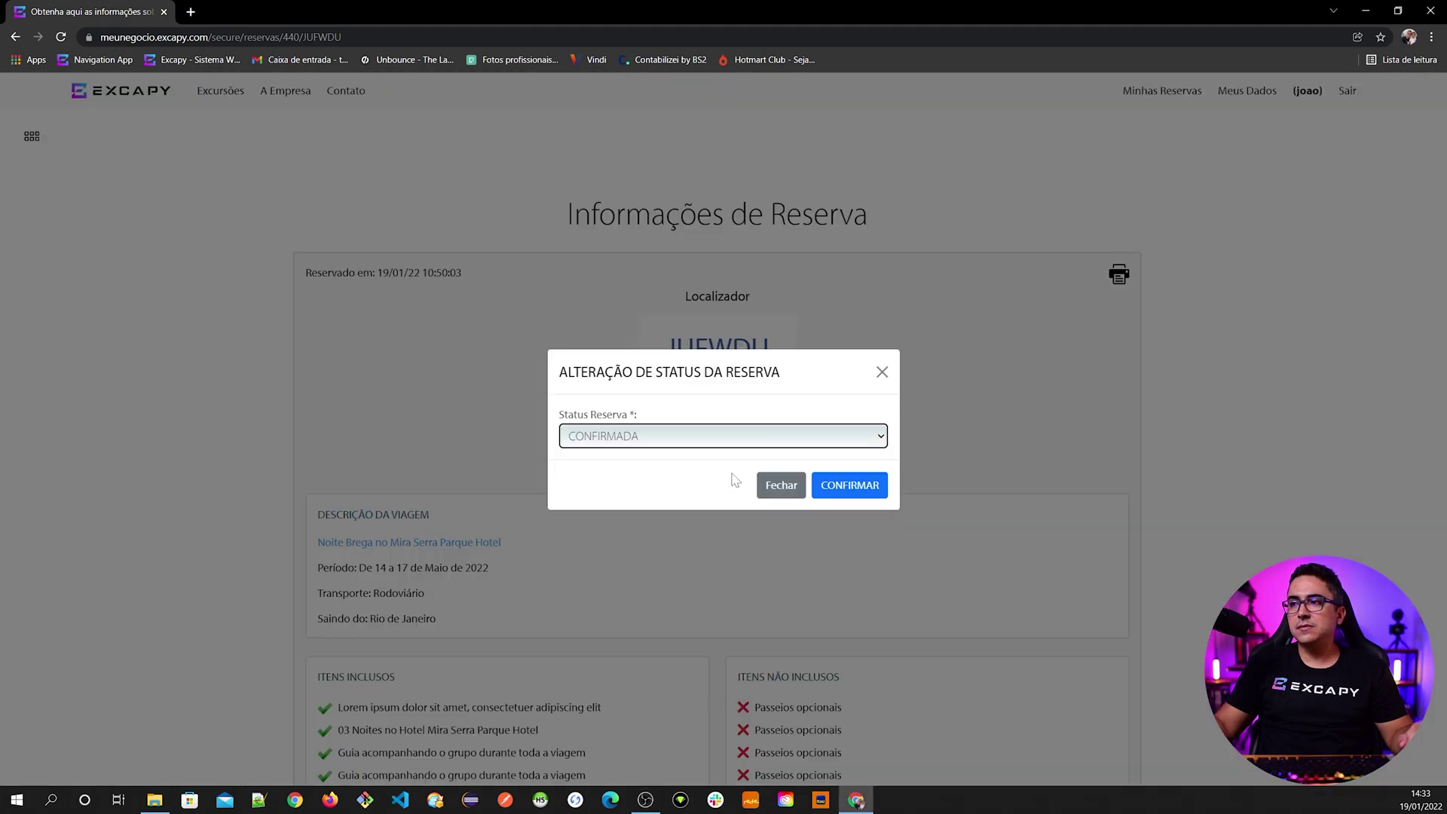
pyautogui.click(849, 489)
pyautogui.click(781, 116)
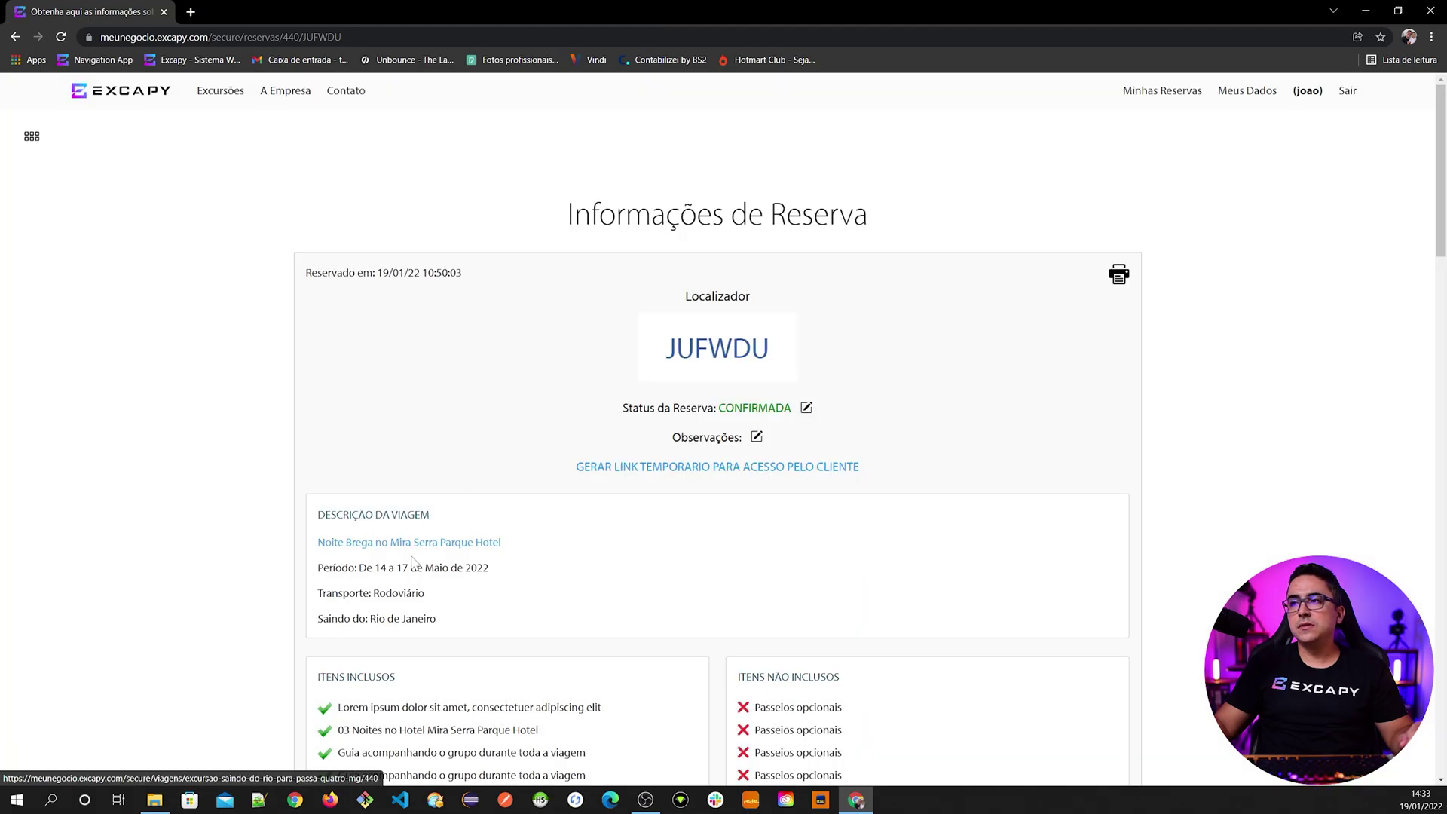
pyautogui.scroll(-15, 491, 452)
pyautogui.scroll(-6, 411, 546)
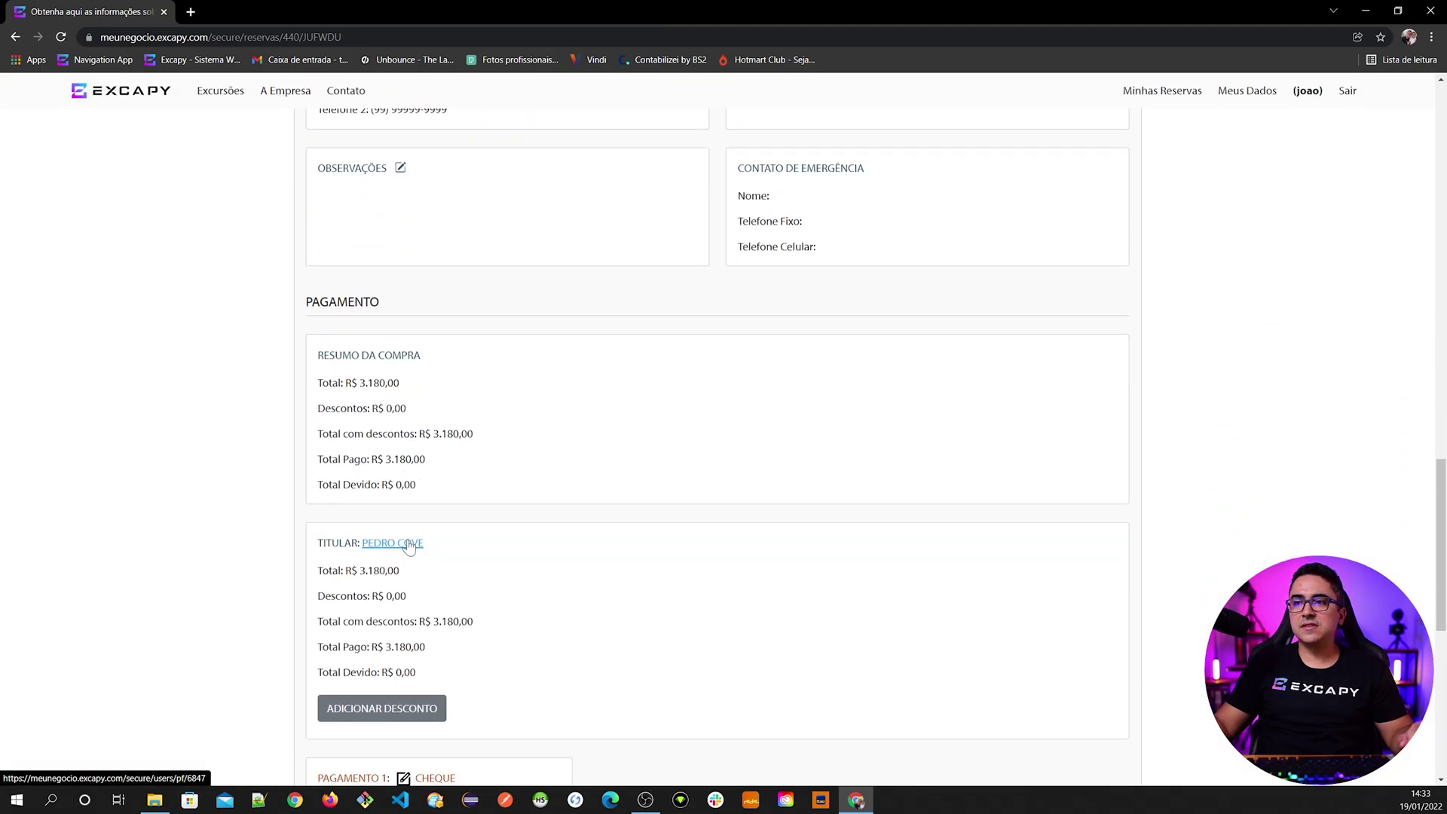
pyautogui.scroll(-4, 407, 555)
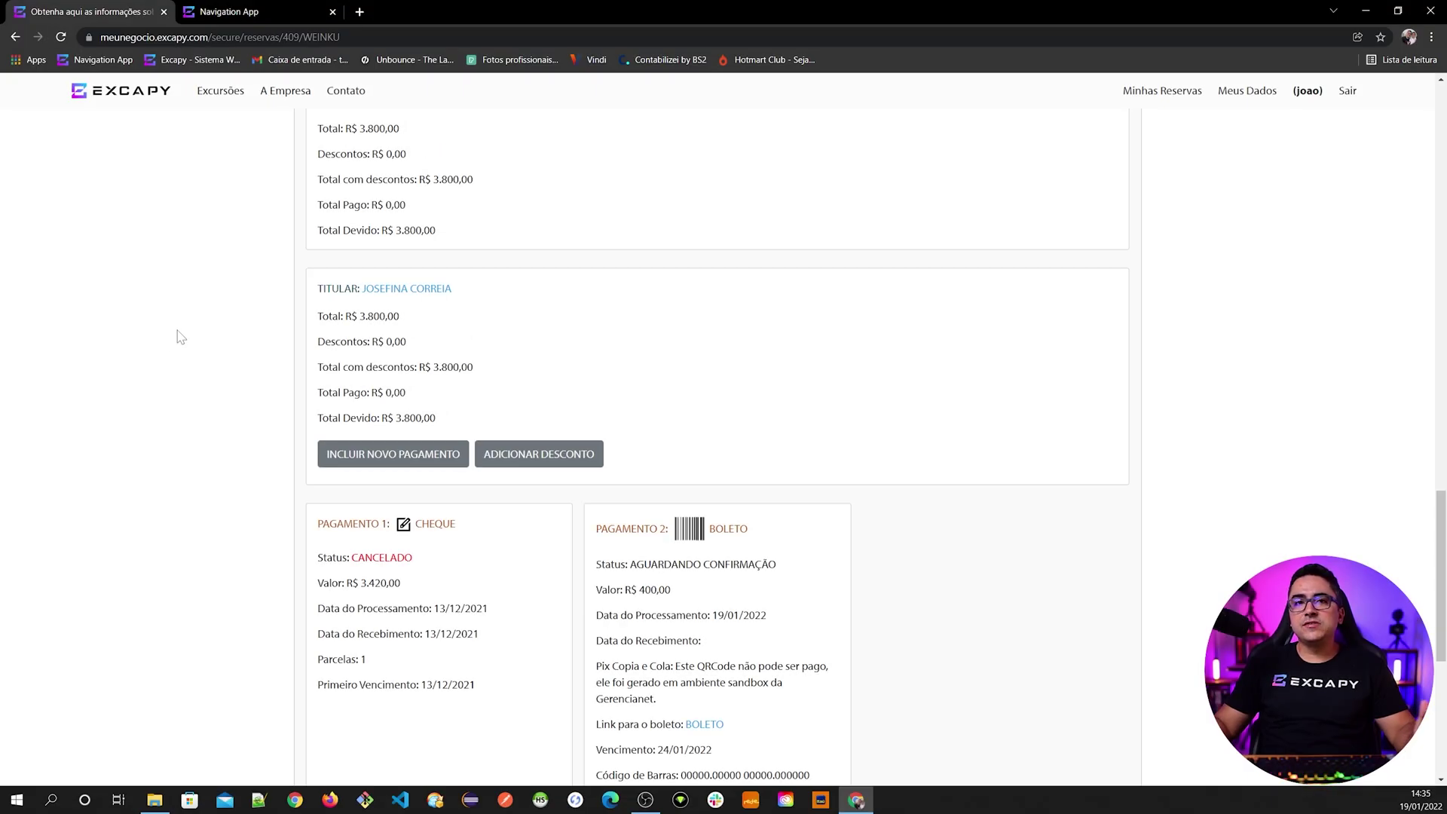
pyautogui.scroll(-1, 471, 632)
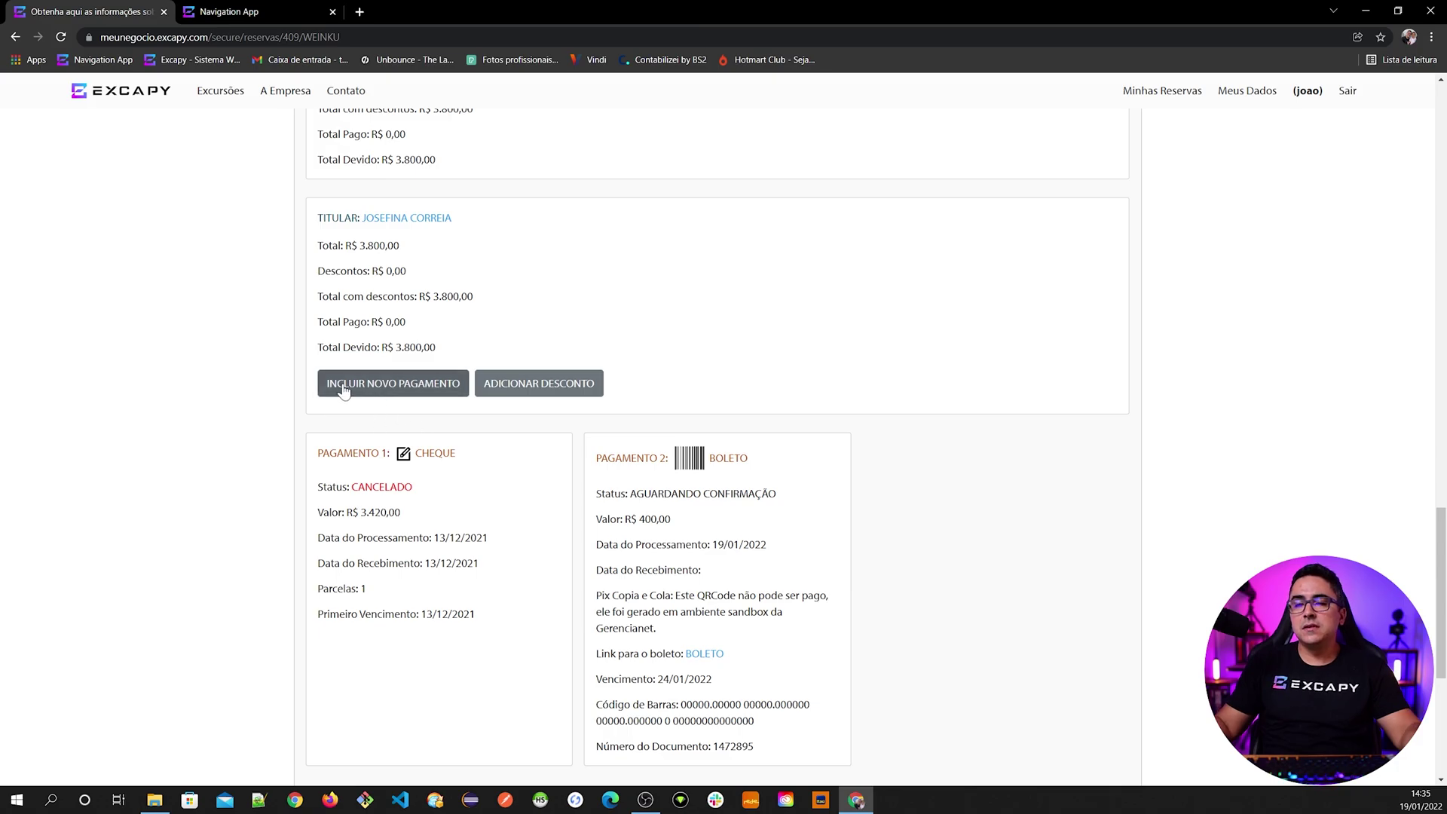
pyautogui.click(384, 384)
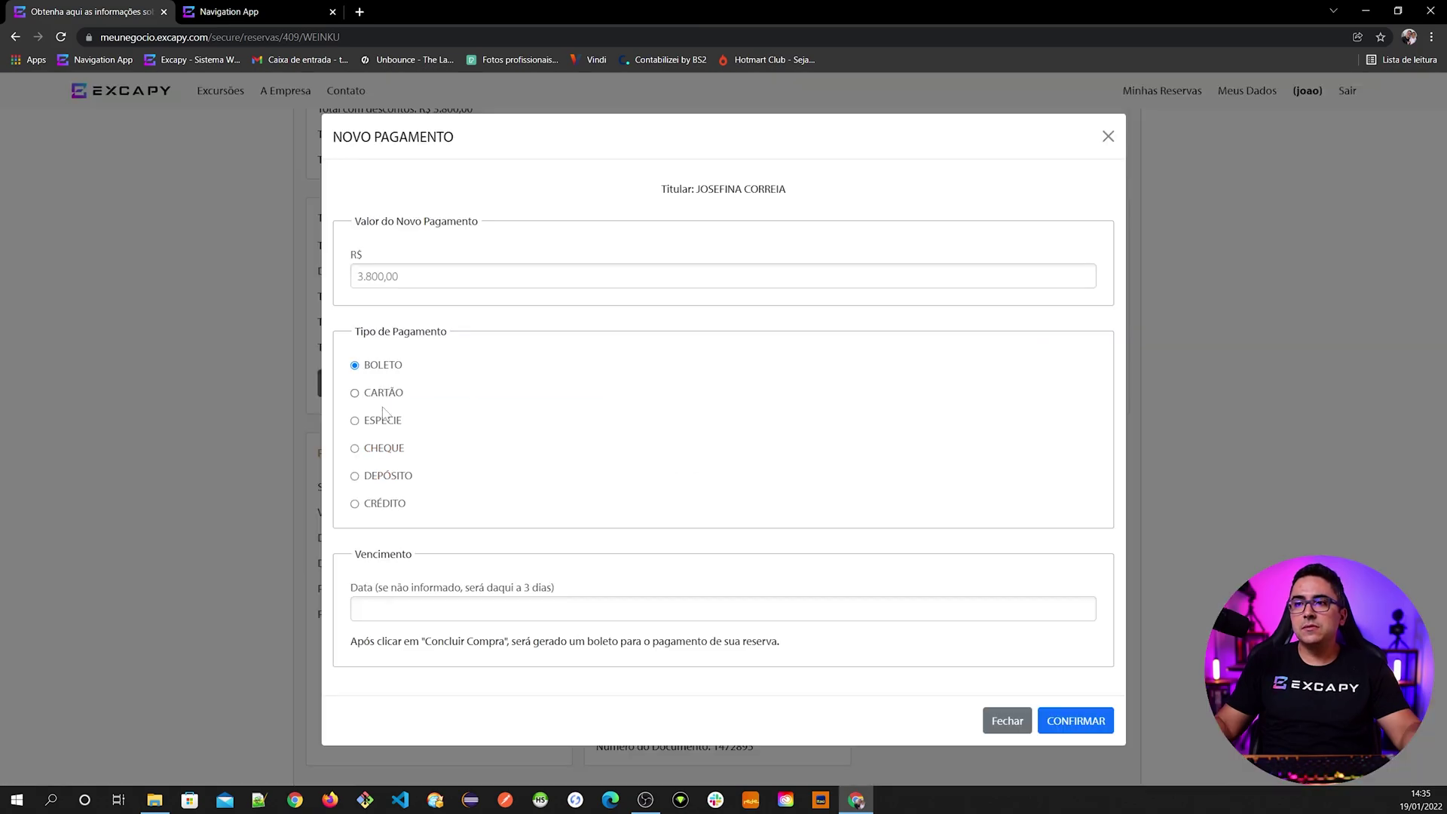
pyautogui.click(383, 483)
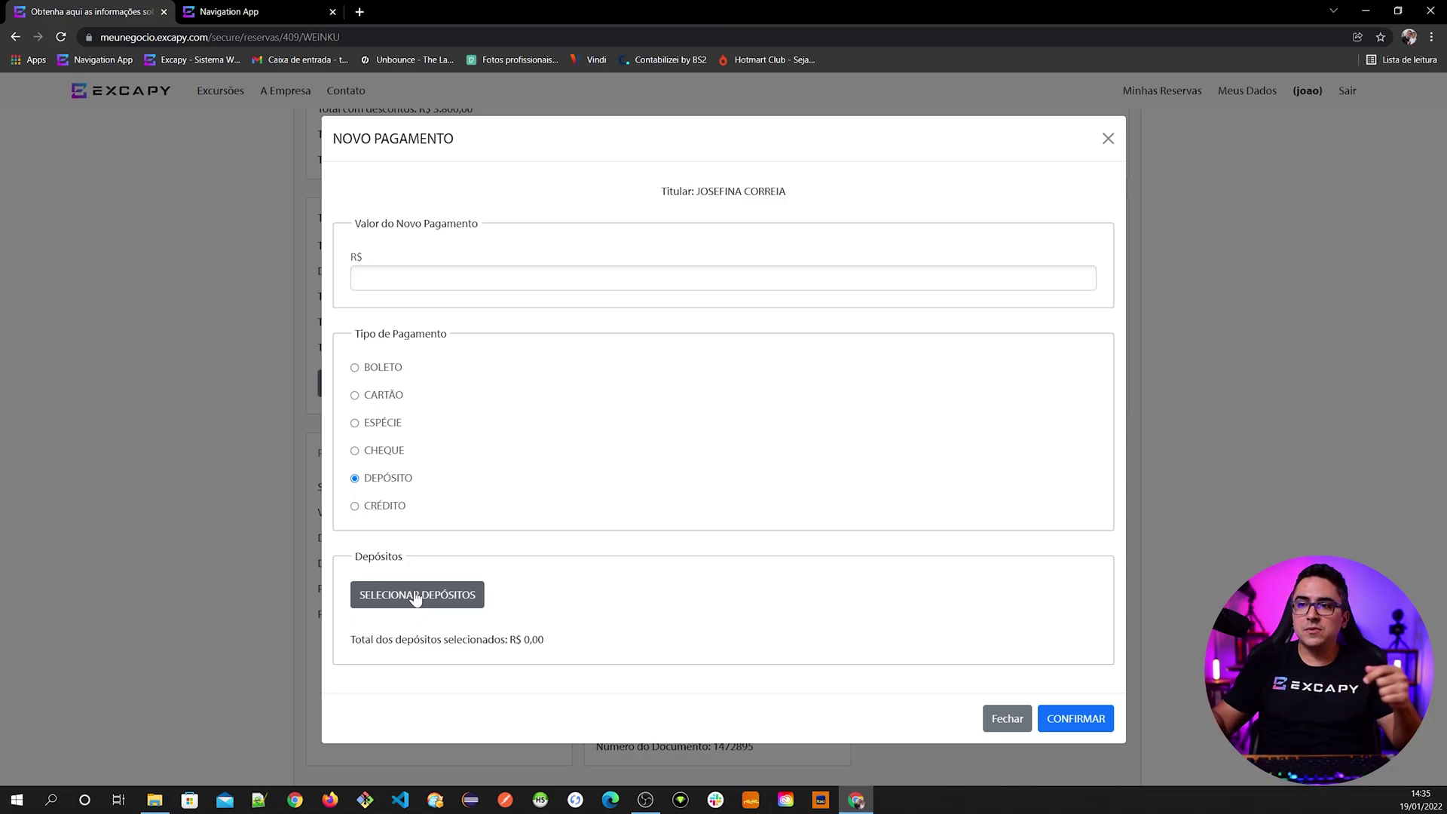
pyautogui.click(415, 596)
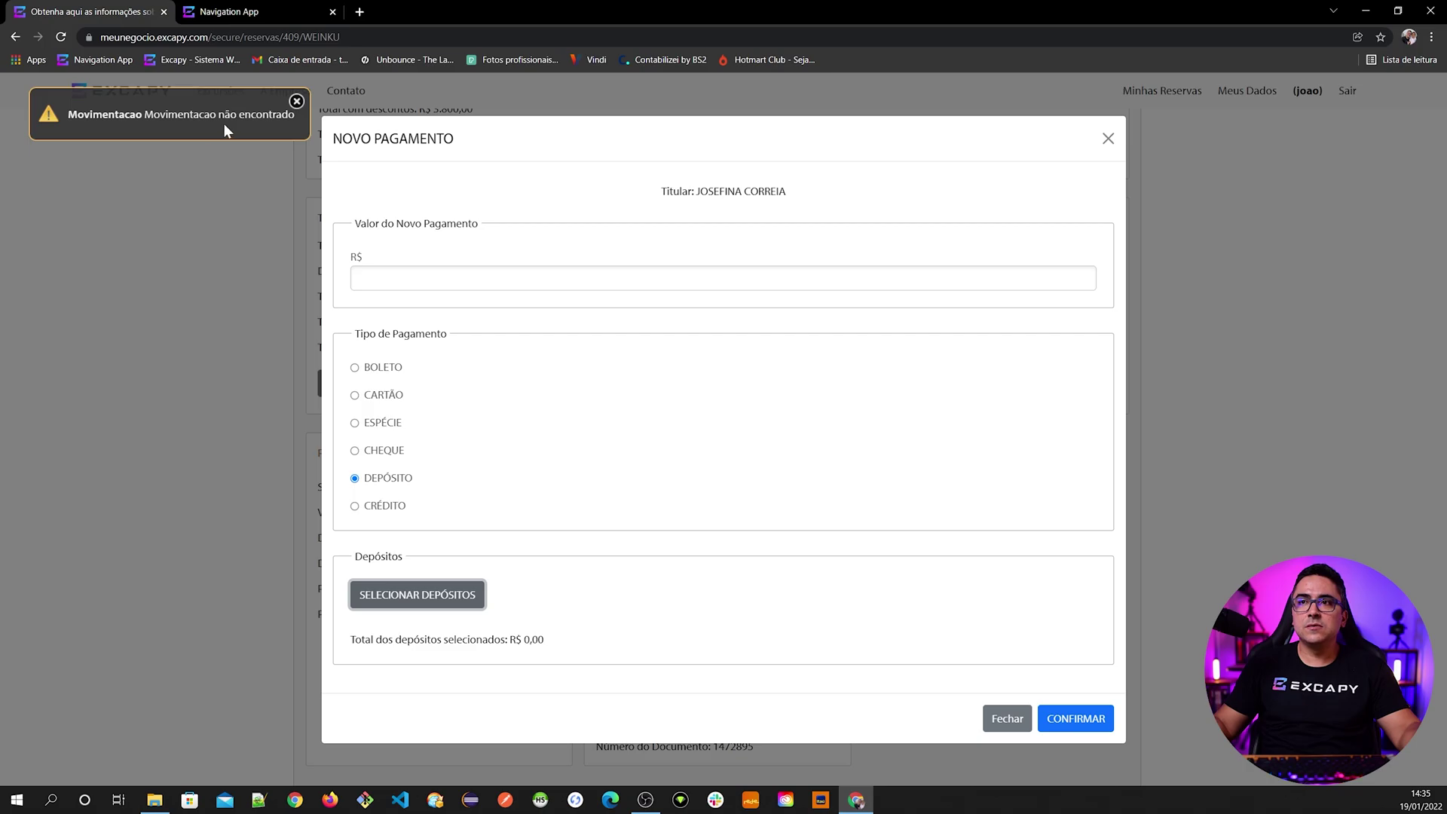
pyautogui.click(296, 103)
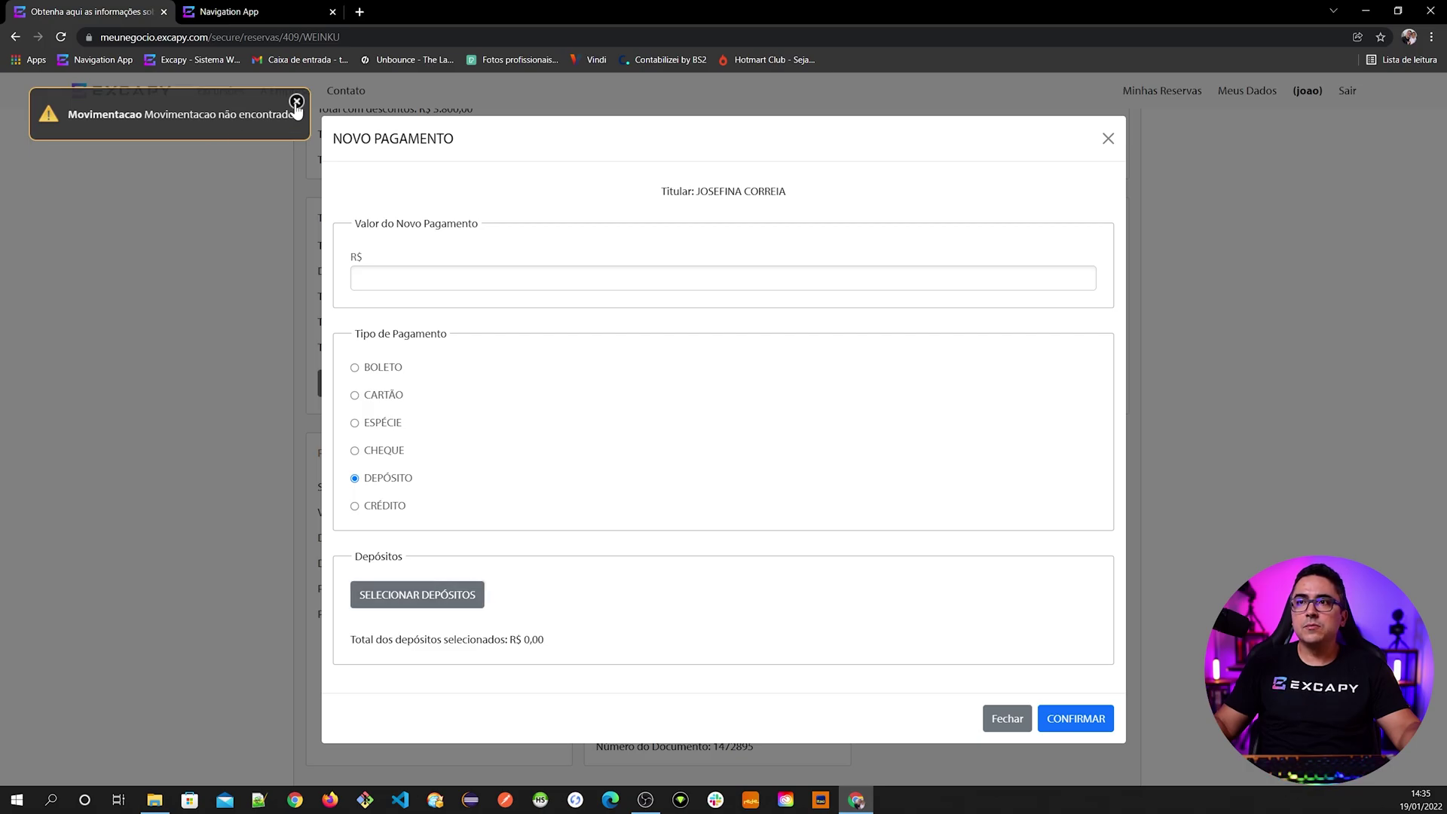
pyautogui.click(1005, 720)
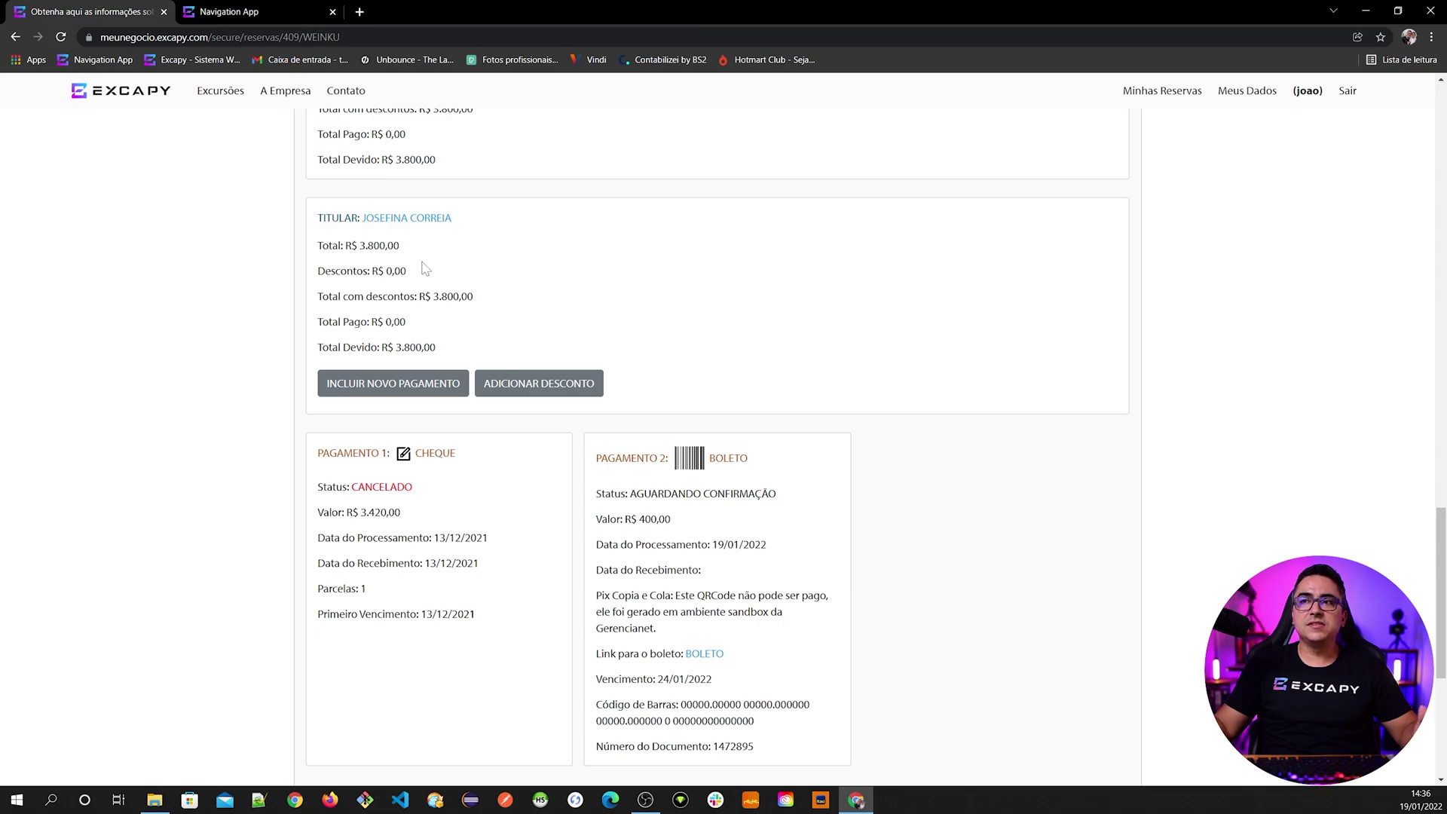
# - In the Navigation App tab, open Financeiro > Movimentações > Nova Entrada
pyautogui.click(253, 13)
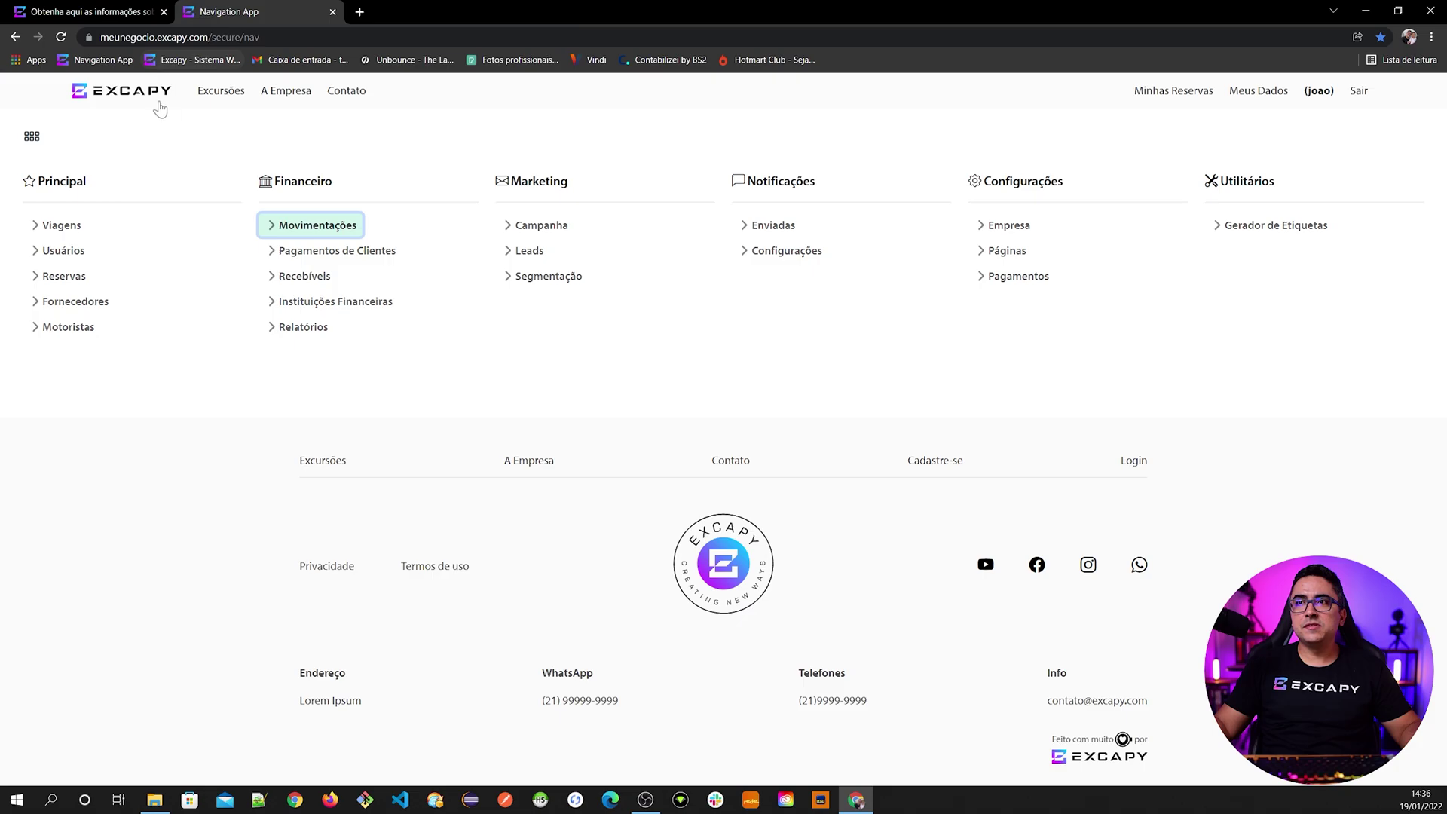
pyautogui.click(296, 235)
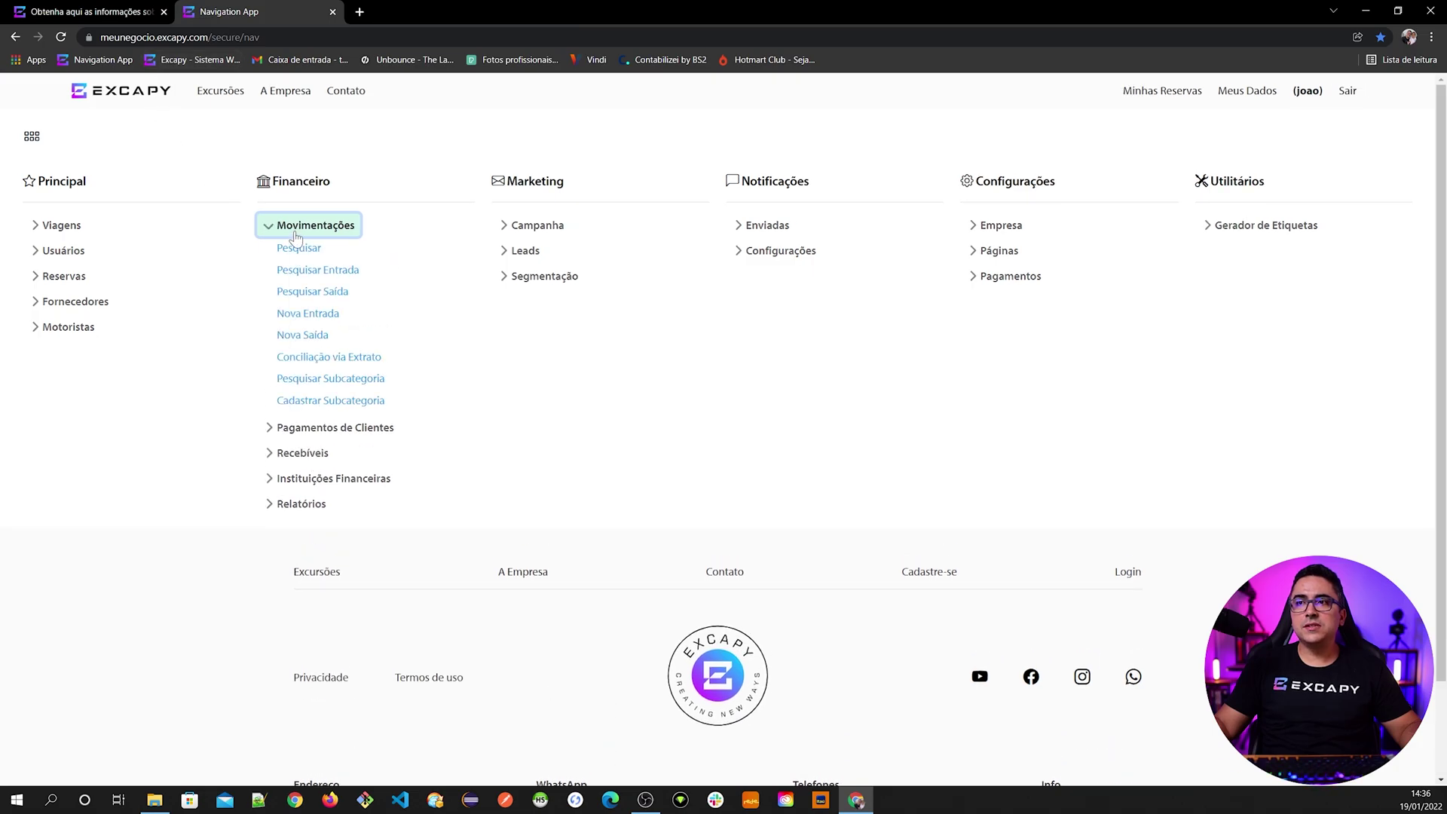
pyautogui.click(301, 319)
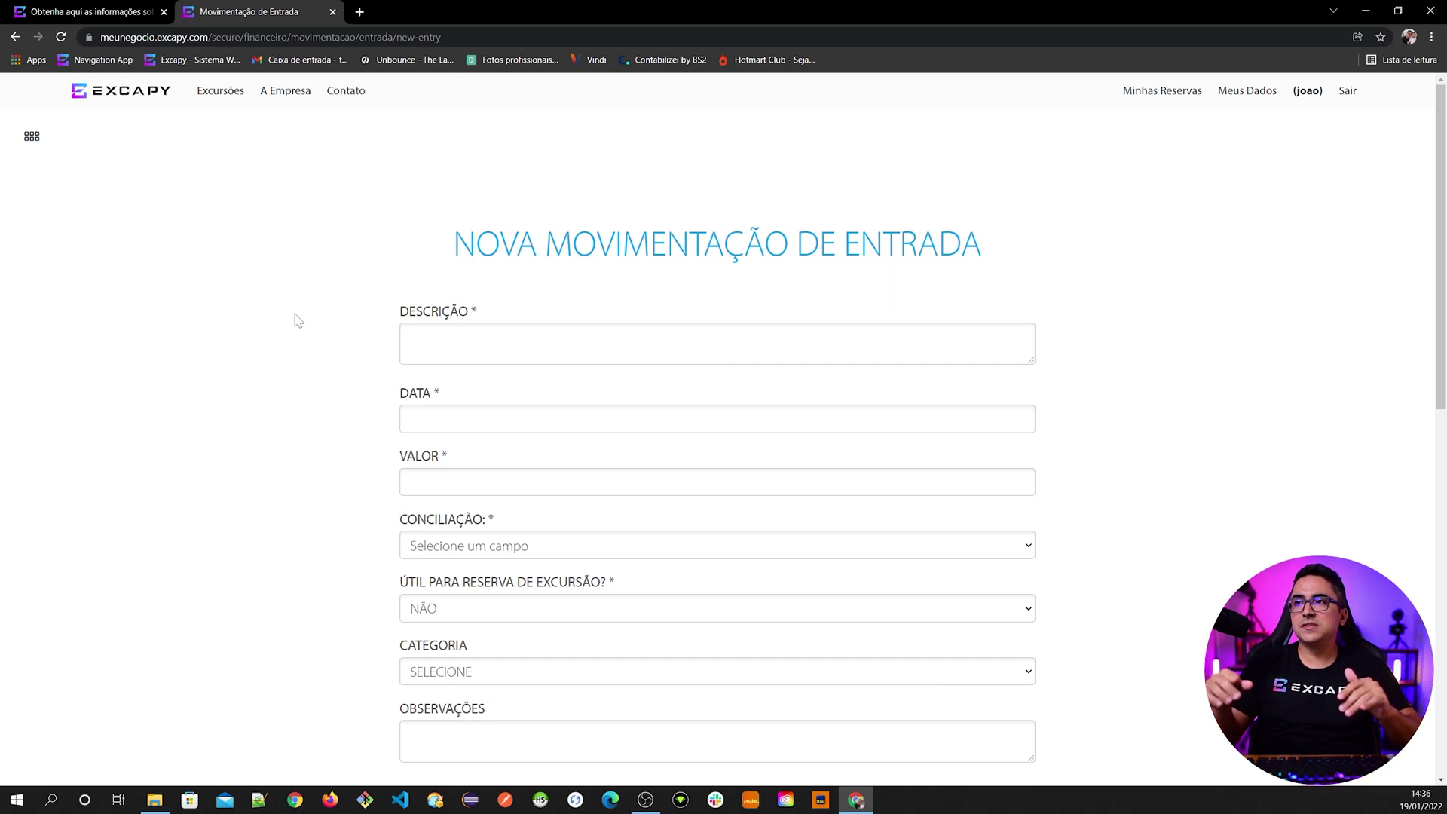
# - Enter description 'DEPOSITO DE CLIENTE PARA PAGAMENTO DE VIAGEM', date 18/01/2022, value 500,00, reconciliation Não Realizada
pyautogui.click(408, 340)
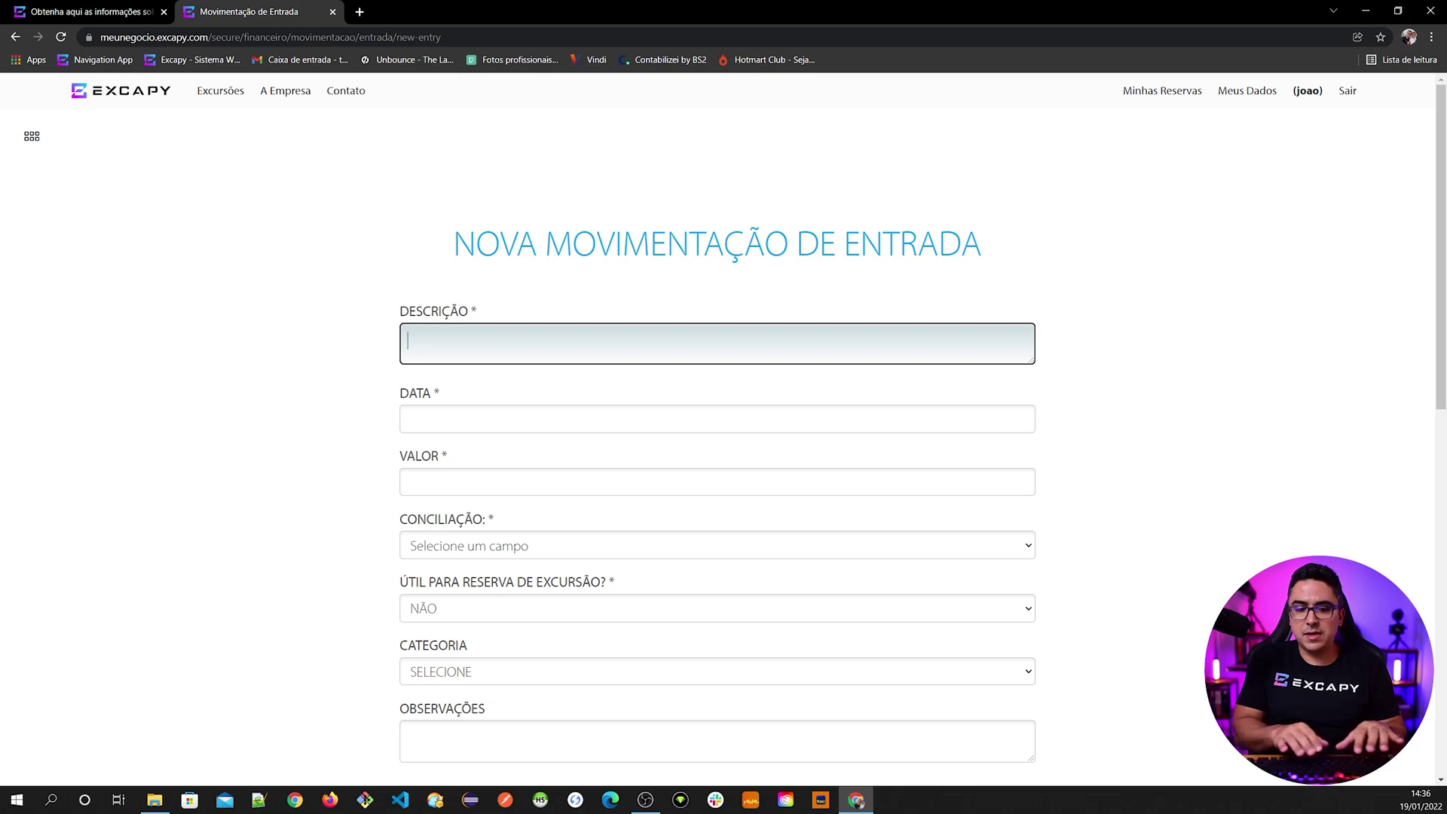
pyautogui.write('DEPOSITO DE CLIENTE P')
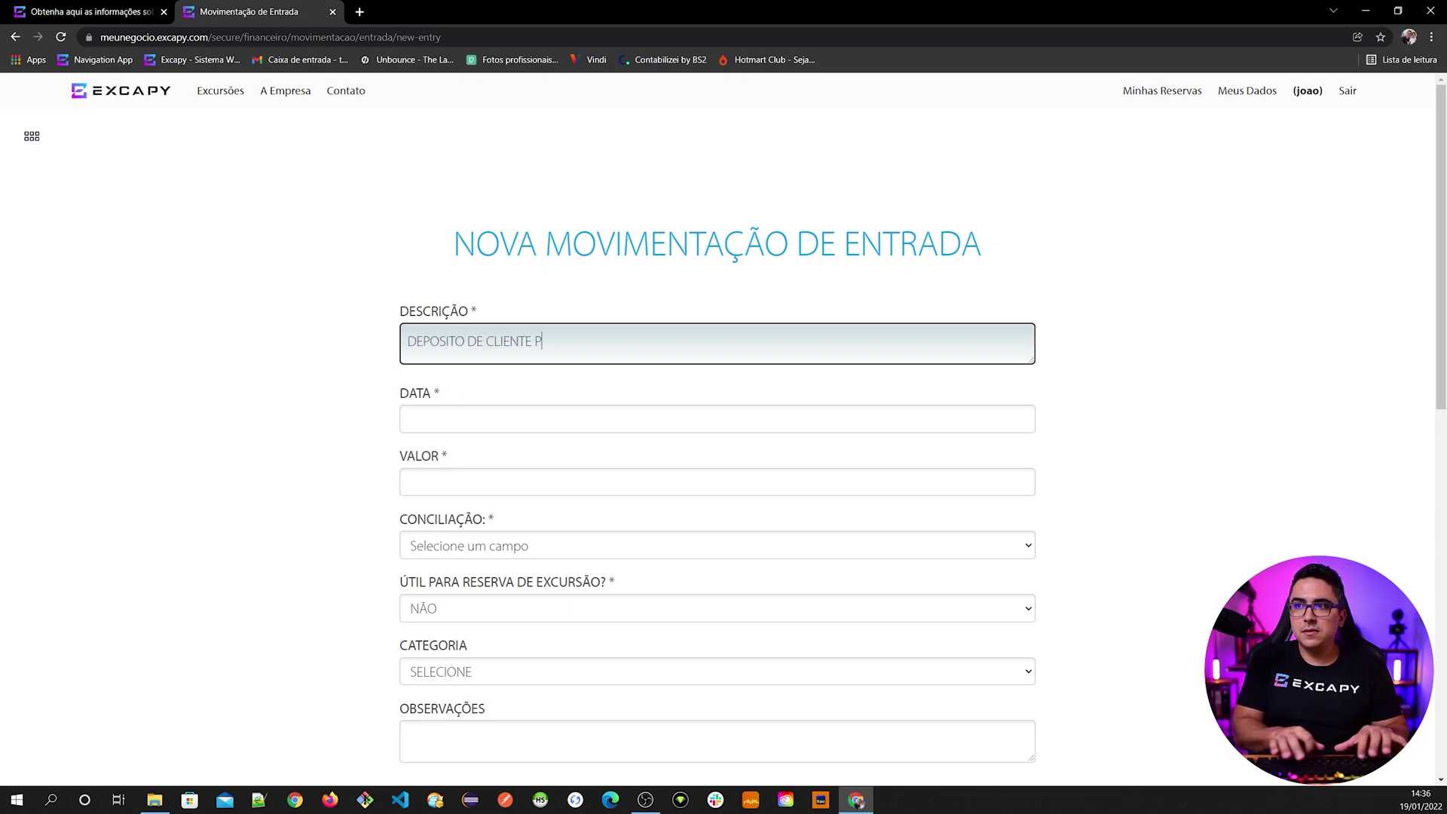
pyautogui.write('ARA PAGAMENTO DE VIAGEM')
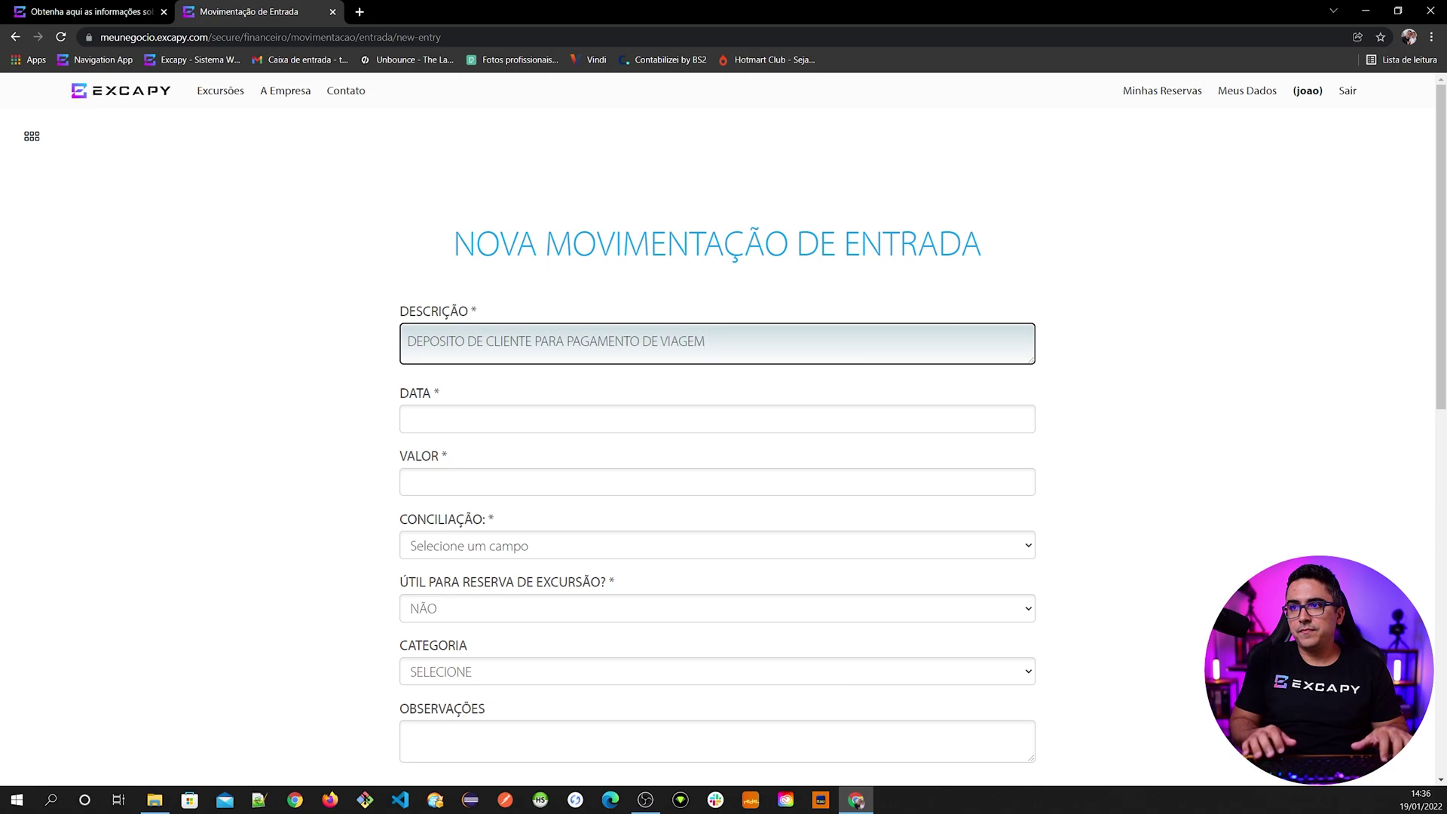
pyautogui.press('Tab')
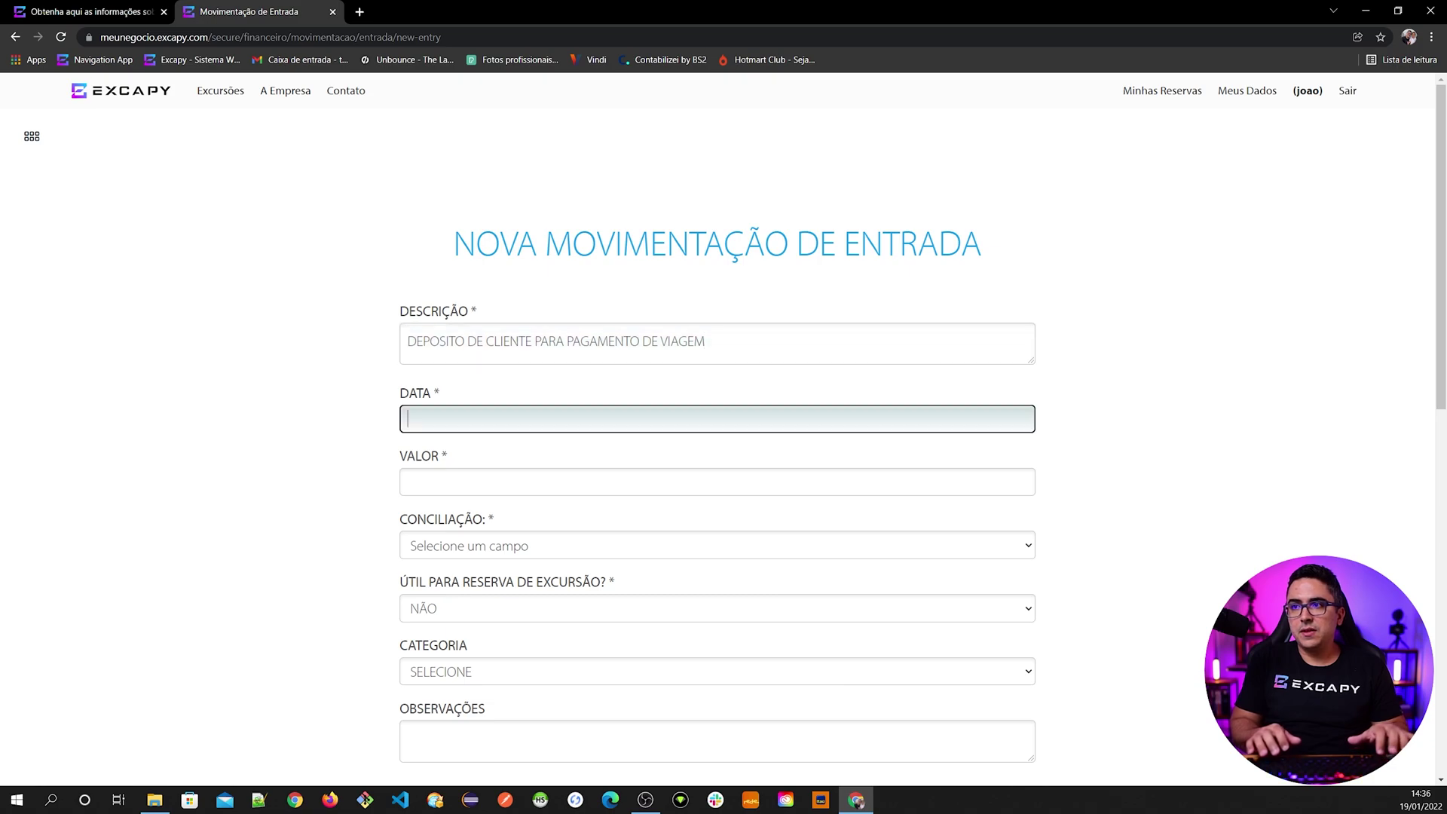
pyautogui.write('1')
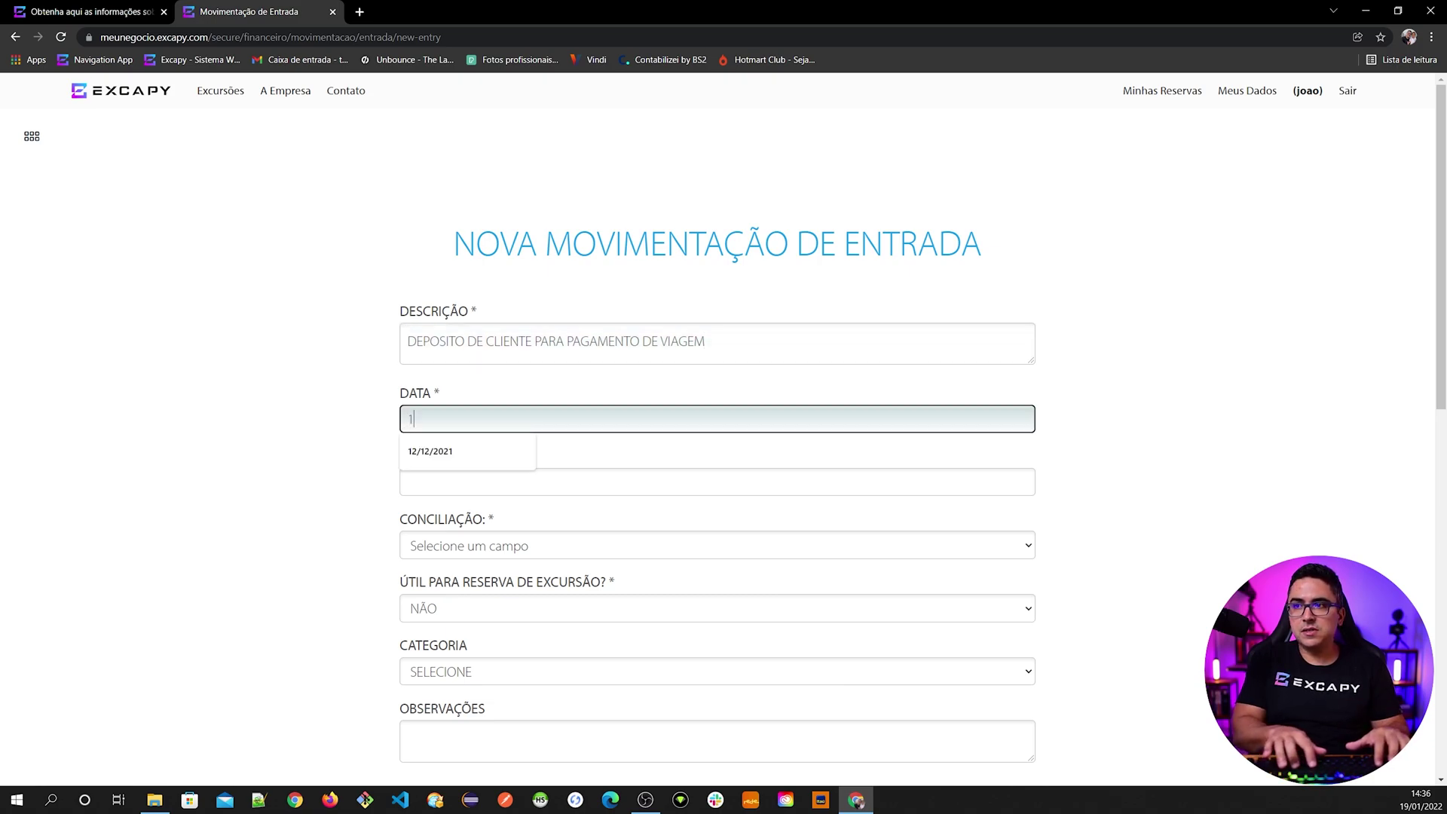
pyautogui.write('8/01/20')
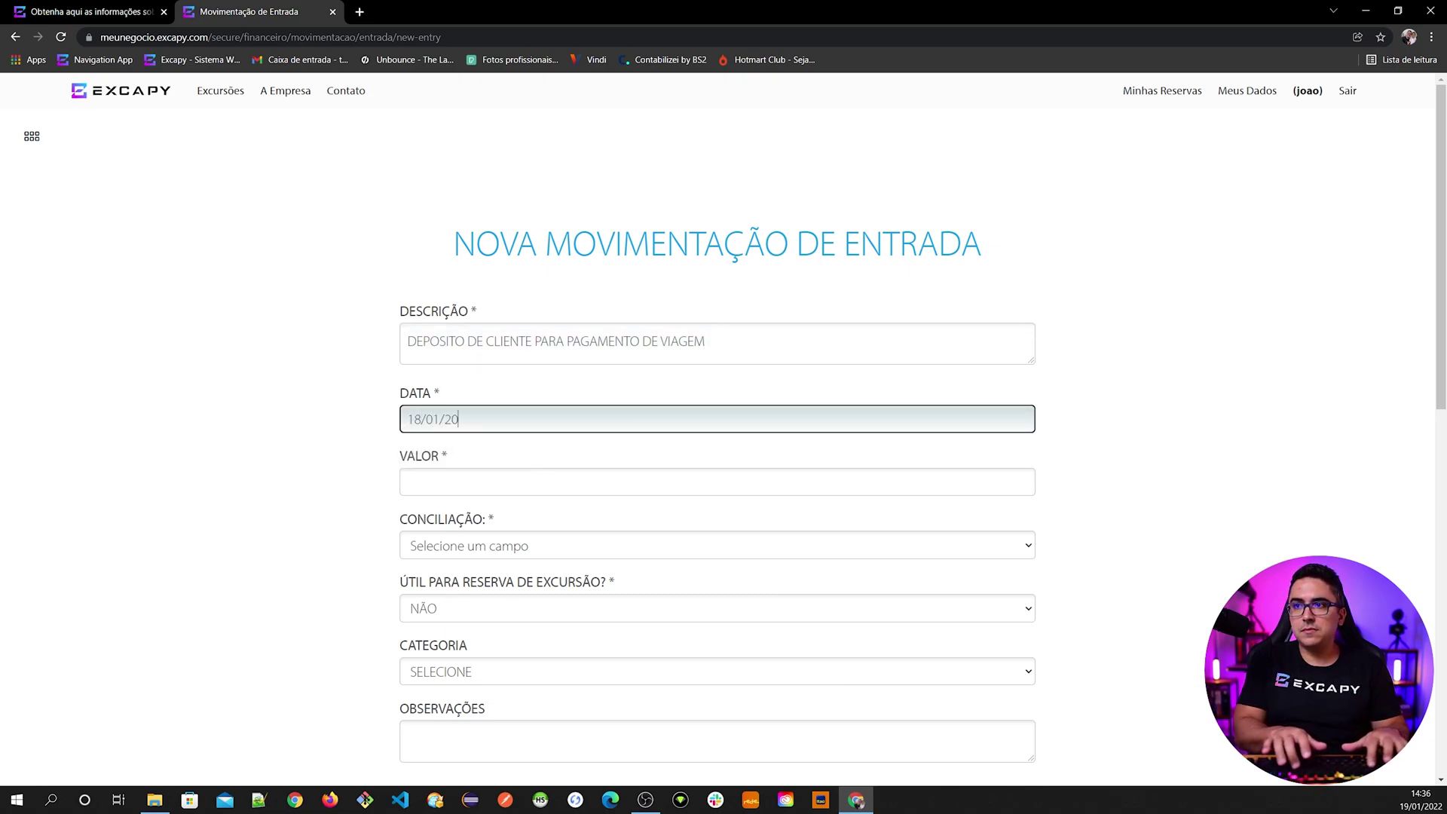
pyautogui.write('22')
pyautogui.press('Tab')
pyautogui.write('500,00')
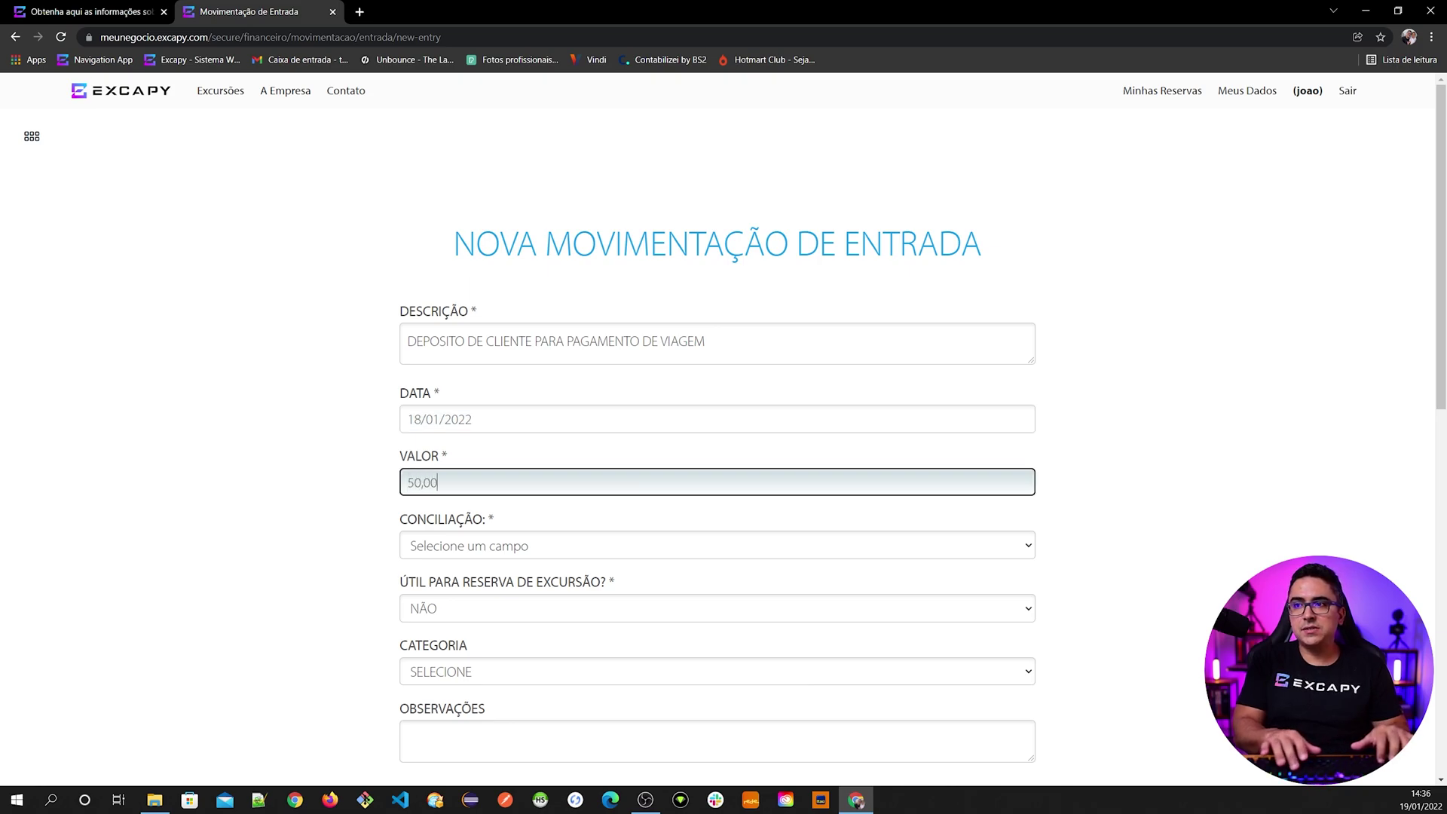
pyautogui.press('Tab')
pyautogui.scroll(-1, 392, 541)
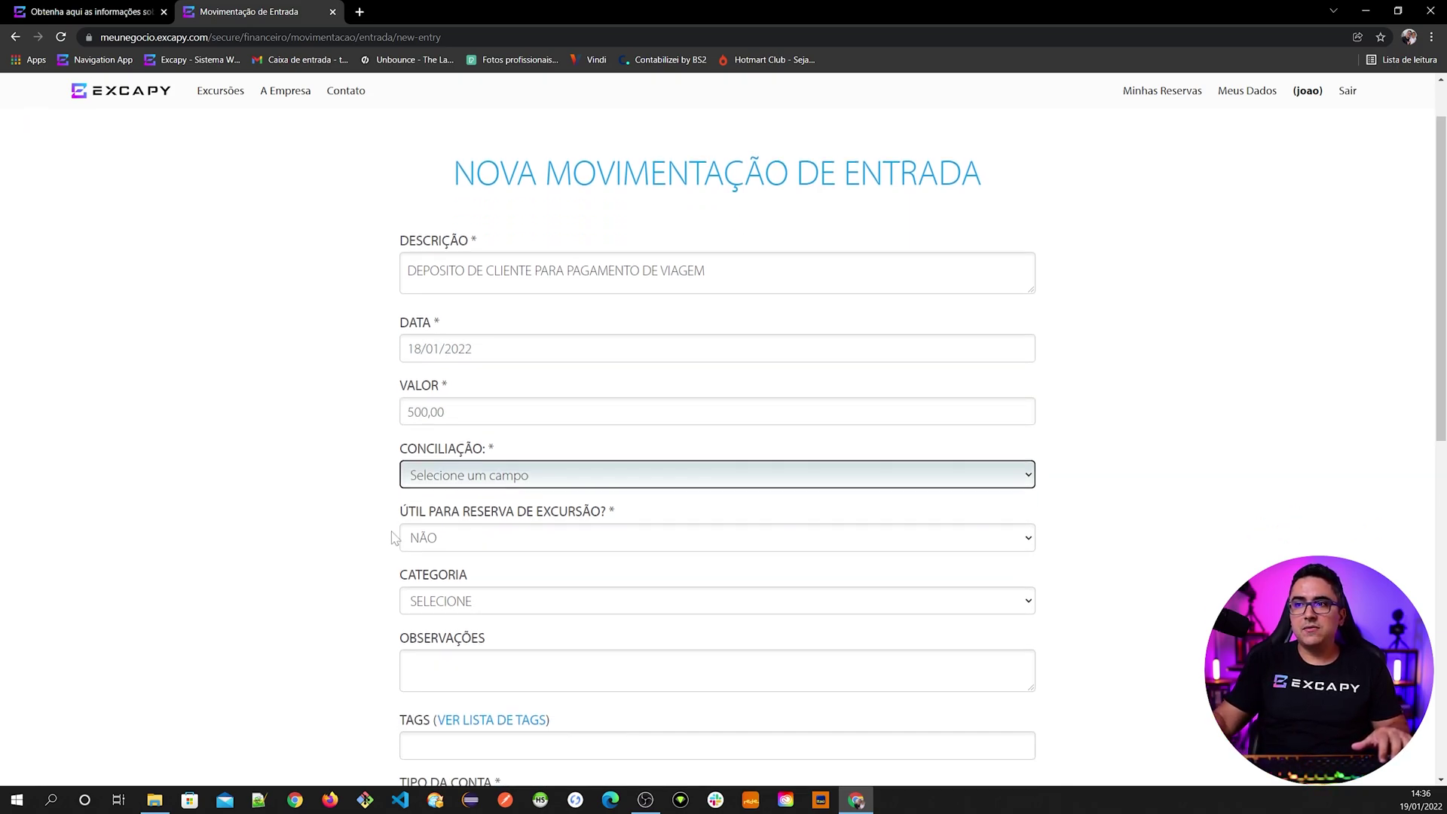
pyautogui.click(432, 482)
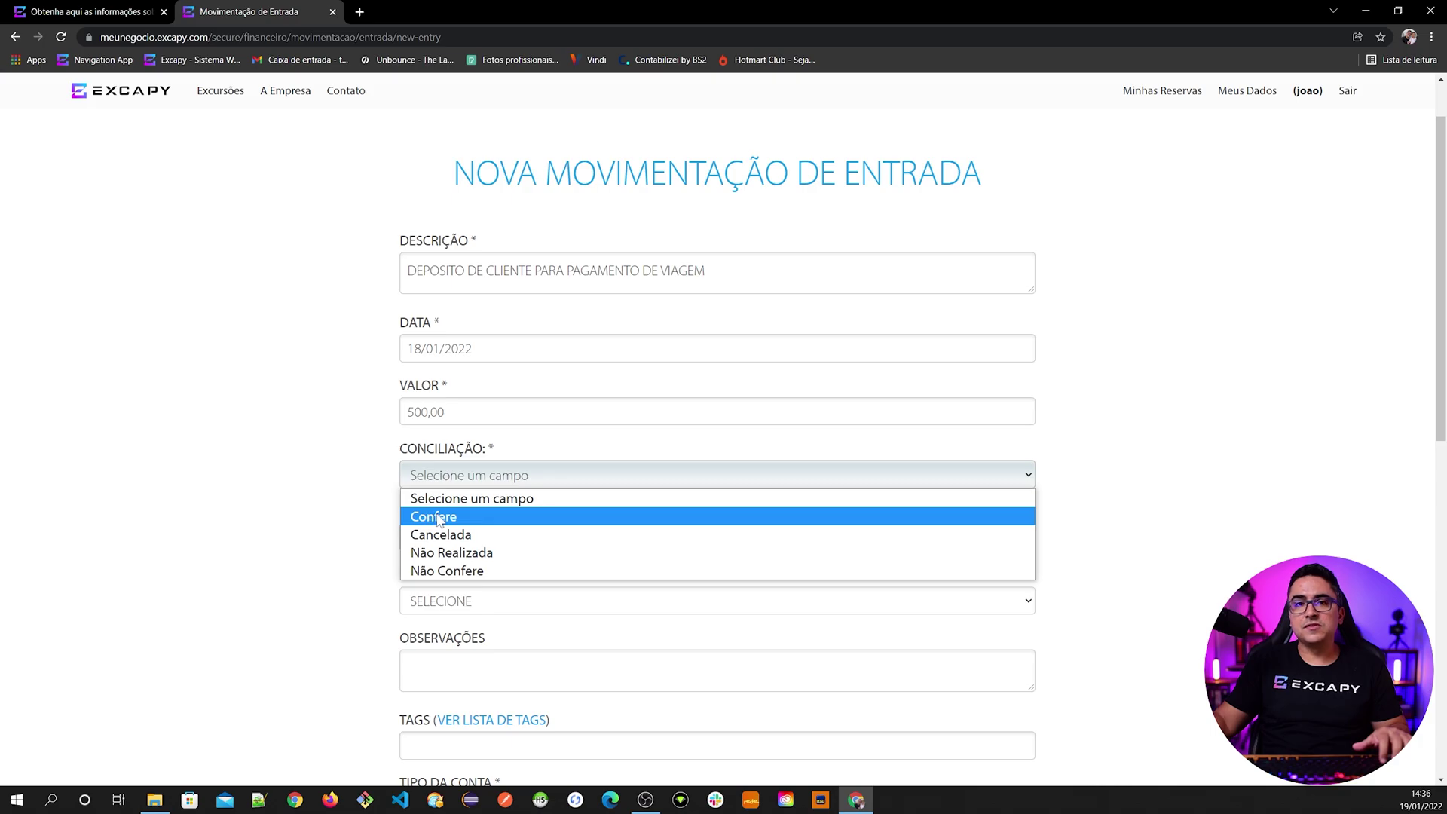
pyautogui.click(435, 518)
pyautogui.press('Down')
pyautogui.press('Down')
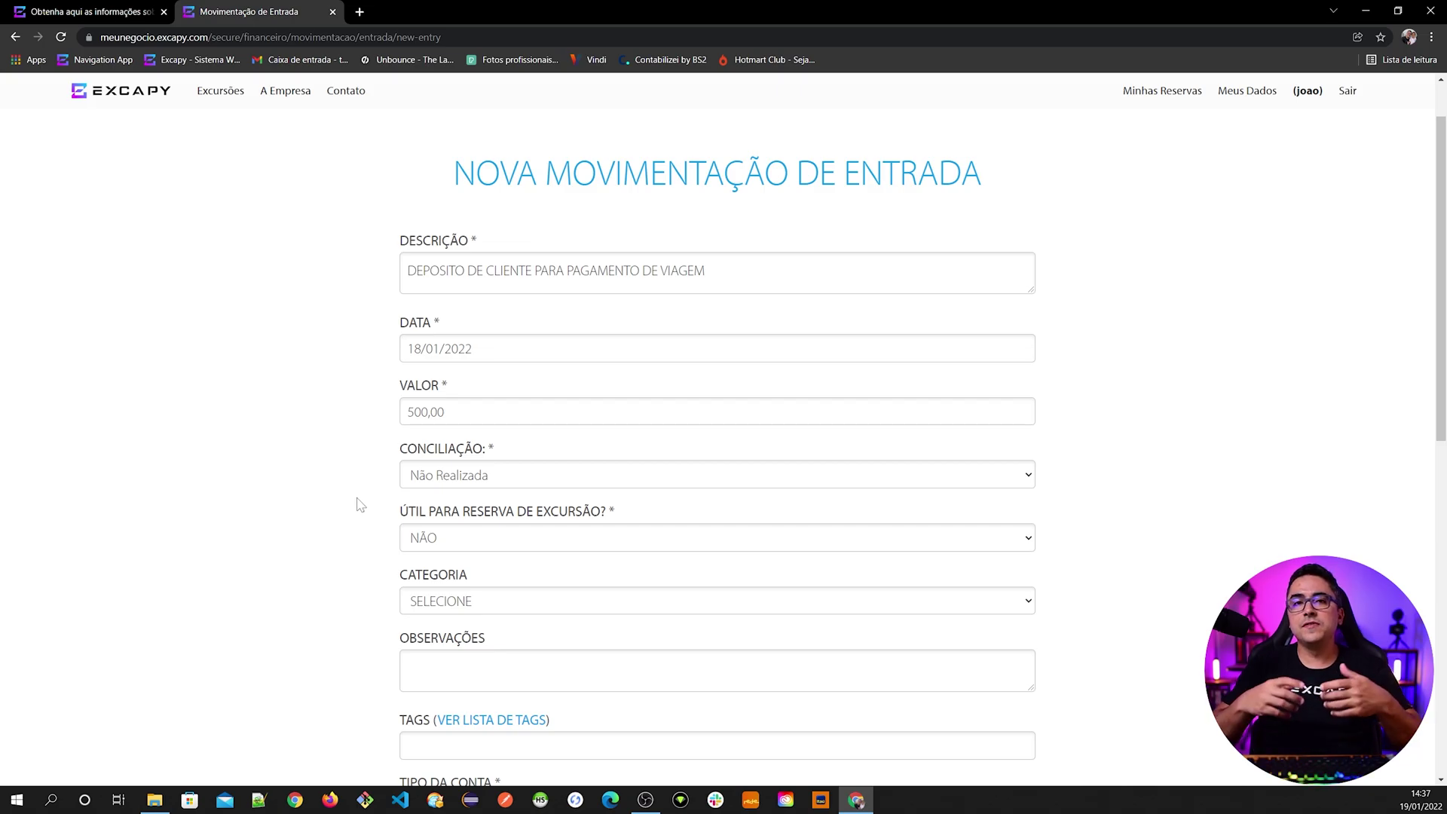
# - Start a new deposit-type payment on the reservation
pyautogui.click(94, 13)
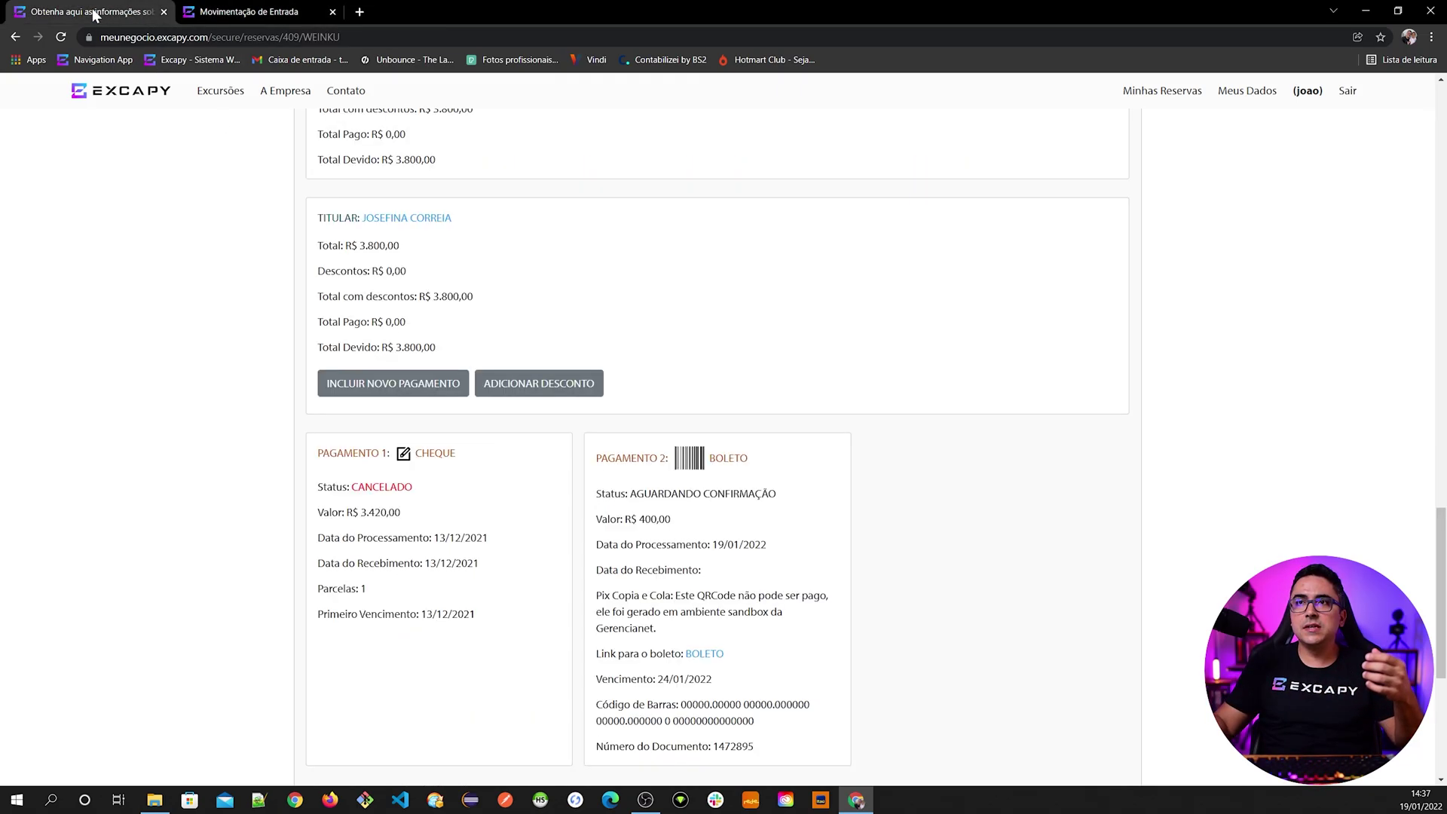
pyautogui.click(422, 384)
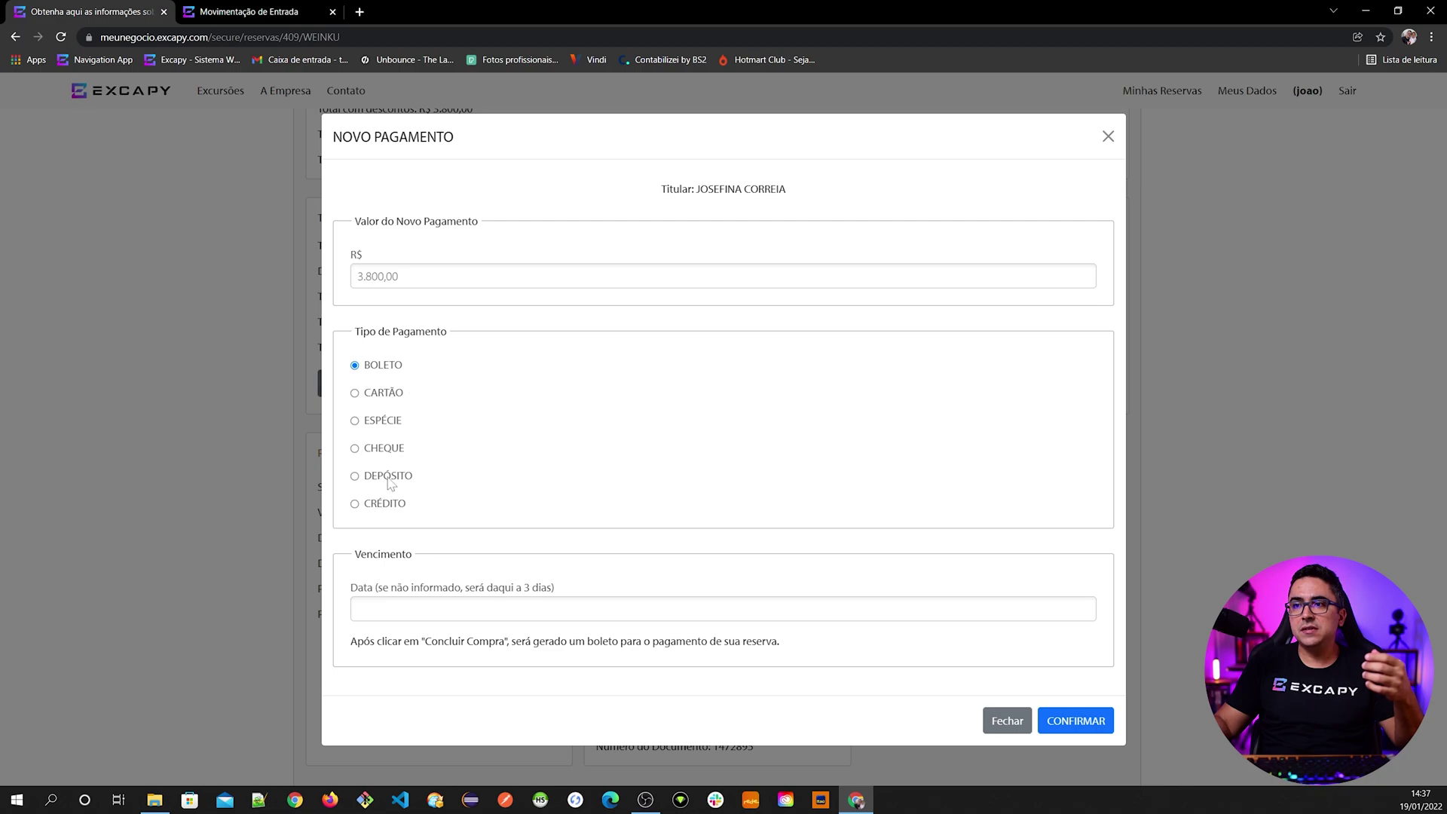
pyautogui.click(386, 476)
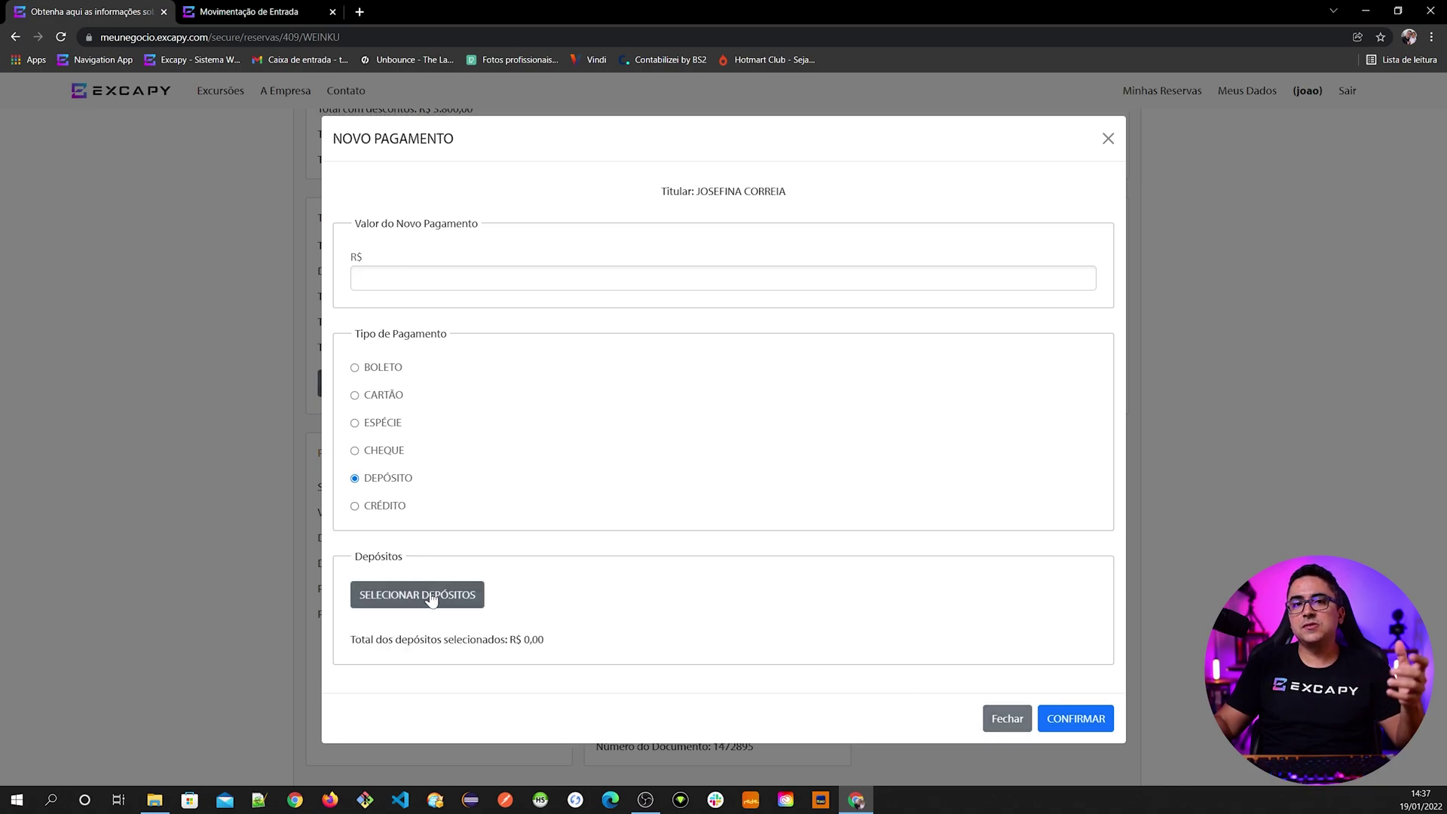
# - Set the incoming entry's reconciliation to Confere
pyautogui.click(242, 11)
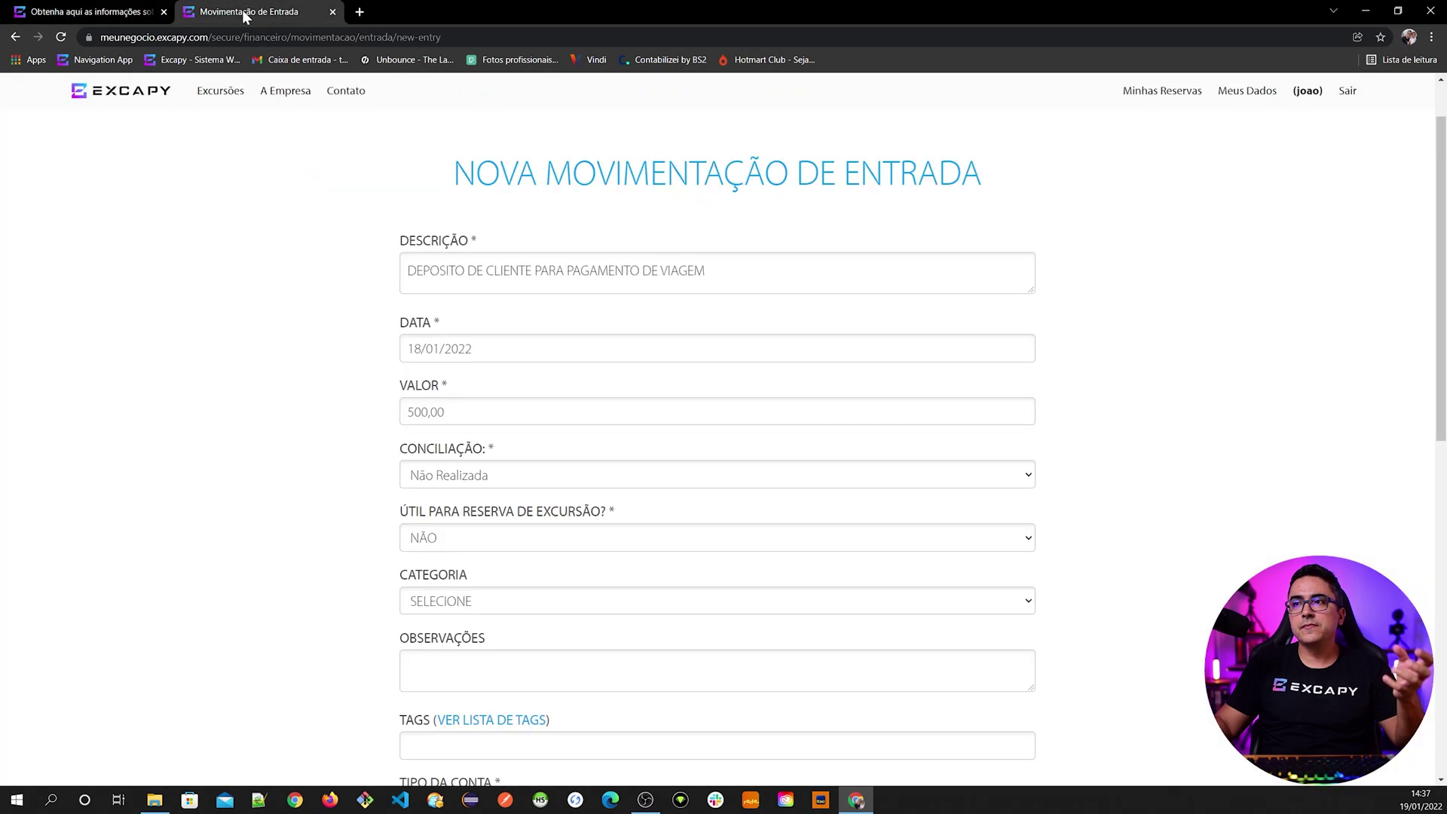
pyautogui.scroll(-1, 439, 456)
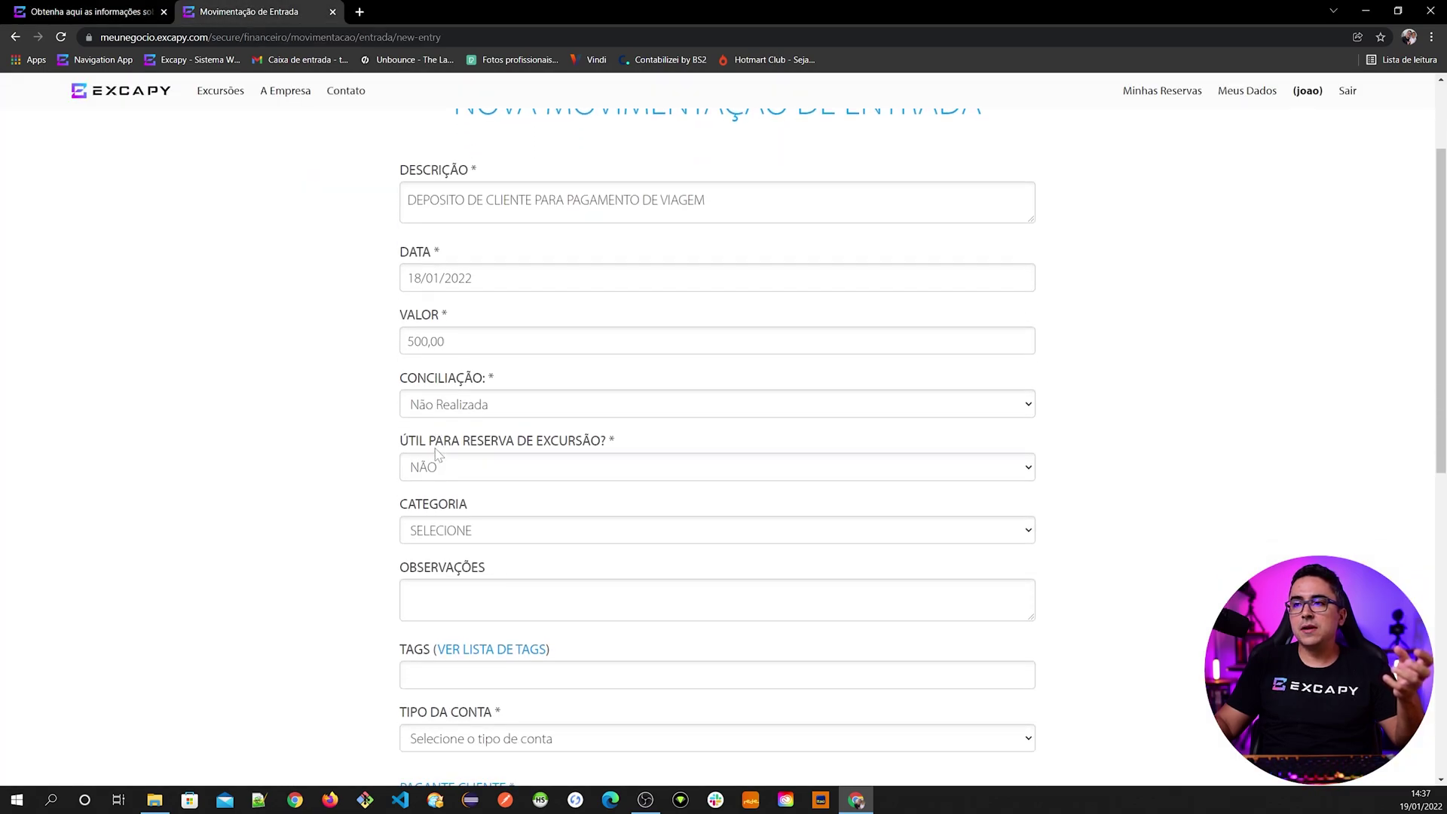
pyautogui.click(459, 409)
pyautogui.click(452, 444)
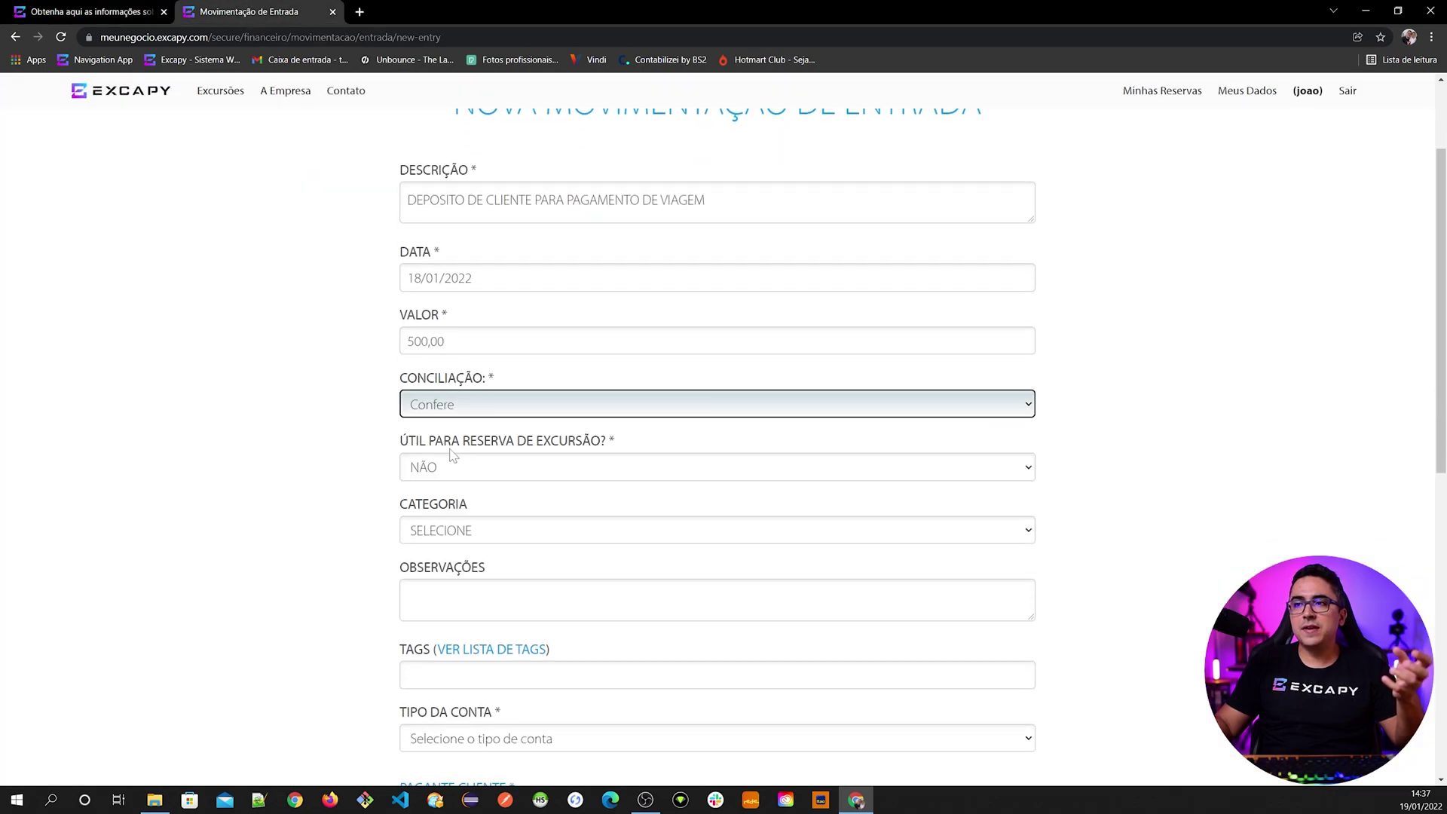
pyautogui.click(347, 459)
# - Set Útil para reserva de excursão to SIM on the incoming entry
pyautogui.scroll(-1, 348, 480)
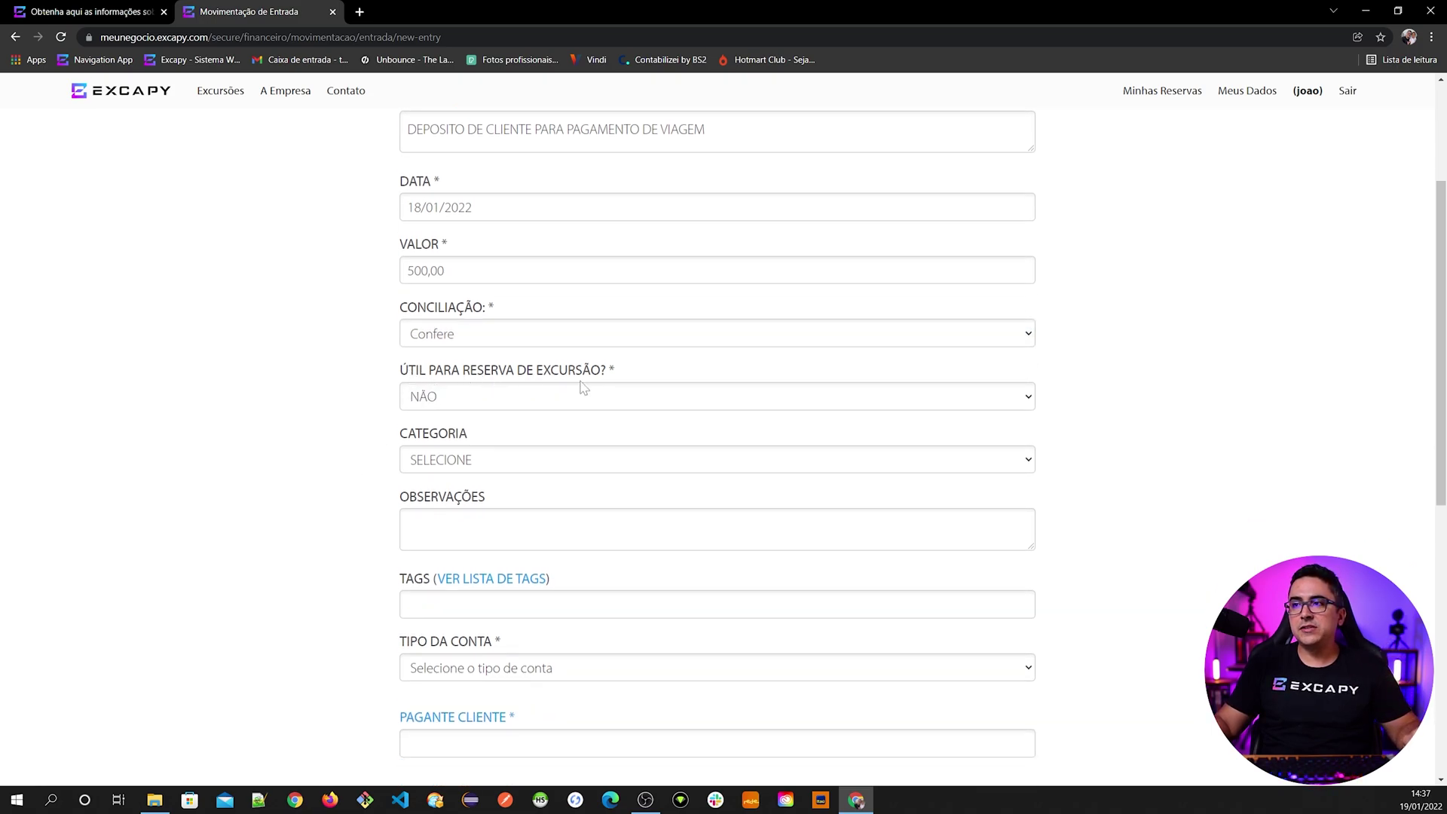
pyautogui.click(463, 398)
pyautogui.click(446, 437)
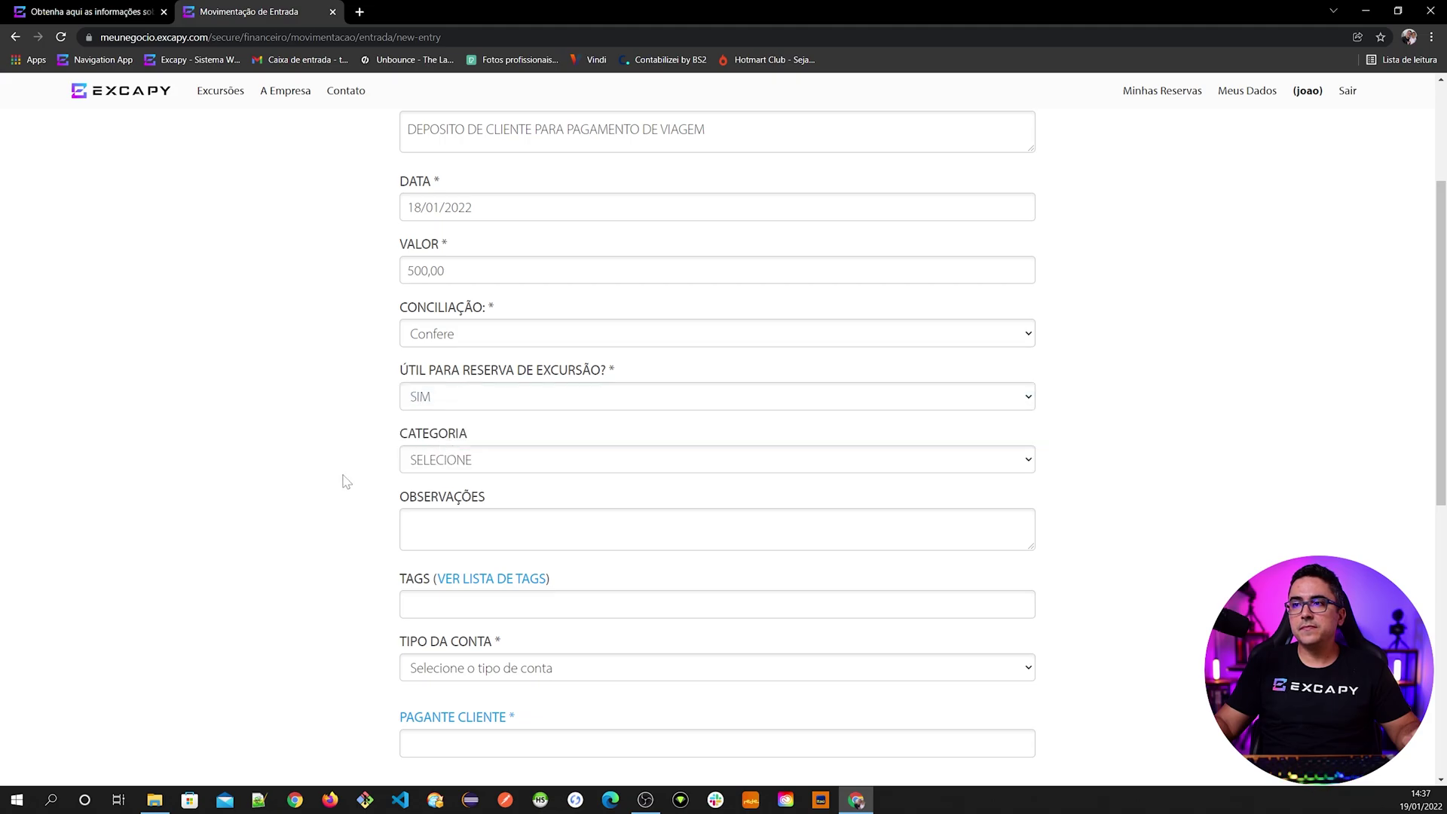
pyautogui.scroll(-1, 343, 481)
pyautogui.click(89, 14)
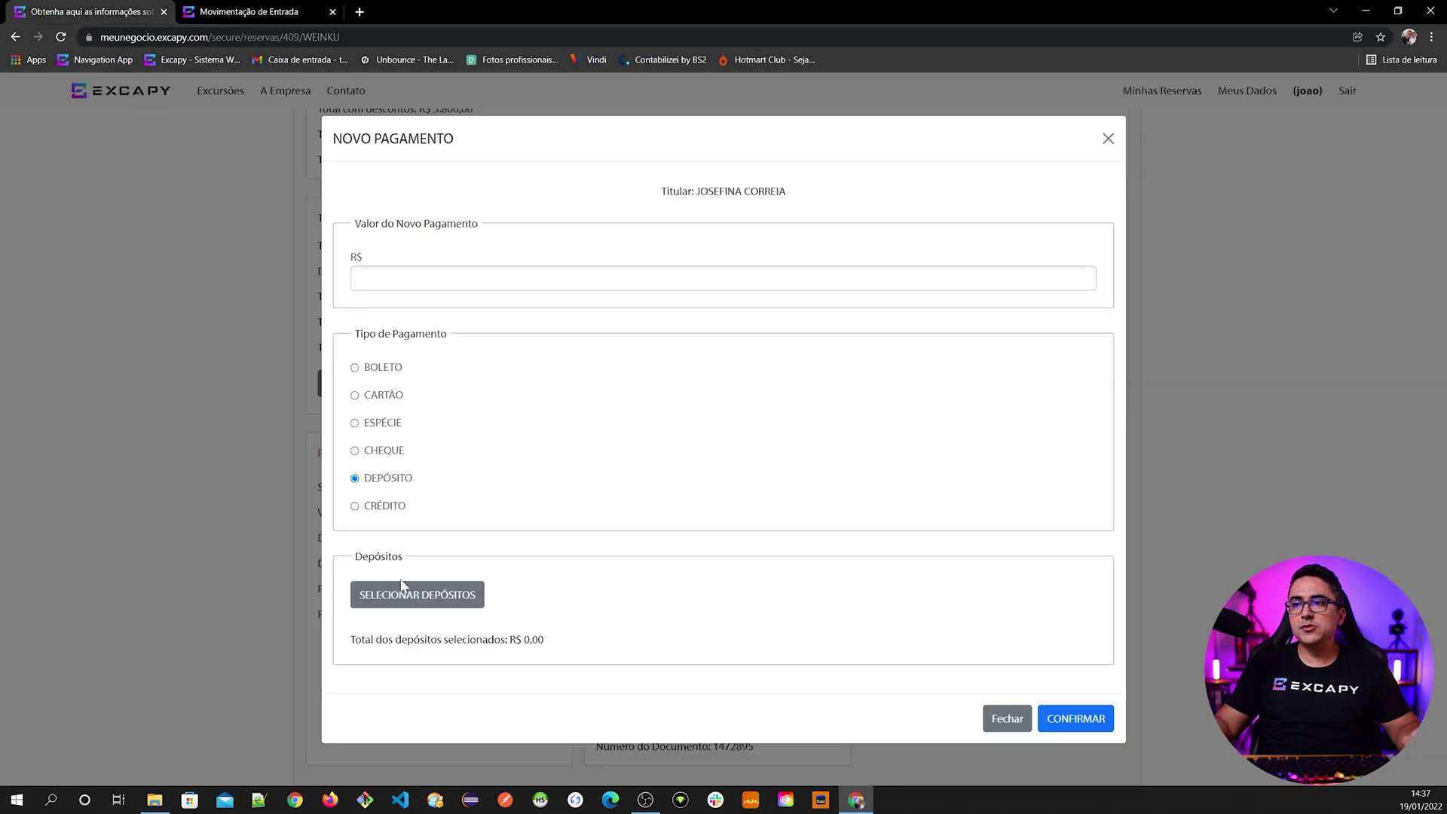
pyautogui.click(249, 12)
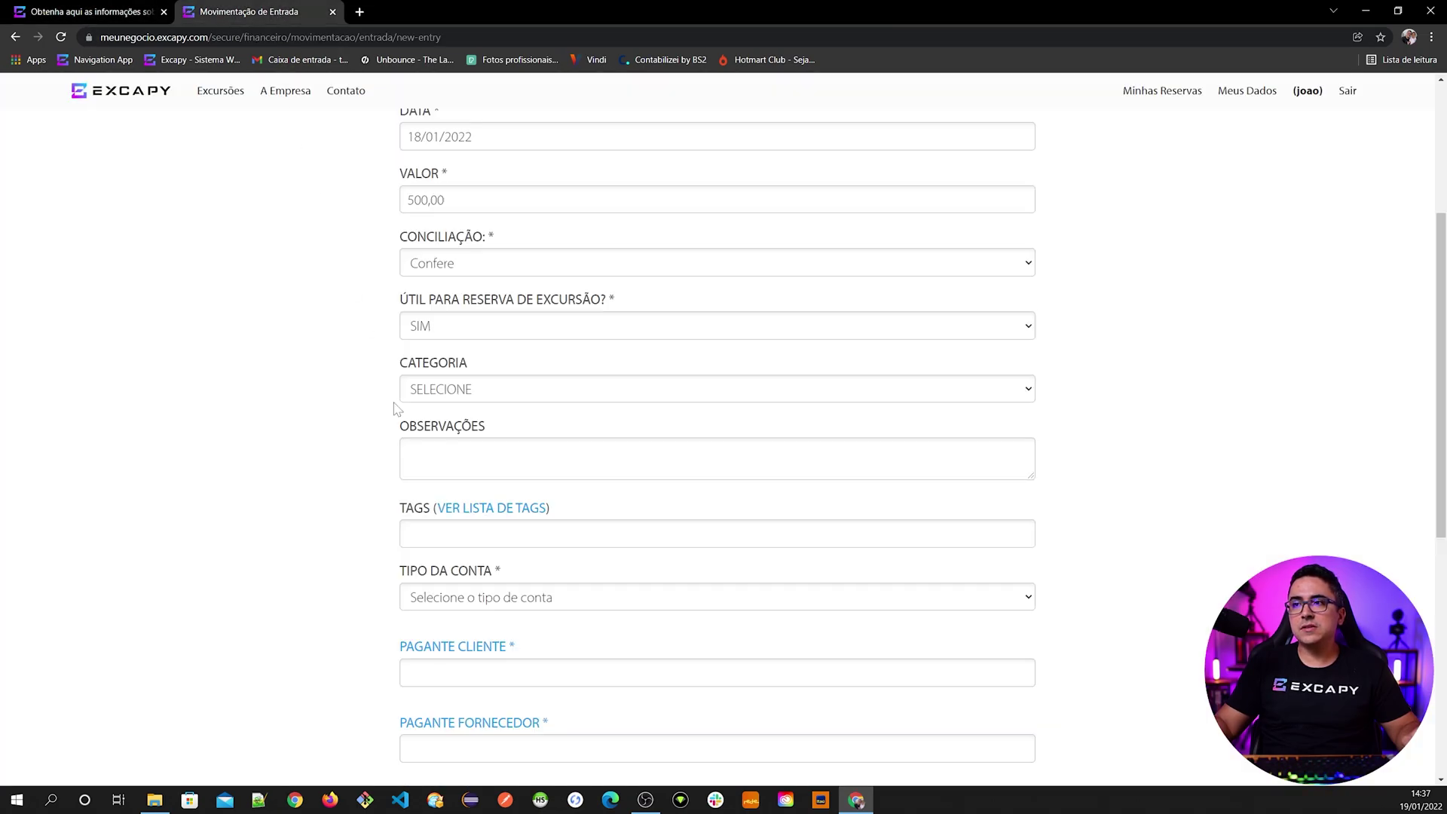
# - Set category RECEITAS_OPERACIONAIS and subcategory VENDAS_EXCURSAO on the deposit entry
pyautogui.click(439, 401)
pyautogui.click(437, 425)
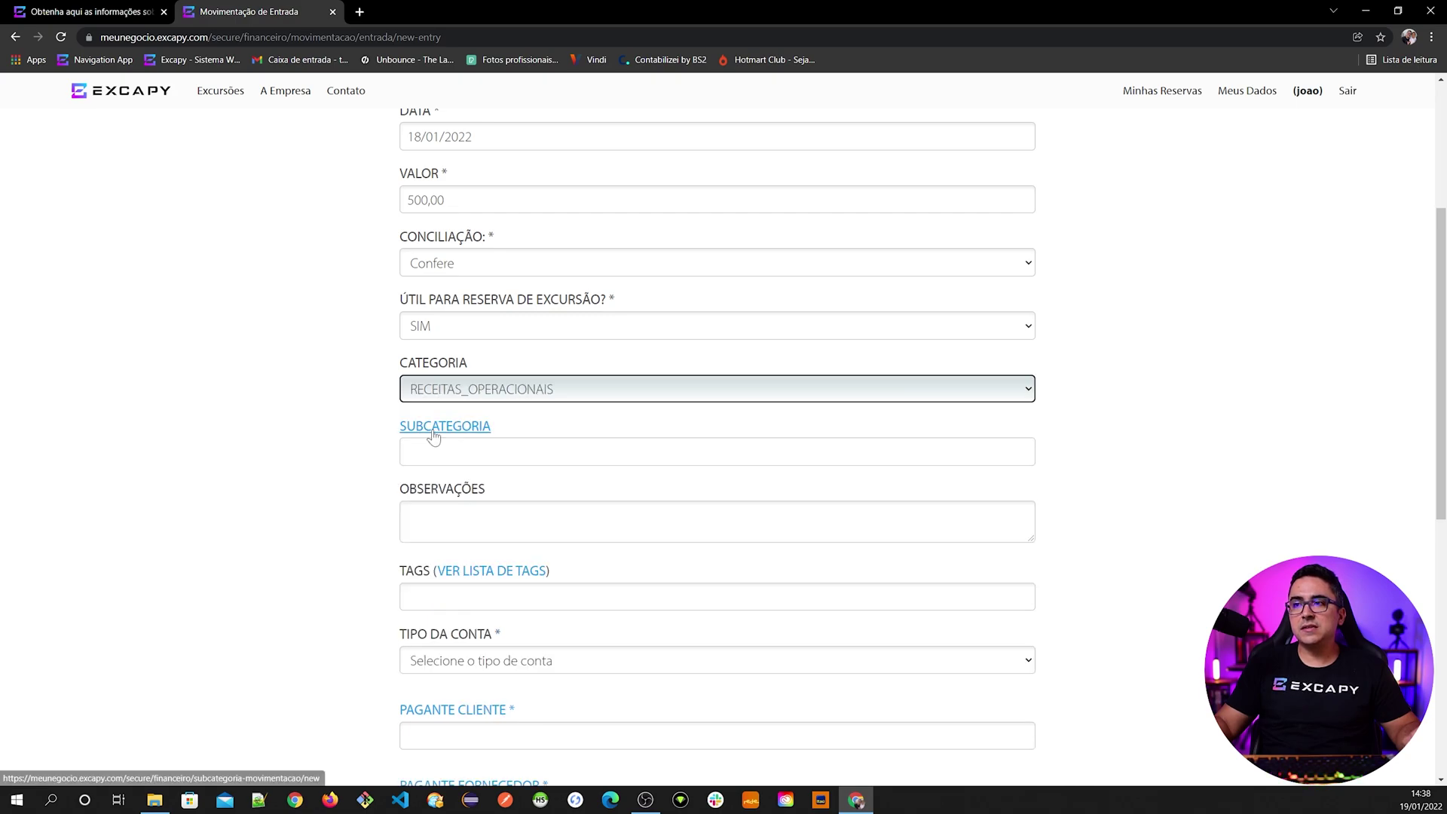
pyautogui.click(452, 452)
pyautogui.write('VEND')
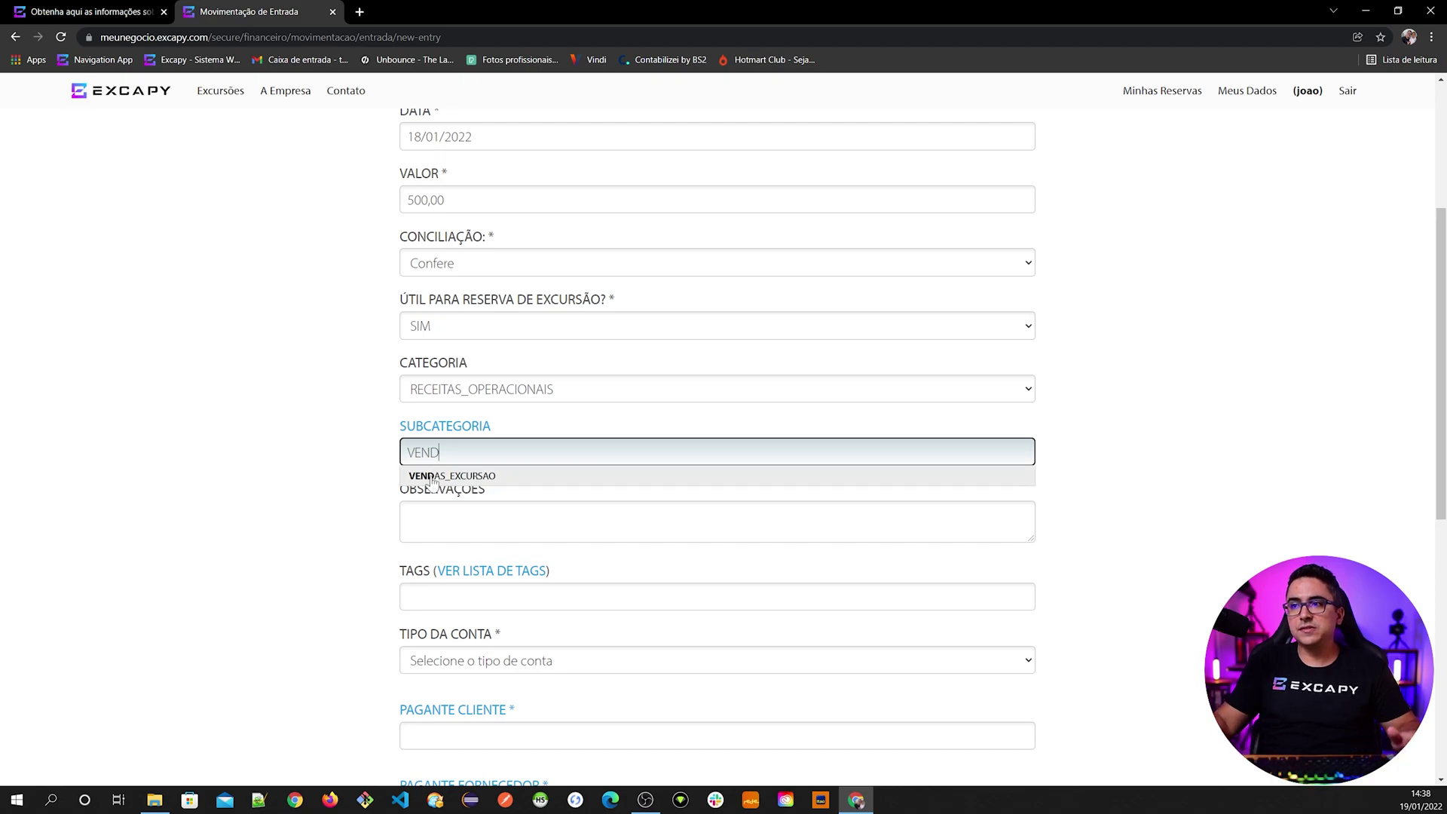
pyautogui.click(433, 480)
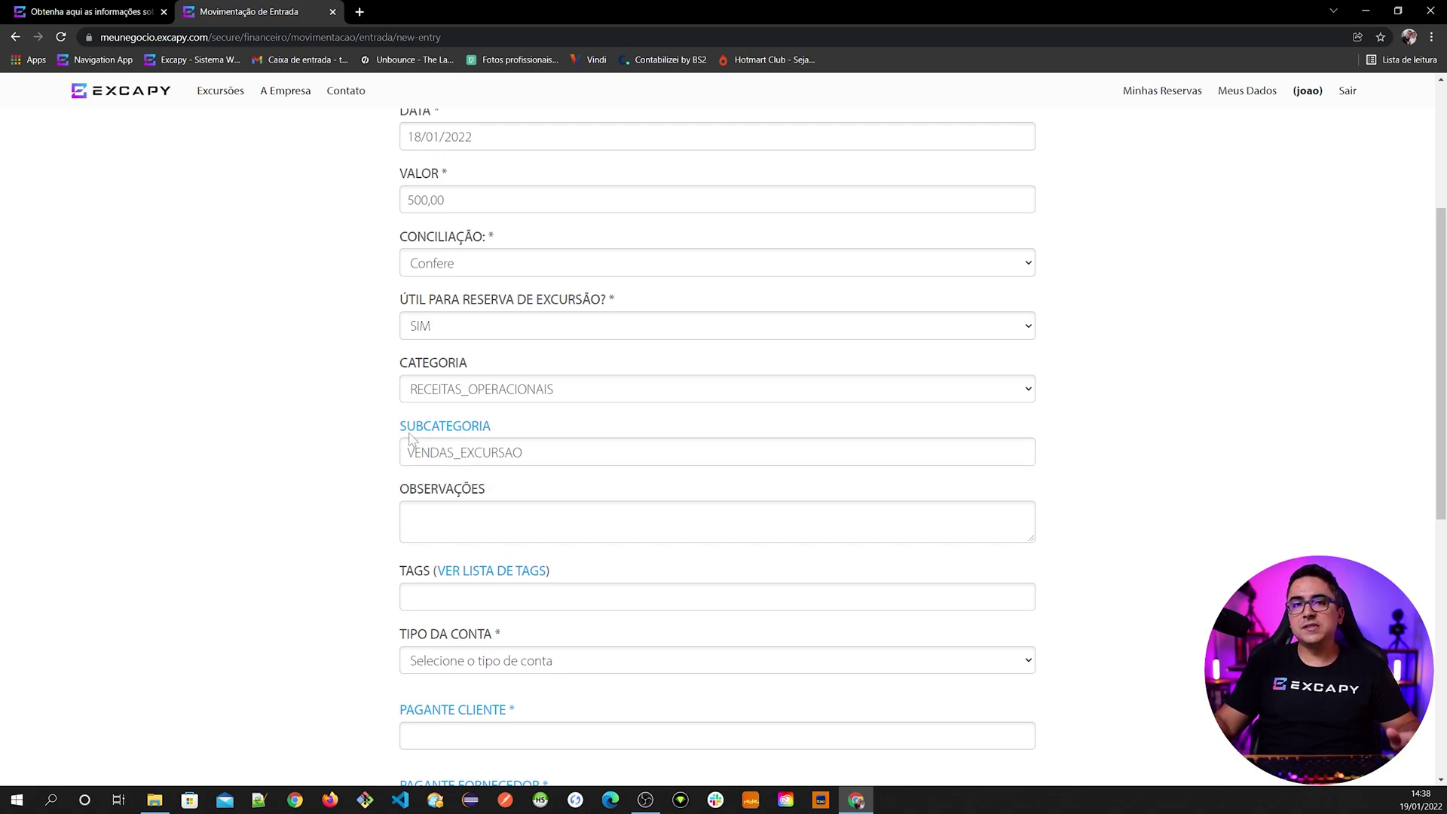
# - Fill the new-subcategory page with VENDAS_EXCURSAO under RECEITAS_OPERACIONAIS, then close that page
pyautogui.click(443, 429)
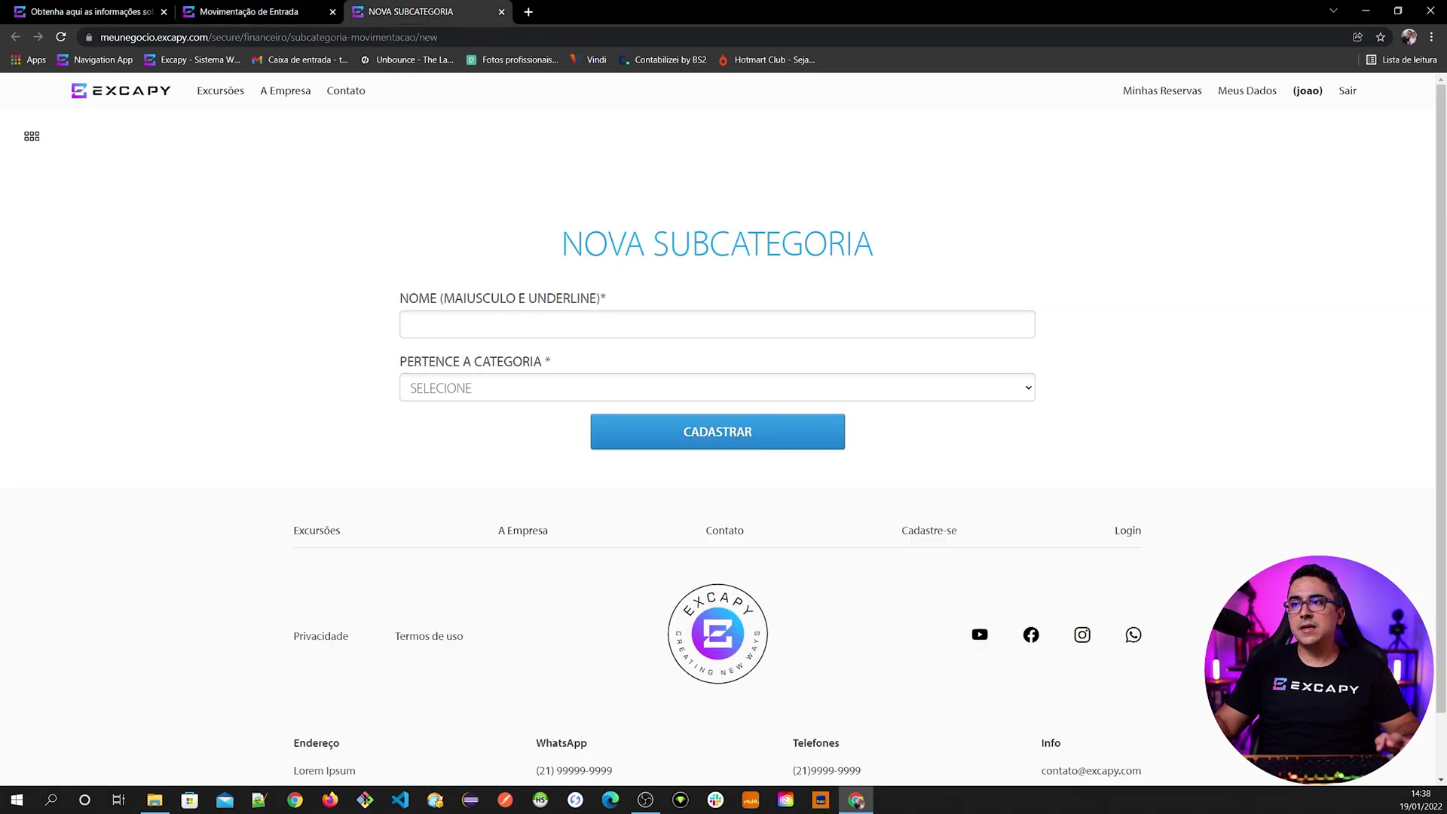
pyautogui.click(467, 324)
pyautogui.write('VENDA')
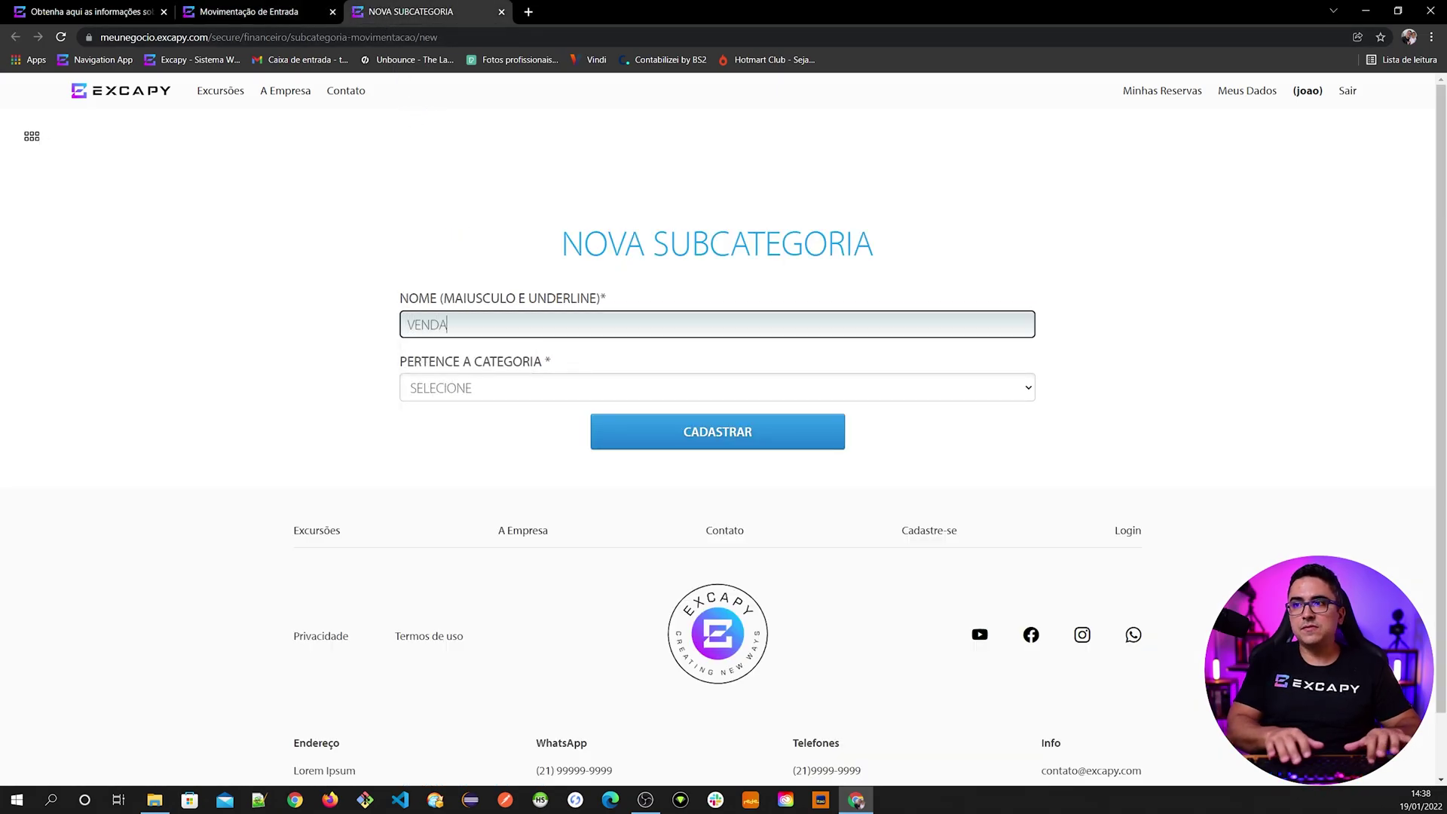
pyautogui.write('S_EXCURSAO')
pyautogui.click(457, 389)
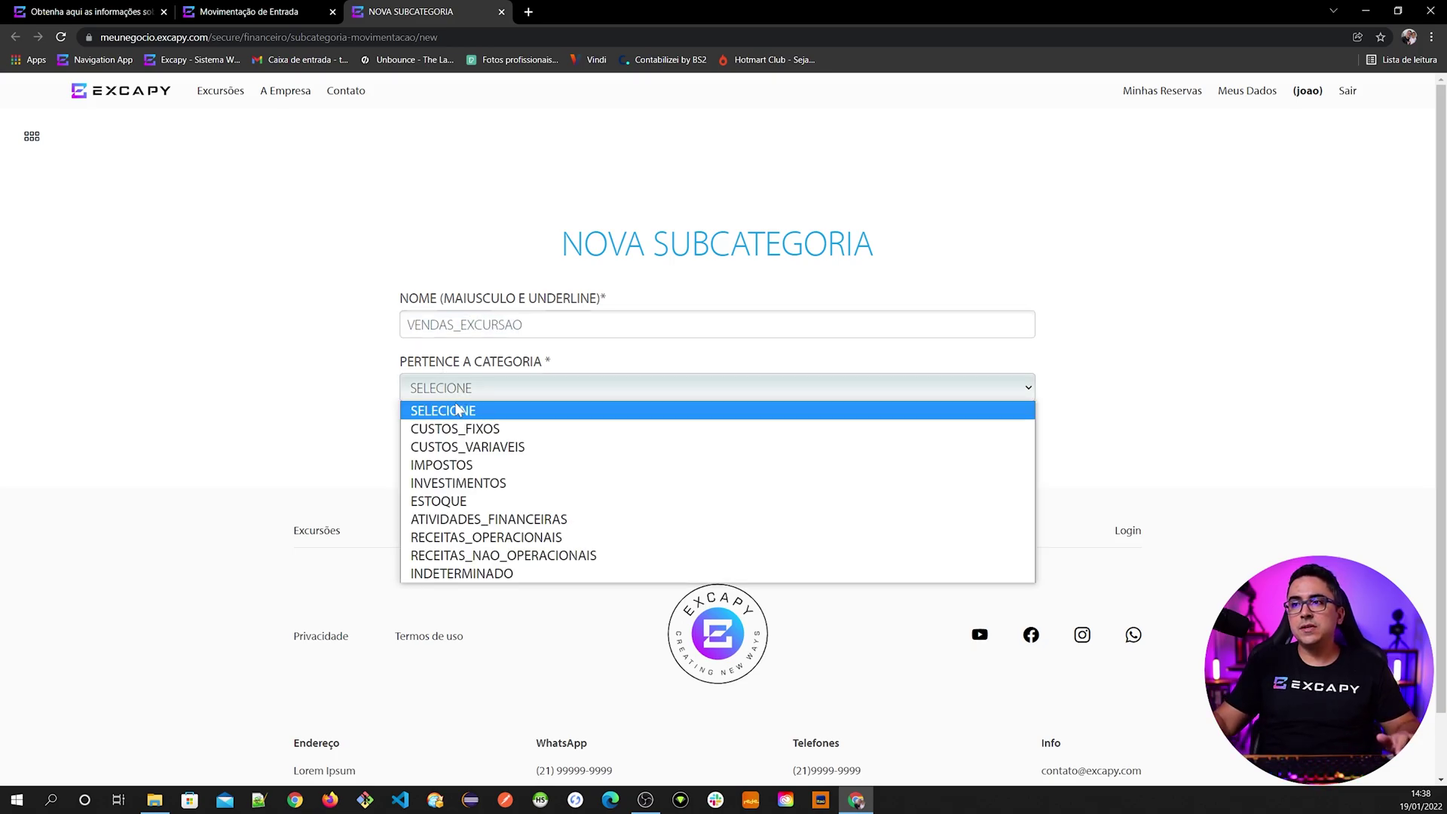
pyautogui.click(490, 535)
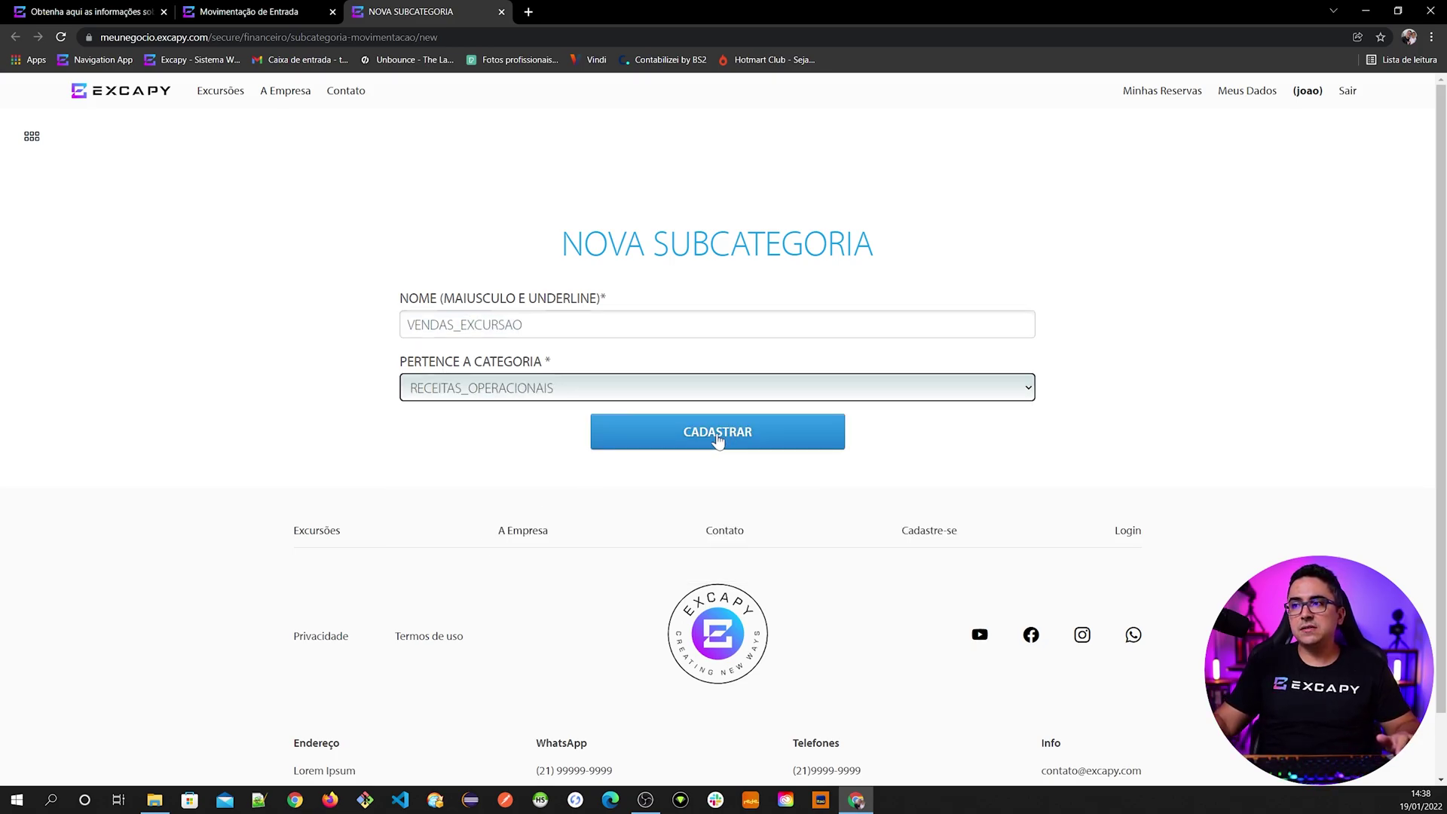
pyautogui.click(502, 12)
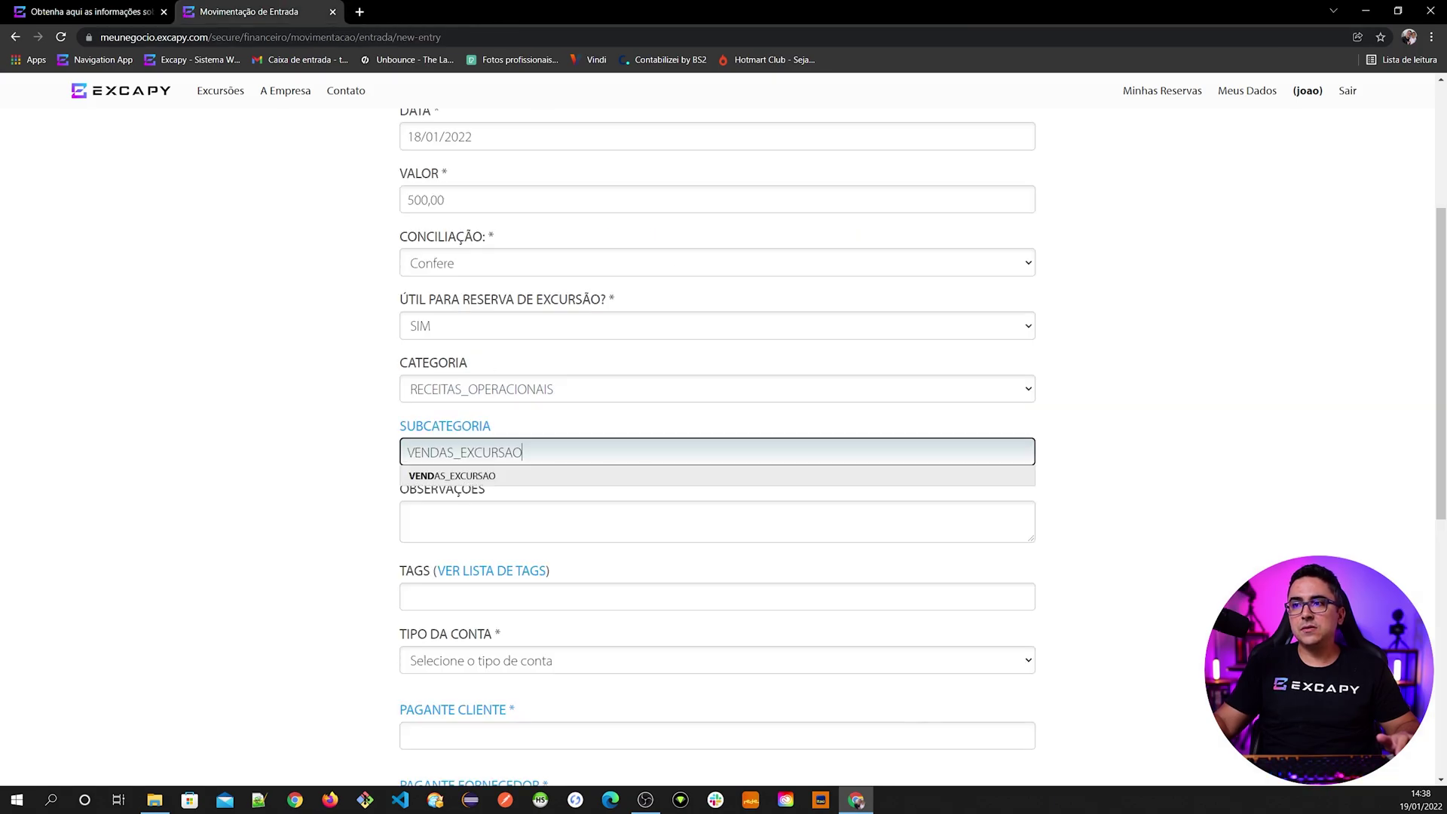
# - Set the account type to Banco with institution ITAU 341
pyautogui.scroll(-2, 368, 526)
pyautogui.scroll(-1, 368, 526)
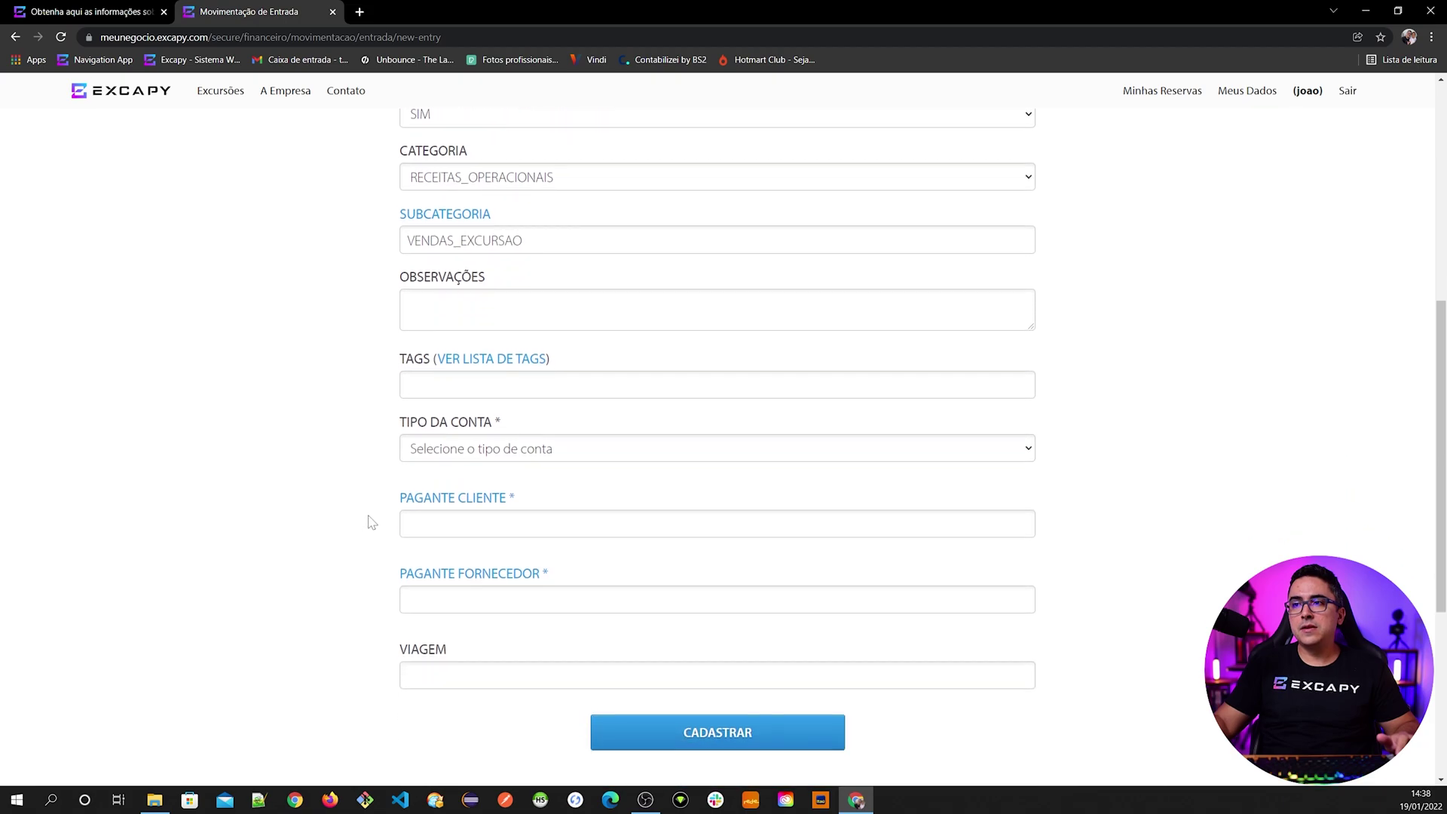
pyautogui.scroll(-1, 295, 472)
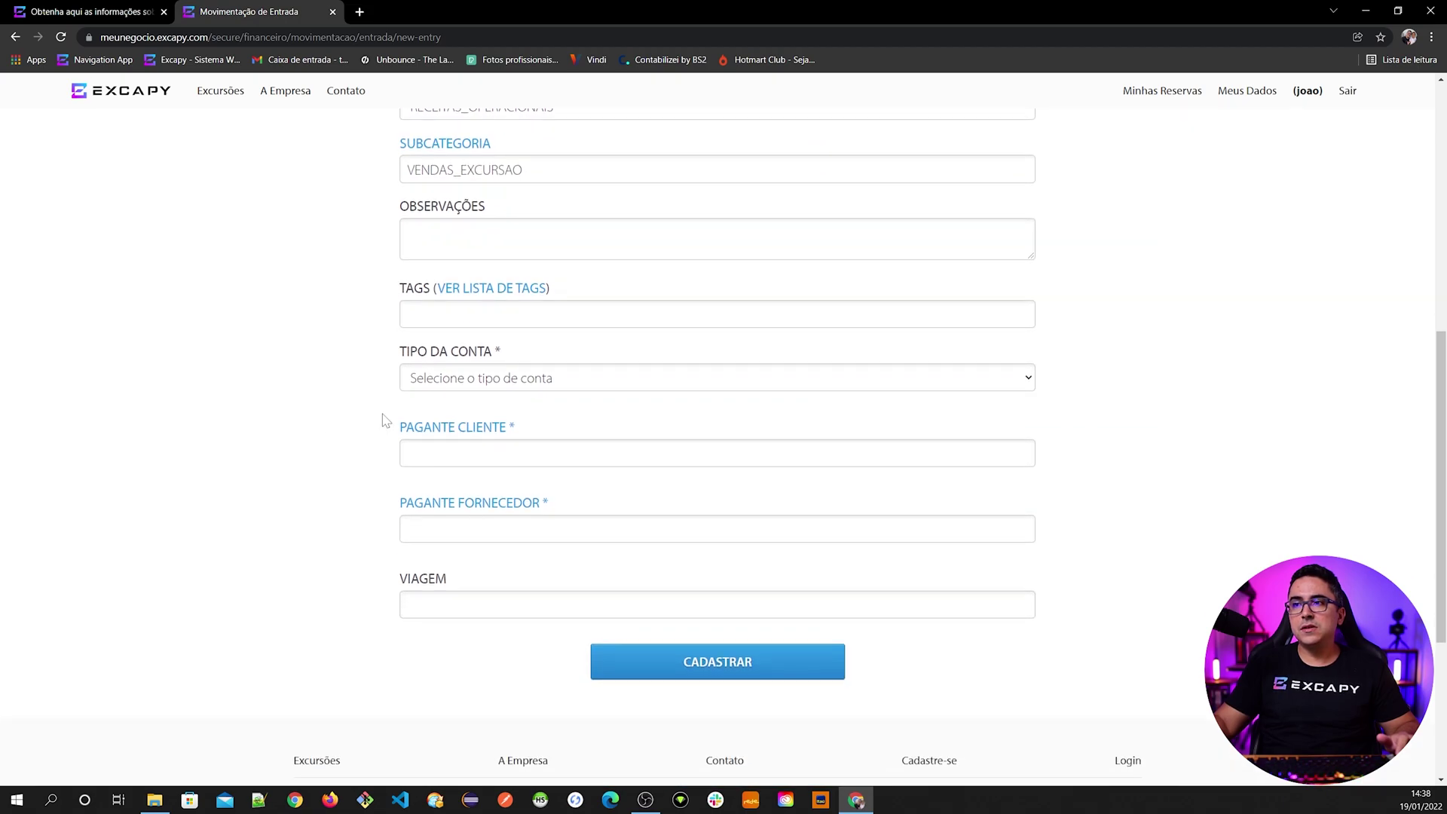
pyautogui.click(407, 380)
pyautogui.click(442, 424)
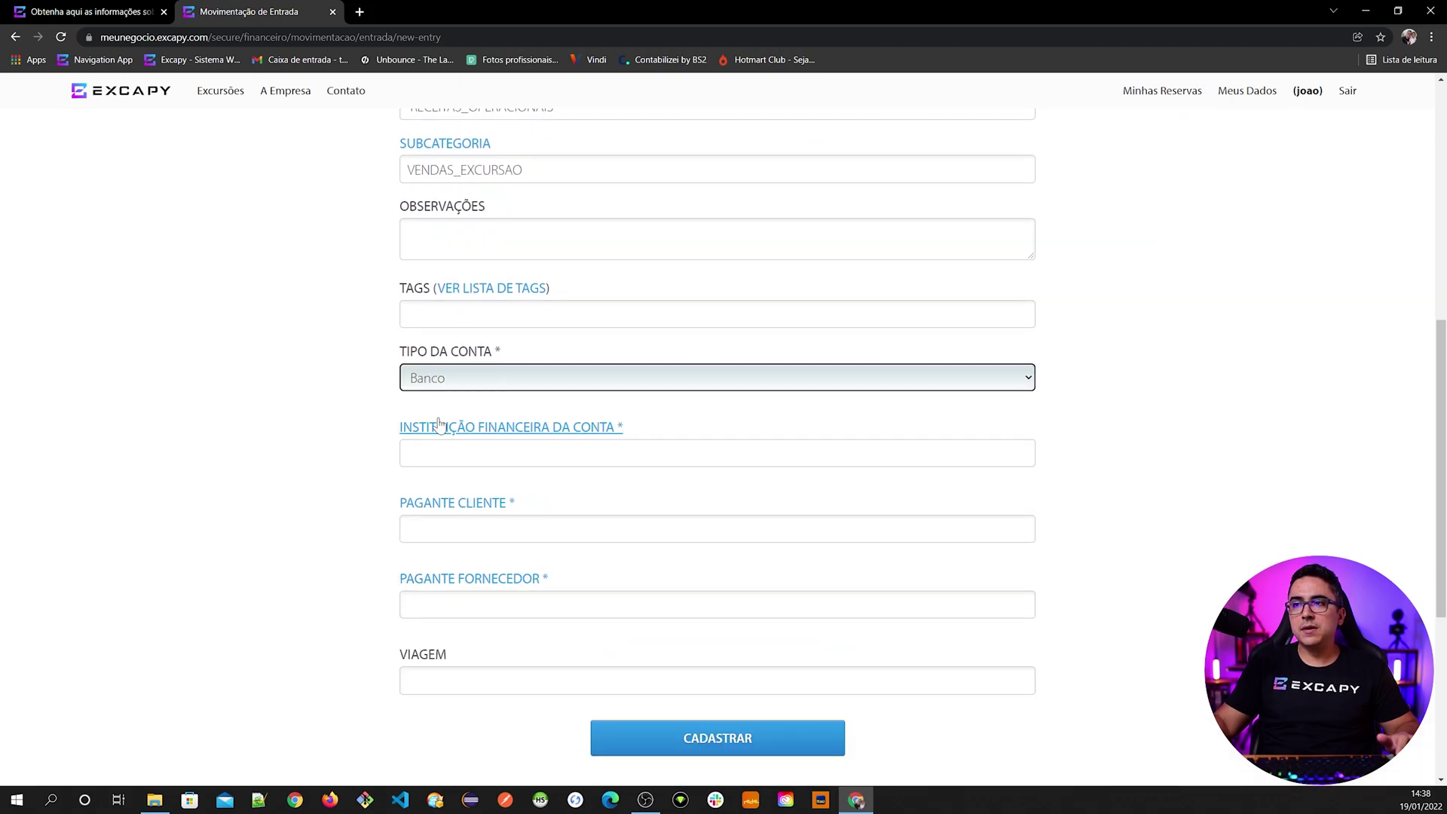
pyautogui.click(442, 452)
pyautogui.write('3')
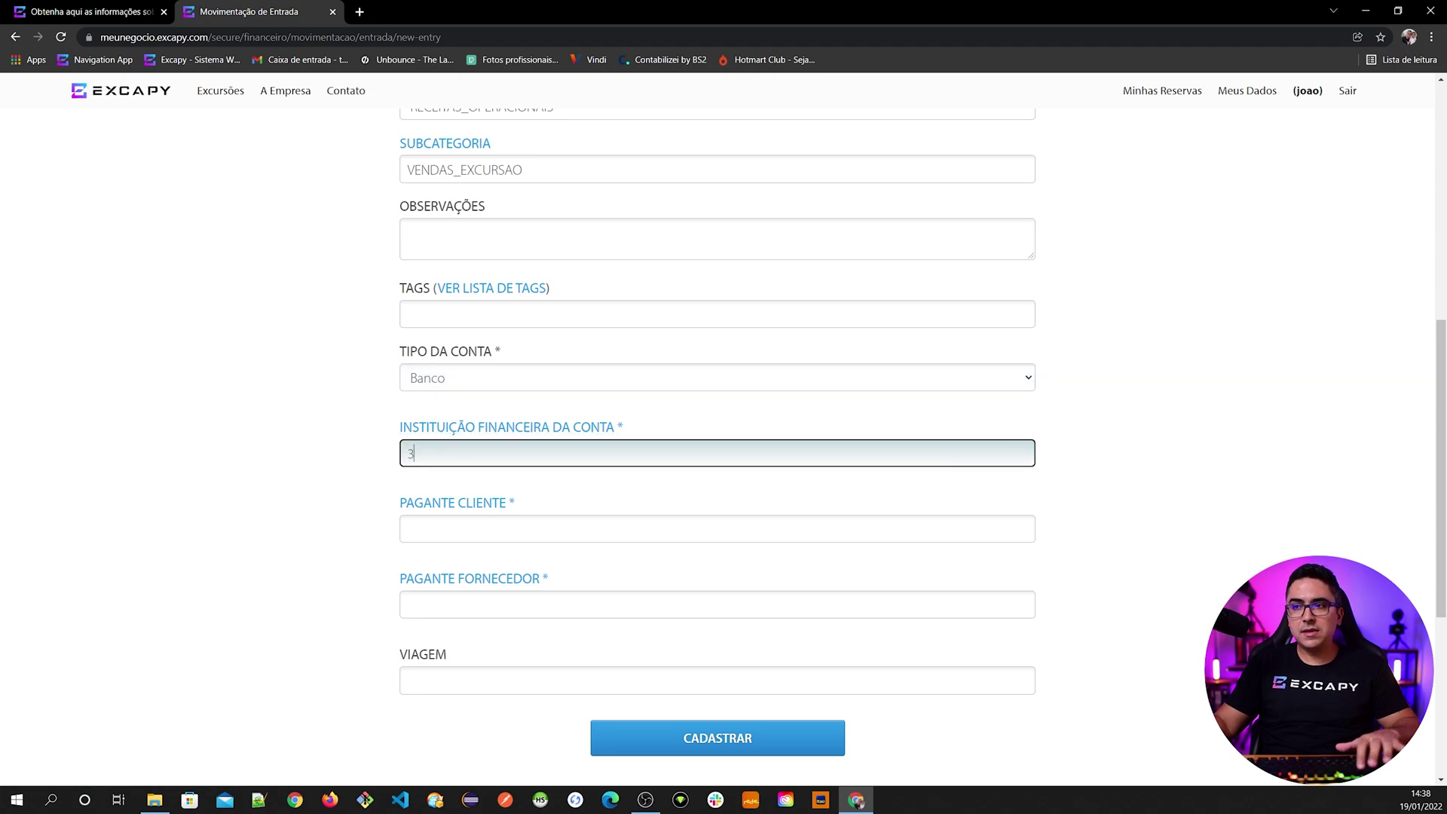
pyautogui.write('41')
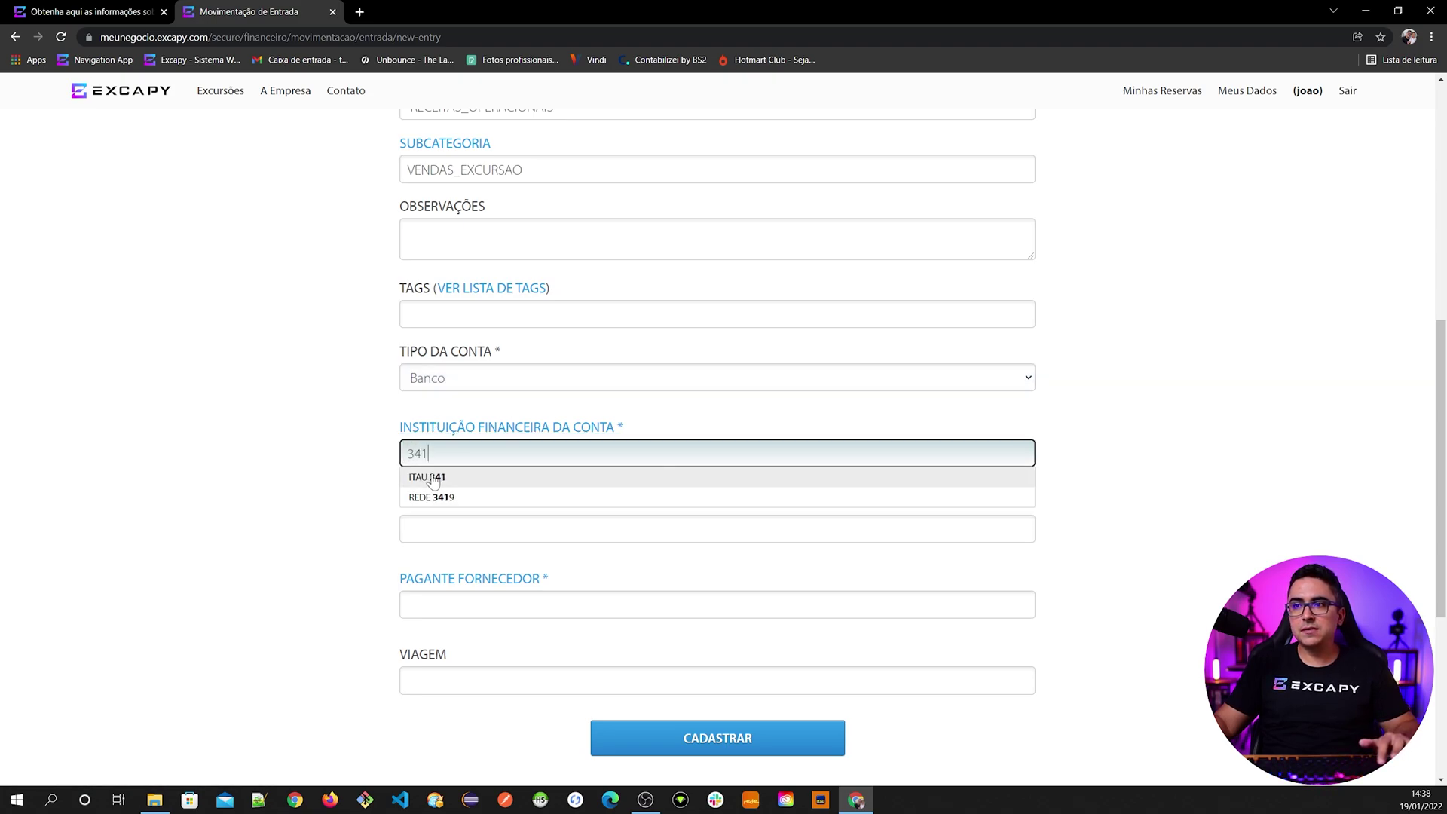
pyautogui.click(424, 477)
# - Set the paying client to the reservation holder
pyautogui.scroll(-1, 358, 535)
pyautogui.press('Tab')
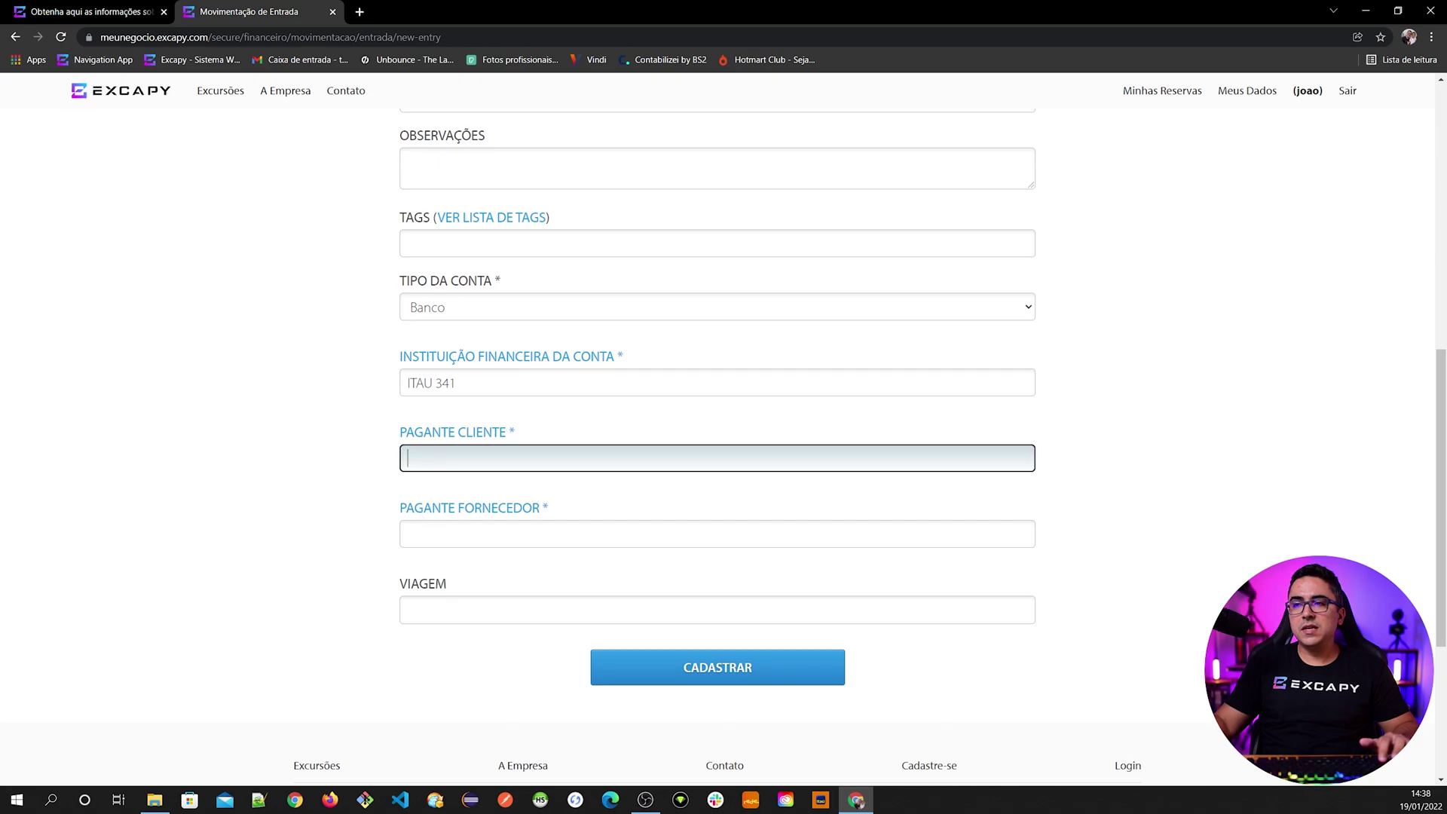
pyautogui.write('JOSEFIN')
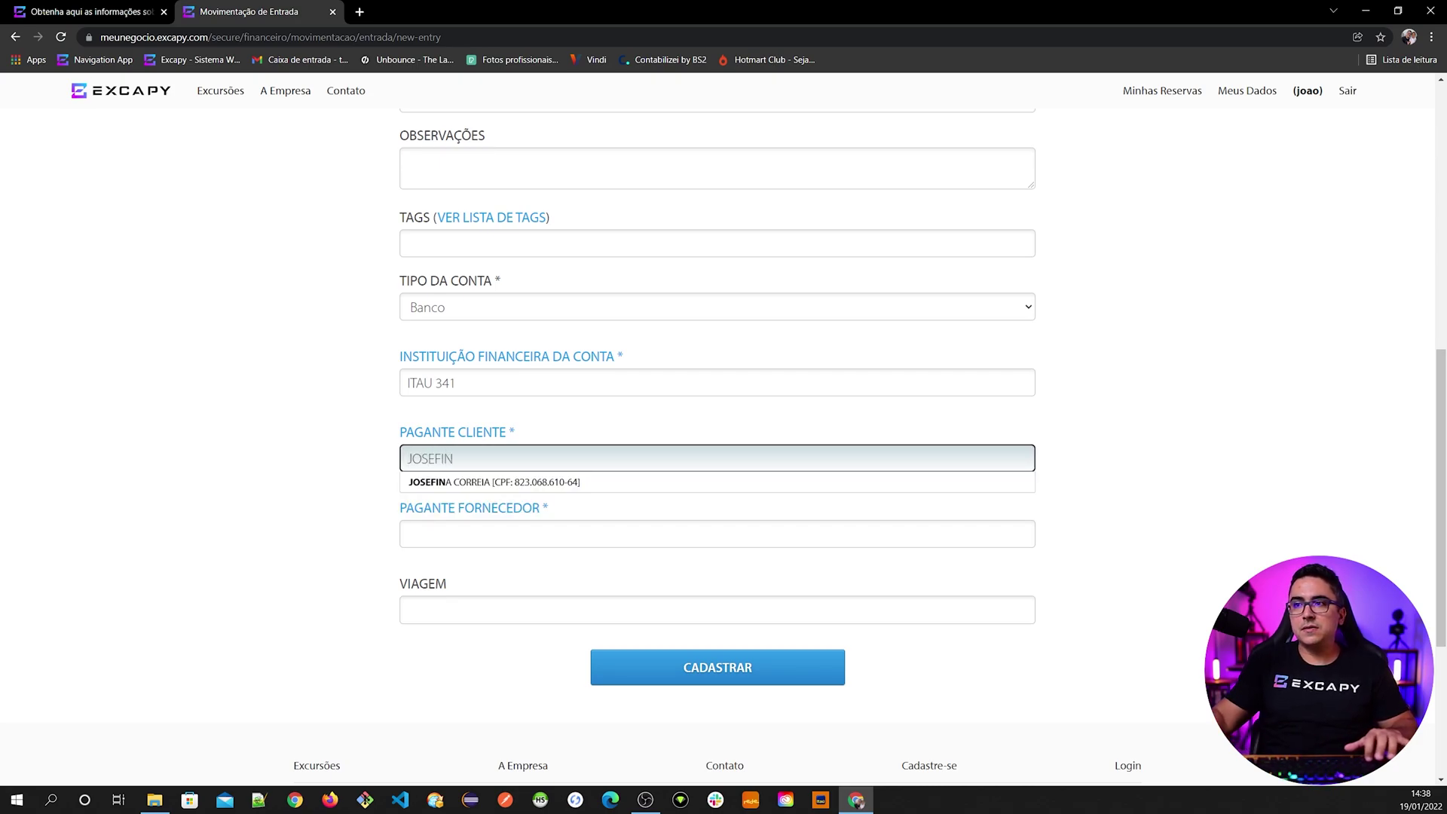
pyautogui.press('Down')
pyautogui.press('Return')
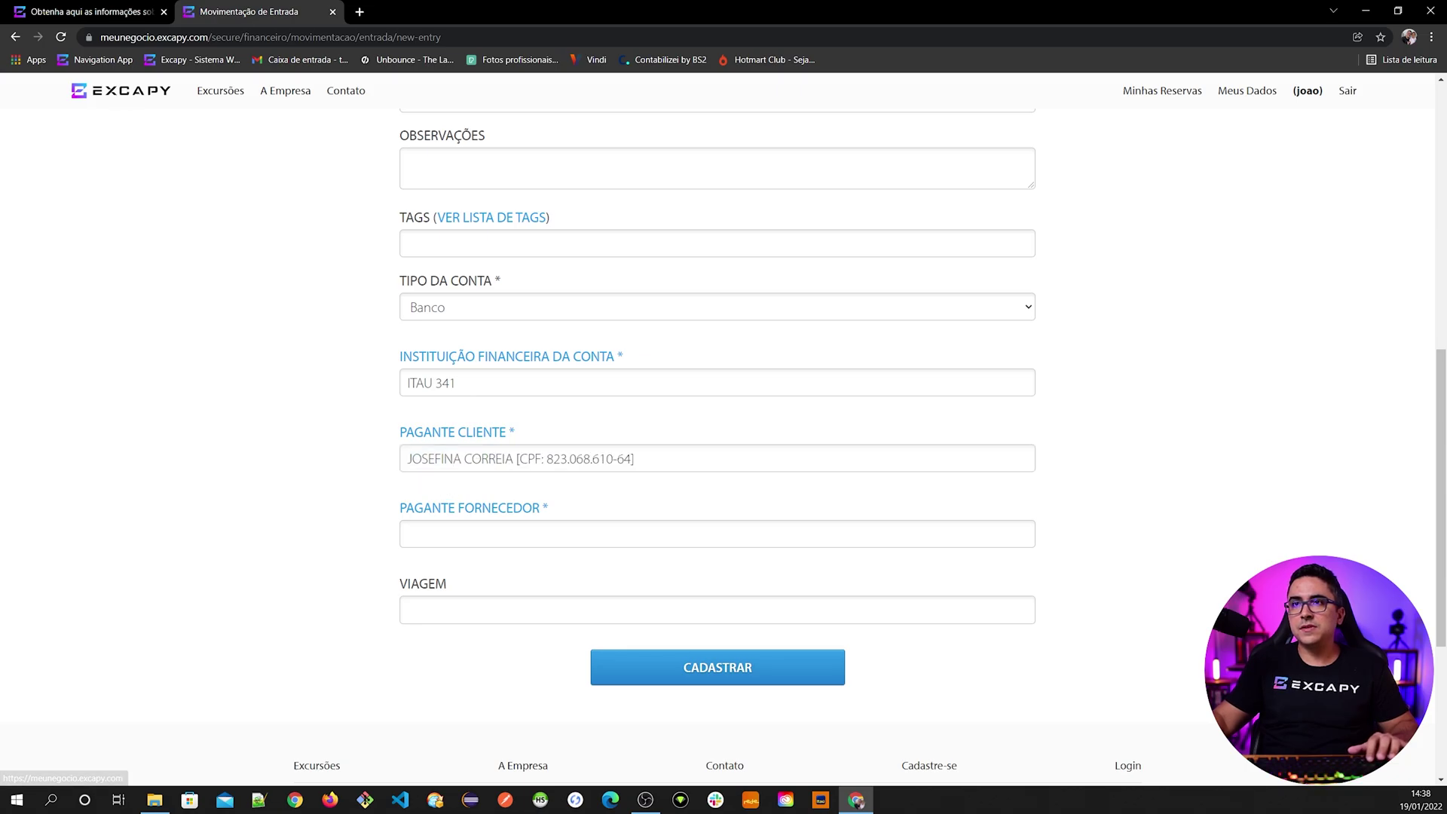
# - Close the reservation's new-payment dialog and return to the entry form
pyautogui.click(101, 14)
pyautogui.click(231, 297)
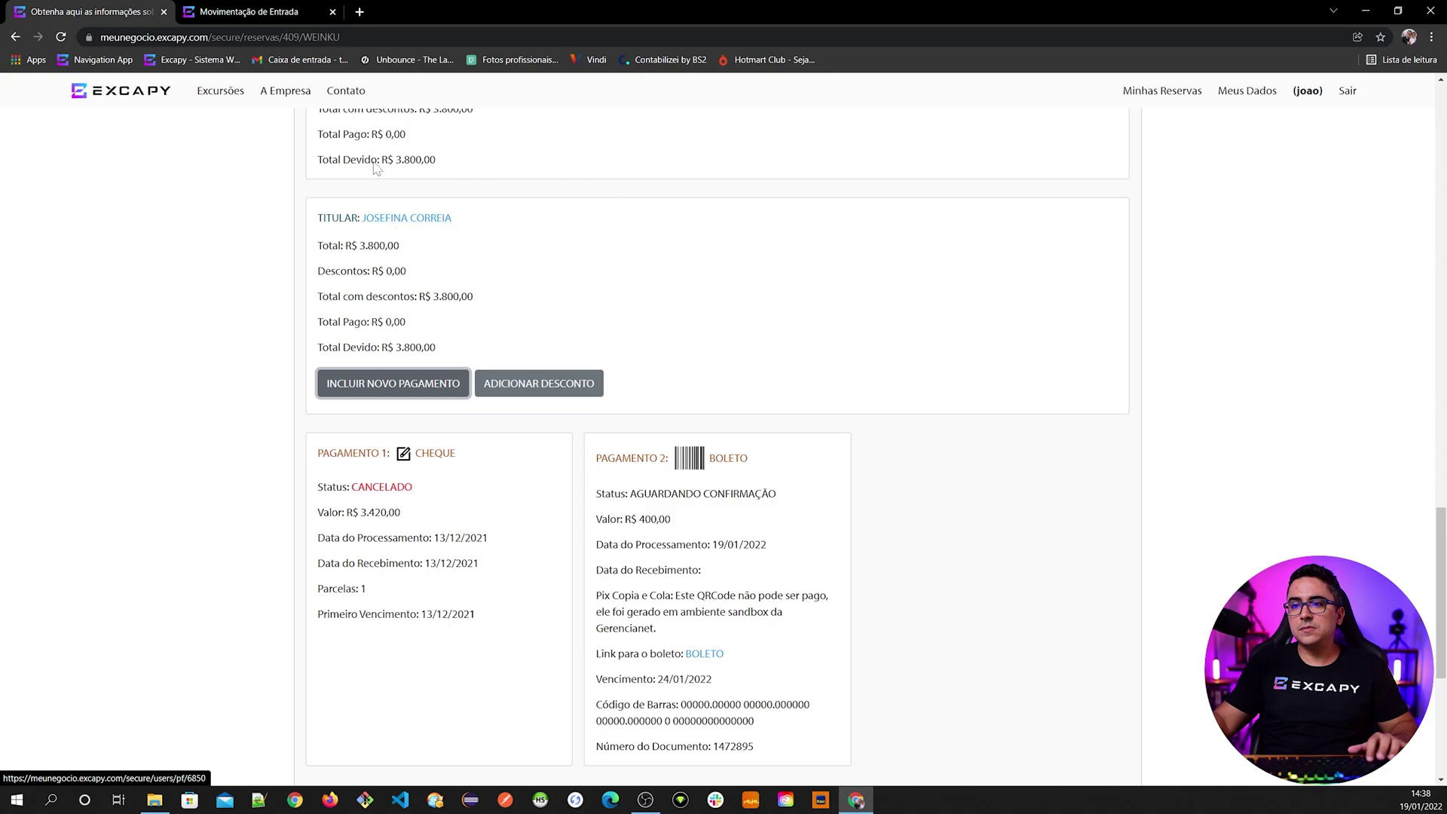
pyautogui.click(256, 12)
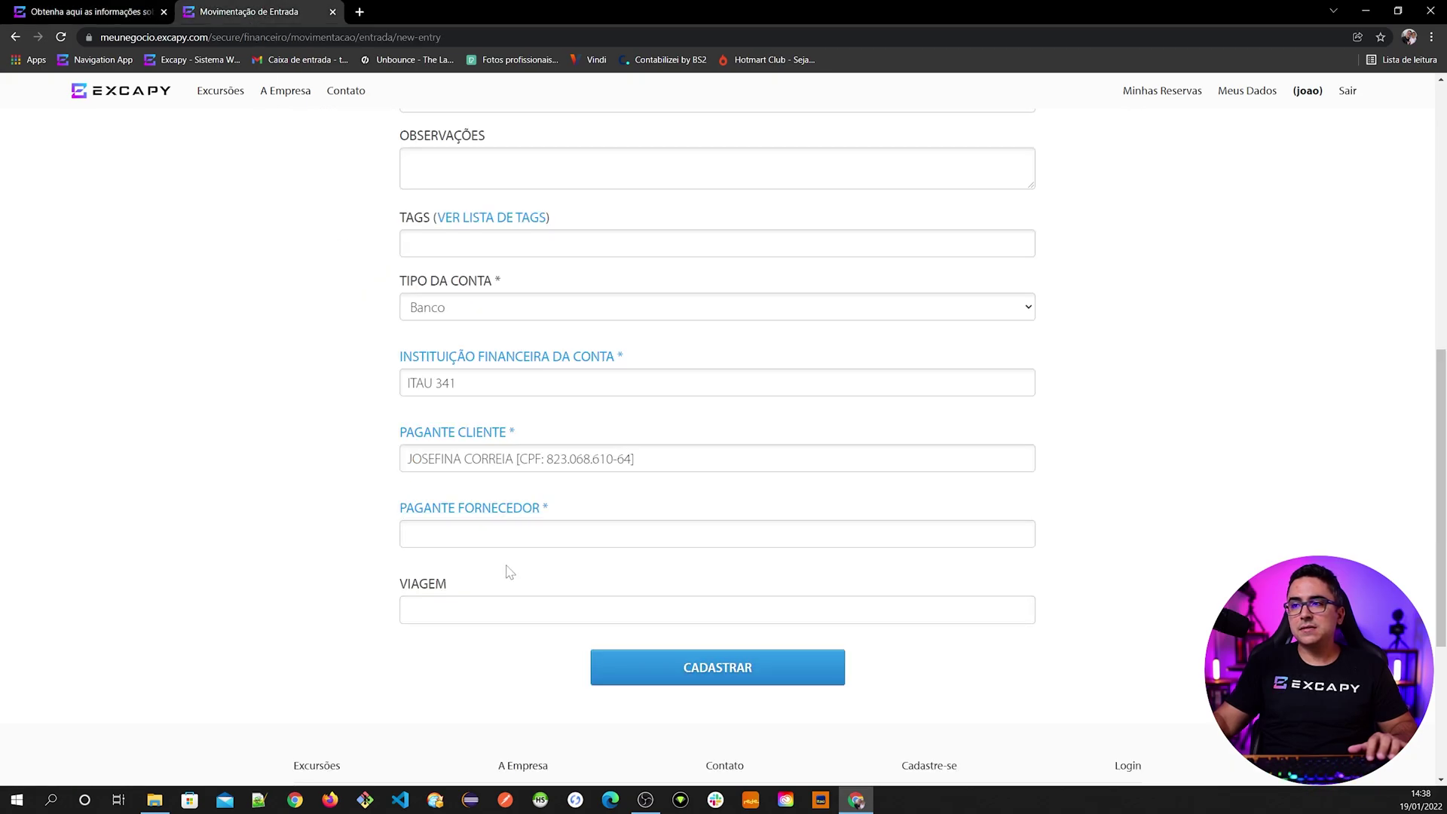
# - Save the R$ 500,00 deposit entry and review its fields down to ATUALIZAR
pyautogui.click(689, 667)
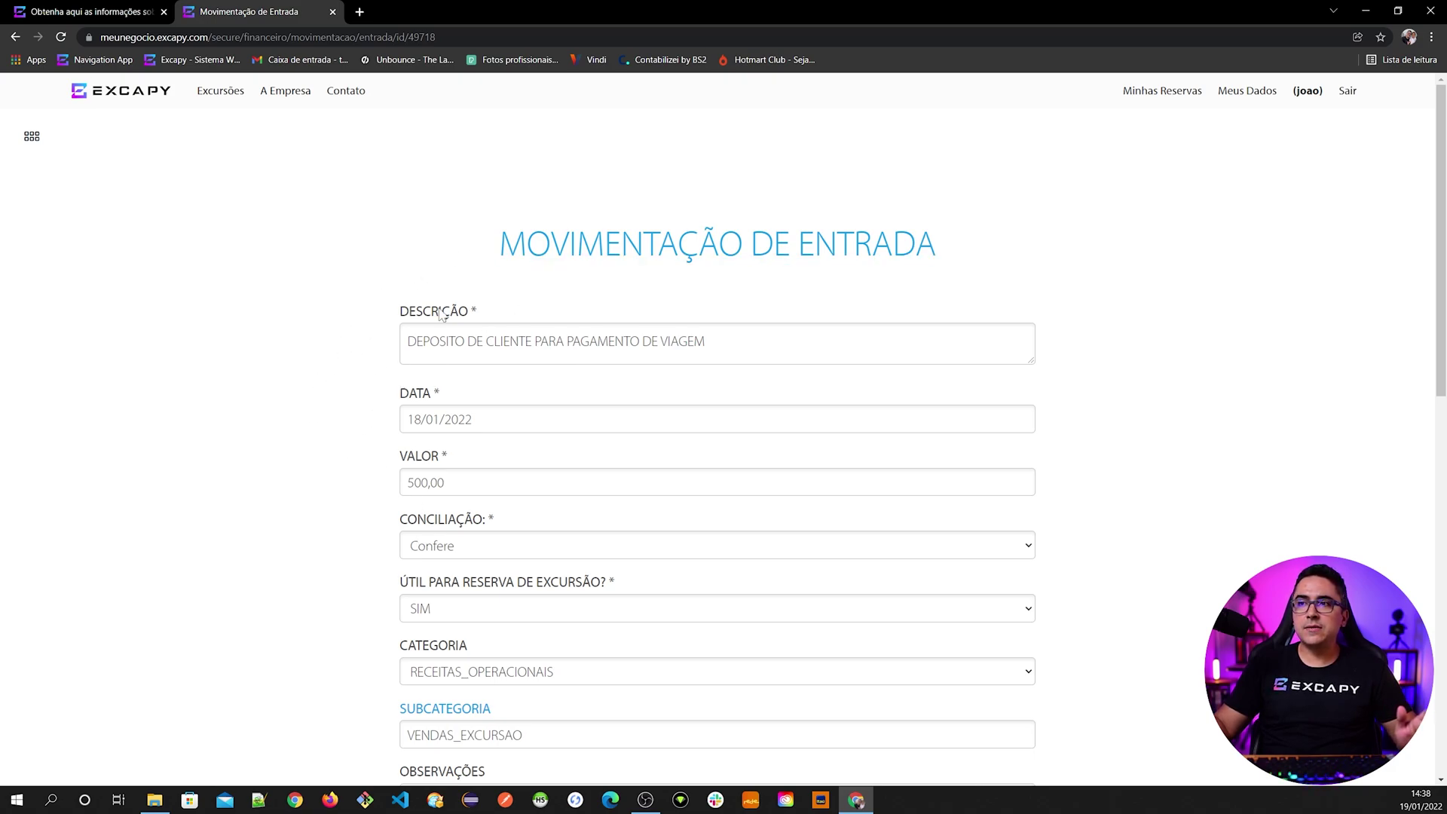
pyautogui.scroll(-1, 443, 312)
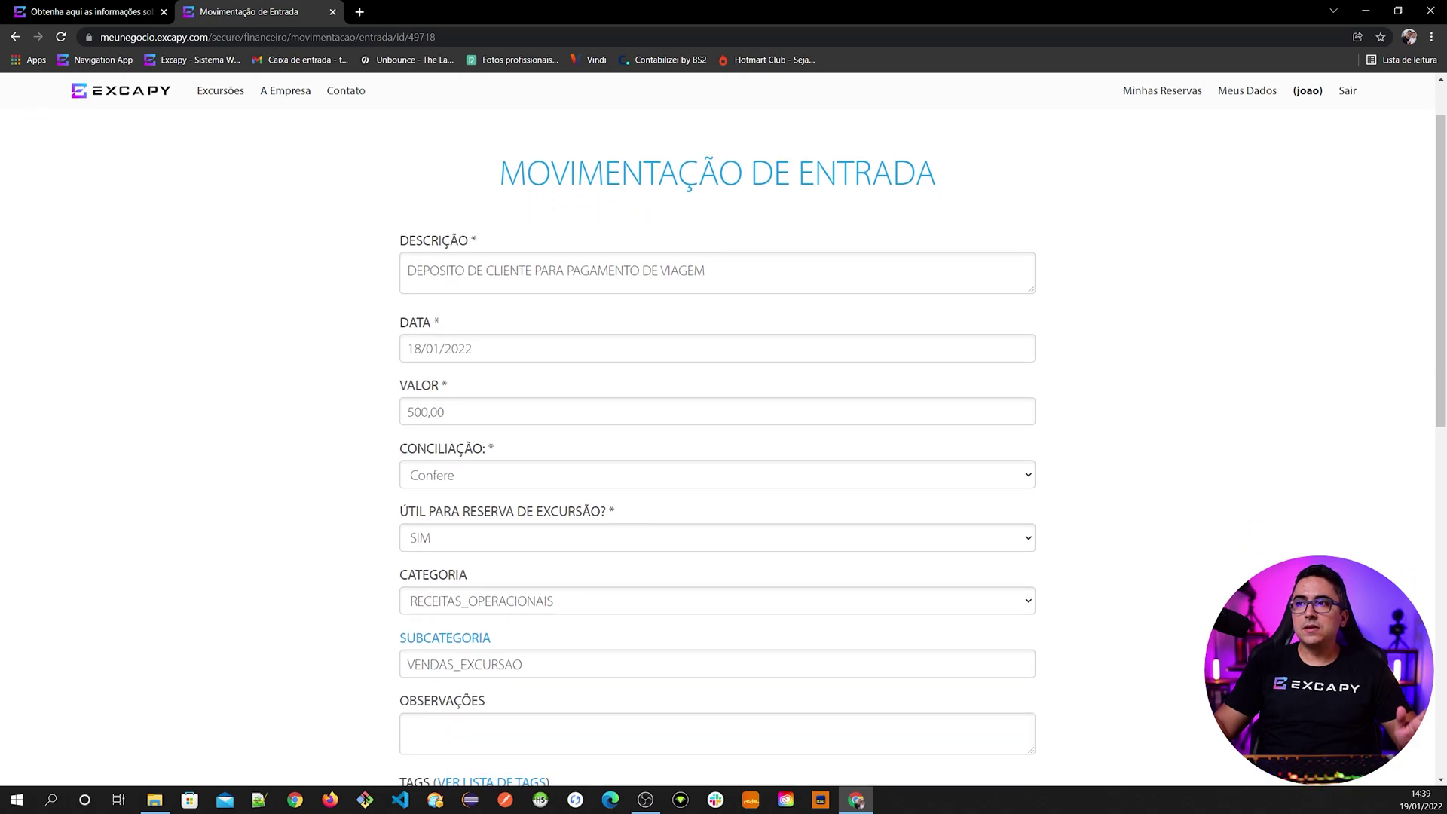
pyautogui.scroll(-1, 417, 486)
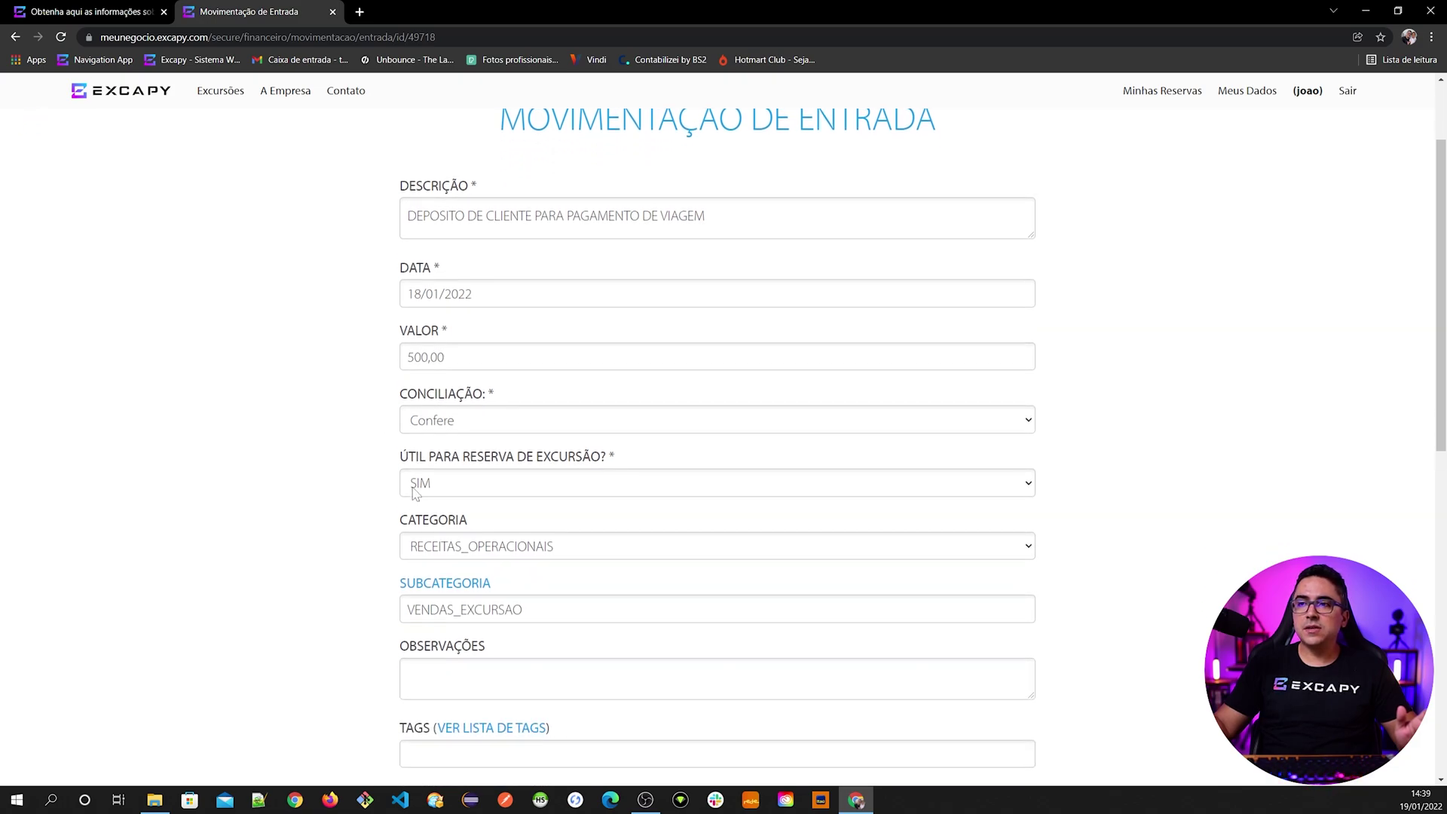
pyautogui.scroll(-1, 354, 535)
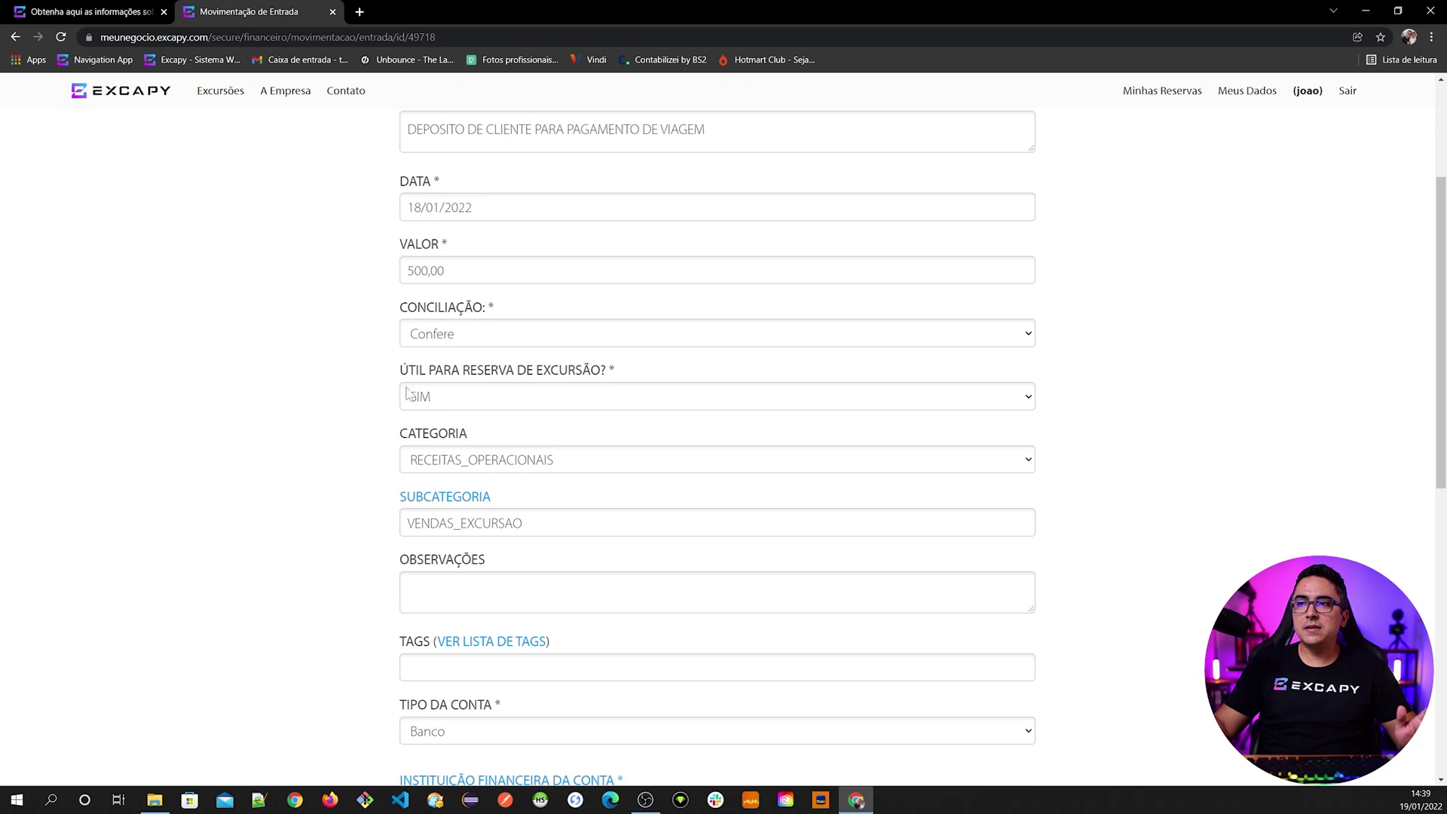
pyautogui.scroll(-2, 312, 545)
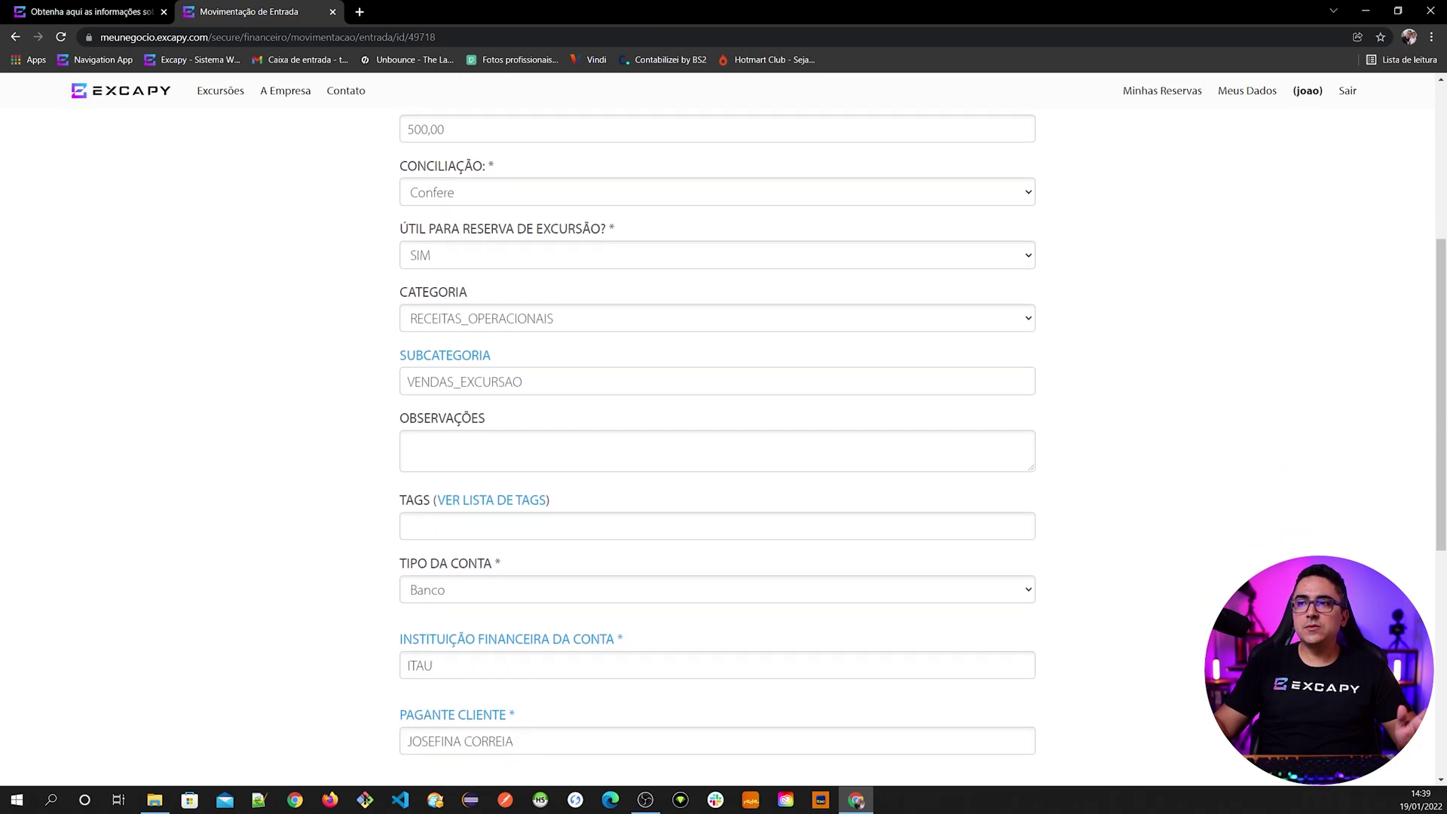
pyautogui.scroll(-3, 242, 468)
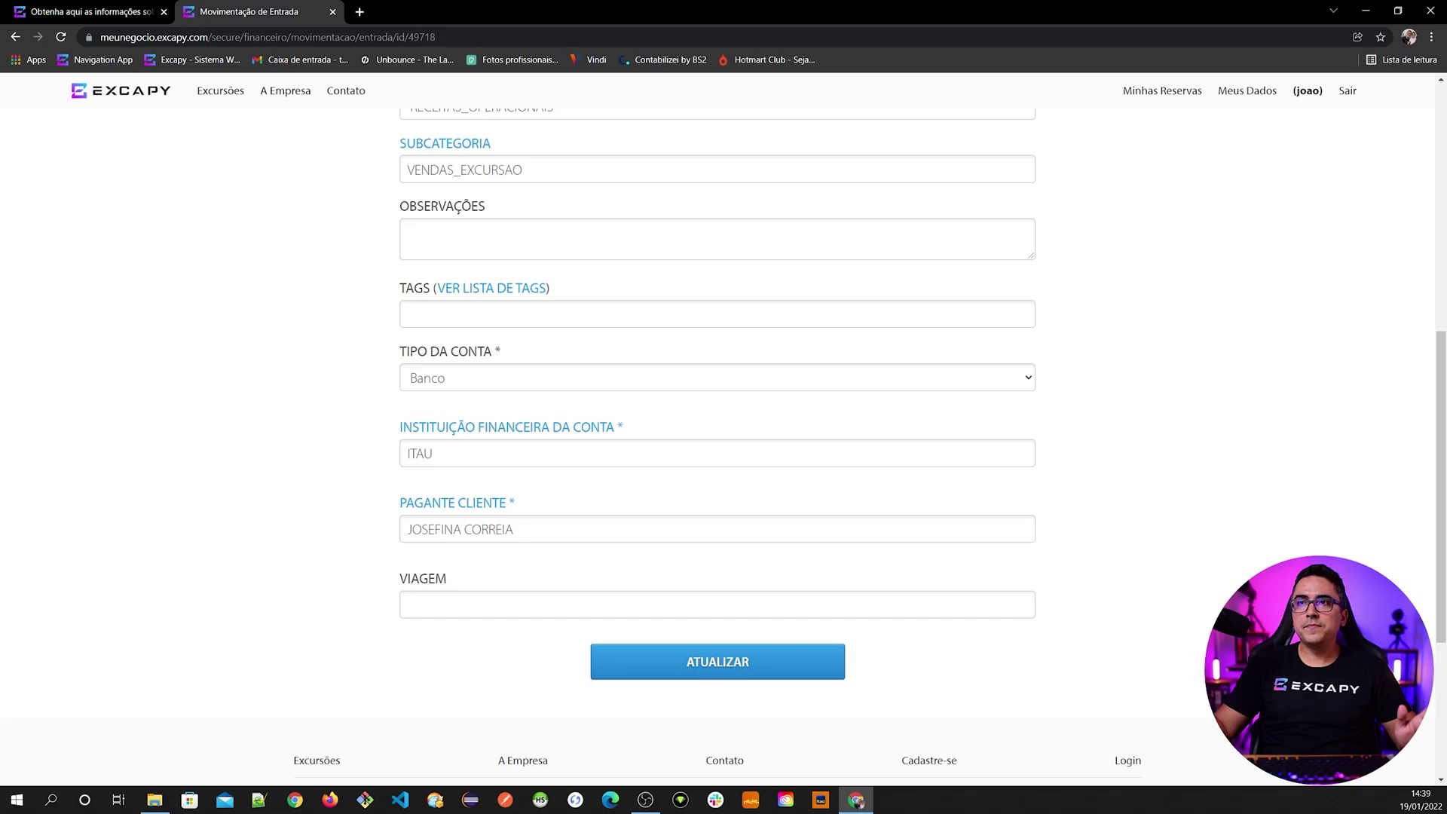
pyautogui.click(82, 12)
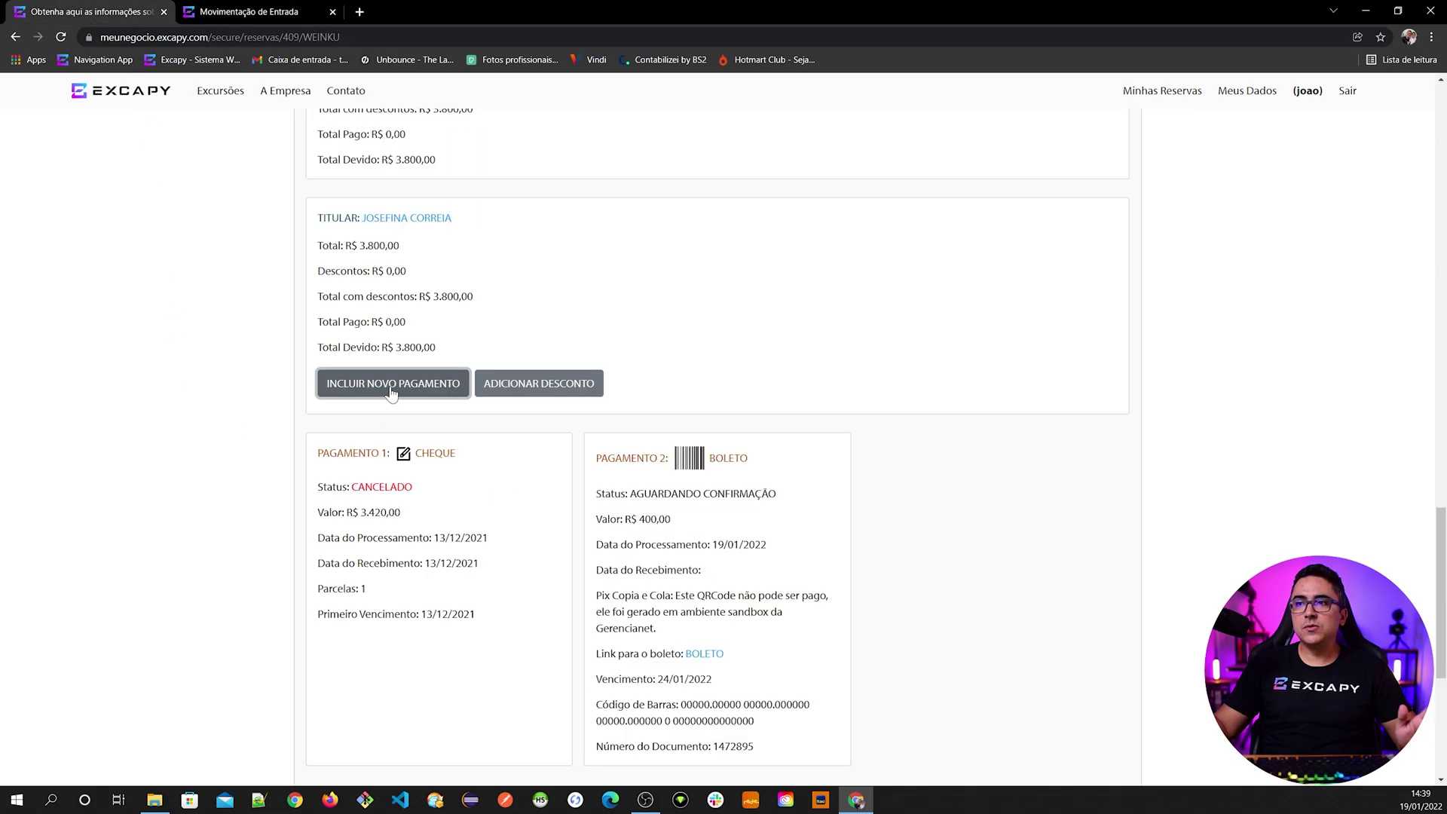
pyautogui.click(388, 392)
pyautogui.click(389, 481)
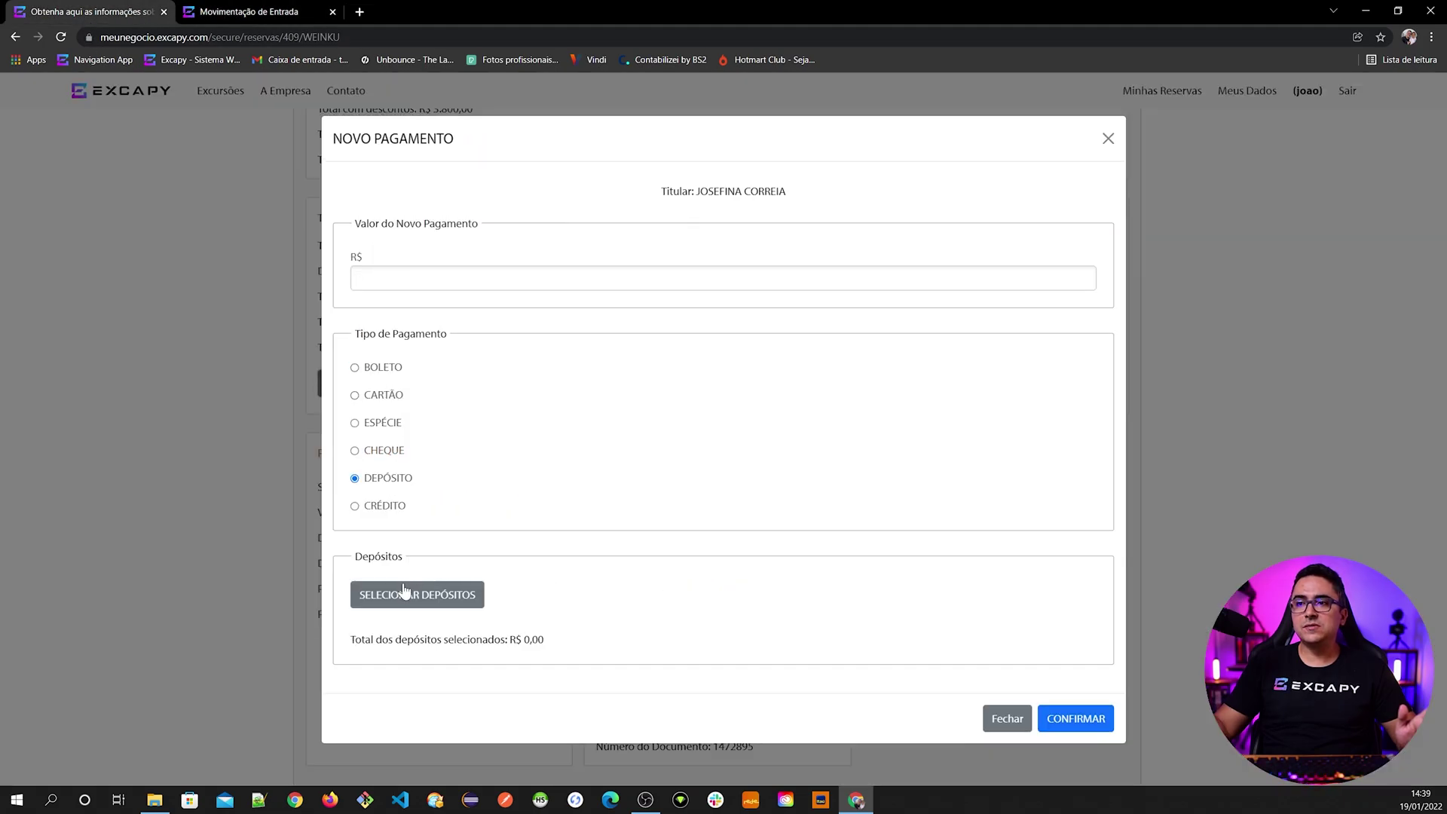
pyautogui.click(425, 608)
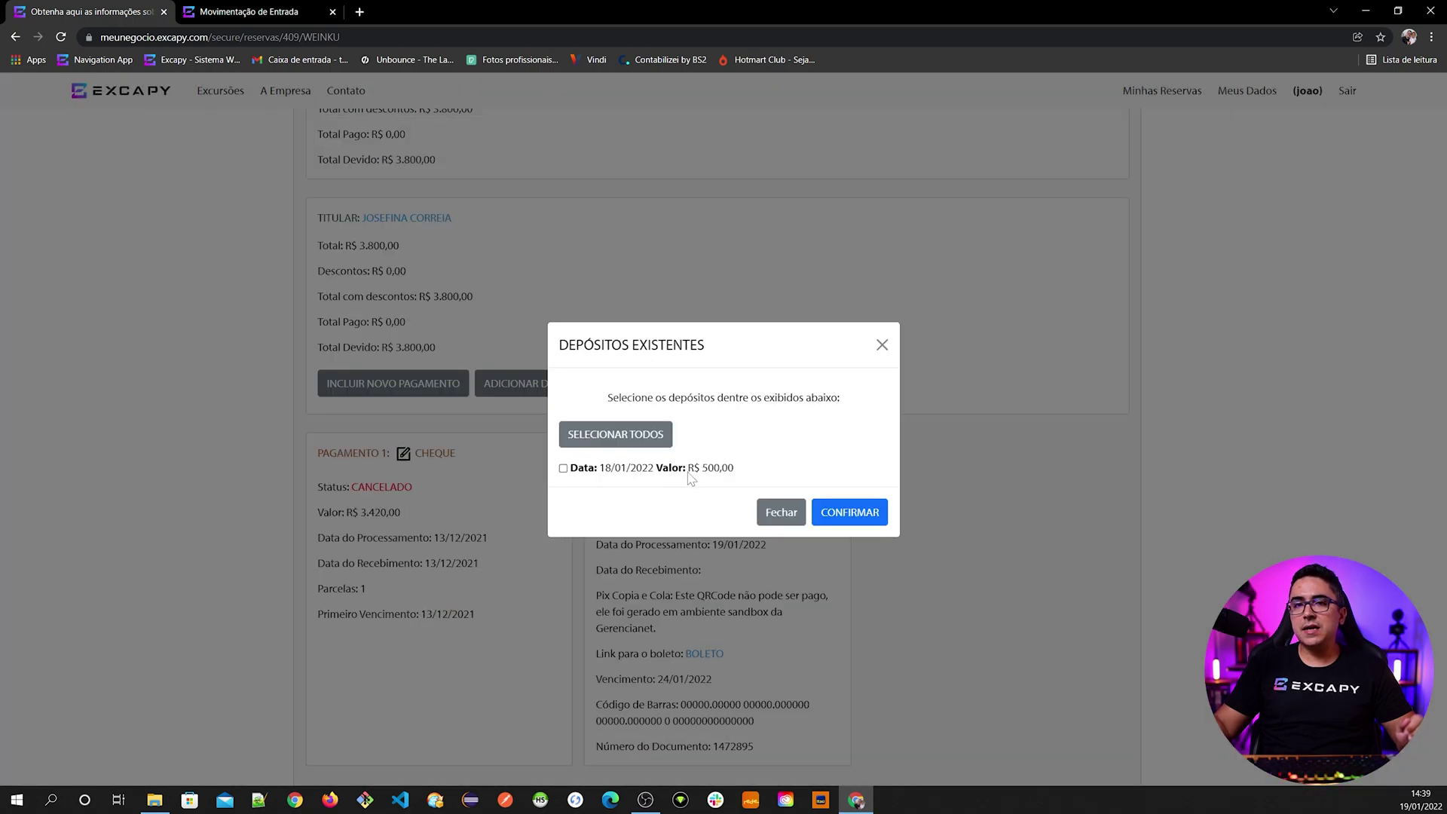
pyautogui.click(782, 519)
pyautogui.click(269, 20)
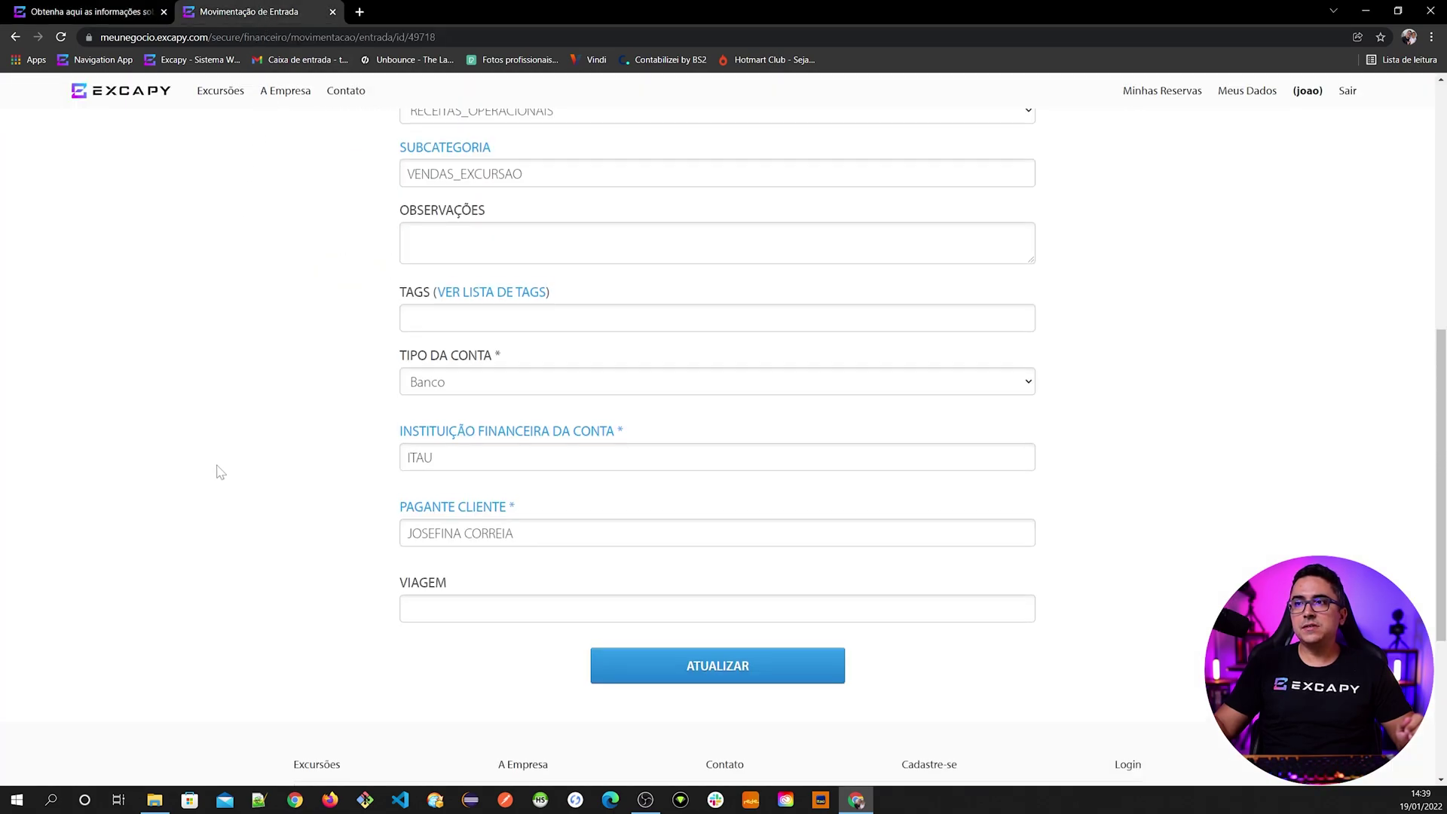
# - Start a new incoming entry and fill it from the previous 'DEPOSITO' description
pyautogui.scroll(10, 216, 471)
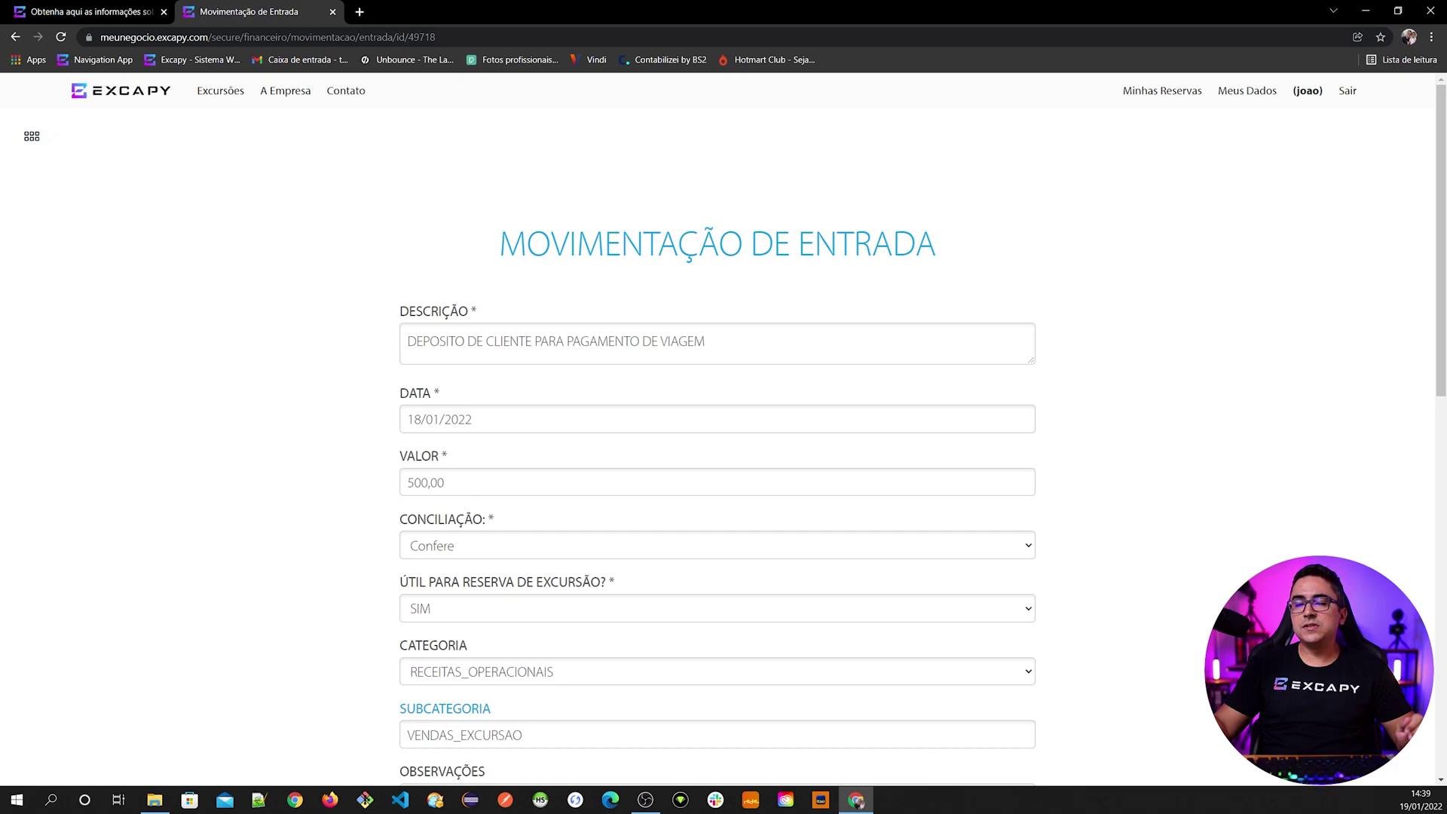
pyautogui.click(546, 258)
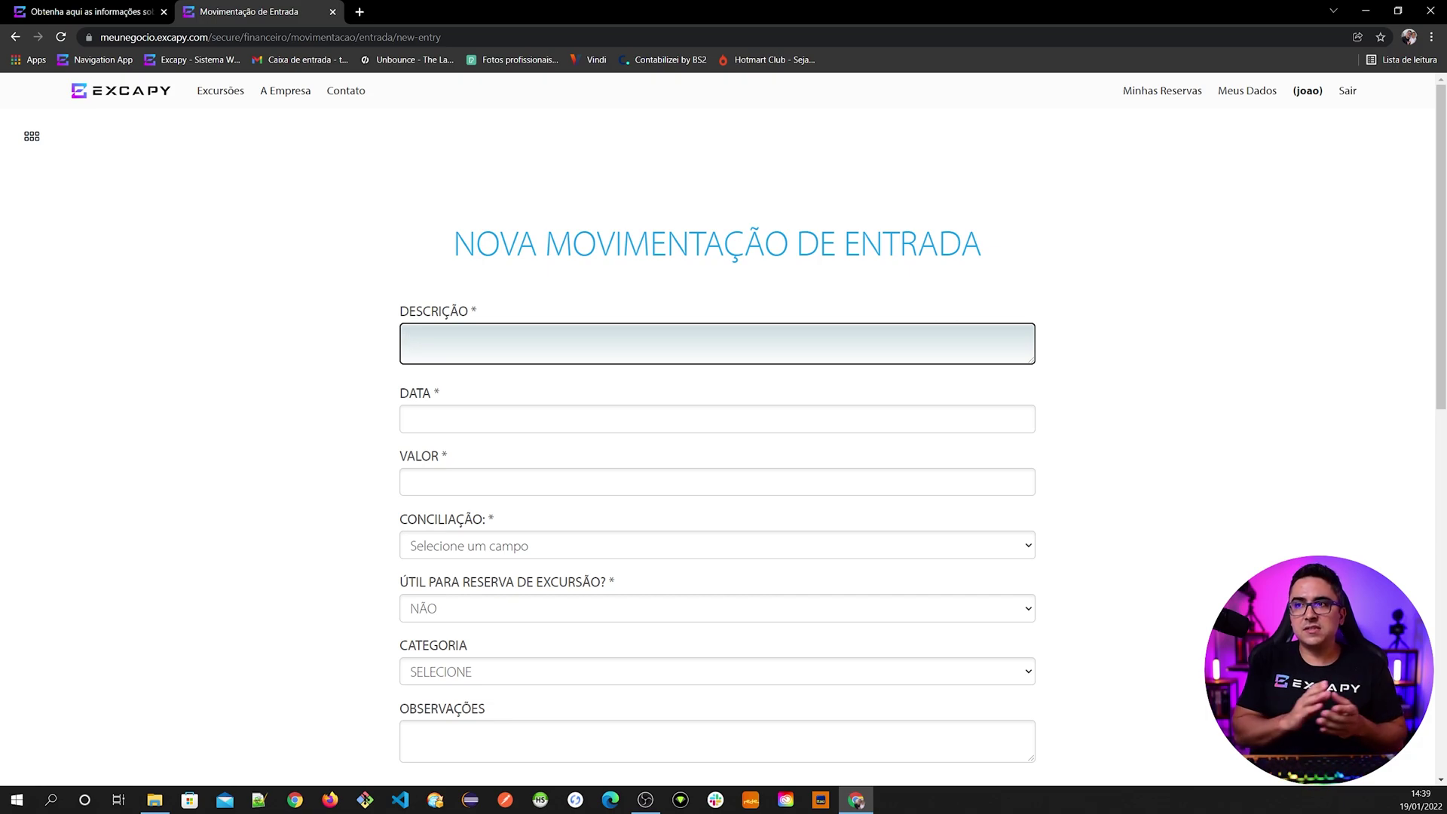
pyautogui.write('DEPO')
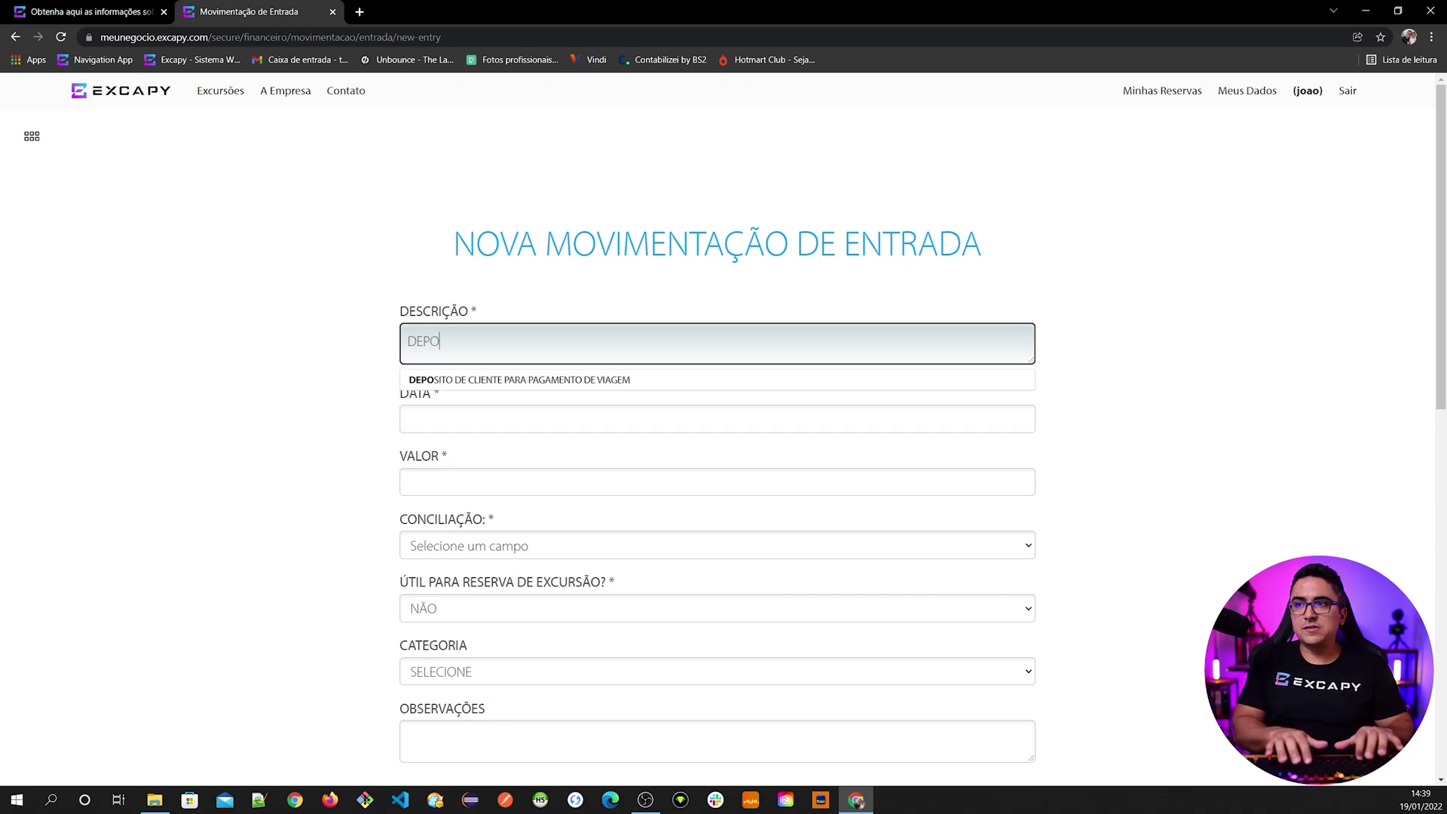
pyautogui.click(674, 250)
pyautogui.write('DEPOSITO')
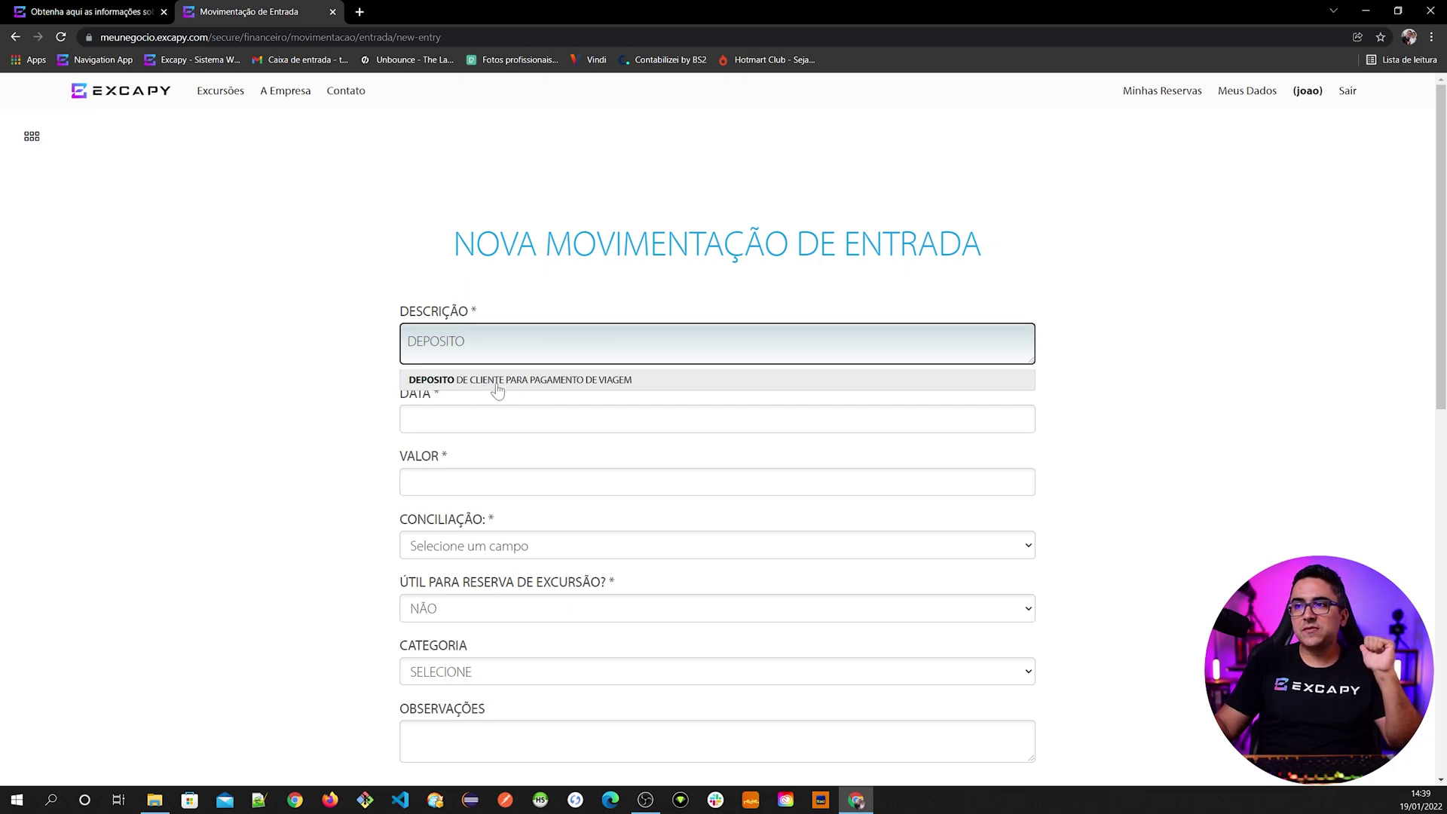
pyautogui.click(468, 381)
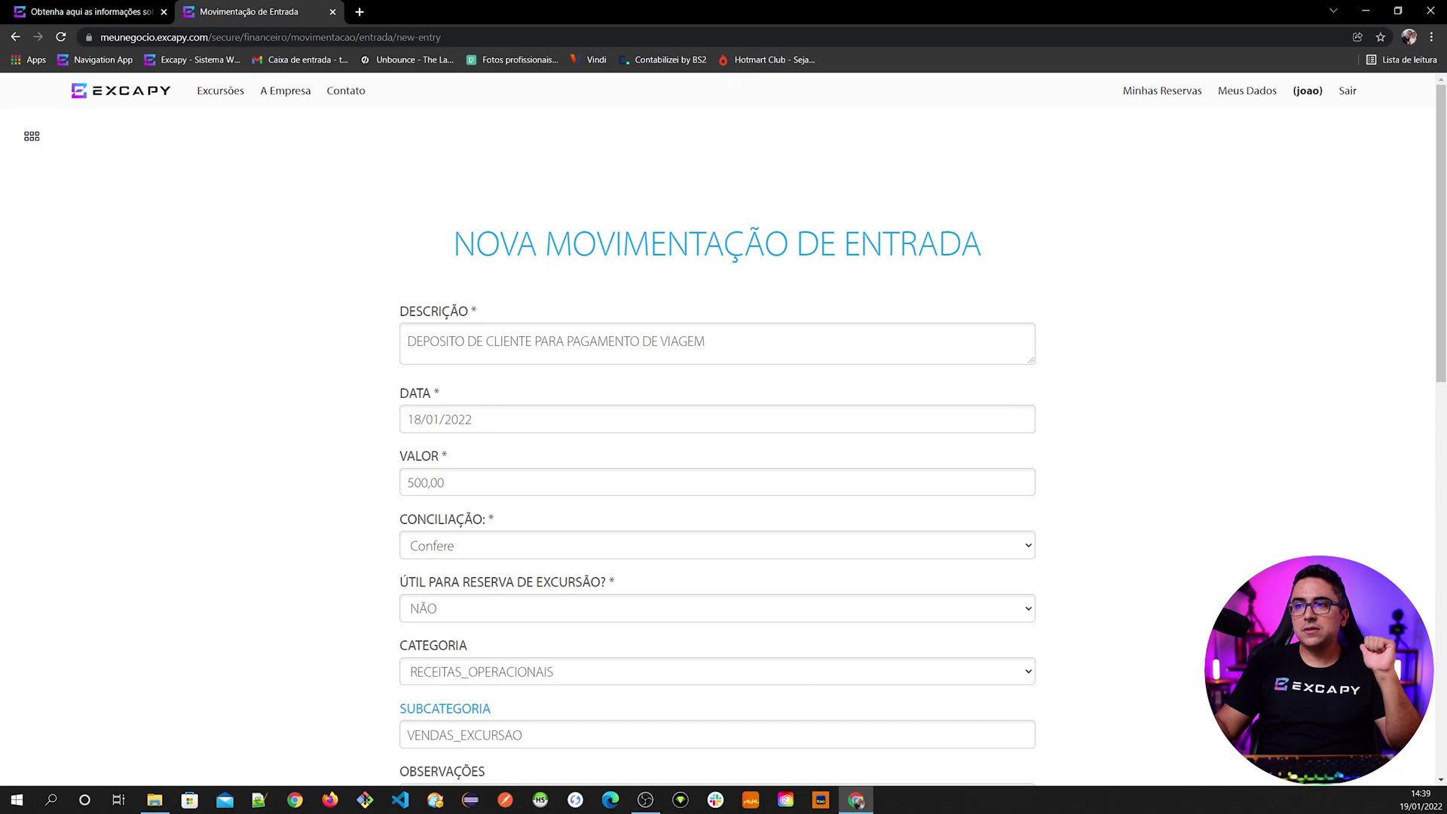
# - Set date 17/01/2022, value 300,00, ÚTIL PARA RESERVA to SIM, and save the entry
pyautogui.click(412, 419)
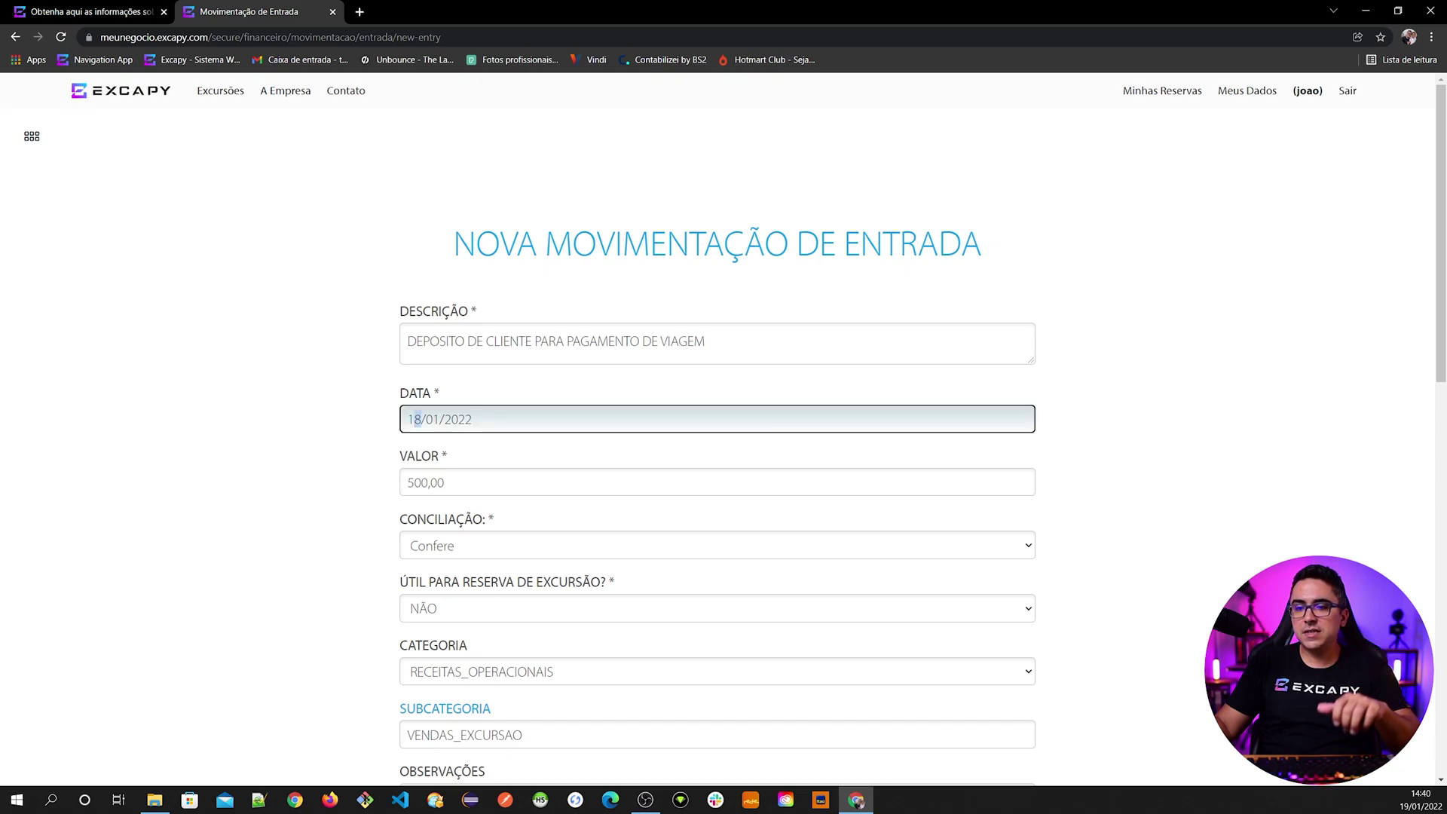
pyautogui.write('7')
pyautogui.press('Tab')
pyautogui.write('3')
pyautogui.click(367, 516)
pyautogui.scroll(-3, 381, 528)
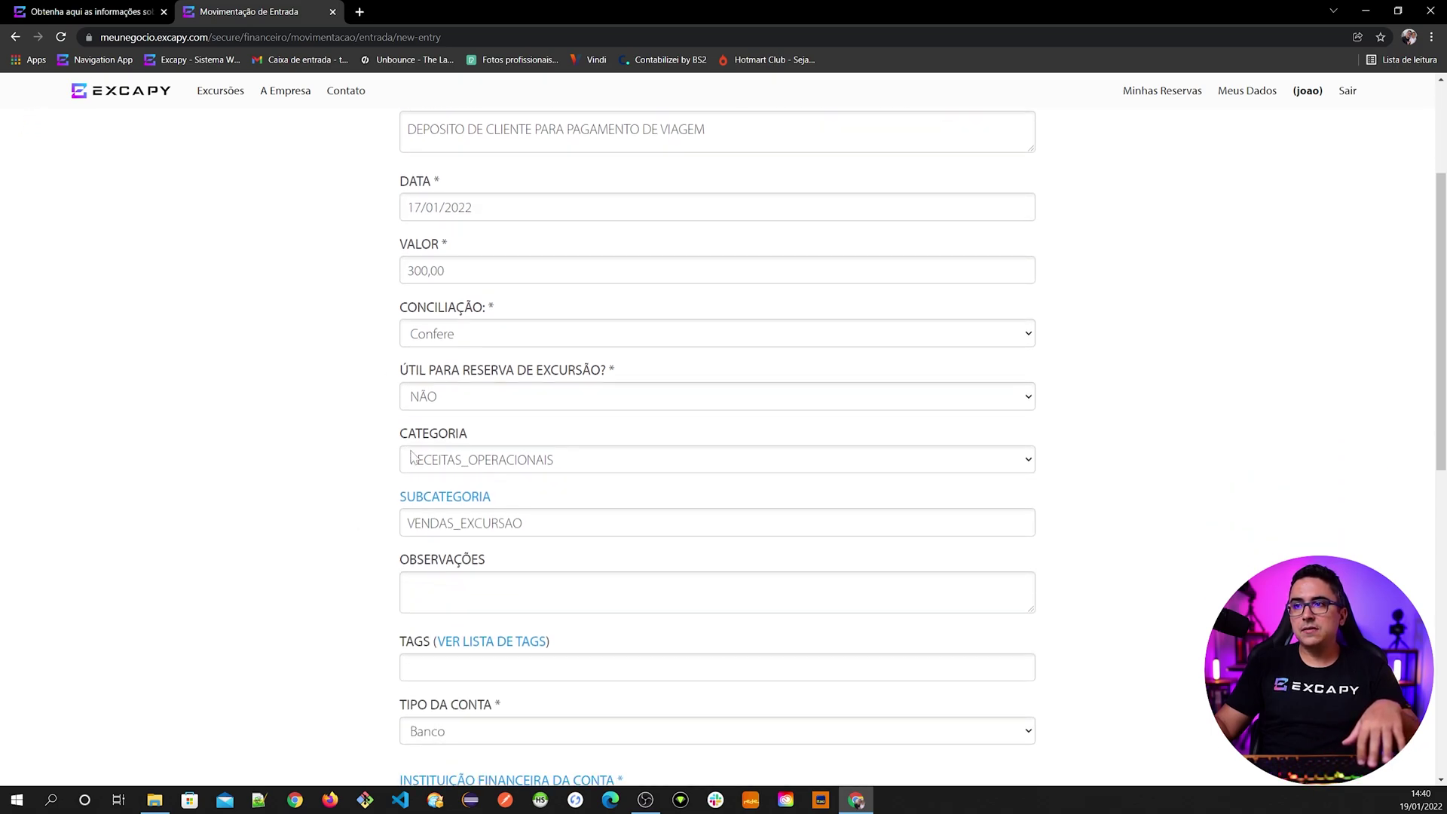
pyautogui.click(458, 397)
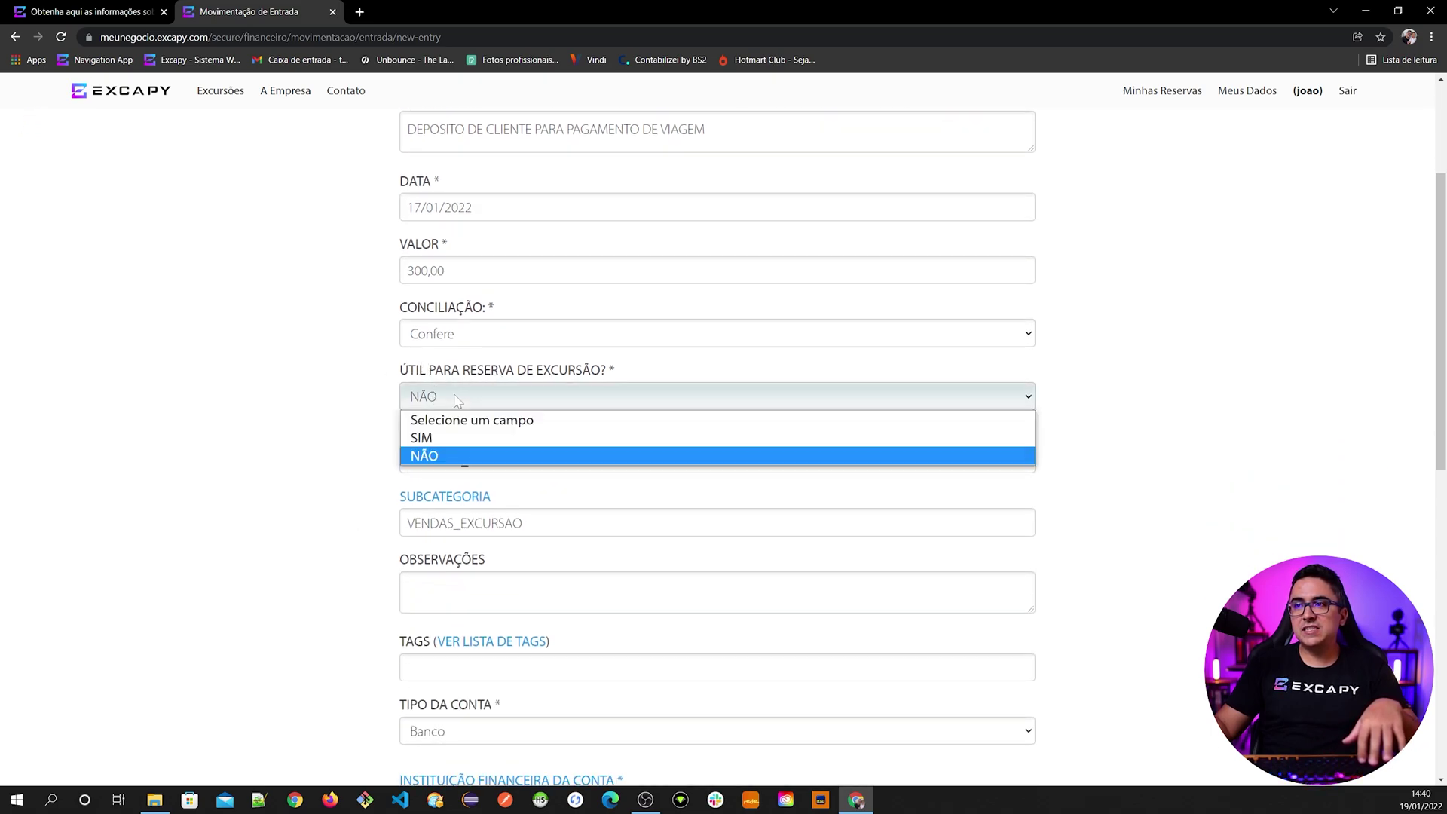
pyautogui.click(434, 441)
pyautogui.scroll(-1, 381, 494)
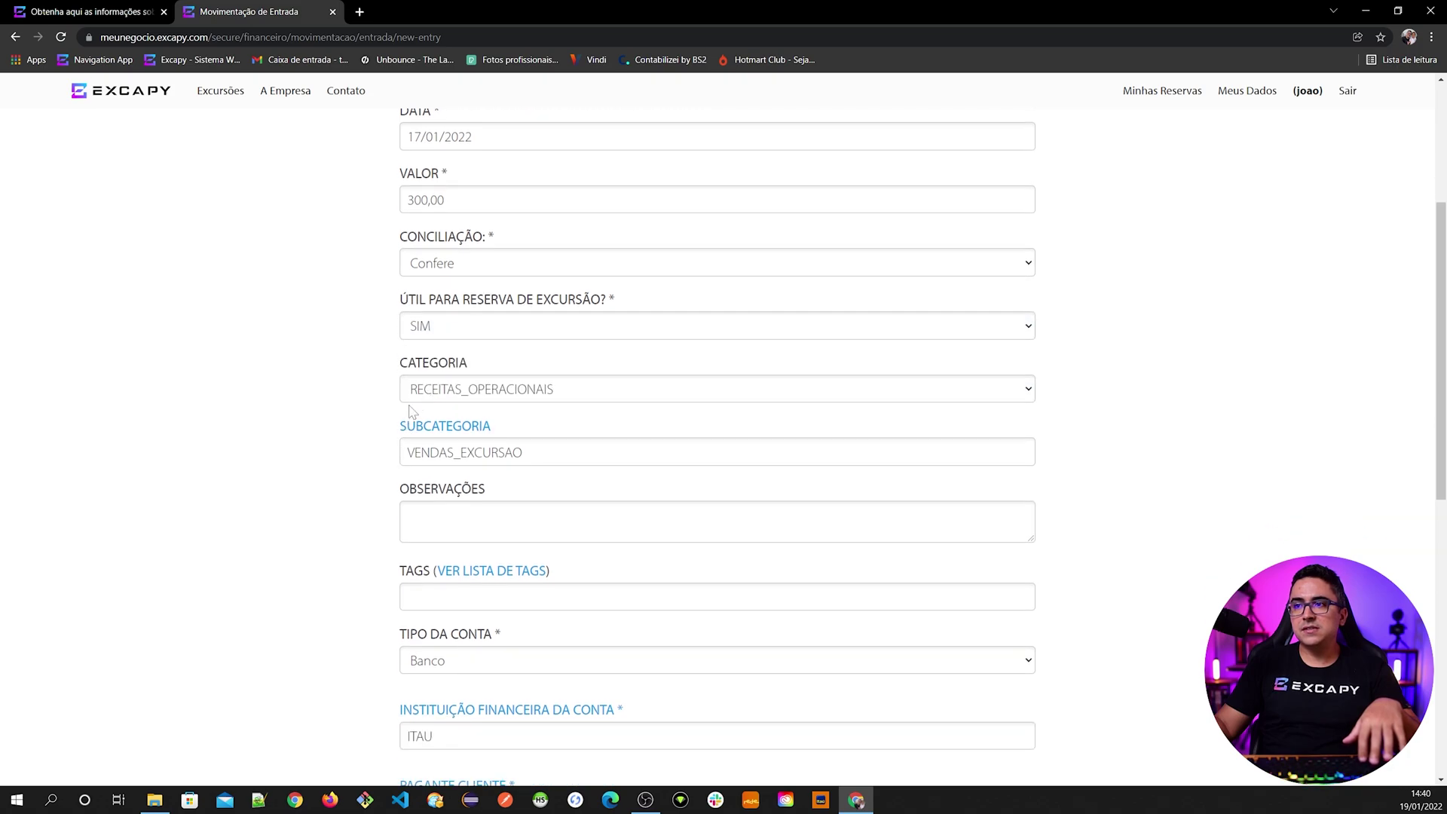
pyautogui.scroll(-6, 365, 445)
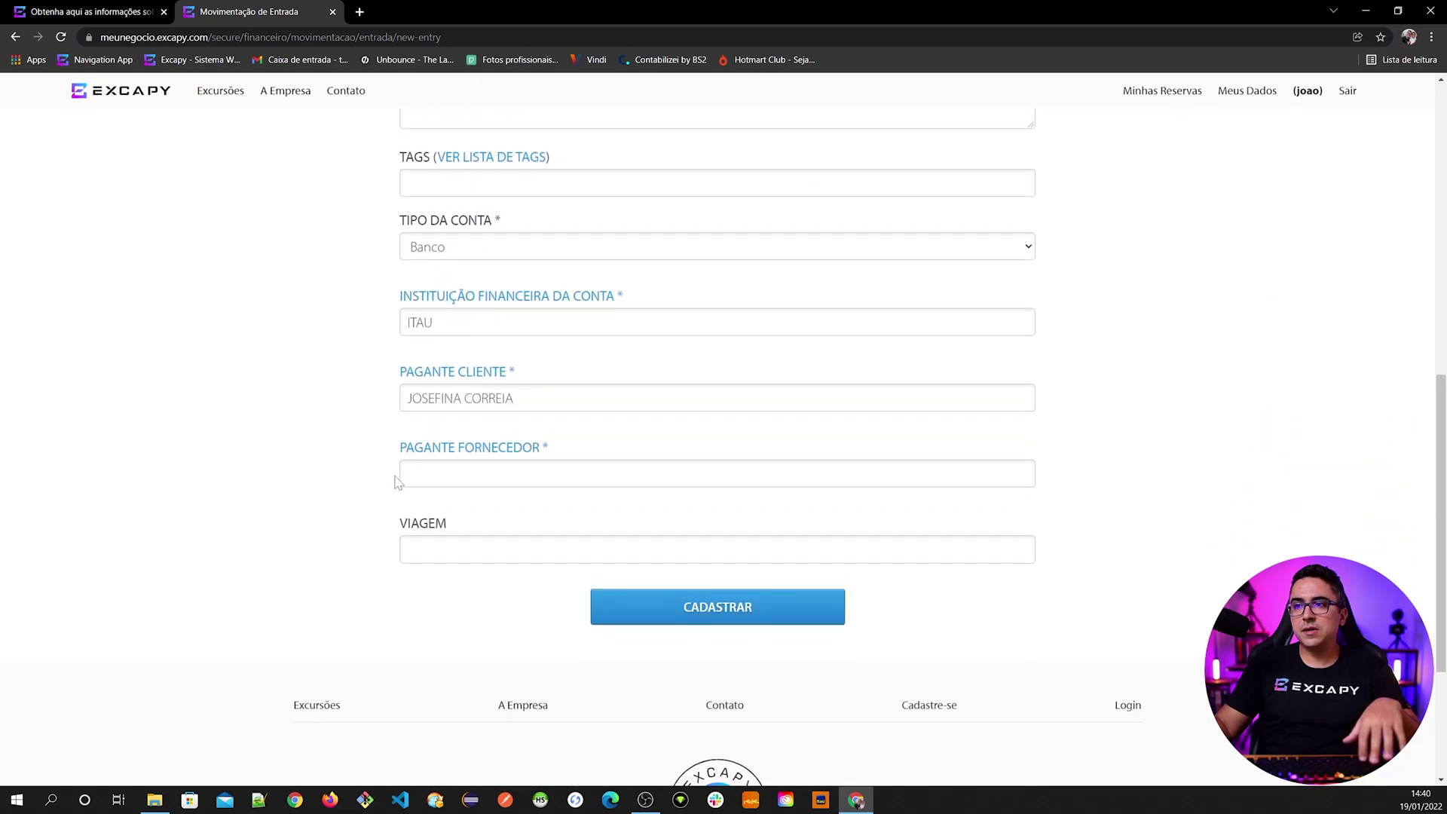
pyautogui.click(685, 599)
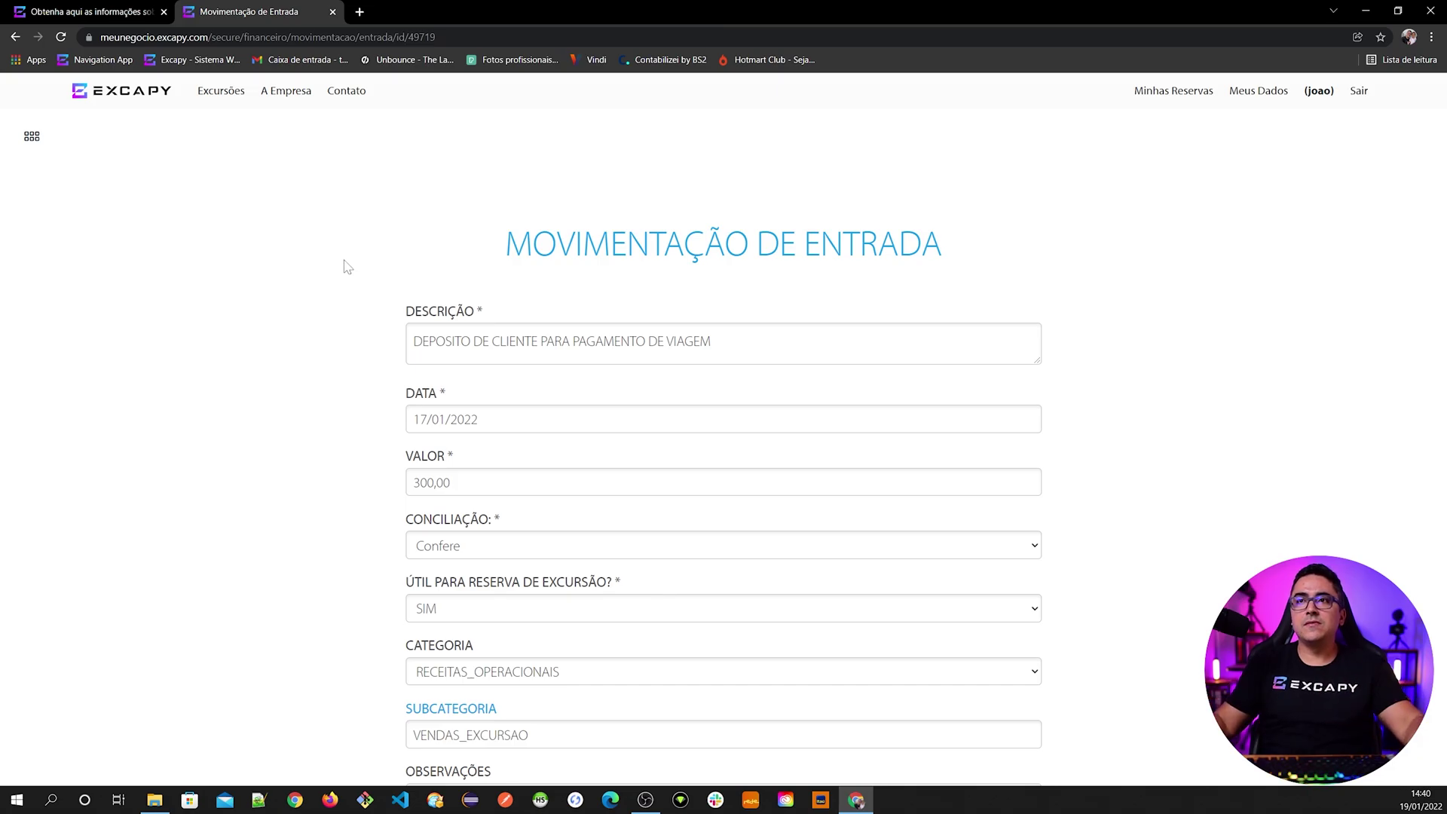
# - Add a deposit payment to the reservation combining both deposits, including the 17/01/2022 R$ 300,00 one
pyautogui.click(84, 4)
pyautogui.click(356, 380)
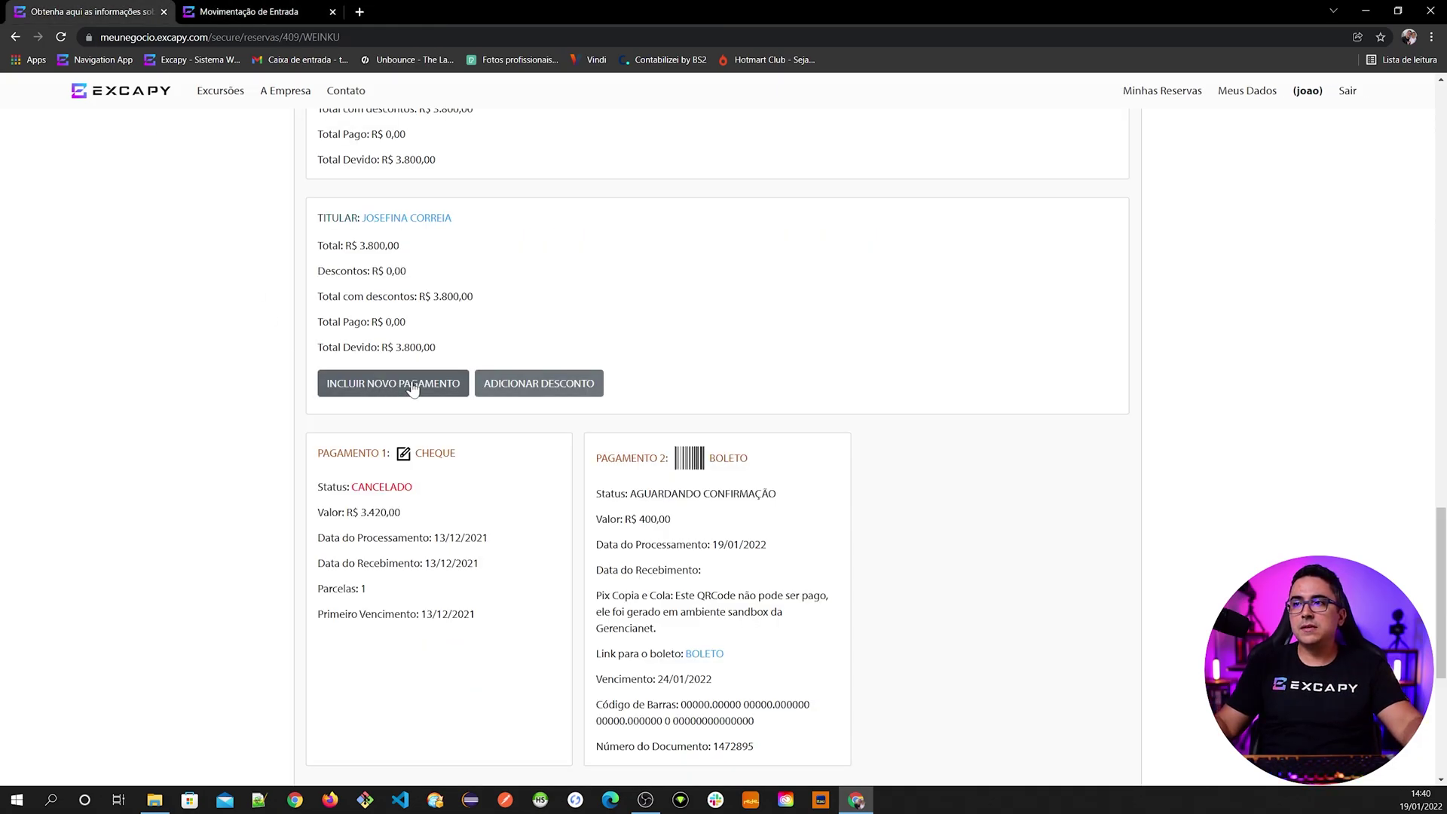
pyautogui.click(391, 476)
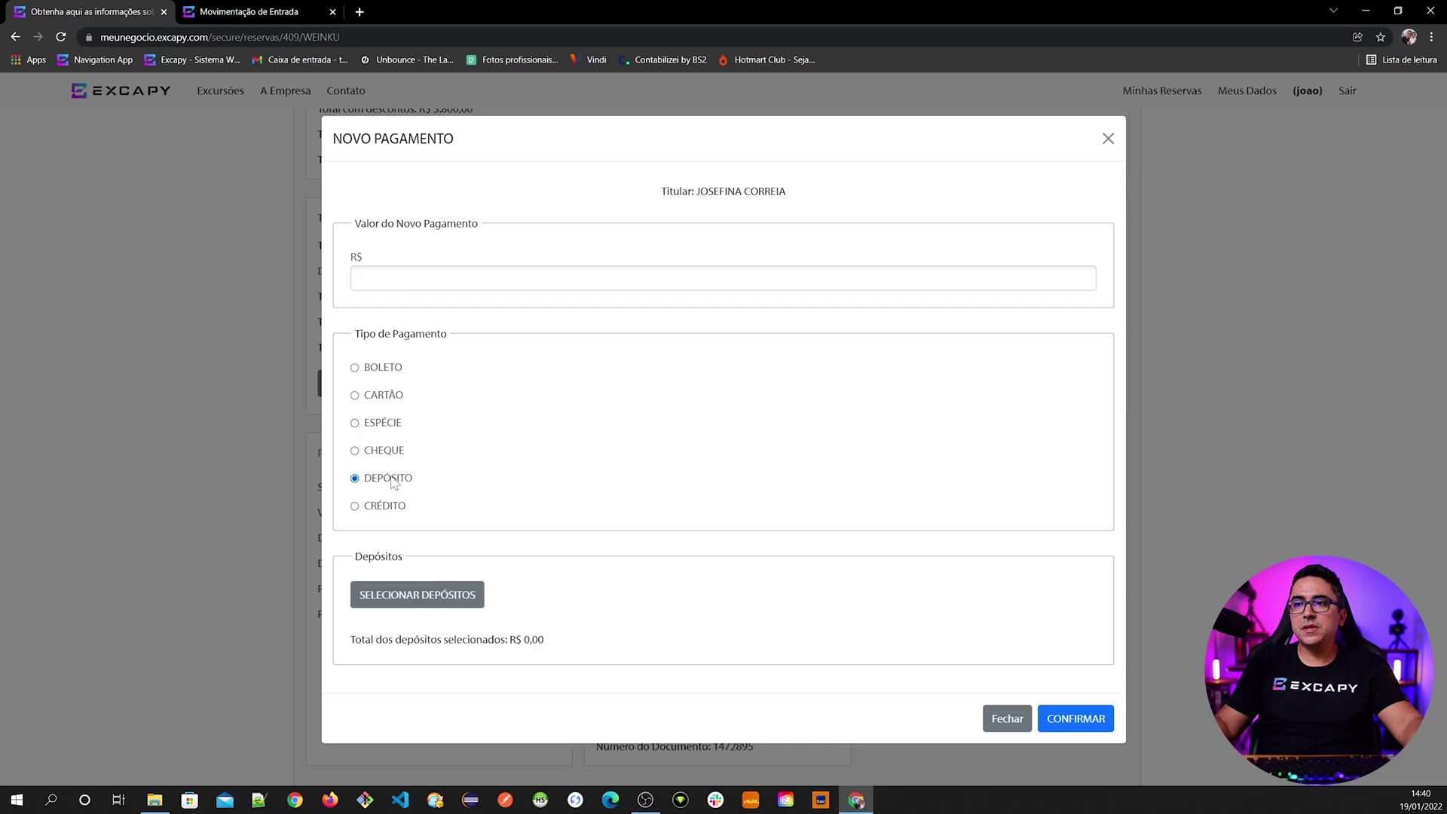
pyautogui.click(417, 591)
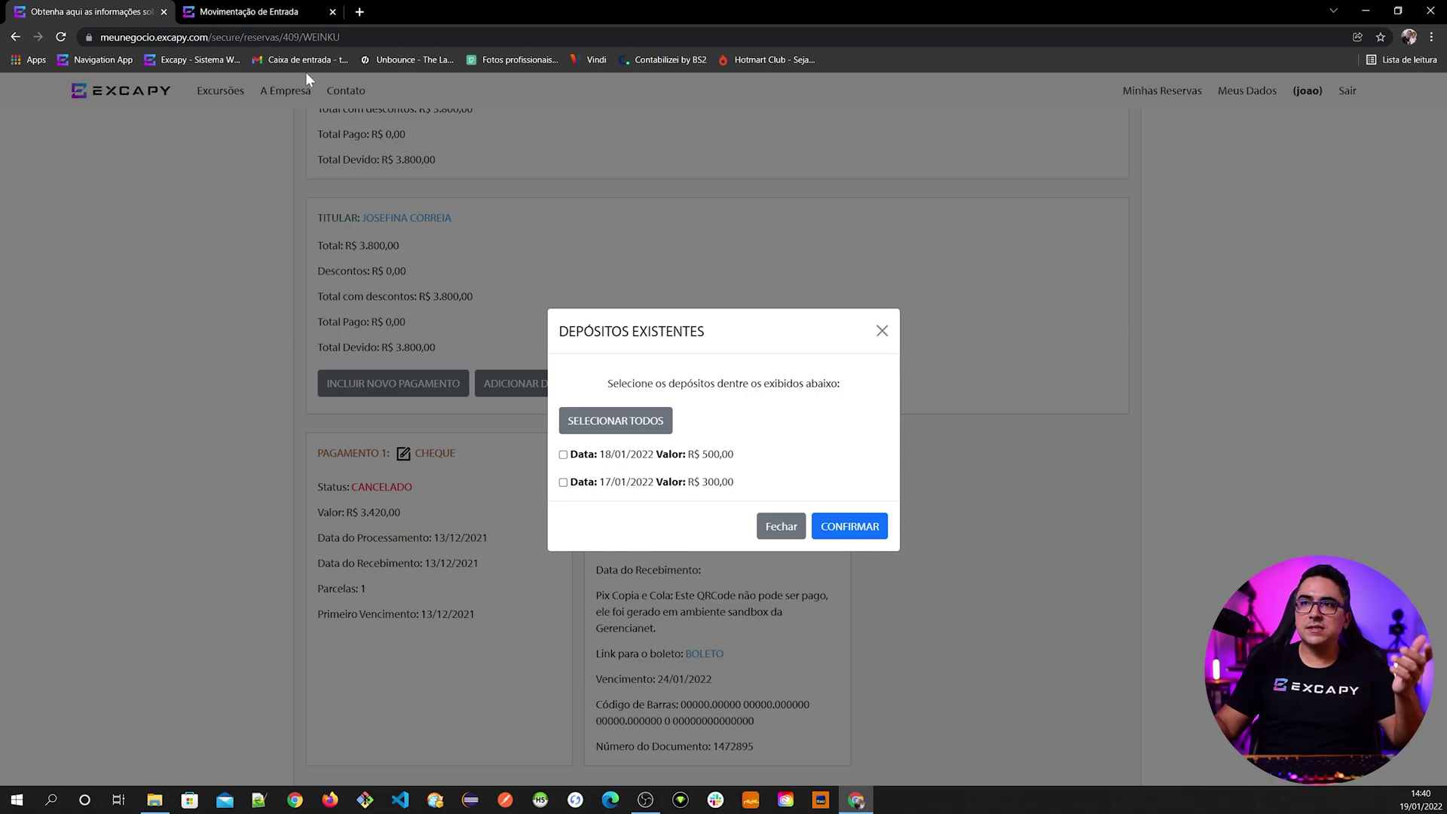
pyautogui.click(241, 11)
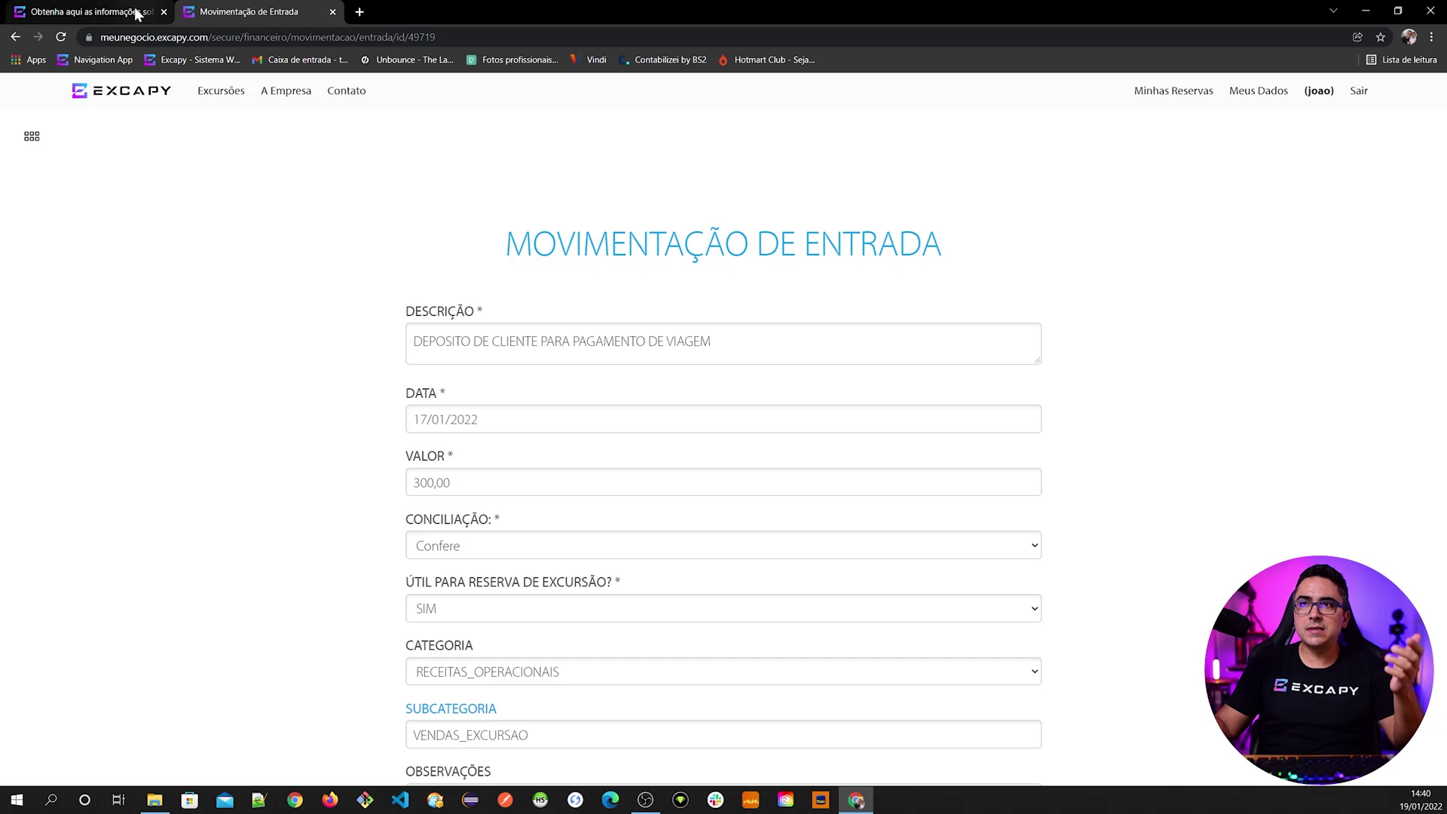
pyautogui.click(121, 14)
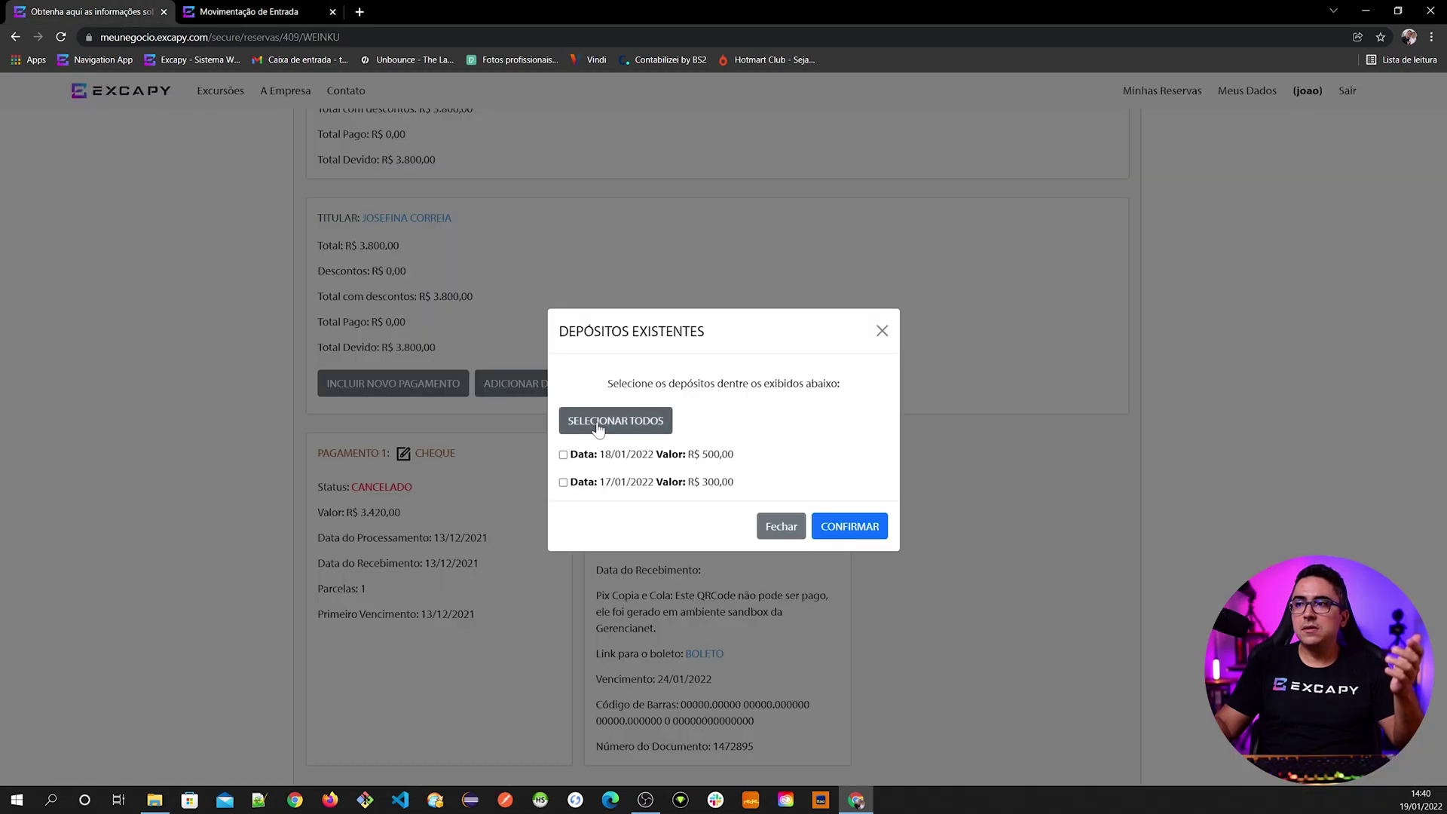
pyautogui.click(632, 435)
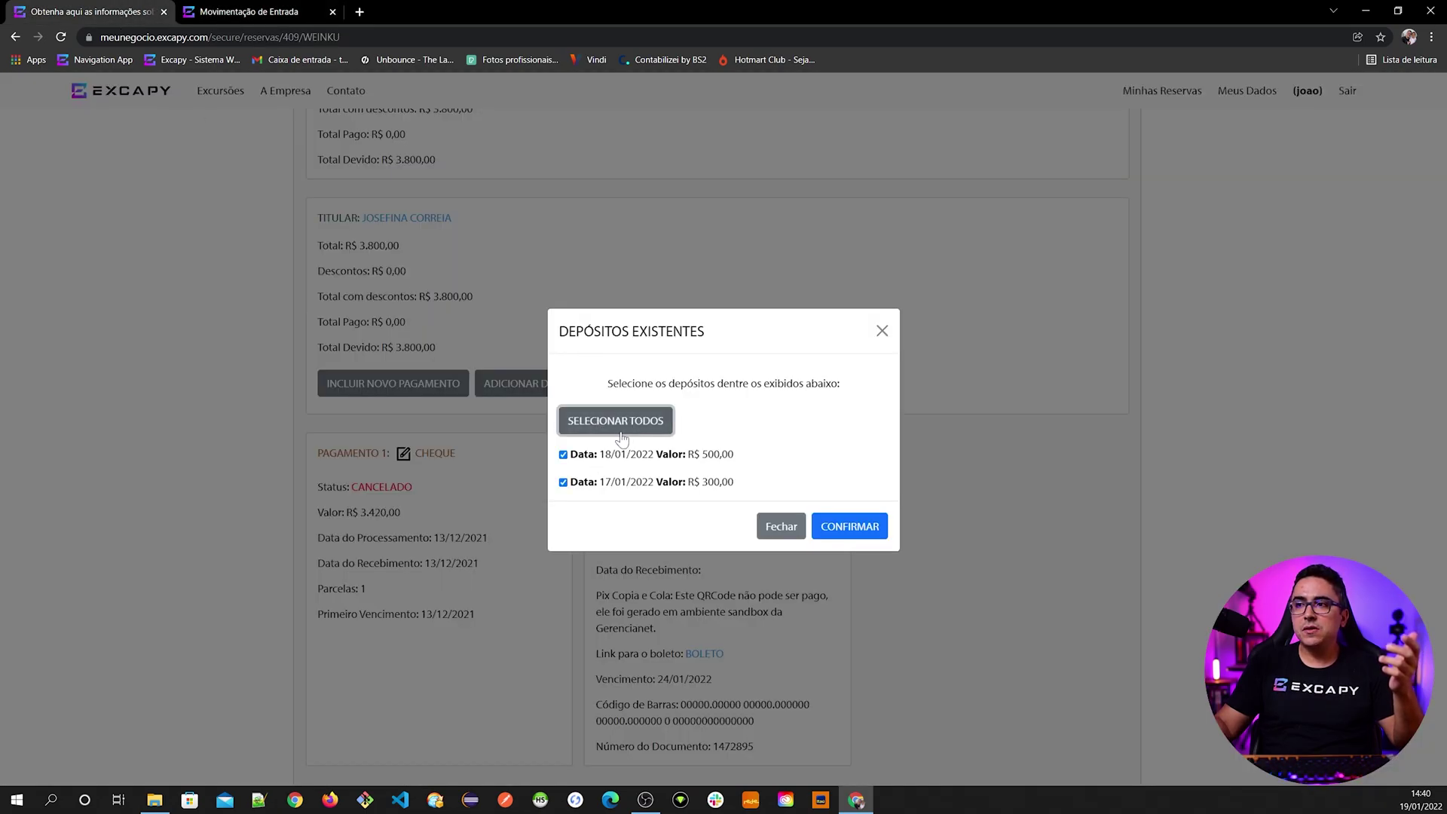
pyautogui.click(563, 483)
pyautogui.click(563, 455)
pyautogui.click(564, 483)
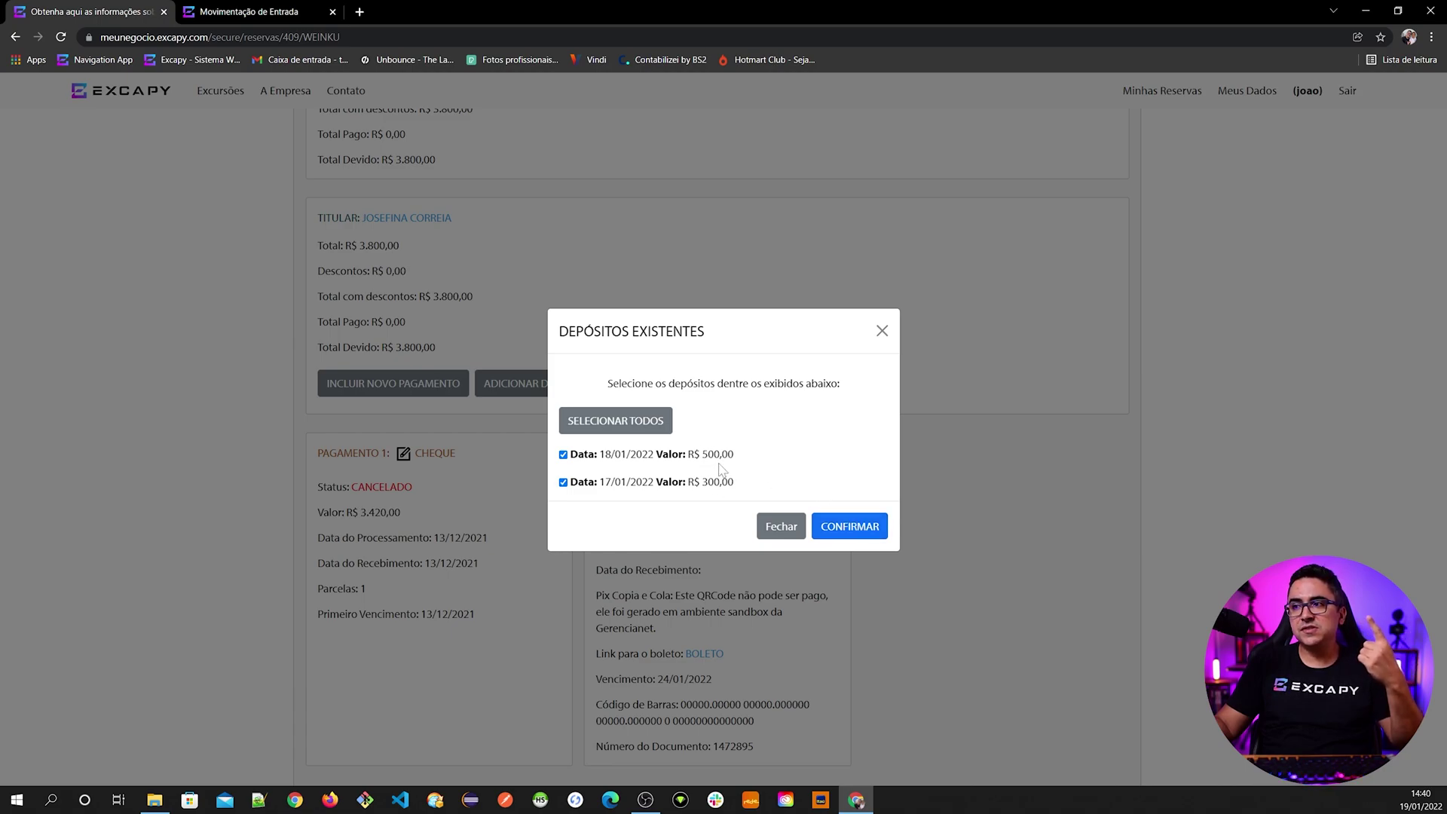
pyautogui.click(840, 534)
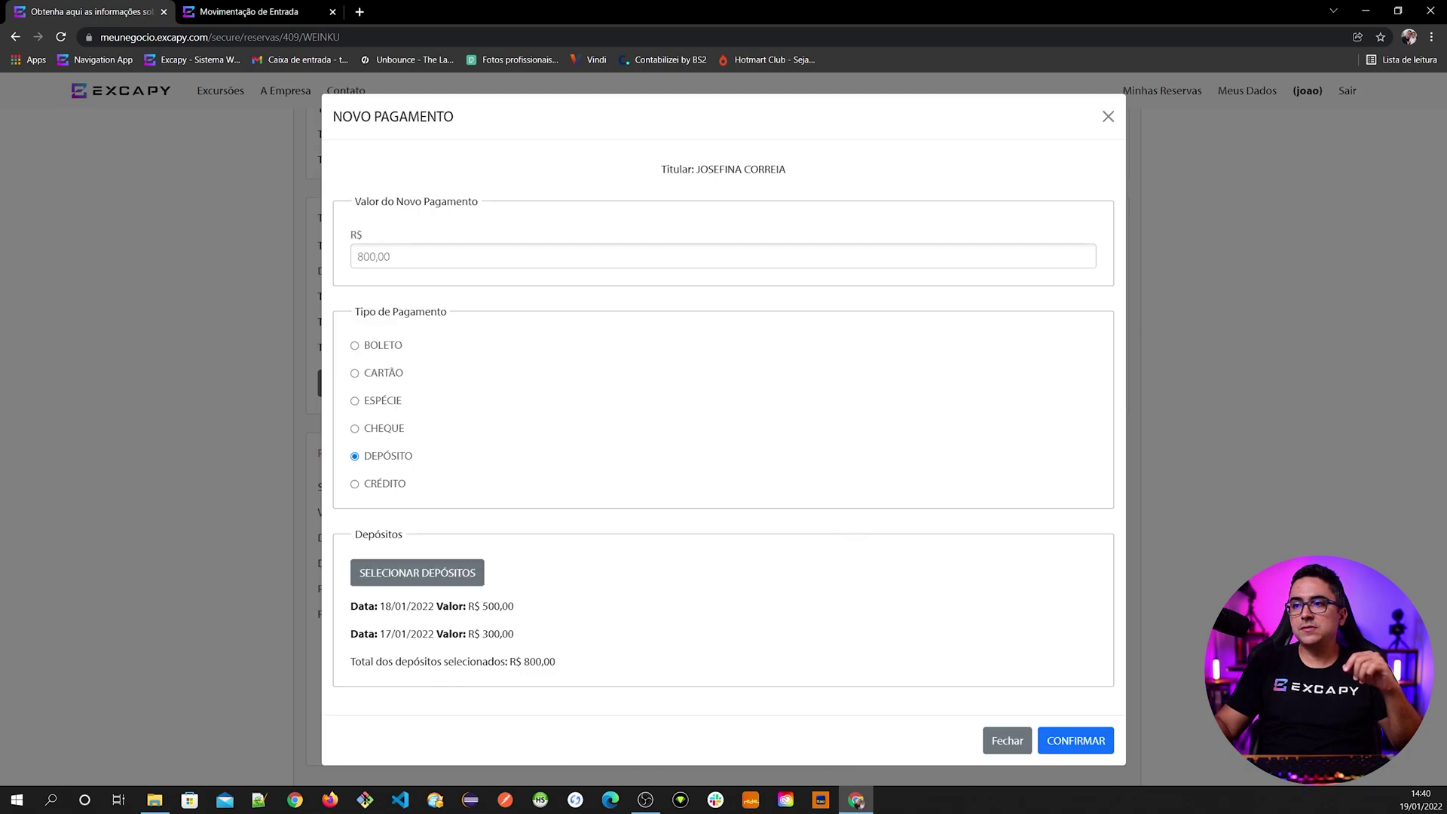
pyautogui.click(1073, 742)
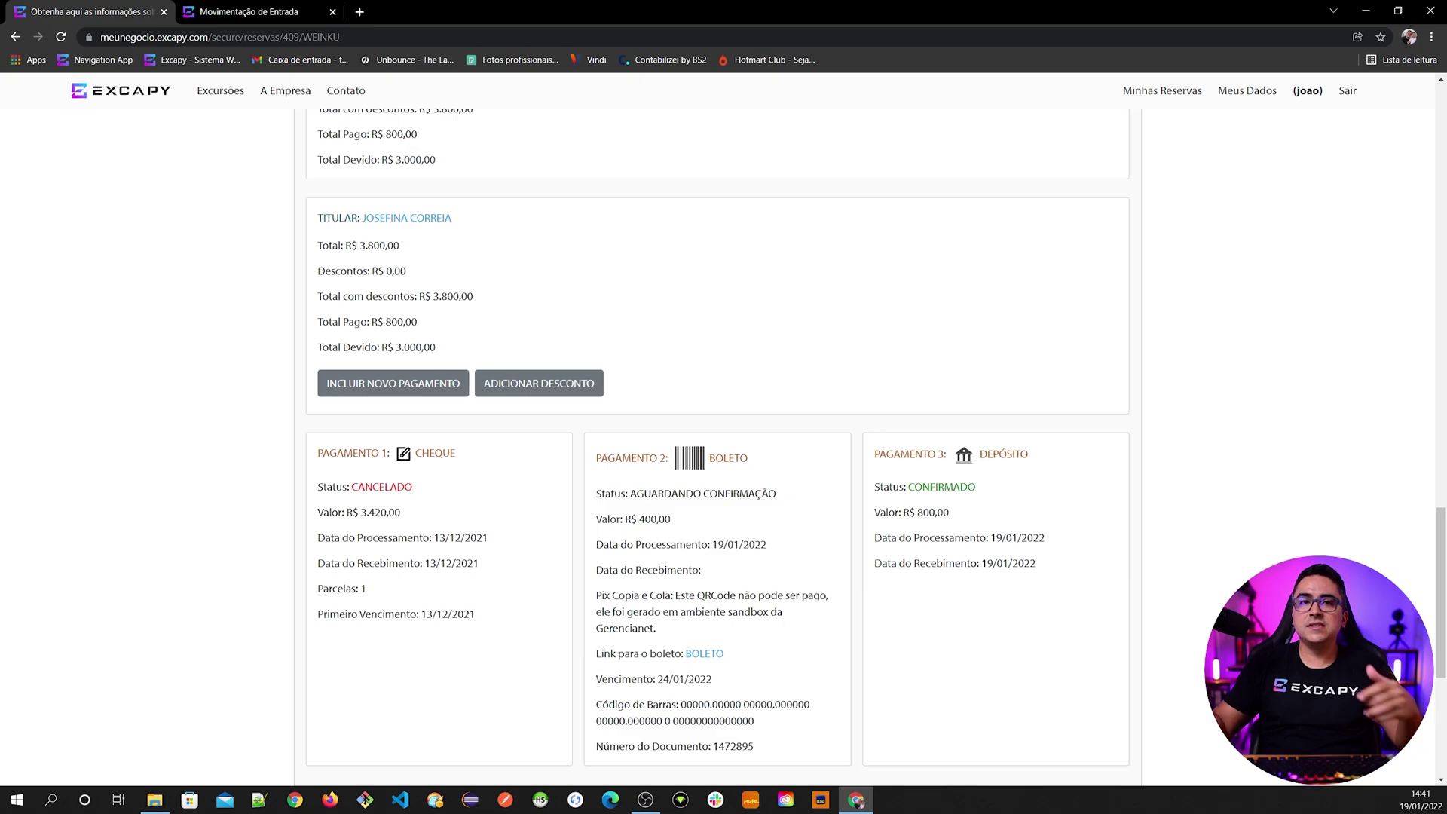
# - Open a blank new incoming-entry form, then return to the reservation payments page
pyautogui.click(279, 12)
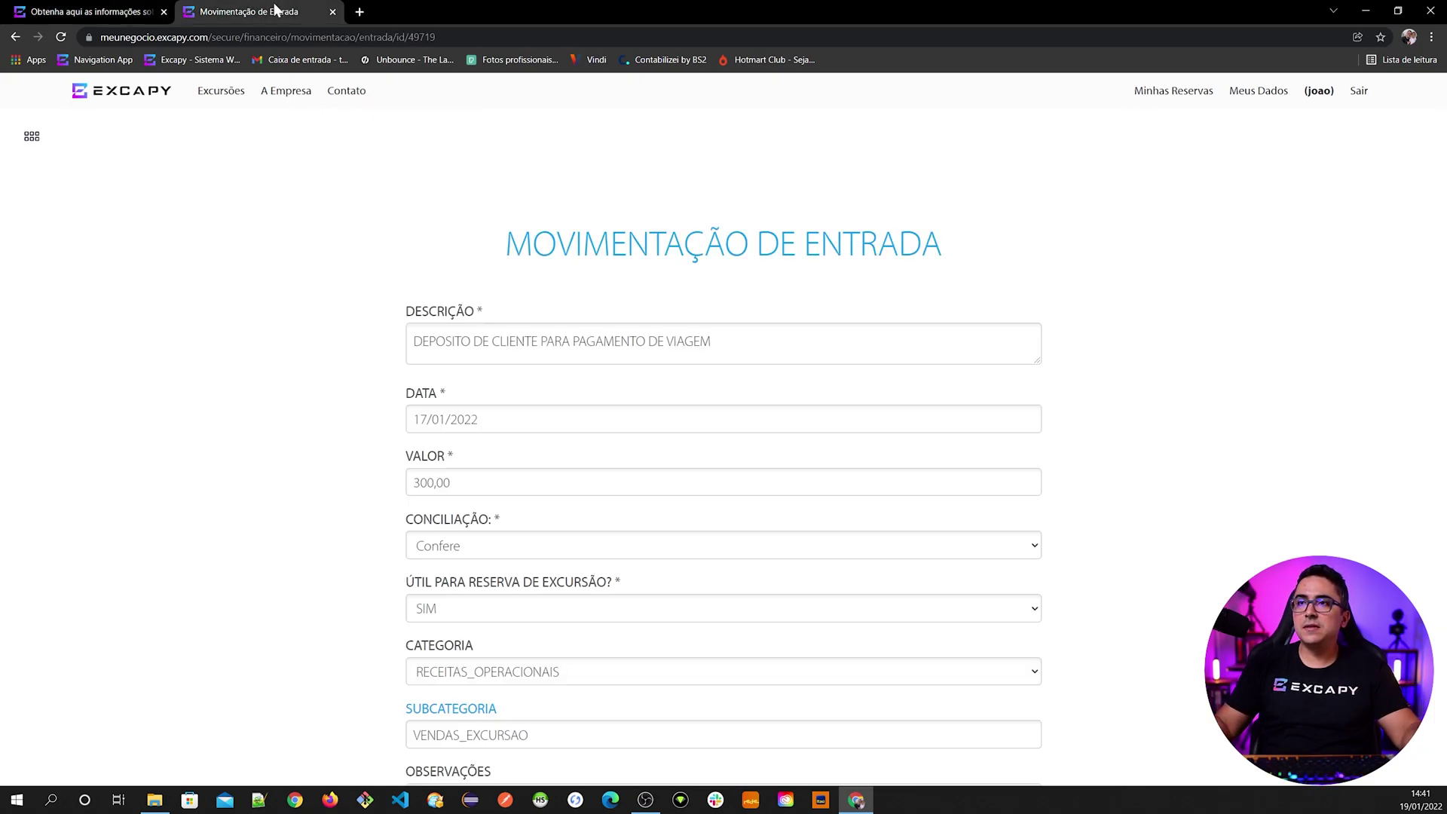
pyautogui.click(31, 137)
pyautogui.click(315, 225)
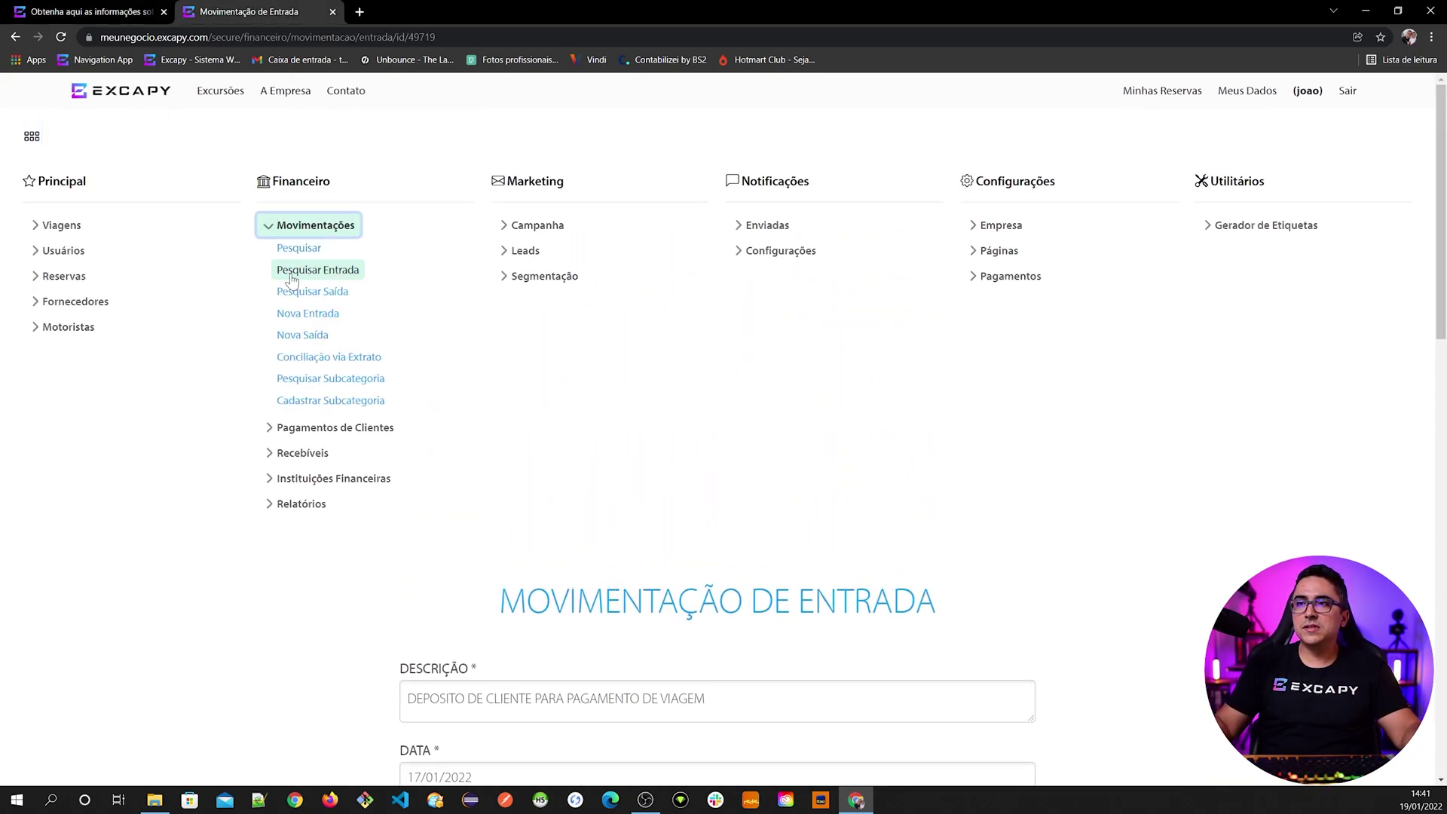
pyautogui.click(309, 313)
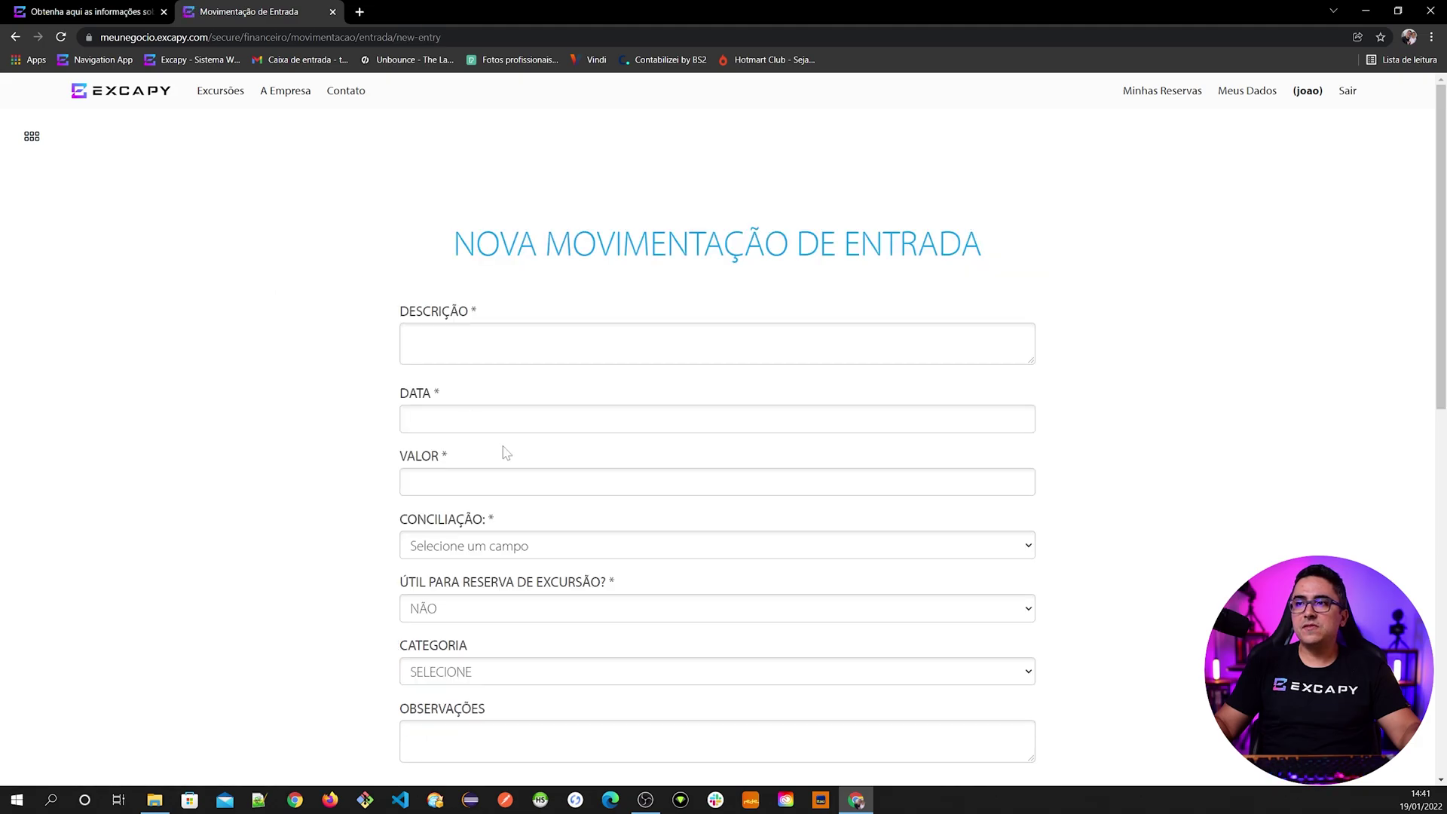
pyautogui.scroll(-2, 388, 536)
pyautogui.click(105, 12)
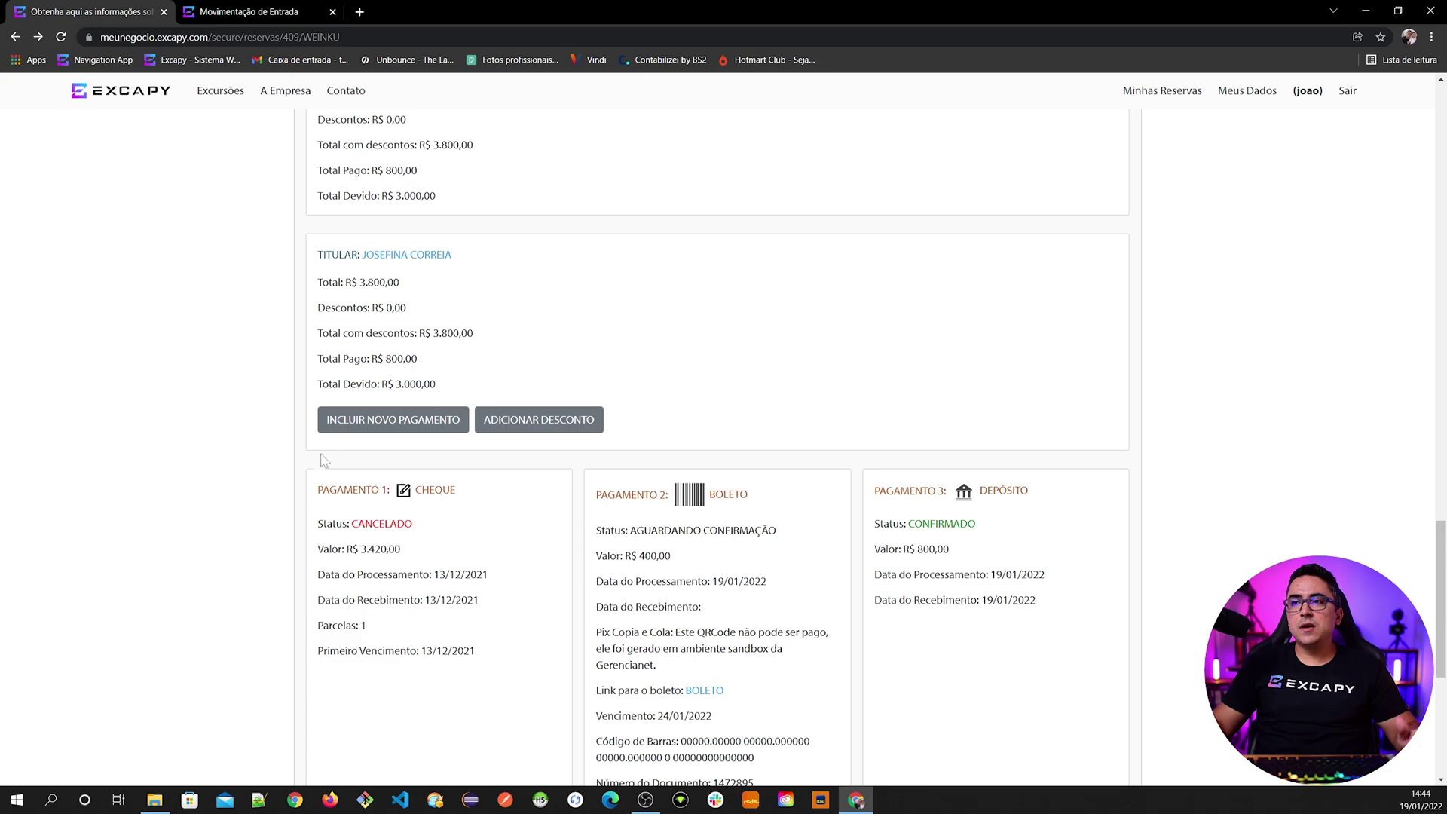
# - Start a cheque payment of 1.200,00 split into 10X sem juros of R$ 120,00
pyautogui.click(375, 425)
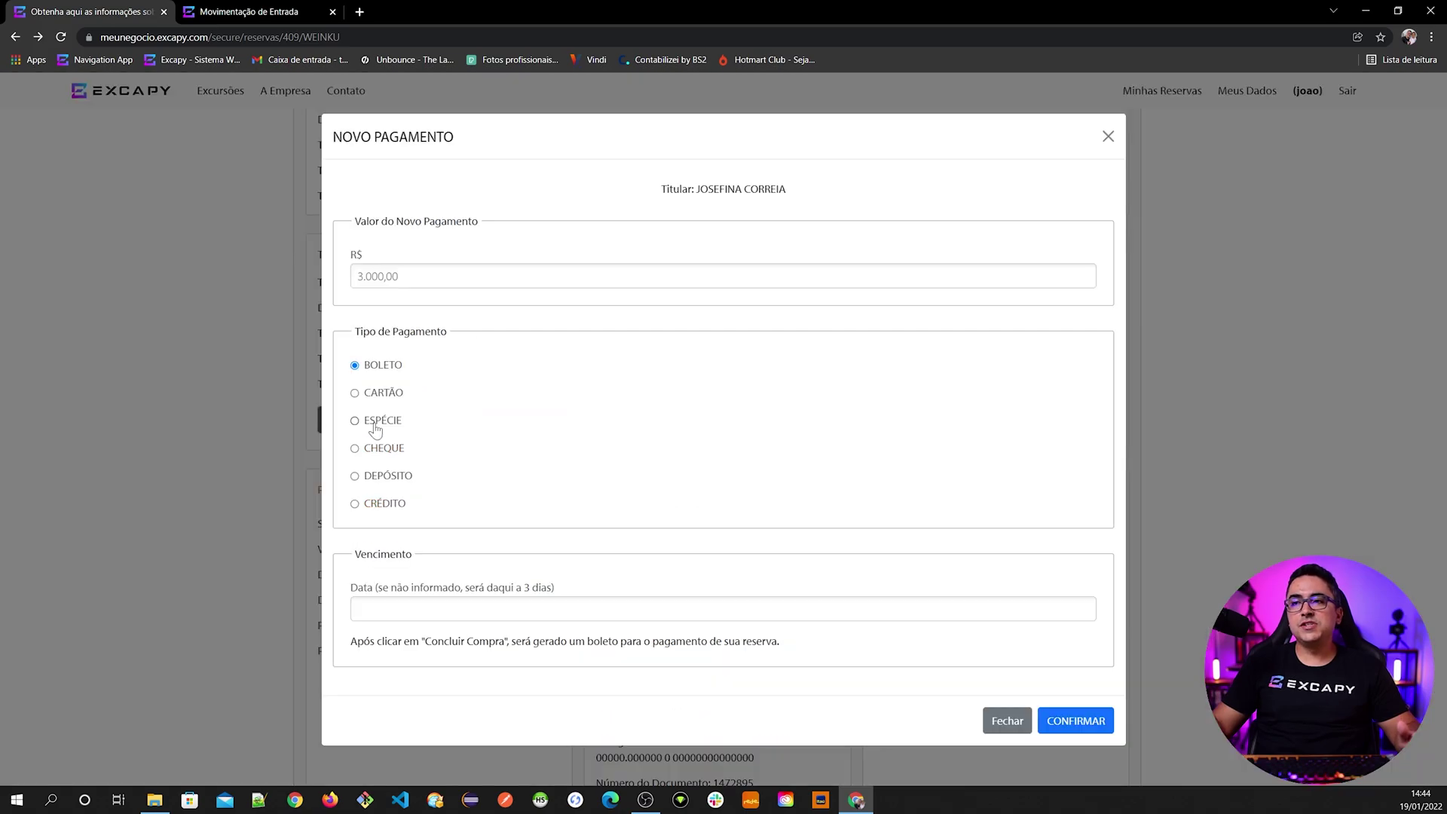
pyautogui.click(379, 448)
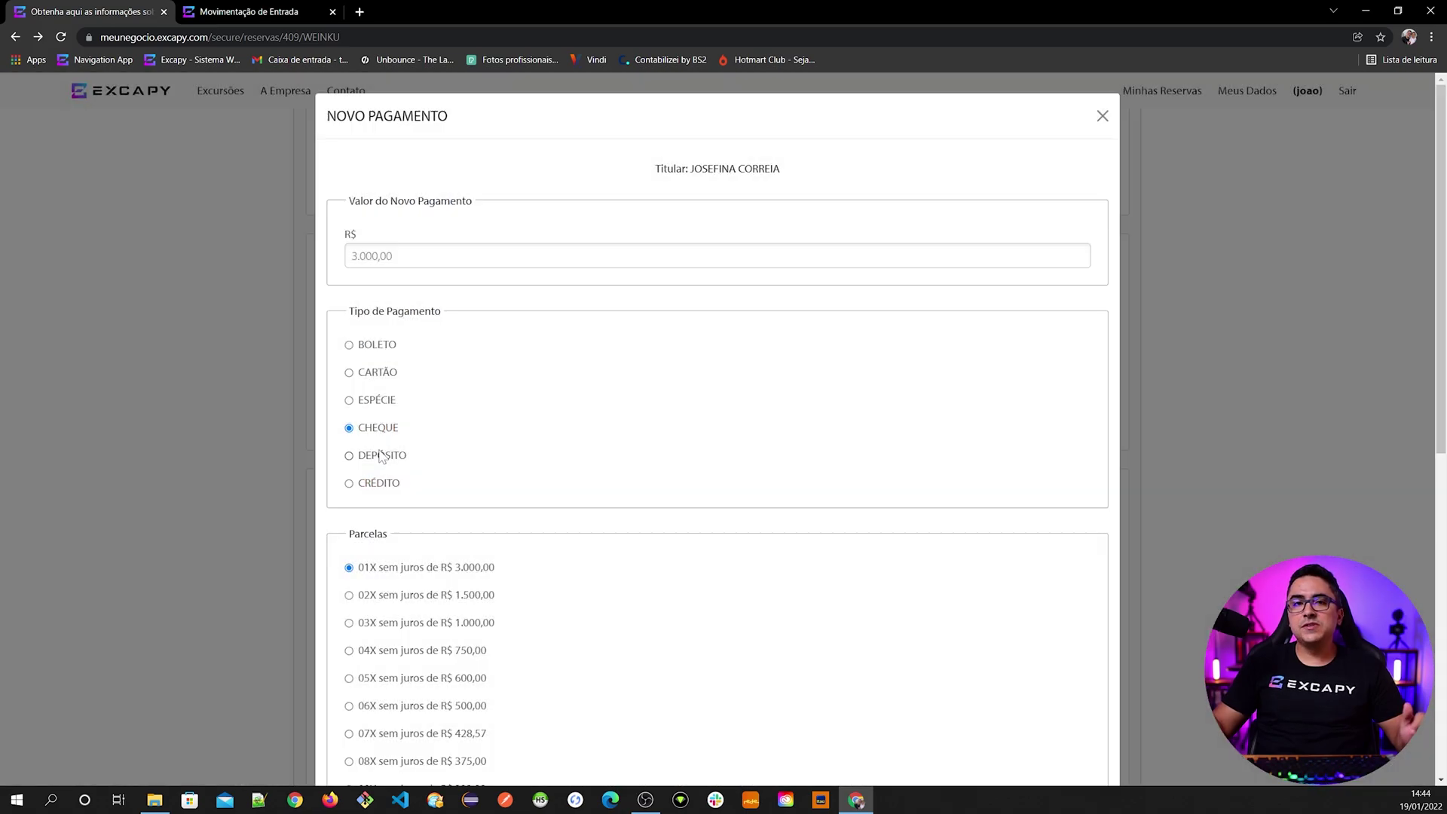
pyautogui.scroll(-2, 392, 512)
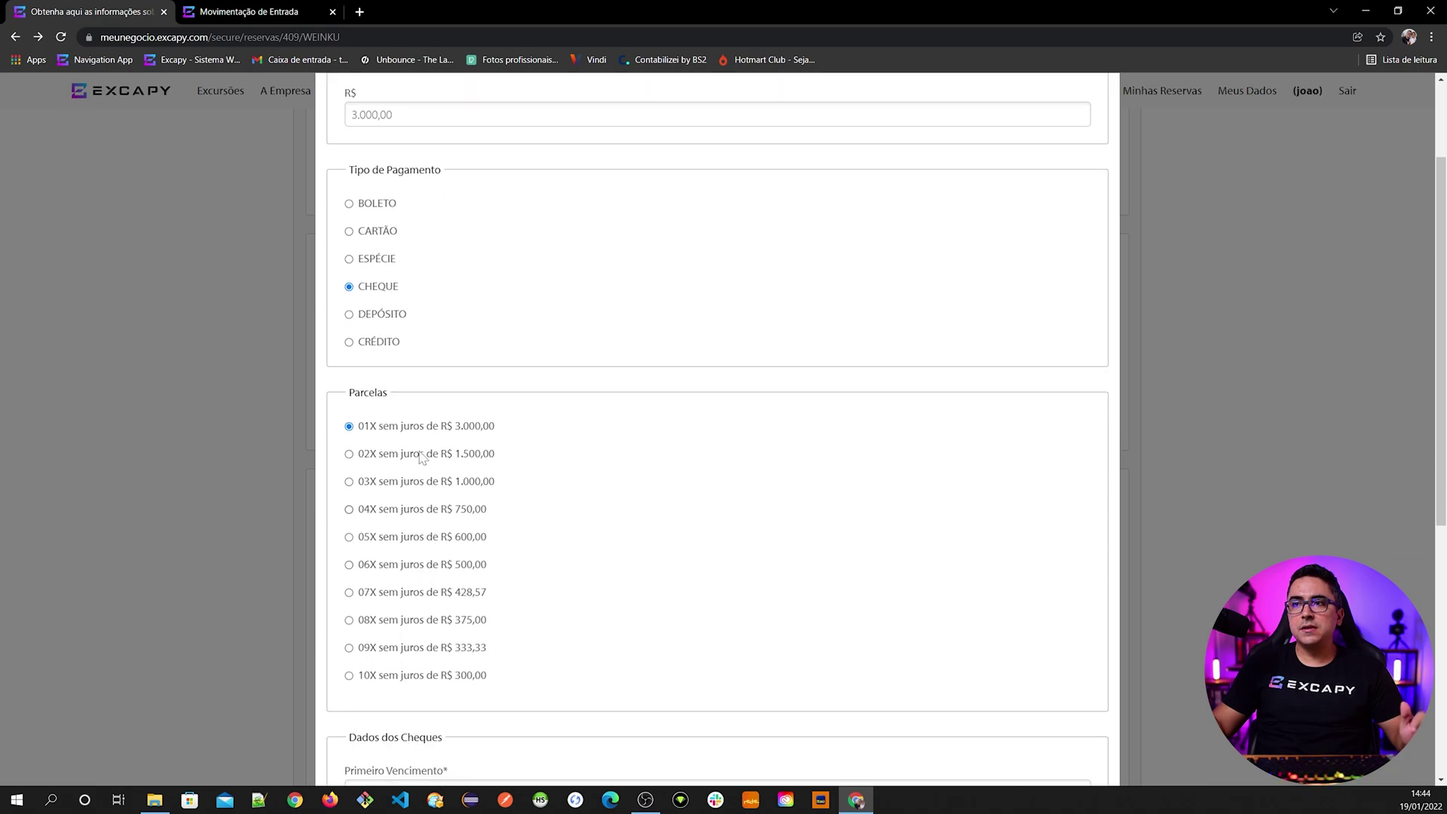
pyautogui.scroll(2, 383, 560)
pyautogui.moveTo(393, 256); pyautogui.dragTo(297, 239)
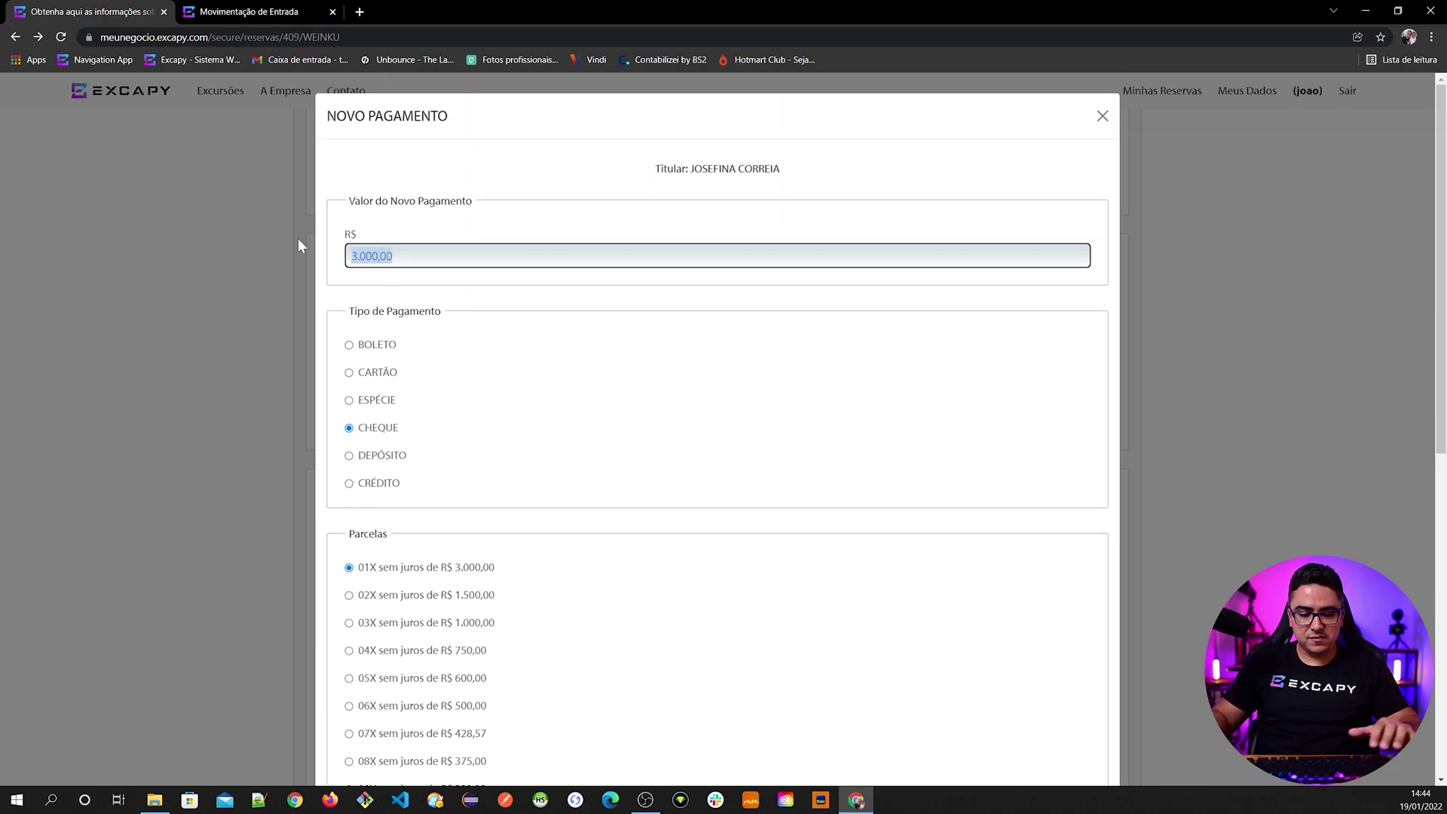
pyautogui.write('1.200,00')
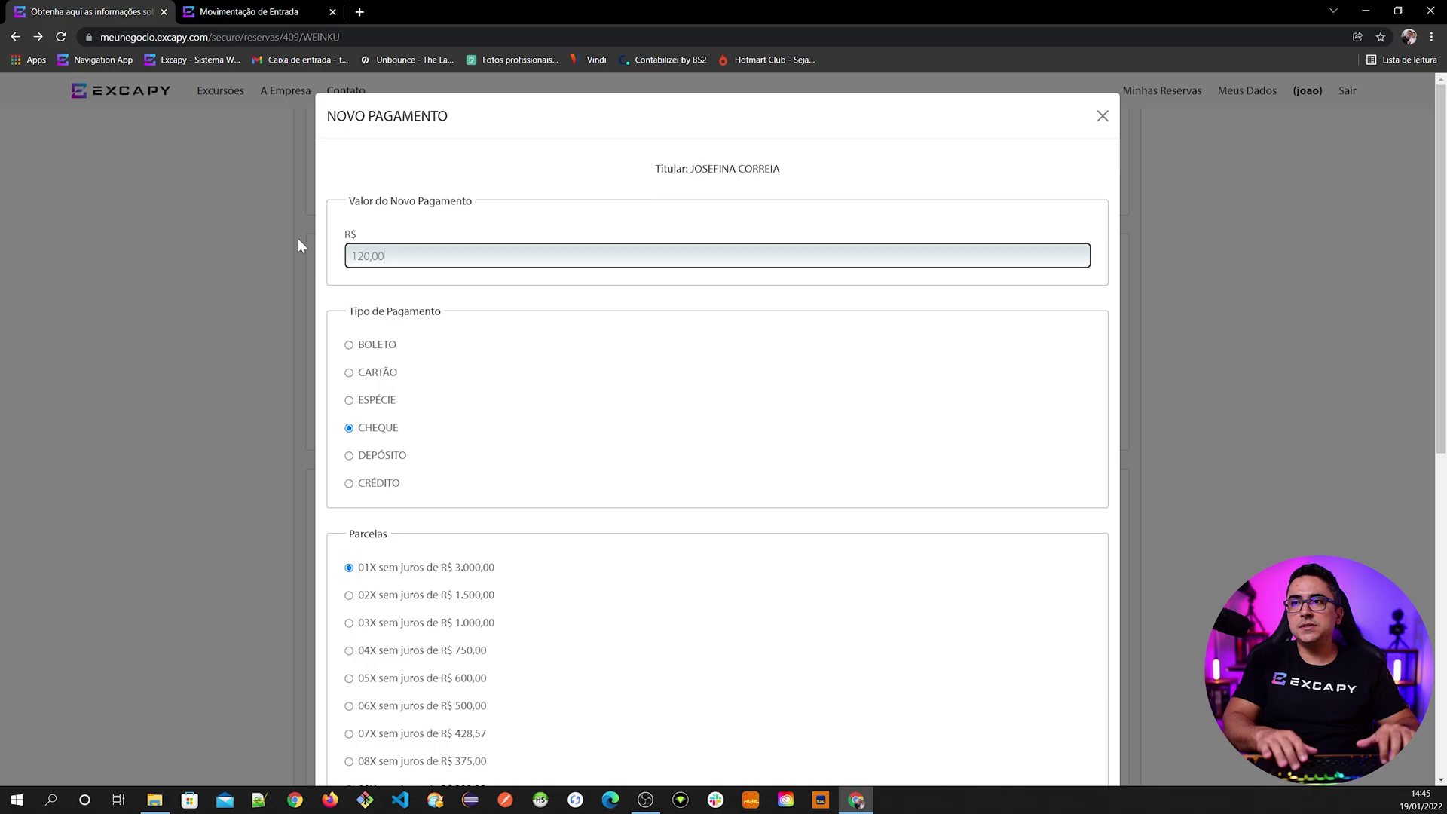
pyautogui.press('Tab')
pyautogui.scroll(-1, 420, 482)
pyautogui.scroll(-3, 457, 608)
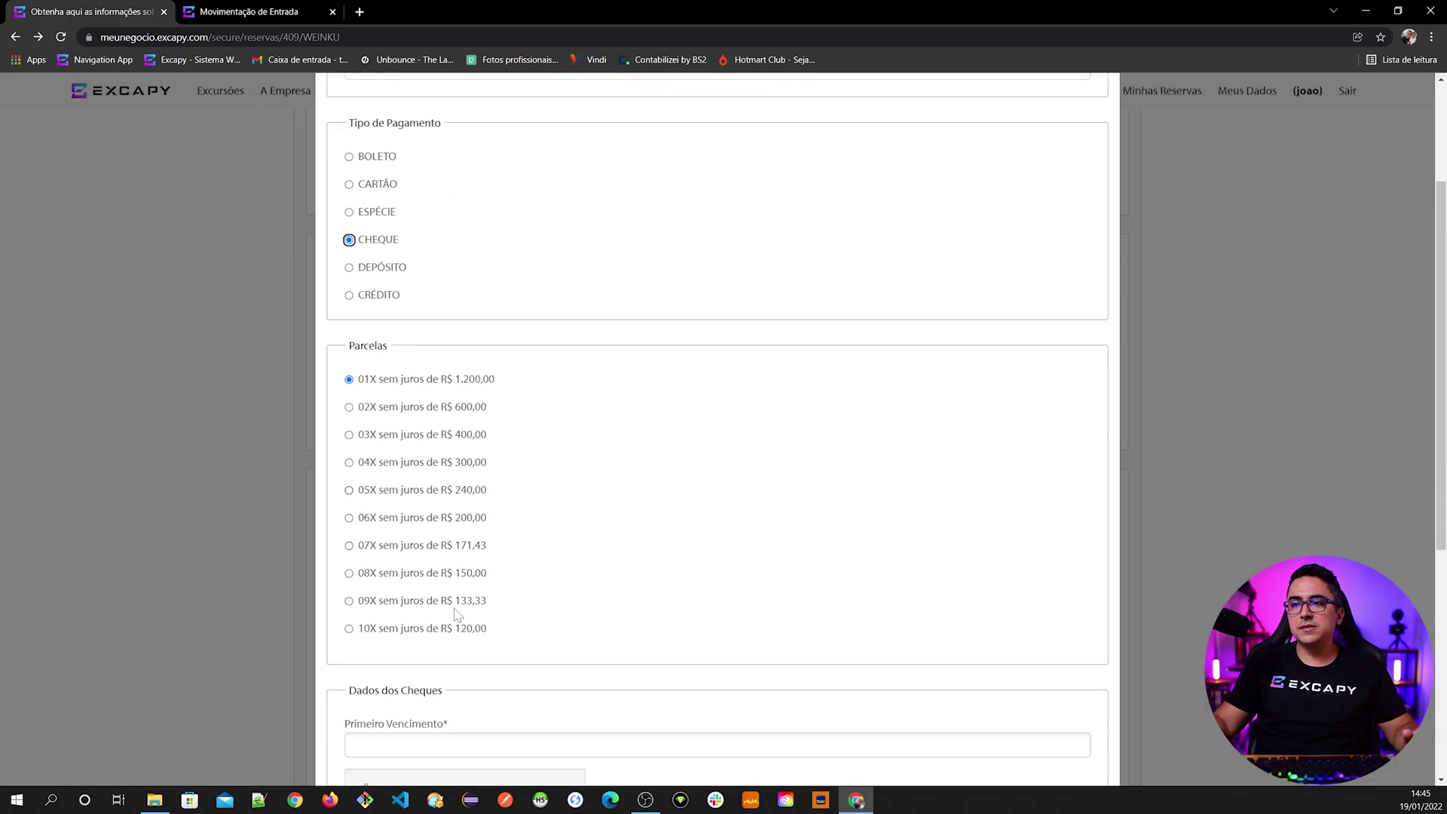
pyautogui.scroll(2, 456, 607)
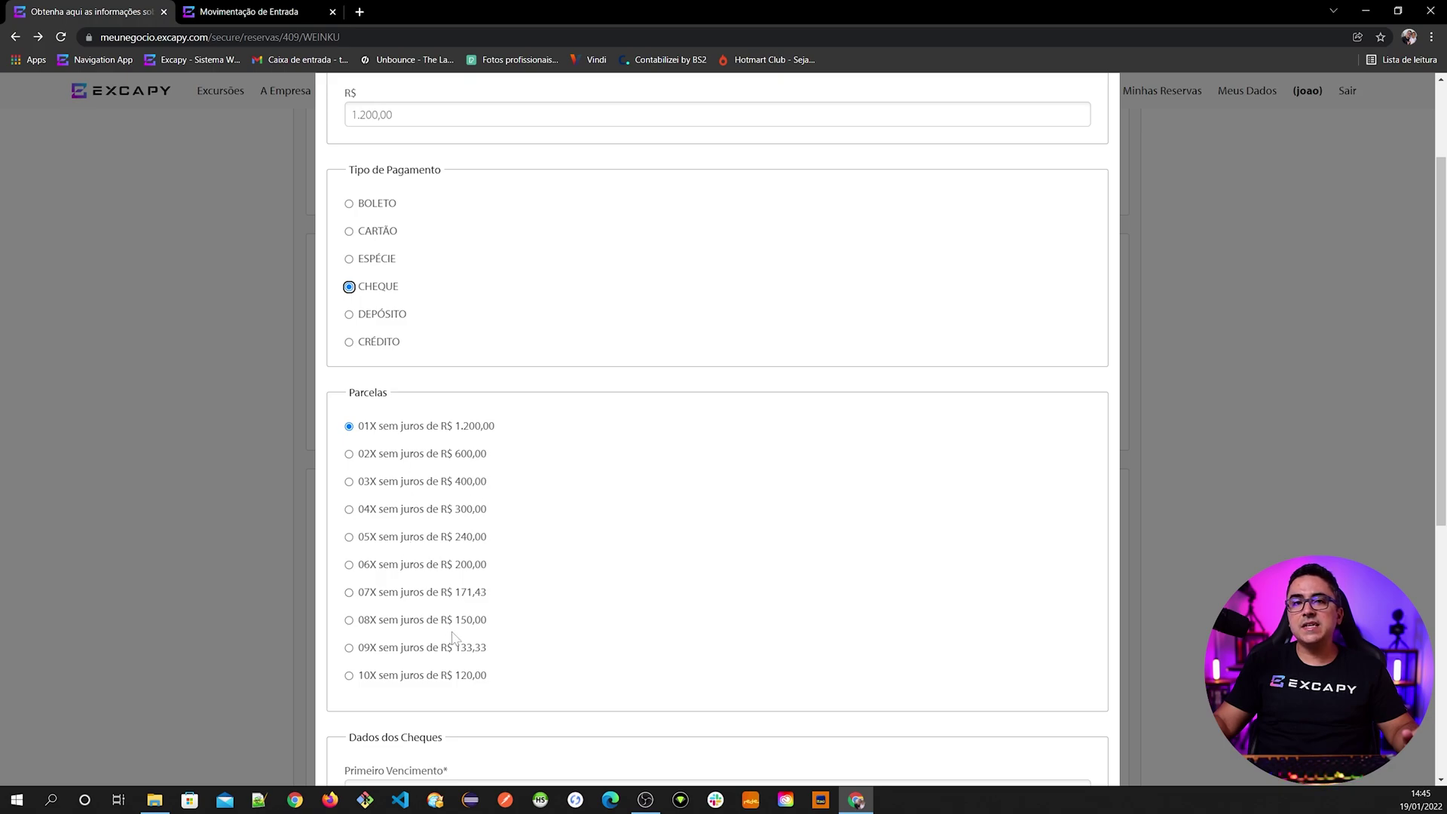
pyautogui.click(419, 678)
pyautogui.click(422, 677)
pyautogui.scroll(2, 562, 400)
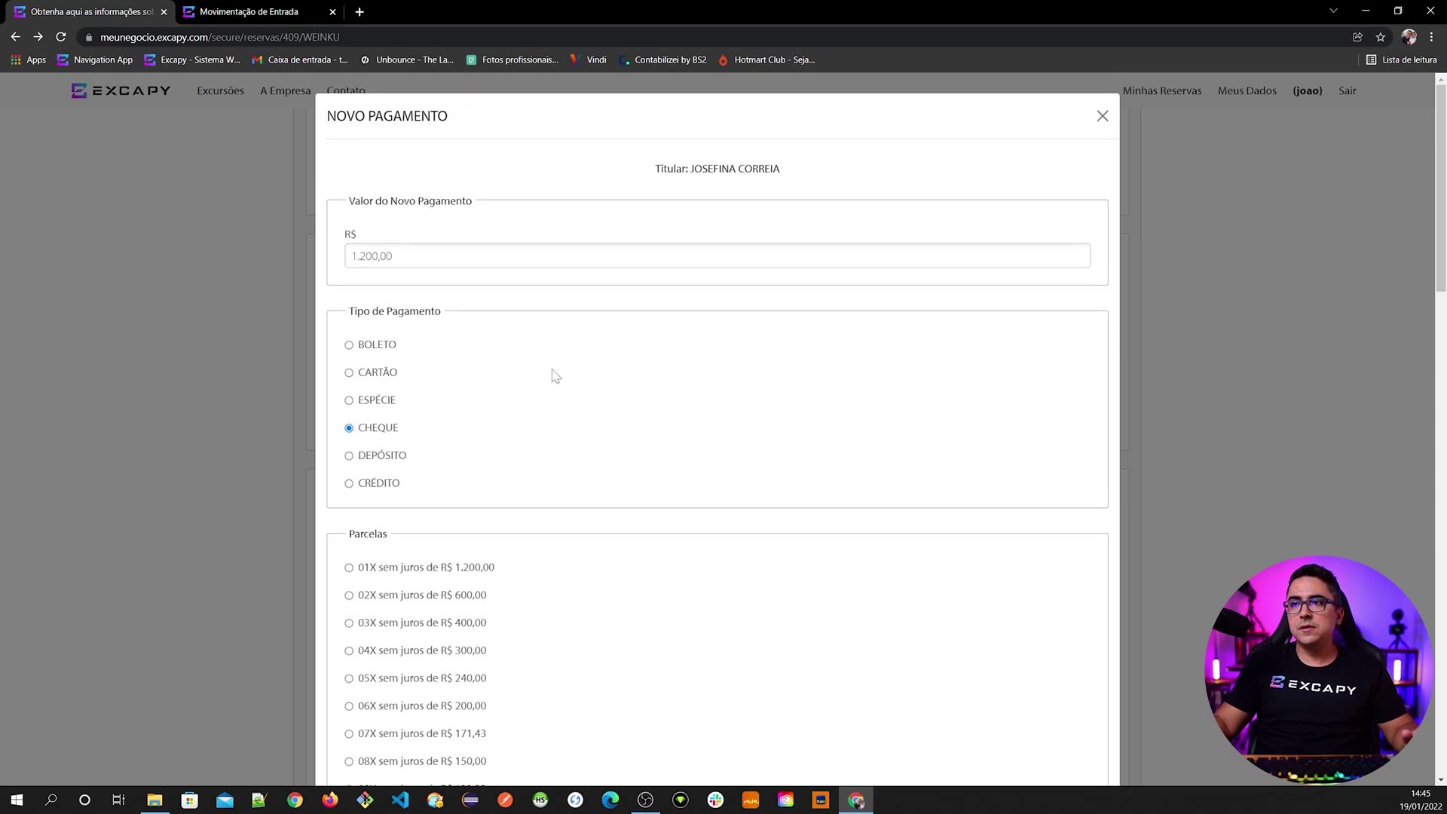
pyautogui.scroll(-4, 452, 490)
pyautogui.scroll(-4, 407, 542)
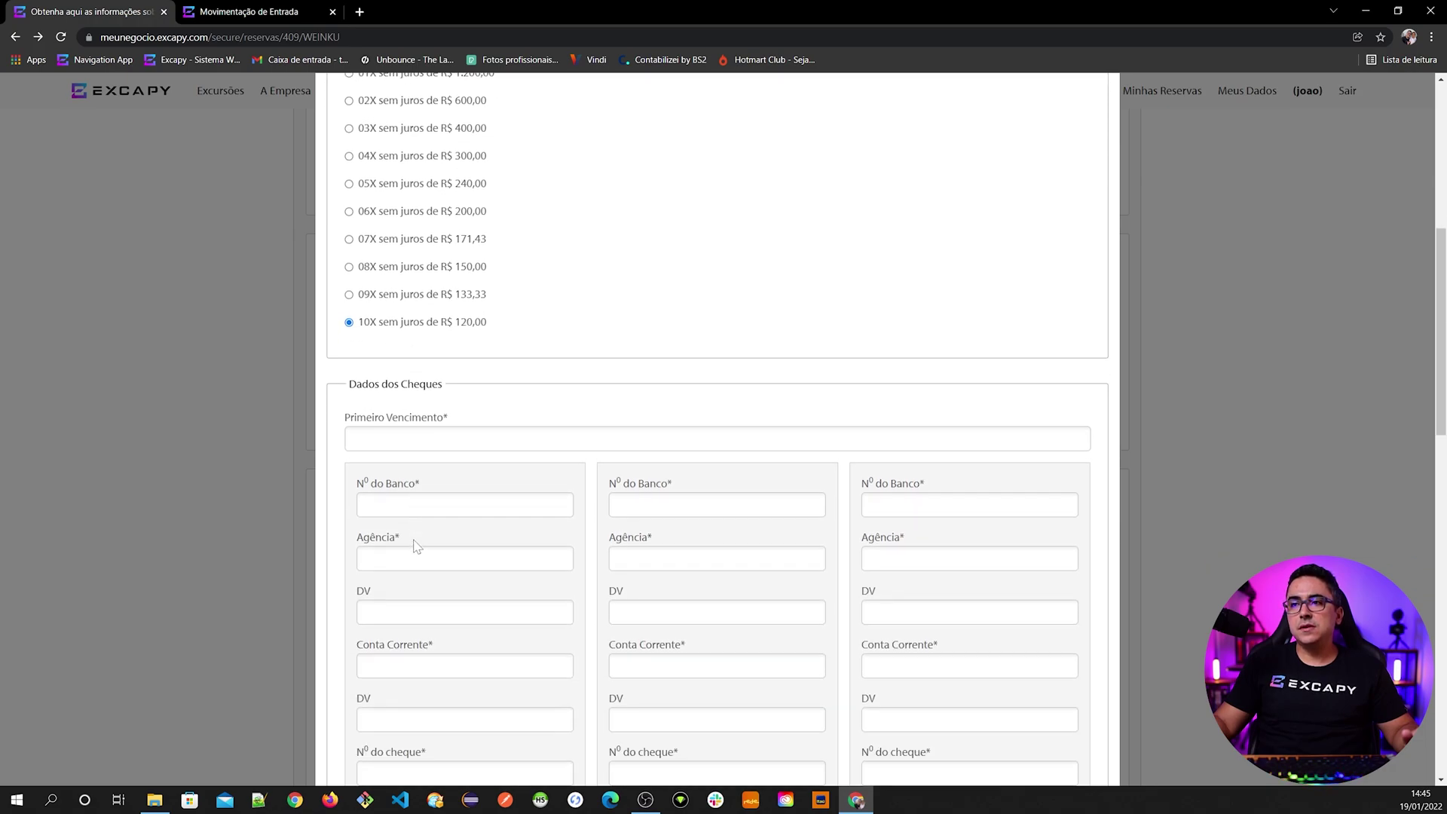
pyautogui.scroll(-1, 351, 520)
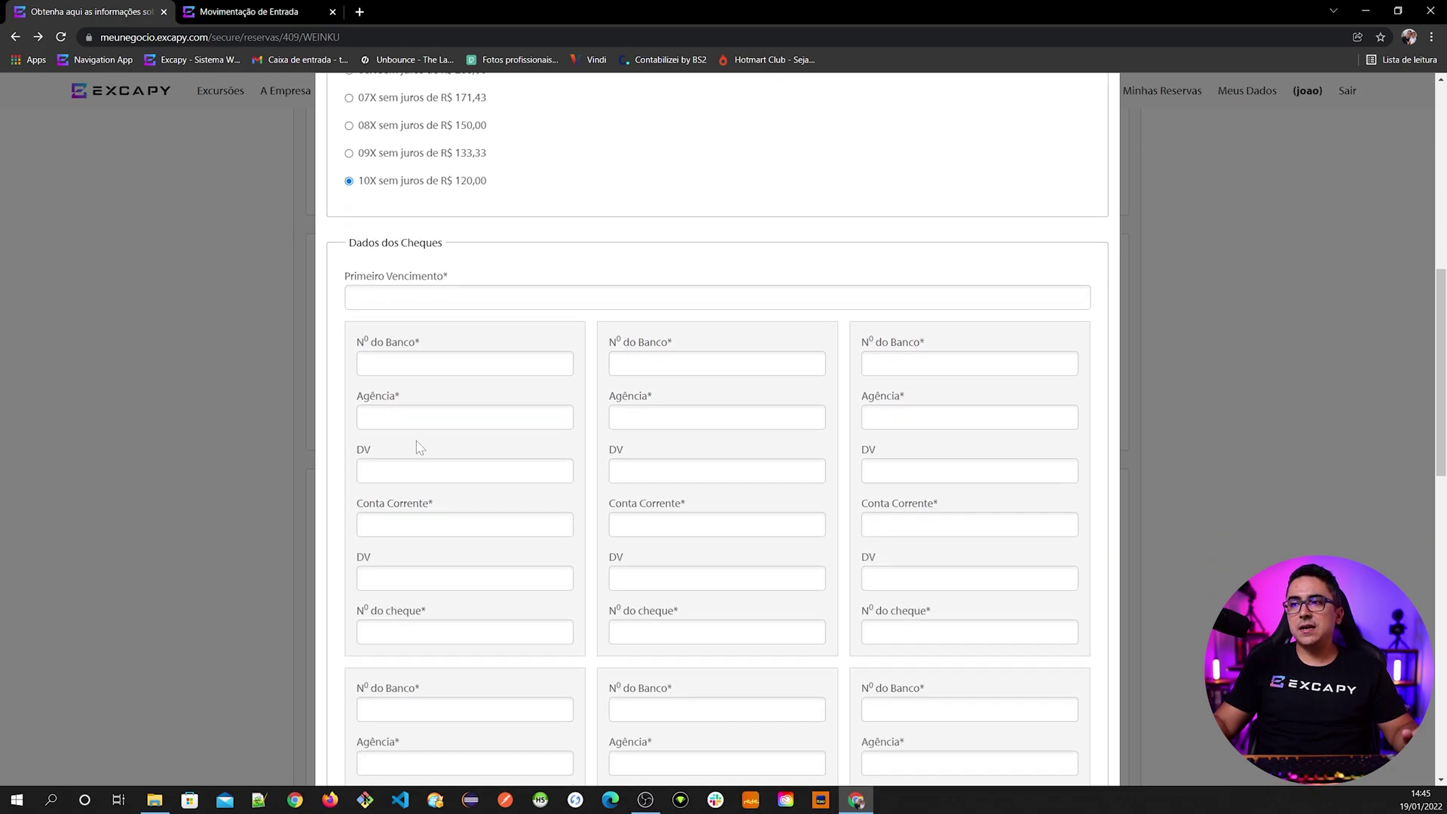
pyautogui.scroll(-5, 578, 580)
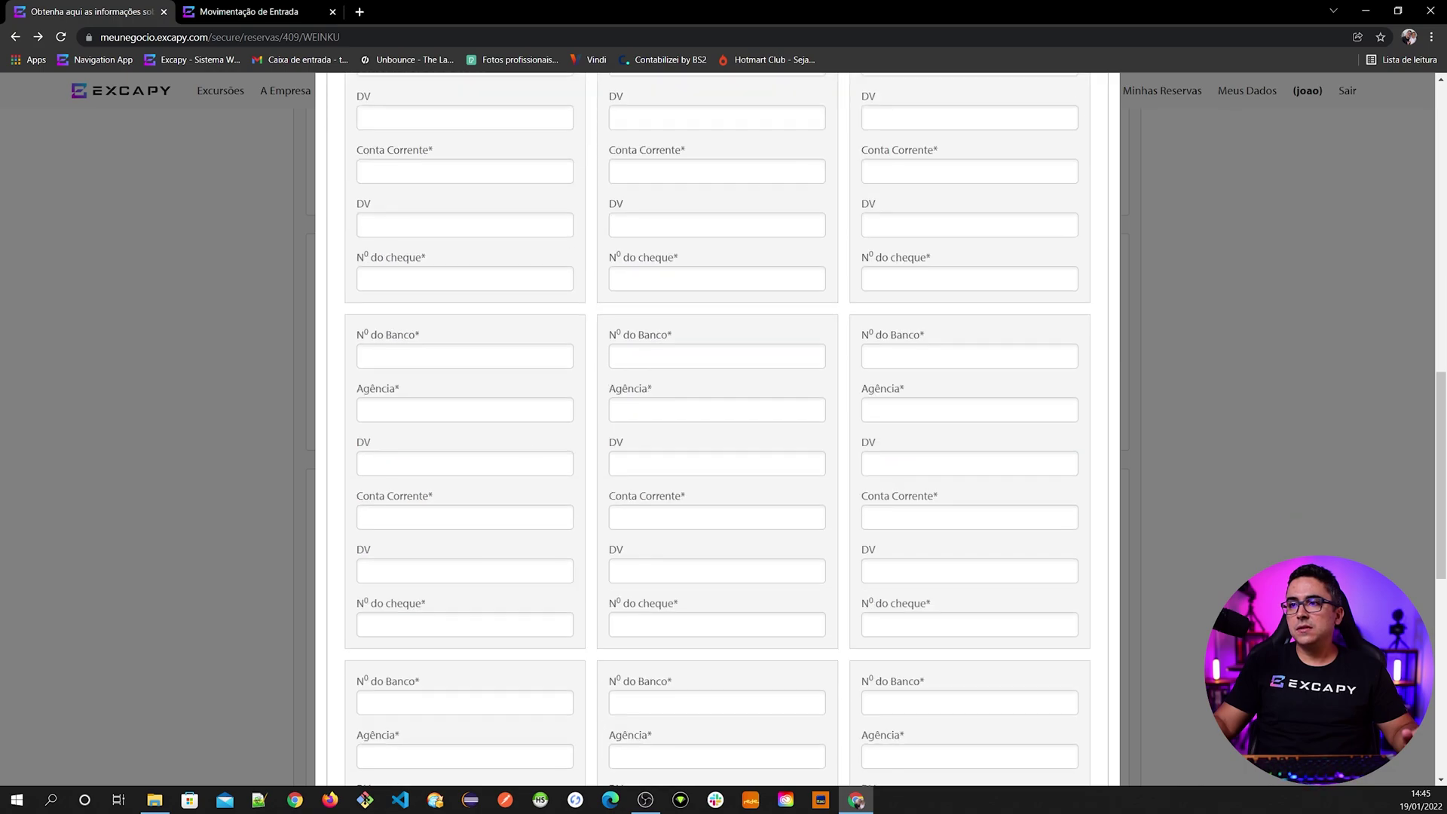
pyautogui.scroll(-5, 812, 480)
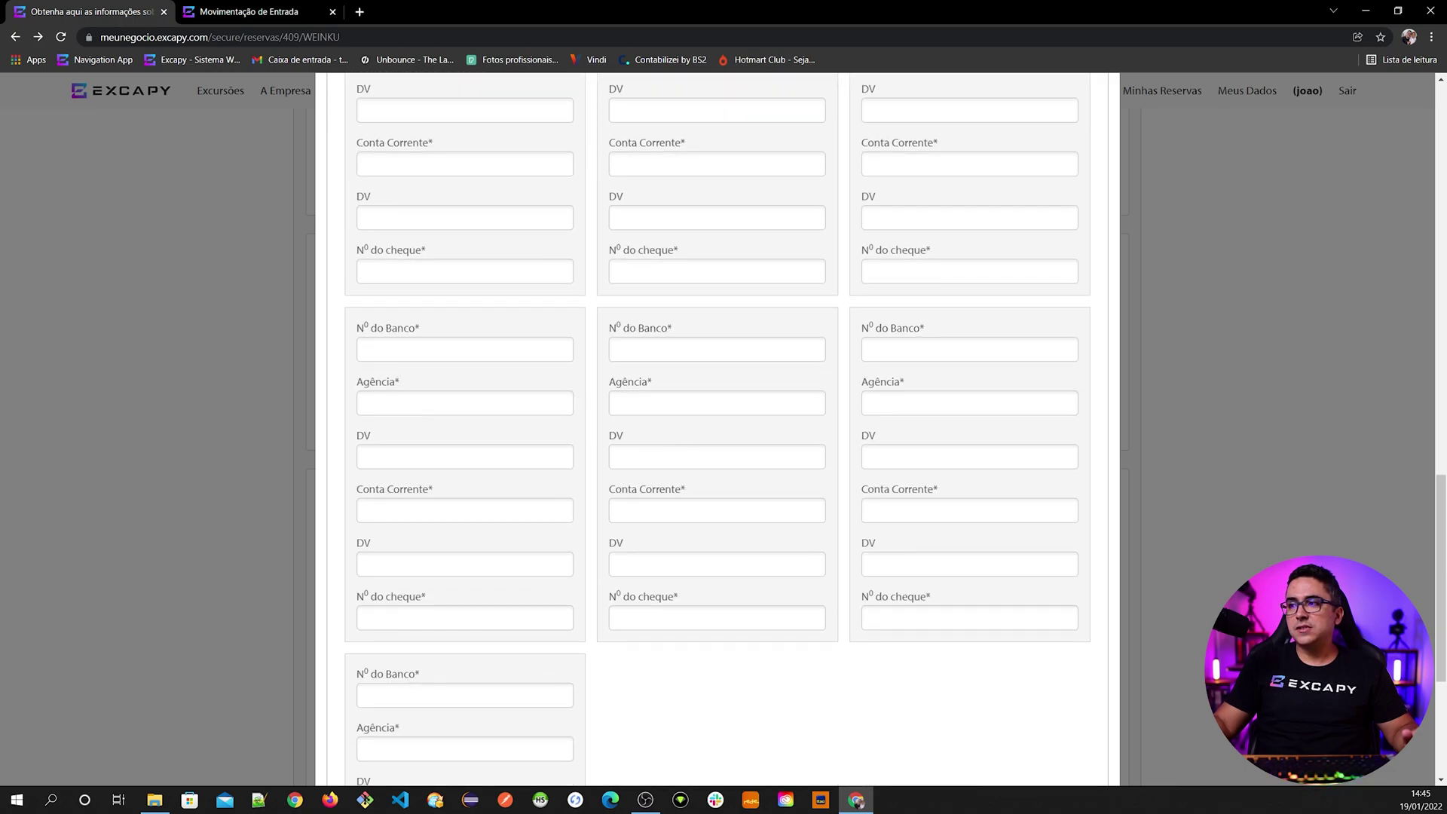
pyautogui.scroll(-4, 614, 556)
pyautogui.scroll(14, 581, 618)
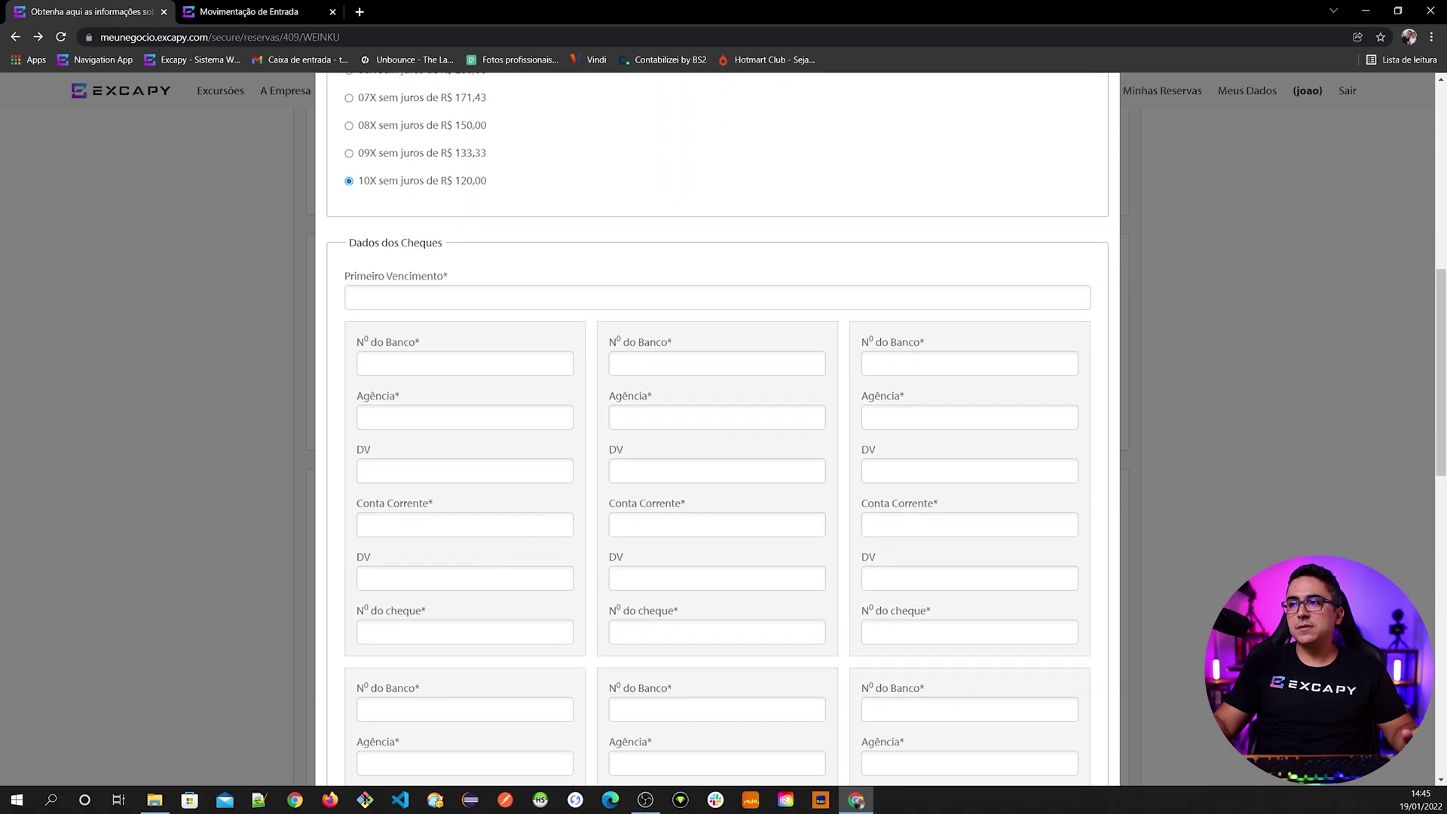
pyautogui.scroll(-6, 456, 568)
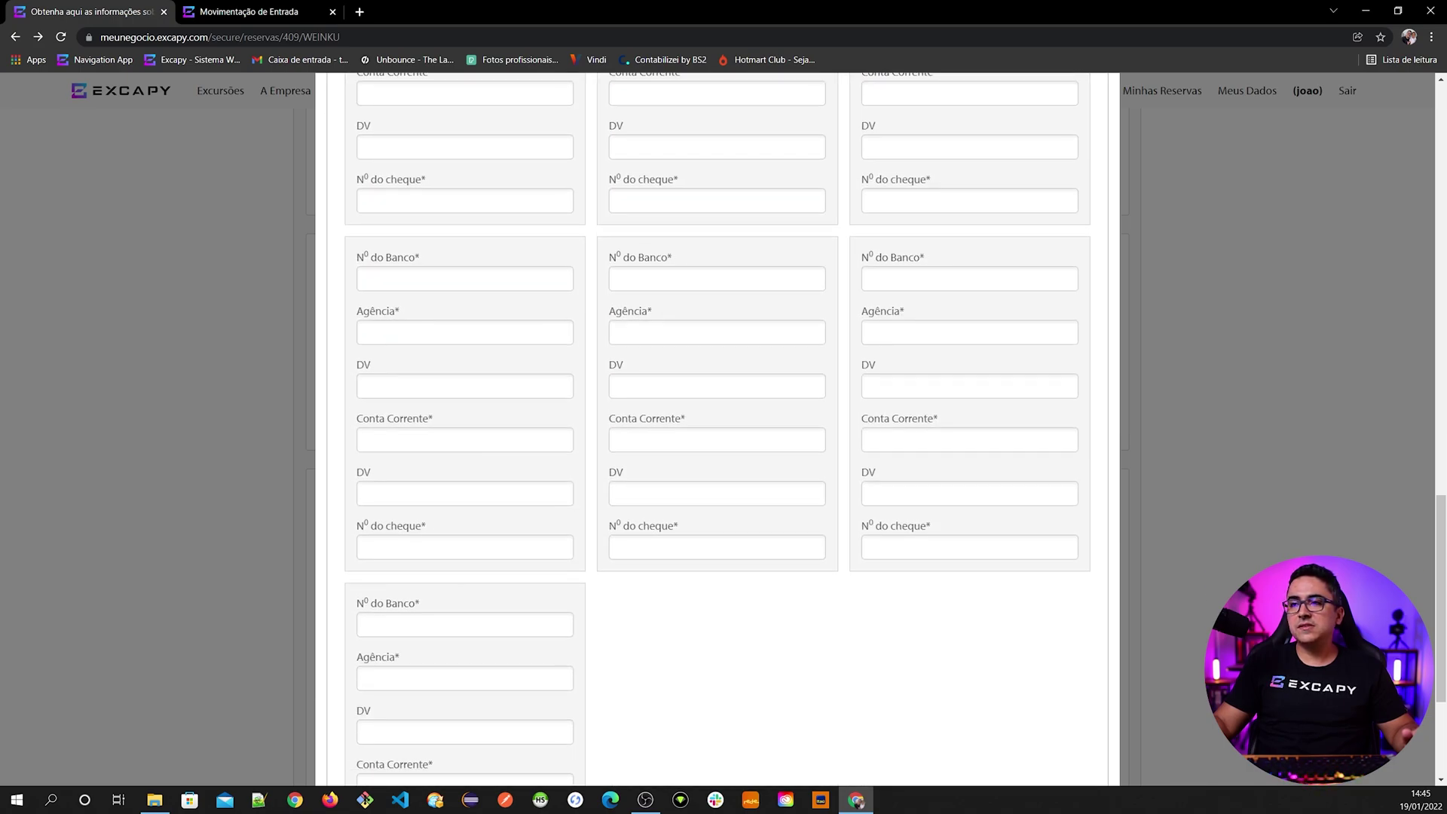
pyautogui.scroll(-4, 467, 612)
pyautogui.scroll(3, 528, 619)
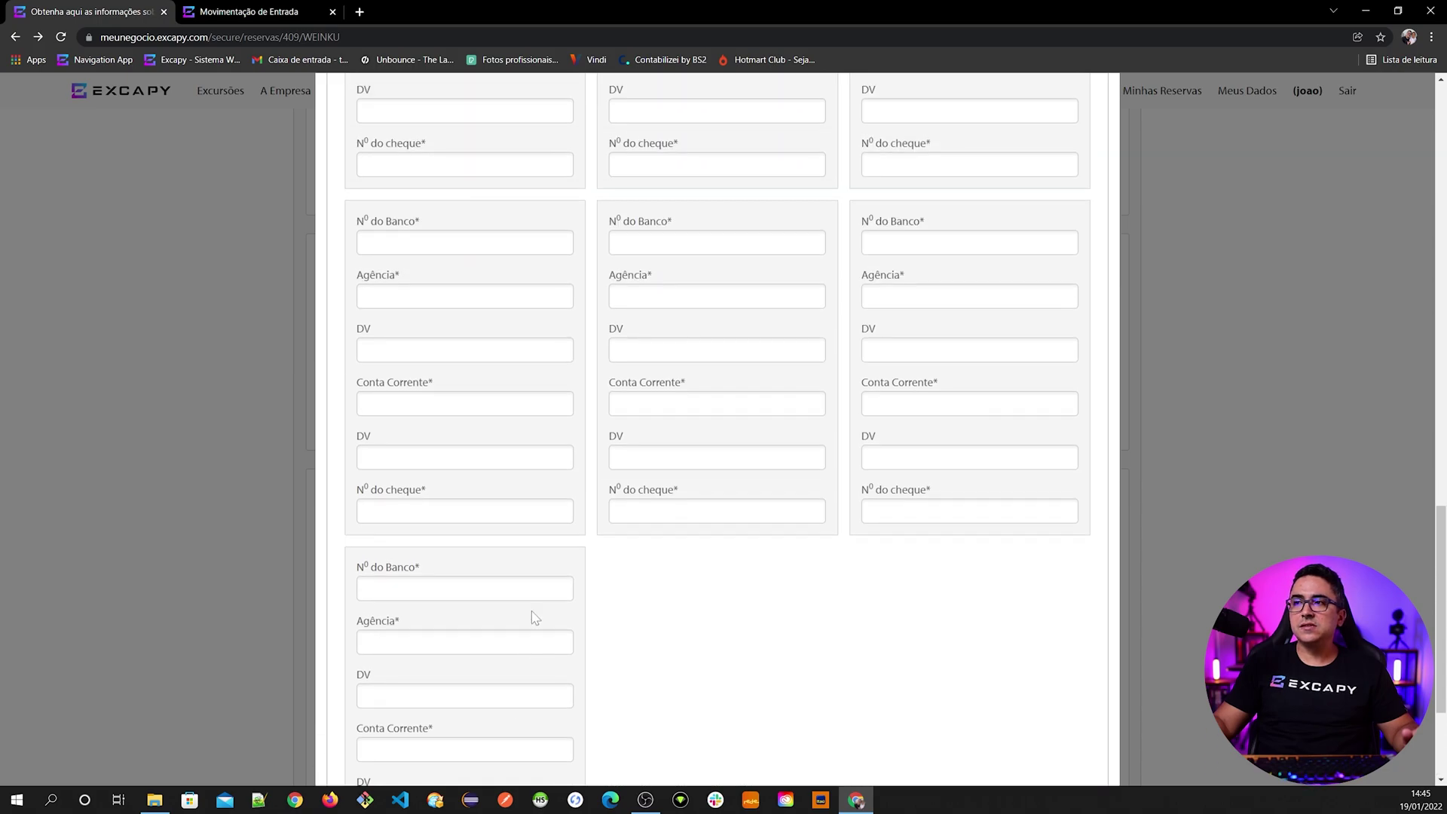
pyautogui.scroll(12, 534, 617)
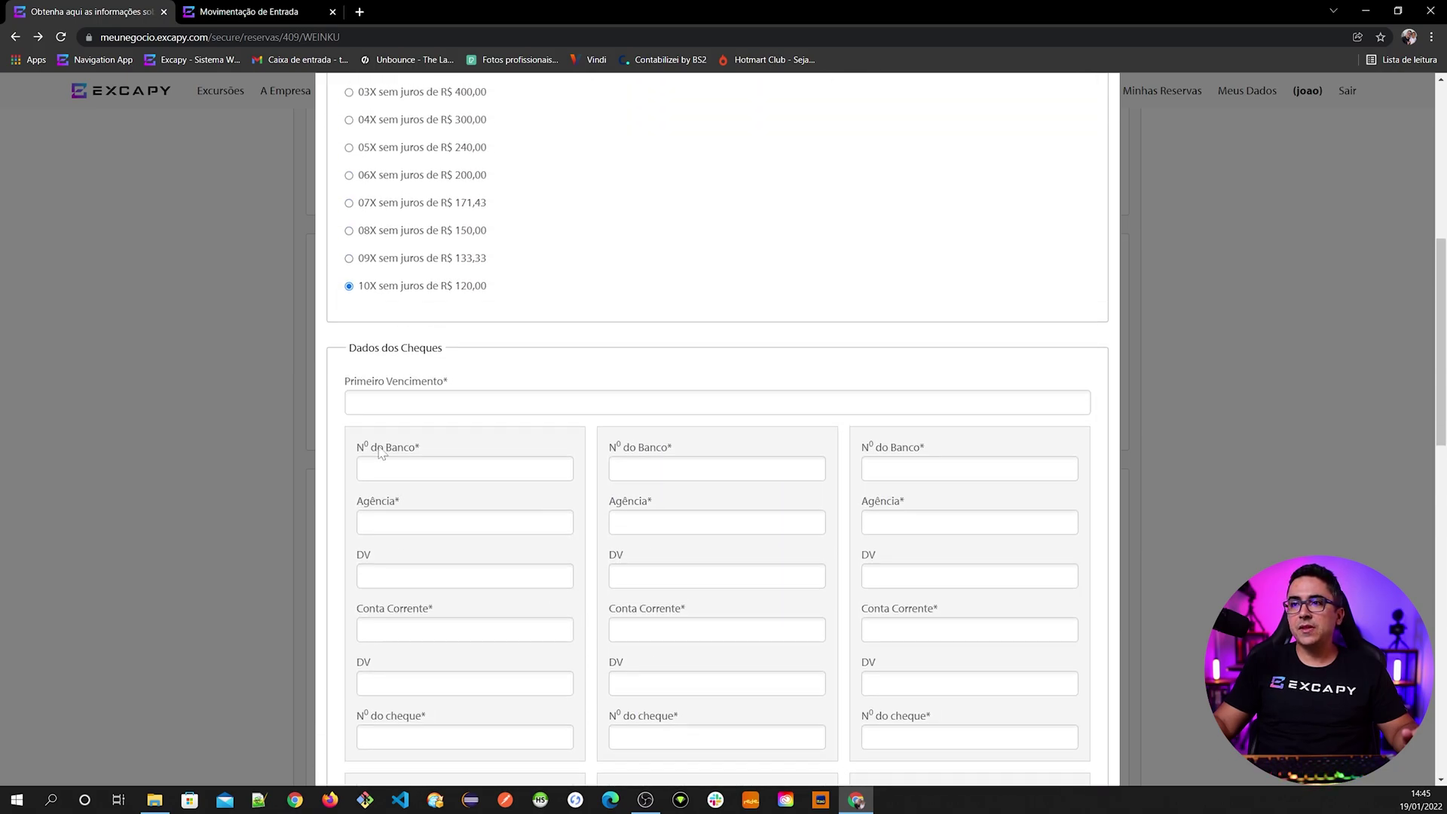
# - Enter the first cheque's details: bank 341, branch 1234-1, account 45678-7, cheque number SA123
pyautogui.click(464, 468)
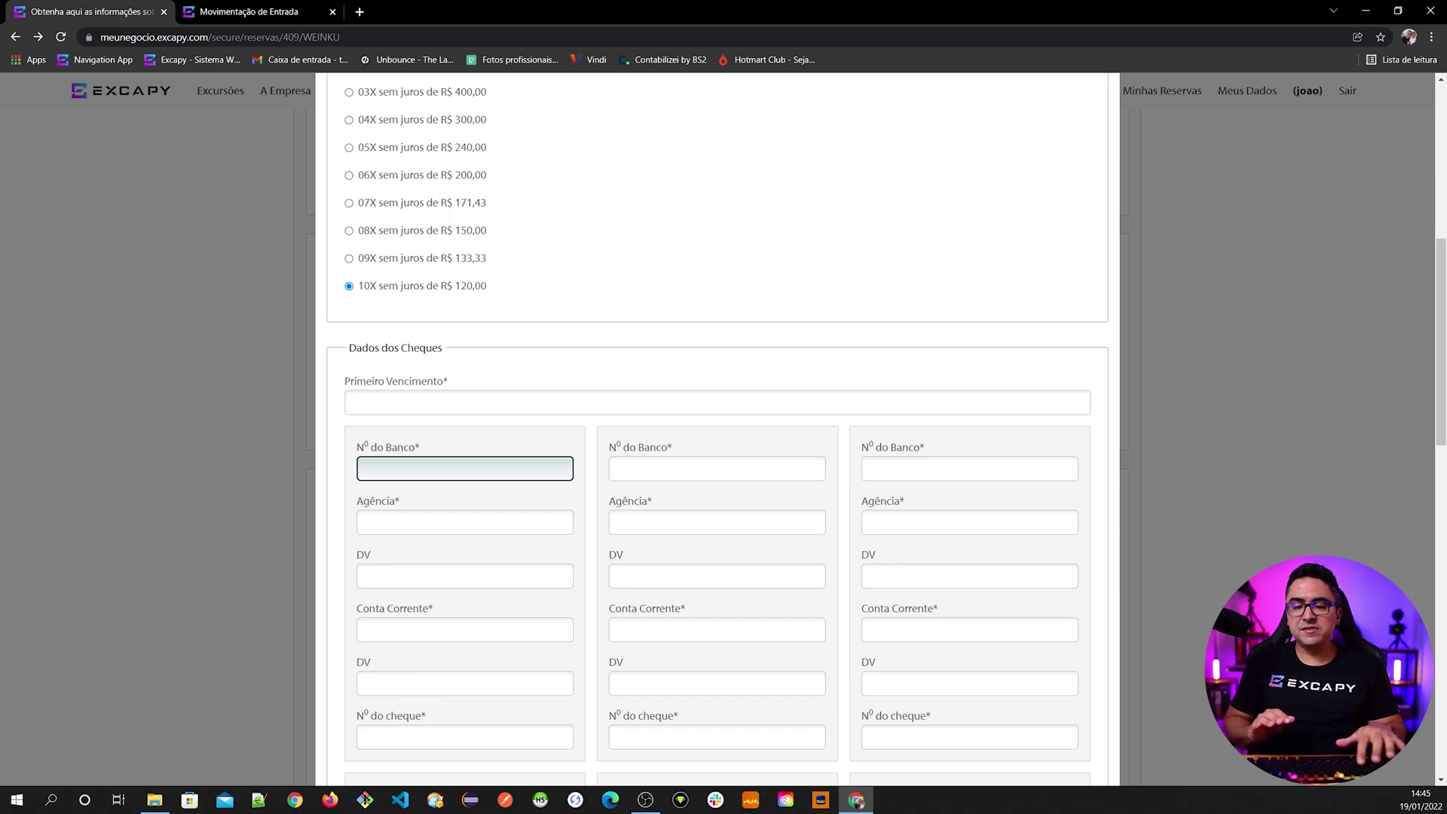
pyautogui.write('341')
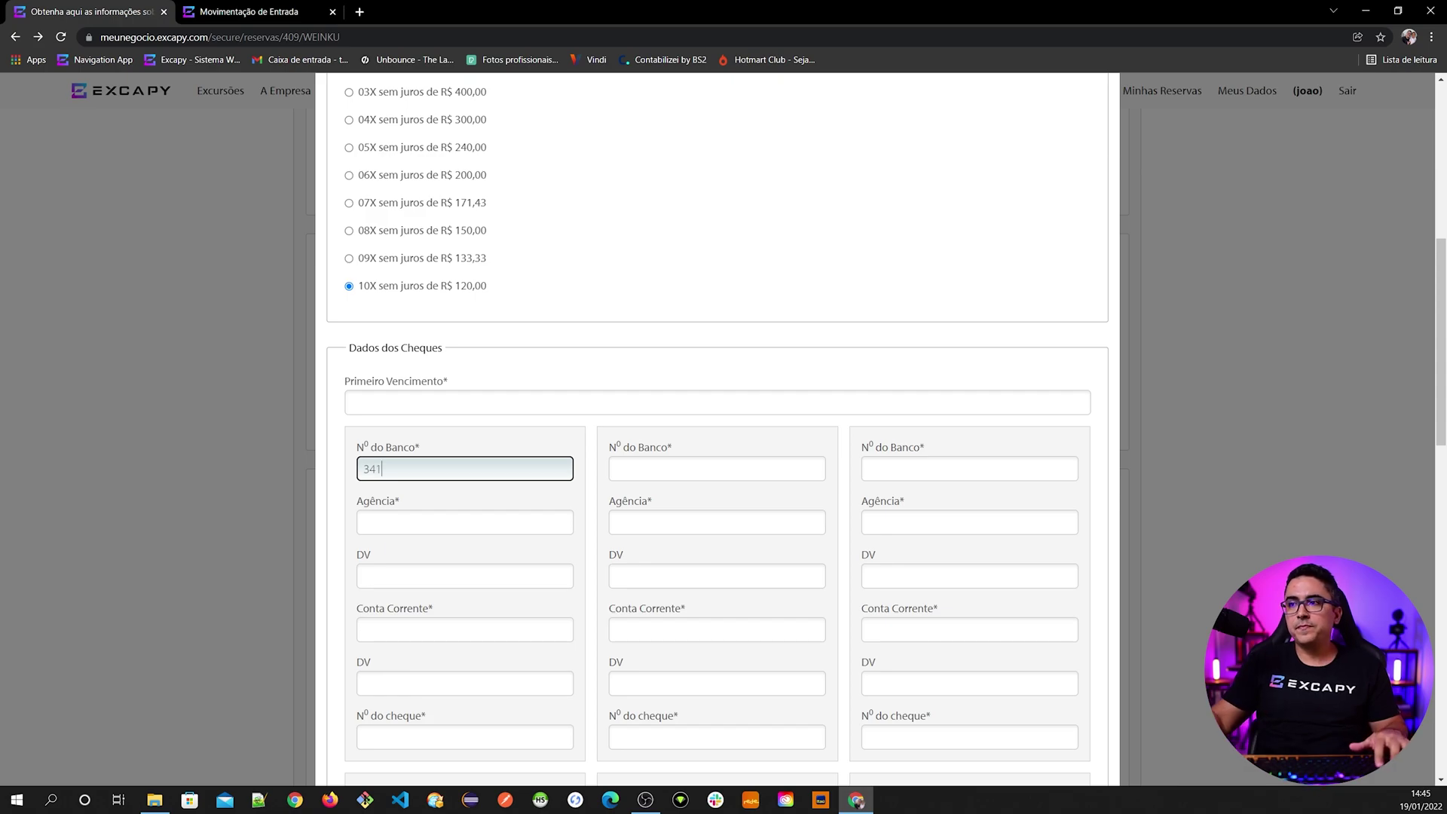
pyautogui.click(464, 522)
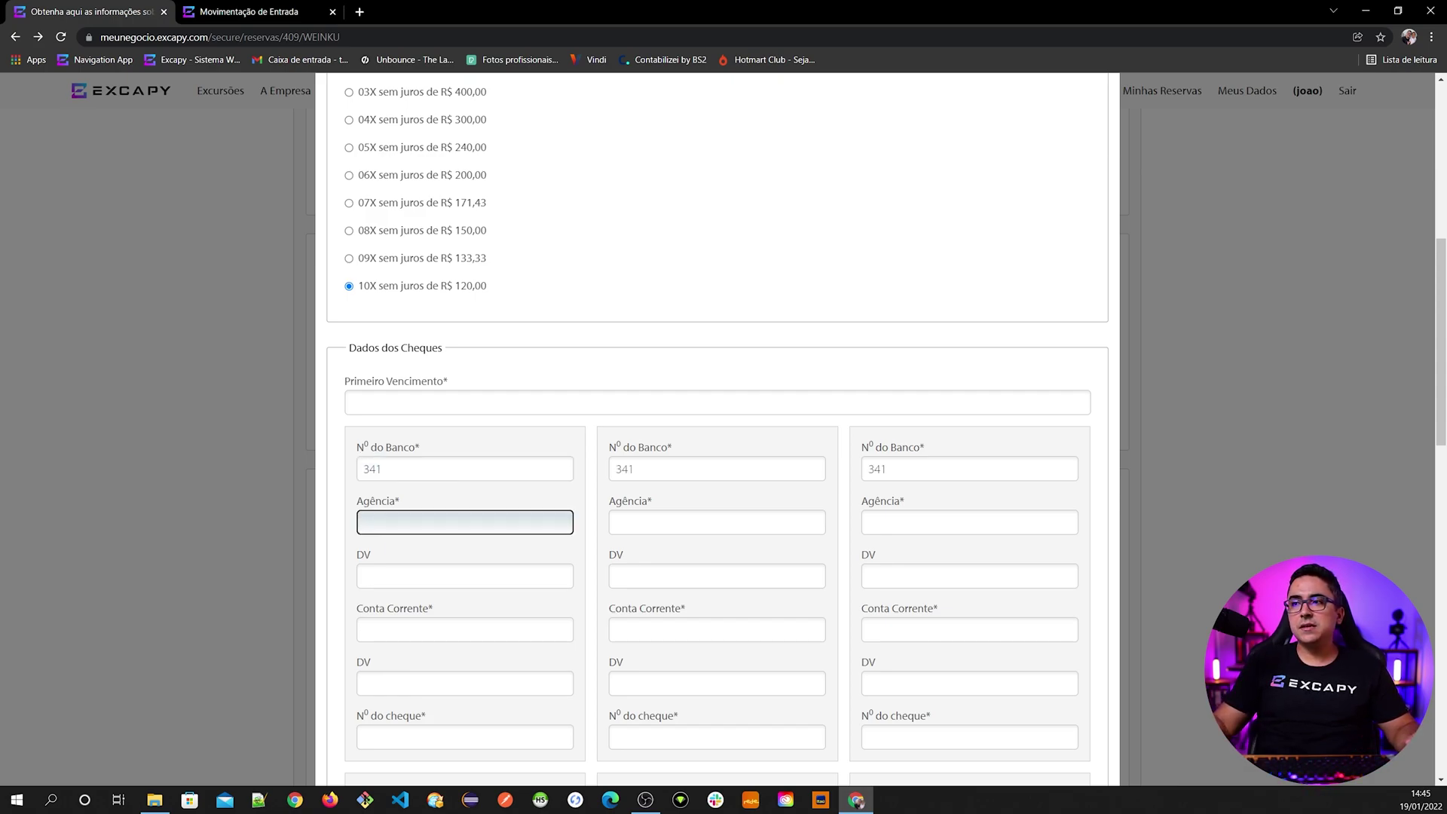
pyautogui.scroll(-6, 759, 566)
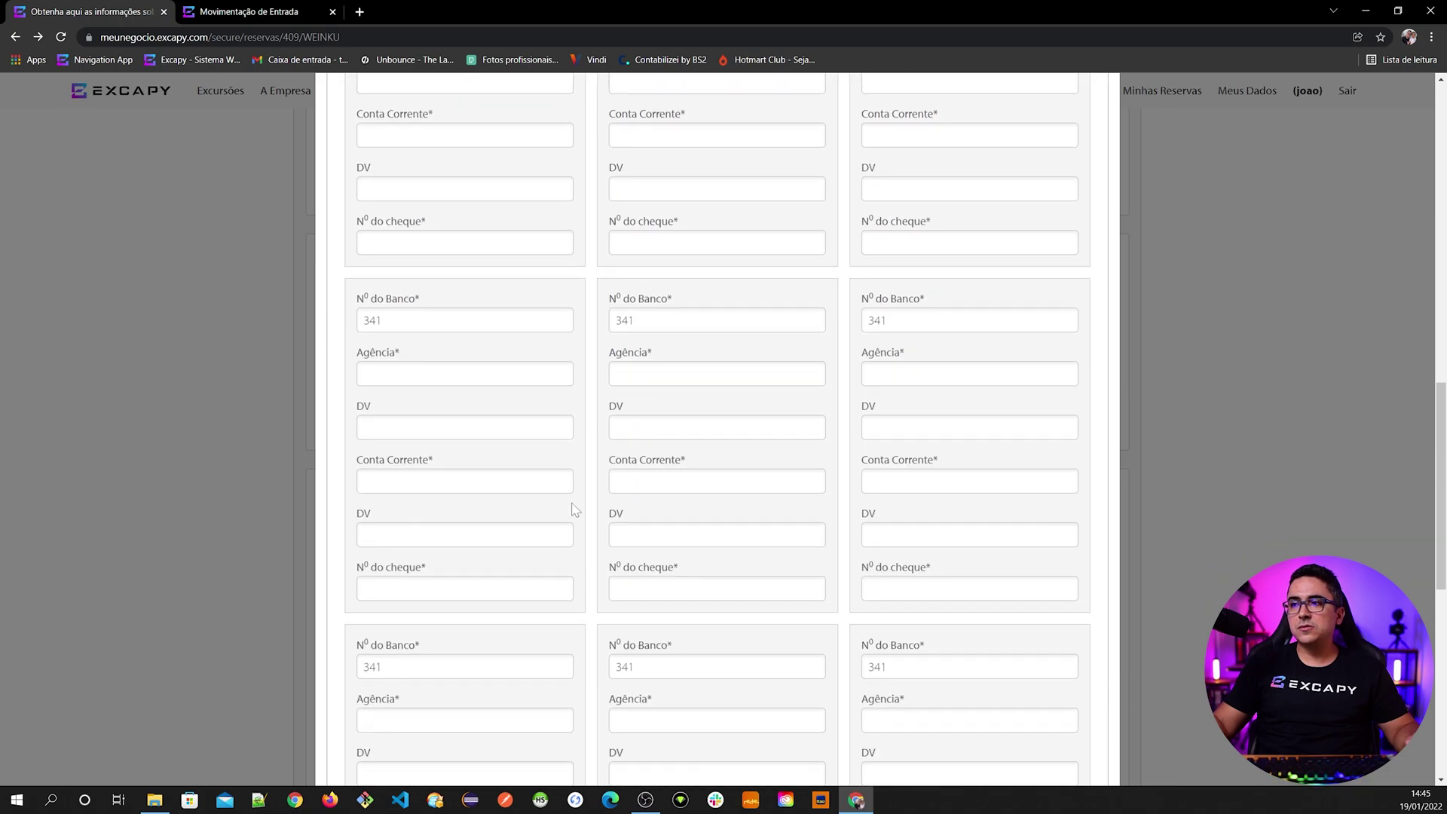
pyautogui.scroll(-3, 897, 468)
pyautogui.scroll(-4, 577, 549)
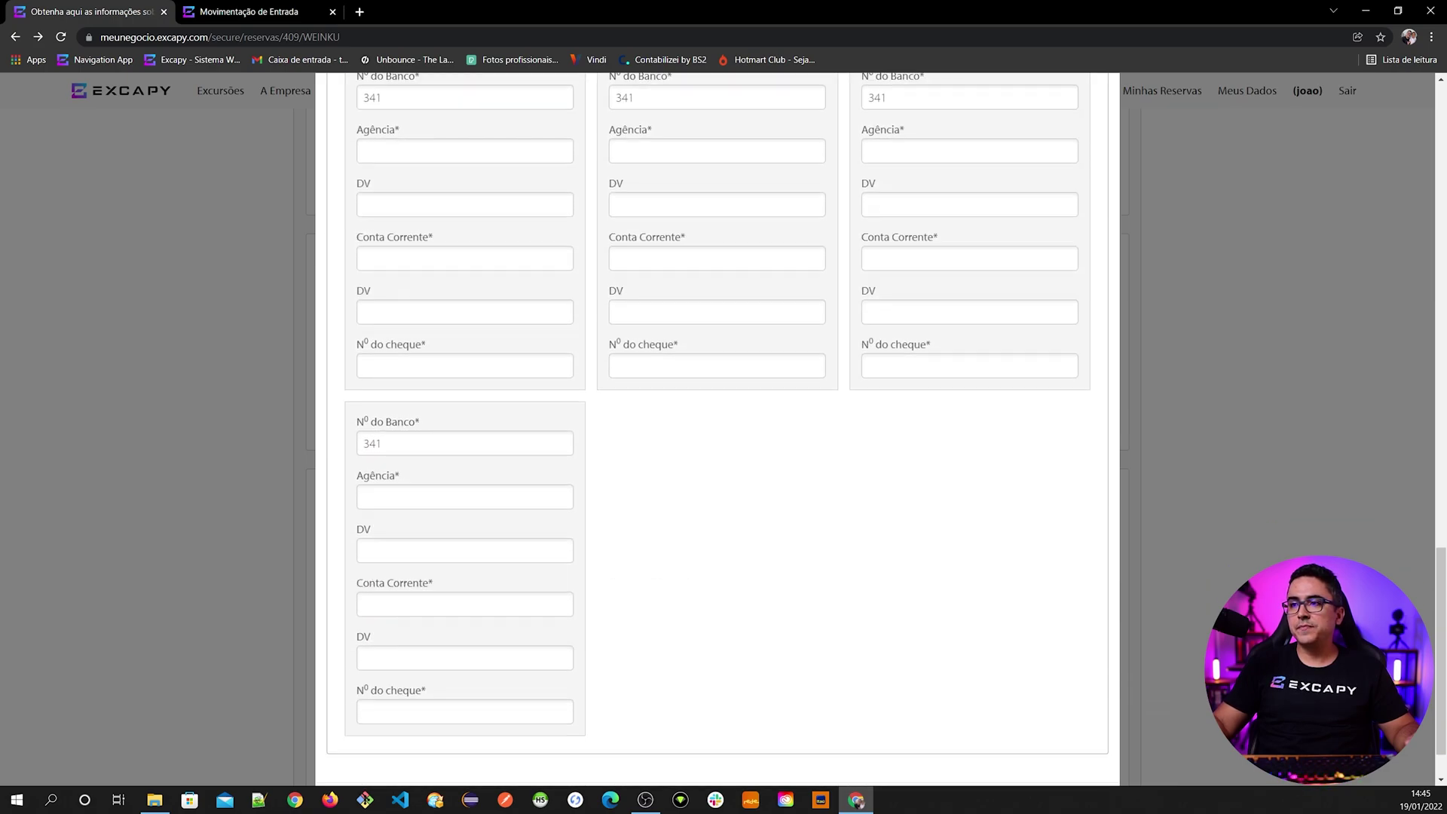
pyautogui.scroll(6, 577, 548)
pyautogui.scroll(5, 576, 549)
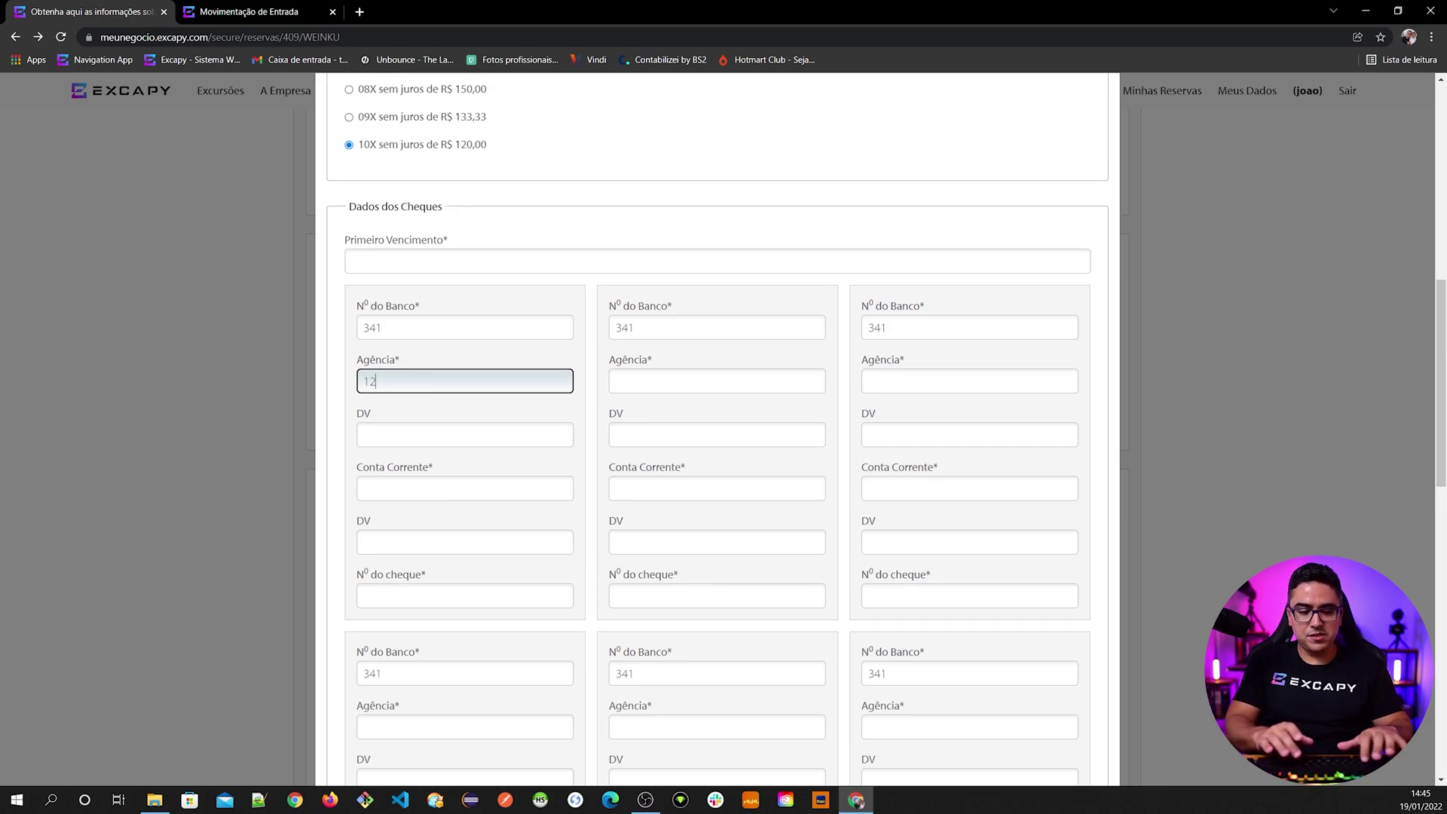
pyautogui.click(364, 435)
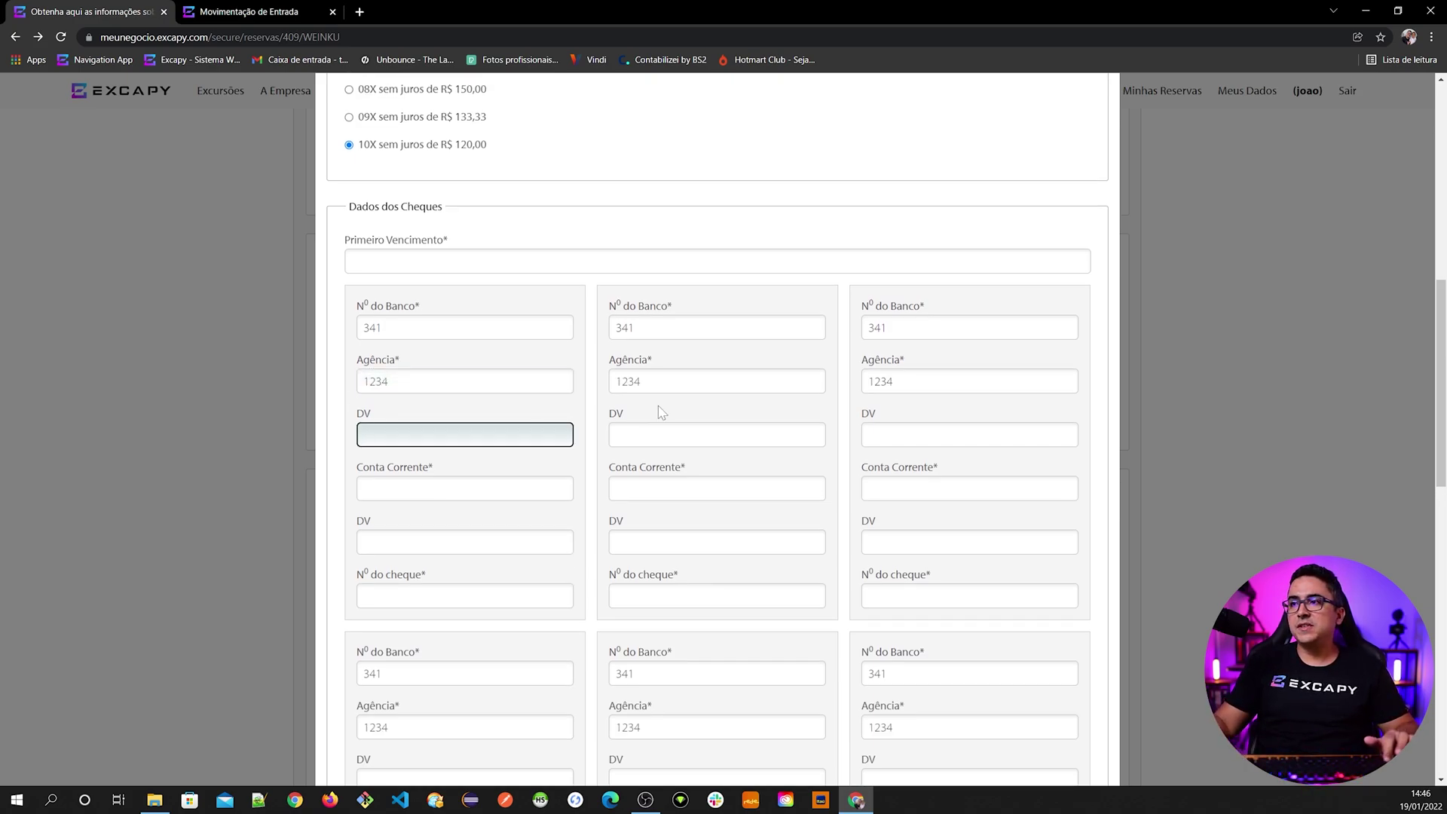
pyautogui.scroll(-5, 827, 527)
pyautogui.scroll(6, 701, 540)
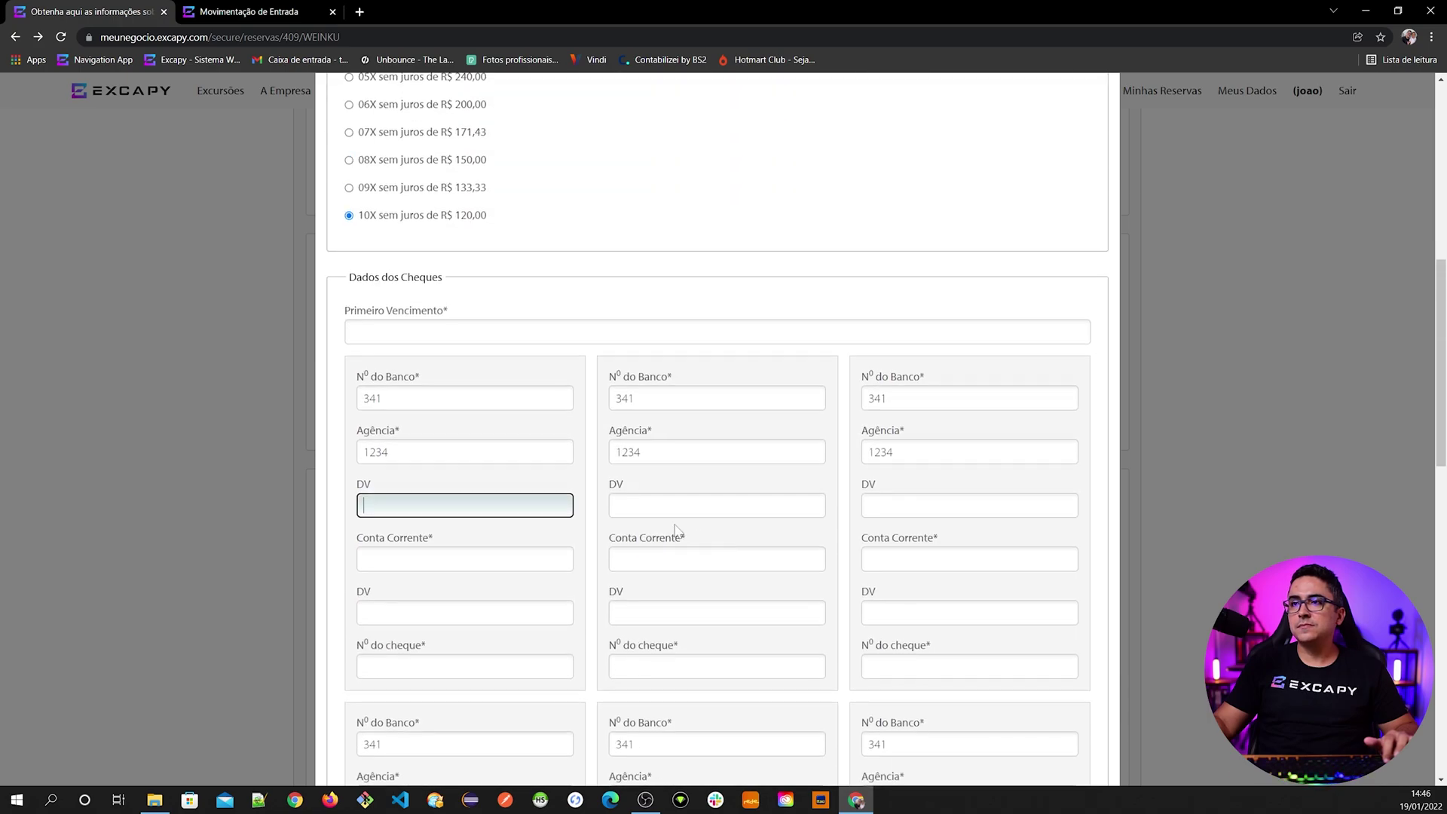
pyautogui.write('1')
pyautogui.press('Tab')
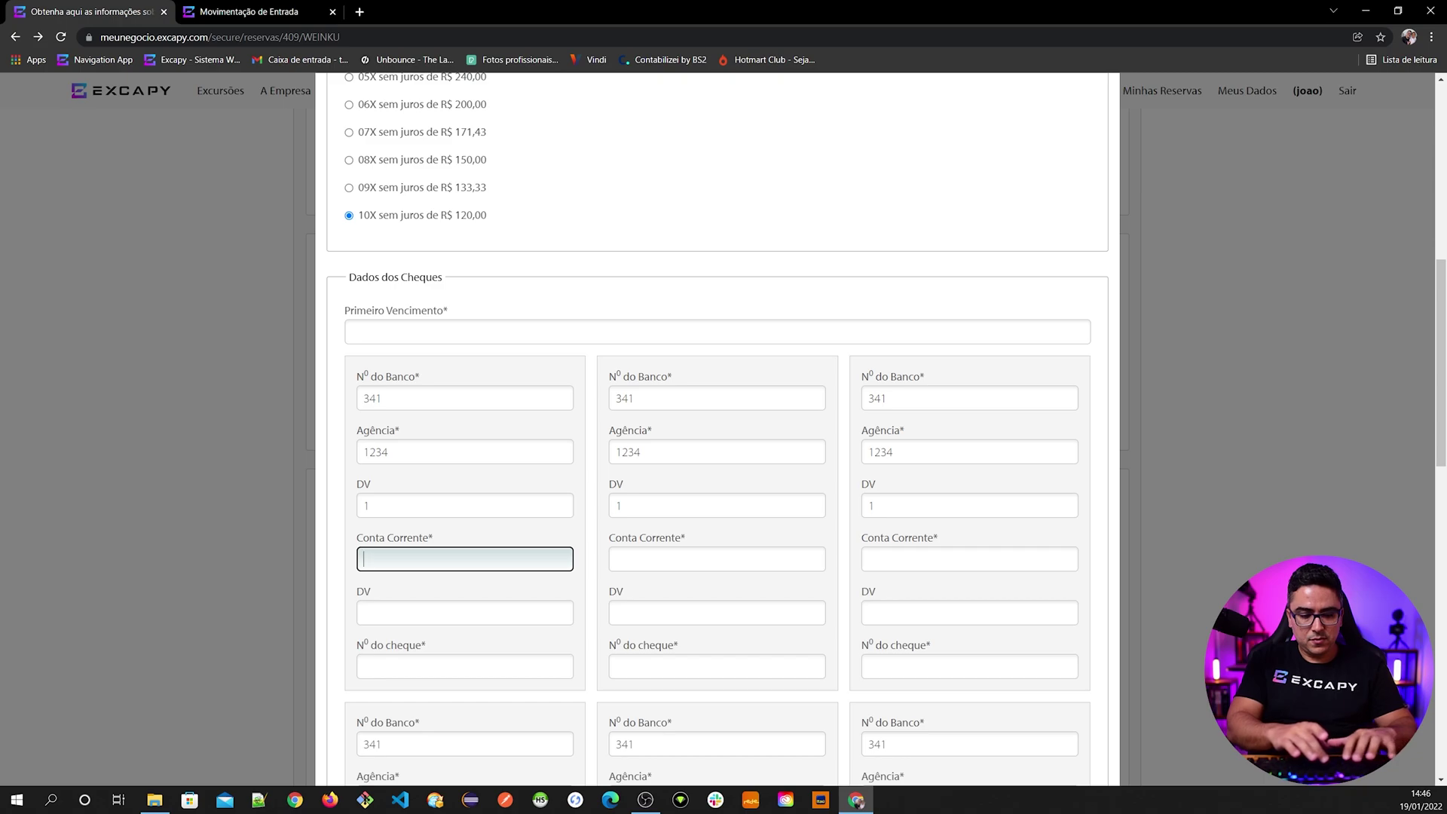
pyautogui.write('45678')
pyautogui.press('Tab')
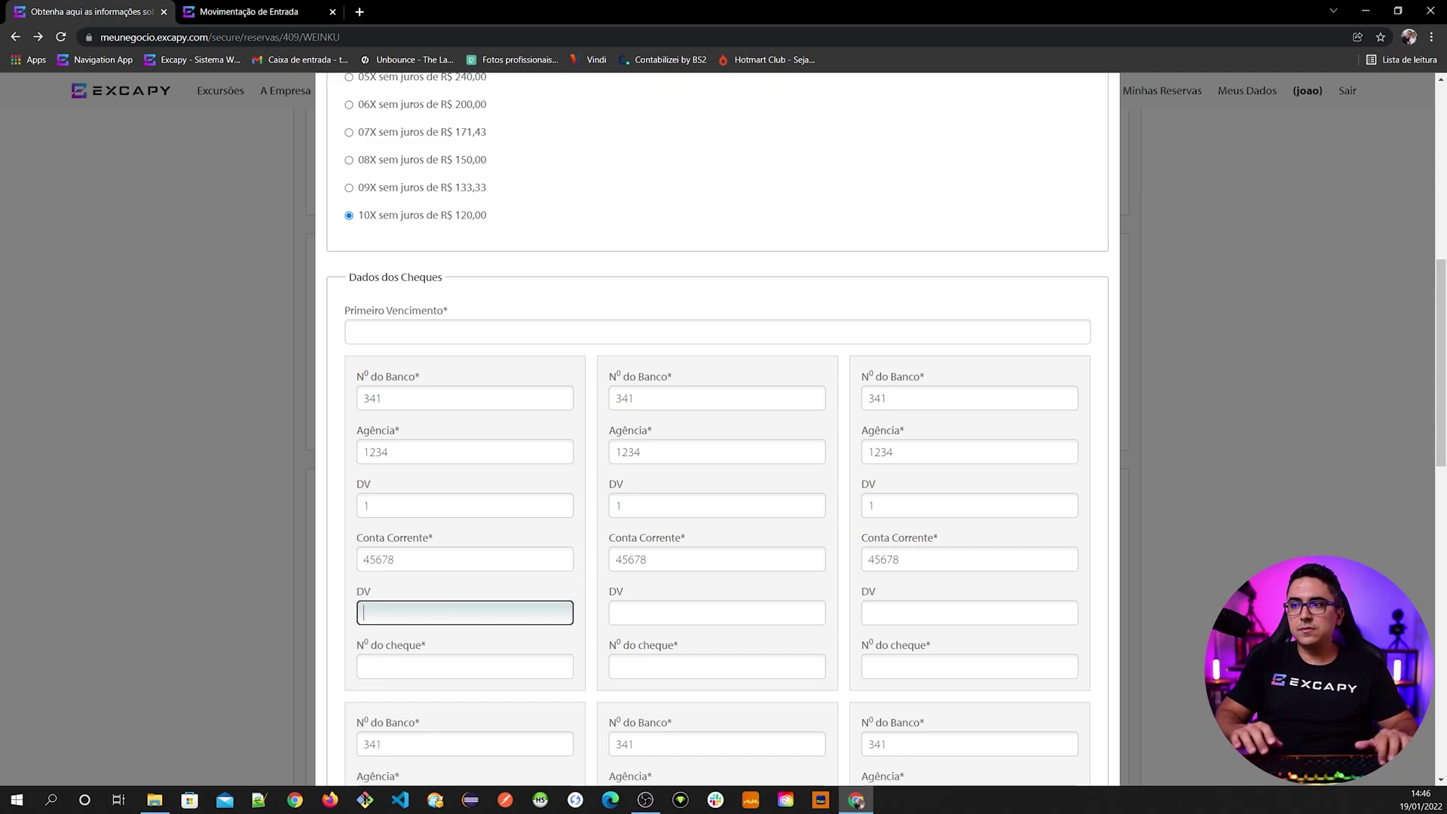
pyautogui.press('Tab')
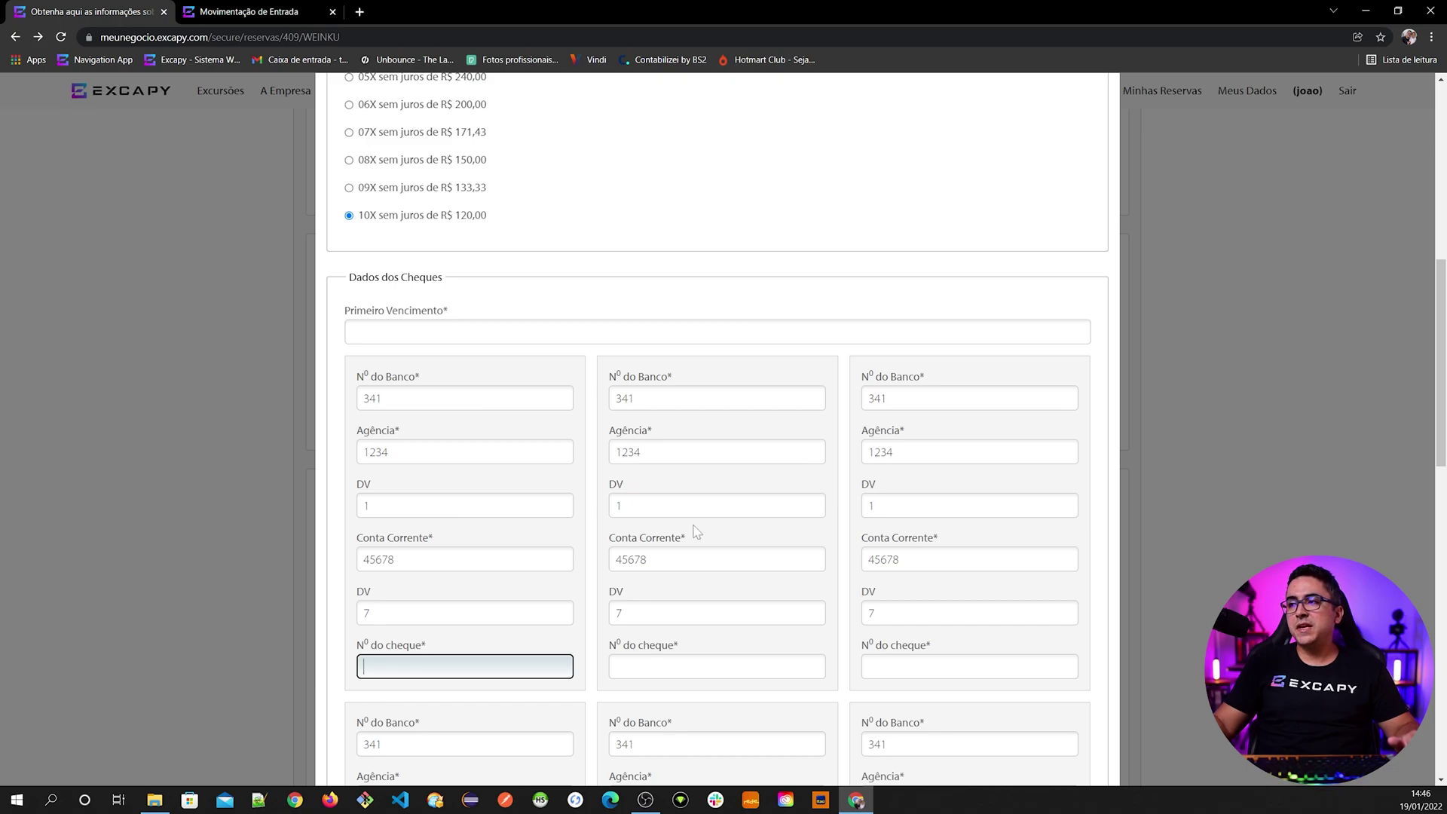
pyautogui.scroll(-1, 918, 598)
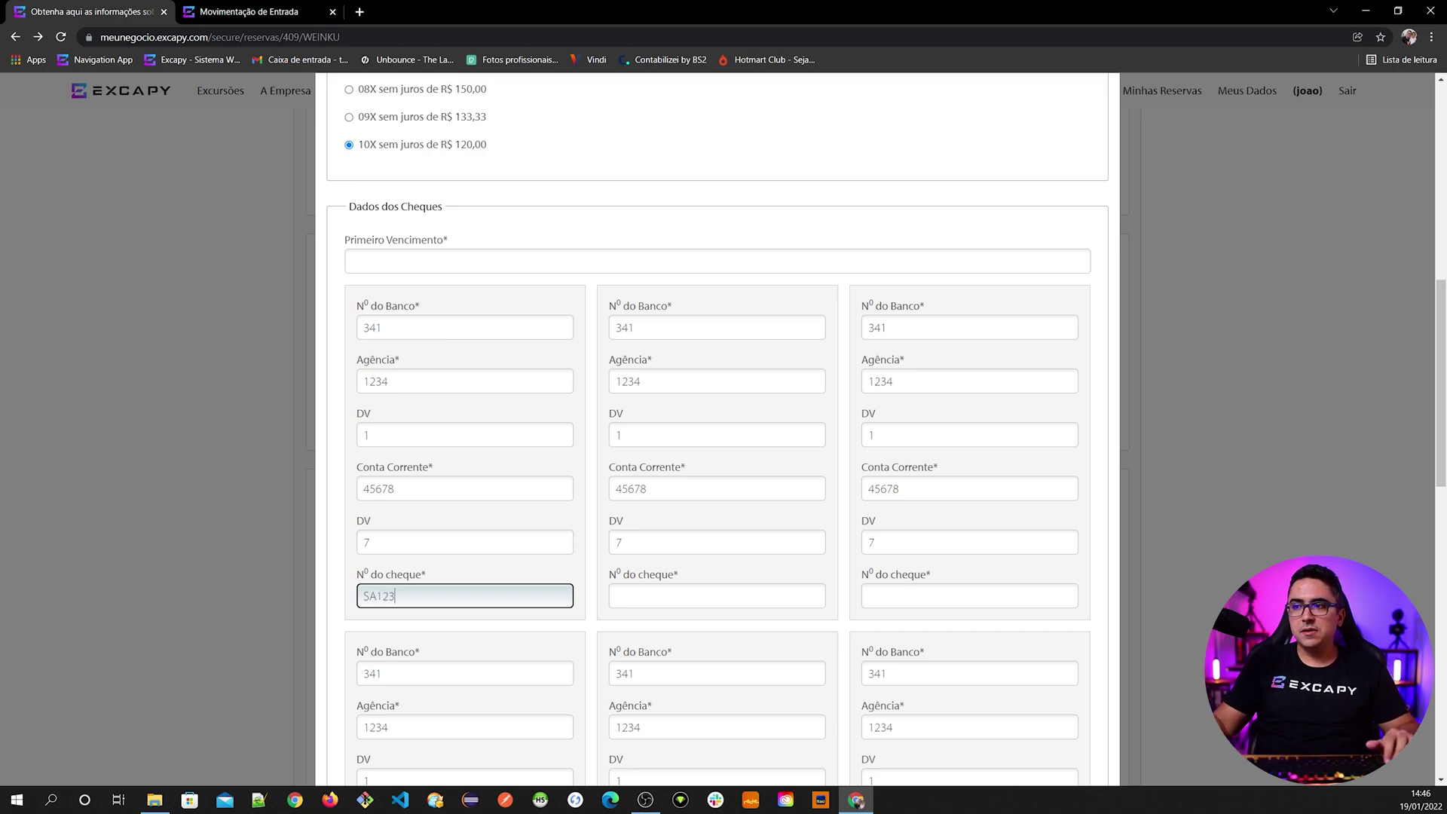
pyautogui.press('Tab')
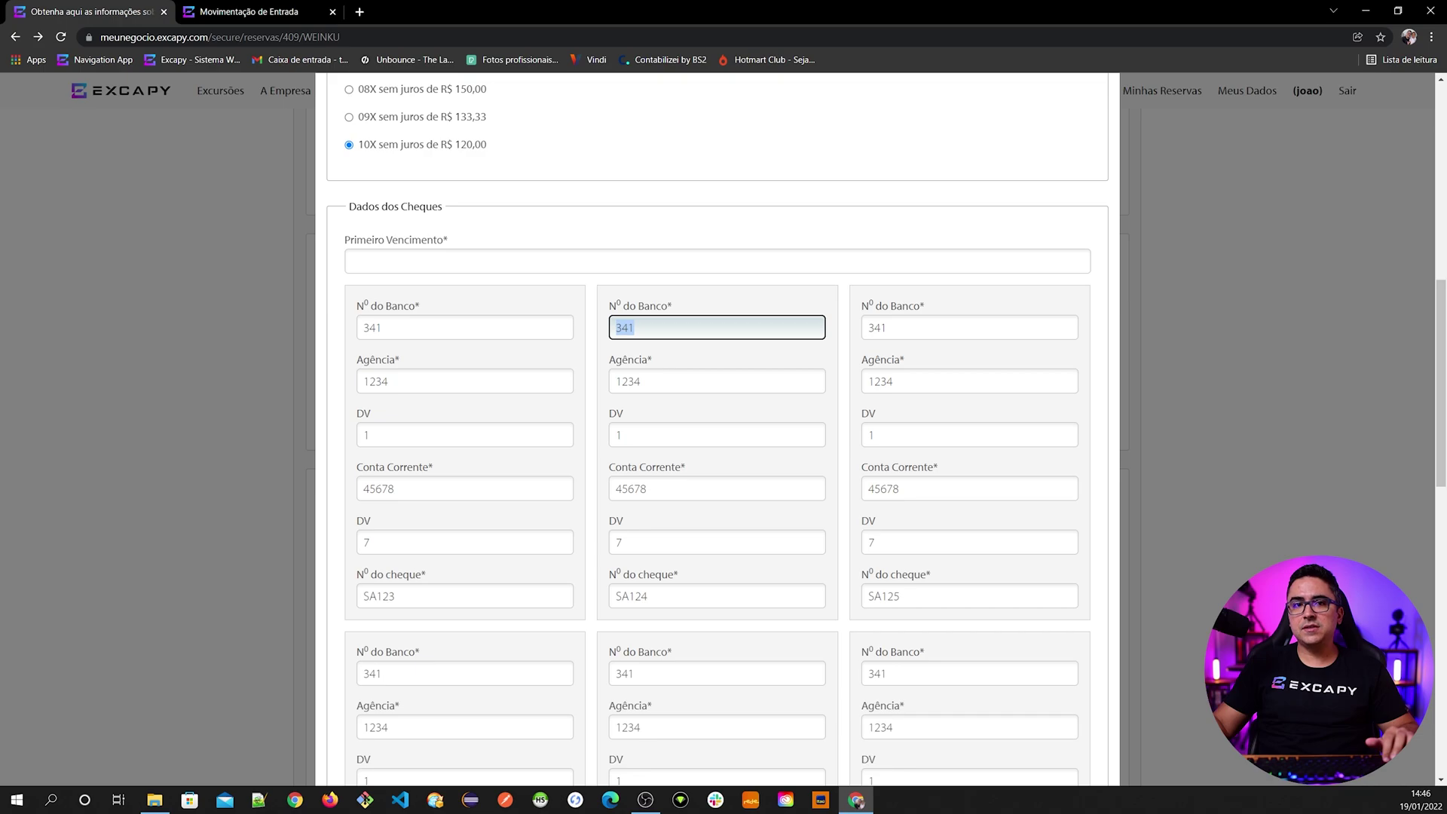
# - Review the auto-numbered following cheques, SA124 through SA128
pyautogui.hotkey('shift', 'Tab')
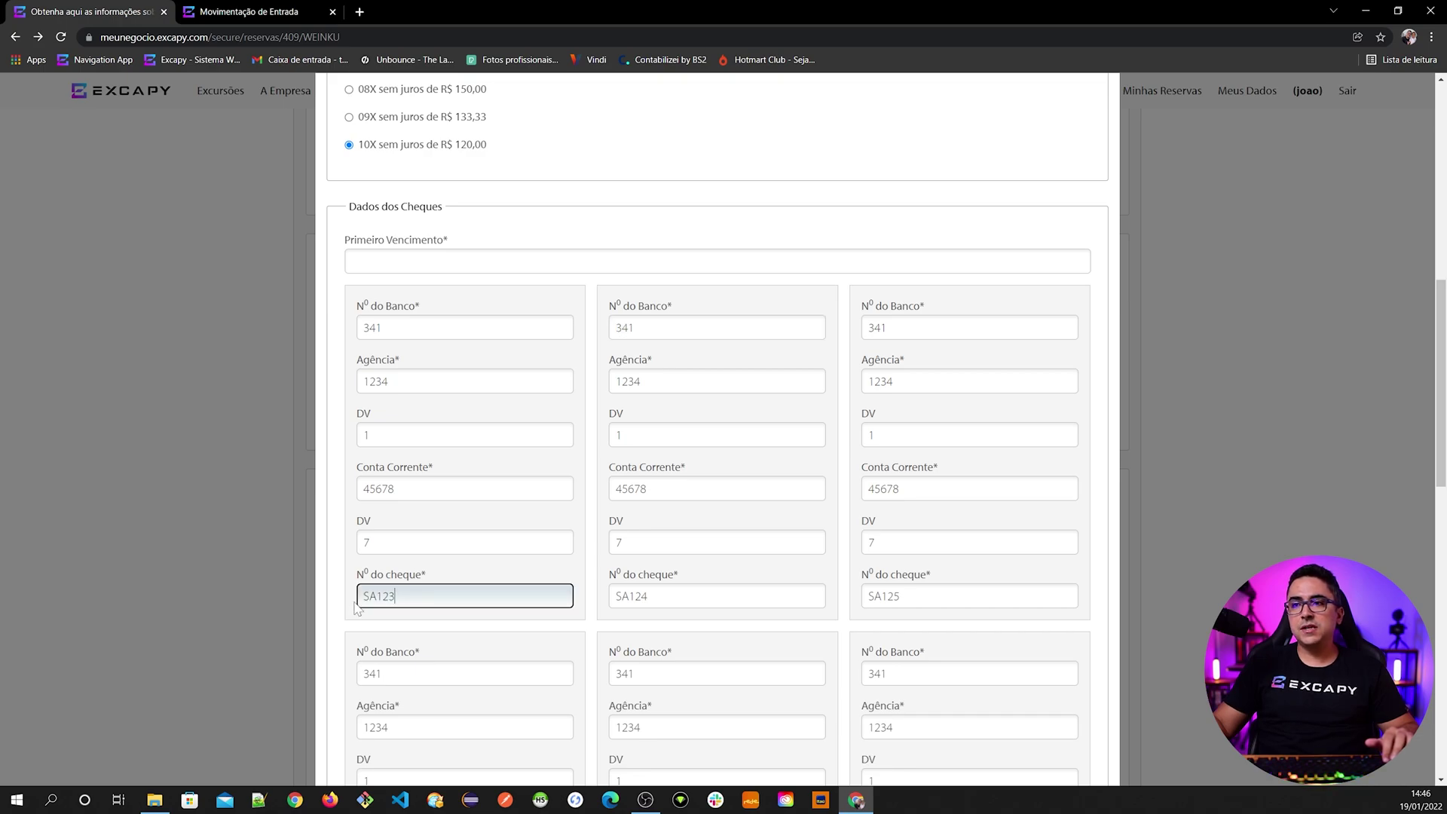
pyautogui.click(717, 595)
pyautogui.click(970, 596)
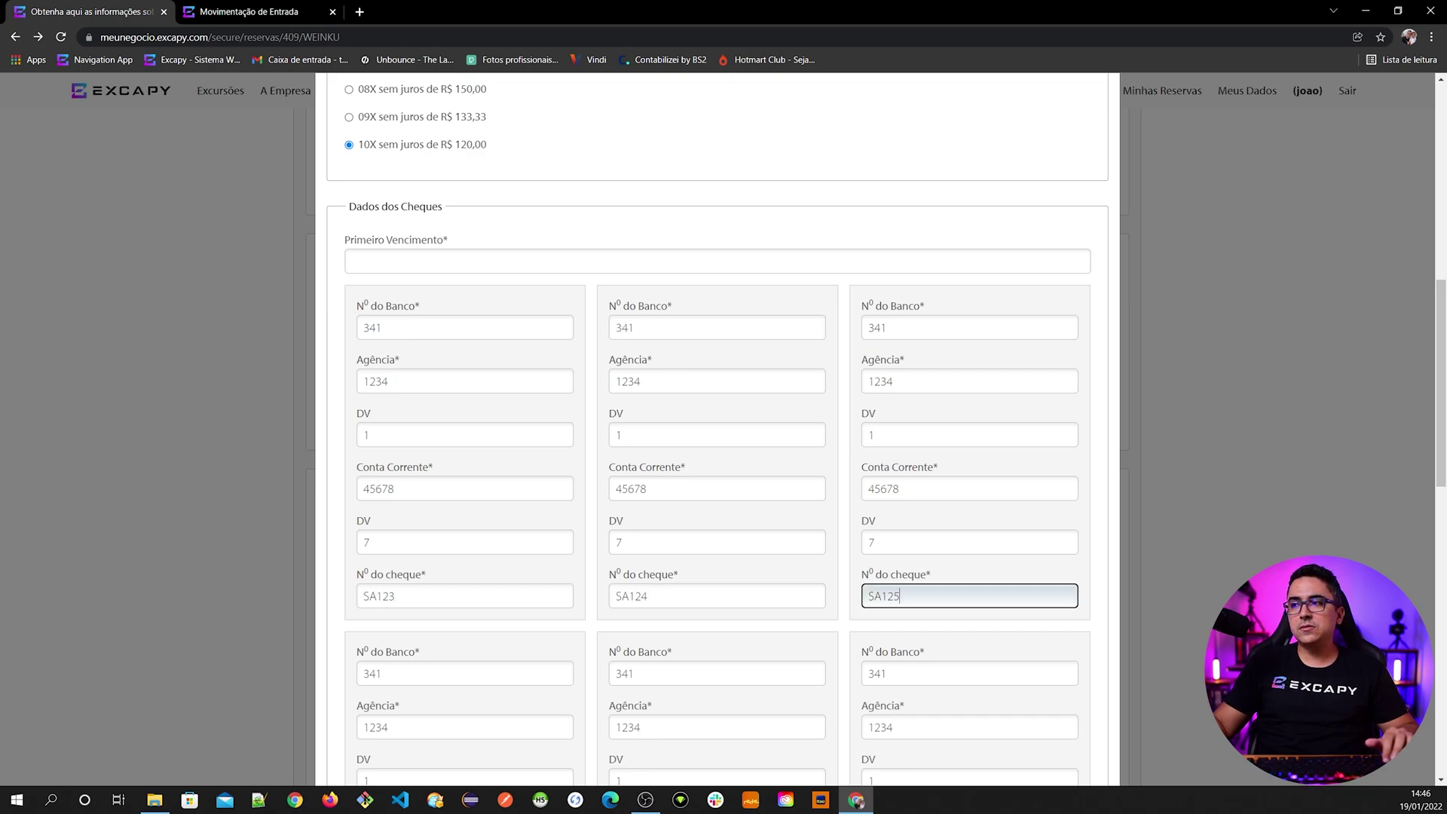
pyautogui.scroll(-4, 717, 430)
pyautogui.click(464, 660)
pyautogui.click(716, 660)
pyautogui.click(969, 659)
pyautogui.scroll(-4, 718, 430)
pyautogui.scroll(-6, 640, 688)
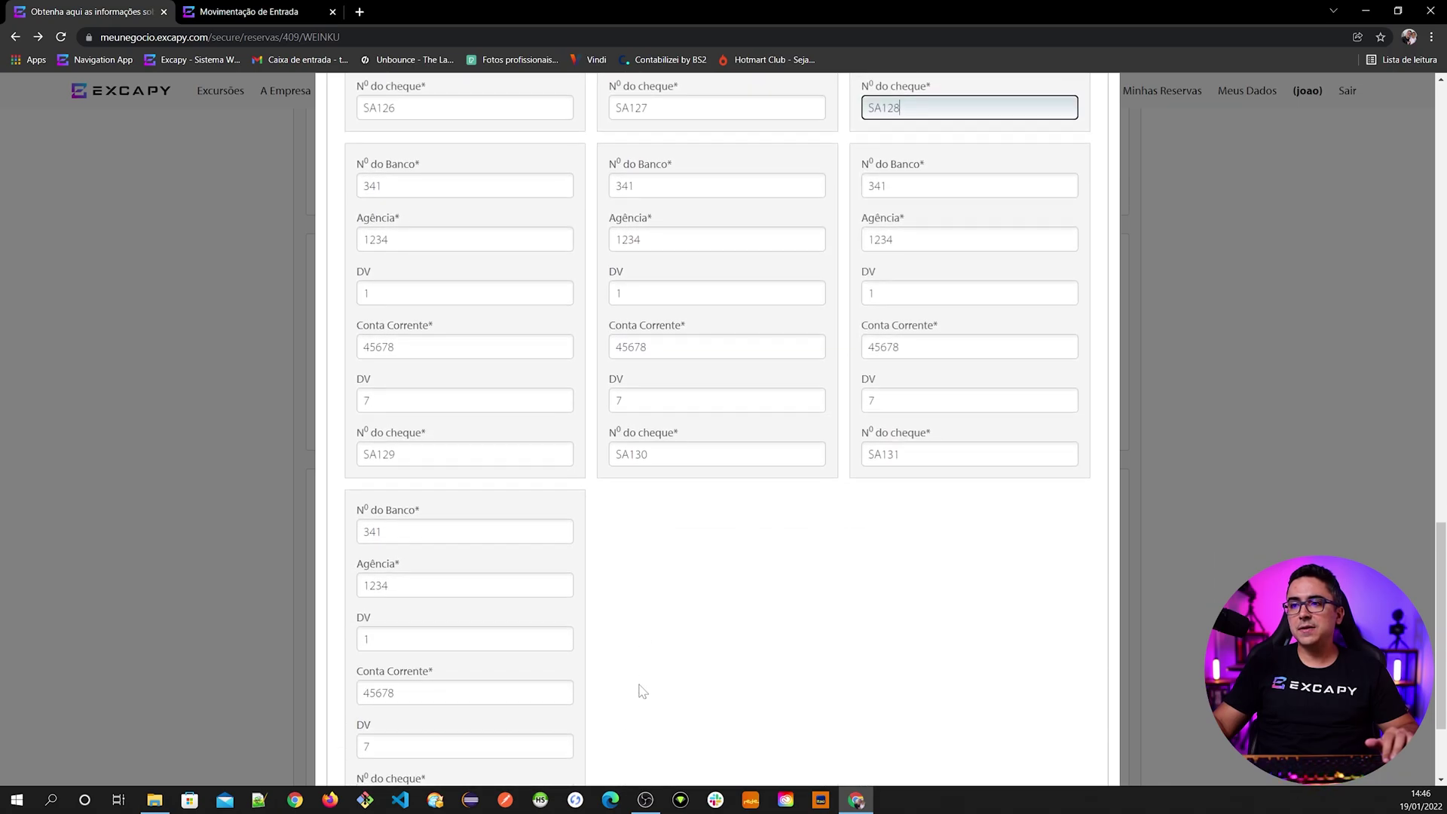
pyautogui.scroll(4, 640, 692)
pyautogui.scroll(9, 640, 692)
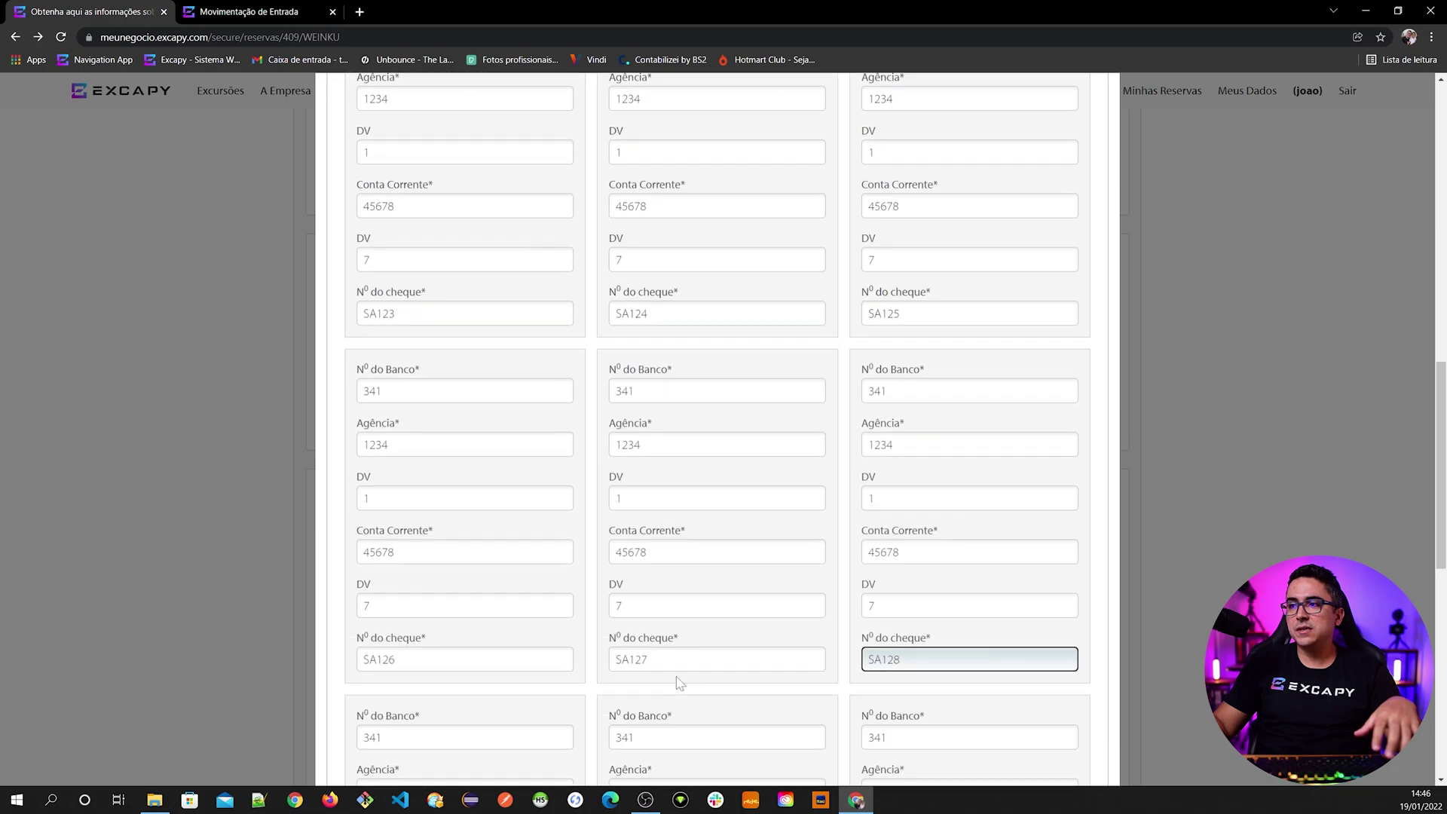
pyautogui.scroll(-1, 676, 676)
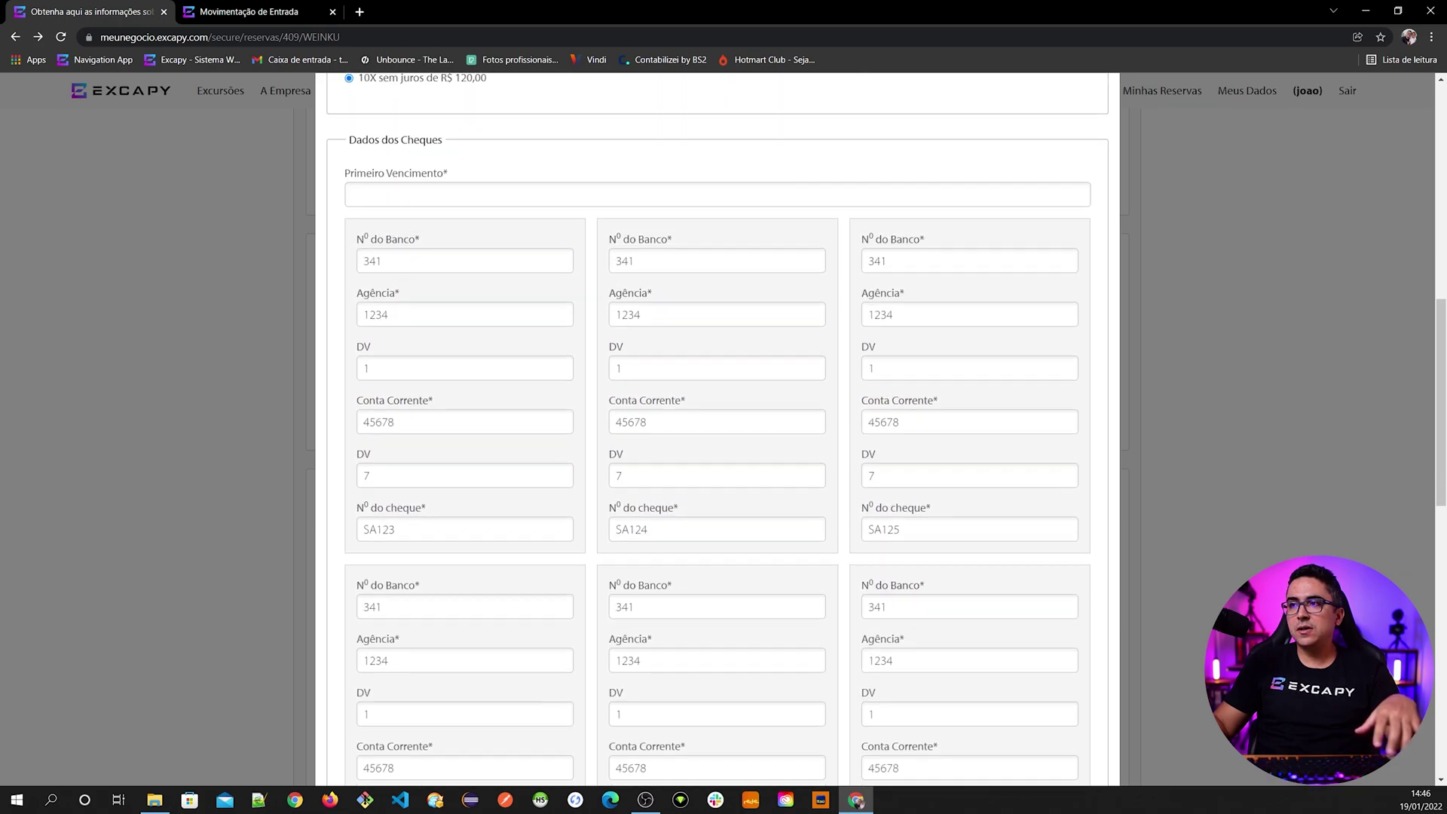
pyautogui.scroll(4, 596, 649)
pyautogui.scroll(-3, 440, 625)
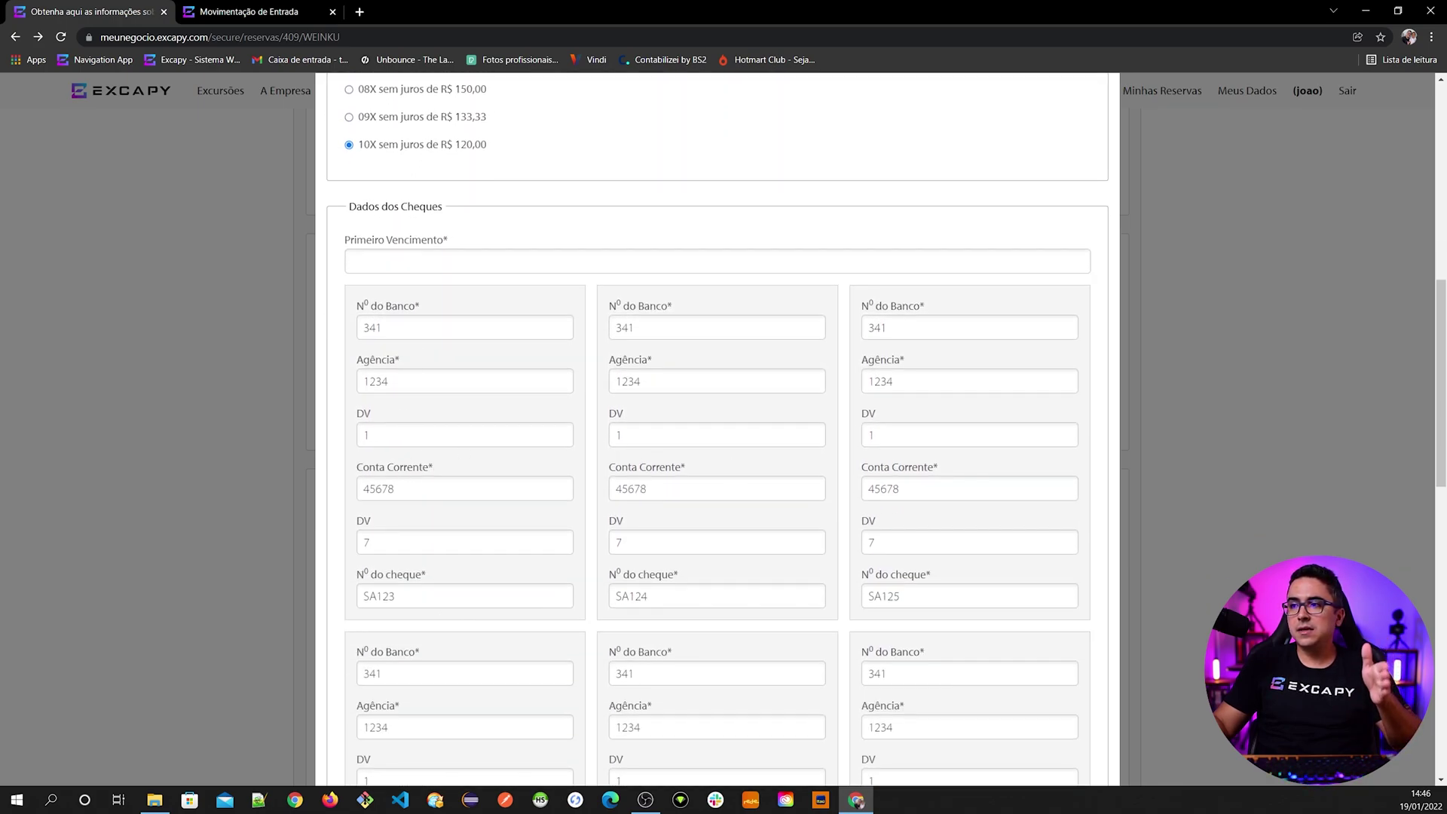
pyautogui.scroll(4, 432, 581)
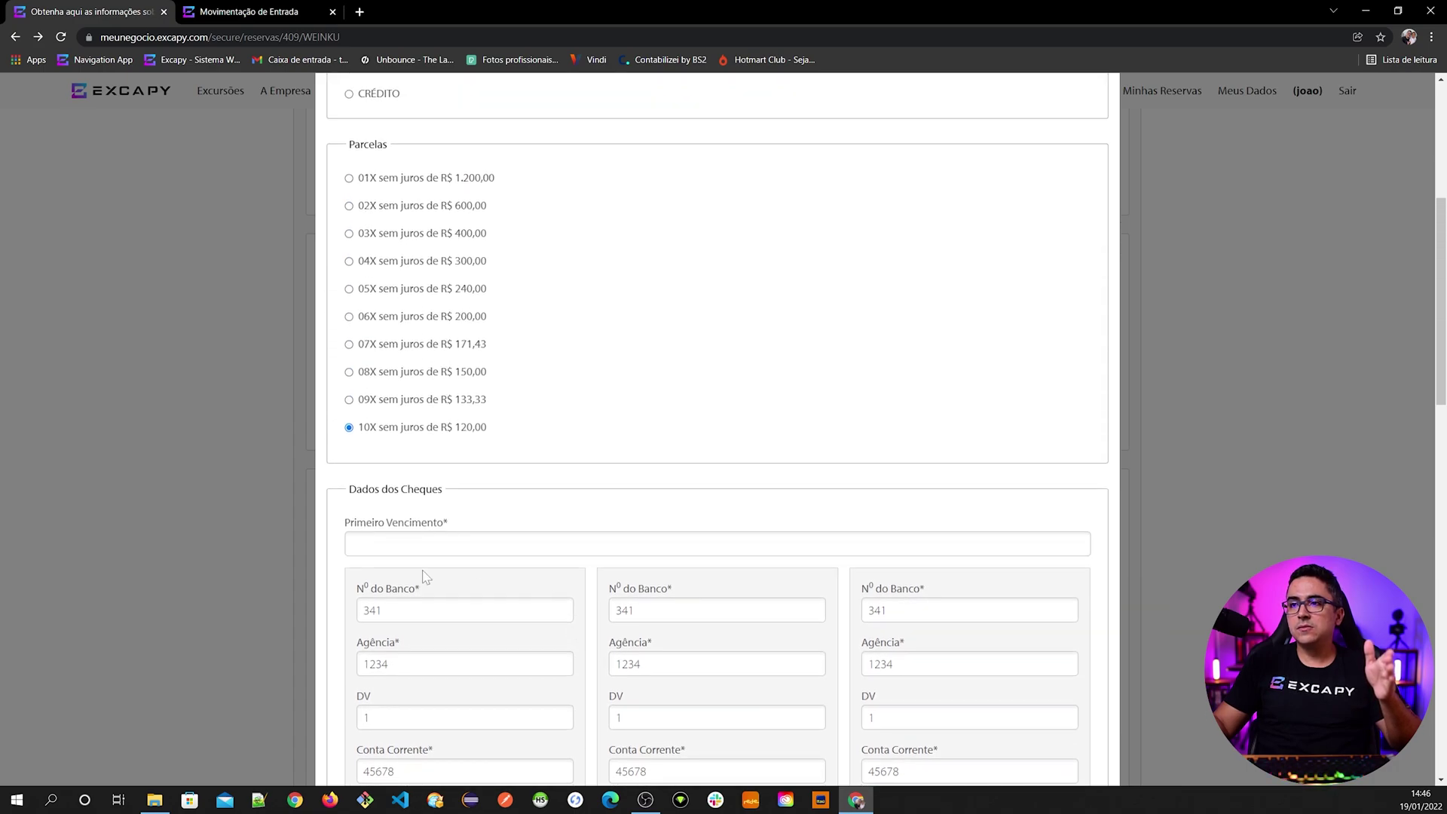
# - Enter 10/02/2022 as the cheques' first due date, correcting the mistyped year
pyautogui.click(438, 543)
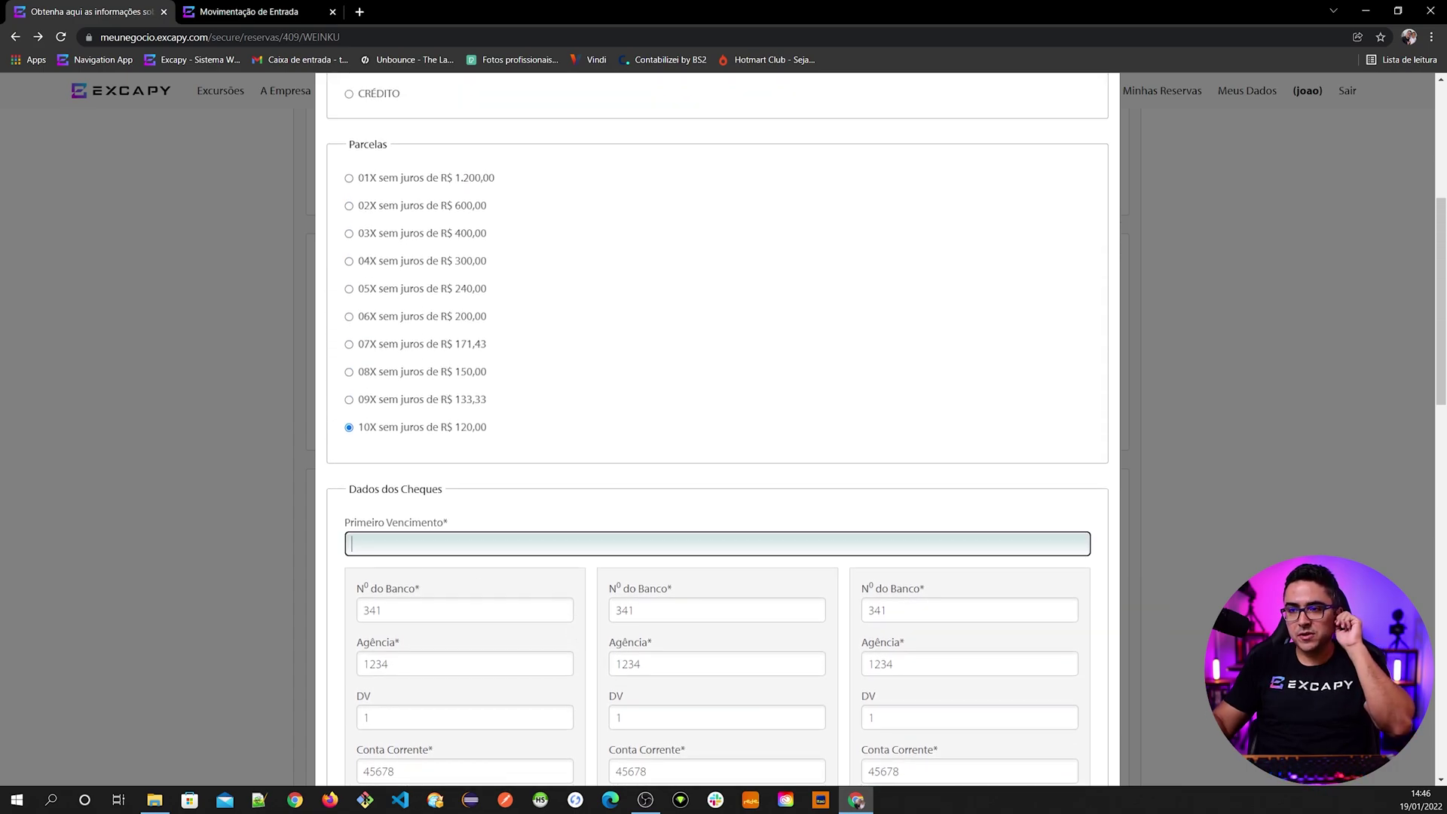
pyautogui.write('10/02/2020')
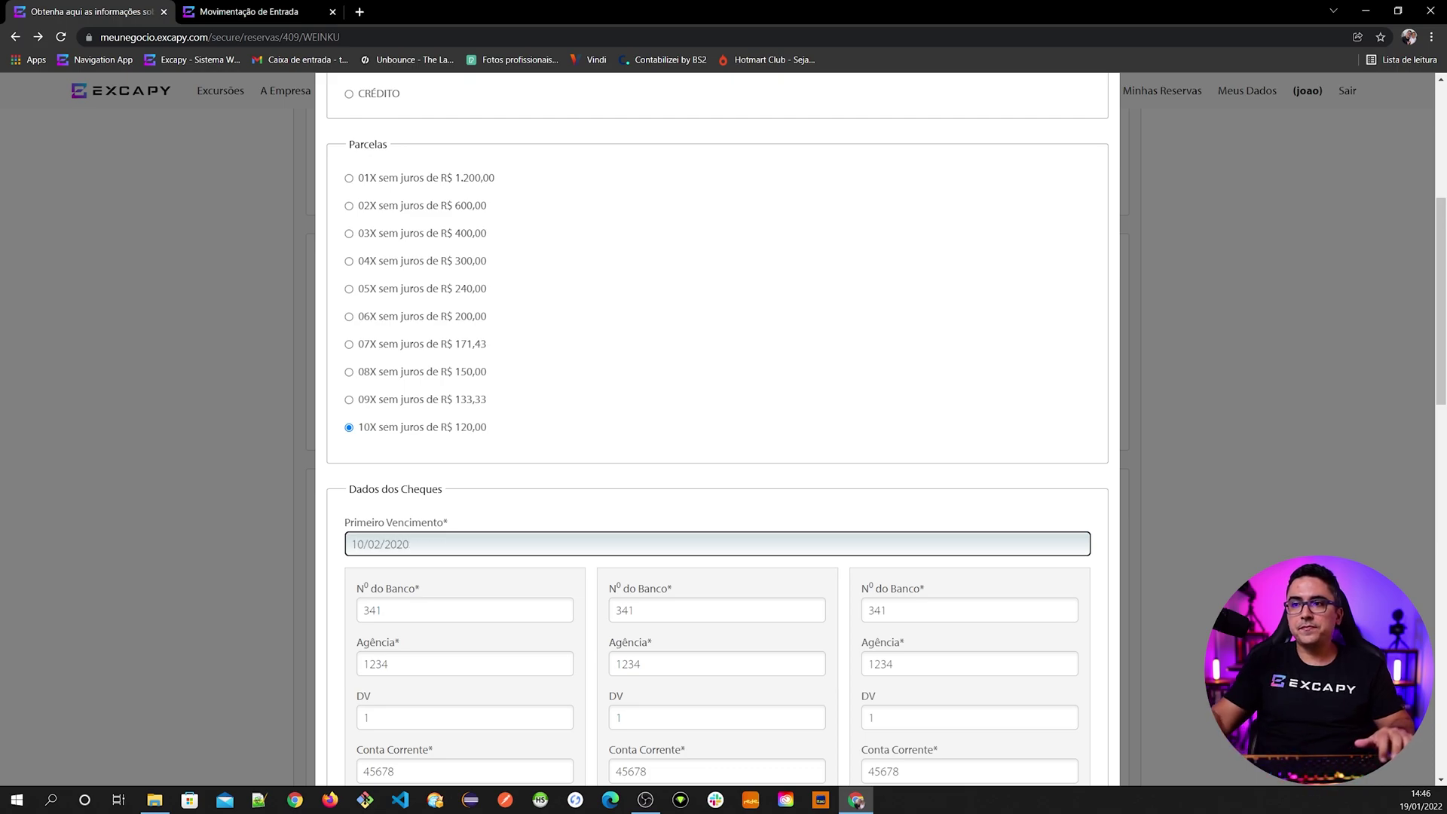
pyautogui.scroll(-2, 718, 429)
pyautogui.press('BackSpace')
pyautogui.write('2')
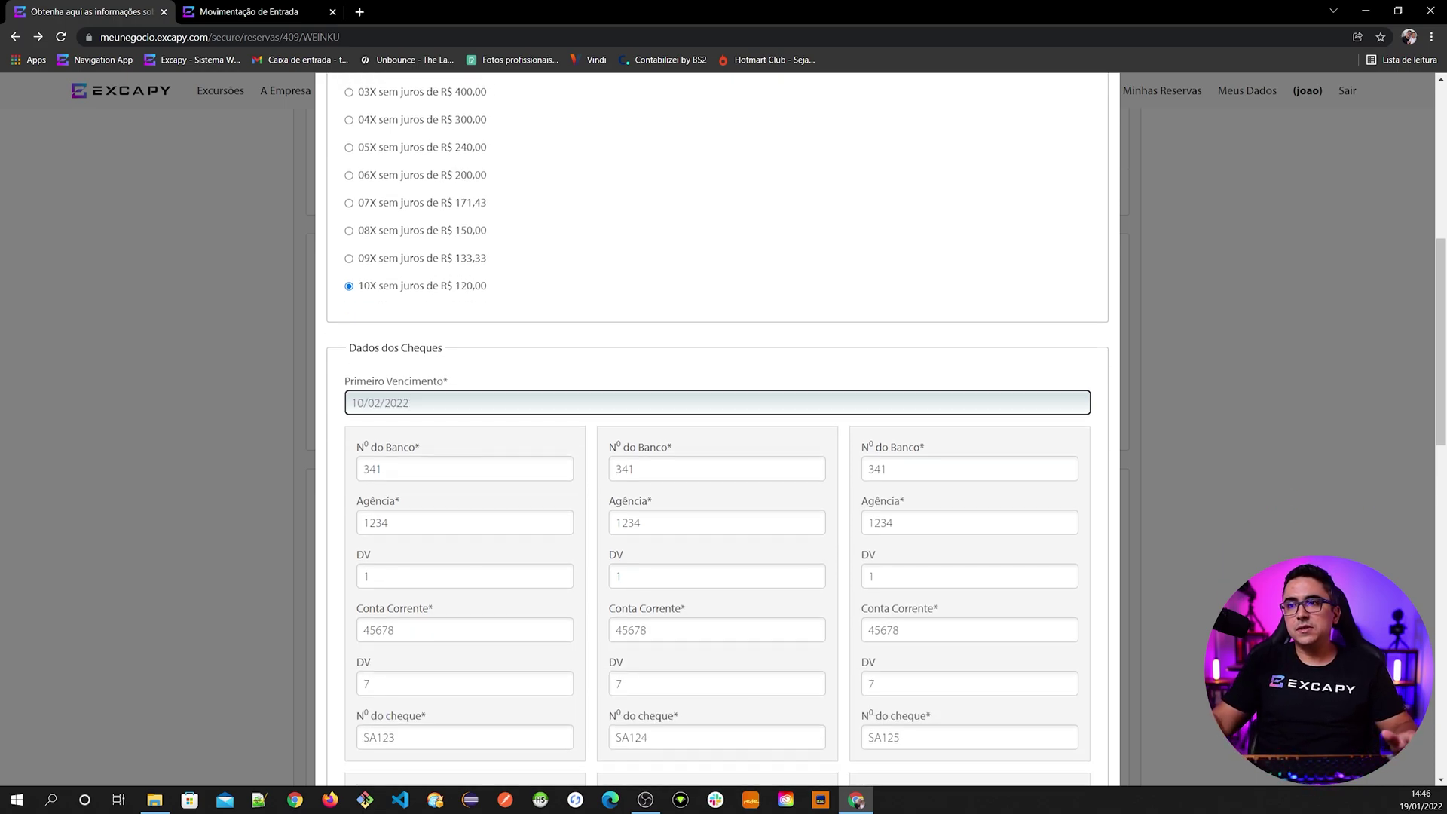
pyautogui.click(362, 490)
pyautogui.scroll(-2, 339, 588)
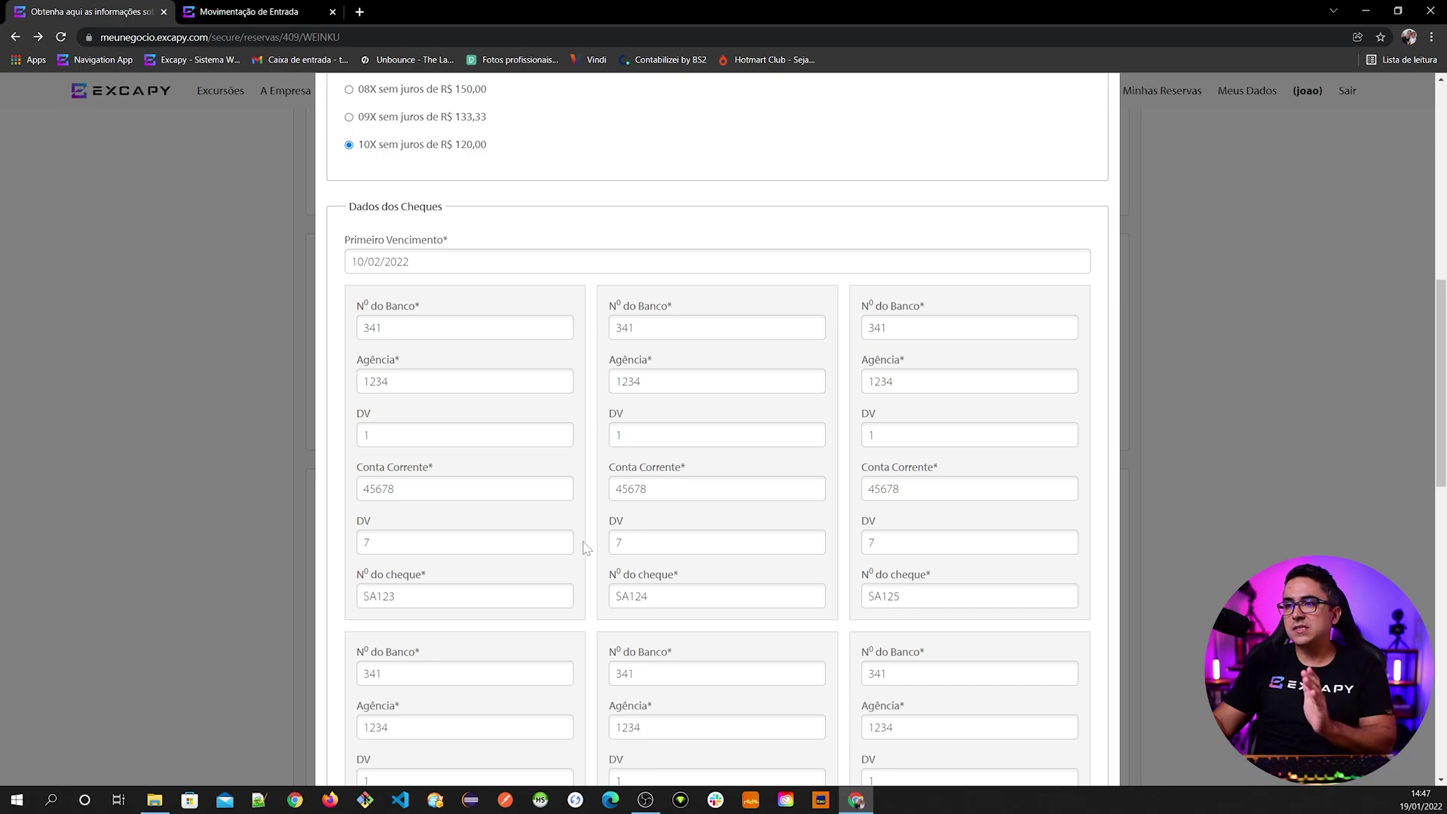
pyautogui.scroll(-3, 906, 302)
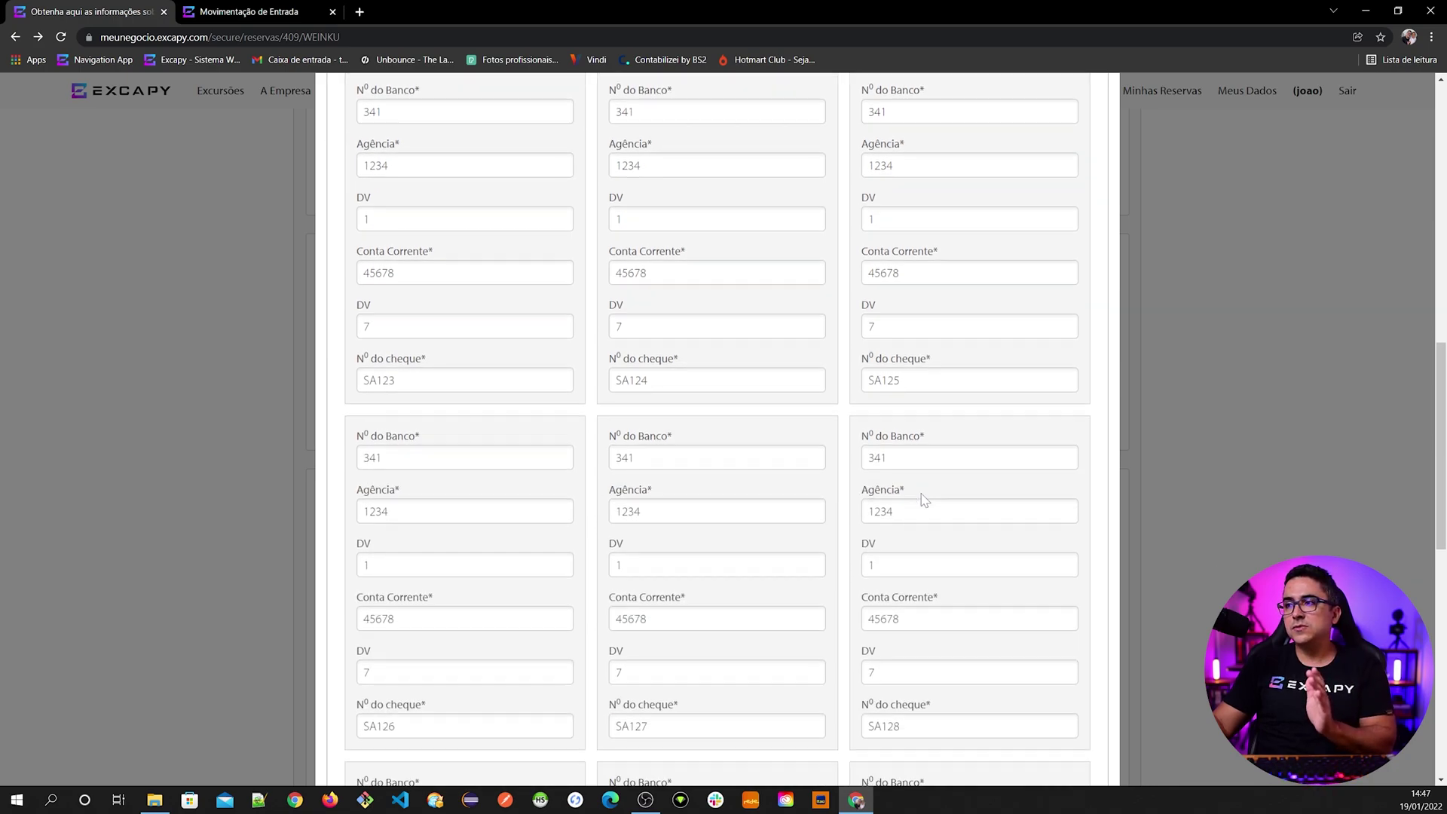
pyautogui.scroll(-4, 490, 543)
pyautogui.scroll(7, 491, 605)
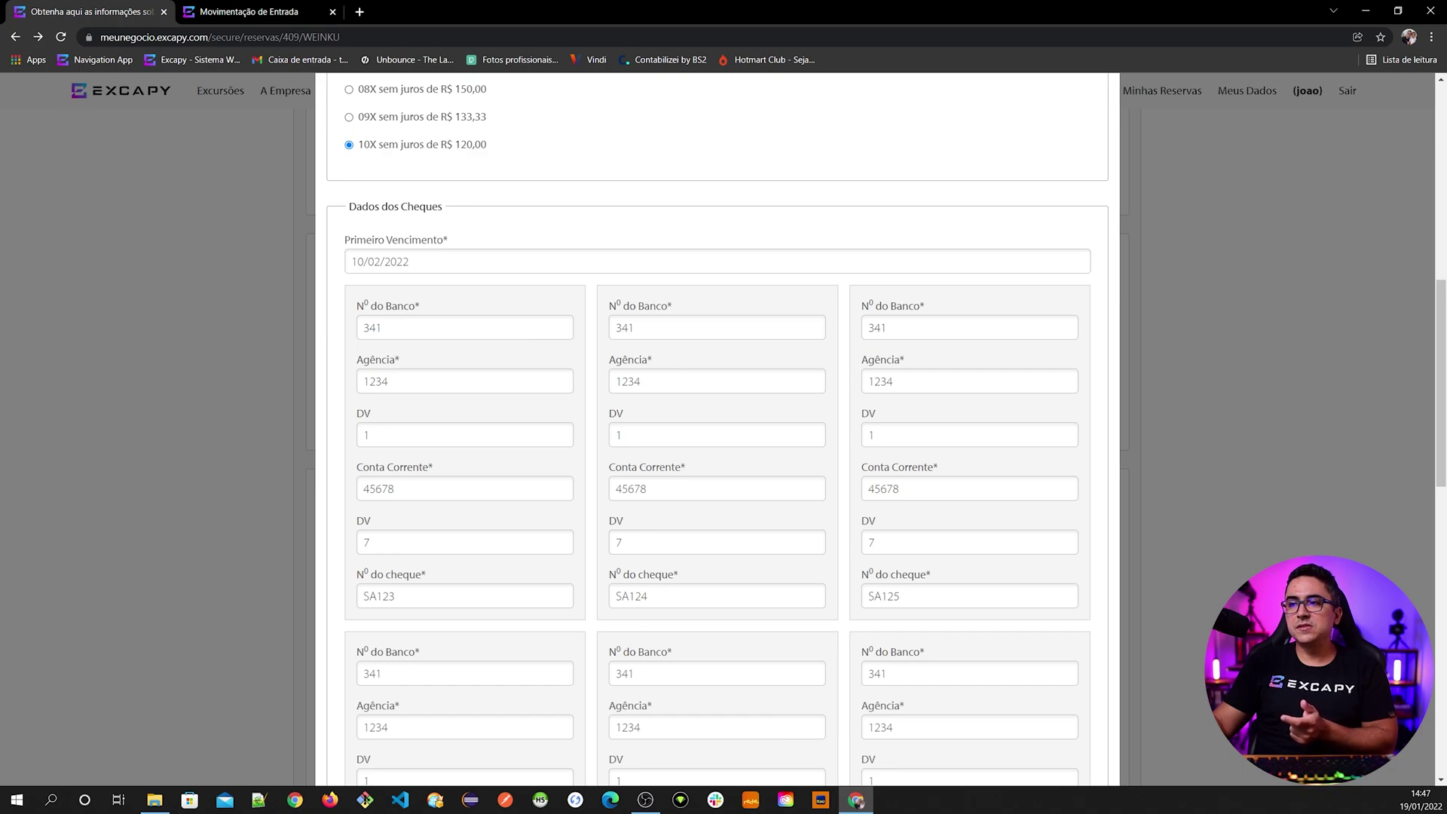
pyautogui.click(641, 596)
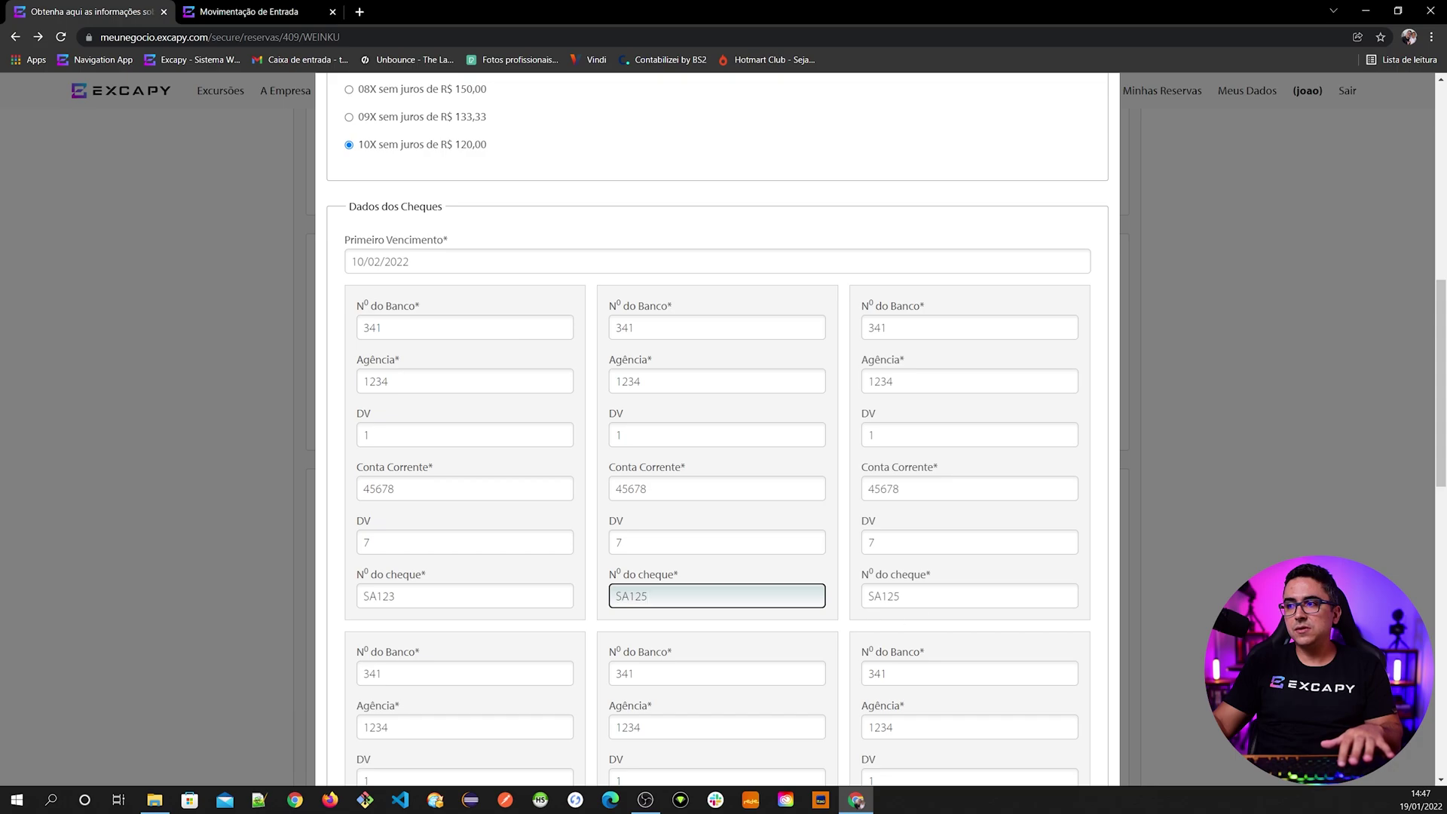
pyautogui.click(900, 596)
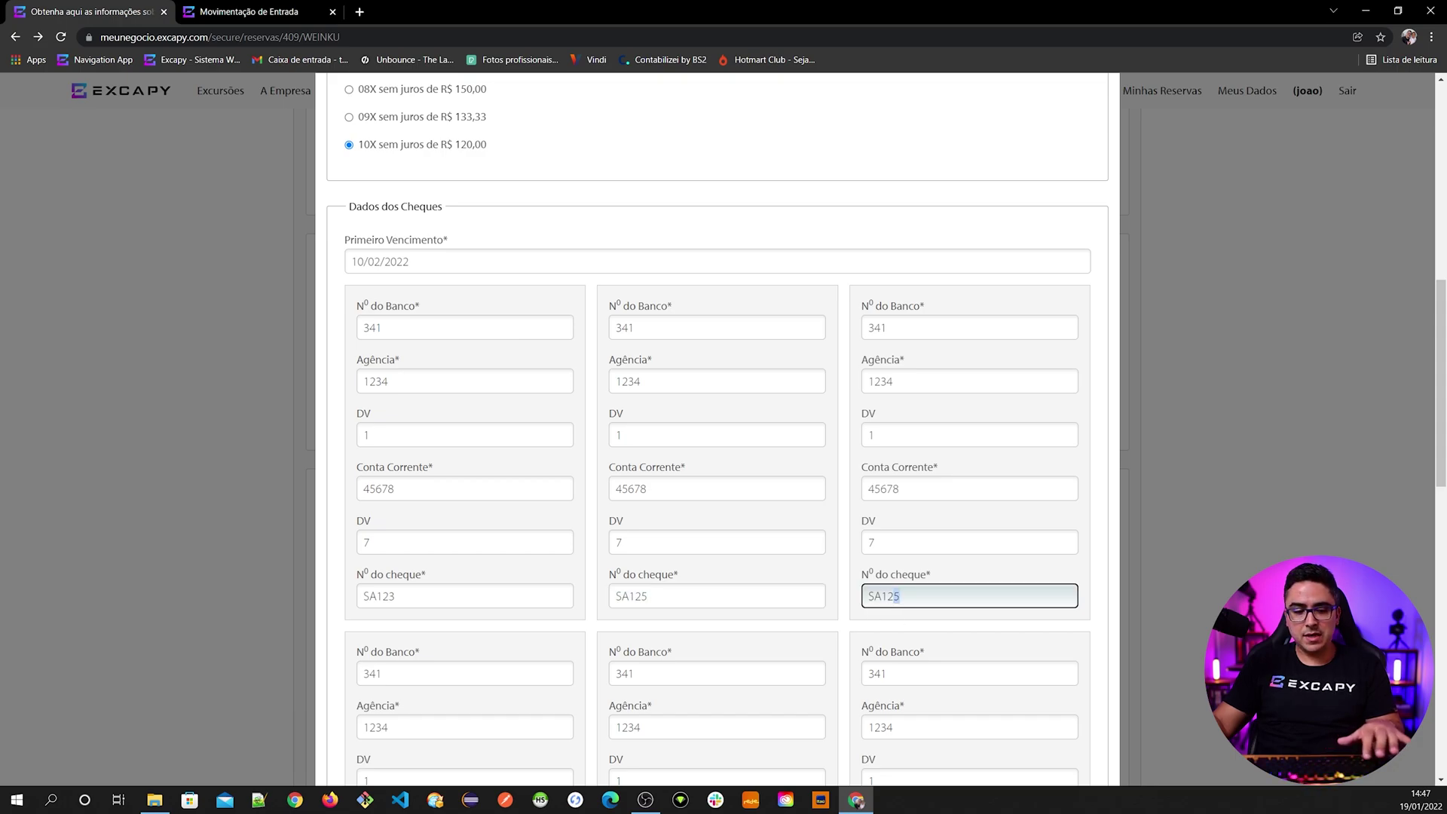
pyautogui.scroll(-3, 716, 422)
pyautogui.click(394, 622)
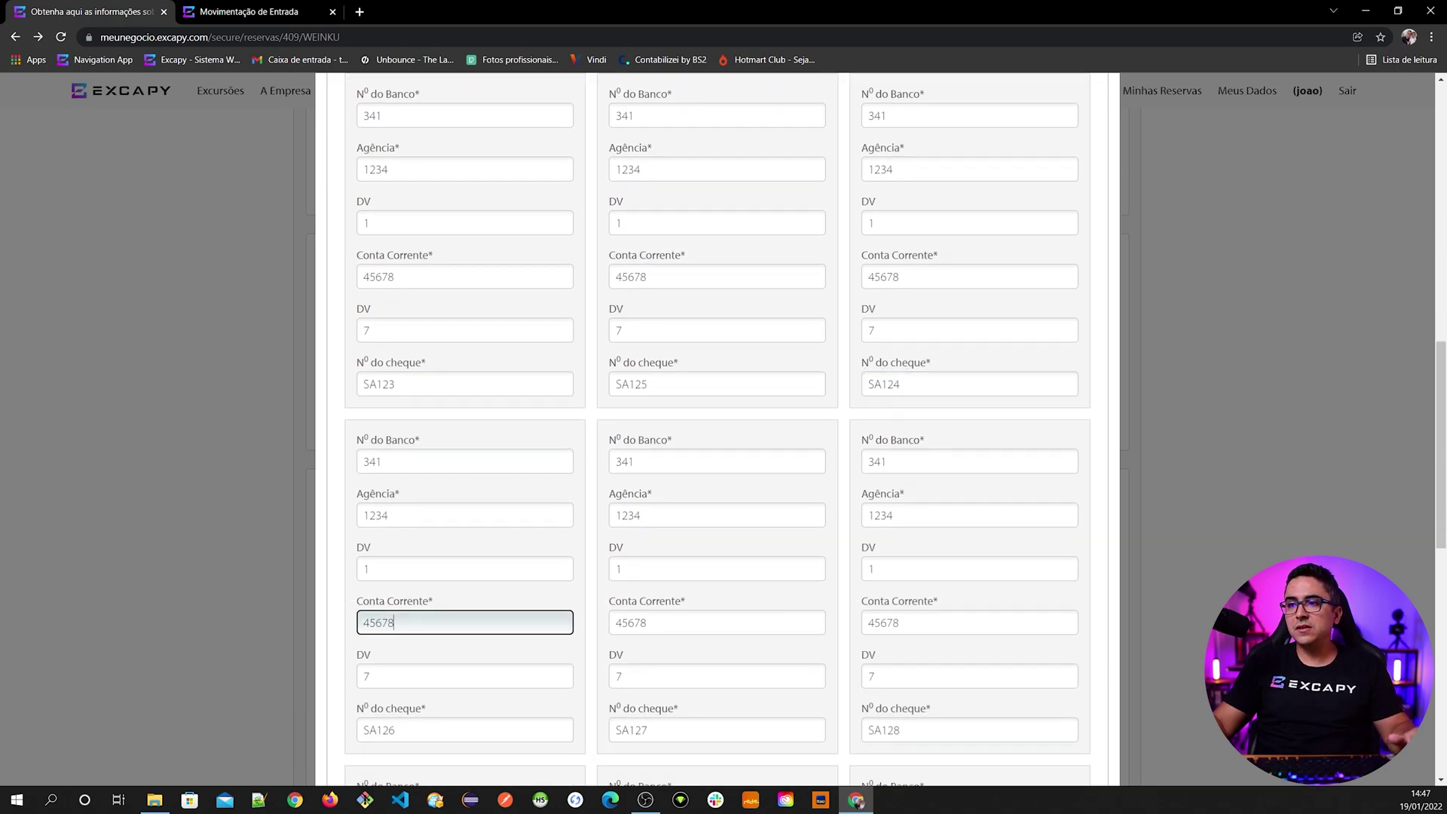
pyautogui.scroll(-1, 578, 569)
pyautogui.scroll(3, 578, 569)
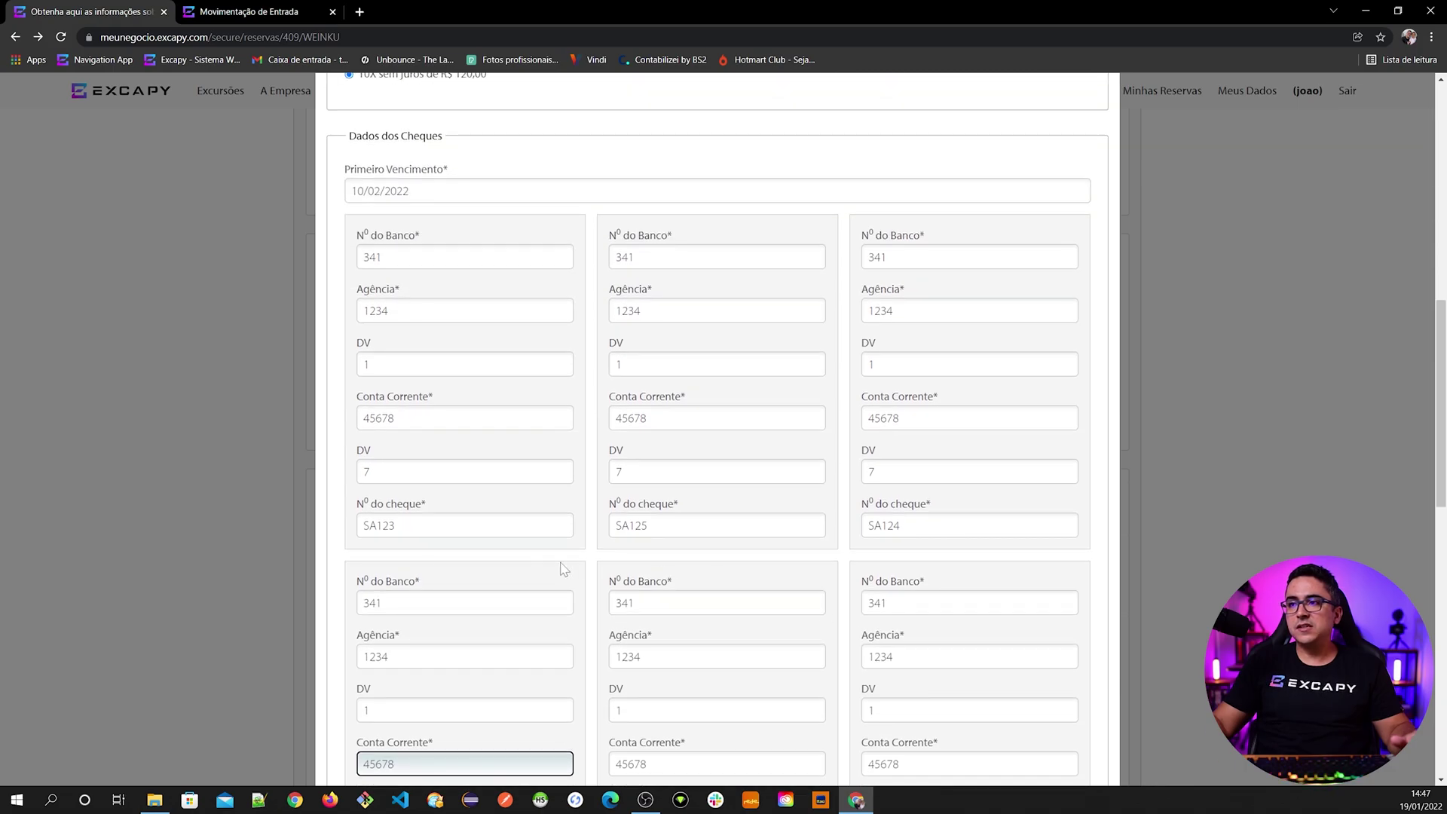
pyautogui.scroll(1, 534, 570)
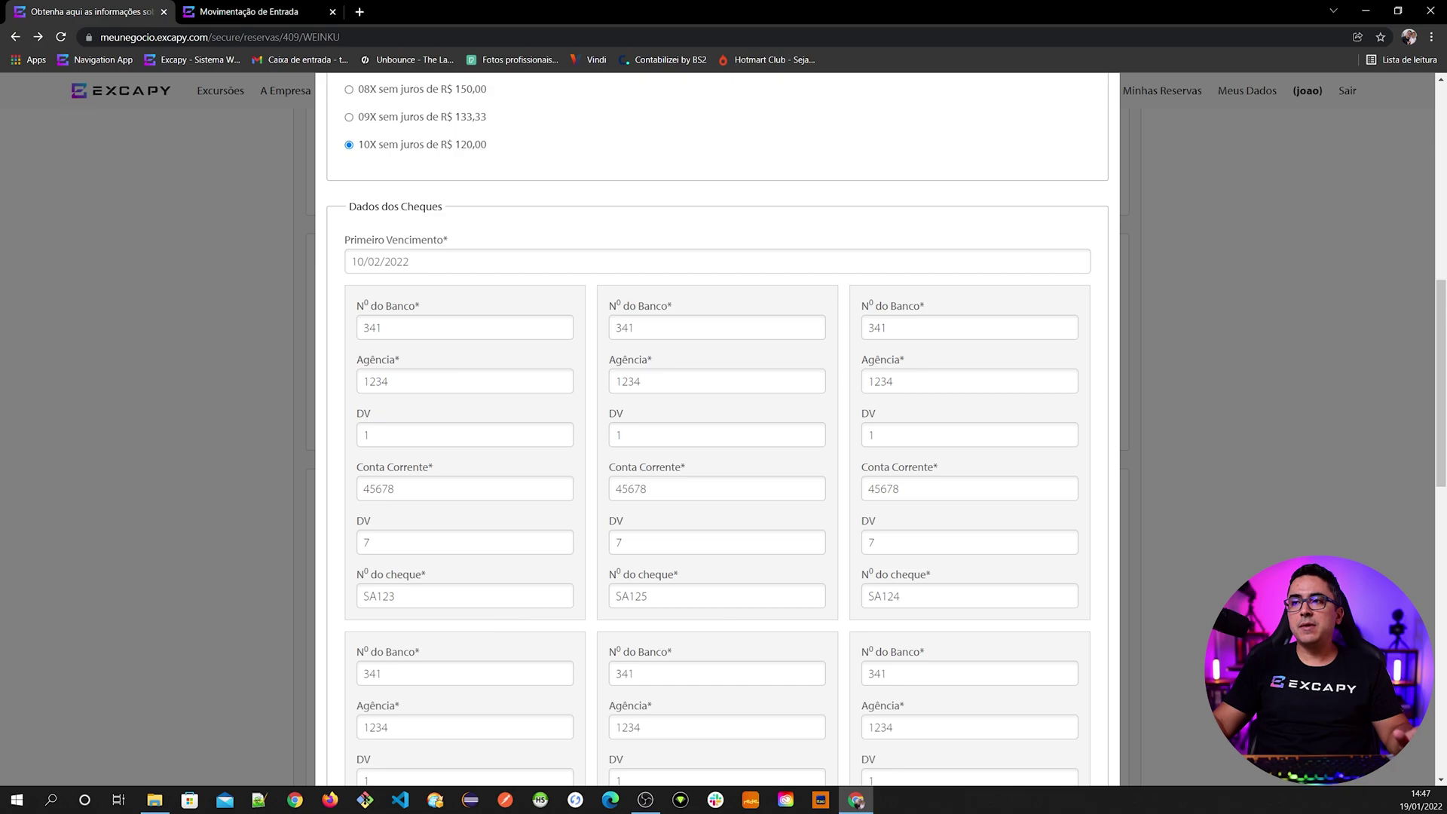
pyautogui.scroll(-1, 803, 627)
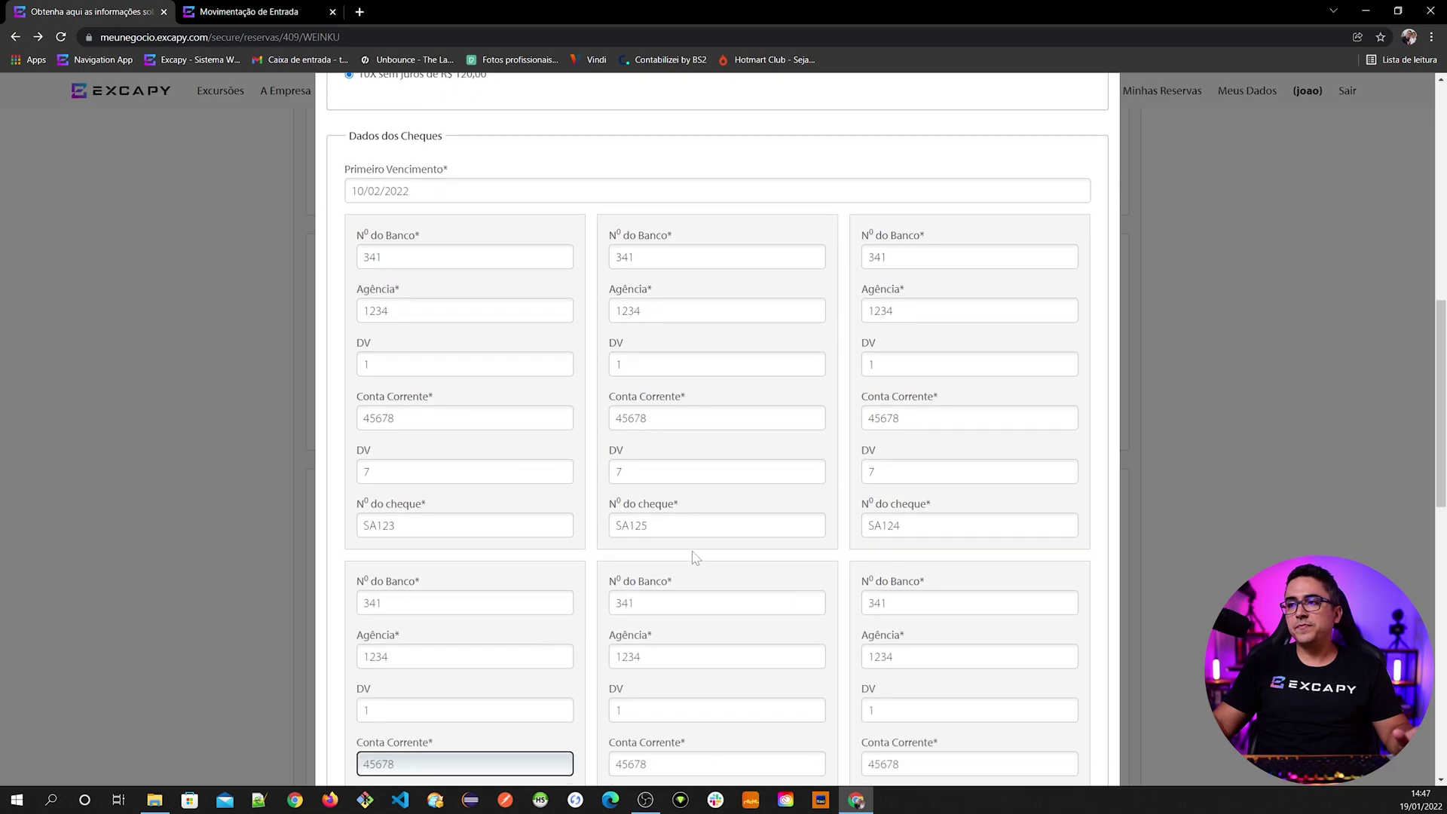
pyautogui.click(644, 525)
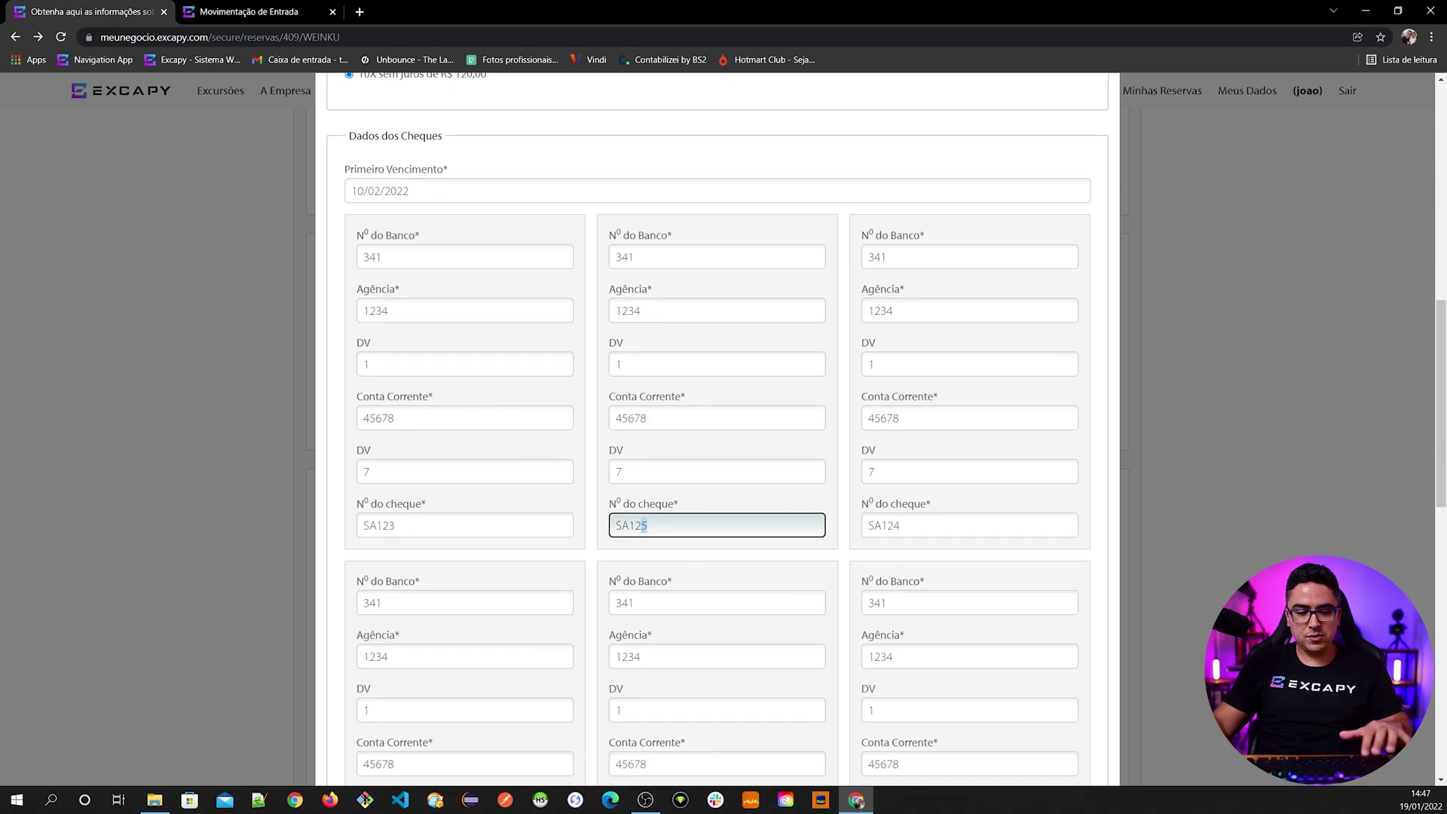
pyautogui.moveTo(901, 525); pyautogui.dragTo(894, 526)
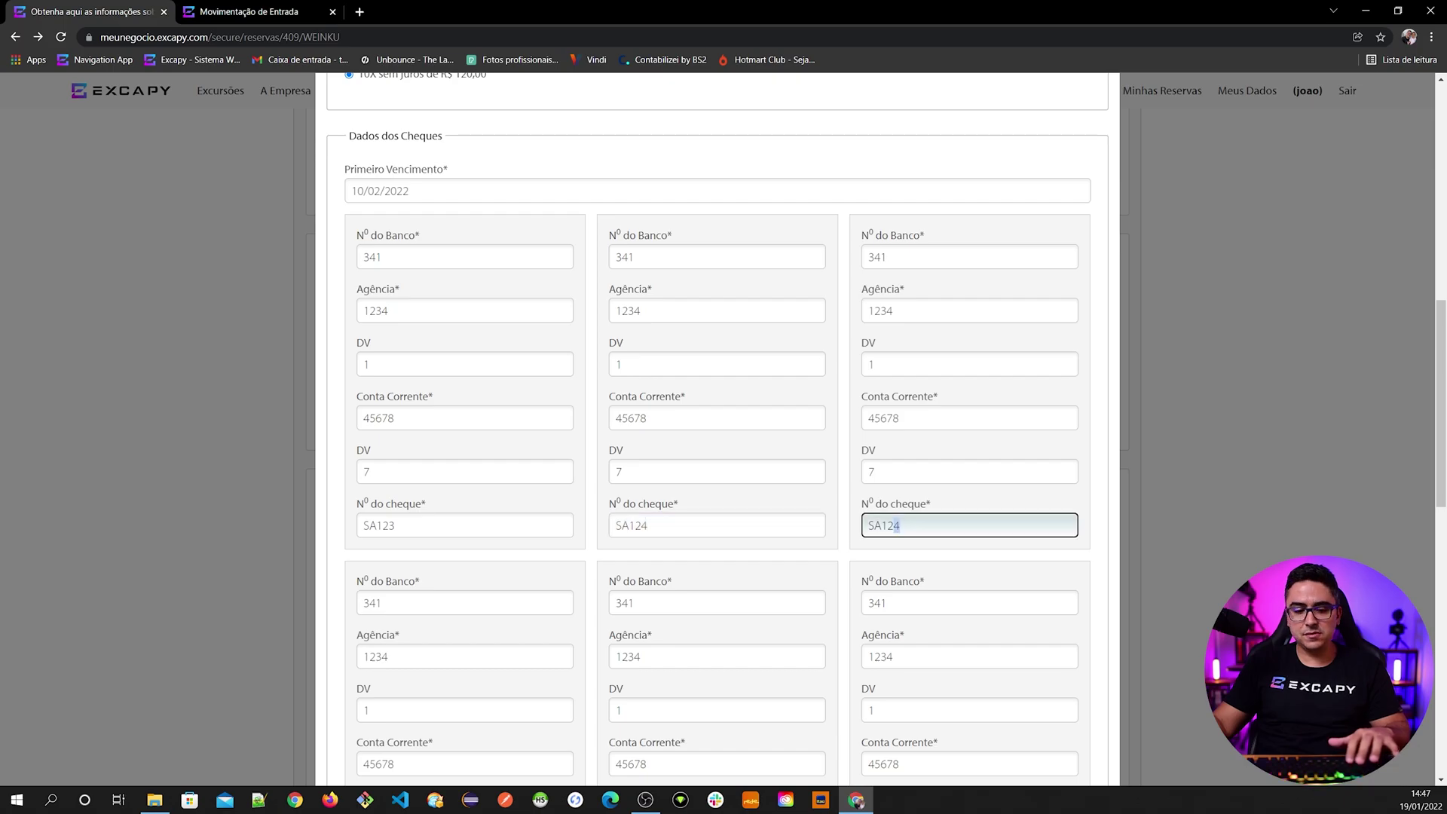
pyautogui.write('5')
pyautogui.click(836, 488)
pyautogui.scroll(11, 775, 595)
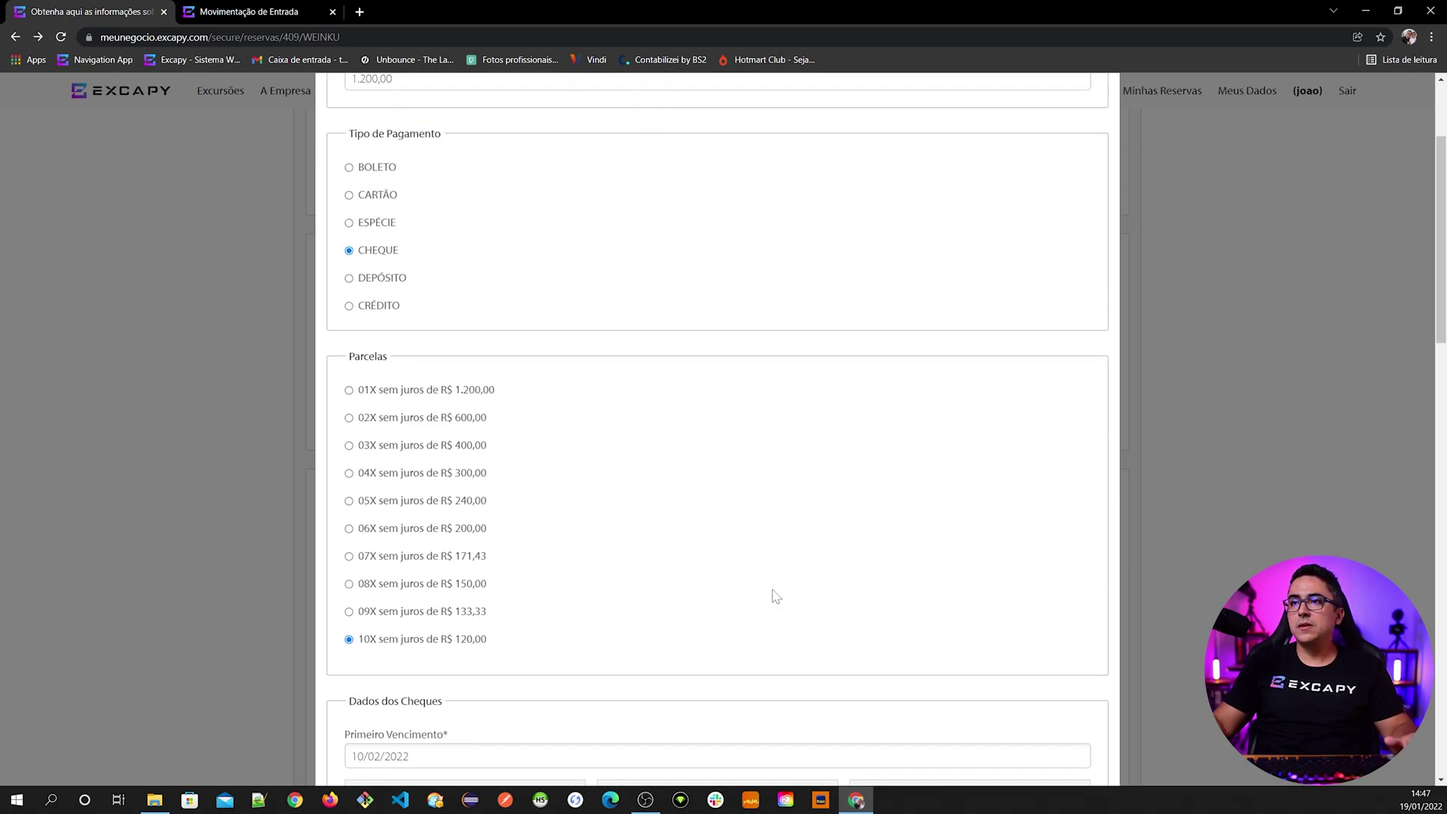
pyautogui.scroll(-5, 733, 604)
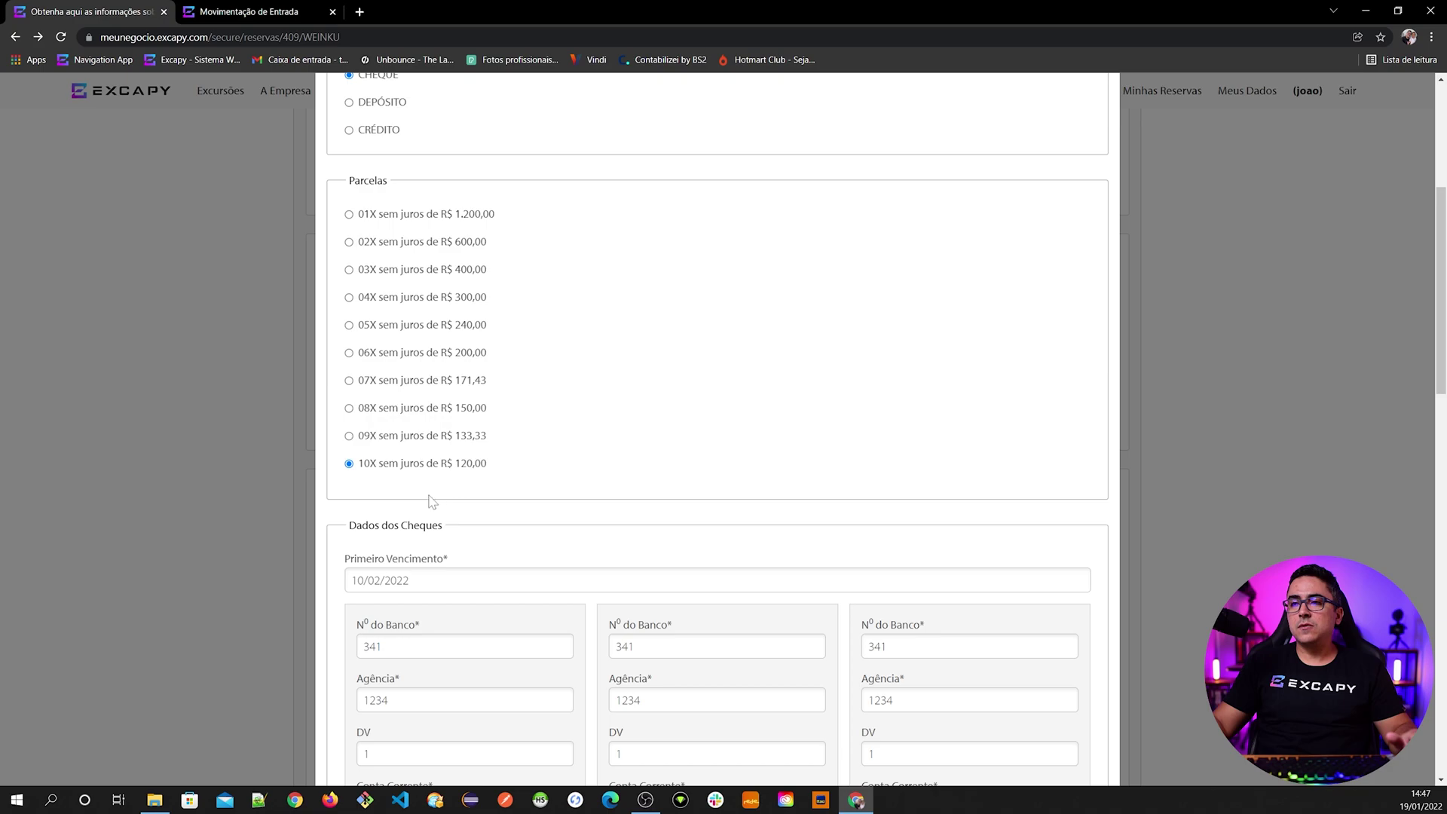
pyautogui.scroll(-3, 443, 623)
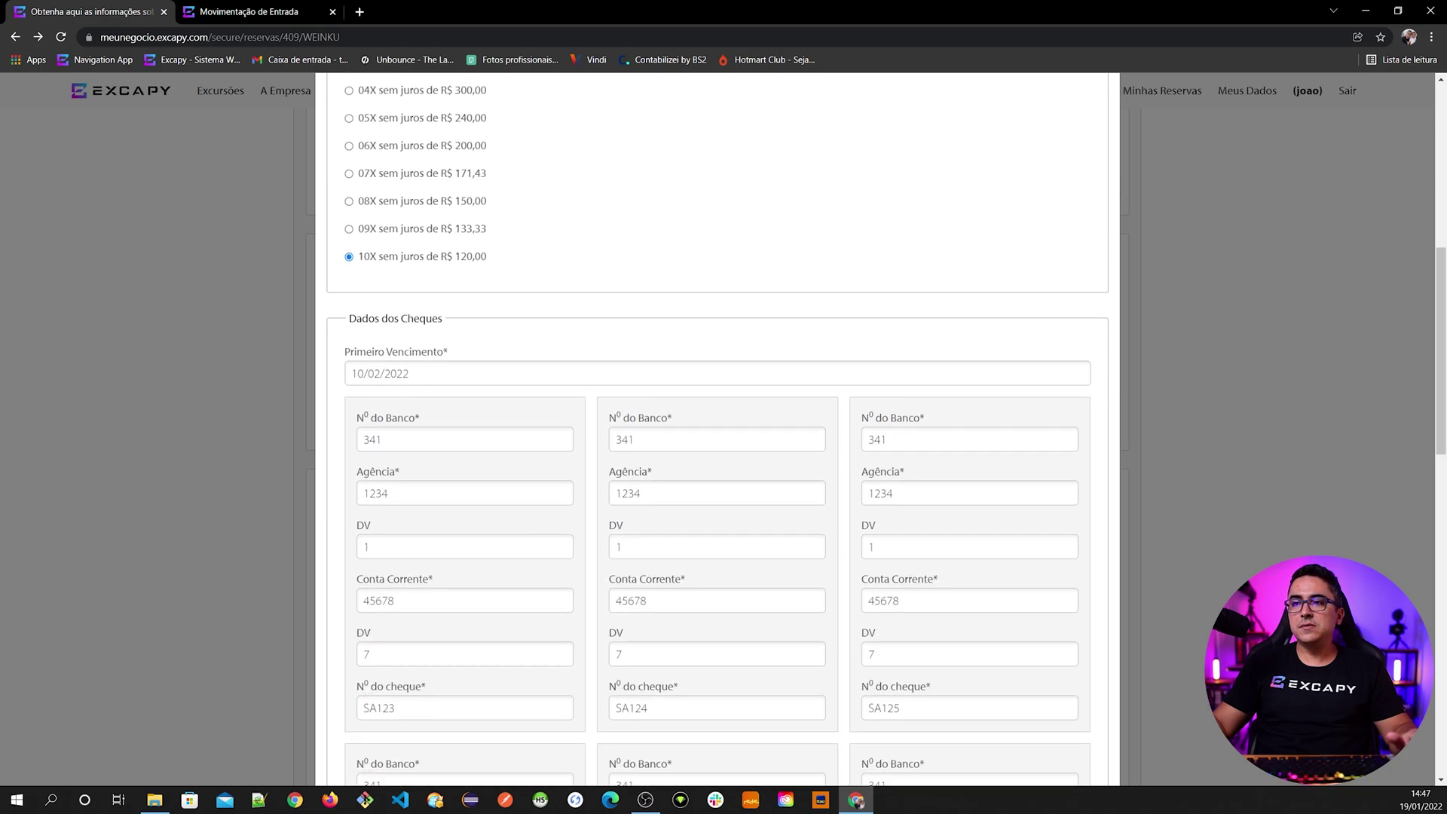
pyautogui.scroll(-15, 730, 640)
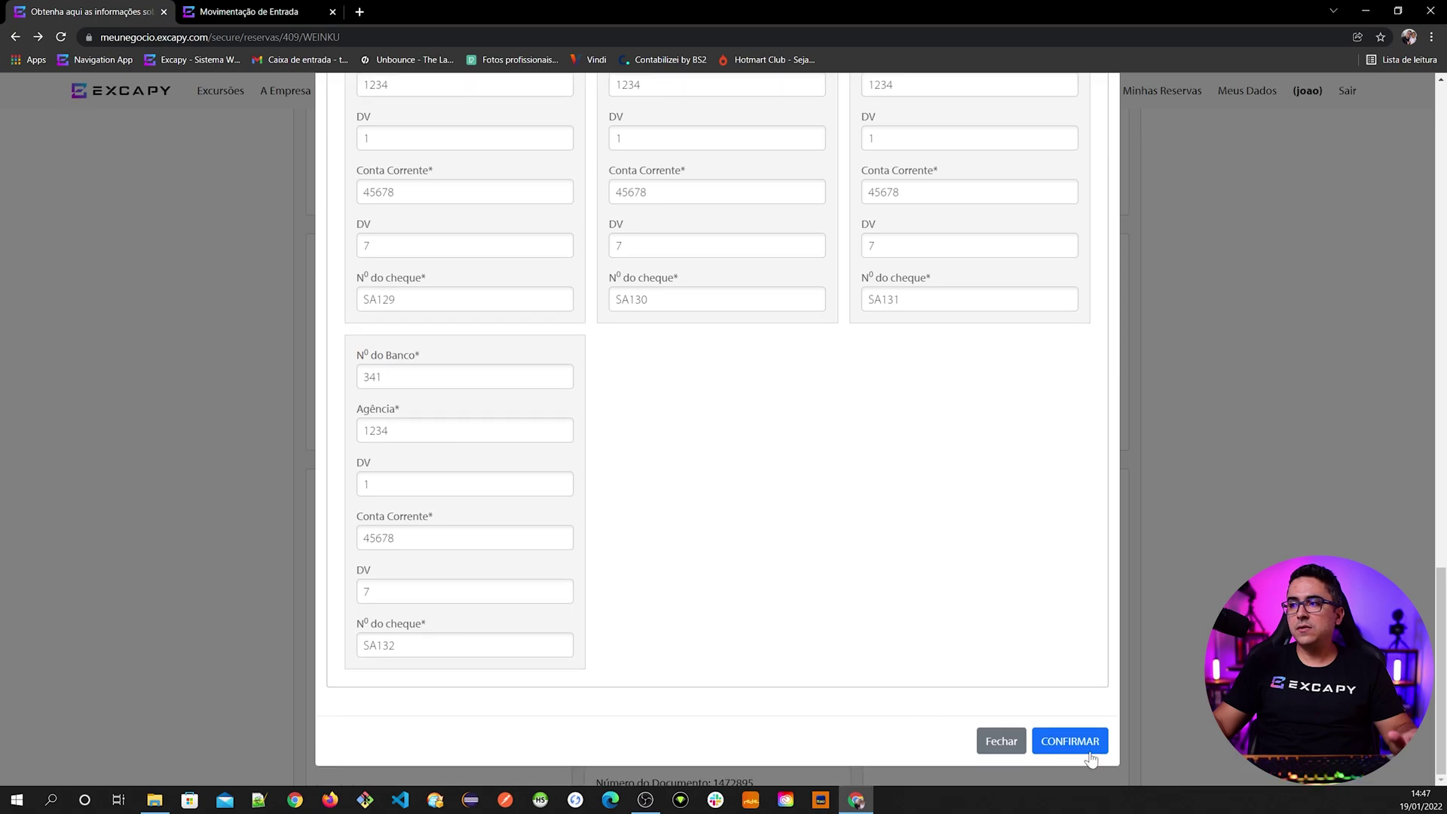
# - Confirm the R$ 1.200,00 cheque payment in 10 installments
pyautogui.click(1080, 740)
pyautogui.scroll(-6, 875, 698)
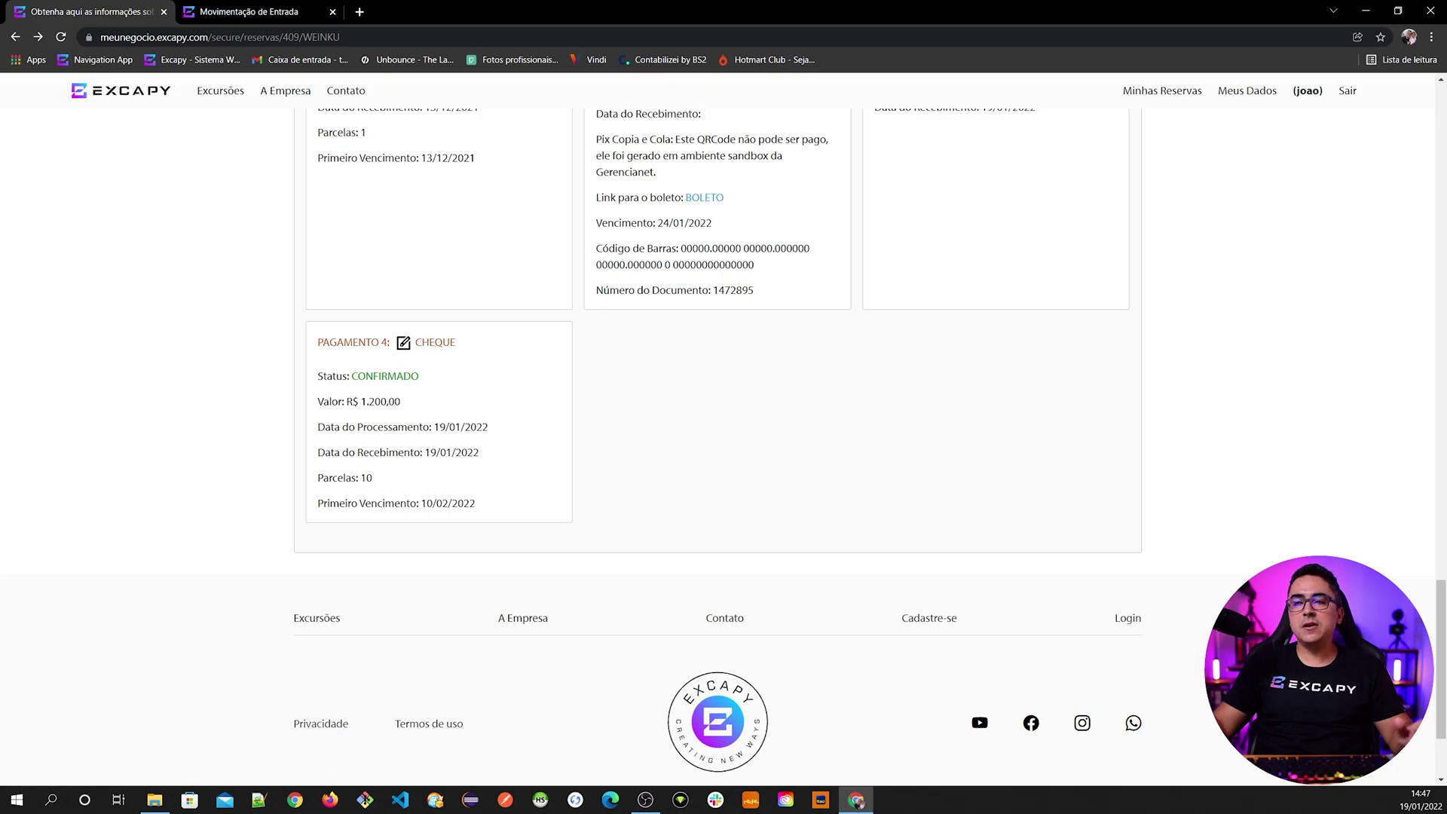
pyautogui.scroll(3, 482, 519)
pyautogui.scroll(1, 482, 519)
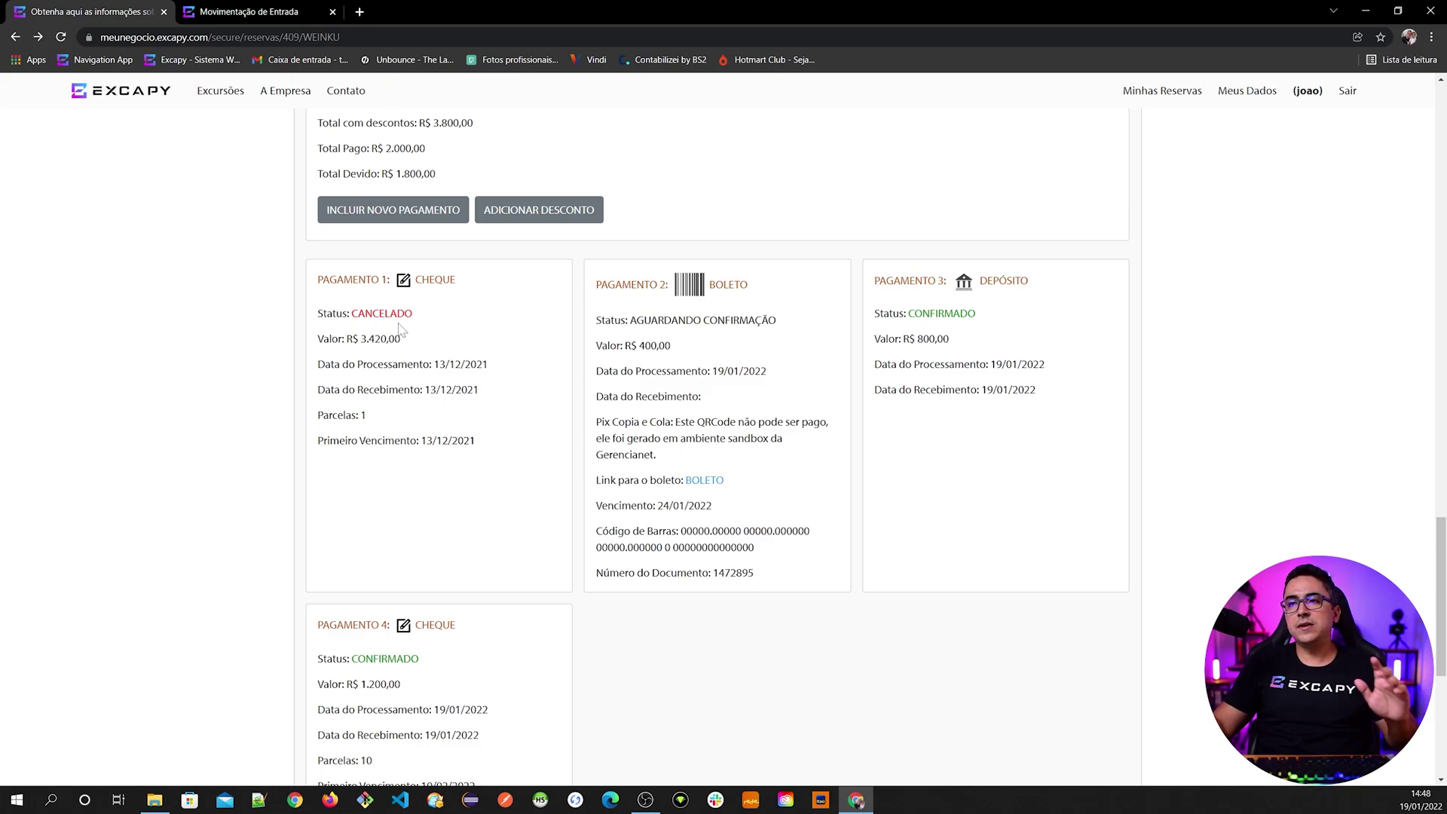
pyautogui.scroll(-3, 371, 556)
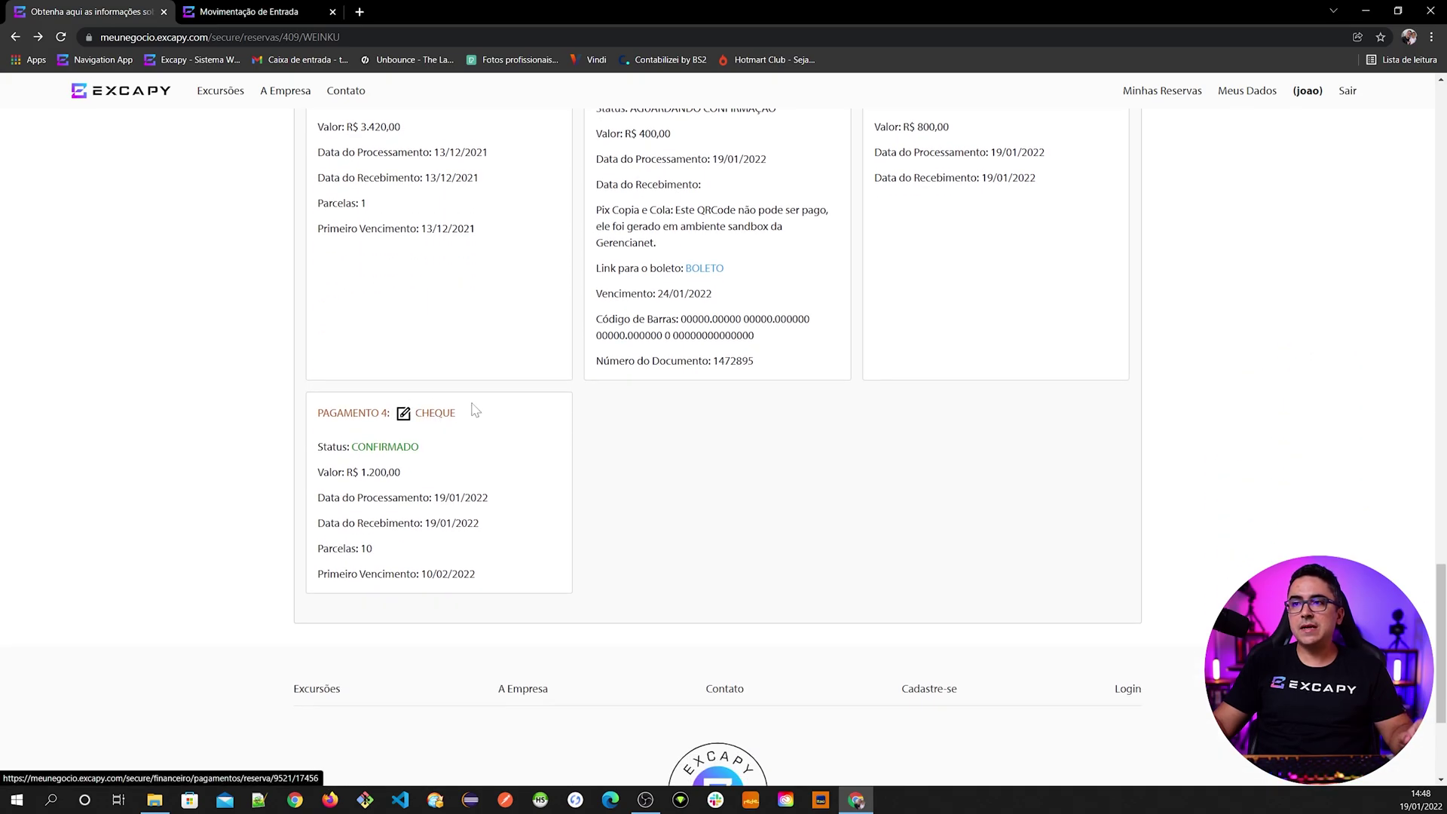
# - Open the cheque payment's details, review its dates, and show the installment breakdown
pyautogui.click(434, 414)
pyautogui.scroll(-10, 437, 354)
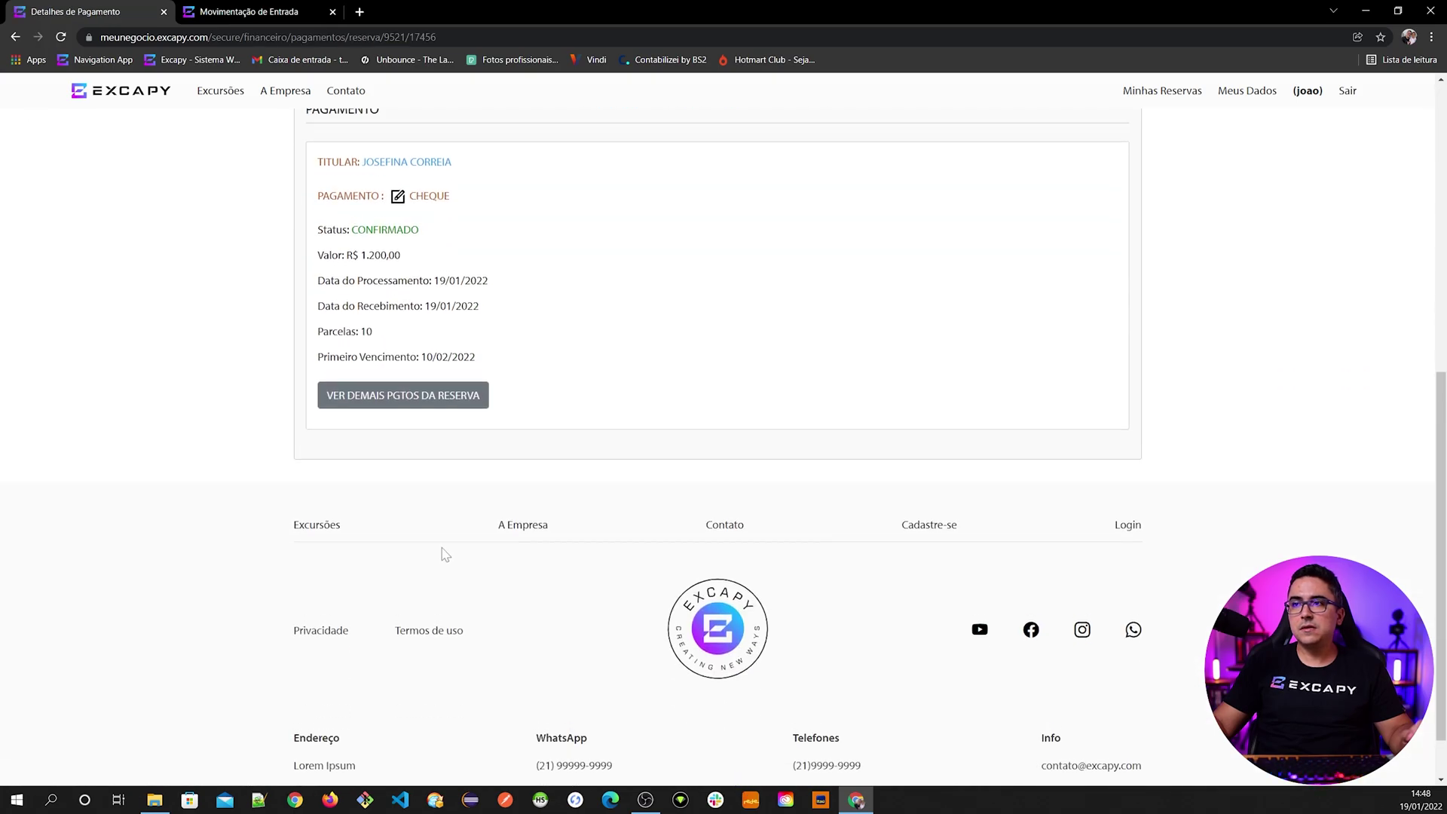
pyautogui.moveTo(318, 412); pyautogui.dragTo(464, 412)
pyautogui.moveTo(324, 438); pyautogui.dragTo(464, 488)
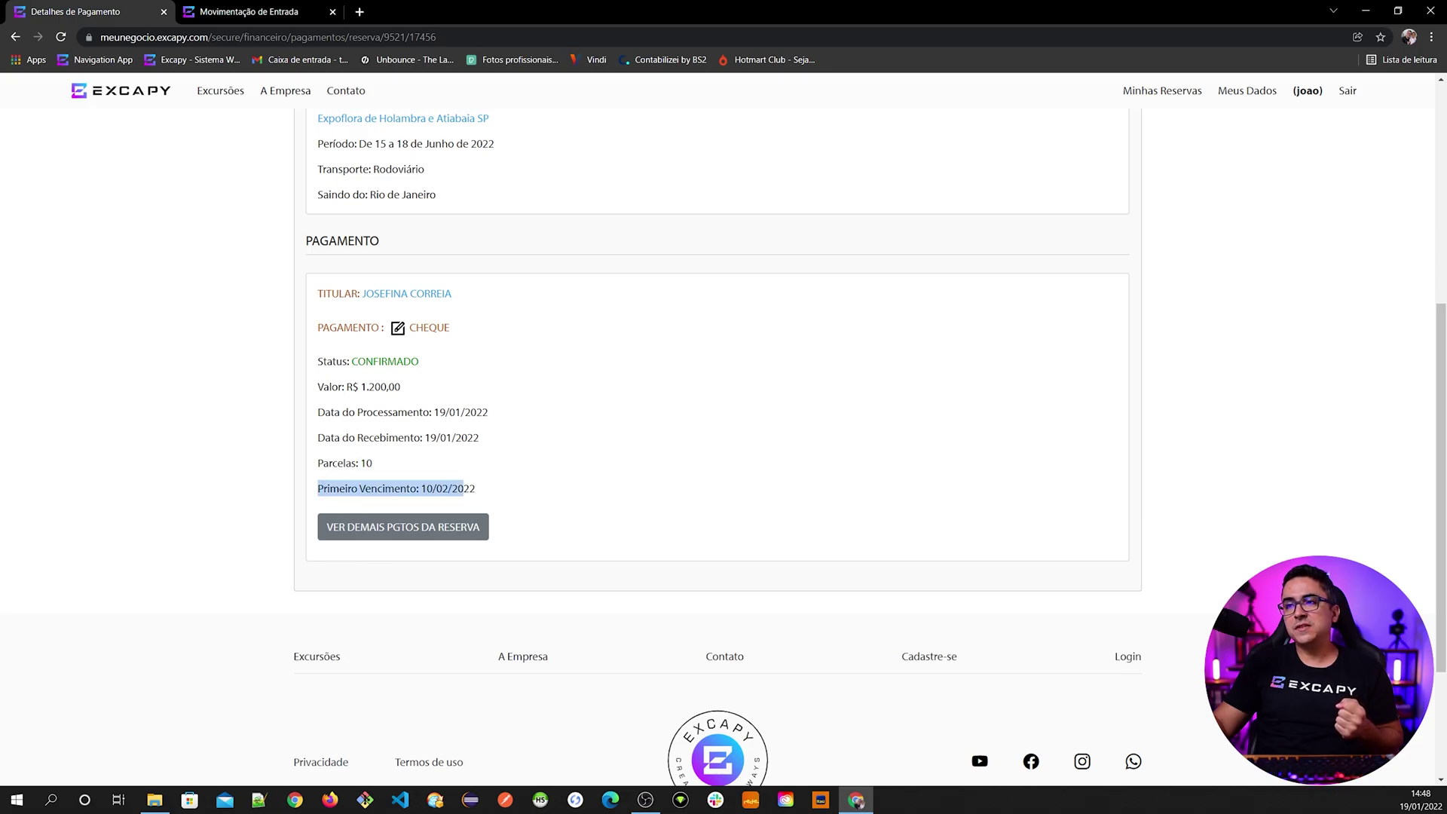
pyautogui.click(420, 339)
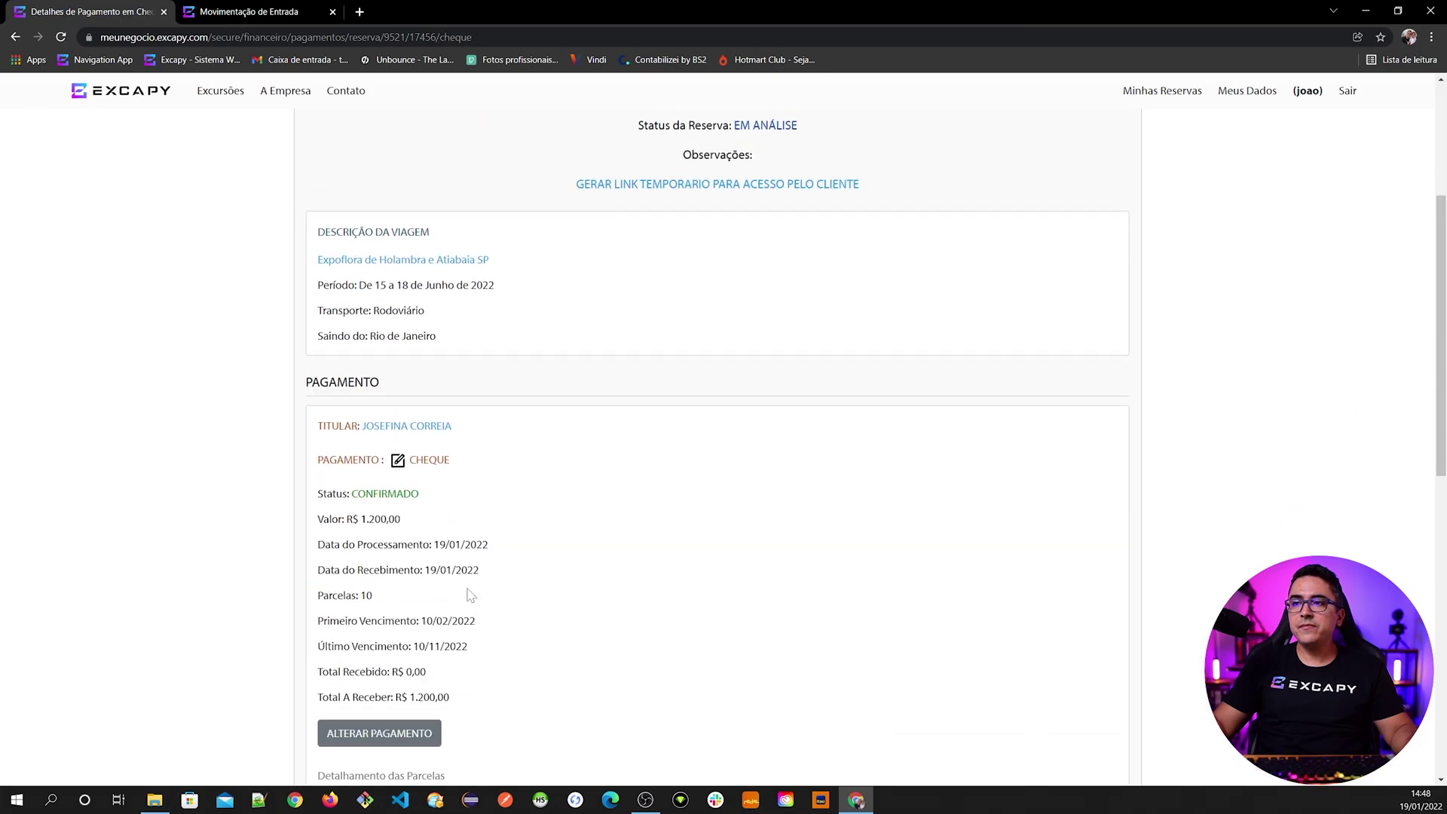
# - Edit the 10/06/2022 installment's cheque data, replacing number SA127 with SA128
pyautogui.scroll(-5, 471, 596)
pyautogui.scroll(2, 467, 592)
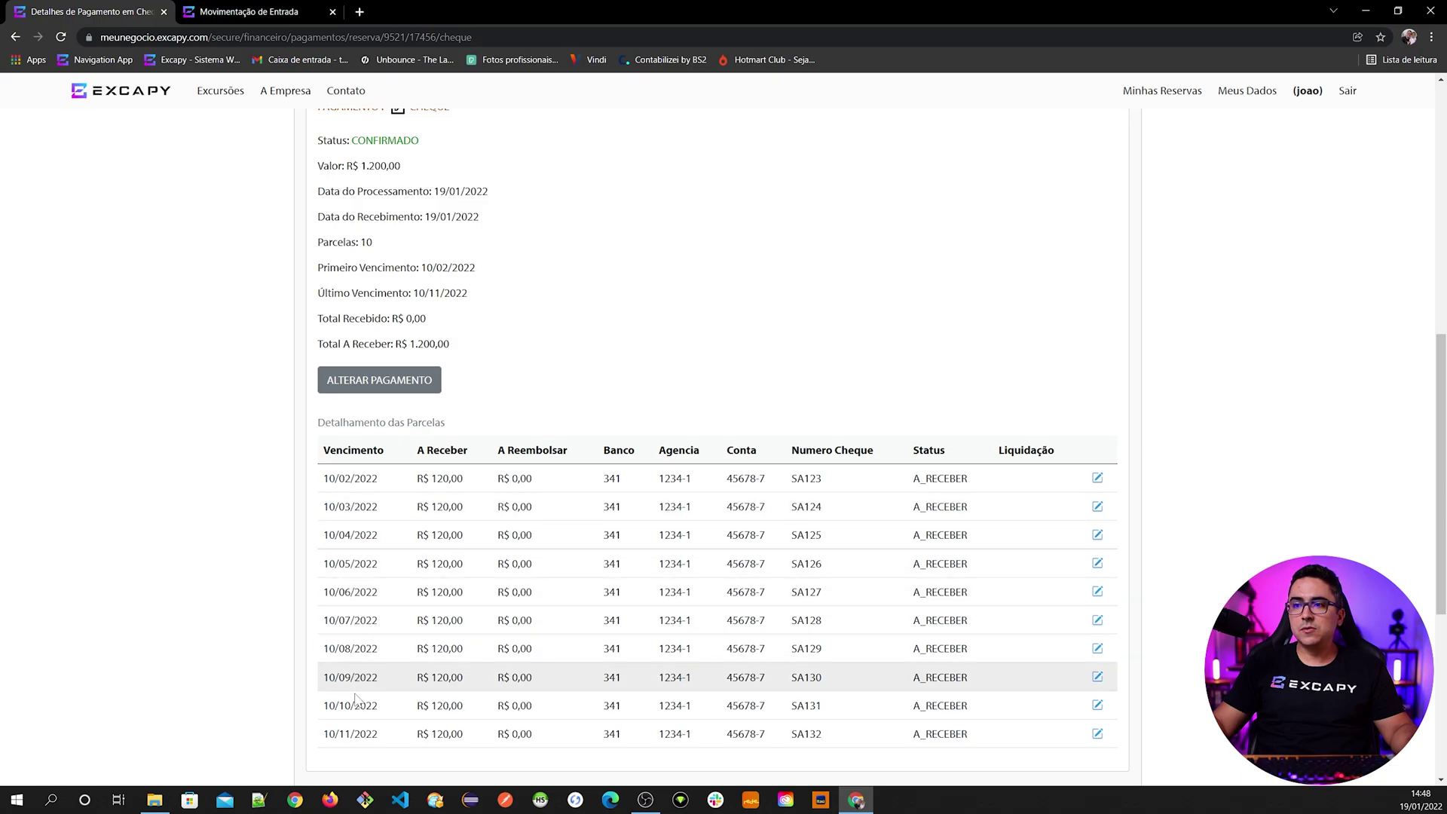
pyautogui.scroll(-2, 362, 687)
pyautogui.scroll(1, 362, 667)
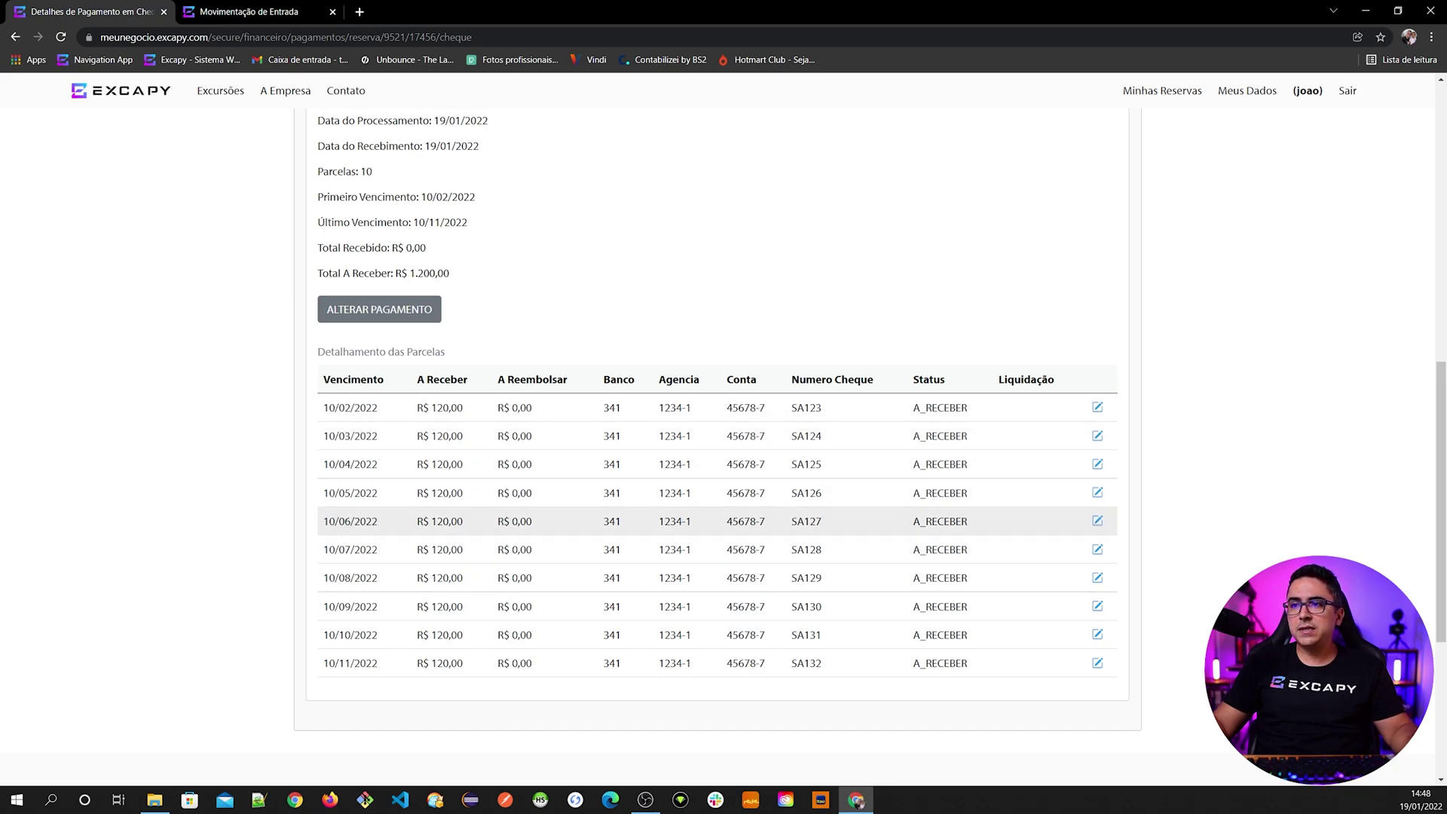
pyautogui.moveTo(323, 528); pyautogui.dragTo(796, 532)
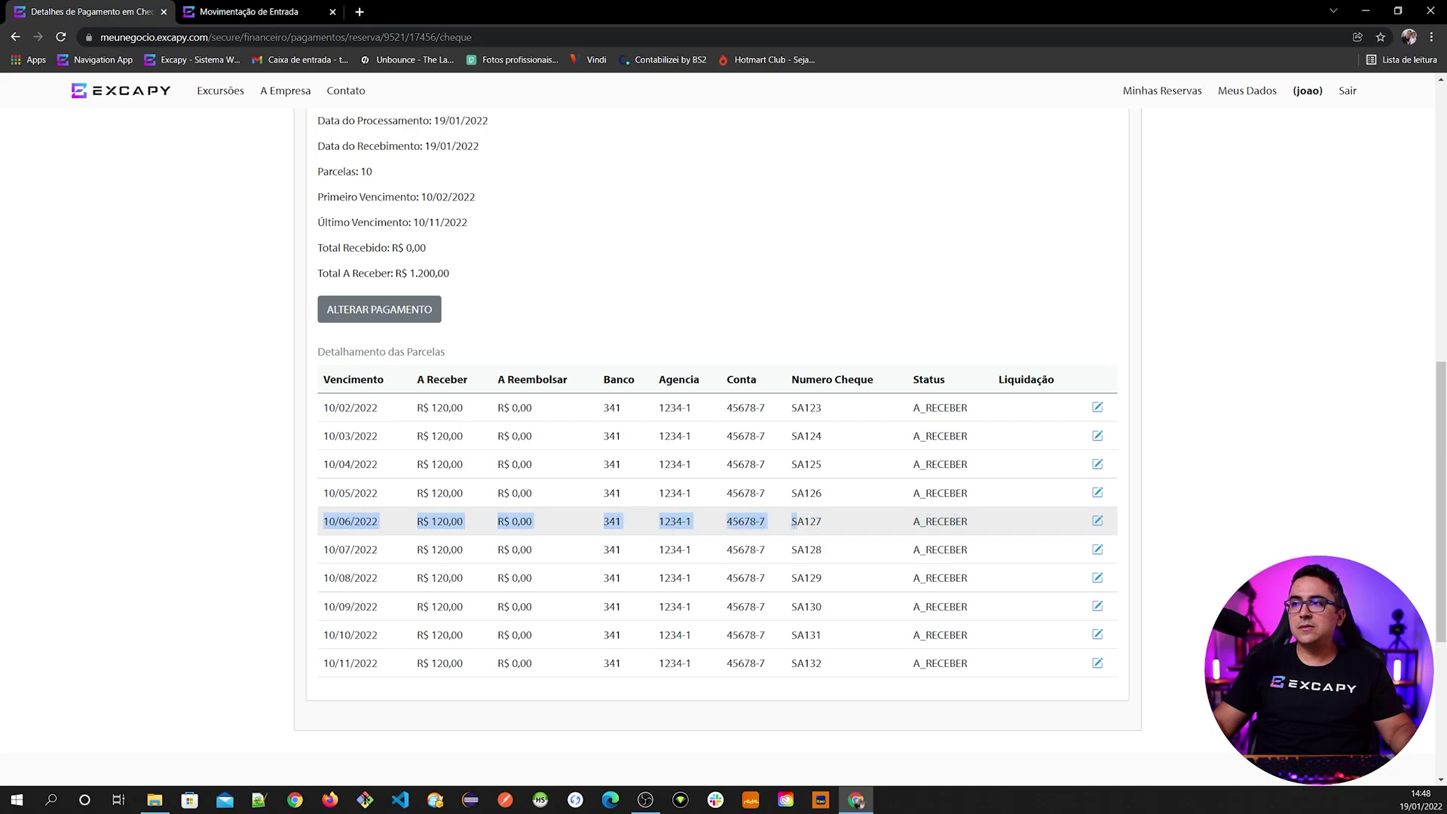
pyautogui.click(772, 524)
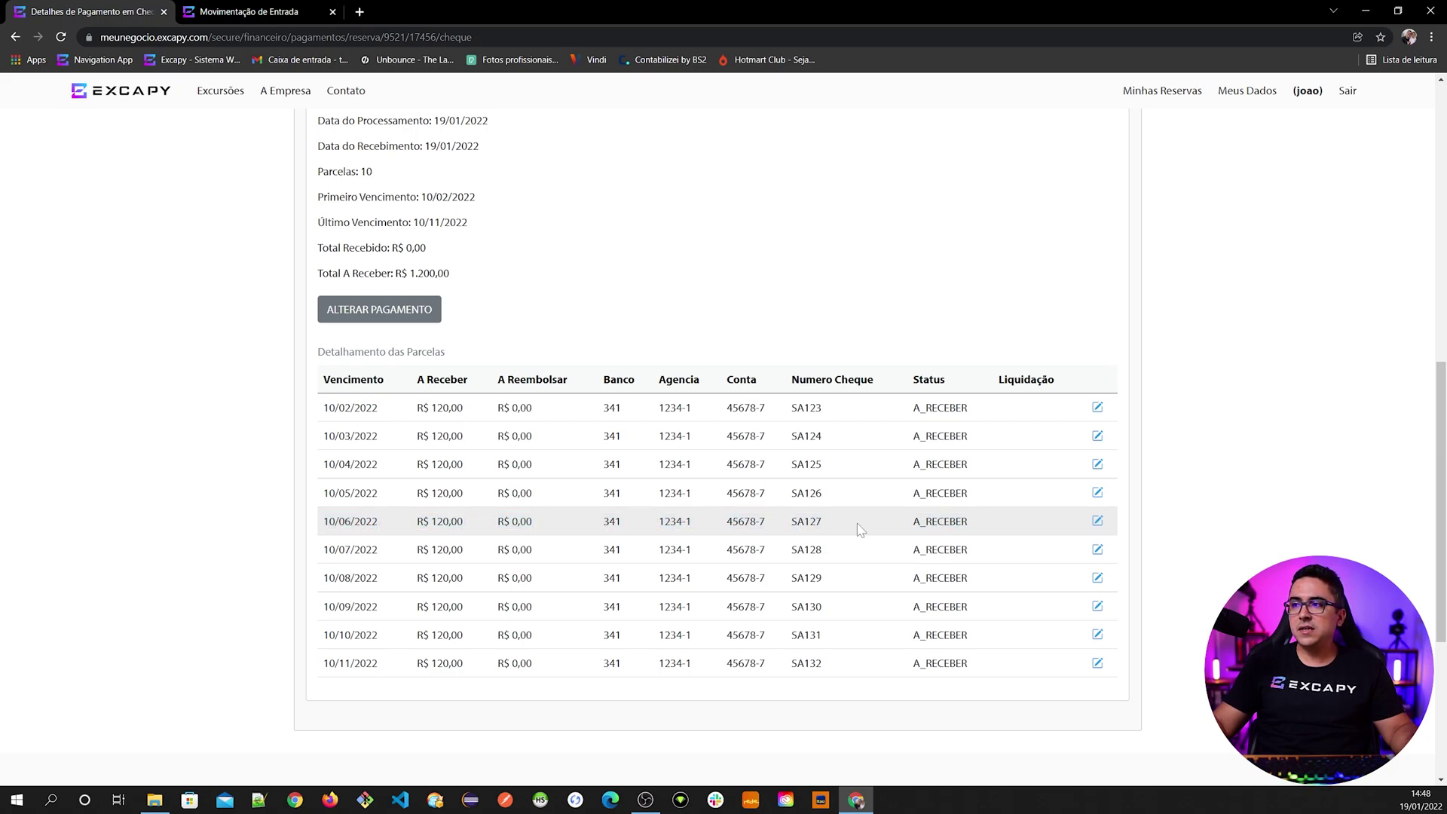
pyautogui.click(1100, 522)
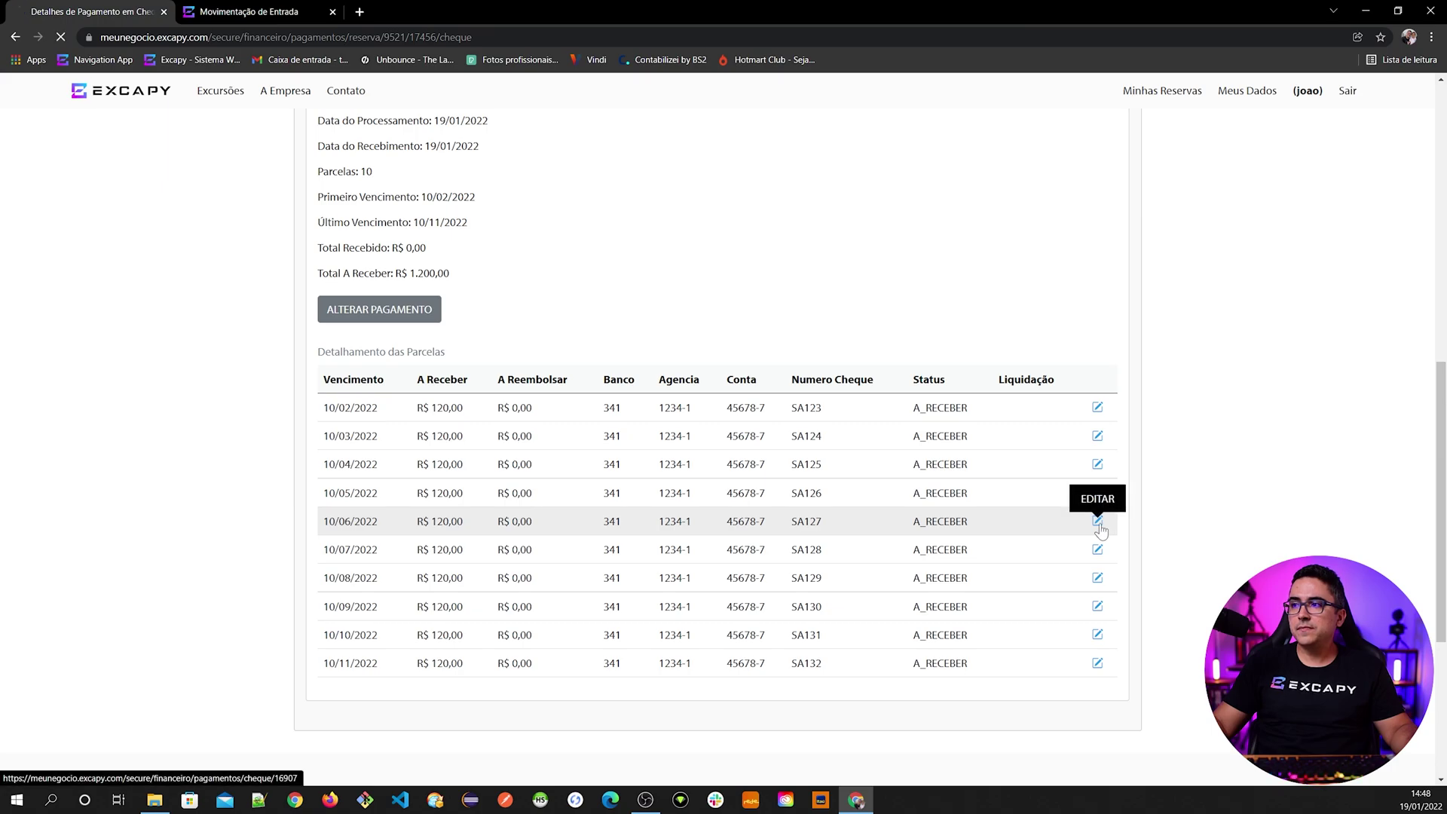
pyautogui.scroll(-5, 696, 619)
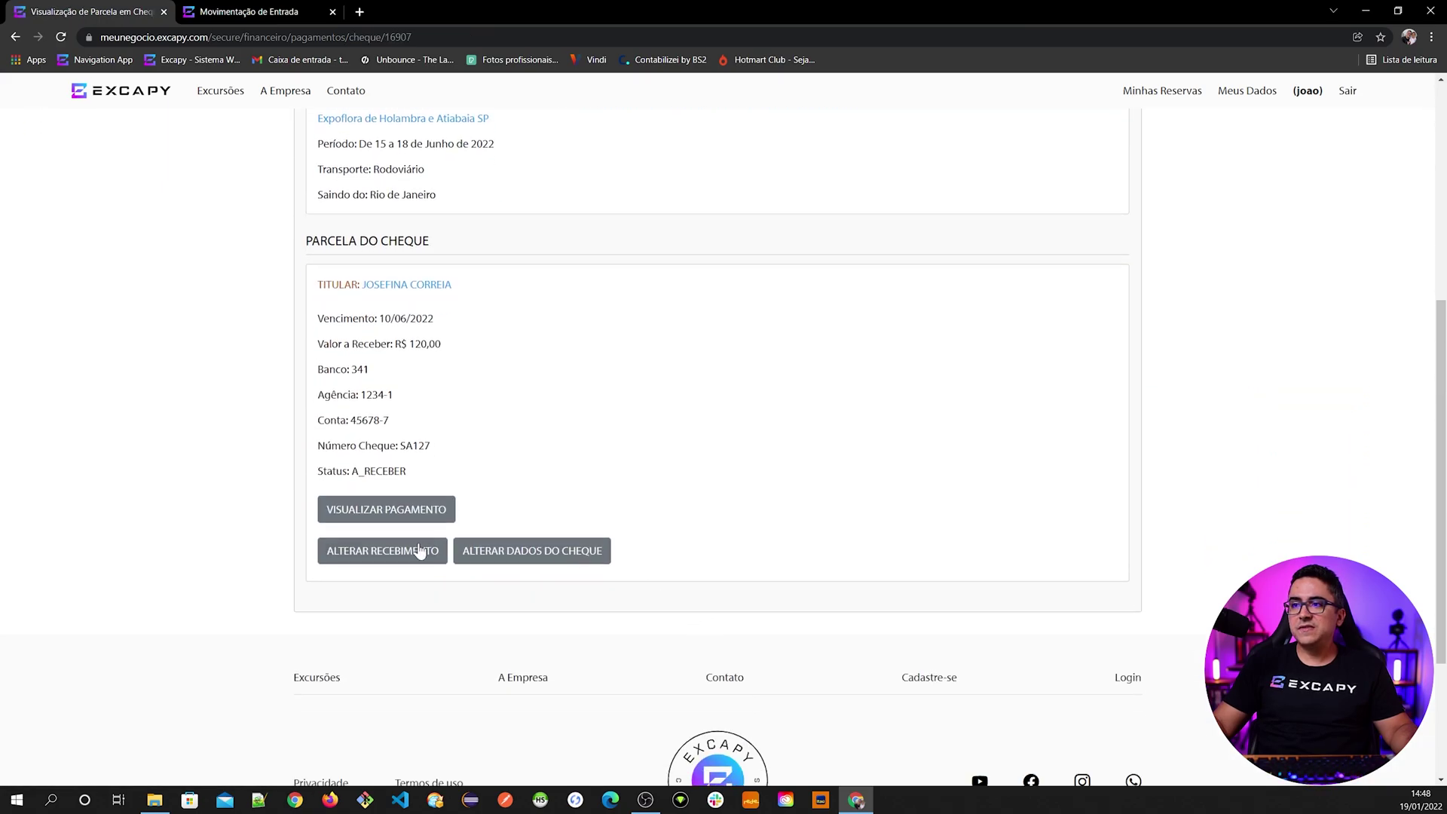
pyautogui.click(557, 559)
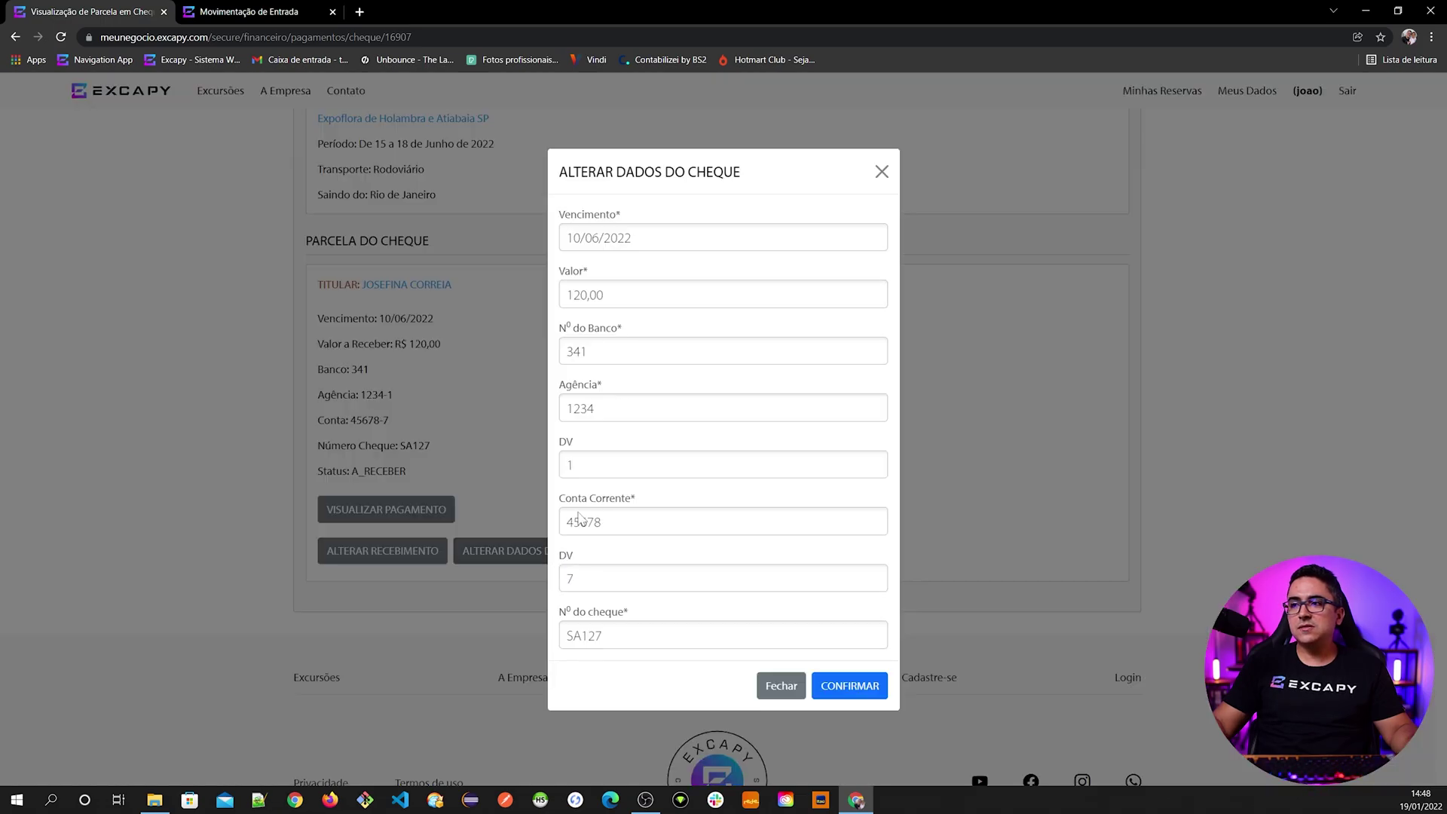
pyautogui.moveTo(603, 635); pyautogui.dragTo(595, 635)
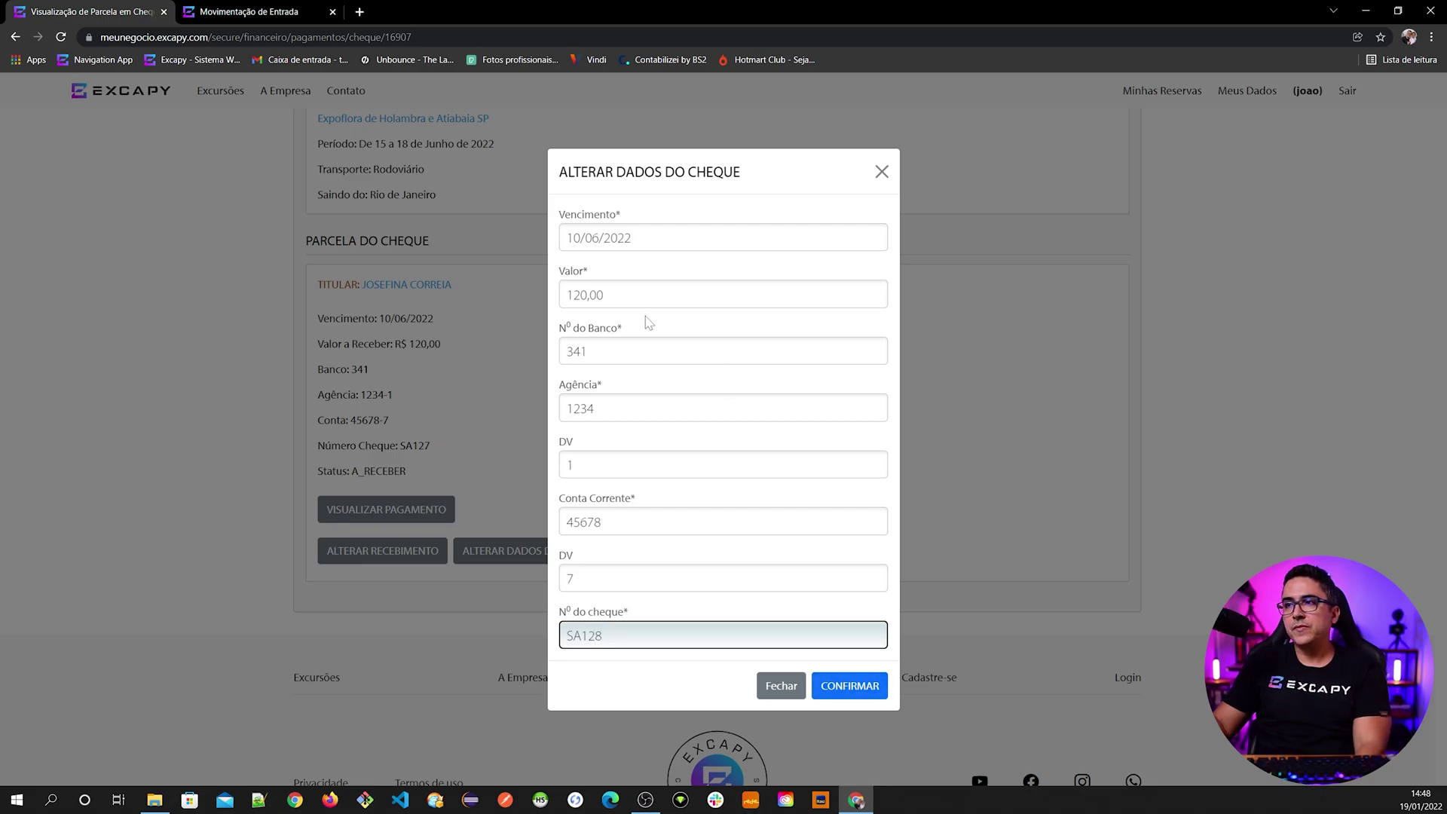
pyautogui.click(835, 686)
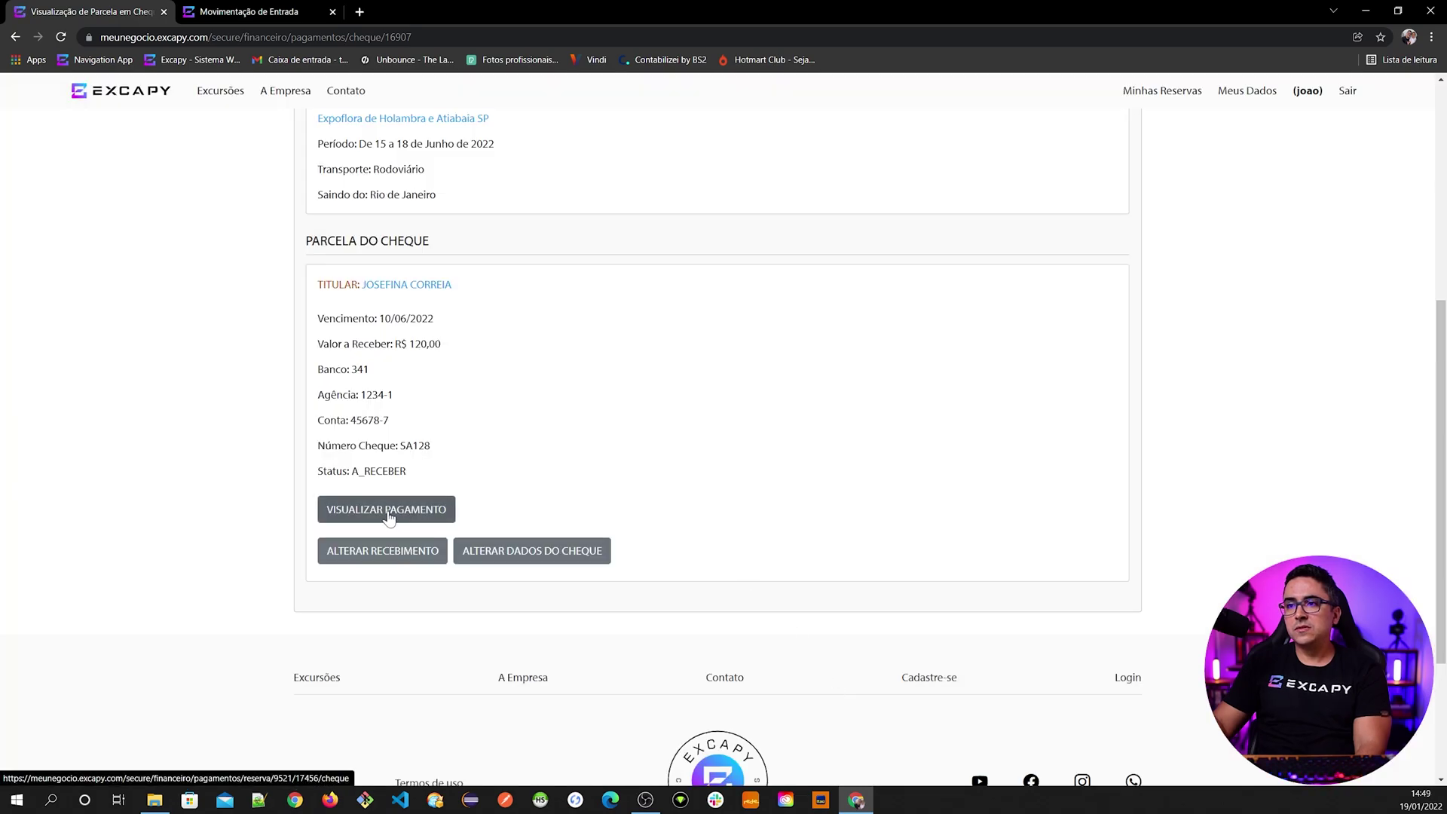
# - From the payment details, change the 10/07/2022 installment's cheque number to SA127
pyautogui.click(423, 520)
pyautogui.scroll(-7, 640, 603)
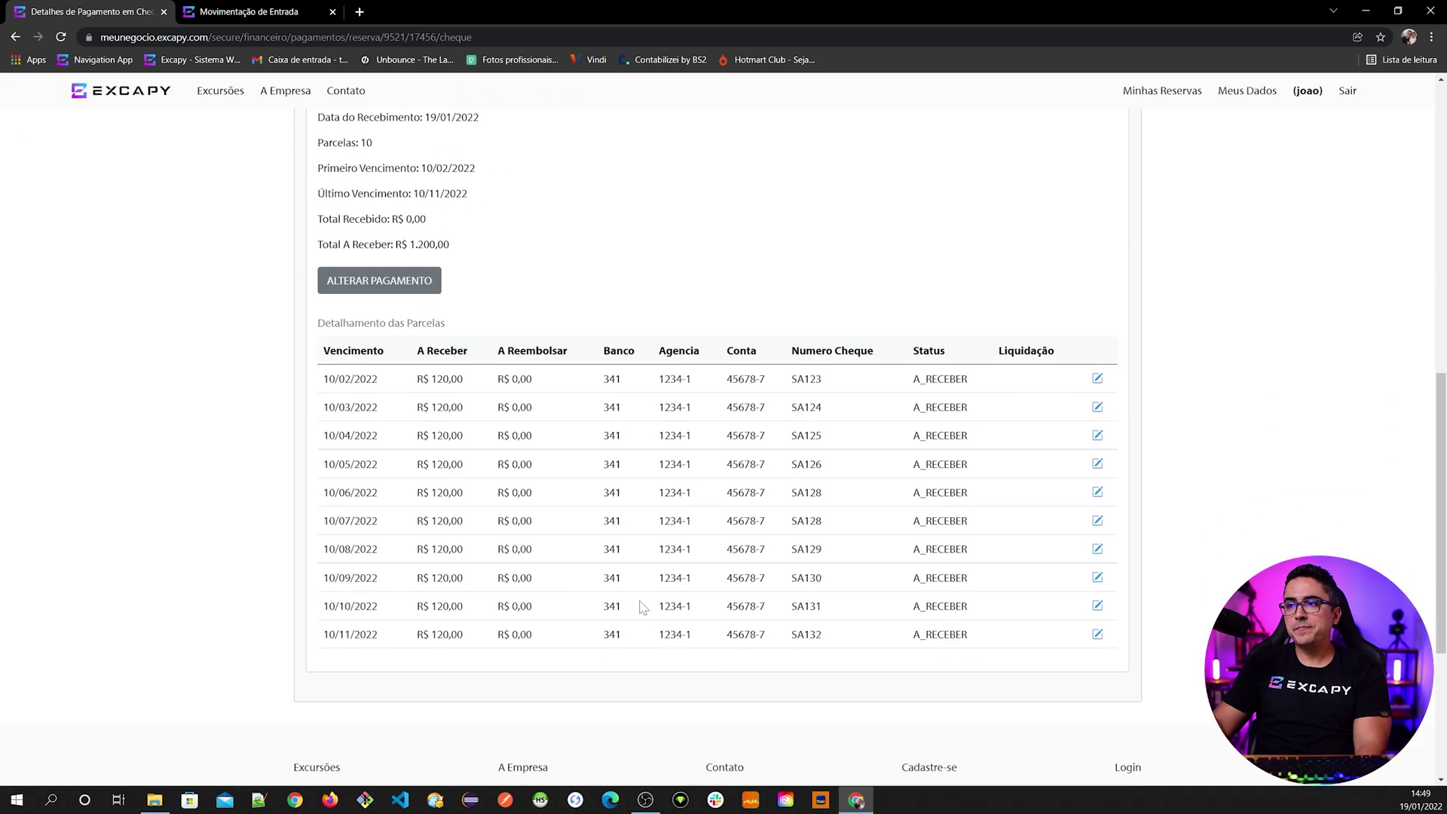
pyautogui.moveTo(322, 380); pyautogui.dragTo(829, 386)
pyautogui.click(829, 386)
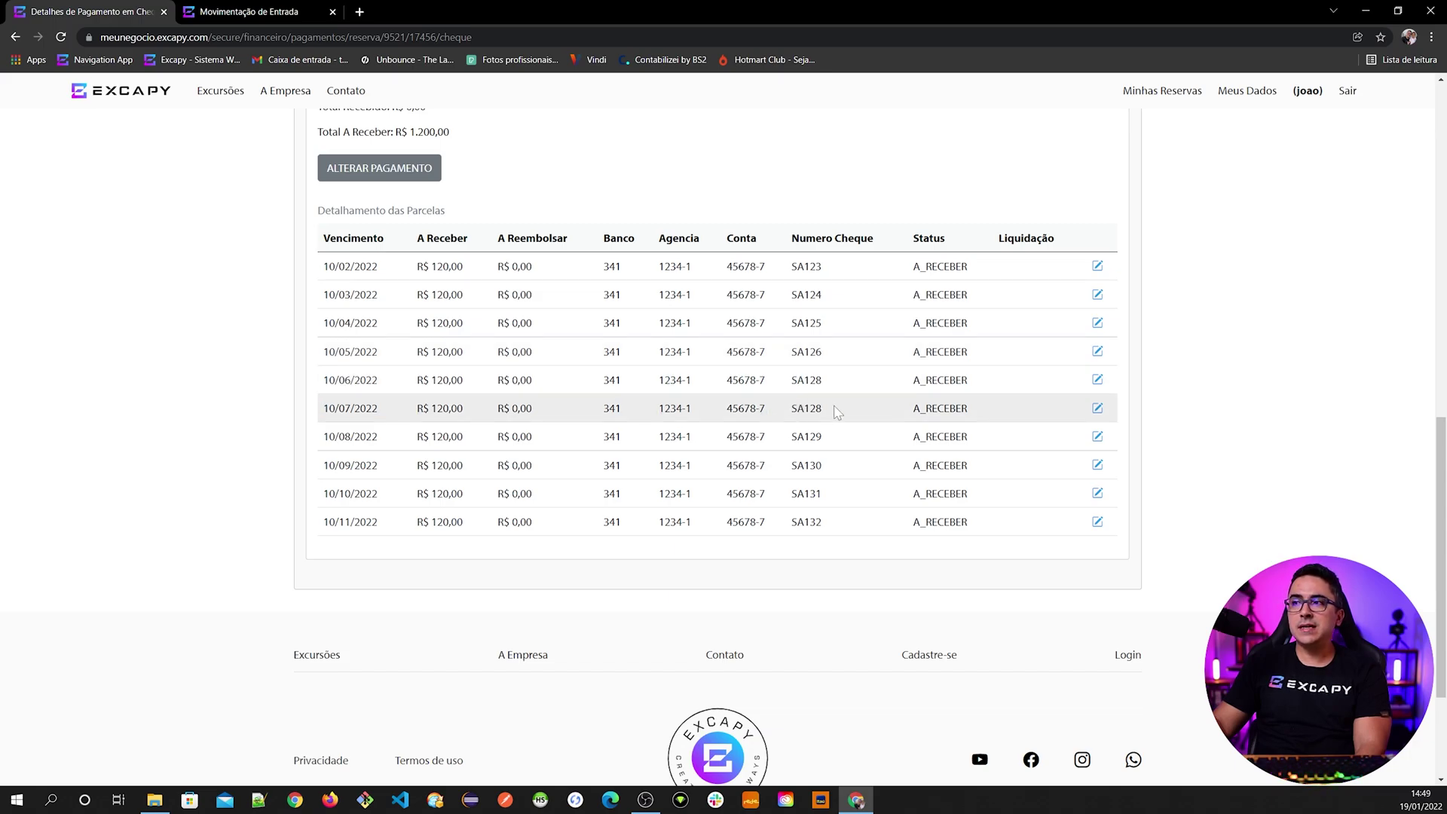
pyautogui.click(1097, 408)
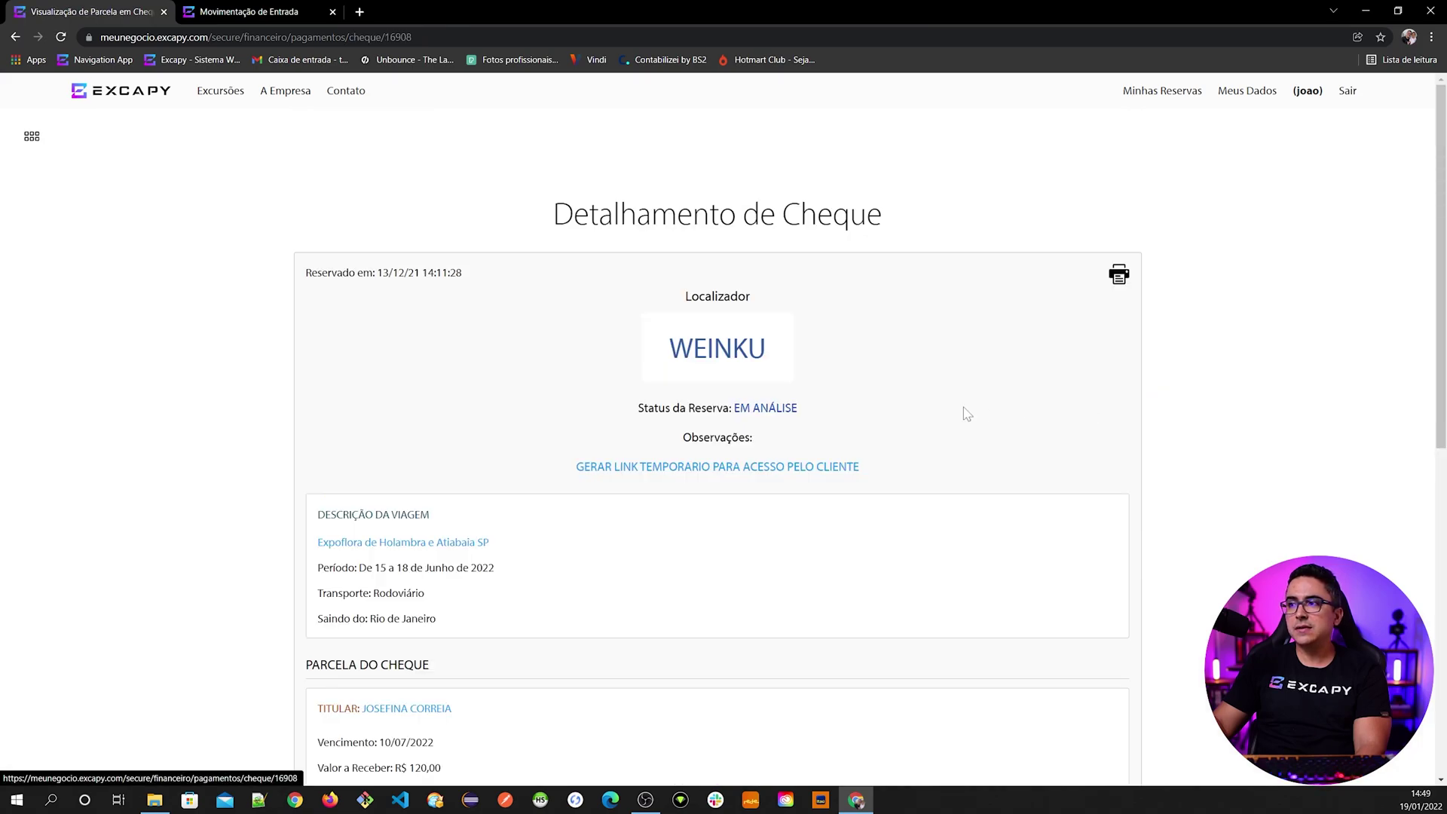
pyautogui.scroll(-5, 754, 490)
pyautogui.scroll(-2, 605, 589)
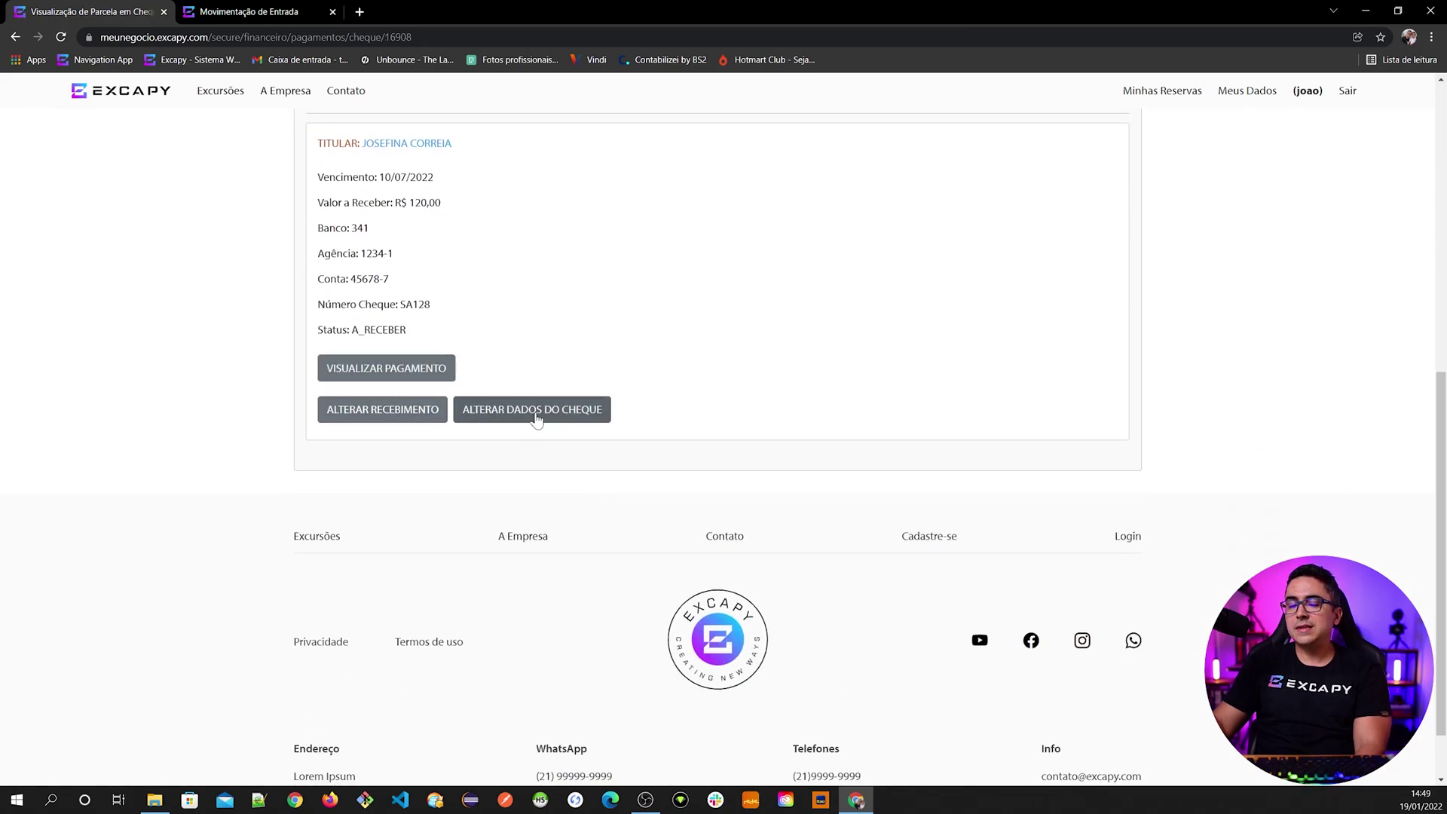
pyautogui.click(544, 416)
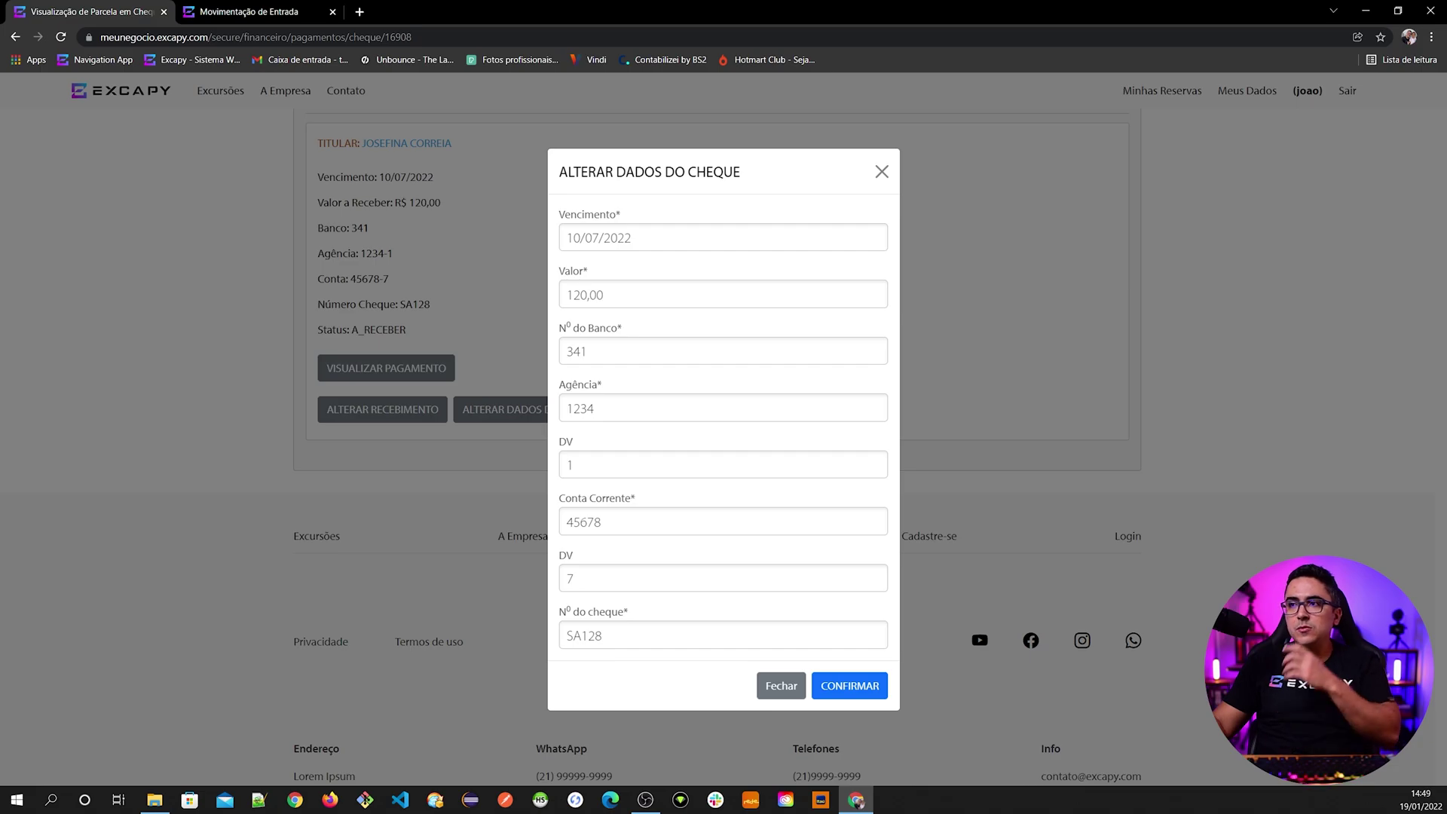
pyautogui.click(595, 635)
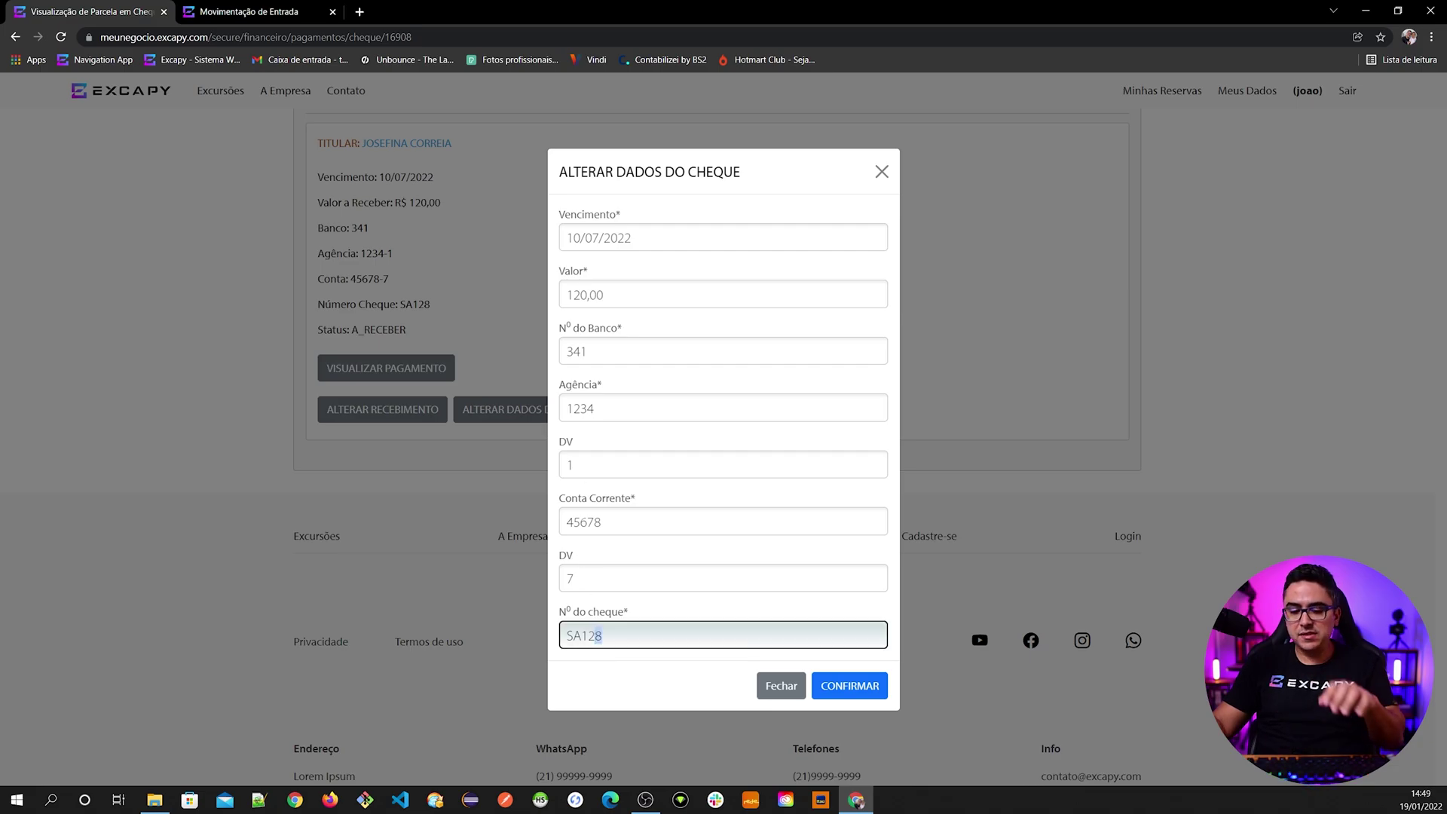
pyautogui.write('7')
pyautogui.click(829, 685)
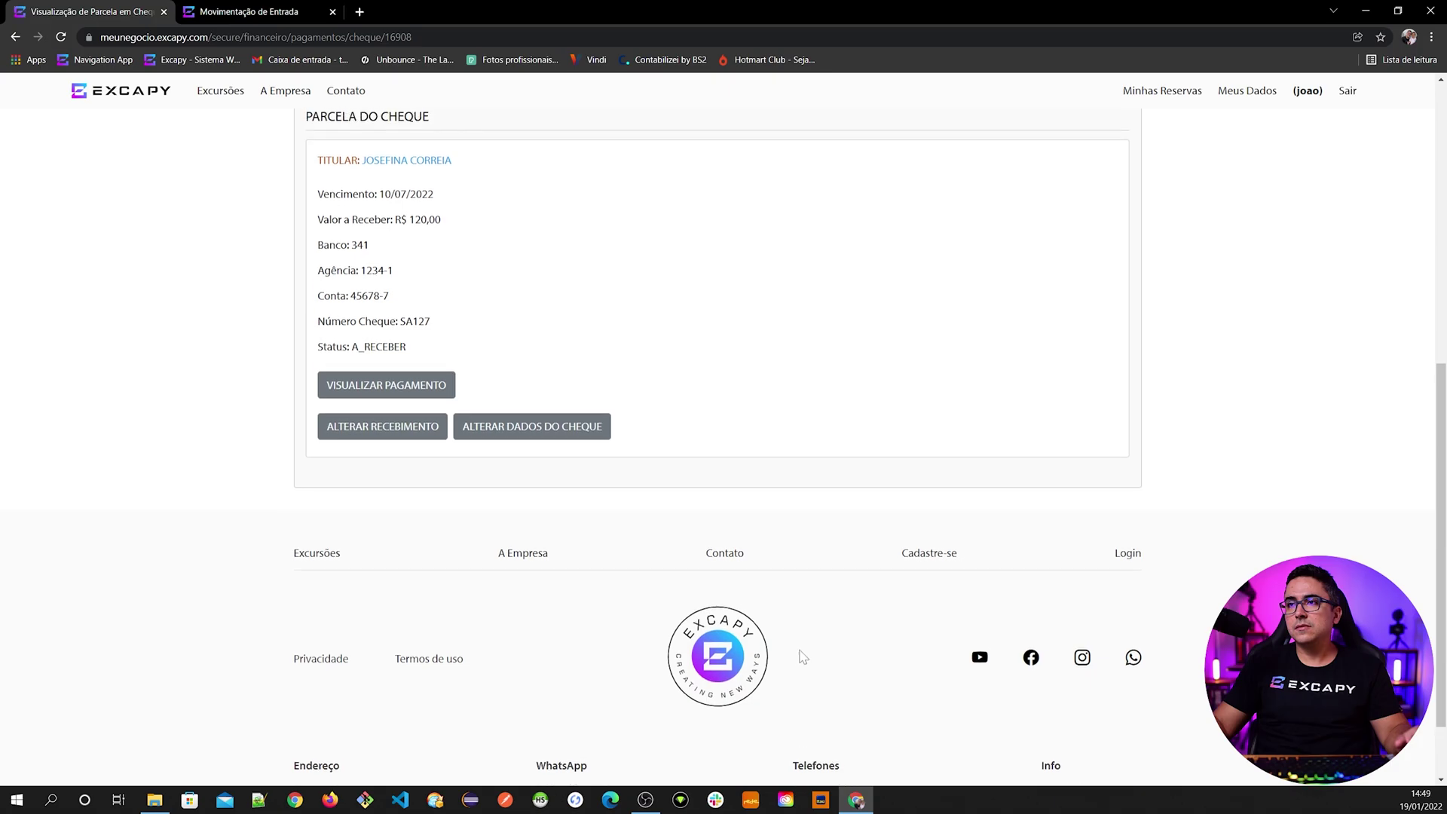
# - Return to the installment table to check SA128 for June and SA127 for July
pyautogui.scroll(3, 803, 656)
pyautogui.click(399, 581)
pyautogui.scroll(-8, 411, 582)
pyautogui.scroll(-3, 412, 582)
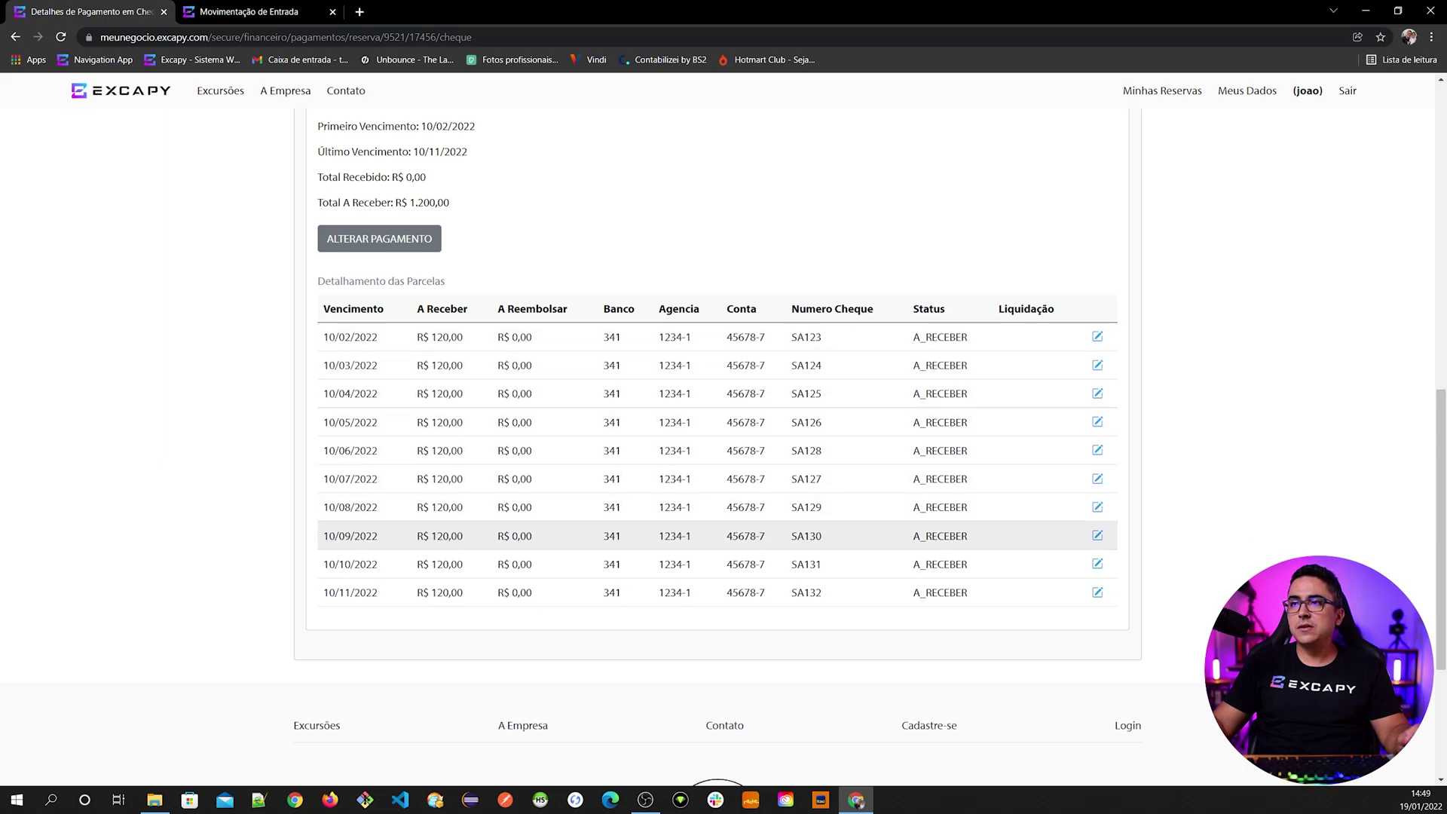
# - Mark cheque SA123 (10/02/2022 installment) as CHEQUE DEPOSITADO on 19/01/2022 at bank 341
pyautogui.scroll(1, 600, 566)
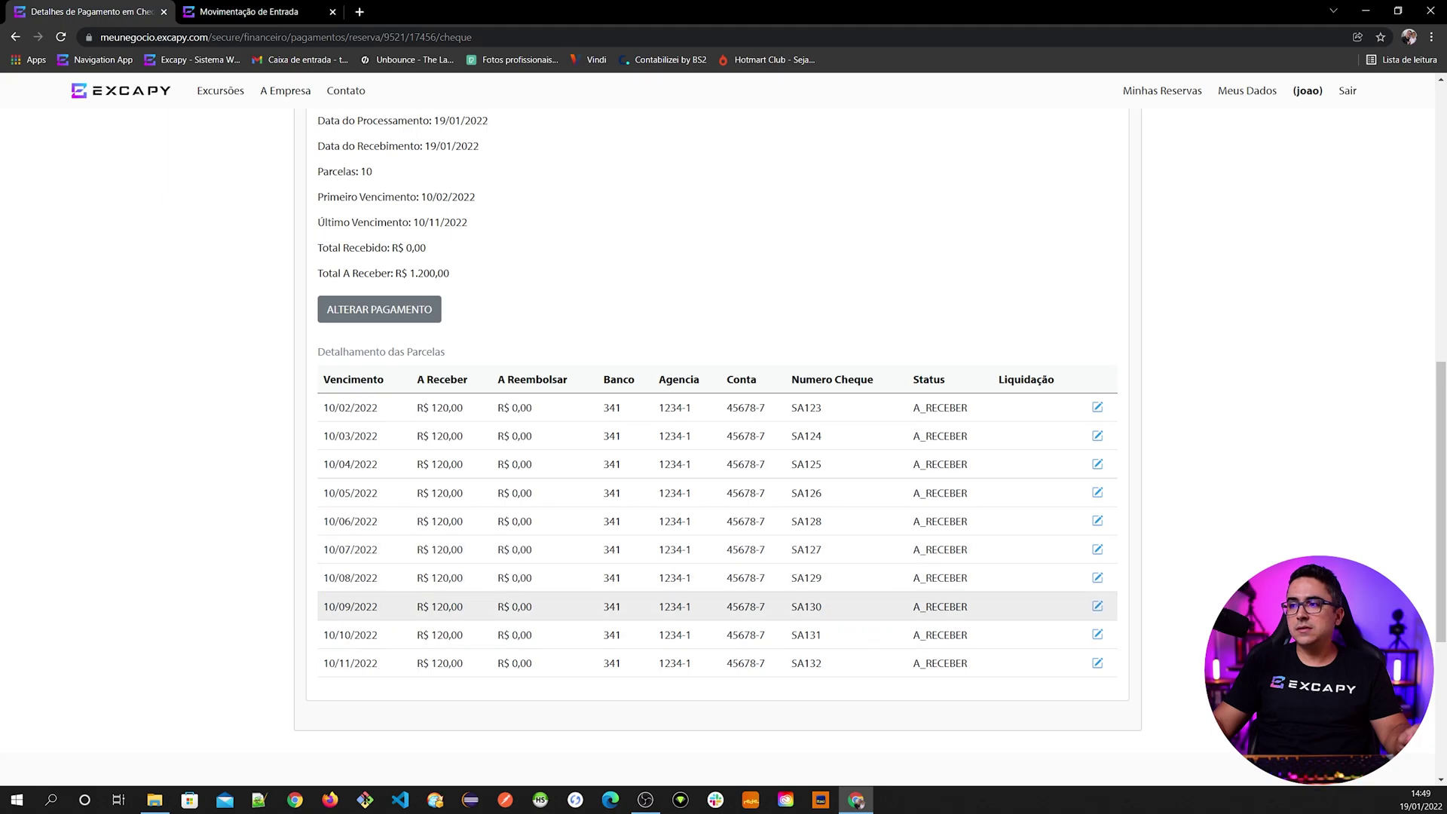
pyautogui.scroll(2, 795, 611)
pyautogui.scroll(-1, 635, 516)
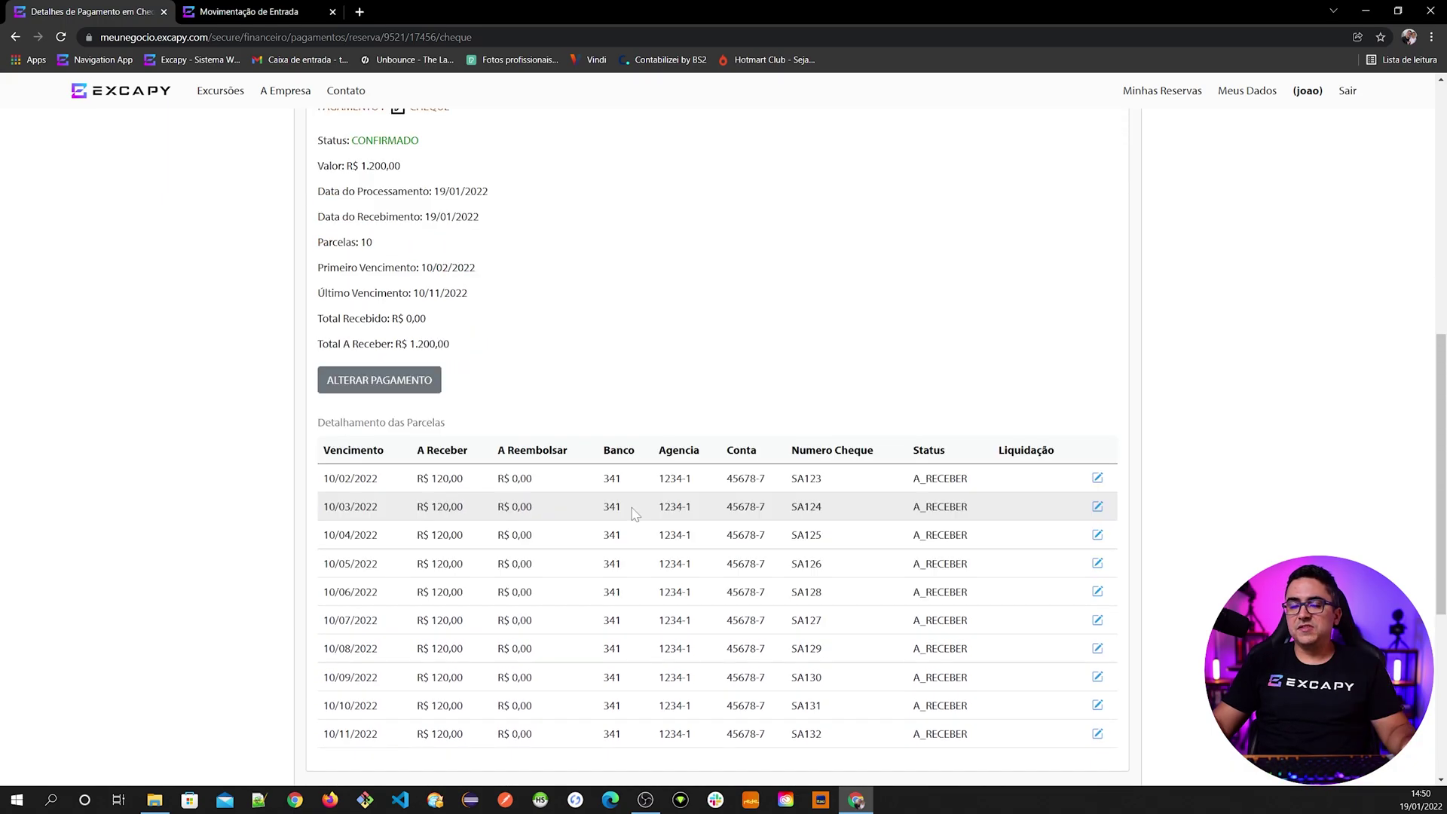
pyautogui.scroll(-1, 916, 664)
pyautogui.scroll(1, 914, 669)
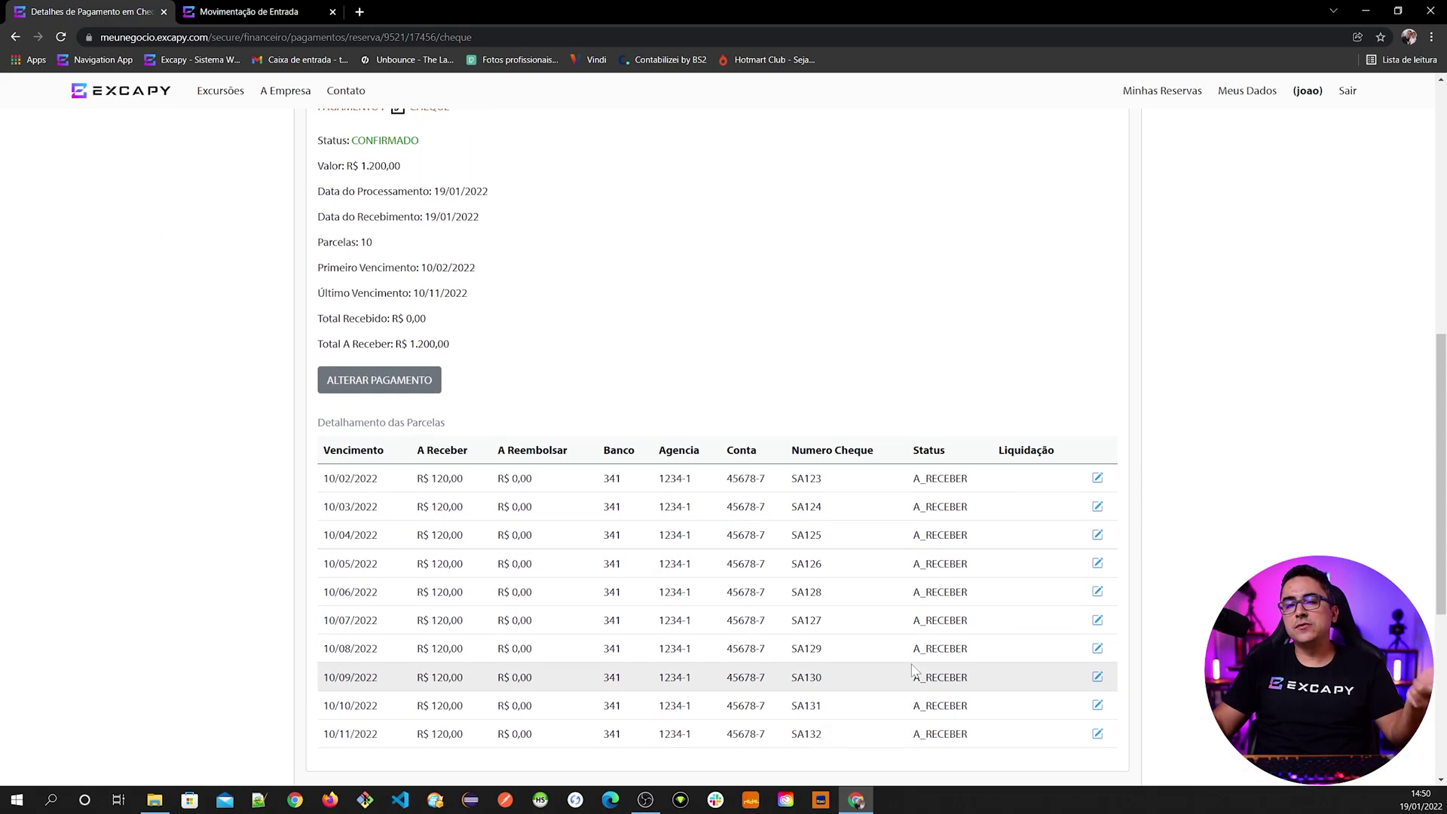
pyautogui.click(1097, 480)
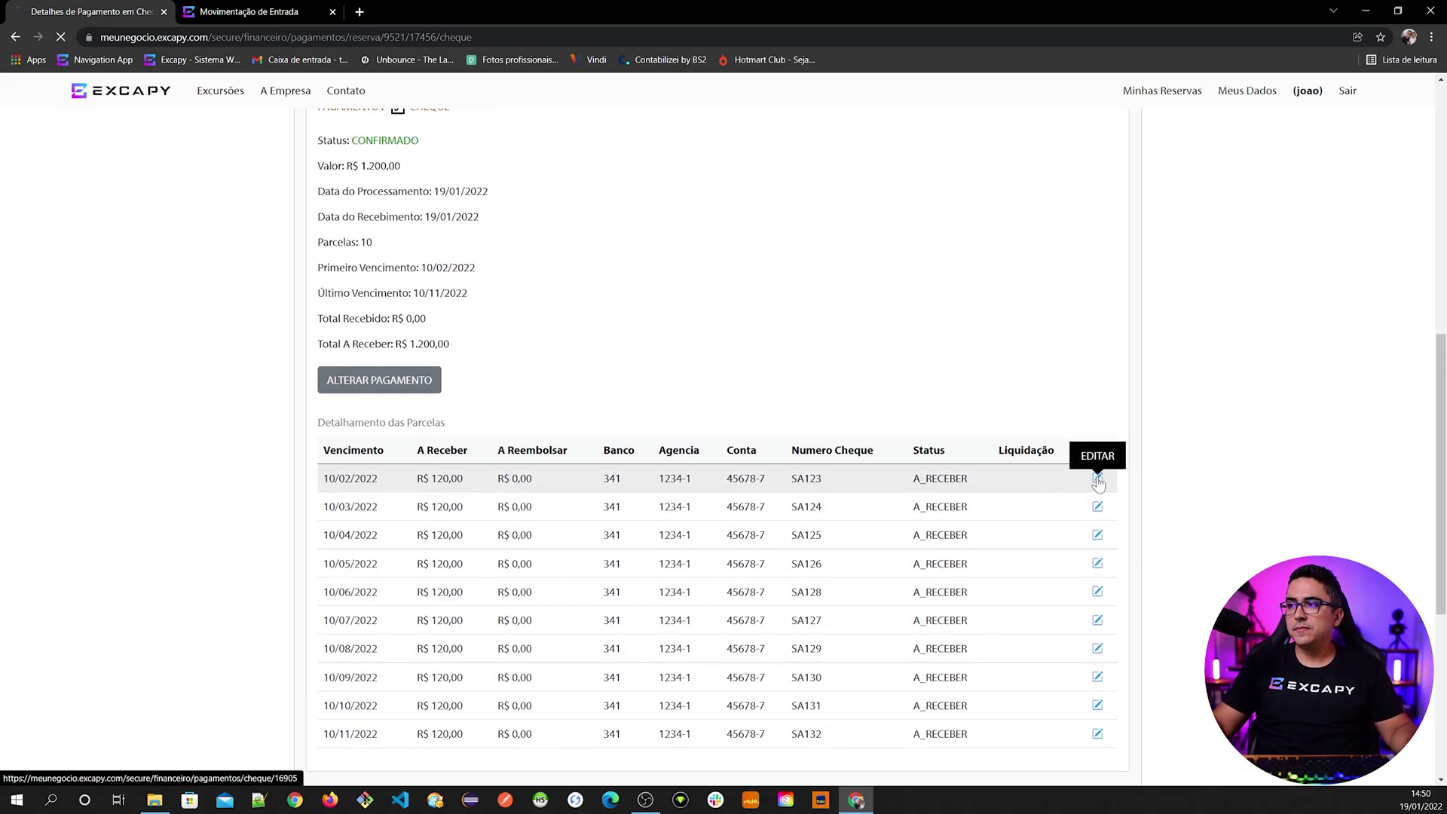
pyautogui.scroll(-7, 937, 478)
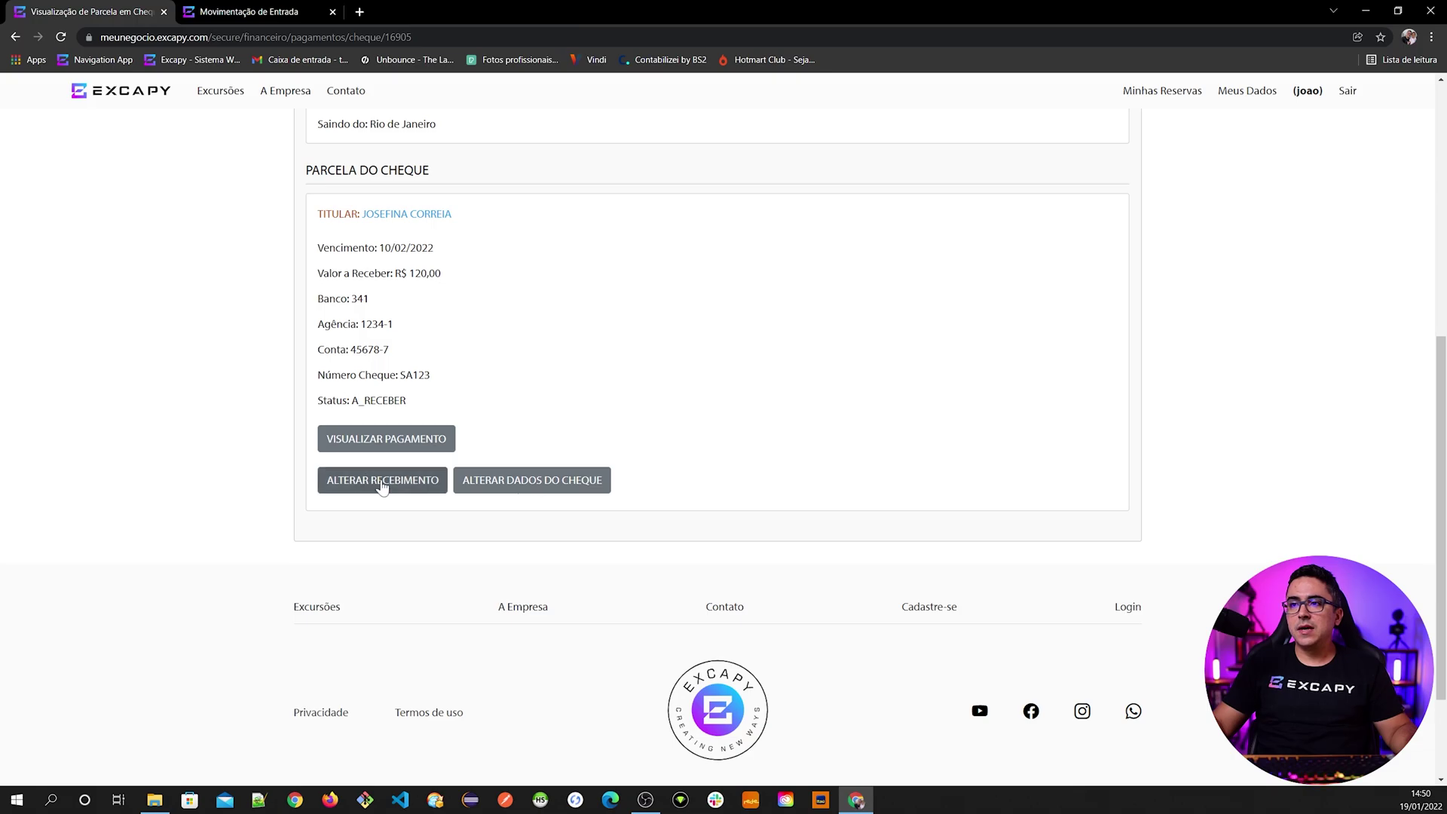
pyautogui.click(366, 486)
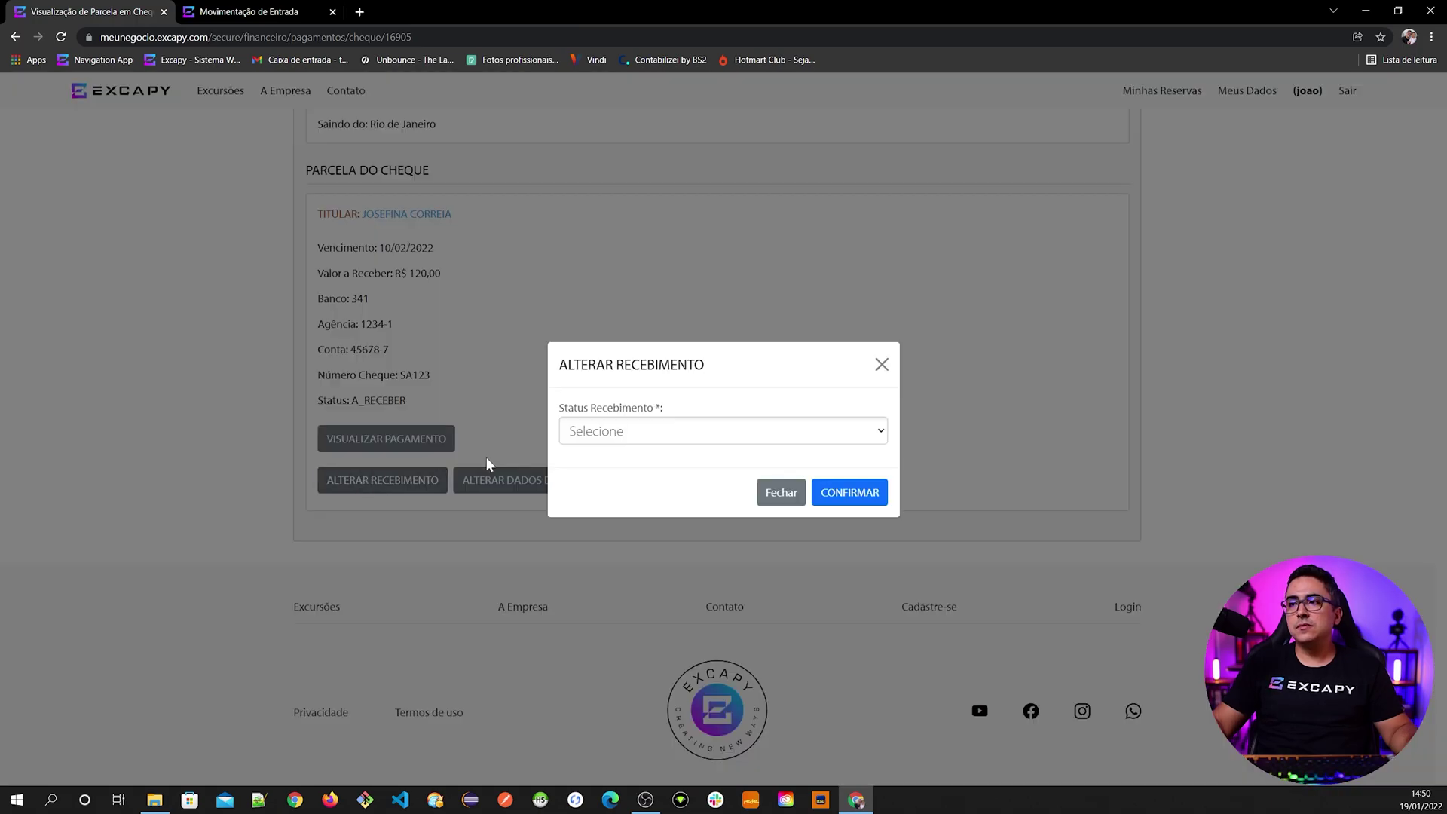
pyautogui.click(593, 441)
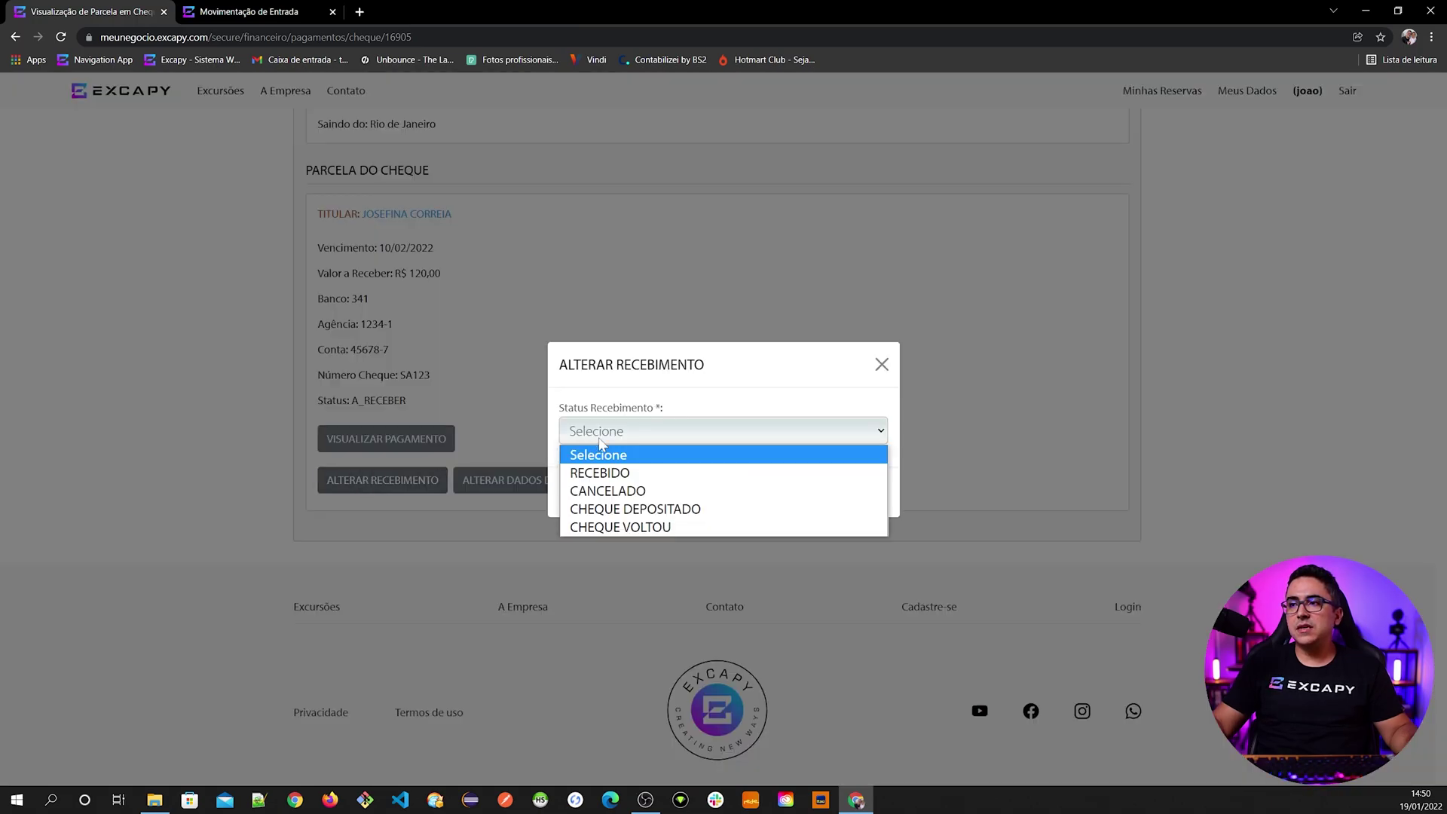
pyautogui.click(625, 510)
pyautogui.click(663, 430)
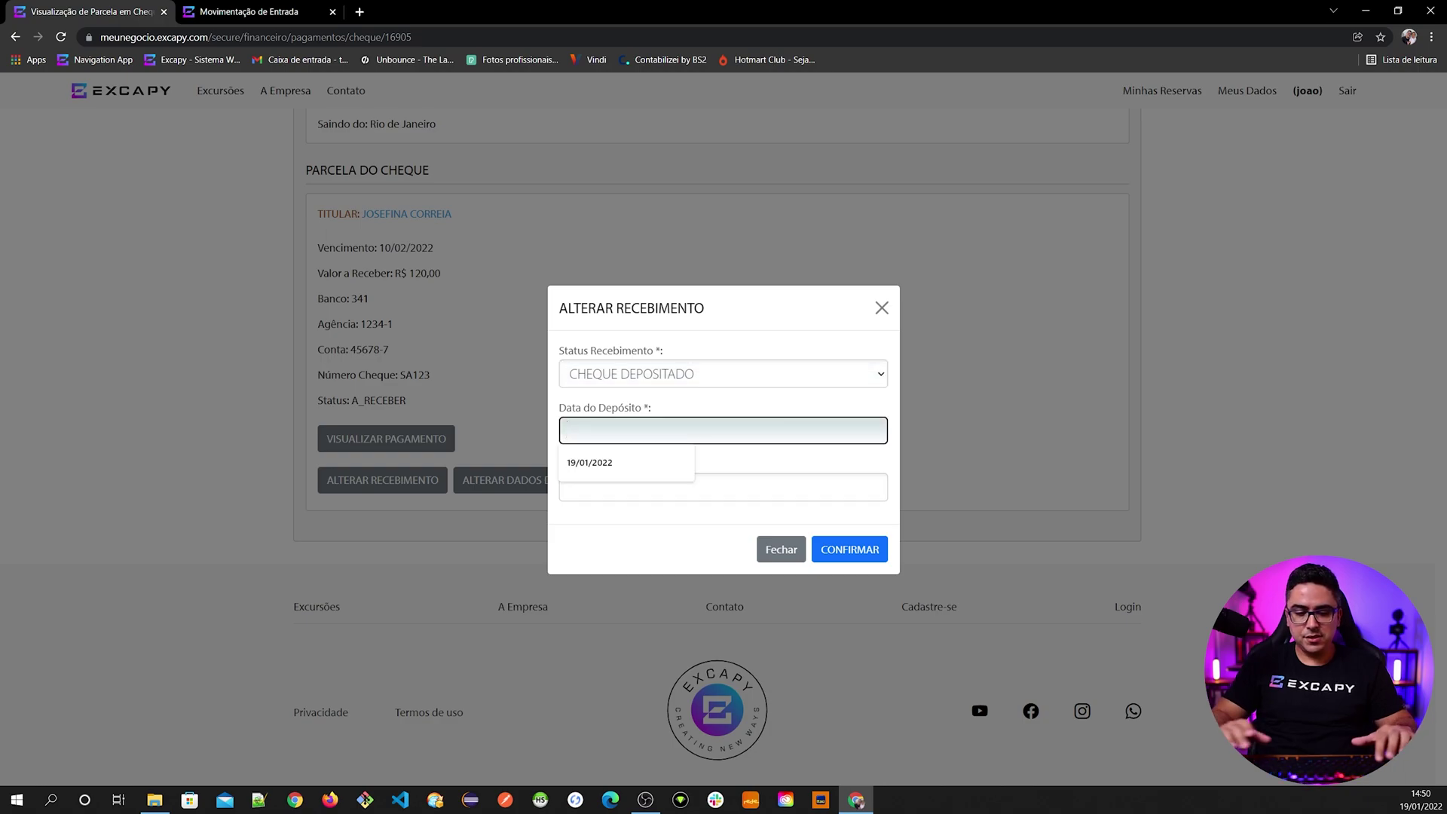
pyautogui.write('19/01/2022')
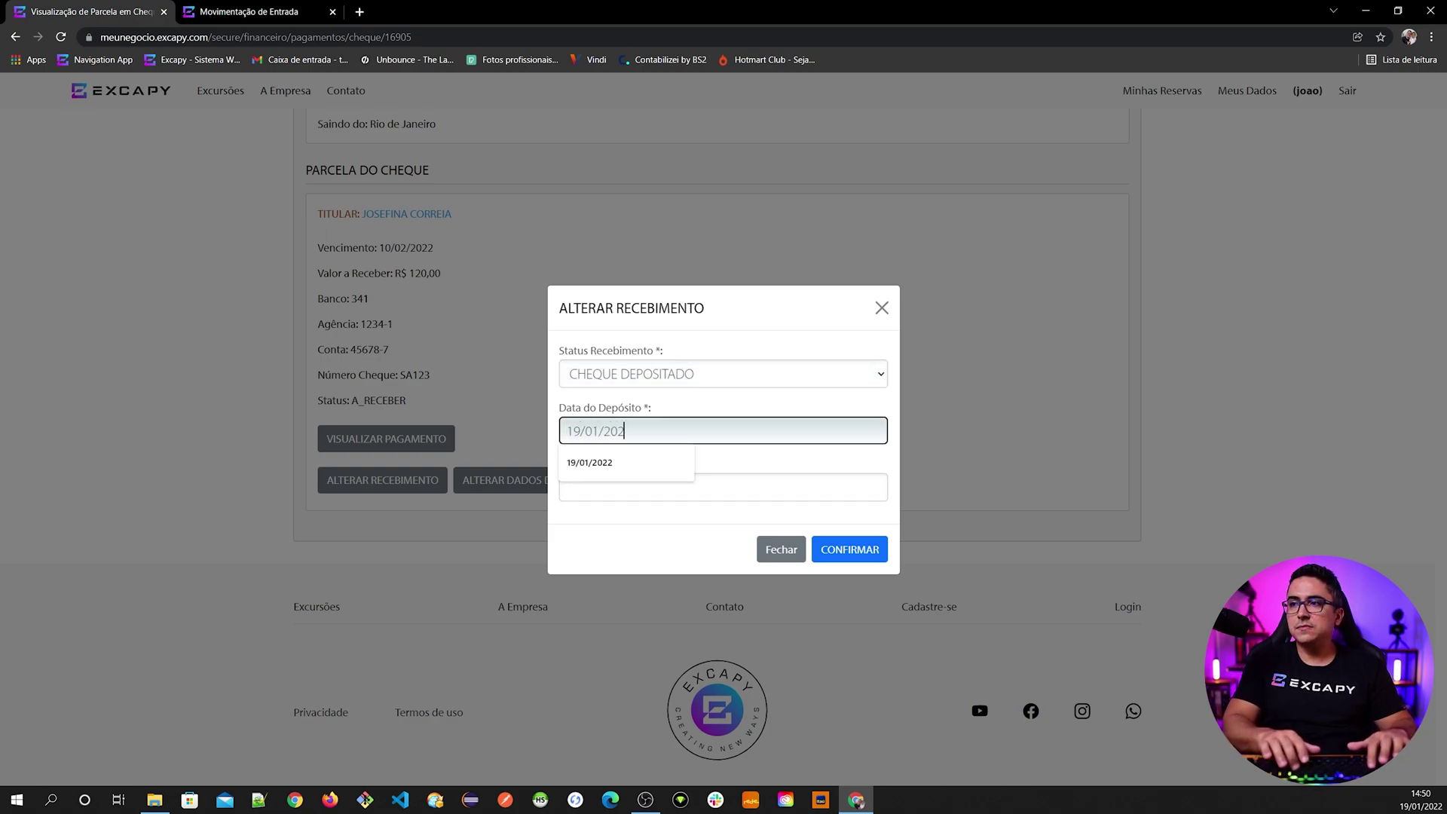
pyautogui.press('Tab')
pyautogui.write('341')
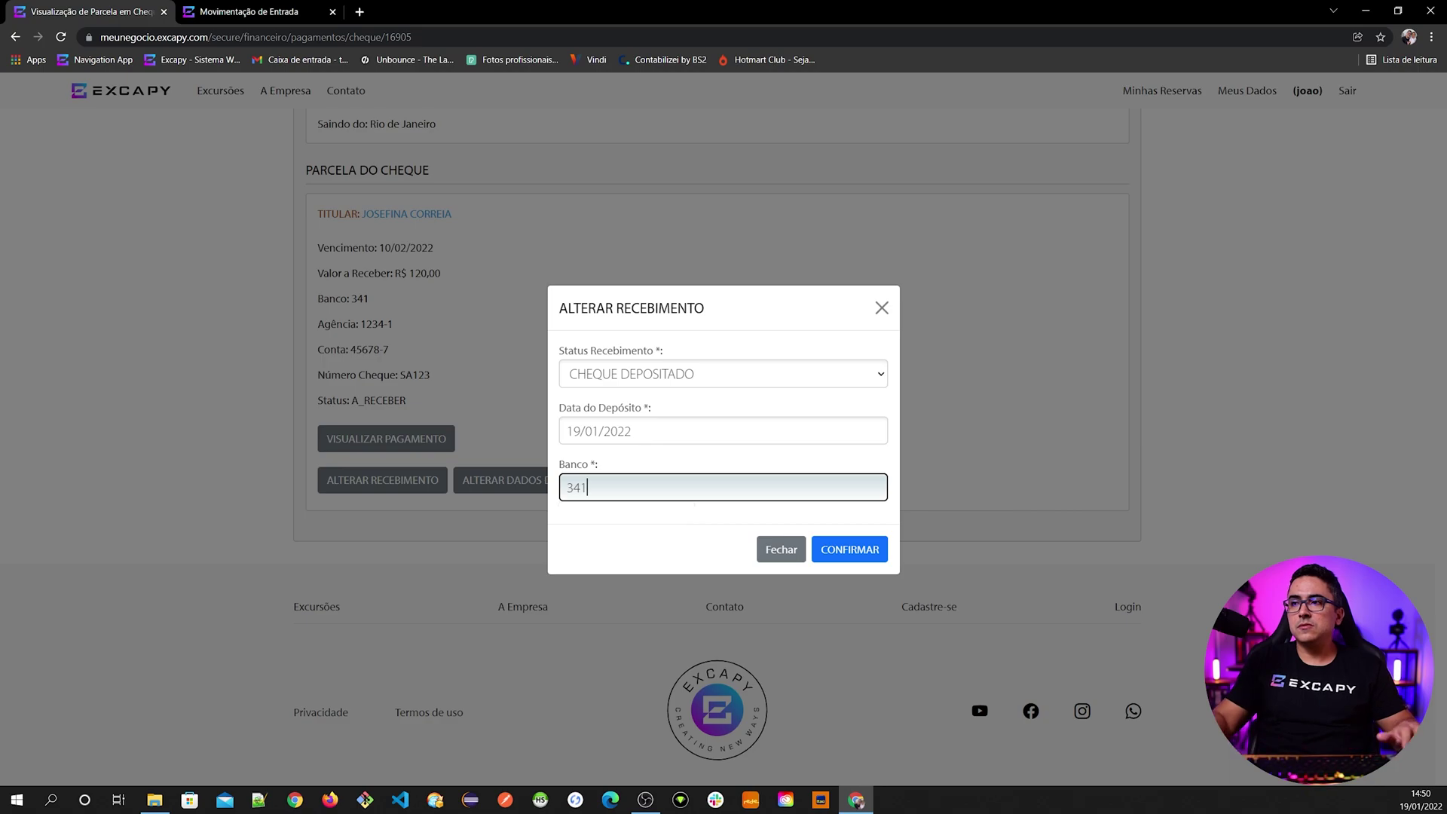
pyautogui.click(845, 554)
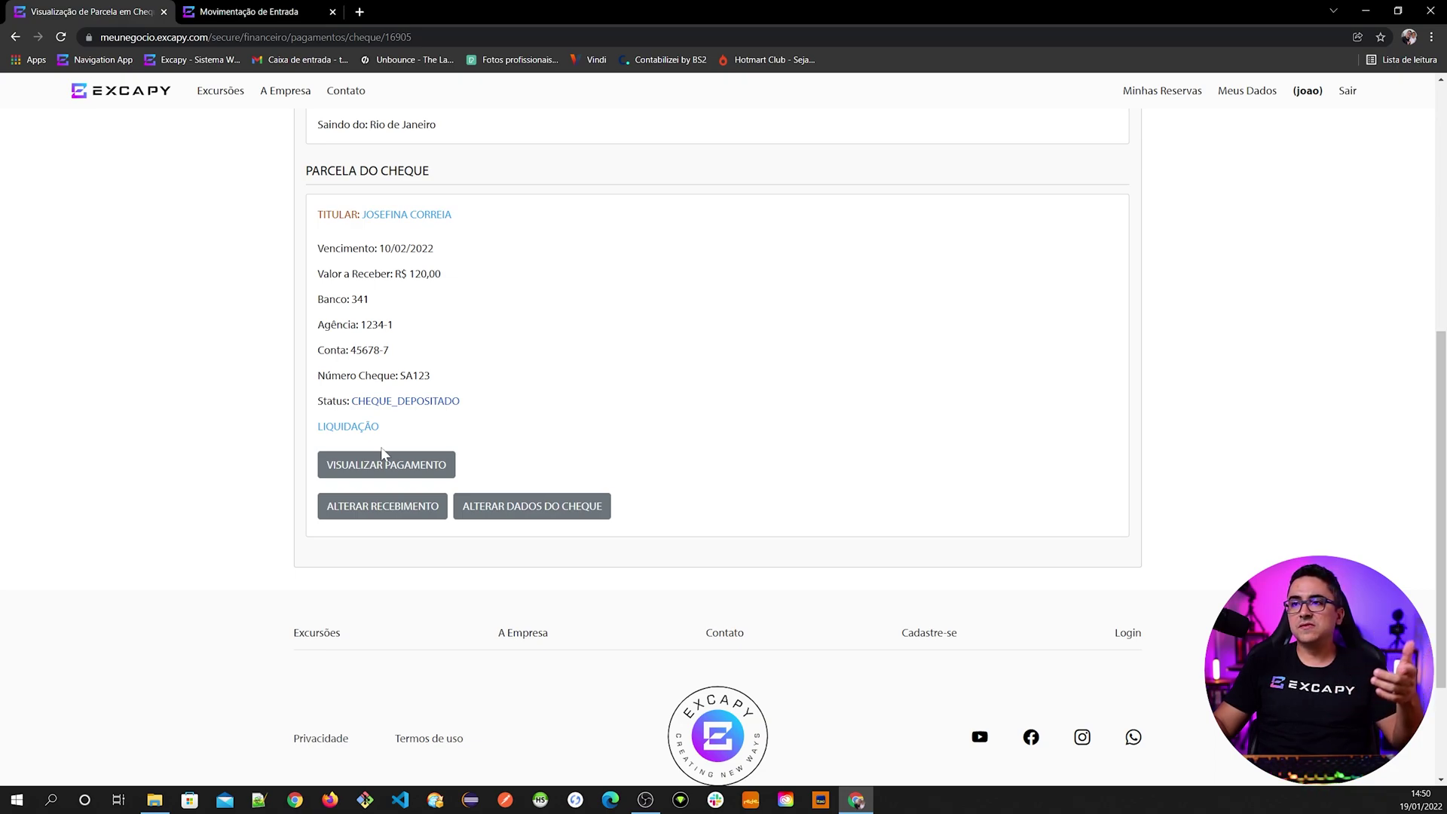
# - Change cheque SA123's receipt status to RECEBIDO
pyautogui.click(377, 509)
pyautogui.click(588, 433)
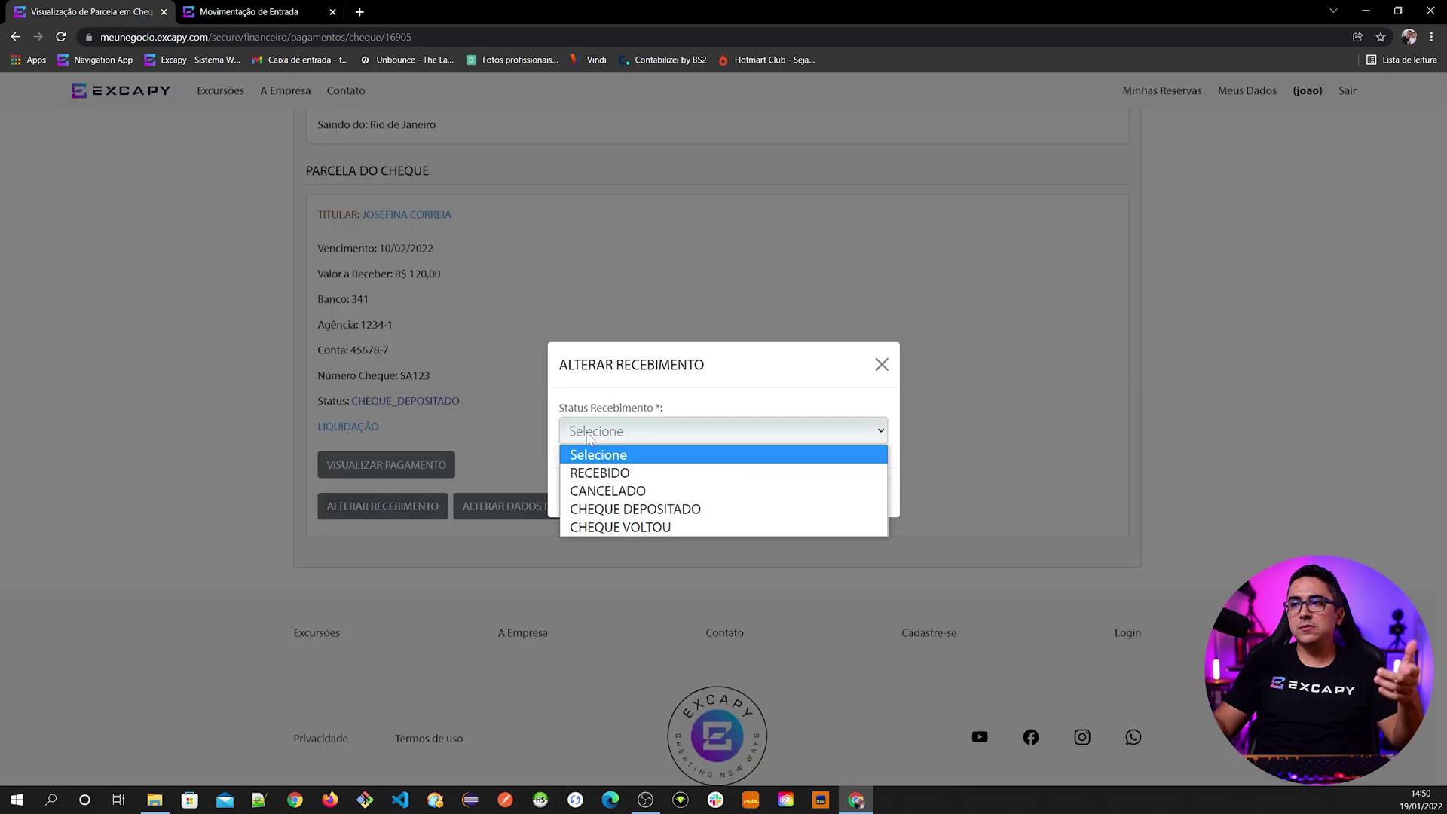
pyautogui.click(603, 473)
pyautogui.click(850, 495)
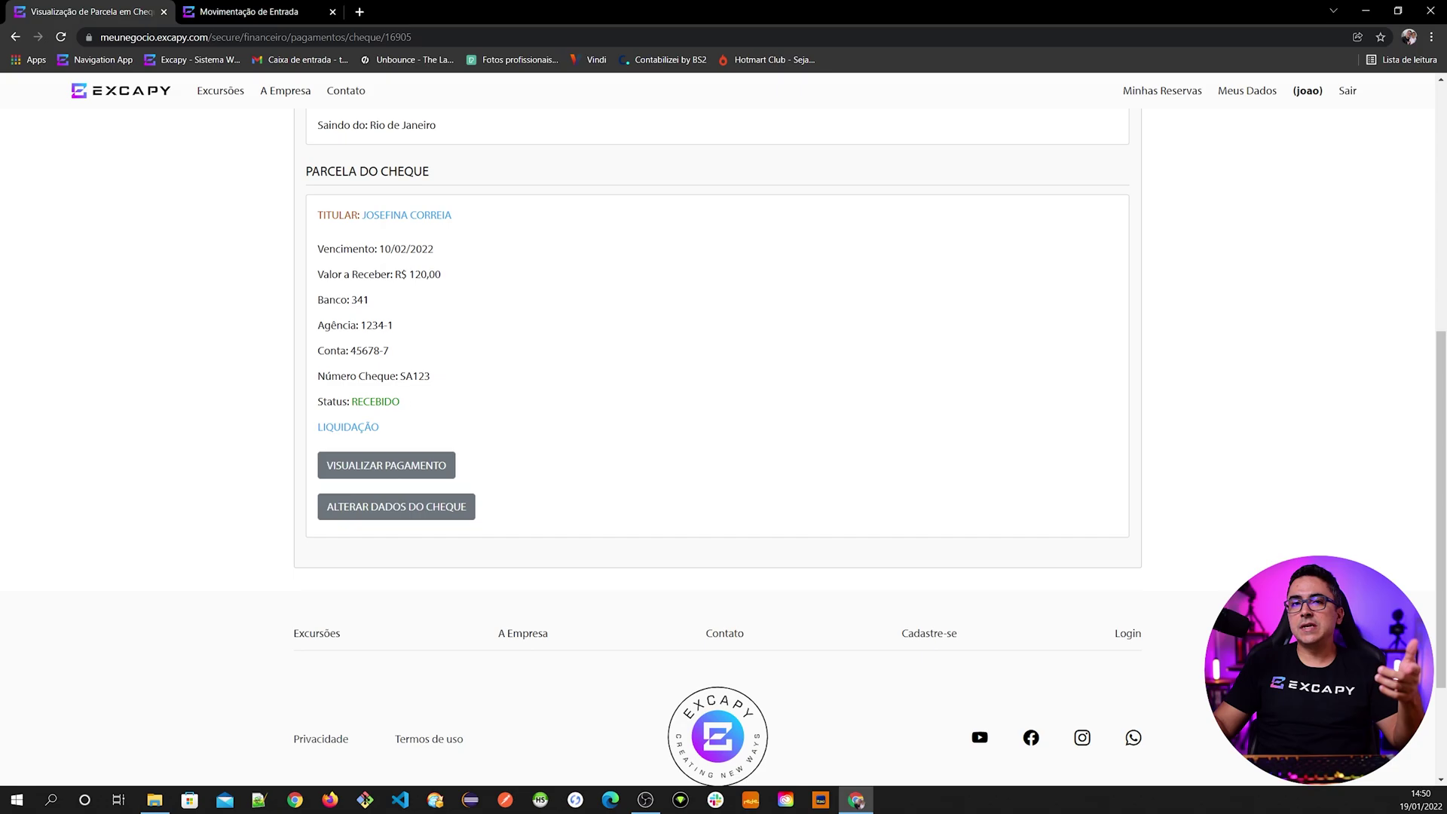
pyautogui.scroll(1, 430, 462)
pyautogui.click(435, 543)
pyautogui.scroll(-8, 754, 528)
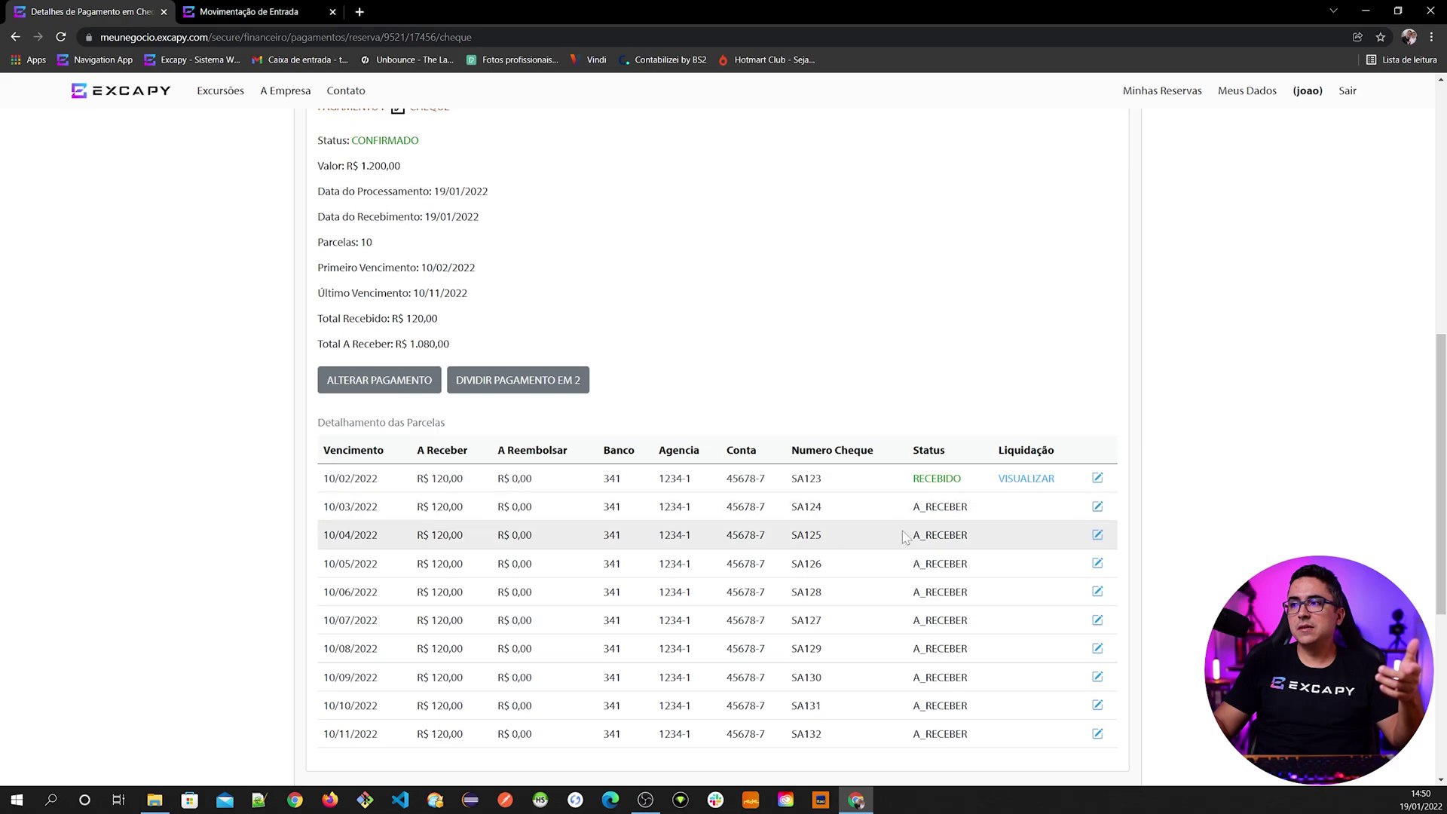
pyautogui.scroll(2, 754, 494)
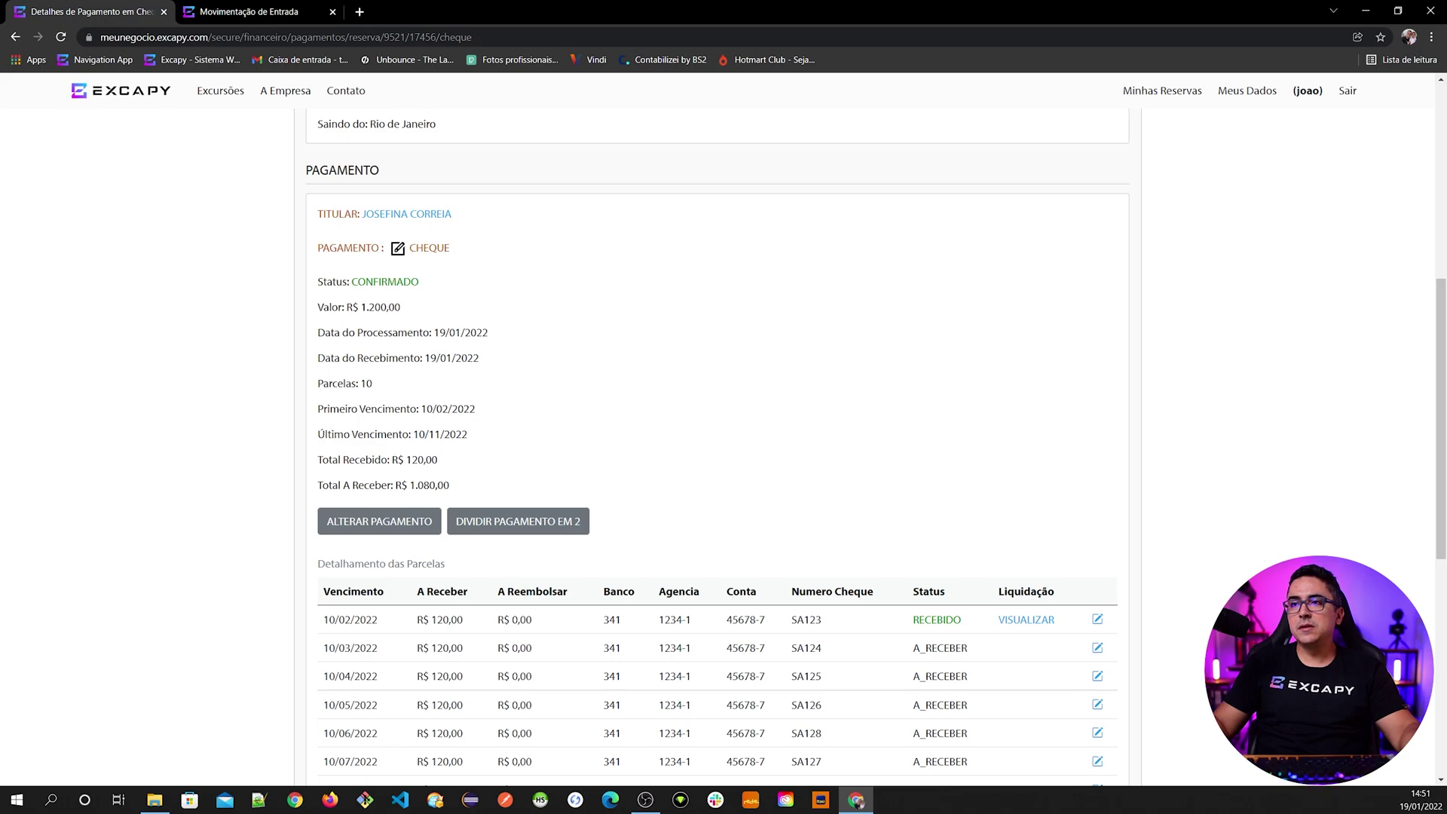
pyautogui.moveTo(317, 459); pyautogui.dragTo(438, 460)
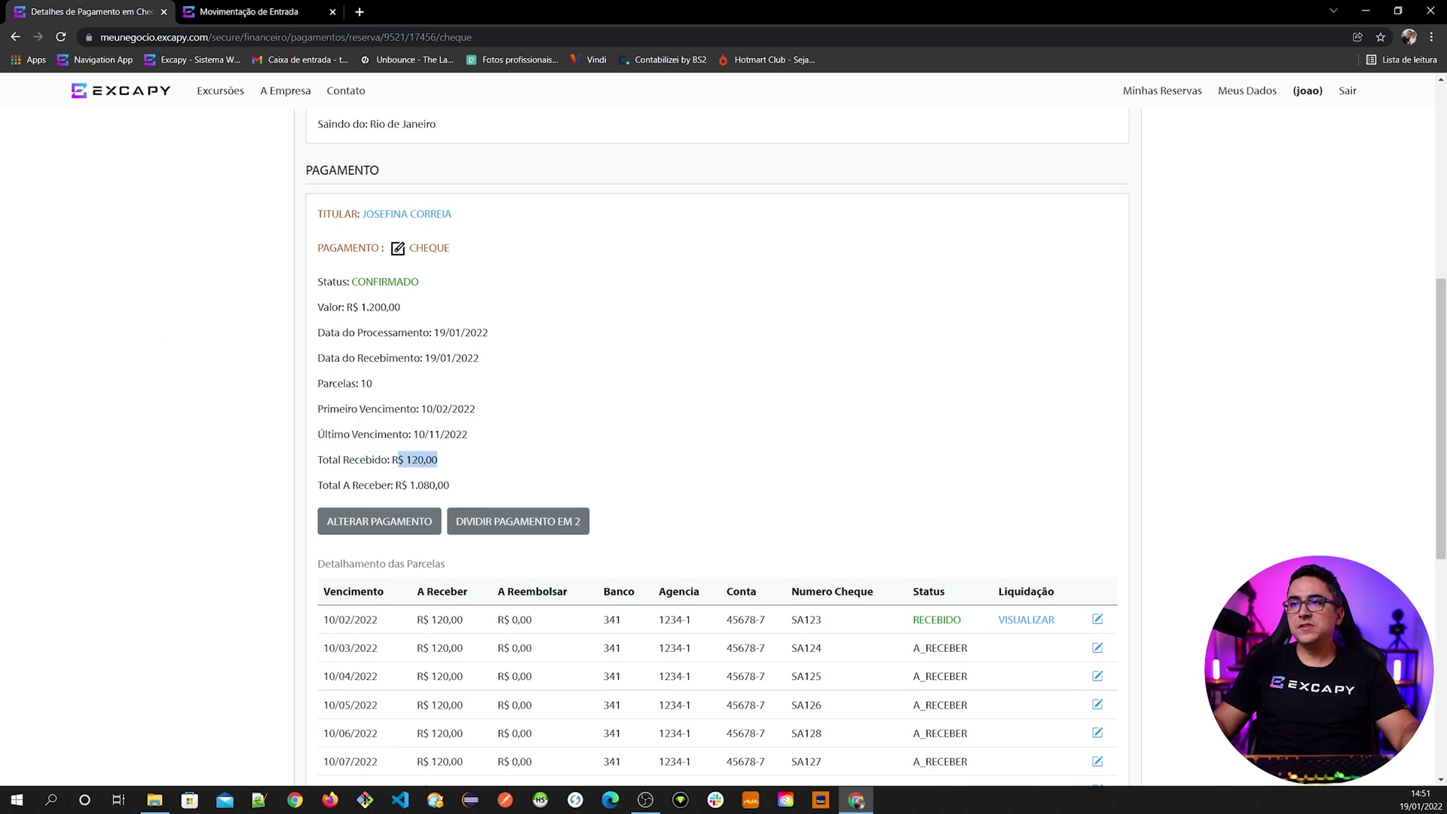
pyautogui.scroll(-1, 322, 420)
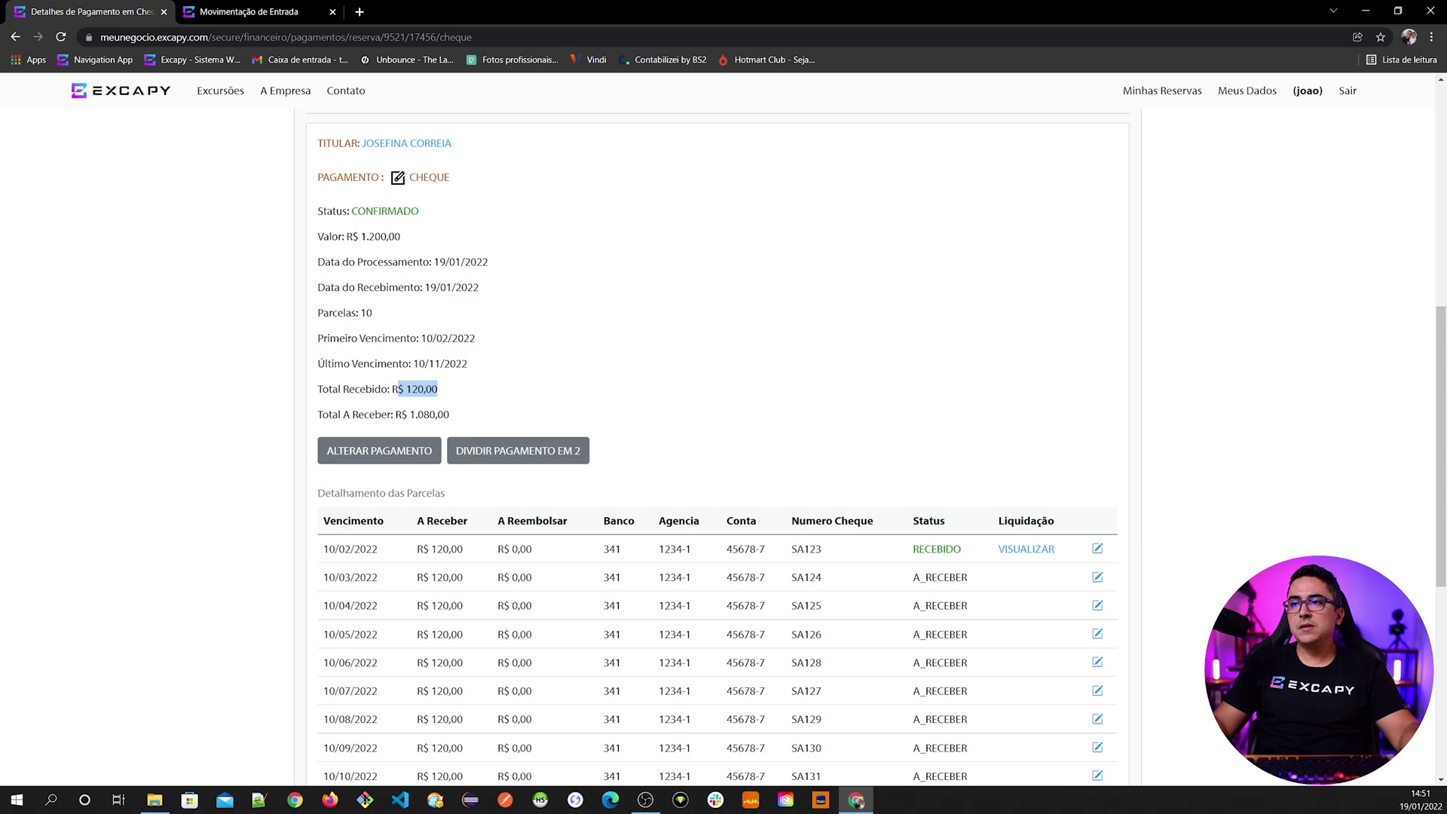
pyautogui.moveTo(401, 414); pyautogui.dragTo(450, 415)
pyautogui.scroll(-2, 646, 573)
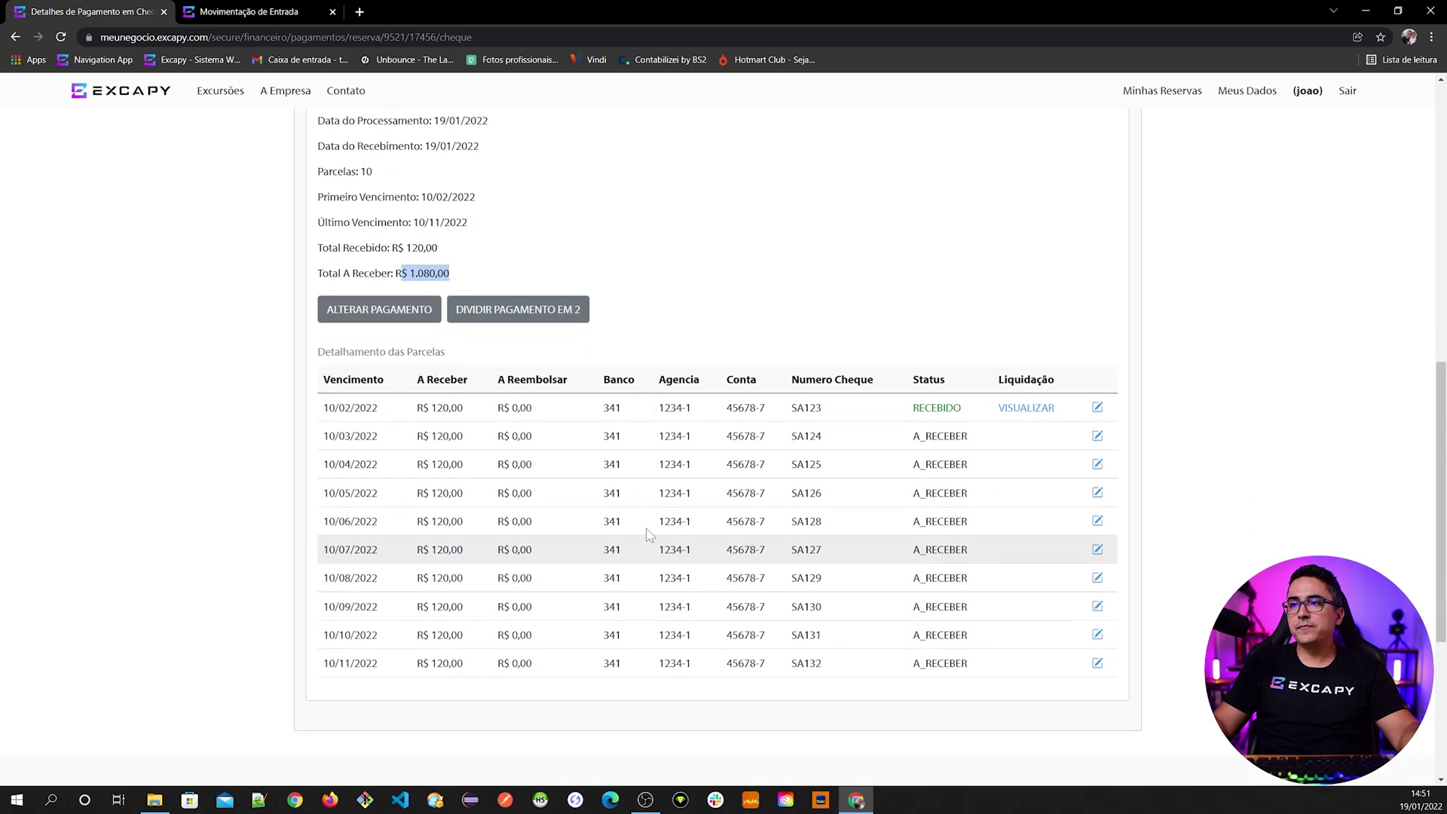
pyautogui.scroll(2, 746, 486)
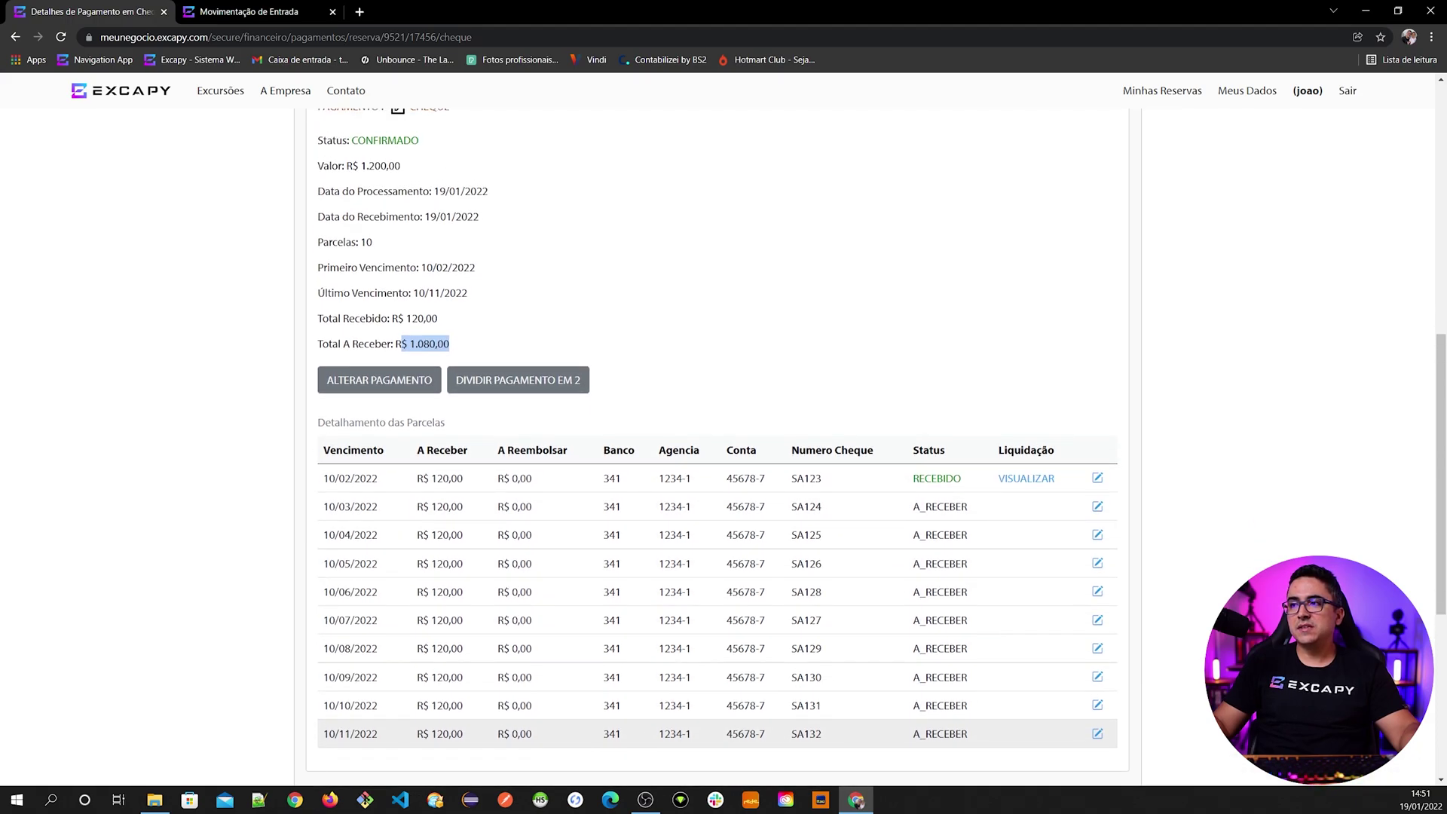
pyautogui.click(746, 486)
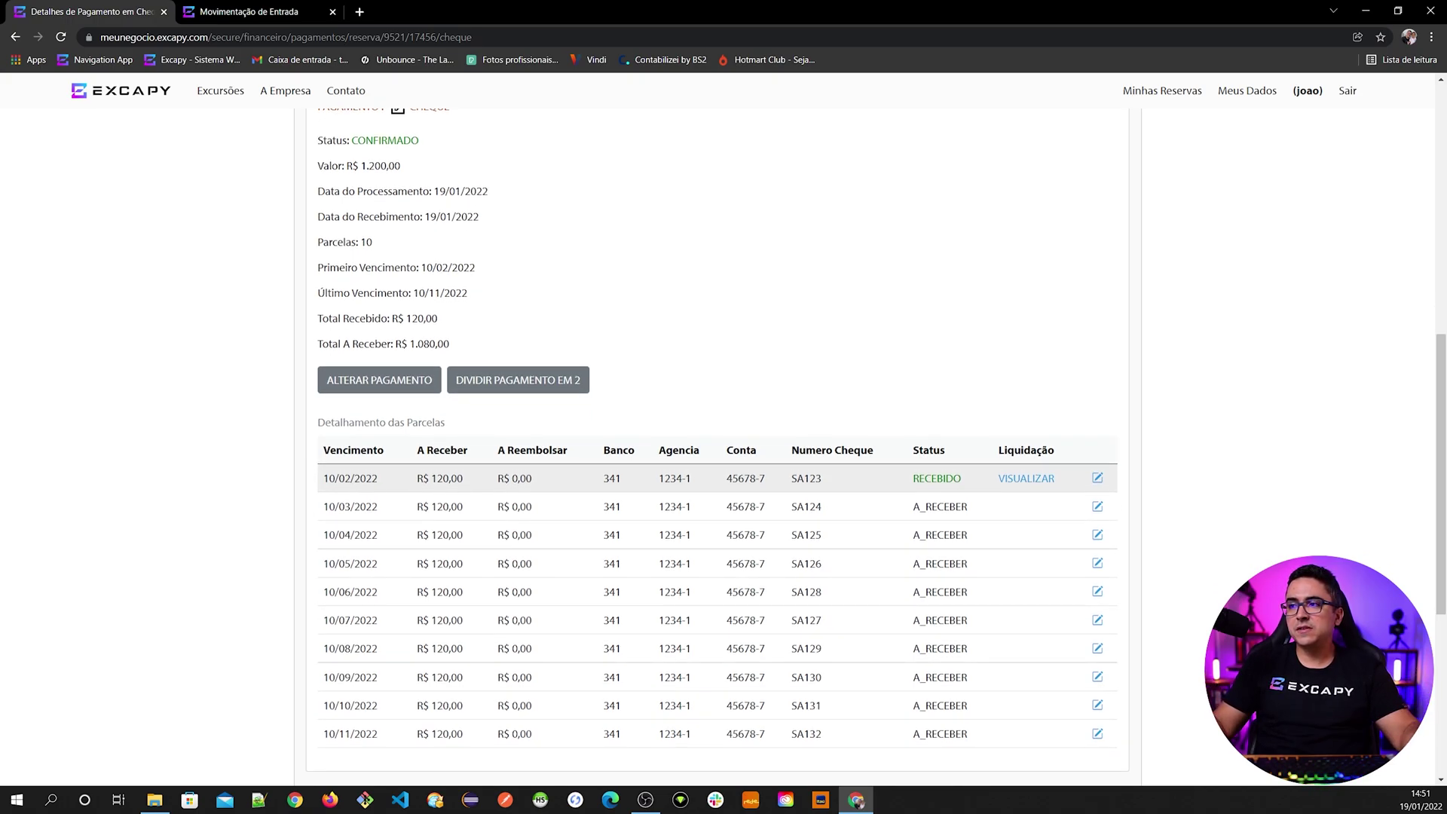
pyautogui.scroll(-2, 465, 521)
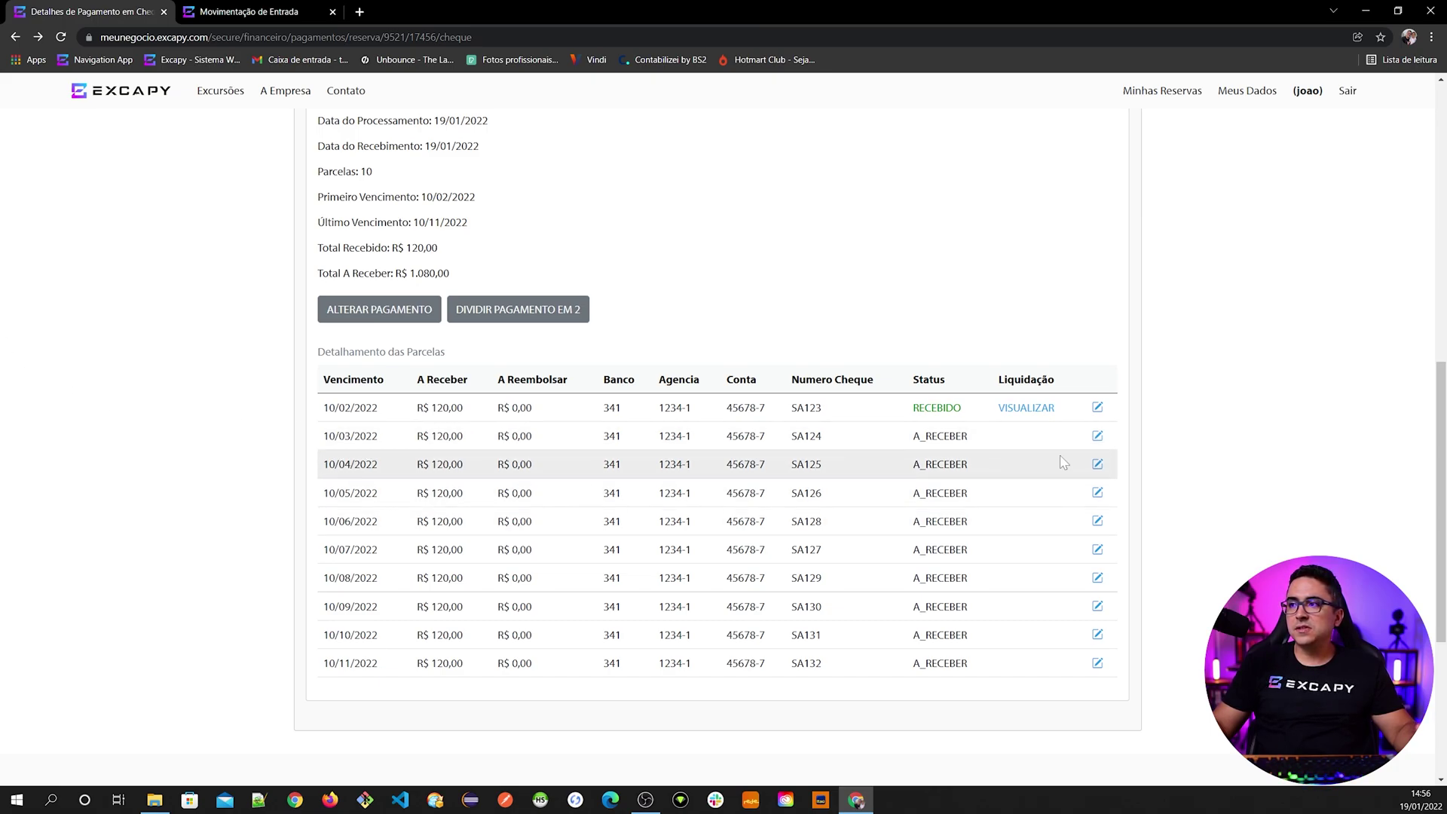
# - Record cheque SA124 (due 10/03/2022) as CHEQUE DEPOSITADO on 19/01/2022 at bank 341
pyautogui.click(1097, 435)
pyautogui.scroll(-8, 534, 523)
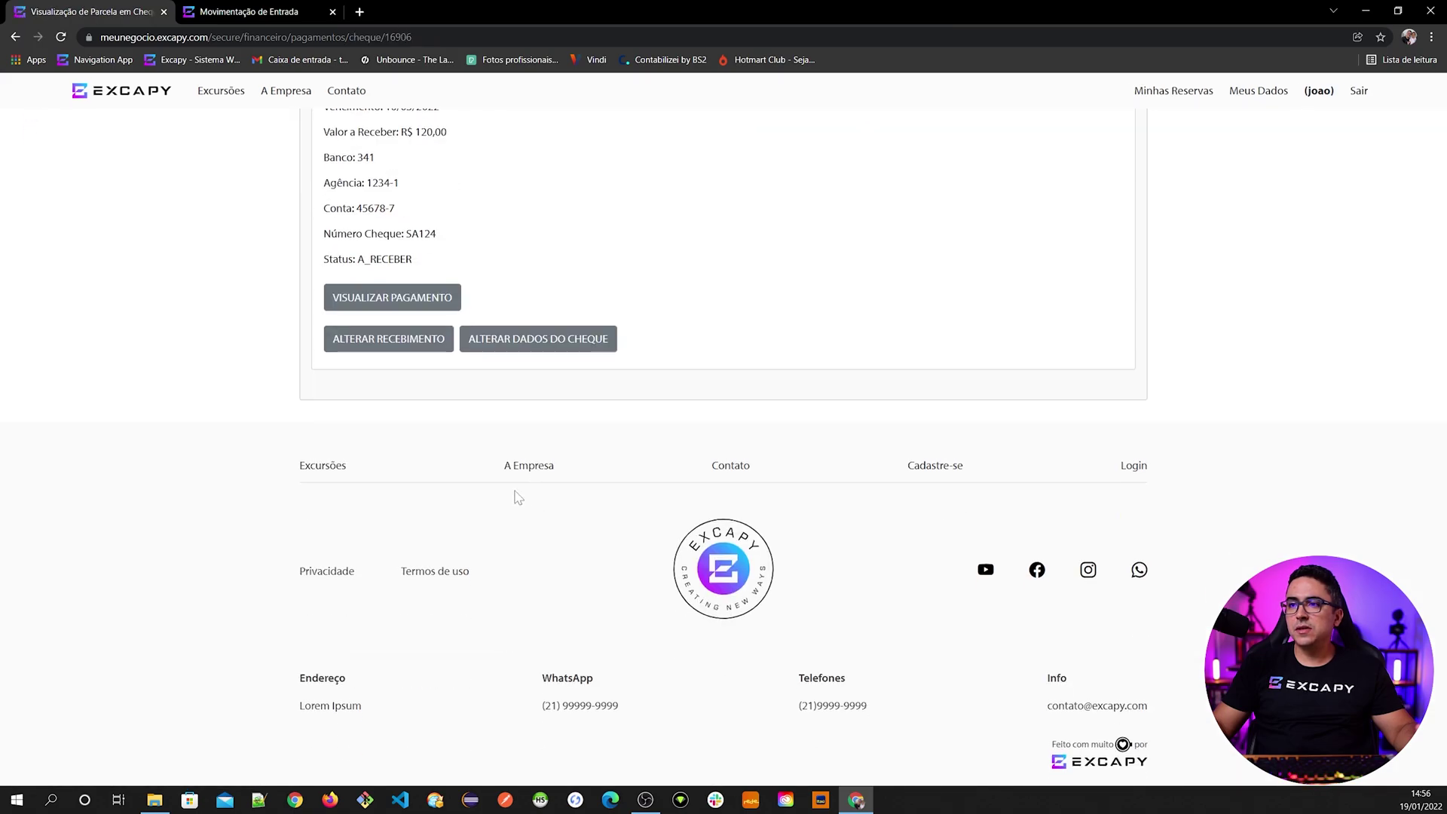
pyautogui.click(421, 351)
pyautogui.click(584, 429)
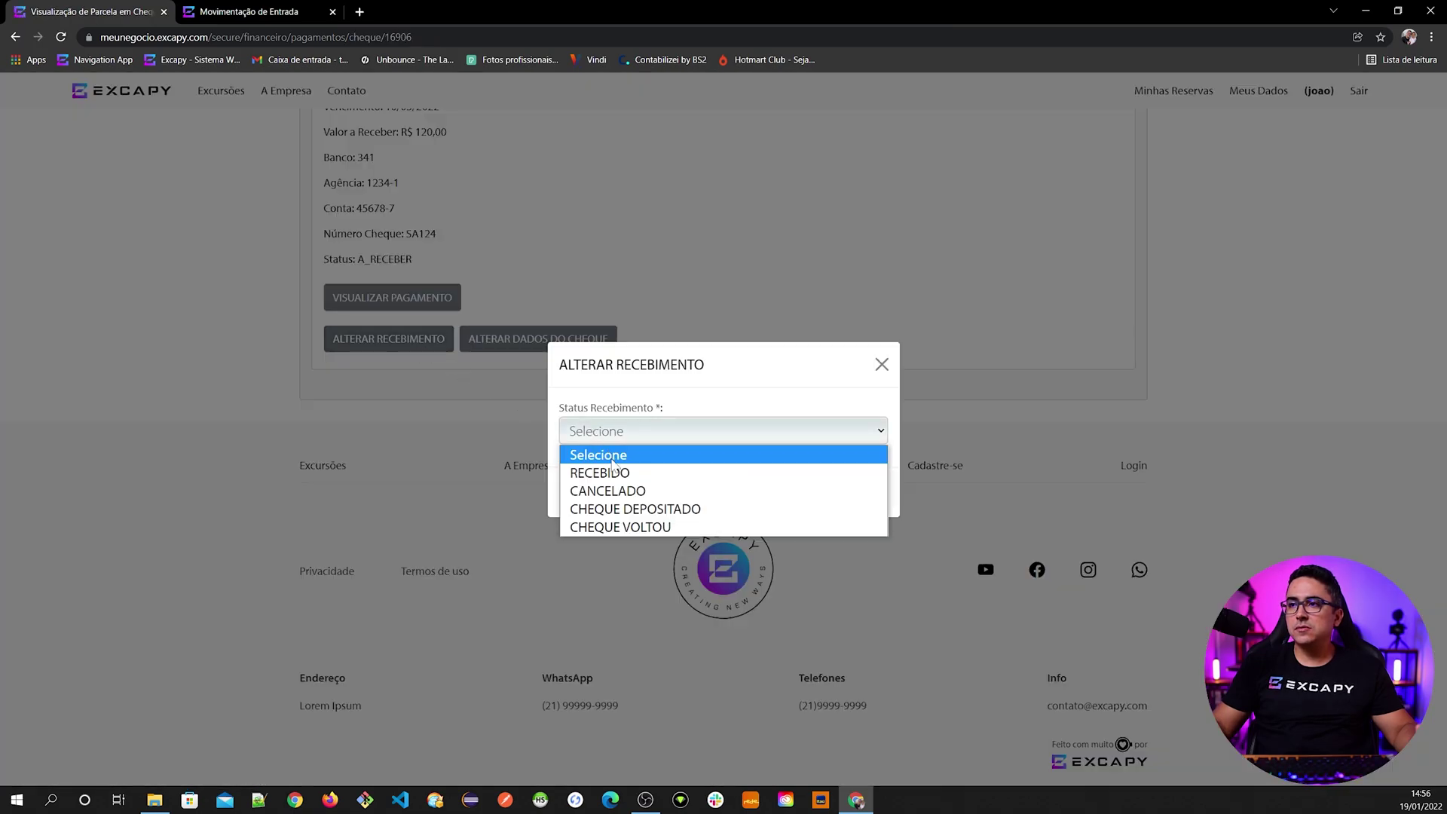
pyautogui.click(621, 507)
pyautogui.click(618, 430)
pyautogui.write('19/01/2022')
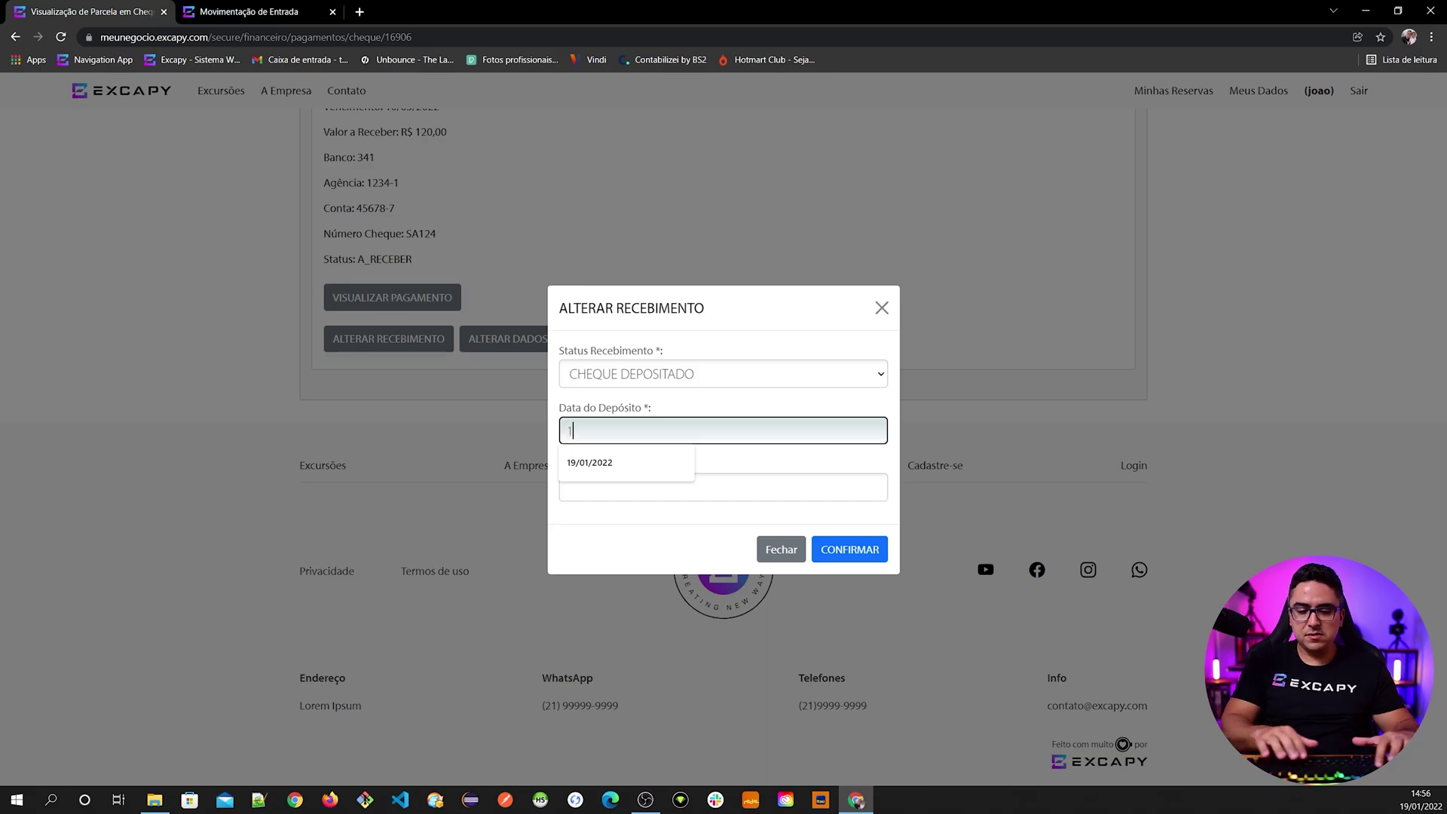
pyautogui.press('Tab')
pyautogui.write('341')
pyautogui.click(850, 550)
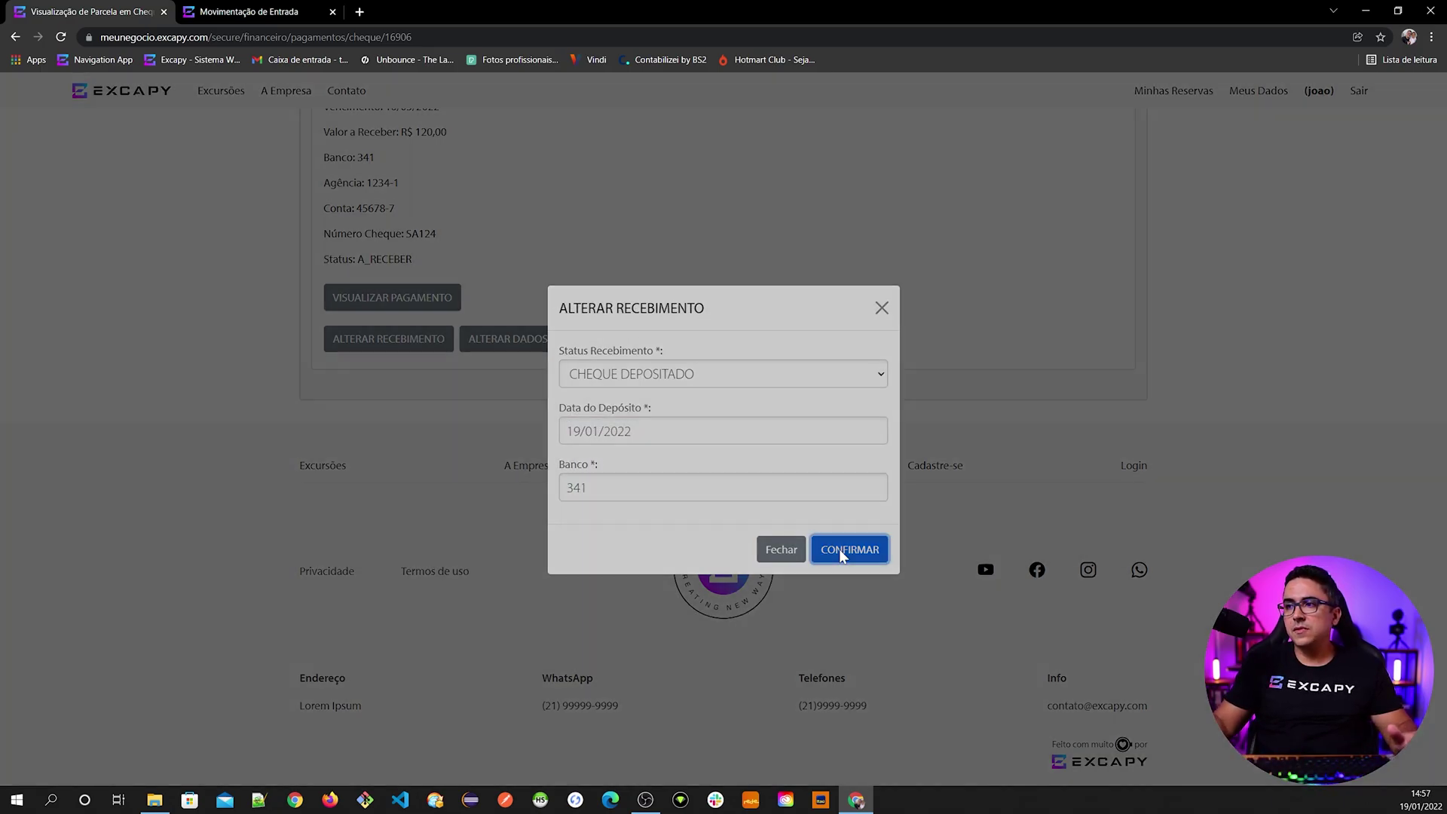
# - Change cheque SA124's receipt status to CHEQUE VOLTOU, a bounced cheque
pyautogui.scroll(3, 708, 373)
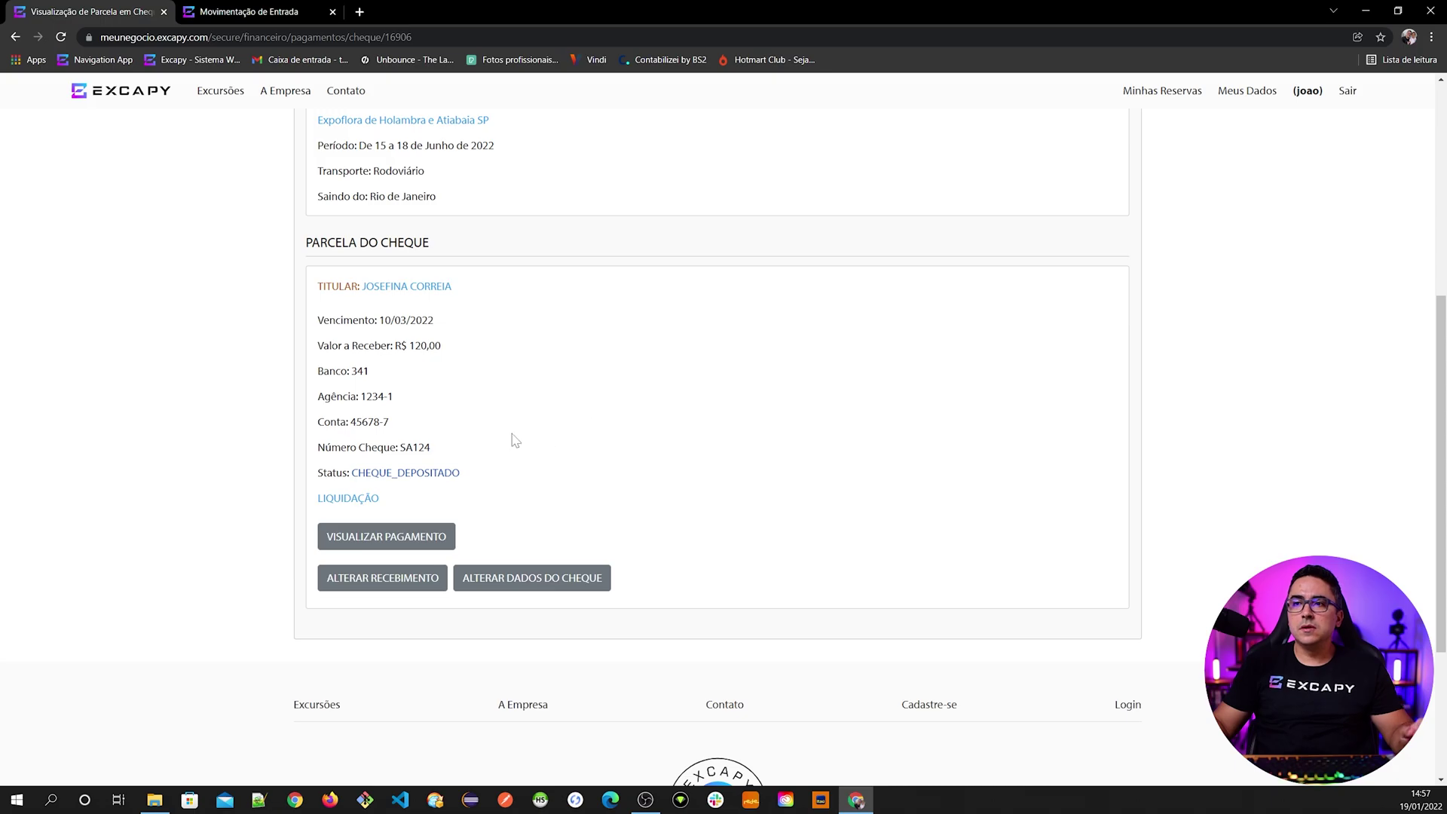
pyautogui.moveTo(351, 472); pyautogui.dragTo(460, 472)
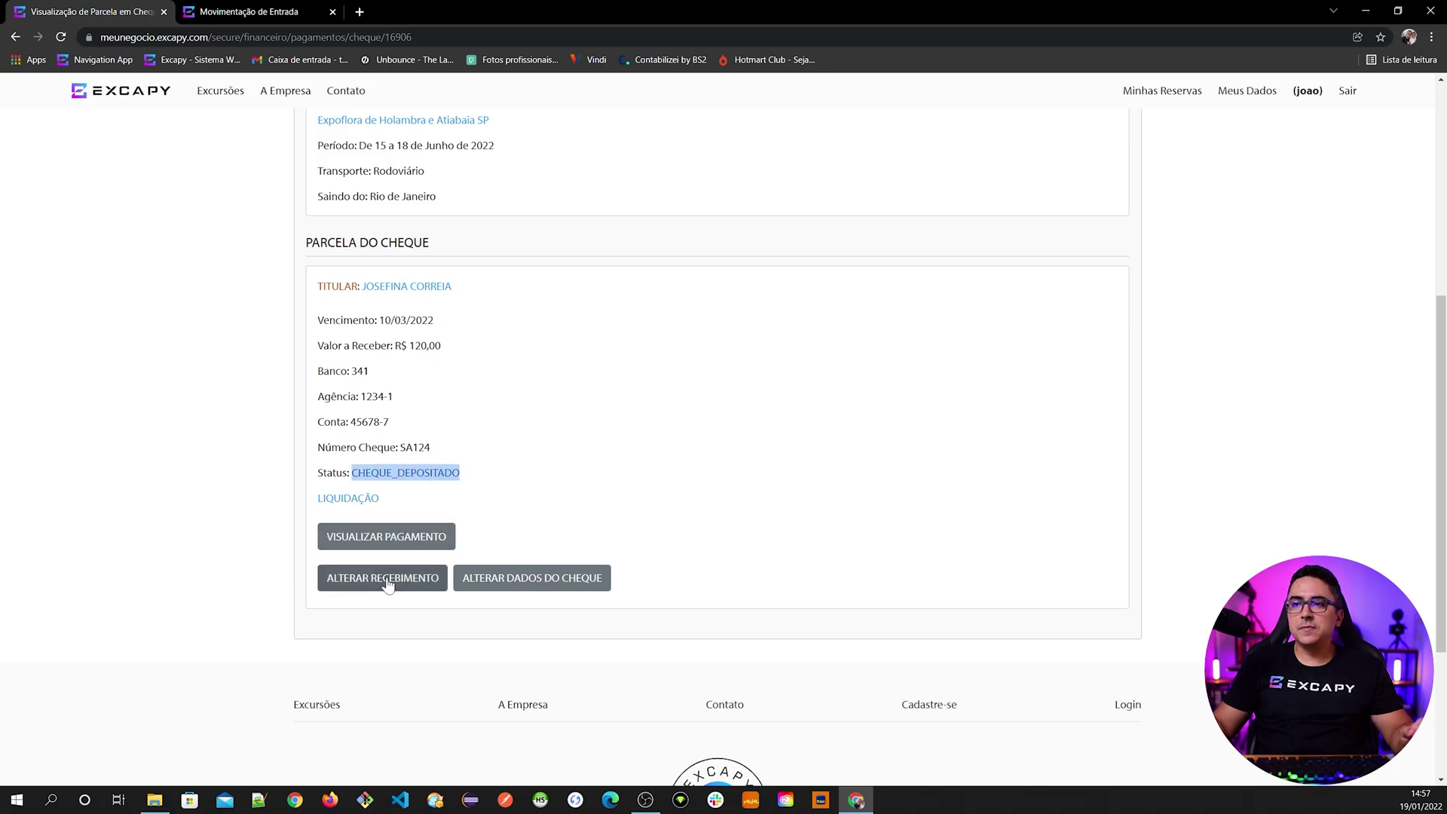
pyautogui.click(388, 582)
pyautogui.click(617, 433)
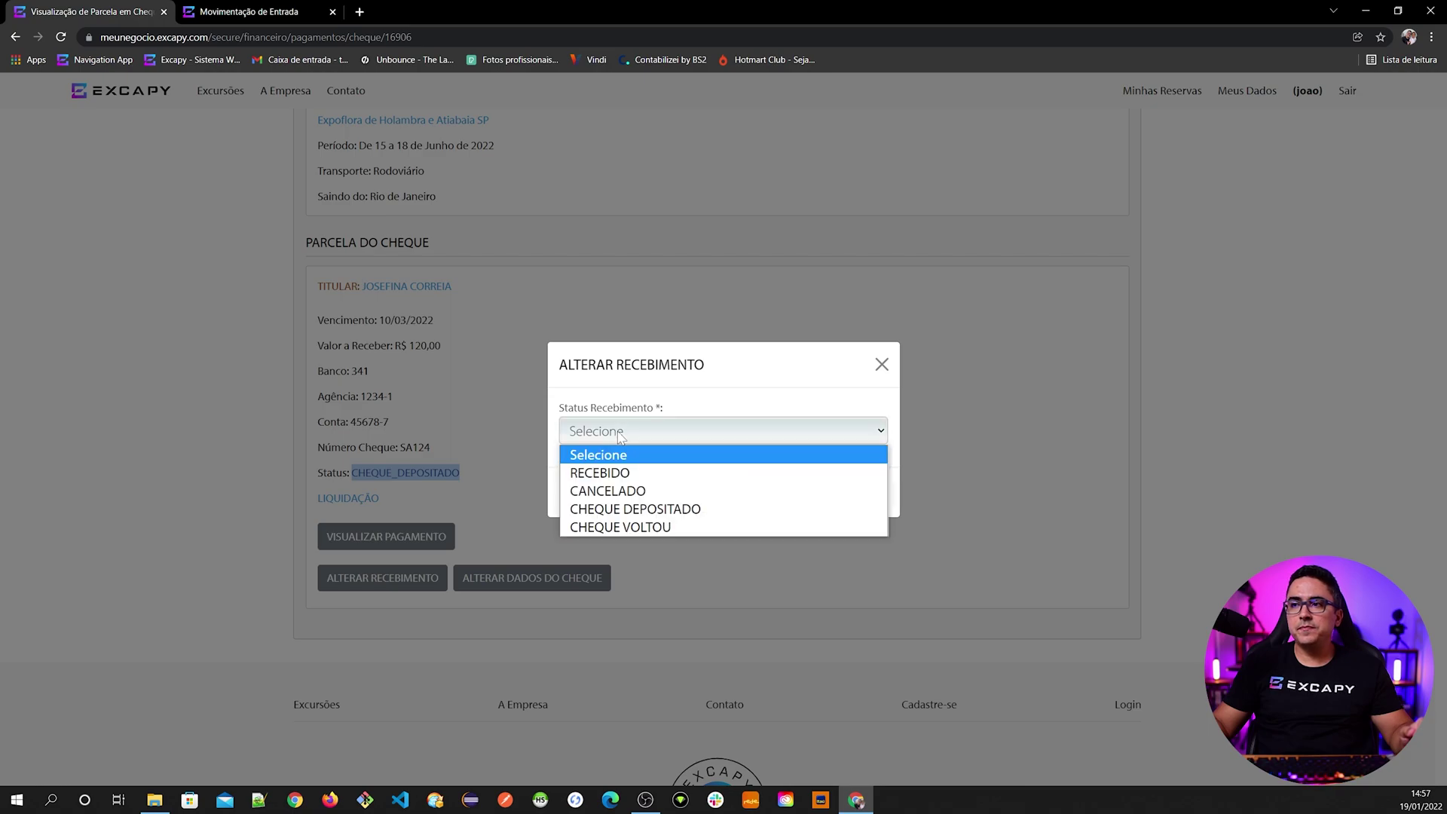
pyautogui.click(609, 527)
pyautogui.click(861, 494)
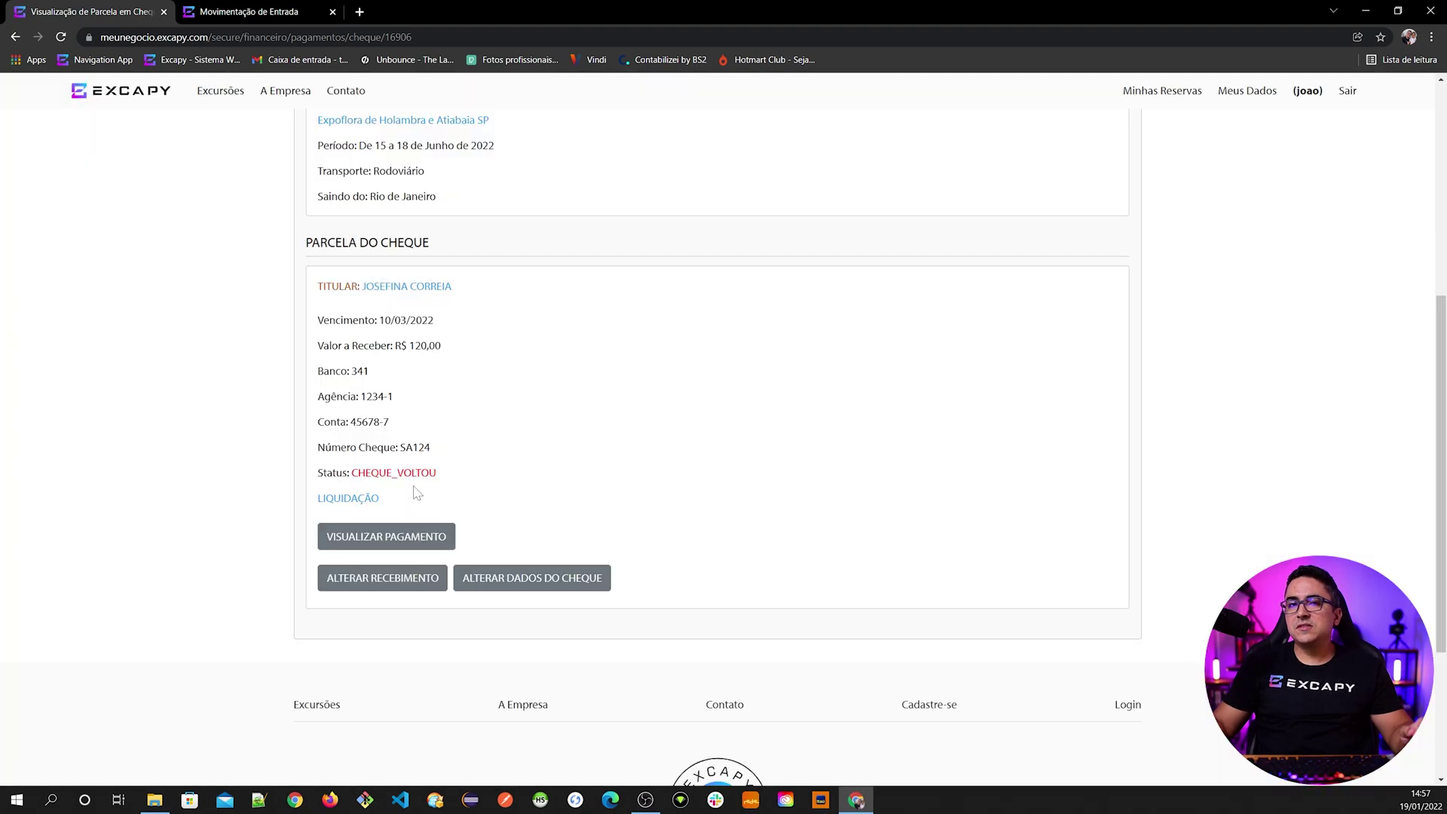
pyautogui.click(362, 540)
pyautogui.scroll(-8, 577, 577)
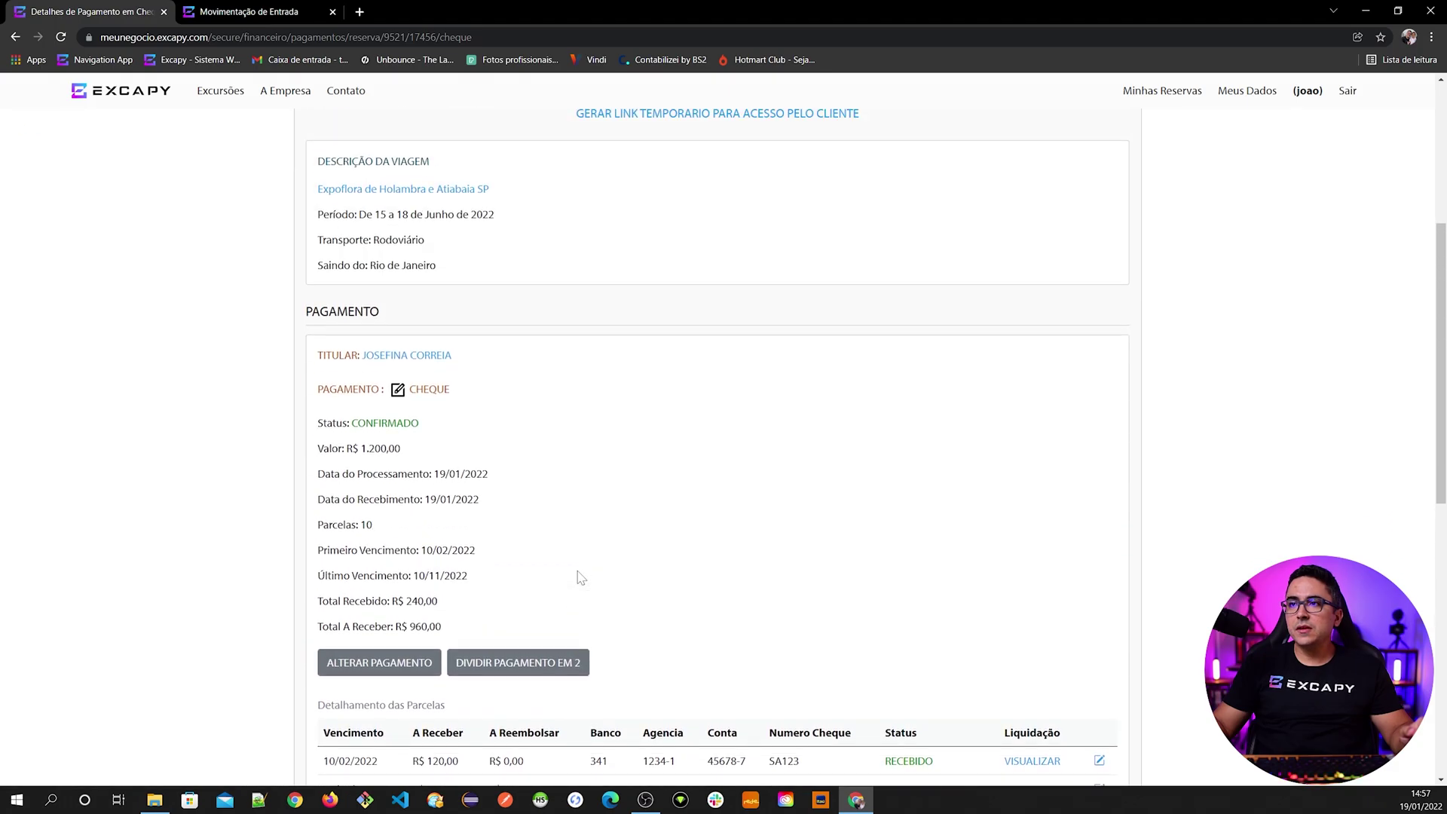
pyautogui.scroll(3, 558, 520)
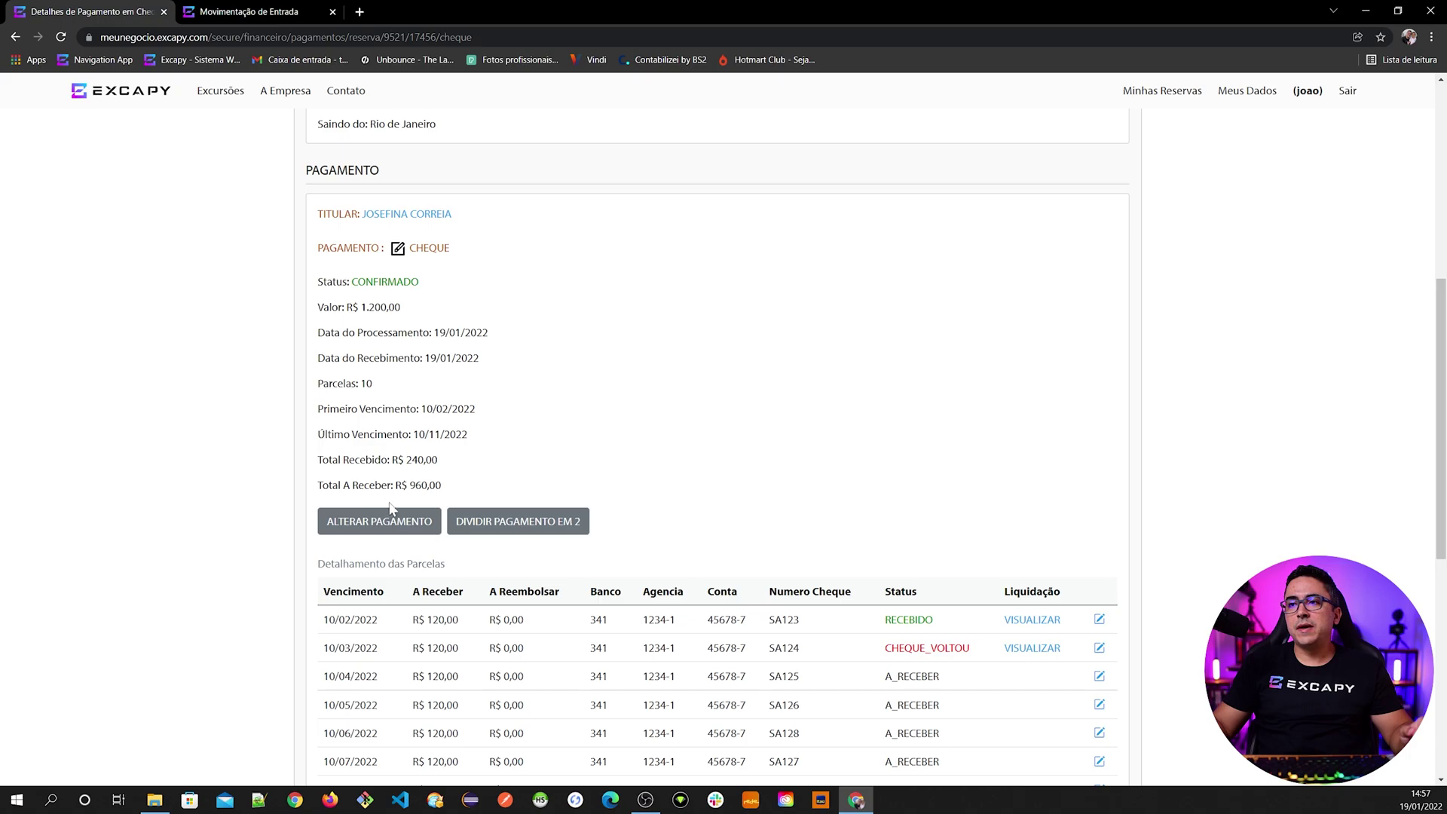
pyautogui.click(365, 531)
pyautogui.click(453, 383)
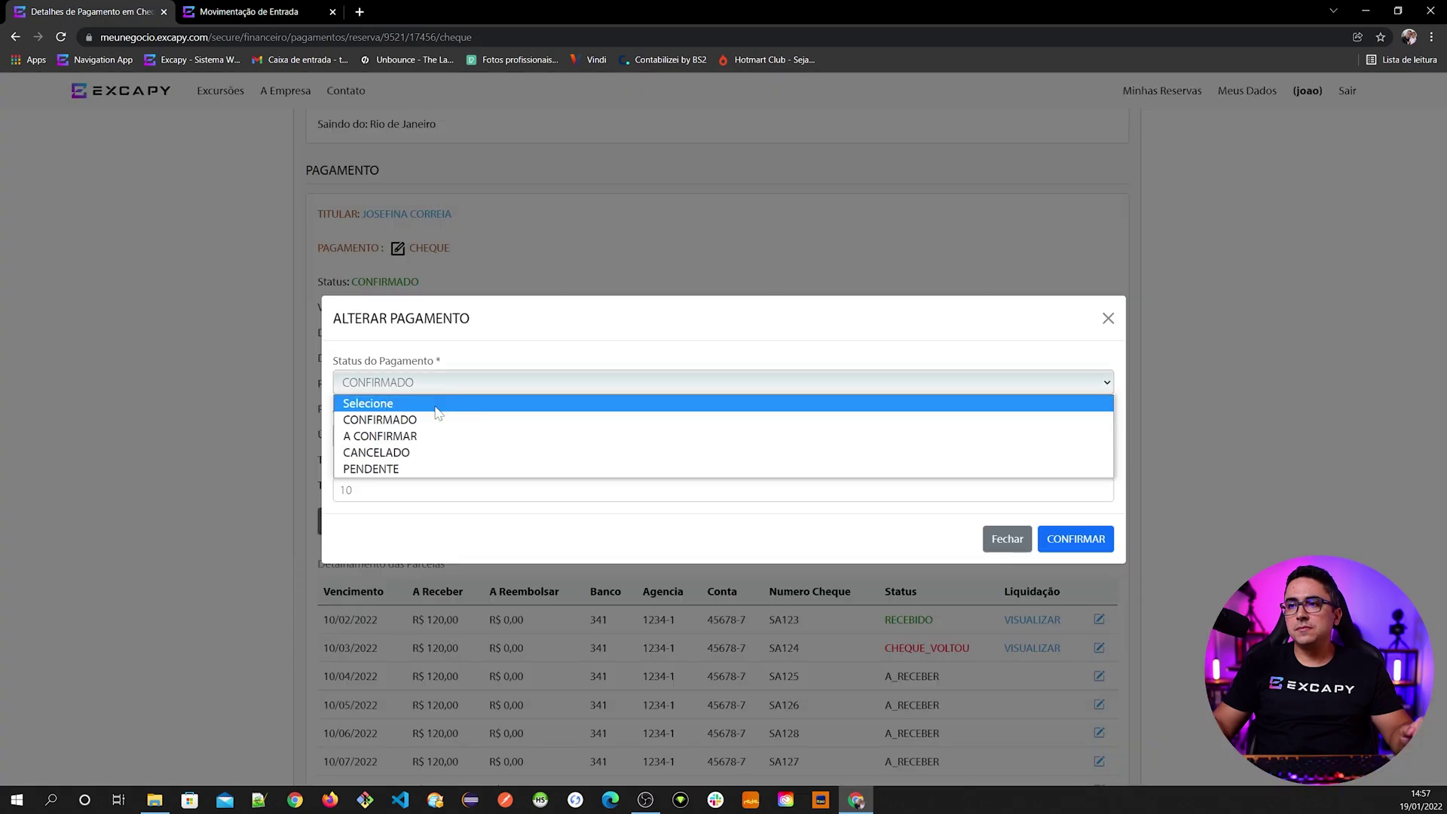
pyautogui.click(401, 471)
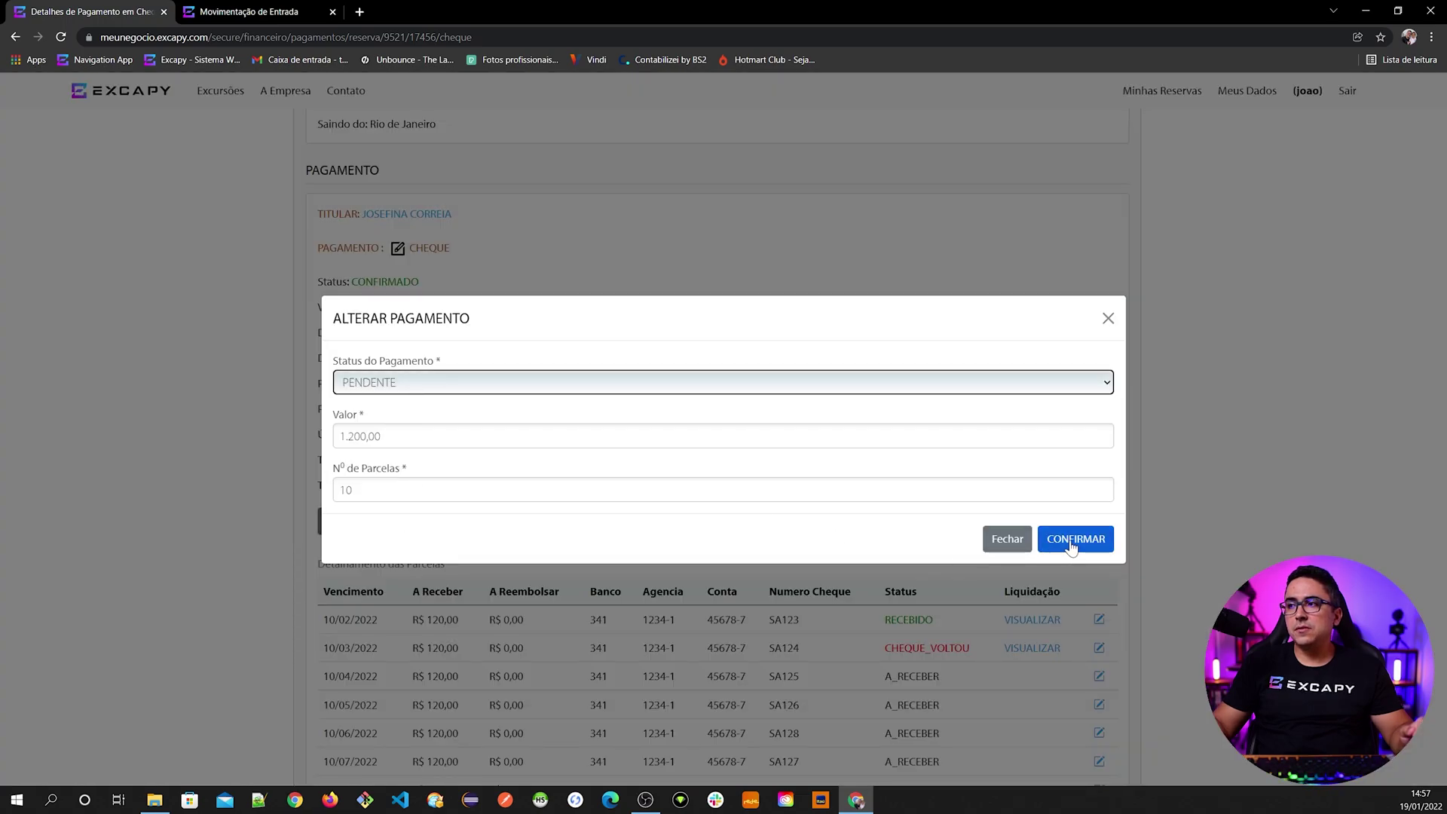
pyautogui.click(1071, 539)
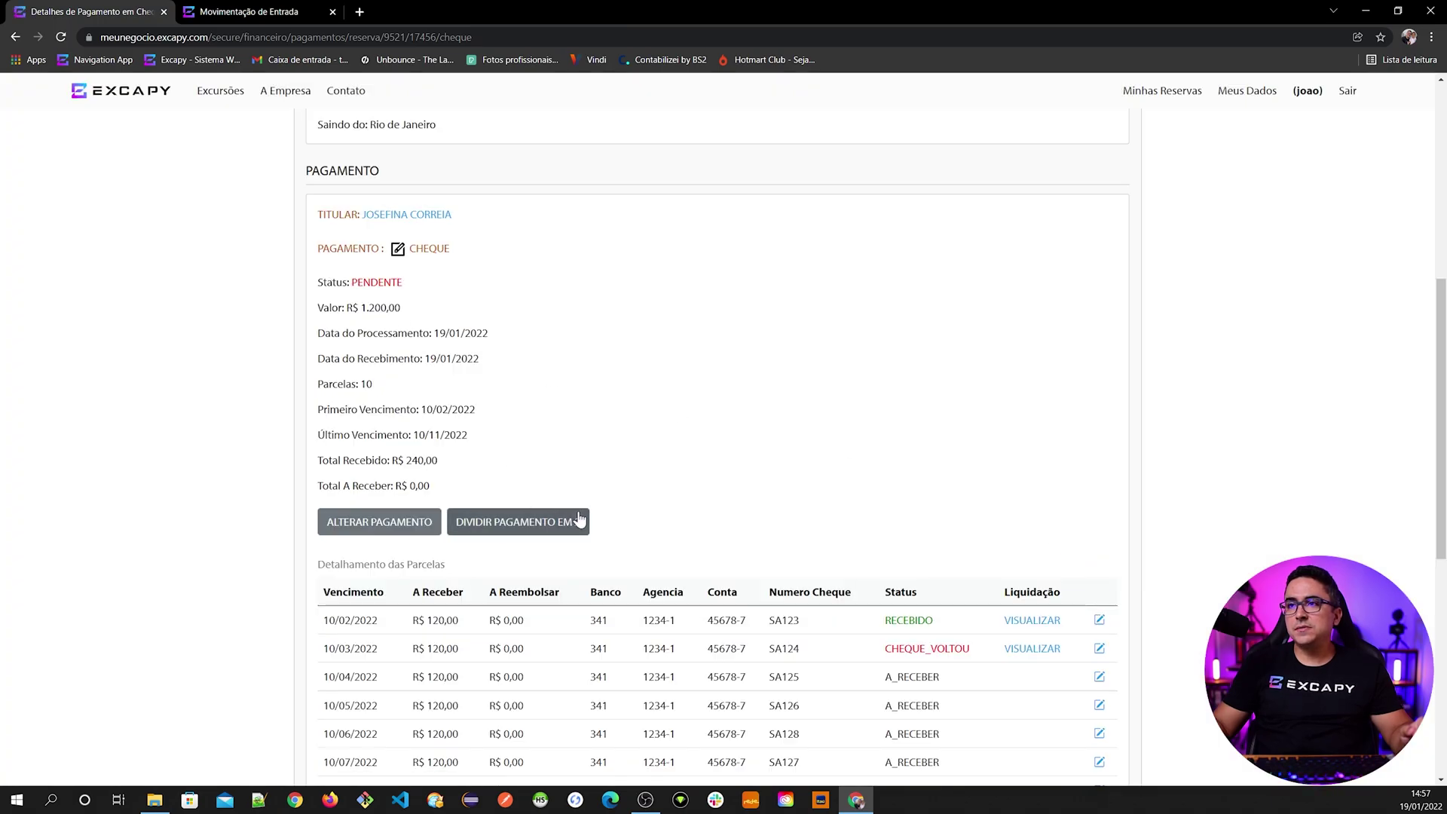
pyautogui.scroll(6, 573, 514)
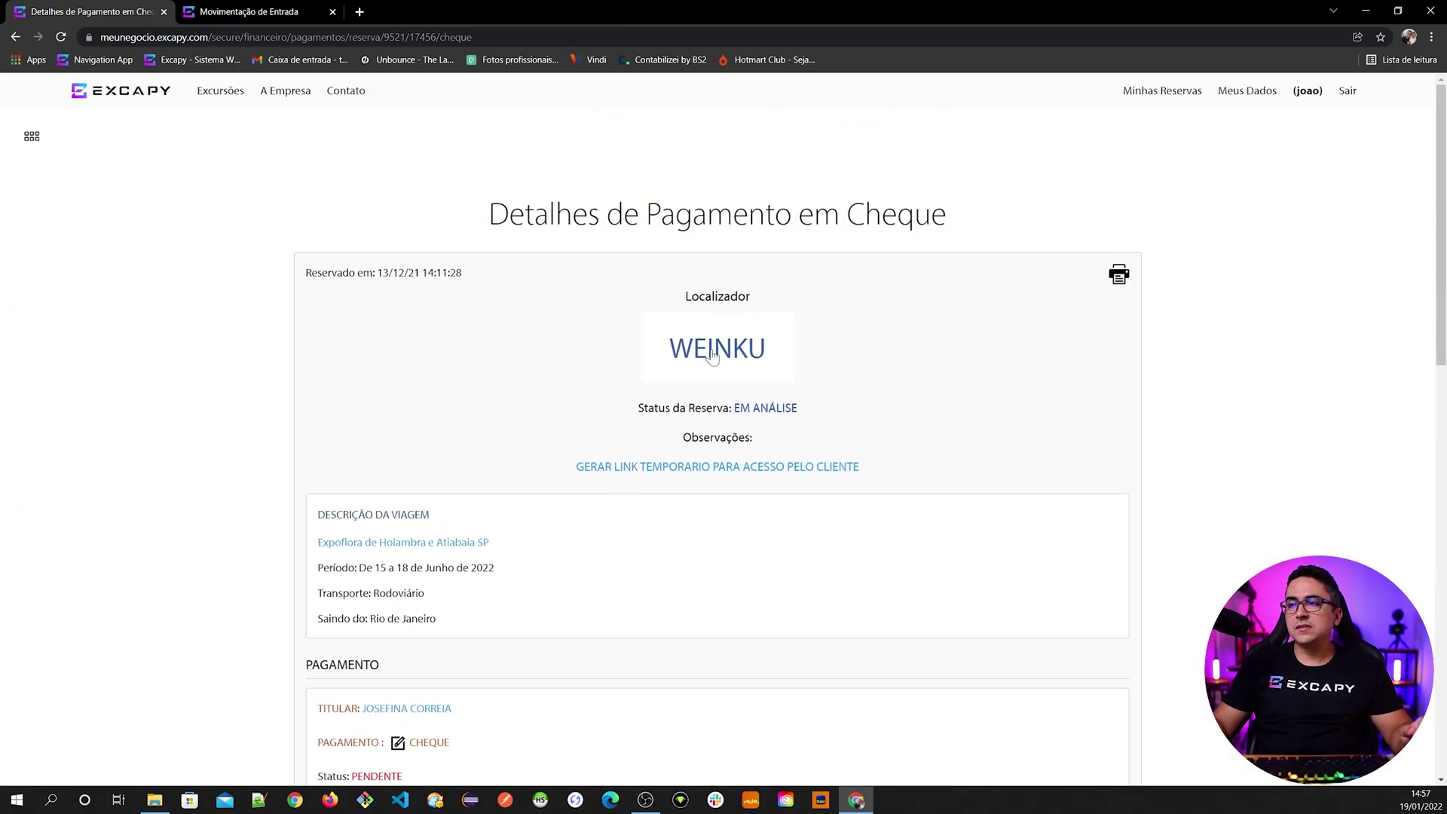
pyautogui.click(712, 355)
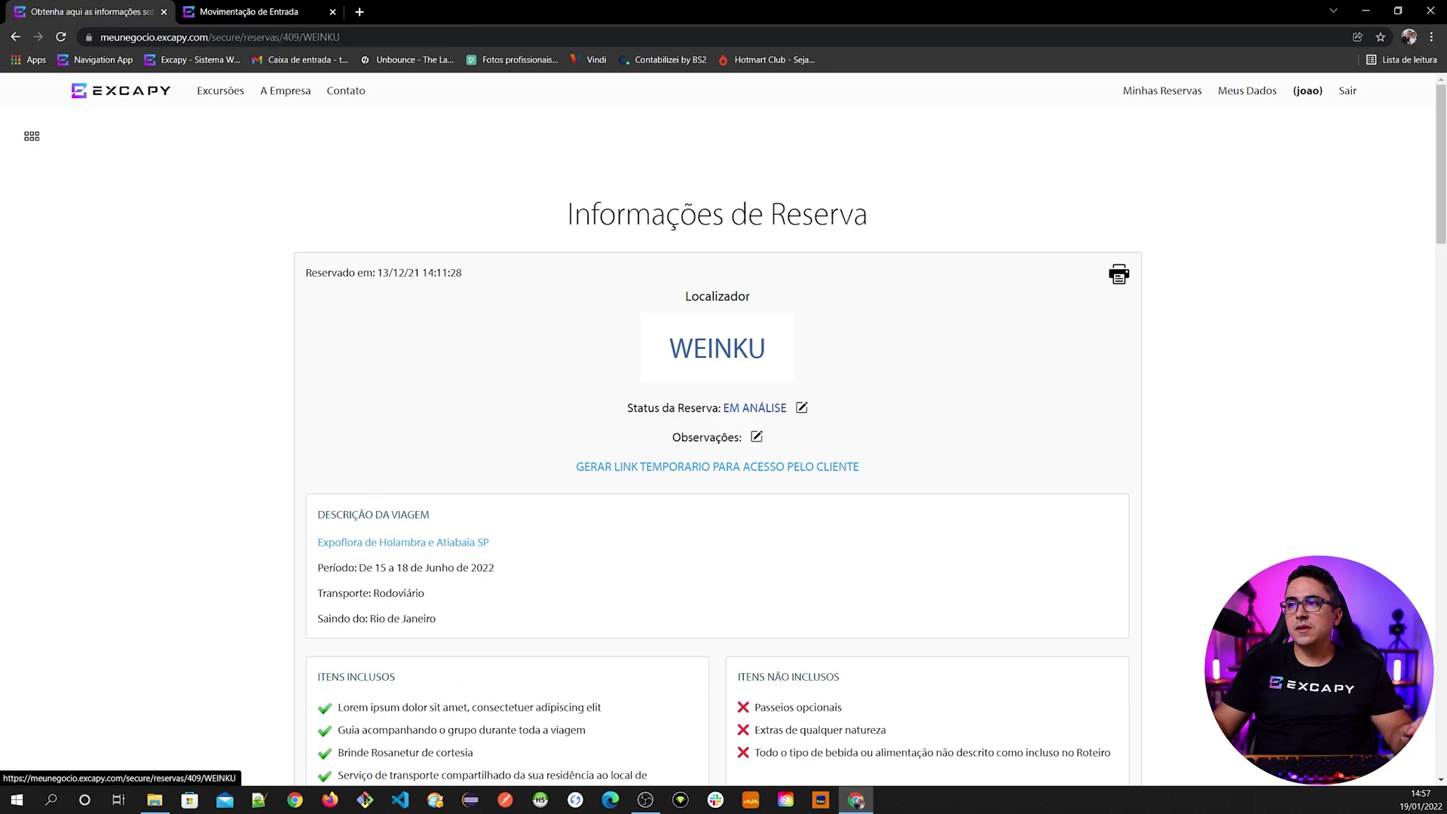
pyautogui.click(801, 340)
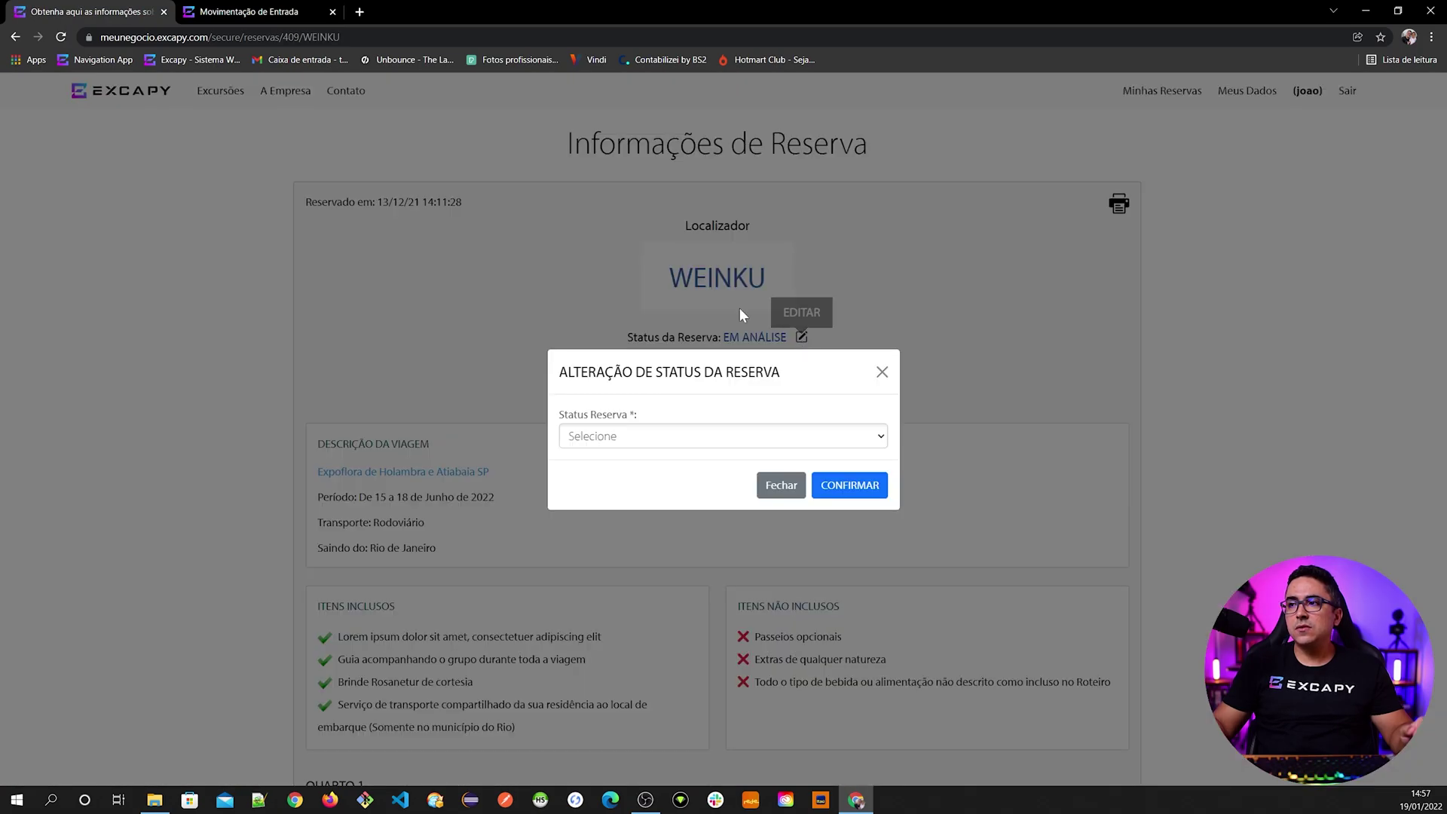
pyautogui.click(621, 437)
pyautogui.click(620, 492)
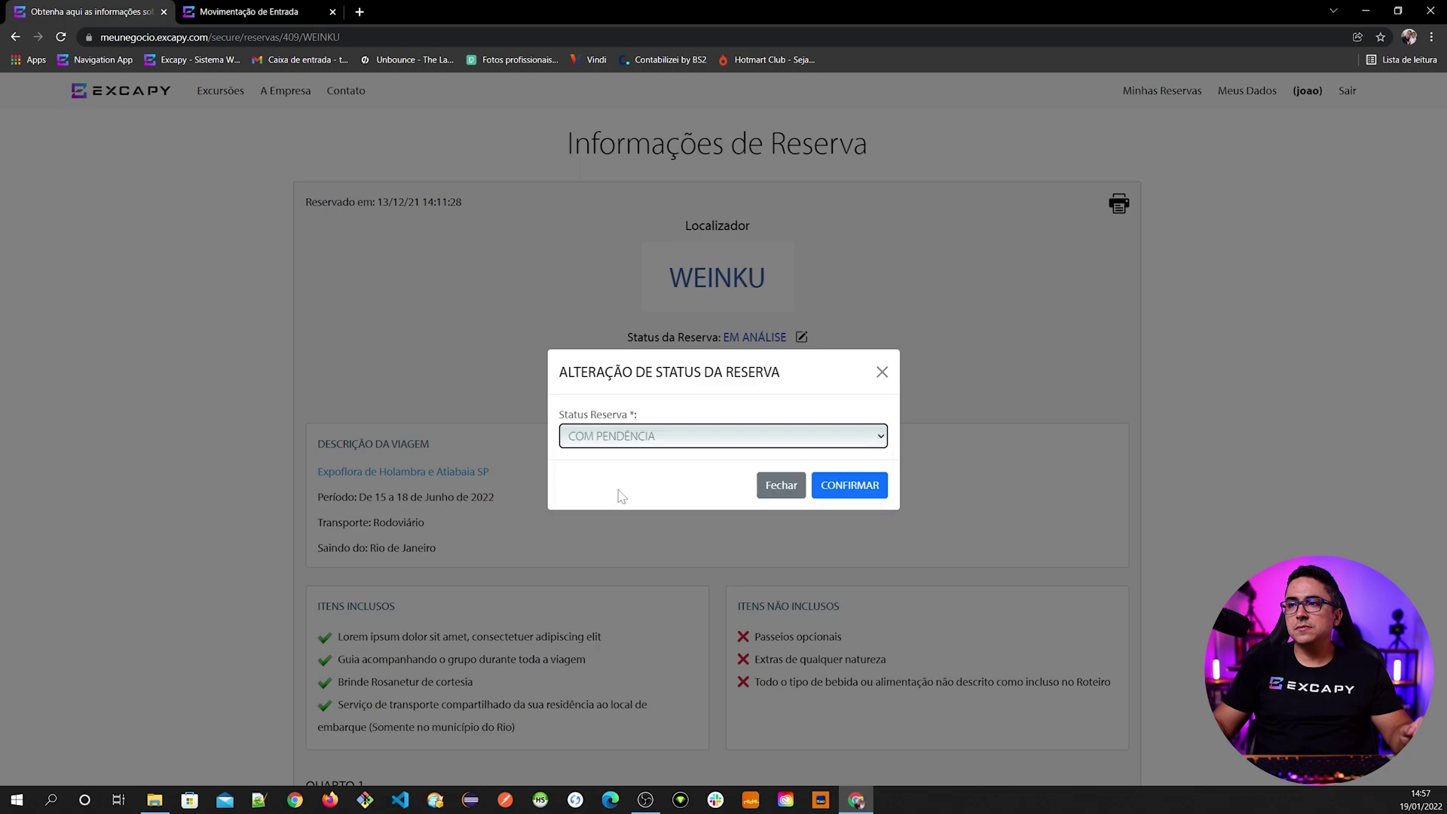
pyautogui.click(849, 487)
pyautogui.click(781, 117)
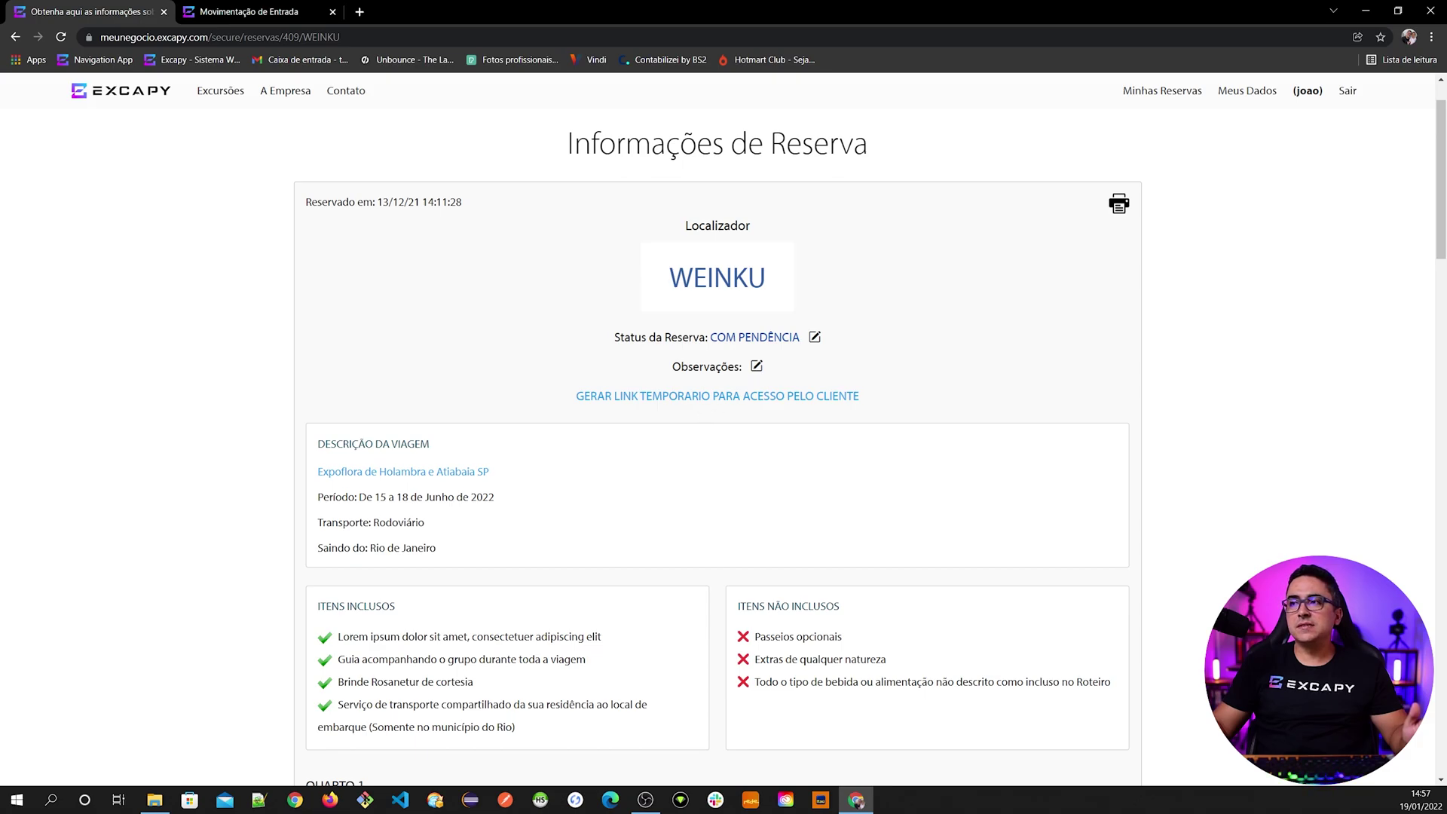
pyautogui.scroll(-20, 543, 587)
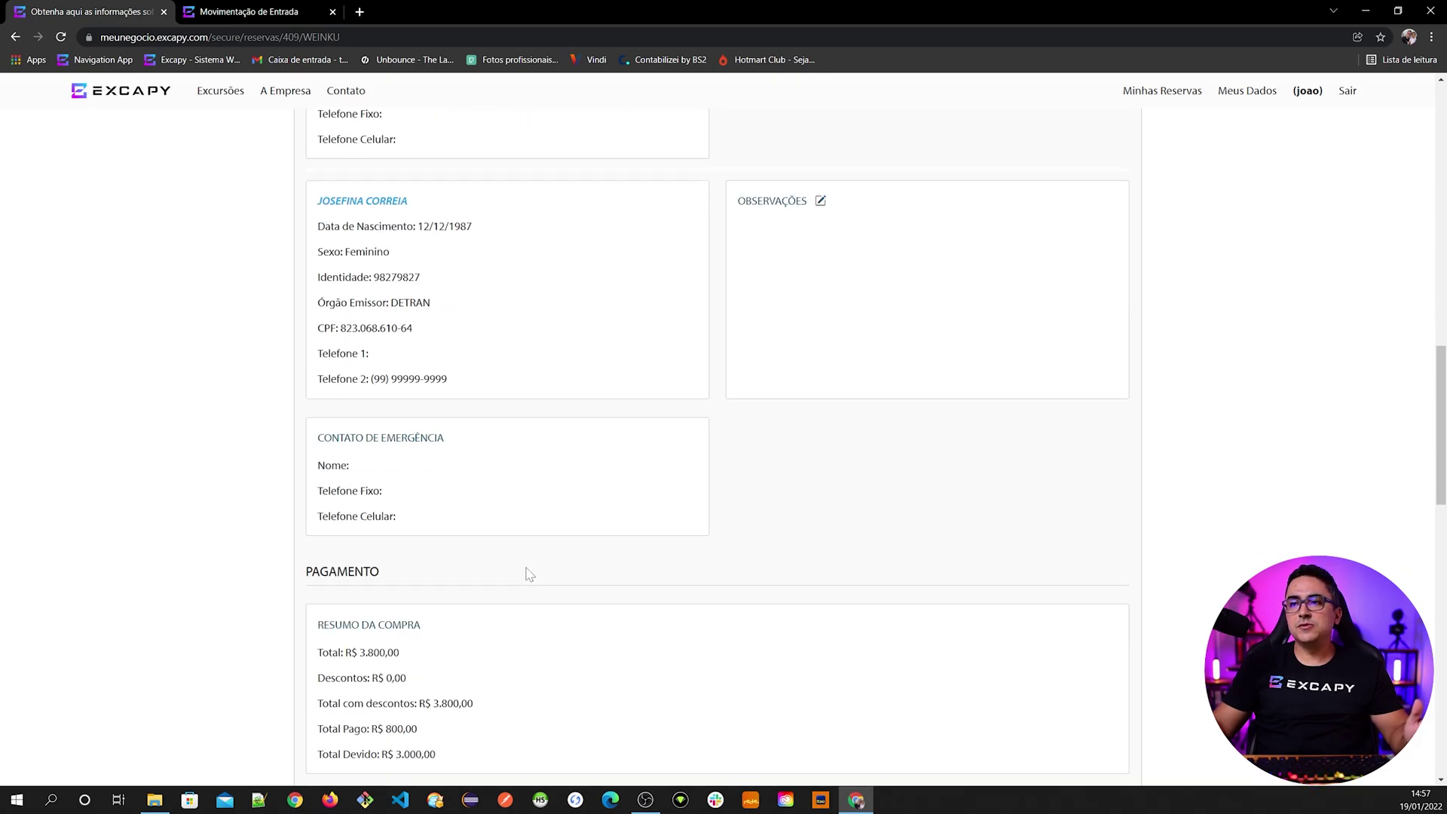
pyautogui.scroll(10, 555, 533)
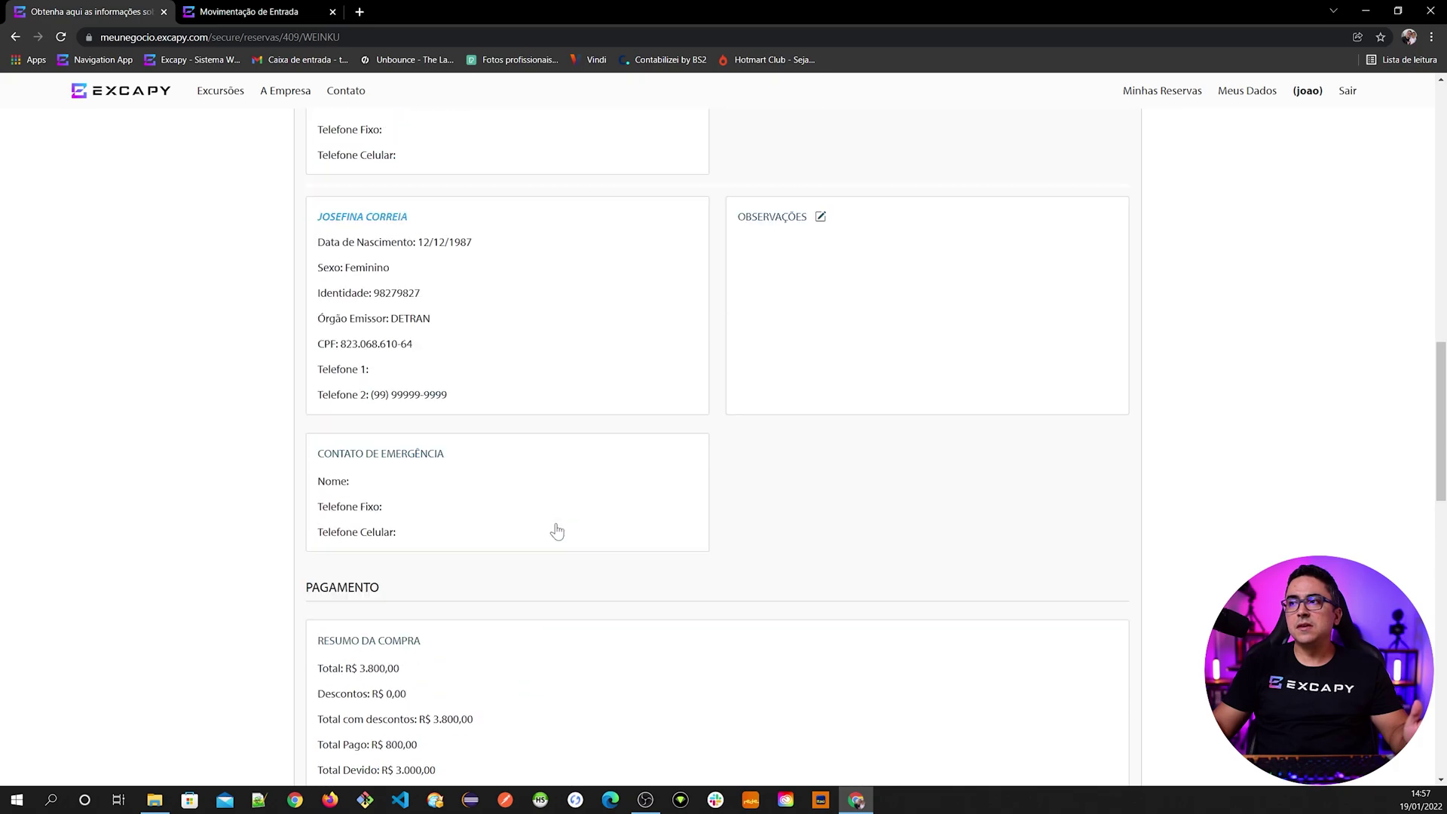
pyautogui.scroll(5, 557, 532)
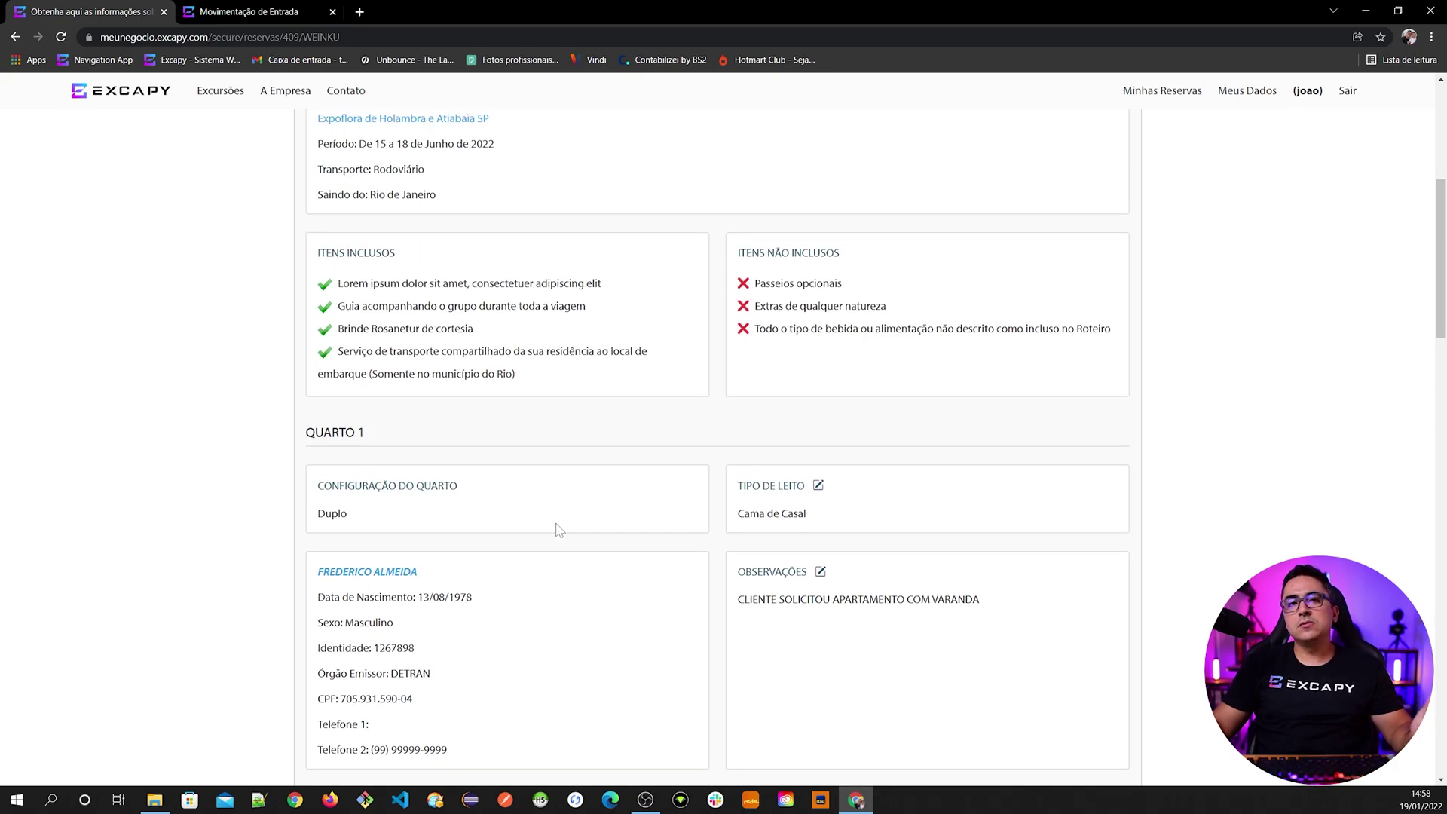
pyautogui.scroll(5, 558, 530)
pyautogui.scroll(-14, 558, 529)
pyautogui.scroll(-12, 559, 530)
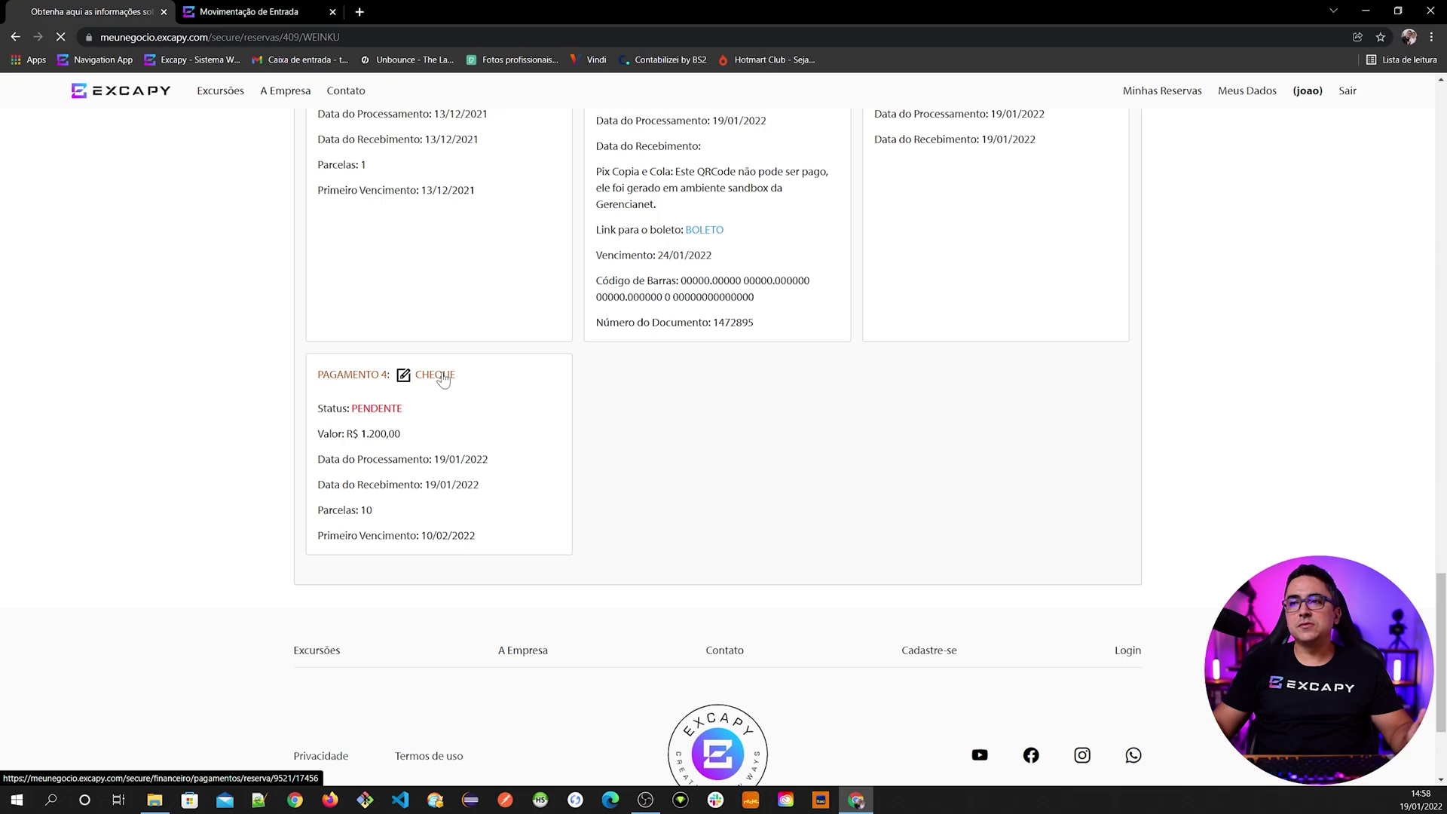
pyautogui.scroll(-8, 501, 491)
pyautogui.scroll(3, 449, 354)
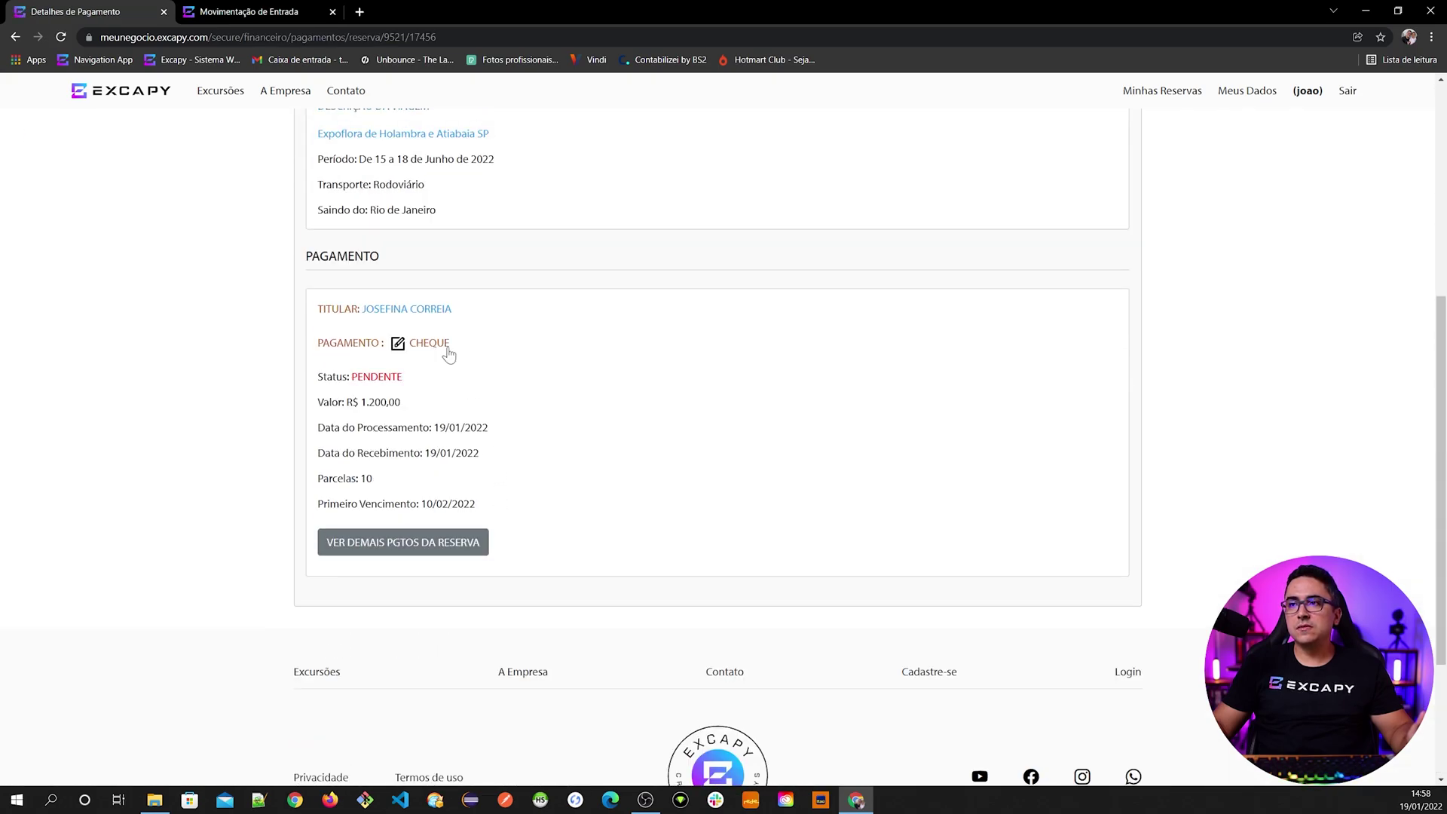
# - Mark the 10/03/2022 cheque installment as re-presented, dated 19/01/2022
pyautogui.click(429, 344)
pyautogui.scroll(-5, 564, 542)
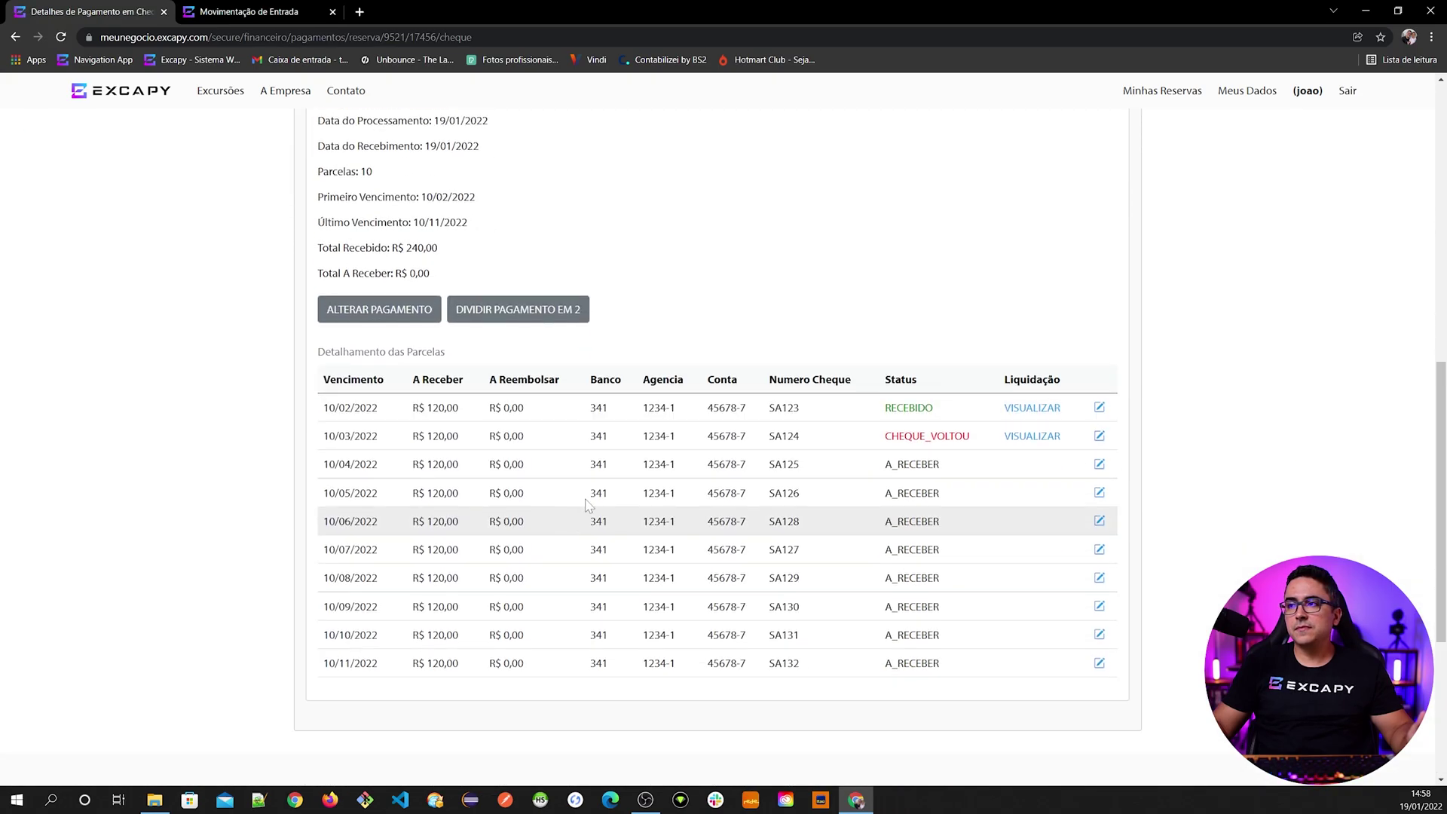
pyautogui.click(1100, 439)
pyautogui.scroll(-8, 542, 494)
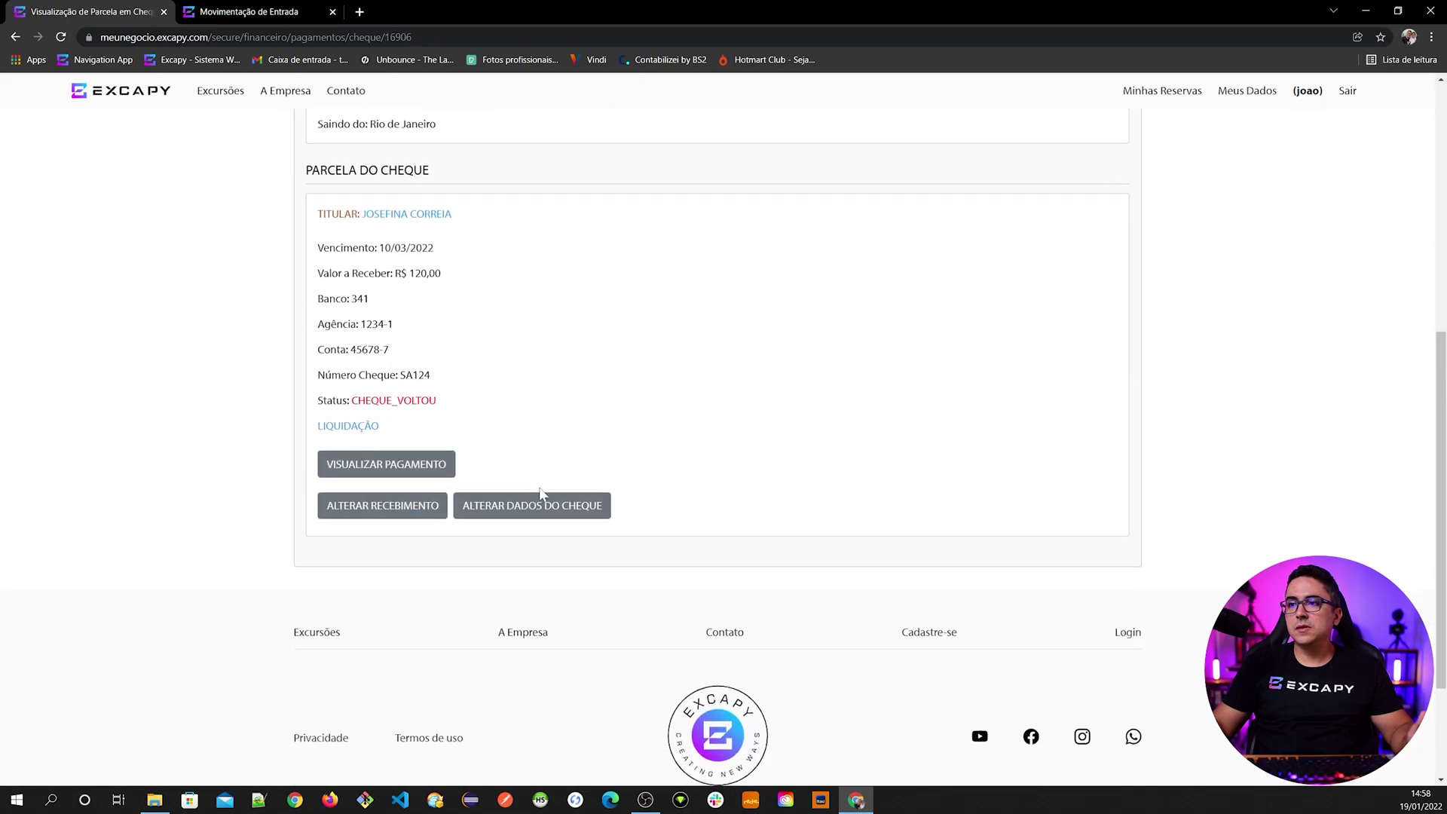
pyautogui.click(367, 512)
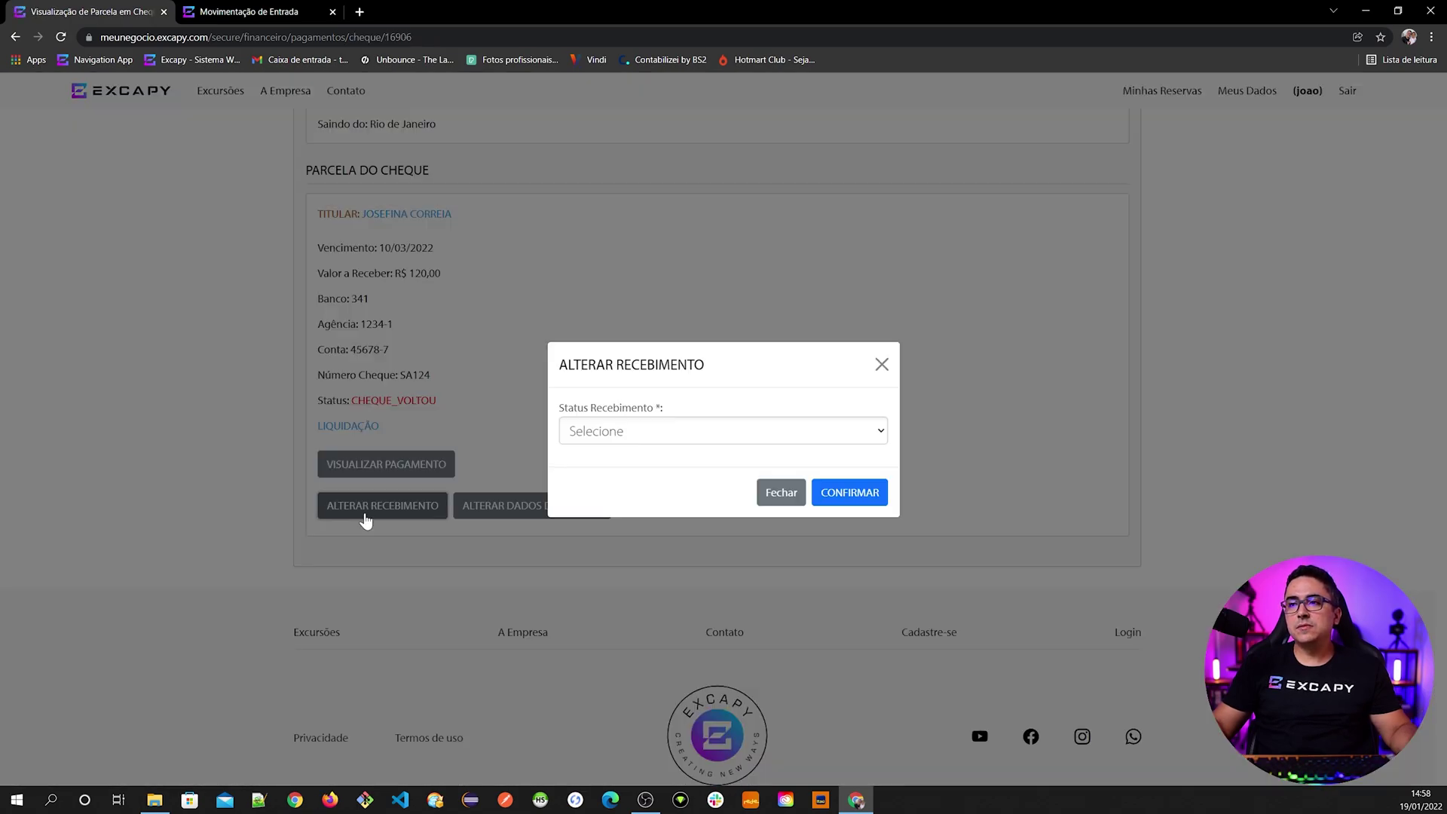
pyautogui.click(650, 439)
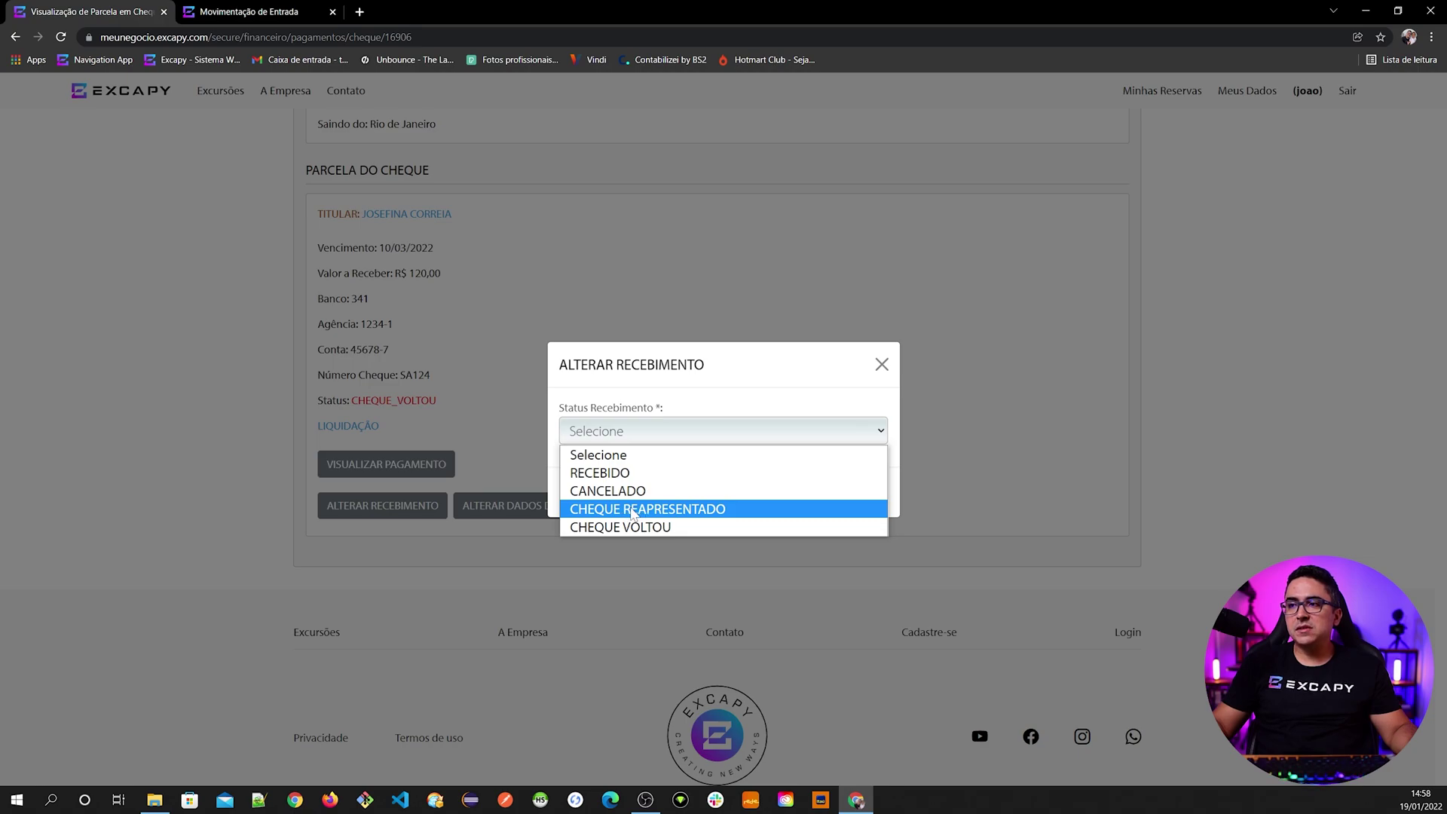
pyautogui.click(632, 510)
pyautogui.click(723, 453)
pyautogui.write('19/01/2022')
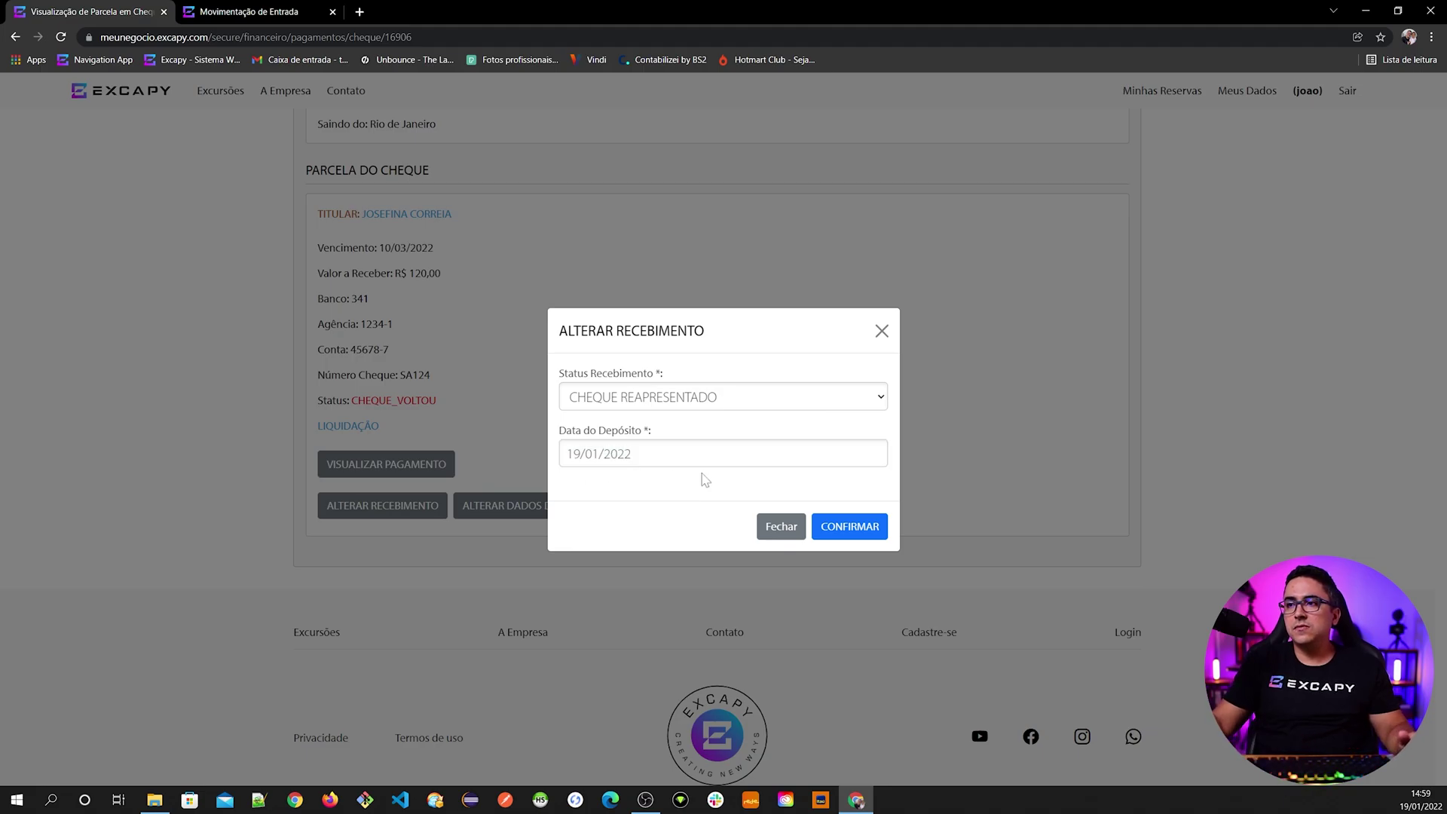
pyautogui.click(840, 527)
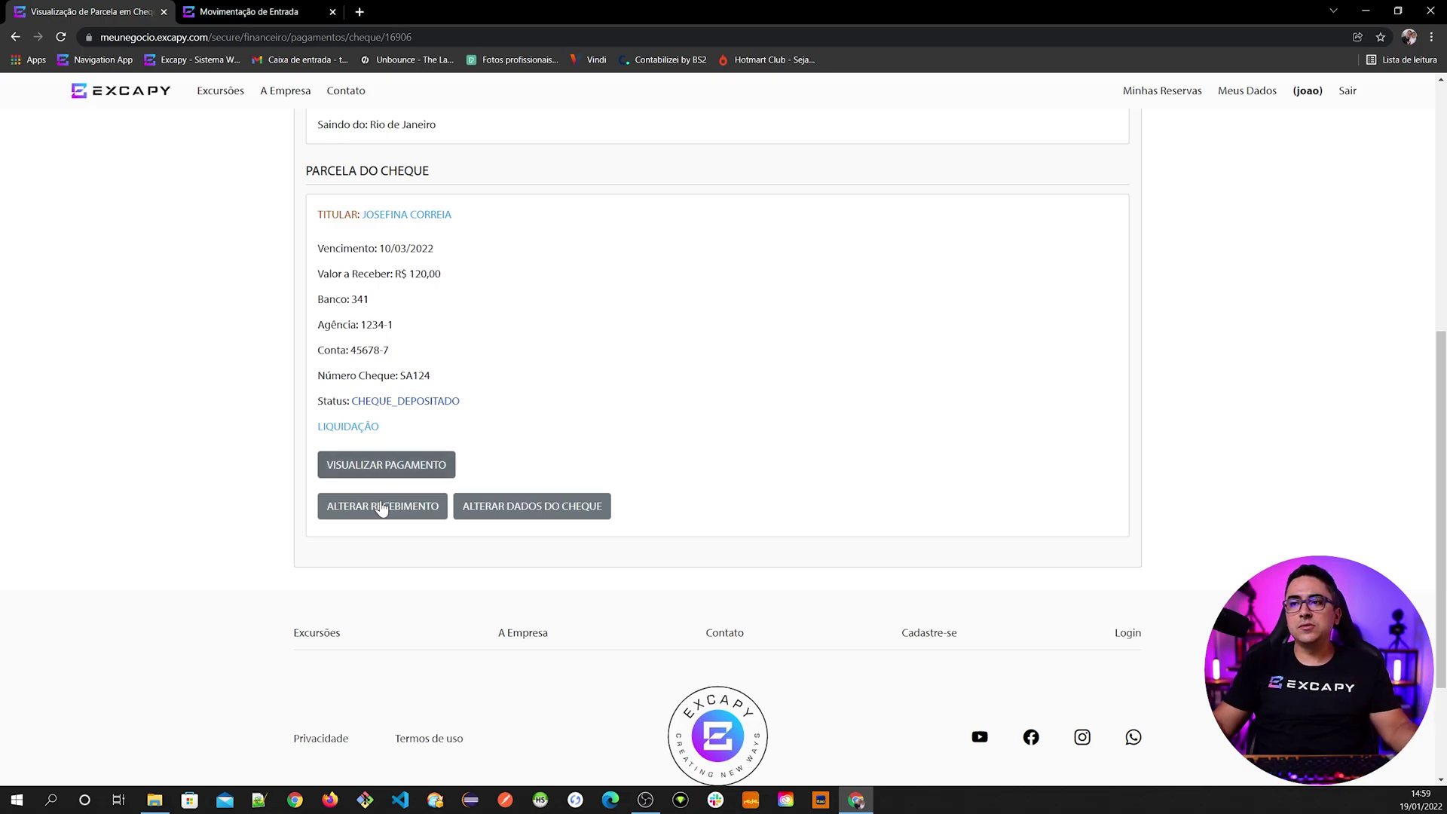
# - Set that installment's receipt status to RECEBIDO and view its parent cheque payment
pyautogui.click(384, 506)
pyautogui.click(571, 443)
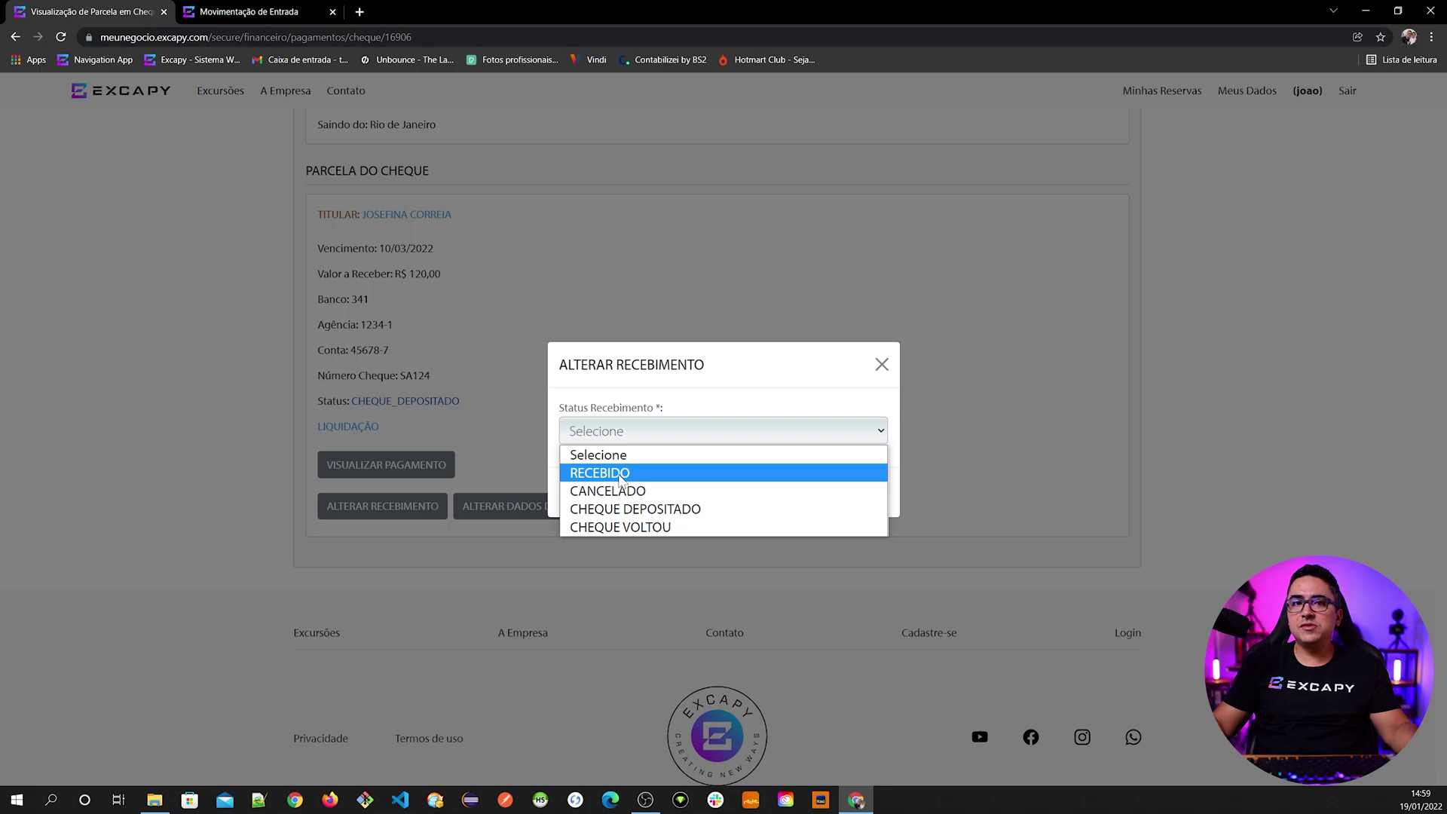
pyautogui.click(616, 474)
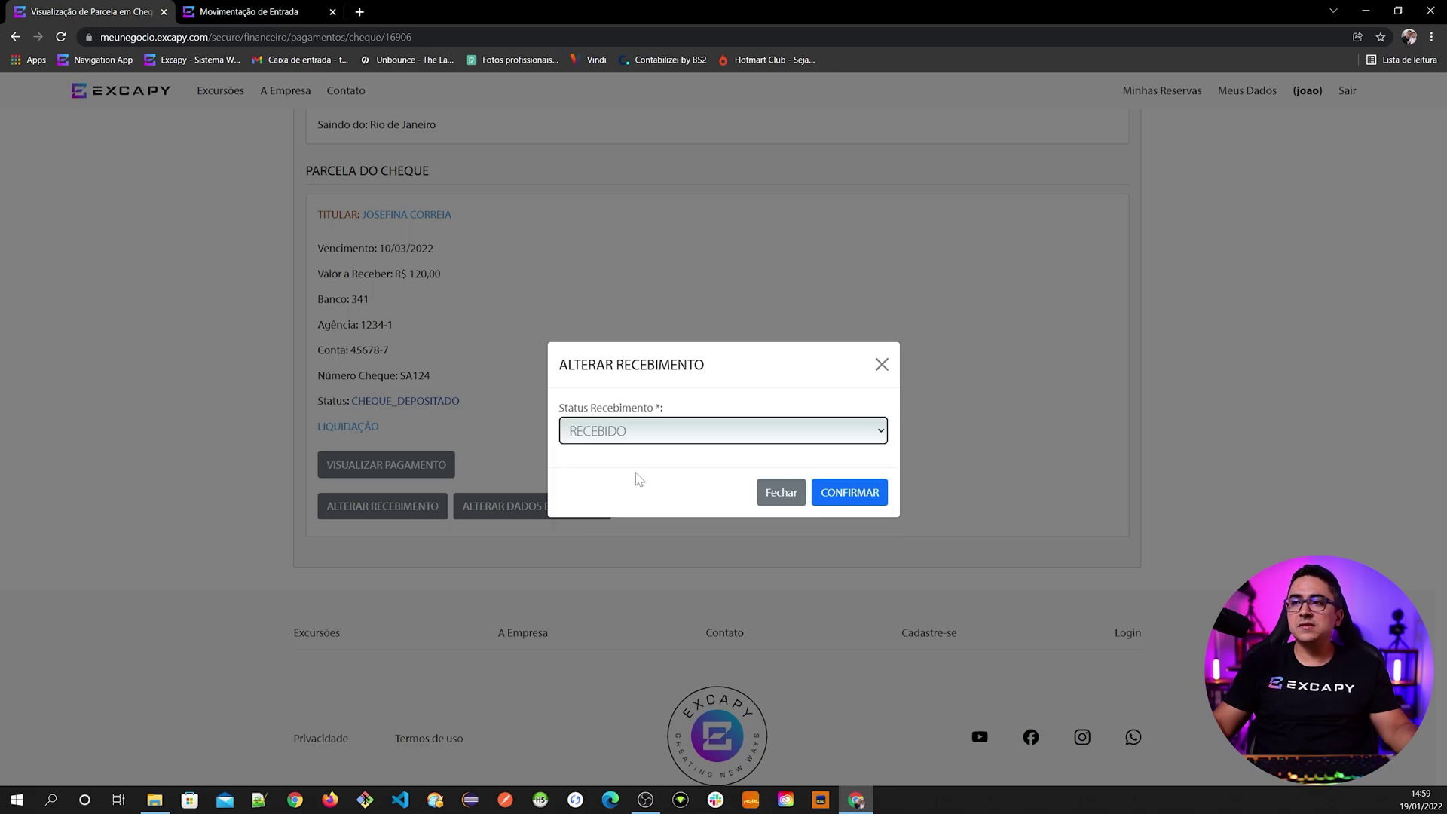
pyautogui.click(849, 494)
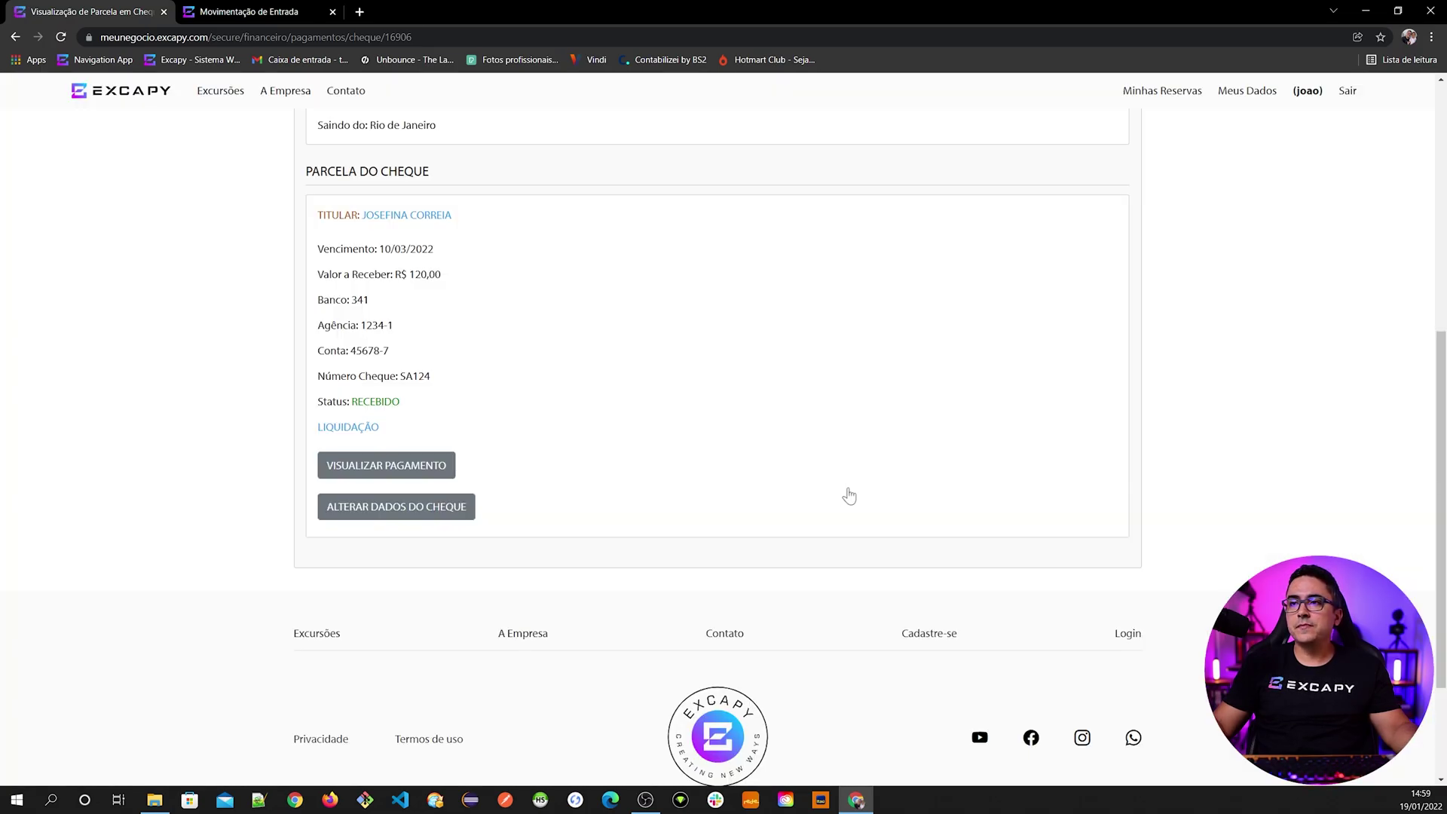
pyautogui.click(435, 461)
# - Change the cheque payment's status to CONFIRMADO
pyautogui.scroll(-7, 483, 531)
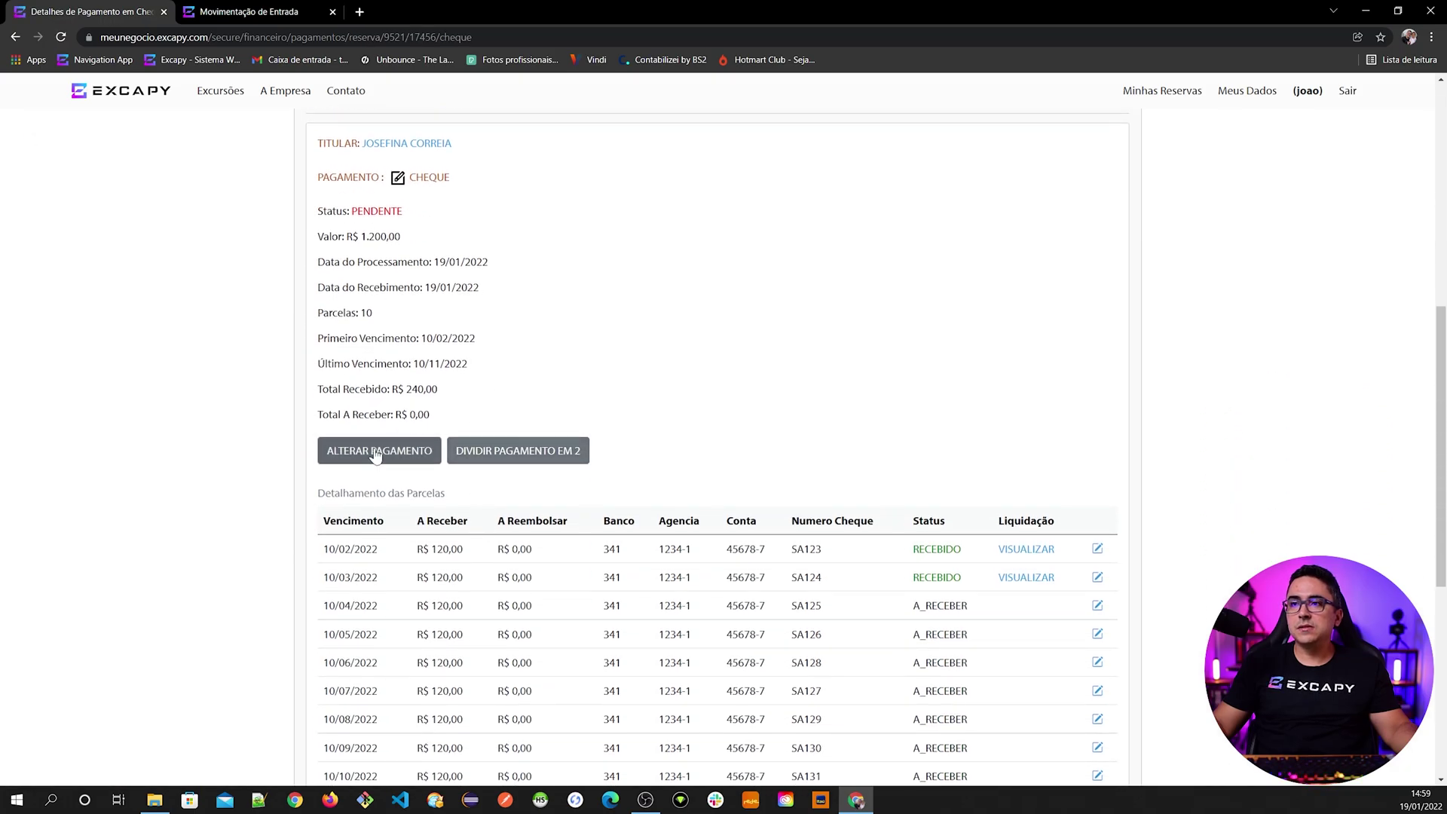
pyautogui.click(378, 450)
pyautogui.click(426, 386)
pyautogui.click(387, 423)
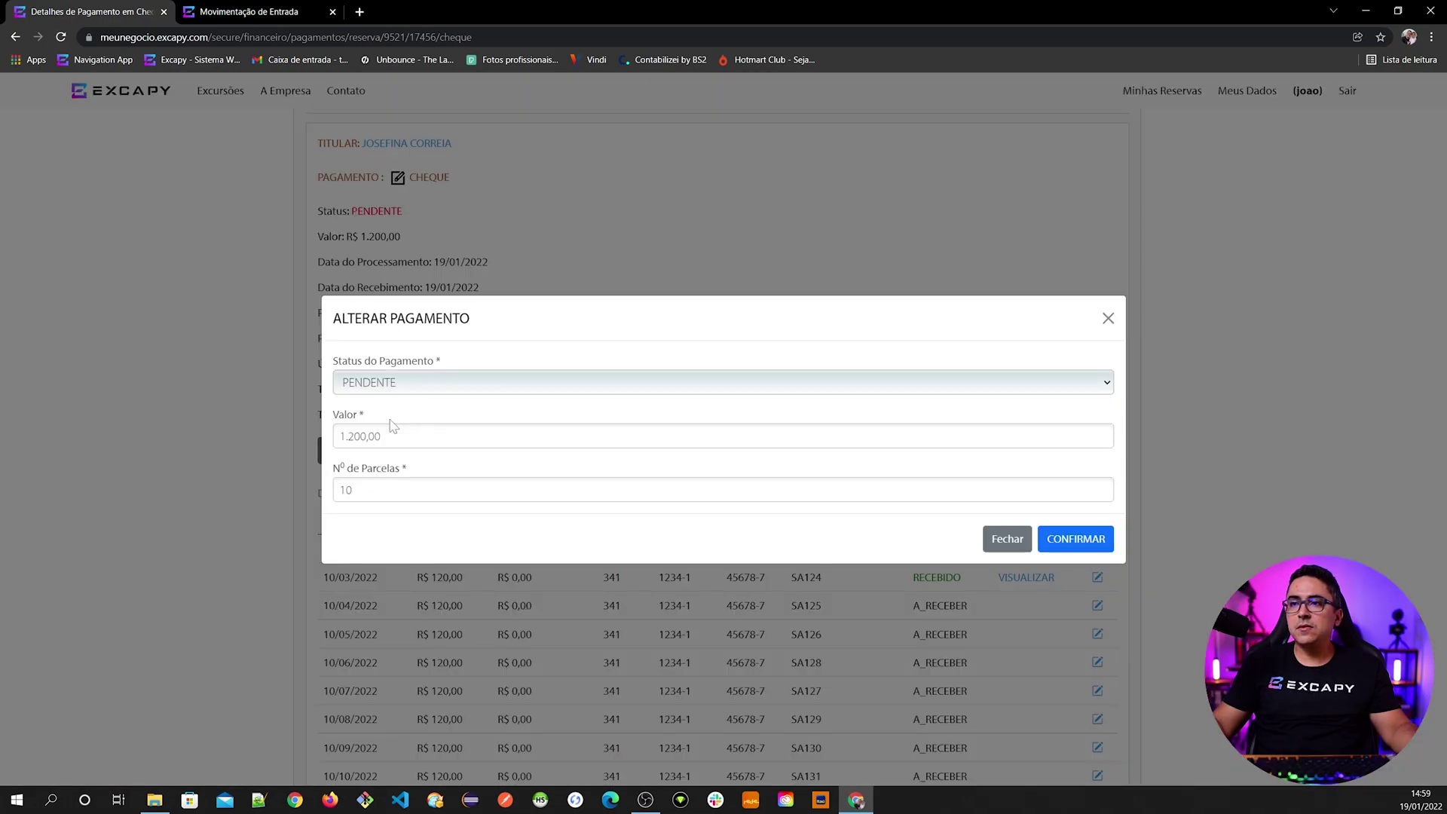
pyautogui.click(1095, 546)
pyautogui.scroll(7, 872, 601)
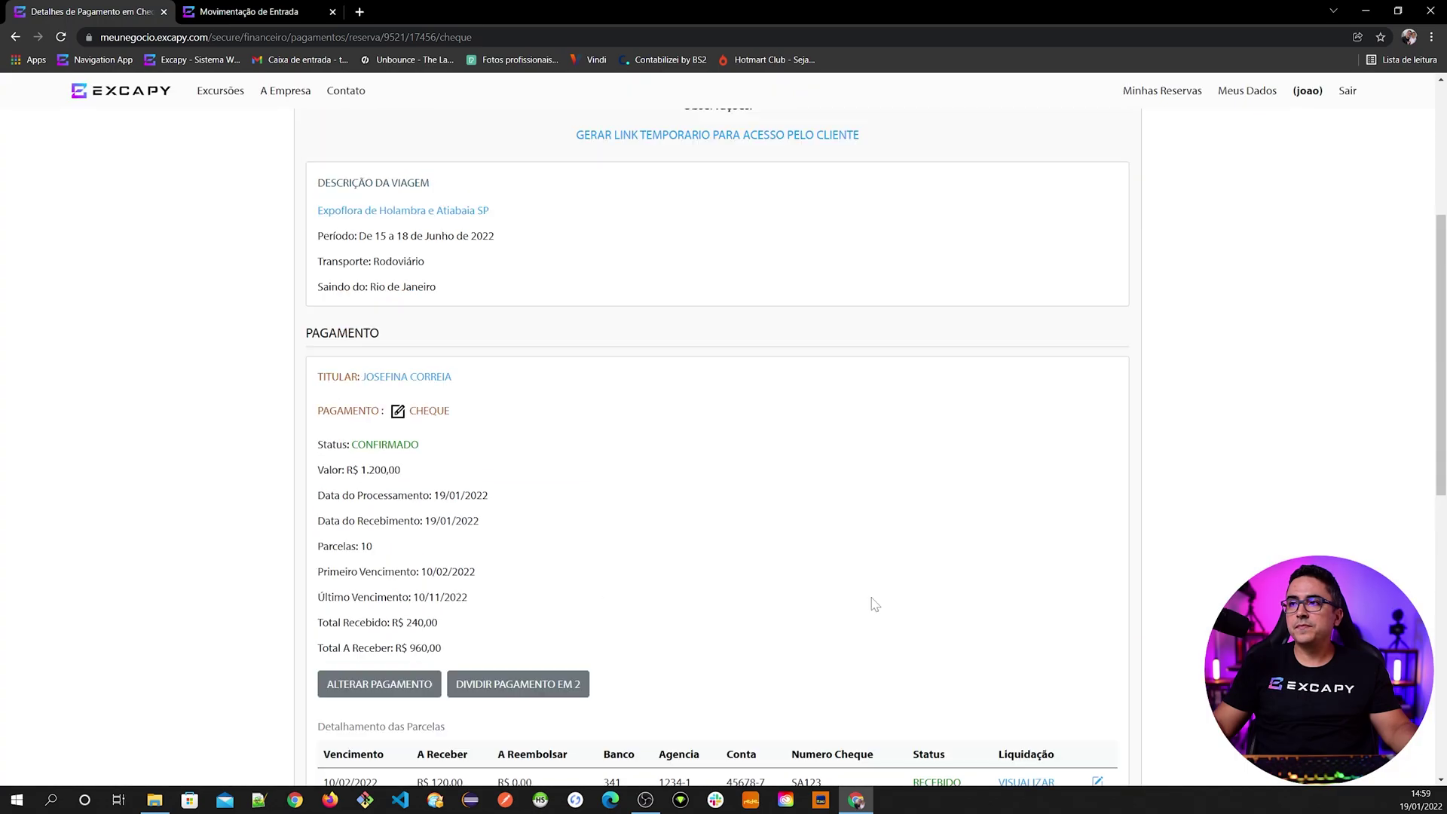
pyautogui.click(727, 354)
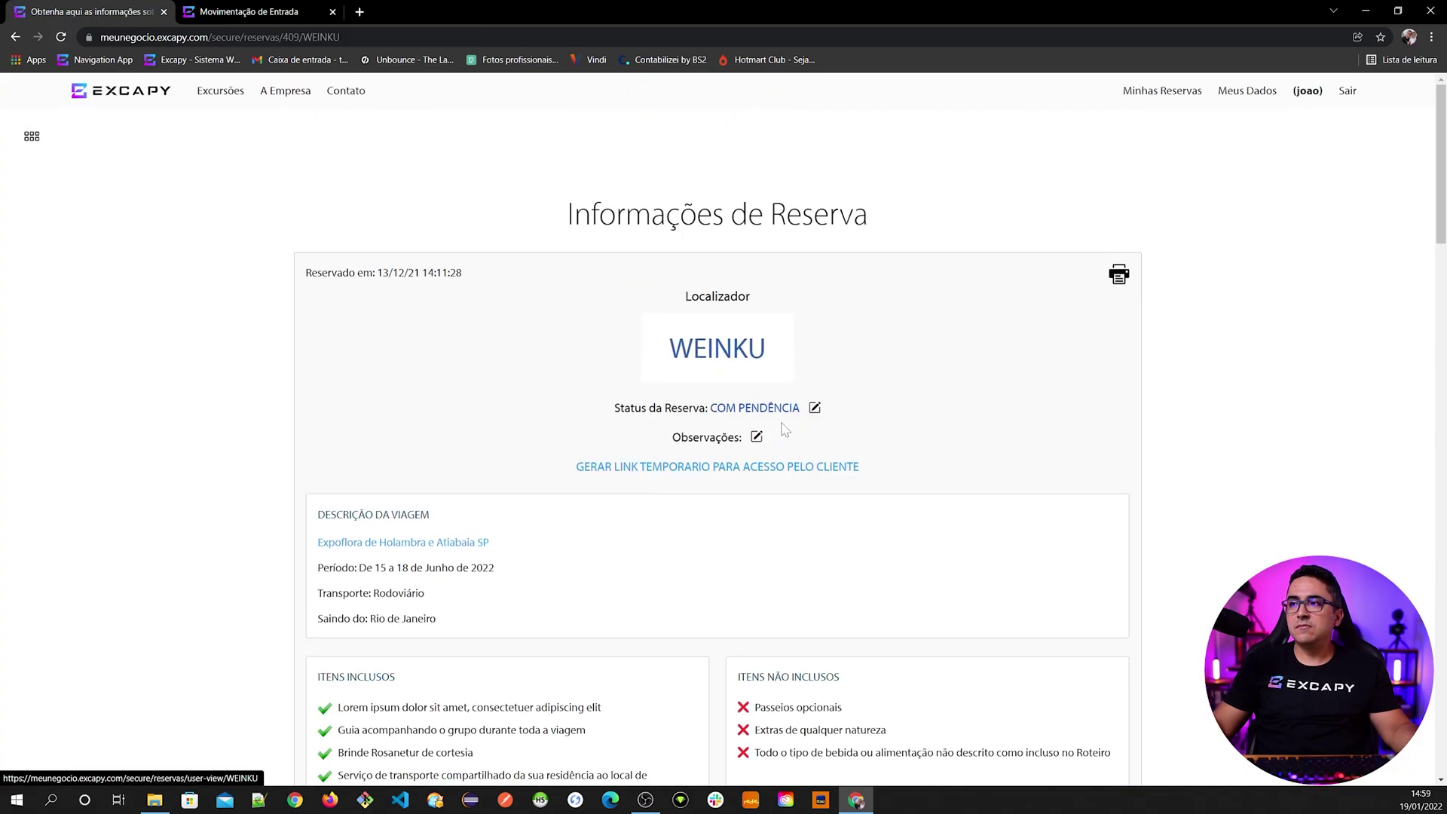
pyautogui.click(814, 409)
pyautogui.click(614, 433)
pyautogui.click(608, 472)
pyautogui.click(838, 486)
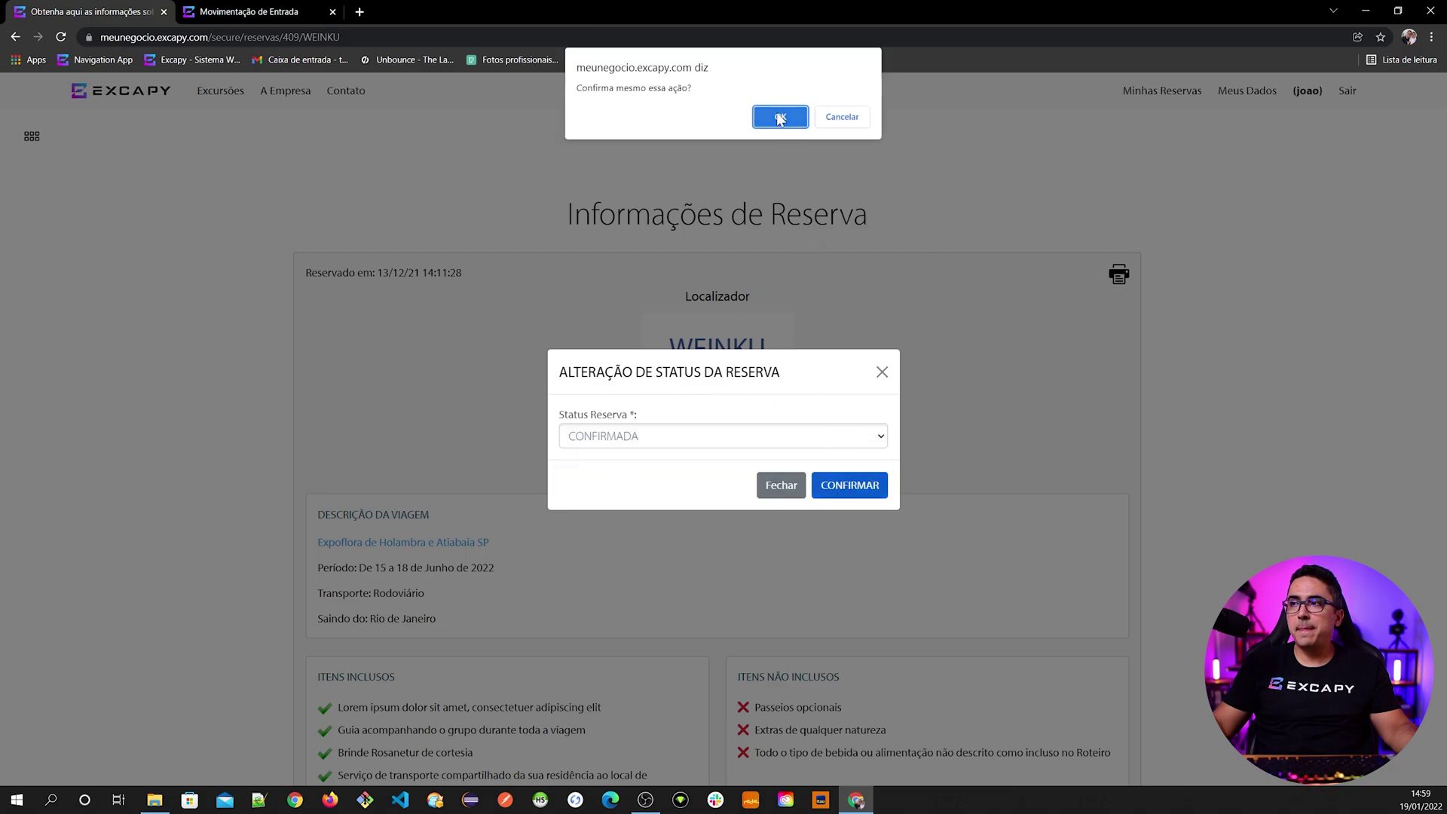
pyautogui.click(781, 118)
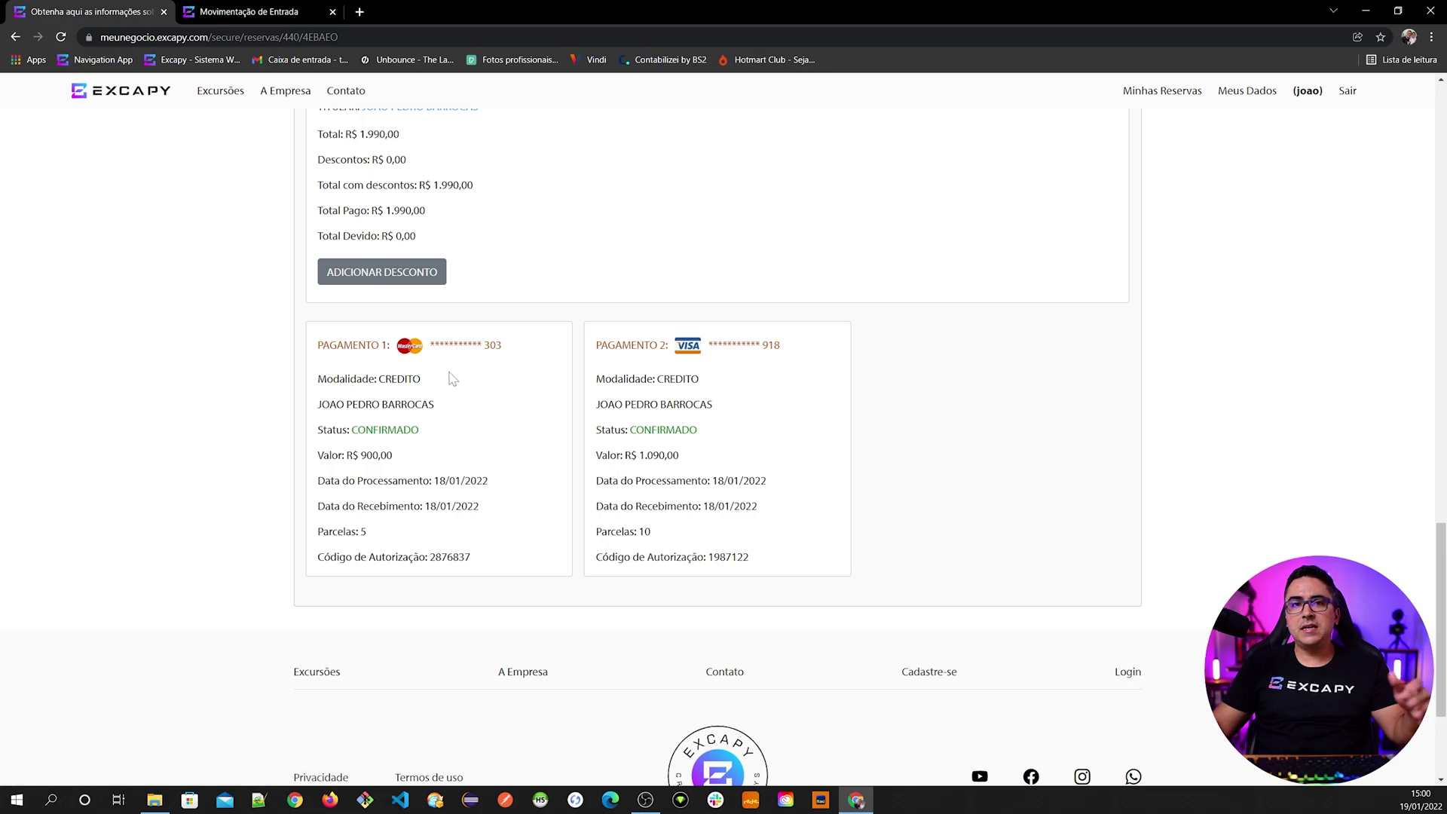
# - Open the first card payment and check its R$ 900,00 value and 5 installments
pyautogui.scroll(1, 423, 456)
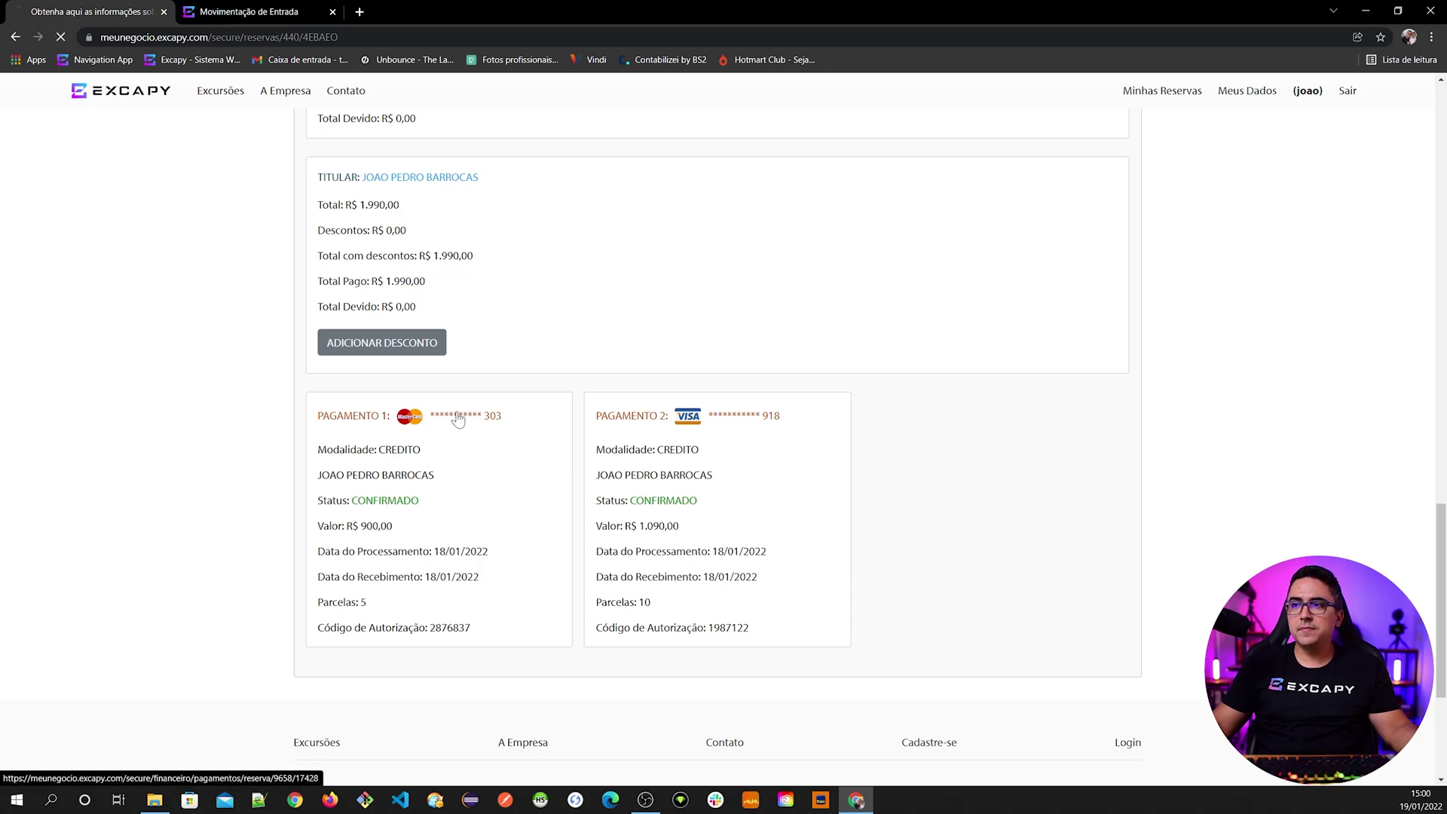
pyautogui.click(459, 419)
pyautogui.scroll(-5, 451, 411)
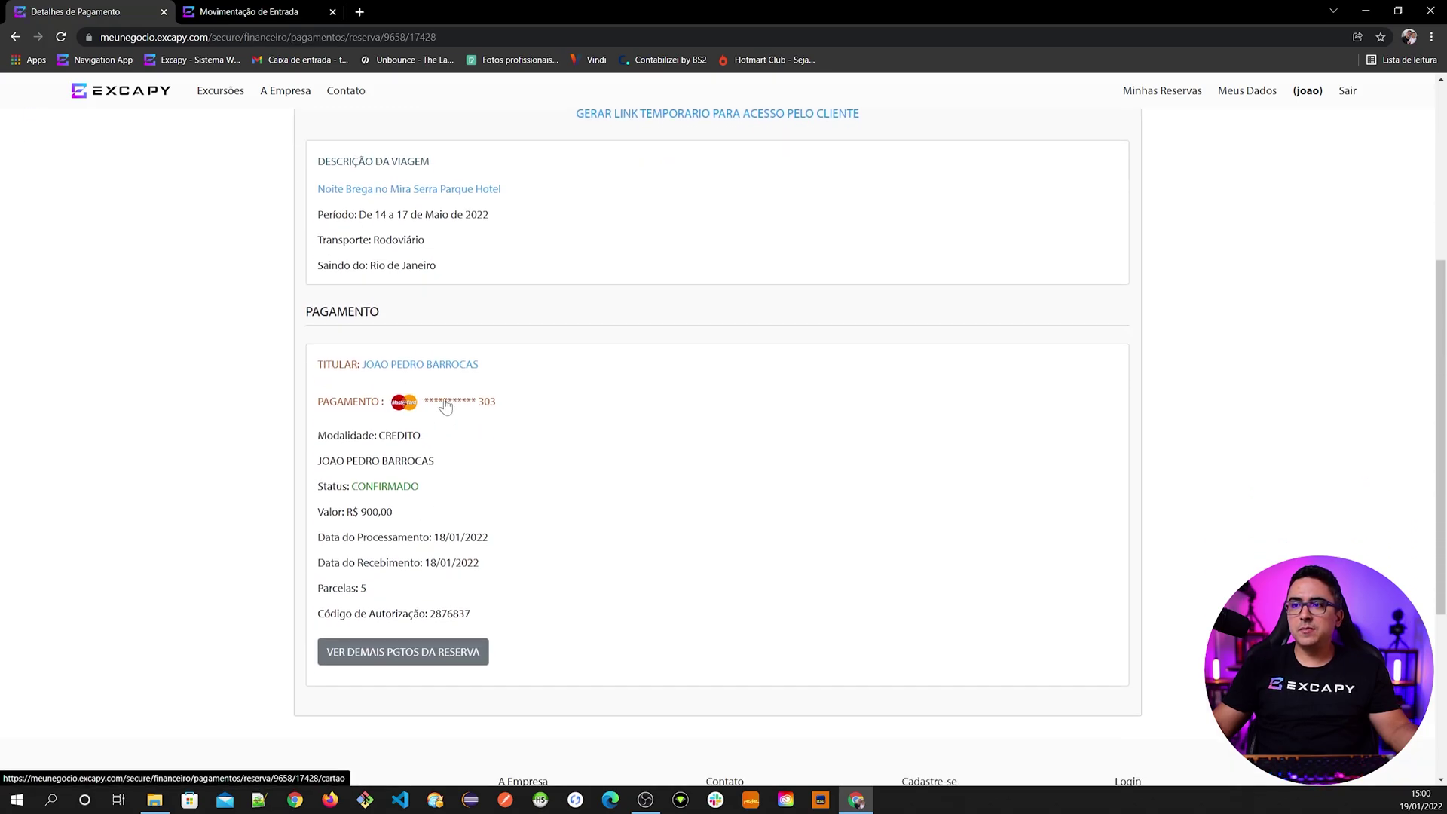
pyautogui.scroll(-9, 405, 571)
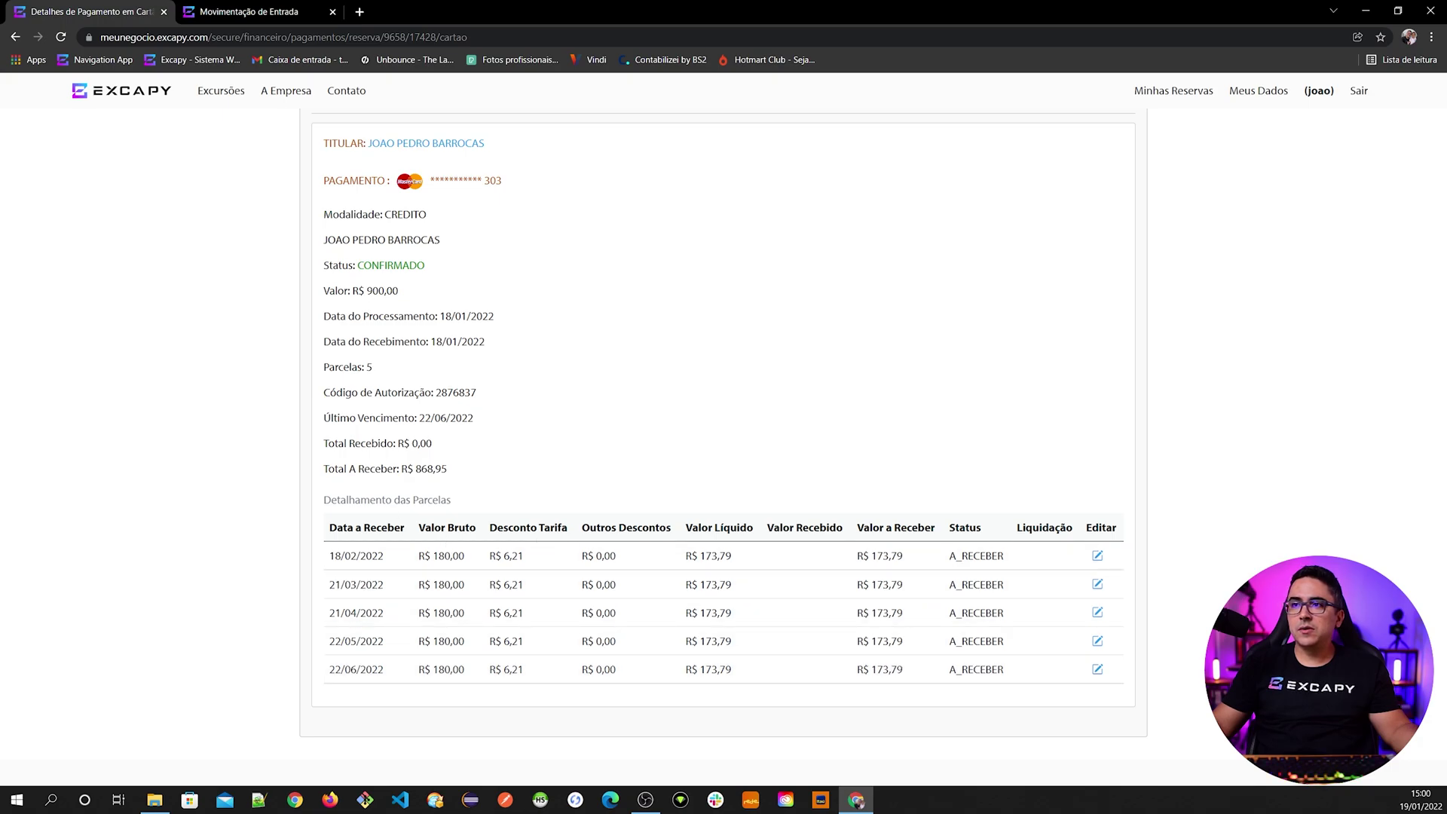
pyautogui.moveTo(352, 291); pyautogui.dragTo(398, 290)
pyautogui.moveTo(364, 367); pyautogui.dragTo(373, 367)
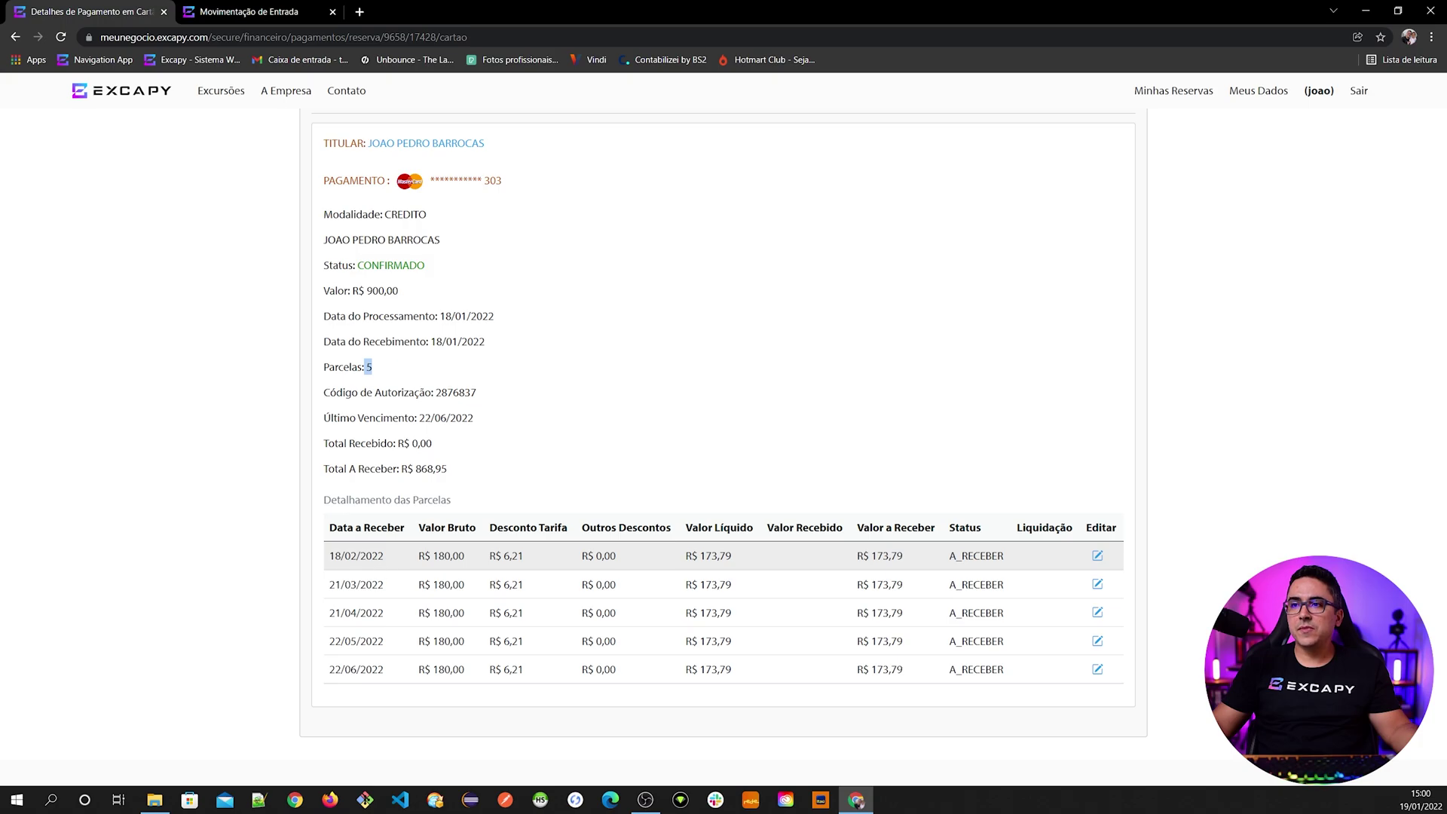
# - Review the installment table: R$ 180,00 gross and R$ 173,79 net per installment
pyautogui.moveTo(418, 556); pyautogui.dragTo(462, 564)
pyautogui.moveTo(329, 564); pyautogui.dragTo(360, 590)
pyautogui.click(361, 614)
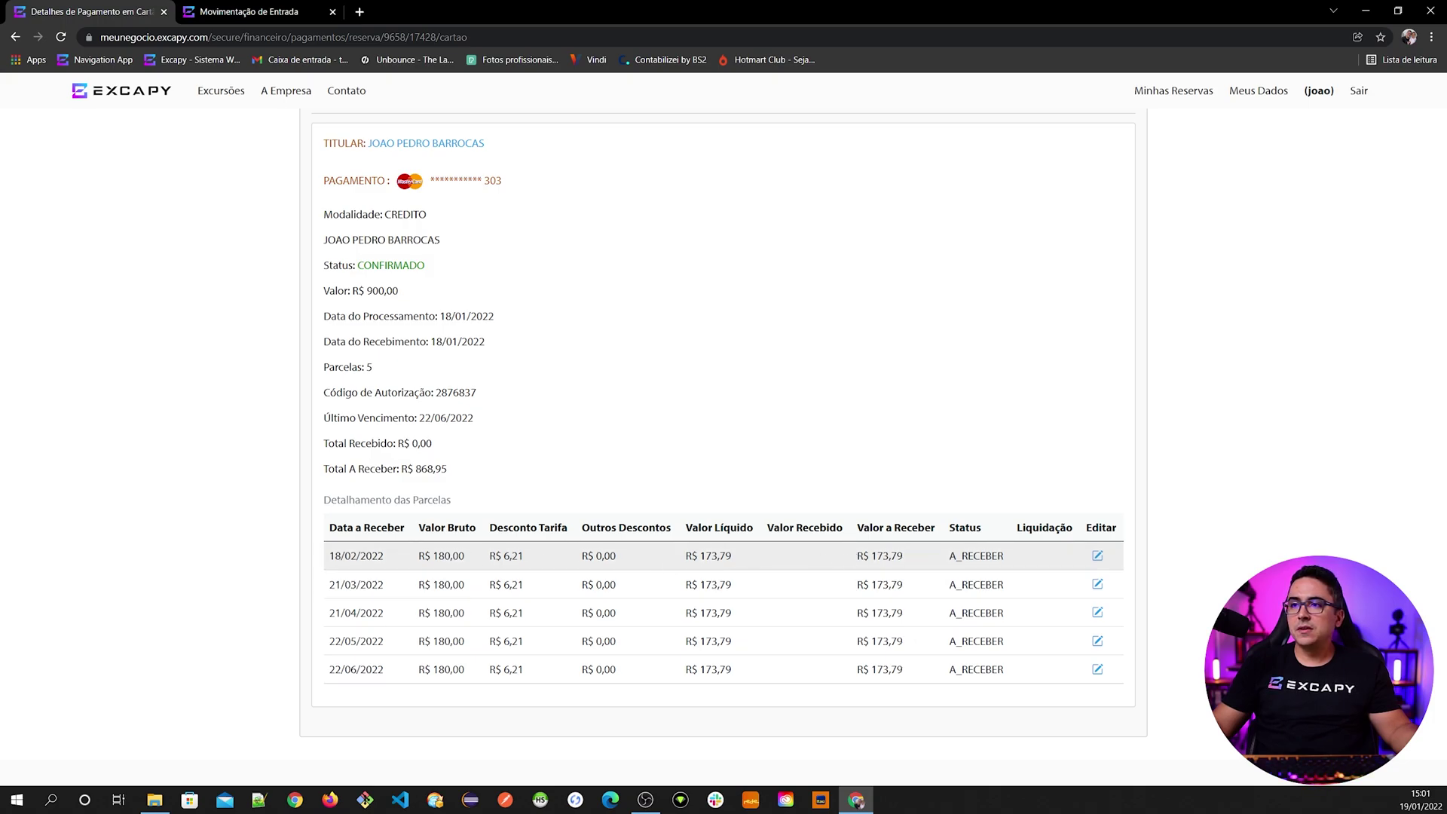
pyautogui.moveTo(420, 561); pyautogui.dragTo(468, 563)
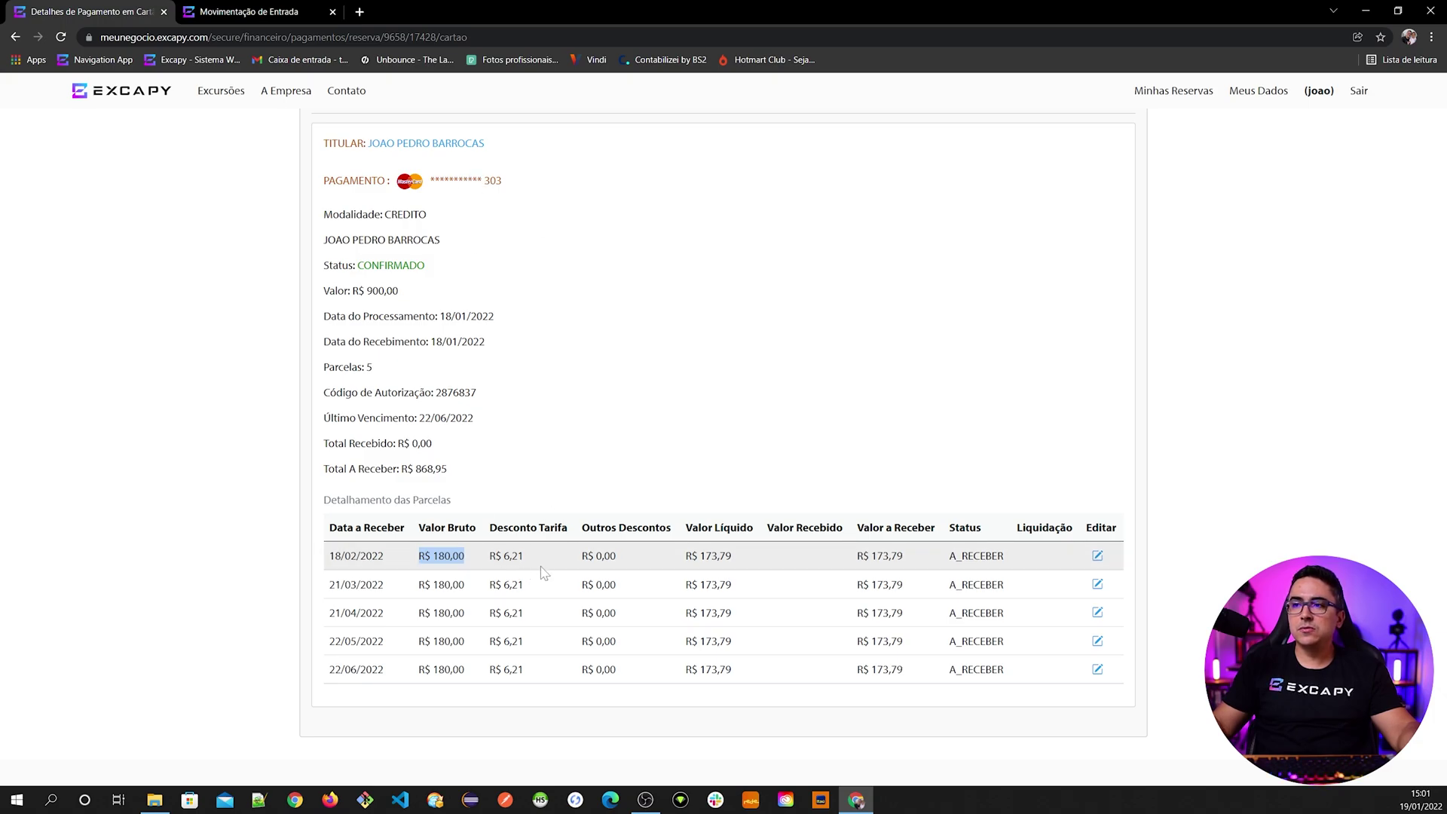
pyautogui.moveTo(684, 558); pyautogui.dragTo(738, 566)
pyautogui.scroll(1, 762, 569)
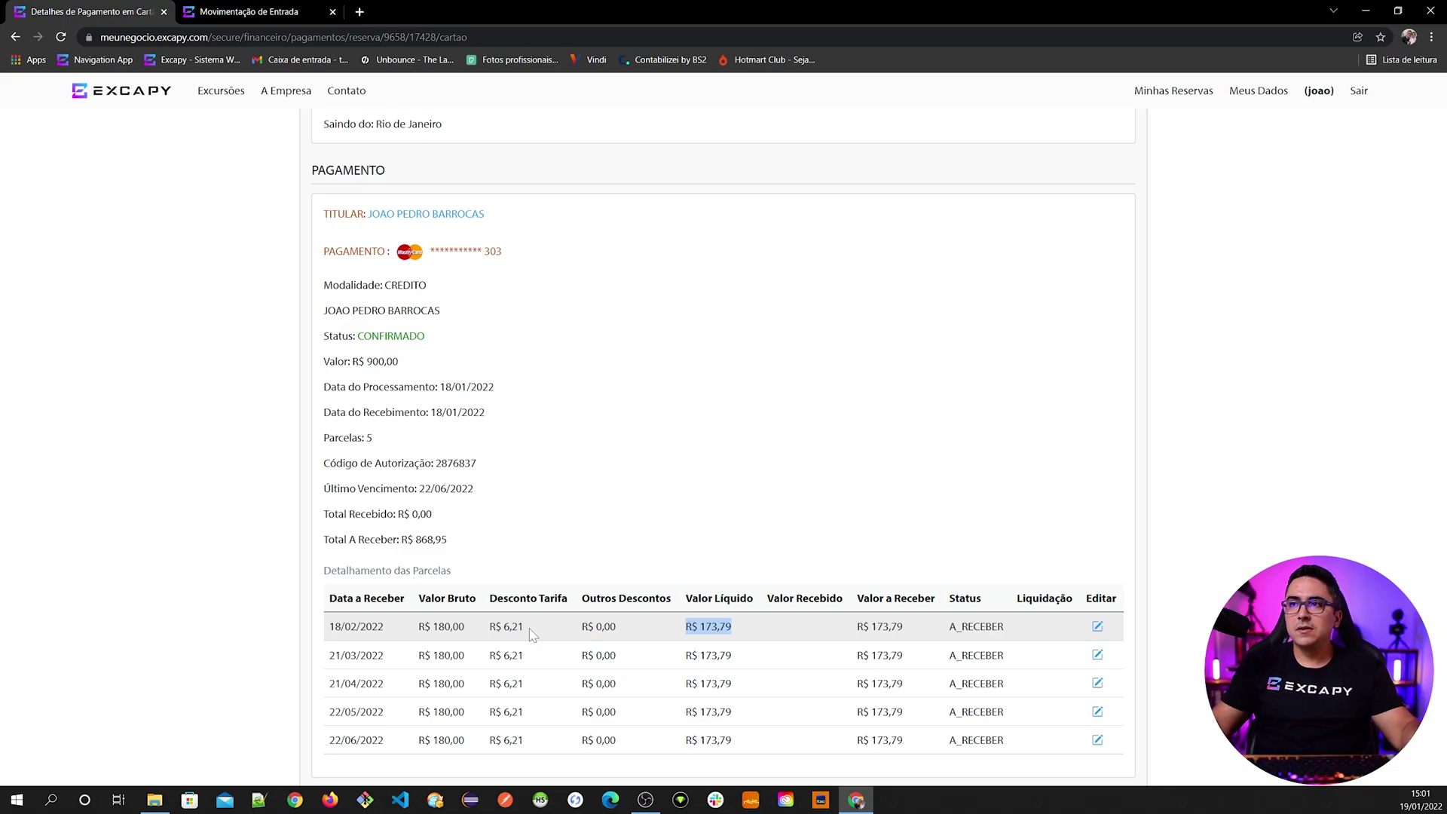
pyautogui.scroll(7, 531, 635)
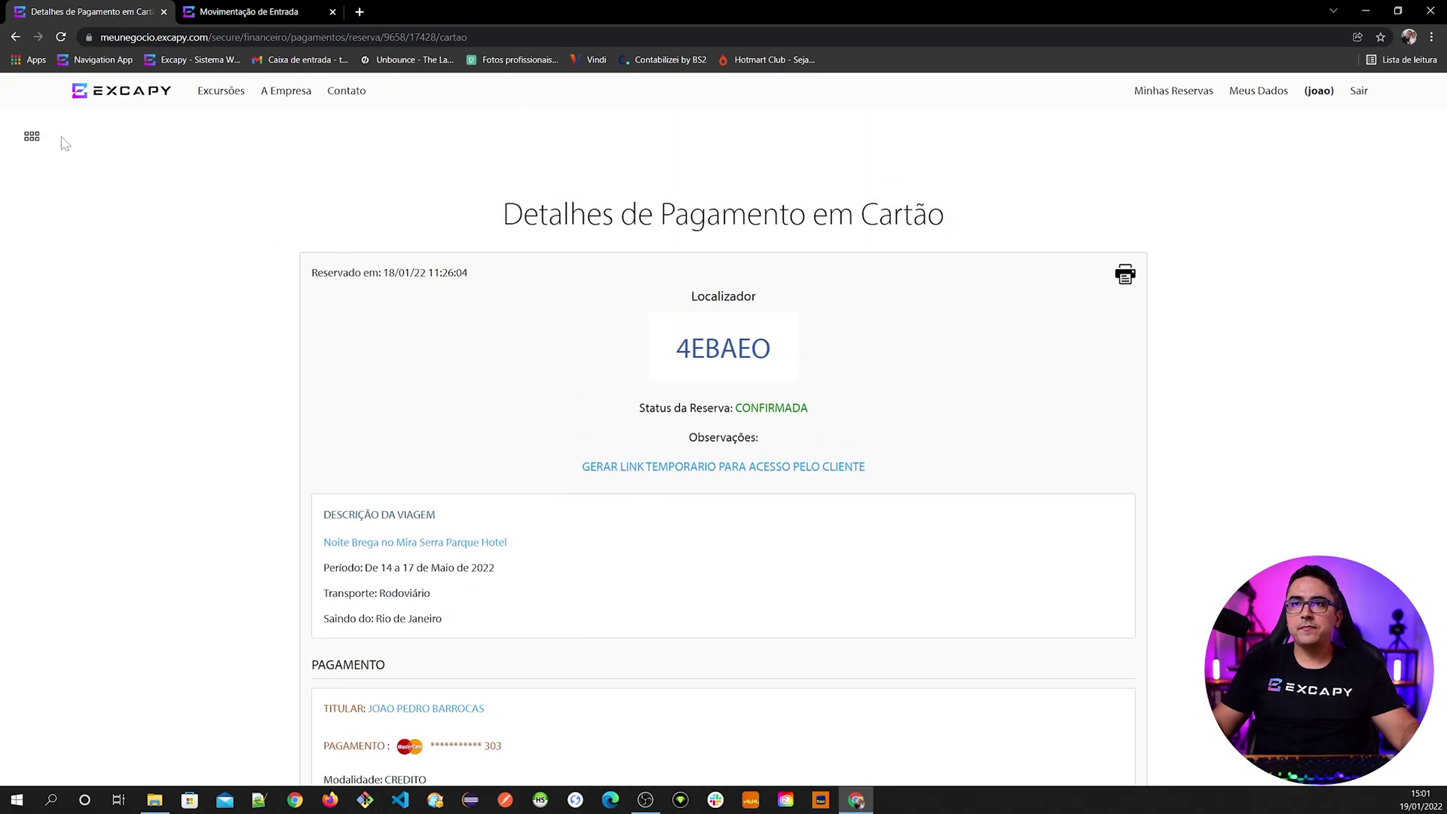
# - Go to Financeiro > Recebíveis > Cartão de Crédito receivables search
pyautogui.click(32, 136)
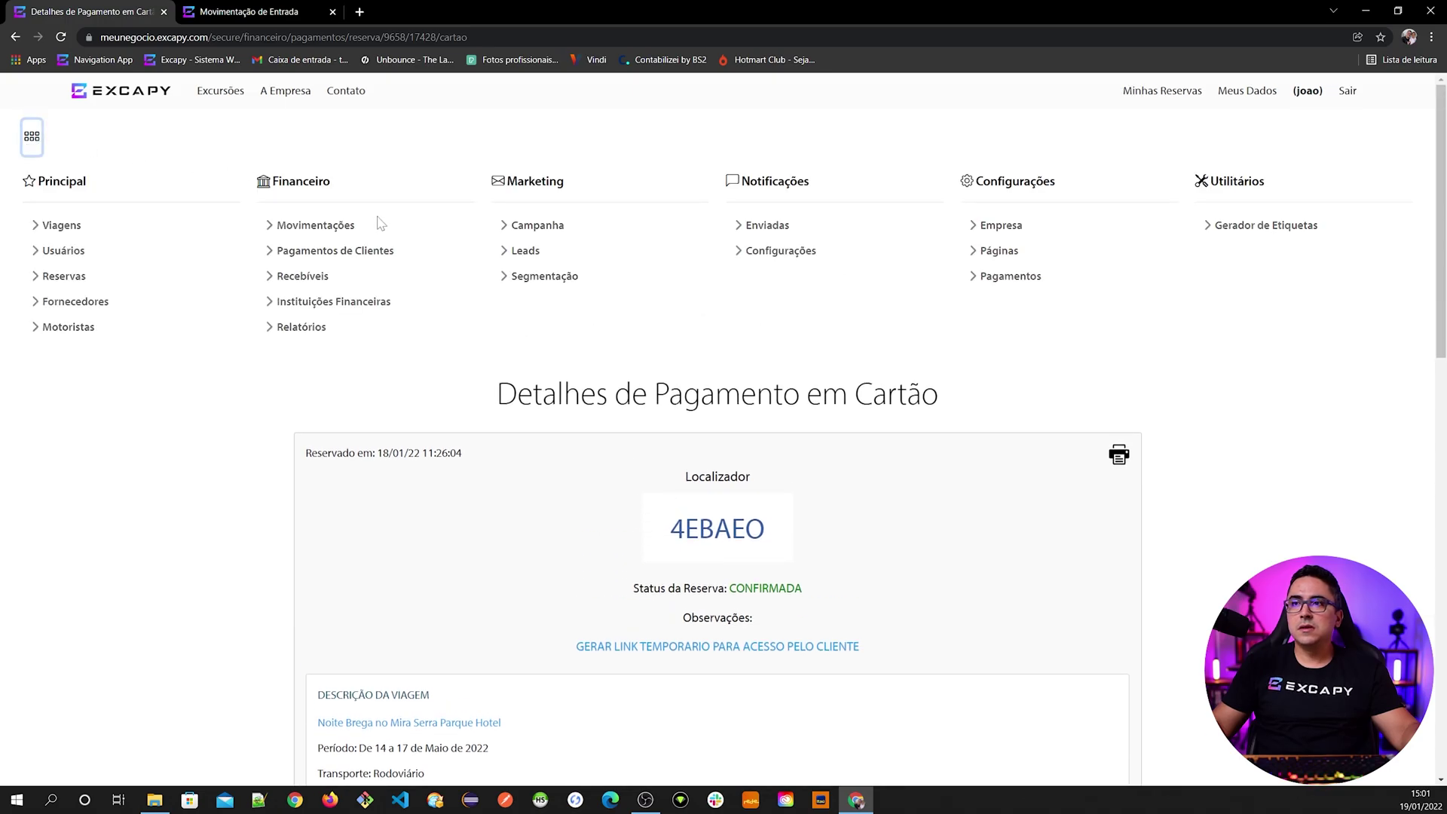
pyautogui.click(310, 281)
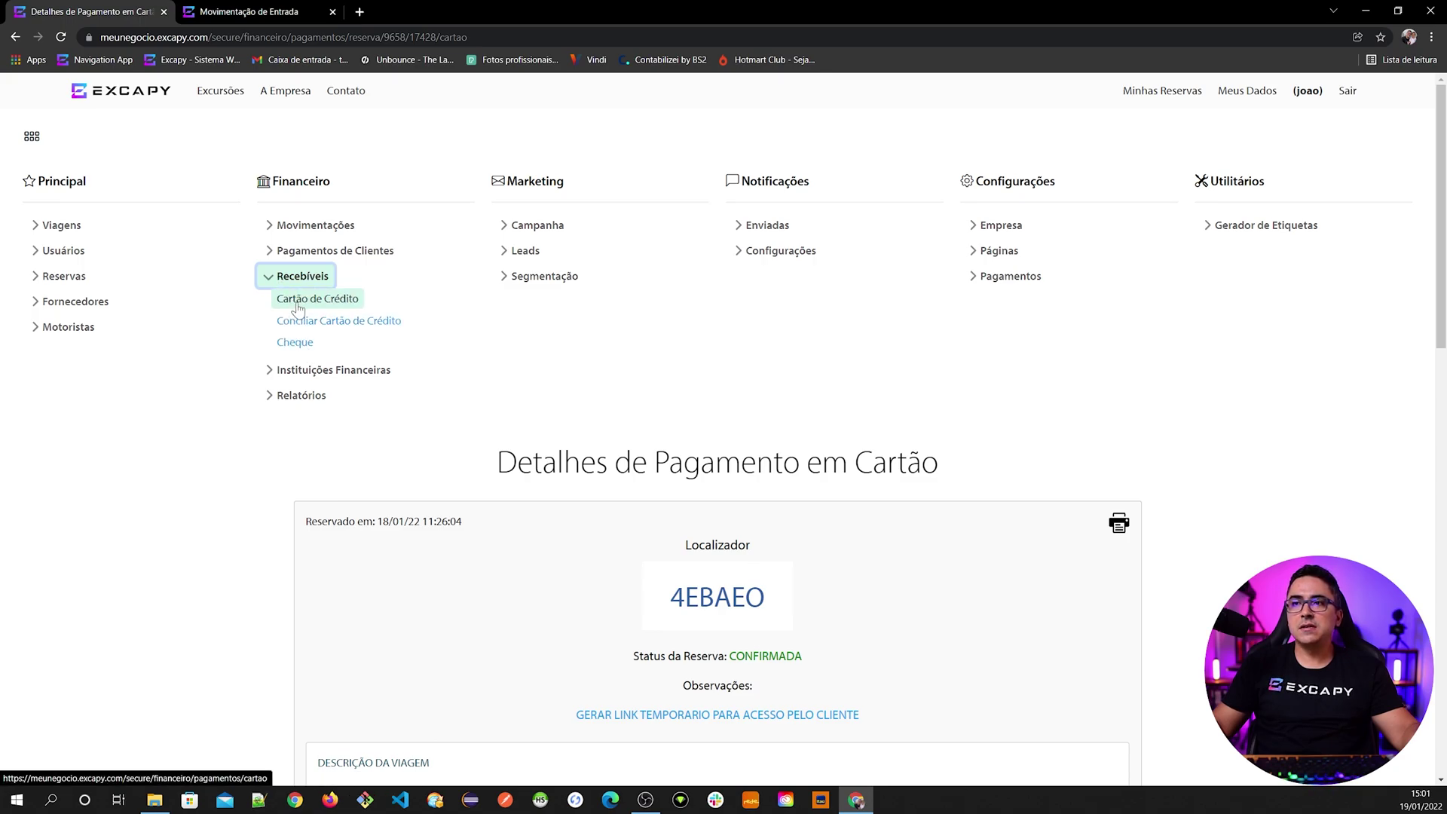
pyautogui.click(316, 303)
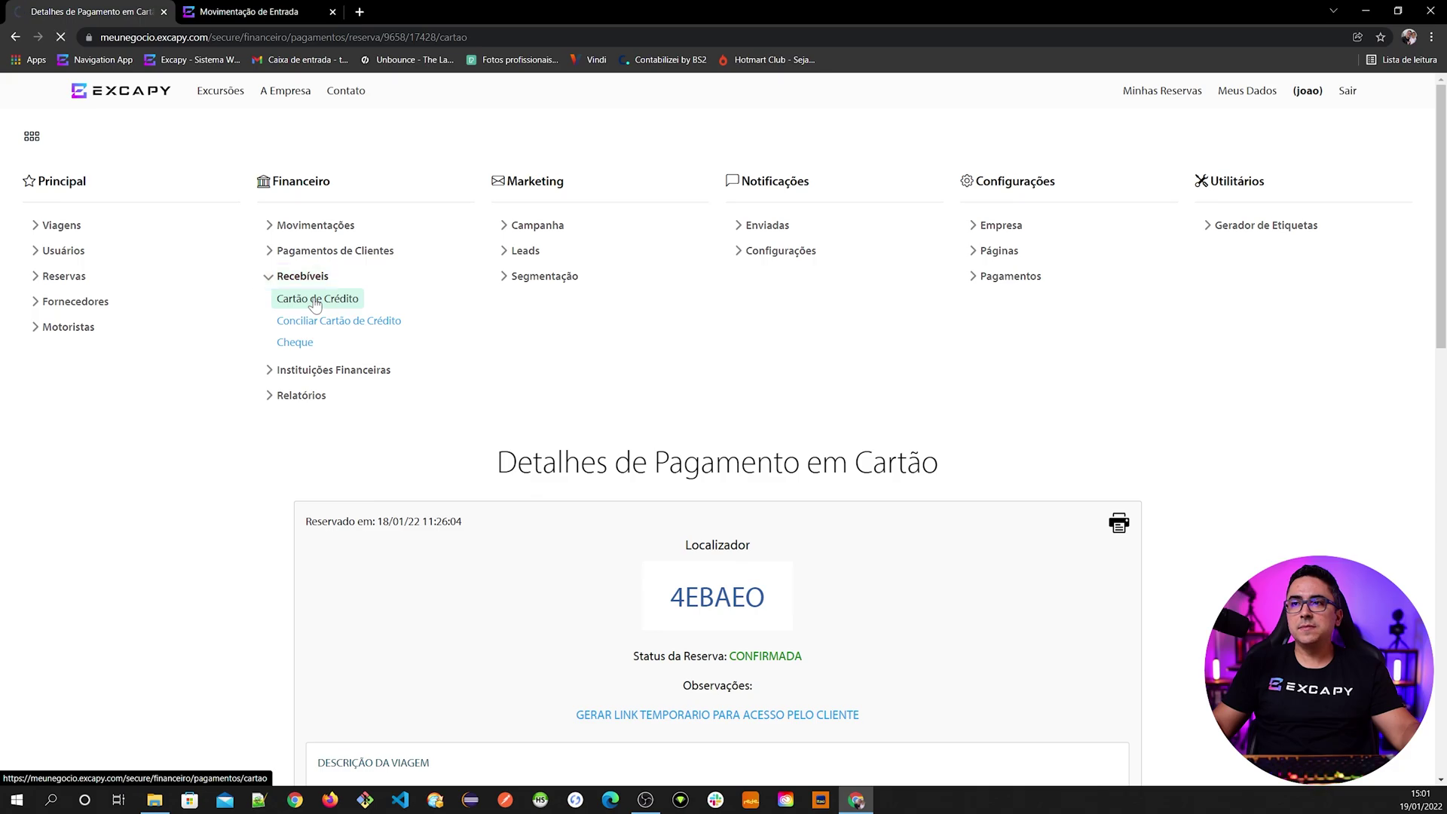
pyautogui.scroll(-2, 525, 373)
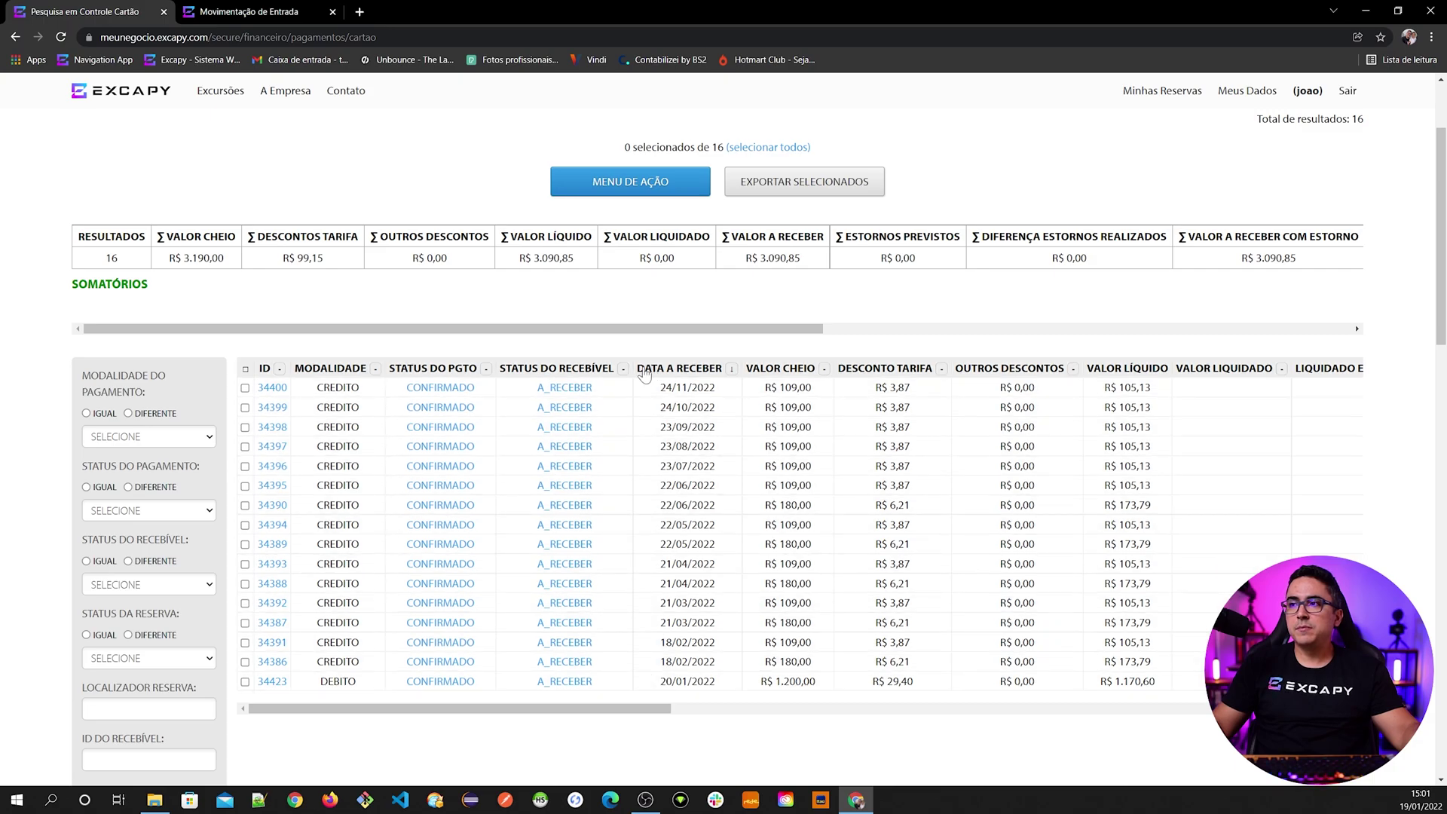
# - Sort the 16 card receivables by DATA A RECEBER, latest first, and review them
pyautogui.click(732, 372)
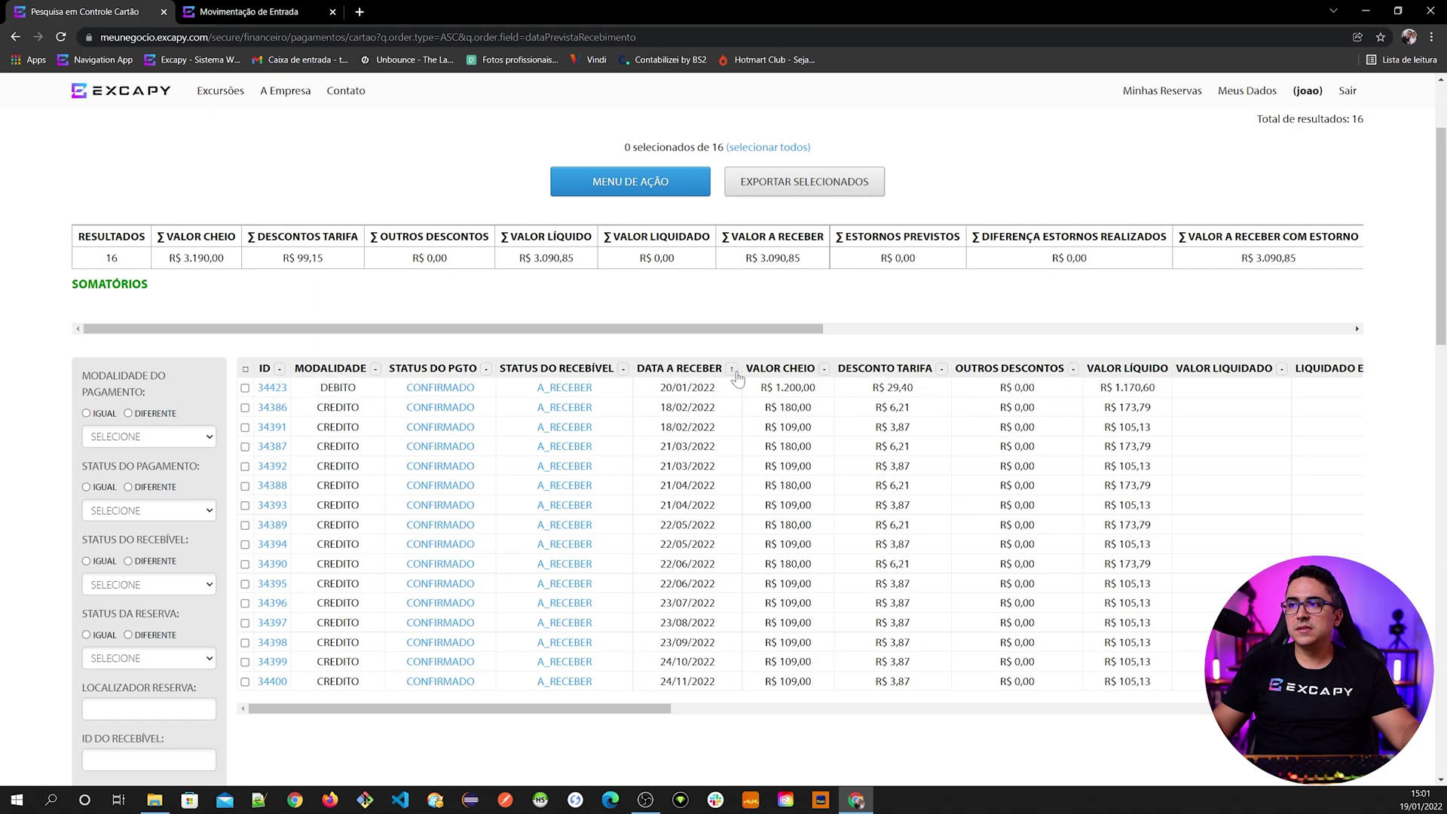
pyautogui.click(733, 370)
pyautogui.scroll(-5, 197, 274)
pyautogui.scroll(-15, 94, 508)
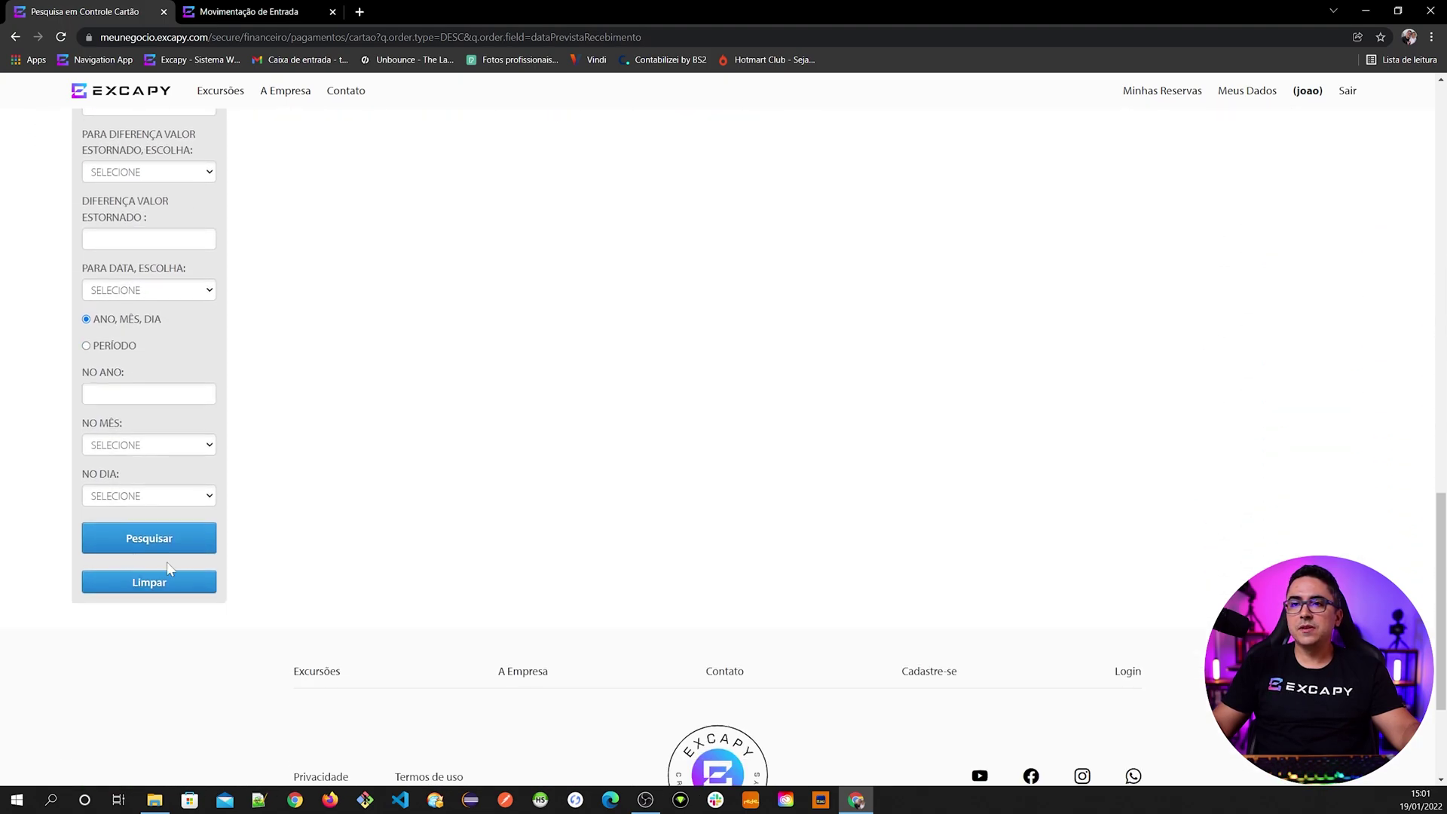
pyautogui.scroll(20, 297, 601)
pyautogui.scroll(-4, 465, 626)
pyautogui.scroll(3, 465, 625)
pyautogui.scroll(2, 132, 207)
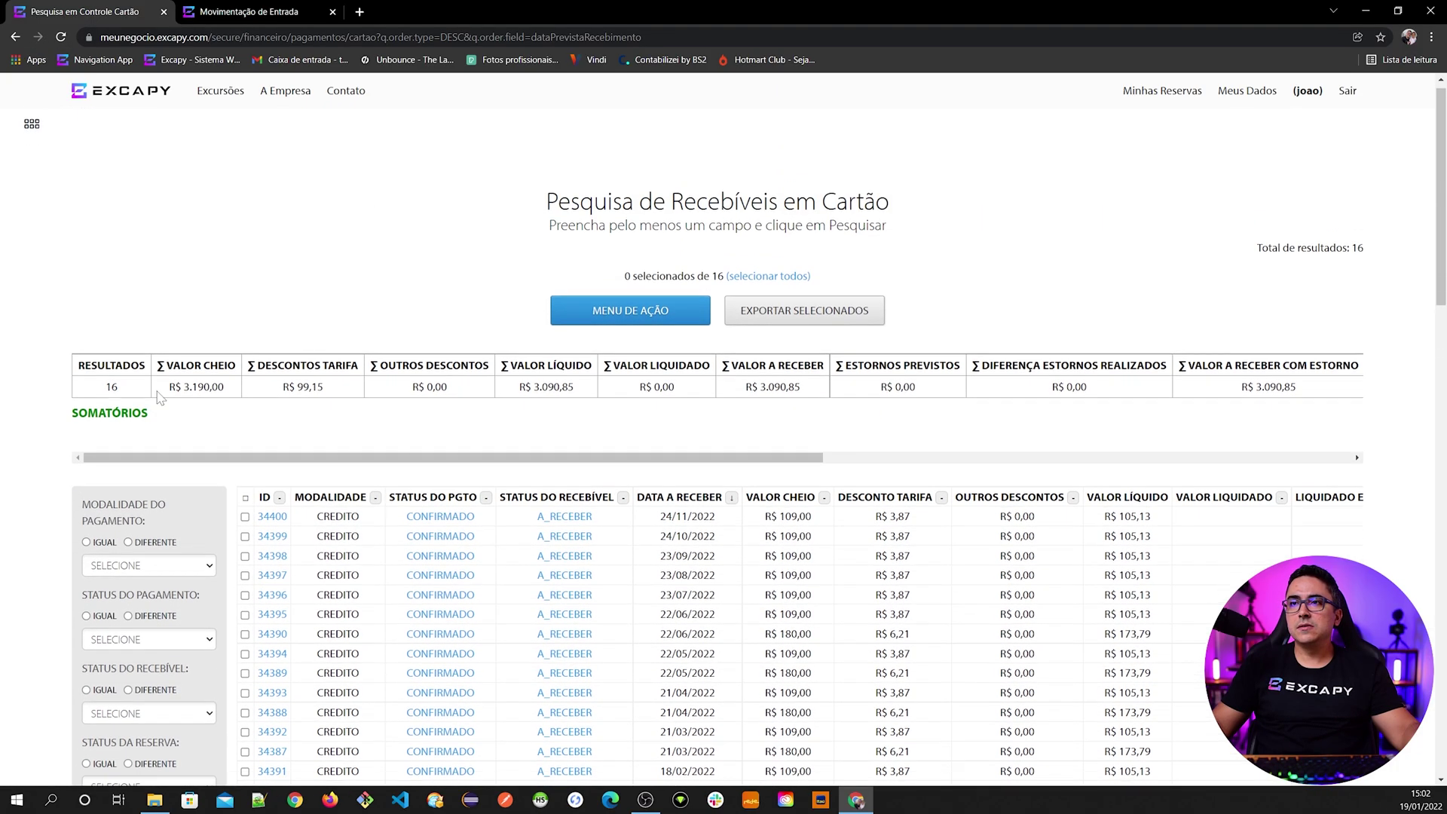
# - Open Financeiro > Recebíveis > Cheque and review the 14 cheque receivables
pyautogui.click(32, 136)
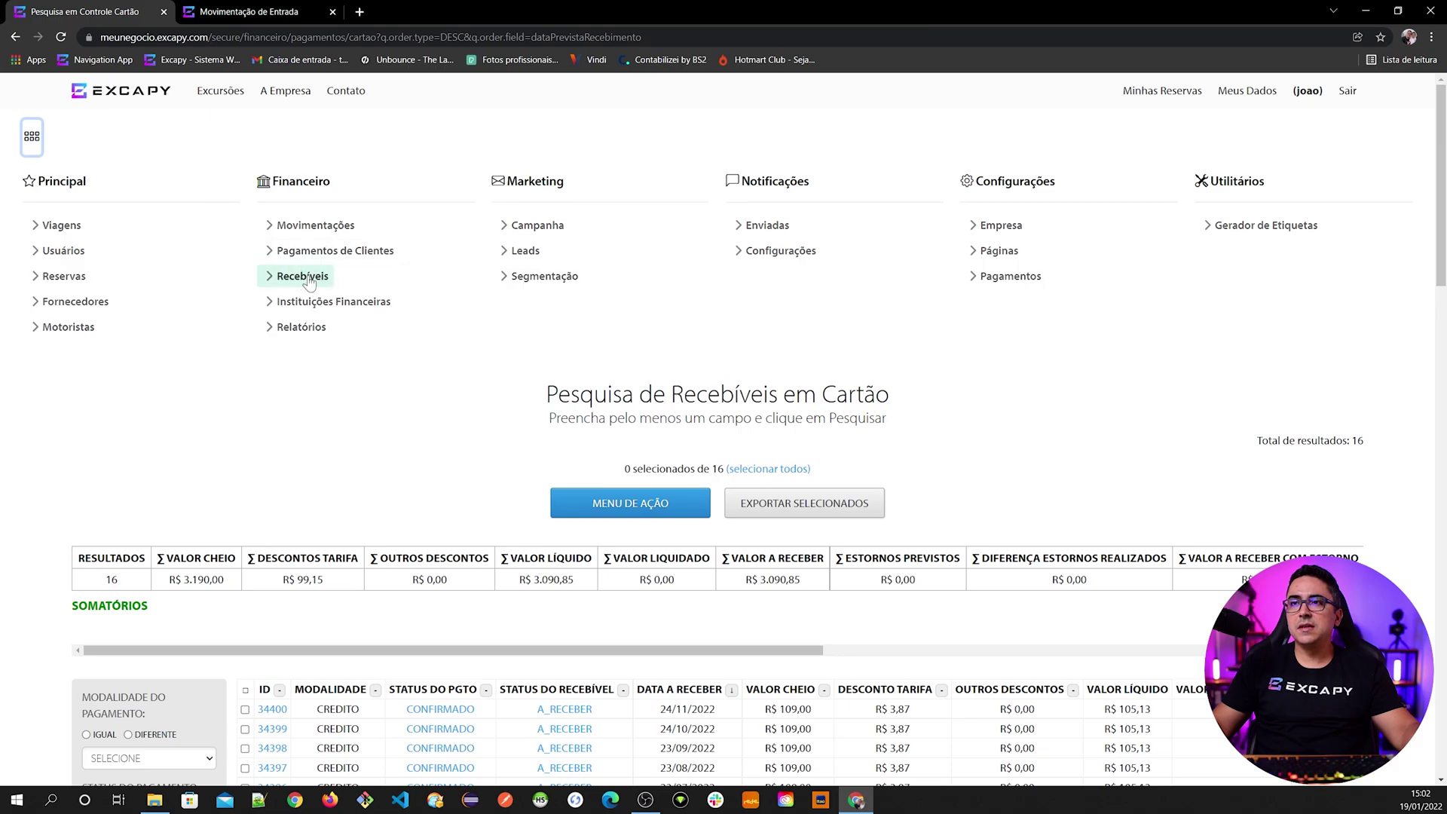
pyautogui.click(300, 277)
pyautogui.click(294, 343)
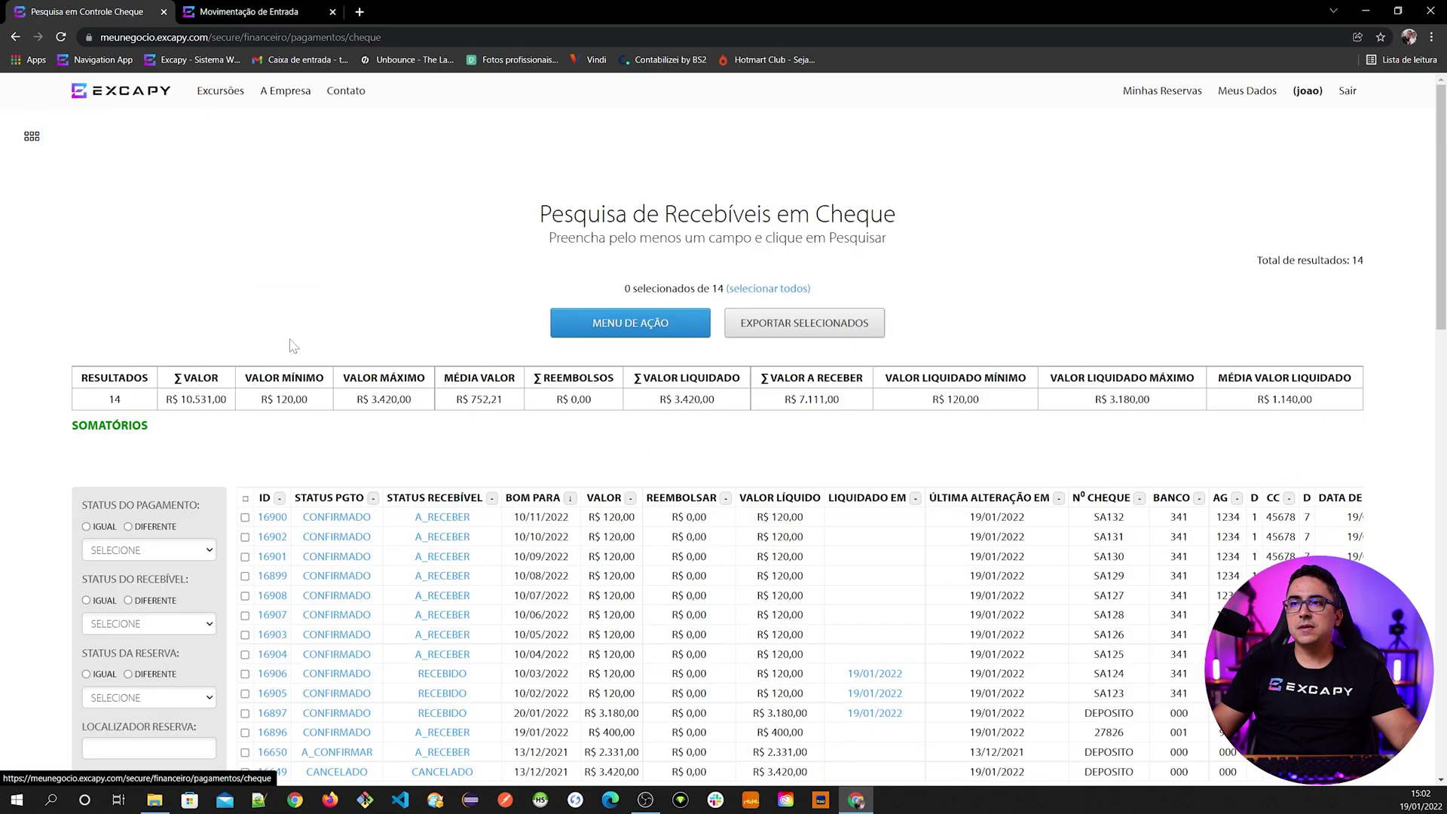
pyautogui.scroll(-2, 432, 505)
pyautogui.scroll(-1, 432, 505)
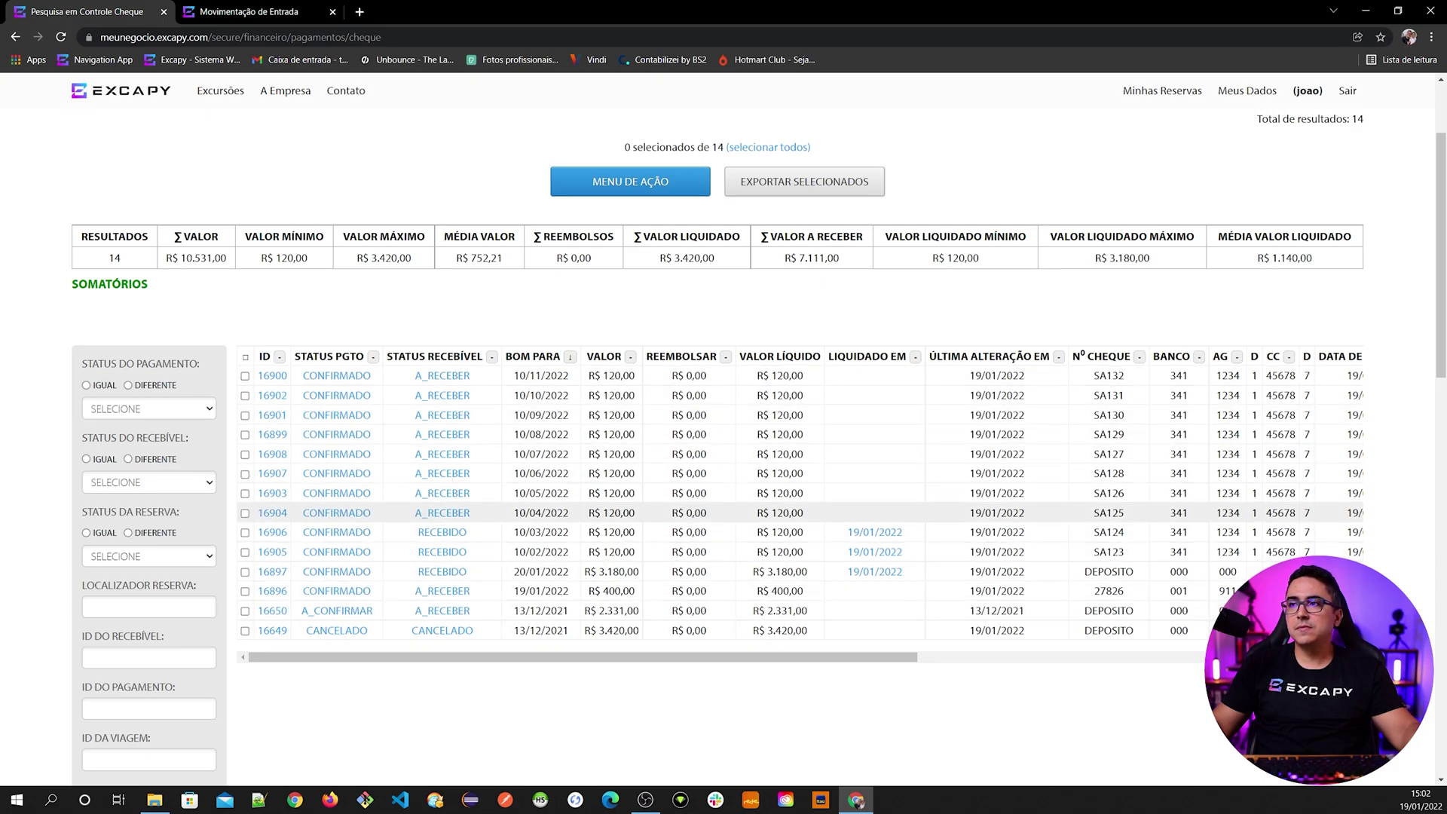
pyautogui.scroll(1, 452, 573)
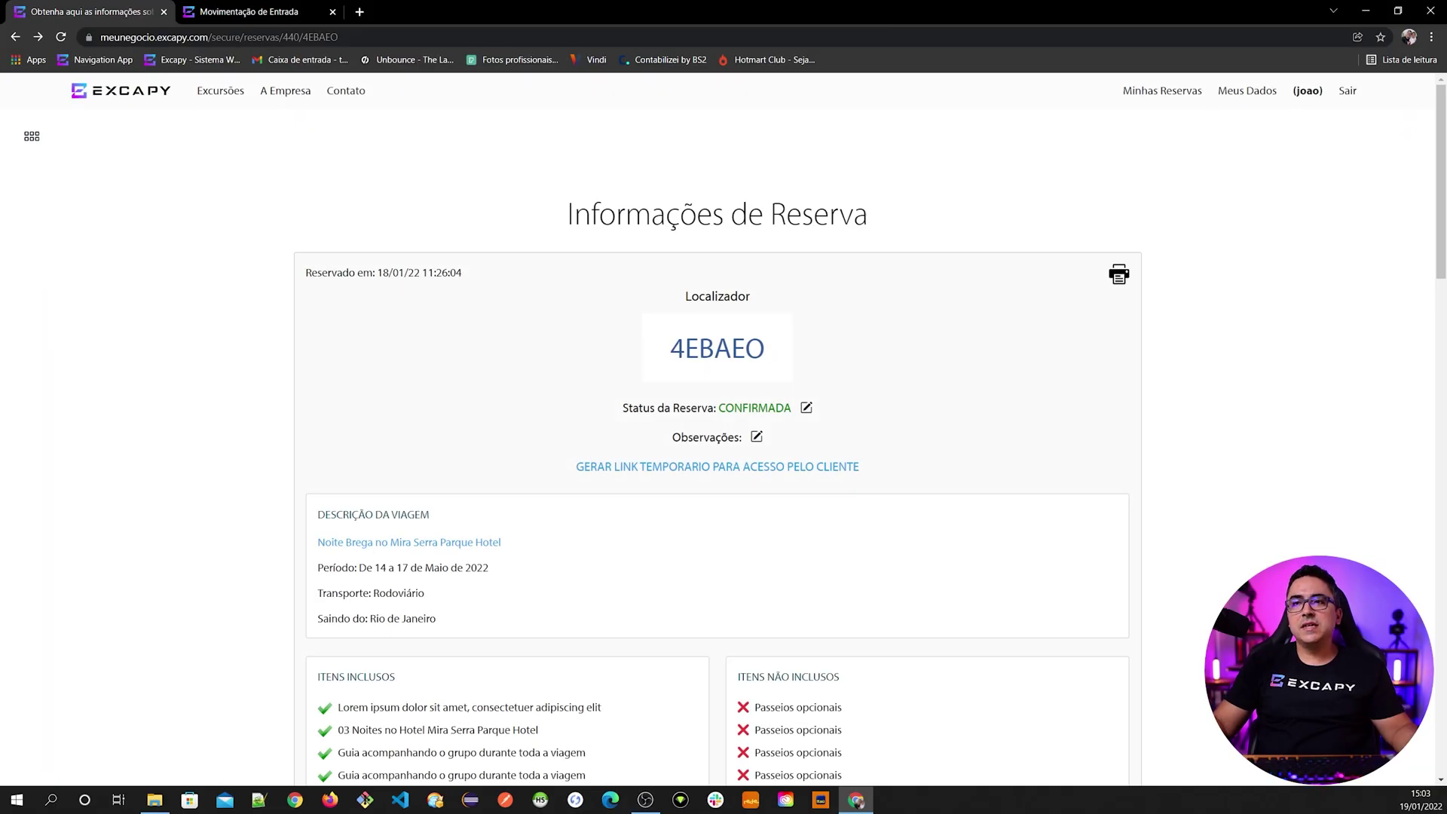
pyautogui.scroll(-4, 518, 468)
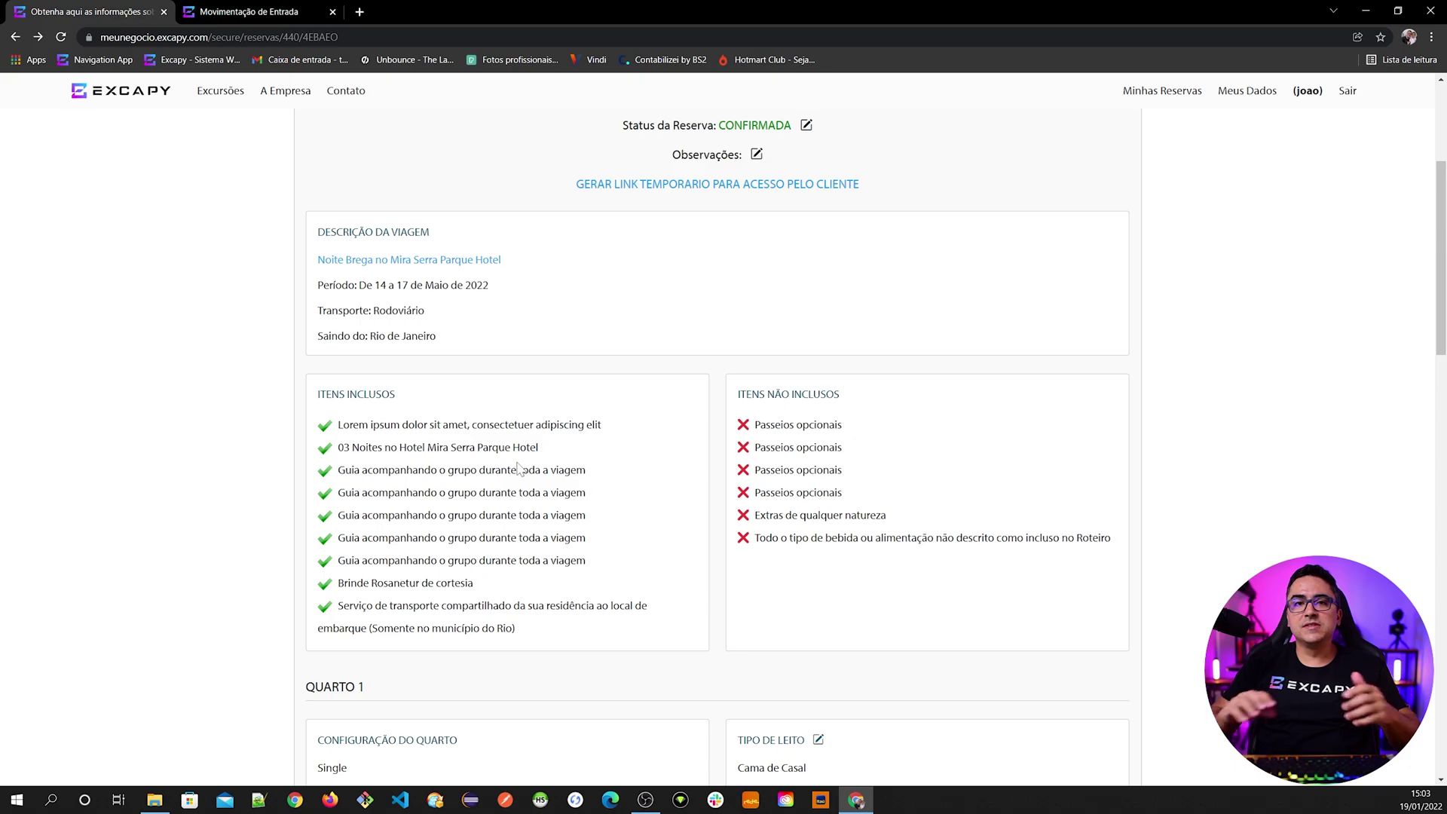